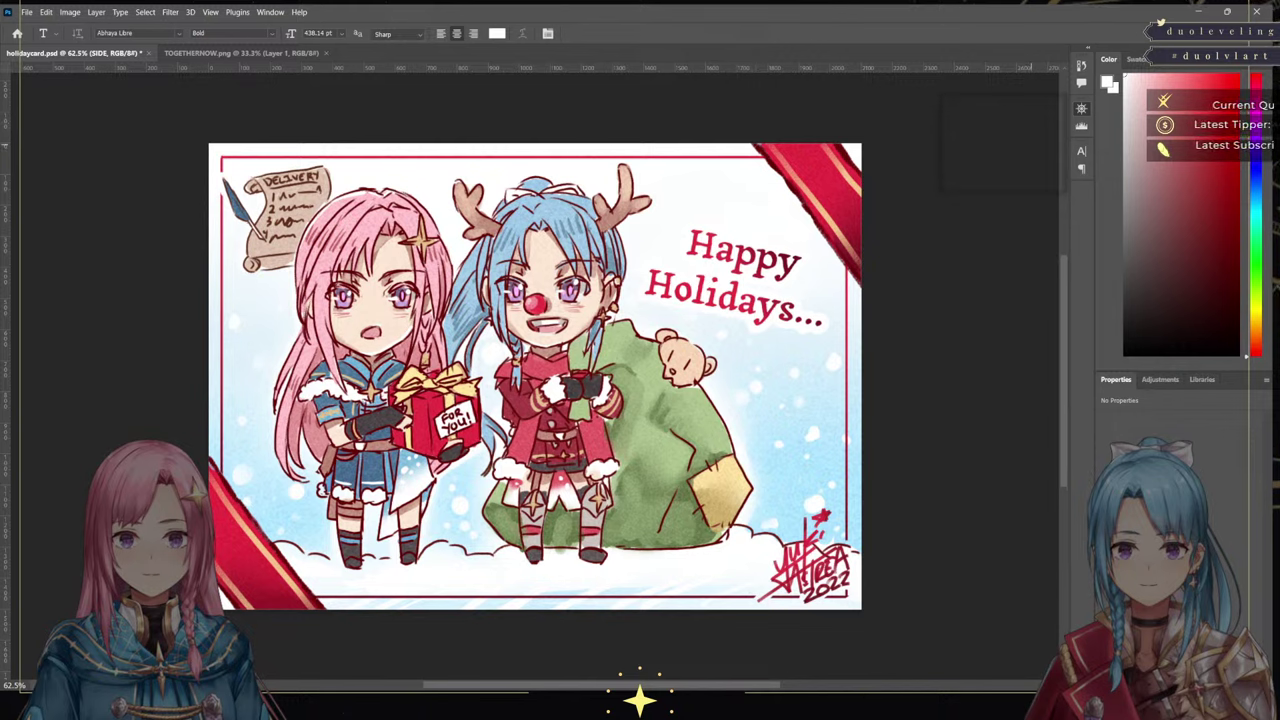
Bring up the Layers and Tools panels and hide the SIDE group, the "...To the best Guildmate ever!" layer and the Background
{"action": "key", "text": "F7"}
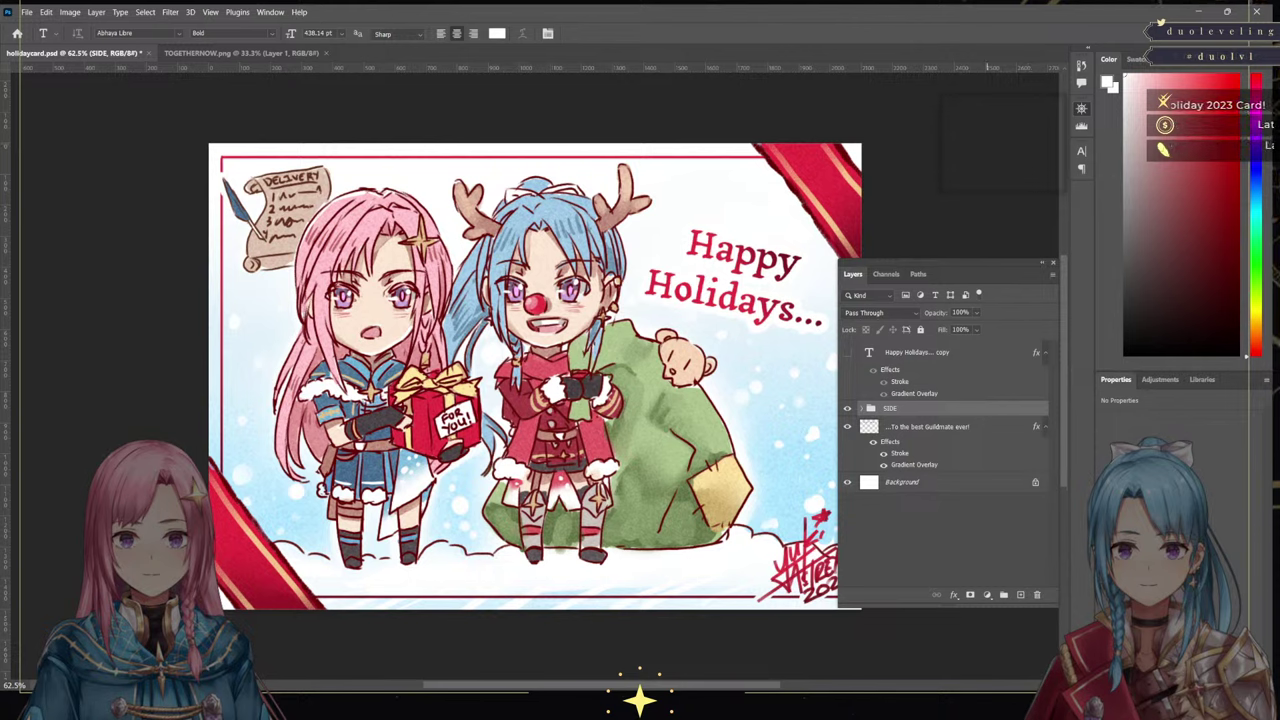
{"action": "key", "text": "Tab"}
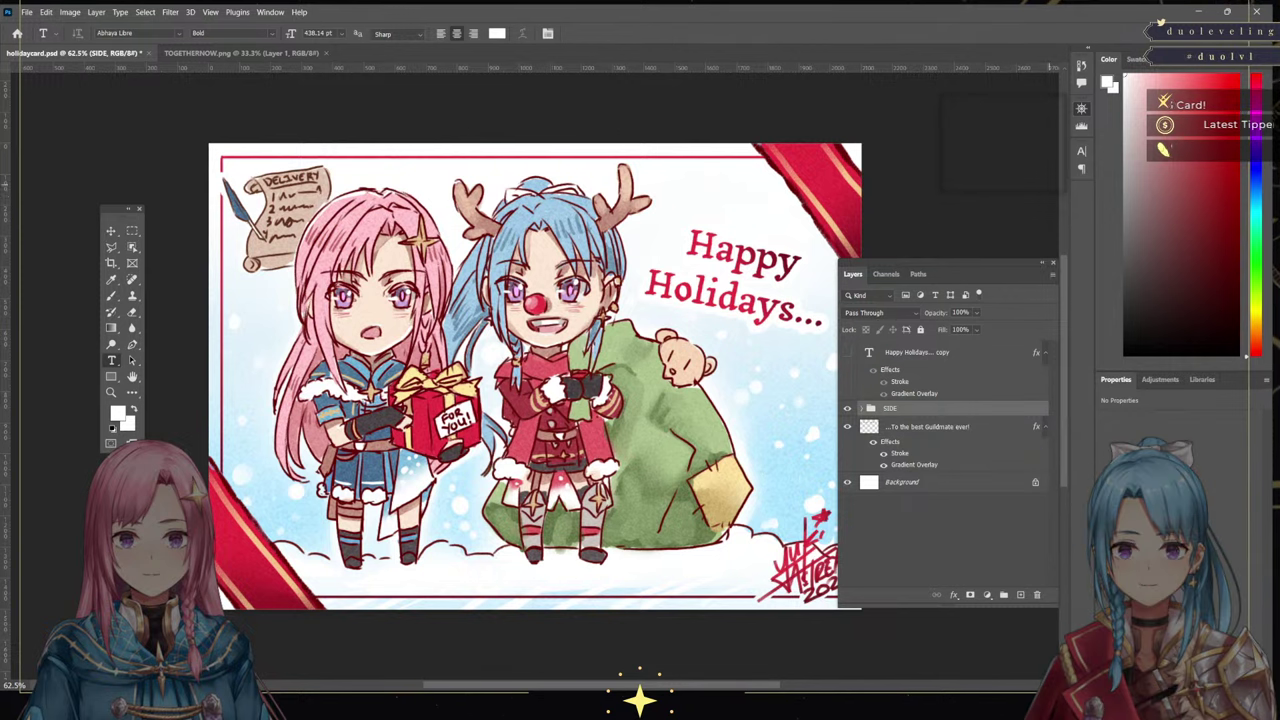
{"action": "key", "text": "ctrl+1"}
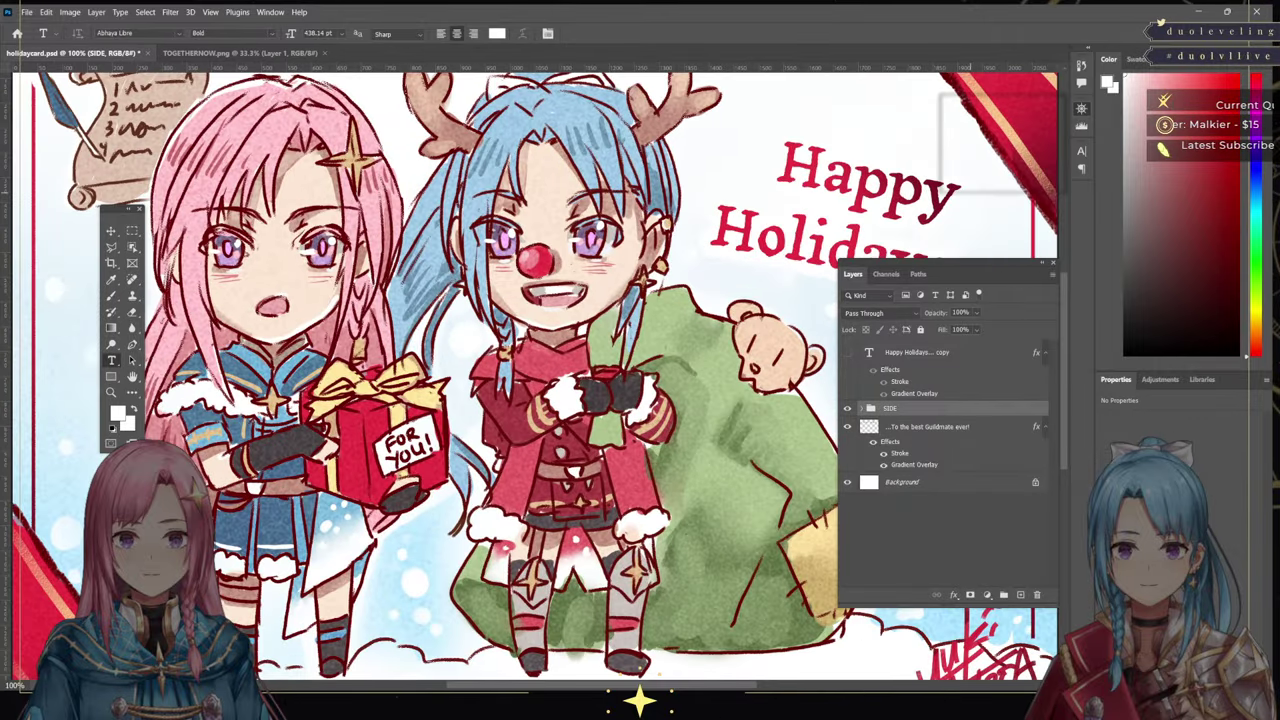
{"action": "key", "text": "ctrl+minus"}
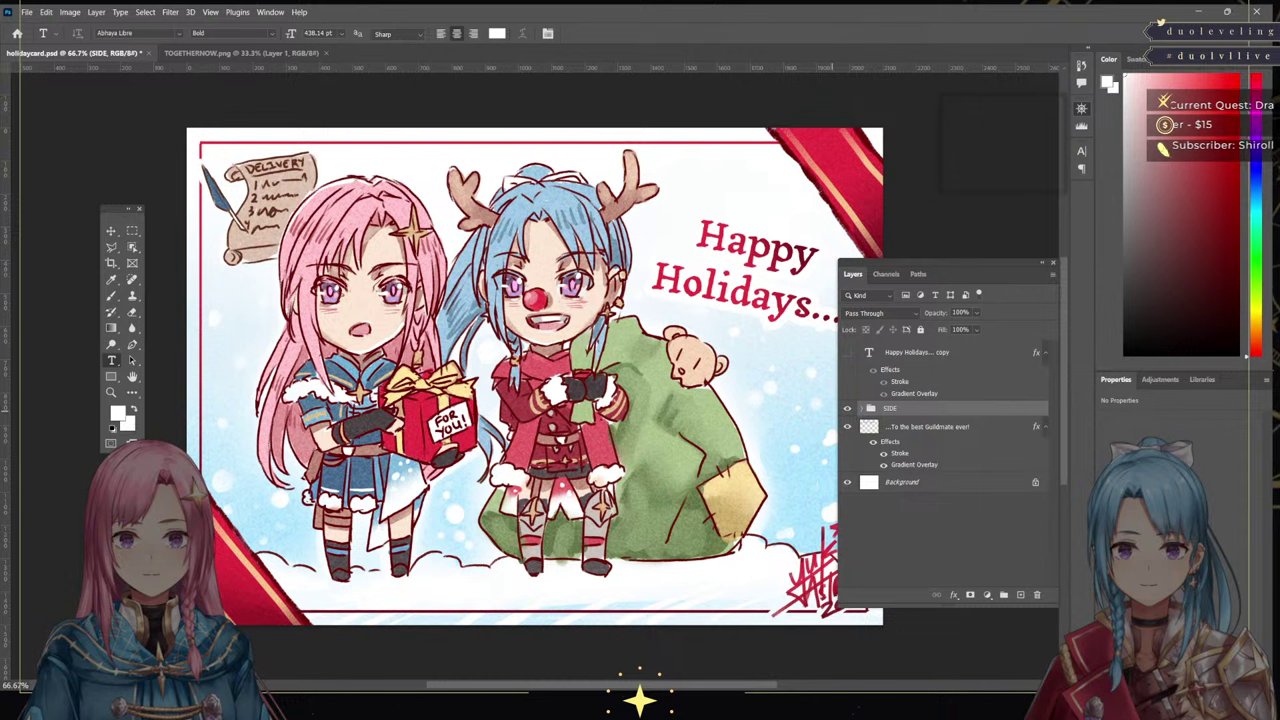
{"action": "left_click", "coordinate": [847, 408]}
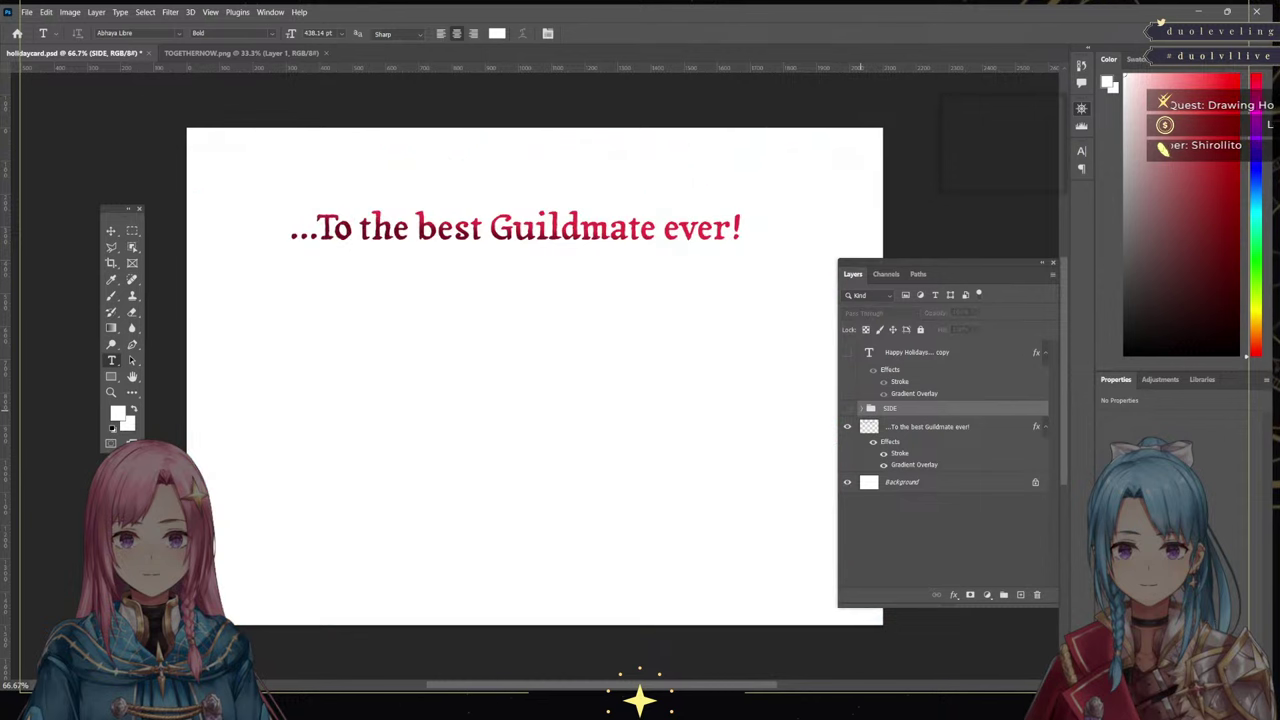
{"action": "left_click", "coordinate": [847, 426]}
{"action": "left_click", "coordinate": [847, 482]}
Create a layer group above the "Happy Holidays... copy" text layer and name it NEW SIDE
{"action": "left_click", "coordinate": [917, 352]}
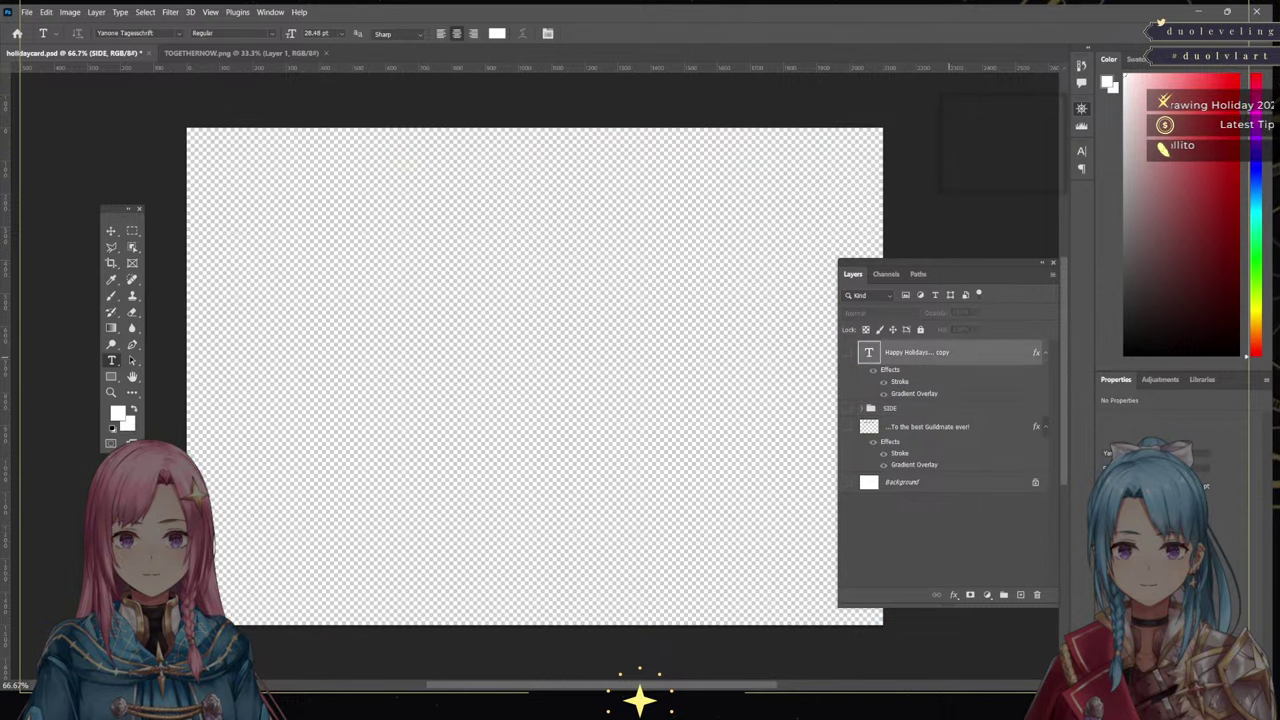
{"action": "left_click", "coordinate": [1003, 594]}
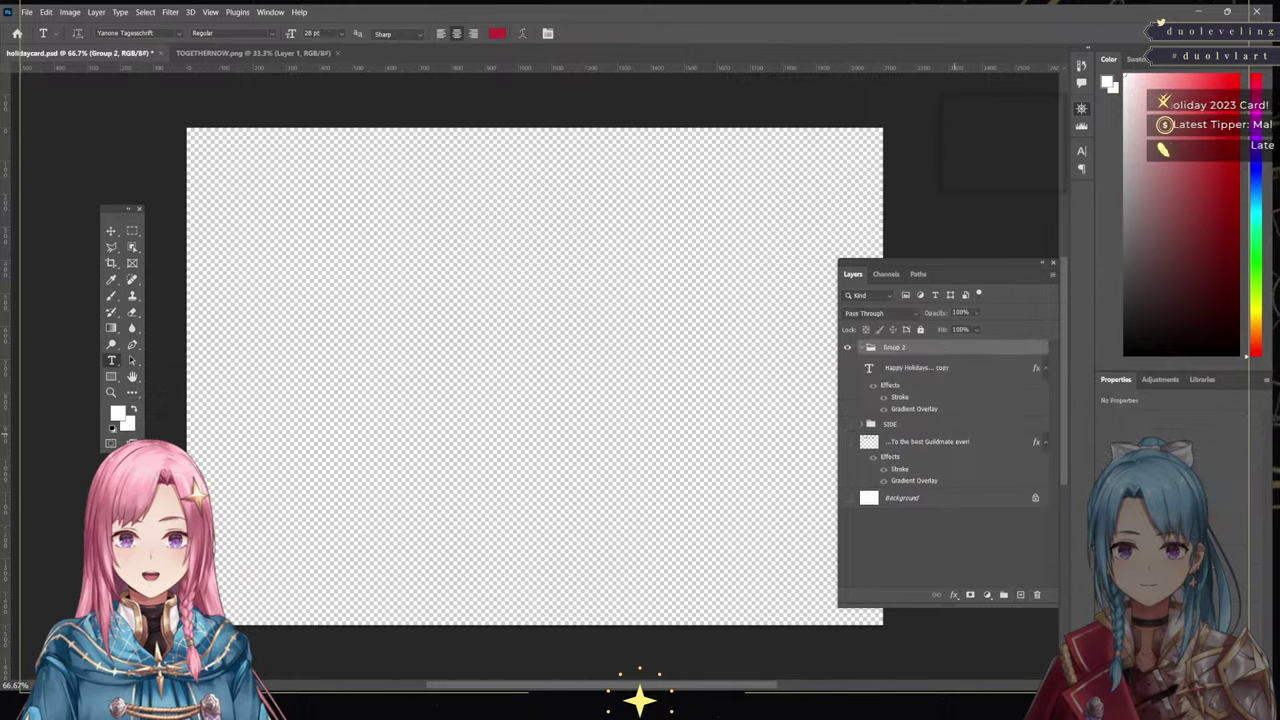
{"action": "double_click", "coordinate": [903, 348]}
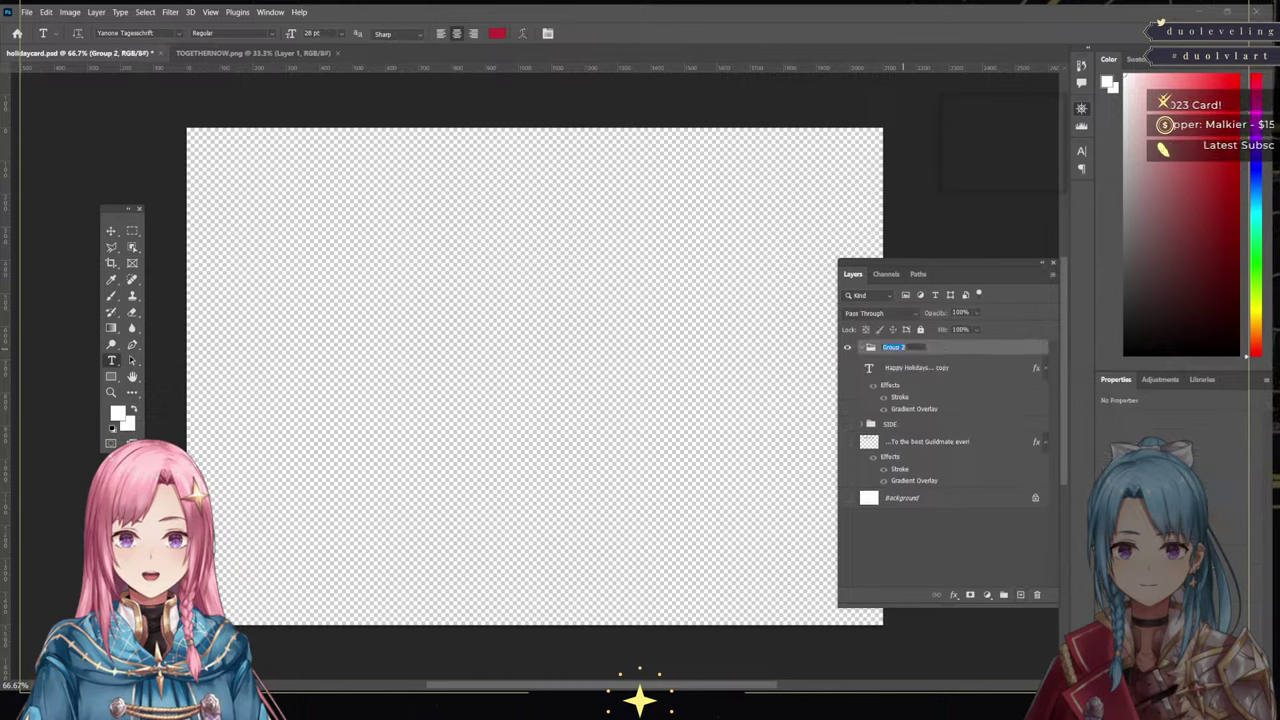
{"action": "type", "text": "NEW"}
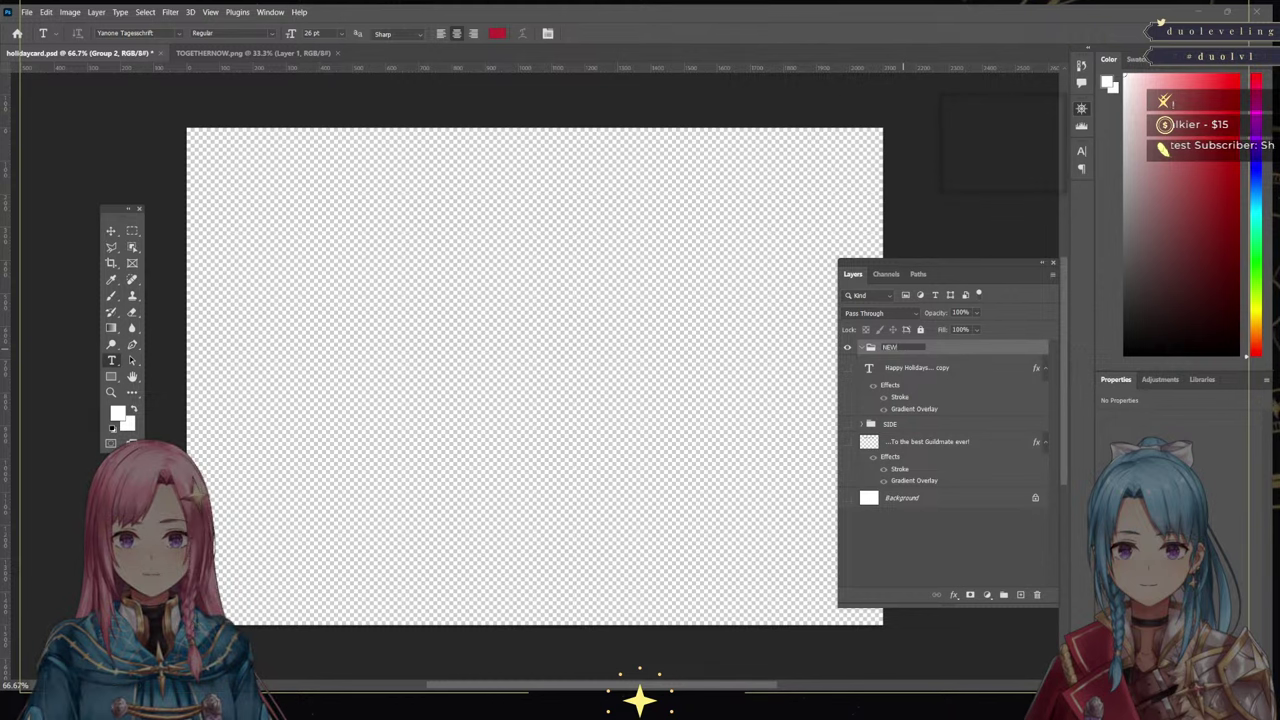
{"action": "type", "text": " SIDE"}
{"action": "key", "text": "Return"}
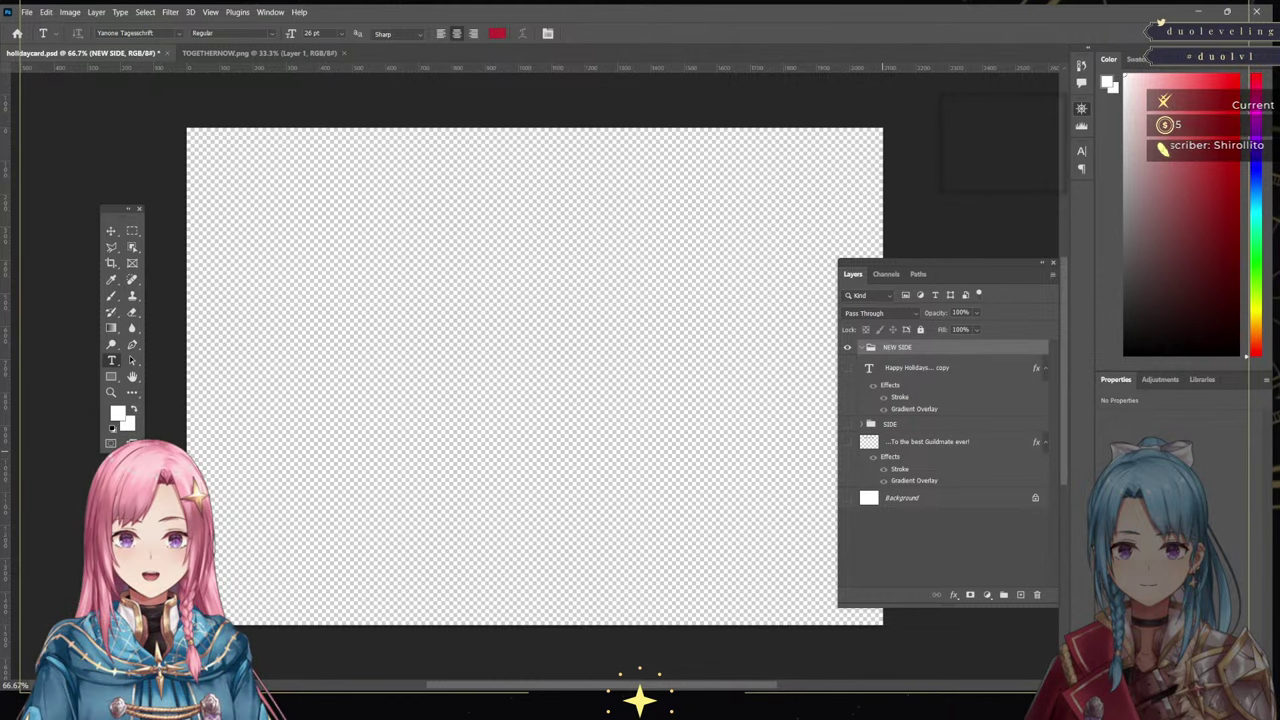
Show the SIDE group's artwork, choose the Brush tool and add an empty layer inside the NEW SIDE group
{"action": "left_click", "coordinate": [847, 424]}
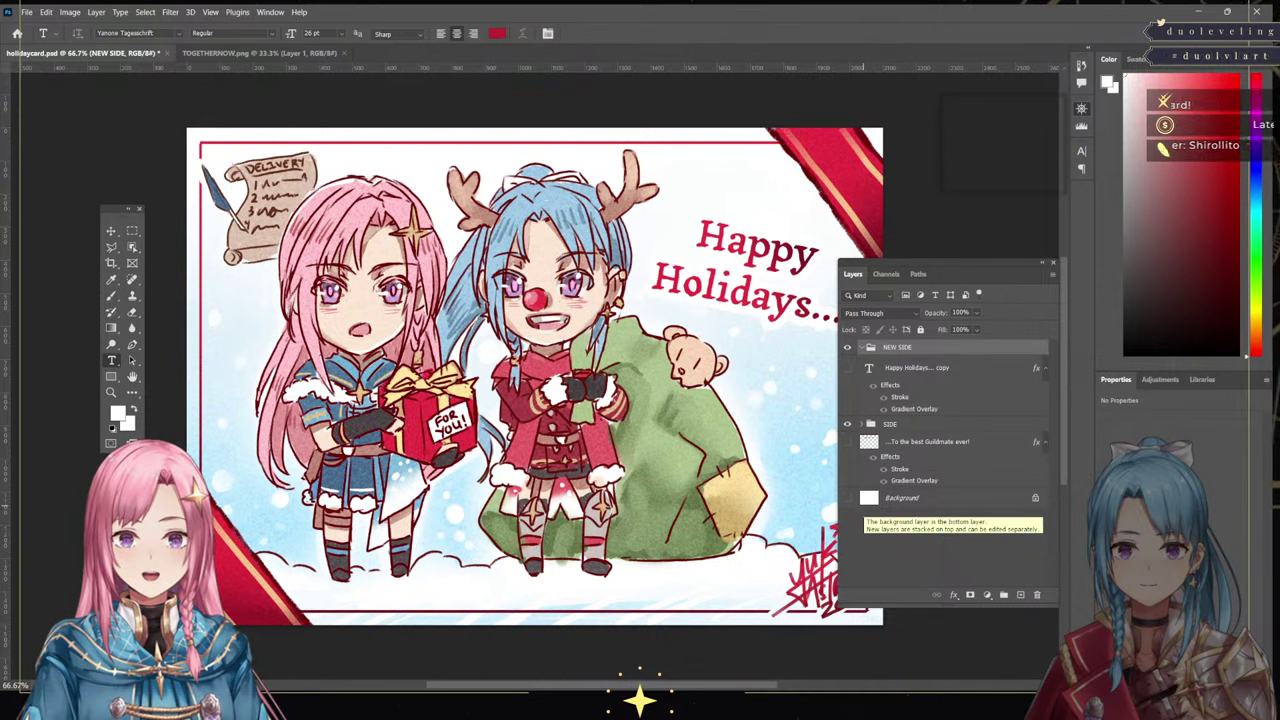
{"action": "key", "text": "b"}
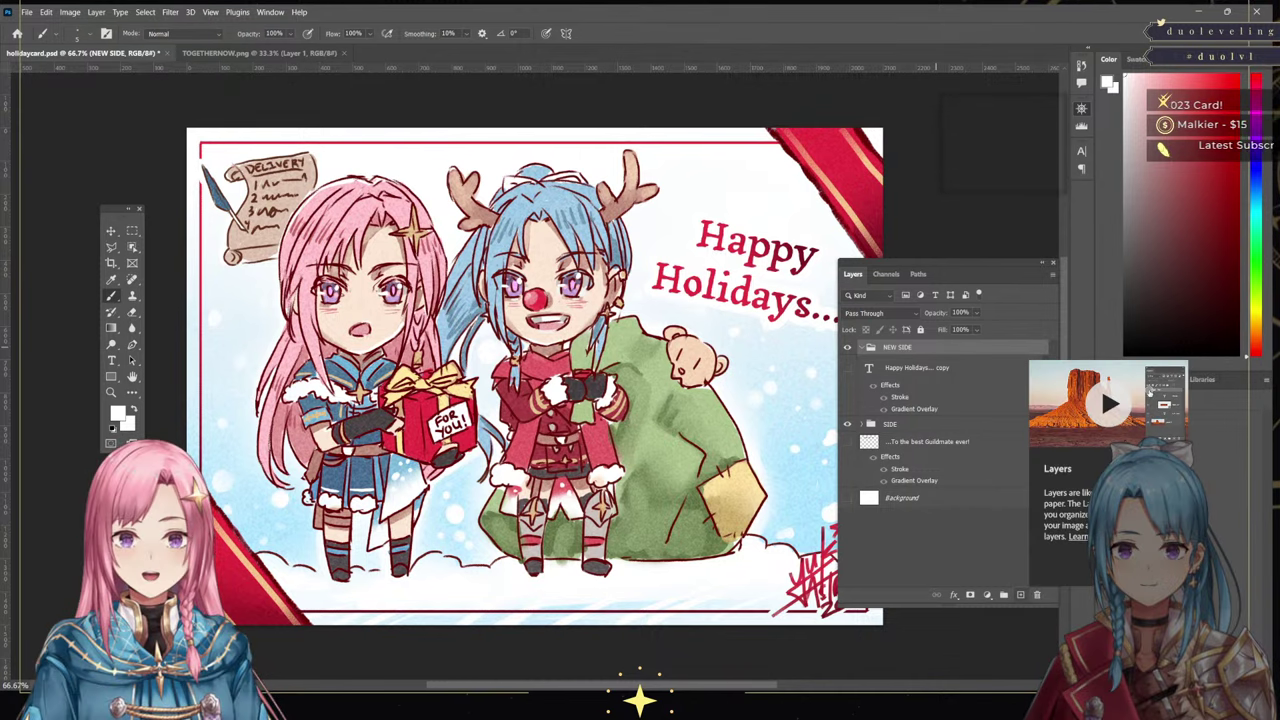
{"action": "left_click", "coordinate": [1020, 594]}
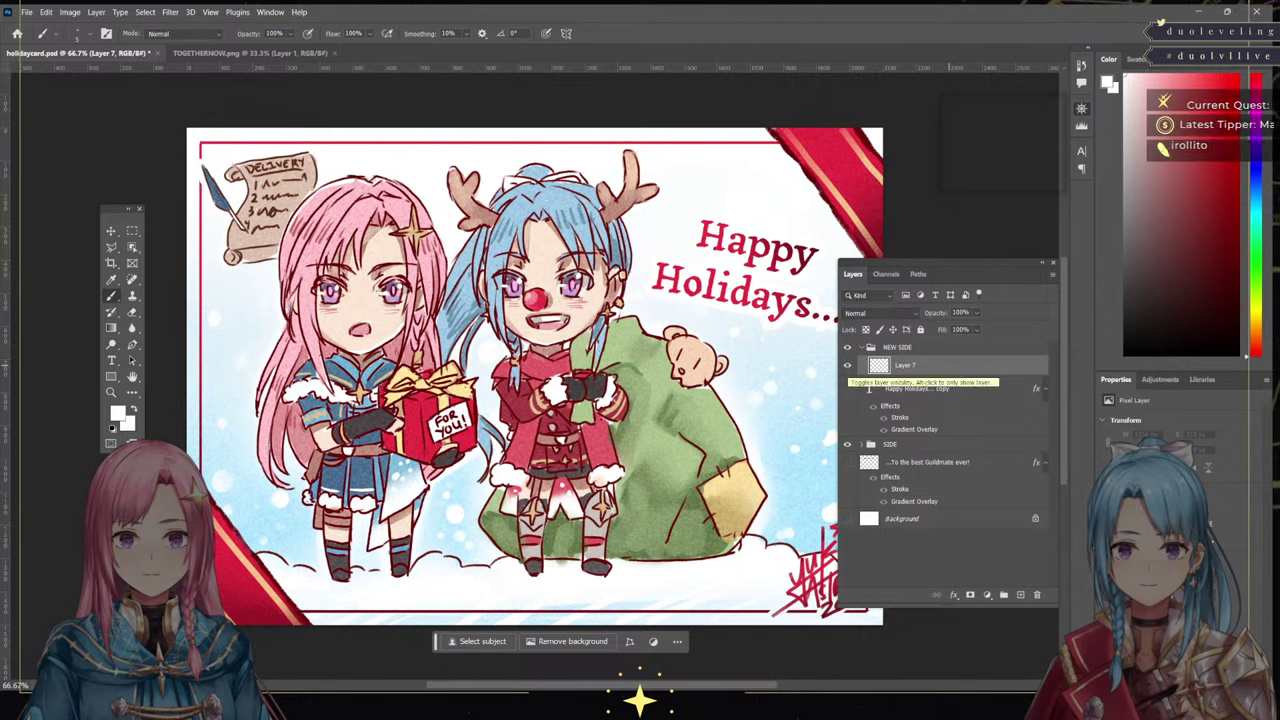
{"action": "left_click", "coordinate": [847, 365]}
{"action": "left_click", "coordinate": [847, 365]}
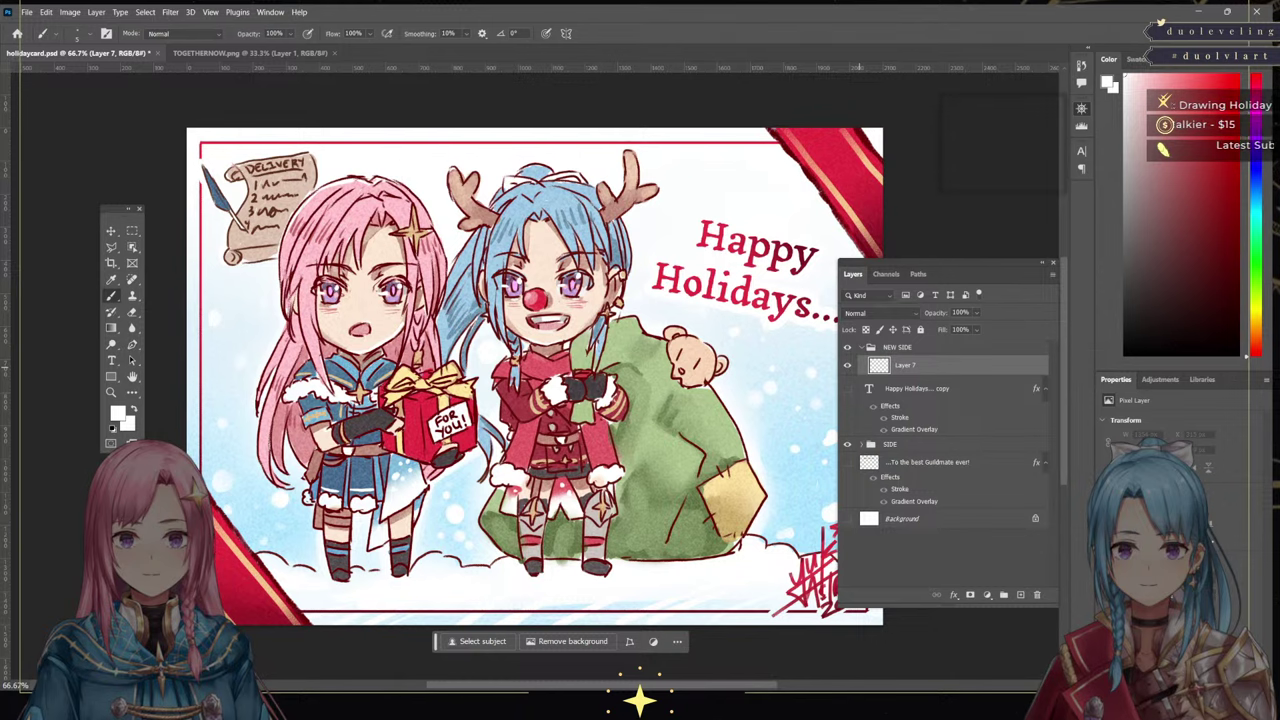
Hide the SIDE group, show the white Background and reset the colours to the default black foreground
{"action": "left_click", "coordinate": [847, 444]}
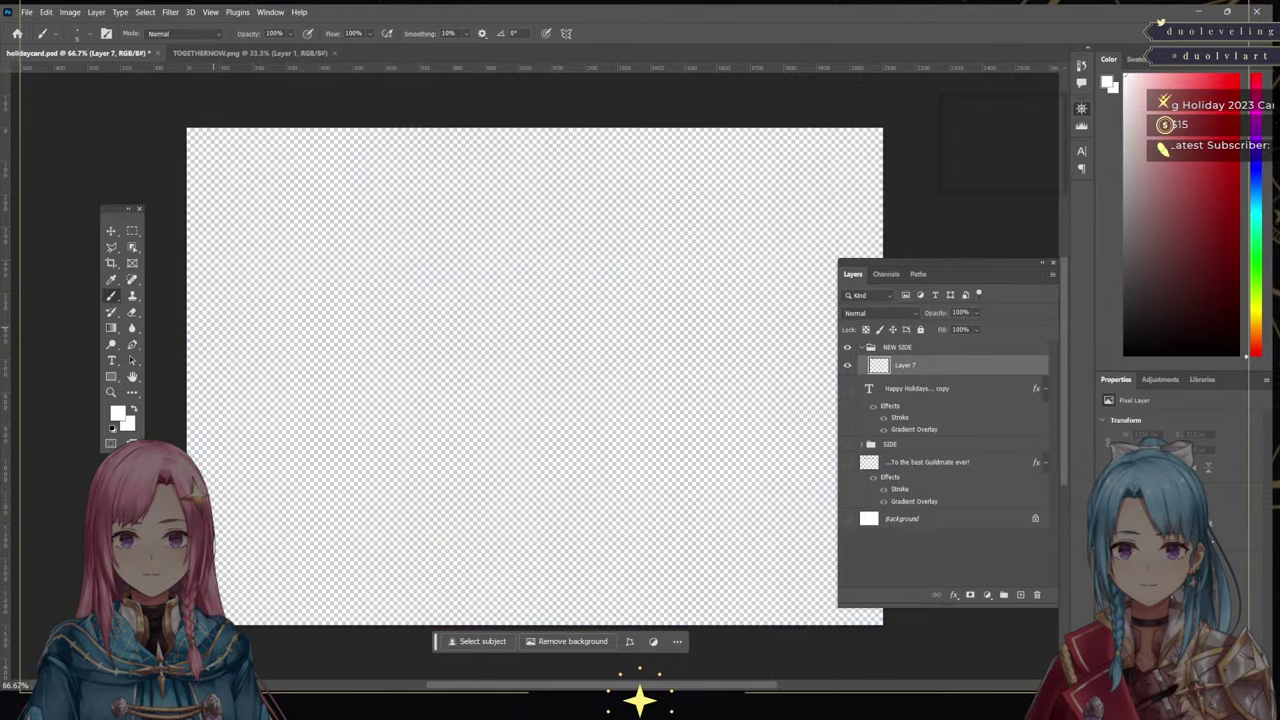
{"action": "left_click", "coordinate": [847, 518]}
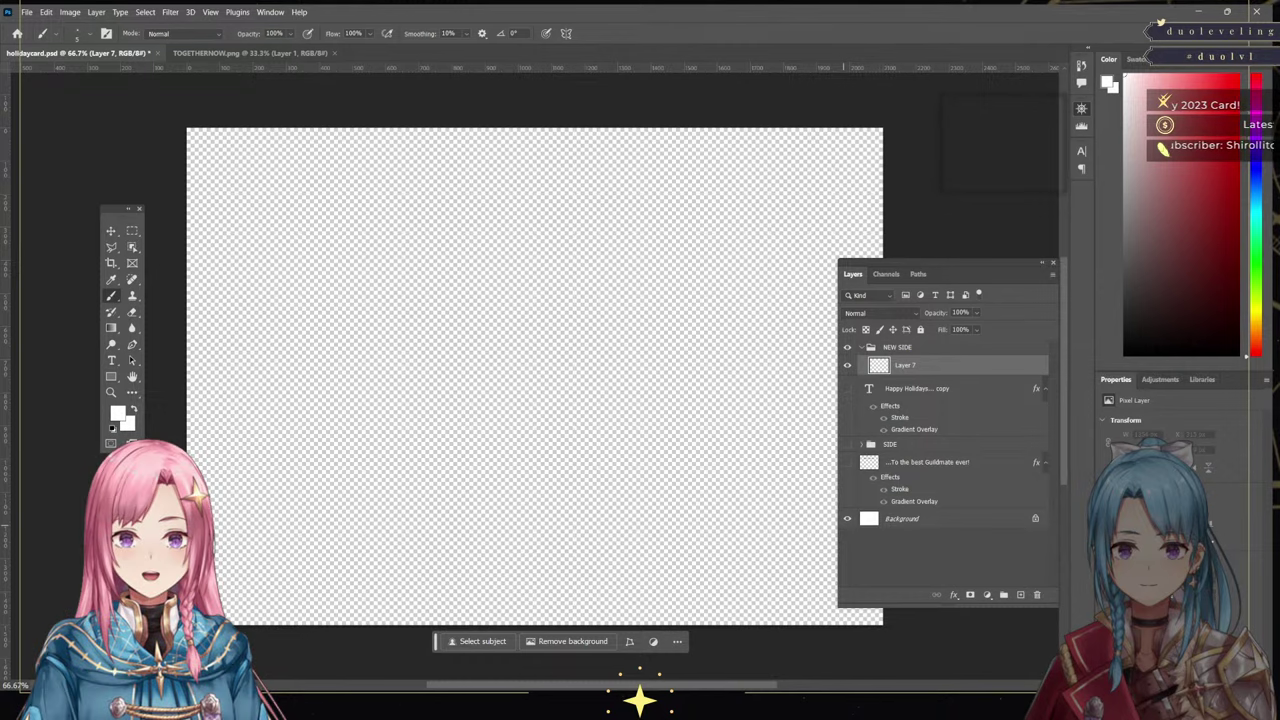
{"action": "key", "text": "d"}
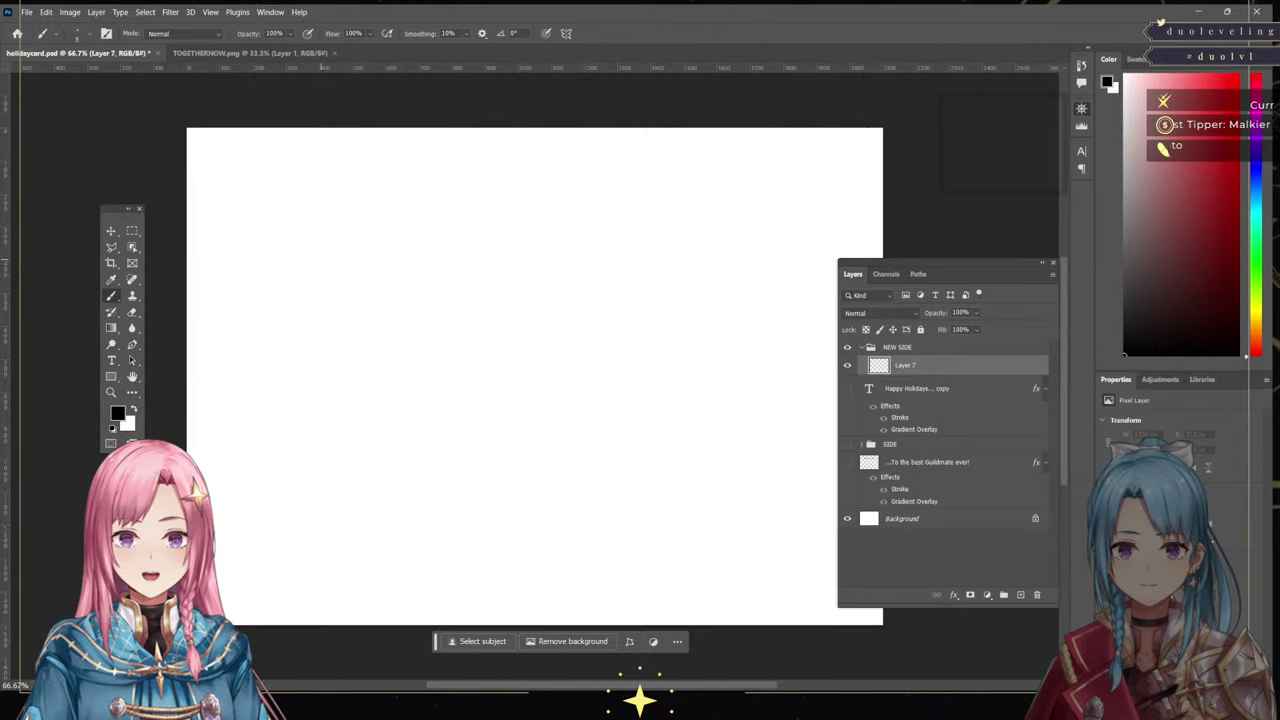
Switch to a different brush, trying freehand scribbles on the empty layer and undoing each of them
{"action": "mouse_move", "coordinate": [415, 340]}
{"action": "left_mouse_down"}
{"action": "mouse_move", "coordinate": [475, 342]}
{"action": "mouse_move", "coordinate": [497, 365]}
{"action": "mouse_move", "coordinate": [513, 486]}
{"action": "left_mouse_up"}
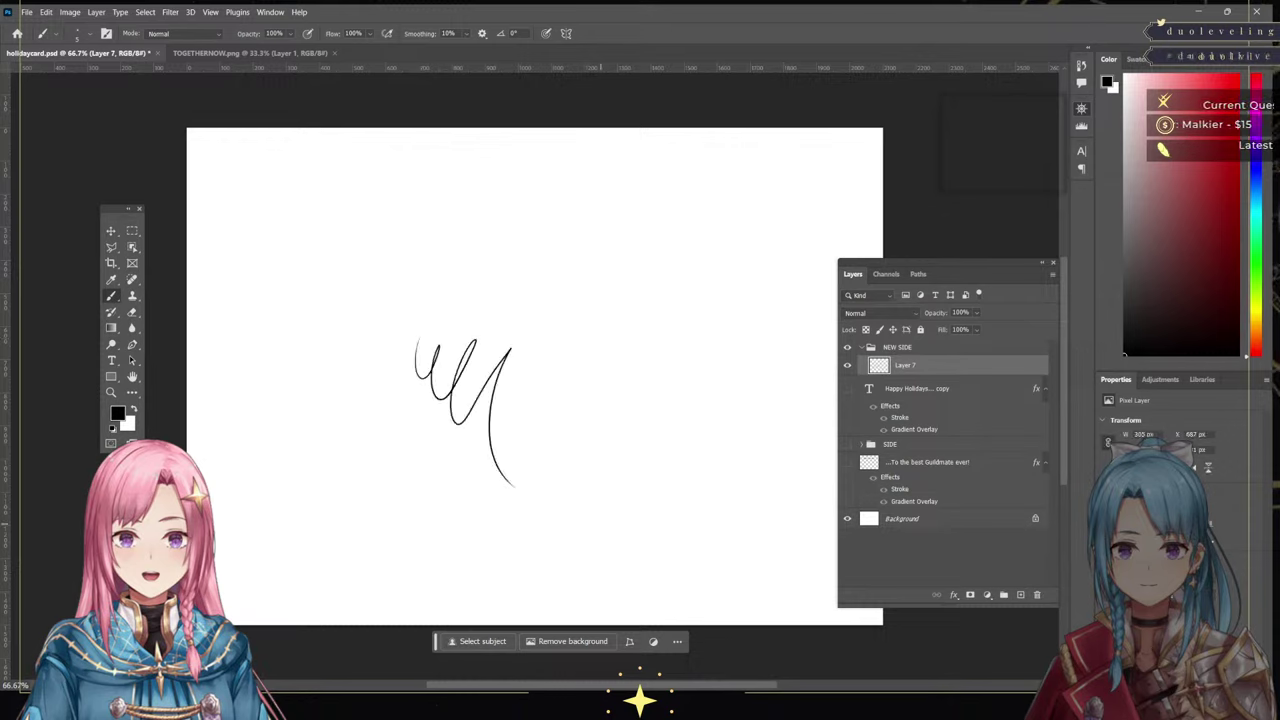
{"action": "key", "text": "ctrl+z"}
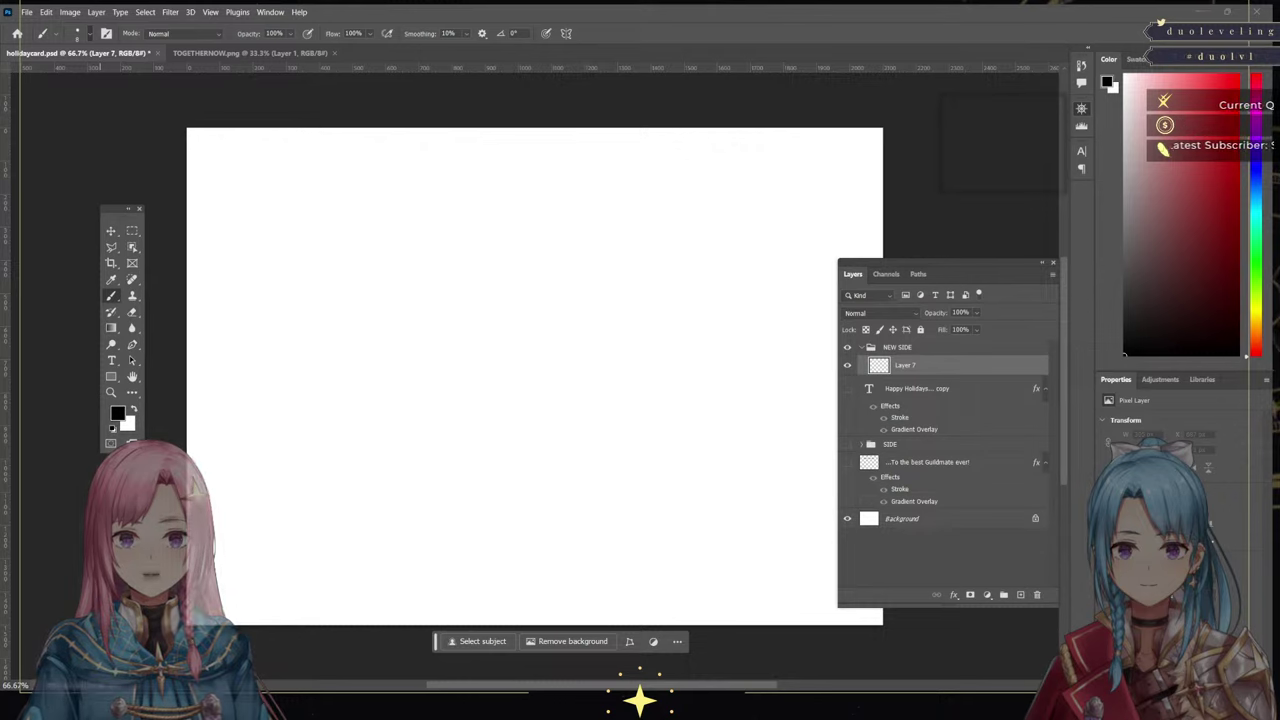
{"action": "key", "text": "."}
{"action": "mouse_move", "coordinate": [341, 277]}
{"action": "left_mouse_down"}
{"action": "mouse_move", "coordinate": [371, 292]}
{"action": "mouse_move", "coordinate": [343, 440]}
{"action": "left_mouse_up"}
{"action": "mouse_move", "coordinate": [425, 405]}
{"action": "left_mouse_down"}
{"action": "mouse_move", "coordinate": [564, 304]}
{"action": "mouse_move", "coordinate": [428, 518]}
{"action": "left_mouse_up"}
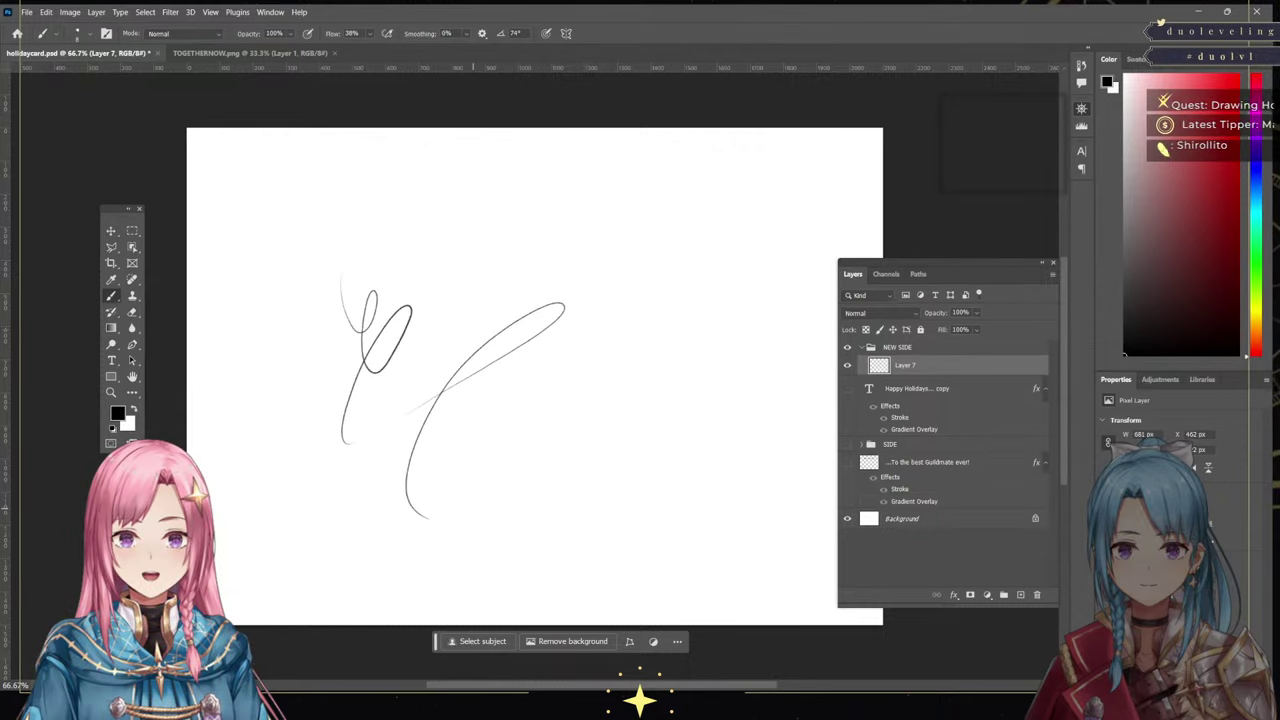
{"action": "key", "text": "ctrl+z"}
{"action": "key", "text": "ctrl+z"}
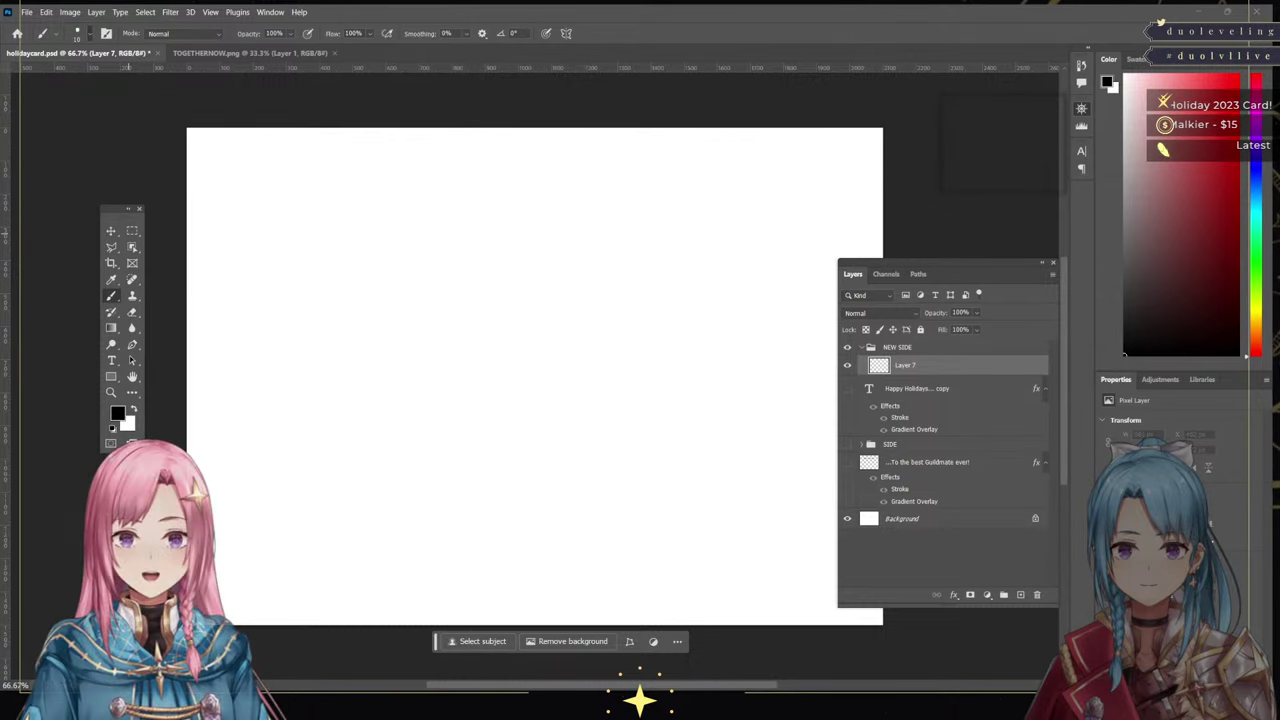
{"action": "mouse_move", "coordinate": [380, 290]}
{"action": "left_mouse_down"}
{"action": "mouse_move", "coordinate": [417, 309]}
{"action": "mouse_move", "coordinate": [446, 366]}
{"action": "mouse_move", "coordinate": [368, 428]}
{"action": "mouse_move", "coordinate": [488, 342]}
{"action": "mouse_move", "coordinate": [508, 355]}
{"action": "mouse_move", "coordinate": [470, 482]}
{"action": "left_mouse_up"}
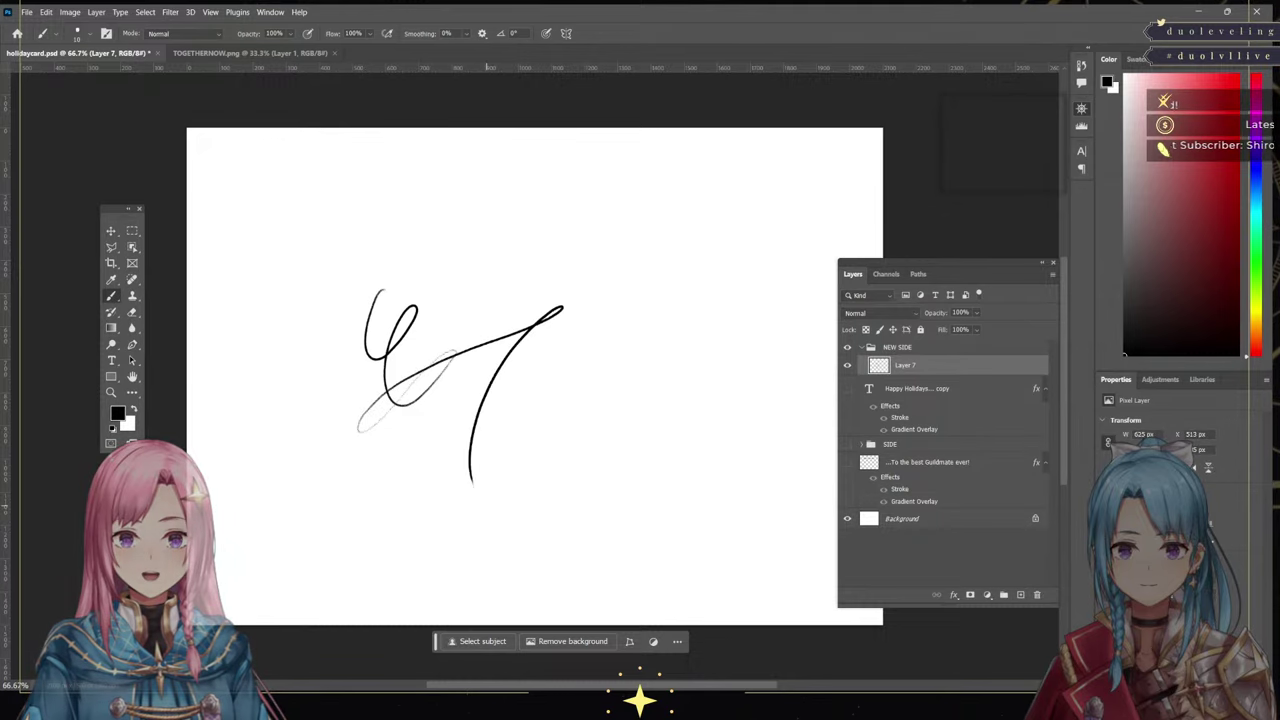
{"action": "key", "text": "ctrl+z"}
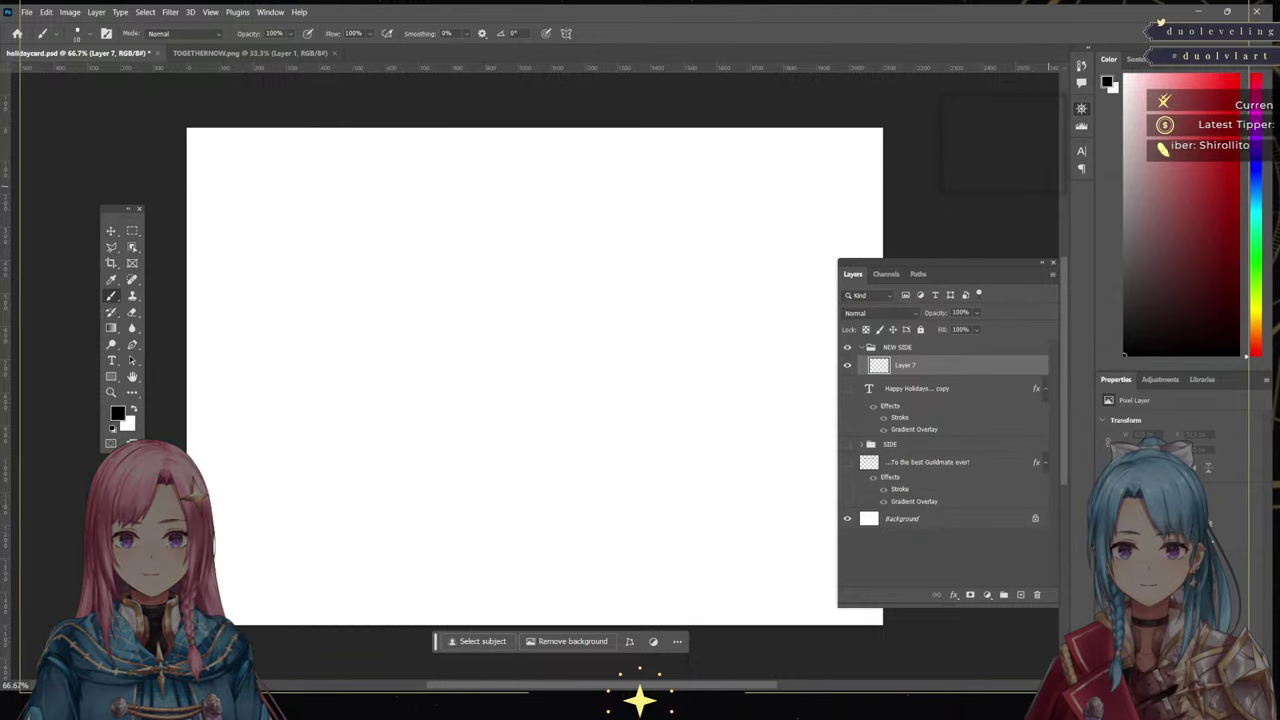
Draw a wavy black ground line about 1820 px wide across the lower part of the canvas, starting at its left edge
{"action": "key", "text": "ctrl+plus"}
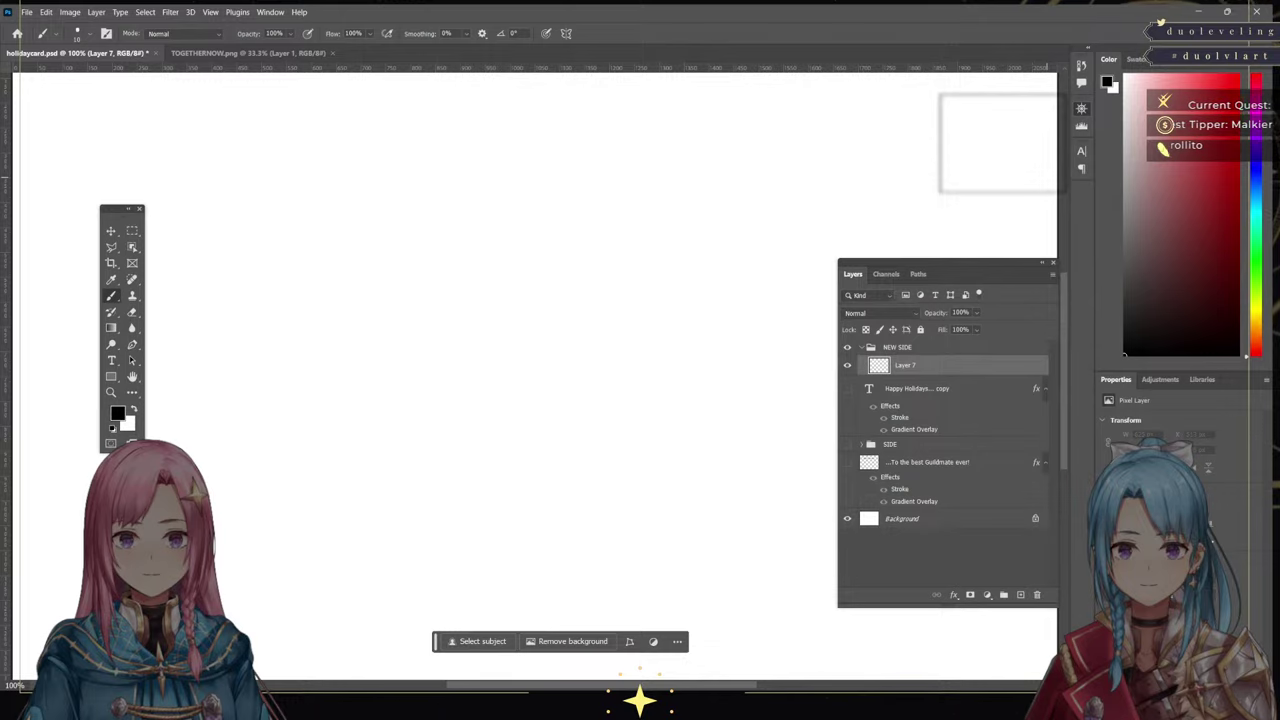
{"action": "key", "text": "ctrl+minus"}
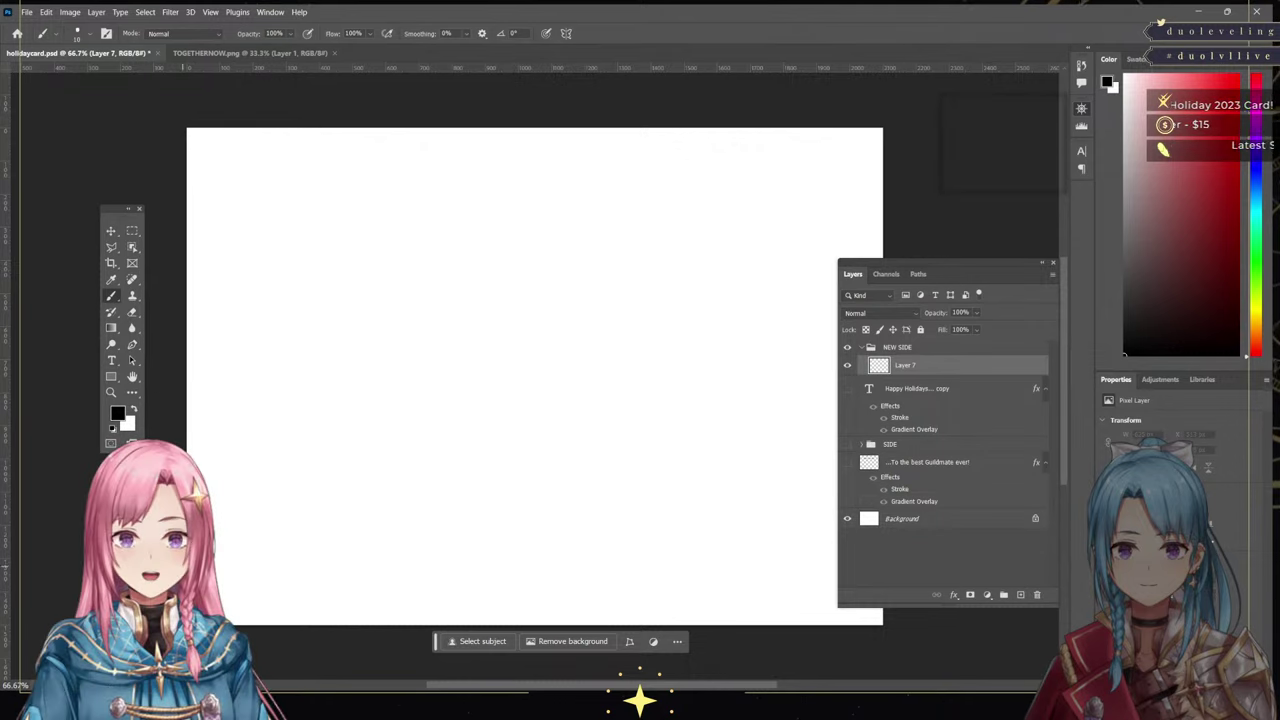
{"action": "mouse_move", "coordinate": [230, 567]}
{"action": "left_mouse_down"}
{"action": "mouse_move", "coordinate": [313, 558]}
{"action": "mouse_move", "coordinate": [478, 571]}
{"action": "mouse_move", "coordinate": [587, 559]}
{"action": "mouse_move", "coordinate": [648, 578]}
{"action": "mouse_move", "coordinate": [689, 561]}
{"action": "mouse_move", "coordinate": [787, 569]}
{"action": "left_mouse_up"}
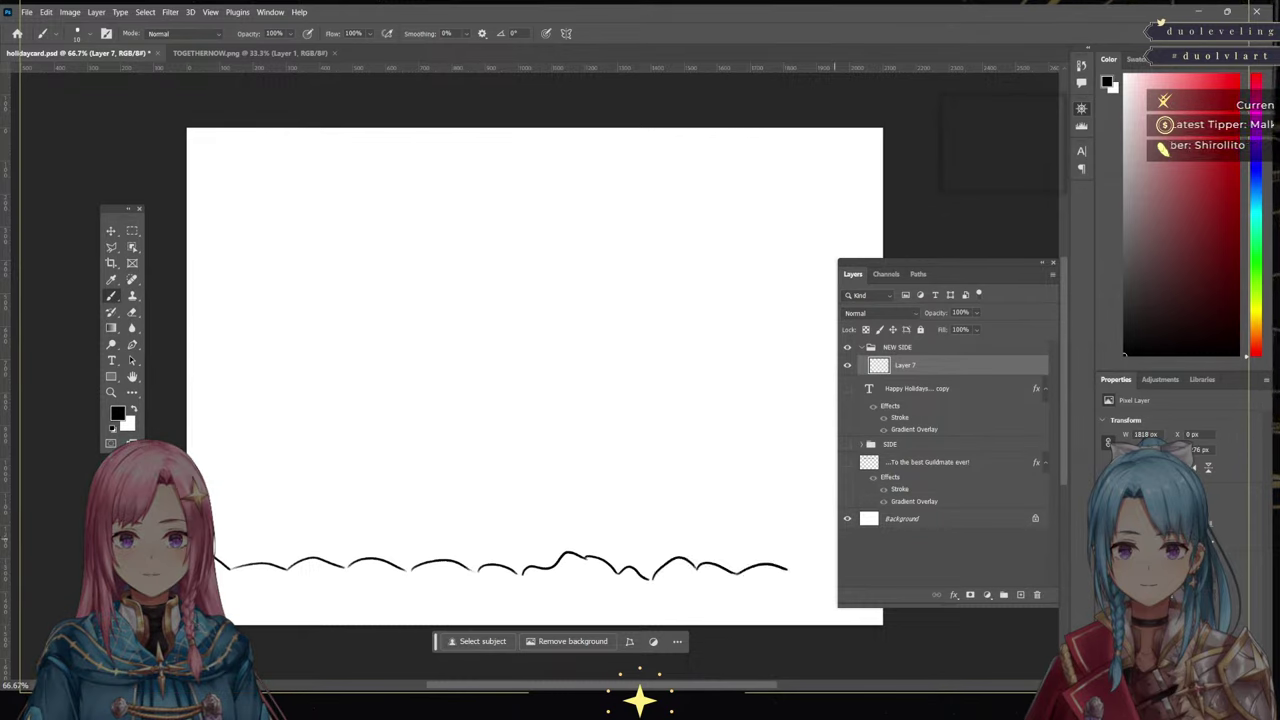
Reposition the floating Layers panel over the canvas and make it narrower and shorter
{"action": "key", "text": "F7"}
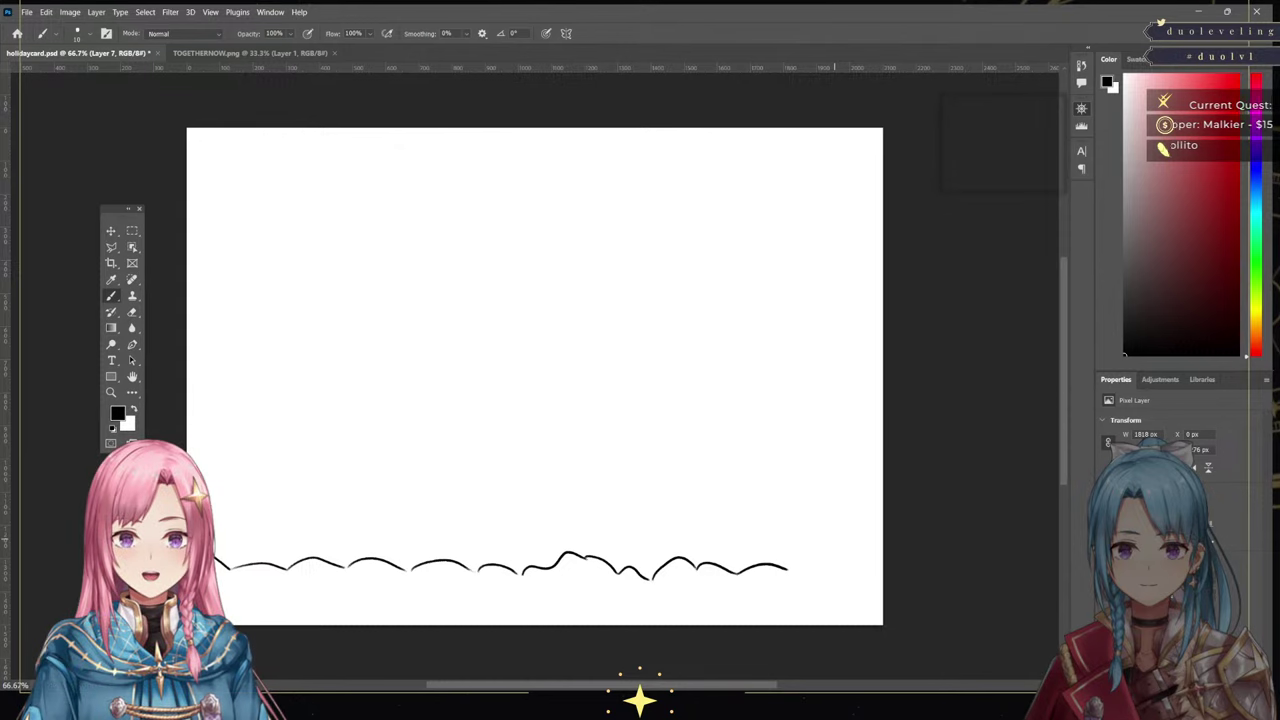
{"action": "key", "text": "F7"}
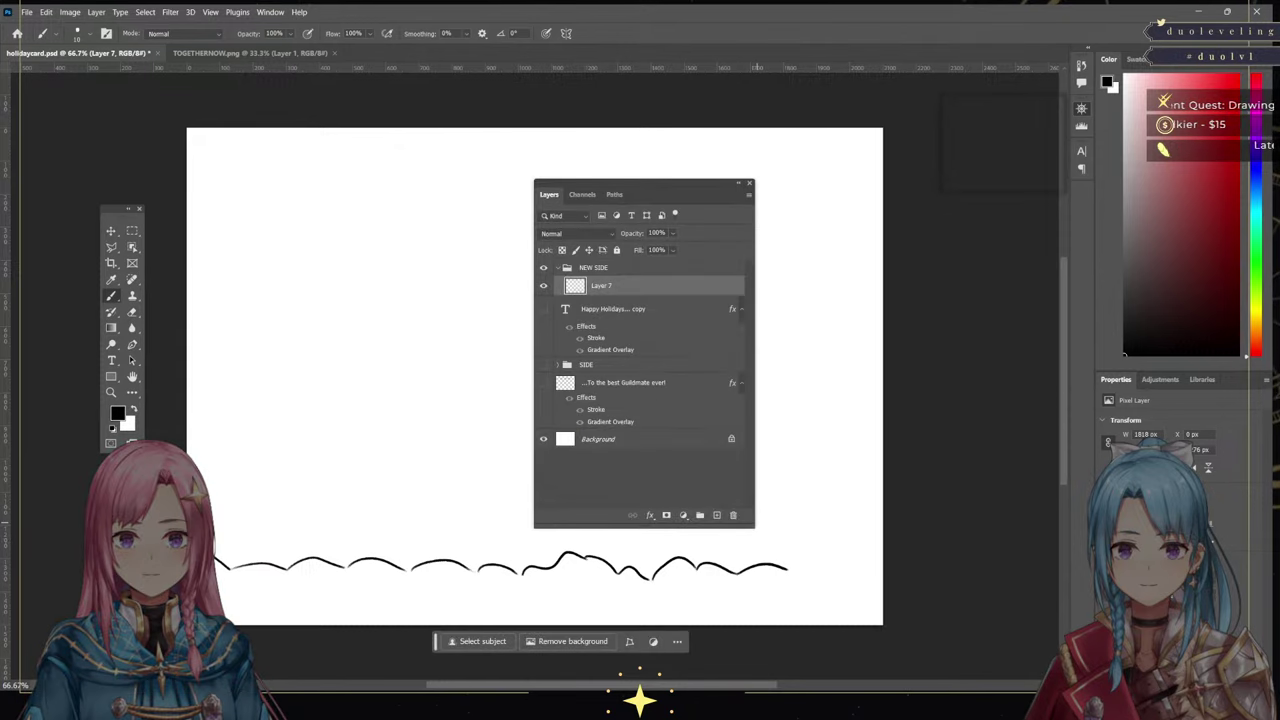
{"action": "key", "text": "F7"}
{"action": "key", "text": "F7"}
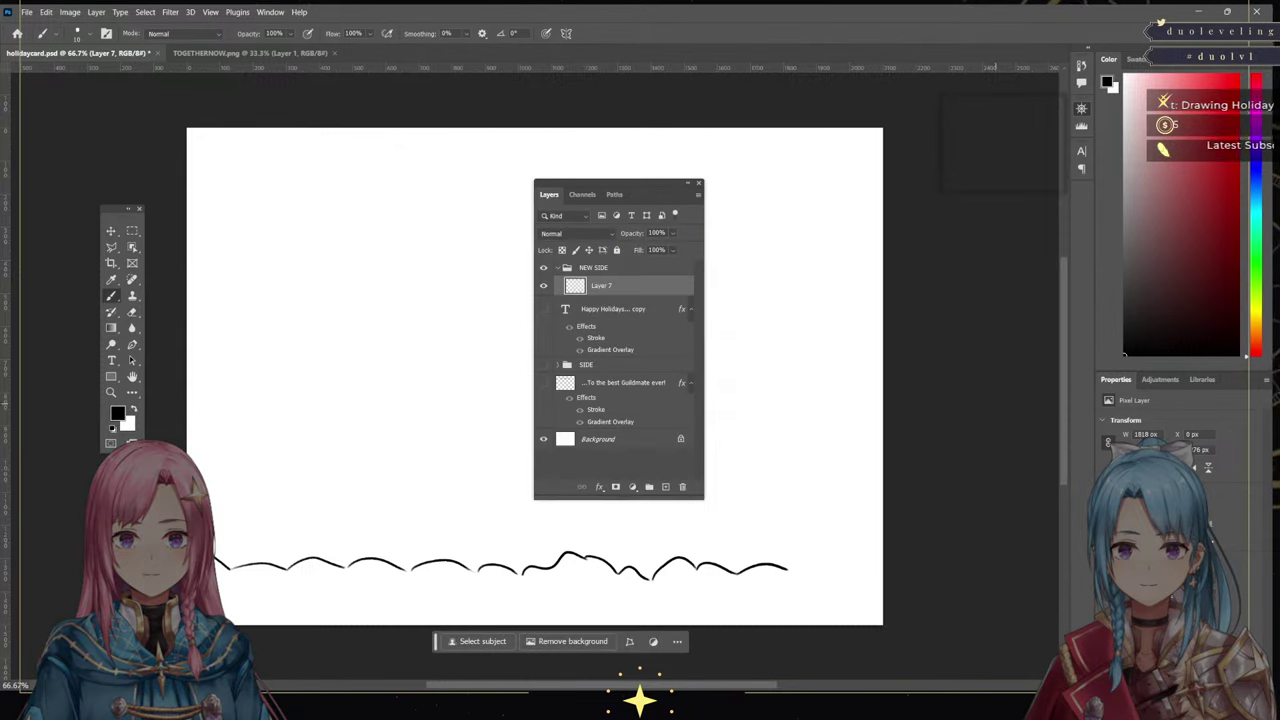
Undock the Navigator as a floating panel near the canvas's upper-right corner and collapse the Color and Properties panels to icons
{"action": "left_click_drag", "start_coordinate": [966, 106], "coordinate": [847, 327]}
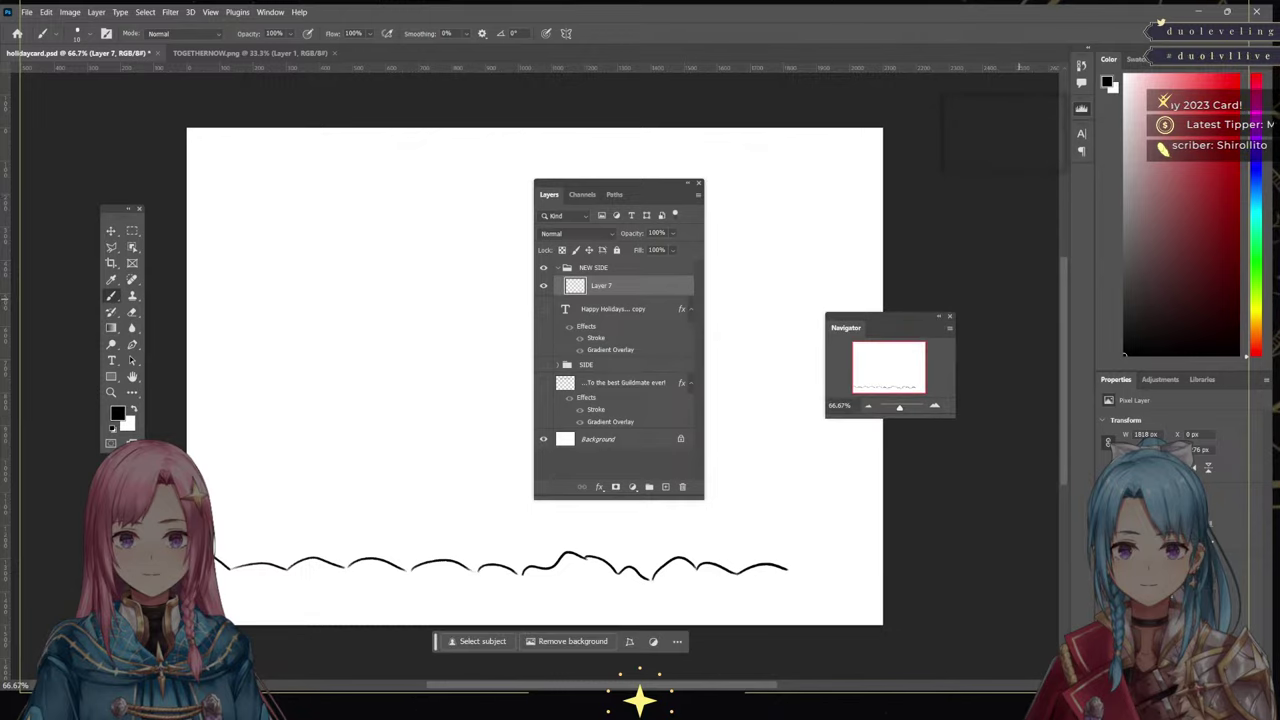
{"action": "key", "text": "F6"}
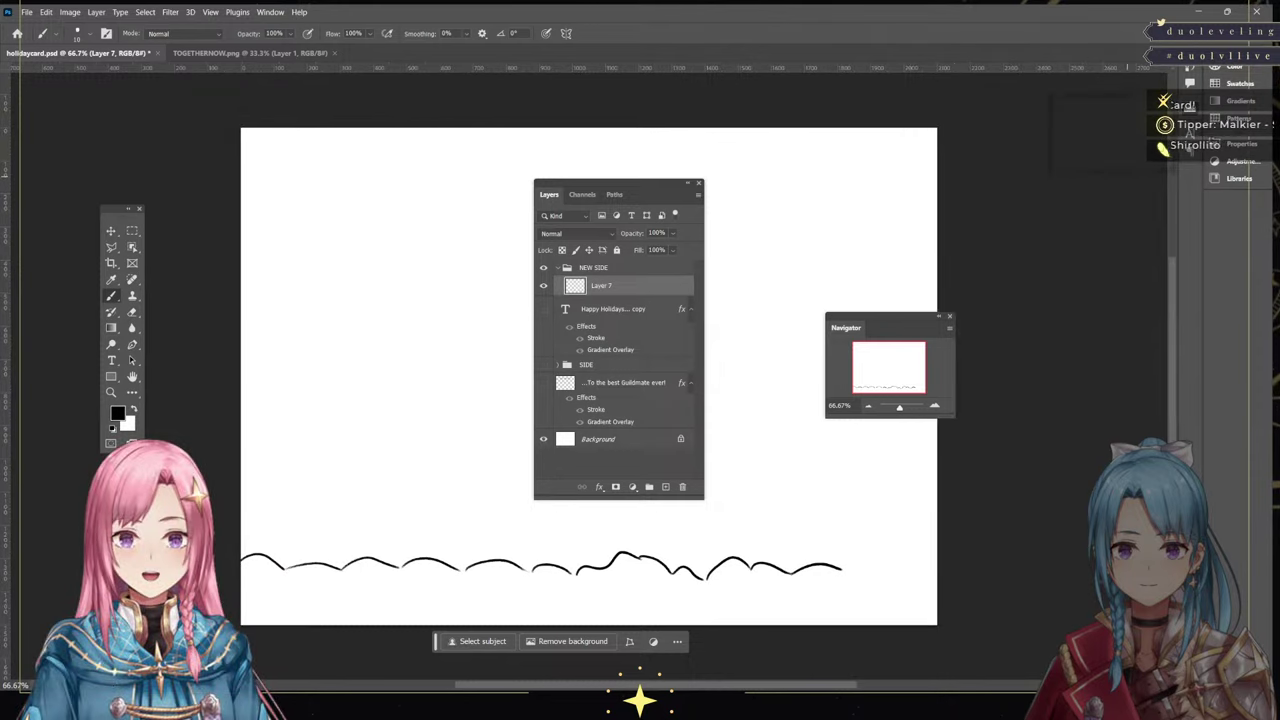
{"action": "left_click", "coordinate": [949, 316]}
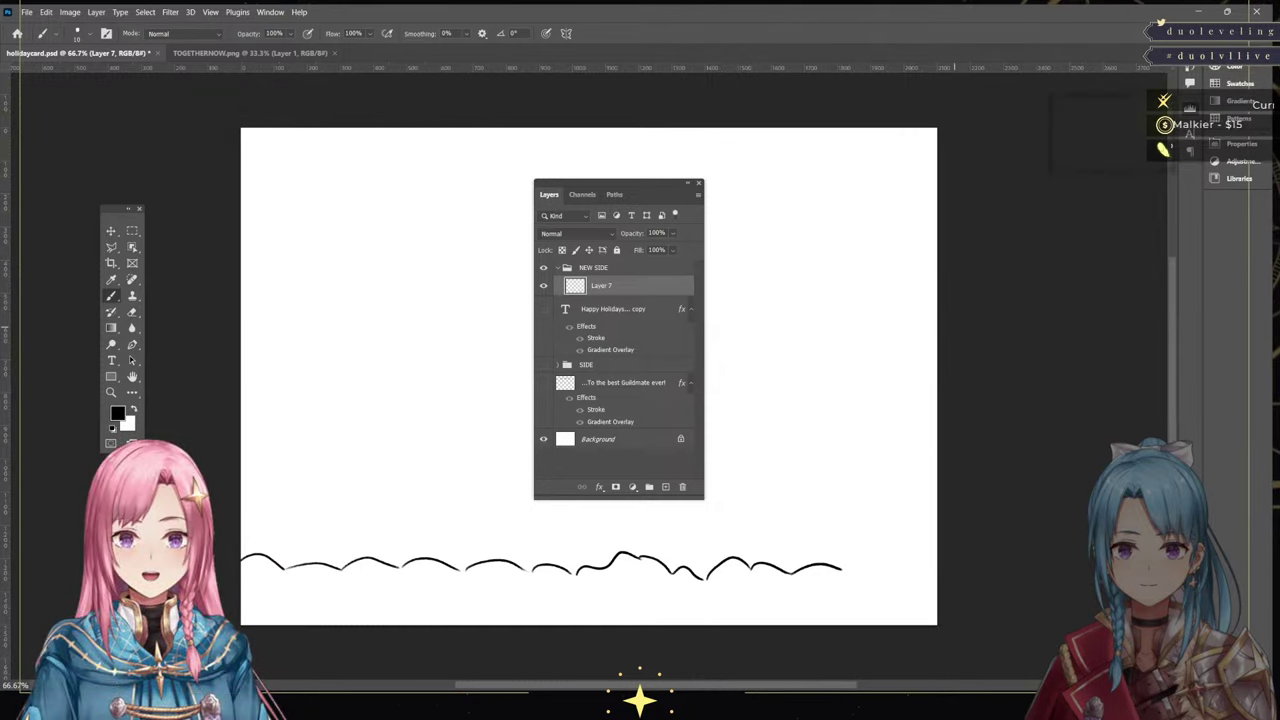
{"action": "key", "text": "F8"}
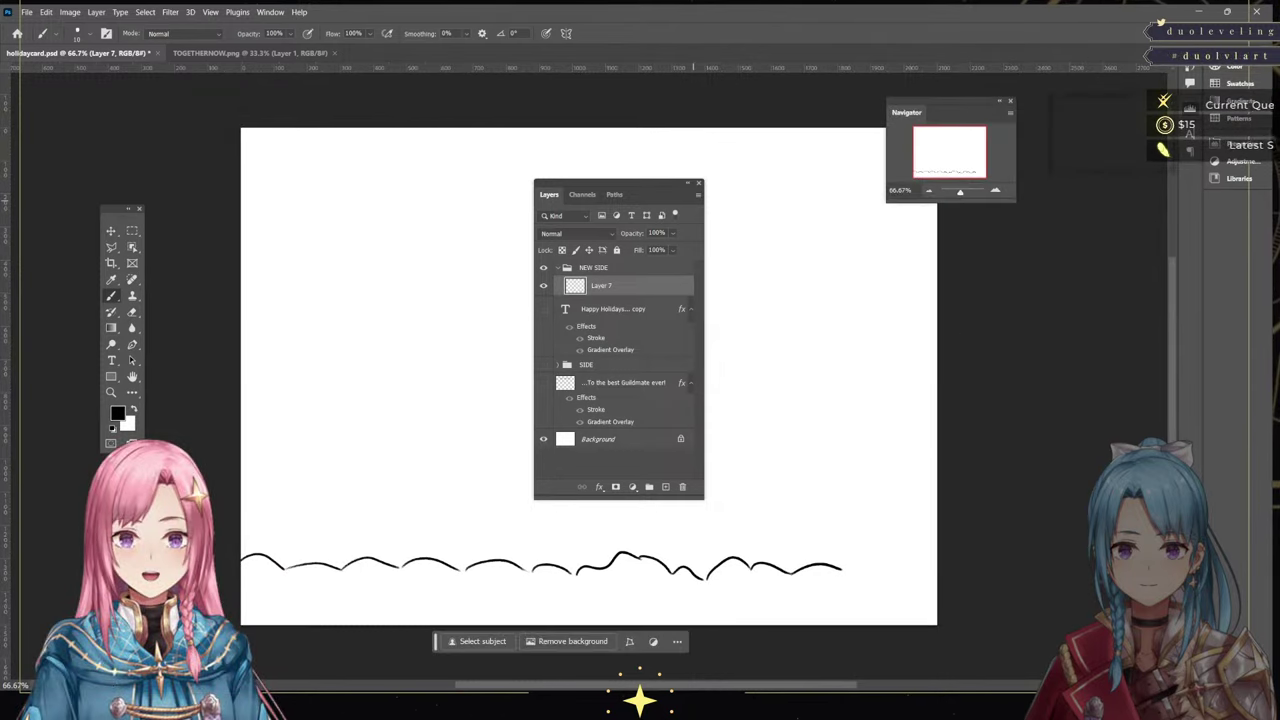
Place the Layers panel beside the canvas and extend the wavy ground line to the canvas's right edge
{"action": "key", "text": "F7"}
{"action": "key", "text": "F7"}
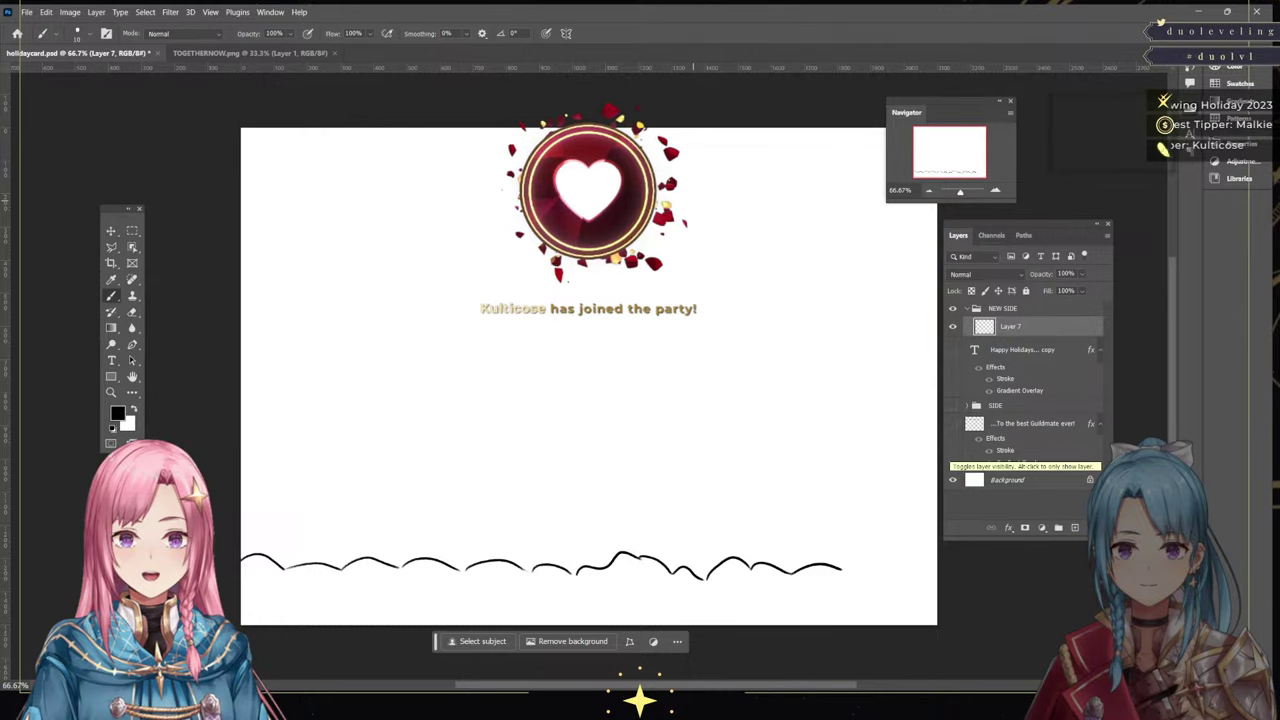
{"action": "mouse_move", "coordinate": [841, 569]}
{"action": "left_mouse_down"}
{"action": "mouse_move", "coordinate": [876, 579]}
{"action": "mouse_move", "coordinate": [897, 561]}
{"action": "mouse_move", "coordinate": [936, 568]}
{"action": "left_mouse_up"}
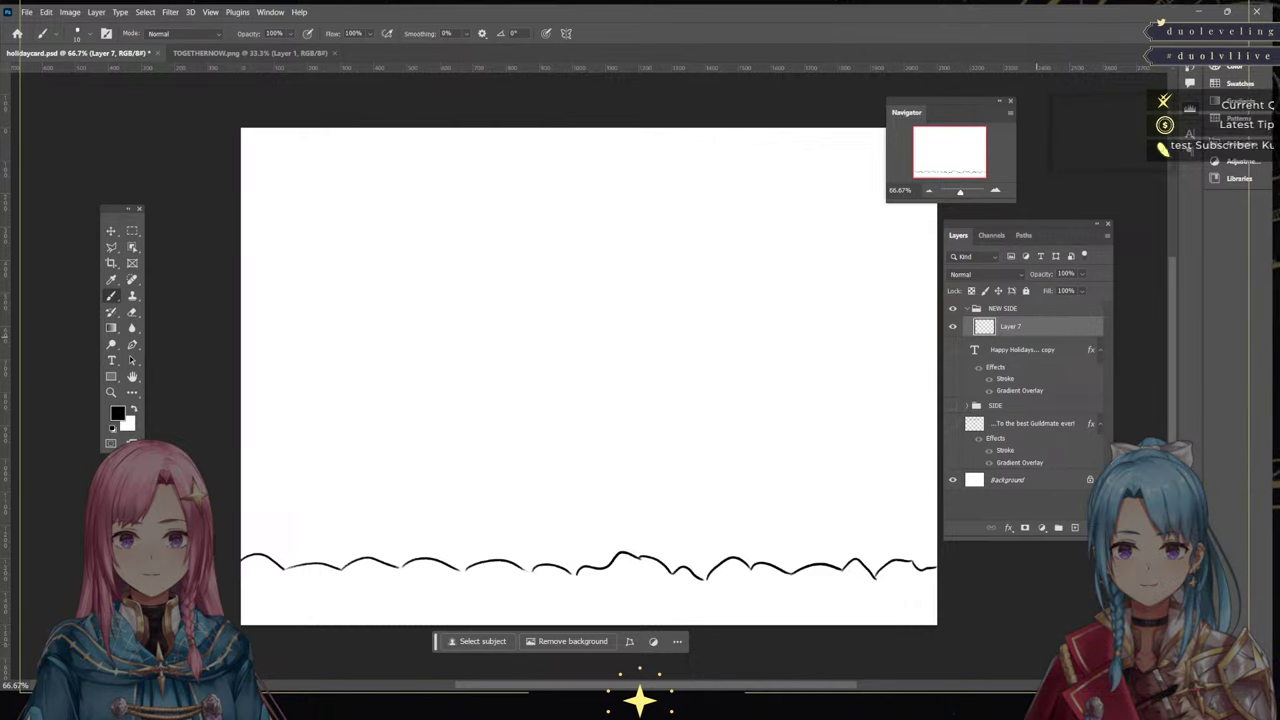
Add a new layer above the ground line layer in the NEW SIDE group
{"action": "left_click", "coordinate": [1074, 527]}
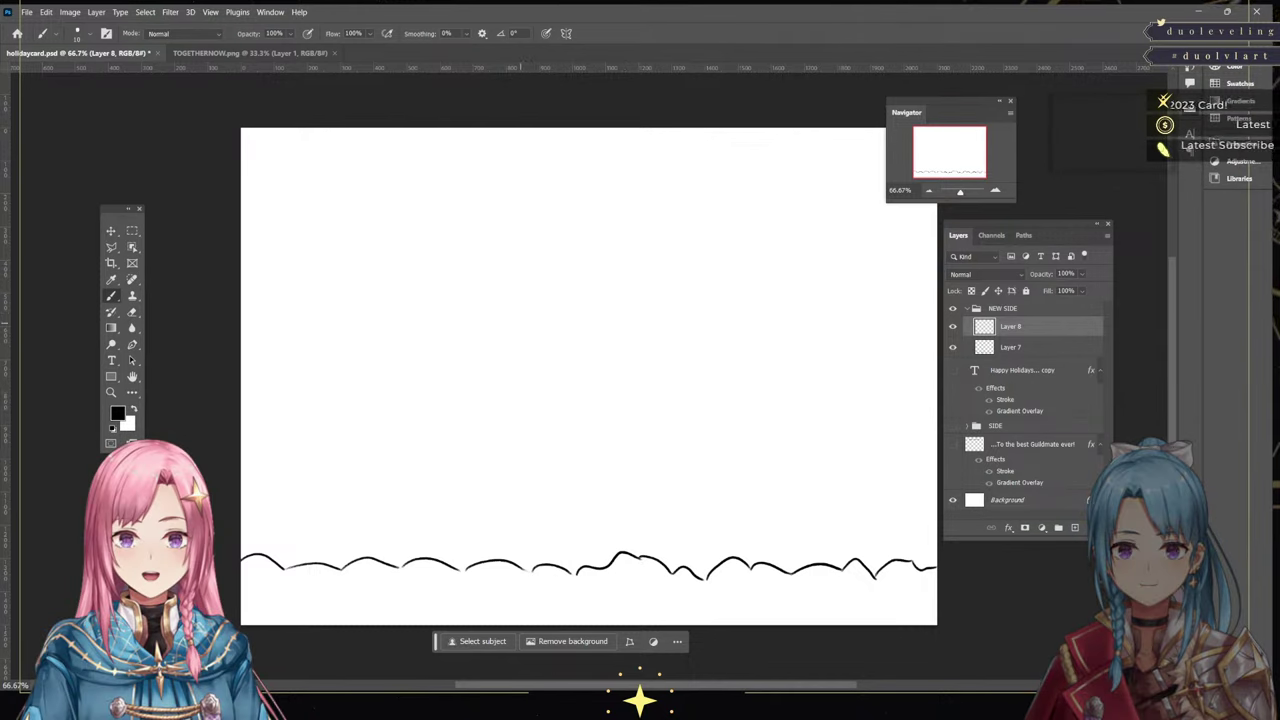
{"action": "mouse_move", "coordinate": [519, 300]}
{"action": "left_mouse_down"}
{"action": "mouse_move", "coordinate": [525, 352]}
{"action": "mouse_move", "coordinate": [568, 379]}
{"action": "mouse_move", "coordinate": [607, 375]}
{"action": "mouse_move", "coordinate": [637, 329]}
{"action": "mouse_move", "coordinate": [638, 295]}
{"action": "mouse_move", "coordinate": [628, 357]}
{"action": "left_mouse_up"}
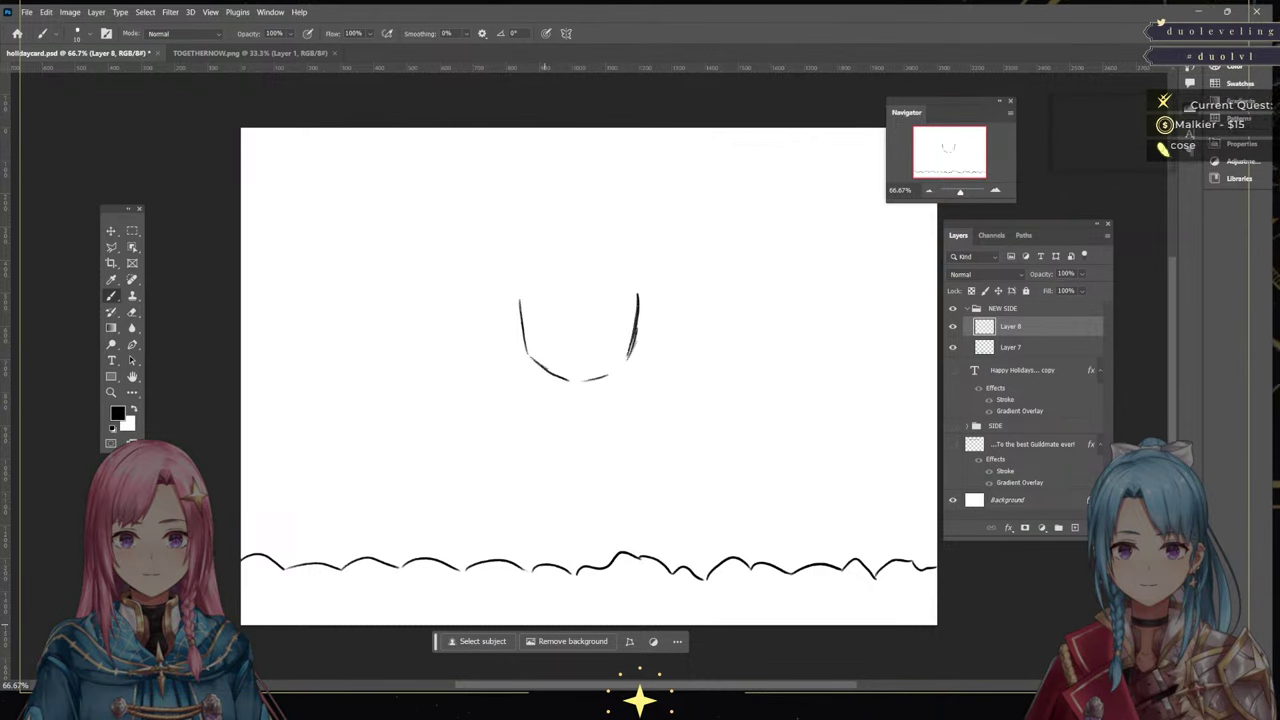
{"action": "key", "text": "ctrl+z"}
{"action": "key", "text": "ctrl+z"}
{"action": "key", "text": "ctrl+z"}
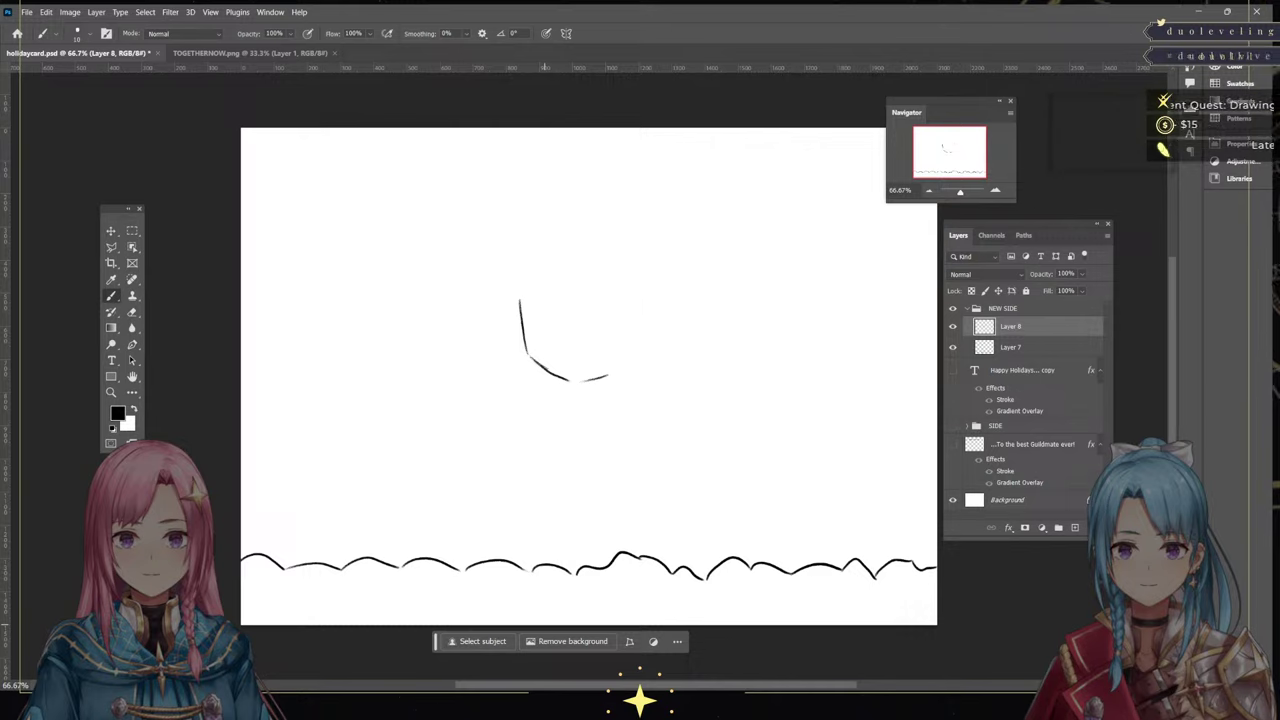
{"action": "key", "text": "ctrl+z"}
{"action": "key", "text": "ctrl+z"}
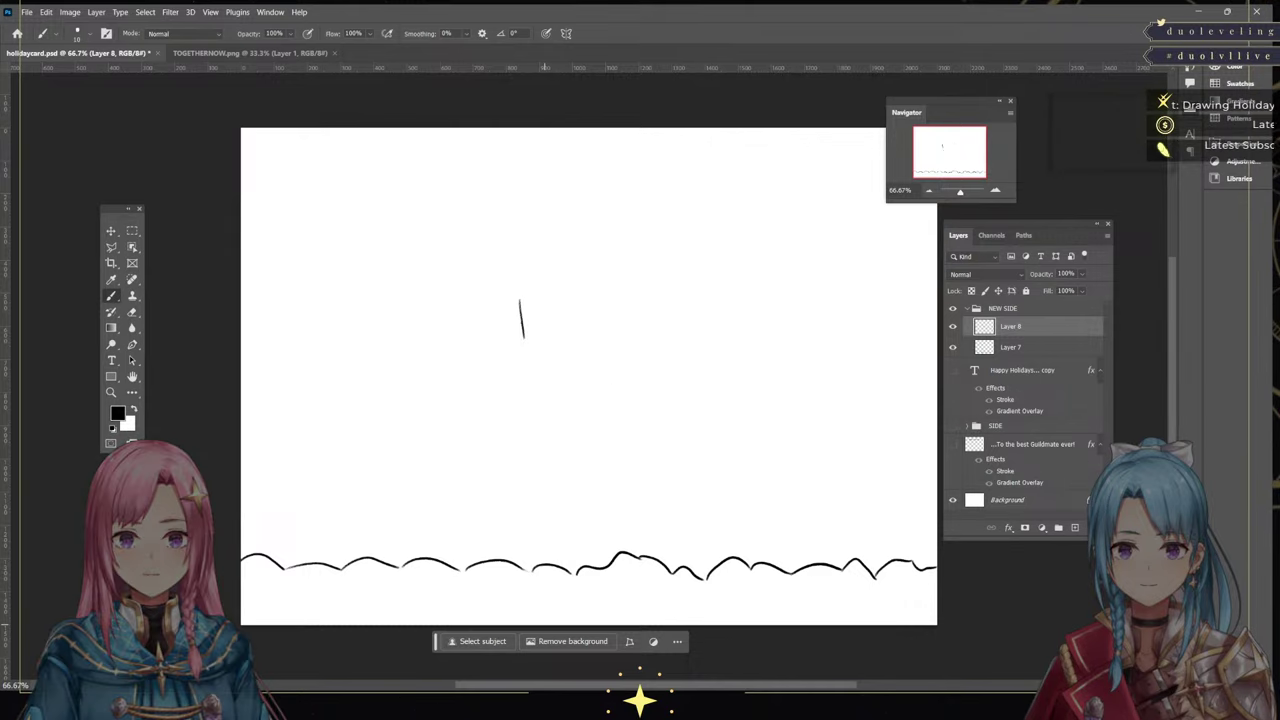
{"action": "key", "text": "ctrl+z"}
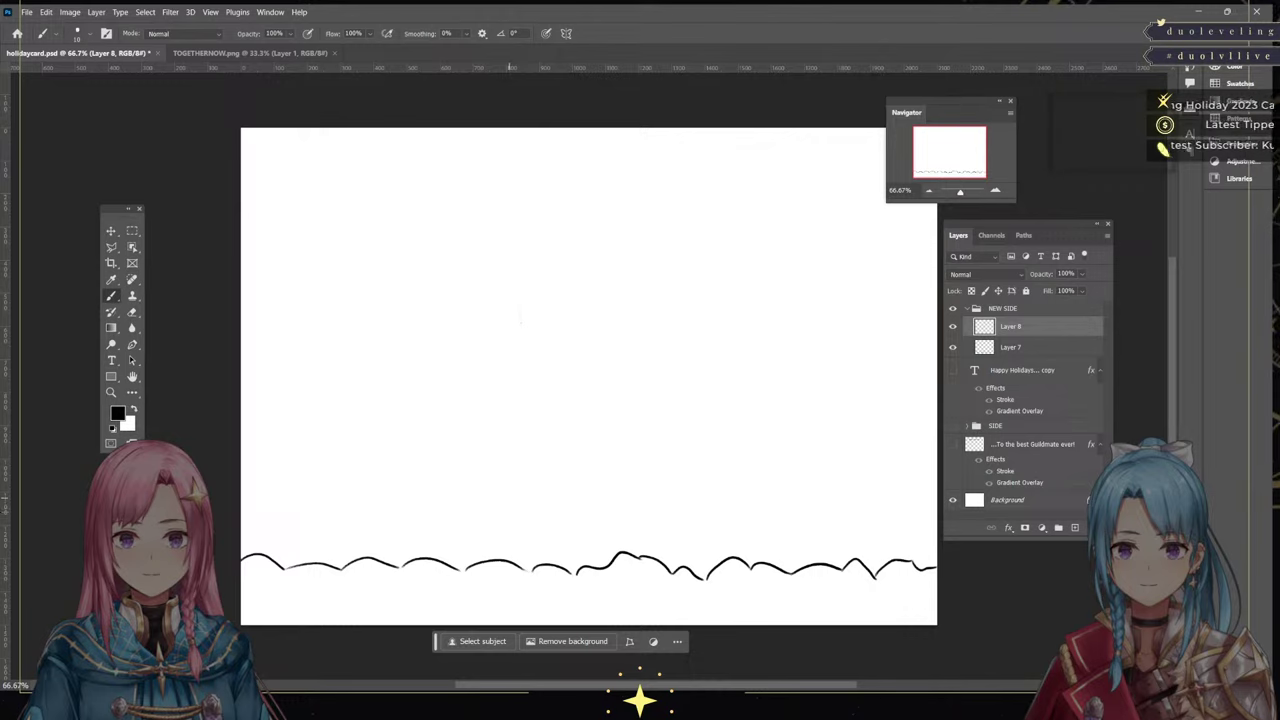
{"action": "mouse_move", "coordinate": [498, 550]}
{"action": "left_mouse_down"}
{"action": "mouse_move", "coordinate": [505, 494]}
{"action": "mouse_move", "coordinate": [596, 464]}
{"action": "mouse_move", "coordinate": [638, 540]}
{"action": "mouse_move", "coordinate": [632, 562]}
{"action": "left_mouse_up"}
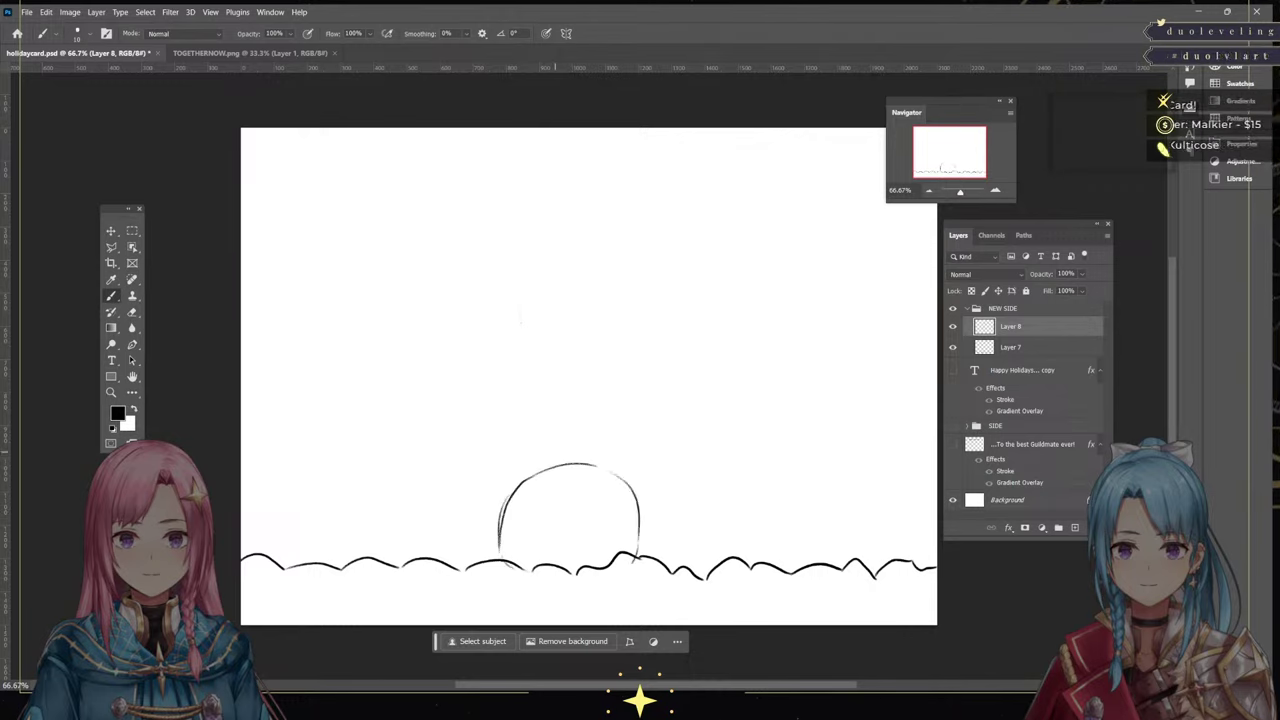
{"action": "mouse_move", "coordinate": [514, 470]}
{"action": "left_mouse_down"}
{"action": "mouse_move", "coordinate": [521, 427]}
{"action": "mouse_move", "coordinate": [570, 396]}
{"action": "mouse_move", "coordinate": [630, 465]}
{"action": "left_mouse_up"}
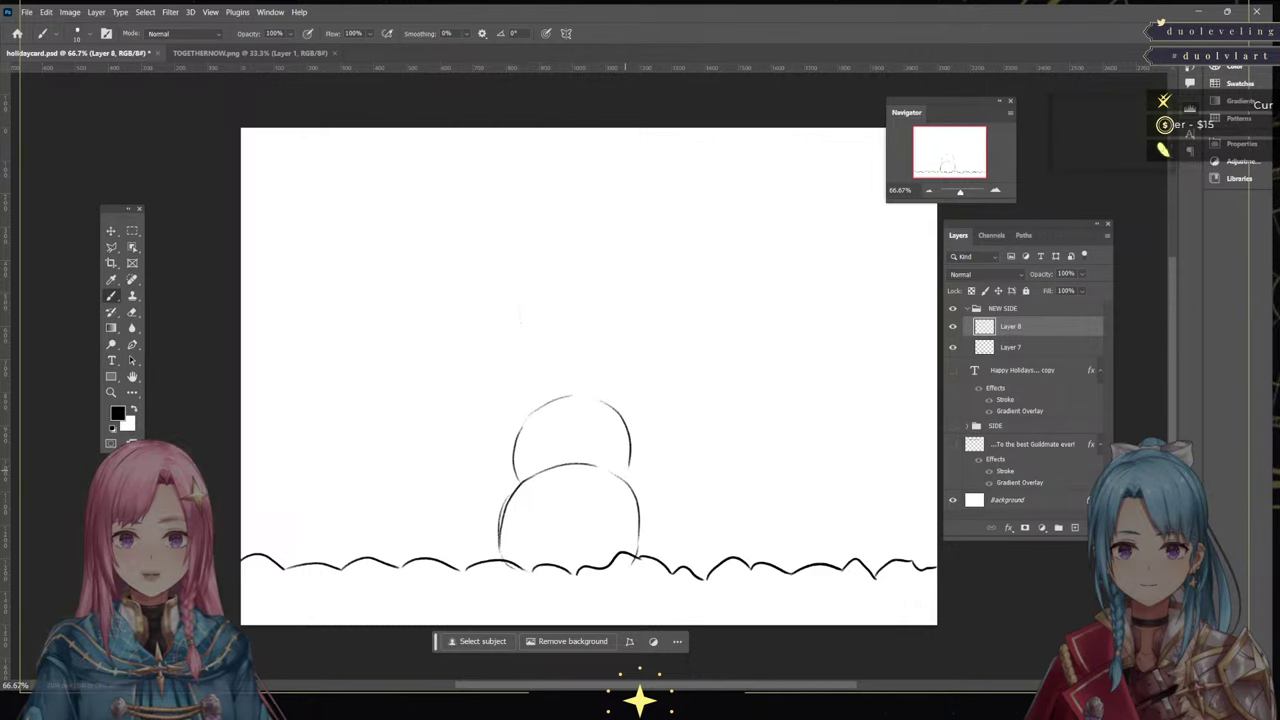
{"action": "mouse_move", "coordinate": [521, 392]}
{"action": "left_mouse_down"}
{"action": "mouse_move", "coordinate": [535, 340]}
{"action": "mouse_move", "coordinate": [624, 396]}
{"action": "left_mouse_up"}
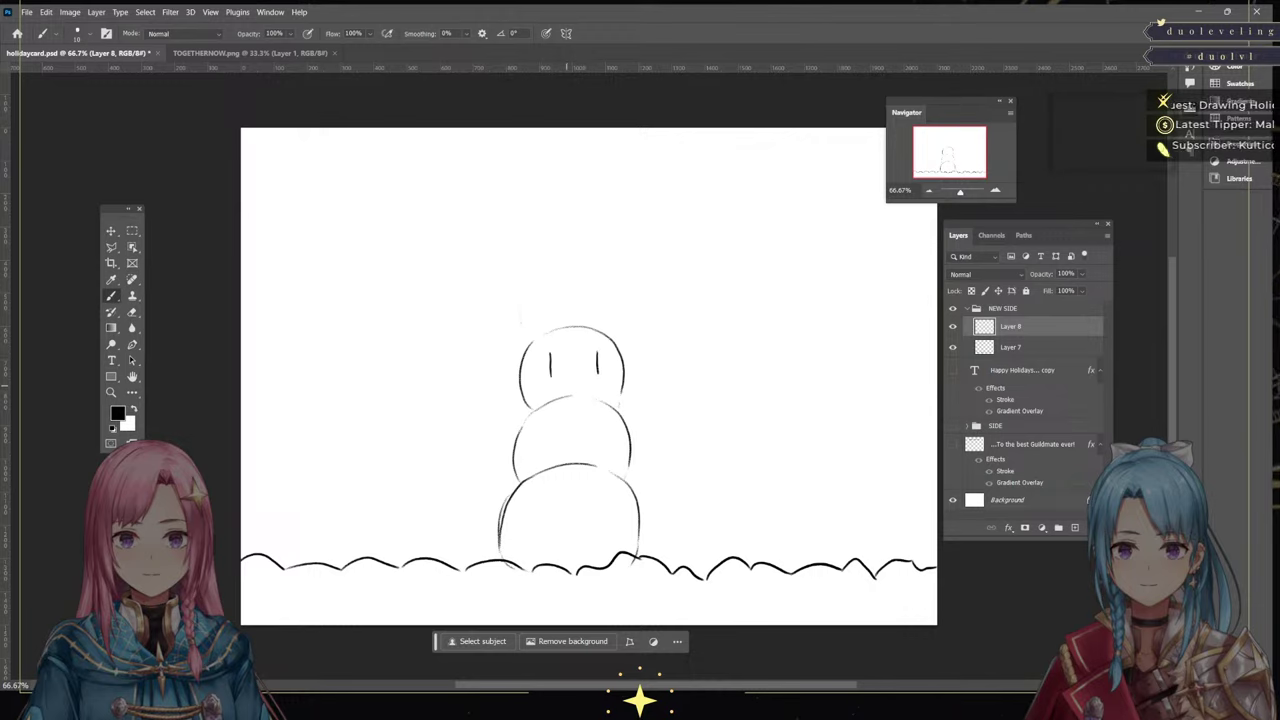
{"action": "left_click_drag", "start_coordinate": [565, 382], "coordinate": [591, 380]}
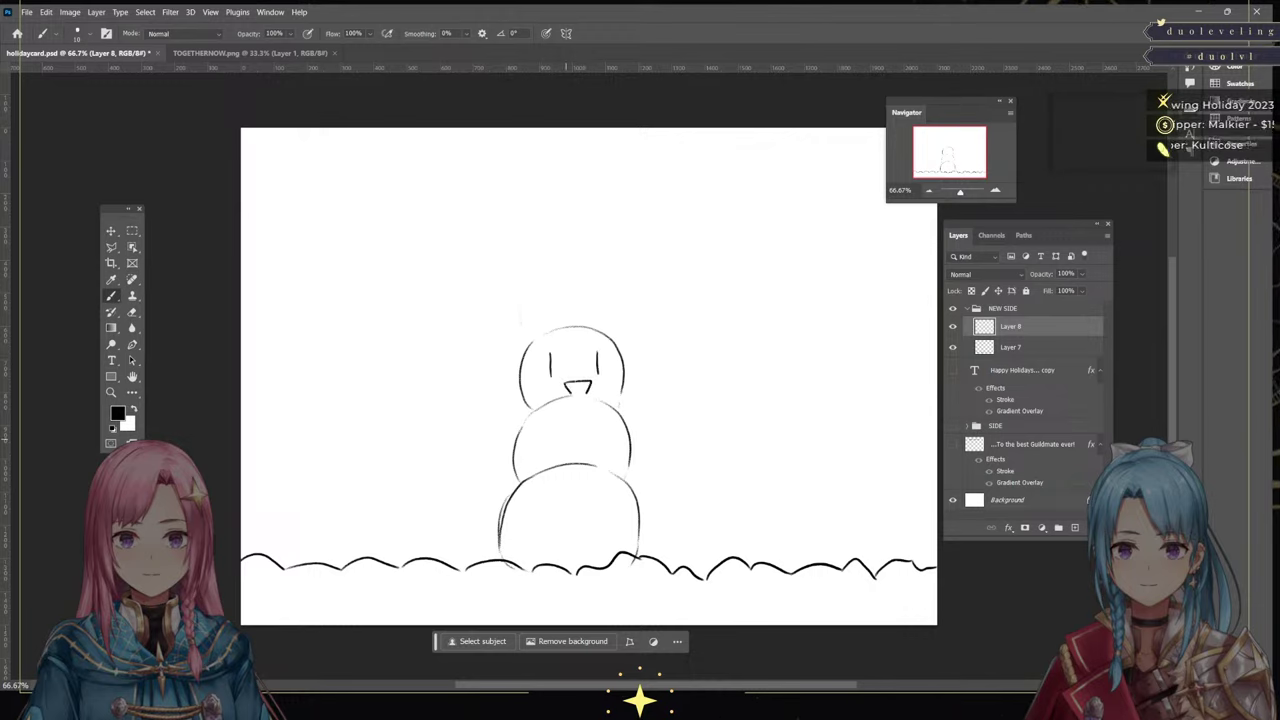
{"action": "key", "text": "ctrl+z"}
{"action": "key", "text": "ctrl+z"}
{"action": "key", "text": "ctrl+z"}
{"action": "key", "text": "ctrl+z"}
{"action": "key", "text": "ctrl+z"}
{"action": "key", "text": "ctrl+z"}
{"action": "key", "text": "ctrl+z"}
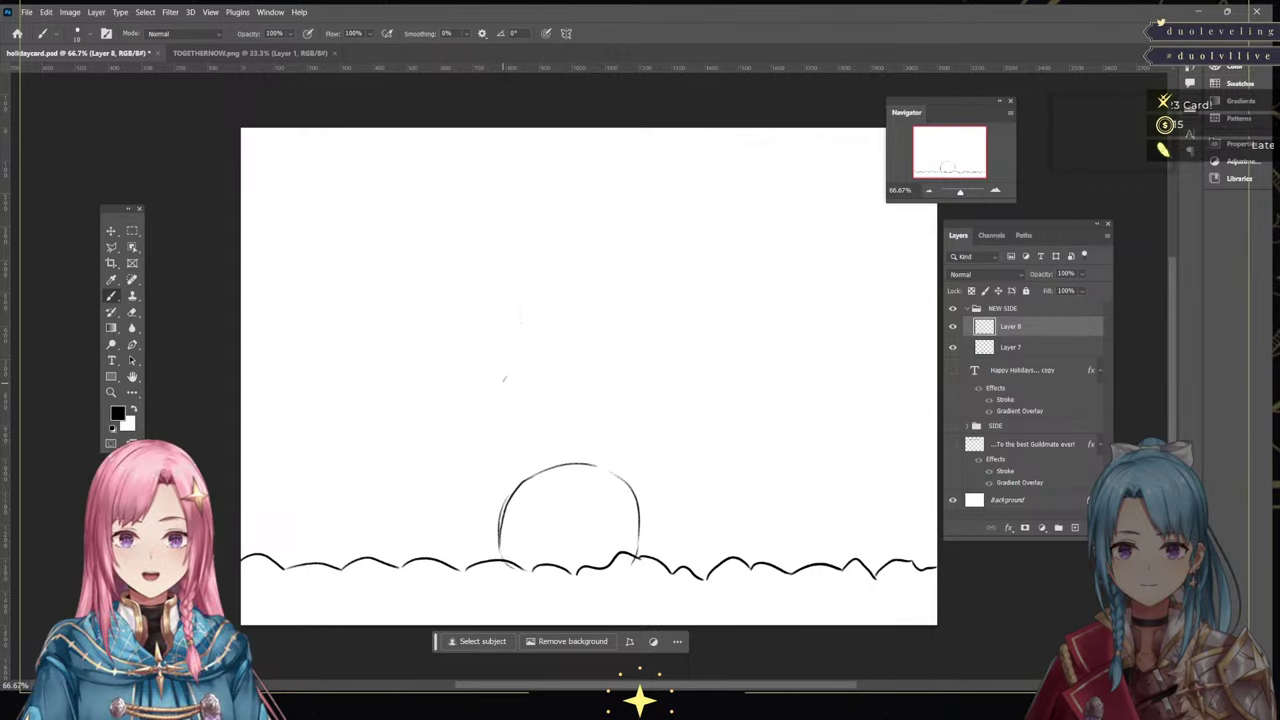
{"action": "left_click_drag", "start_coordinate": [505, 377], "coordinate": [535, 471]}
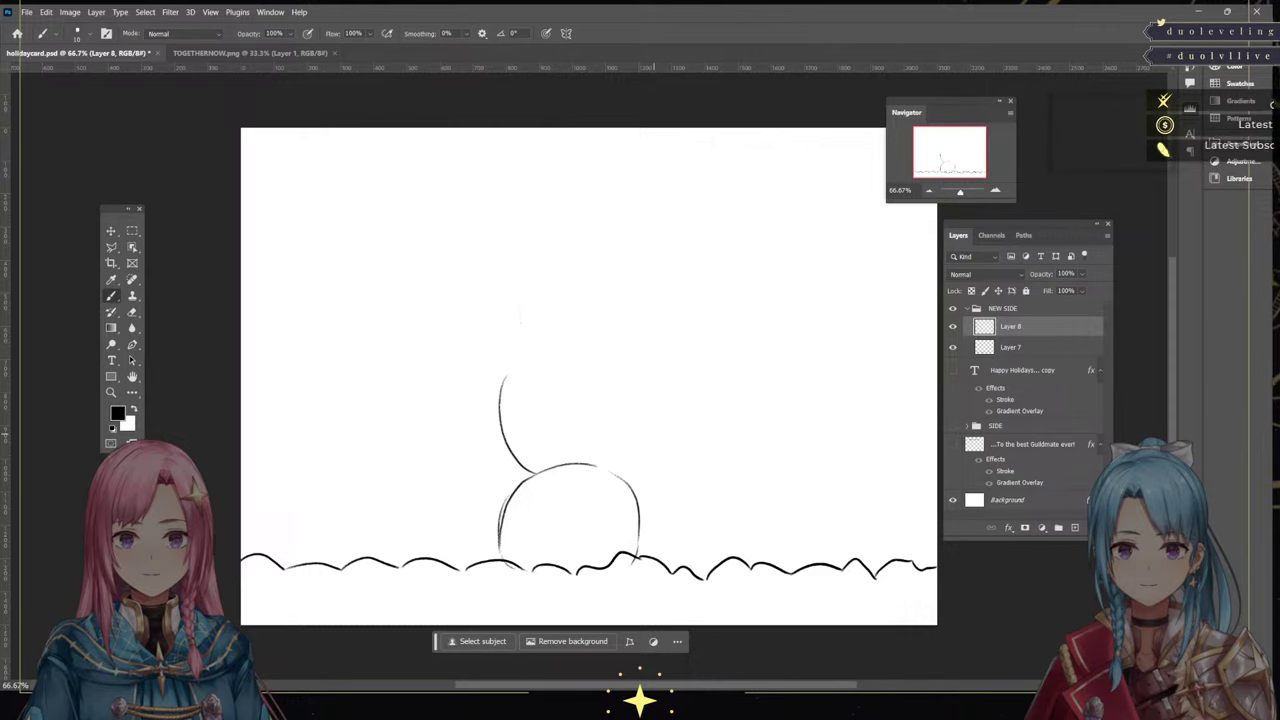
{"action": "key", "text": "ctrl+z"}
{"action": "key", "text": "ctrl+z"}
{"action": "key", "text": "ctrl+z"}
{"action": "key", "text": "ctrl+z"}
{"action": "key", "text": "ctrl+z"}
{"action": "key", "text": "ctrl+z"}
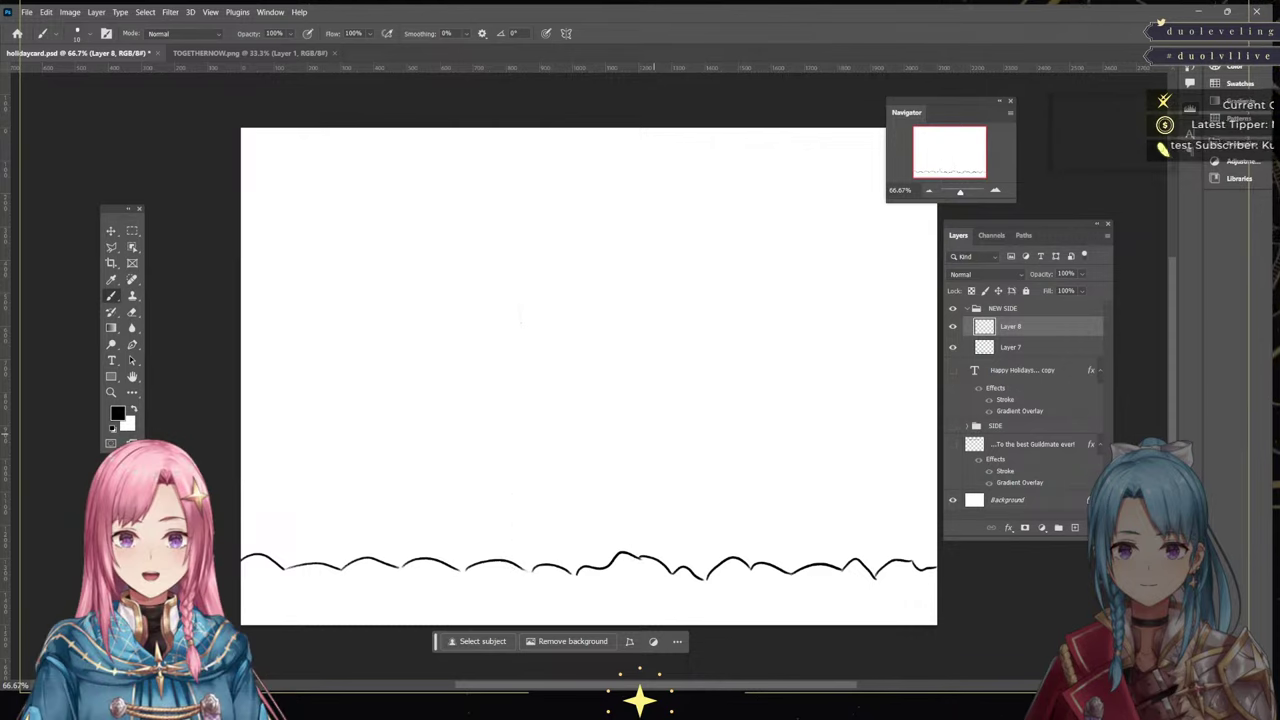
On another new layer in the NEW SIDE group, draw a round snowman base about 540 px wide resting on the ground line
{"action": "left_click", "coordinate": [1075, 527]}
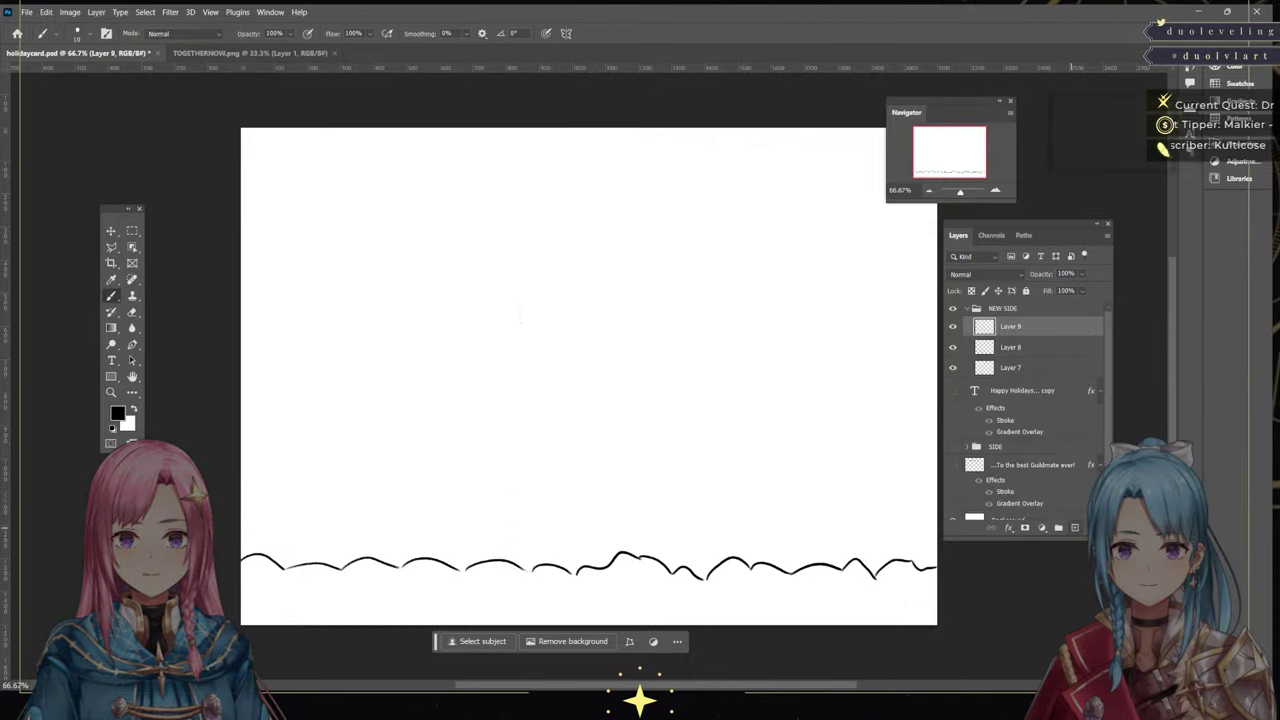
{"action": "mouse_move", "coordinate": [535, 446]}
{"action": "left_mouse_down"}
{"action": "mouse_move", "coordinate": [490, 512]}
{"action": "mouse_move", "coordinate": [540, 570]}
{"action": "left_mouse_up"}
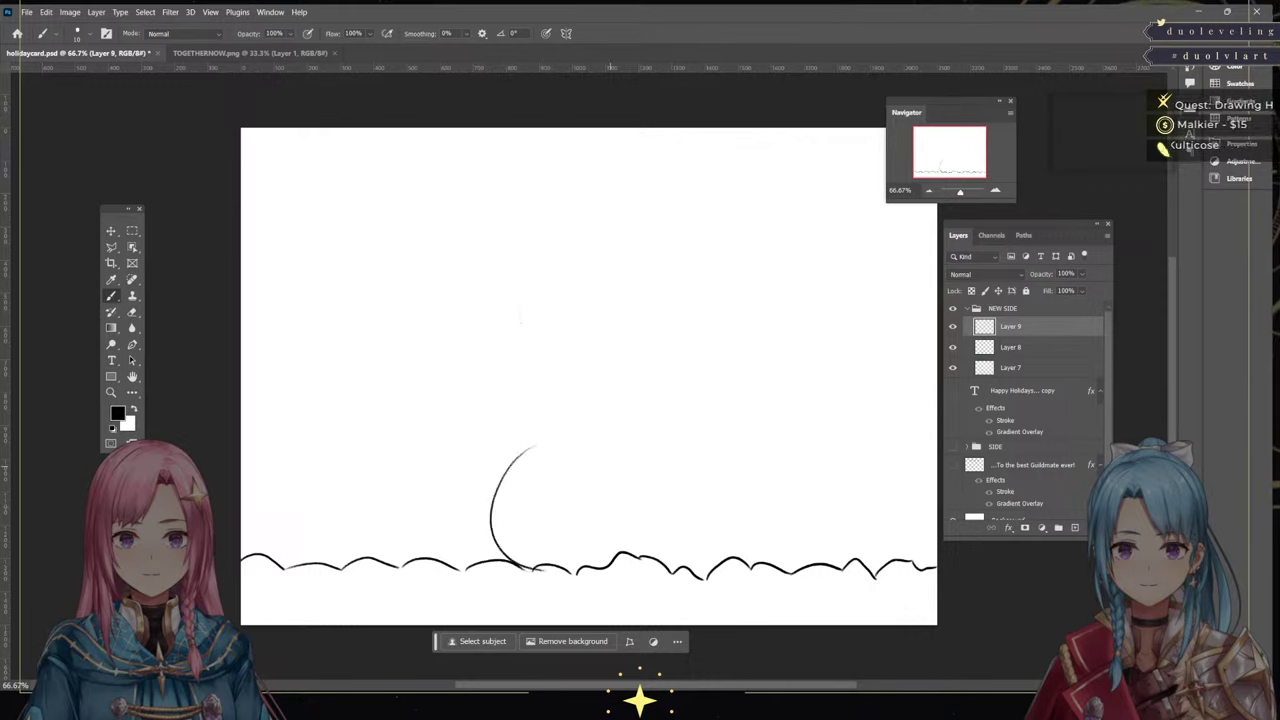
{"action": "mouse_move", "coordinate": [560, 437]}
{"action": "left_mouse_down"}
{"action": "mouse_move", "coordinate": [633, 439]}
{"action": "mouse_move", "coordinate": [665, 490]}
{"action": "mouse_move", "coordinate": [665, 558]}
{"action": "left_mouse_up"}
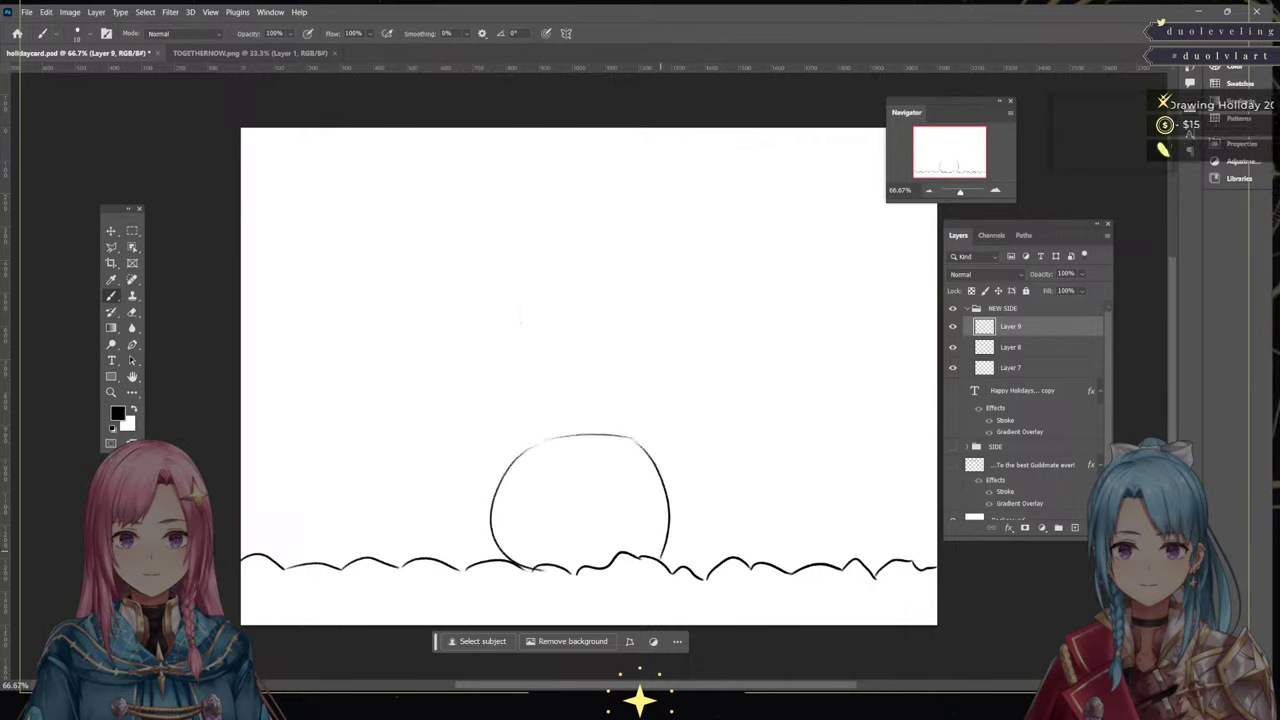
{"action": "left_click_drag", "start_coordinate": [504, 371], "coordinate": [522, 452]}
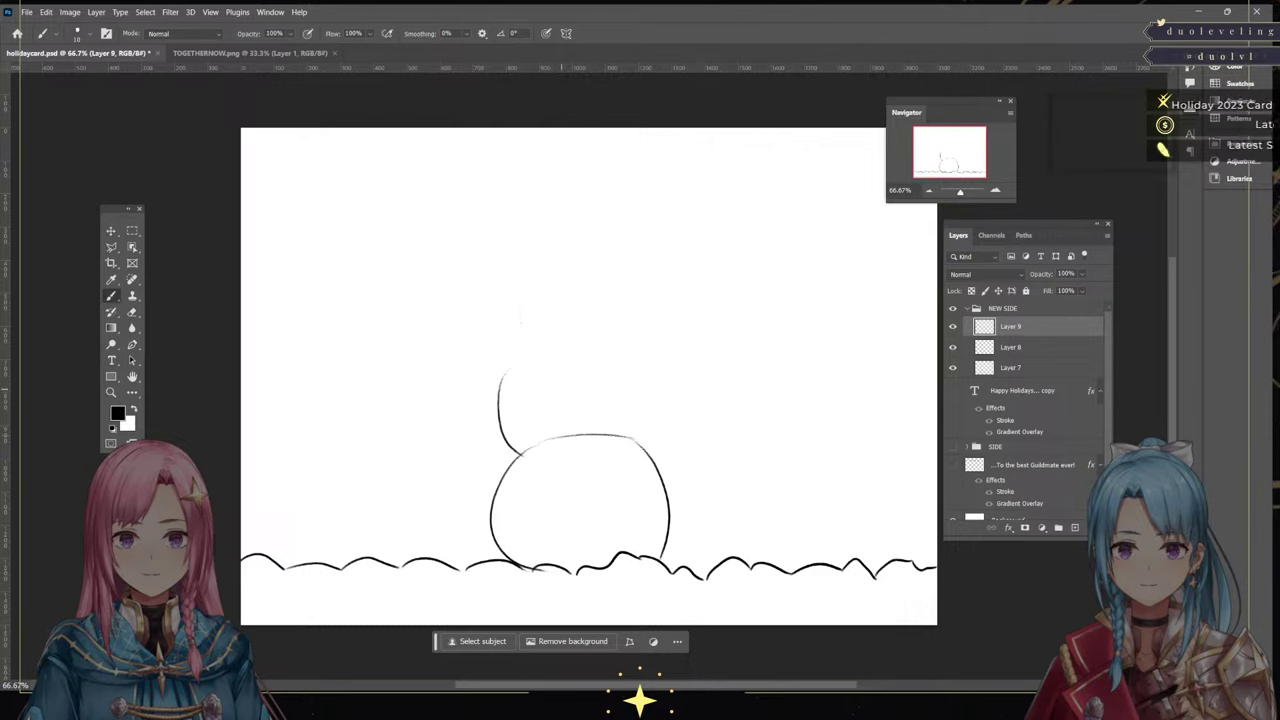
{"action": "mouse_move", "coordinate": [500, 374]}
{"action": "left_mouse_down"}
{"action": "mouse_move", "coordinate": [555, 339]}
{"action": "mouse_move", "coordinate": [643, 349]}
{"action": "mouse_move", "coordinate": [642, 440]}
{"action": "left_mouse_up"}
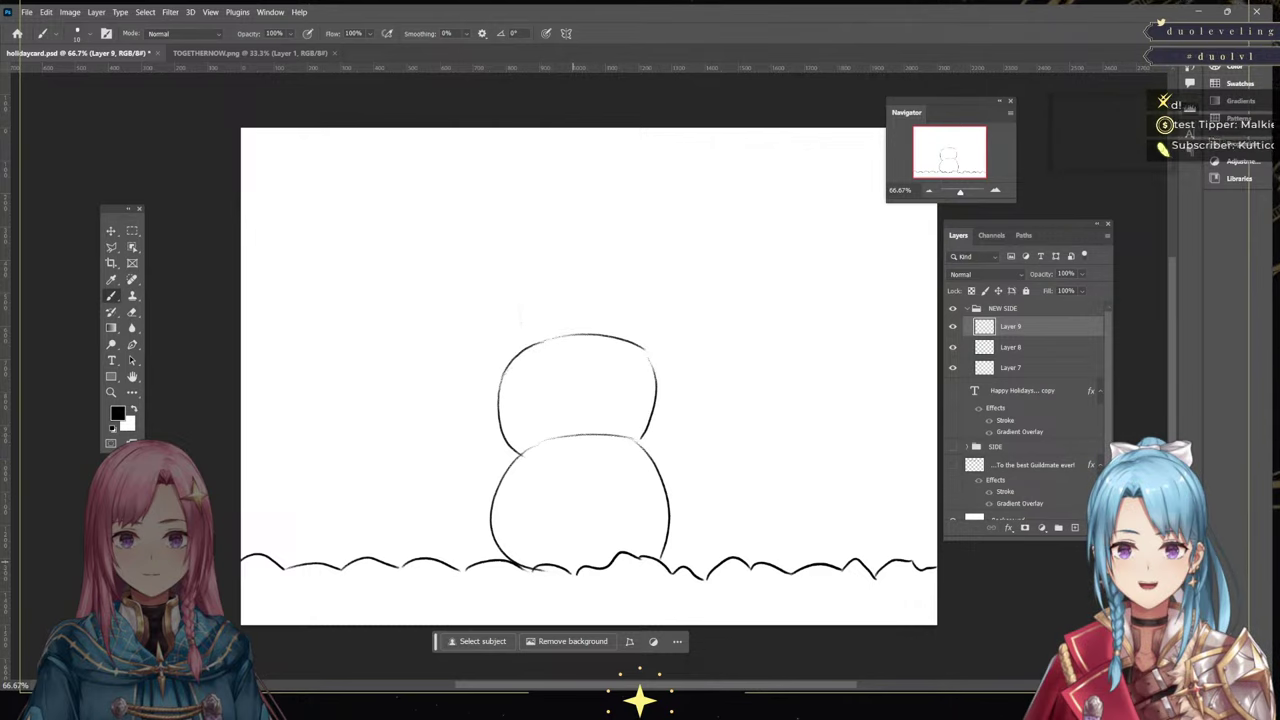
{"action": "key", "text": "ctrl+z"}
{"action": "key", "text": "ctrl+z"}
{"action": "key", "text": "ctrl+z"}
{"action": "key", "text": "ctrl+z"}
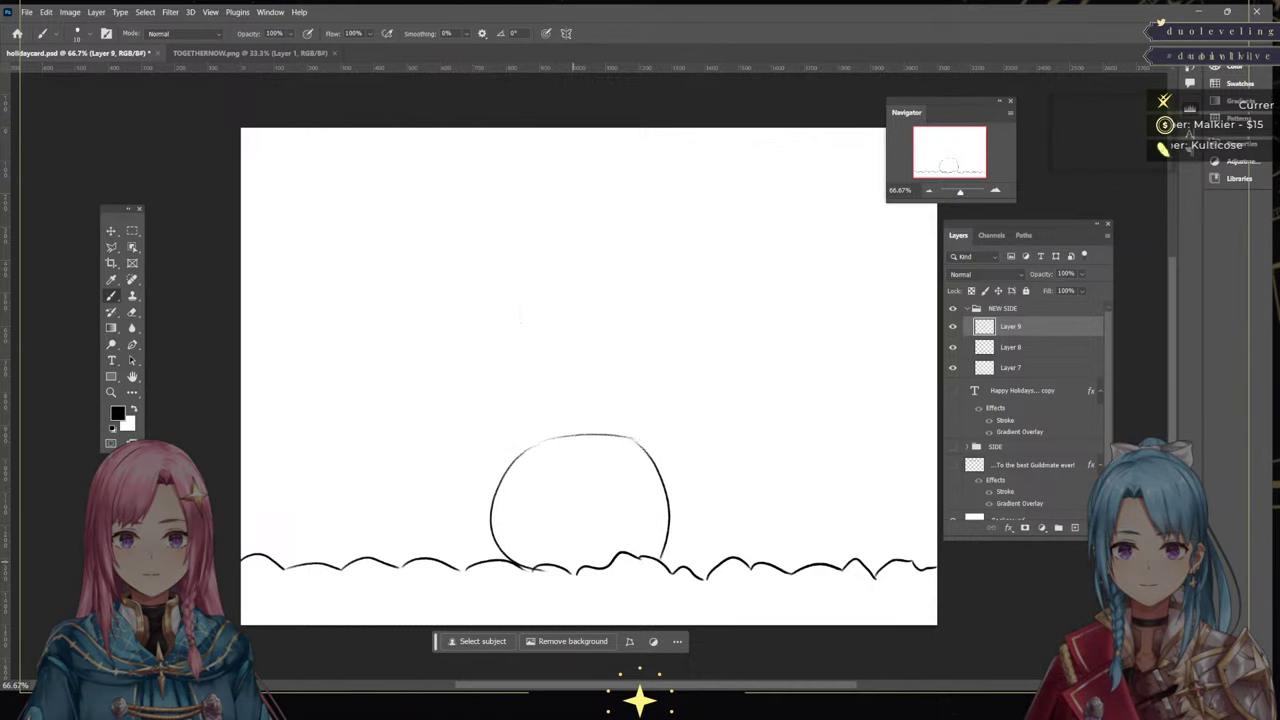
{"action": "mouse_move", "coordinate": [516, 452]}
{"action": "left_mouse_down"}
{"action": "mouse_move", "coordinate": [519, 362]}
{"action": "mouse_move", "coordinate": [542, 436]}
{"action": "left_mouse_up"}
{"action": "key", "text": "ctrl+z"}
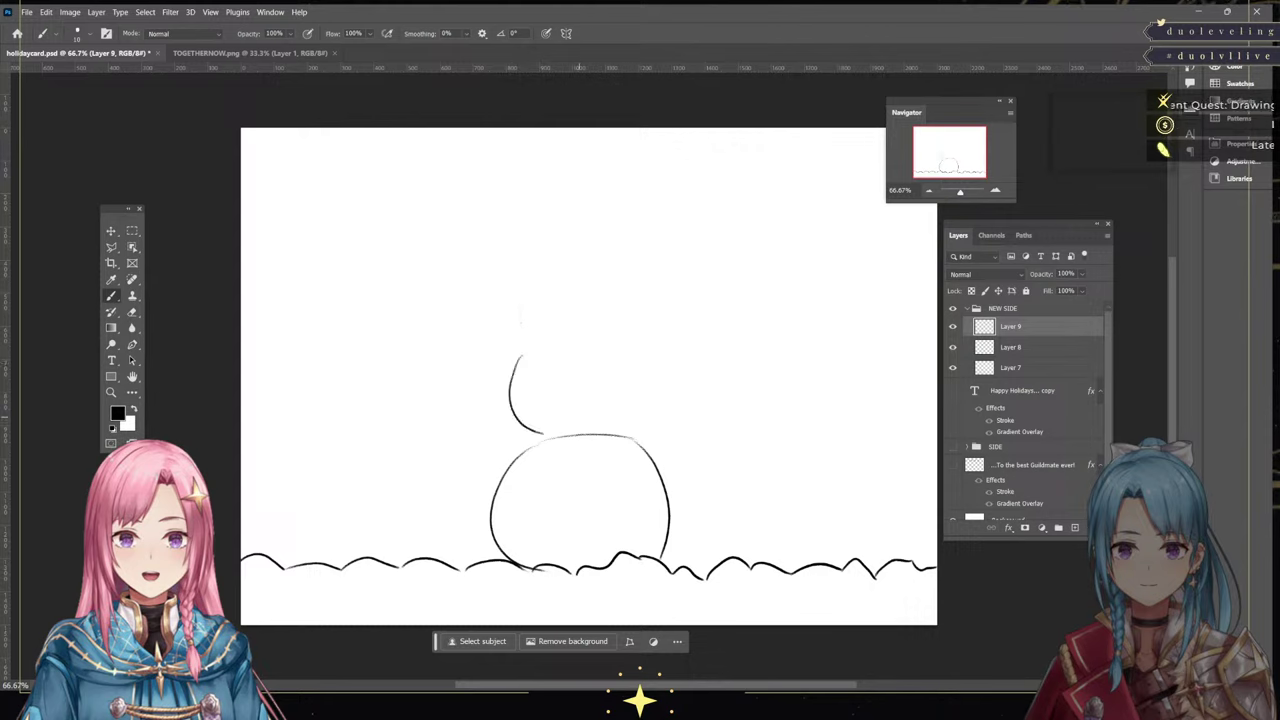
{"action": "key", "text": "ctrl+z"}
Draw the snowman's middle ball, about 400 px wide, resting on top of the base ball
{"action": "left_click_drag", "start_coordinate": [529, 350], "coordinate": [540, 443]}
{"action": "left_click_drag", "start_coordinate": [530, 345], "coordinate": [598, 333]}
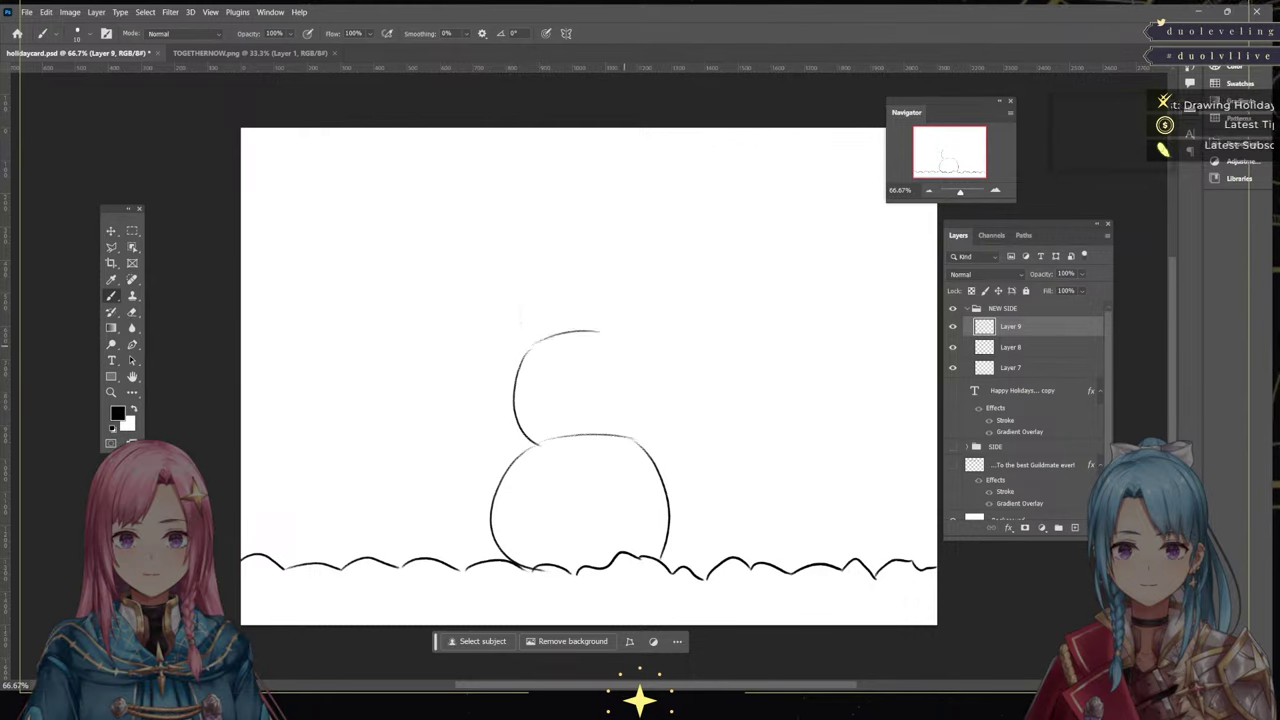
{"action": "key", "text": "ctrl+z"}
{"action": "mouse_move", "coordinate": [522, 350]}
{"action": "left_mouse_down"}
{"action": "mouse_move", "coordinate": [615, 338]}
{"action": "mouse_move", "coordinate": [630, 348]}
{"action": "mouse_move", "coordinate": [638, 440]}
{"action": "left_mouse_up"}
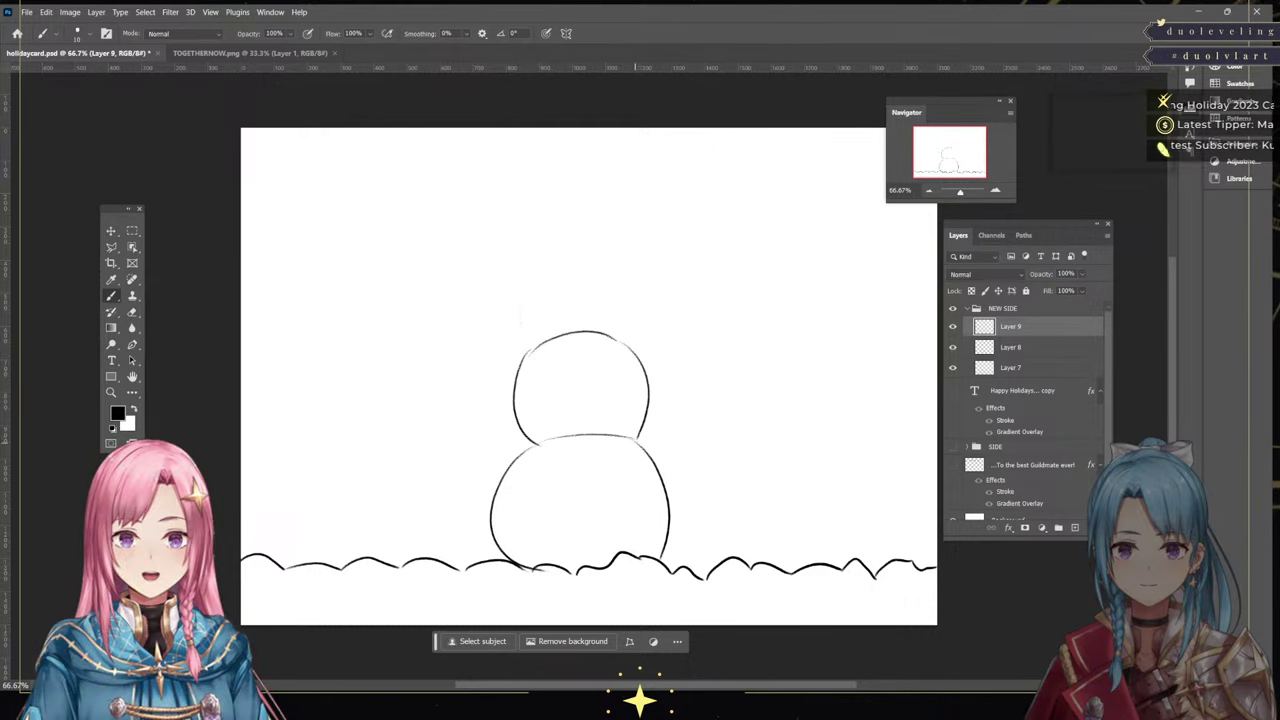
{"action": "key", "text": "ctrl+z"}
{"action": "left_click_drag", "start_coordinate": [615, 338], "coordinate": [640, 434]}
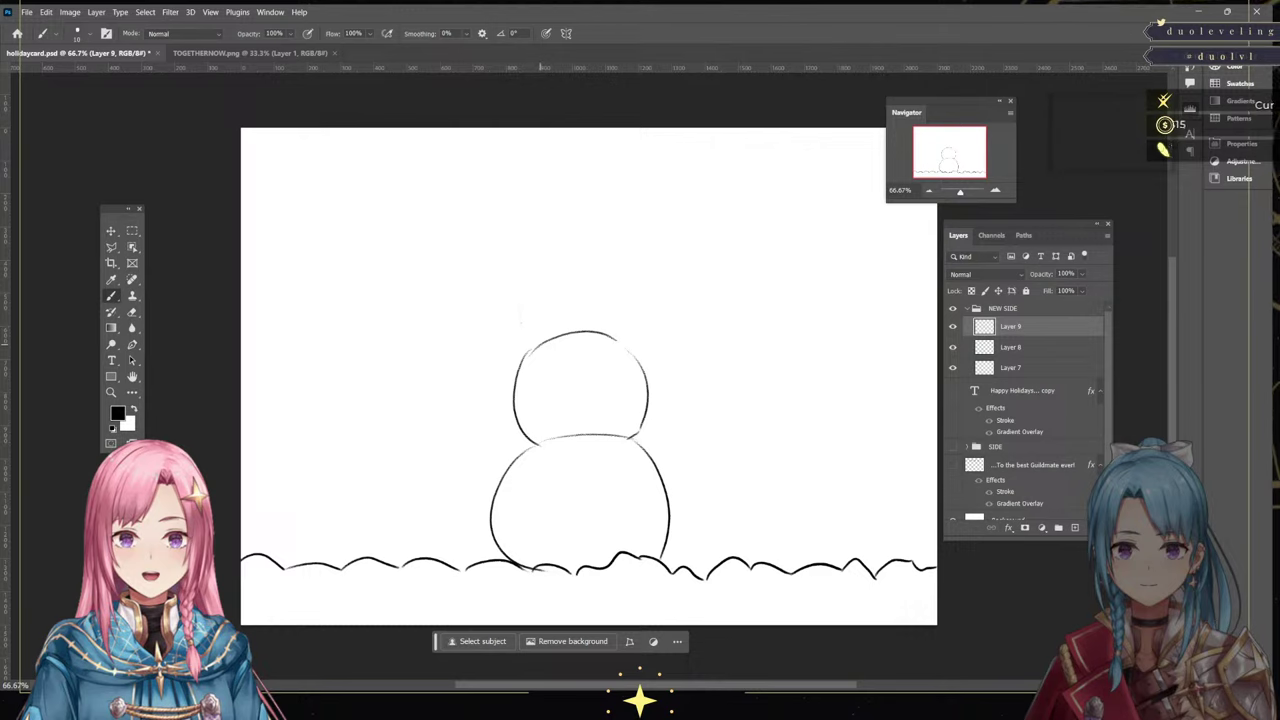
{"action": "left_click_drag", "start_coordinate": [538, 266], "coordinate": [534, 342]}
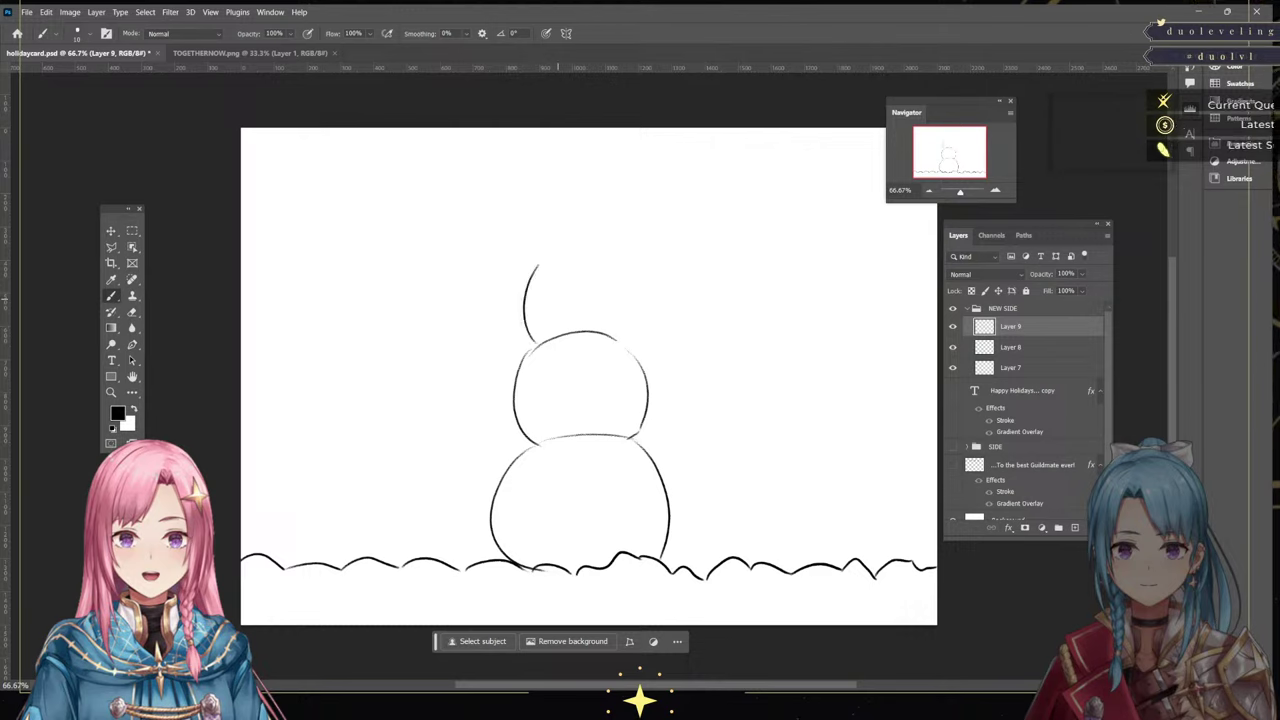
{"action": "key", "text": "ctrl+z"}
{"action": "left_click_drag", "start_coordinate": [530, 265], "coordinate": [543, 337]}
{"action": "key", "text": "ctrl+z"}
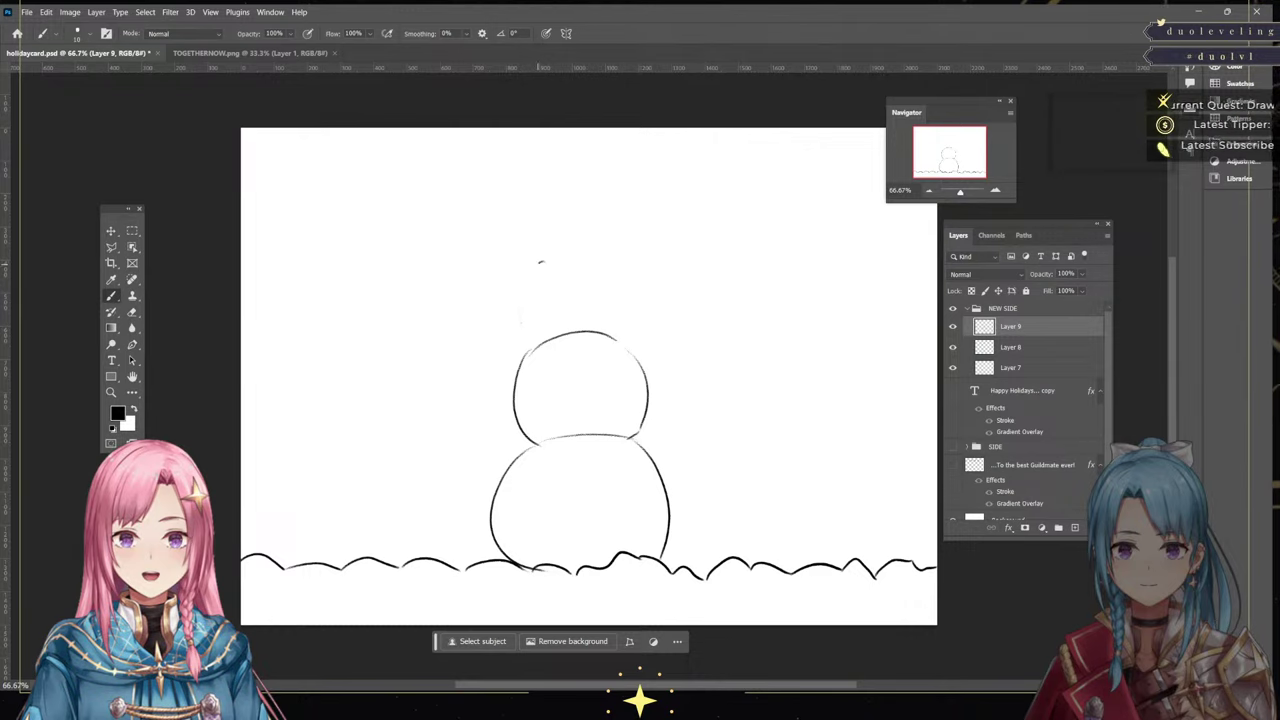
{"action": "mouse_move", "coordinate": [543, 262]}
{"action": "left_mouse_down"}
{"action": "mouse_move", "coordinate": [553, 340]}
{"action": "mouse_move", "coordinate": [603, 240]}
{"action": "mouse_move", "coordinate": [549, 332]}
{"action": "left_mouse_up"}
{"action": "key", "text": "ctrl+z"}
{"action": "key", "text": "ctrl+z"}
{"action": "mouse_move", "coordinate": [540, 256]}
{"action": "left_mouse_down"}
{"action": "mouse_move", "coordinate": [575, 231]}
{"action": "mouse_move", "coordinate": [608, 229]}
{"action": "left_mouse_up"}
{"action": "key", "text": "ctrl+z"}
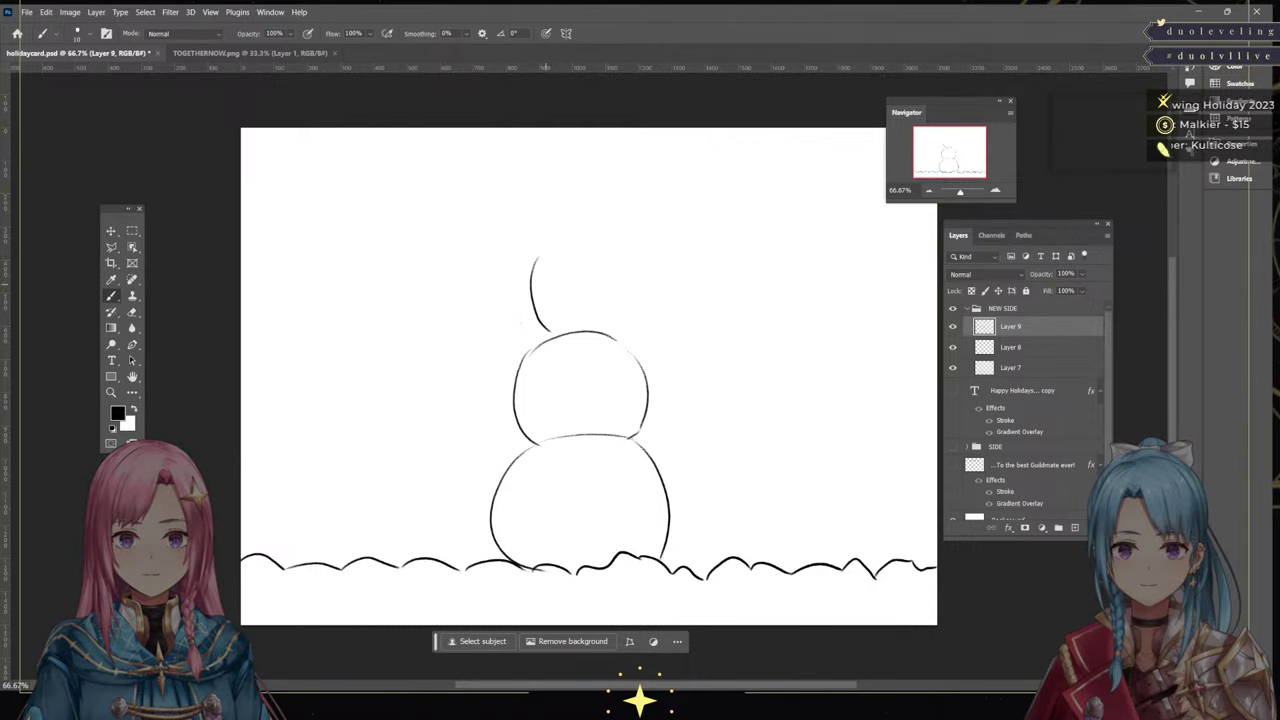
{"action": "key", "text": "ctrl+z"}
Draw a round head about 350 px wide on the middle ball, without a chin line across the overlap
{"action": "left_click_drag", "start_coordinate": [528, 272], "coordinate": [540, 340]}
{"action": "mouse_move", "coordinate": [532, 264]}
{"action": "left_mouse_down"}
{"action": "mouse_move", "coordinate": [576, 245]}
{"action": "mouse_move", "coordinate": [621, 266]}
{"action": "mouse_move", "coordinate": [639, 312]}
{"action": "mouse_move", "coordinate": [601, 338]}
{"action": "mouse_move", "coordinate": [513, 348]}
{"action": "mouse_move", "coordinate": [602, 346]}
{"action": "left_mouse_up"}
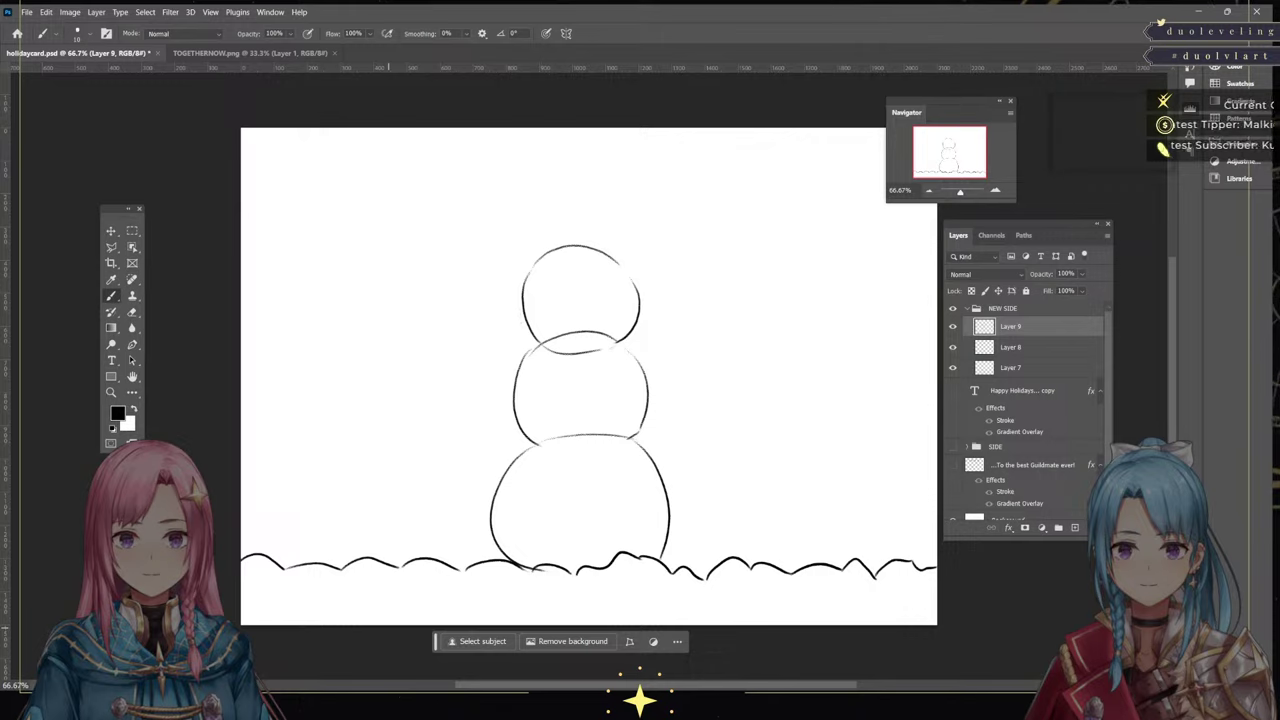
{"action": "key", "text": "ctrl+z"}
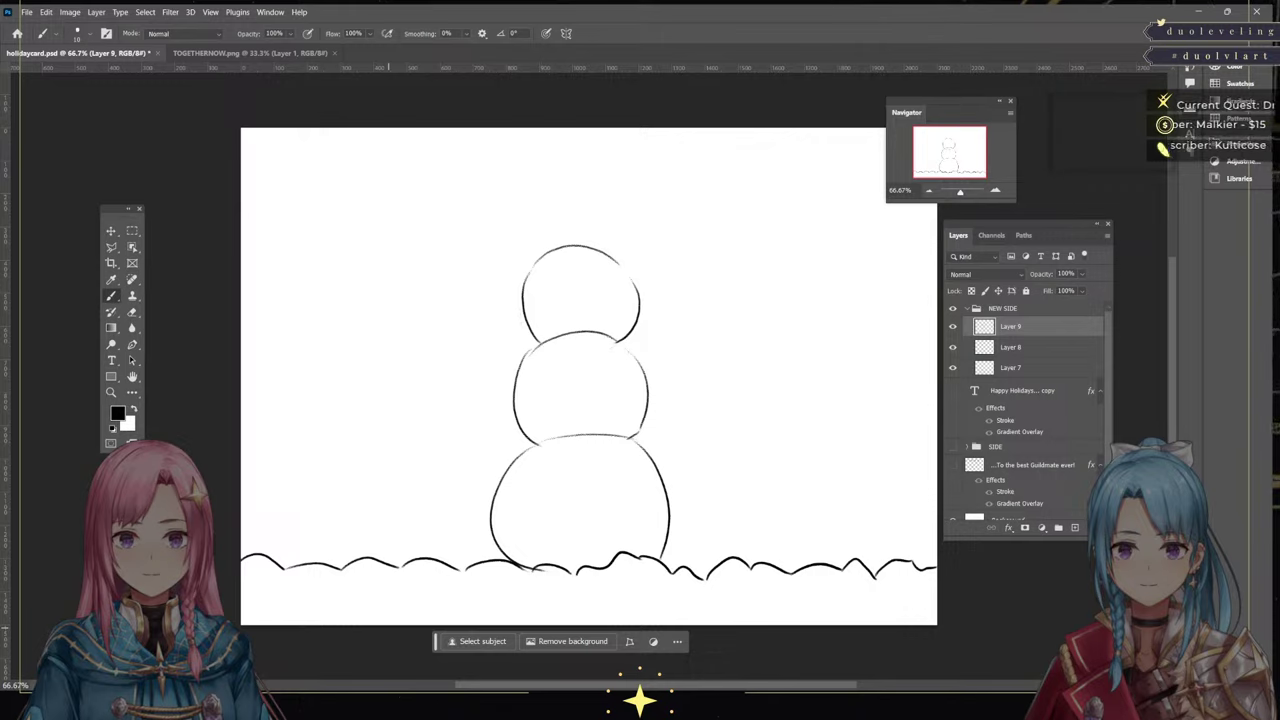
Erase the snowman's whole head outline down to the middle ball, using a smaller eraser close to the joint
{"action": "key", "text": "e"}
{"action": "left_click_drag", "start_coordinate": [553, 258], "coordinate": [529, 291]}
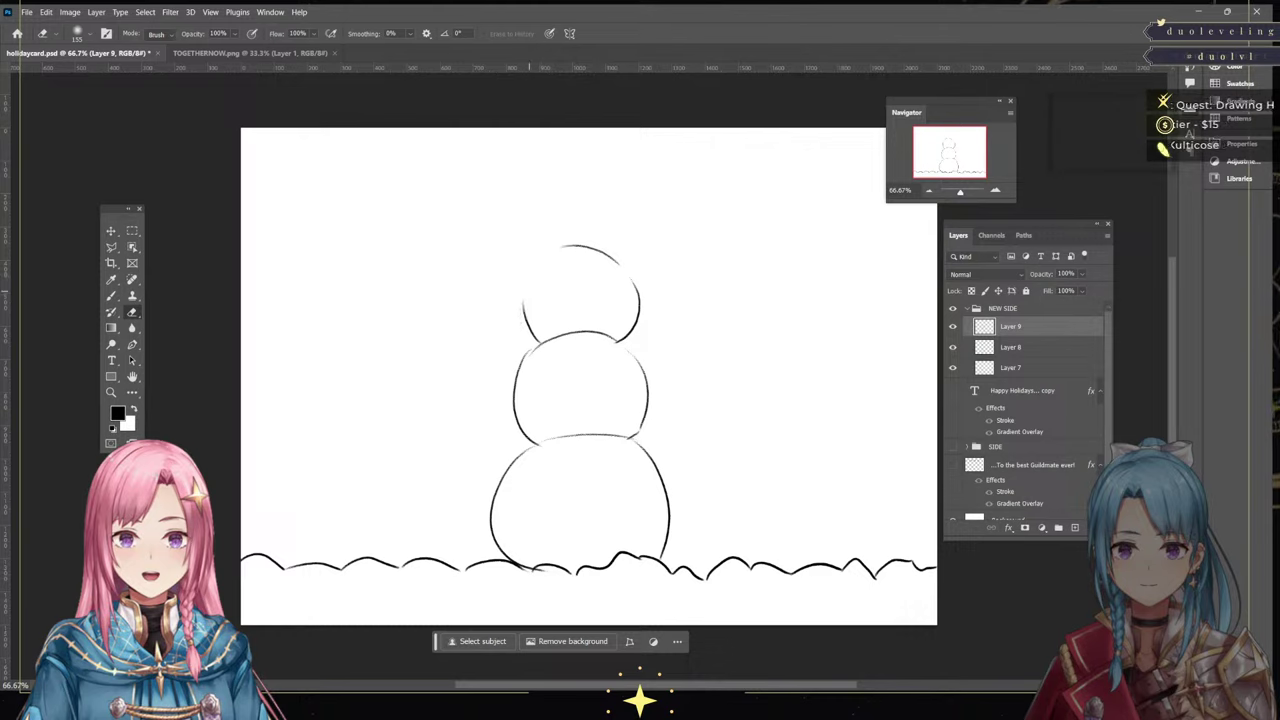
{"action": "left_click_drag", "start_coordinate": [560, 246], "coordinate": [628, 282]}
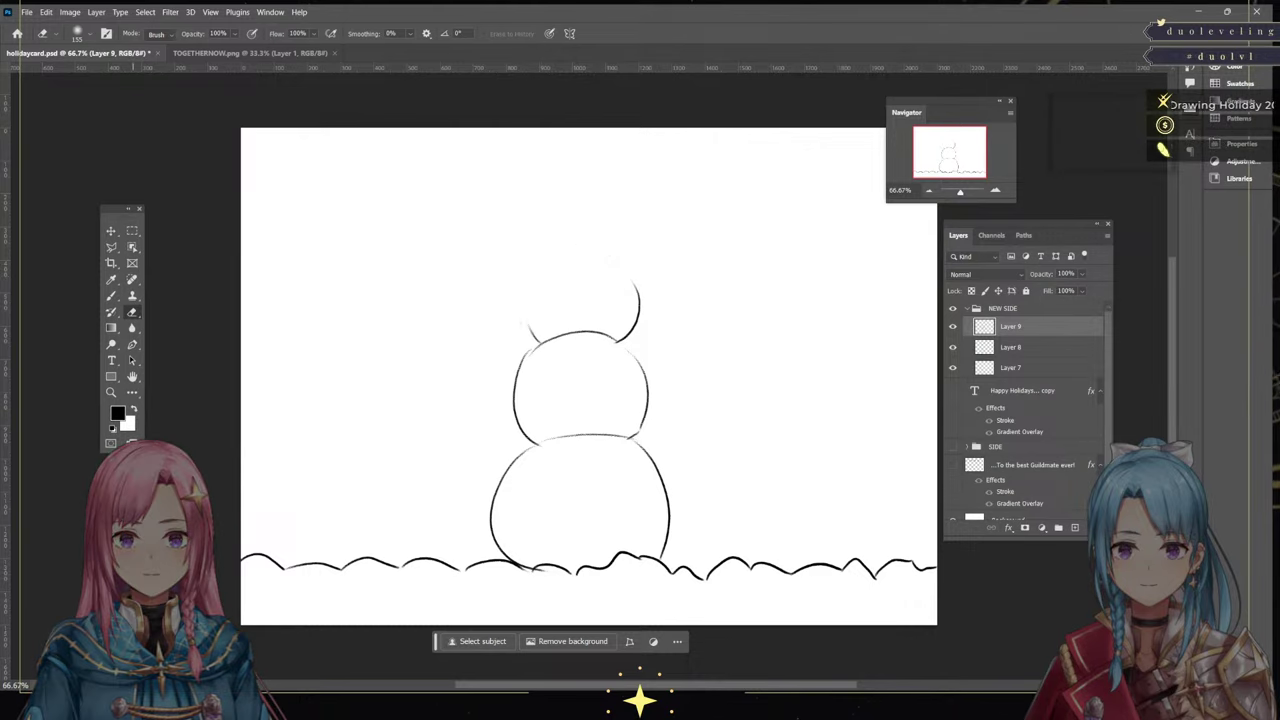
{"action": "key", "text": "bracketleft"}
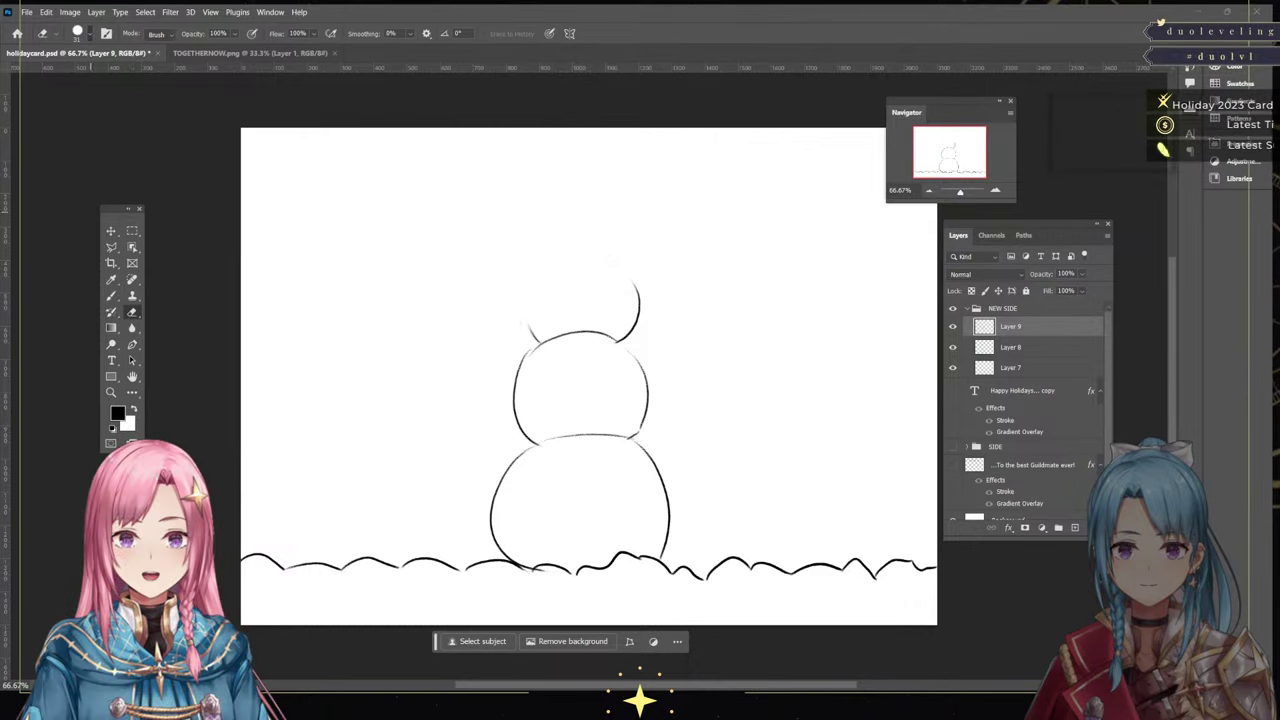
{"action": "mouse_move", "coordinate": [633, 283]}
{"action": "left_mouse_down"}
{"action": "mouse_move", "coordinate": [638, 314]}
{"action": "mouse_move", "coordinate": [621, 338]}
{"action": "left_mouse_up"}
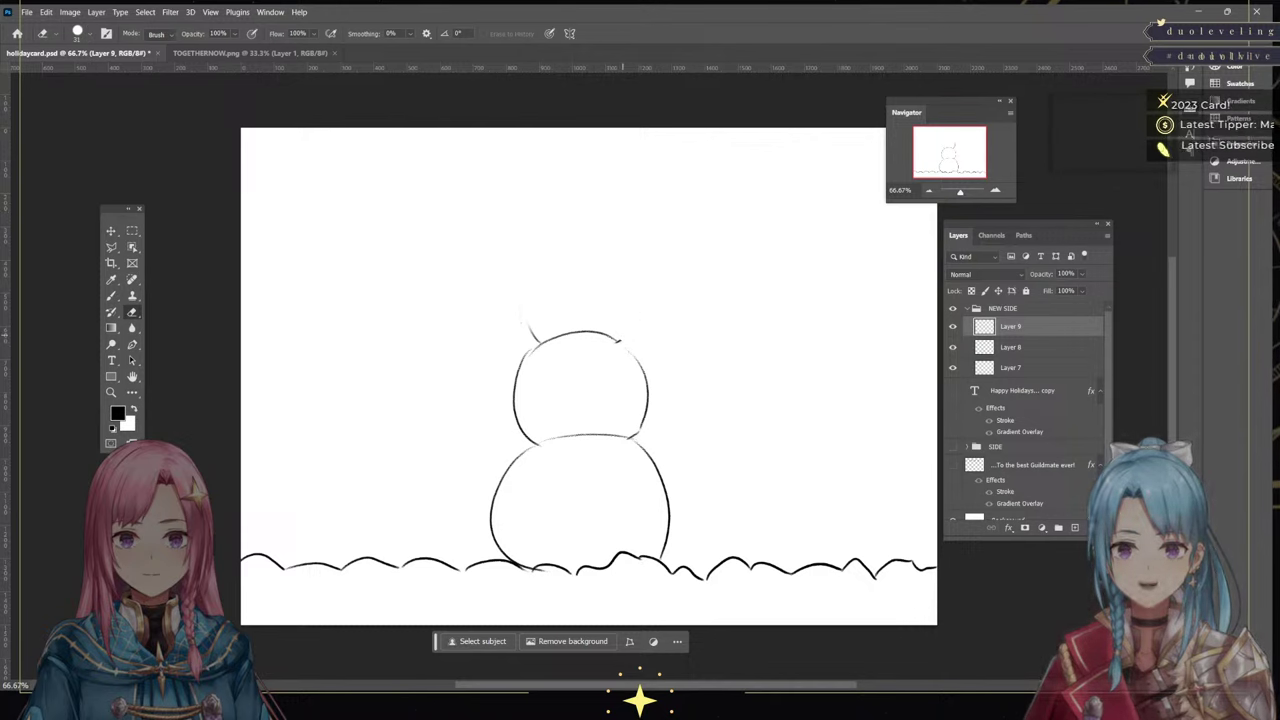
{"action": "left_click_drag", "start_coordinate": [543, 327], "coordinate": [533, 338]}
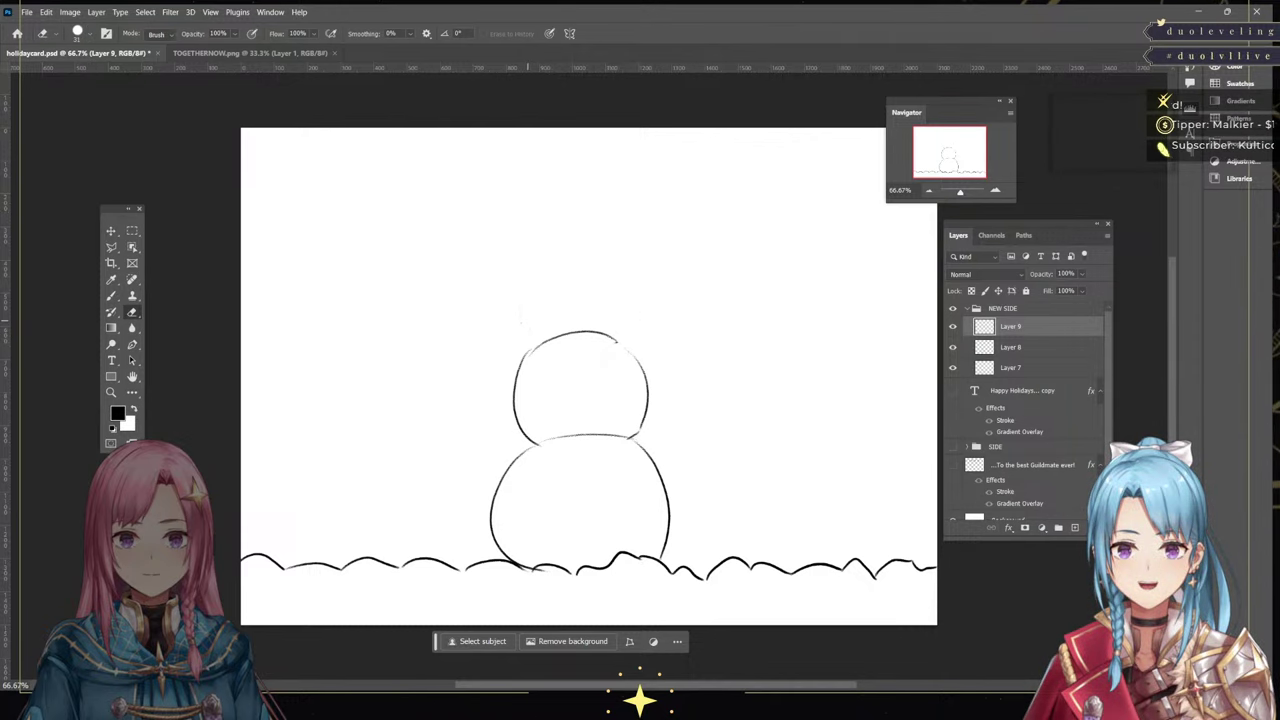
Redraw the snowman's head with the Brush, about 320 px wide, leaving only the middle ball's line where they meet
{"action": "left_click", "coordinate": [112, 296]}
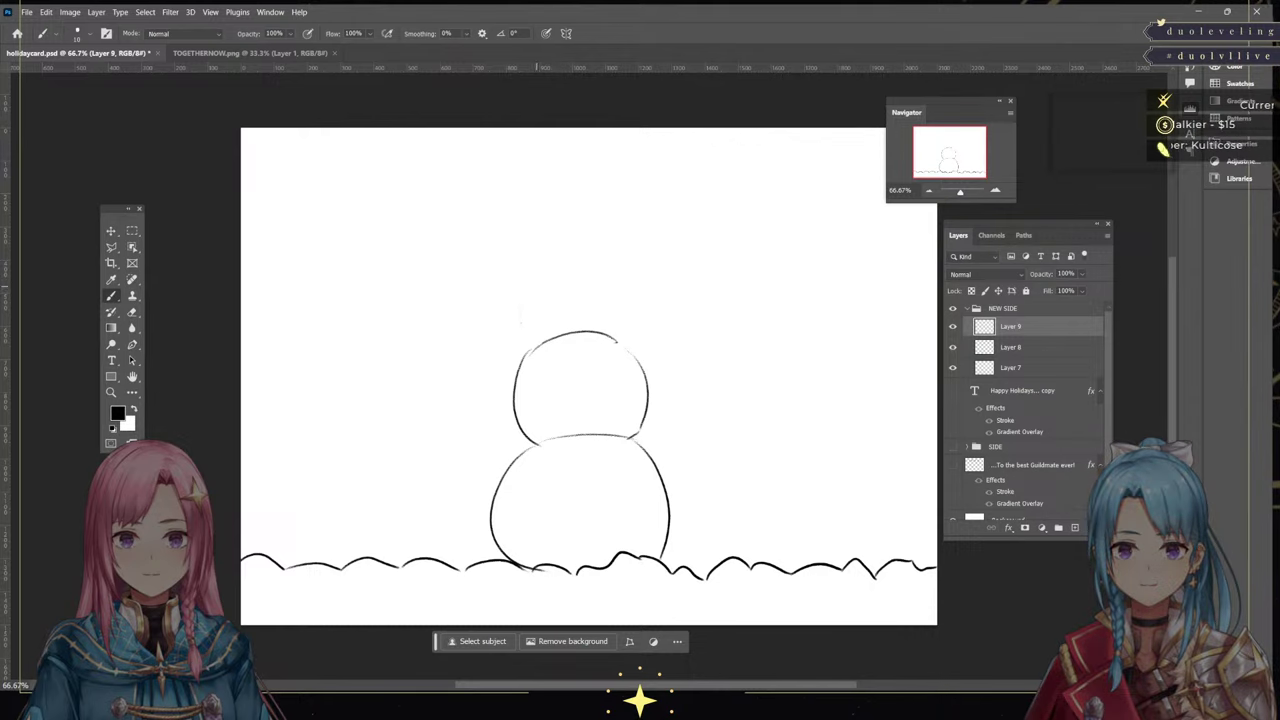
{"action": "mouse_move", "coordinate": [537, 268]}
{"action": "left_mouse_down"}
{"action": "mouse_move", "coordinate": [525, 312]}
{"action": "mouse_move", "coordinate": [546, 336]}
{"action": "mouse_move", "coordinate": [550, 258]}
{"action": "mouse_move", "coordinate": [592, 252]}
{"action": "mouse_move", "coordinate": [630, 326]}
{"action": "left_mouse_up"}
{"action": "left_click_drag", "start_coordinate": [548, 337], "coordinate": [605, 344]}
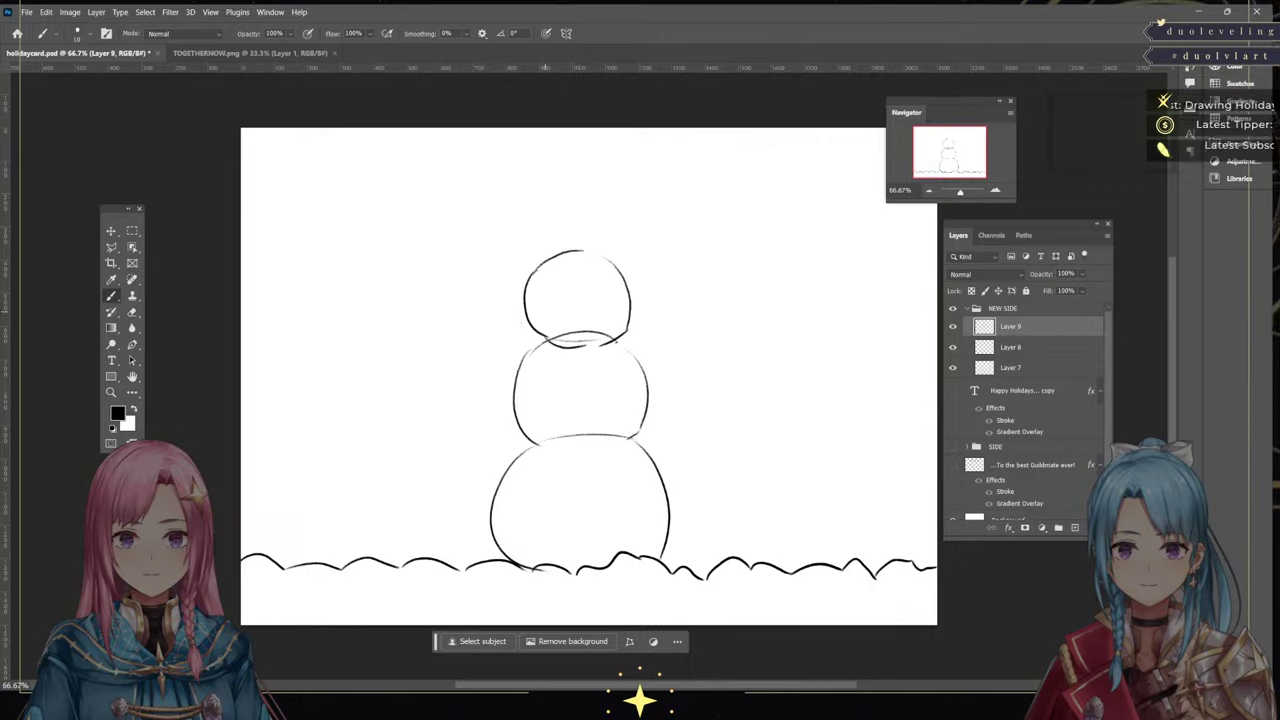
{"action": "key", "text": "ctrl+z"}
{"action": "key", "text": "ctrl+z"}
{"action": "key", "text": "ctrl+z"}
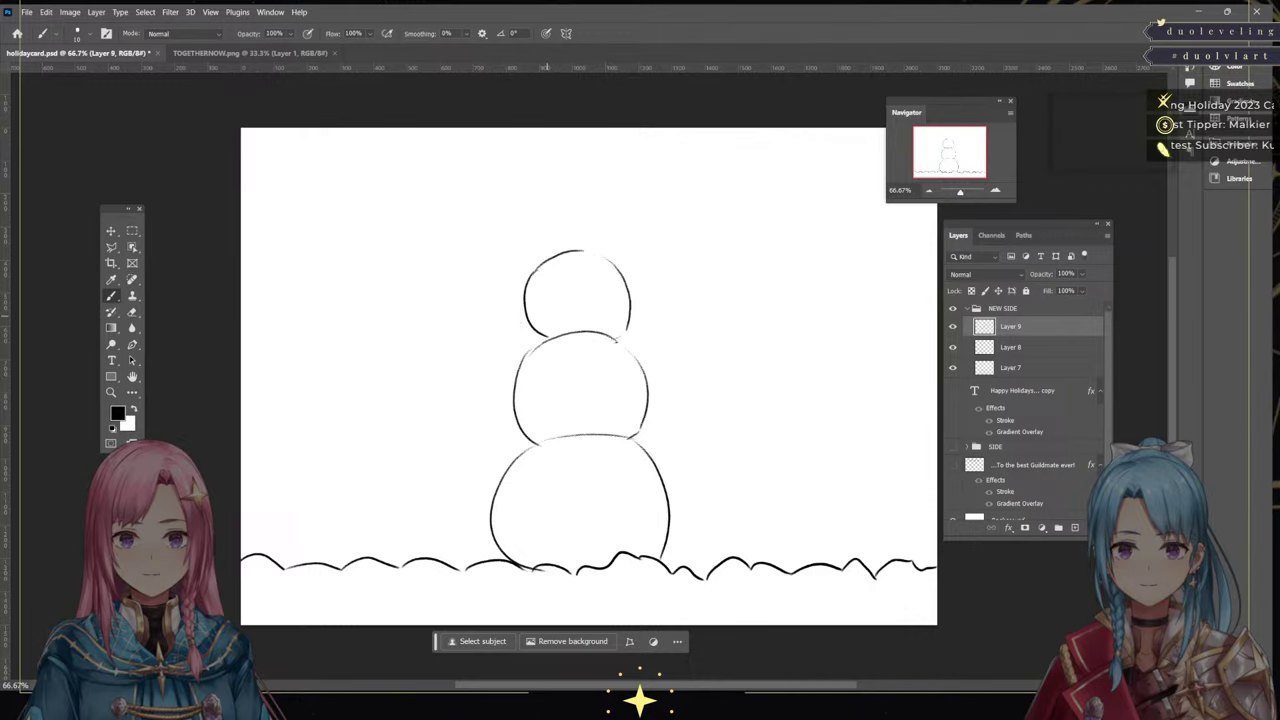
Close the snowman's head with a chin line over the middle ball, erasing the ball's line inside the head and tidying the joints
{"action": "mouse_move", "coordinate": [542, 336]}
{"action": "left_mouse_down"}
{"action": "mouse_move", "coordinate": [628, 333]}
{"action": "mouse_move", "coordinate": [582, 333]}
{"action": "mouse_move", "coordinate": [630, 320]}
{"action": "left_mouse_up"}
{"action": "key", "text": "ctrl+z"}
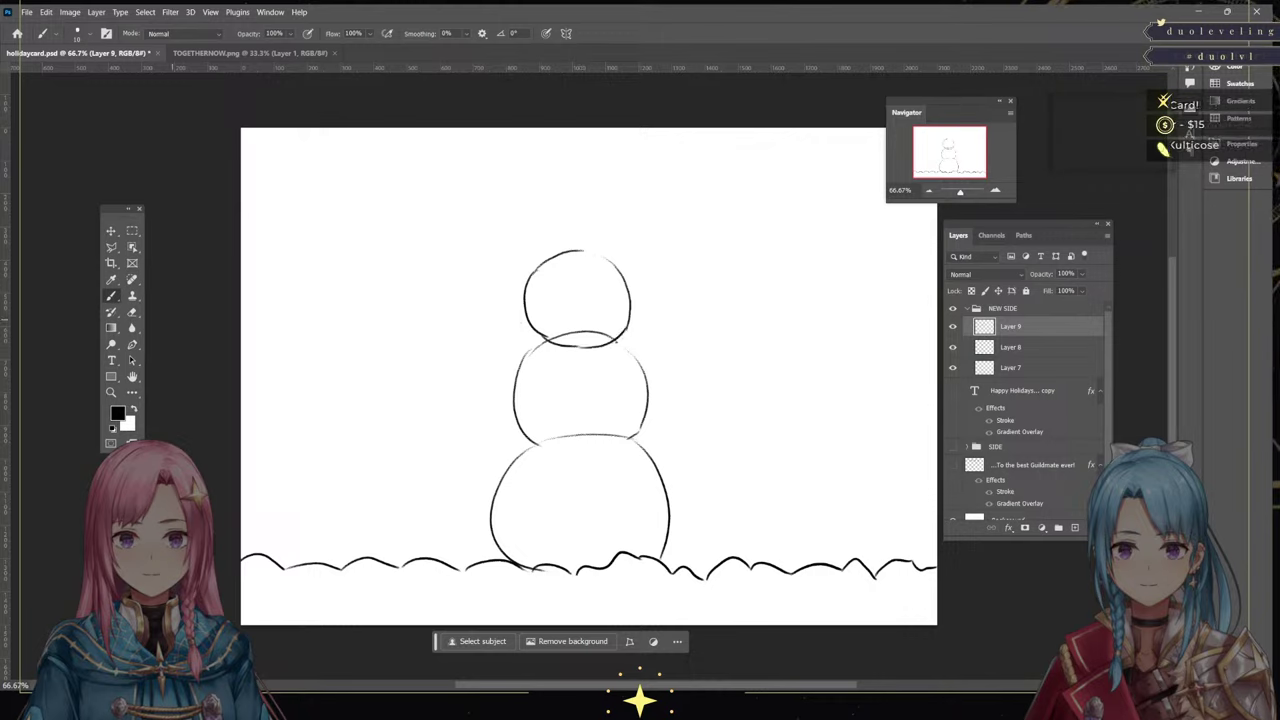
{"action": "key", "text": "e"}
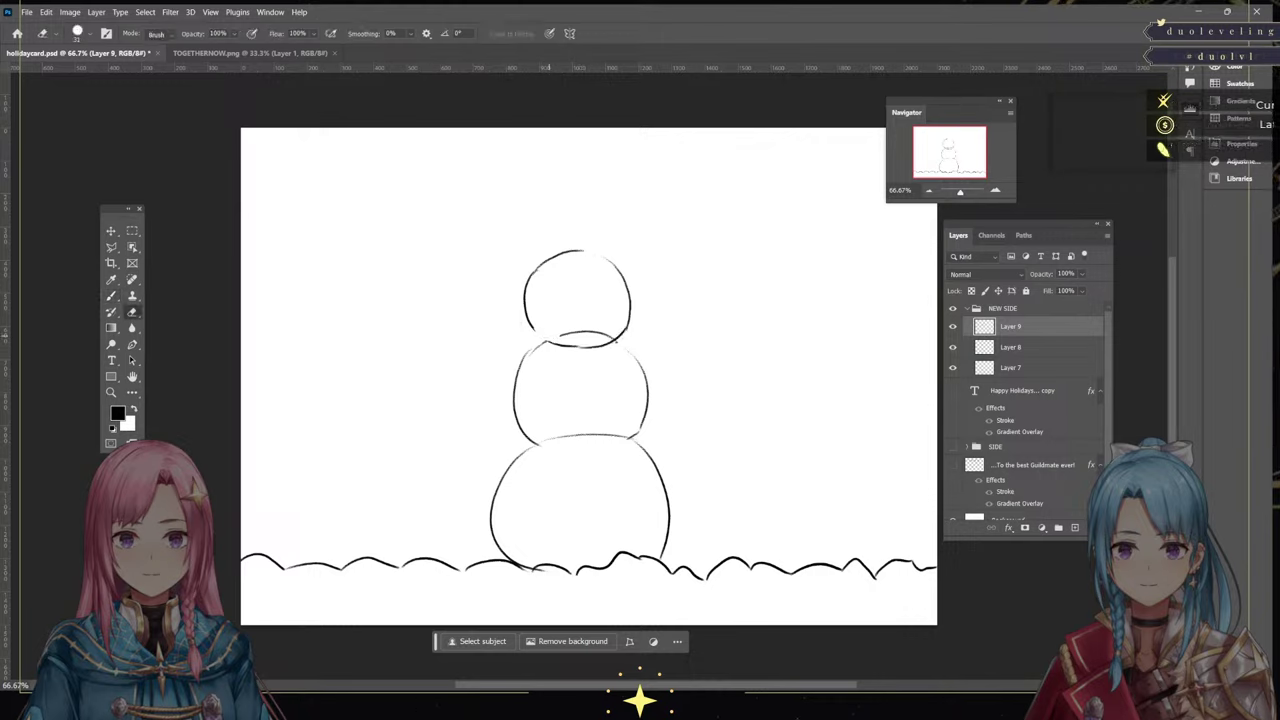
{"action": "left_click_drag", "start_coordinate": [560, 334], "coordinate": [598, 334]}
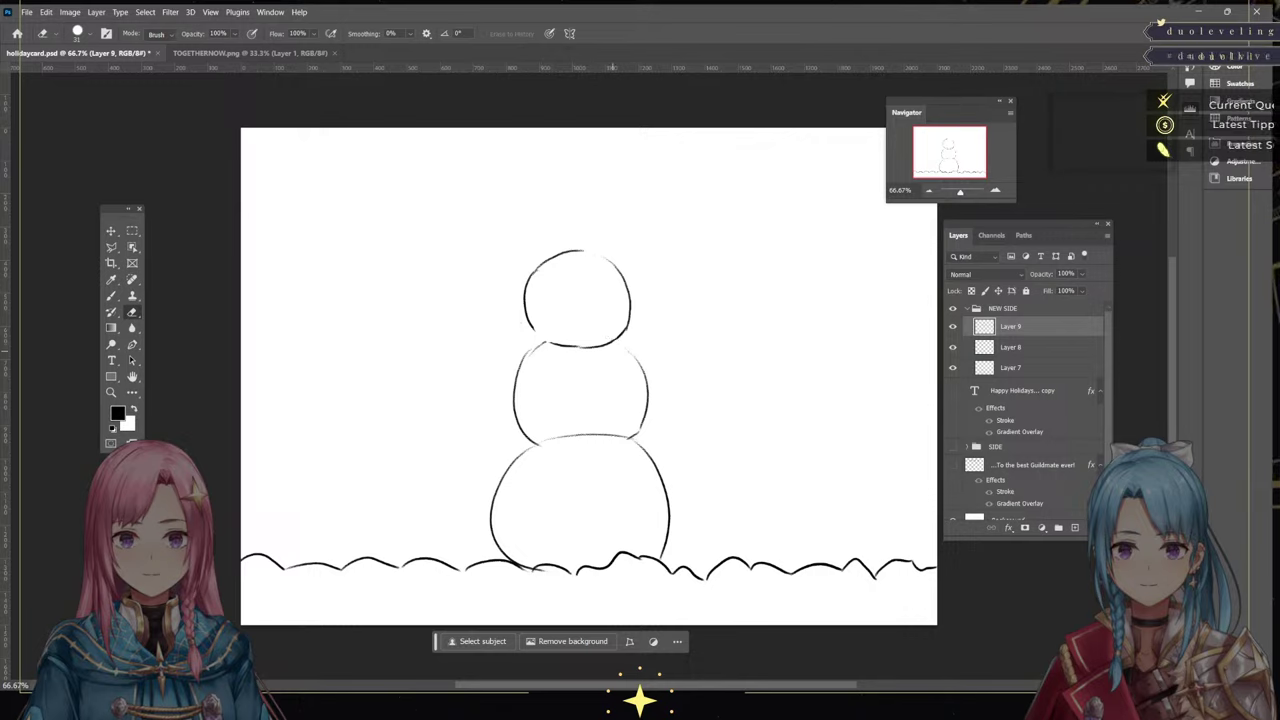
{"action": "key", "text": "b"}
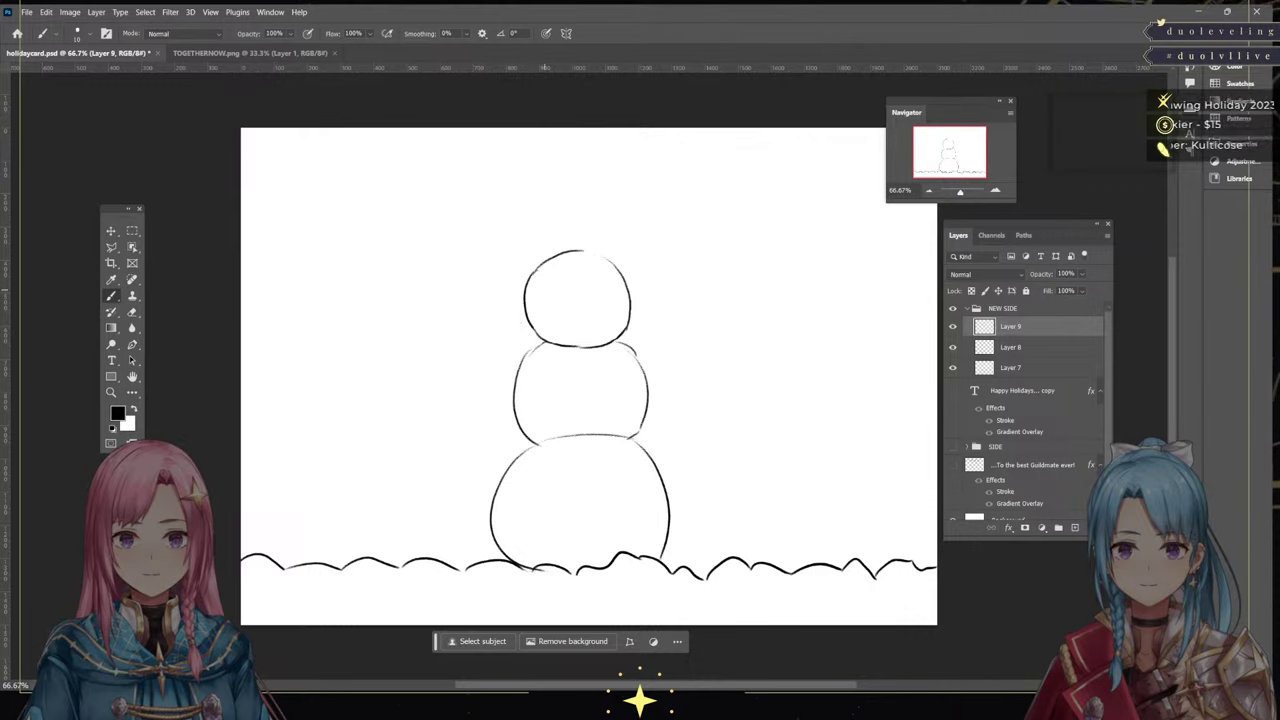
Draw a knight's helmet on the head: a peaked visor band across the forehead with a rounded dome above it
{"action": "mouse_move", "coordinate": [520, 291]}
{"action": "left_mouse_down"}
{"action": "mouse_move", "coordinate": [592, 250]}
{"action": "mouse_move", "coordinate": [632, 288]}
{"action": "left_mouse_up"}
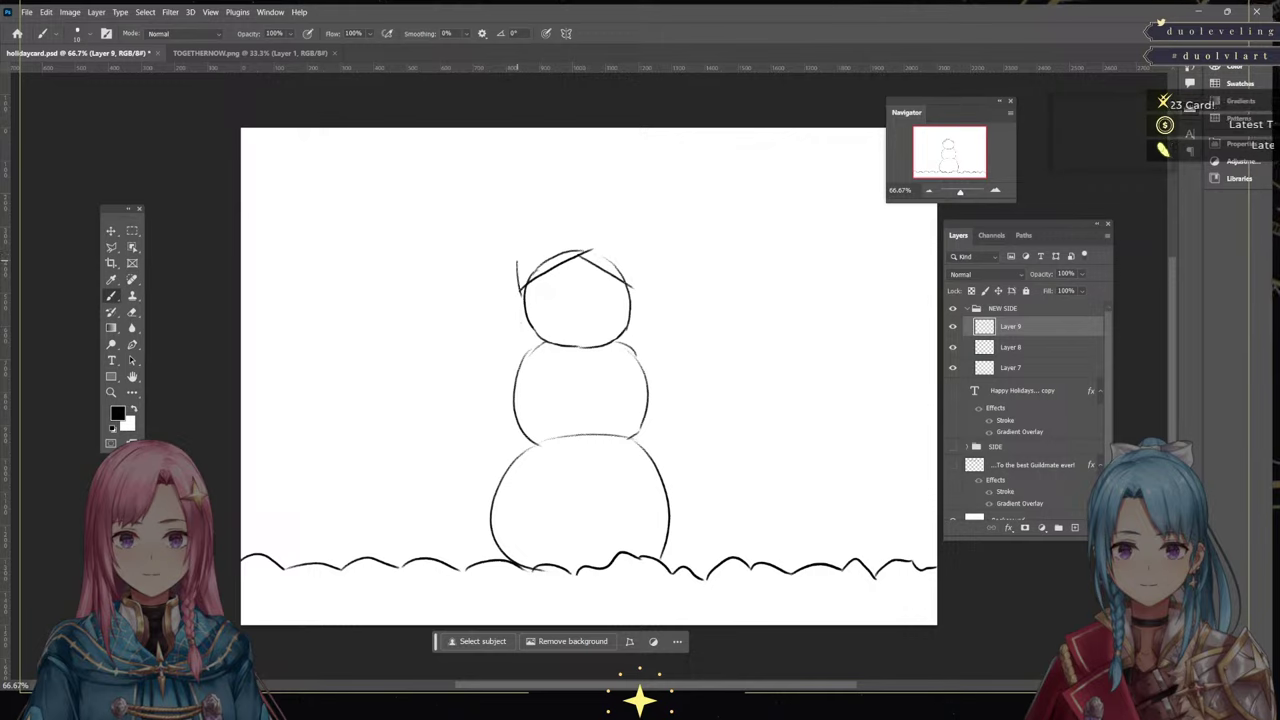
{"action": "mouse_move", "coordinate": [517, 259]}
{"action": "left_mouse_down"}
{"action": "mouse_move", "coordinate": [572, 225]}
{"action": "mouse_move", "coordinate": [632, 260]}
{"action": "left_mouse_up"}
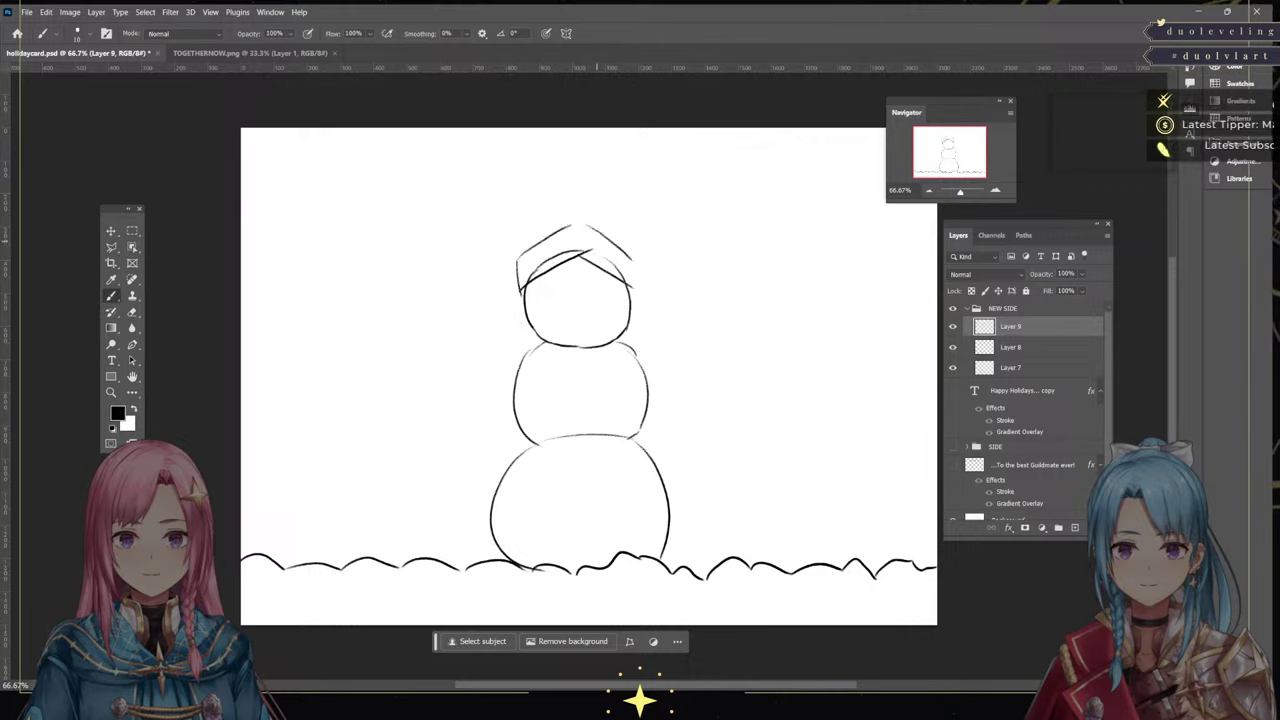
{"action": "key", "text": "ctrl+z"}
{"action": "left_click_drag", "start_coordinate": [580, 226], "coordinate": [640, 255]}
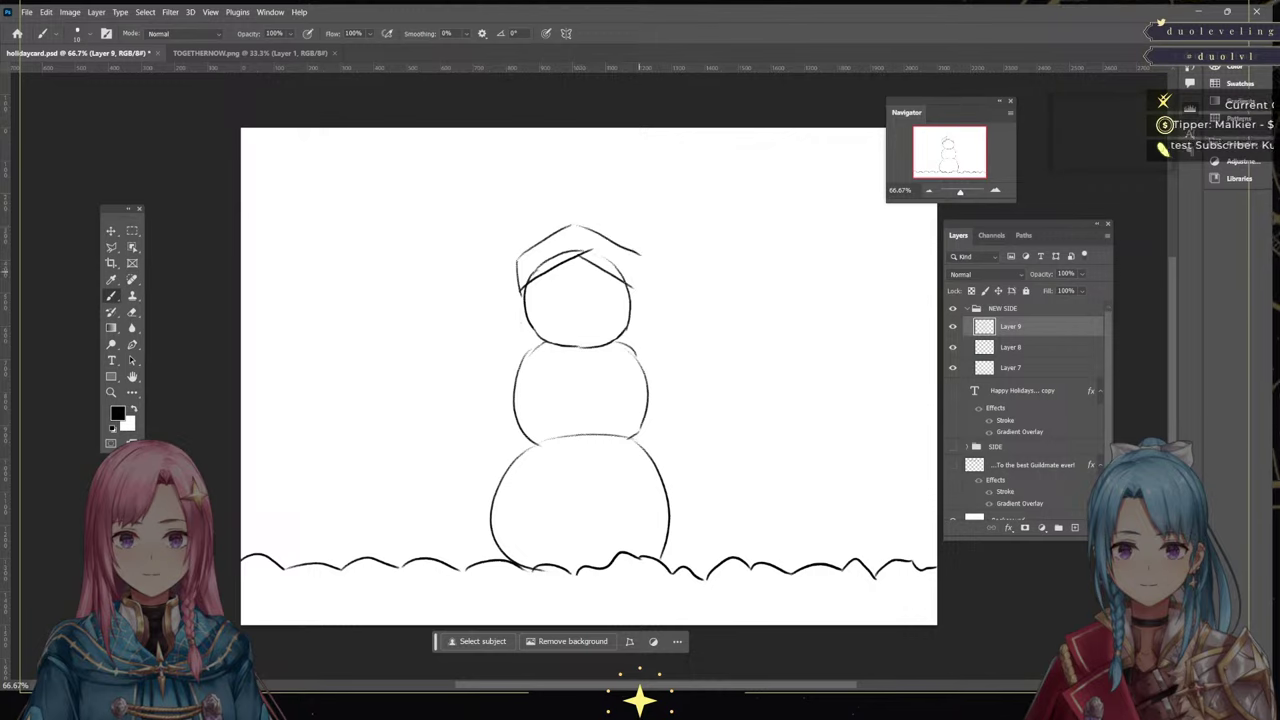
{"action": "key", "text": "ctrl+z"}
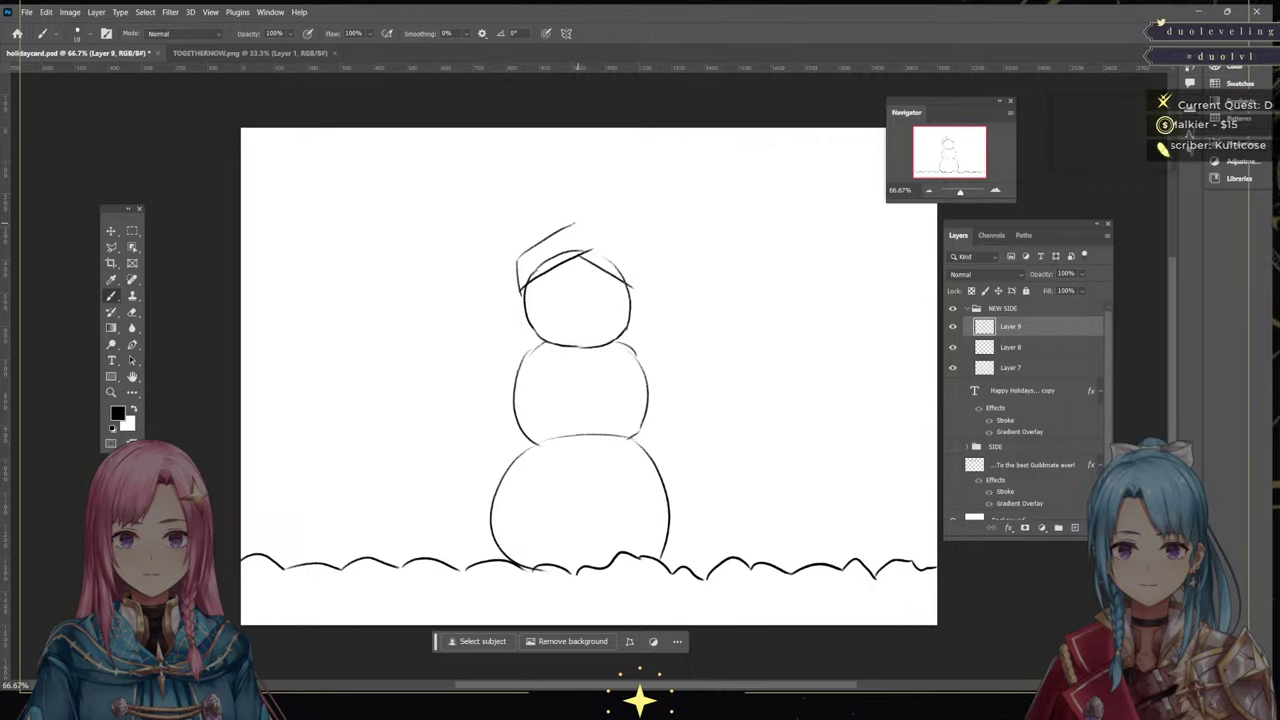
{"action": "left_click_drag", "start_coordinate": [578, 224], "coordinate": [634, 260]}
{"action": "mouse_move", "coordinate": [522, 252]}
{"action": "left_mouse_down"}
{"action": "mouse_move", "coordinate": [548, 215]}
{"action": "mouse_move", "coordinate": [634, 258]}
{"action": "left_mouse_up"}
Draw tall cheek guards from the visor band down both sides of the face, with slanted lower ends
{"action": "mouse_move", "coordinate": [527, 294]}
{"action": "left_mouse_down"}
{"action": "mouse_move", "coordinate": [524, 337]}
{"action": "mouse_move", "coordinate": [546, 328]}
{"action": "mouse_move", "coordinate": [522, 328]}
{"action": "left_mouse_up"}
{"action": "key", "text": "ctrl+z"}
{"action": "key", "text": "ctrl+z"}
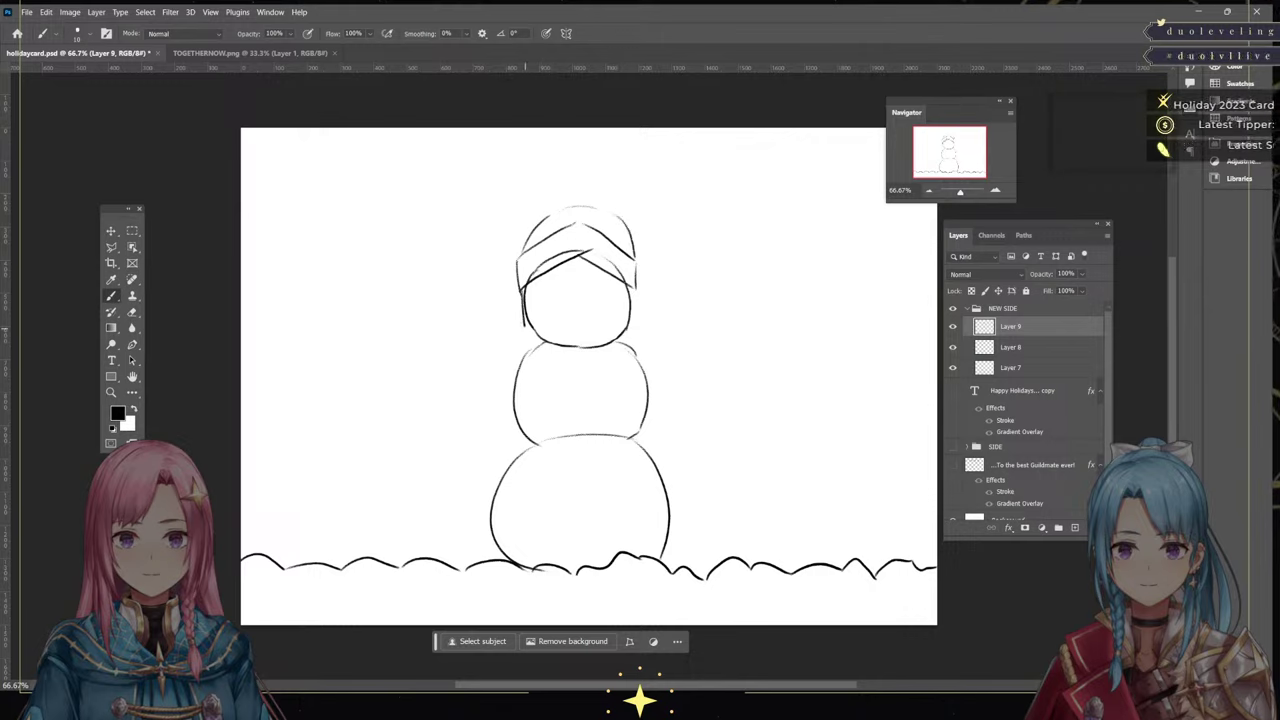
{"action": "left_click_drag", "start_coordinate": [540, 277], "coordinate": [532, 337]}
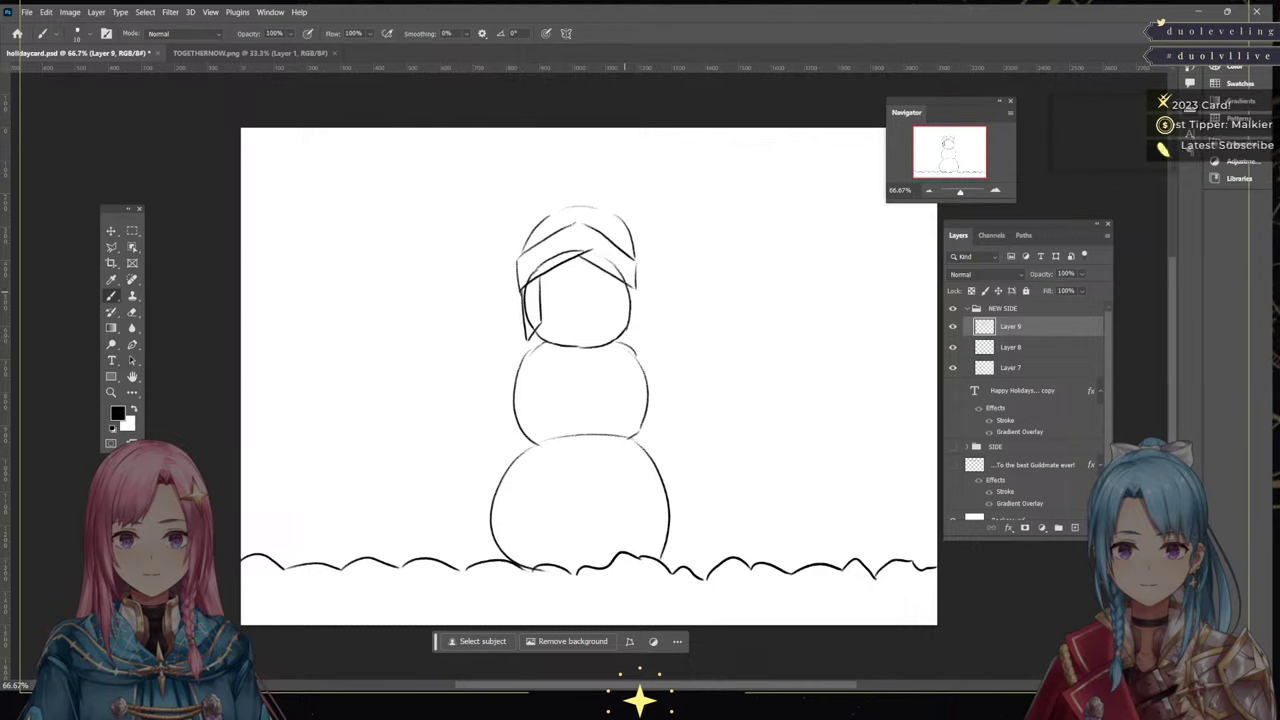
{"action": "mouse_move", "coordinate": [619, 280]}
{"action": "left_mouse_down"}
{"action": "mouse_move", "coordinate": [621, 332]}
{"action": "mouse_move", "coordinate": [637, 338]}
{"action": "mouse_move", "coordinate": [639, 325]}
{"action": "mouse_move", "coordinate": [640, 342]}
{"action": "left_mouse_up"}
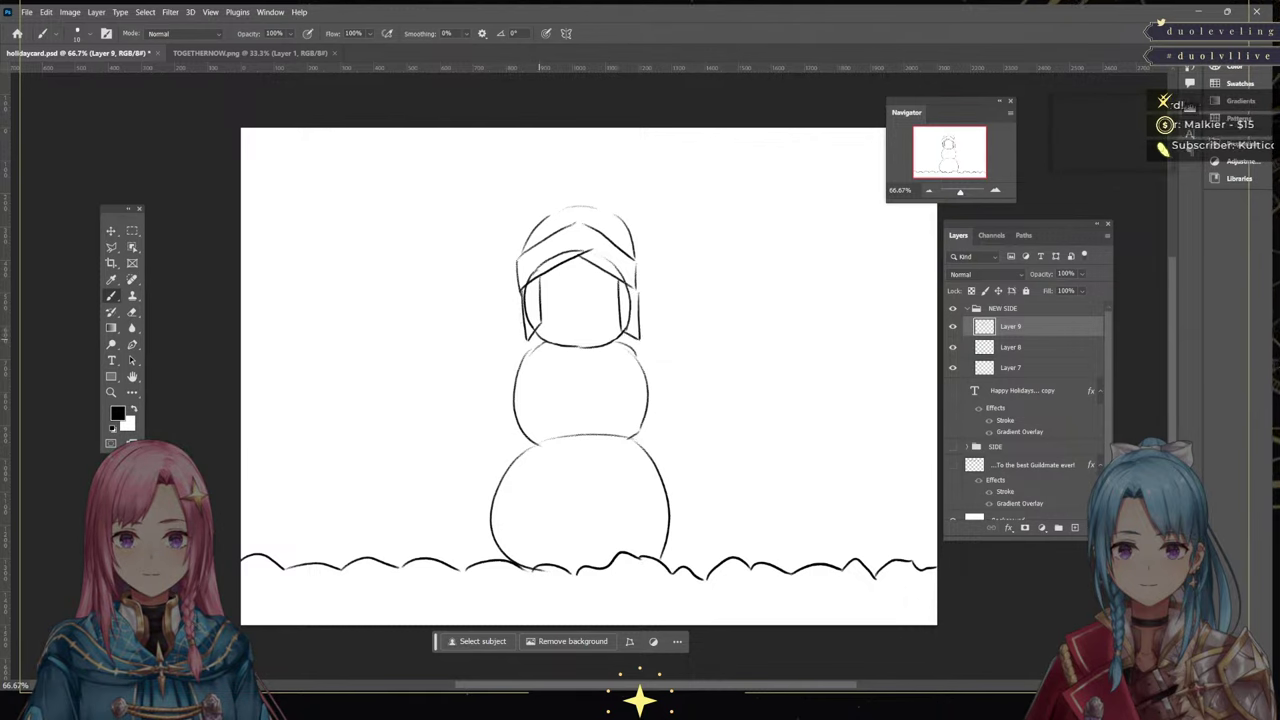
{"action": "left_click_drag", "start_coordinate": [539, 345], "coordinate": [528, 339]}
{"action": "left_click_drag", "start_coordinate": [622, 347], "coordinate": [635, 337]}
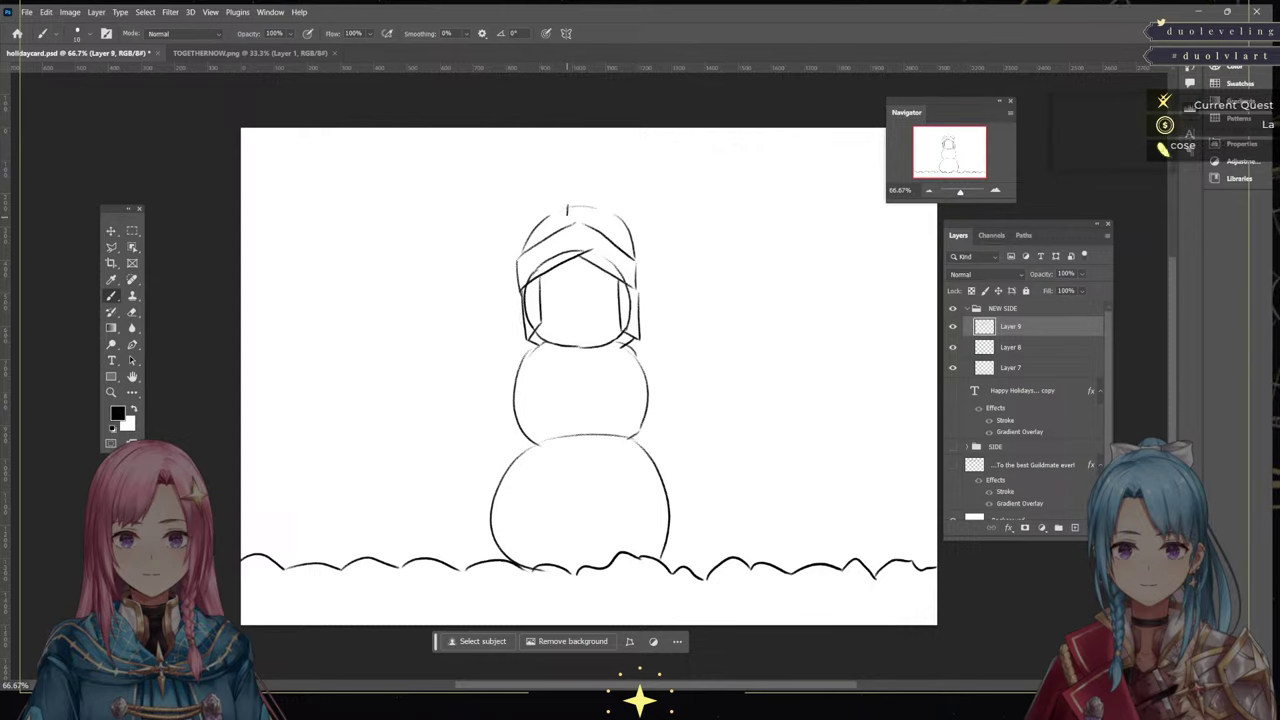
Add a small block crest atop the helmet dome and erase the head outline inside the visor band and cheek guards
{"action": "left_click_drag", "start_coordinate": [568, 201], "coordinate": [594, 223]}
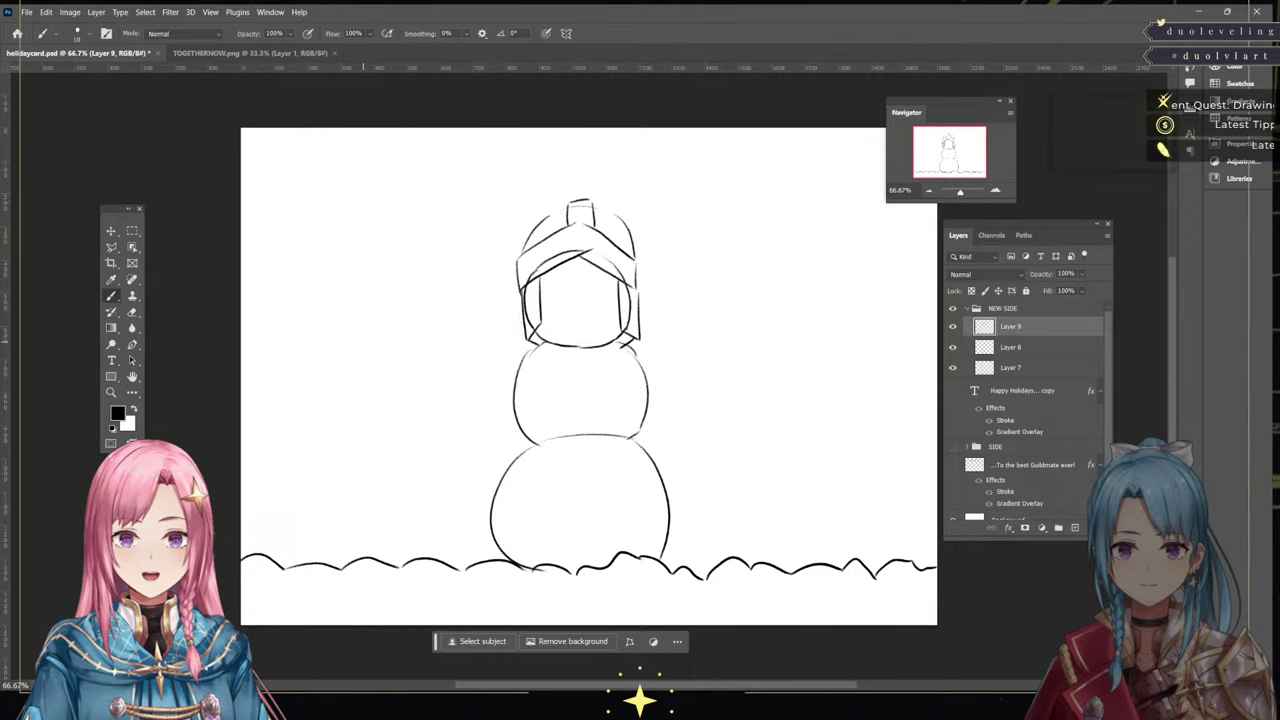
{"action": "key", "text": "e"}
{"action": "mouse_move", "coordinate": [566, 252]}
{"action": "left_mouse_down"}
{"action": "mouse_move", "coordinate": [534, 272]}
{"action": "mouse_move", "coordinate": [592, 251]}
{"action": "left_mouse_up"}
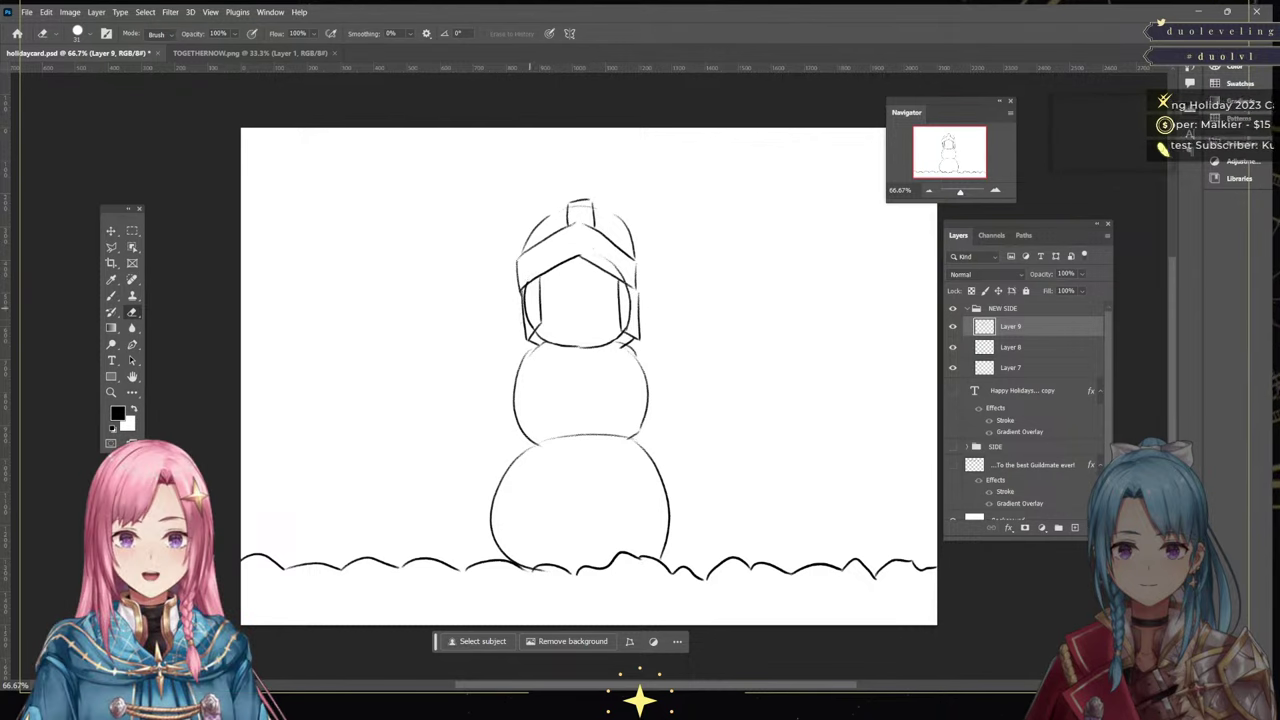
{"action": "mouse_move", "coordinate": [527, 300]}
{"action": "left_mouse_down"}
{"action": "mouse_move", "coordinate": [532, 326]}
{"action": "mouse_move", "coordinate": [530, 310]}
{"action": "left_mouse_up"}
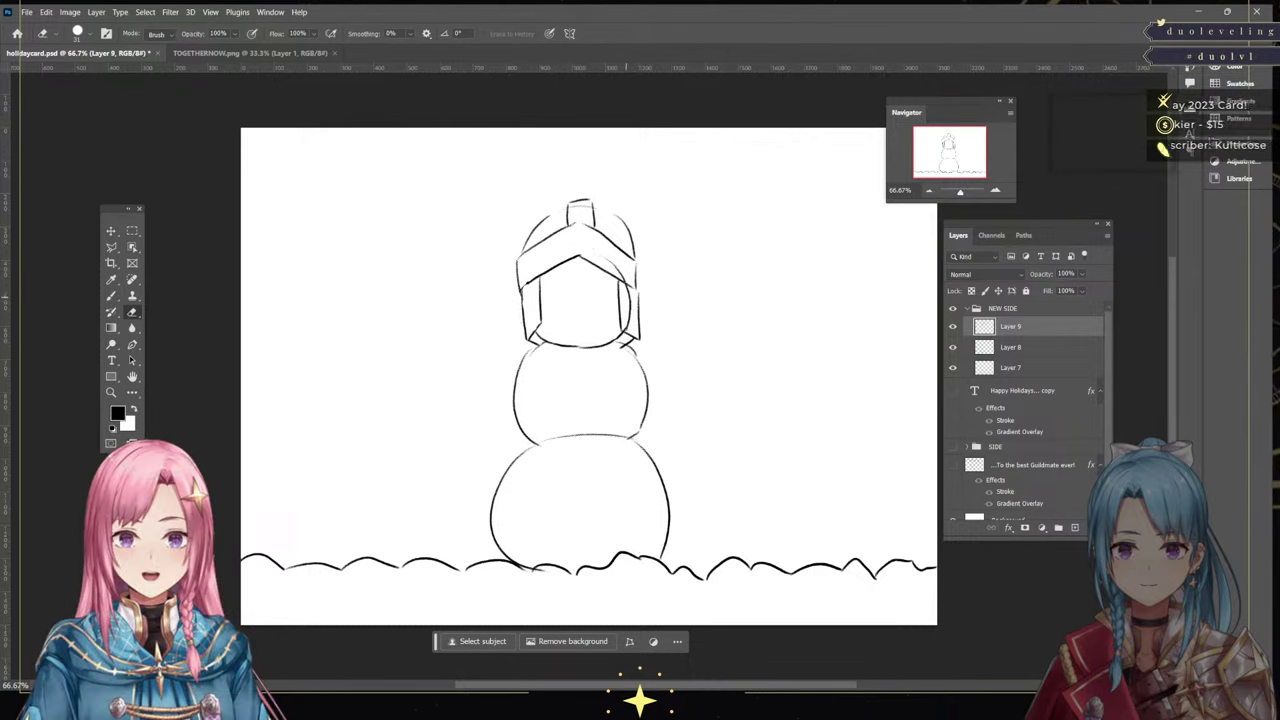
{"action": "left_click_drag", "start_coordinate": [628, 292], "coordinate": [629, 330]}
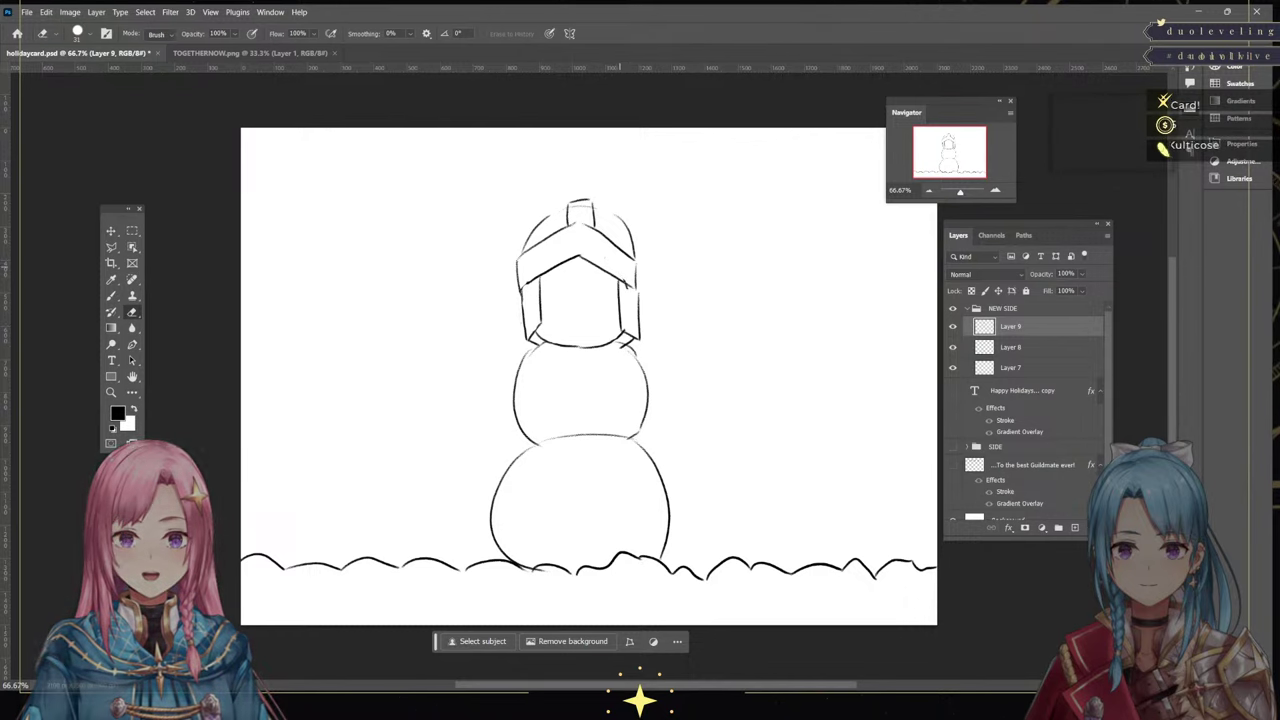
{"action": "key", "text": "b"}
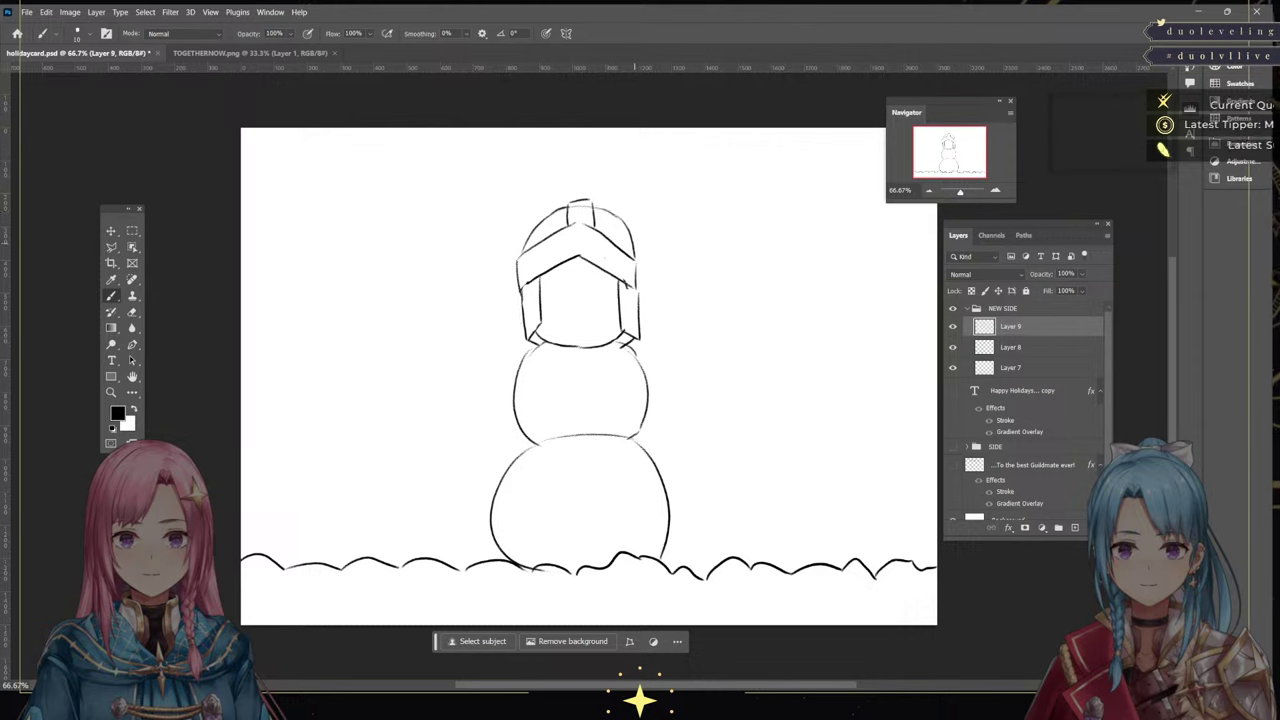
{"action": "key", "text": "e"}
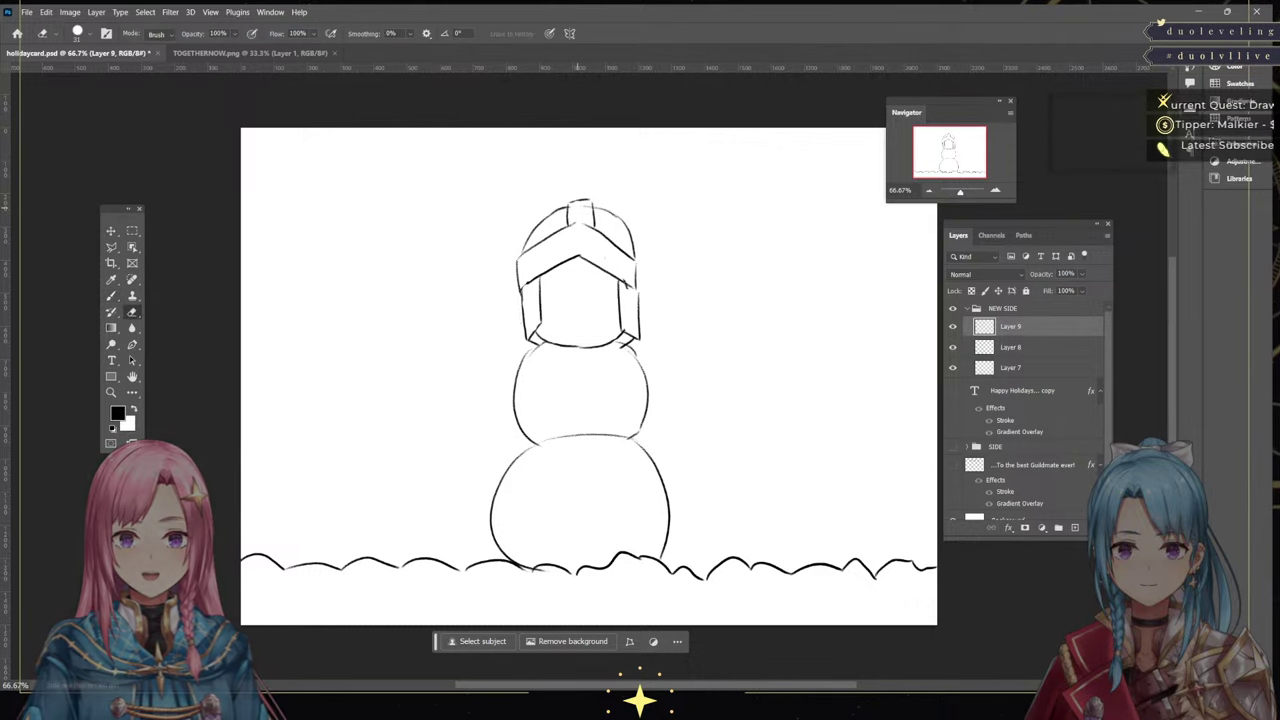
Draw narrow upright slots along the helmet's visor band, including one at its central peak
{"action": "key", "text": "b"}
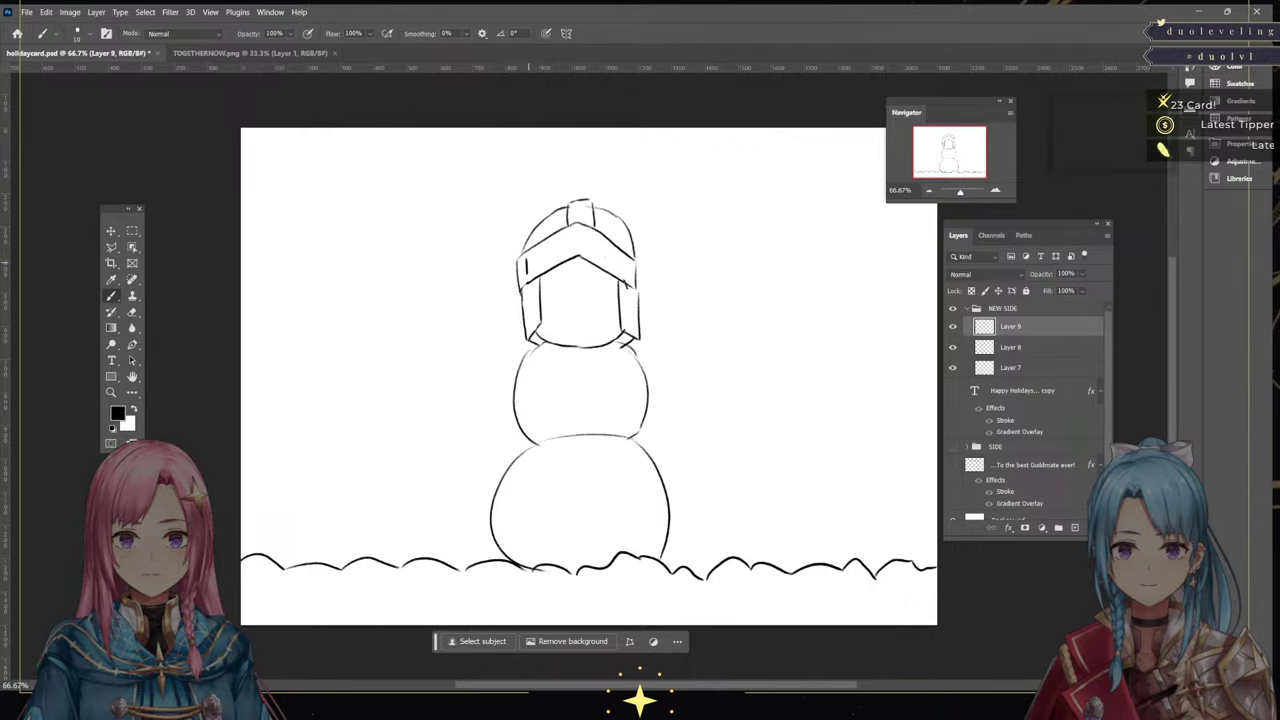
{"action": "mouse_move", "coordinate": [531, 252]}
{"action": "left_mouse_down"}
{"action": "mouse_move", "coordinate": [531, 268]}
{"action": "mouse_move", "coordinate": [574, 254]}
{"action": "left_mouse_up"}
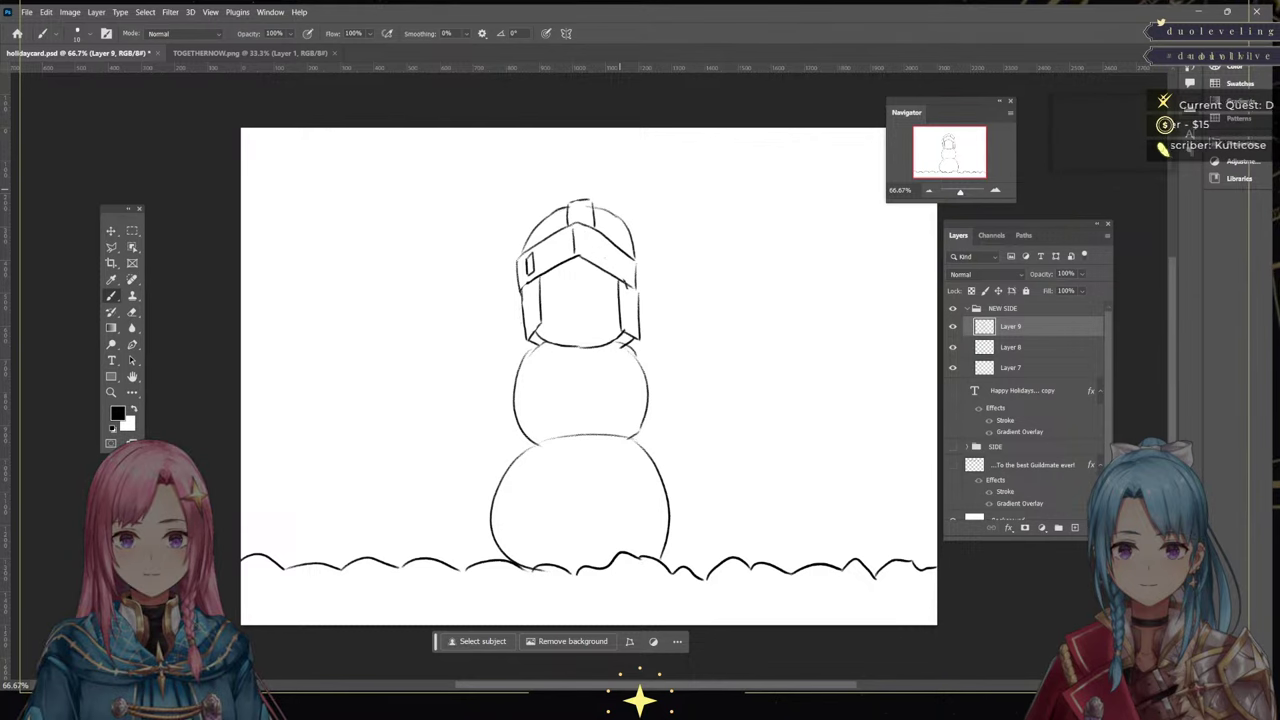
{"action": "key", "text": "ctrl+plus"}
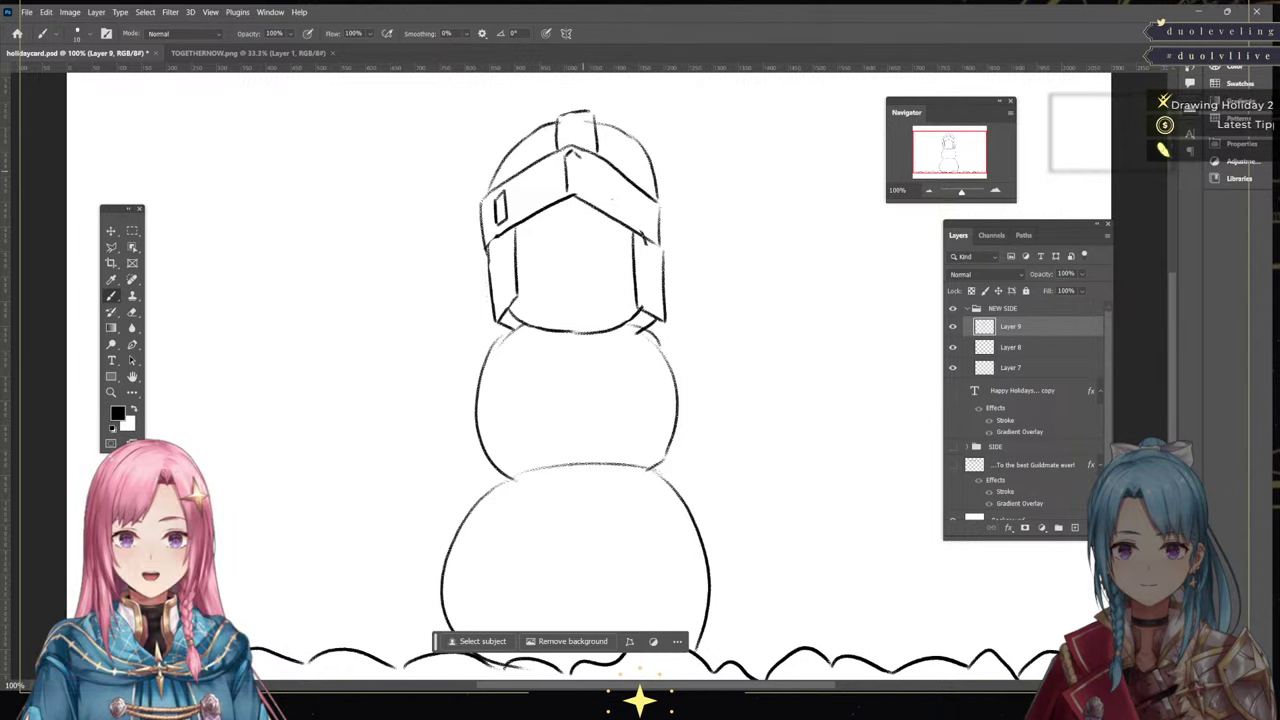
{"action": "mouse_move", "coordinate": [580, 160]}
{"action": "left_mouse_down"}
{"action": "mouse_move", "coordinate": [580, 182]}
{"action": "mouse_move", "coordinate": [555, 189]}
{"action": "mouse_move", "coordinate": [652, 223]}
{"action": "mouse_move", "coordinate": [626, 215]}
{"action": "left_mouse_up"}
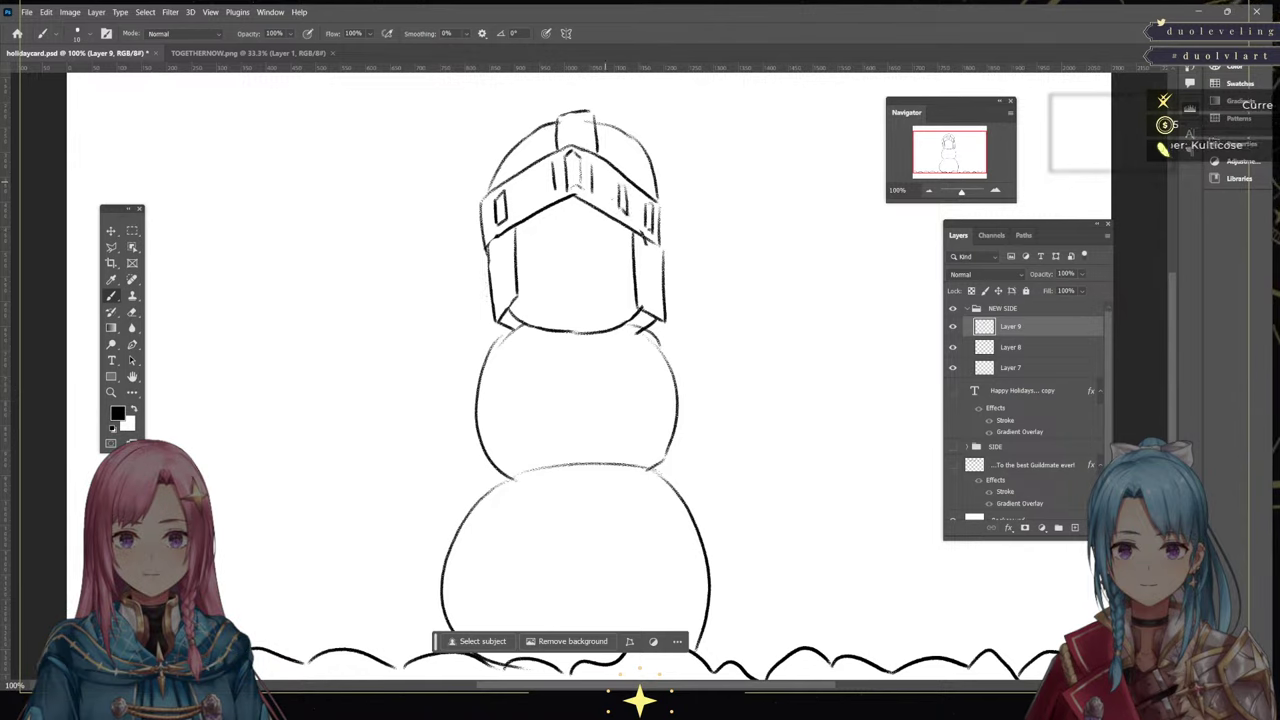
{"action": "mouse_move", "coordinate": [597, 167]}
{"action": "left_mouse_down"}
{"action": "mouse_move", "coordinate": [597, 199]}
{"action": "mouse_move", "coordinate": [626, 214]}
{"action": "left_mouse_up"}
Erase the visor slots flanking the central one and the inner lines of the slot at the right end
{"action": "key", "text": "e"}
{"action": "mouse_move", "coordinate": [598, 166]}
{"action": "left_mouse_down"}
{"action": "mouse_move", "coordinate": [598, 198]}
{"action": "mouse_move", "coordinate": [555, 190]}
{"action": "left_mouse_up"}
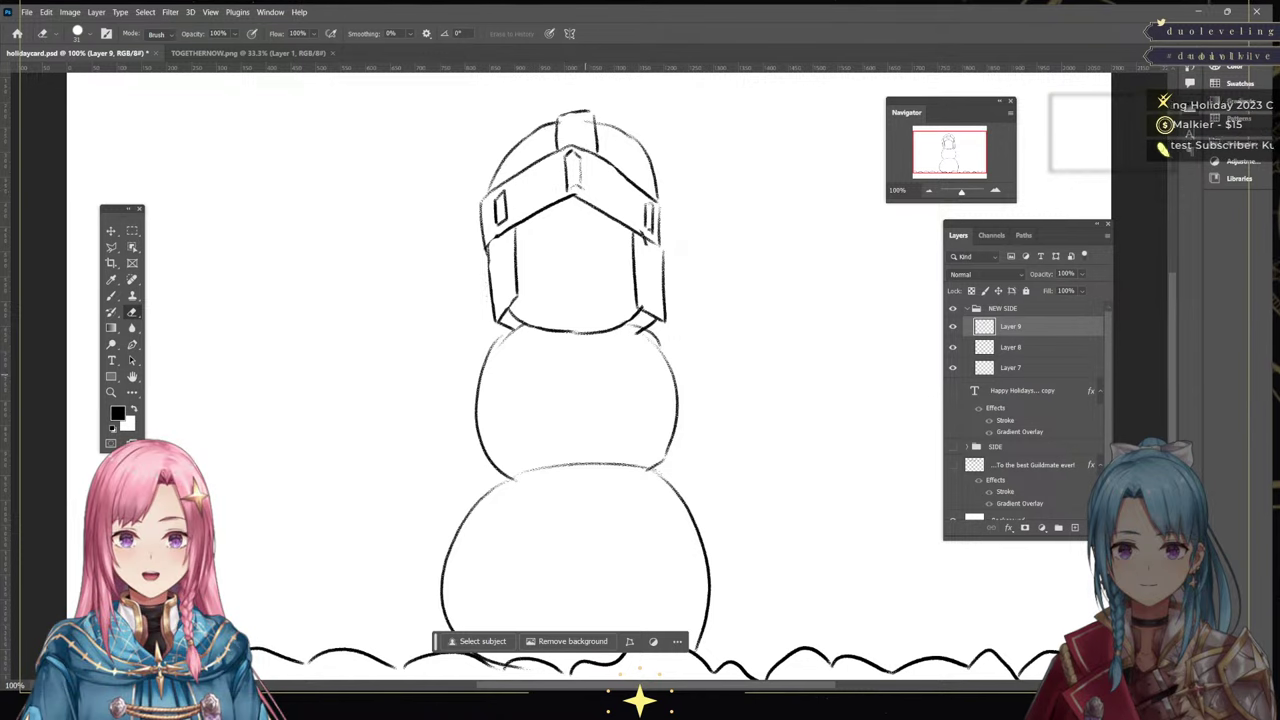
{"action": "left_click_drag", "start_coordinate": [647, 204], "coordinate": [647, 228]}
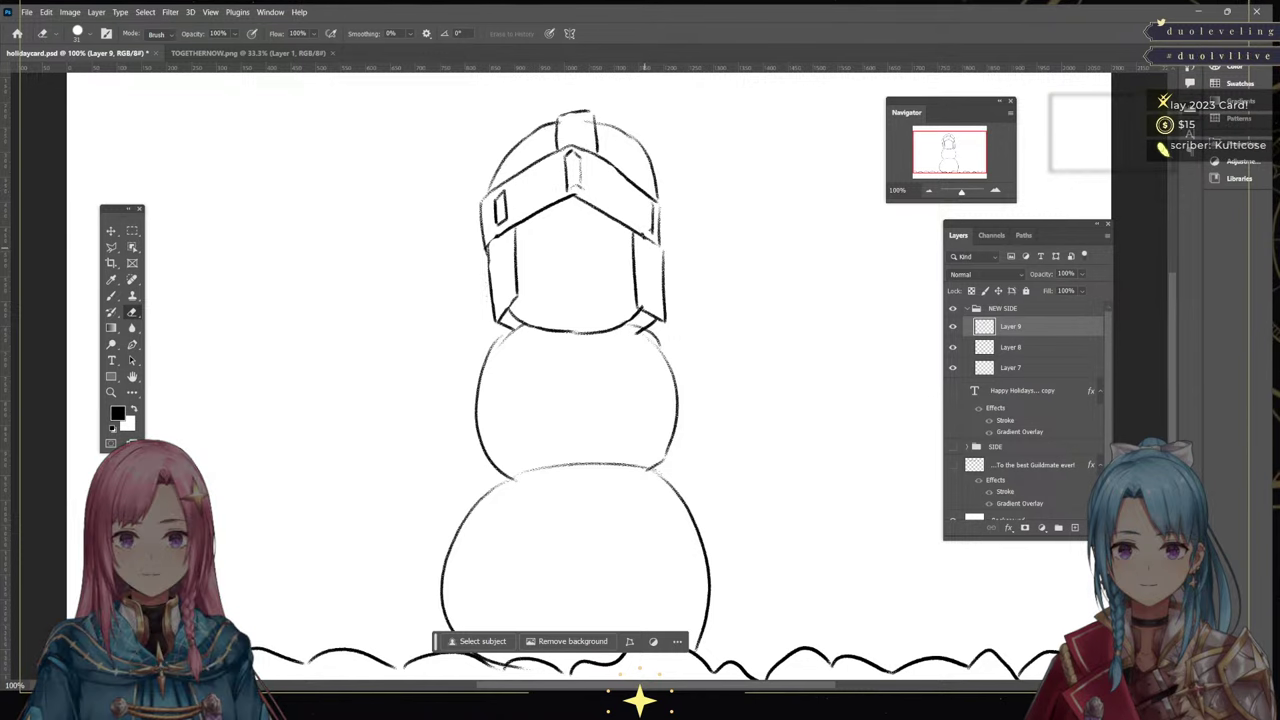
Redraw the right-end visor slot wider and fill both halves of the band with evenly spaced slots
{"action": "key", "text": "b"}
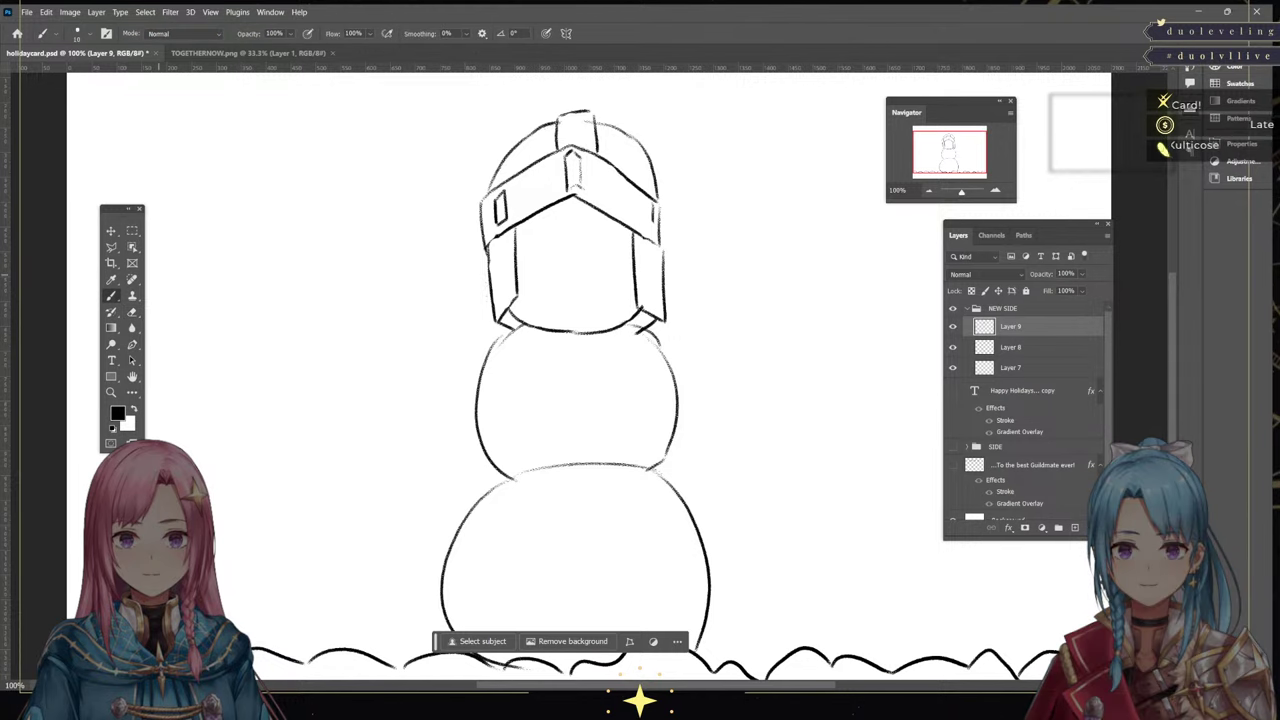
{"action": "left_click_drag", "start_coordinate": [643, 202], "coordinate": [643, 226]}
{"action": "mouse_move", "coordinate": [514, 183]}
{"action": "left_mouse_down"}
{"action": "mouse_move", "coordinate": [520, 211]}
{"action": "mouse_move", "coordinate": [529, 205]}
{"action": "left_mouse_up"}
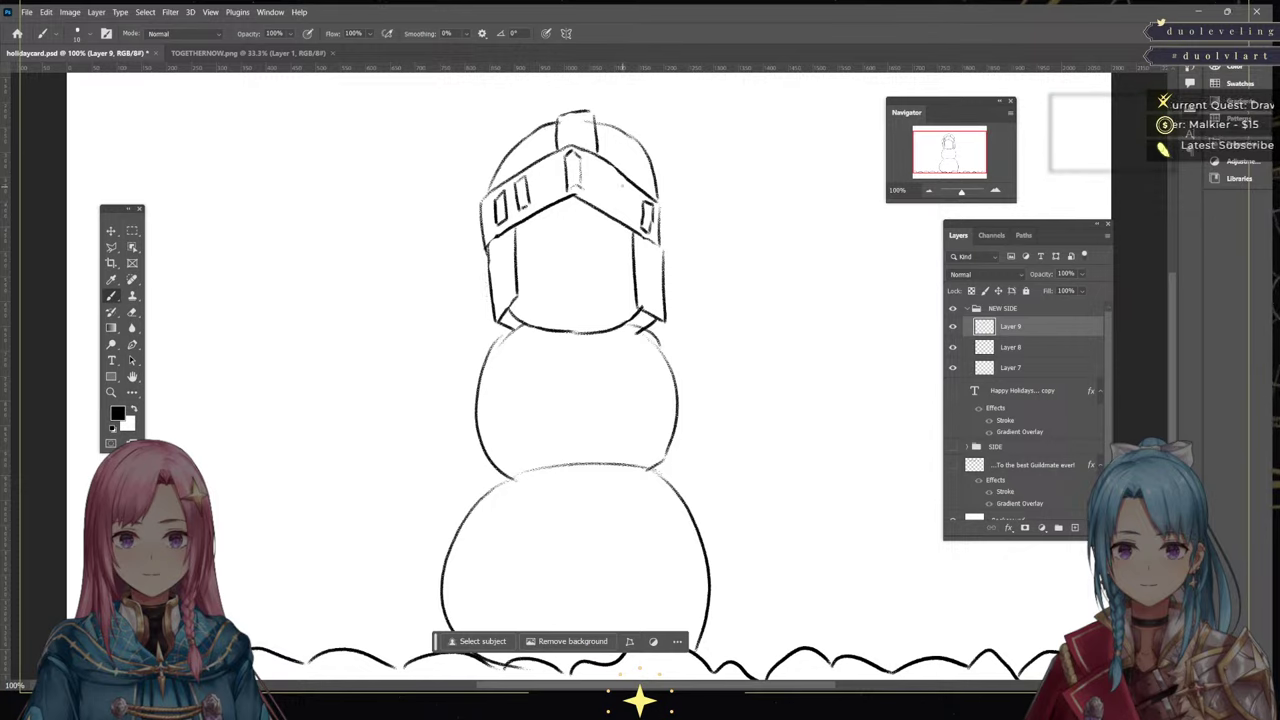
{"action": "mouse_move", "coordinate": [620, 188]}
{"action": "left_mouse_down"}
{"action": "mouse_move", "coordinate": [618, 214]}
{"action": "mouse_move", "coordinate": [631, 212]}
{"action": "left_mouse_up"}
{"action": "left_click_drag", "start_coordinate": [594, 166], "coordinate": [603, 196]}
{"action": "left_click_drag", "start_coordinate": [542, 168], "coordinate": [543, 199]}
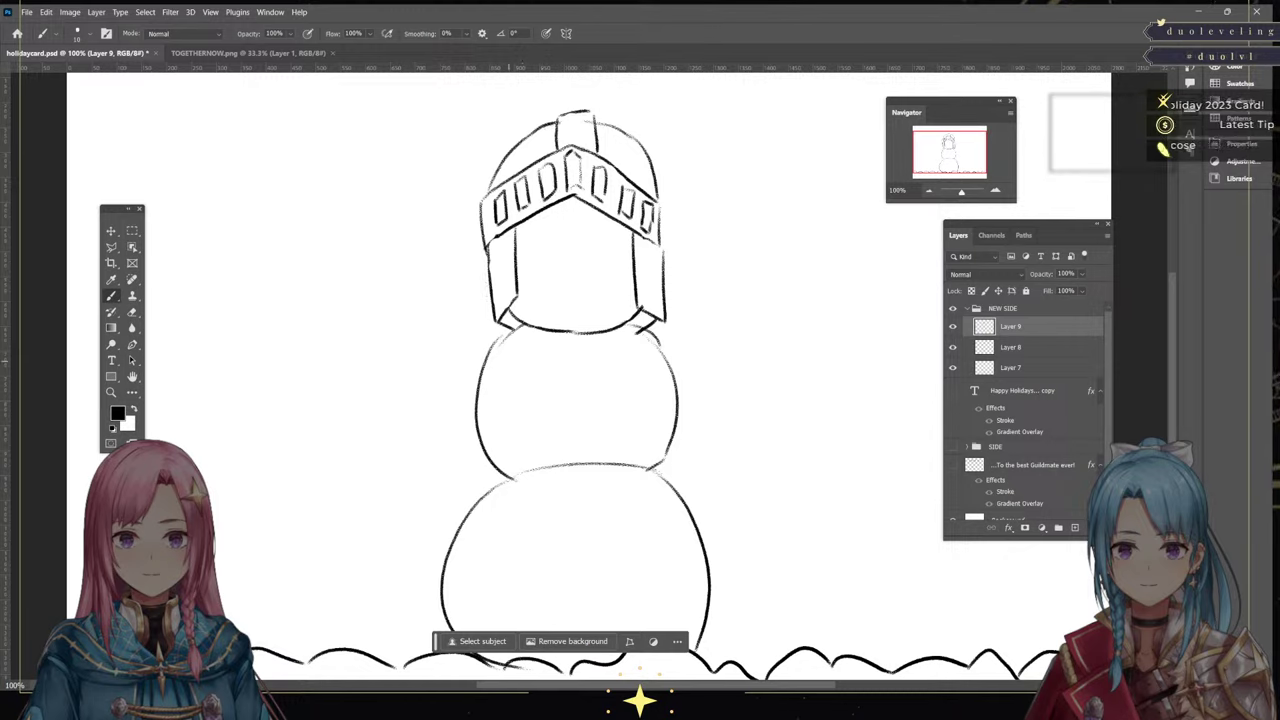
Erase the visor's central slot and the one just right of it, and redraw both with more even spacing
{"action": "key", "text": "e"}
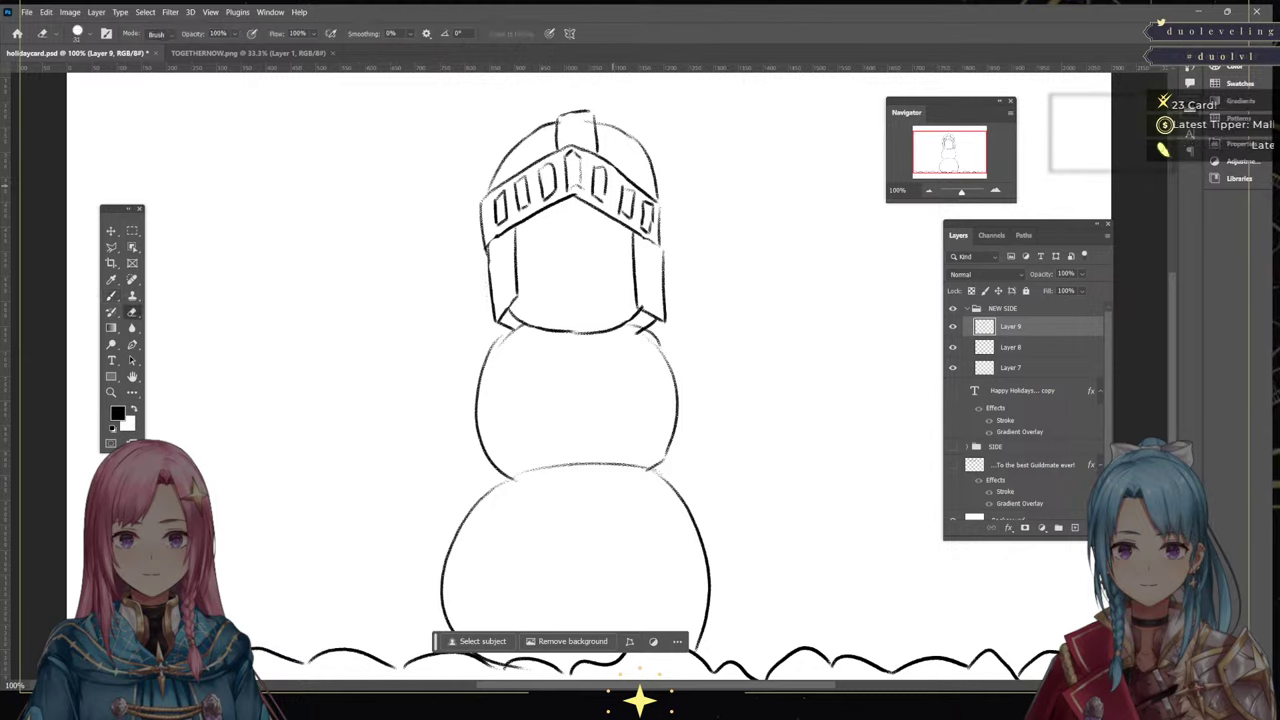
{"action": "left_click_drag", "start_coordinate": [606, 168], "coordinate": [601, 196]}
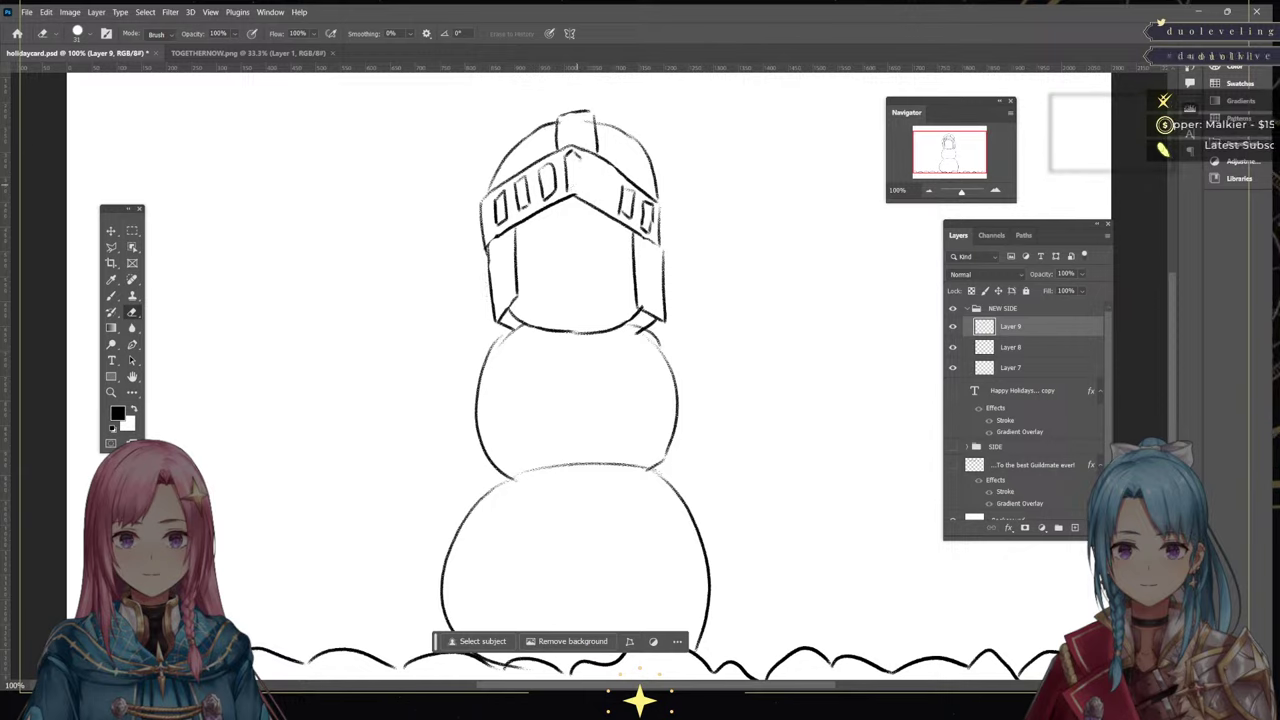
{"action": "key", "text": "b"}
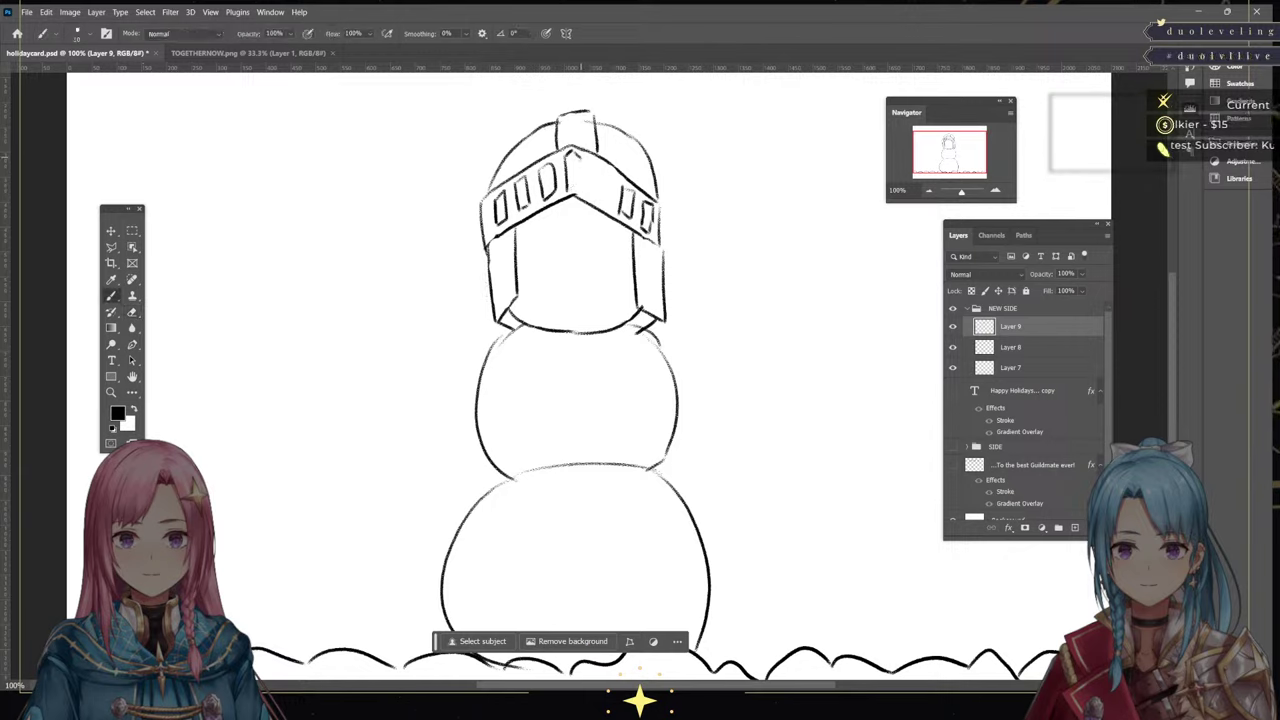
{"action": "mouse_move", "coordinate": [582, 156]}
{"action": "left_mouse_down"}
{"action": "mouse_move", "coordinate": [584, 190]}
{"action": "mouse_move", "coordinate": [596, 197]}
{"action": "mouse_move", "coordinate": [610, 174]}
{"action": "mouse_move", "coordinate": [609, 198]}
{"action": "mouse_move", "coordinate": [594, 202]}
{"action": "left_mouse_up"}
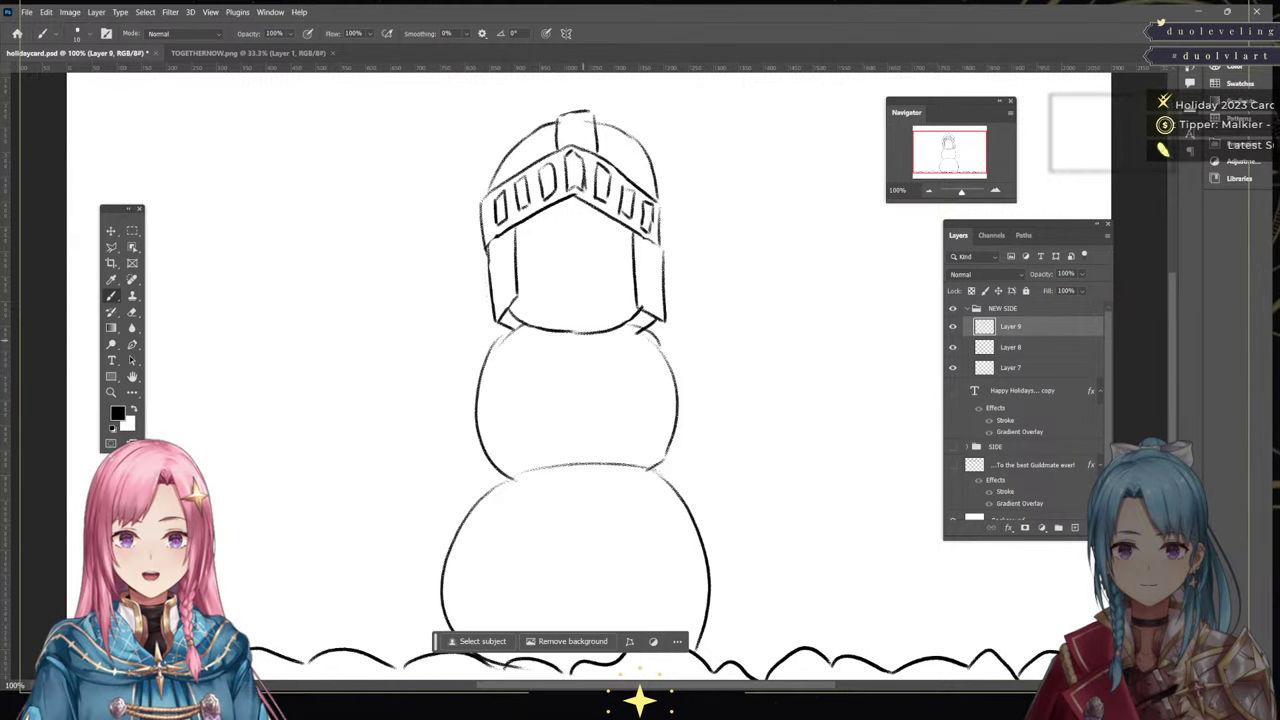
Try small round eyes and an open smiling mouth on the snowman's face, and undo the sketch
{"action": "left_click_drag", "start_coordinate": [540, 251], "coordinate": [605, 256]}
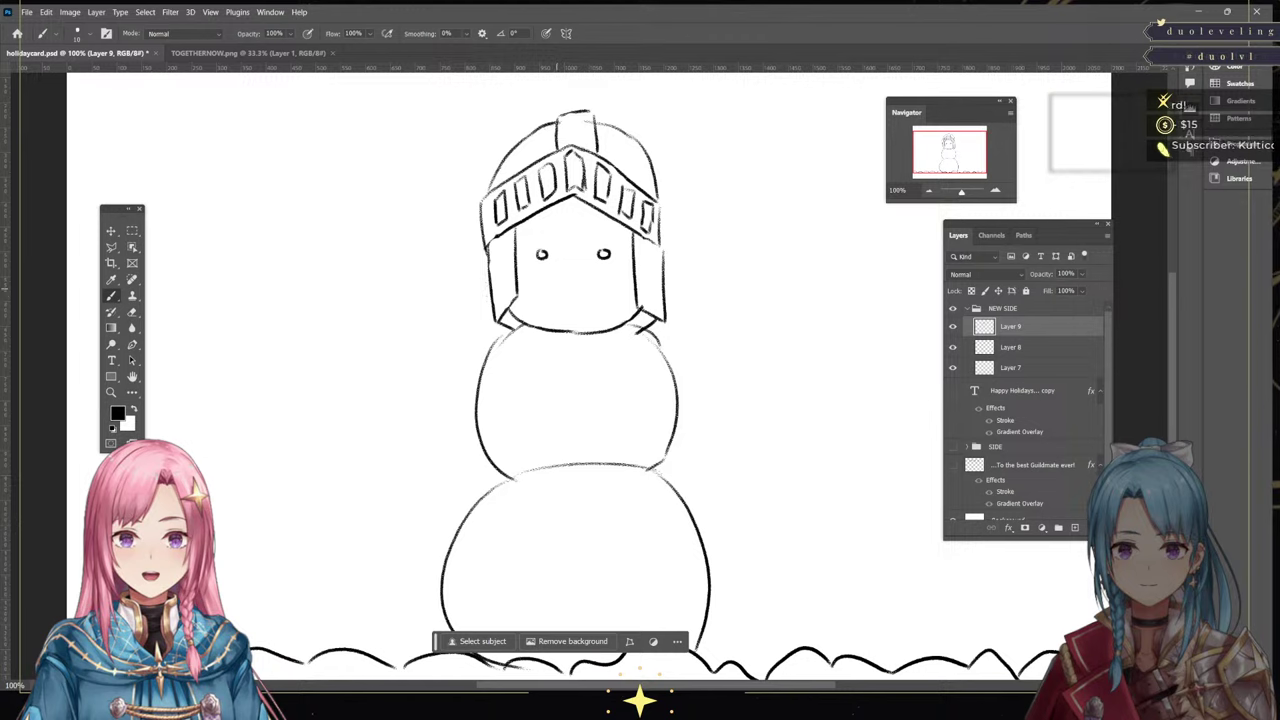
{"action": "mouse_move", "coordinate": [558, 292]}
{"action": "left_mouse_down"}
{"action": "mouse_move", "coordinate": [600, 292]}
{"action": "mouse_move", "coordinate": [562, 292]}
{"action": "left_mouse_up"}
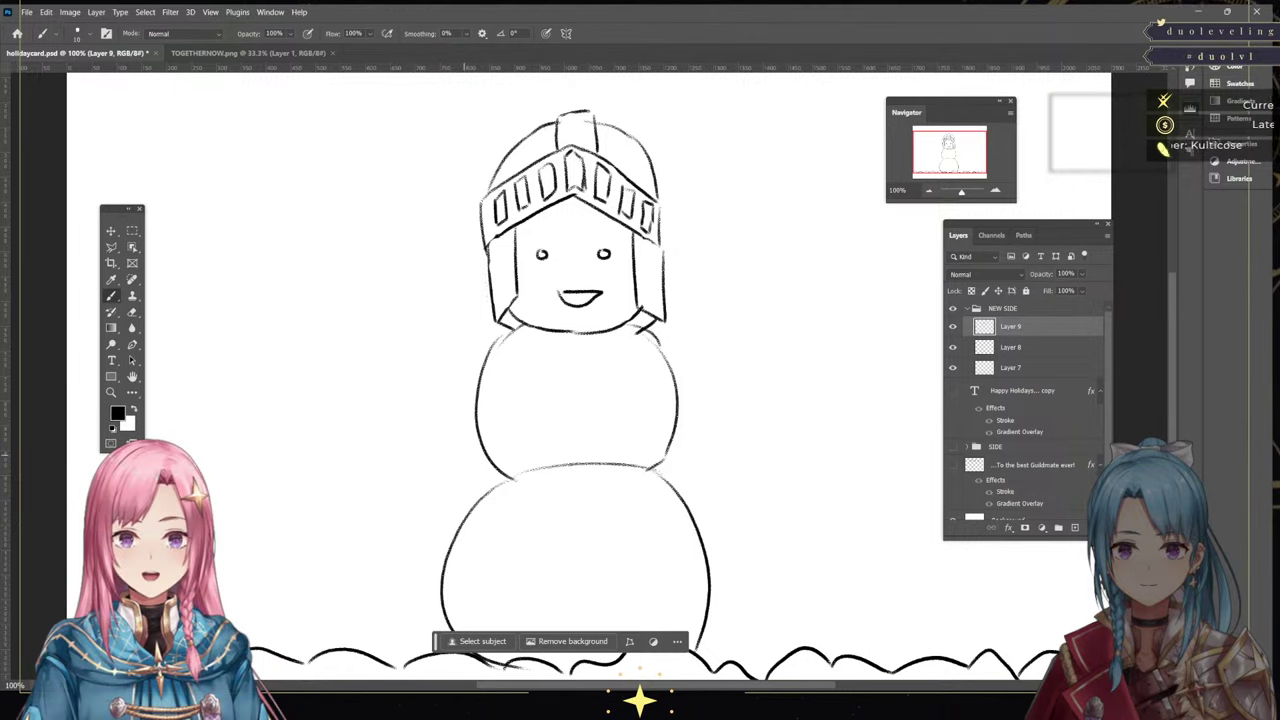
{"action": "key", "text": "ctrl+z"}
{"action": "key", "text": "ctrl+z"}
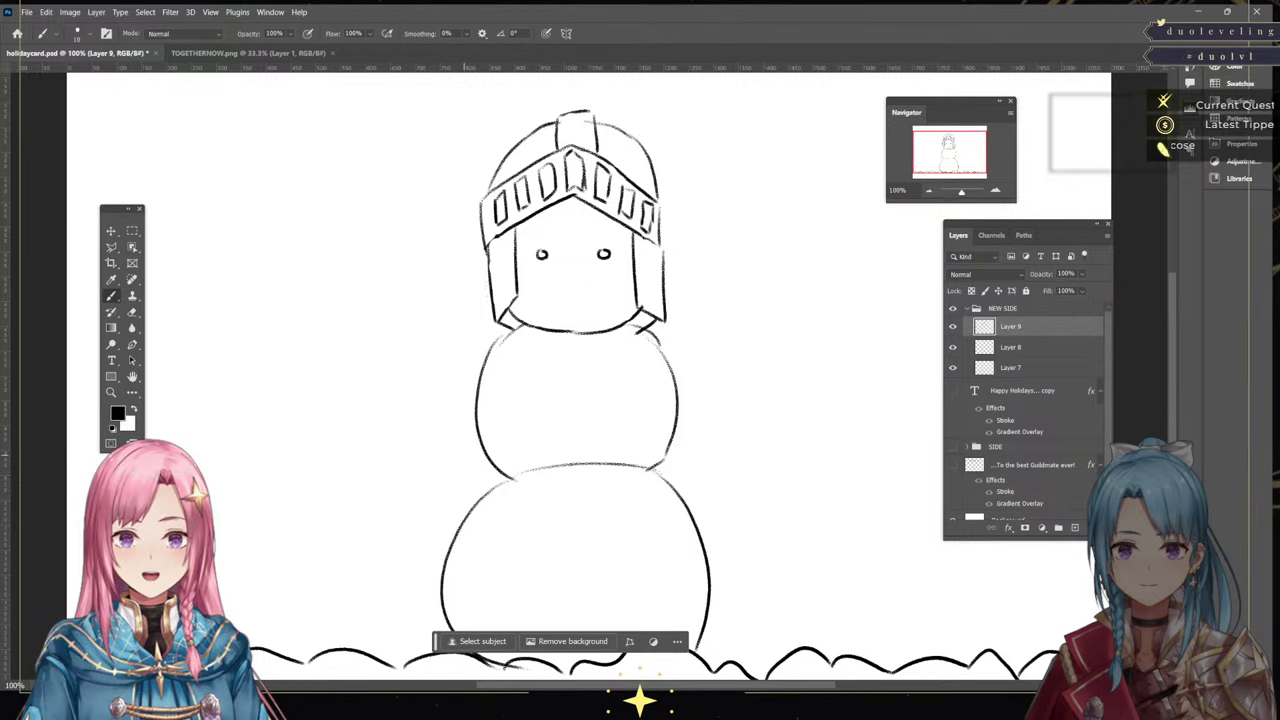
{"action": "key", "text": "ctrl+z"}
{"action": "key", "text": "ctrl+z"}
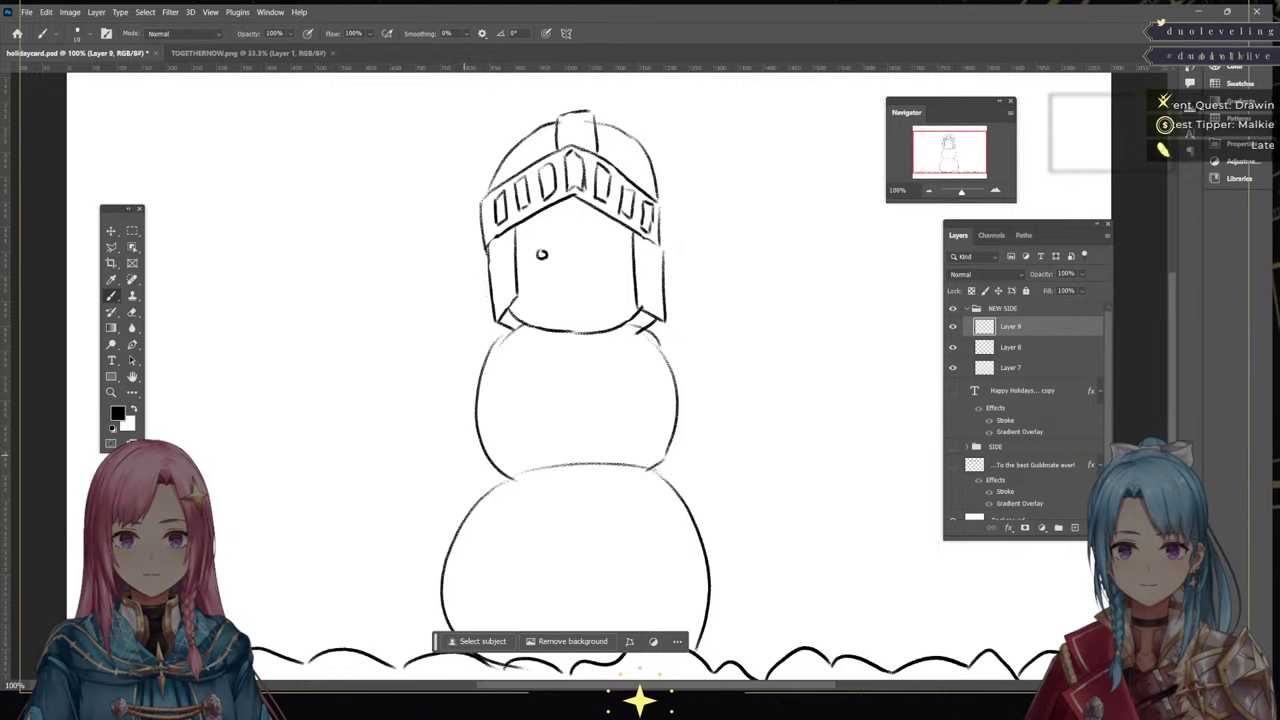
Try larger button eyes made of circles with crossed centres, and undo the centres and part of the right eye
{"action": "mouse_move", "coordinate": [534, 238]}
{"action": "left_mouse_down"}
{"action": "mouse_move", "coordinate": [546, 262]}
{"action": "mouse_move", "coordinate": [540, 238]}
{"action": "mouse_move", "coordinate": [606, 263]}
{"action": "mouse_move", "coordinate": [620, 250]}
{"action": "mouse_move", "coordinate": [608, 264]}
{"action": "left_mouse_up"}
{"action": "left_click_drag", "start_coordinate": [535, 244], "coordinate": [548, 258]}
{"action": "mouse_move", "coordinate": [548, 244]}
{"action": "left_mouse_down"}
{"action": "mouse_move", "coordinate": [535, 258]}
{"action": "mouse_move", "coordinate": [611, 258]}
{"action": "left_mouse_up"}
{"action": "mouse_move", "coordinate": [611, 244]}
{"action": "left_mouse_down"}
{"action": "mouse_move", "coordinate": [598, 260]}
{"action": "mouse_move", "coordinate": [616, 244]}
{"action": "left_mouse_up"}
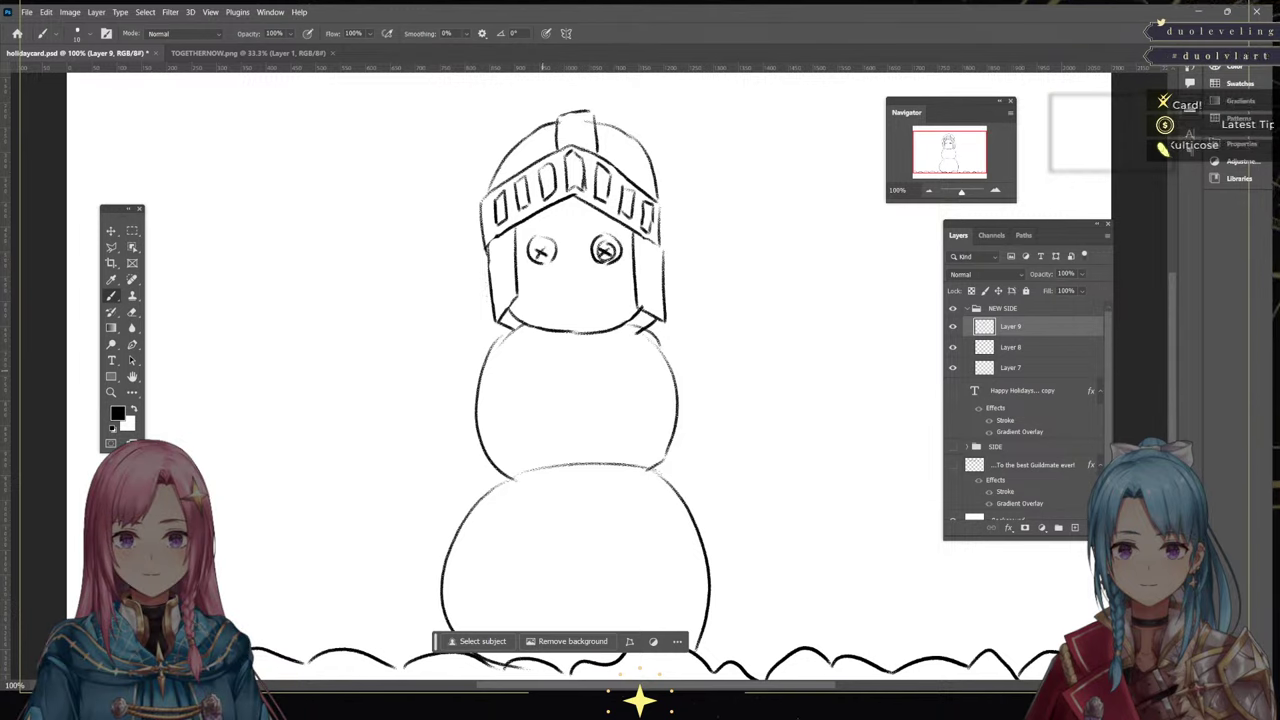
{"action": "key", "text": "ctrl+z"}
{"action": "key", "text": "ctrl+z"}
{"action": "key", "text": "ctrl+z"}
{"action": "key", "text": "ctrl+z"}
{"action": "key", "text": "ctrl+z"}
{"action": "key", "text": "ctrl+z"}
{"action": "key", "text": "ctrl+z"}
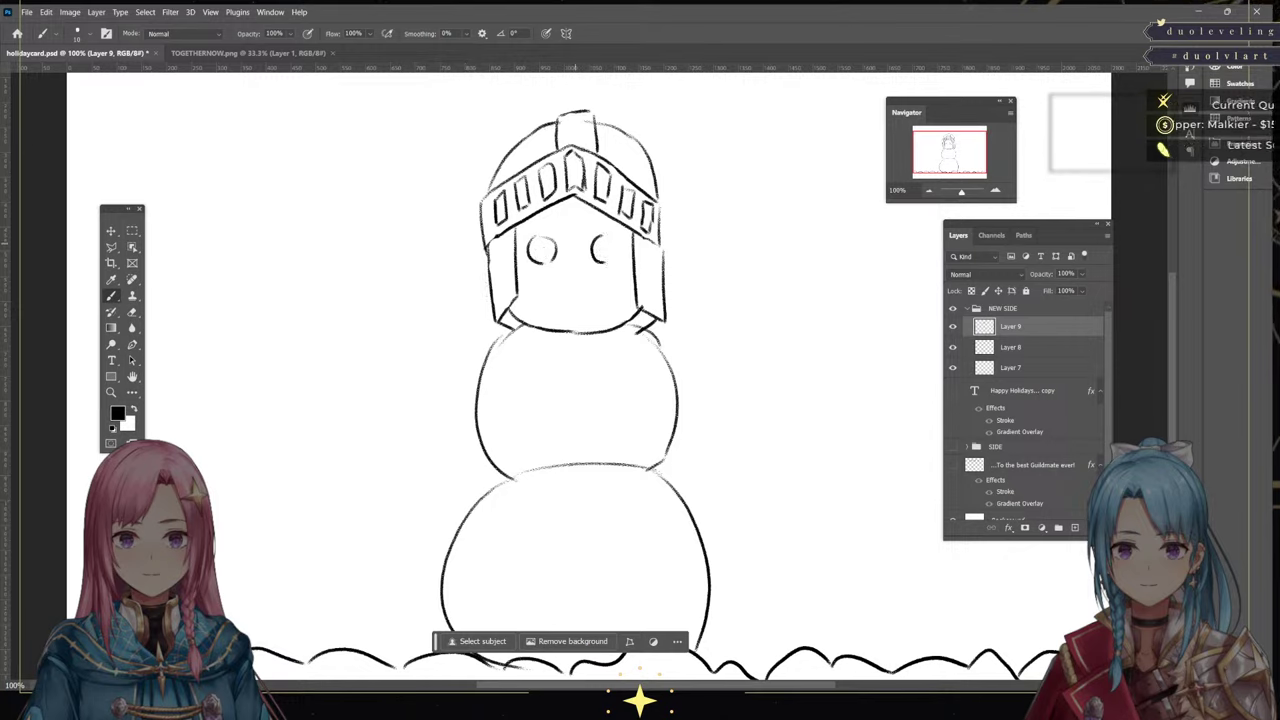
Try double-ring eyes on the snowman's face and erase both of them
{"action": "mouse_move", "coordinate": [603, 235]}
{"action": "left_mouse_down"}
{"action": "mouse_move", "coordinate": [610, 263]}
{"action": "mouse_move", "coordinate": [552, 266]}
{"action": "mouse_move", "coordinate": [610, 262]}
{"action": "left_mouse_up"}
{"action": "left_click_drag", "start_coordinate": [540, 243], "coordinate": [546, 261]}
{"action": "mouse_move", "coordinate": [540, 243]}
{"action": "left_mouse_down"}
{"action": "mouse_move", "coordinate": [550, 261]}
{"action": "mouse_move", "coordinate": [615, 259]}
{"action": "left_mouse_up"}
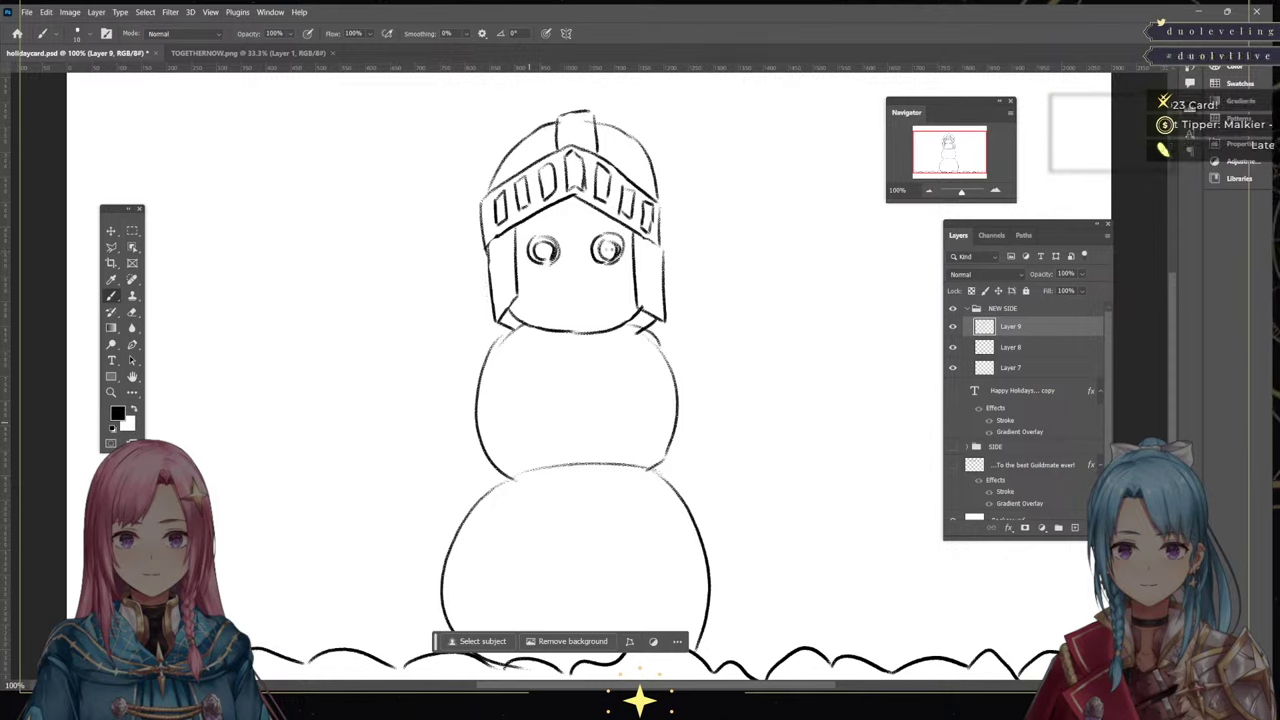
{"action": "key", "text": "e"}
{"action": "mouse_move", "coordinate": [600, 246]}
{"action": "left_mouse_down"}
{"action": "mouse_move", "coordinate": [612, 254]}
{"action": "mouse_move", "coordinate": [608, 236]}
{"action": "mouse_move", "coordinate": [620, 260]}
{"action": "mouse_move", "coordinate": [622, 238]}
{"action": "mouse_move", "coordinate": [536, 238]}
{"action": "mouse_move", "coordinate": [530, 262]}
{"action": "left_mouse_up"}
Draw two small round eyes on the snowman's face inside the helmet opening
{"action": "key", "text": "b"}
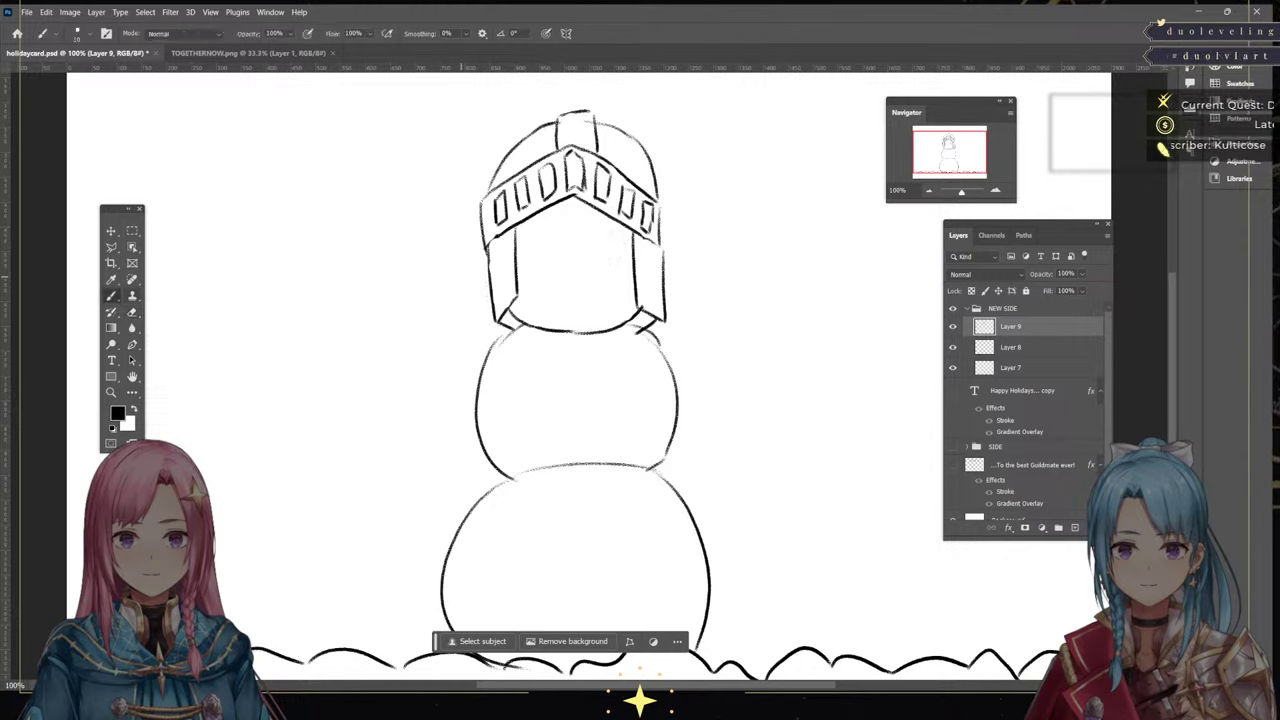
{"action": "mouse_move", "coordinate": [535, 251]}
{"action": "left_mouse_down"}
{"action": "mouse_move", "coordinate": [610, 244]}
{"action": "mouse_move", "coordinate": [599, 242]}
{"action": "mouse_move", "coordinate": [605, 260]}
{"action": "mouse_move", "coordinate": [607, 247]}
{"action": "left_mouse_up"}
{"action": "key", "text": "ctrl+z"}
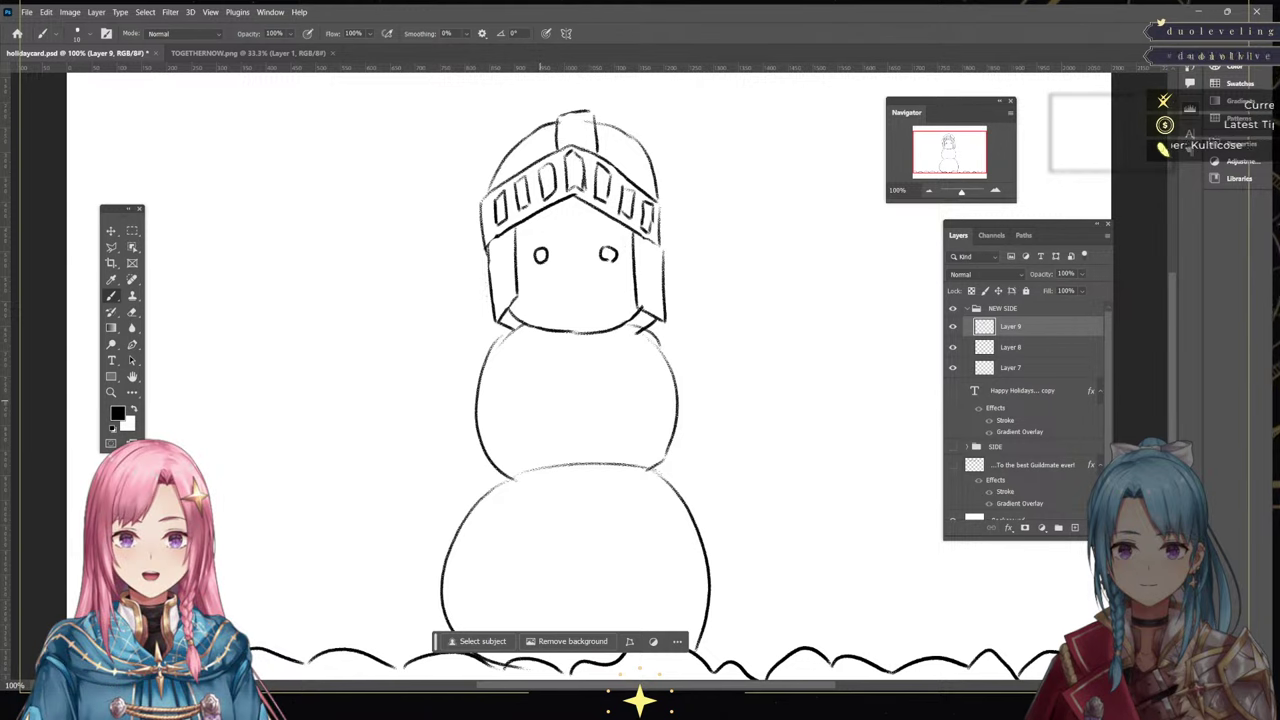
Try a small pointed carrot nose below the eyes, and undo it together with part of the right eye
{"action": "mouse_move", "coordinate": [572, 278]}
{"action": "left_mouse_down"}
{"action": "mouse_move", "coordinate": [588, 278]}
{"action": "mouse_move", "coordinate": [579, 290]}
{"action": "left_mouse_up"}
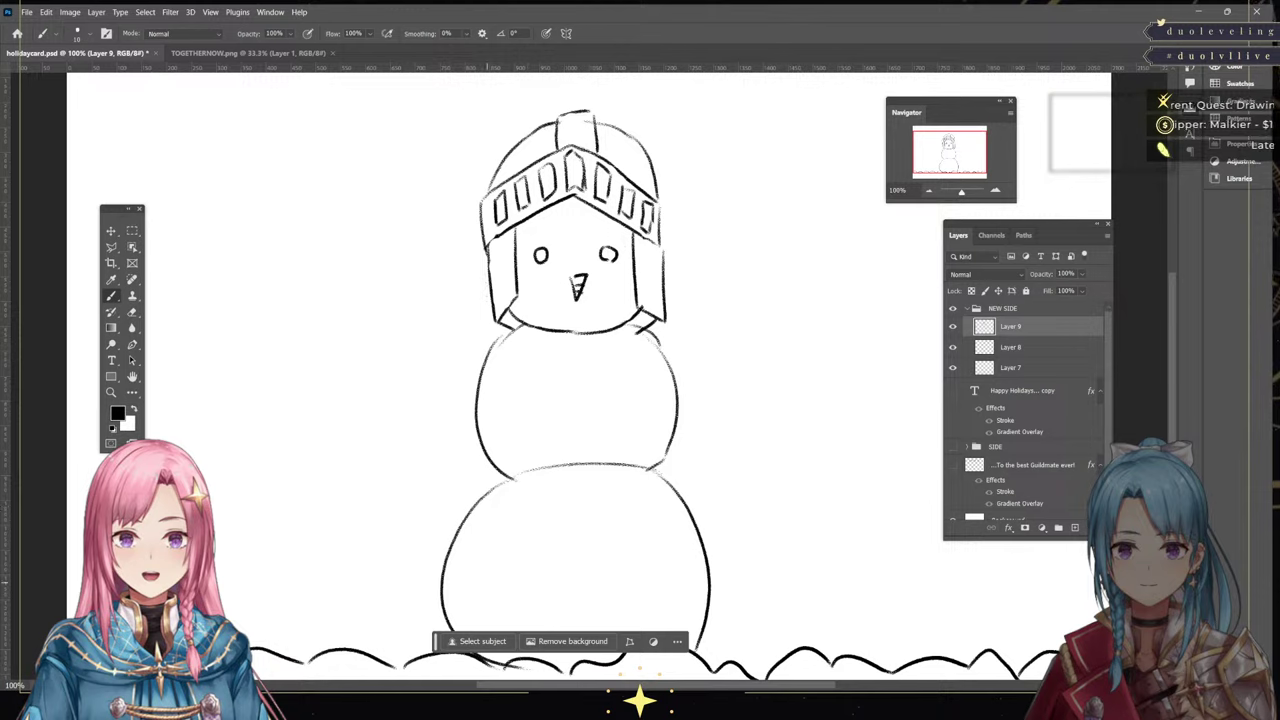
{"action": "key", "text": "ctrl+z"}
{"action": "key", "text": "ctrl+z"}
{"action": "key", "text": "ctrl+z"}
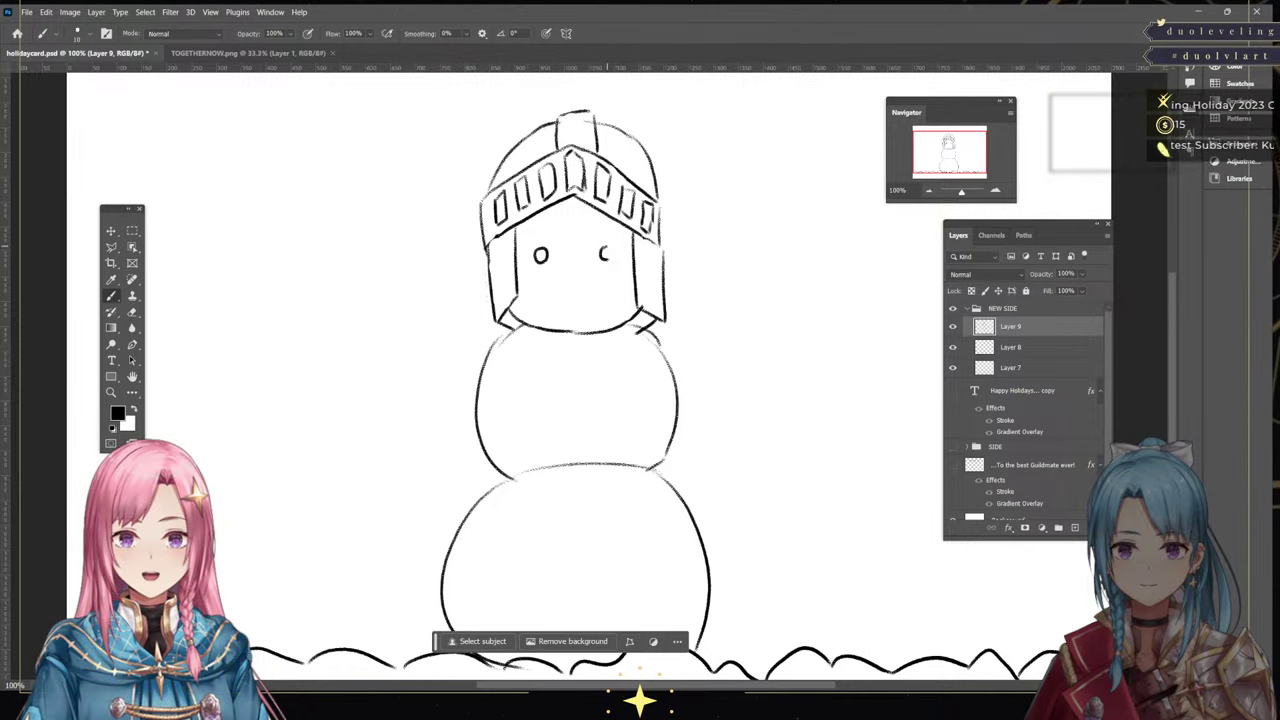
Close the right eye's outline and draw a smiling mouth from a curved row of five small circles
{"action": "left_click_drag", "start_coordinate": [605, 246], "coordinate": [609, 262]}
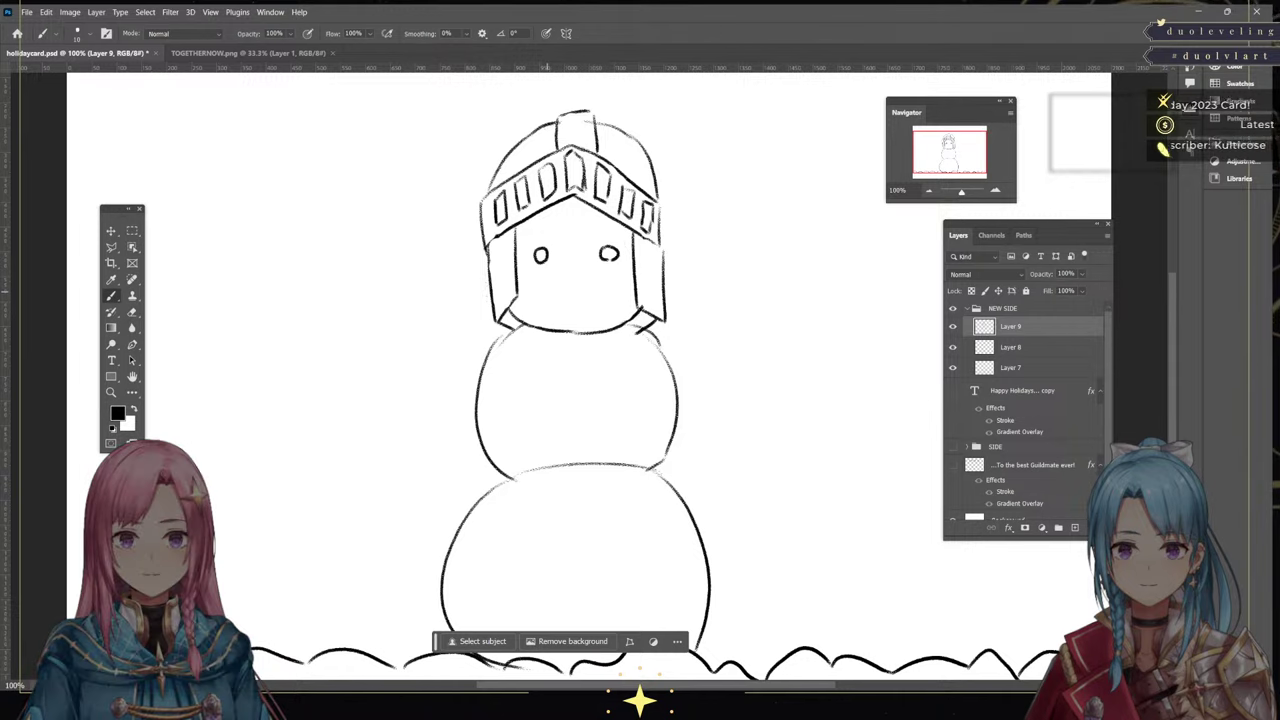
{"action": "mouse_move", "coordinate": [546, 291]}
{"action": "left_mouse_down"}
{"action": "mouse_move", "coordinate": [555, 308]}
{"action": "mouse_move", "coordinate": [585, 312]}
{"action": "mouse_move", "coordinate": [613, 290]}
{"action": "left_mouse_up"}
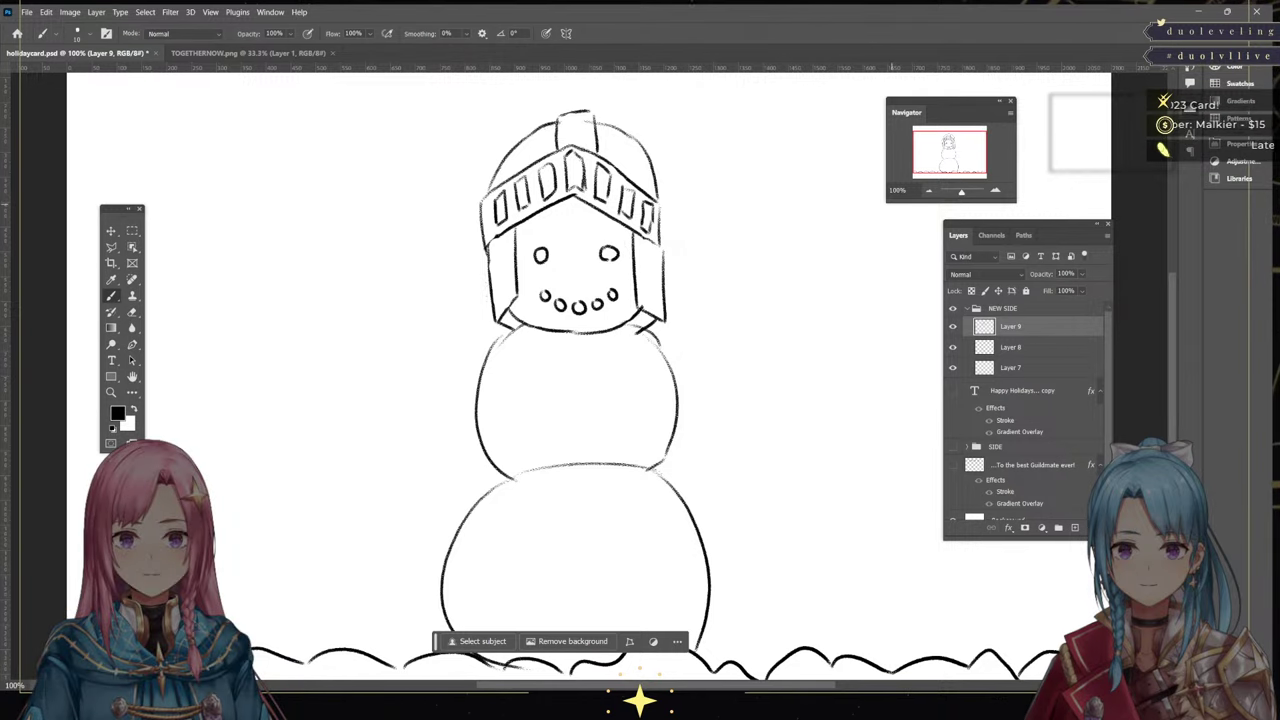
Draw two long vertical lines down the bottom snowball, with short strokes at their lower ends near the snow
{"action": "left_click_drag", "start_coordinate": [958, 165], "coordinate": [958, 170]}
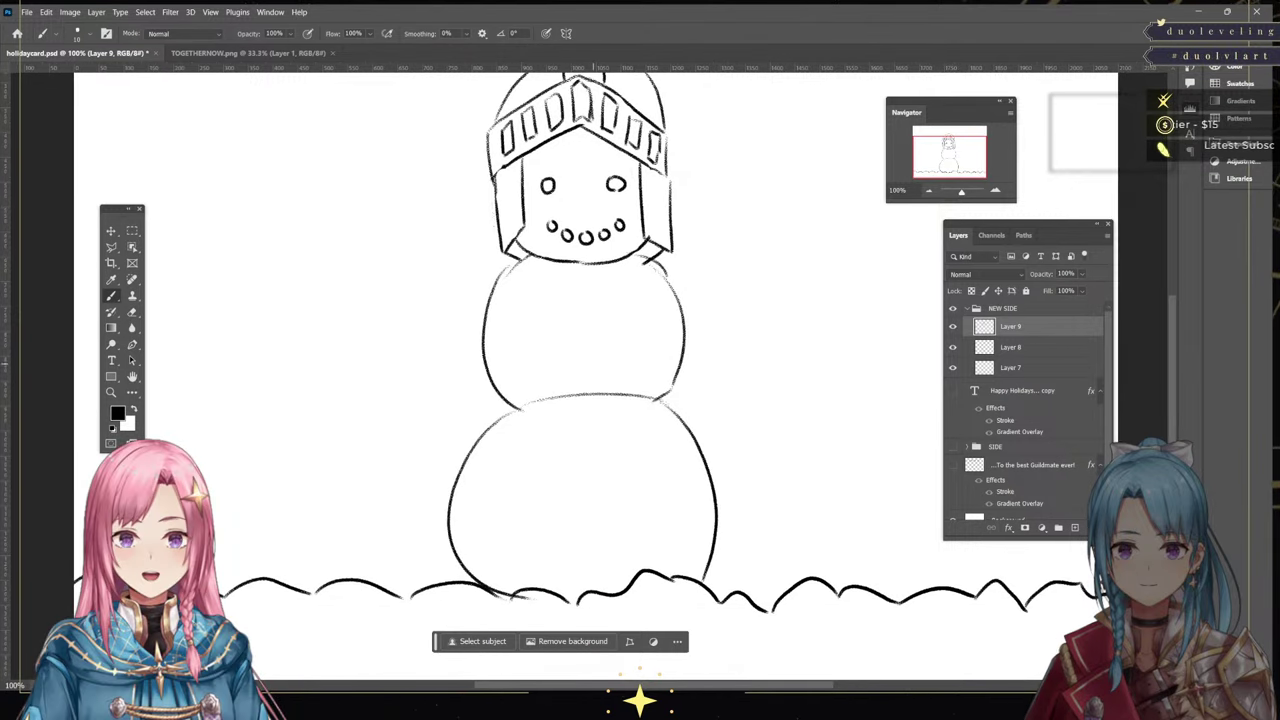
{"action": "left_click_drag", "start_coordinate": [524, 406], "coordinate": [530, 566]}
{"action": "left_click_drag", "start_coordinate": [664, 410], "coordinate": [667, 566]}
{"action": "left_click_drag", "start_coordinate": [530, 566], "coordinate": [576, 600]}
{"action": "left_click_drag", "start_coordinate": [667, 565], "coordinate": [660, 588]}
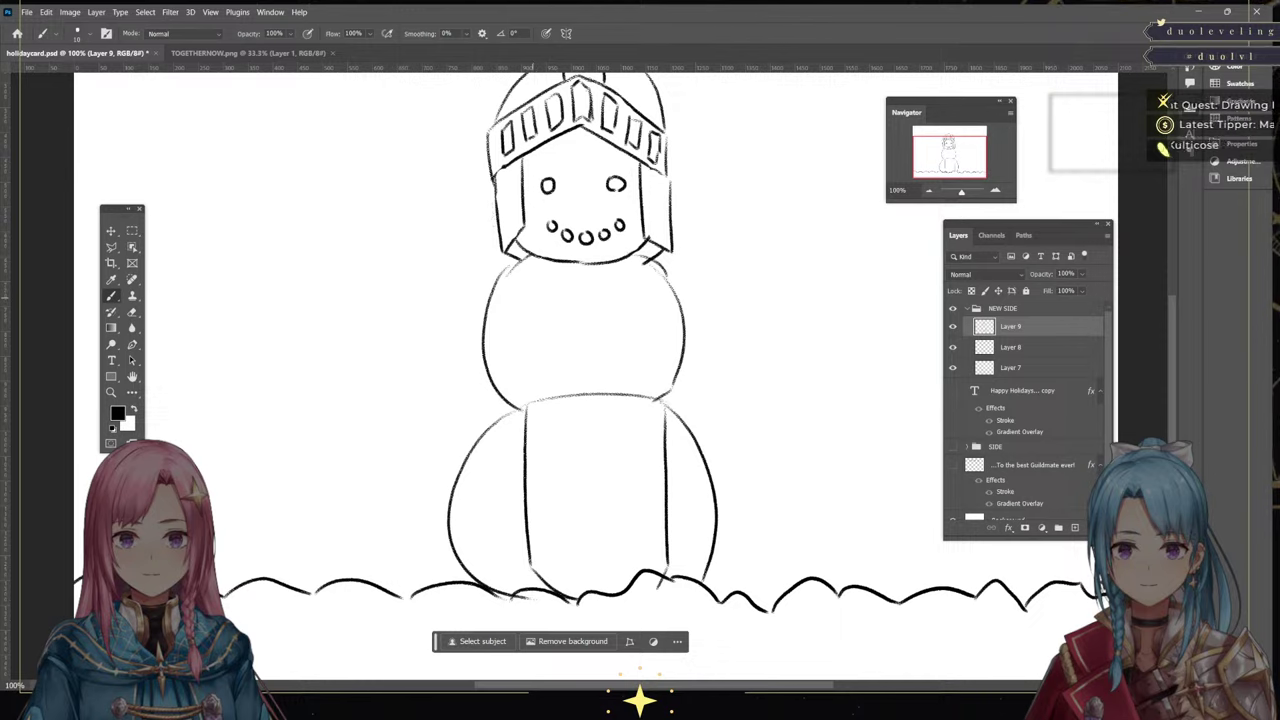
Try rounded shoulder plates on both sides of the middle snowball, and undo the jagged arm strokes below the left one
{"action": "mouse_move", "coordinate": [504, 263]}
{"action": "left_mouse_down"}
{"action": "mouse_move", "coordinate": [480, 282]}
{"action": "mouse_move", "coordinate": [484, 325]}
{"action": "mouse_move", "coordinate": [528, 258]}
{"action": "mouse_move", "coordinate": [545, 304]}
{"action": "mouse_move", "coordinate": [526, 318]}
{"action": "left_mouse_up"}
{"action": "mouse_move", "coordinate": [648, 266]}
{"action": "left_mouse_down"}
{"action": "mouse_move", "coordinate": [650, 303]}
{"action": "mouse_move", "coordinate": [700, 310]}
{"action": "left_mouse_up"}
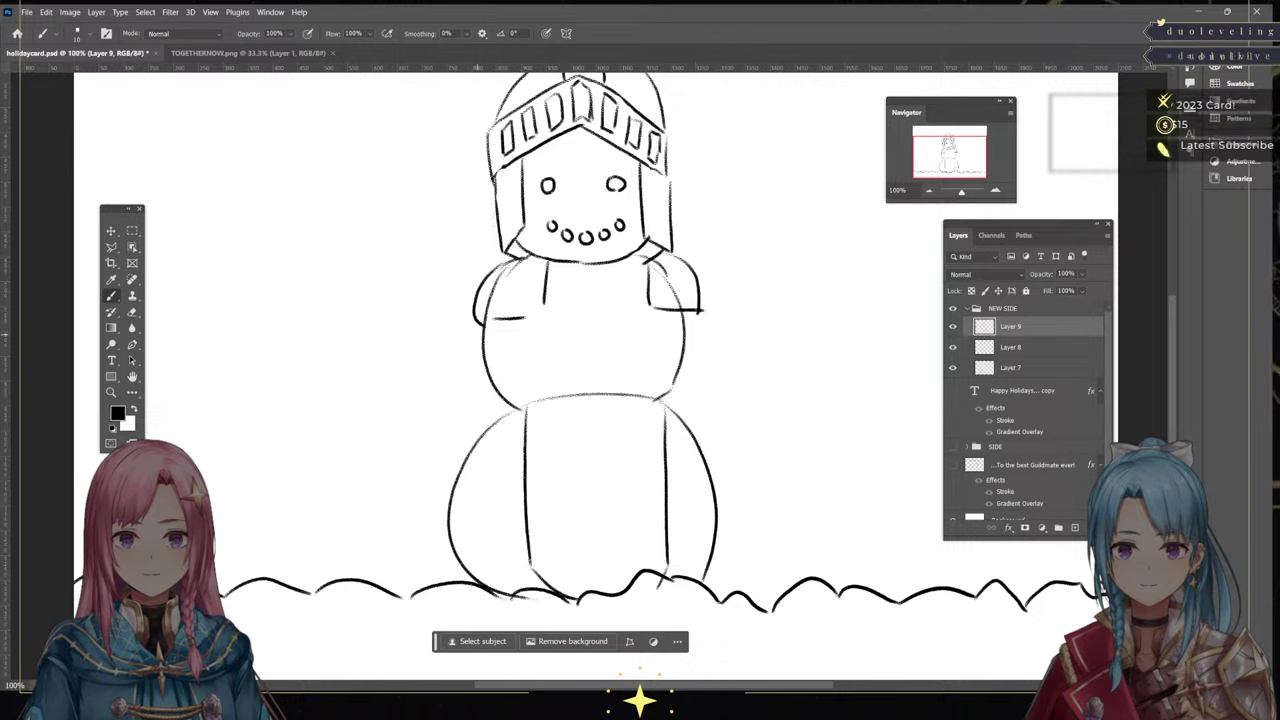
{"action": "left_click_drag", "start_coordinate": [478, 336], "coordinate": [480, 396]}
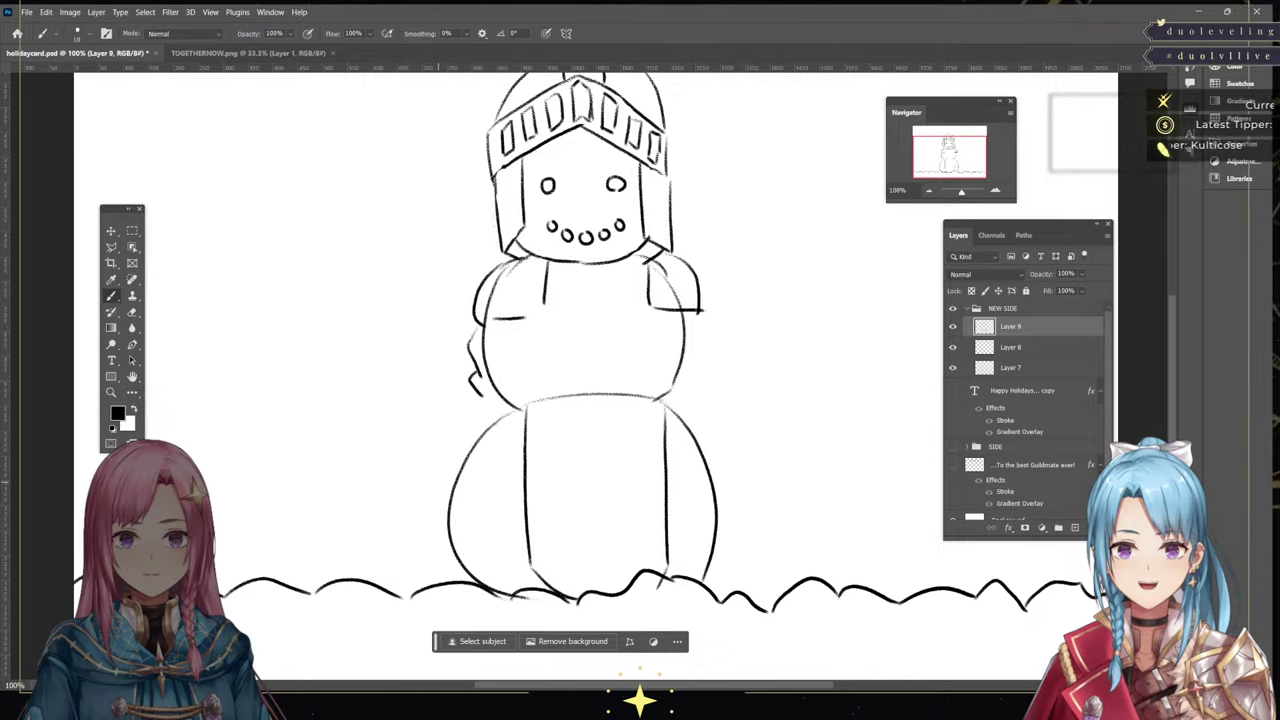
{"action": "key", "text": "ctrl+z"}
{"action": "key", "text": "ctrl+z"}
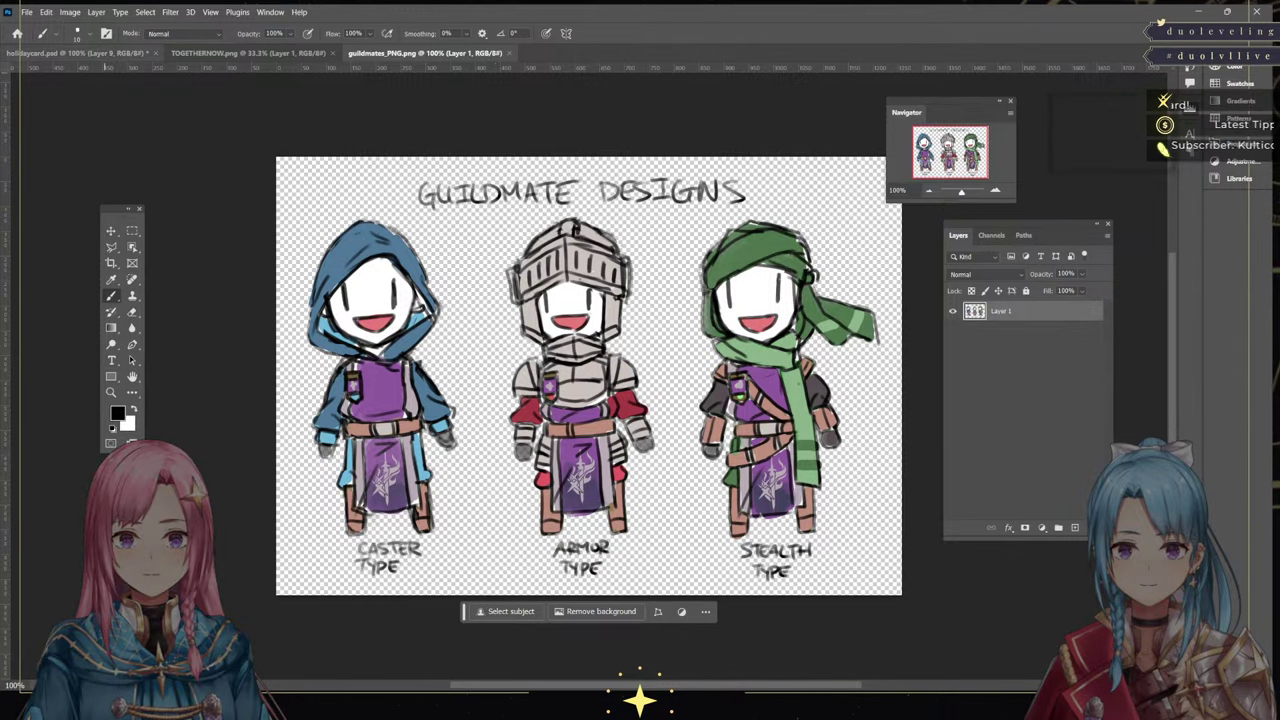
Return to holidaycard.psd and erase the shoulder plates and the upper outline of the middle snowball
{"action": "key", "text": "ctrl+Tab"}
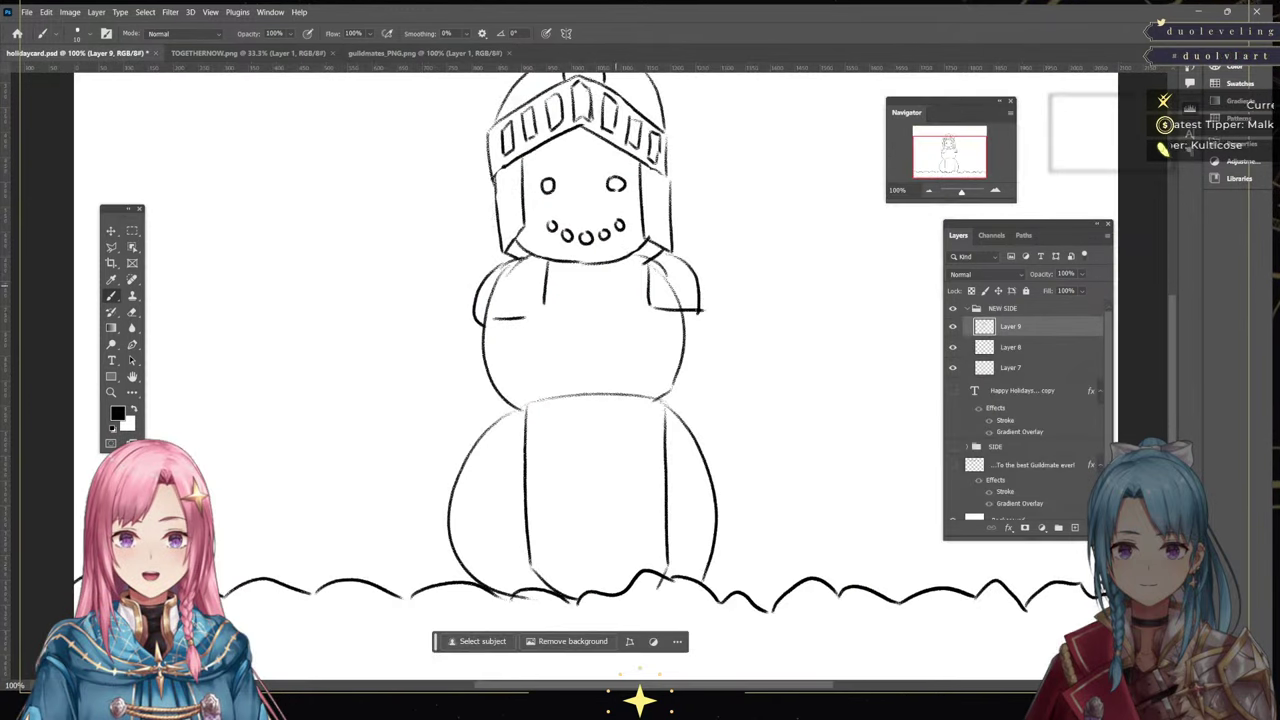
{"action": "key", "text": "e"}
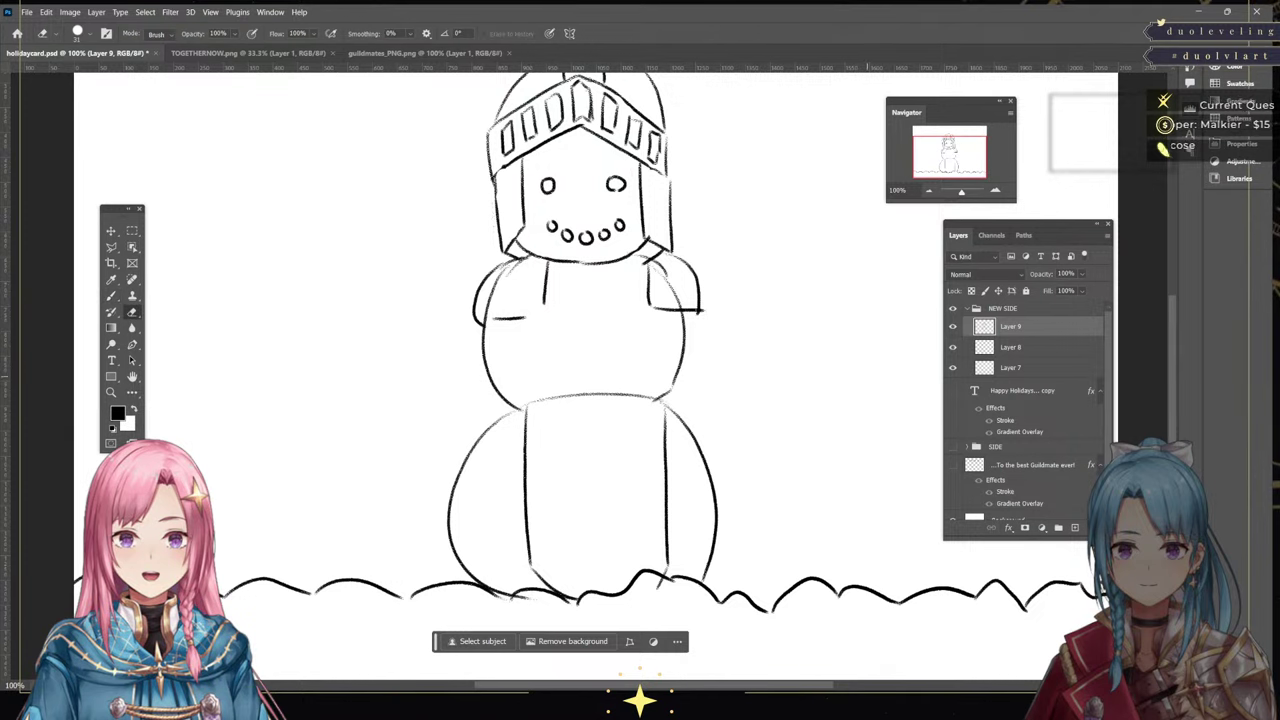
{"action": "mouse_move", "coordinate": [659, 295]}
{"action": "left_mouse_down"}
{"action": "mouse_move", "coordinate": [664, 270]}
{"action": "mouse_move", "coordinate": [680, 300]}
{"action": "mouse_move", "coordinate": [695, 295]}
{"action": "mouse_move", "coordinate": [670, 254]}
{"action": "left_mouse_up"}
{"action": "mouse_move", "coordinate": [470, 305]}
{"action": "left_mouse_down"}
{"action": "mouse_move", "coordinate": [506, 266]}
{"action": "mouse_move", "coordinate": [544, 276]}
{"action": "mouse_move", "coordinate": [543, 304]}
{"action": "mouse_move", "coordinate": [498, 321]}
{"action": "left_mouse_up"}
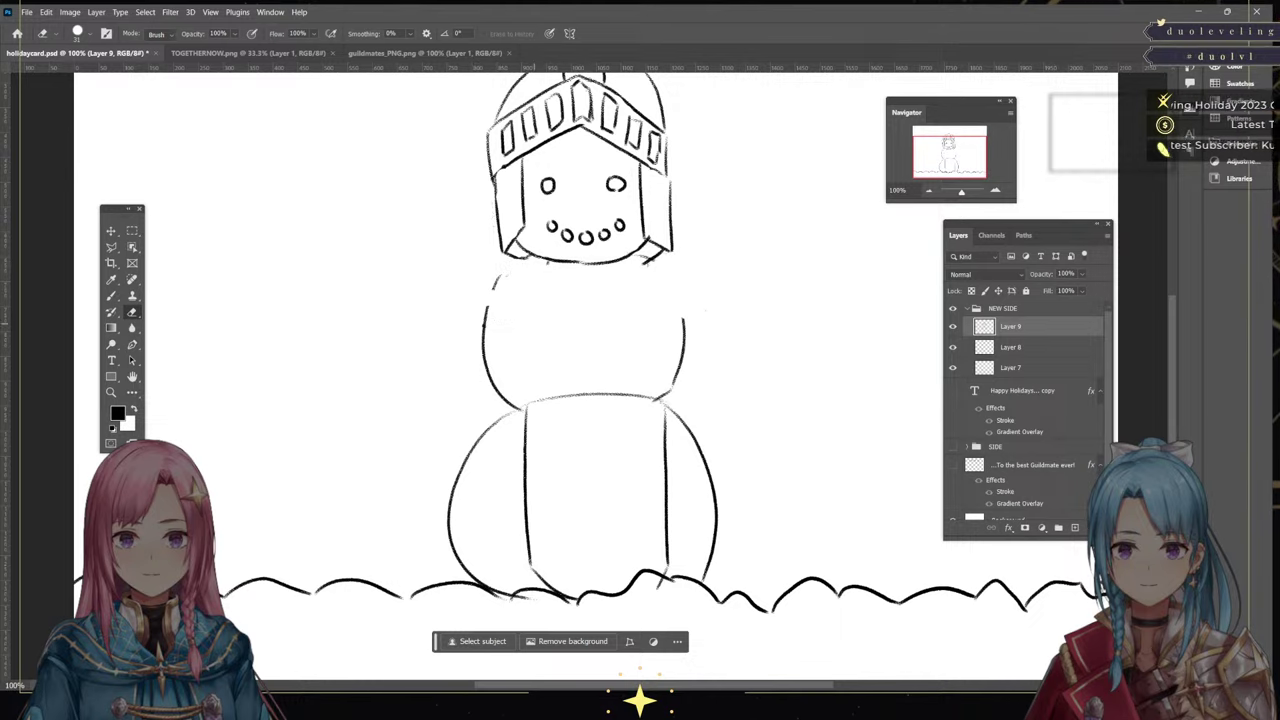
Brush parallel trim lines along the upper and lower edges of the helmet's visor band
{"action": "left_click", "coordinate": [111, 295]}
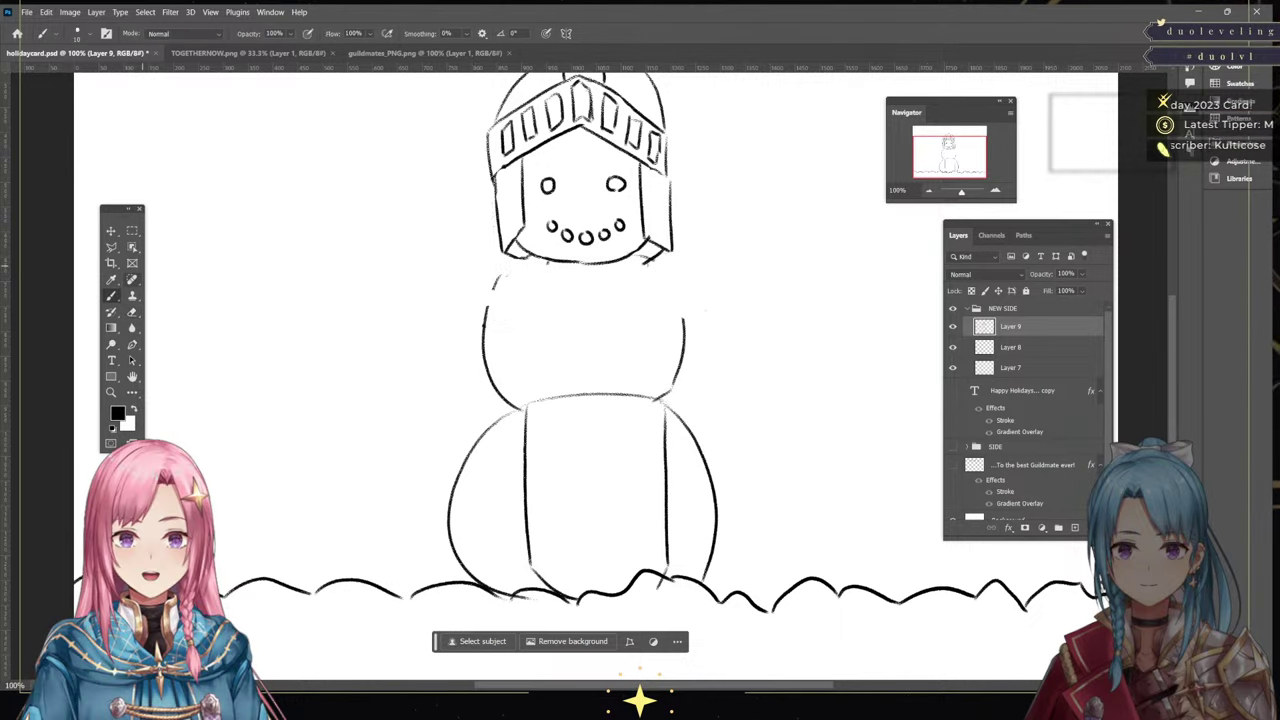
{"action": "left_click_drag", "start_coordinate": [941, 154], "coordinate": [943, 146]}
{"action": "mouse_move", "coordinate": [453, 240]}
{"action": "left_mouse_down"}
{"action": "mouse_move", "coordinate": [455, 221]}
{"action": "mouse_move", "coordinate": [510, 187]}
{"action": "left_mouse_up"}
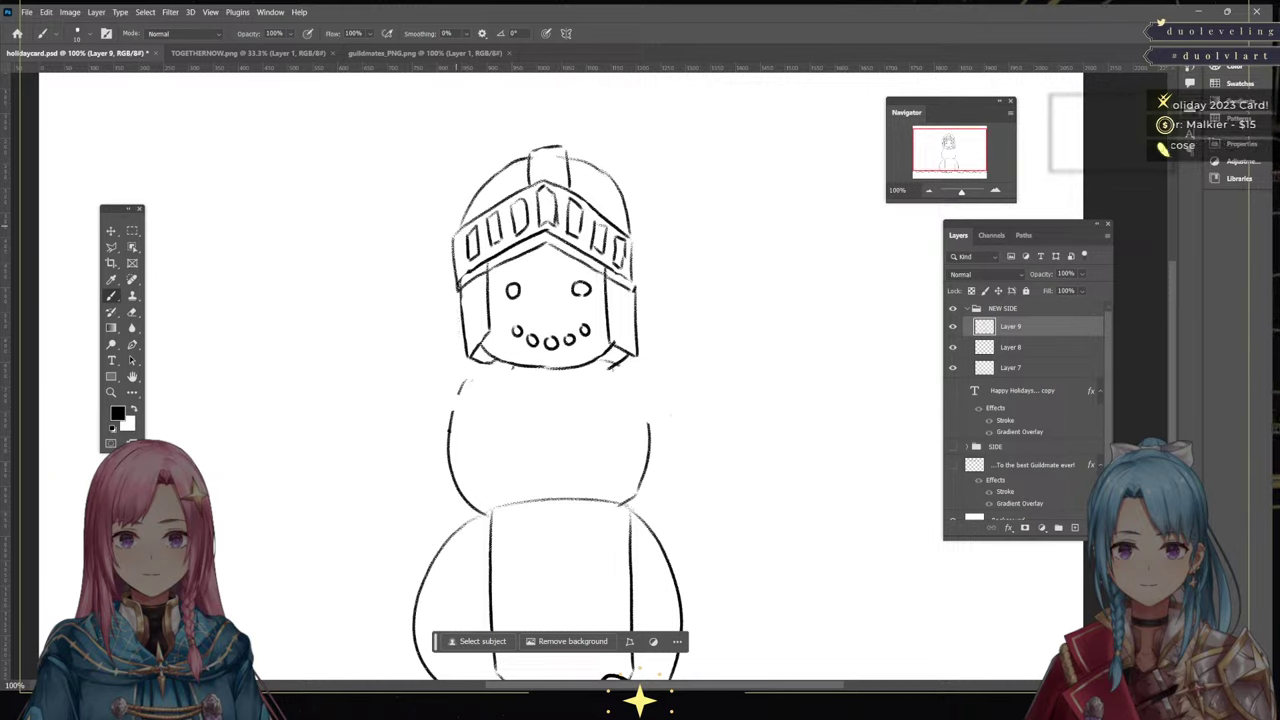
{"action": "left_click_drag", "start_coordinate": [449, 227], "coordinate": [542, 172]}
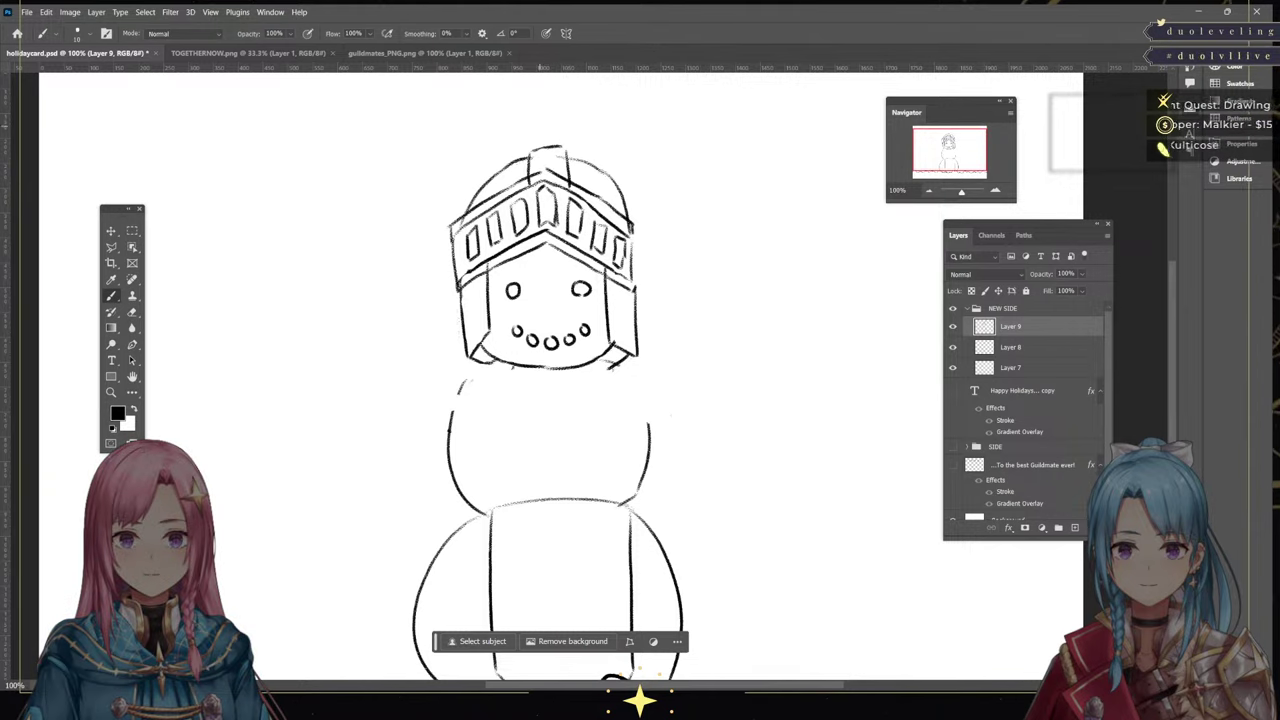
Check the armor type in guildmates_PNG.png and erase the slanted inner corner lines of the helmet's cheek guards in holidaycard.psd
{"action": "left_click", "coordinate": [424, 53]}
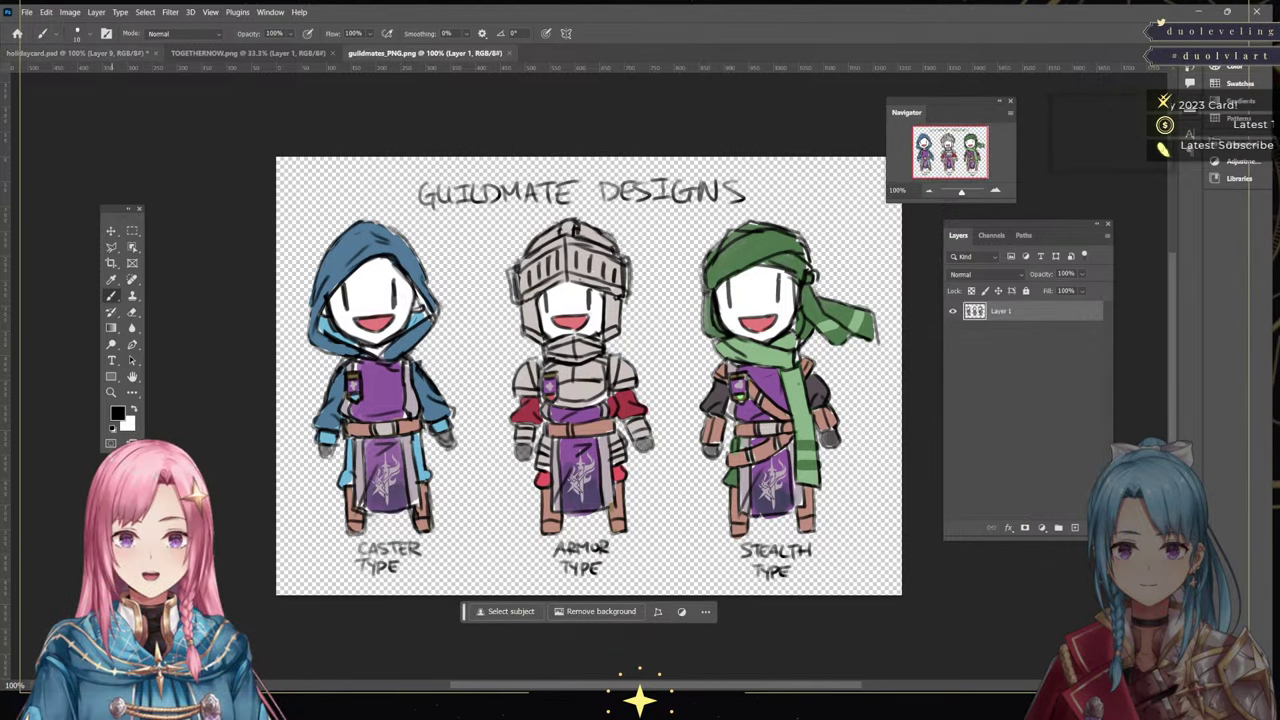
{"action": "left_click", "coordinate": [78, 53]}
{"action": "key", "text": "e"}
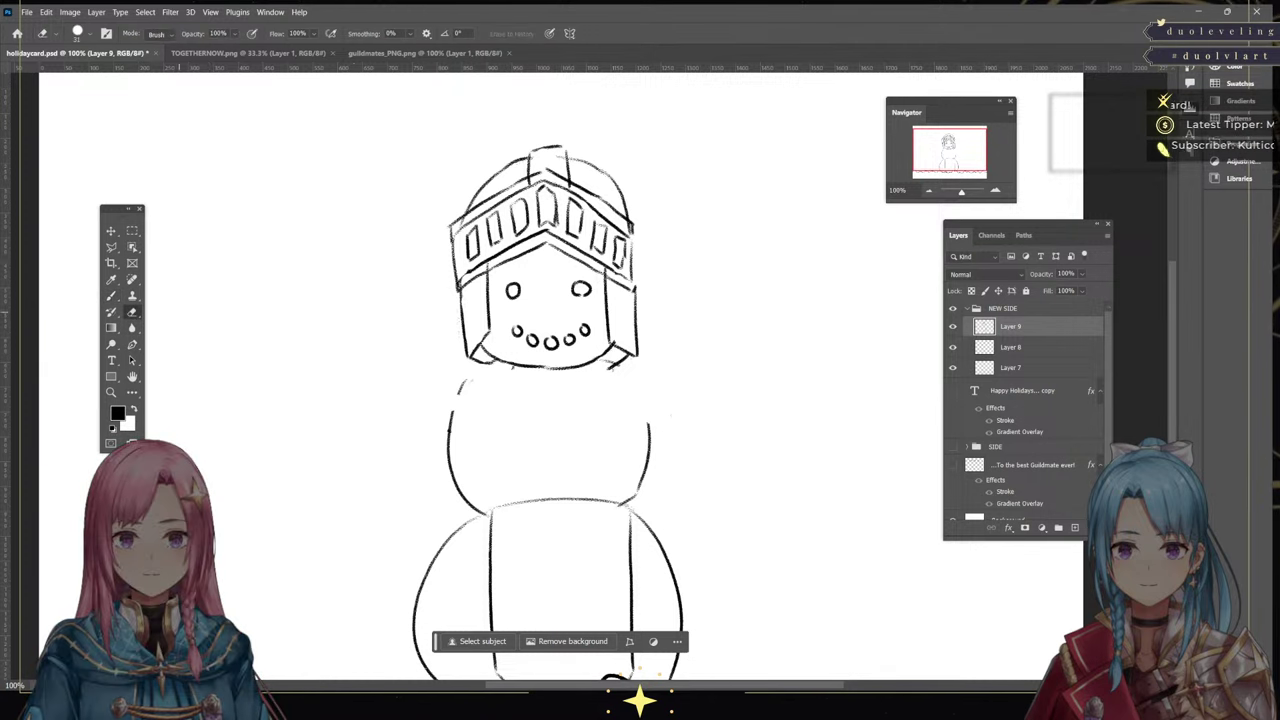
{"action": "left_click_drag", "start_coordinate": [483, 334], "coordinate": [473, 352]}
{"action": "left_click_drag", "start_coordinate": [613, 343], "coordinate": [627, 352]}
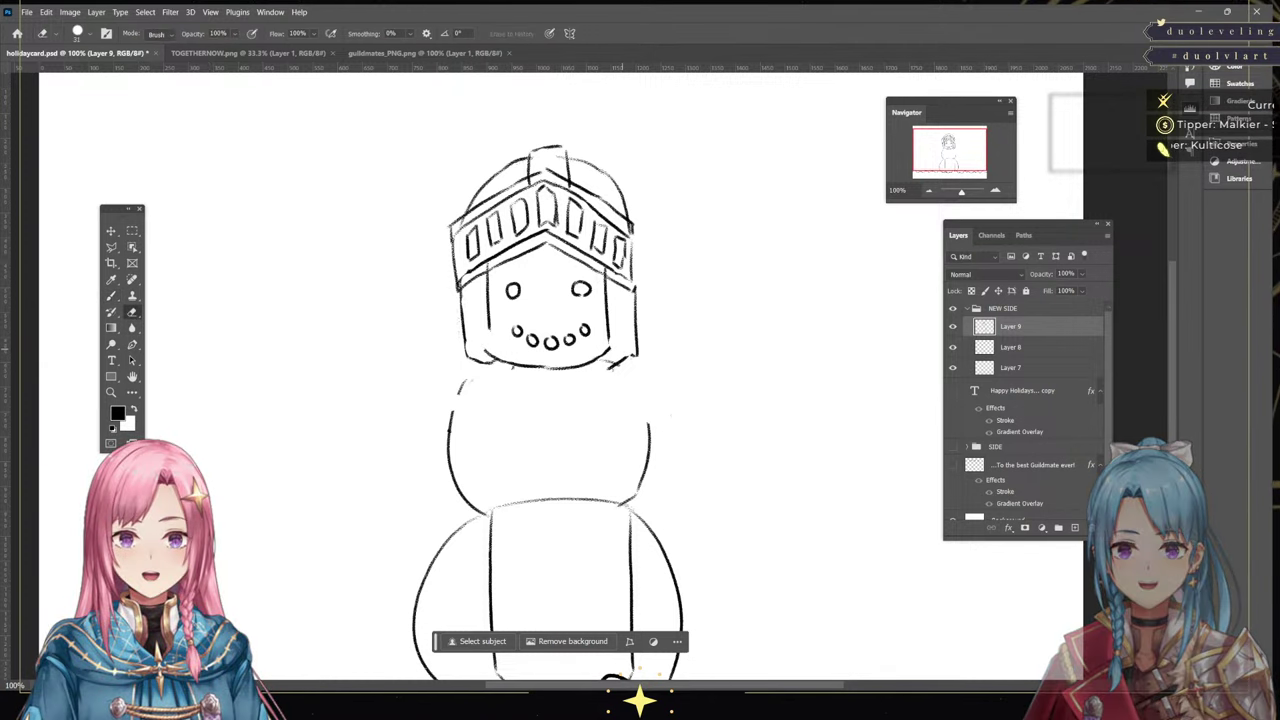
Redraw the lower ends of both cheek guards with straight inner edges and slanted trim lines
{"action": "key", "text": "b"}
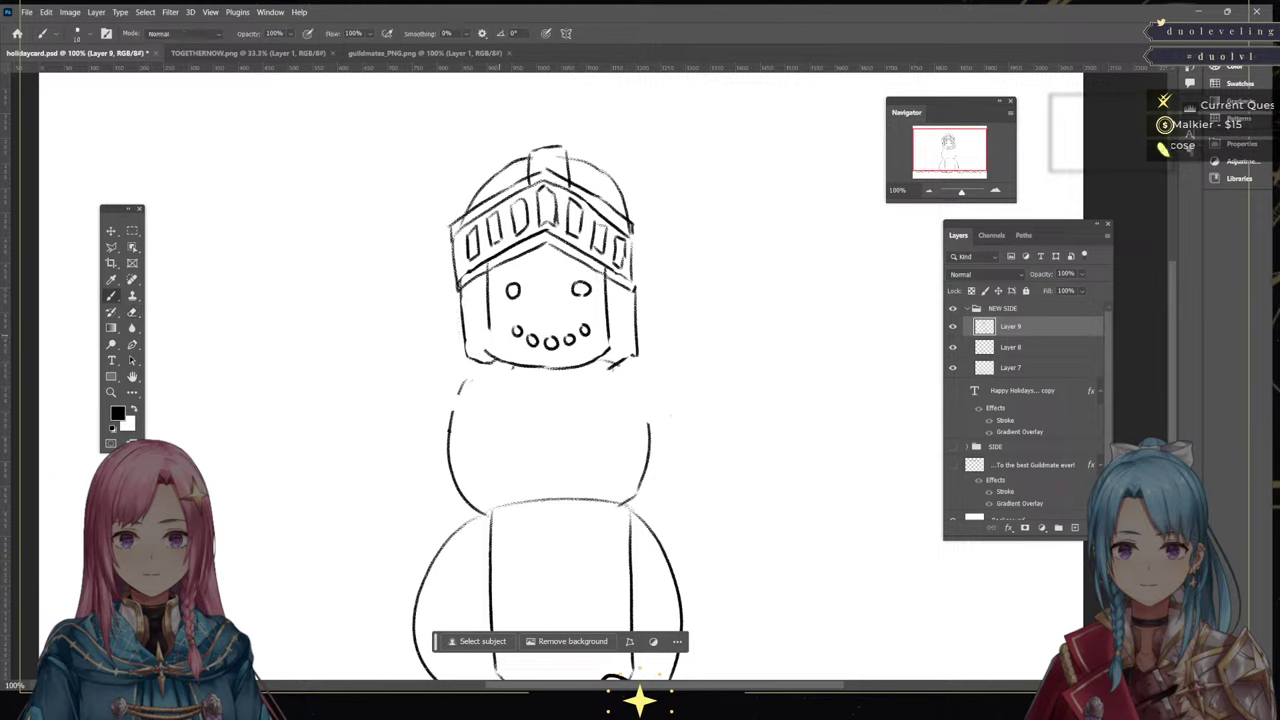
{"action": "left_click_drag", "start_coordinate": [489, 327], "coordinate": [490, 355]}
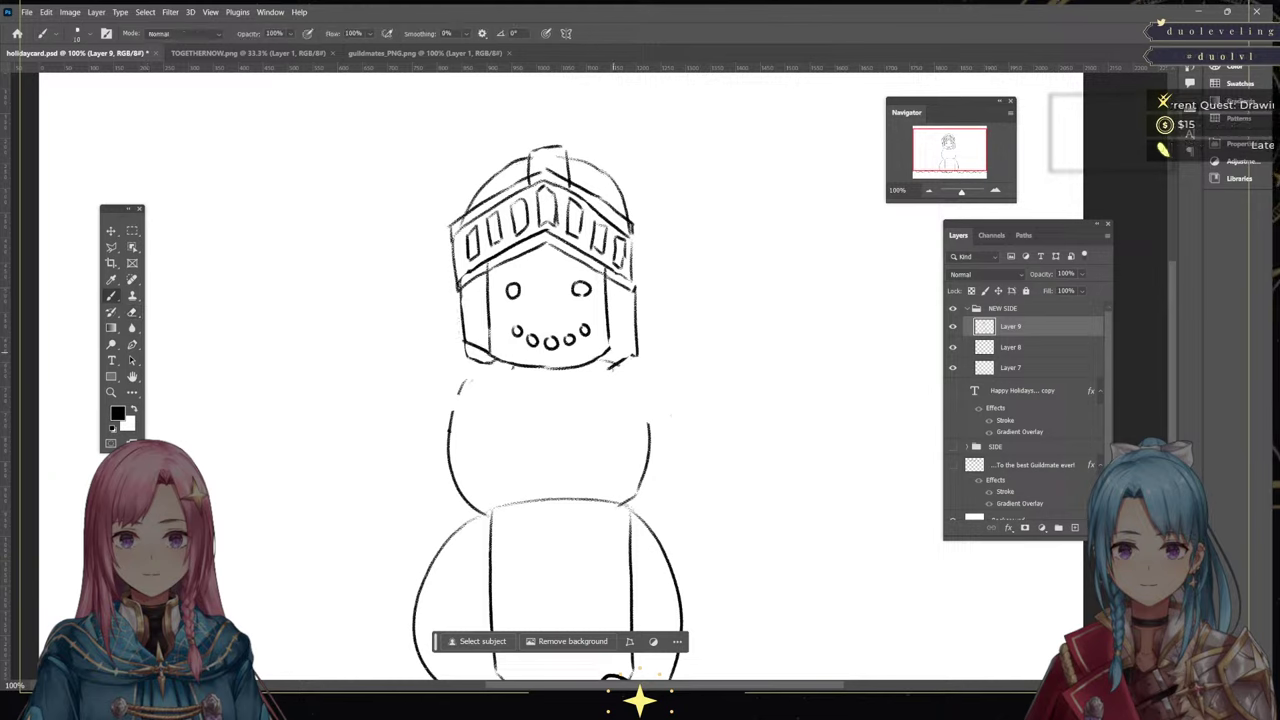
{"action": "left_click_drag", "start_coordinate": [609, 354], "coordinate": [634, 341]}
{"action": "left_click_drag", "start_coordinate": [464, 342], "coordinate": [495, 368]}
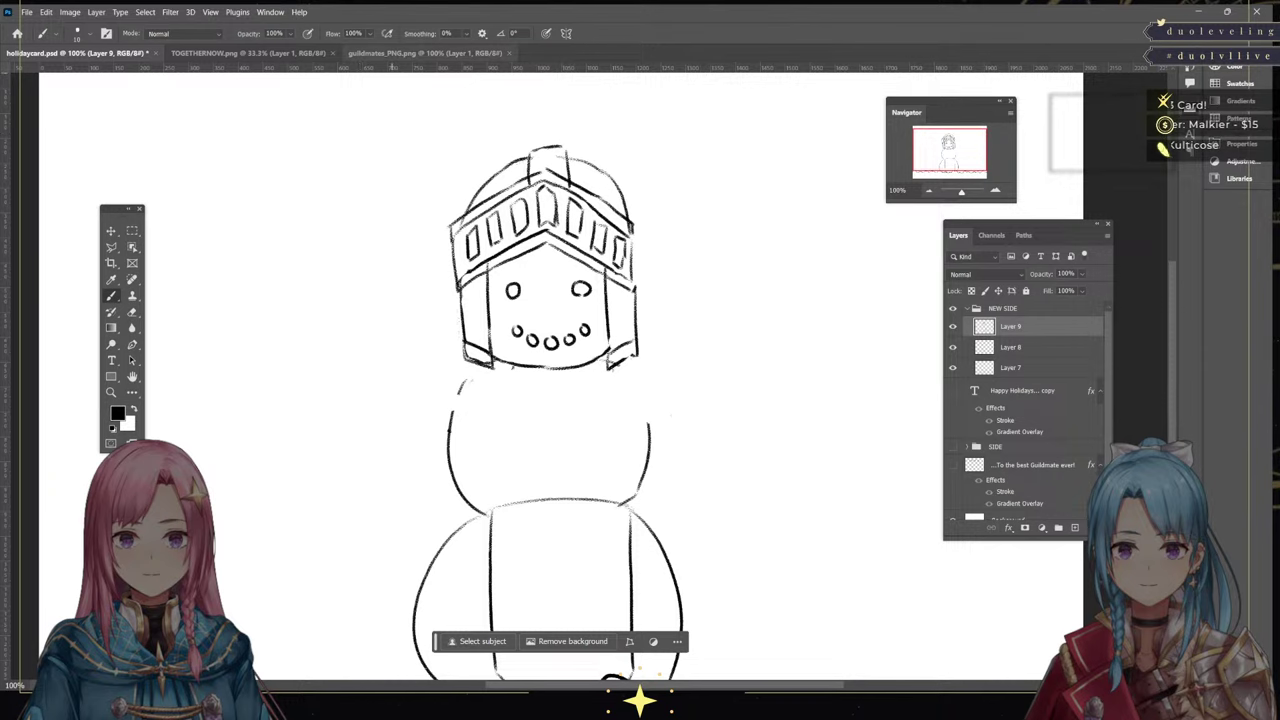
Check the armor type in guildmates_PNG.png again, try a pointed neck guard below the snowman's face, and undo it
{"action": "left_click", "coordinate": [425, 52]}
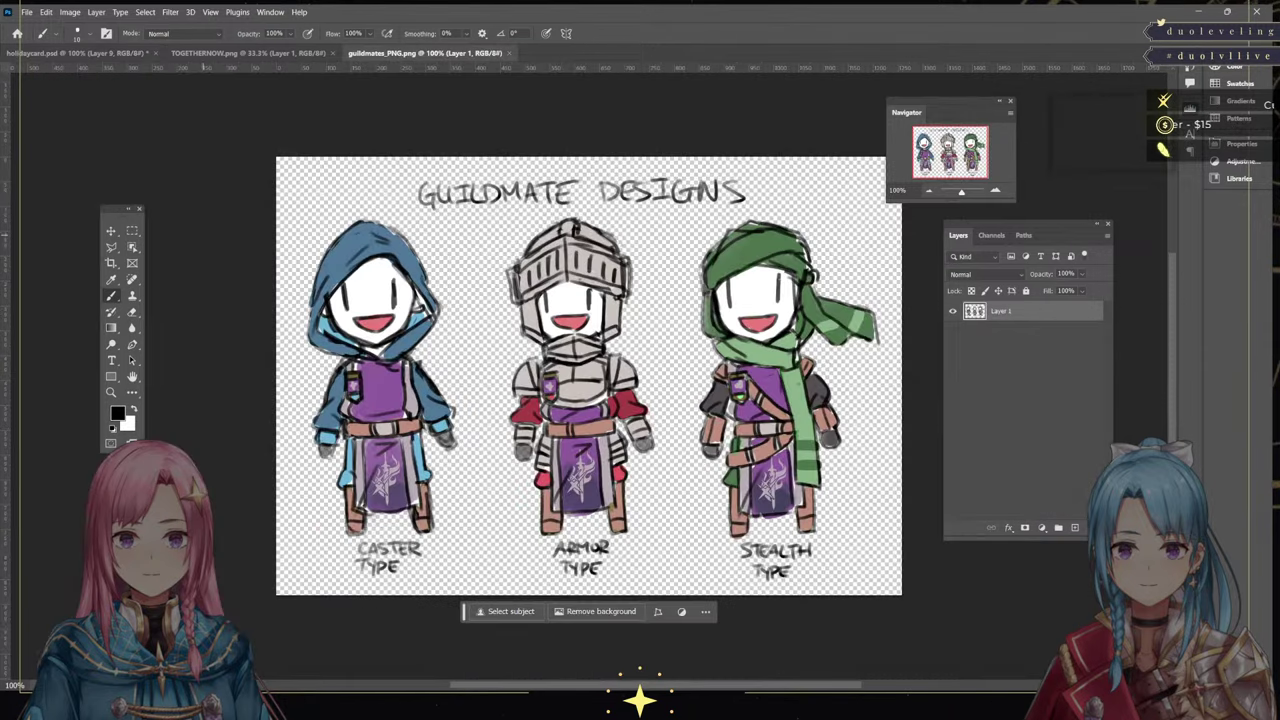
{"action": "left_click", "coordinate": [75, 52]}
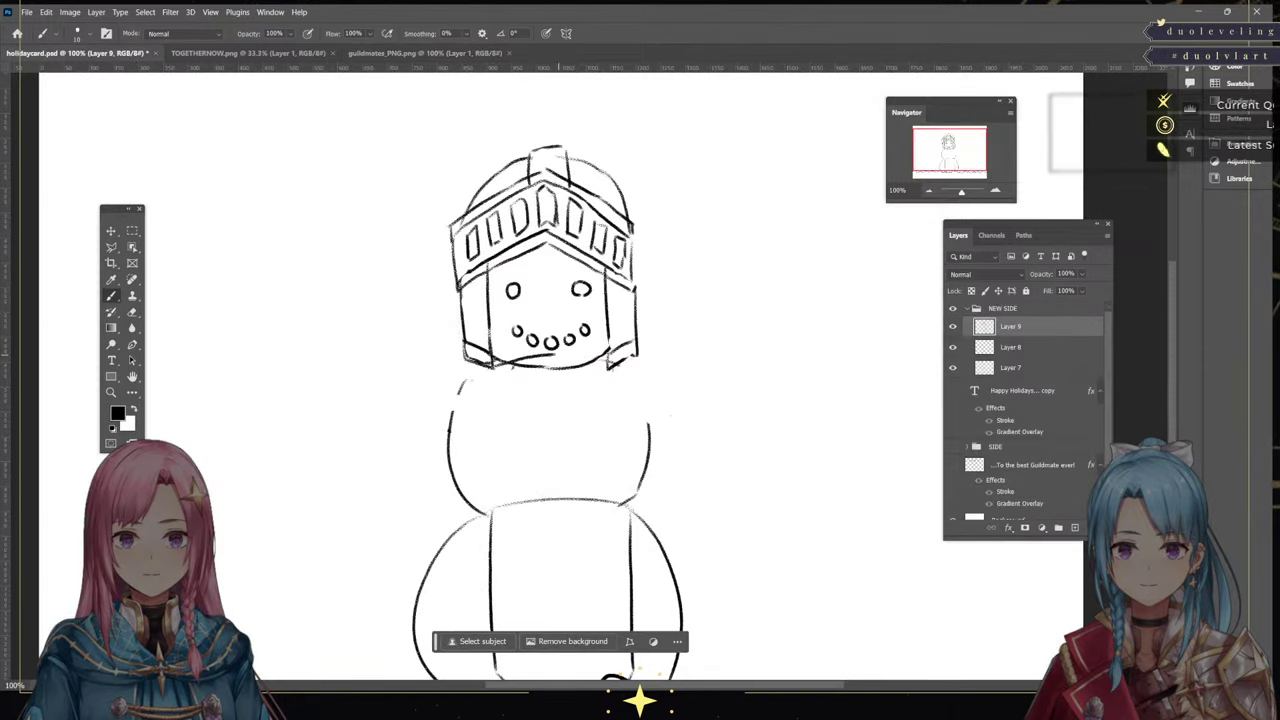
{"action": "left_click_drag", "start_coordinate": [586, 362], "coordinate": [607, 374]}
{"action": "mouse_move", "coordinate": [481, 369]}
{"action": "left_mouse_down"}
{"action": "mouse_move", "coordinate": [494, 402]}
{"action": "mouse_move", "coordinate": [556, 412]}
{"action": "mouse_move", "coordinate": [632, 378]}
{"action": "left_mouse_up"}
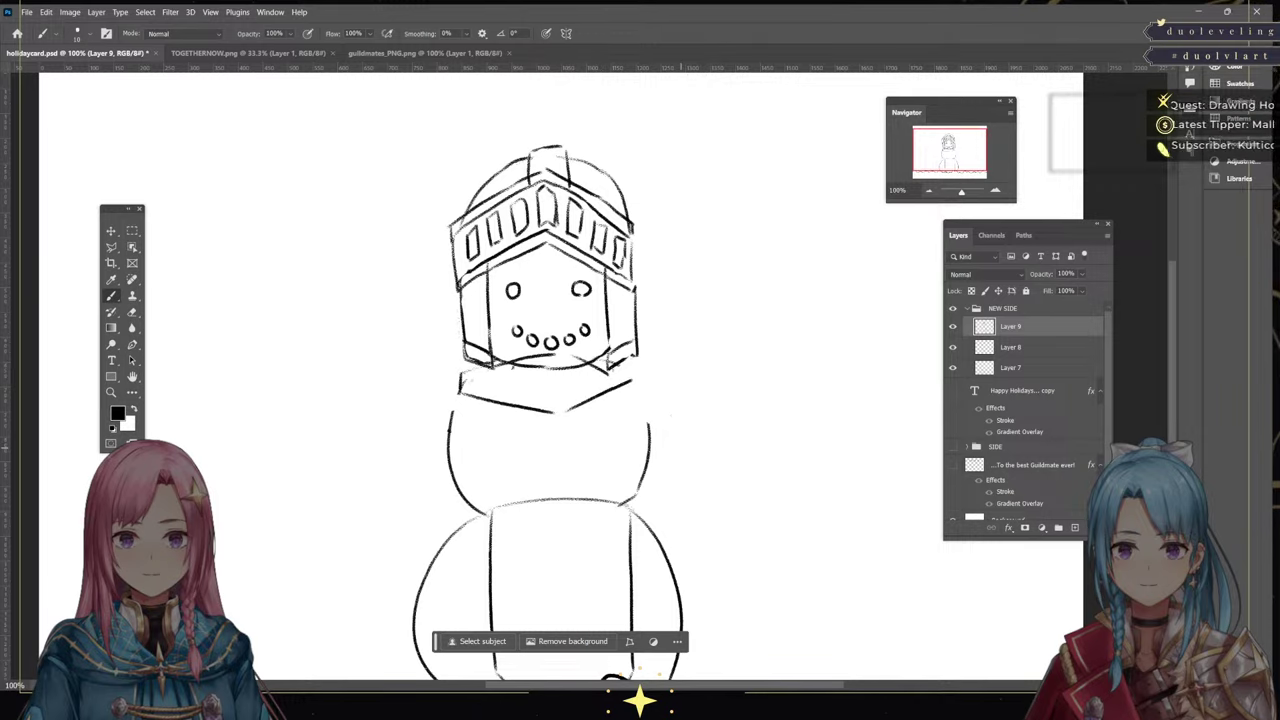
{"action": "key", "text": "ctrl+z"}
{"action": "key", "text": "ctrl+z"}
{"action": "key", "text": "ctrl+z"}
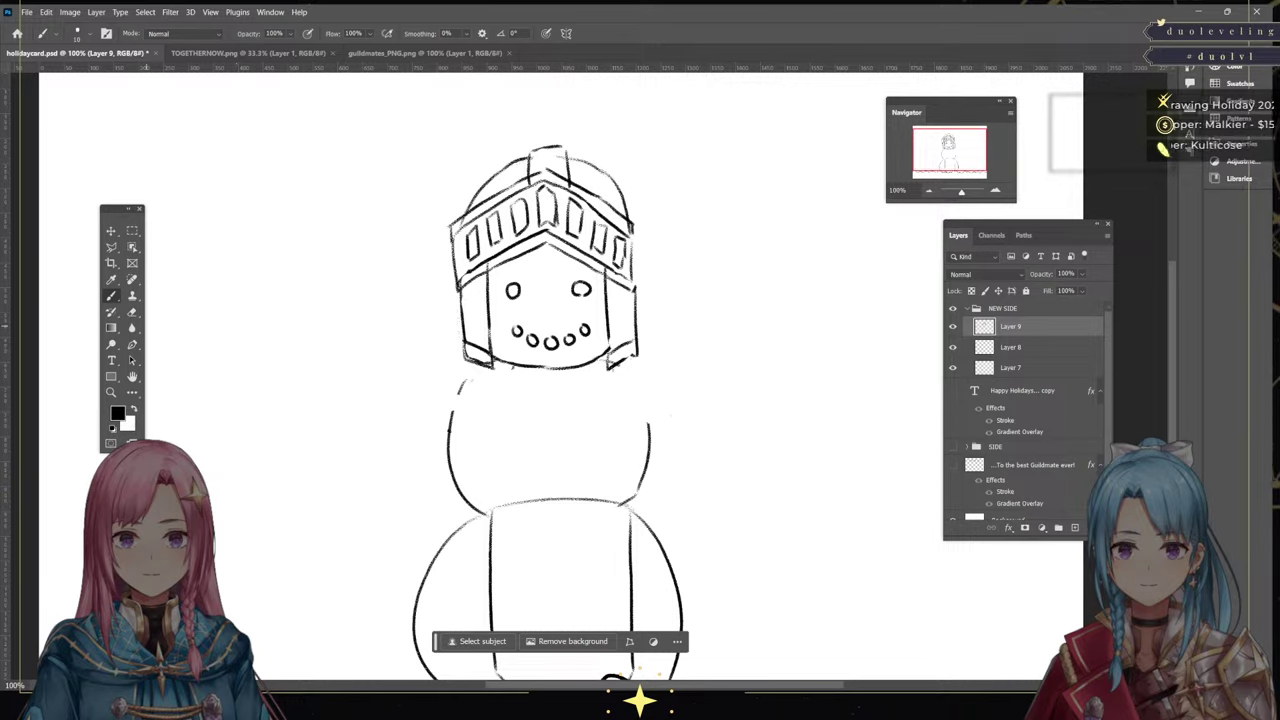
Erase the row of small mouth circles from the snowman's face
{"action": "key", "text": "e"}
{"action": "left_click_drag", "start_coordinate": [515, 331], "coordinate": [585, 330]}
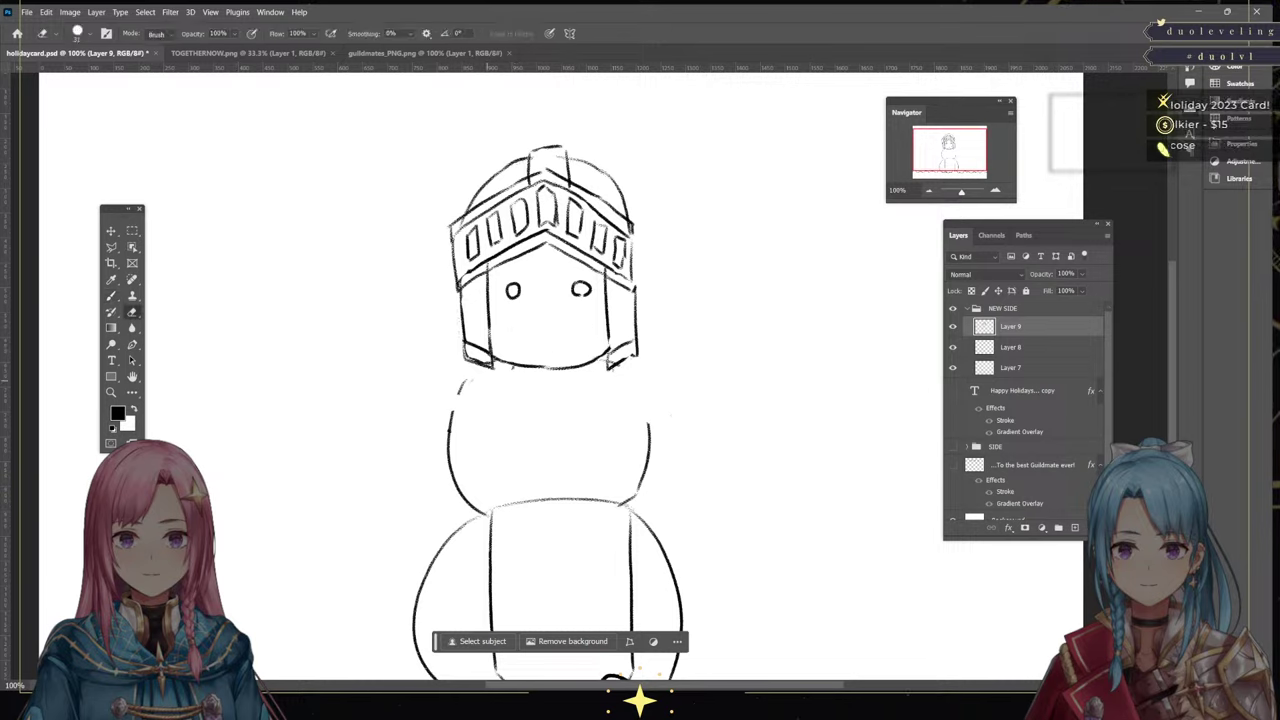
Draw a pointed neck guard with a peaked upper edge and V-shaped lower edge below the face, and erase the chin curve crossing it
{"action": "key", "text": "b"}
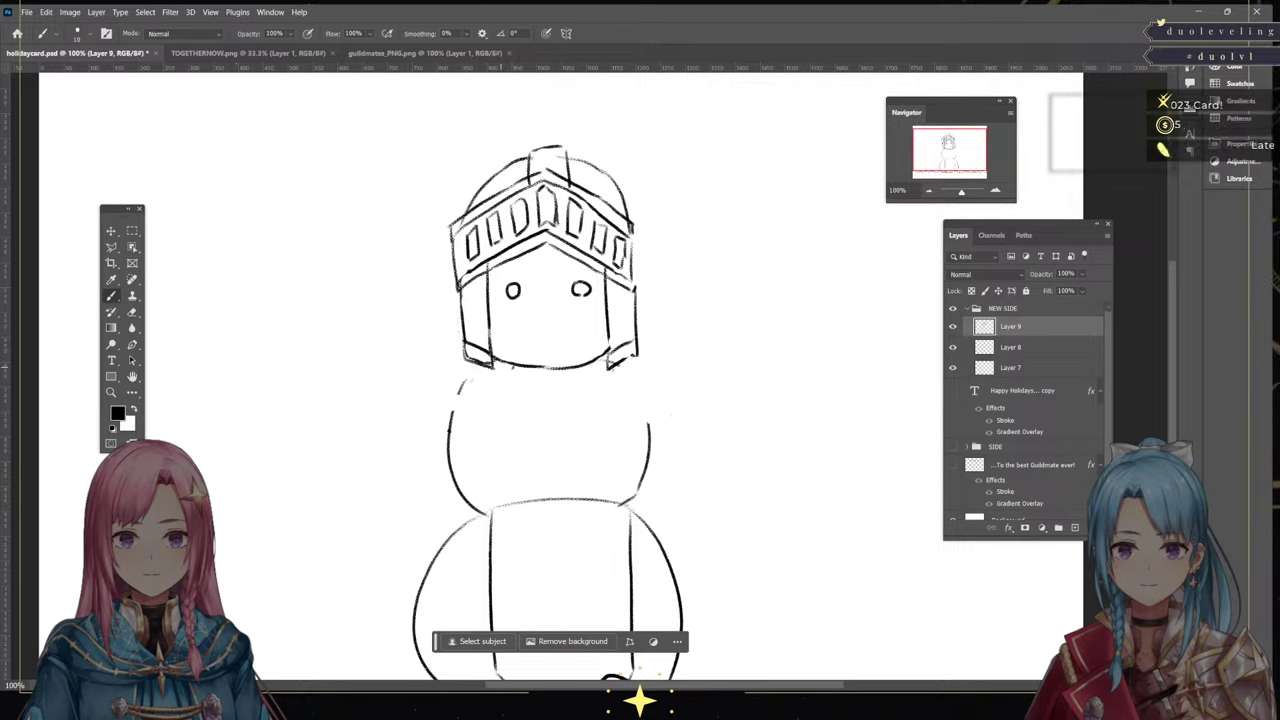
{"action": "mouse_move", "coordinate": [492, 366]}
{"action": "left_mouse_down"}
{"action": "mouse_move", "coordinate": [545, 351]}
{"action": "mouse_move", "coordinate": [608, 366]}
{"action": "left_mouse_up"}
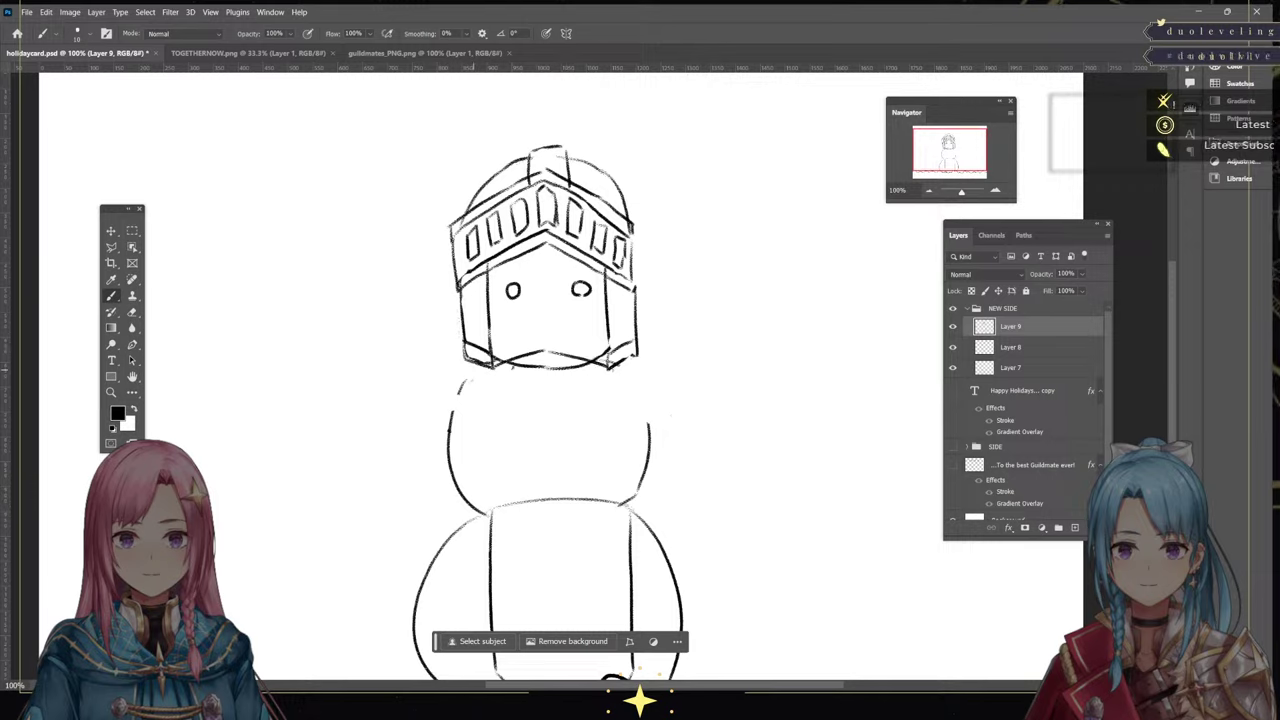
{"action": "mouse_move", "coordinate": [470, 372]}
{"action": "left_mouse_down"}
{"action": "mouse_move", "coordinate": [542, 405]}
{"action": "mouse_move", "coordinate": [630, 382]}
{"action": "left_mouse_up"}
{"action": "key", "text": "e"}
{"action": "left_click_drag", "start_coordinate": [533, 366], "coordinate": [589, 365]}
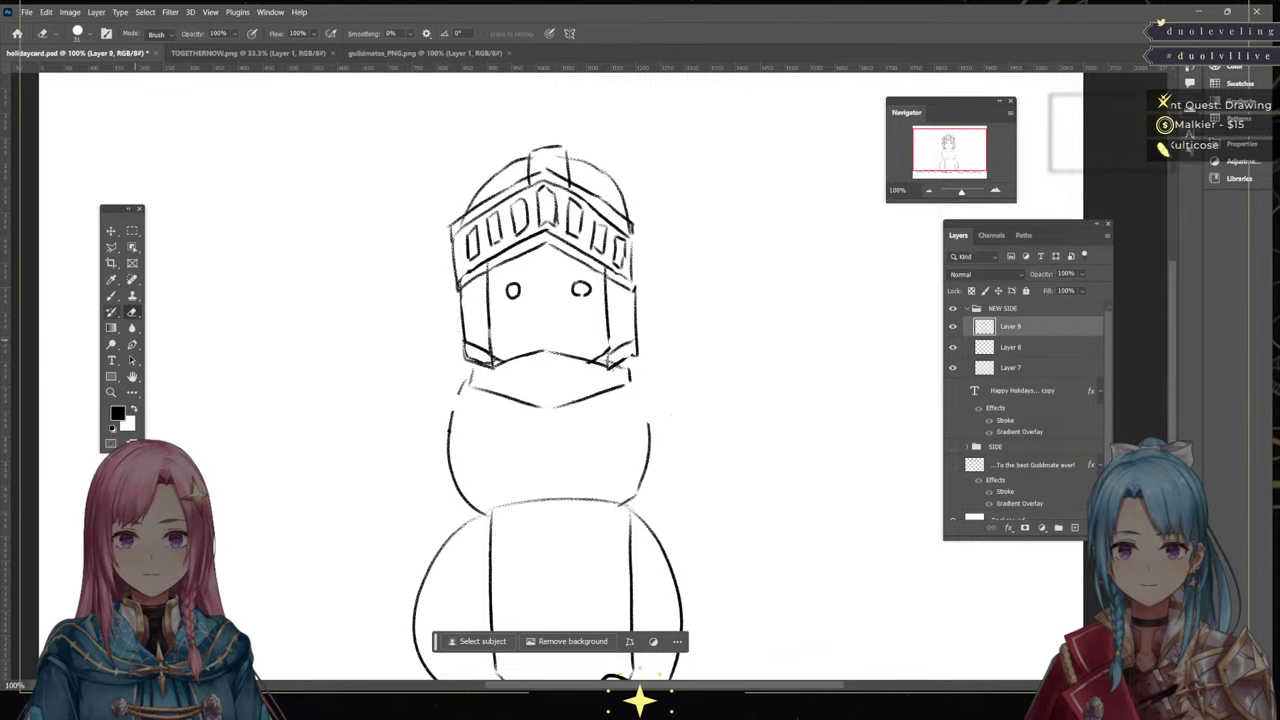
Check the armor type in guildmates_PNG.png, and draw rounded shoulder plates with slanted chest edges on both sides of the snowman's middle ball
{"action": "key", "text": "b"}
{"action": "left_click", "coordinate": [248, 53]}
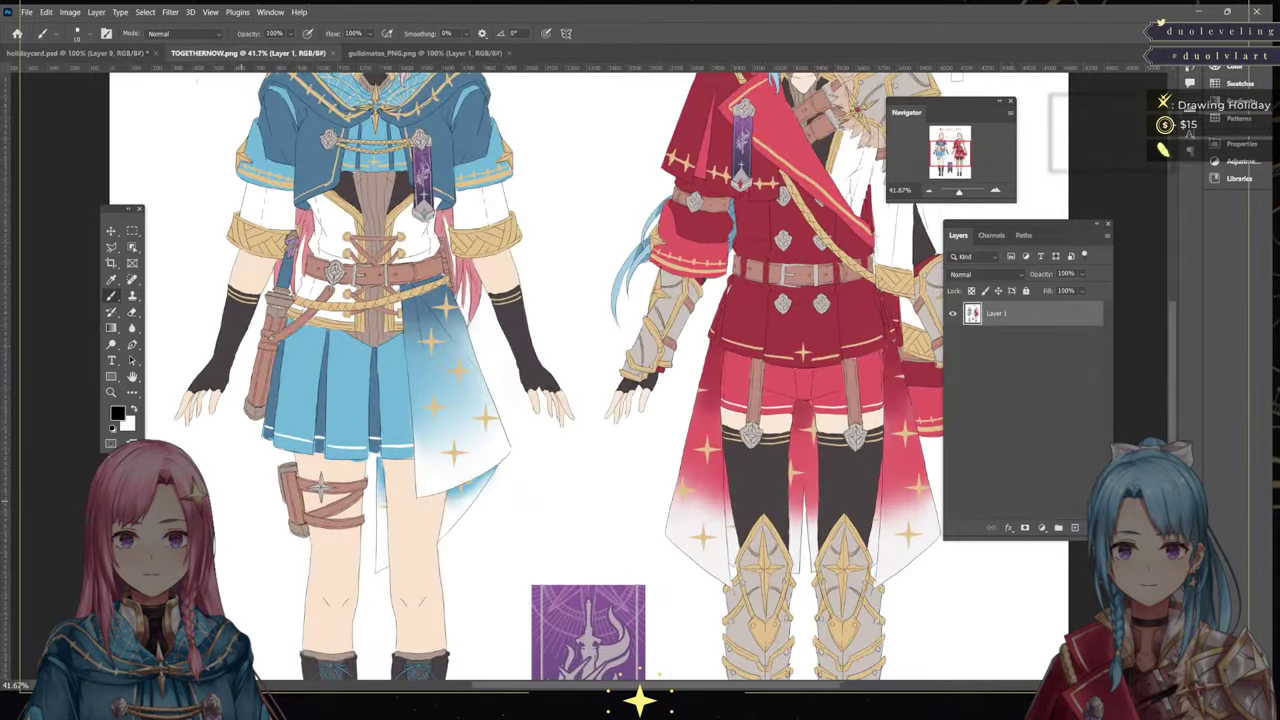
{"action": "left_click", "coordinate": [418, 53]}
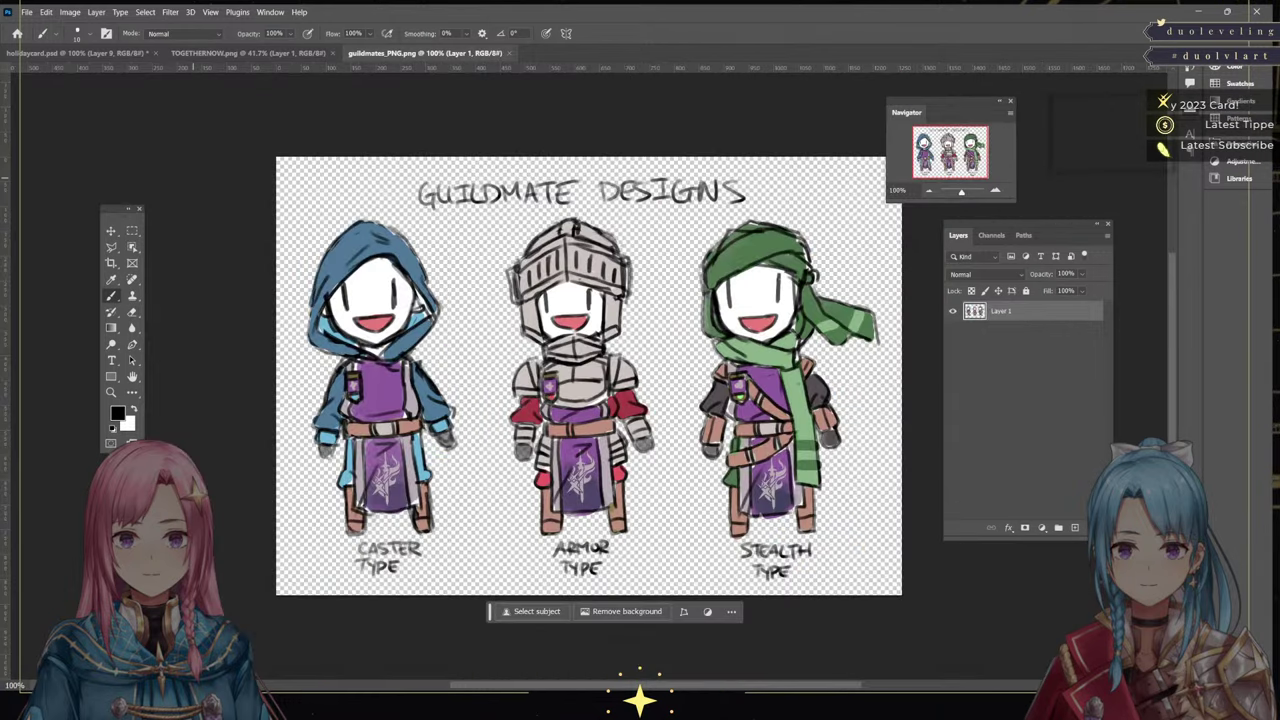
{"action": "left_click", "coordinate": [78, 53]}
{"action": "left_click_drag", "start_coordinate": [462, 376], "coordinate": [415, 446]}
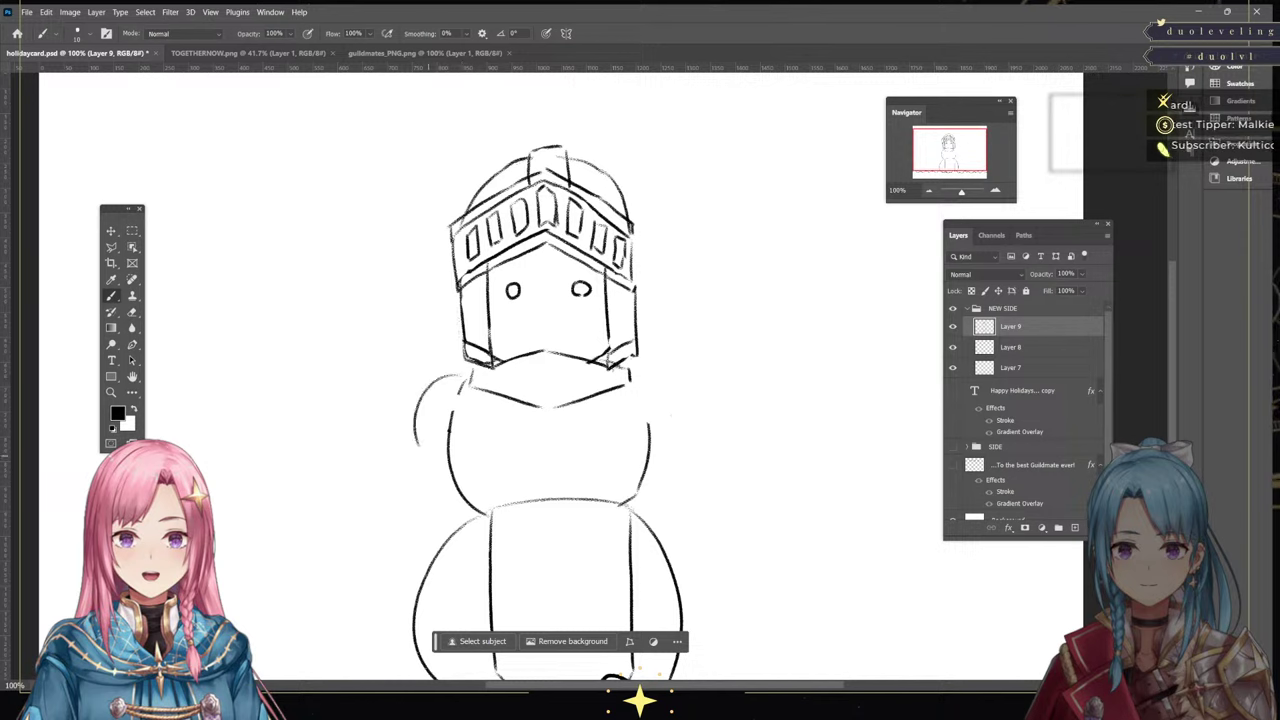
{"action": "key", "text": "ctrl+z"}
{"action": "left_click_drag", "start_coordinate": [462, 374], "coordinate": [409, 418]}
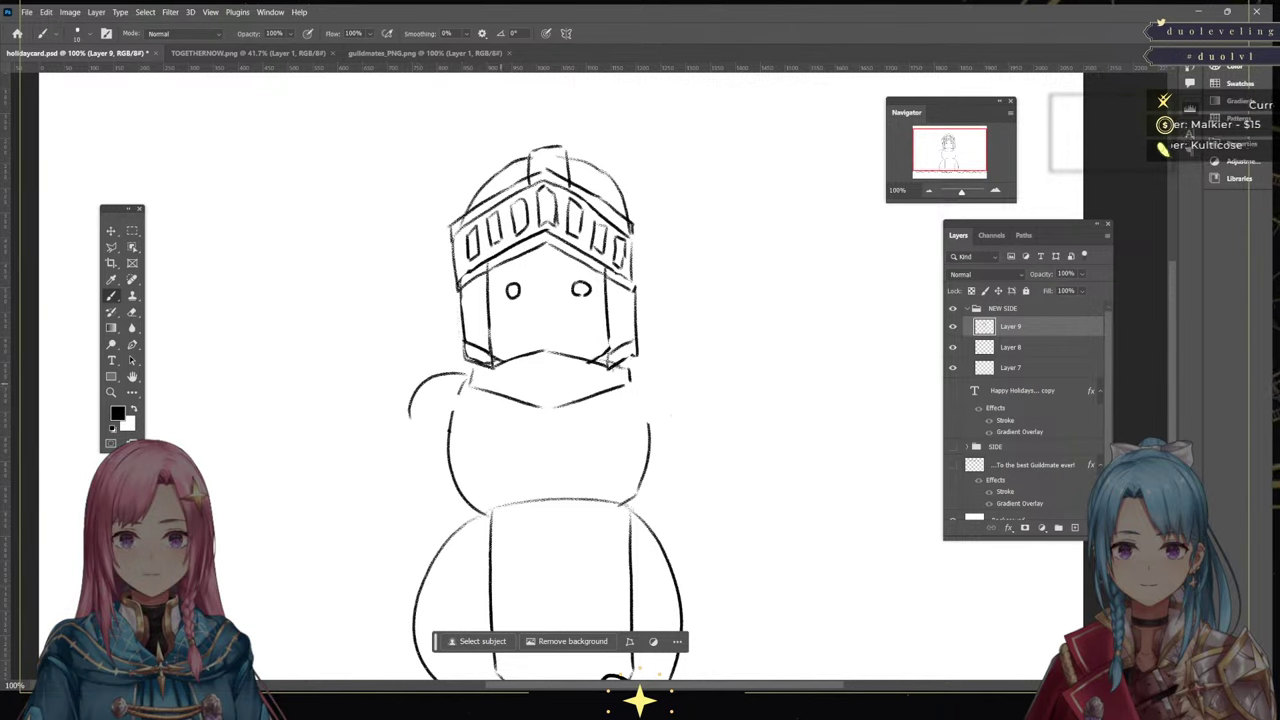
{"action": "left_click_drag", "start_coordinate": [630, 372], "coordinate": [689, 421]}
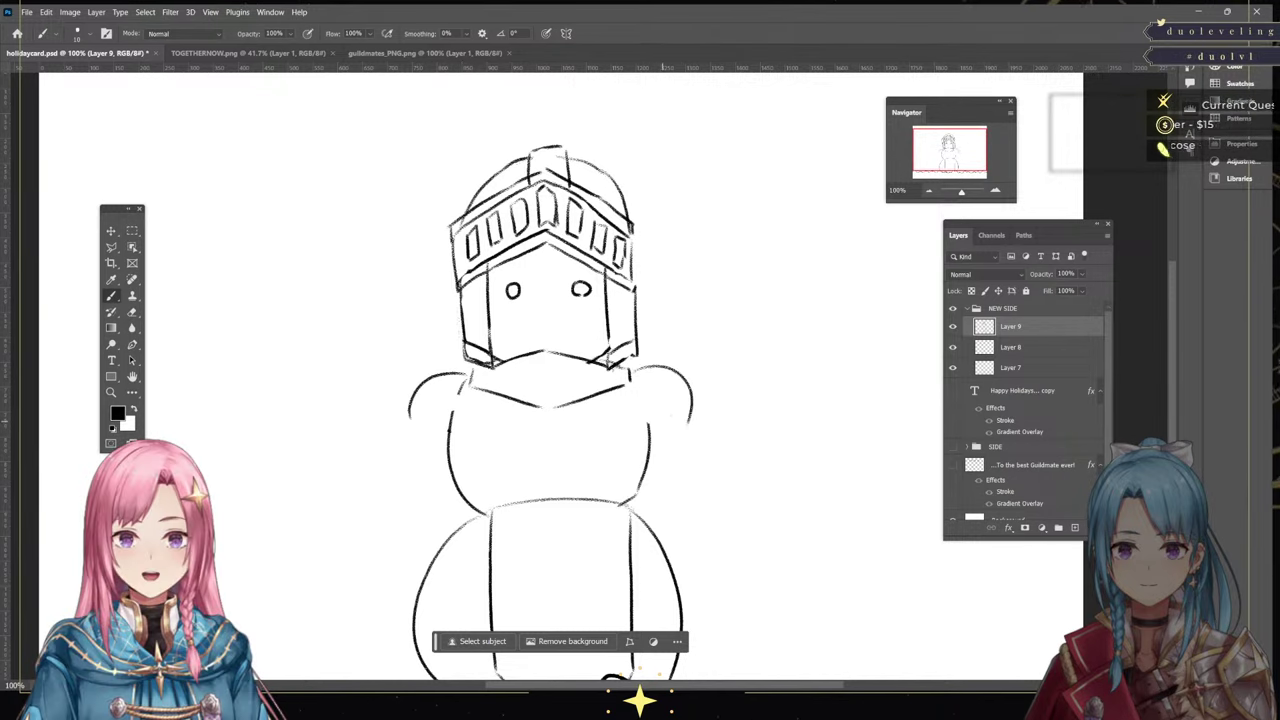
{"action": "mouse_move", "coordinate": [624, 389]}
{"action": "left_mouse_down"}
{"action": "mouse_move", "coordinate": [646, 430]}
{"action": "mouse_move", "coordinate": [688, 431]}
{"action": "left_mouse_up"}
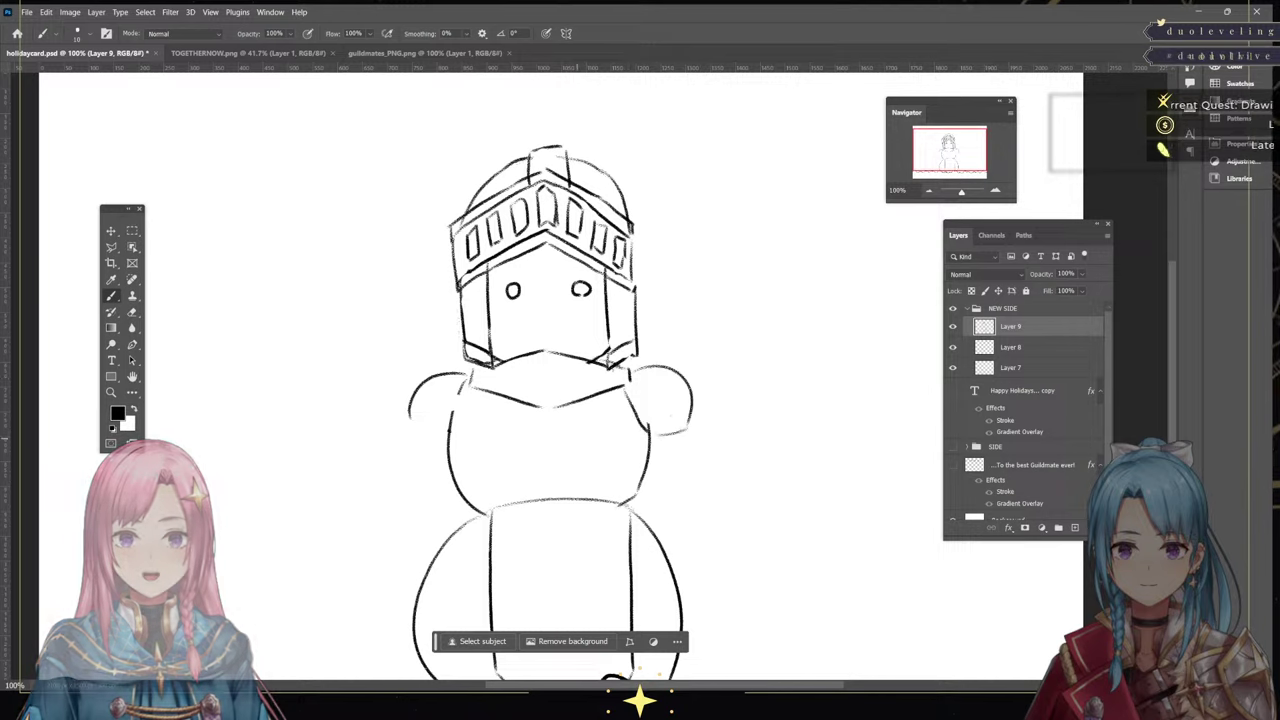
{"action": "left_click_drag", "start_coordinate": [410, 419], "coordinate": [440, 440]}
{"action": "left_click_drag", "start_coordinate": [466, 384], "coordinate": [455, 441]}
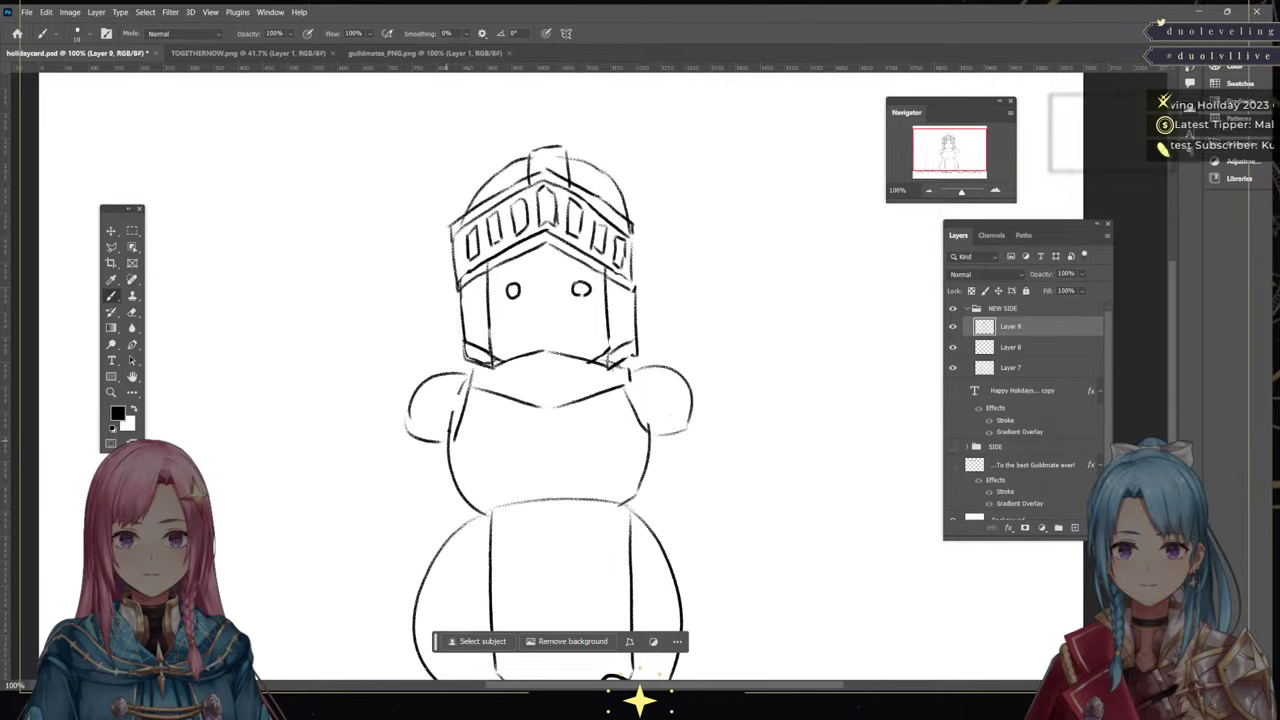
Draw the breastplate's curved lower edge across the middle ball, short side edges and a vertical center line below the neck guard
{"action": "left_click_drag", "start_coordinate": [451, 441], "coordinate": [544, 484]}
{"action": "key", "text": "ctrl+z"}
{"action": "mouse_move", "coordinate": [453, 465]}
{"action": "left_mouse_down"}
{"action": "mouse_move", "coordinate": [548, 488]}
{"action": "mouse_move", "coordinate": [650, 464]}
{"action": "left_mouse_up"}
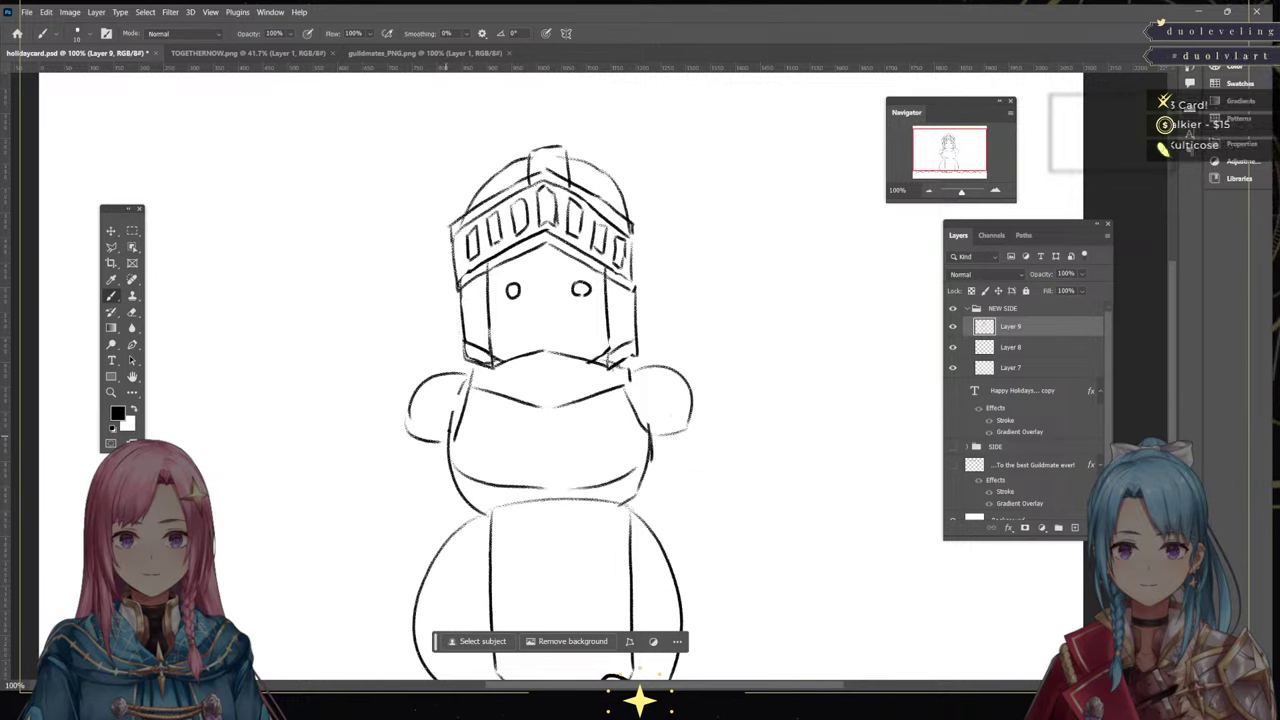
{"action": "left_click_drag", "start_coordinate": [446, 434], "coordinate": [447, 471]}
{"action": "left_click_drag", "start_coordinate": [546, 406], "coordinate": [547, 480]}
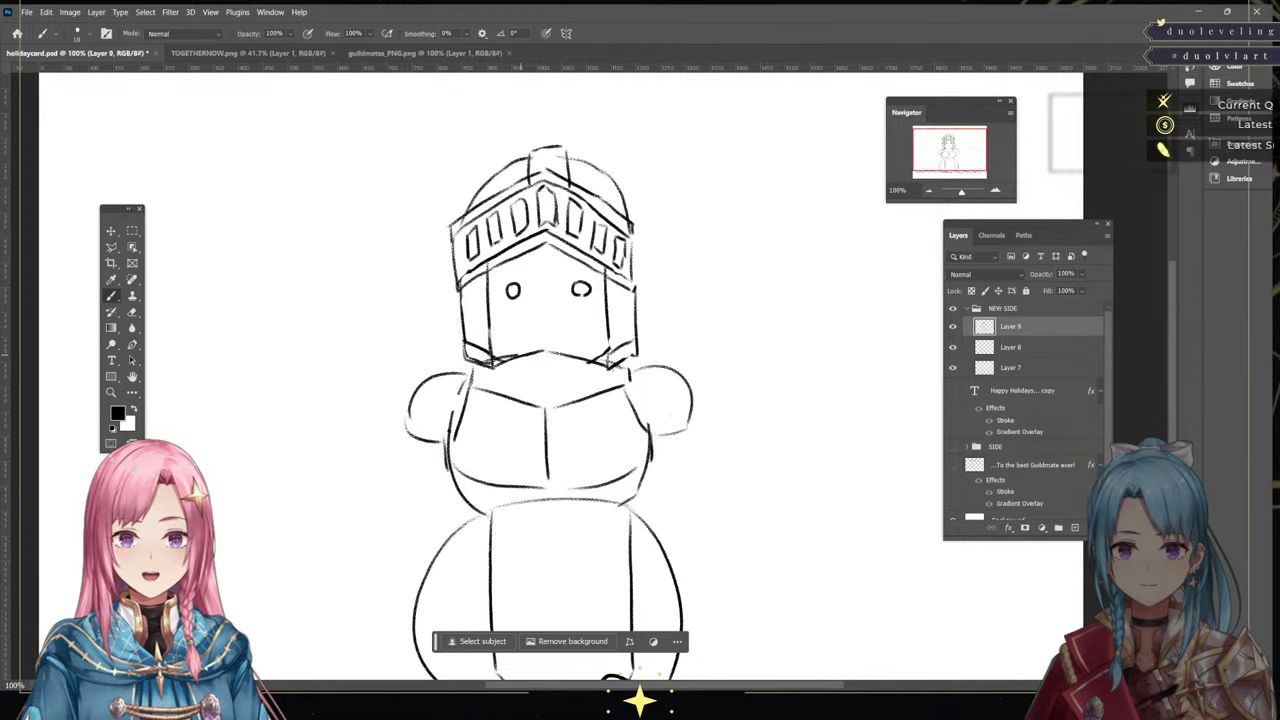
Erase the stray lines at the left cheek guard's lower end and add a center ridge and layered plate lines to the neck guard
{"action": "key", "text": "e"}
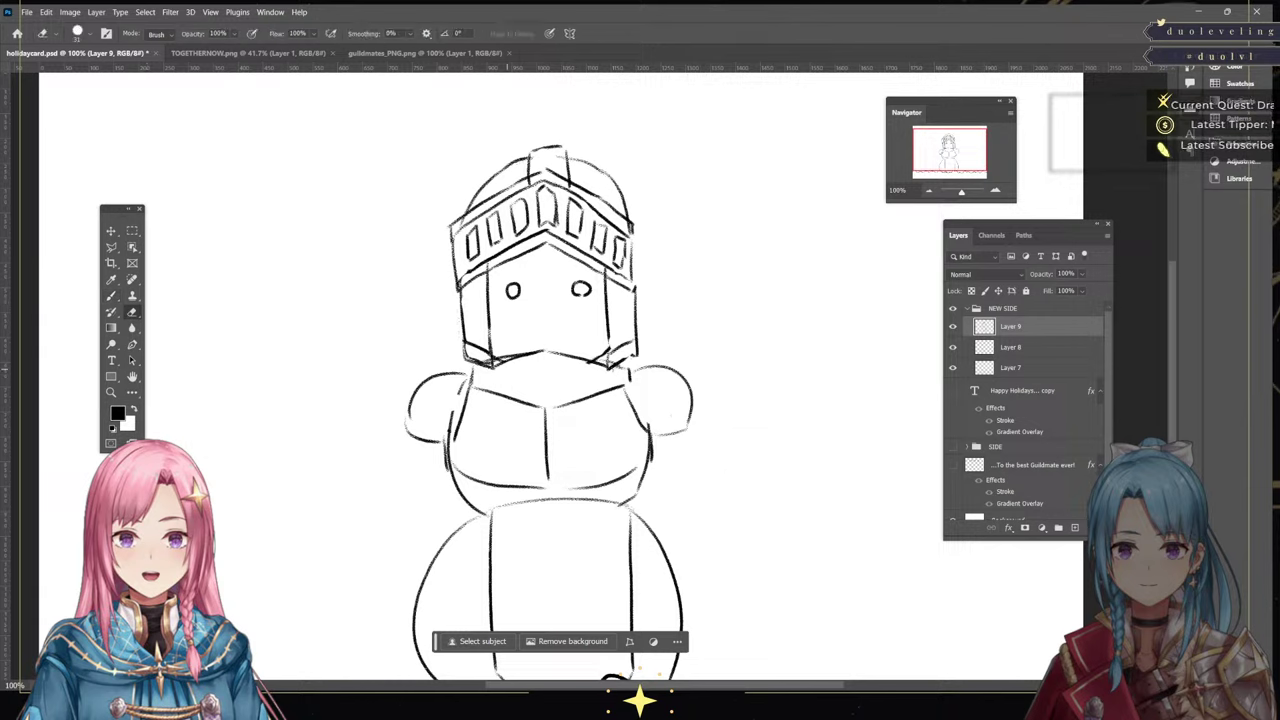
{"action": "left_click_drag", "start_coordinate": [492, 366], "coordinate": [534, 360]}
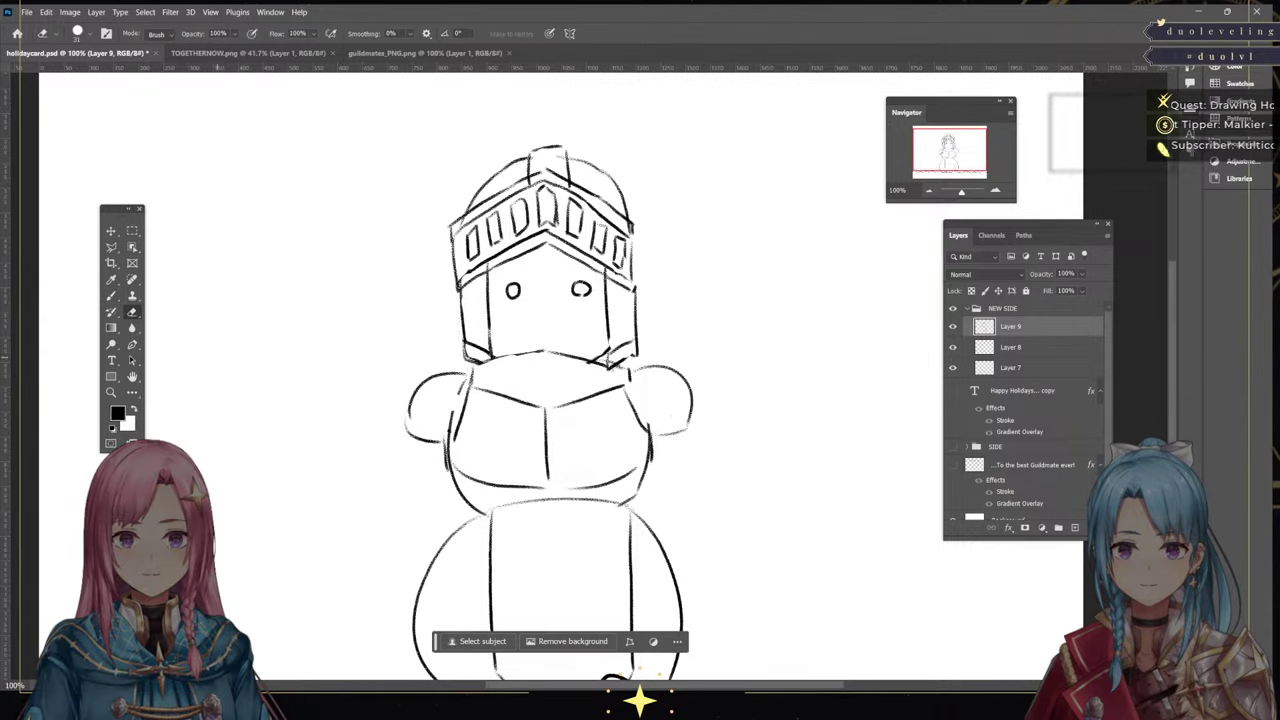
{"action": "key", "text": "b"}
{"action": "mouse_move", "coordinate": [473, 366]}
{"action": "left_mouse_down"}
{"action": "mouse_move", "coordinate": [532, 353]}
{"action": "mouse_move", "coordinate": [548, 404]}
{"action": "left_mouse_up"}
{"action": "left_click_drag", "start_coordinate": [473, 374], "coordinate": [620, 372]}
{"action": "mouse_move", "coordinate": [494, 383]}
{"action": "left_mouse_down"}
{"action": "mouse_move", "coordinate": [544, 395]}
{"action": "mouse_move", "coordinate": [618, 377]}
{"action": "left_mouse_up"}
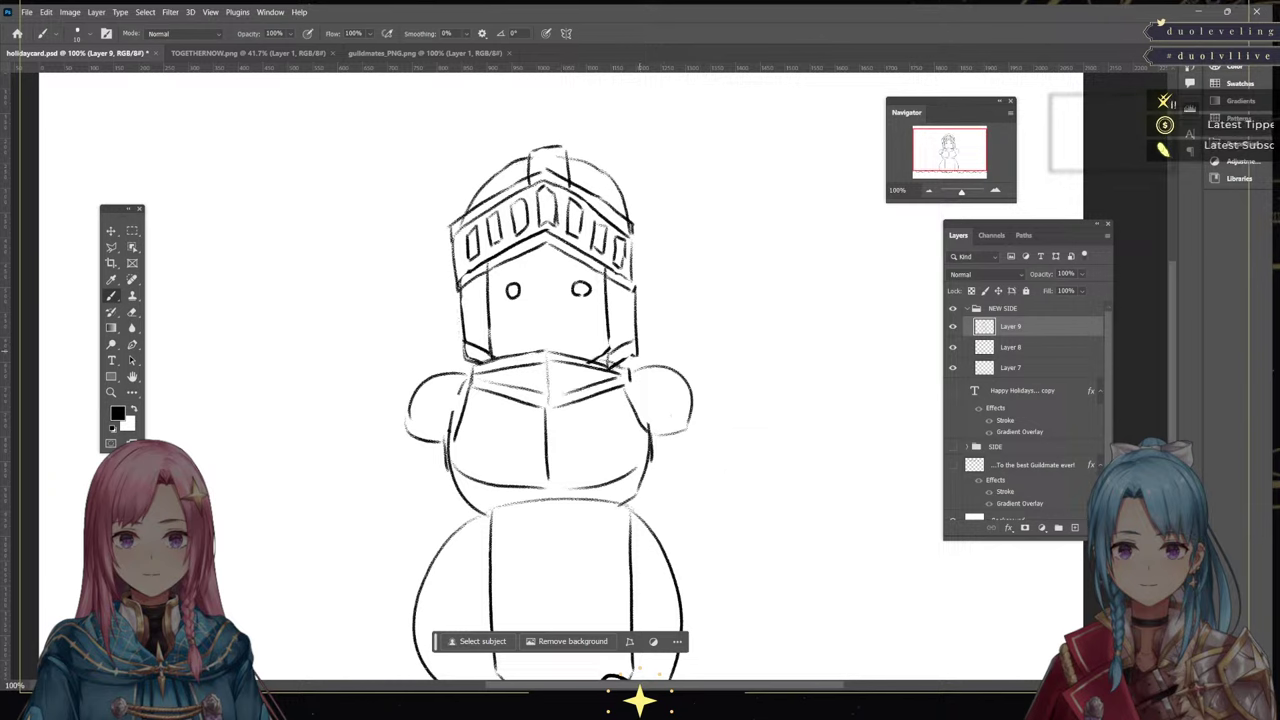
Erase both round eyes from the snowman's face and return to the Brush tool
{"action": "key", "text": "e"}
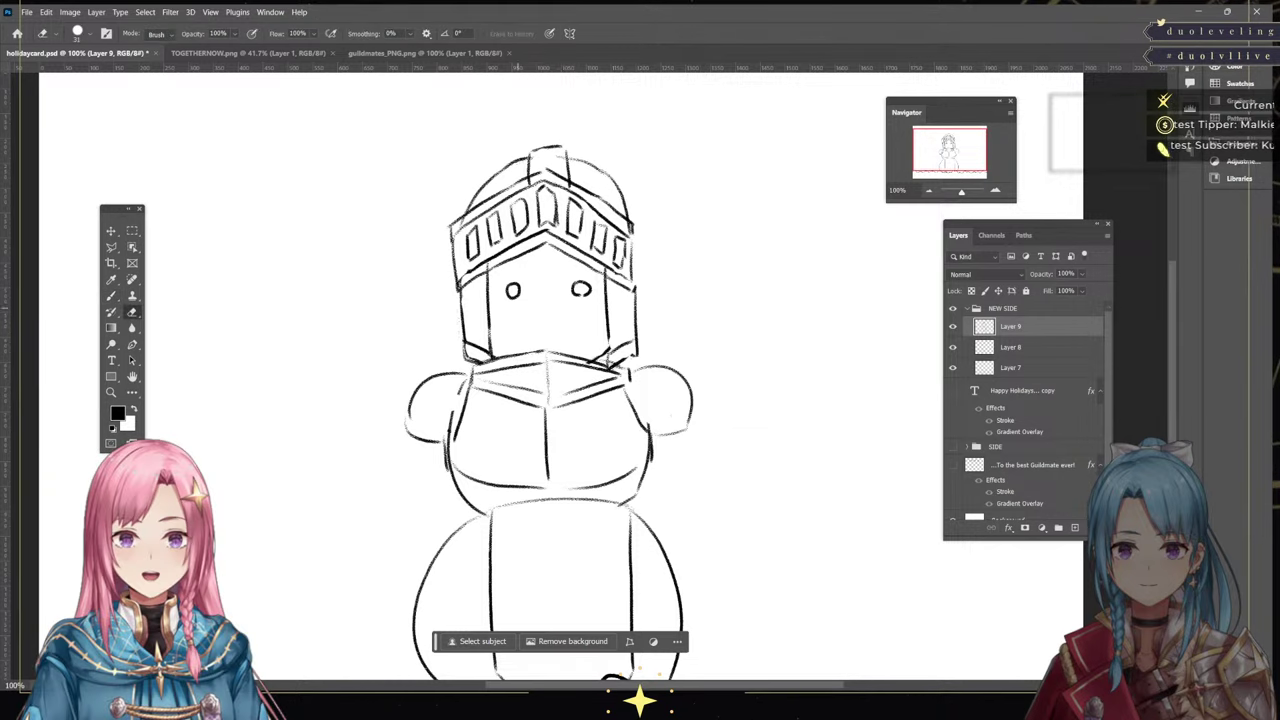
{"action": "left_click_drag", "start_coordinate": [576, 286], "coordinate": [586, 293]}
{"action": "left_click_drag", "start_coordinate": [508, 288], "coordinate": [518, 294]}
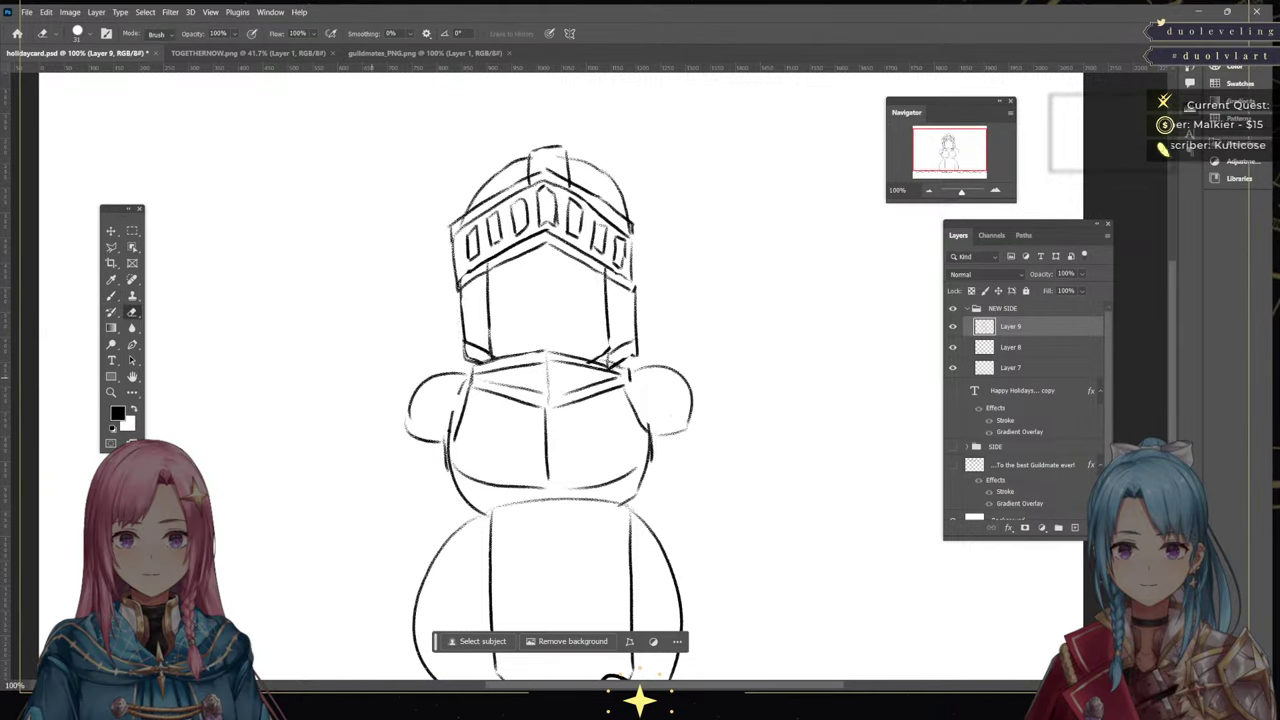
{"action": "key", "text": "b"}
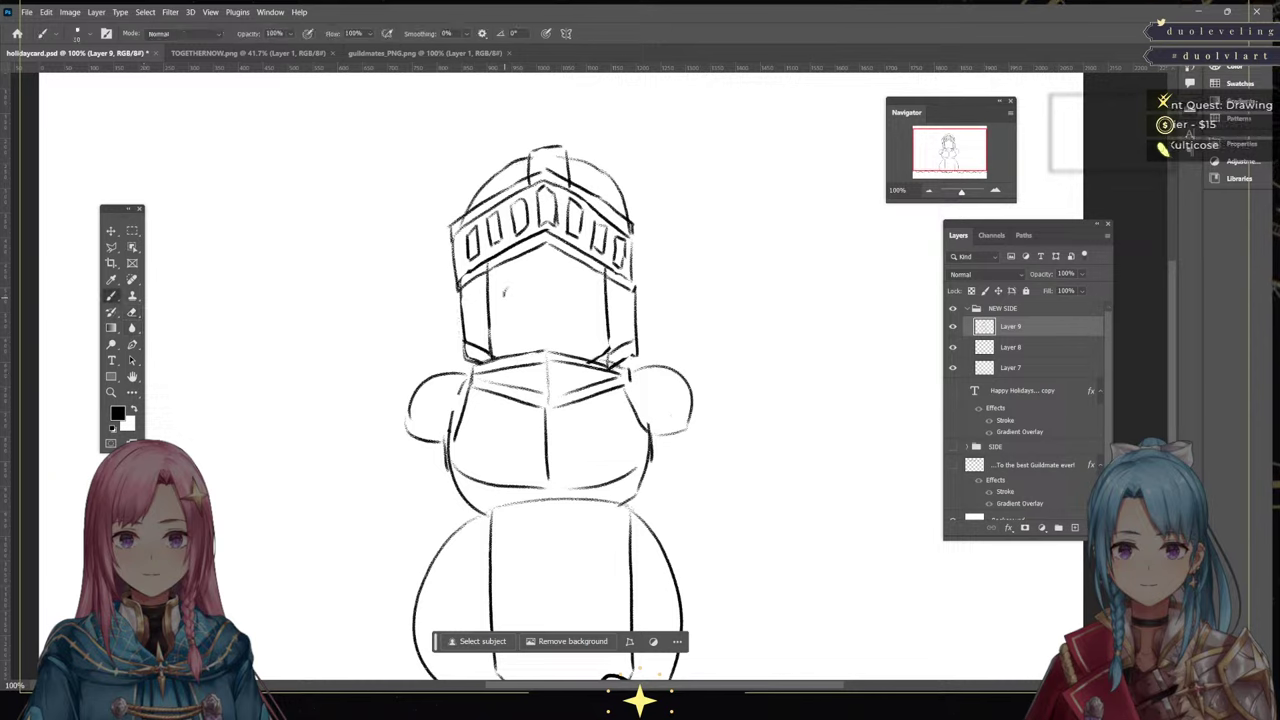
{"action": "key", "text": "ctrl+z"}
{"action": "key", "text": "ctrl+z"}
{"action": "mouse_move", "coordinate": [514, 282]}
{"action": "left_mouse_down"}
{"action": "mouse_move", "coordinate": [514, 299]}
{"action": "mouse_move", "coordinate": [575, 295]}
{"action": "left_mouse_up"}
{"action": "key", "text": "ctrl+z"}
{"action": "key", "text": "ctrl+z"}
{"action": "key", "text": "ctrl+z"}
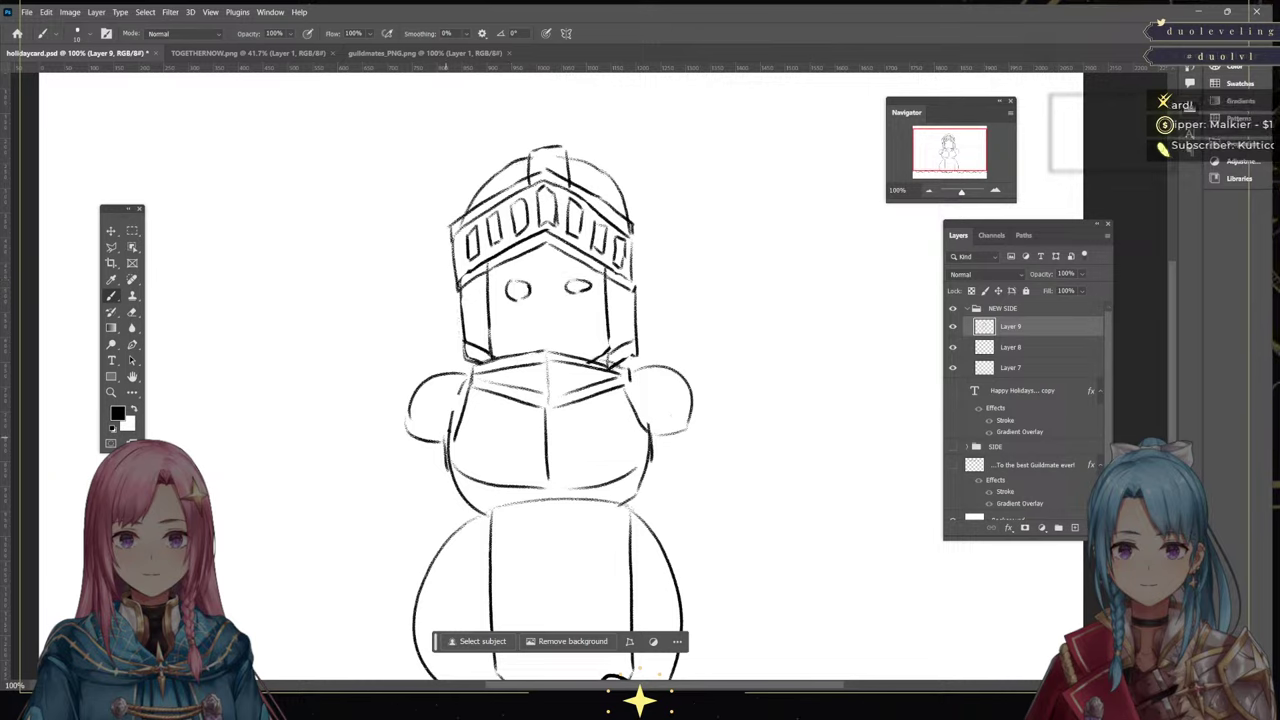
{"action": "key", "text": "ctrl+z"}
{"action": "key", "text": "ctrl+z"}
{"action": "key", "text": "ctrl+z"}
{"action": "key", "text": "ctrl+z"}
{"action": "key", "text": "ctrl+z"}
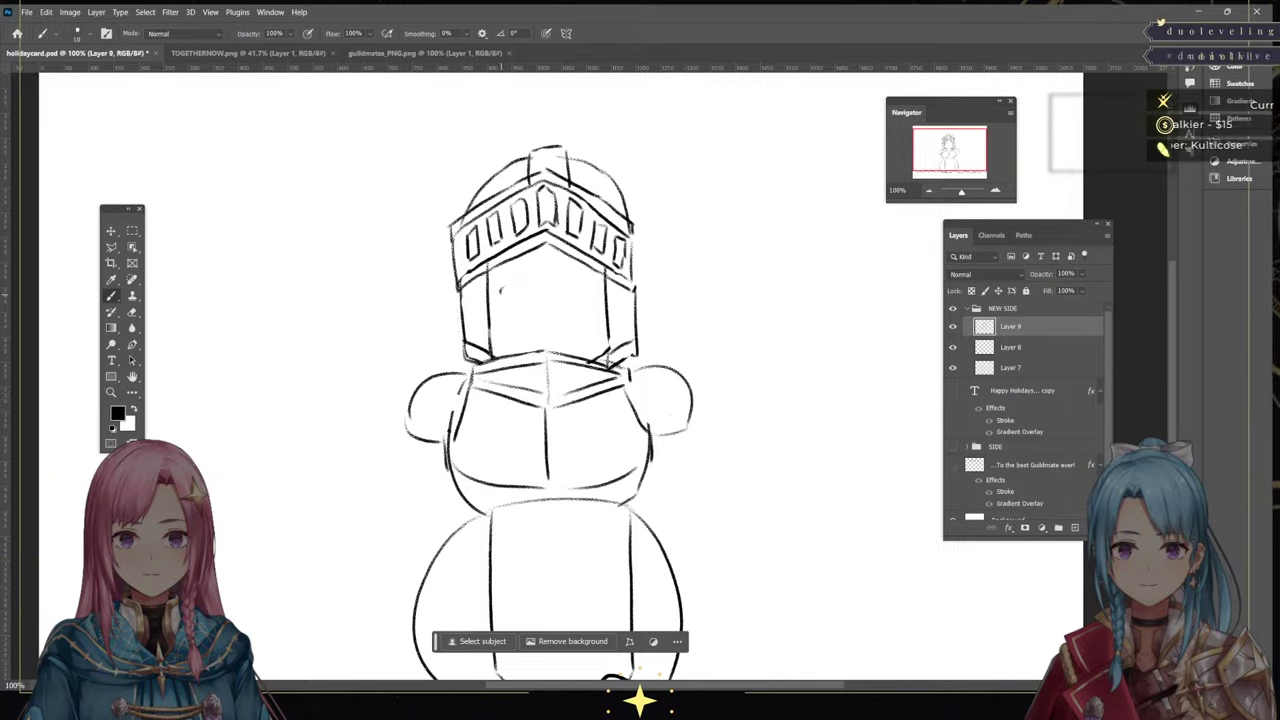
Draw two small flattened oval eyes on the snowman's face
{"action": "left_click_drag", "start_coordinate": [508, 287], "coordinate": [592, 296]}
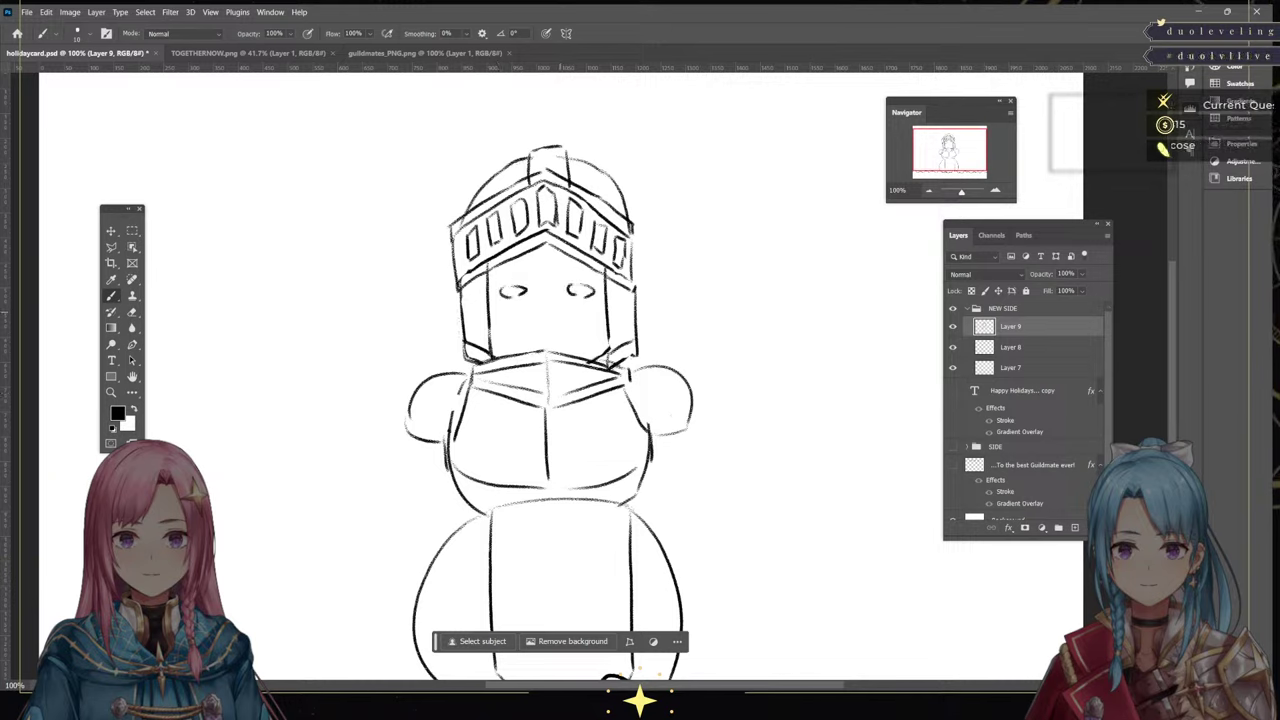
{"action": "mouse_move", "coordinate": [526, 320]}
{"action": "left_mouse_down"}
{"action": "mouse_move", "coordinate": [537, 338]}
{"action": "mouse_move", "coordinate": [572, 322]}
{"action": "mouse_move", "coordinate": [528, 318]}
{"action": "left_mouse_up"}
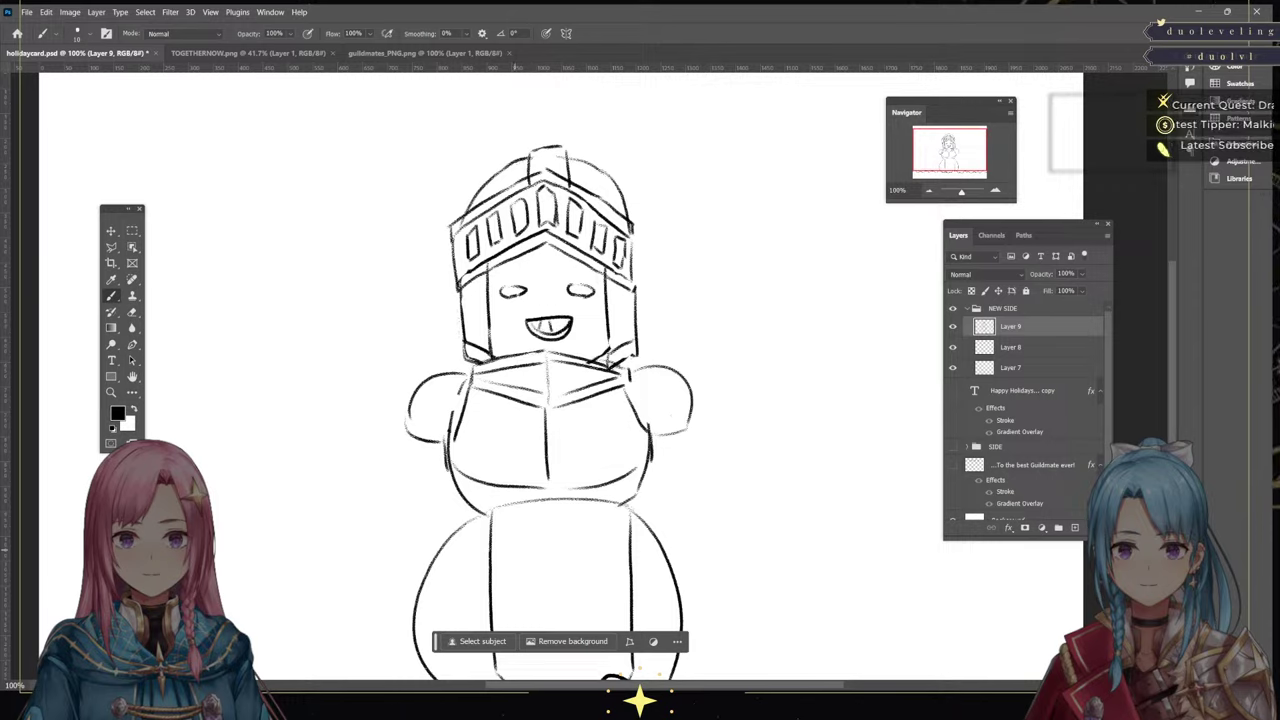
{"action": "key", "text": "ctrl+z"}
{"action": "key", "text": "ctrl+z"}
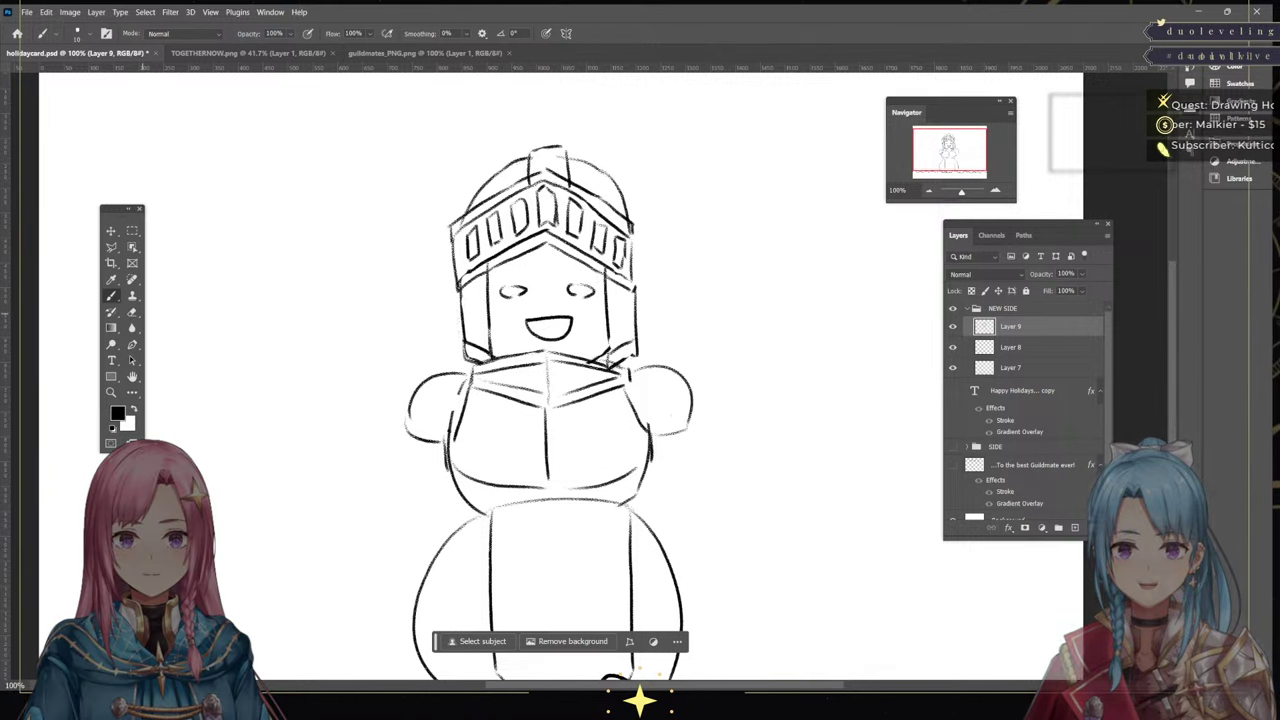
{"action": "key", "text": "e"}
{"action": "mouse_move", "coordinate": [530, 328]}
{"action": "left_mouse_down"}
{"action": "mouse_move", "coordinate": [558, 314]}
{"action": "mouse_move", "coordinate": [556, 334]}
{"action": "left_mouse_up"}
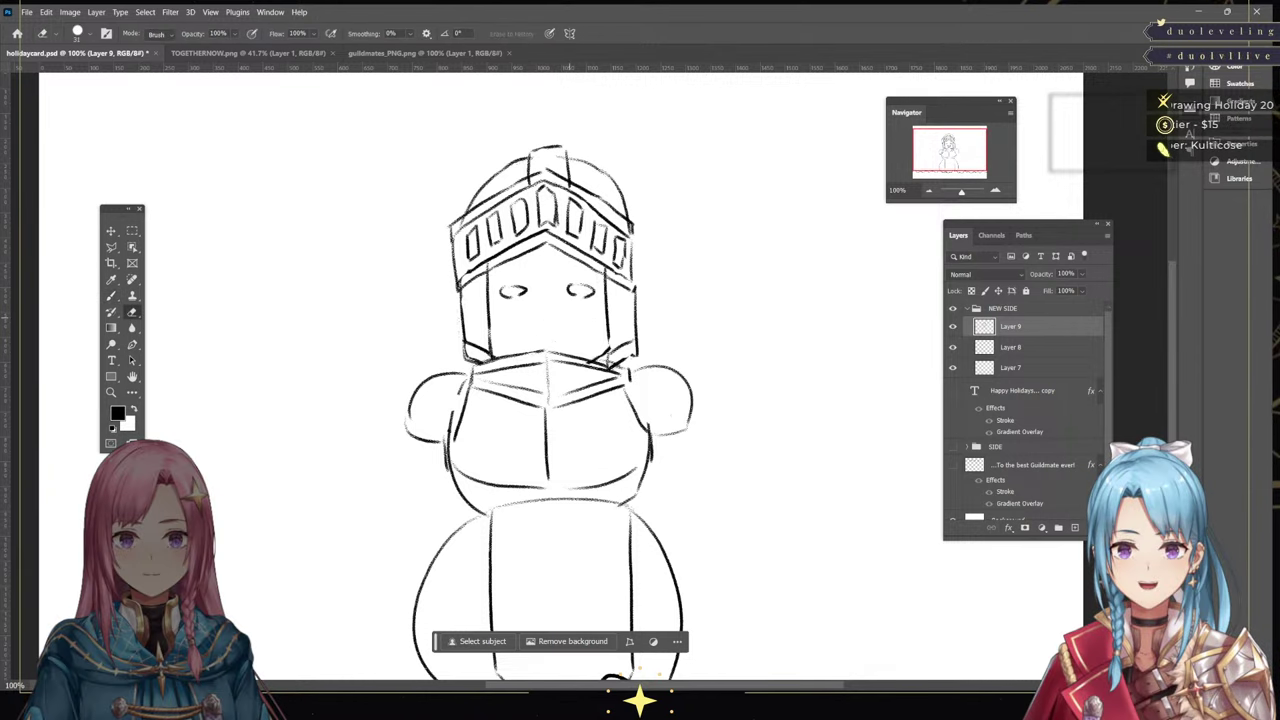
Close the gaps in the oval eye outlines and draw a curved row of five small circles as the mouth
{"action": "key", "text": "b"}
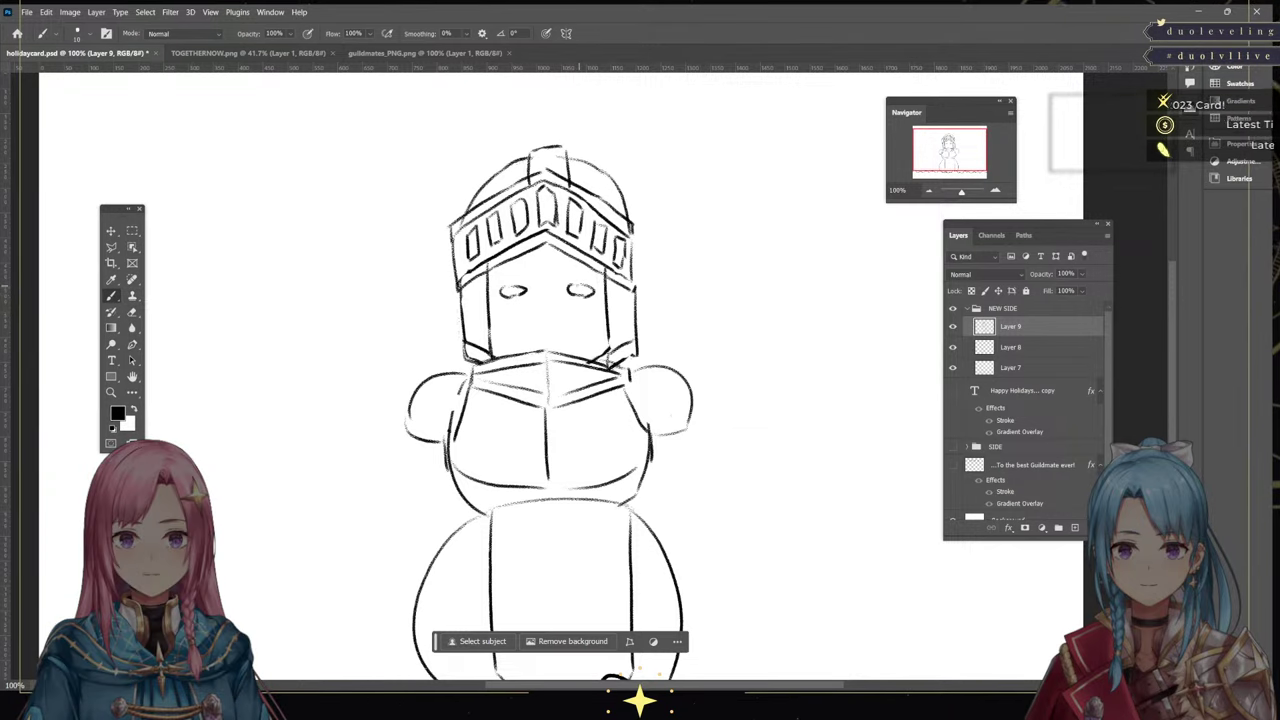
{"action": "left_click_drag", "start_coordinate": [512, 325], "coordinate": [530, 338]}
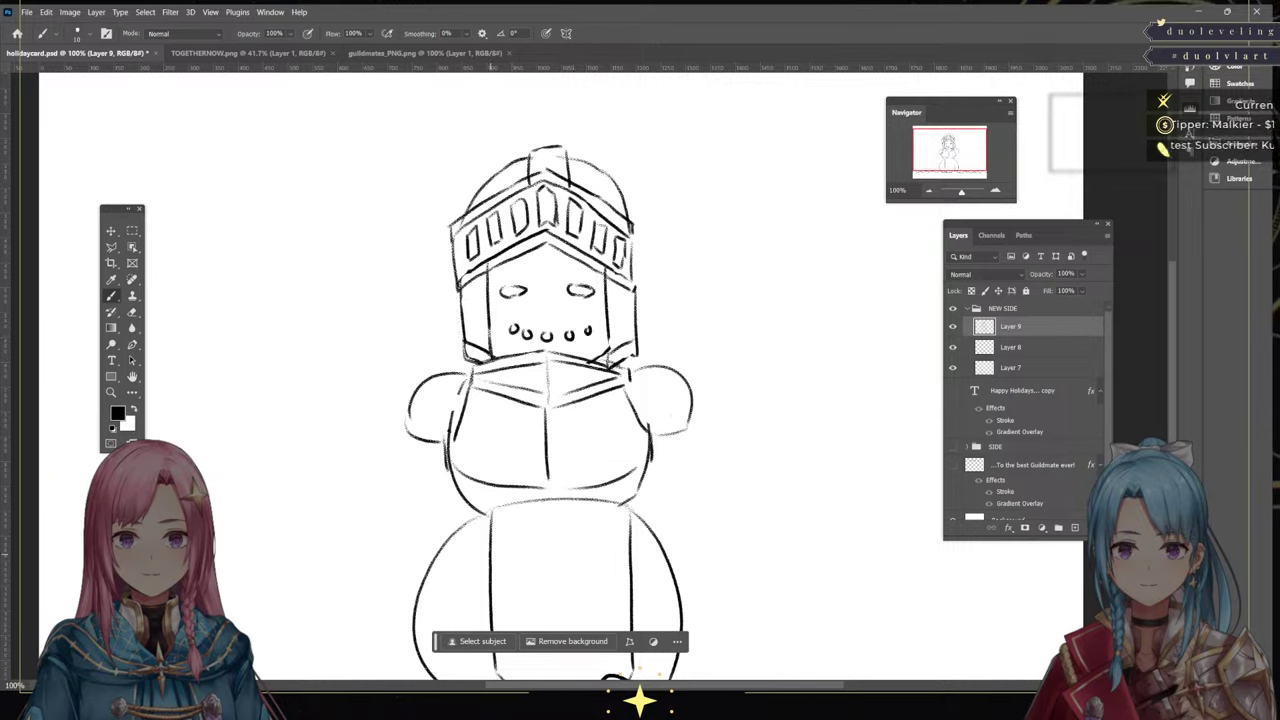
Add a lower rim line and a curved inner edge to both shoulder plates, checking the armor type in guildmates_PNG.png
{"action": "left_click_drag", "start_coordinate": [408, 414], "coordinate": [439, 427]}
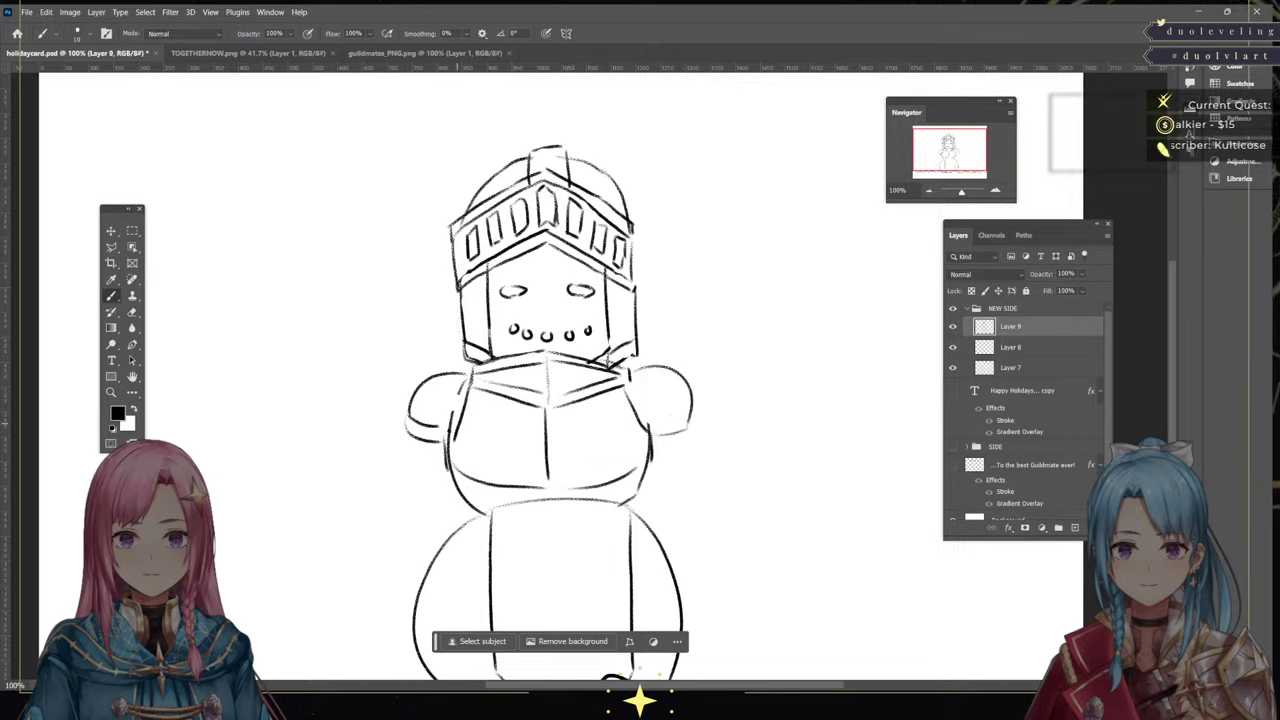
{"action": "mouse_move", "coordinate": [643, 422]}
{"action": "left_mouse_down"}
{"action": "mouse_move", "coordinate": [681, 412]}
{"action": "mouse_move", "coordinate": [683, 429]}
{"action": "left_mouse_up"}
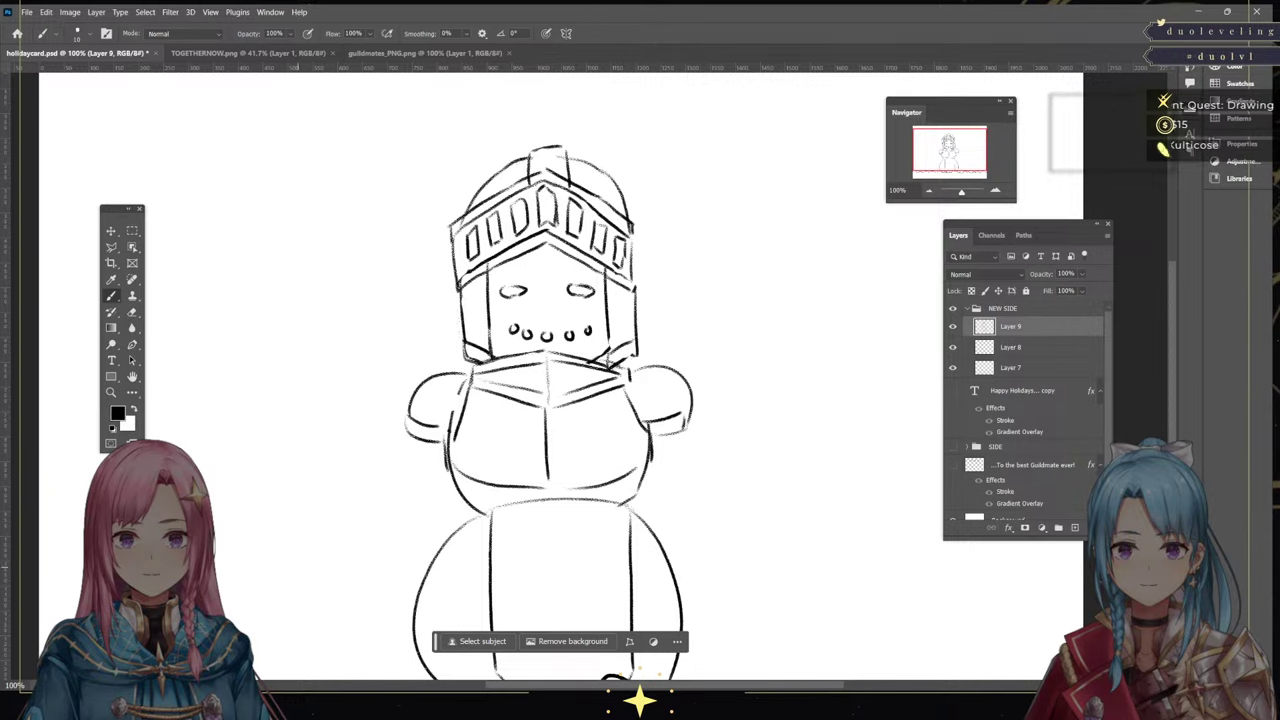
{"action": "left_click", "coordinate": [247, 52]}
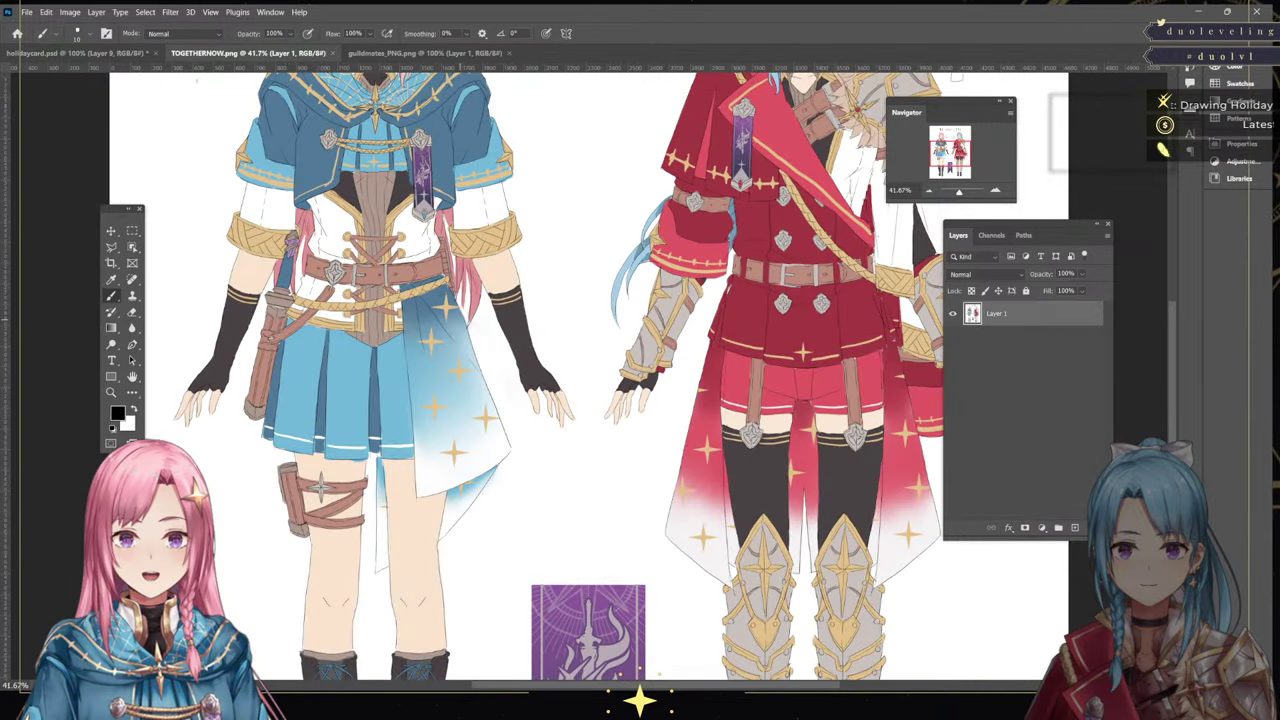
{"action": "left_click", "coordinate": [425, 52]}
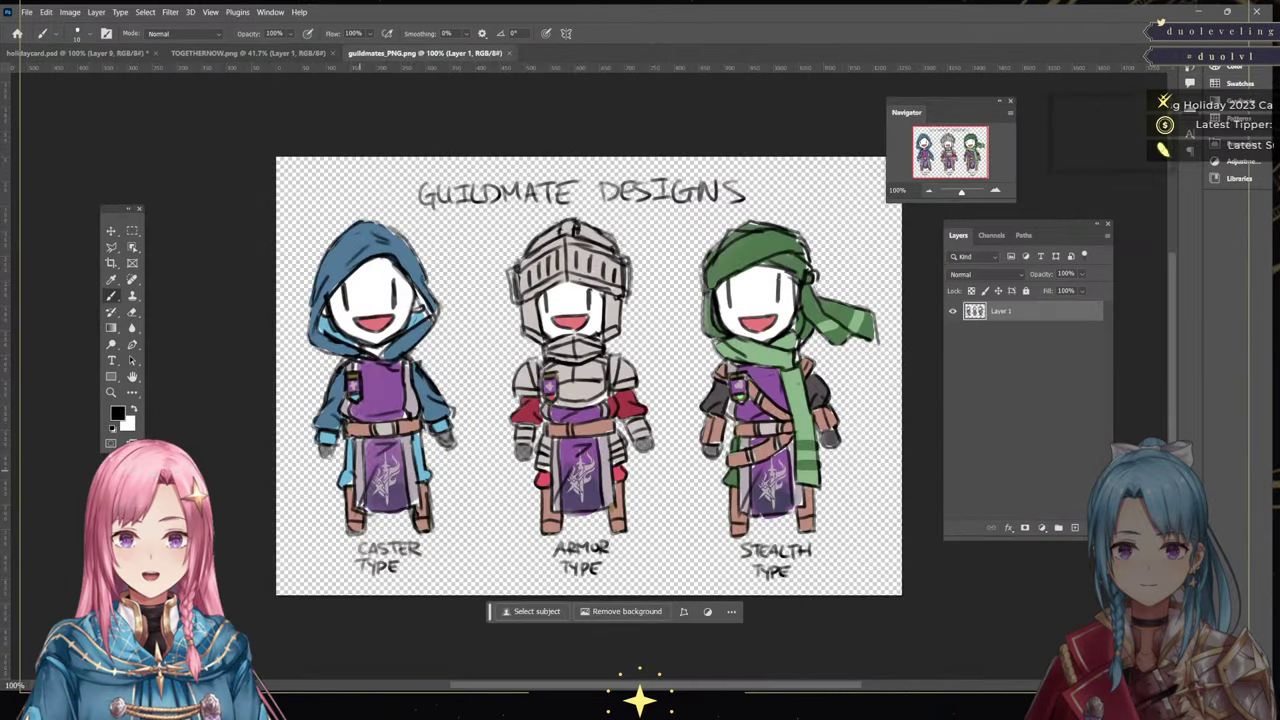
{"action": "left_click", "coordinate": [75, 52]}
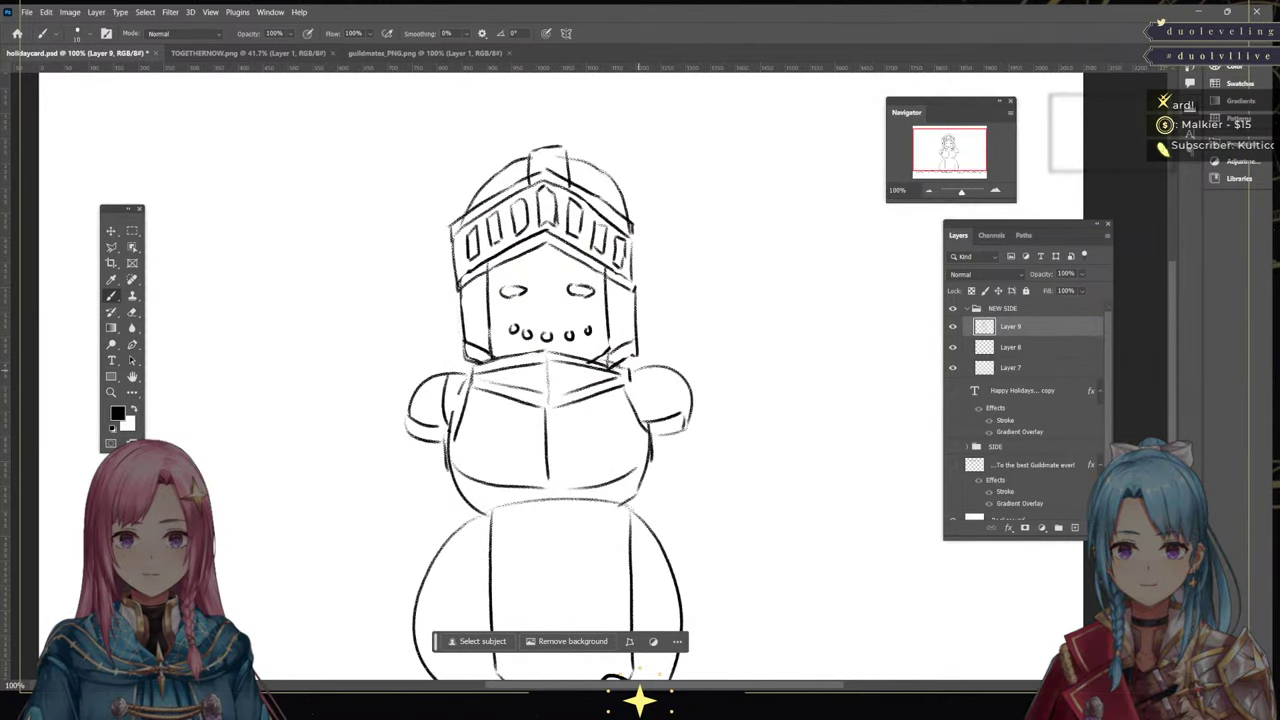
{"action": "left_click_drag", "start_coordinate": [638, 371], "coordinate": [651, 421]}
Check the armor type in guildmates_PNG.png again, and replace the breastplate's vertical center line with a peaked line across the chest
{"action": "key", "text": "e"}
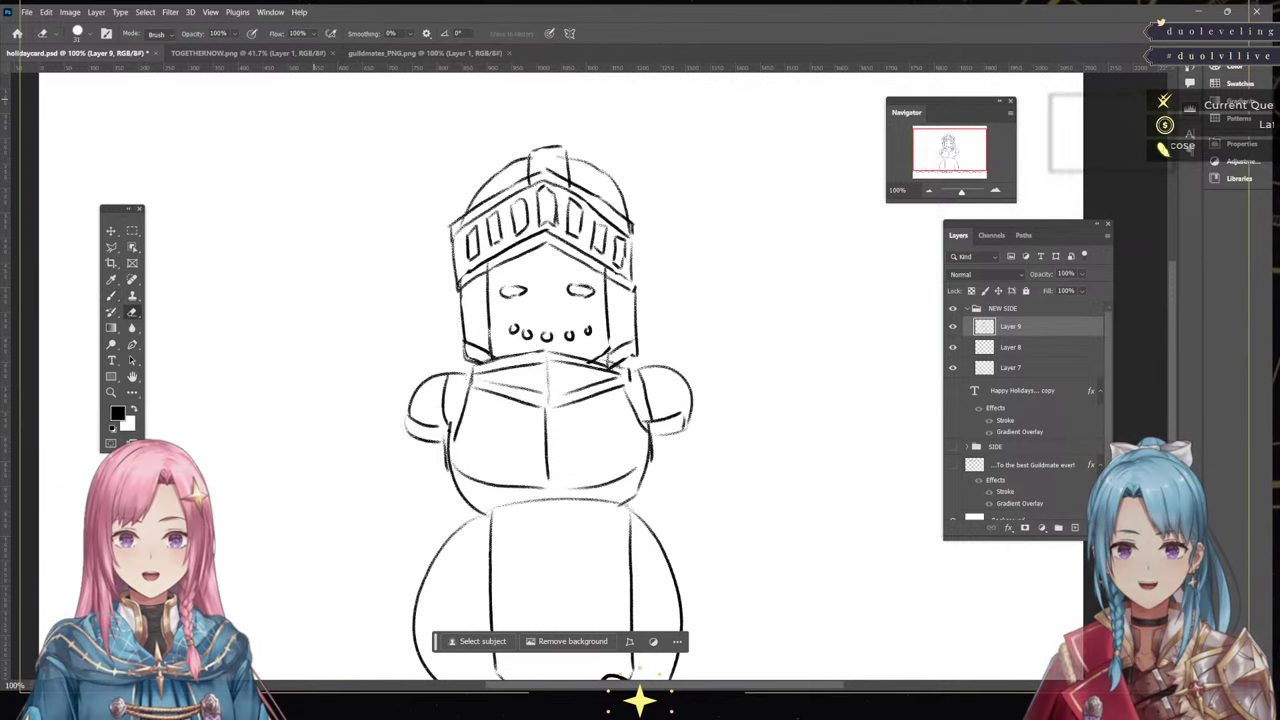
{"action": "left_click", "coordinate": [250, 53]}
{"action": "key", "text": "ctrl+Tab"}
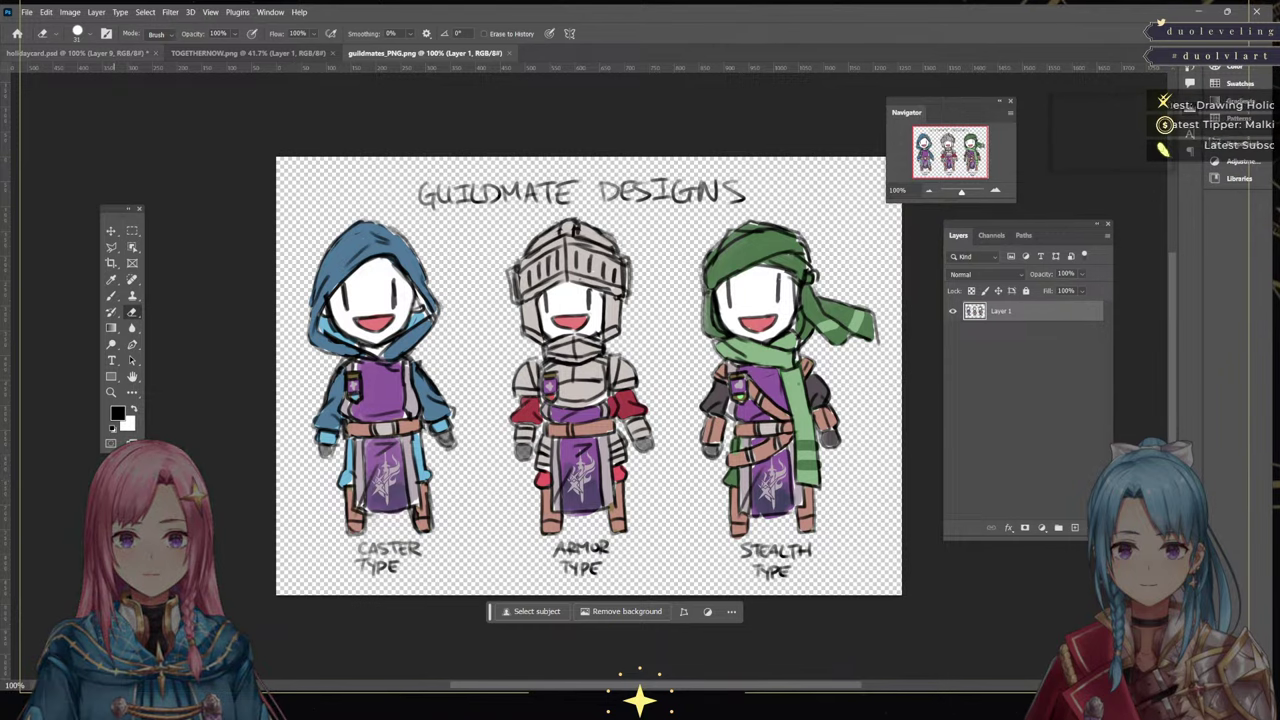
{"action": "key", "text": "ctrl+Tab"}
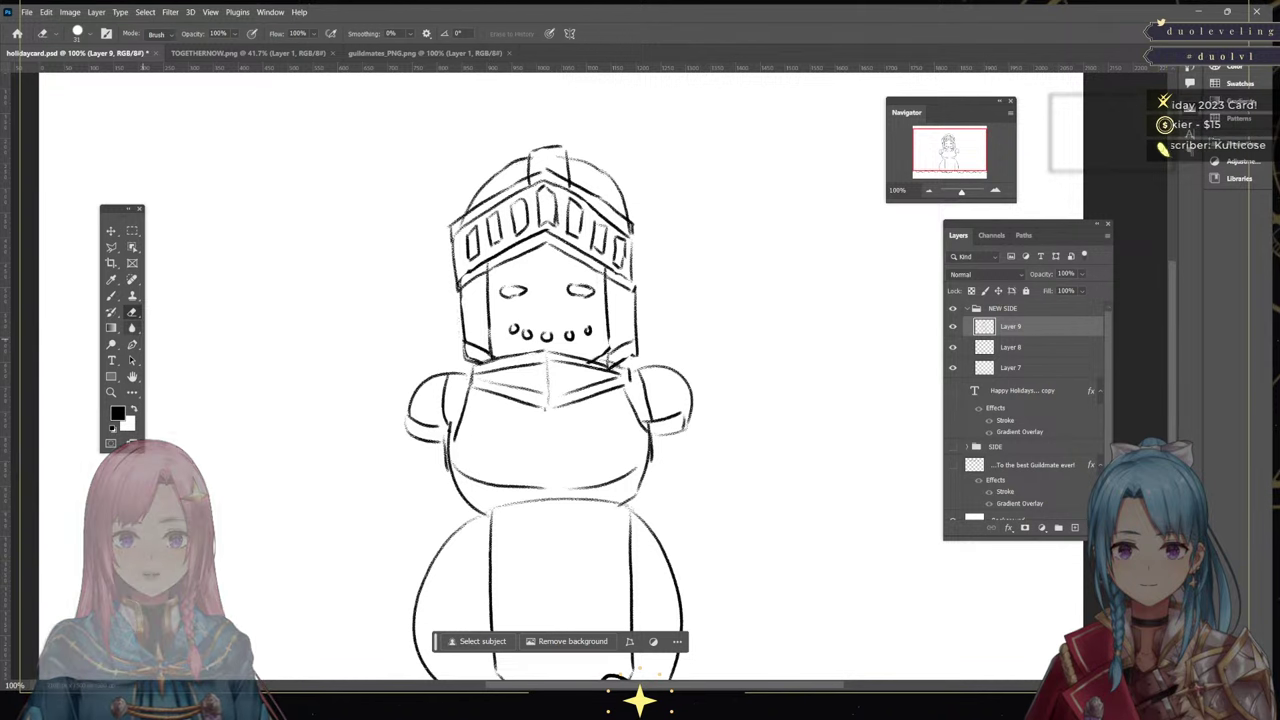
{"action": "key", "text": "b"}
{"action": "mouse_move", "coordinate": [462, 442]}
{"action": "left_mouse_down"}
{"action": "mouse_move", "coordinate": [544, 416]}
{"action": "mouse_move", "coordinate": [630, 436]}
{"action": "left_mouse_up"}
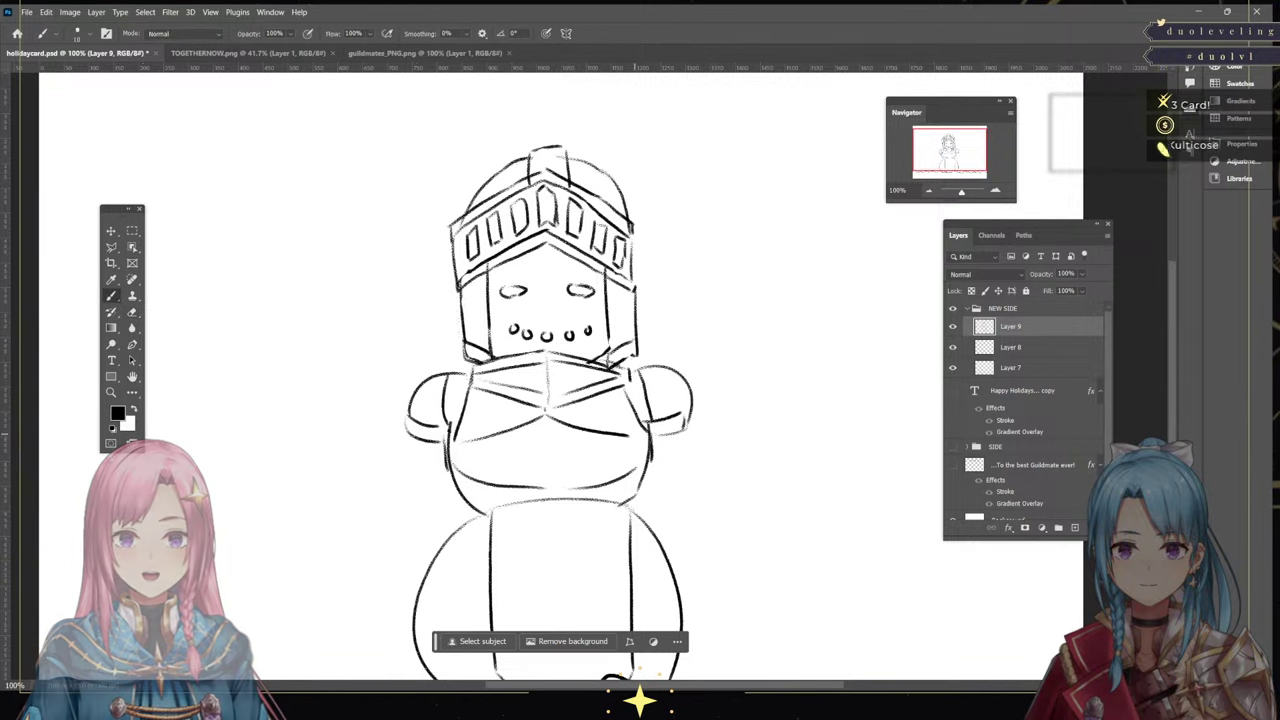
Compare the breastplate with the armor type in guildmates_PNG.png, and undo its new vertical line and the peaked line across the chest
{"action": "left_click_drag", "start_coordinate": [546, 422], "coordinate": [549, 484]}
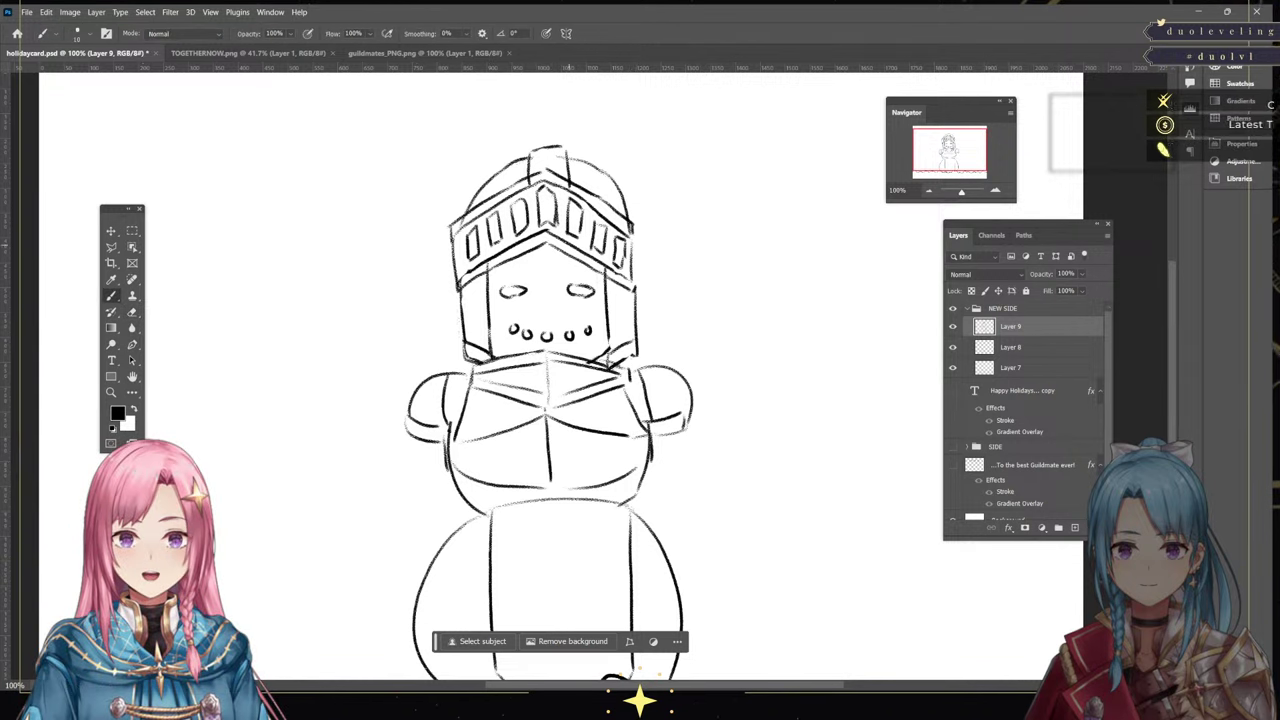
{"action": "left_click", "coordinate": [425, 53]}
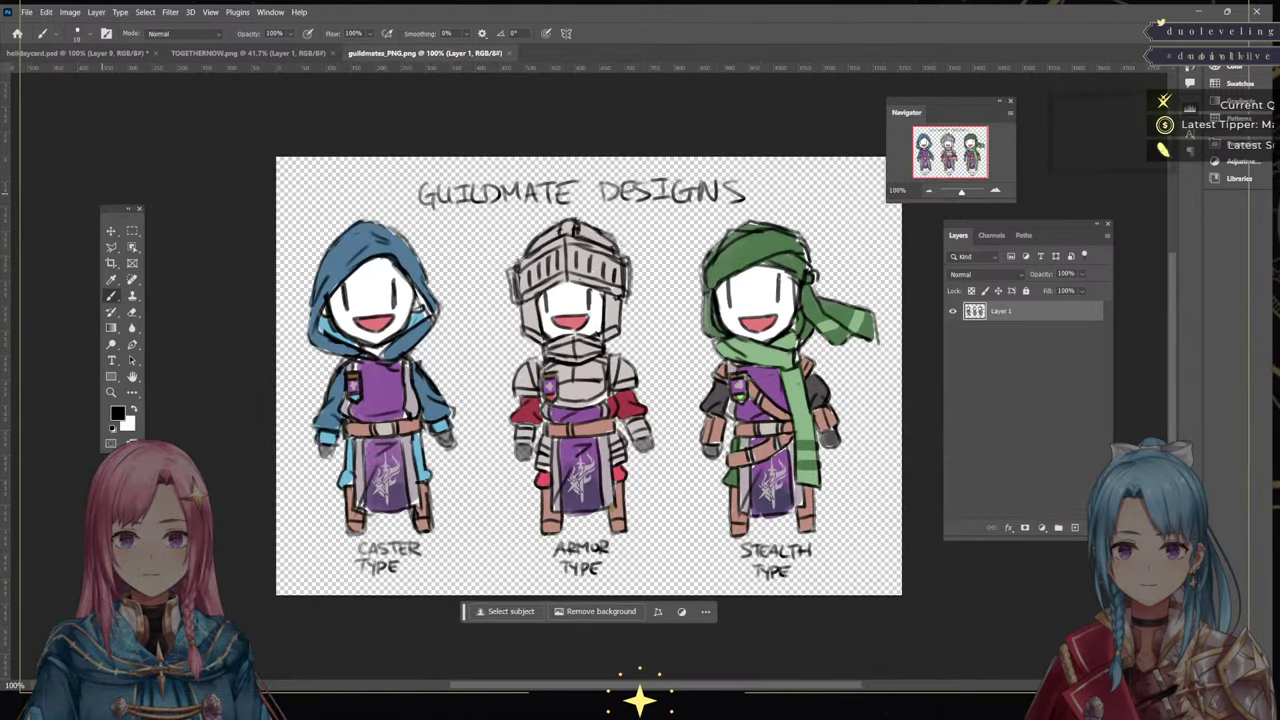
{"action": "key", "text": "ctrl+Tab"}
{"action": "key", "text": "ctrl+z"}
{"action": "key", "text": "ctrl+z"}
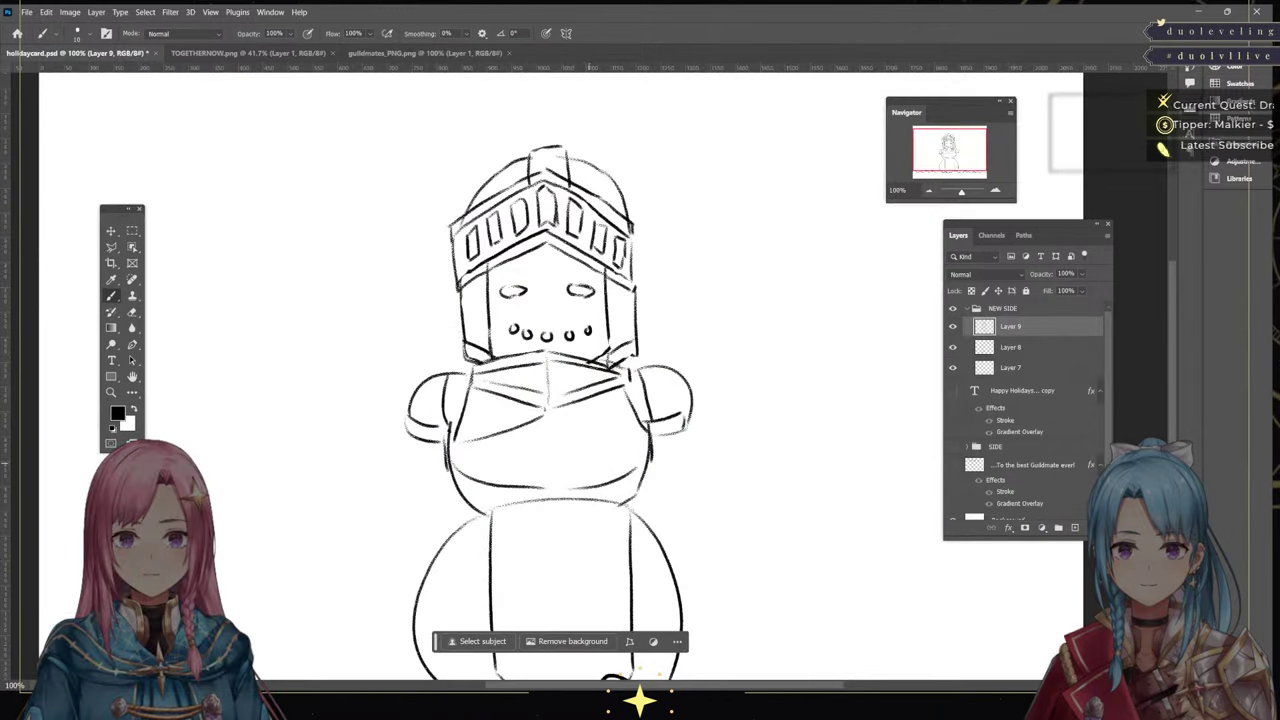
{"action": "key", "text": "ctrl+z"}
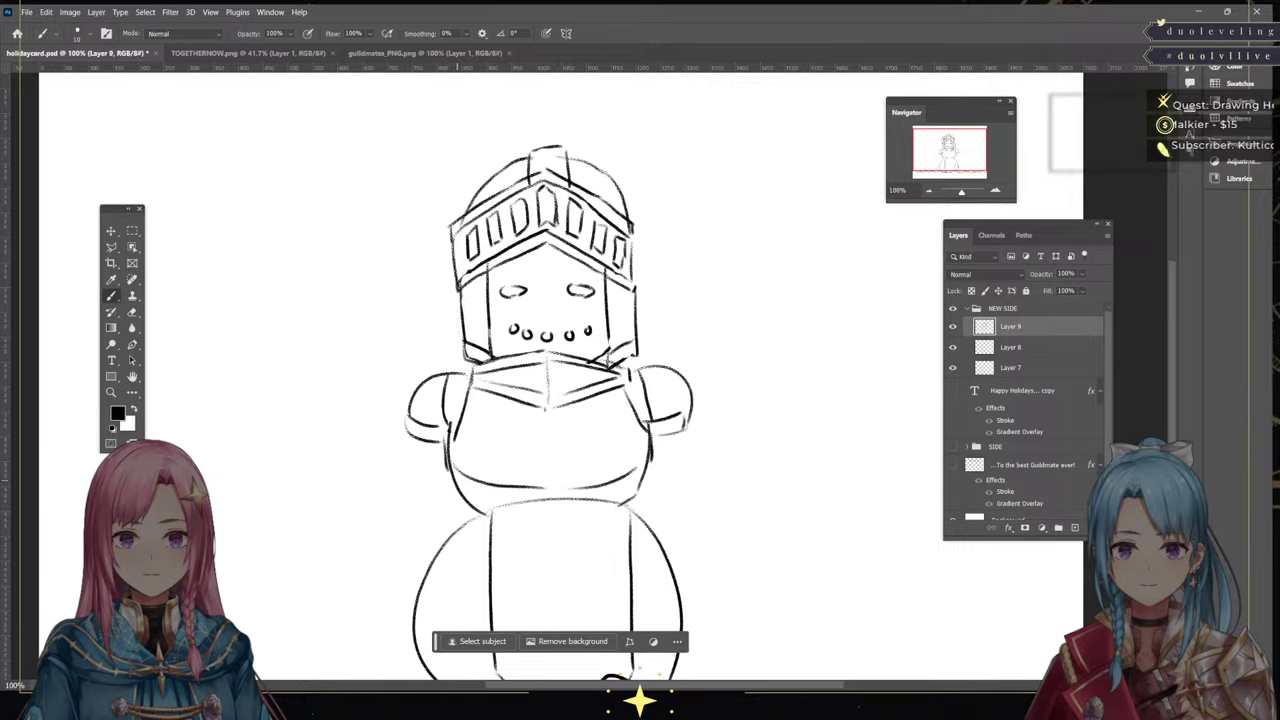
Draw a curved line along the breastplate's lower edge, a second curve across its middle and a short vertical line between them
{"action": "mouse_move", "coordinate": [455, 480]}
{"action": "left_mouse_down"}
{"action": "mouse_move", "coordinate": [534, 497]}
{"action": "mouse_move", "coordinate": [642, 478]}
{"action": "left_mouse_up"}
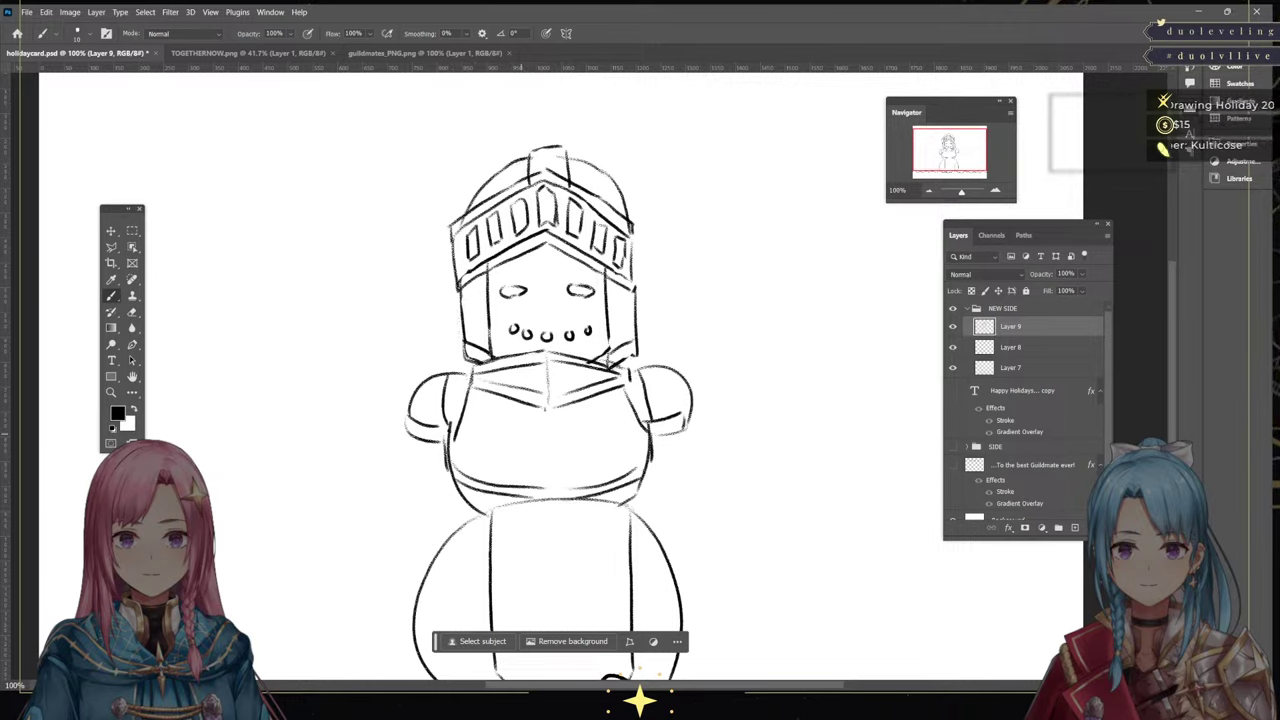
{"action": "mouse_move", "coordinate": [458, 430]}
{"action": "left_mouse_down"}
{"action": "mouse_move", "coordinate": [536, 447]}
{"action": "mouse_move", "coordinate": [646, 424]}
{"action": "left_mouse_up"}
{"action": "key", "text": "ctrl+z"}
{"action": "left_click_drag", "start_coordinate": [534, 449], "coordinate": [630, 437]}
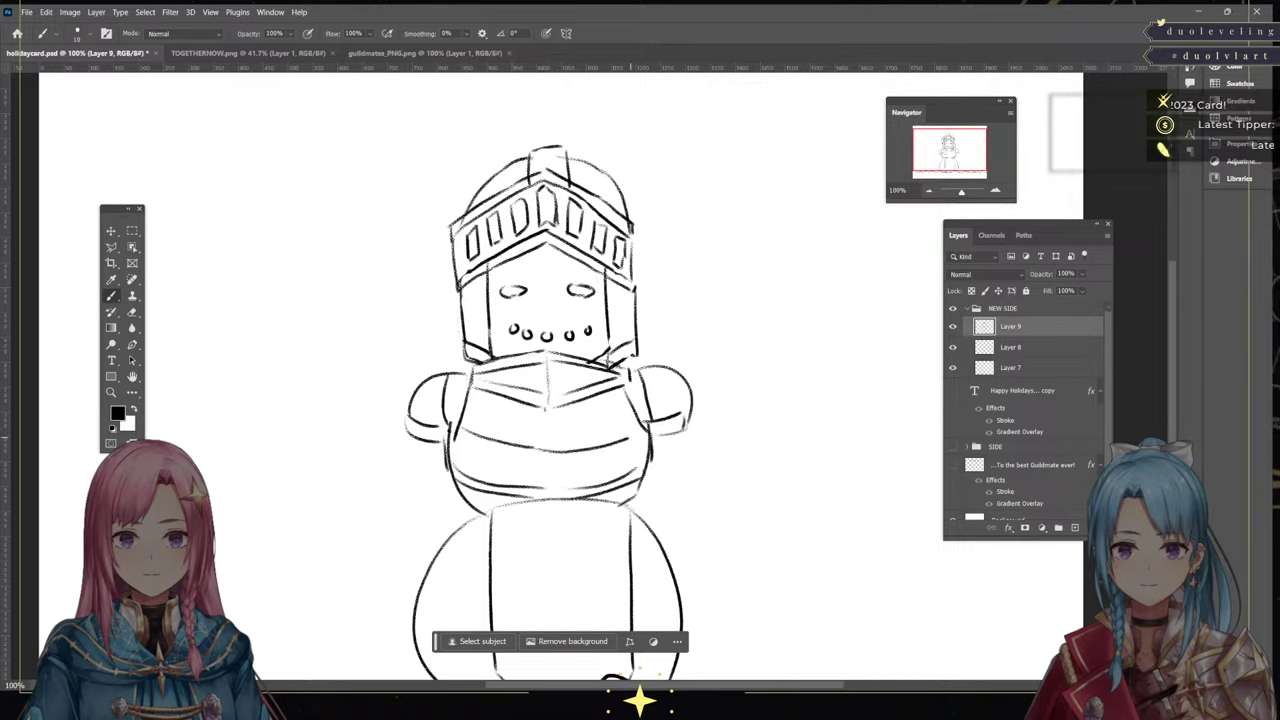
{"action": "left_click_drag", "start_coordinate": [553, 448], "coordinate": [553, 484]}
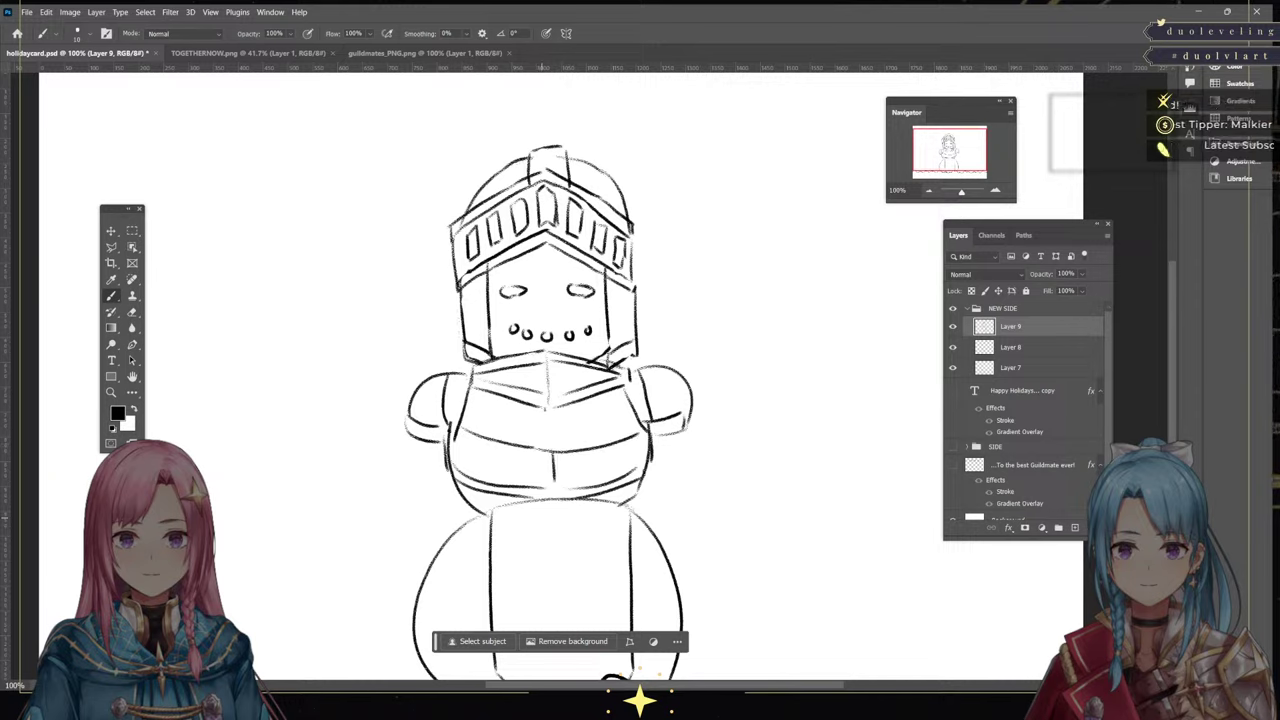
Check the armor type in guildmates_PNG.png and draw a thin two-line stick arm hanging below each of the snowman's shoulder plates
{"action": "left_click", "coordinate": [424, 53]}
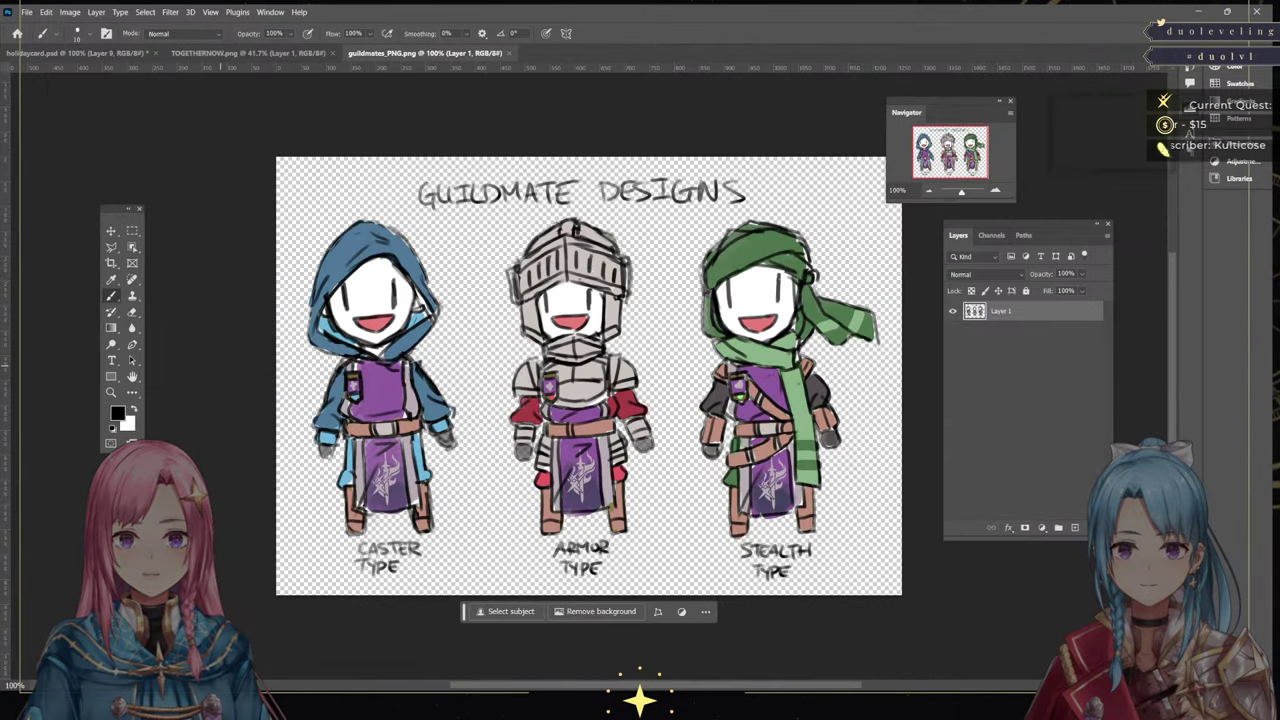
{"action": "left_click", "coordinate": [62, 52]}
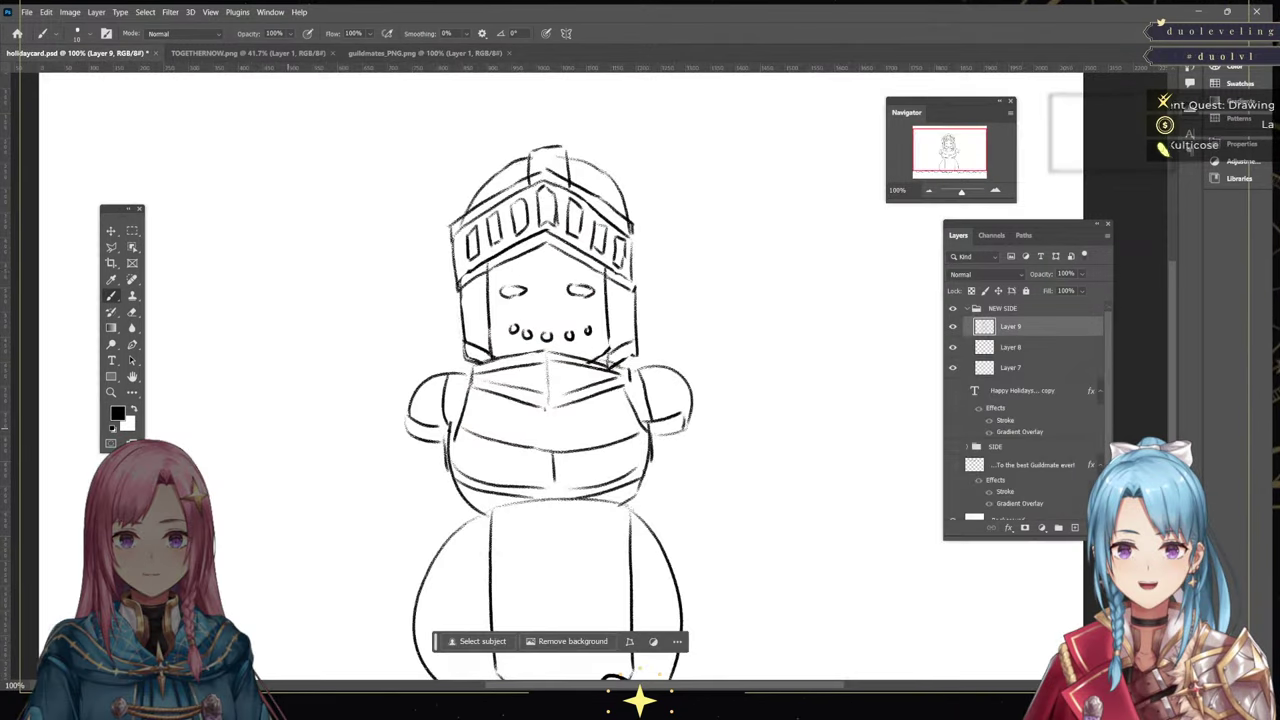
{"action": "left_click_drag", "start_coordinate": [424, 437], "coordinate": [398, 504]}
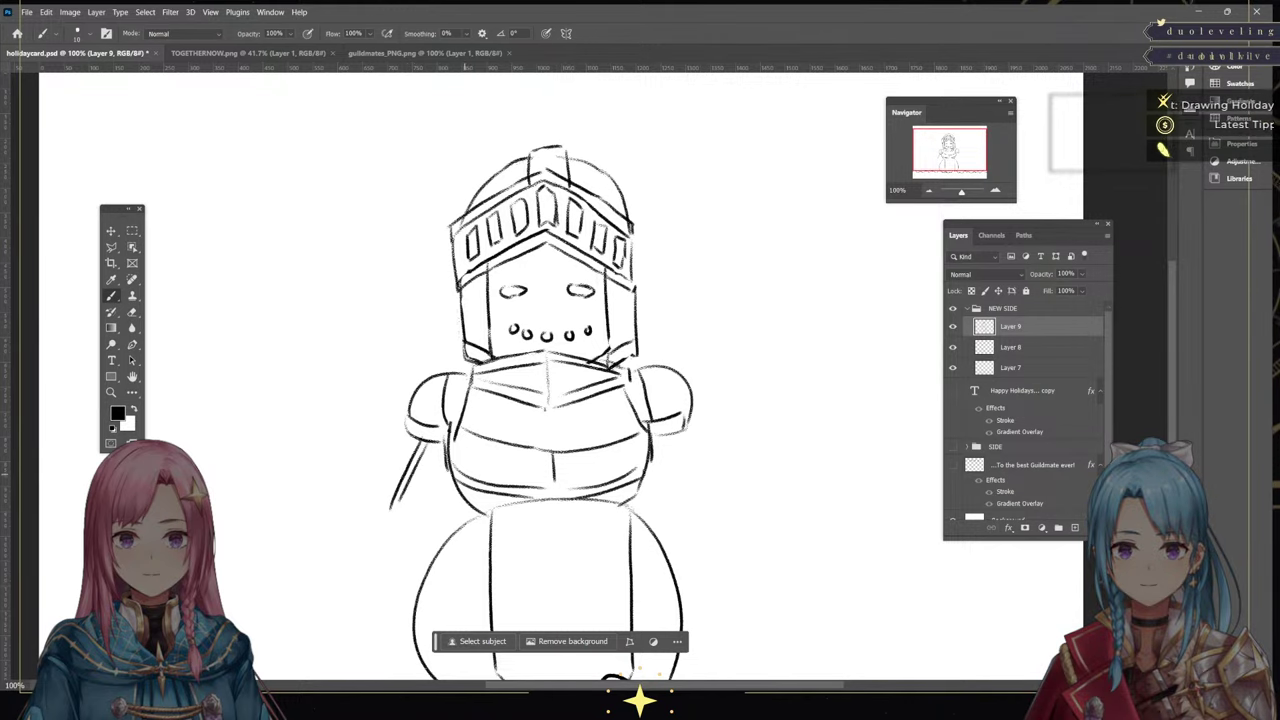
{"action": "left_click_drag", "start_coordinate": [662, 433], "coordinate": [679, 501]}
{"action": "left_click_drag", "start_coordinate": [671, 435], "coordinate": [690, 506]}
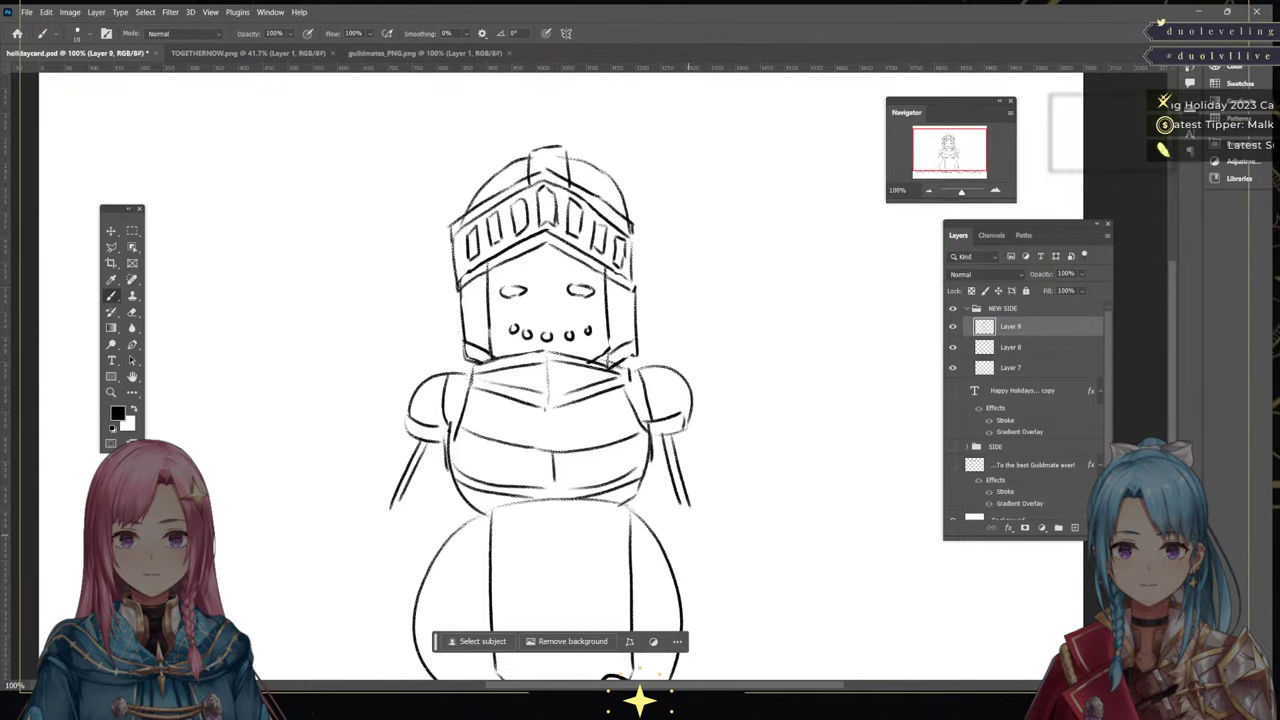
Erase the short vertical line on the lower breastplate and draw a vertical center line on the upper chest section instead
{"action": "left_click_drag", "start_coordinate": [942, 157], "coordinate": [943, 163]}
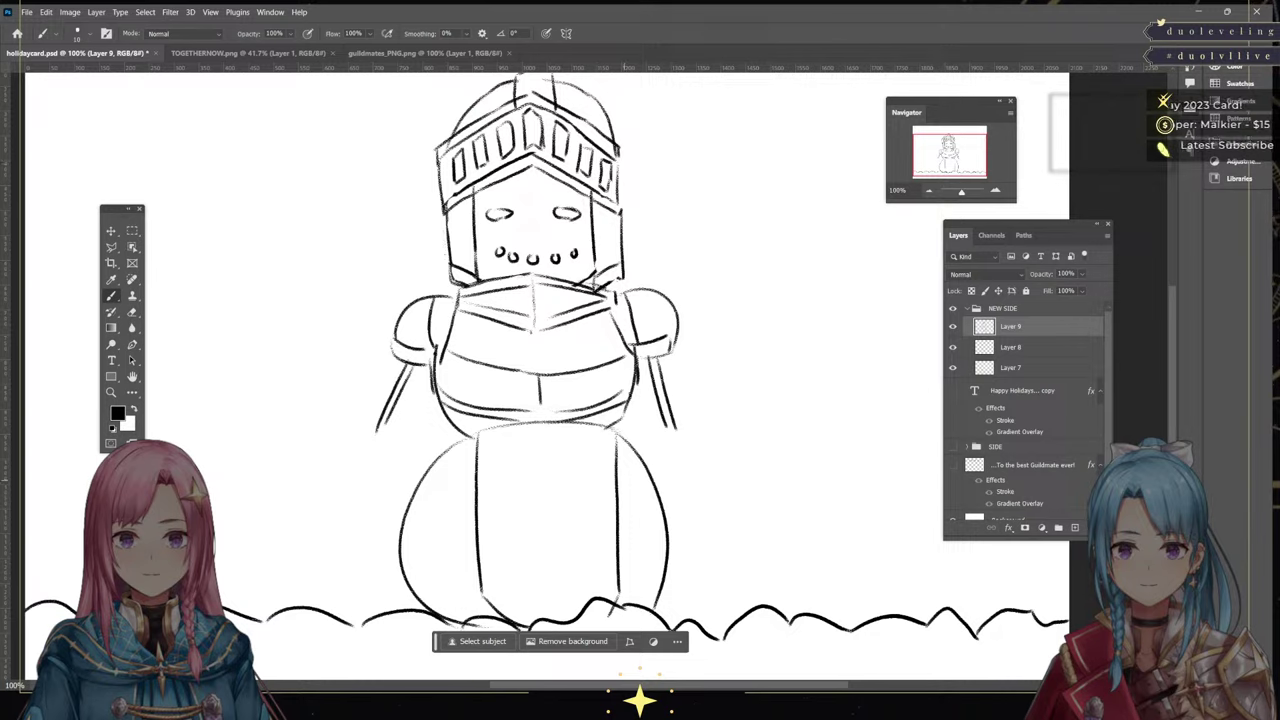
{"action": "key", "text": "e"}
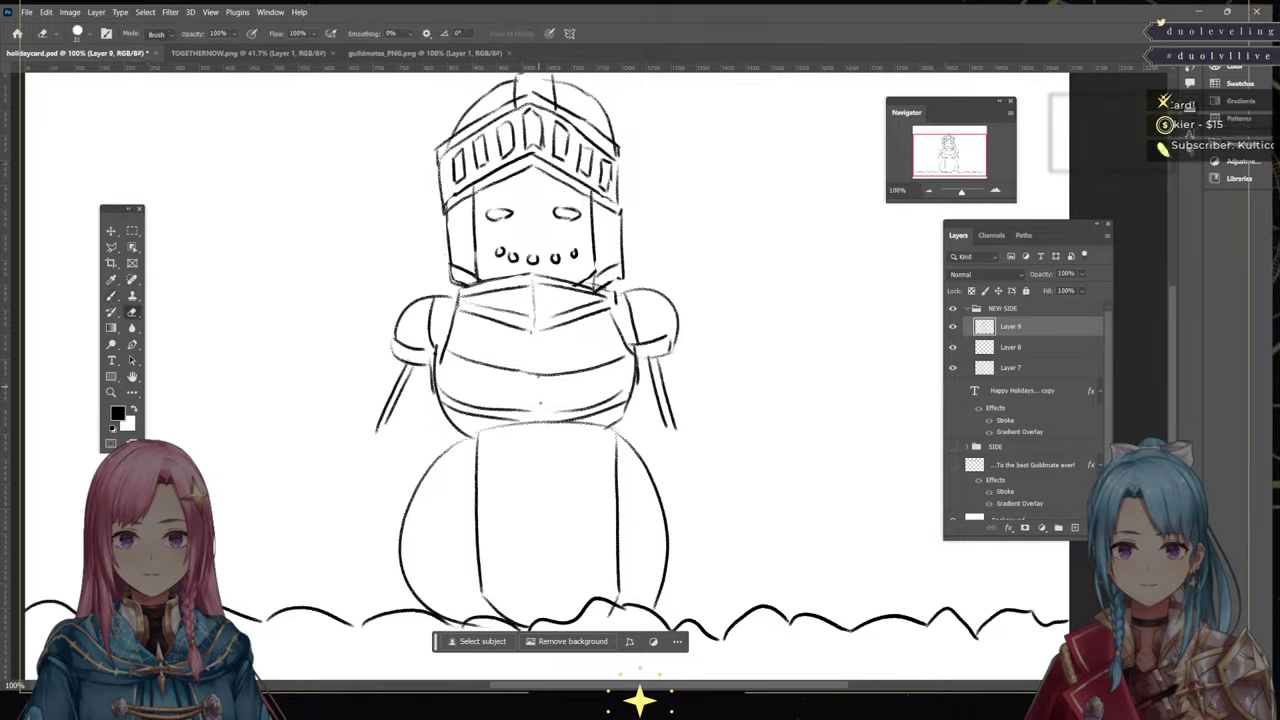
{"action": "key", "text": "b"}
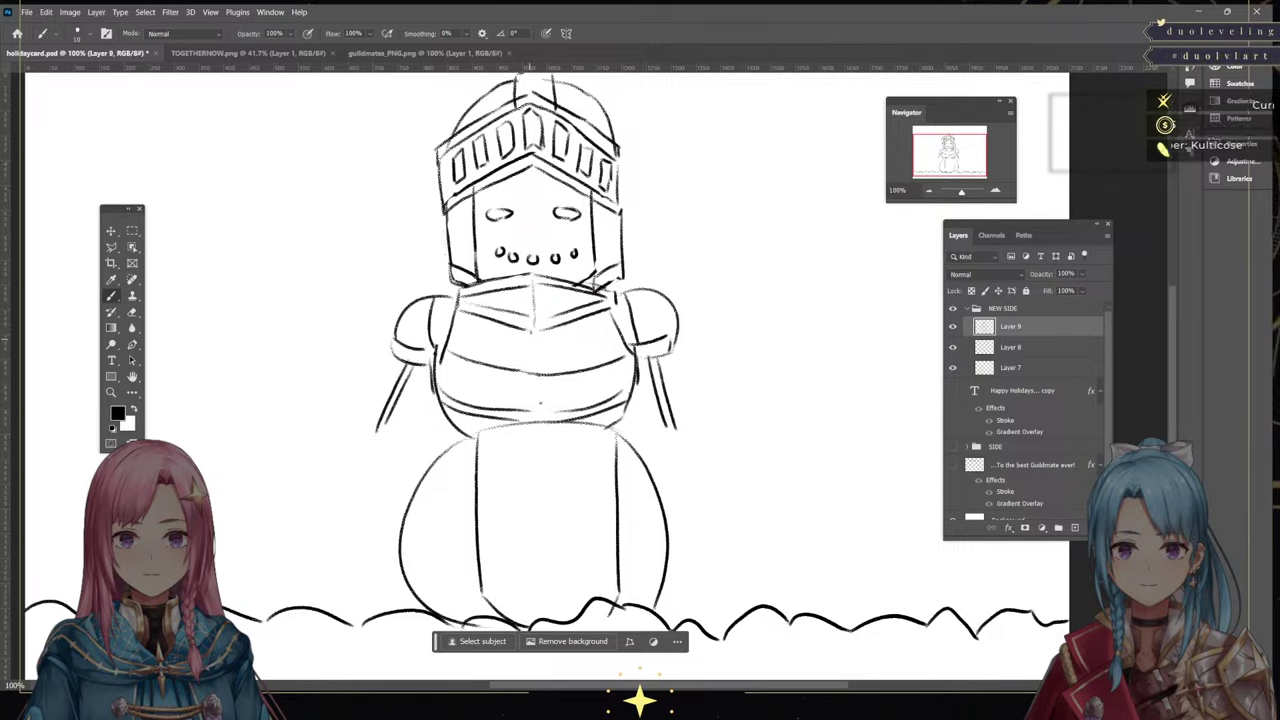
{"action": "left_click_drag", "start_coordinate": [531, 334], "coordinate": [531, 372]}
{"action": "key", "text": "e"}
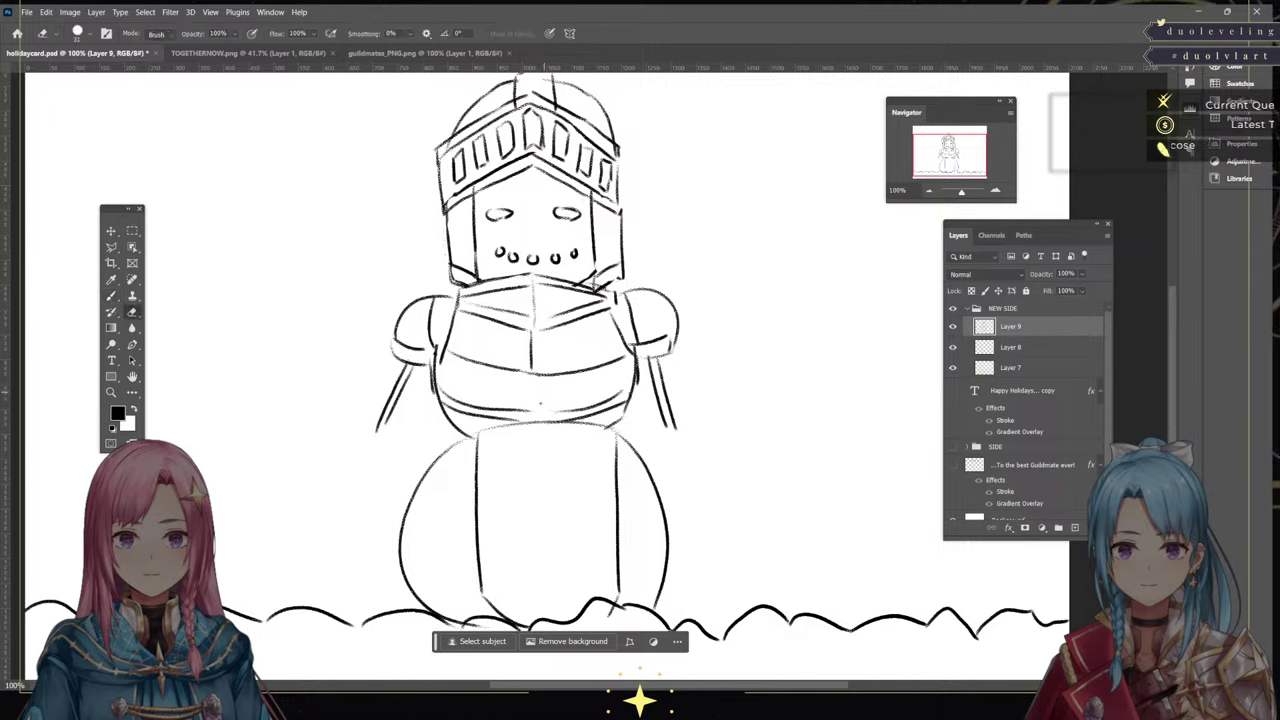
{"action": "key", "text": "b"}
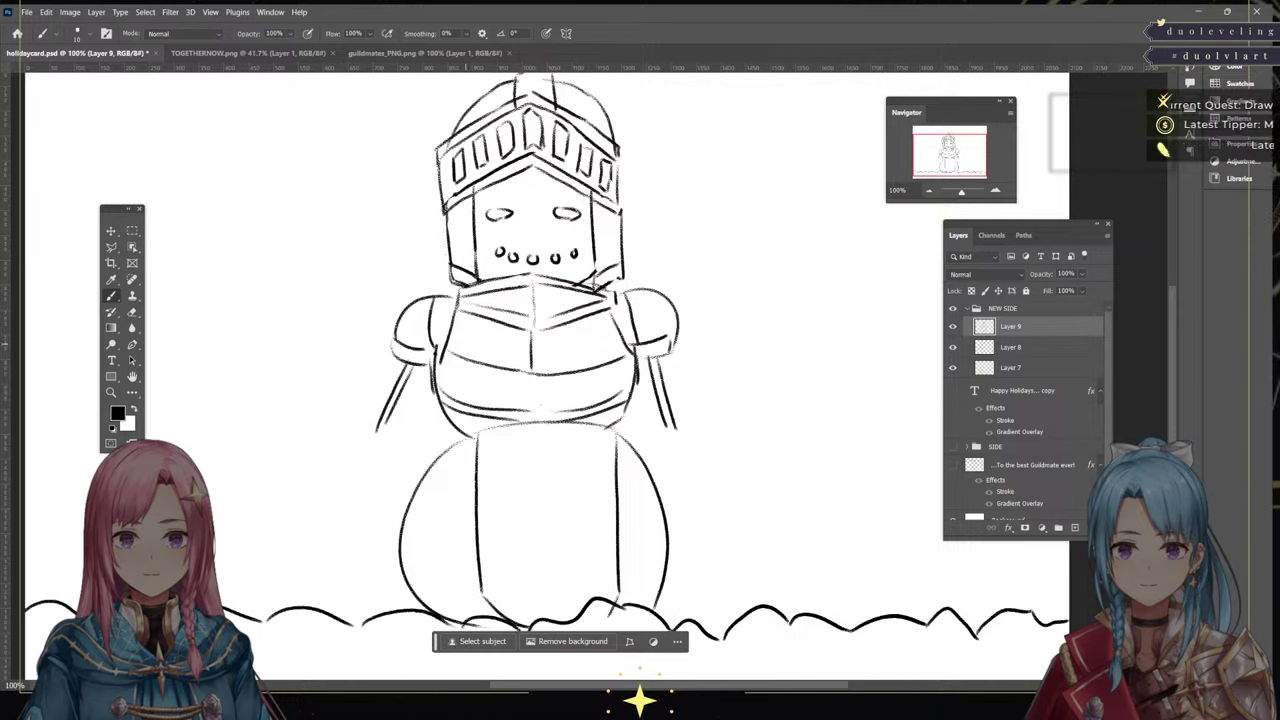
Draw a narrow badge with a pointed bottom on the left of the breastplate, and erase the stick arm on the right
{"action": "left_click_drag", "start_coordinate": [460, 338], "coordinate": [460, 374]}
{"action": "mouse_move", "coordinate": [466, 328]}
{"action": "left_mouse_down"}
{"action": "mouse_move", "coordinate": [491, 330]}
{"action": "mouse_move", "coordinate": [487, 377]}
{"action": "left_mouse_up"}
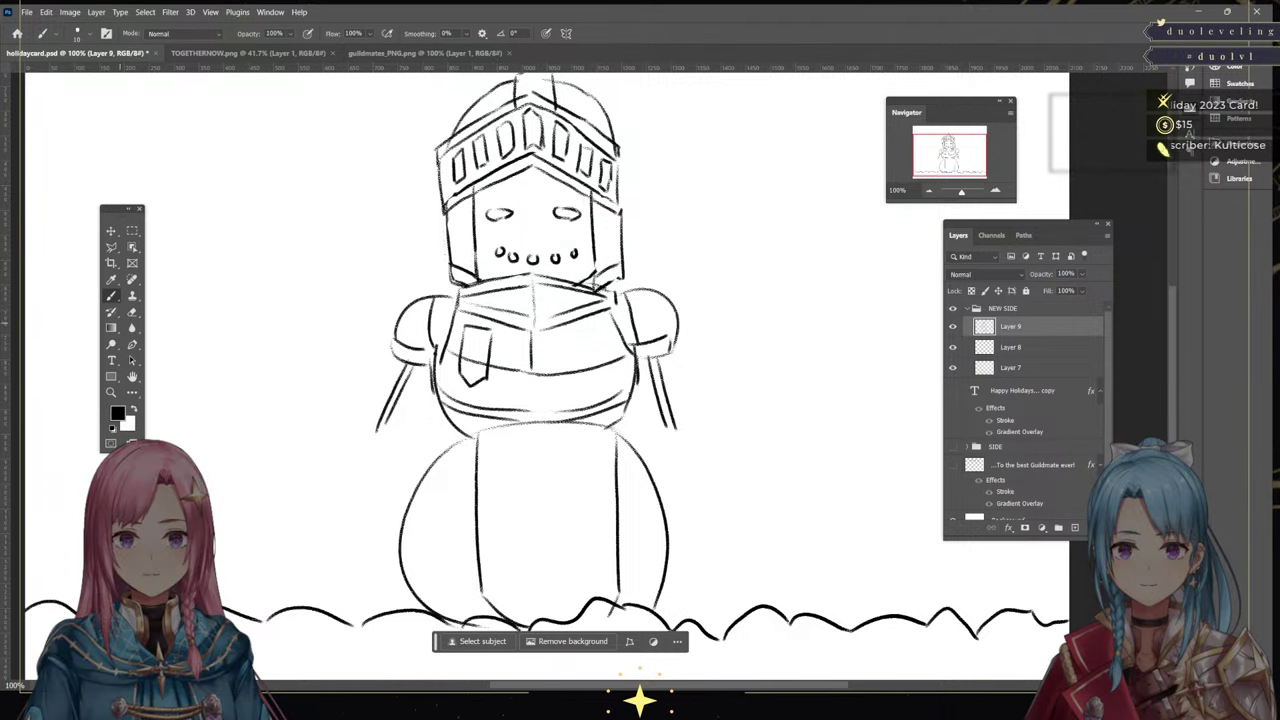
{"action": "key", "text": "e"}
{"action": "left_click_drag", "start_coordinate": [652, 360], "coordinate": [672, 430]}
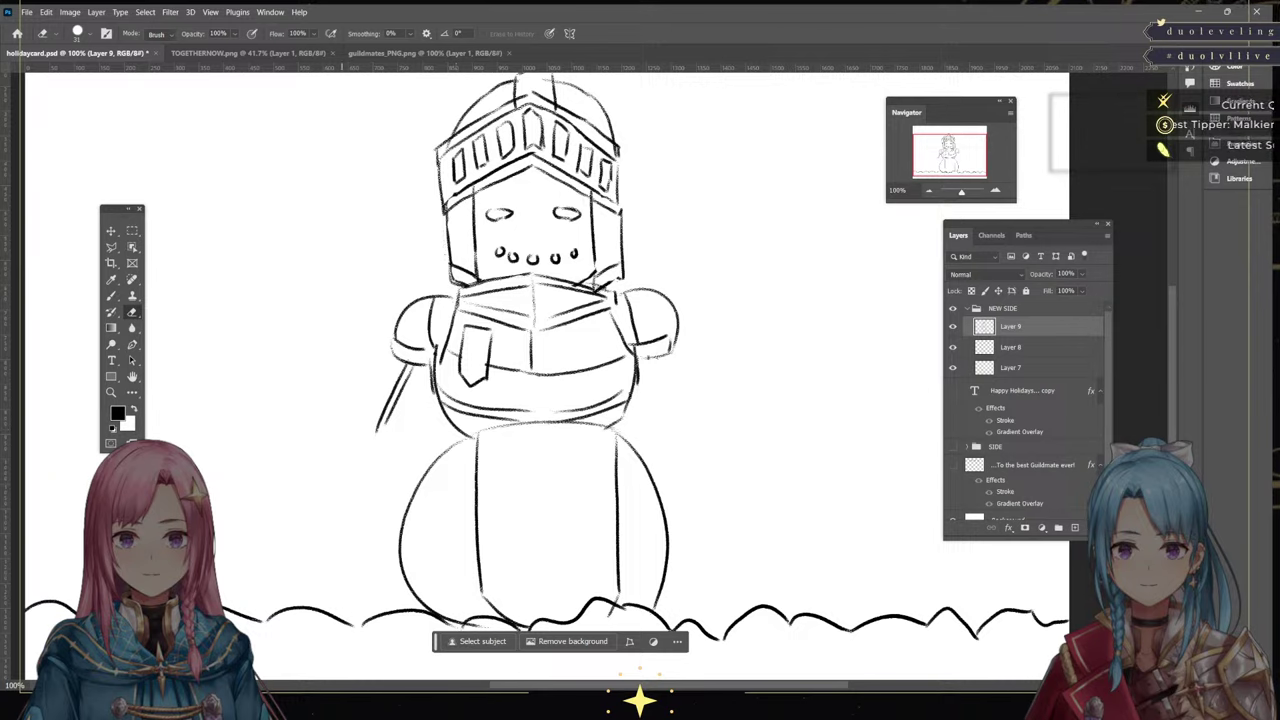
Add horizontal bands and a pointed inner line to the chest badge, and try a small triangular nose on the face
{"action": "left_click", "coordinate": [111, 295]}
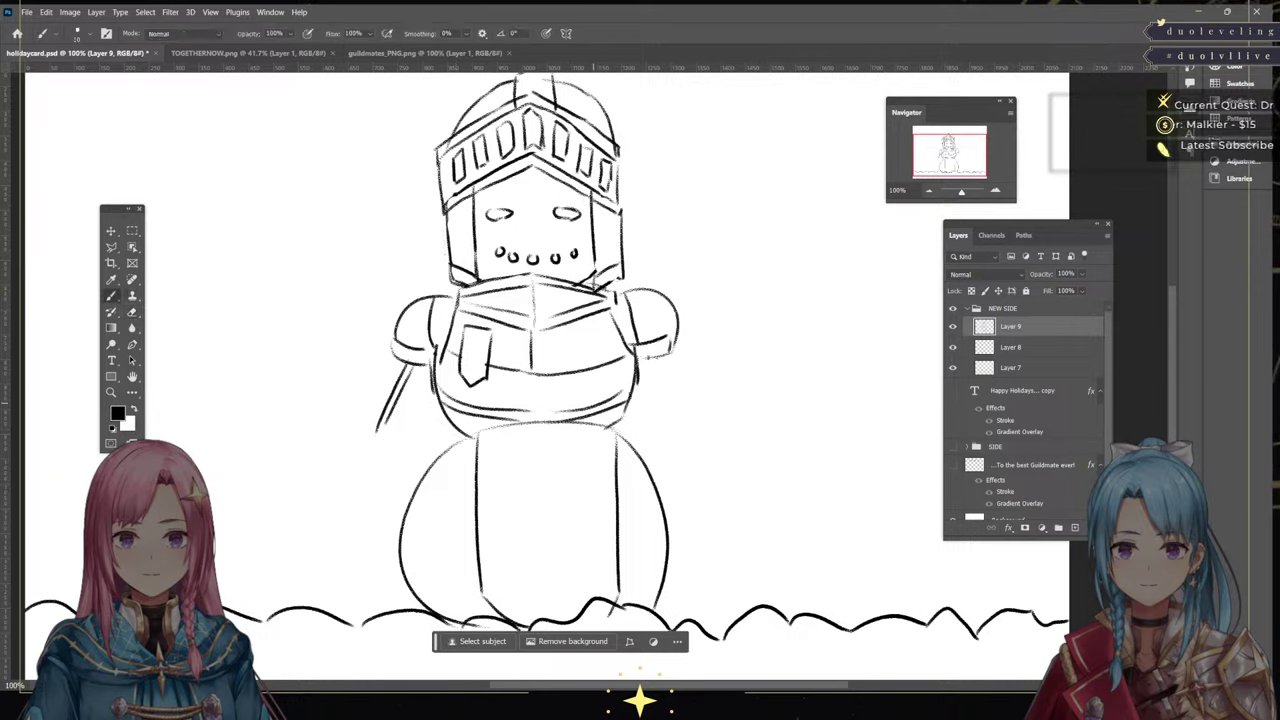
{"action": "left_click_drag", "start_coordinate": [463, 338], "coordinate": [489, 340]}
{"action": "key", "text": "ctrl+z"}
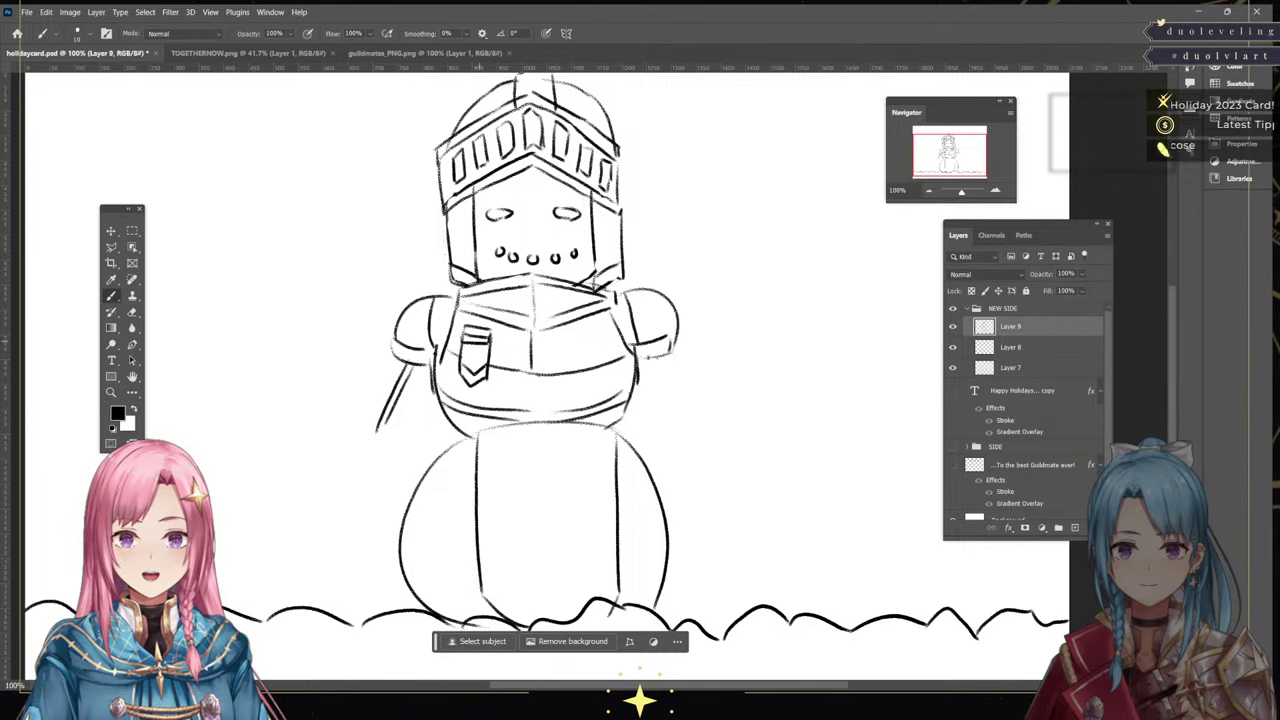
{"action": "left_click_drag", "start_coordinate": [524, 227], "coordinate": [547, 226]}
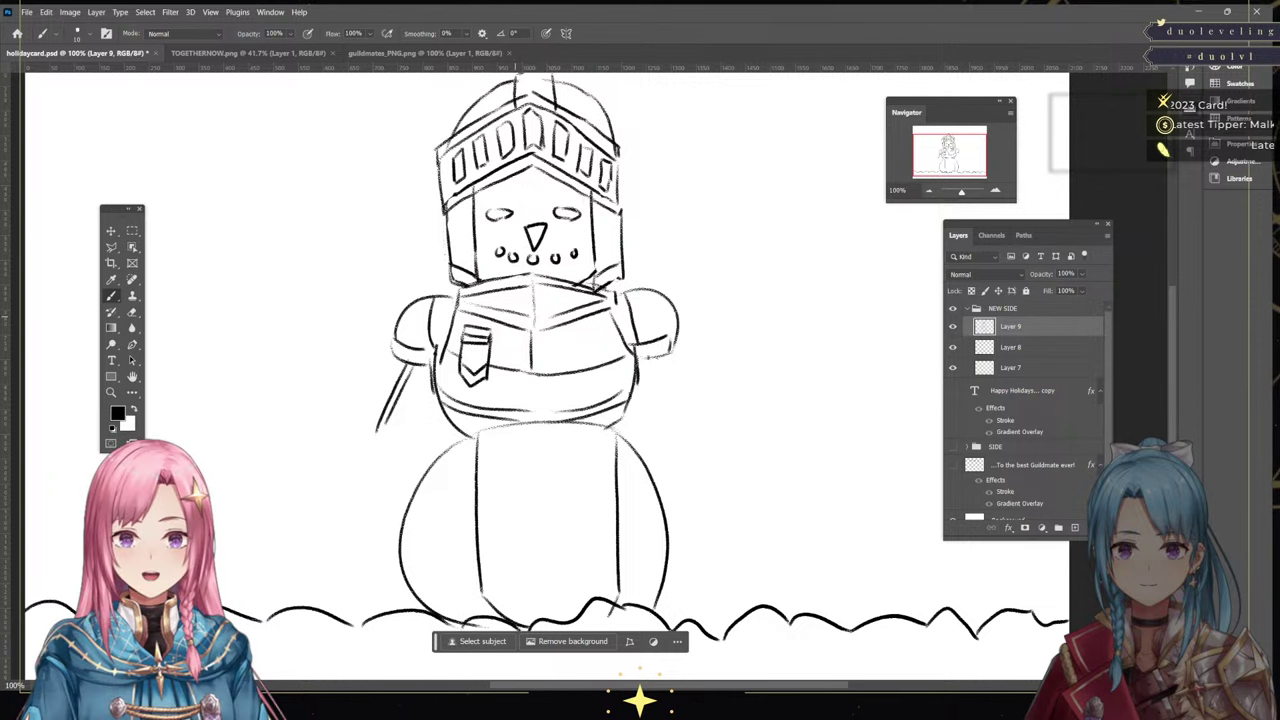
{"action": "key", "text": "ctrl+z"}
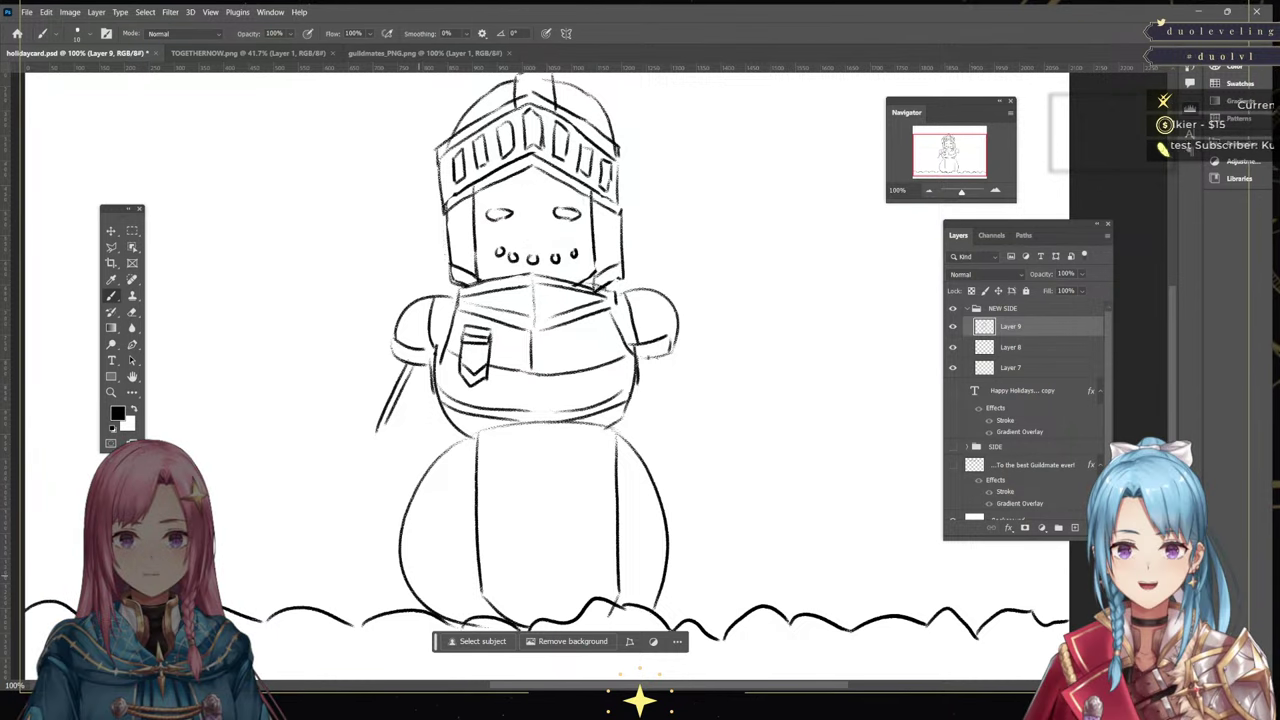
Check the armor type in guildmates_PNG.png and draw a cuffed mitten at the end of the left stick arm
{"action": "left_click", "coordinate": [386, 53]}
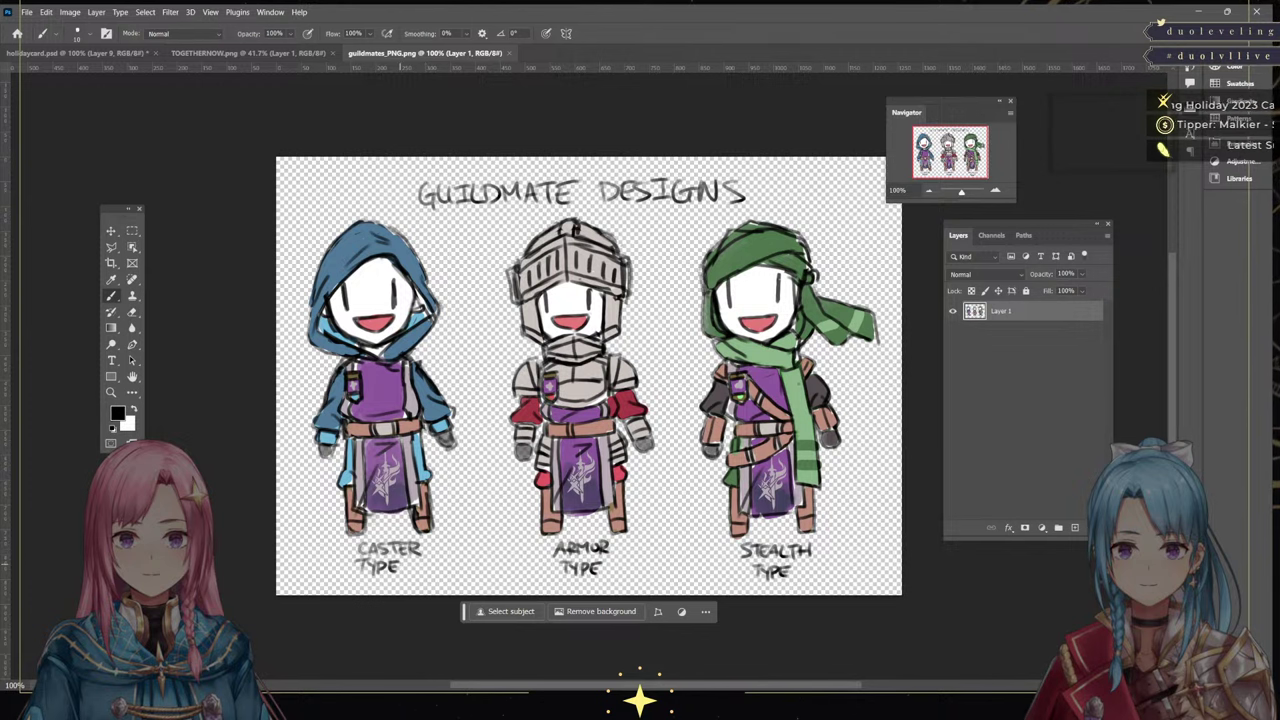
{"action": "left_click", "coordinate": [117, 53]}
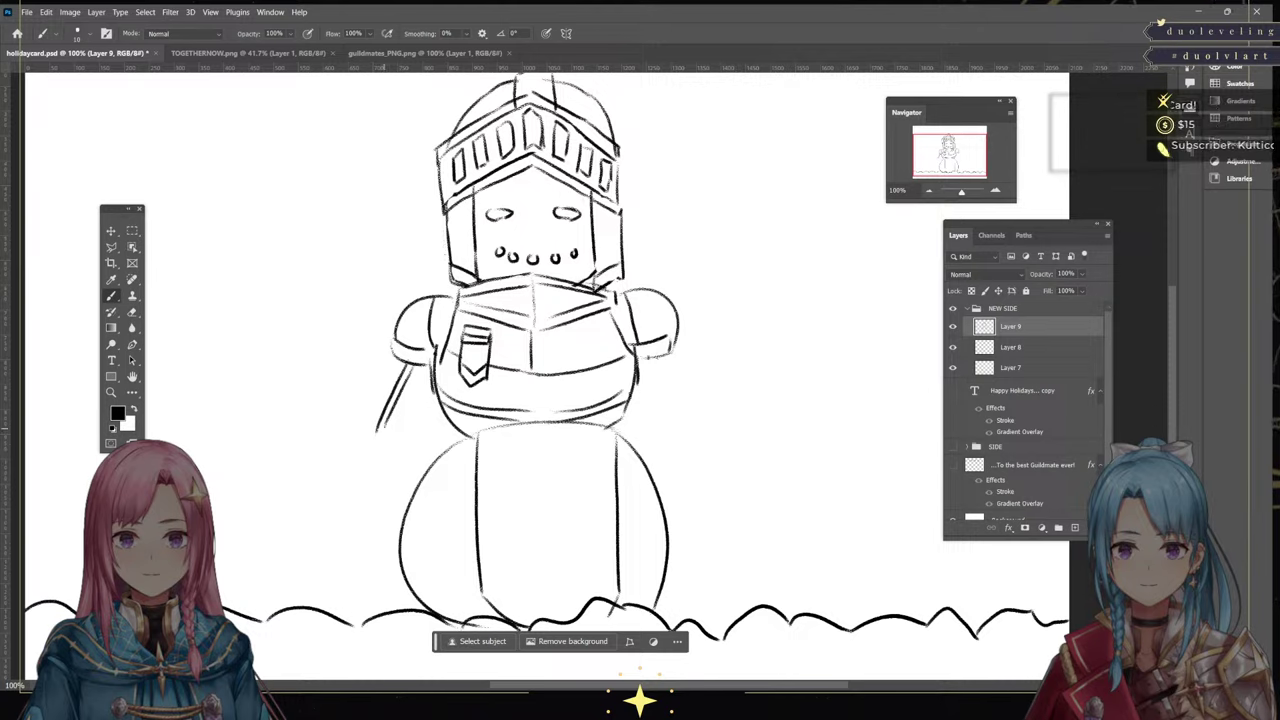
{"action": "mouse_move", "coordinate": [373, 430]}
{"action": "left_mouse_down"}
{"action": "mouse_move", "coordinate": [391, 434]}
{"action": "mouse_move", "coordinate": [386, 456]}
{"action": "mouse_move", "coordinate": [401, 438]}
{"action": "mouse_move", "coordinate": [398, 453]}
{"action": "mouse_move", "coordinate": [397, 436]}
{"action": "mouse_move", "coordinate": [345, 476]}
{"action": "mouse_move", "coordinate": [388, 490]}
{"action": "mouse_move", "coordinate": [372, 500]}
{"action": "mouse_move", "coordinate": [388, 505]}
{"action": "mouse_move", "coordinate": [377, 494]}
{"action": "left_mouse_up"}
{"action": "key", "text": "ctrl+z"}
{"action": "key", "text": "ctrl+z"}
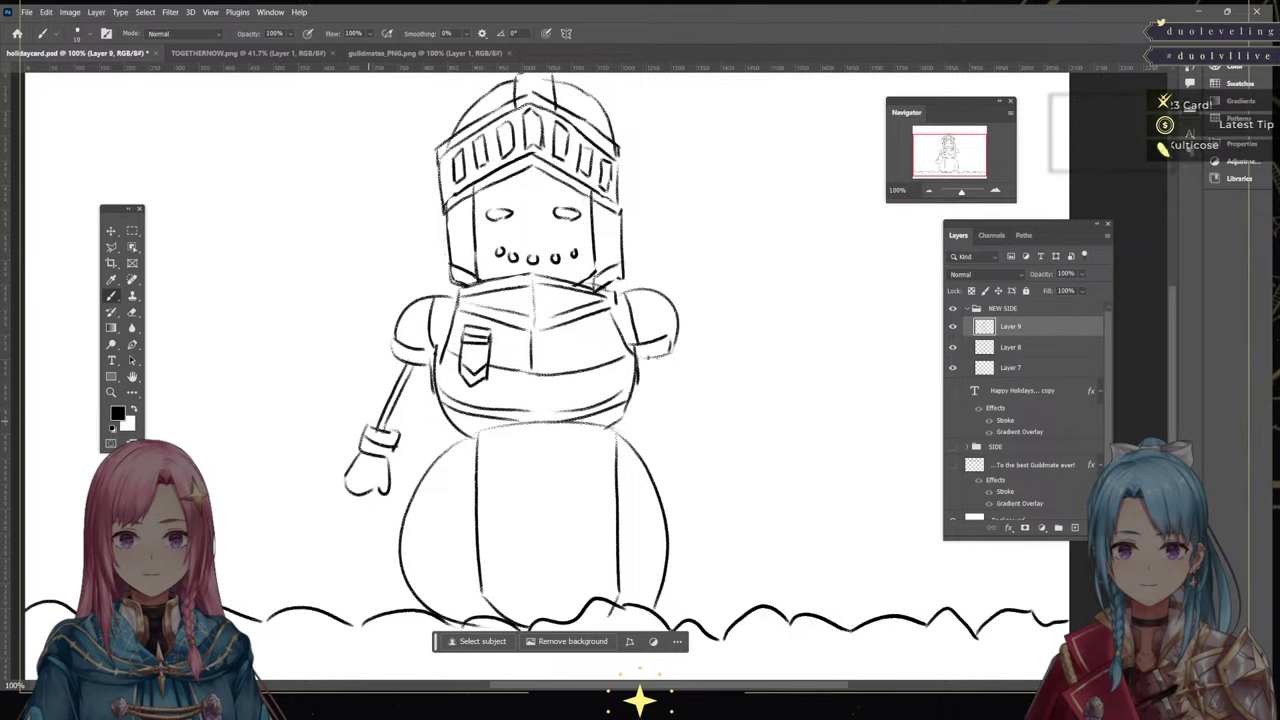
Check the armor type in guildmates_PNG.png, and erase the bottom ball's top outline and the upper ends of the two front panel lines
{"action": "left_click", "coordinate": [132, 312]}
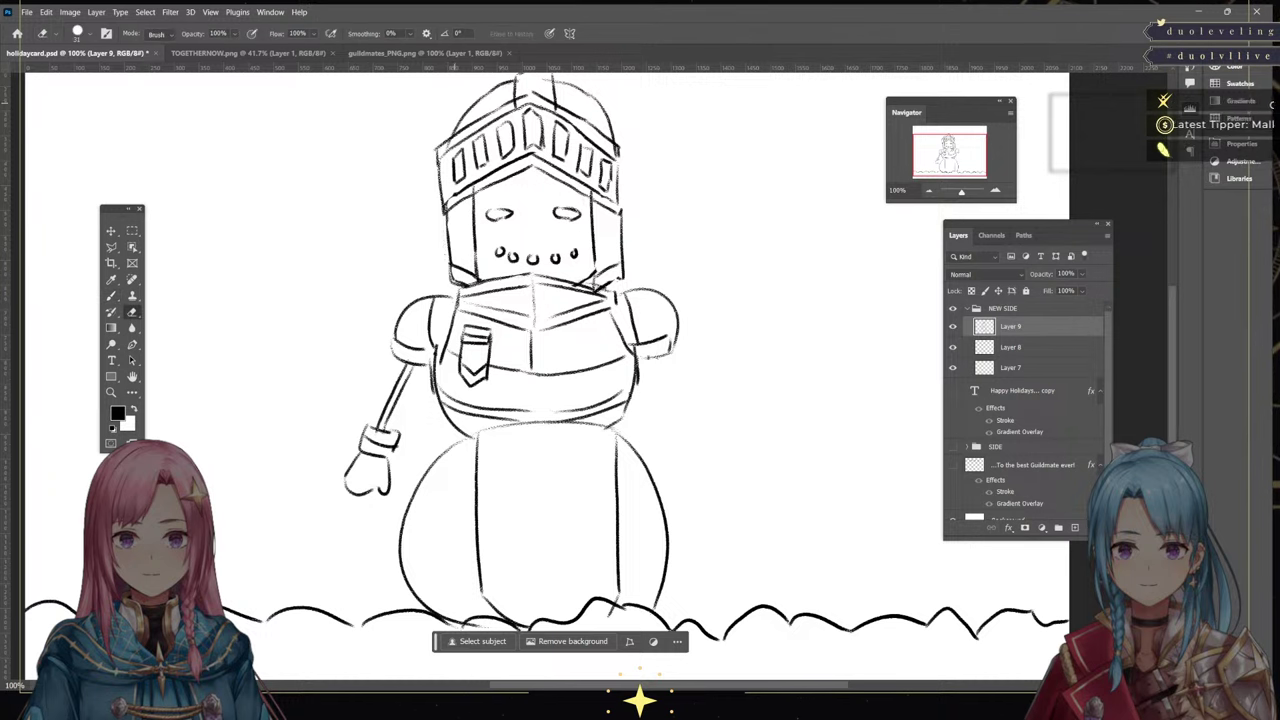
{"action": "left_click", "coordinate": [424, 53]}
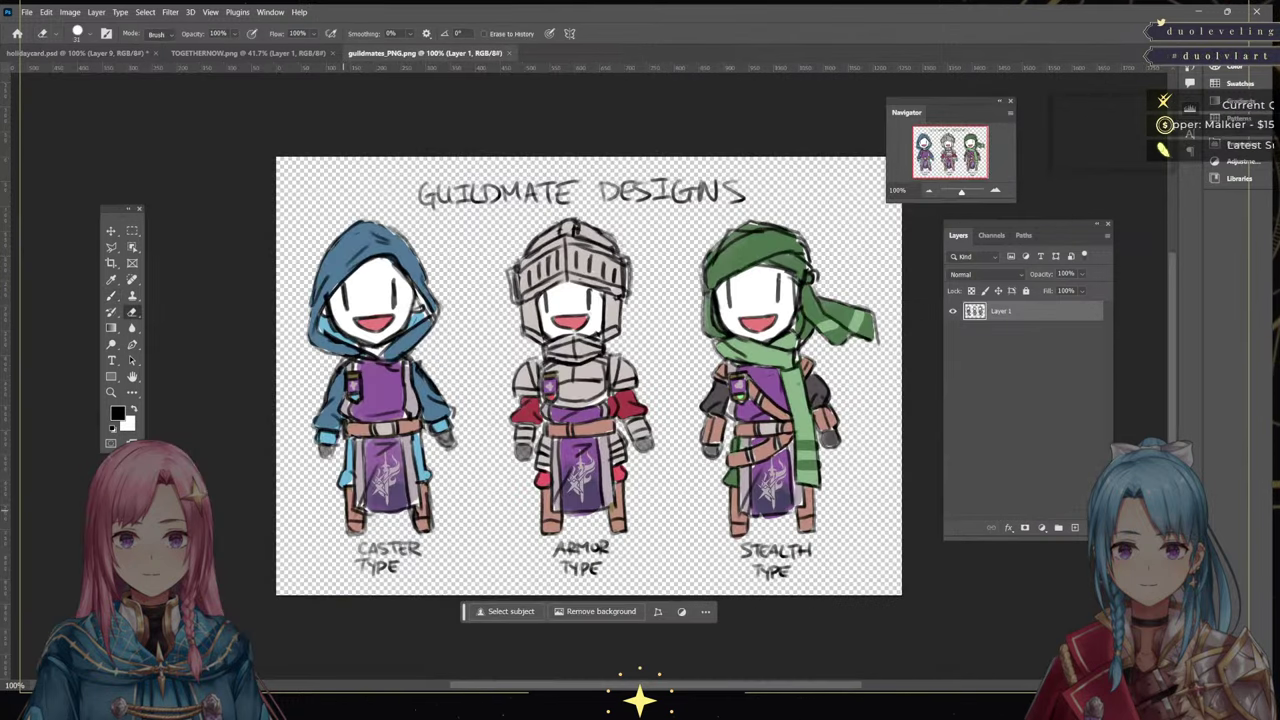
{"action": "key", "text": "ctrl+Tab"}
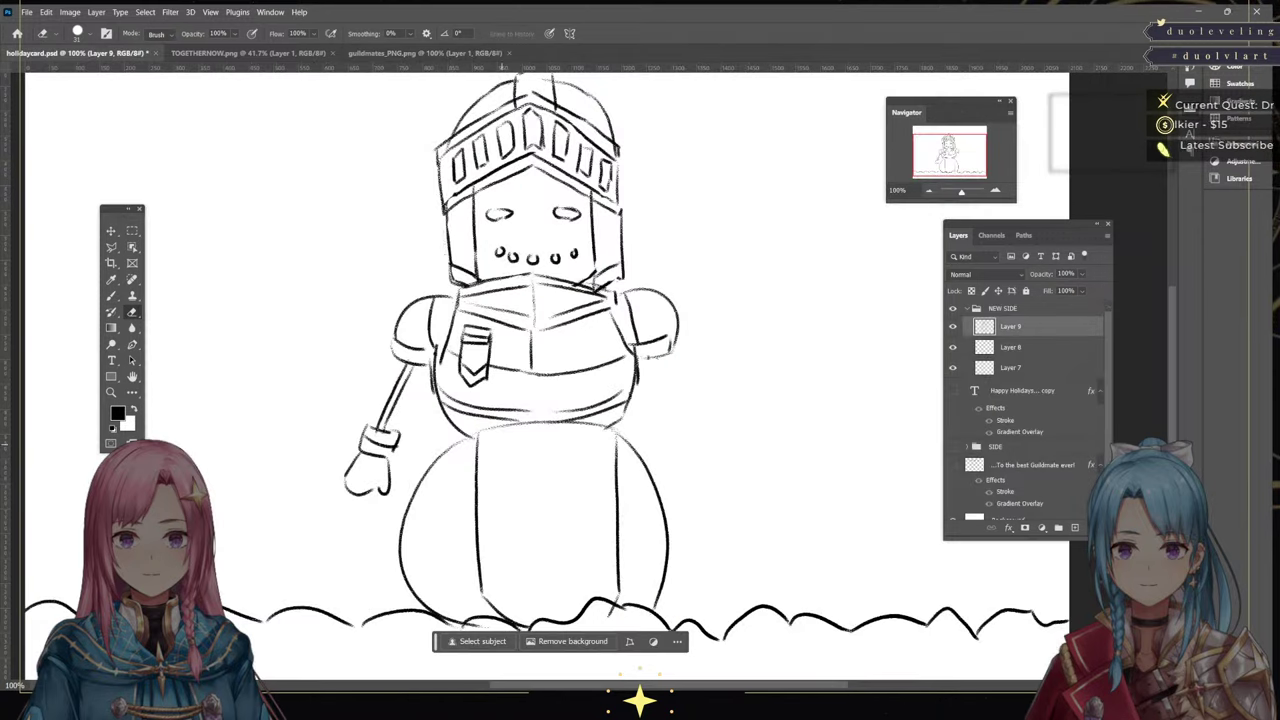
{"action": "mouse_move", "coordinate": [458, 440]}
{"action": "left_mouse_down"}
{"action": "mouse_move", "coordinate": [536, 424]}
{"action": "mouse_move", "coordinate": [626, 428]}
{"action": "left_mouse_up"}
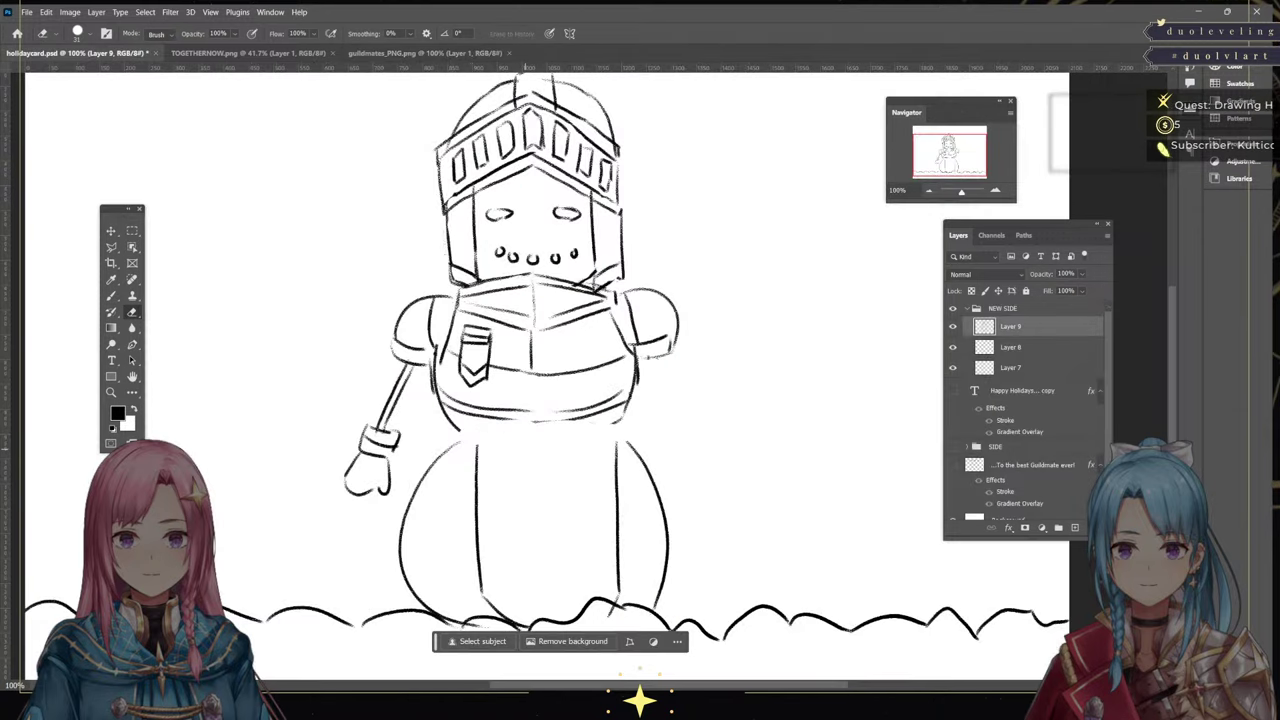
{"action": "left_click_drag", "start_coordinate": [525, 449], "coordinate": [450, 448]}
{"action": "mouse_move", "coordinate": [616, 442]}
{"action": "left_mouse_down"}
{"action": "mouse_move", "coordinate": [574, 458]}
{"action": "mouse_move", "coordinate": [640, 458]}
{"action": "mouse_move", "coordinate": [616, 480]}
{"action": "left_mouse_up"}
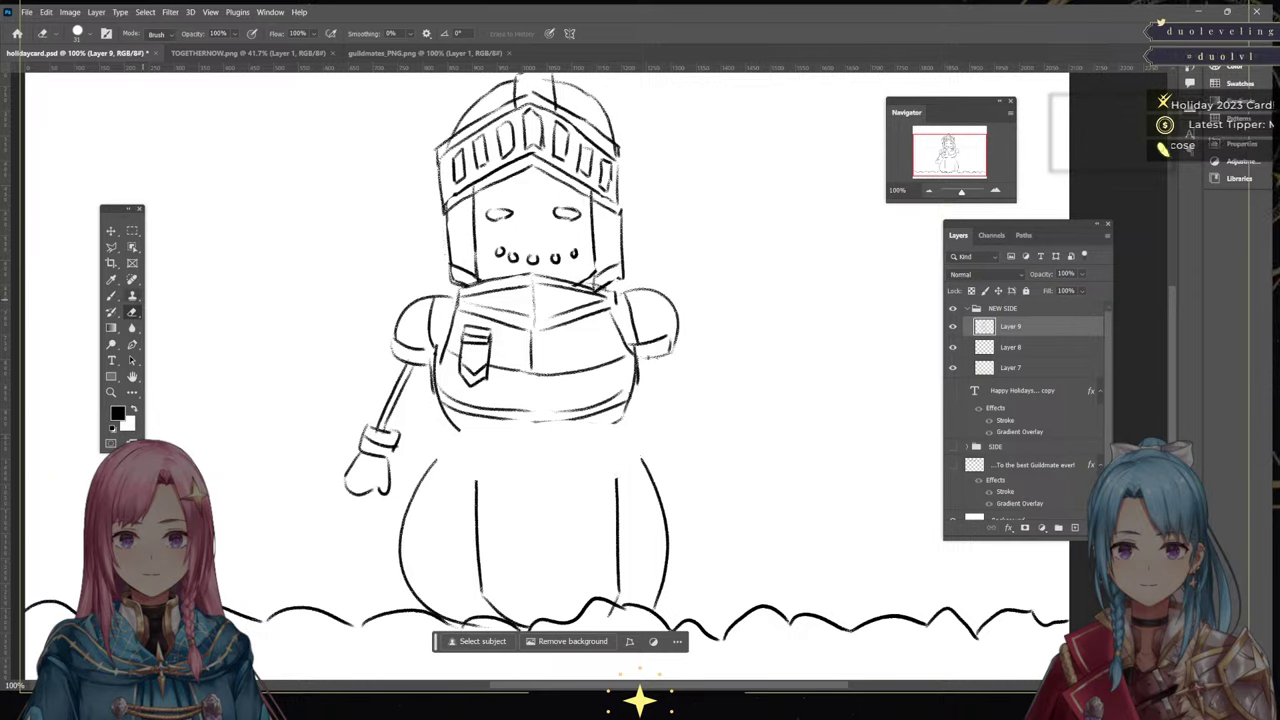
Draw a wide curved belt around the top of the bottom ball, with short vertical waist lines joining it to the breastplate
{"action": "key", "text": "b"}
{"action": "mouse_move", "coordinate": [434, 458]}
{"action": "left_mouse_down"}
{"action": "mouse_move", "coordinate": [444, 438]}
{"action": "mouse_move", "coordinate": [632, 434]}
{"action": "mouse_move", "coordinate": [640, 458]}
{"action": "mouse_move", "coordinate": [556, 486]}
{"action": "mouse_move", "coordinate": [620, 476]}
{"action": "mouse_move", "coordinate": [640, 458]}
{"action": "left_mouse_up"}
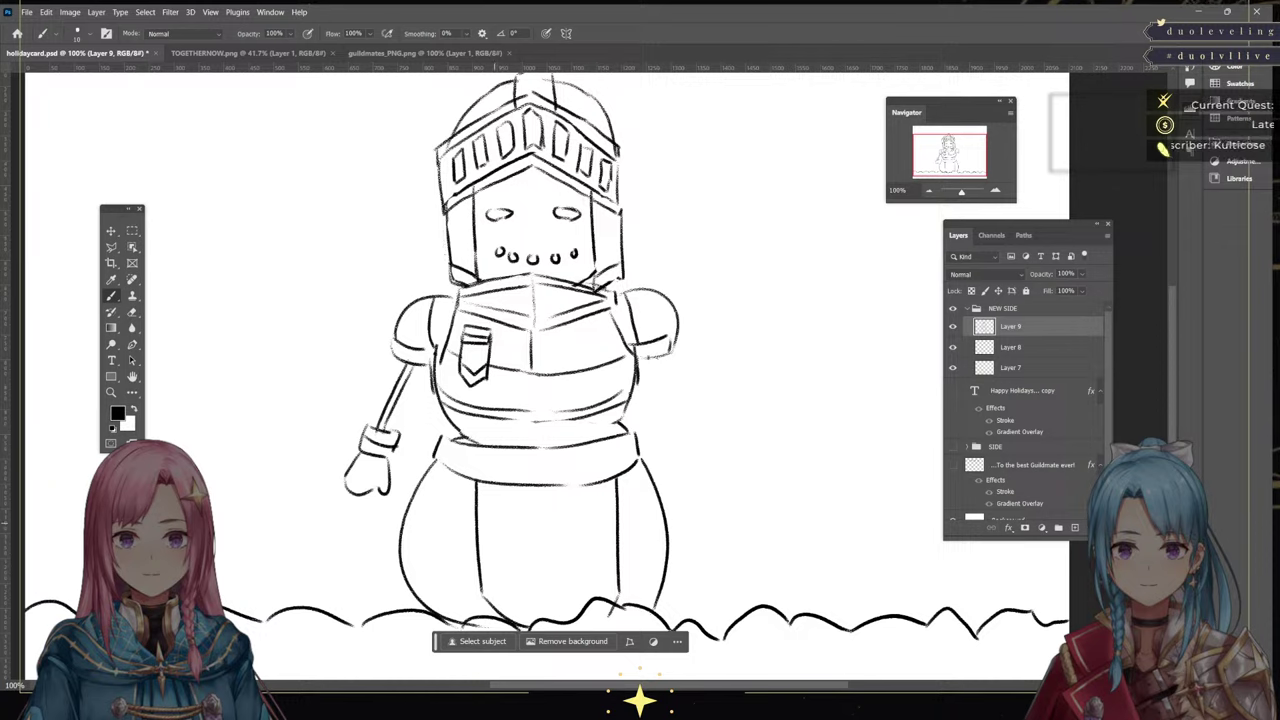
{"action": "left_click", "coordinate": [131, 312]}
{"action": "left_click_drag", "start_coordinate": [478, 440], "coordinate": [471, 433]}
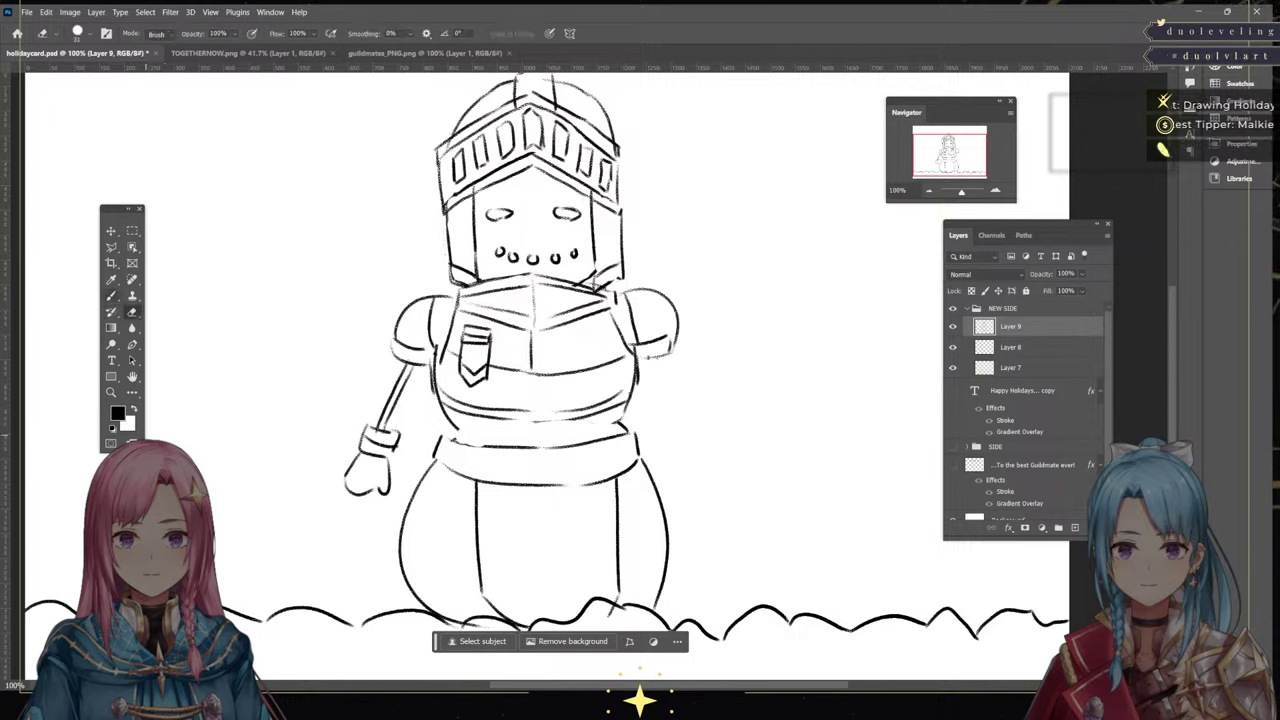
{"action": "left_click", "coordinate": [111, 296]}
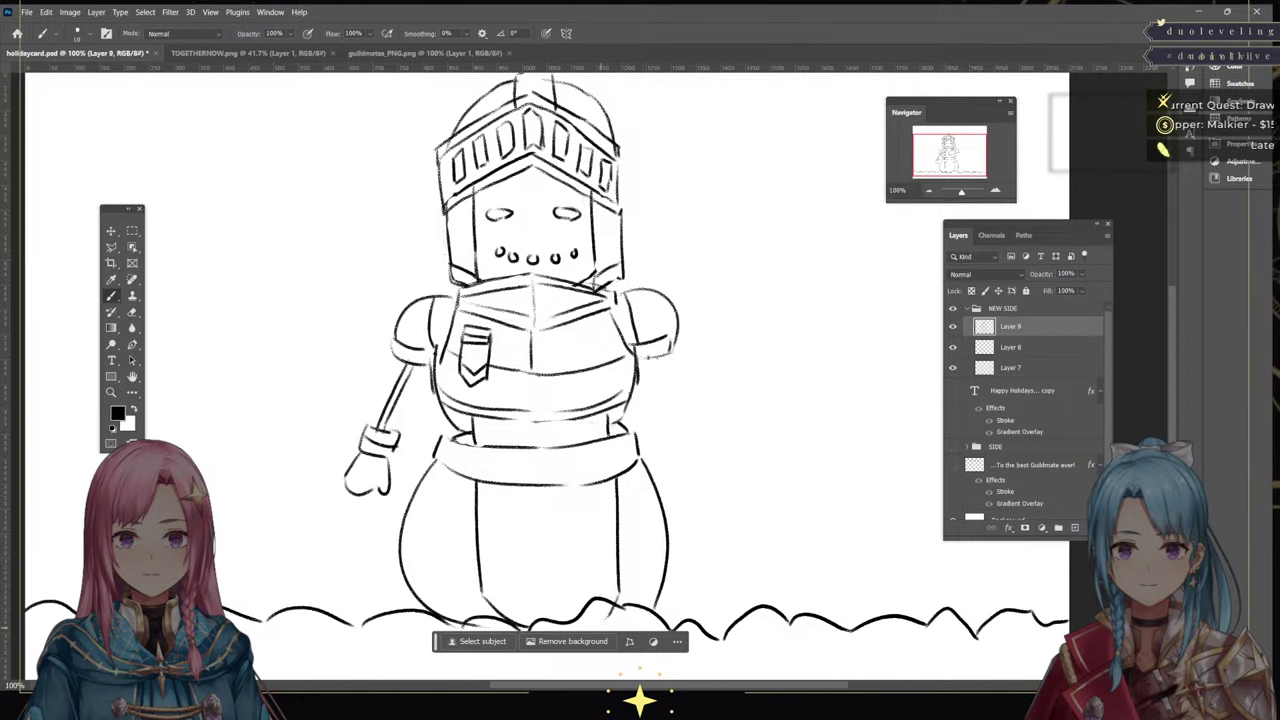
Erase the lower ends of the front panel and redraw them as a shallow pointed hem reaching the snow line
{"action": "left_click_drag", "start_coordinate": [951, 157], "coordinate": [950, 160]}
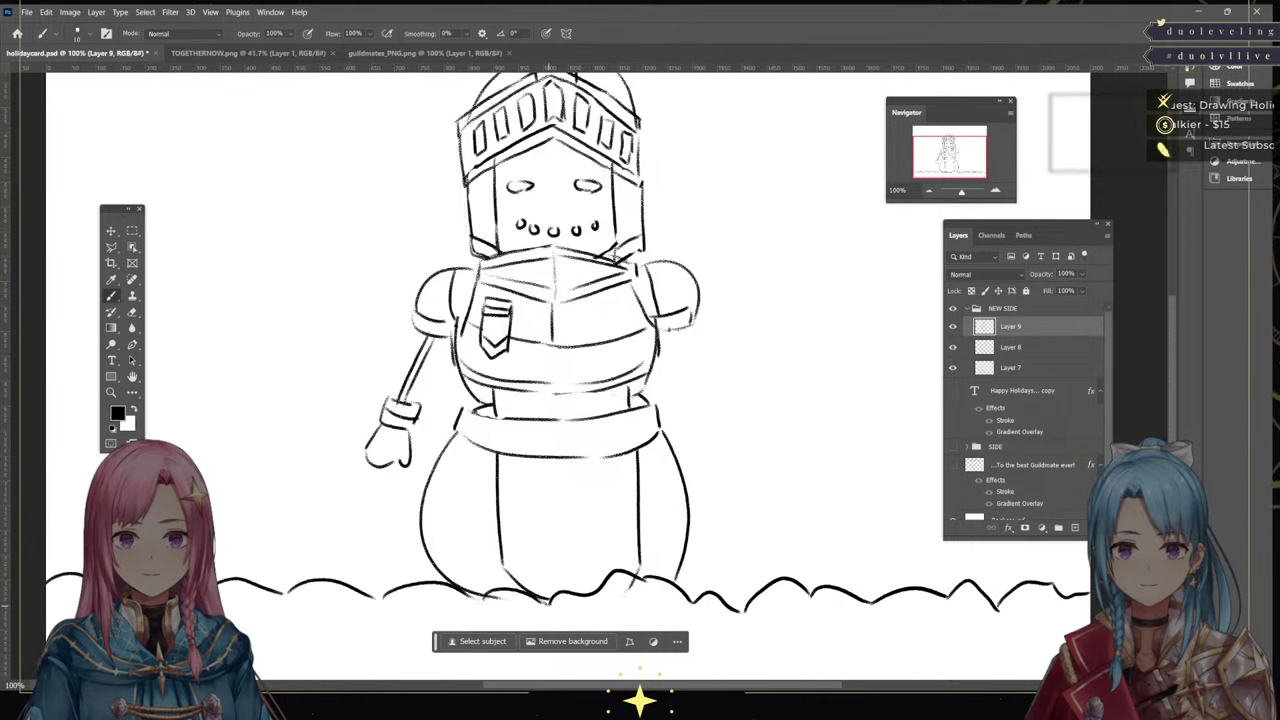
{"action": "left_click_drag", "start_coordinate": [548, 608], "coordinate": [624, 578]}
{"action": "key", "text": "e"}
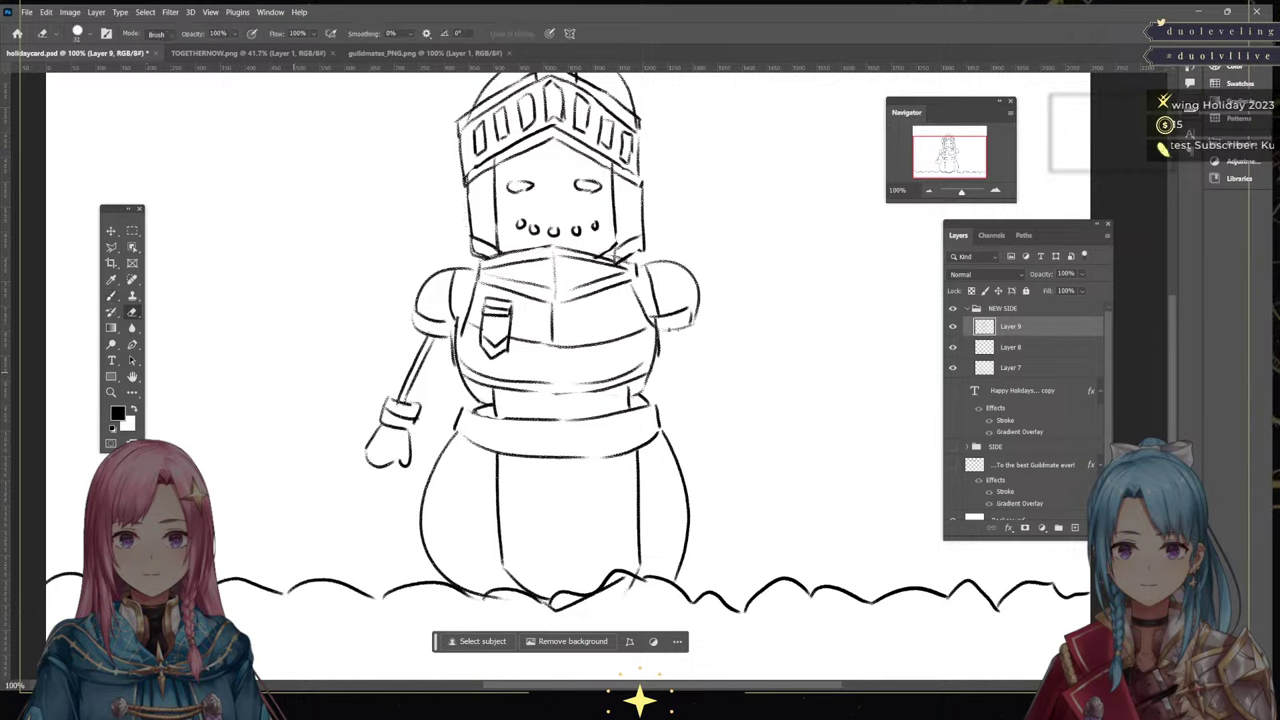
{"action": "left_click_drag", "start_coordinate": [548, 606], "coordinate": [508, 566]}
{"action": "left_click_drag", "start_coordinate": [636, 572], "coordinate": [556, 610]}
{"action": "key", "text": "b"}
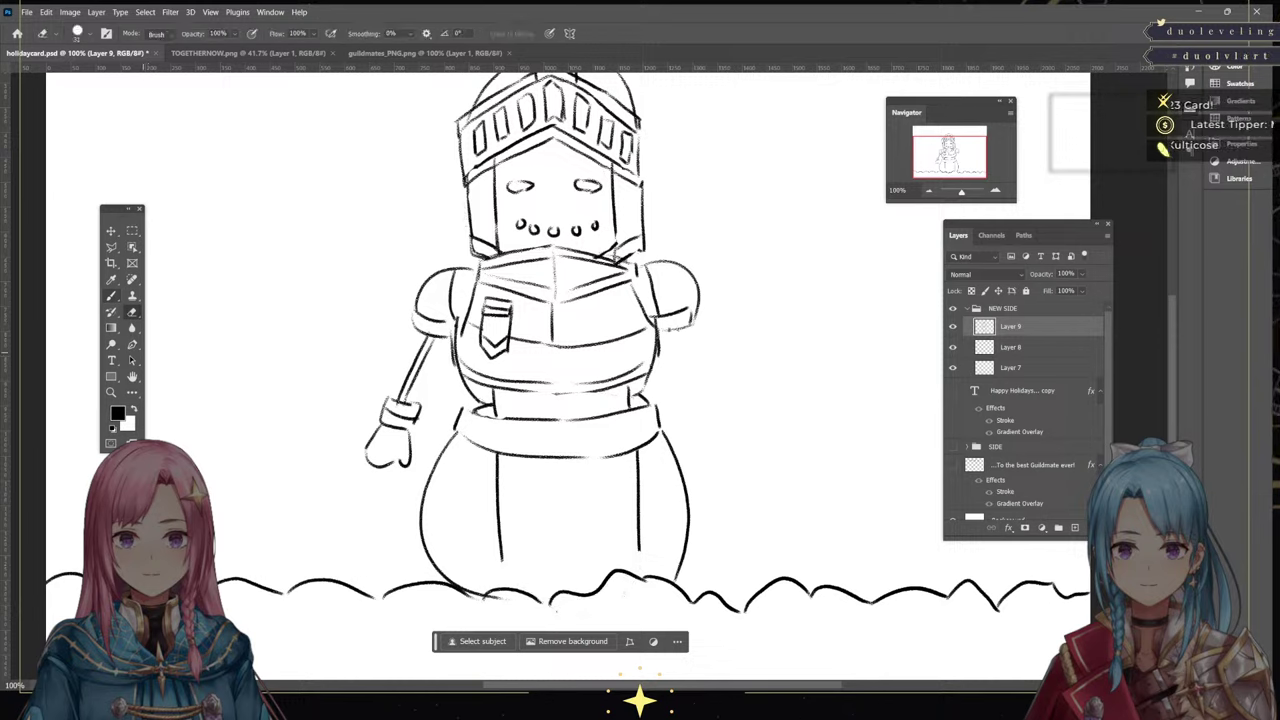
{"action": "left_click_drag", "start_coordinate": [502, 558], "coordinate": [568, 582]}
{"action": "left_click_drag", "start_coordinate": [638, 550], "coordinate": [592, 592]}
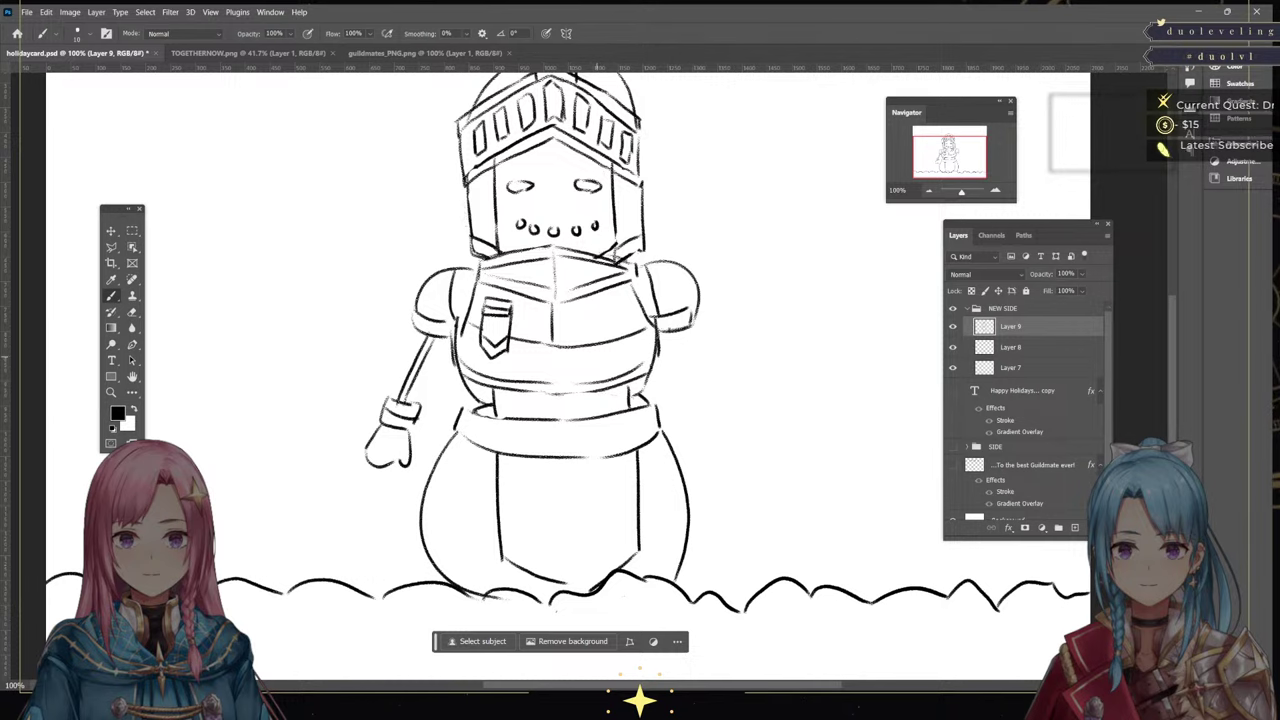
Check the armor type in guildmates_PNG.png and draw a flared hip plate below the belt on each side of the front panel
{"action": "left_click", "coordinate": [398, 53]}
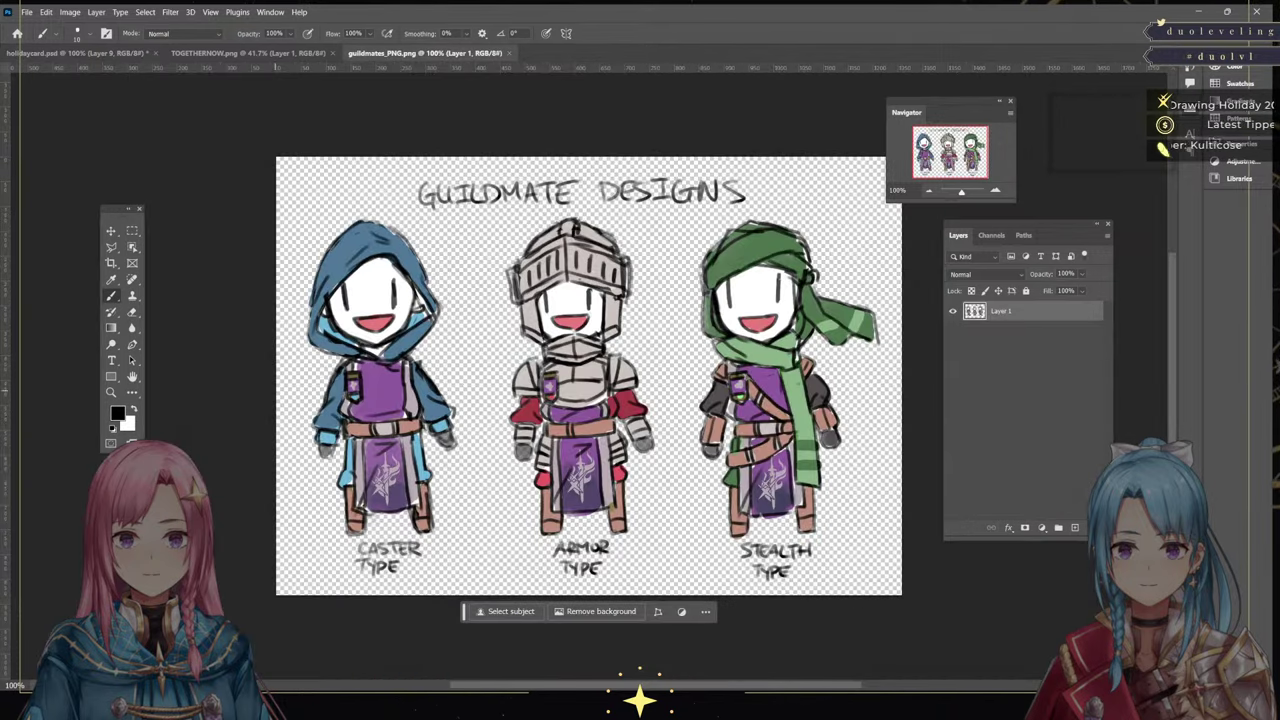
{"action": "left_click", "coordinate": [78, 53]}
{"action": "mouse_move", "coordinate": [450, 435]}
{"action": "left_mouse_down"}
{"action": "mouse_move", "coordinate": [436, 491]}
{"action": "mouse_move", "coordinate": [484, 500]}
{"action": "left_mouse_up"}
{"action": "left_click_drag", "start_coordinate": [640, 455], "coordinate": [702, 494]}
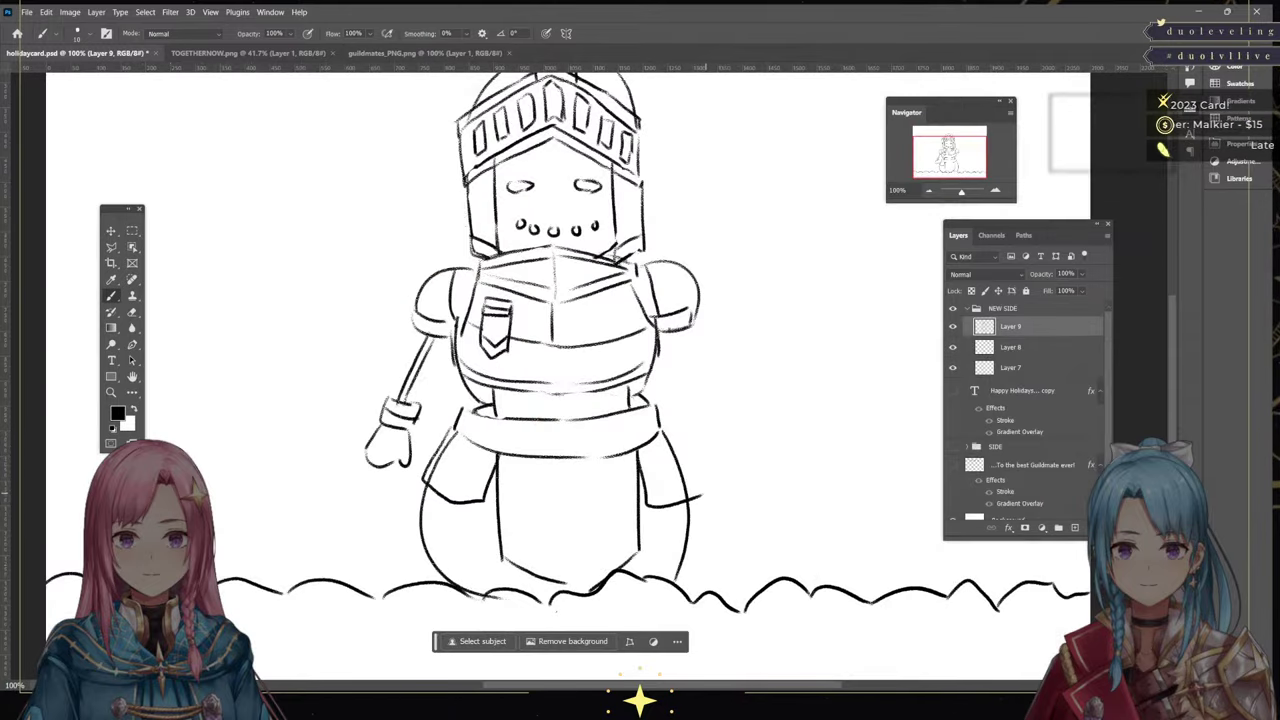
{"action": "left_click_drag", "start_coordinate": [662, 424], "coordinate": [708, 494]}
Draw a second, lower tier of flared plates beneath the hip plates on both sides
{"action": "mouse_move", "coordinate": [424, 490]}
{"action": "left_mouse_down"}
{"action": "mouse_move", "coordinate": [410, 520]}
{"action": "mouse_move", "coordinate": [456, 562]}
{"action": "left_mouse_up"}
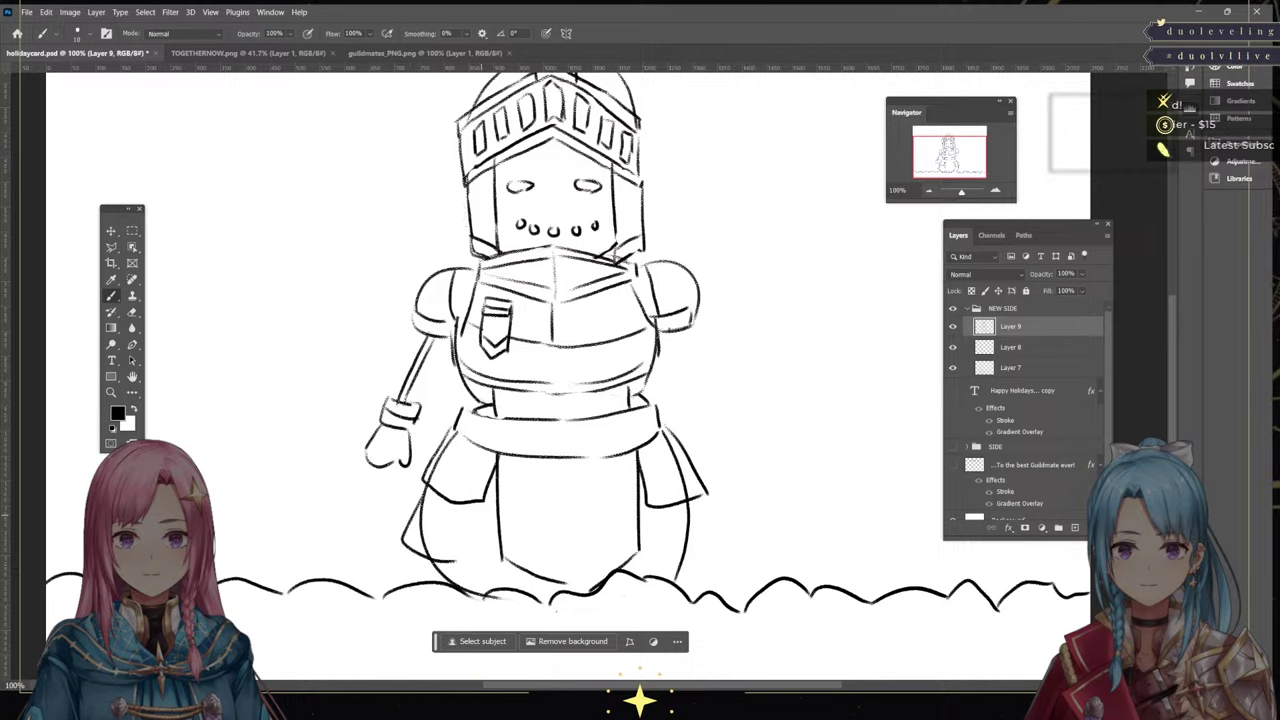
{"action": "left_click_drag", "start_coordinate": [474, 502], "coordinate": [466, 562]}
{"action": "left_click_drag", "start_coordinate": [658, 508], "coordinate": [728, 538]}
{"action": "left_click_drag", "start_coordinate": [700, 496], "coordinate": [727, 540]}
Erase the bottom ball's side outlines where they cross the hip plates
{"action": "key", "text": "e"}
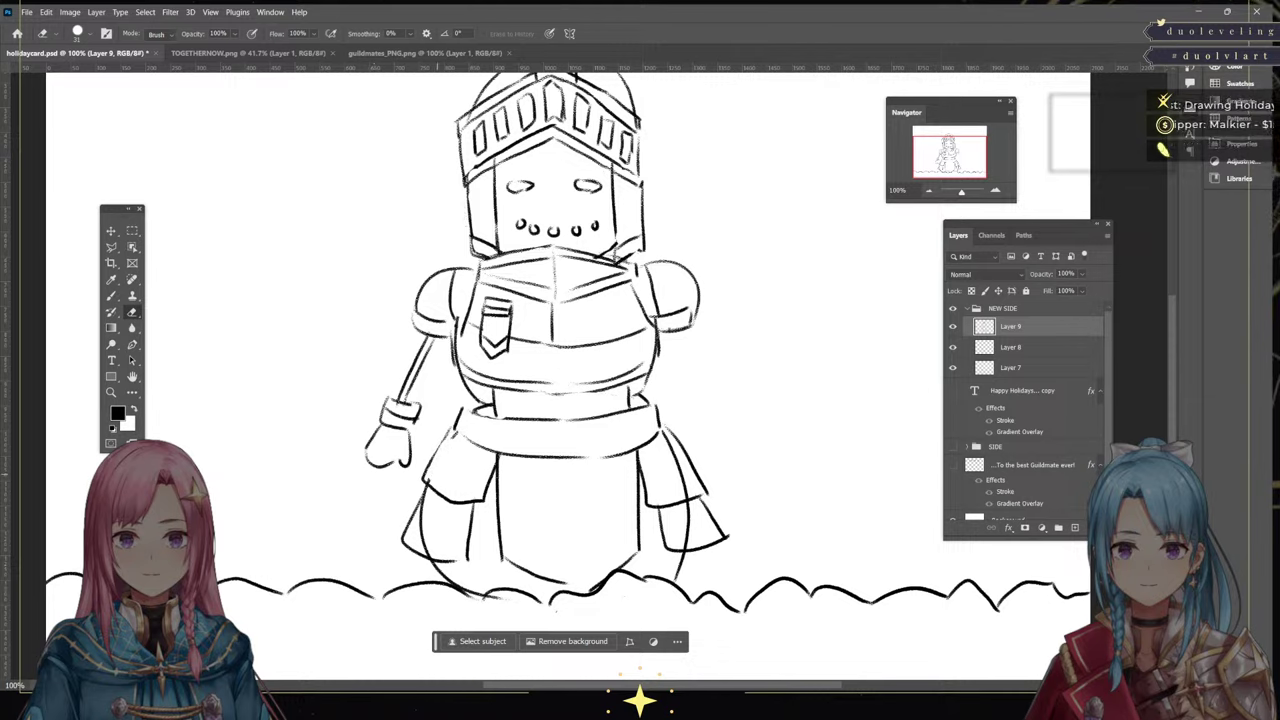
{"action": "left_click_drag", "start_coordinate": [426, 512], "coordinate": [431, 549]}
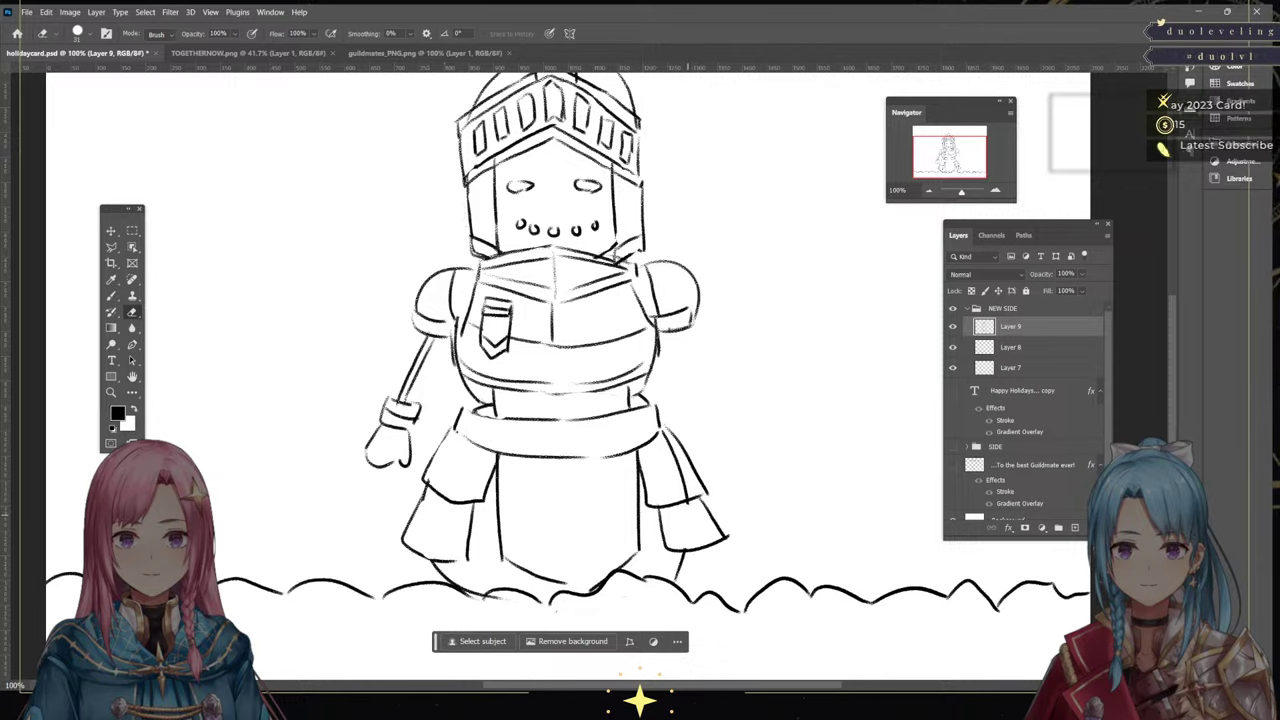
{"action": "left_click_drag", "start_coordinate": [669, 447], "coordinate": [676, 478]}
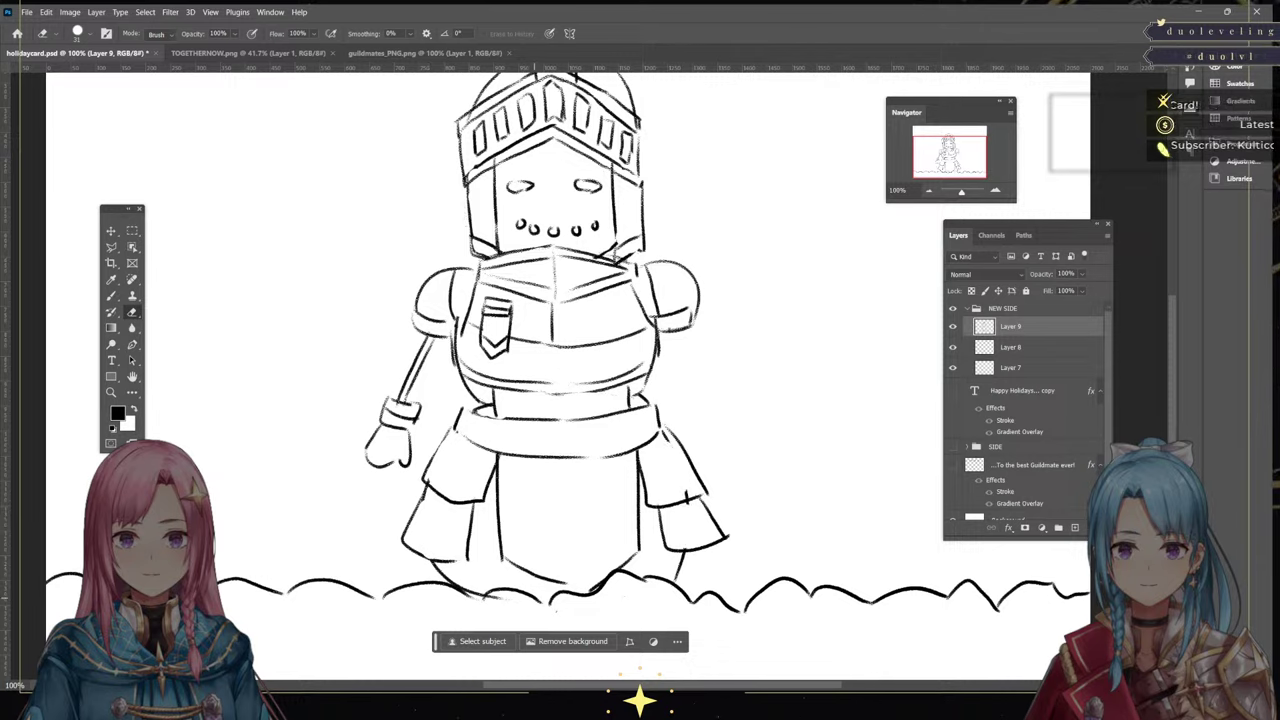
{"action": "key", "text": "b"}
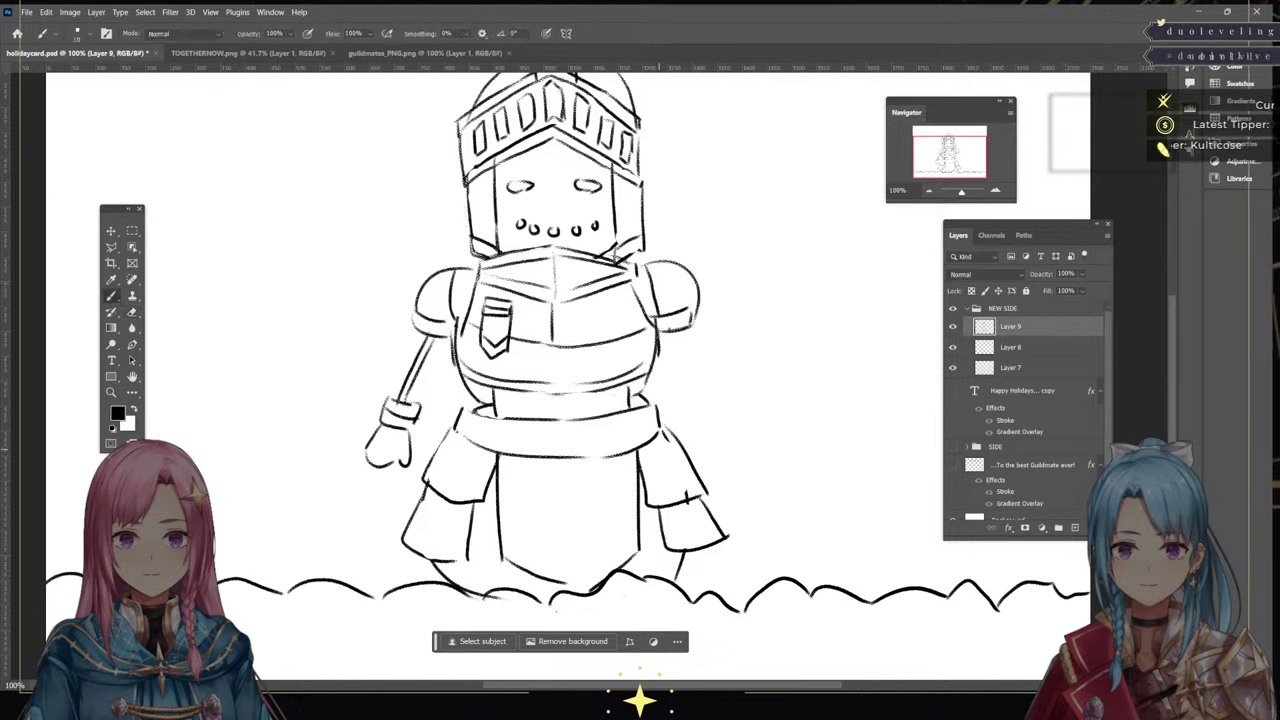
{"action": "key", "text": "e"}
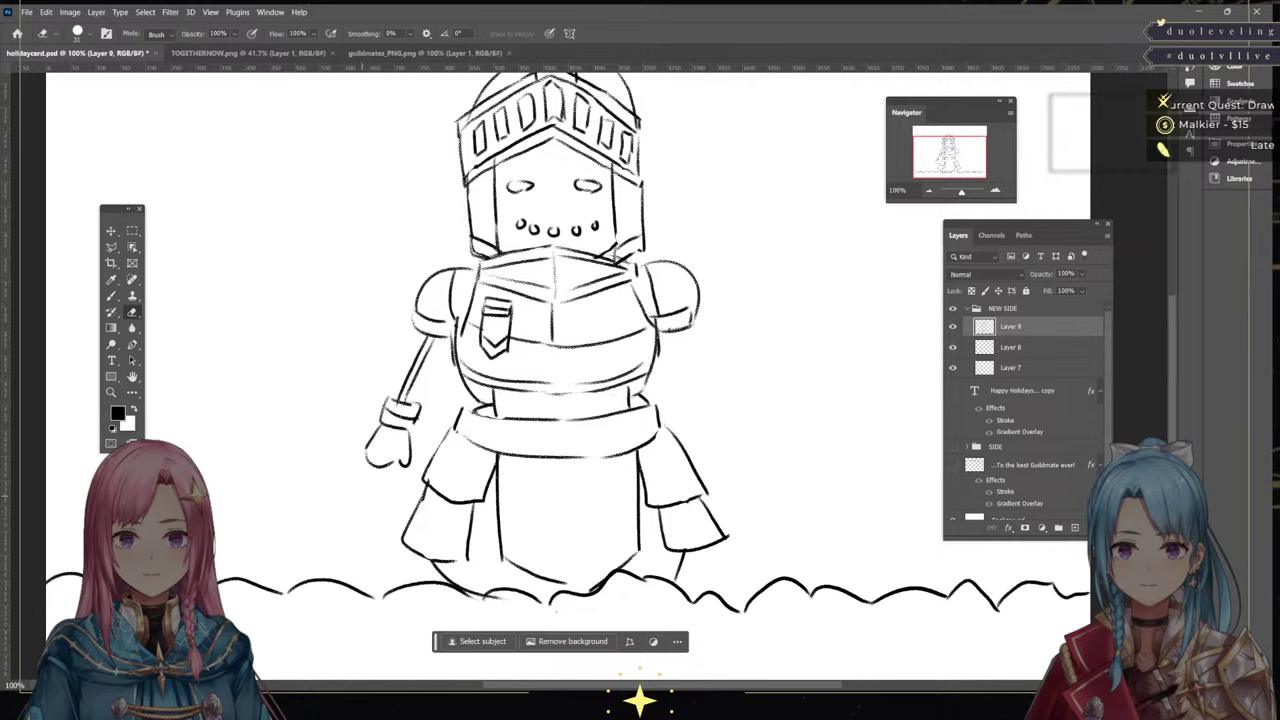
Add inner border lines along the edges of the upper and lower hip plates
{"action": "key", "text": "b"}
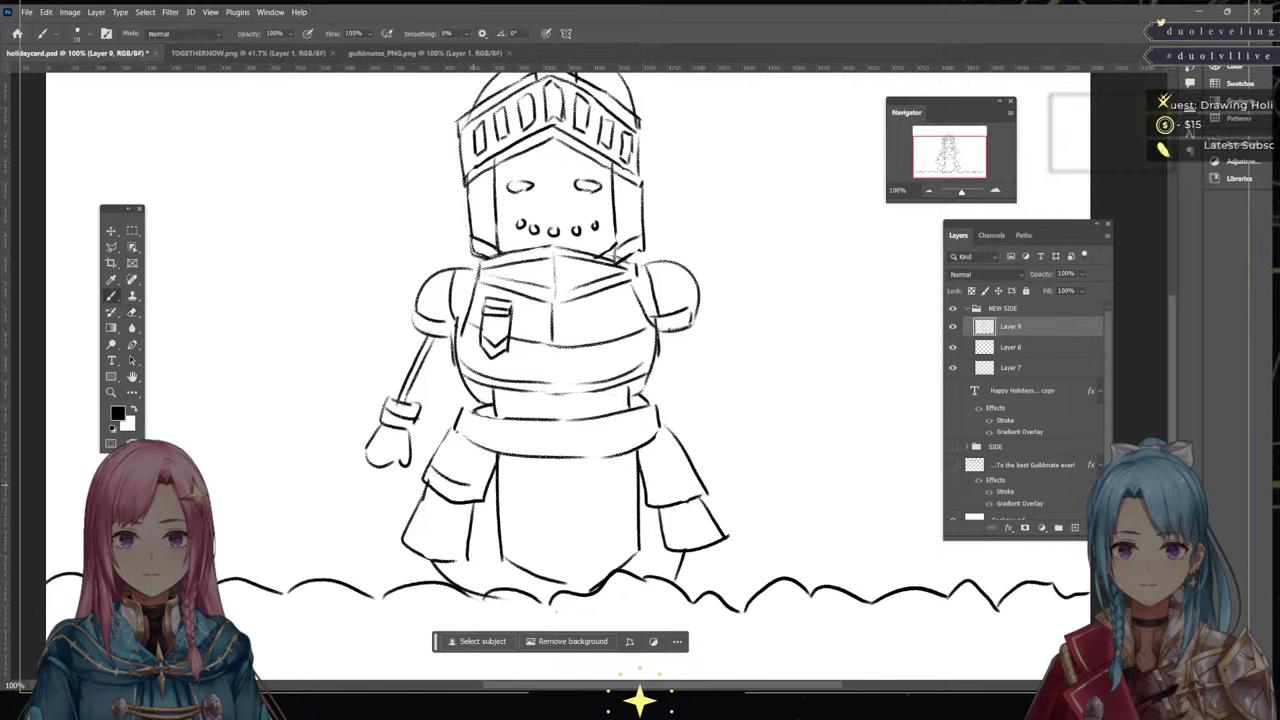
{"action": "left_click_drag", "start_coordinate": [488, 450], "coordinate": [467, 481]}
{"action": "left_click_drag", "start_coordinate": [409, 528], "coordinate": [447, 545]}
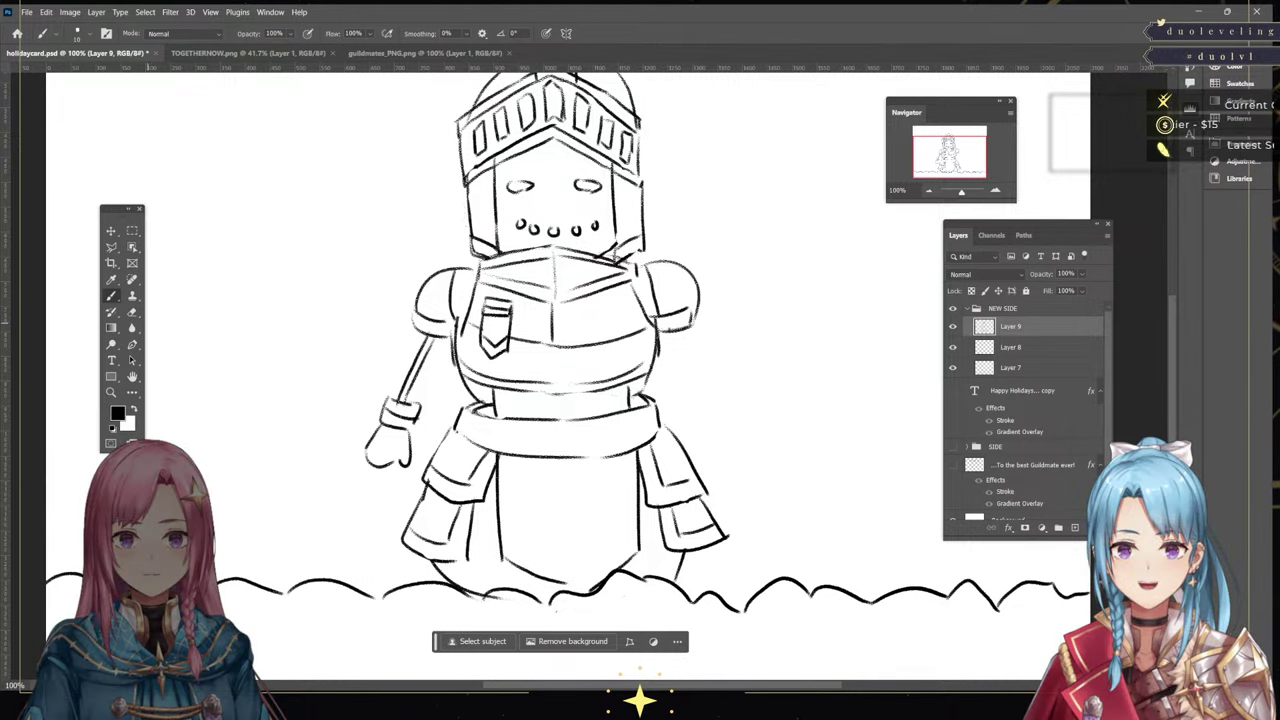
Clean up the belt by erasing the stray curve inside its left end and redrawing the upper edge
{"action": "key", "text": "e"}
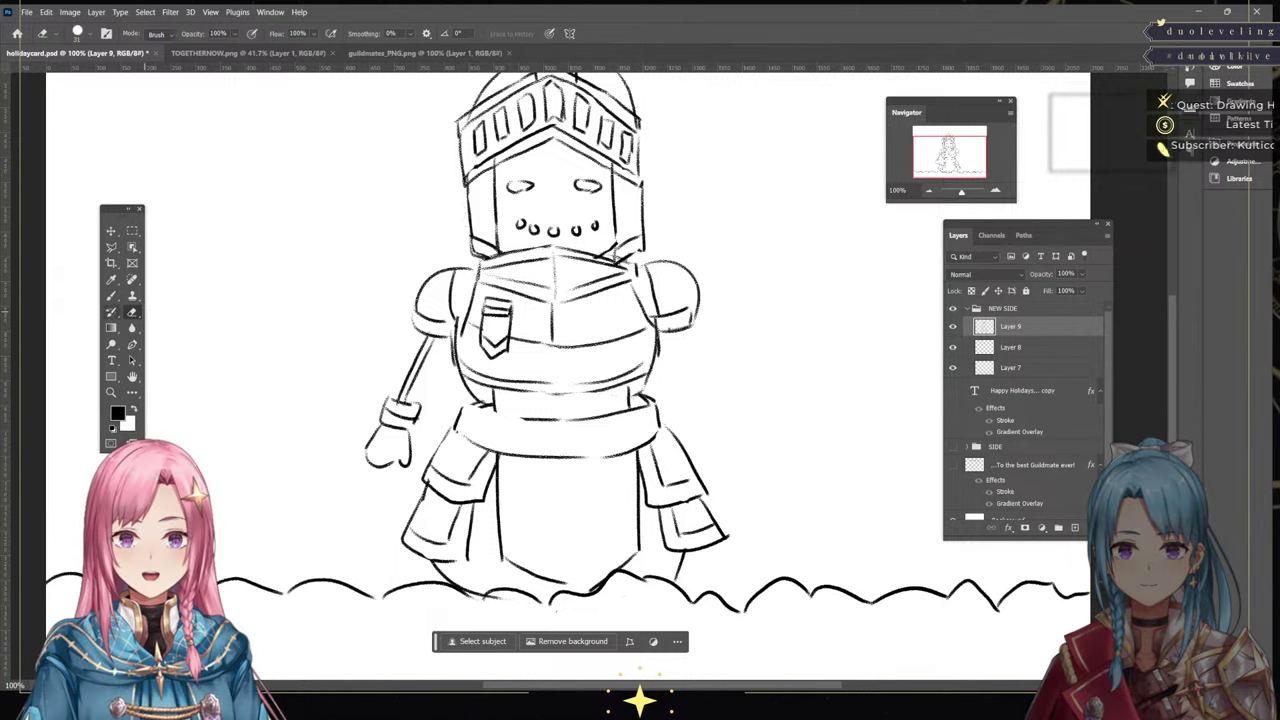
{"action": "key", "text": "b"}
{"action": "left_click_drag", "start_coordinate": [470, 404], "coordinate": [536, 416]}
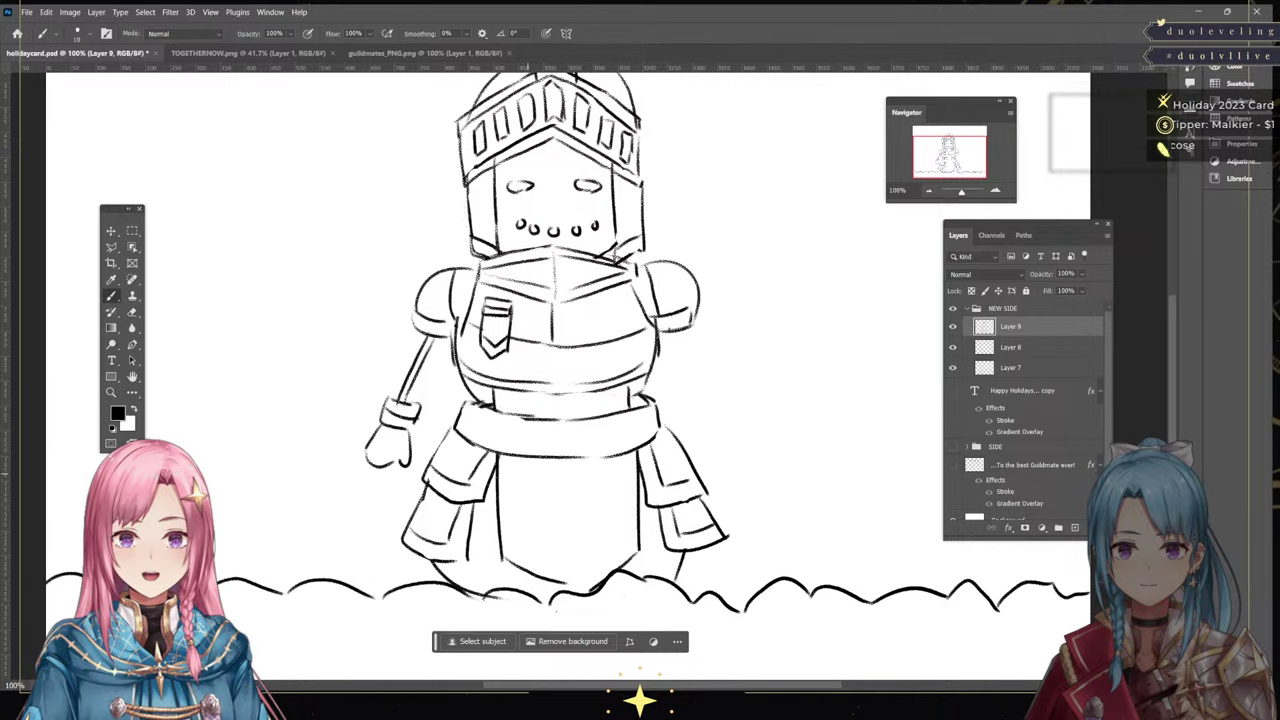
Check the armor type in guildmates_PNG.png and draw vertical border lines inside both edges of the front panel, continuing above the belt
{"action": "left_click", "coordinate": [250, 53]}
{"action": "left_click", "coordinate": [425, 53]}
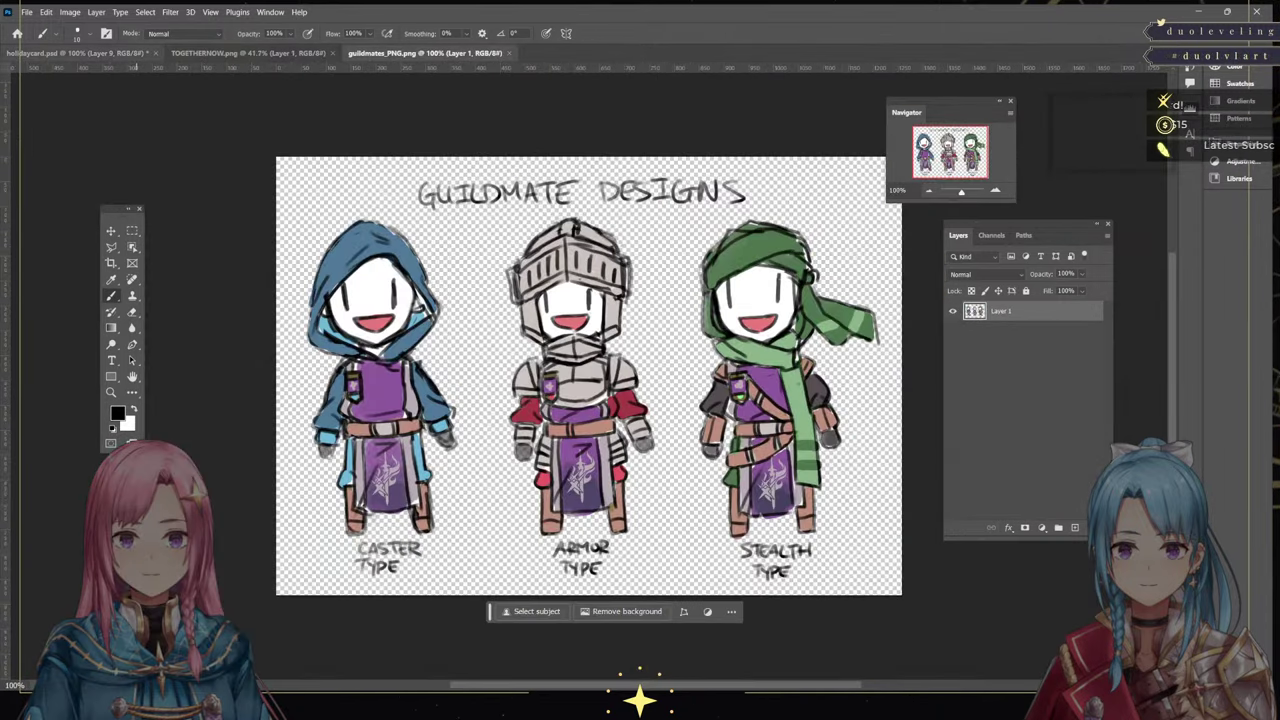
{"action": "key", "text": "ctrl+Tab"}
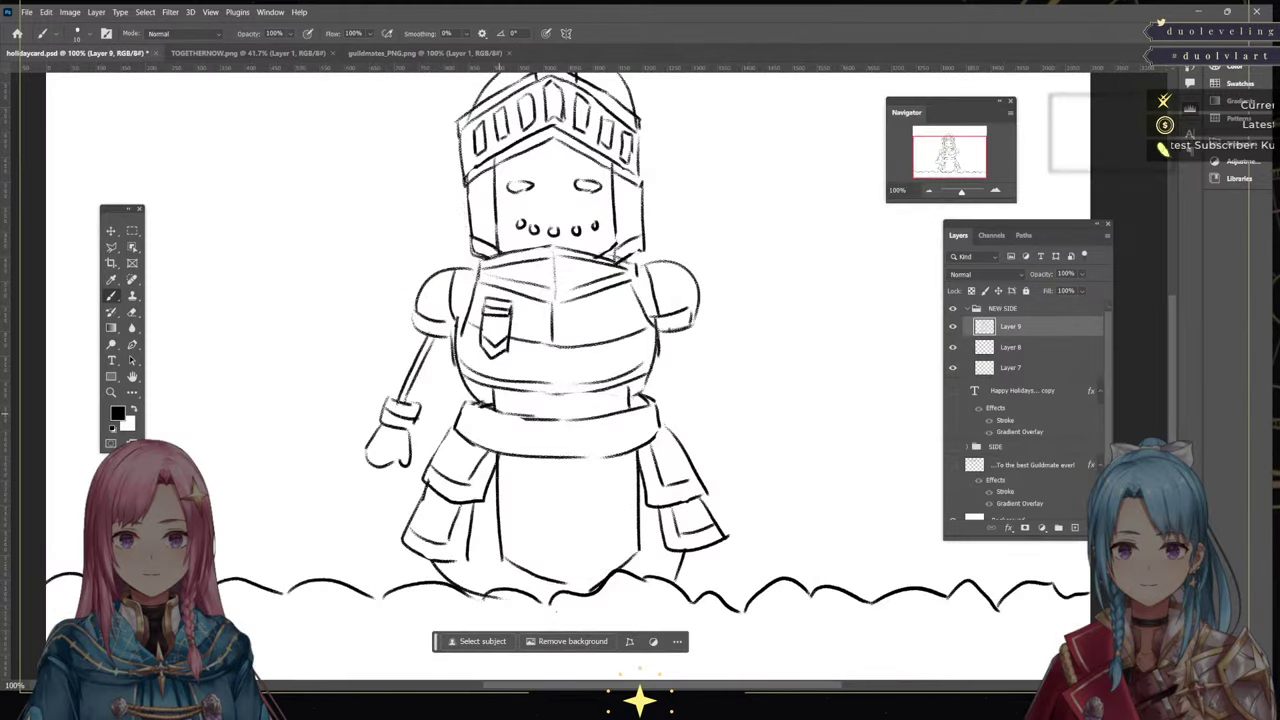
{"action": "mouse_move", "coordinate": [498, 410]}
{"action": "left_mouse_down"}
{"action": "mouse_move", "coordinate": [498, 452]}
{"action": "mouse_move", "coordinate": [515, 454]}
{"action": "mouse_move", "coordinate": [512, 532]}
{"action": "mouse_move", "coordinate": [575, 577]}
{"action": "left_mouse_up"}
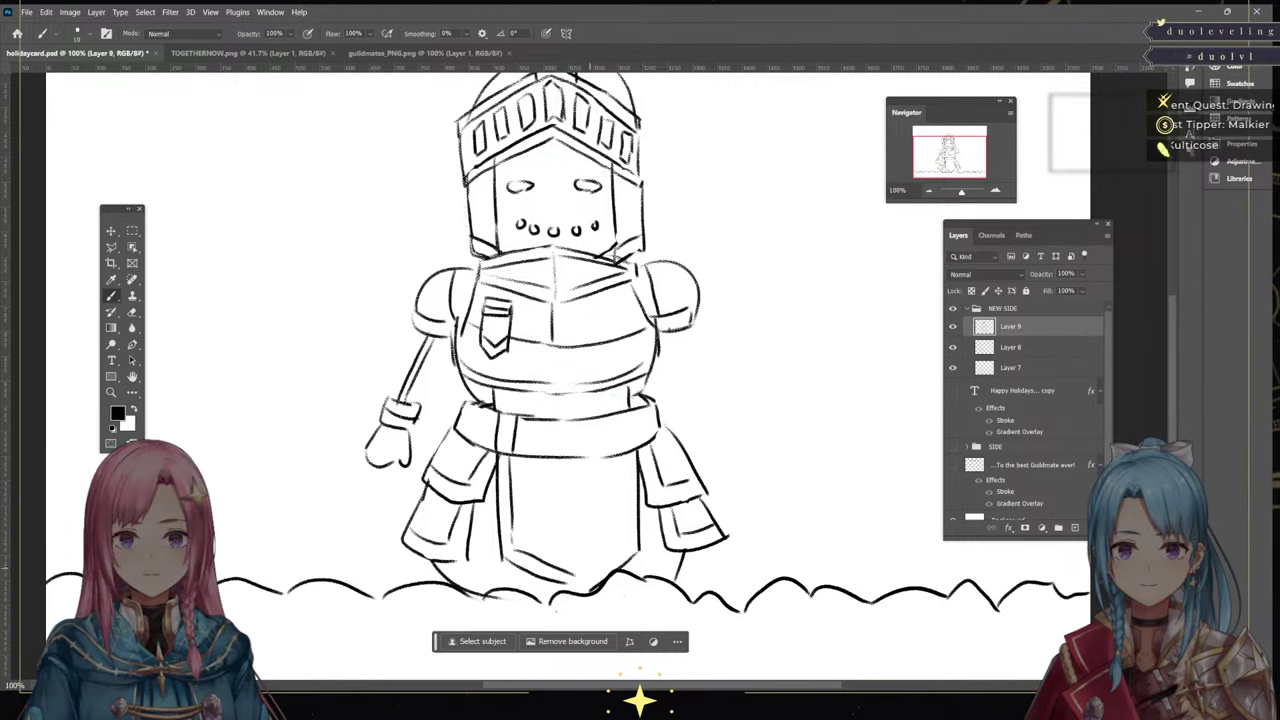
{"action": "key", "text": "ctrl+z"}
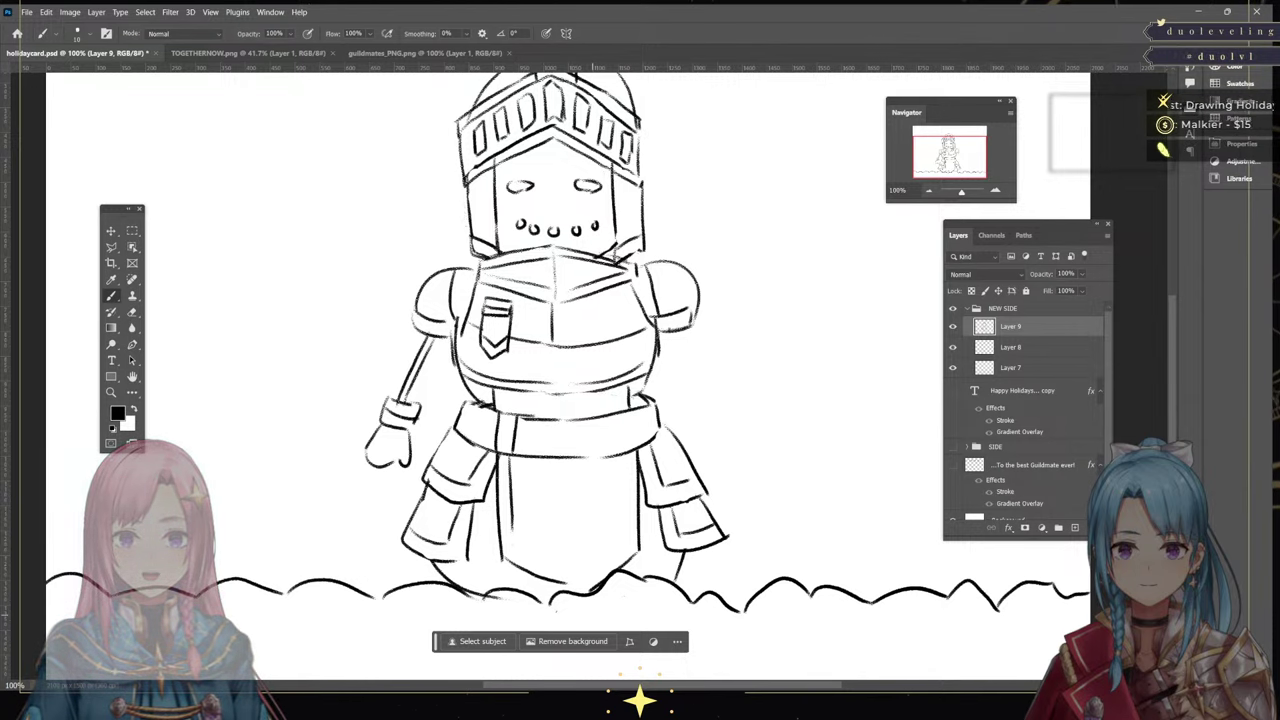
{"action": "key", "text": "ctrl+z"}
{"action": "left_click_drag", "start_coordinate": [510, 457], "coordinate": [516, 562]}
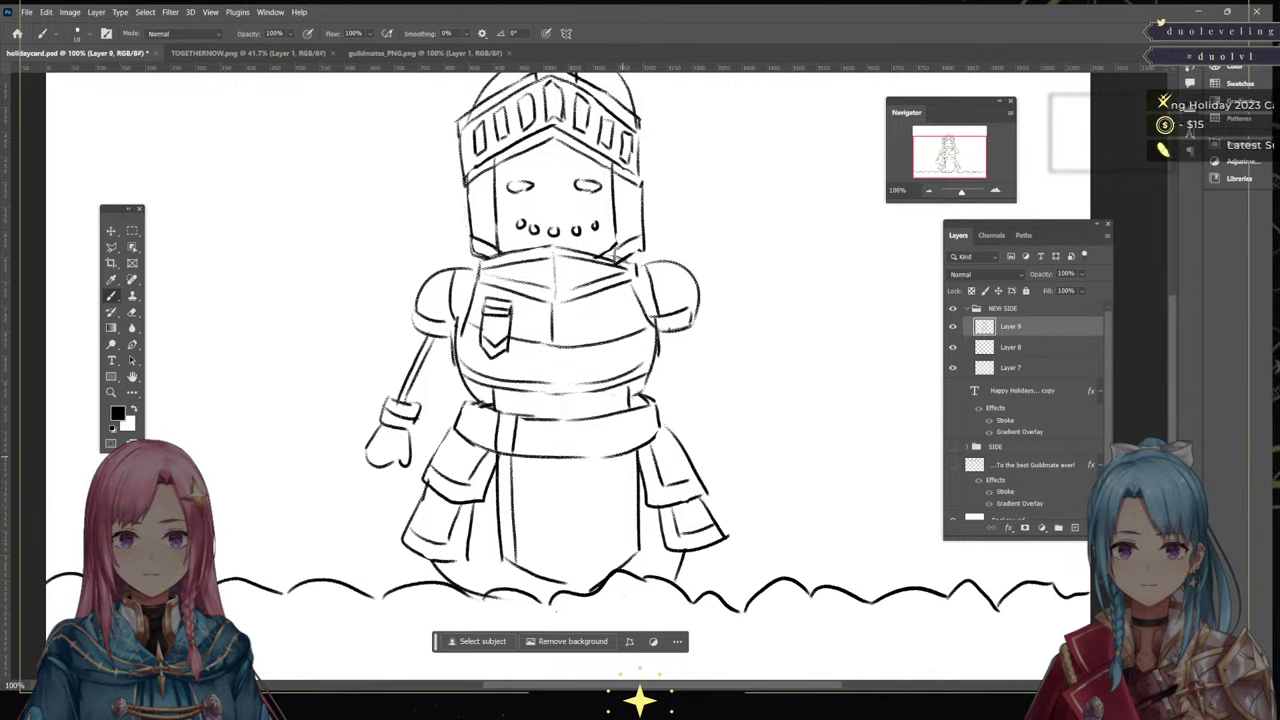
{"action": "left_click_drag", "start_coordinate": [623, 456], "coordinate": [625, 554]}
{"action": "key", "text": "ctrl+z"}
{"action": "left_click_drag", "start_coordinate": [622, 456], "coordinate": [626, 548]}
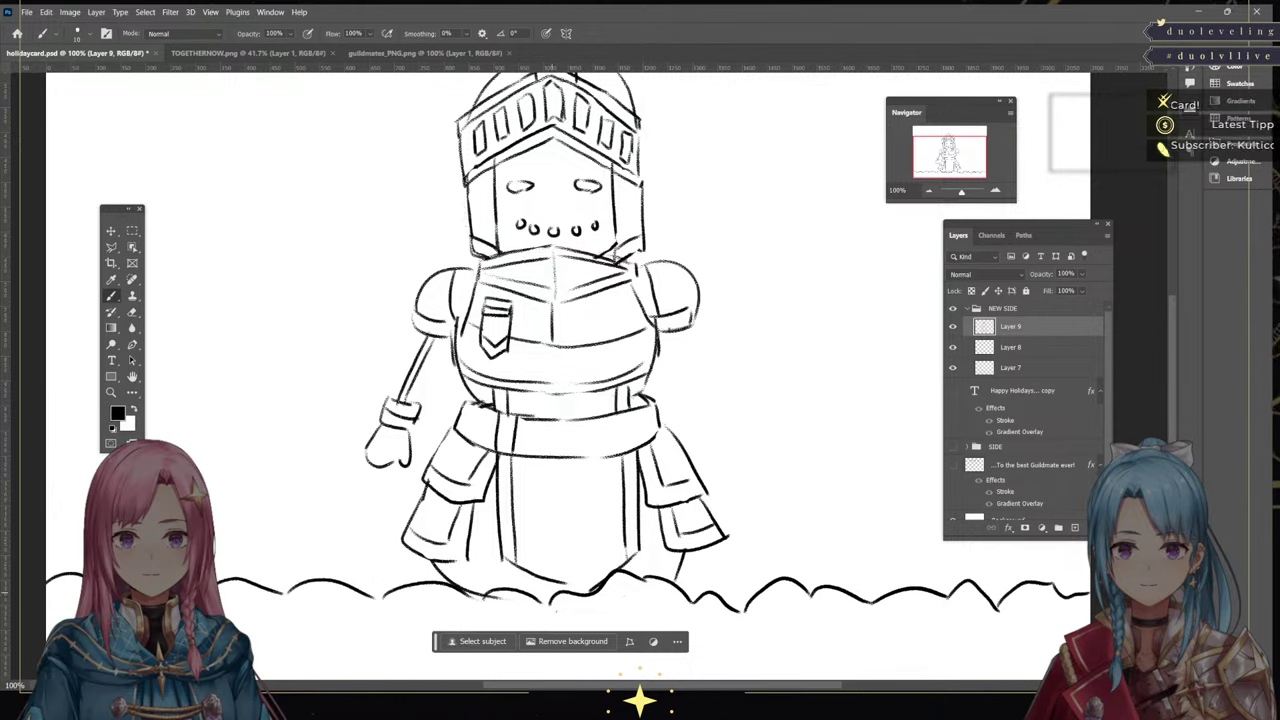
{"action": "left_click_drag", "start_coordinate": [561, 464], "coordinate": [577, 504]}
{"action": "key", "text": "ctrl+z"}
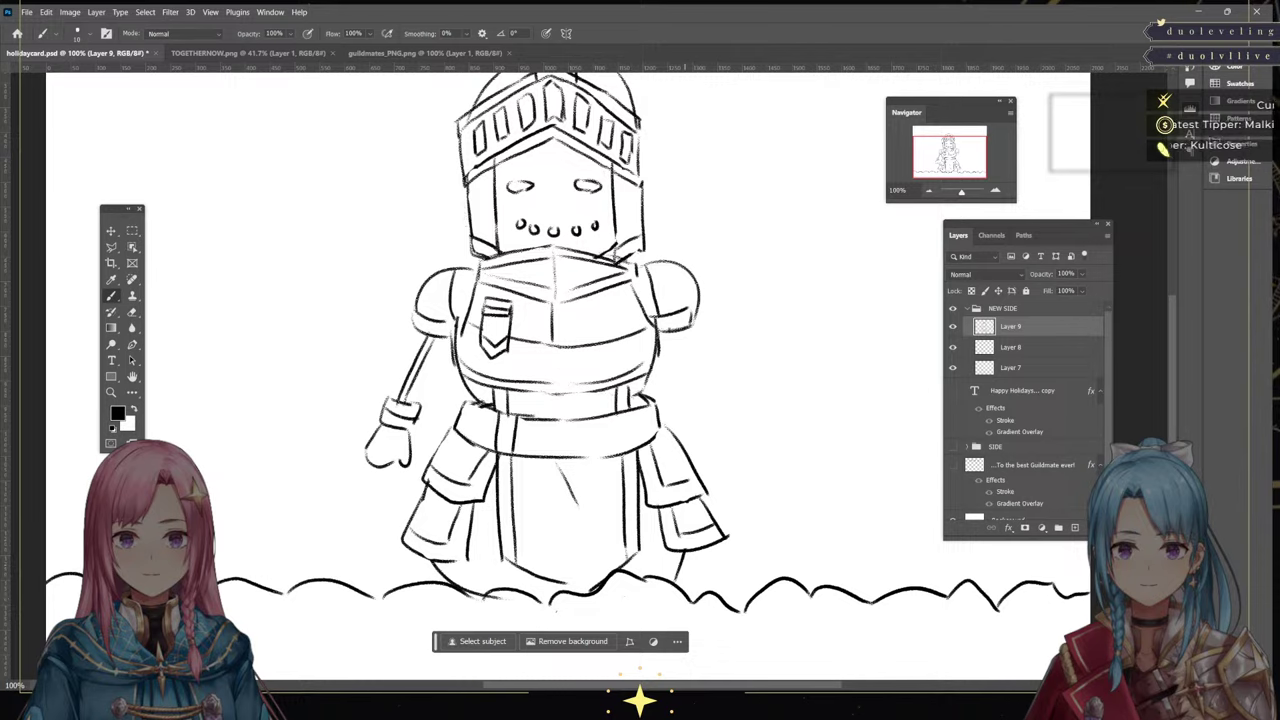
{"action": "key", "text": "ctrl+z"}
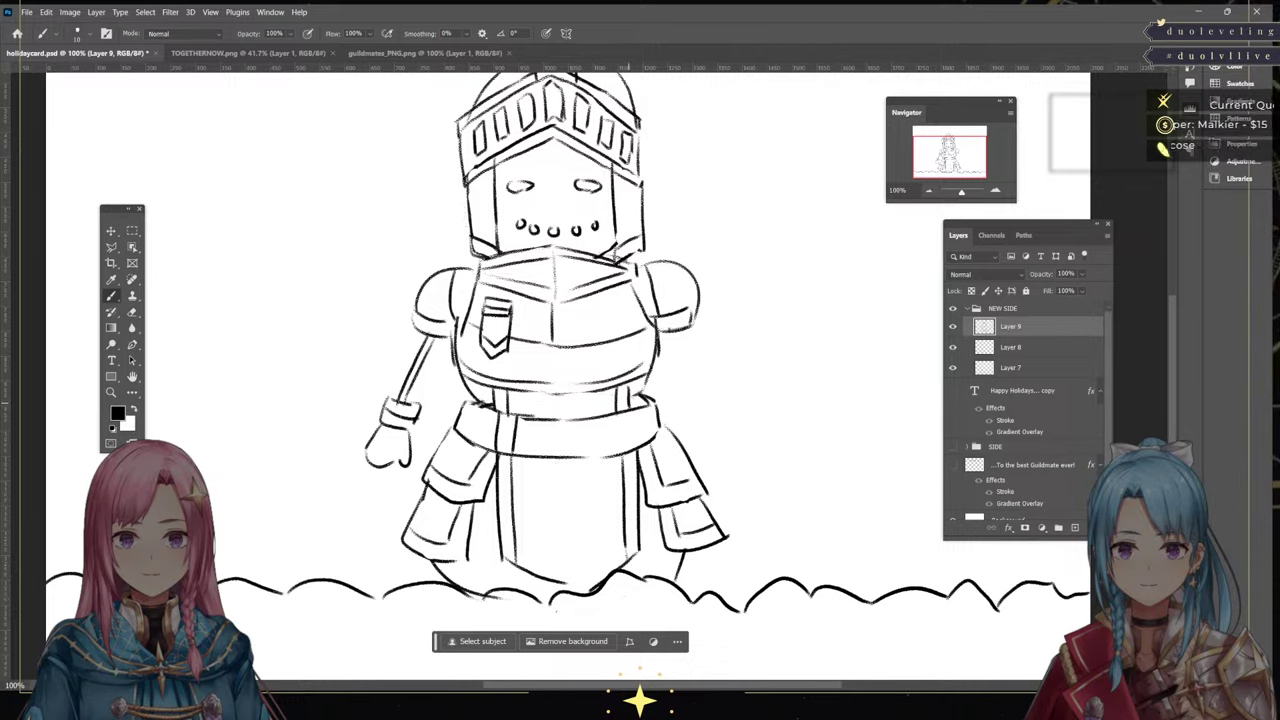
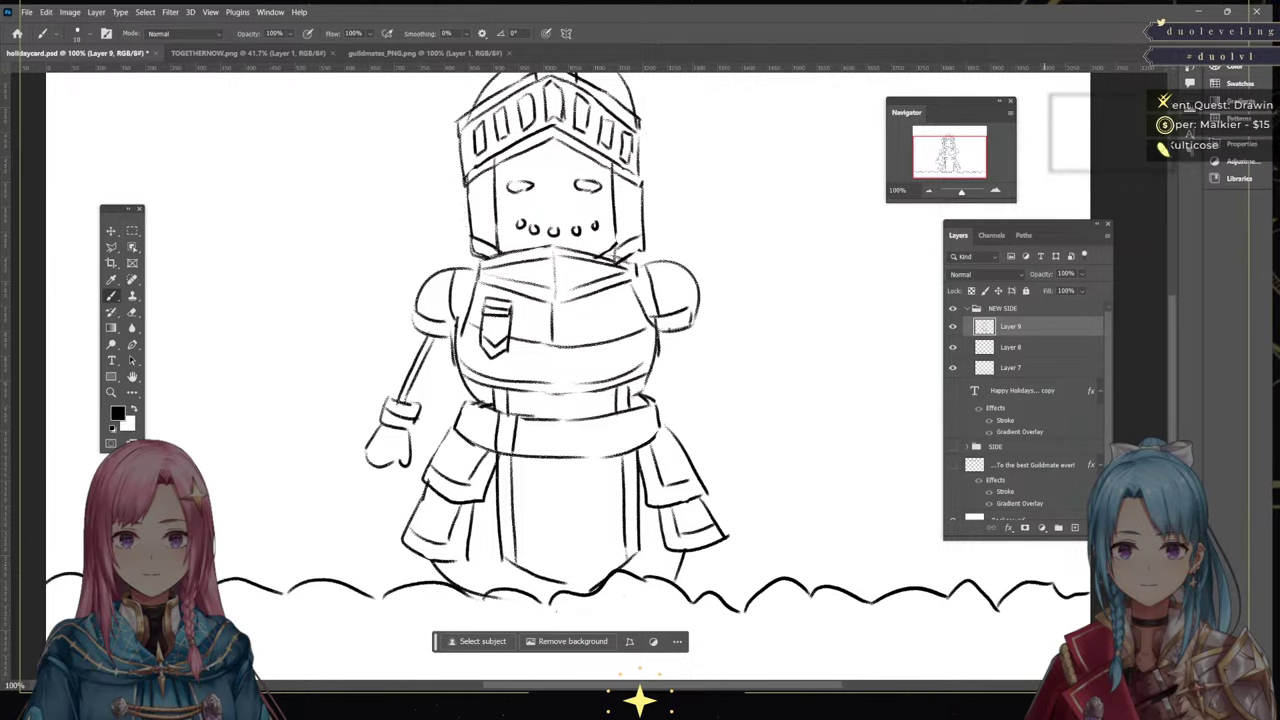
Draw a flame-shaped feather plume with inner strands rising from the crest on top of the helmet
{"action": "left_click_drag", "start_coordinate": [935, 156], "coordinate": [935, 146]}
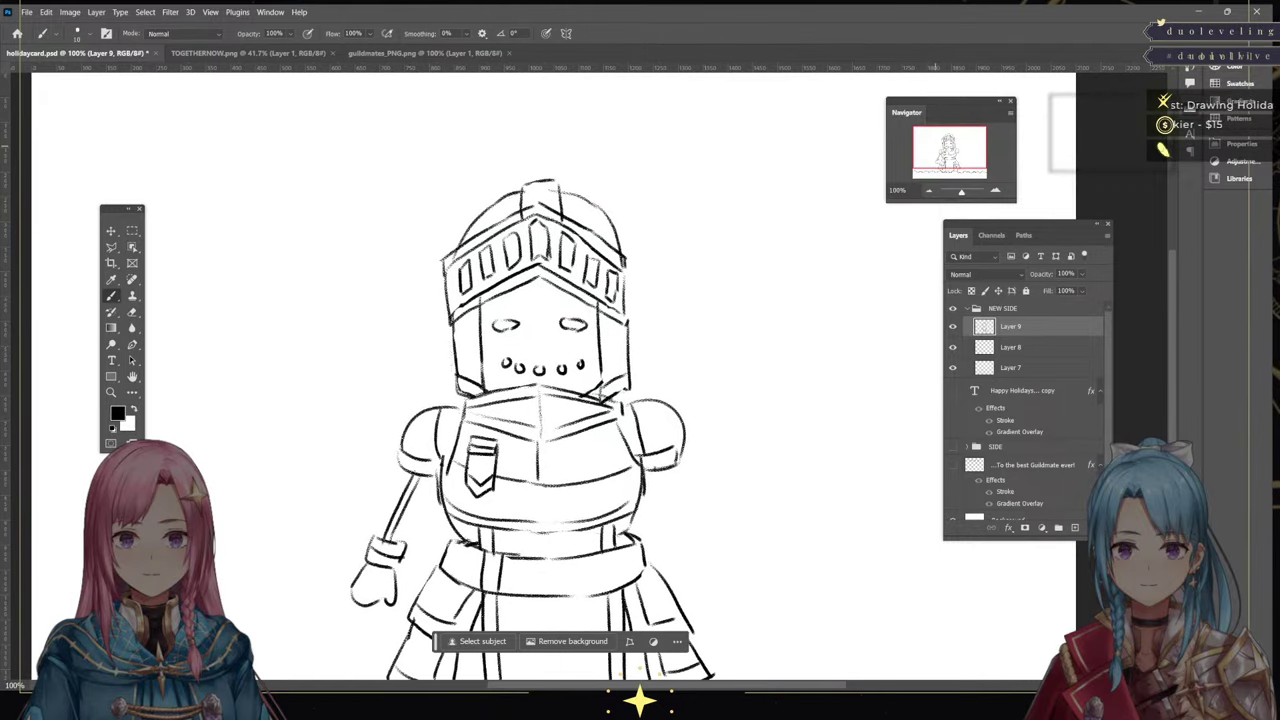
{"action": "mouse_move", "coordinate": [520, 182]}
{"action": "left_mouse_down"}
{"action": "mouse_move", "coordinate": [536, 111]}
{"action": "mouse_move", "coordinate": [541, 127]}
{"action": "mouse_move", "coordinate": [578, 118]}
{"action": "mouse_move", "coordinate": [590, 155]}
{"action": "mouse_move", "coordinate": [572, 181]}
{"action": "mouse_move", "coordinate": [544, 176]}
{"action": "mouse_move", "coordinate": [557, 123]}
{"action": "mouse_move", "coordinate": [558, 167]}
{"action": "left_mouse_up"}
{"action": "mouse_move", "coordinate": [554, 174]}
{"action": "left_mouse_down"}
{"action": "mouse_move", "coordinate": [574, 146]}
{"action": "mouse_move", "coordinate": [538, 120]}
{"action": "left_mouse_up"}
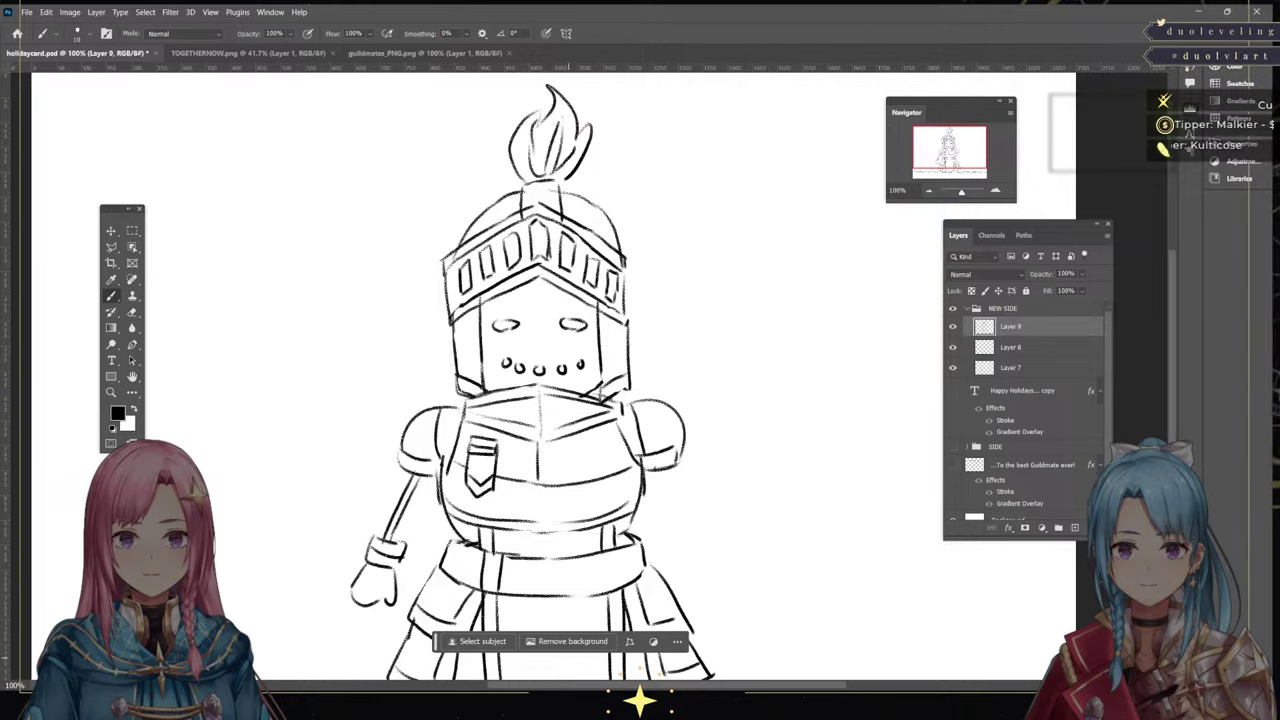
{"action": "left_click_drag", "start_coordinate": [628, 265], "coordinate": [641, 327]}
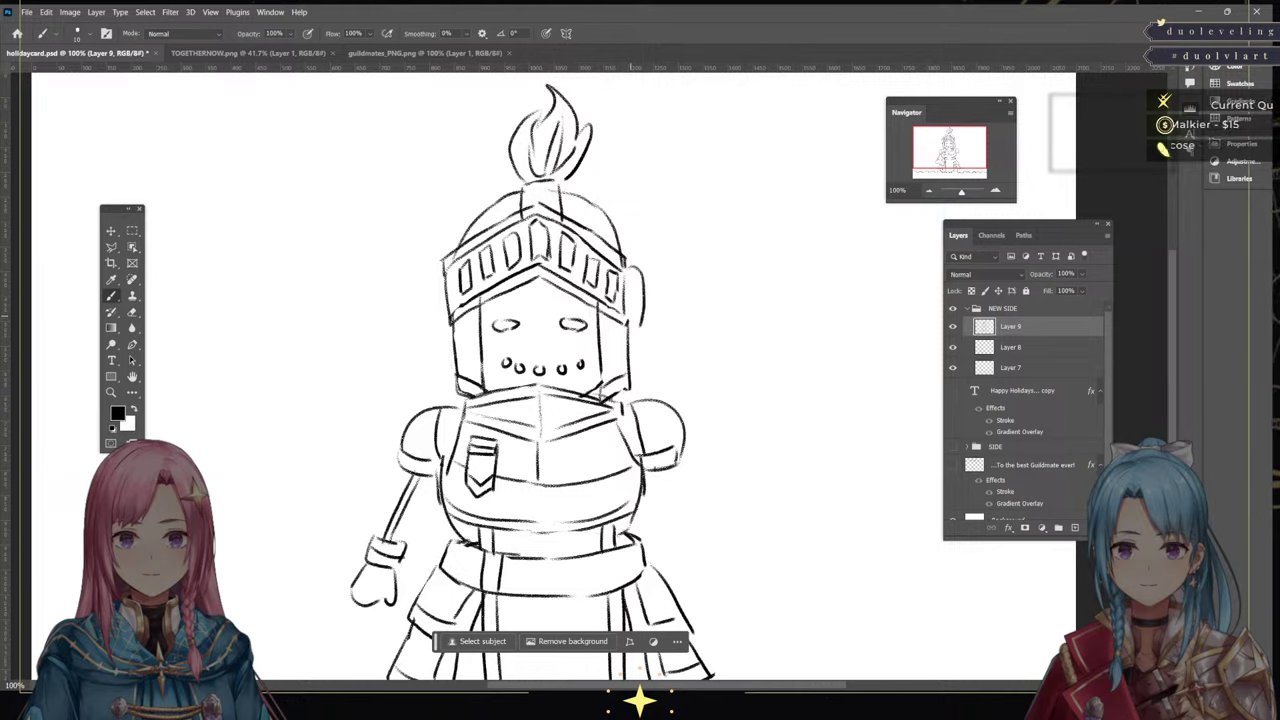
{"action": "mouse_move", "coordinate": [441, 266]}
{"action": "left_mouse_down"}
{"action": "mouse_move", "coordinate": [430, 297]}
{"action": "mouse_move", "coordinate": [446, 324]}
{"action": "left_mouse_up"}
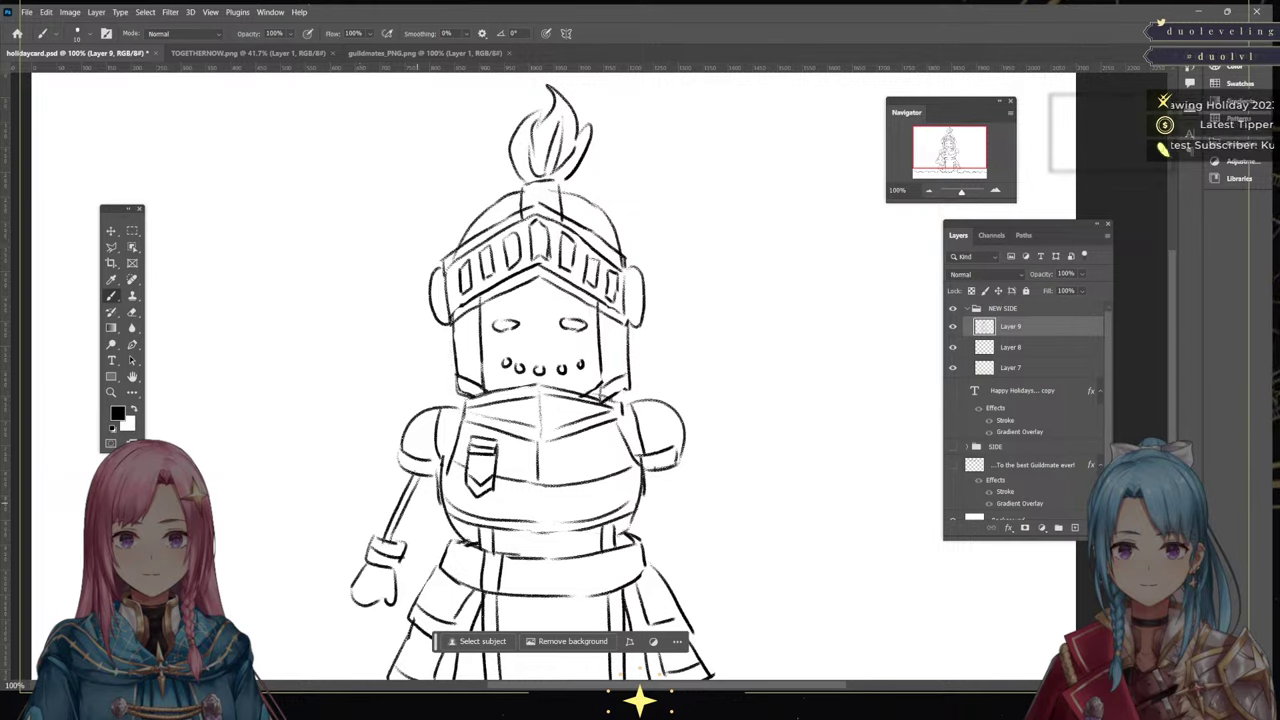
{"action": "key", "text": "ctrl+z"}
{"action": "key", "text": "ctrl+z"}
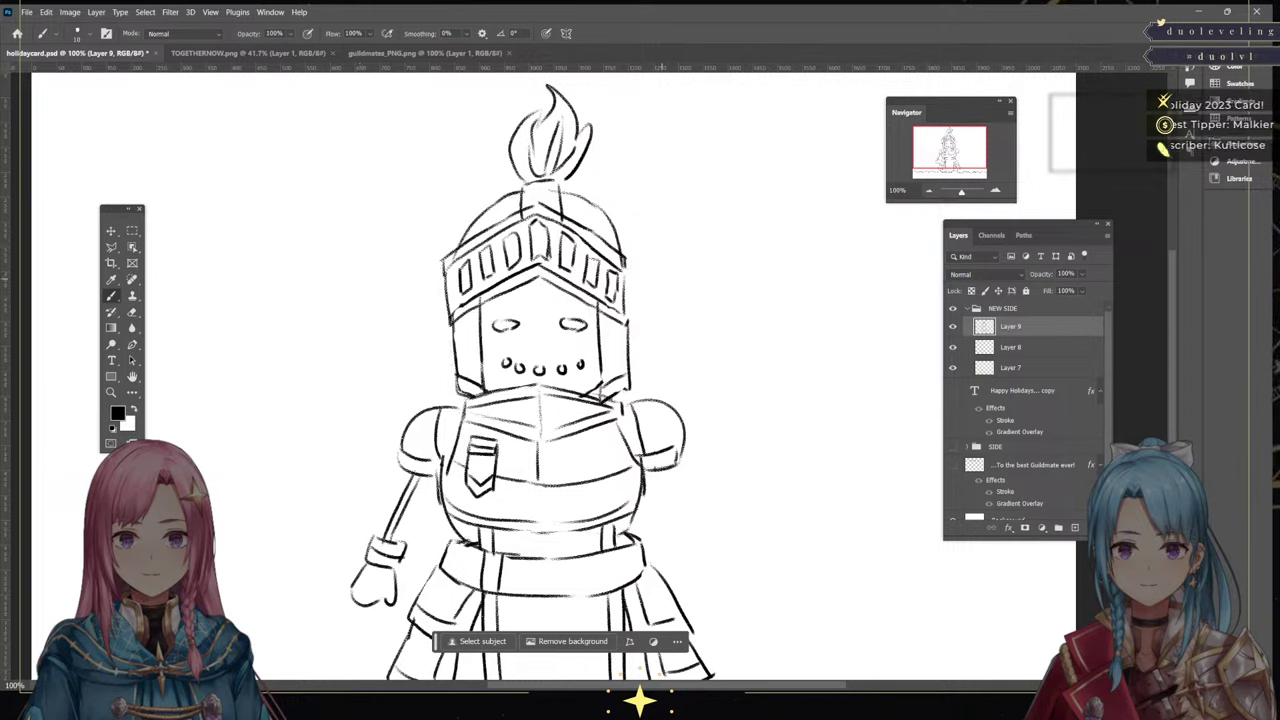
Draw a narrow, squared side plate on each side of the helmet visor and compare the sketch with the armor type in guildmates_PNG.png
{"action": "left_click_drag", "start_coordinate": [634, 262], "coordinate": [636, 324]}
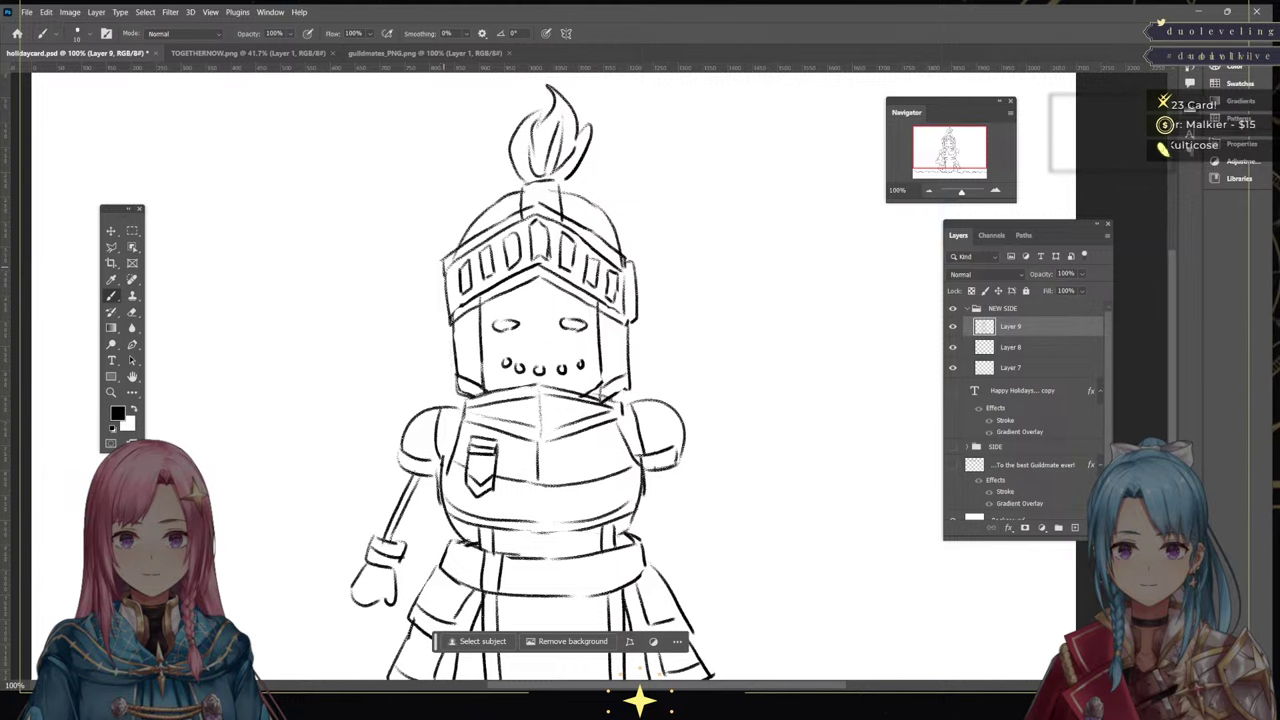
{"action": "left_click_drag", "start_coordinate": [440, 260], "coordinate": [436, 320]}
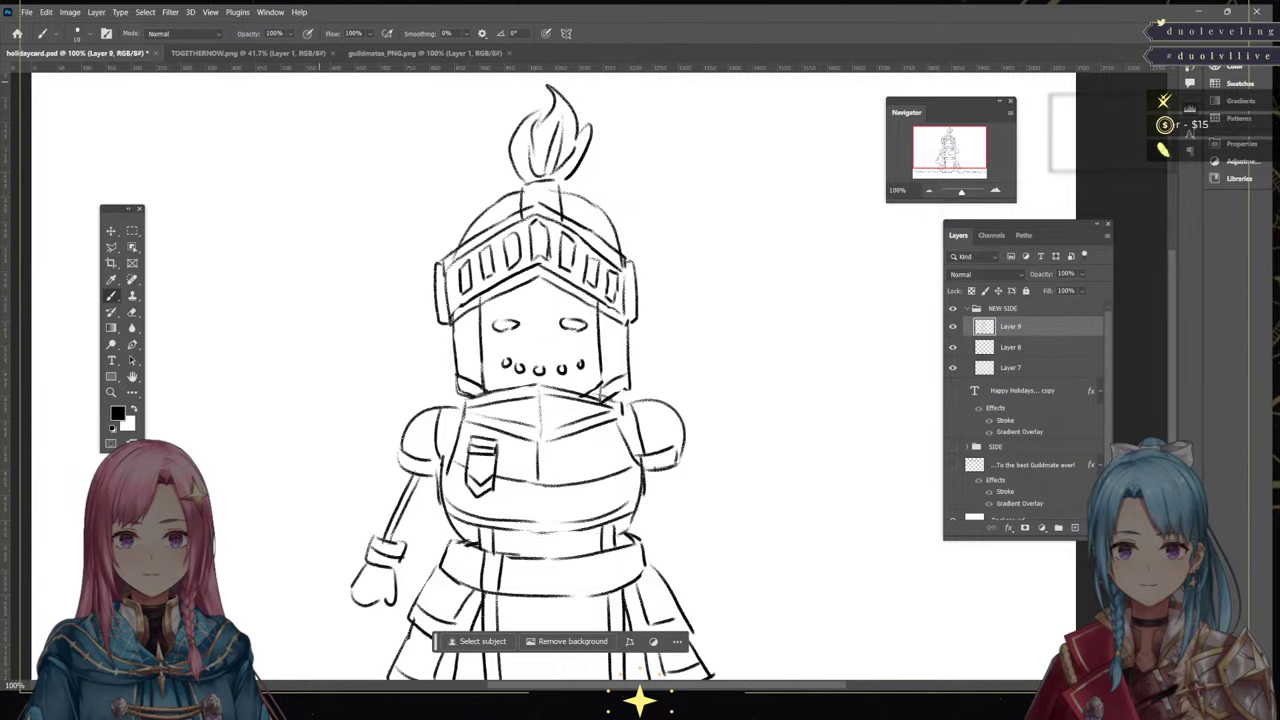
{"action": "key", "text": "ctrl+Tab"}
{"action": "key", "text": "ctrl+Tab"}
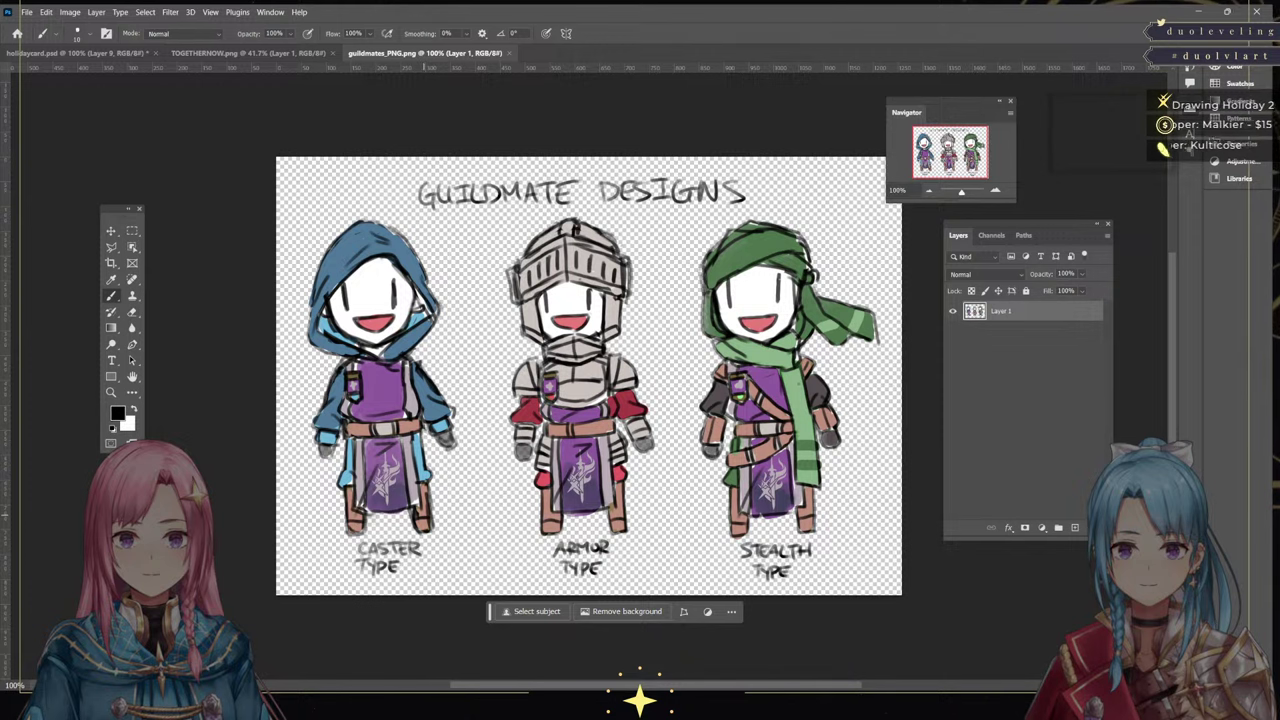
{"action": "key", "text": "ctrl+Tab"}
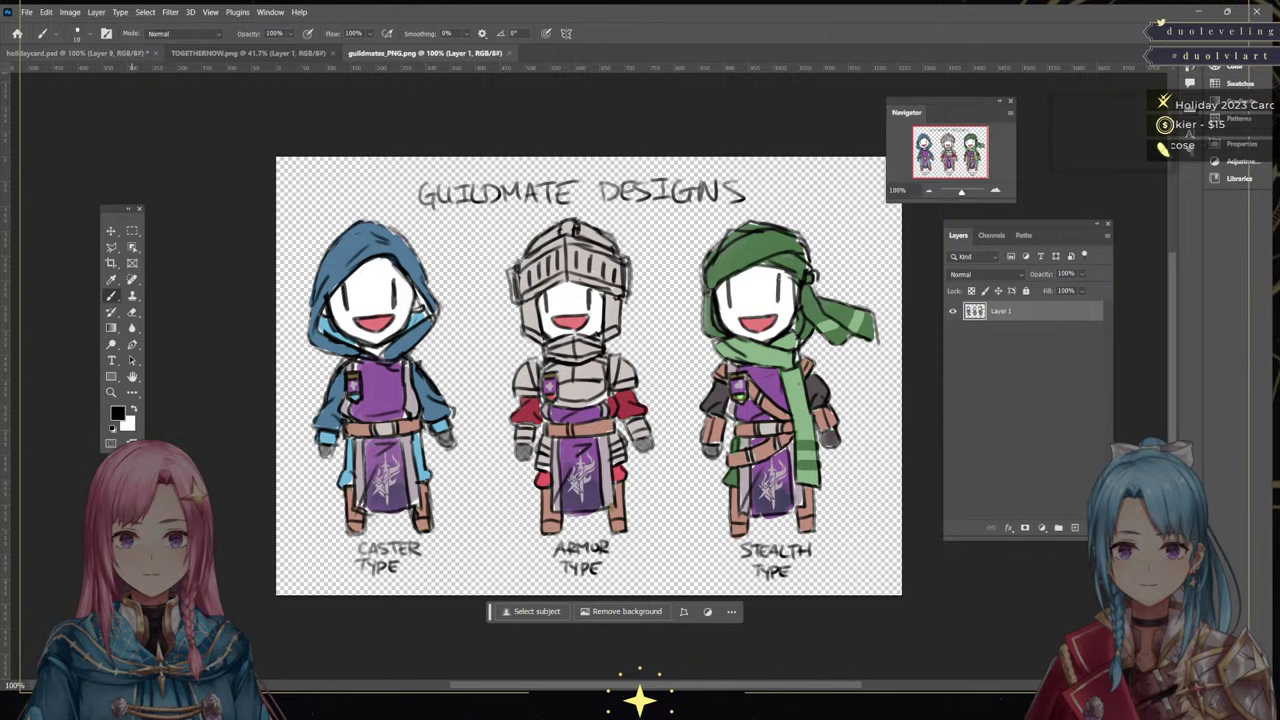
{"action": "left_click_drag", "start_coordinate": [950, 139], "coordinate": [949, 147]}
{"action": "scroll", "coordinate": [517, 375], "scroll_direction": "up", "scroll_amount": 2}
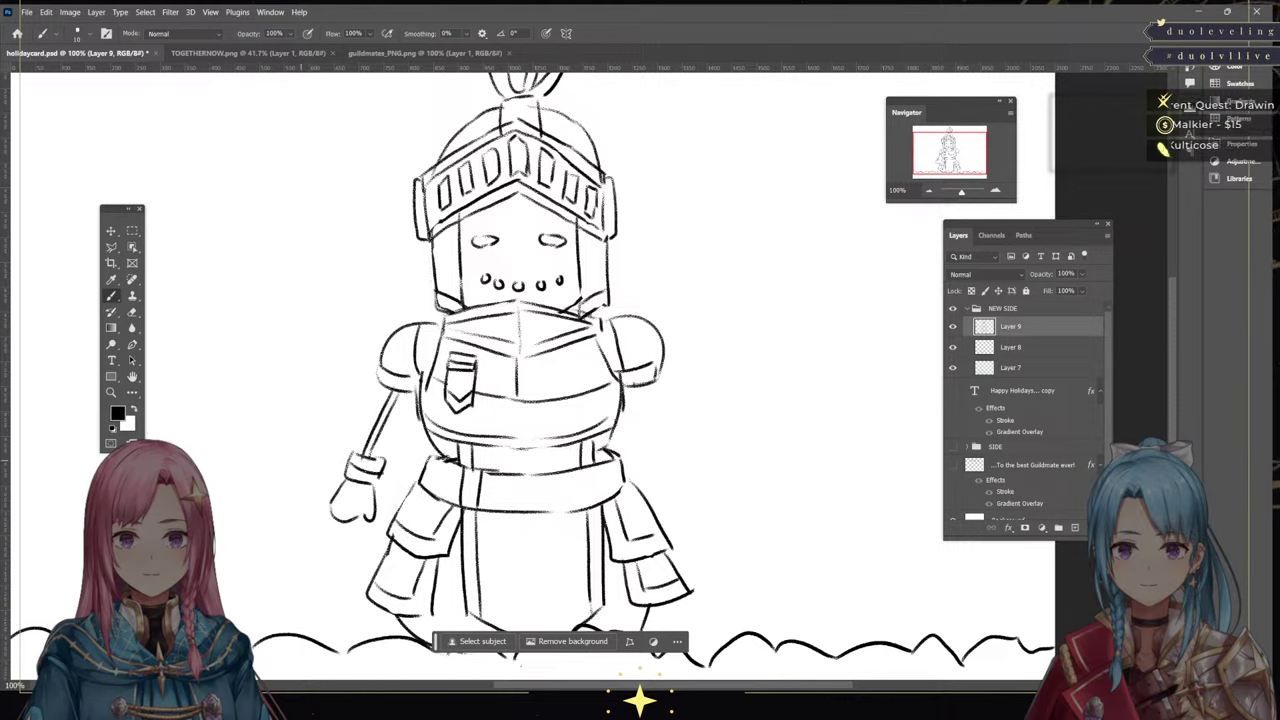
Erase the straight arm between the snowman's left-hand shoulder plate and mitten and redraw it as a crooked branch
{"action": "key", "text": "e"}
{"action": "left_click_drag", "start_coordinate": [385, 416], "coordinate": [368, 446]}
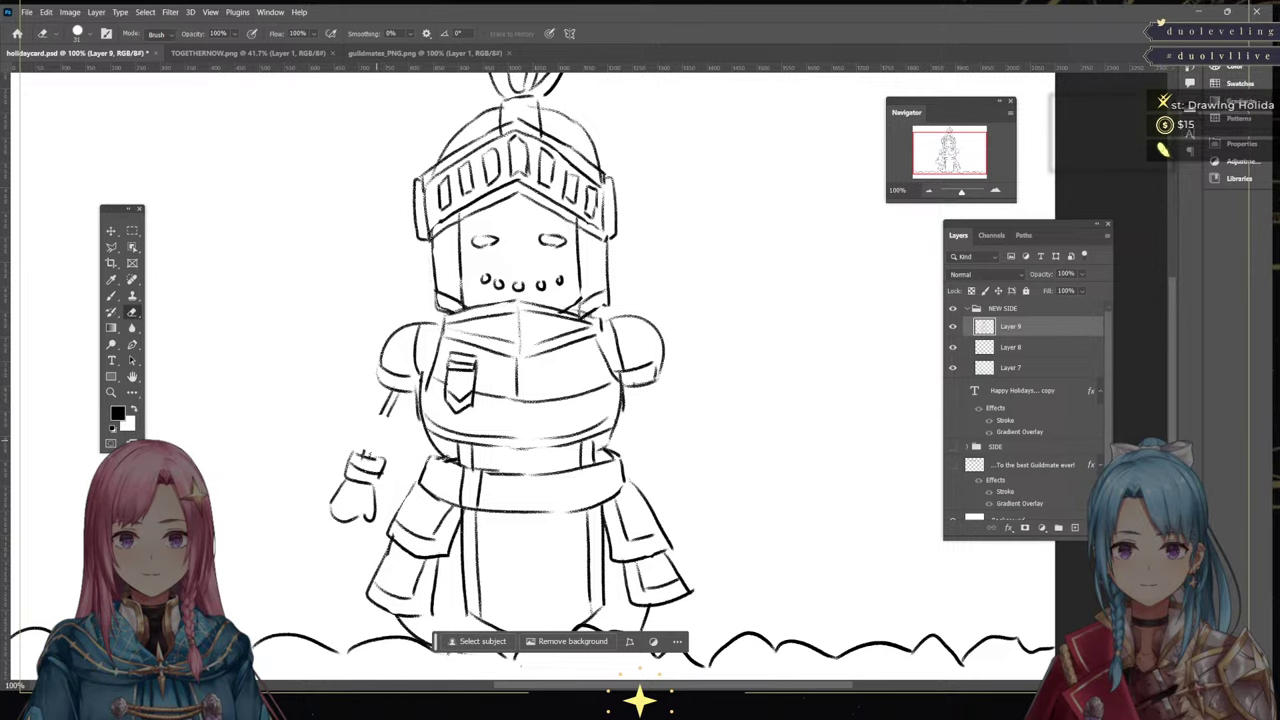
{"action": "mouse_move", "coordinate": [392, 404]}
{"action": "left_mouse_down"}
{"action": "mouse_move", "coordinate": [380, 418]}
{"action": "mouse_move", "coordinate": [381, 402]}
{"action": "mouse_move", "coordinate": [365, 452]}
{"action": "left_mouse_up"}
{"action": "key", "text": "b"}
{"action": "left_click_drag", "start_coordinate": [396, 390], "coordinate": [376, 454]}
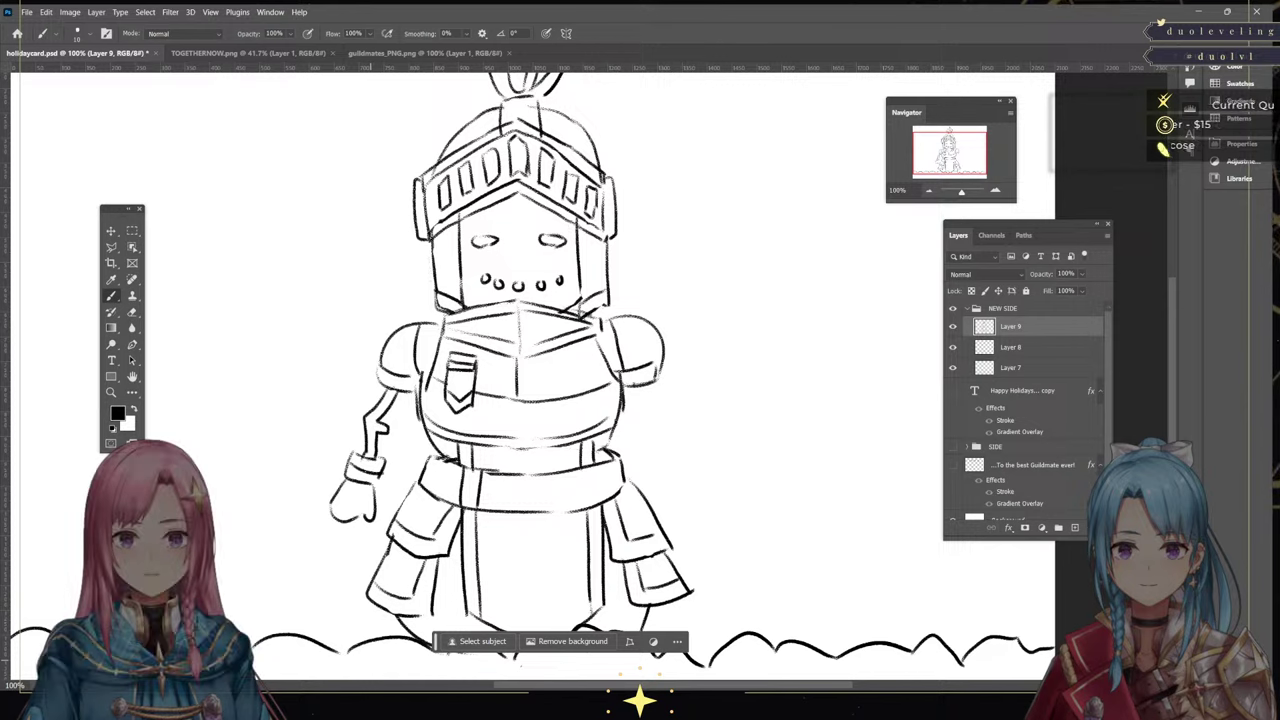
{"action": "mouse_move", "coordinate": [388, 419]}
{"action": "left_mouse_down"}
{"action": "mouse_move", "coordinate": [408, 421]}
{"action": "mouse_move", "coordinate": [390, 436]}
{"action": "left_mouse_up"}
{"action": "key", "text": "ctrl+z"}
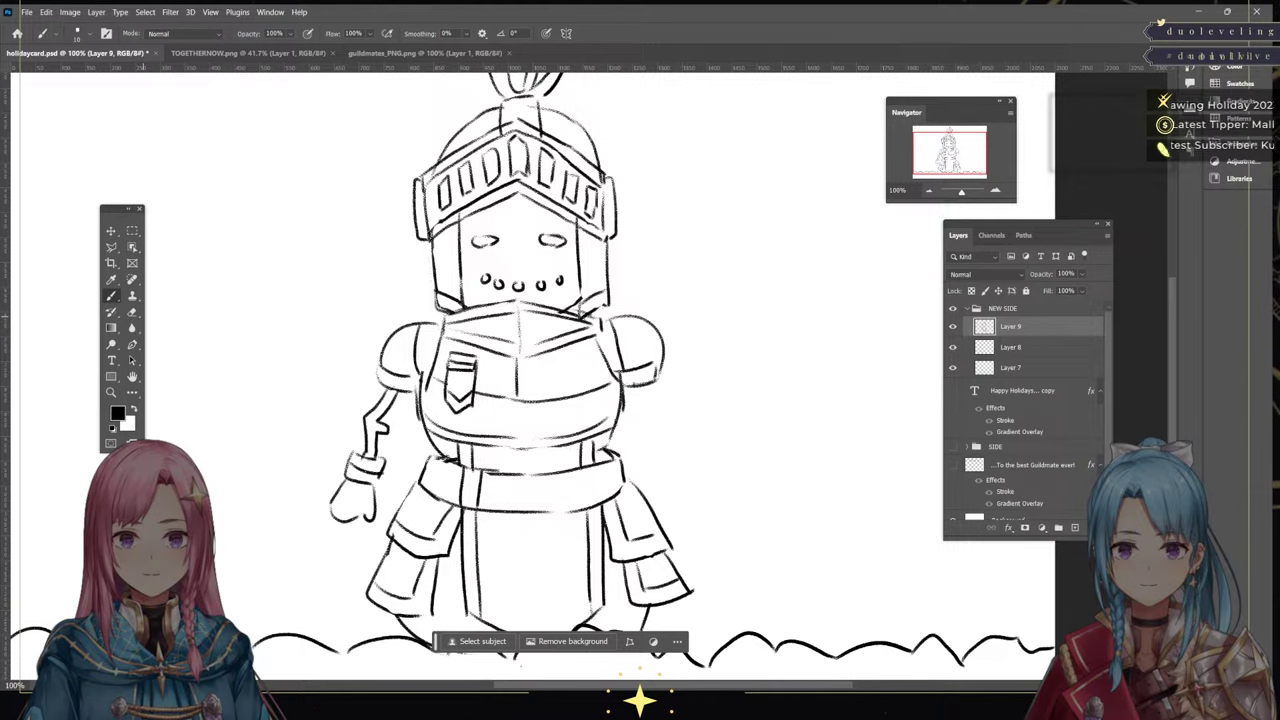
Draw two small leaves sprouting from the snowman's branch arm, one on each side
{"action": "key", "text": "e"}
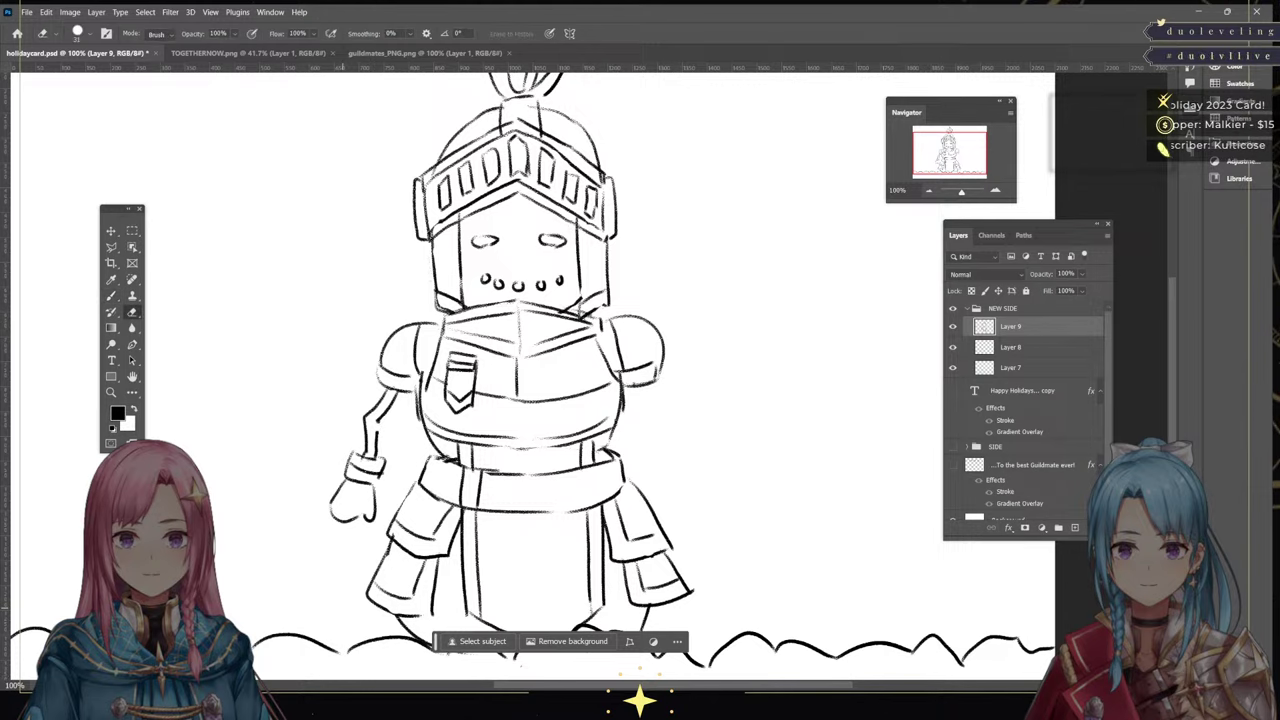
{"action": "key", "text": "b"}
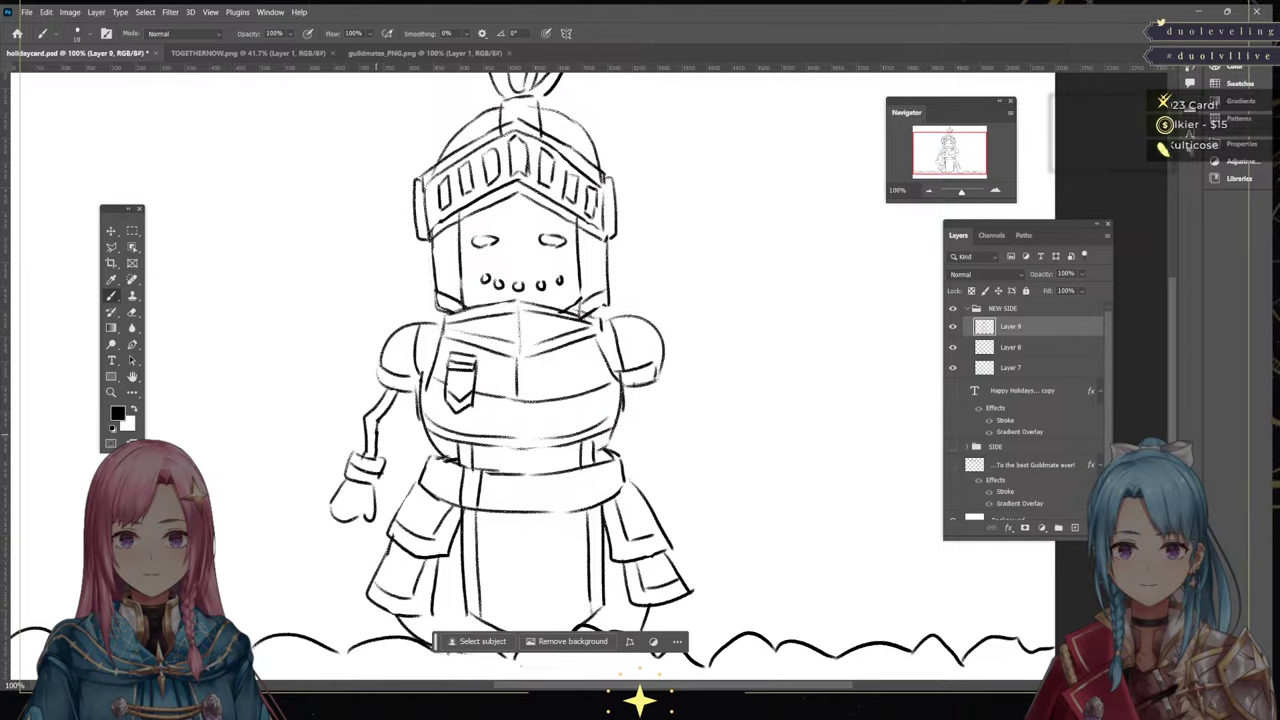
{"action": "mouse_move", "coordinate": [348, 389]}
{"action": "left_mouse_down"}
{"action": "mouse_move", "coordinate": [389, 451]}
{"action": "mouse_move", "coordinate": [379, 444]}
{"action": "left_mouse_up"}
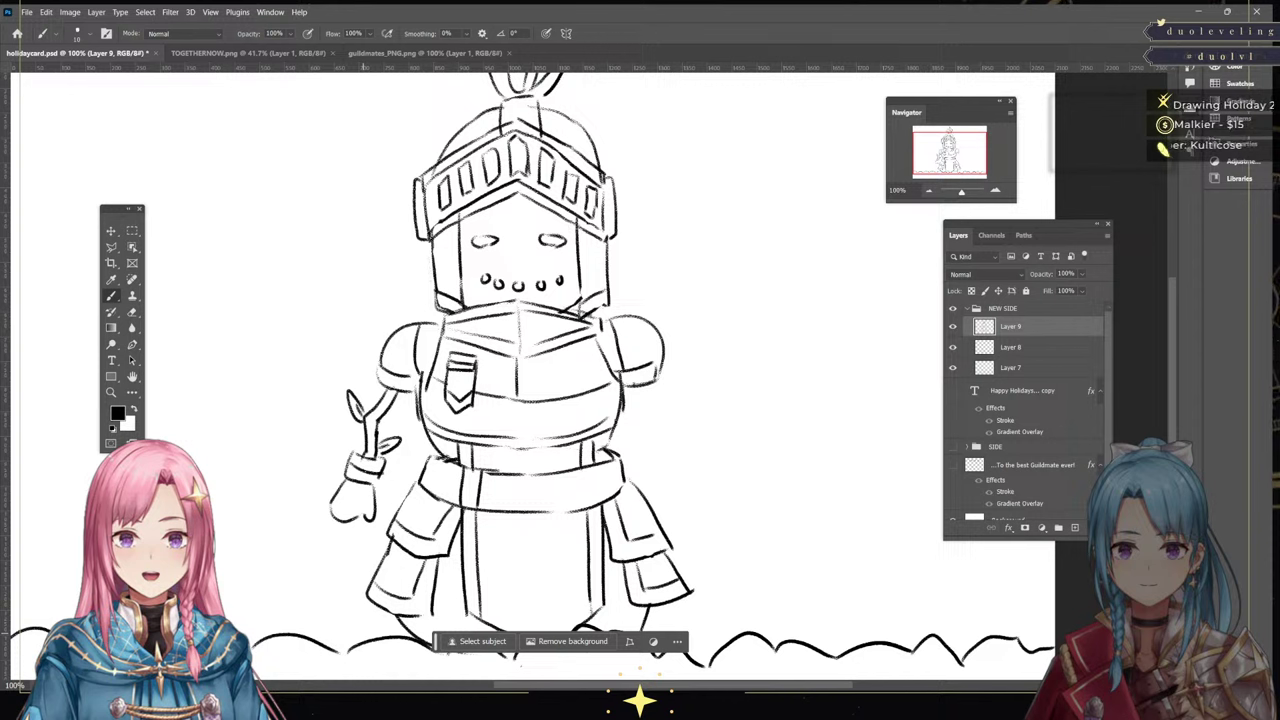
Check what Layer 9 contains by toggling its visibility and add a new layer above it
{"action": "left_click", "coordinate": [952, 326]}
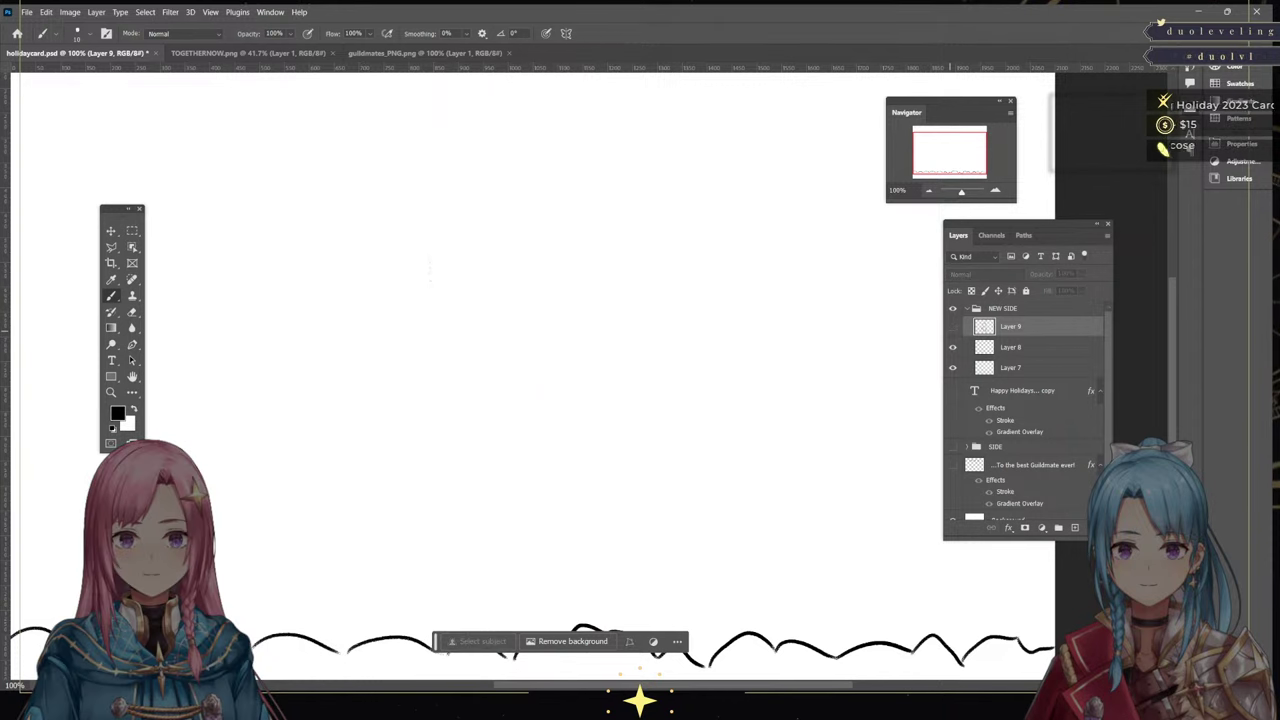
{"action": "left_click", "coordinate": [952, 326]}
{"action": "left_click", "coordinate": [1075, 527]}
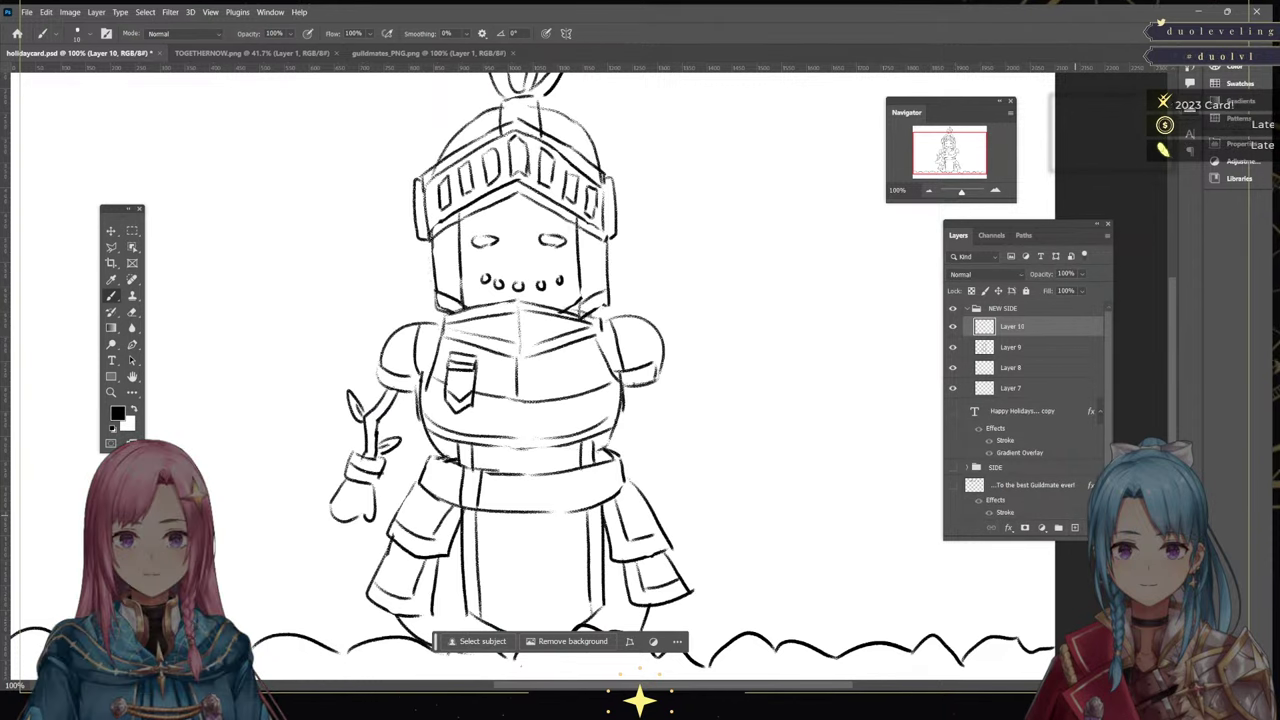
Sketch the rounded lower half of a head in the empty space beside the armored snowman and erase its doubled side strokes
{"action": "left_click", "coordinate": [946, 155]}
{"action": "left_click_drag", "start_coordinate": [946, 155], "coordinate": [936, 156]}
{"action": "scroll", "coordinate": [620, 370], "scroll_direction": "down", "scroll_amount": 1}
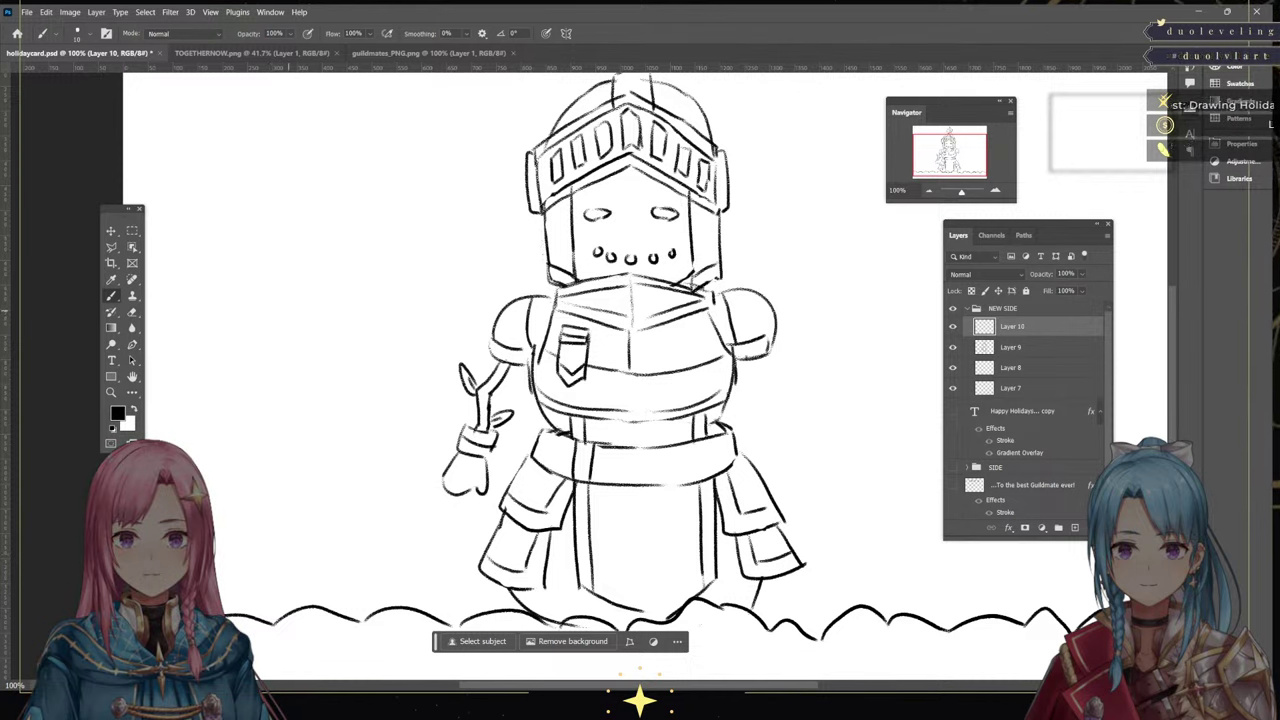
{"action": "mouse_move", "coordinate": [277, 293]}
{"action": "left_mouse_down"}
{"action": "mouse_move", "coordinate": [295, 353]}
{"action": "mouse_move", "coordinate": [339, 365]}
{"action": "mouse_move", "coordinate": [406, 338]}
{"action": "left_mouse_up"}
{"action": "mouse_move", "coordinate": [410, 272]}
{"action": "left_mouse_down"}
{"action": "mouse_move", "coordinate": [407, 330]}
{"action": "mouse_move", "coordinate": [398, 266]}
{"action": "left_mouse_up"}
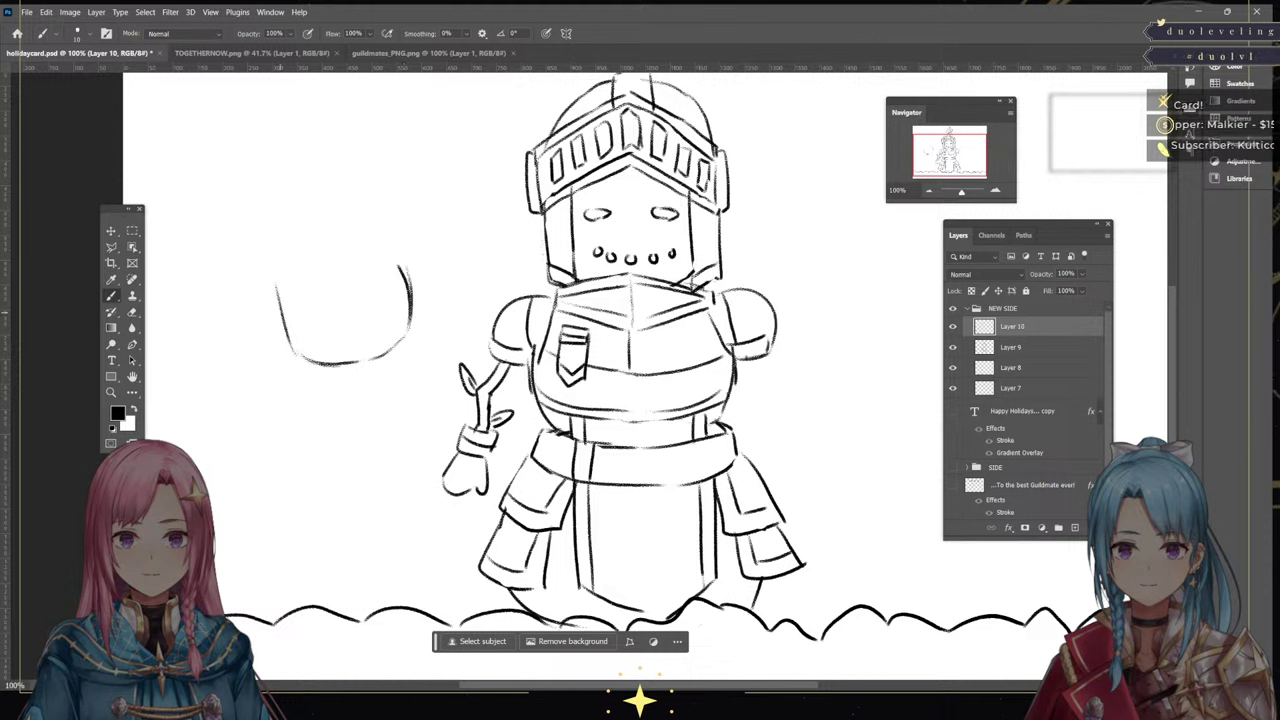
{"action": "mouse_move", "coordinate": [272, 288]}
{"action": "left_mouse_down"}
{"action": "mouse_move", "coordinate": [306, 358]}
{"action": "mouse_move", "coordinate": [396, 346]}
{"action": "mouse_move", "coordinate": [406, 266]}
{"action": "left_mouse_up"}
{"action": "key", "text": "e"}
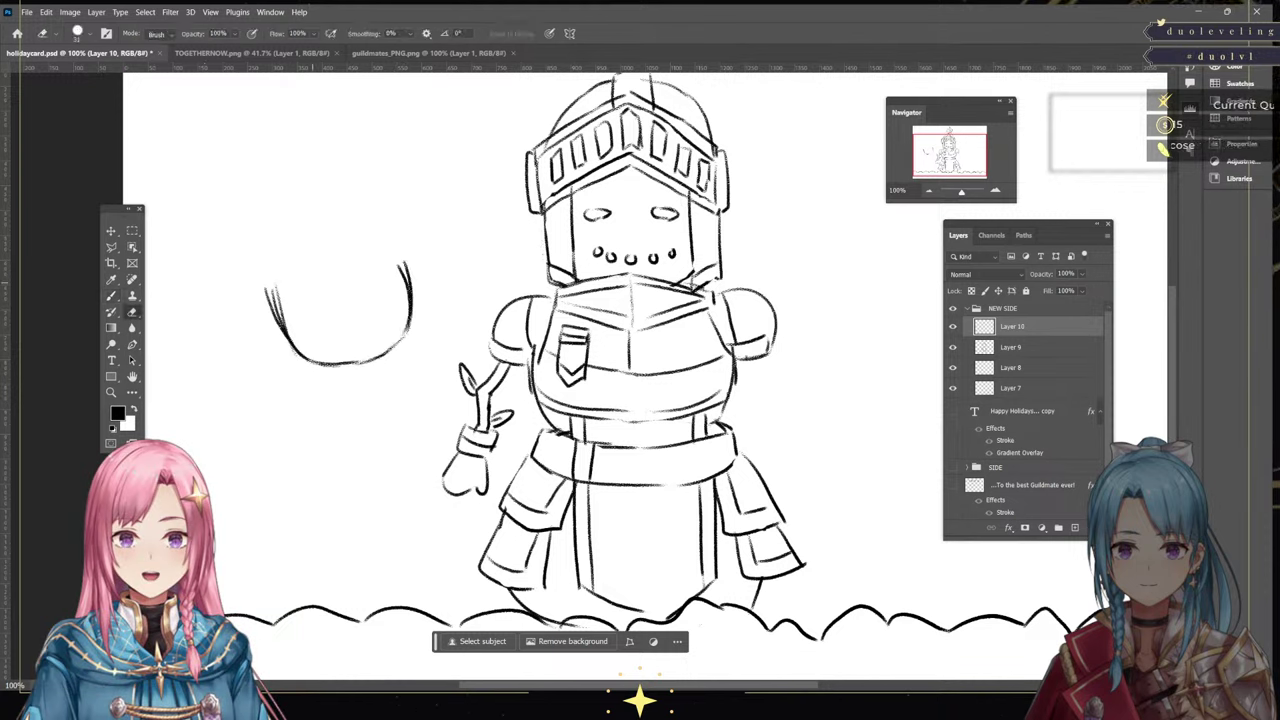
{"action": "left_click_drag", "start_coordinate": [279, 286], "coordinate": [282, 330]}
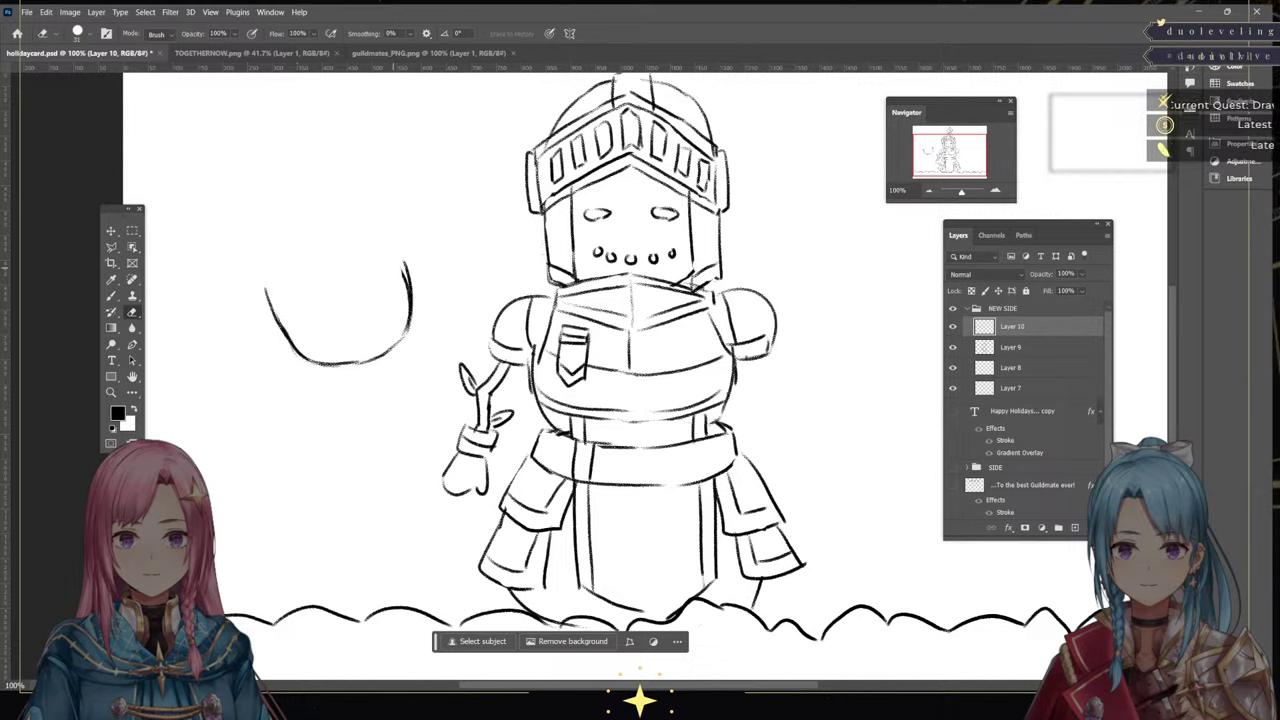
{"action": "left_click_drag", "start_coordinate": [393, 268], "coordinate": [396, 318]}
{"action": "key", "text": "b"}
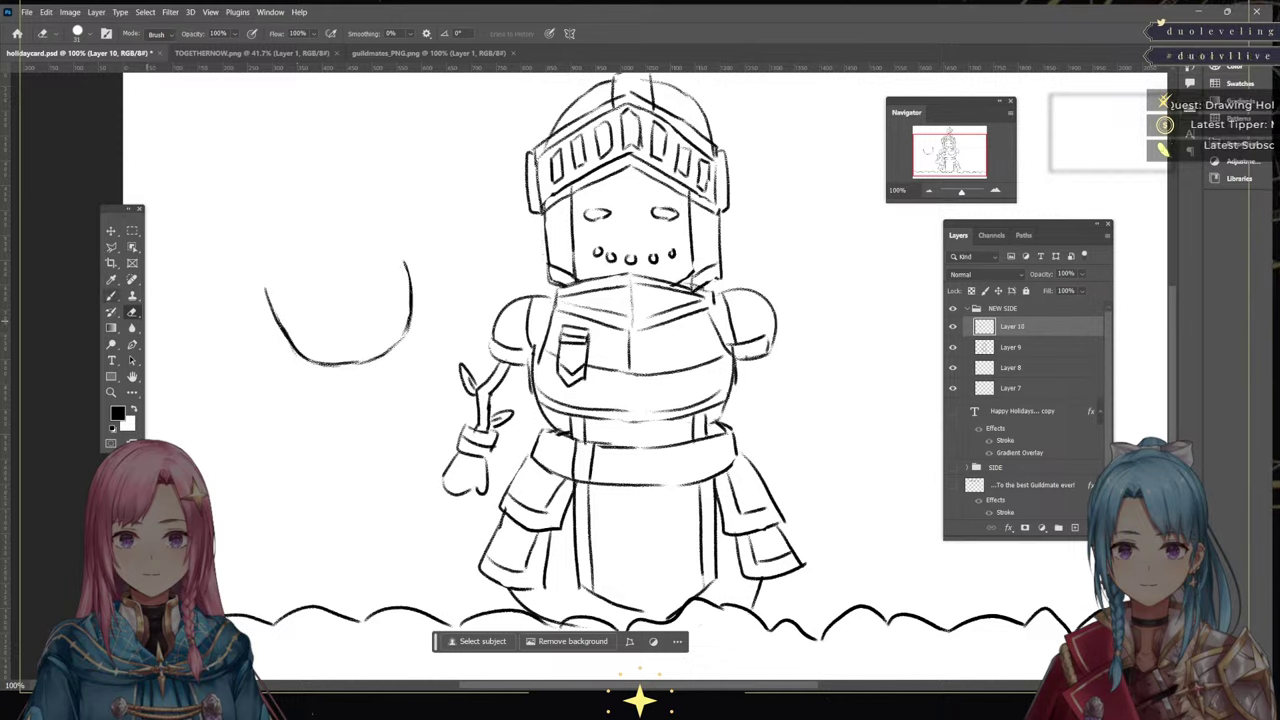
Close the new figure's head into a round outline and add an ear on each side
{"action": "mouse_move", "coordinate": [265, 288]}
{"action": "left_mouse_down"}
{"action": "mouse_move", "coordinate": [276, 243]}
{"action": "mouse_move", "coordinate": [330, 206]}
{"action": "mouse_move", "coordinate": [372, 218]}
{"action": "mouse_move", "coordinate": [376, 205]}
{"action": "mouse_move", "coordinate": [408, 258]}
{"action": "left_mouse_up"}
{"action": "mouse_move", "coordinate": [336, 208]}
{"action": "left_mouse_down"}
{"action": "mouse_move", "coordinate": [410, 272]}
{"action": "mouse_move", "coordinate": [412, 334]}
{"action": "left_mouse_up"}
{"action": "left_click_drag", "start_coordinate": [410, 252], "coordinate": [424, 302]}
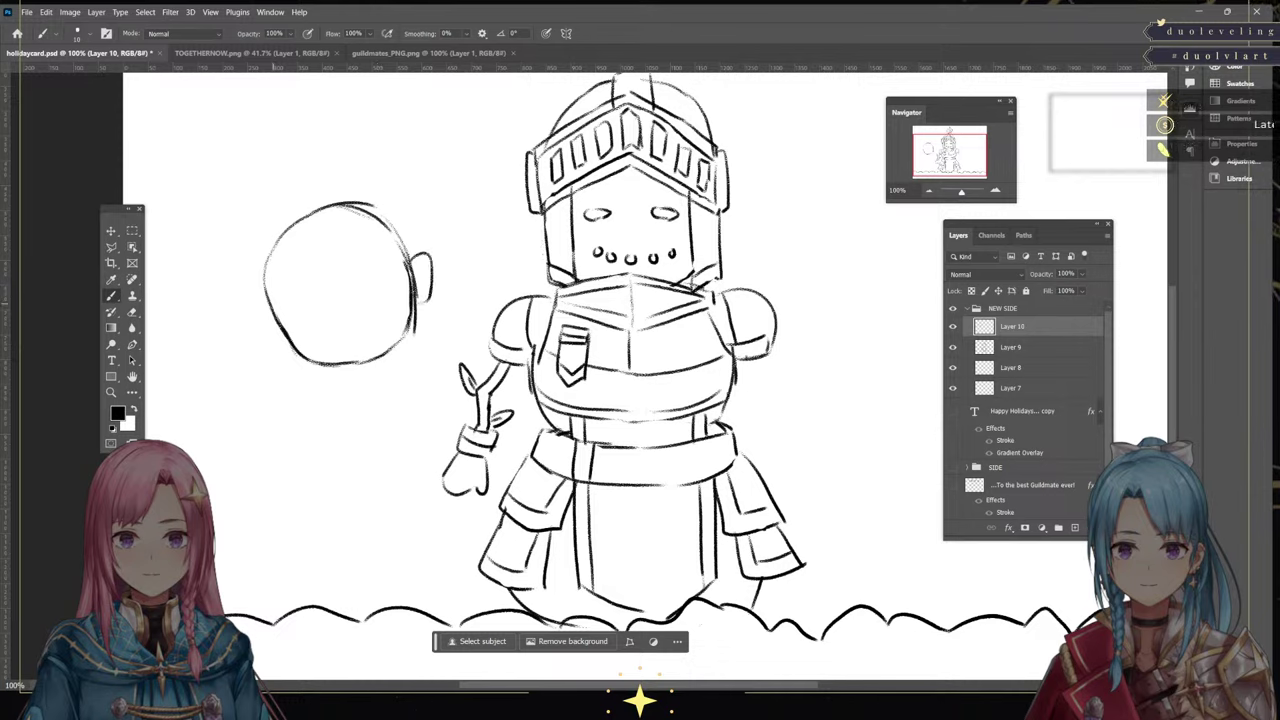
{"action": "mouse_move", "coordinate": [266, 300]}
{"action": "left_mouse_down"}
{"action": "mouse_move", "coordinate": [258, 312]}
{"action": "mouse_move", "coordinate": [288, 344]}
{"action": "mouse_move", "coordinate": [332, 365]}
{"action": "left_mouse_up"}
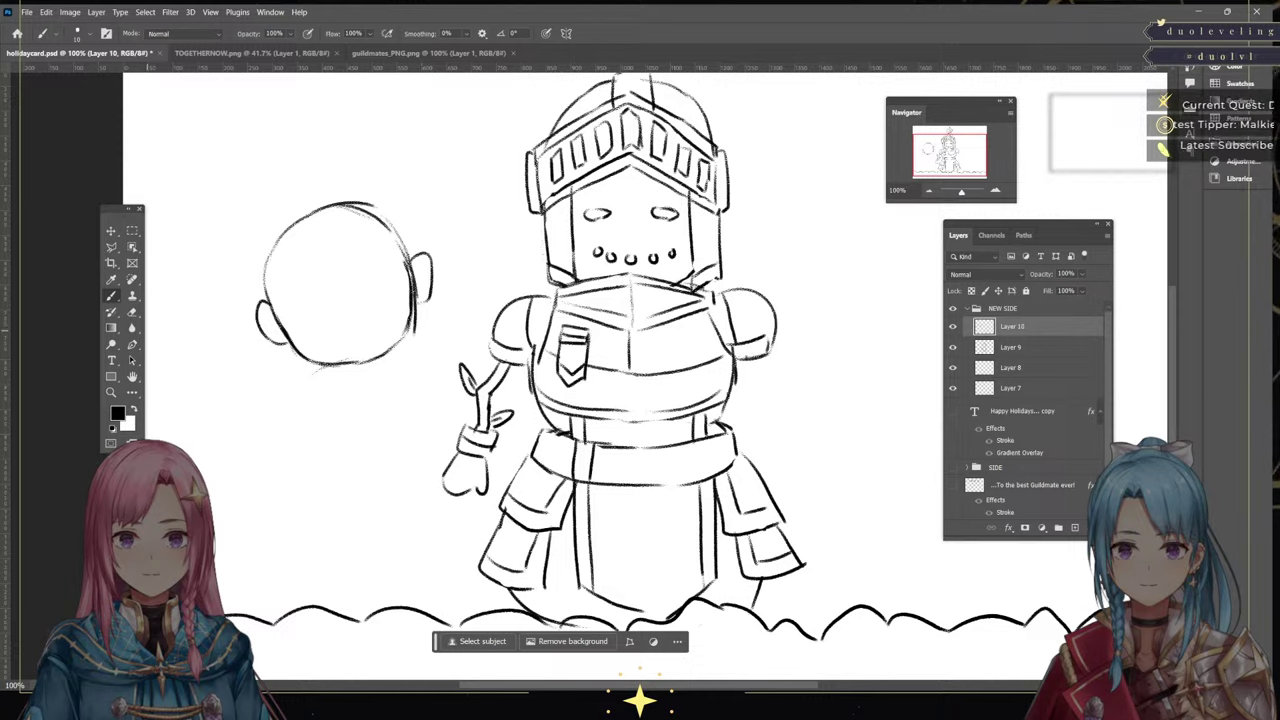
Erase the head outline running through both ears and redraw the jaw so the ears blend into the head
{"action": "key", "text": "e"}
{"action": "left_click_drag", "start_coordinate": [415, 314], "coordinate": [416, 334]}
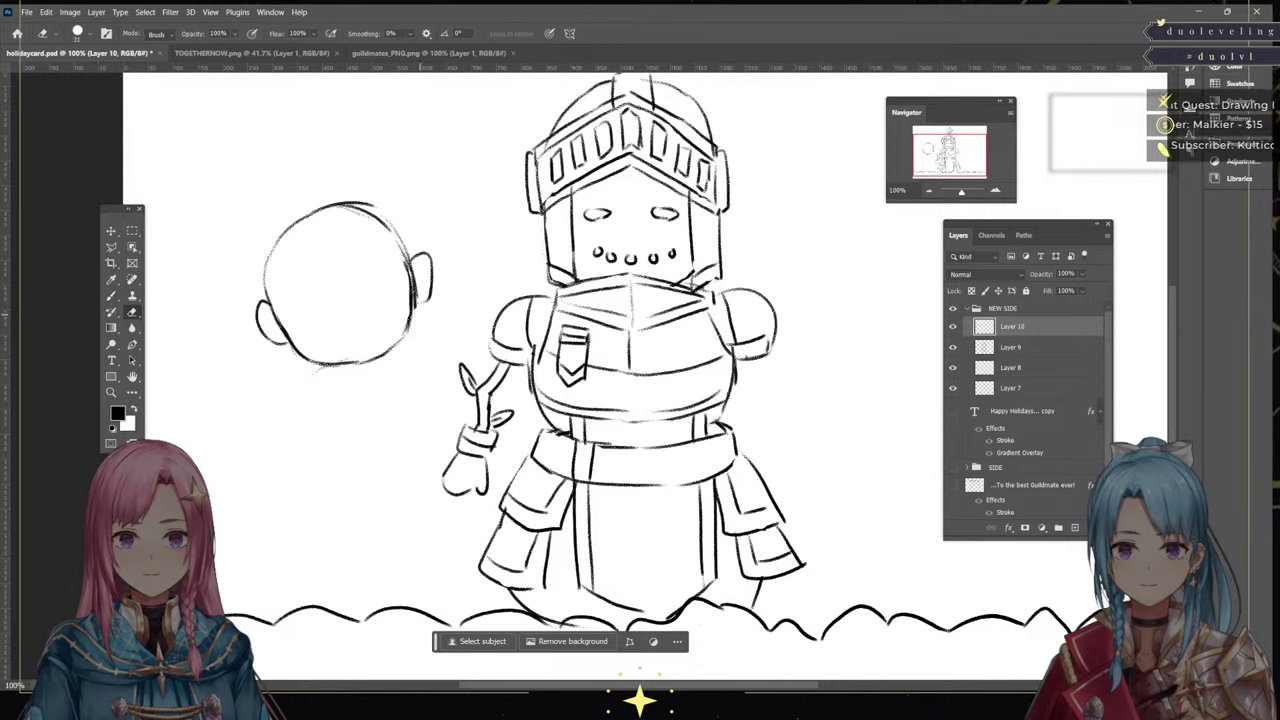
{"action": "left_click_drag", "start_coordinate": [410, 266], "coordinate": [413, 320]}
{"action": "left_click_drag", "start_coordinate": [287, 337], "coordinate": [272, 309]}
{"action": "key", "text": "b"}
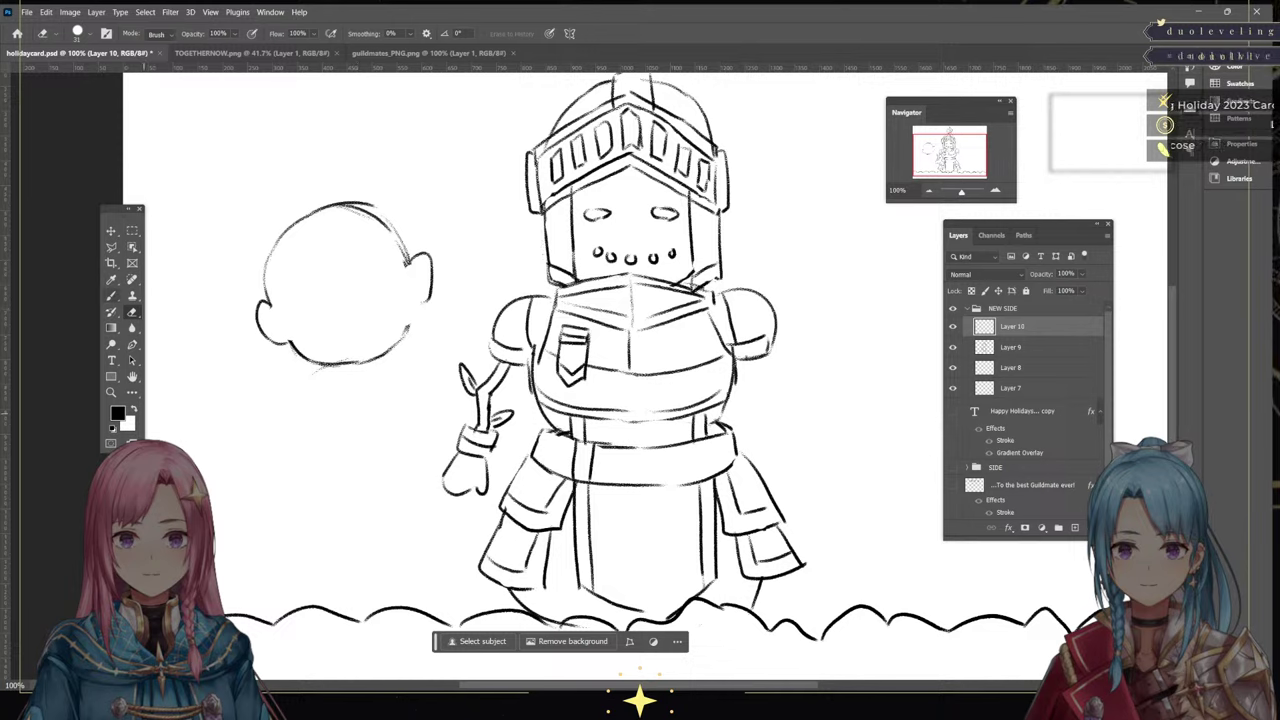
{"action": "left_click_drag", "start_coordinate": [415, 305], "coordinate": [394, 350]}
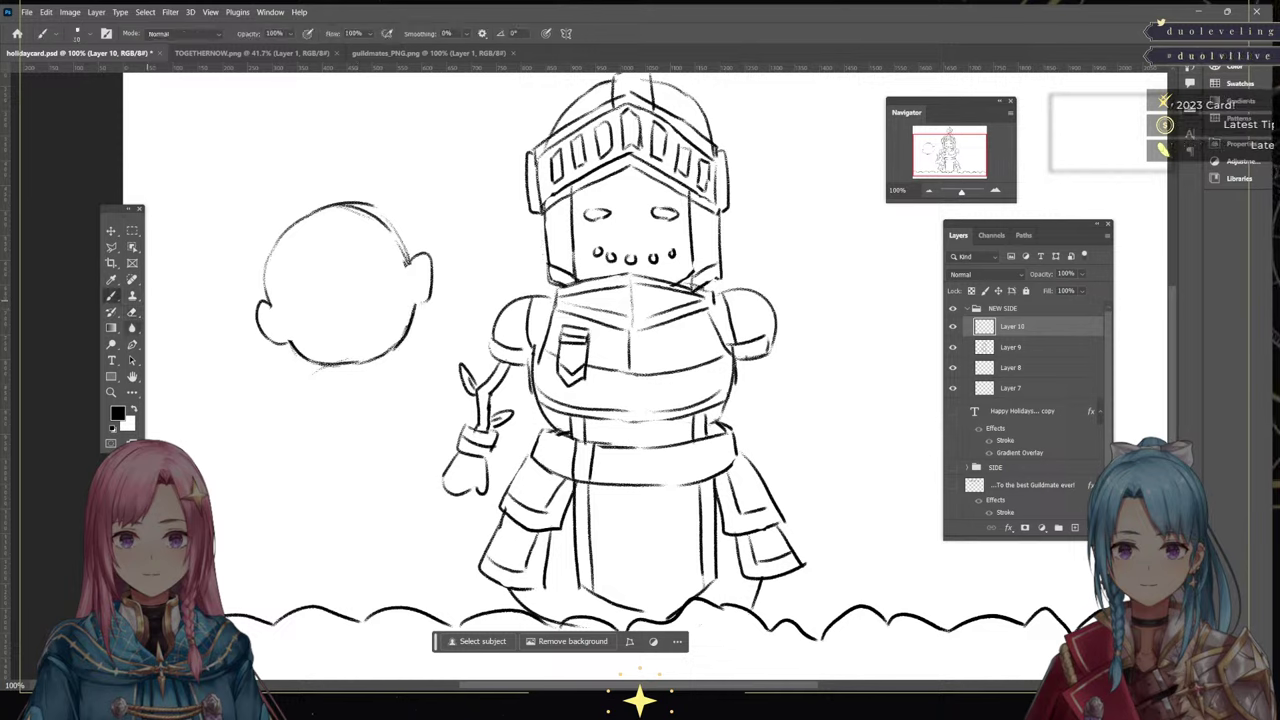
{"action": "left_click", "coordinate": [131, 312]}
{"action": "mouse_move", "coordinate": [426, 298]}
{"action": "left_mouse_down"}
{"action": "mouse_move", "coordinate": [418, 273]}
{"action": "mouse_move", "coordinate": [418, 308]}
{"action": "left_mouse_up"}
{"action": "key", "text": "b"}
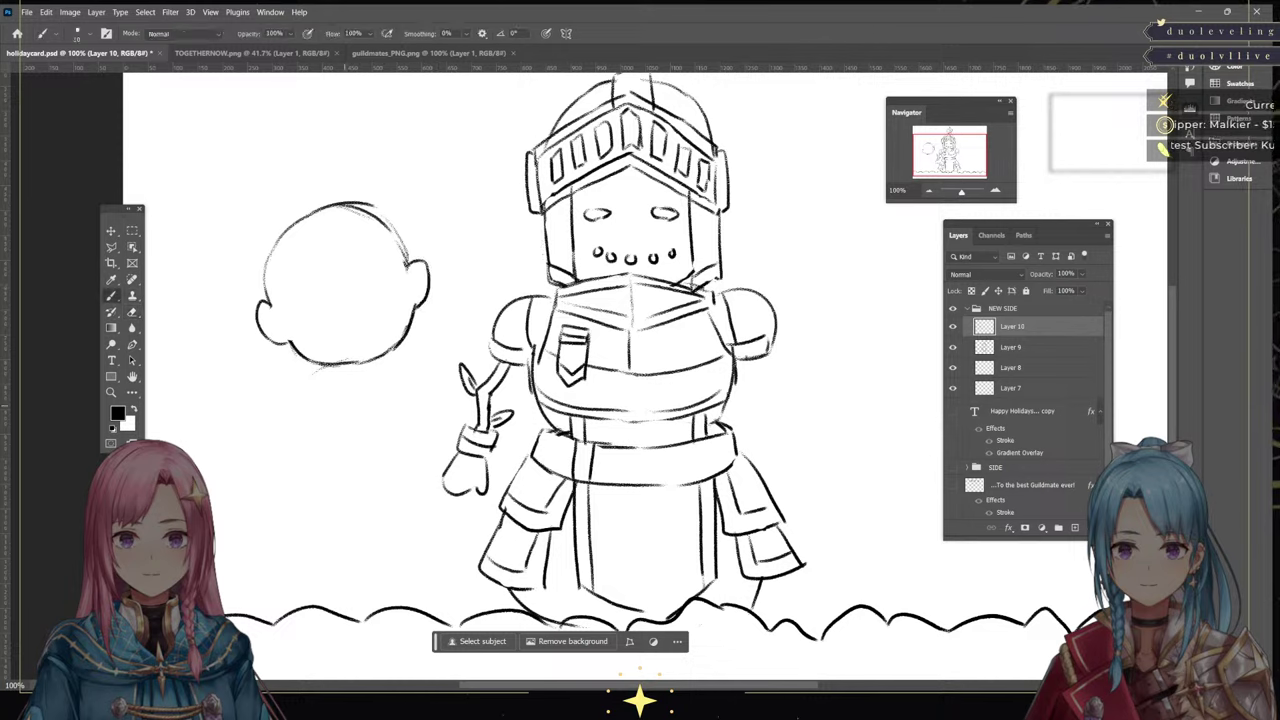
Draw the neck and sloping shoulder lines below the new figure's head, adding a curved collar line between them
{"action": "mouse_move", "coordinate": [388, 350]}
{"action": "left_mouse_down"}
{"action": "mouse_move", "coordinate": [390, 365]}
{"action": "mouse_move", "coordinate": [289, 406]}
{"action": "left_mouse_up"}
{"action": "left_click_drag", "start_coordinate": [393, 358], "coordinate": [447, 418]}
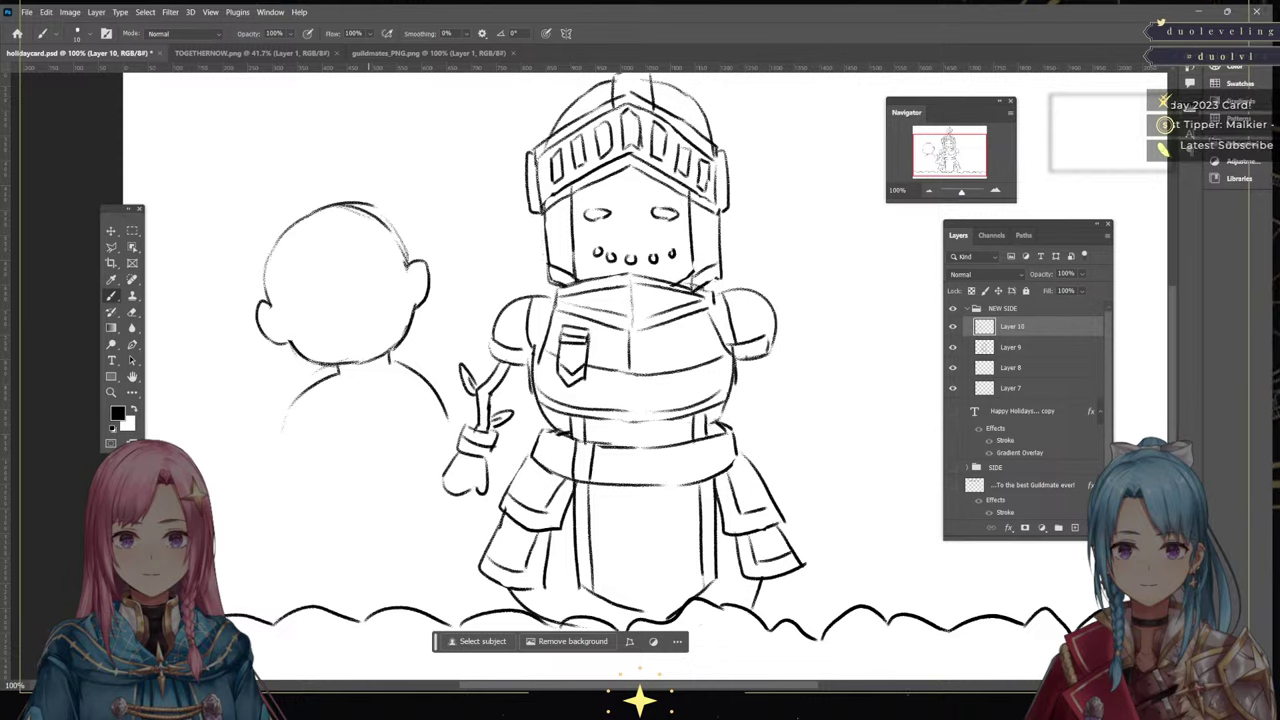
{"action": "key", "text": "ctrl+z"}
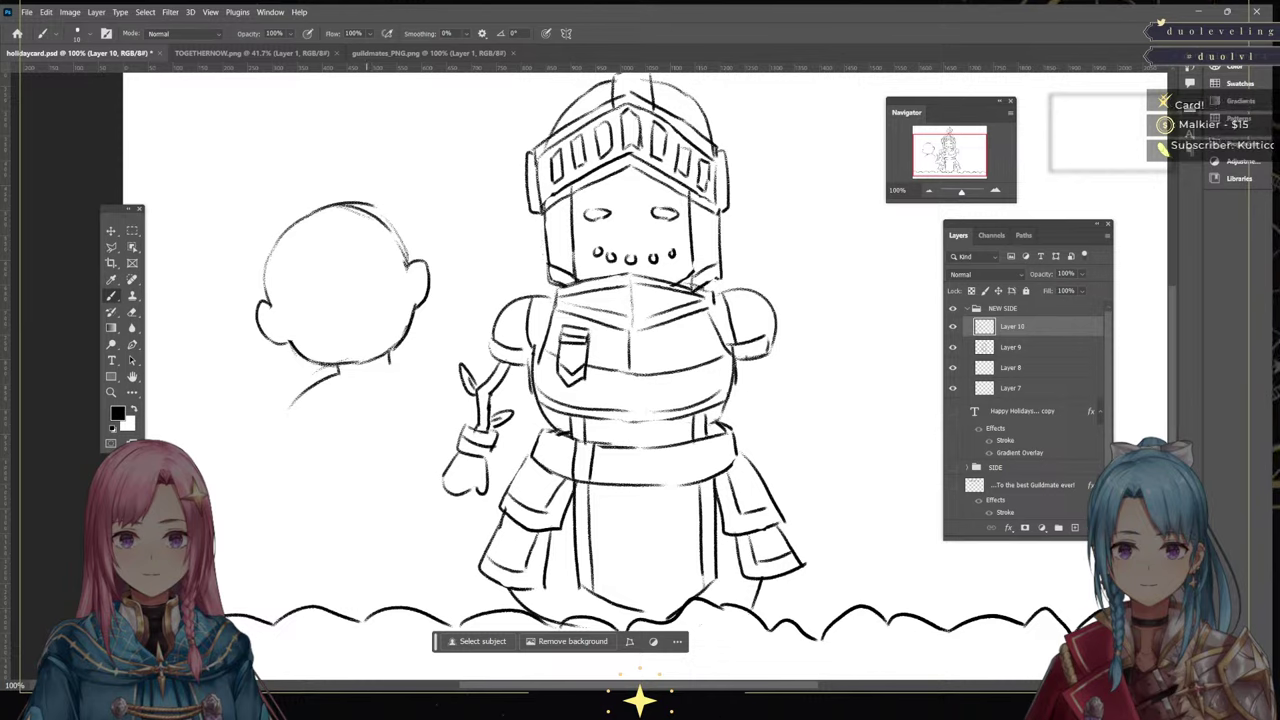
{"action": "left_click_drag", "start_coordinate": [392, 362], "coordinate": [446, 400]}
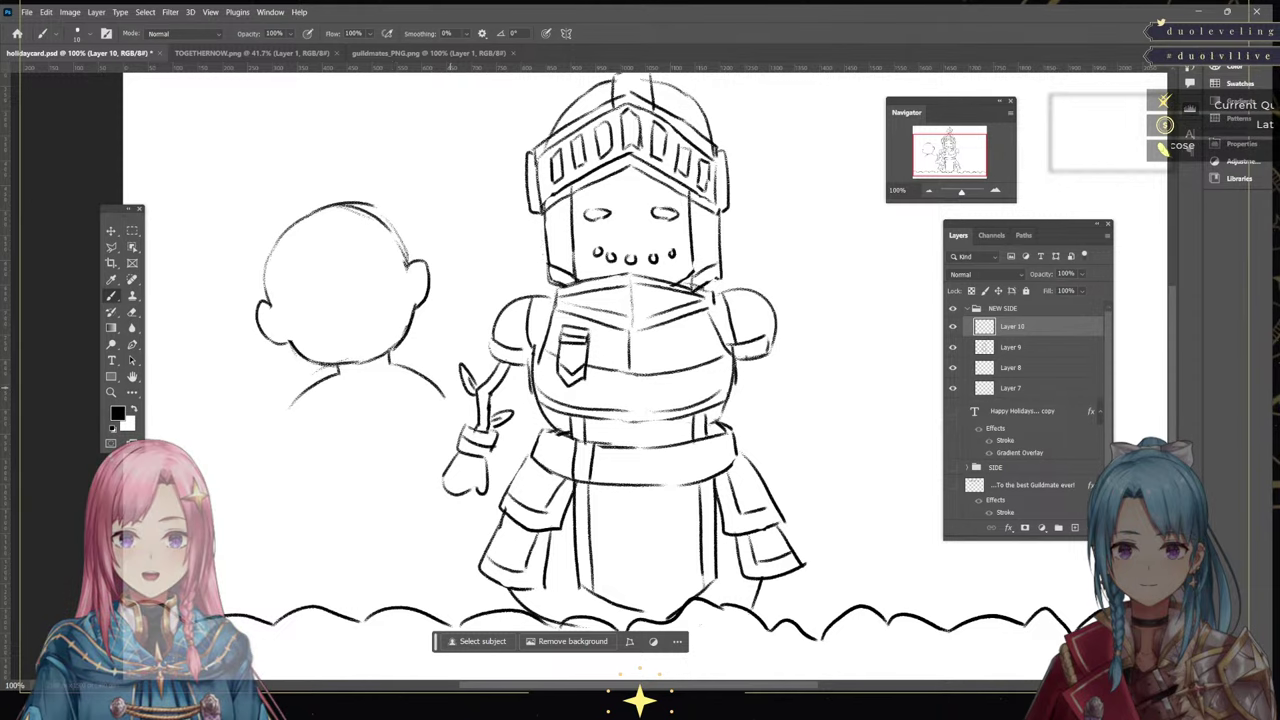
{"action": "left_click_drag", "start_coordinate": [226, 359], "coordinate": [276, 404]}
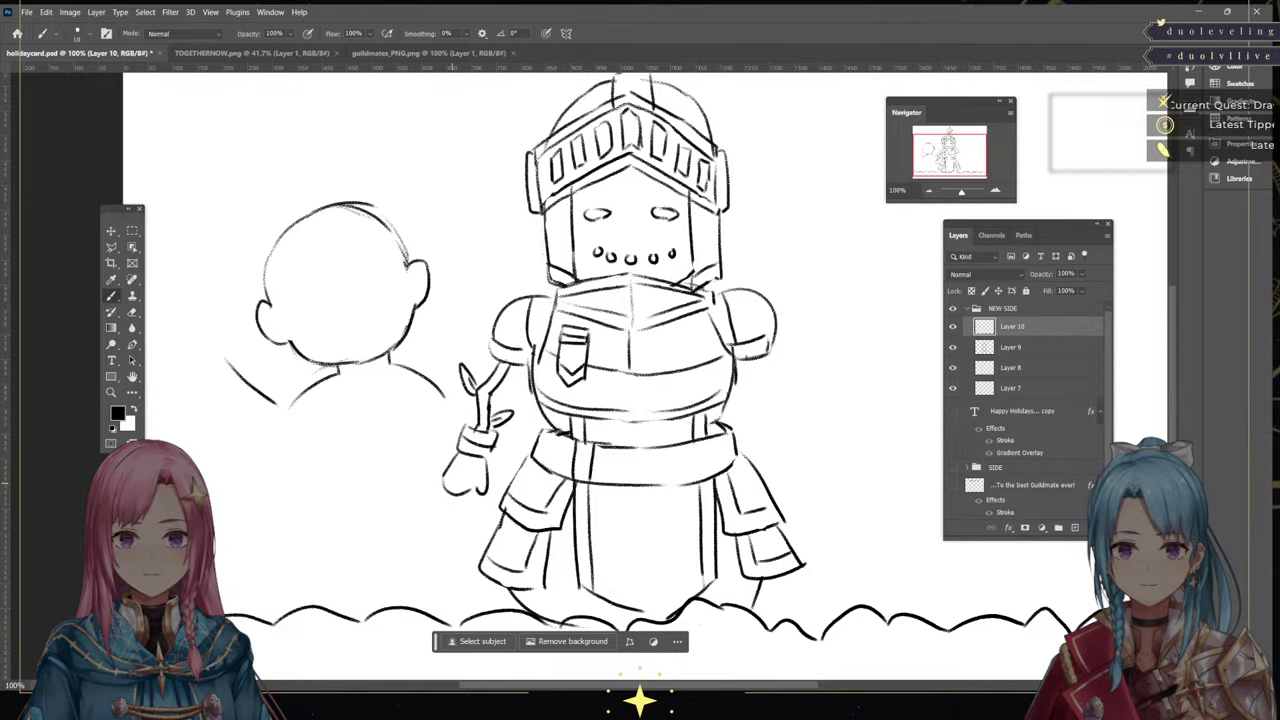
{"action": "key", "text": "ctrl+z"}
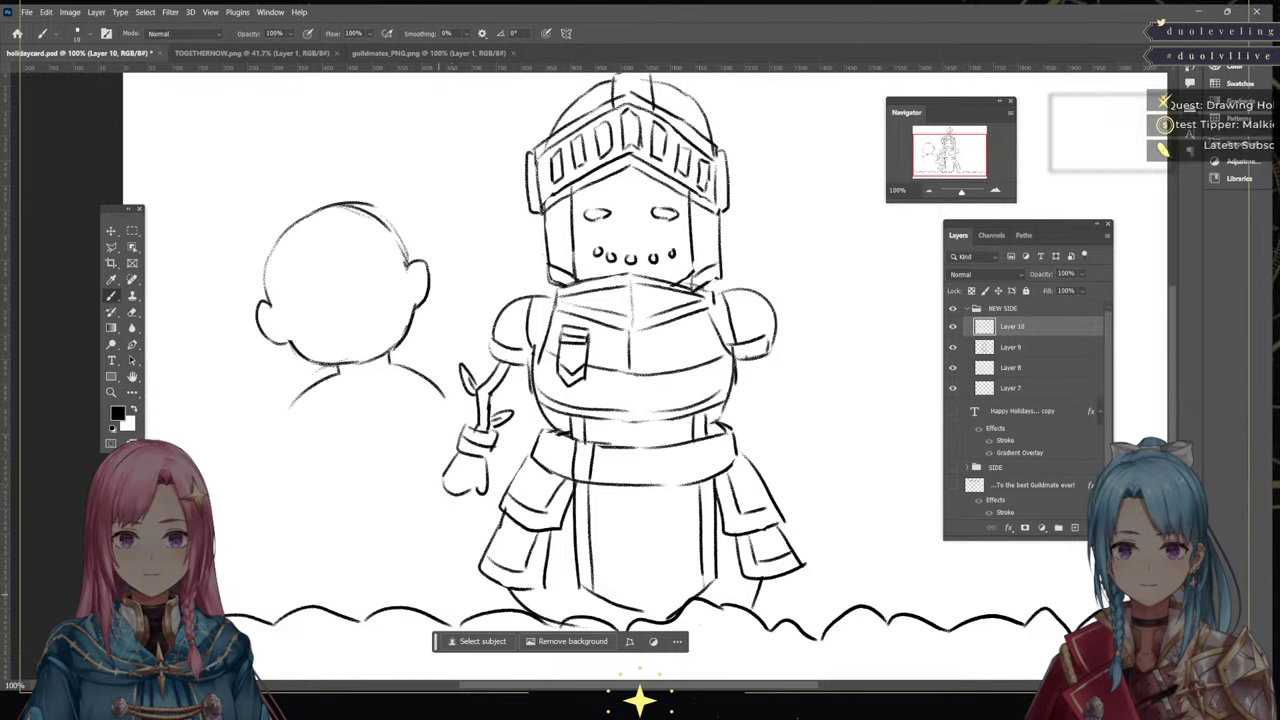
{"action": "left_click_drag", "start_coordinate": [389, 354], "coordinate": [375, 382]}
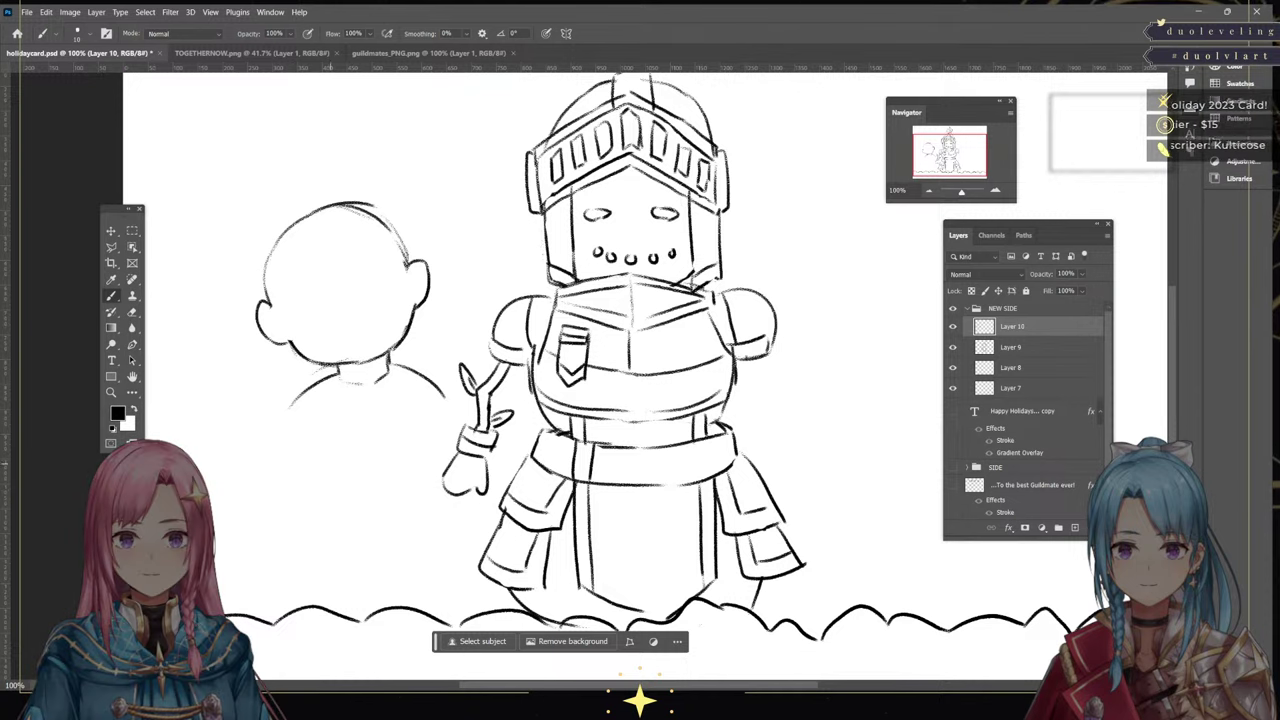
Sketch the new figure's tapered torso from the shoulders down to a curved lower edge
{"action": "left_click_drag", "start_coordinate": [299, 402], "coordinate": [325, 486]}
{"action": "left_click_drag", "start_coordinate": [428, 392], "coordinate": [426, 476]}
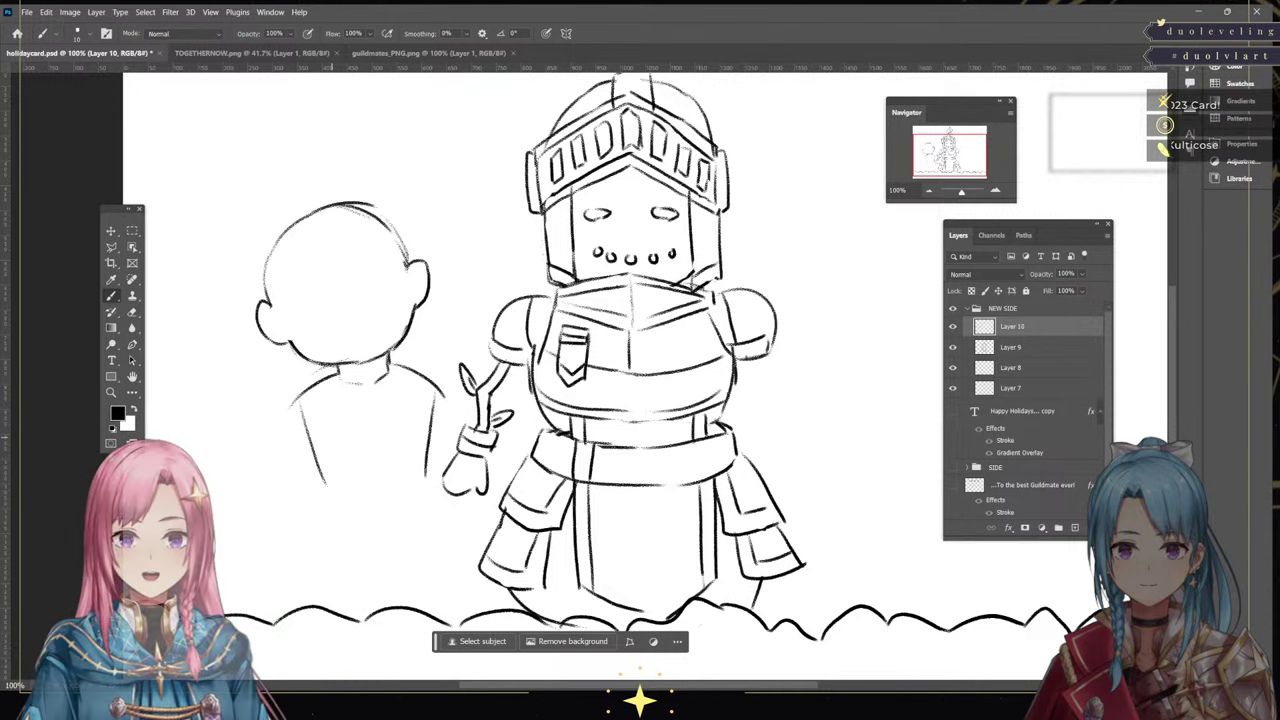
{"action": "mouse_move", "coordinate": [307, 436]}
{"action": "left_mouse_down"}
{"action": "mouse_move", "coordinate": [321, 505]}
{"action": "mouse_move", "coordinate": [380, 526]}
{"action": "left_mouse_up"}
{"action": "left_click_drag", "start_coordinate": [432, 418], "coordinate": [424, 504]}
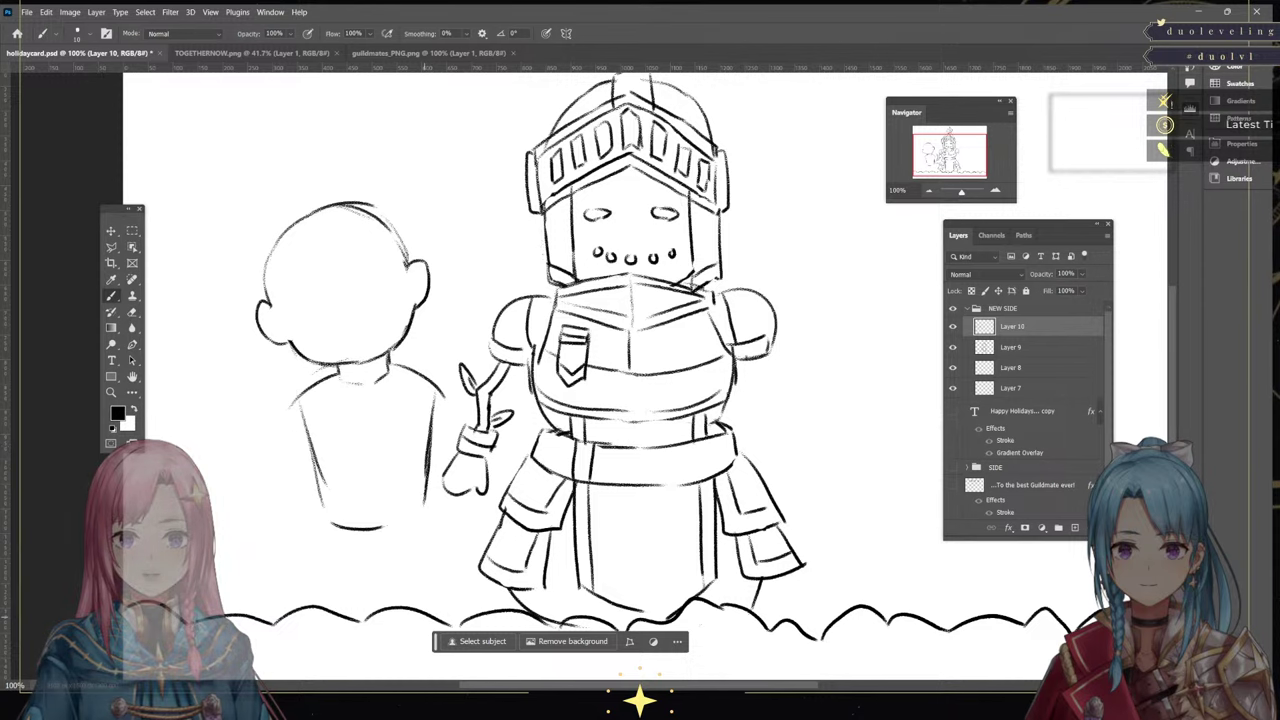
{"action": "left_click_drag", "start_coordinate": [936, 157], "coordinate": [936, 160]}
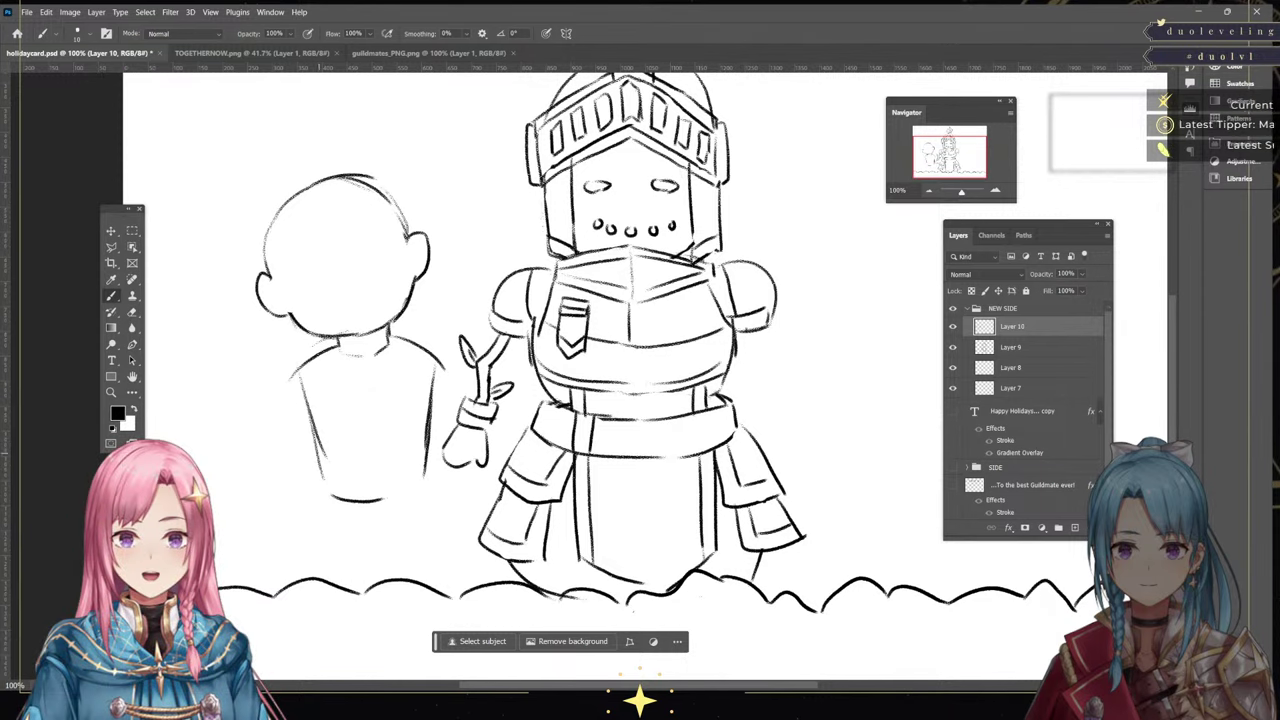
{"action": "mouse_move", "coordinate": [319, 461]}
{"action": "left_mouse_down"}
{"action": "mouse_move", "coordinate": [345, 500]}
{"action": "mouse_move", "coordinate": [424, 486]}
{"action": "left_mouse_up"}
{"action": "left_click_drag", "start_coordinate": [431, 414], "coordinate": [428, 478]}
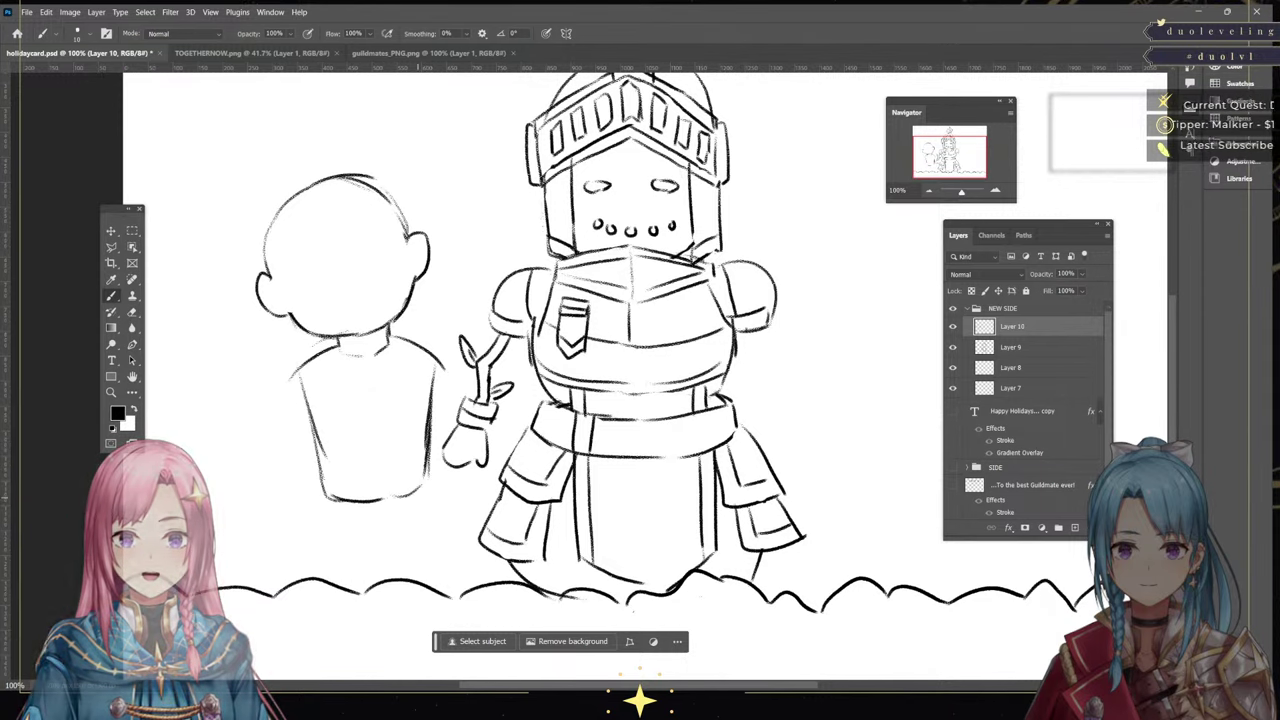
Sketch the new figure's outer arm line, long garment sides reaching past the snow line, and curved hem lines
{"action": "left_click_drag", "start_coordinate": [318, 480], "coordinate": [320, 612]}
{"action": "left_click_drag", "start_coordinate": [436, 480], "coordinate": [446, 593]}
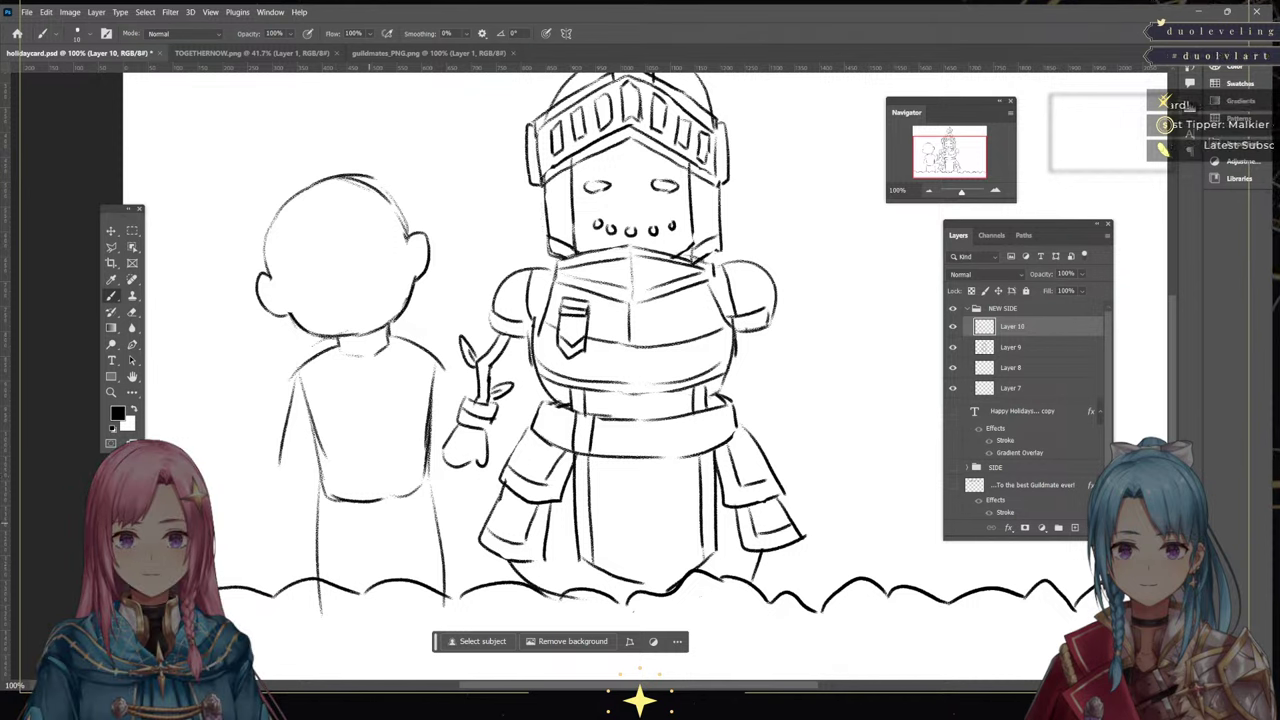
{"action": "mouse_move", "coordinate": [320, 500]}
{"action": "left_mouse_down"}
{"action": "mouse_move", "coordinate": [344, 557]}
{"action": "mouse_move", "coordinate": [431, 547]}
{"action": "left_mouse_up"}
{"action": "left_click_drag", "start_coordinate": [428, 480], "coordinate": [436, 540]}
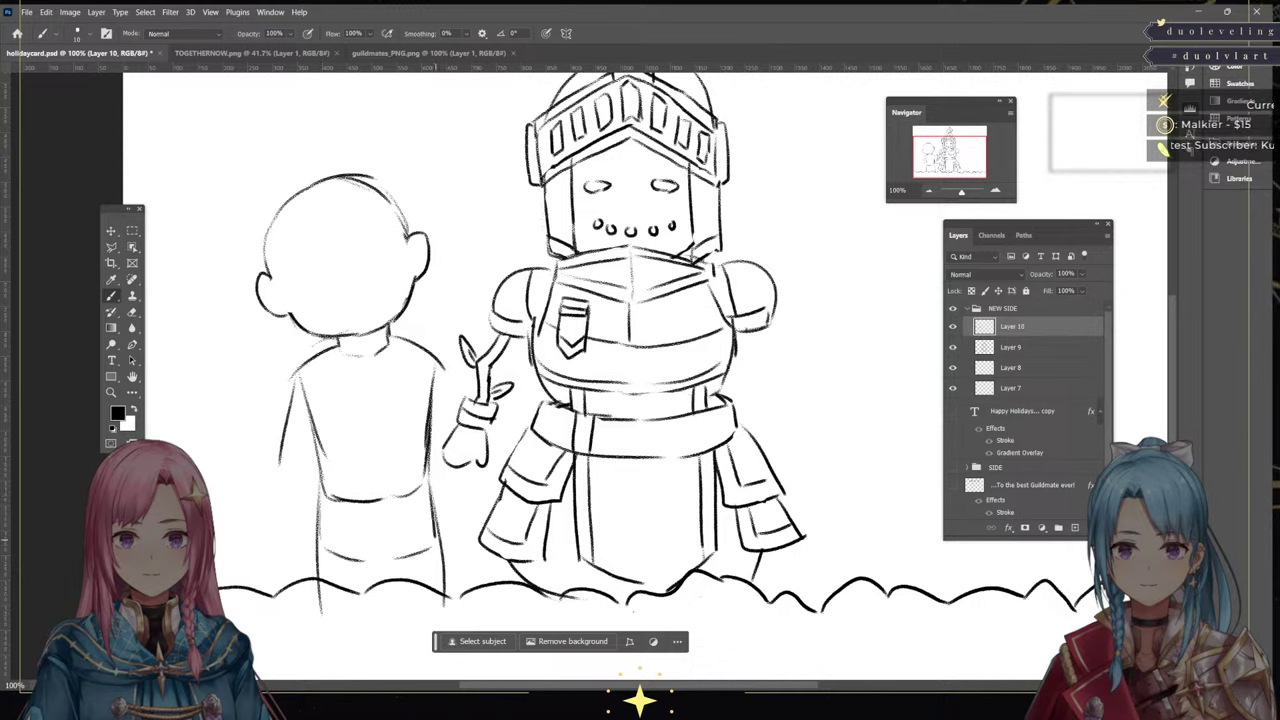
{"action": "mouse_move", "coordinate": [320, 556]}
{"action": "left_mouse_down"}
{"action": "mouse_move", "coordinate": [324, 672]}
{"action": "mouse_move", "coordinate": [356, 649]}
{"action": "mouse_move", "coordinate": [432, 642]}
{"action": "left_mouse_up"}
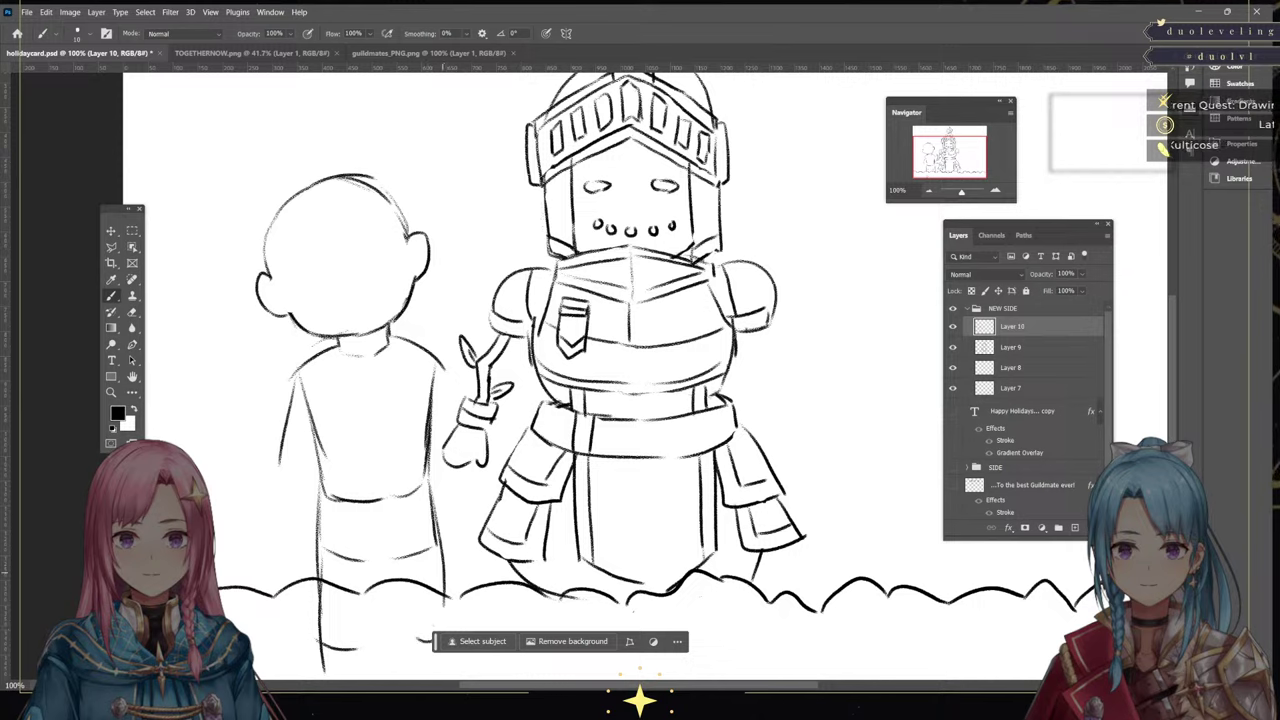
{"action": "left_click_drag", "start_coordinate": [437, 554], "coordinate": [443, 612]}
Draw a curved waistband around the base of the new figure's torso and reinforce both torso sides
{"action": "mouse_move", "coordinate": [320, 462]}
{"action": "left_mouse_down"}
{"action": "mouse_move", "coordinate": [422, 460]}
{"action": "mouse_move", "coordinate": [338, 530]}
{"action": "mouse_move", "coordinate": [406, 537]}
{"action": "left_mouse_up"}
{"action": "mouse_move", "coordinate": [430, 454]}
{"action": "left_mouse_down"}
{"action": "mouse_move", "coordinate": [428, 517]}
{"action": "mouse_move", "coordinate": [403, 535]}
{"action": "mouse_move", "coordinate": [318, 560]}
{"action": "mouse_move", "coordinate": [340, 532]}
{"action": "mouse_move", "coordinate": [322, 519]}
{"action": "left_mouse_up"}
{"action": "left_click", "coordinate": [132, 311]}
{"action": "mouse_move", "coordinate": [322, 519]}
{"action": "left_mouse_down"}
{"action": "mouse_move", "coordinate": [410, 540]}
{"action": "mouse_move", "coordinate": [425, 510]}
{"action": "left_mouse_up"}
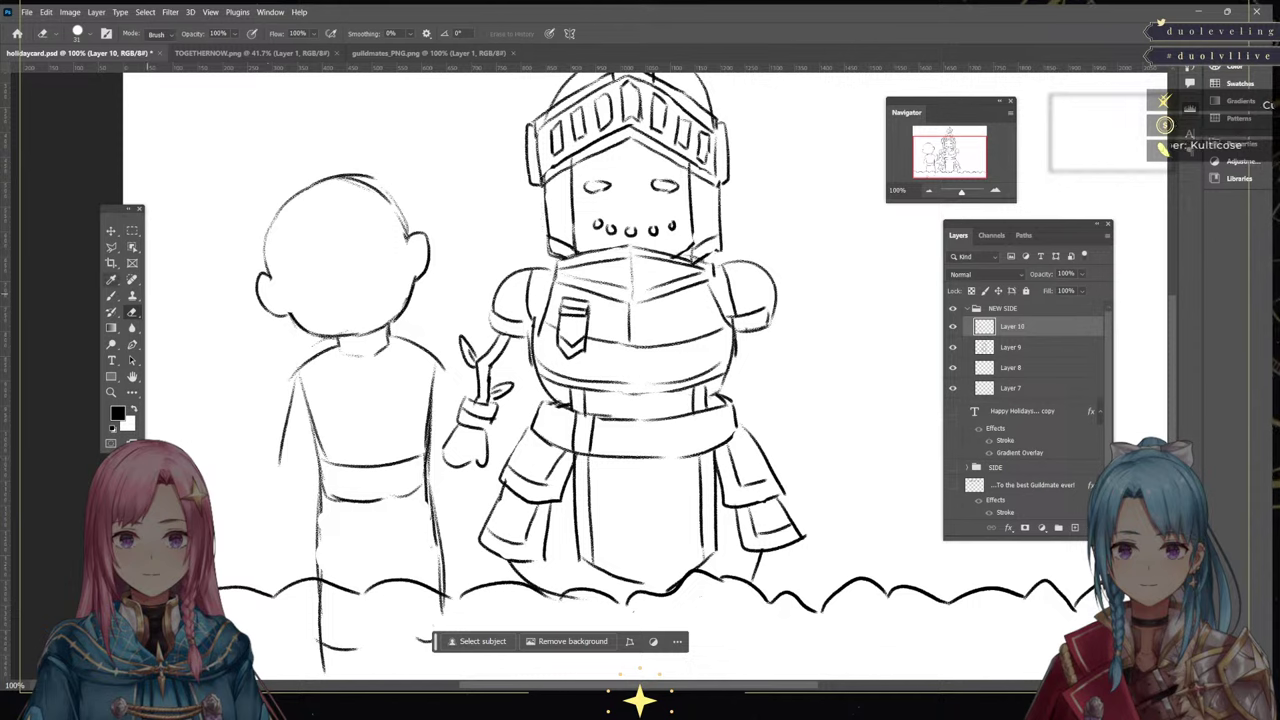
{"action": "key", "text": "b"}
{"action": "mouse_move", "coordinate": [322, 460]}
{"action": "left_mouse_down"}
{"action": "mouse_move", "coordinate": [365, 508]}
{"action": "mouse_move", "coordinate": [395, 509]}
{"action": "mouse_move", "coordinate": [428, 471]}
{"action": "mouse_move", "coordinate": [424, 455]}
{"action": "left_mouse_up"}
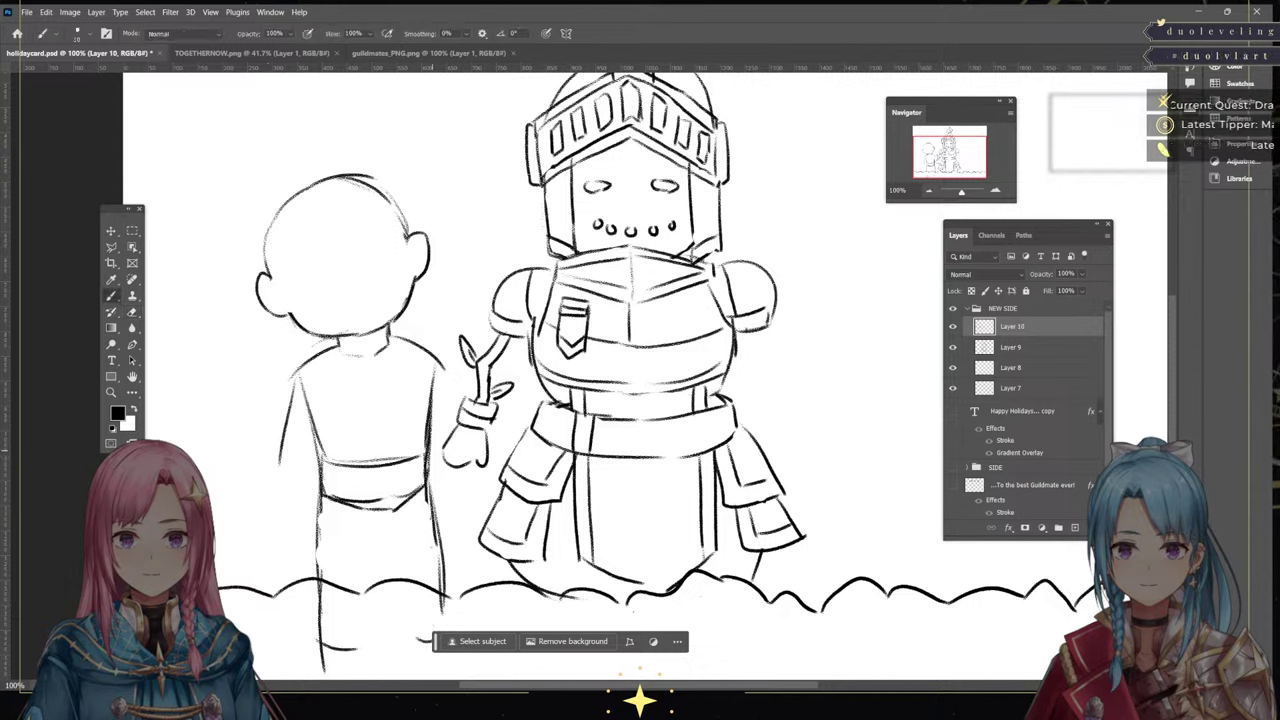
{"action": "left_click_drag", "start_coordinate": [306, 370], "coordinate": [322, 459]}
{"action": "left_click_drag", "start_coordinate": [431, 355], "coordinate": [421, 462]}
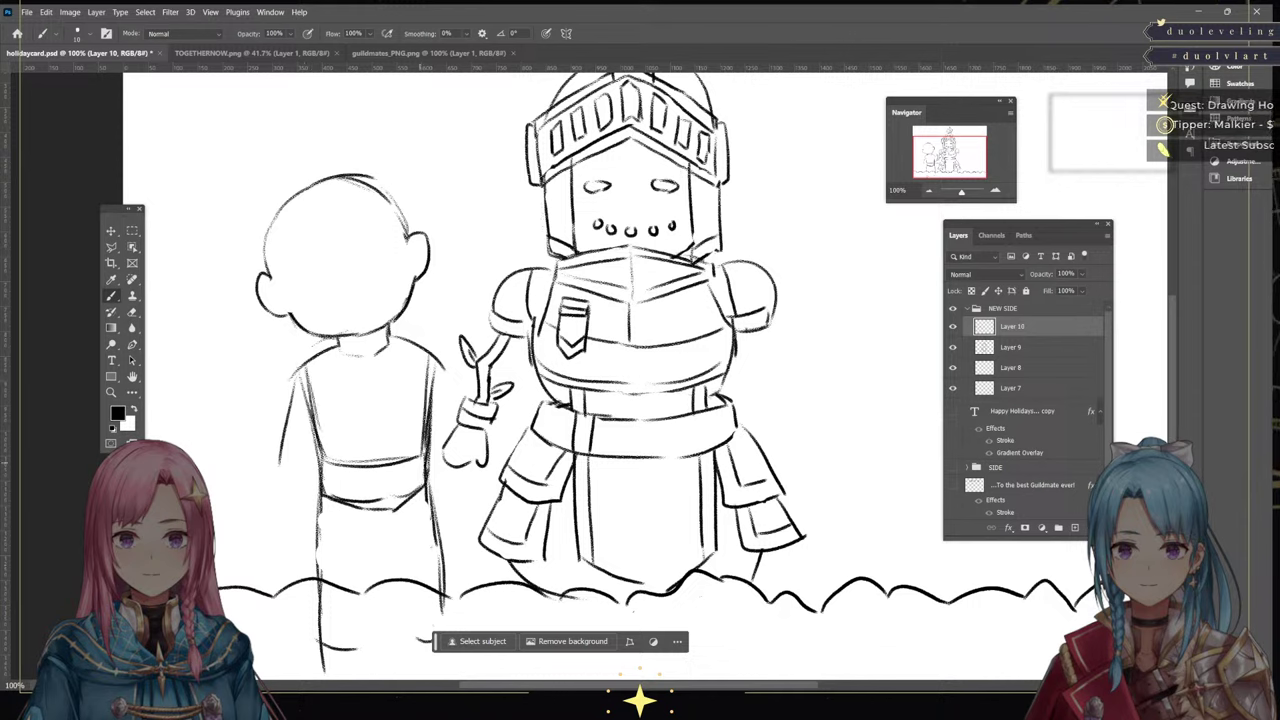
Sketch the new figure's two separate legs reaching below the snow line and extend the outer arm line toward the hip
{"action": "left_click_drag", "start_coordinate": [320, 512], "coordinate": [318, 578]}
{"action": "mouse_move", "coordinate": [356, 518]}
{"action": "left_mouse_down"}
{"action": "mouse_move", "coordinate": [356, 658]}
{"action": "mouse_move", "coordinate": [418, 644]}
{"action": "left_mouse_up"}
{"action": "left_click_drag", "start_coordinate": [431, 498], "coordinate": [449, 622]}
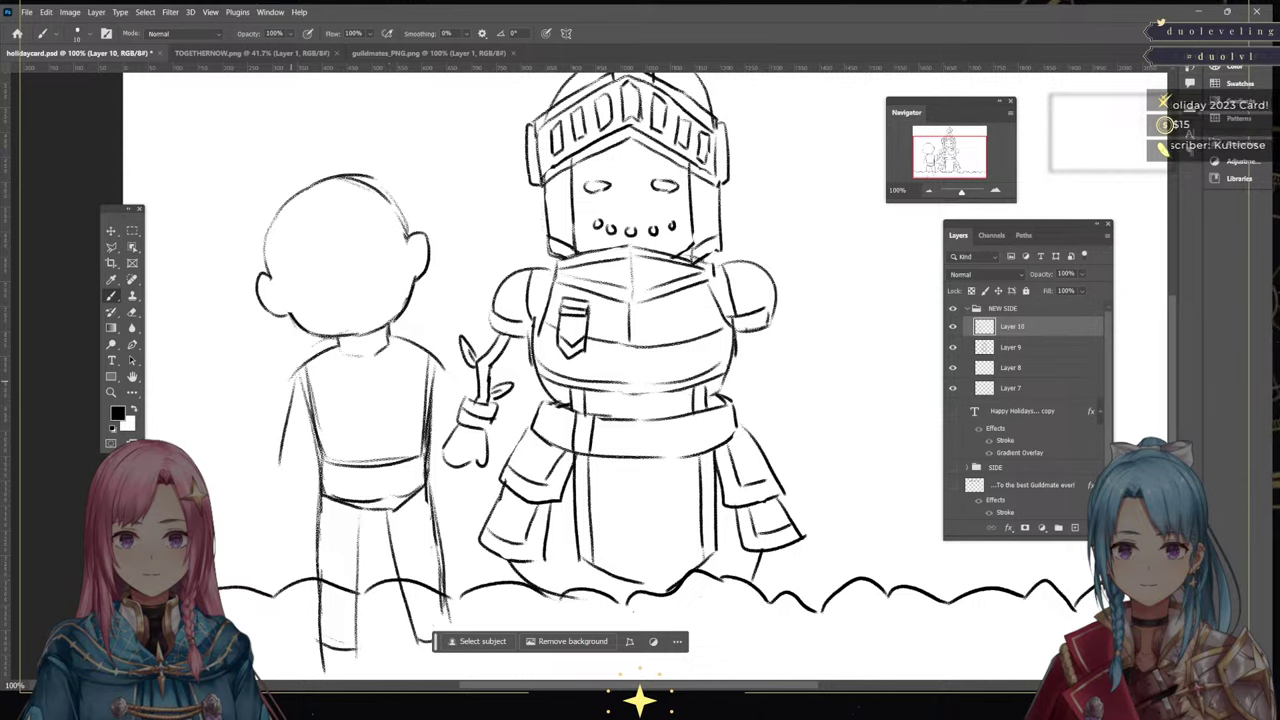
{"action": "left_click_drag", "start_coordinate": [280, 434], "coordinate": [290, 512]}
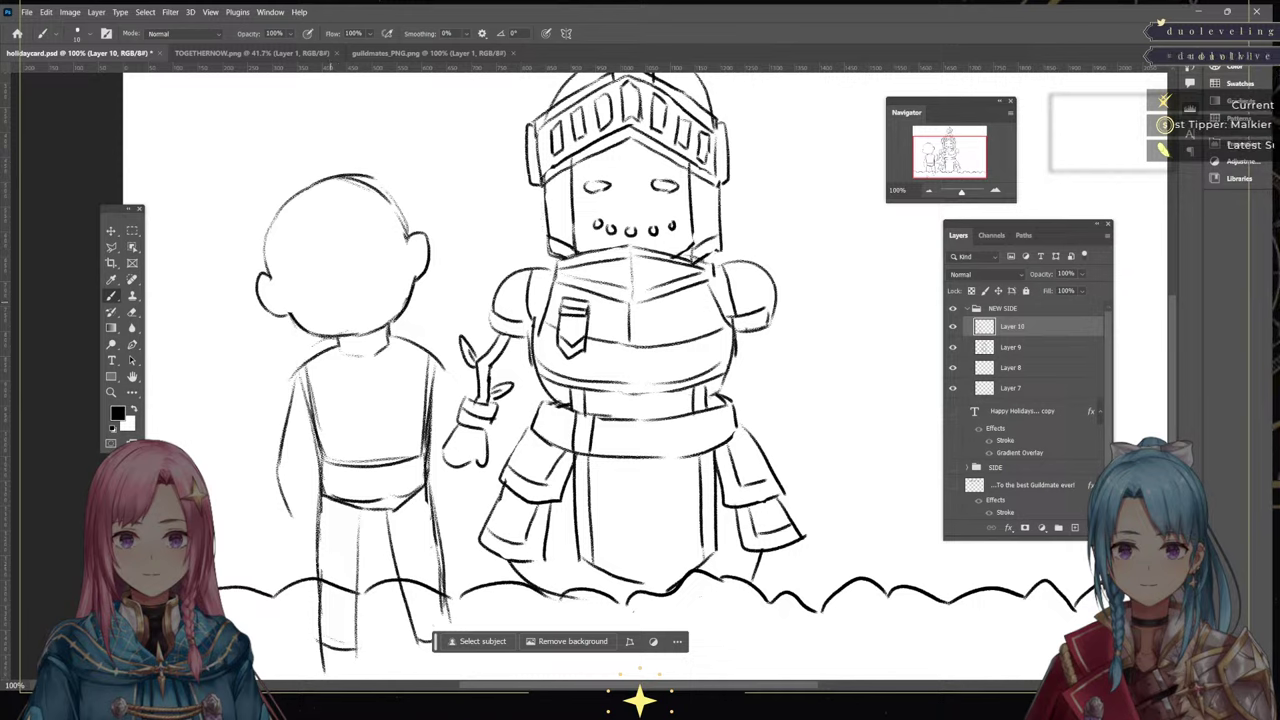
Draw a simple face on the new figure's head with an open smiling mouth and two vertical line eyes
{"action": "mouse_move", "coordinate": [330, 300]}
{"action": "left_mouse_down"}
{"action": "mouse_move", "coordinate": [345, 322]}
{"action": "mouse_move", "coordinate": [380, 290]}
{"action": "left_mouse_up"}
{"action": "left_click_drag", "start_coordinate": [306, 252], "coordinate": [312, 280]}
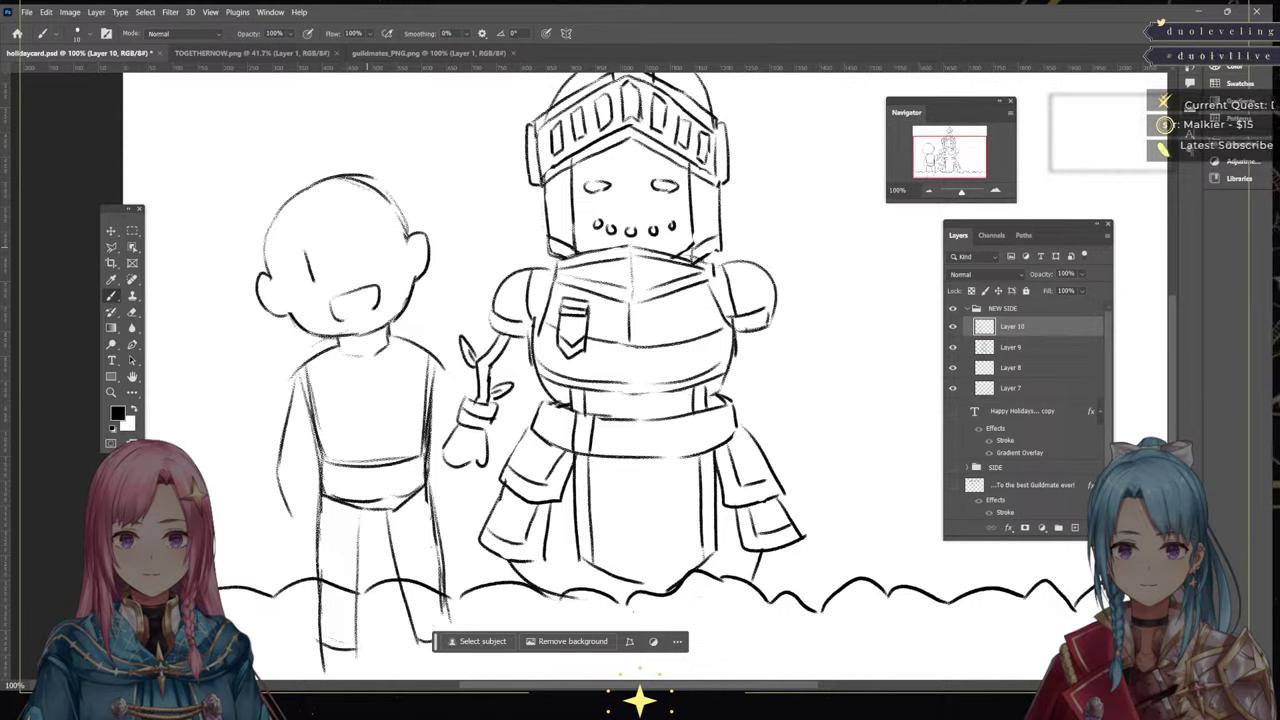
{"action": "left_click_drag", "start_coordinate": [368, 236], "coordinate": [376, 266]}
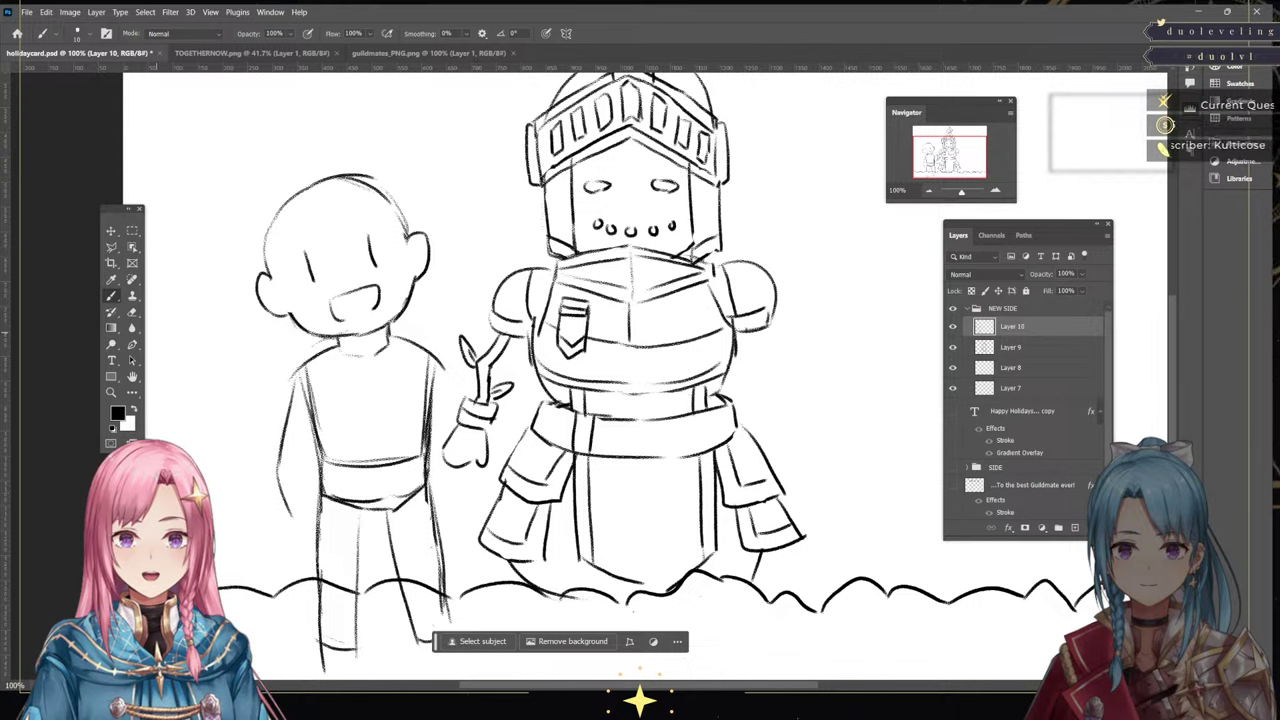
{"action": "key", "text": "e"}
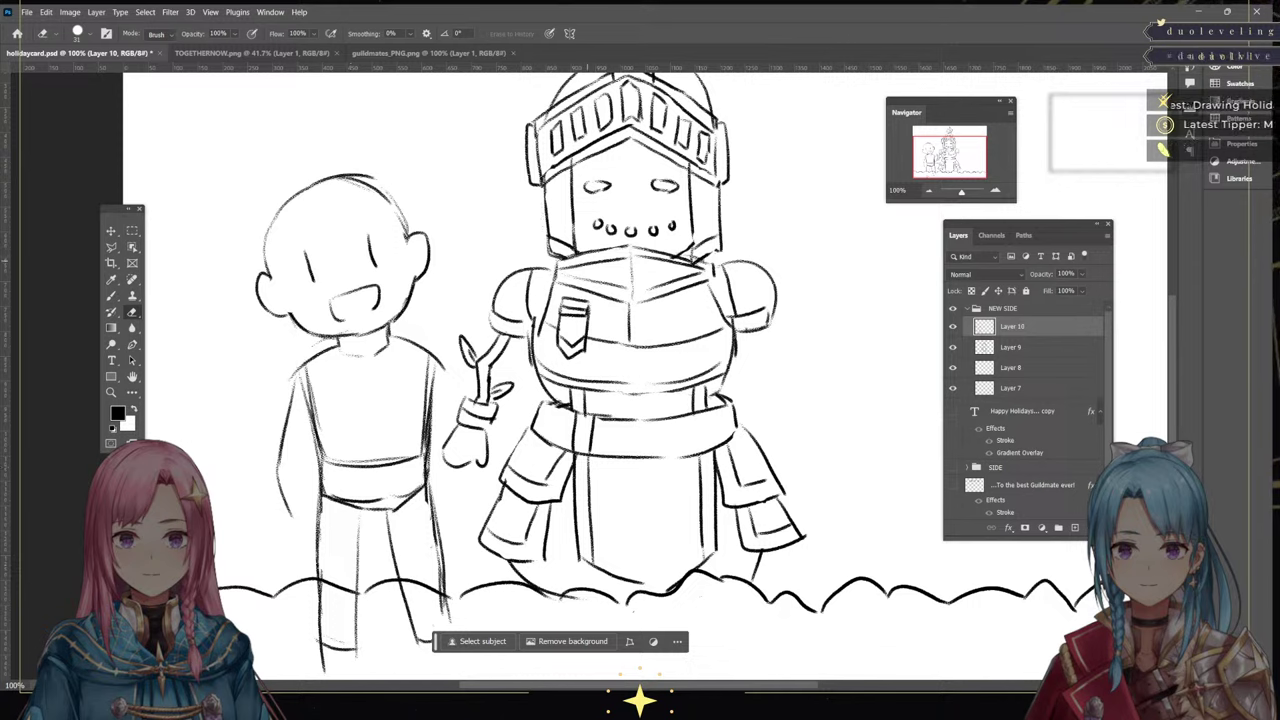
{"action": "key", "text": "alt+["}
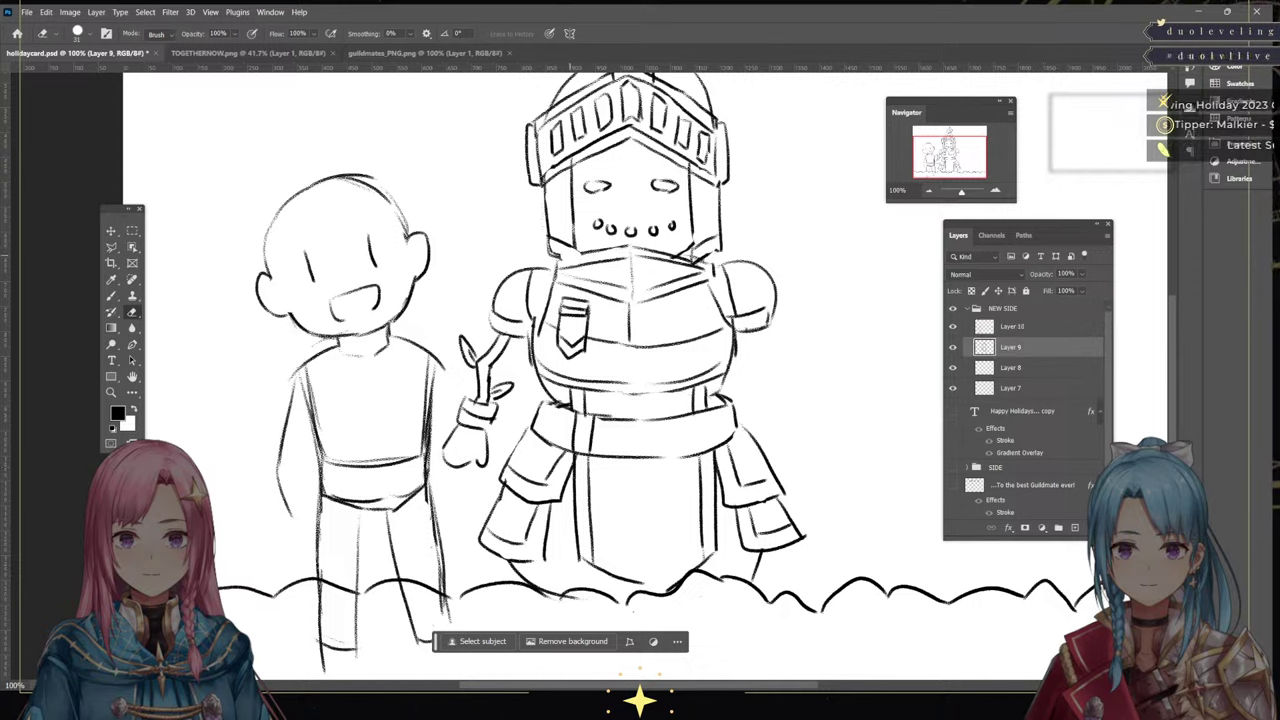
{"action": "key", "text": "b"}
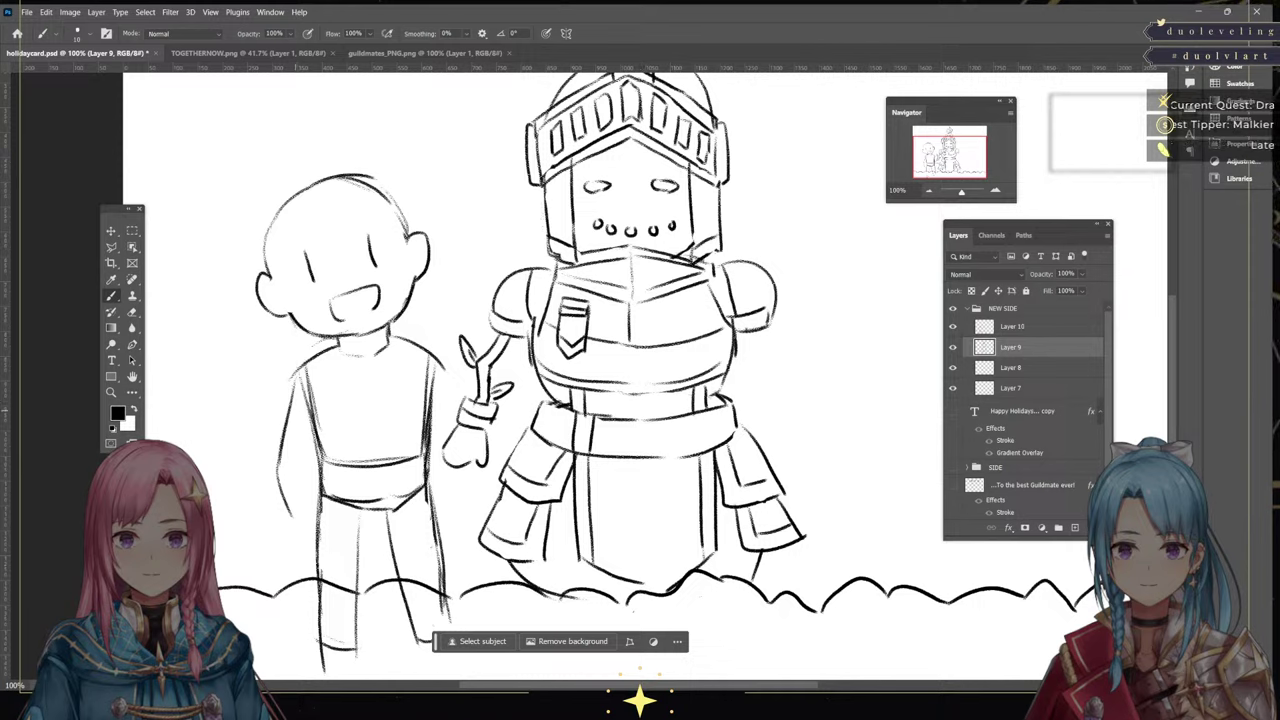
{"action": "left_click_drag", "start_coordinate": [276, 458], "coordinate": [308, 512]}
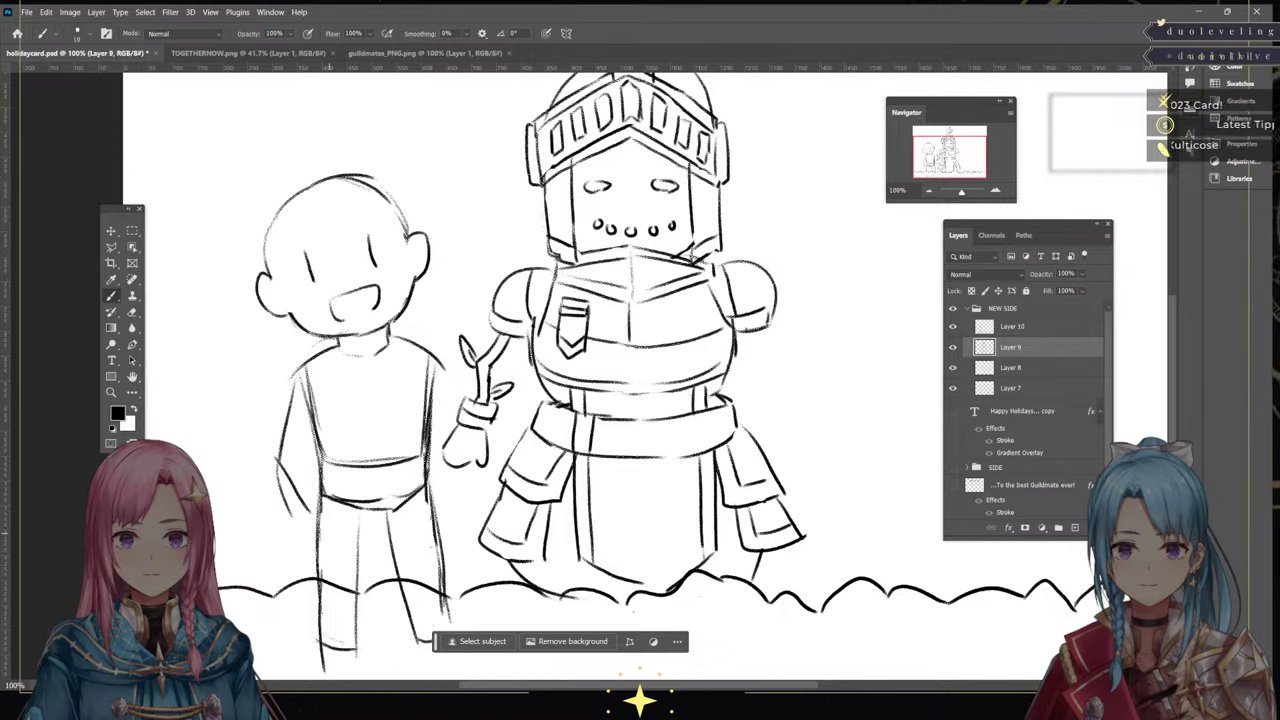
{"action": "key", "text": "e"}
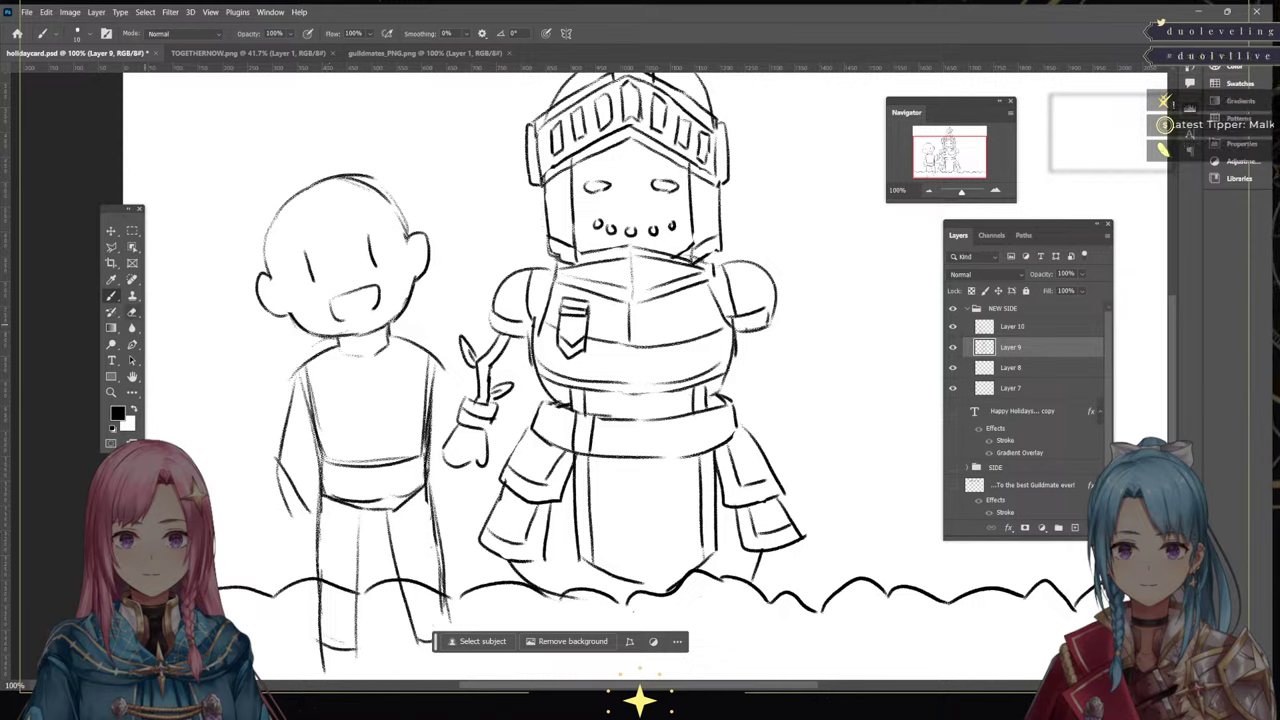
{"action": "left_click_drag", "start_coordinate": [276, 458], "coordinate": [305, 508]}
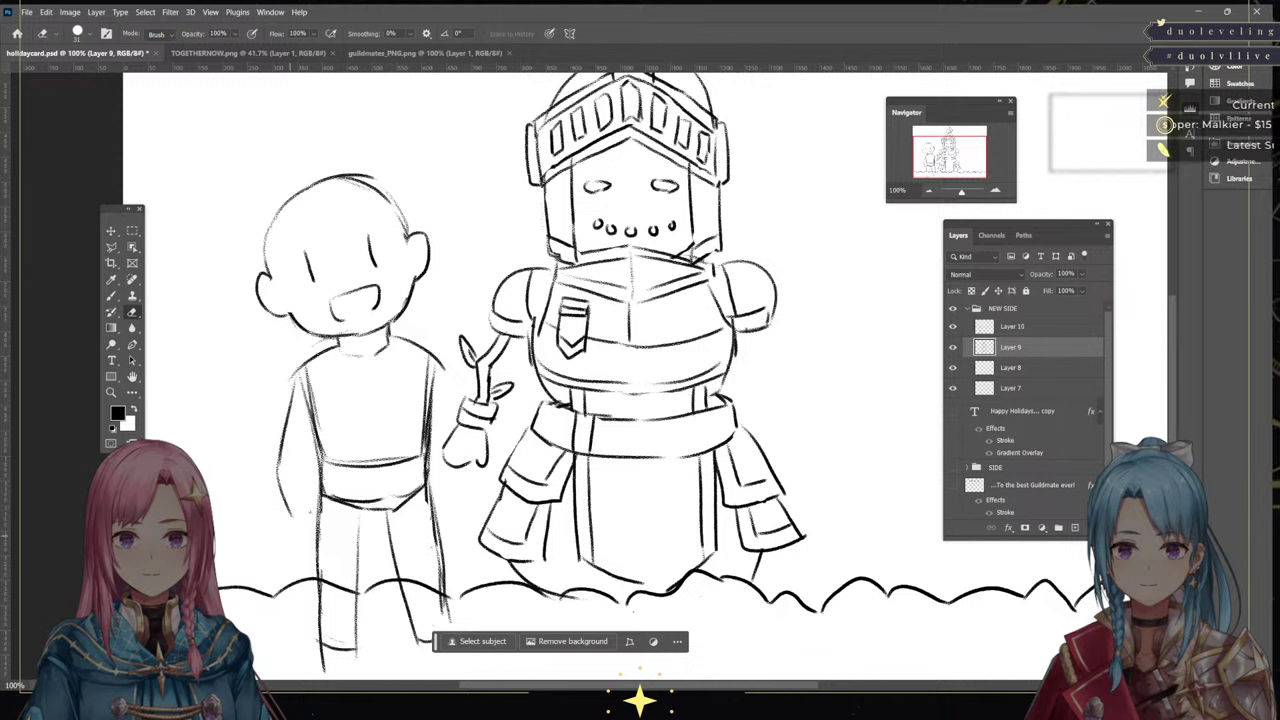
Check Layer 9's visibility and erase the new figure's outer arm line on Layer 10
{"action": "left_click", "coordinate": [952, 347]}
{"action": "left_click", "coordinate": [952, 347]}
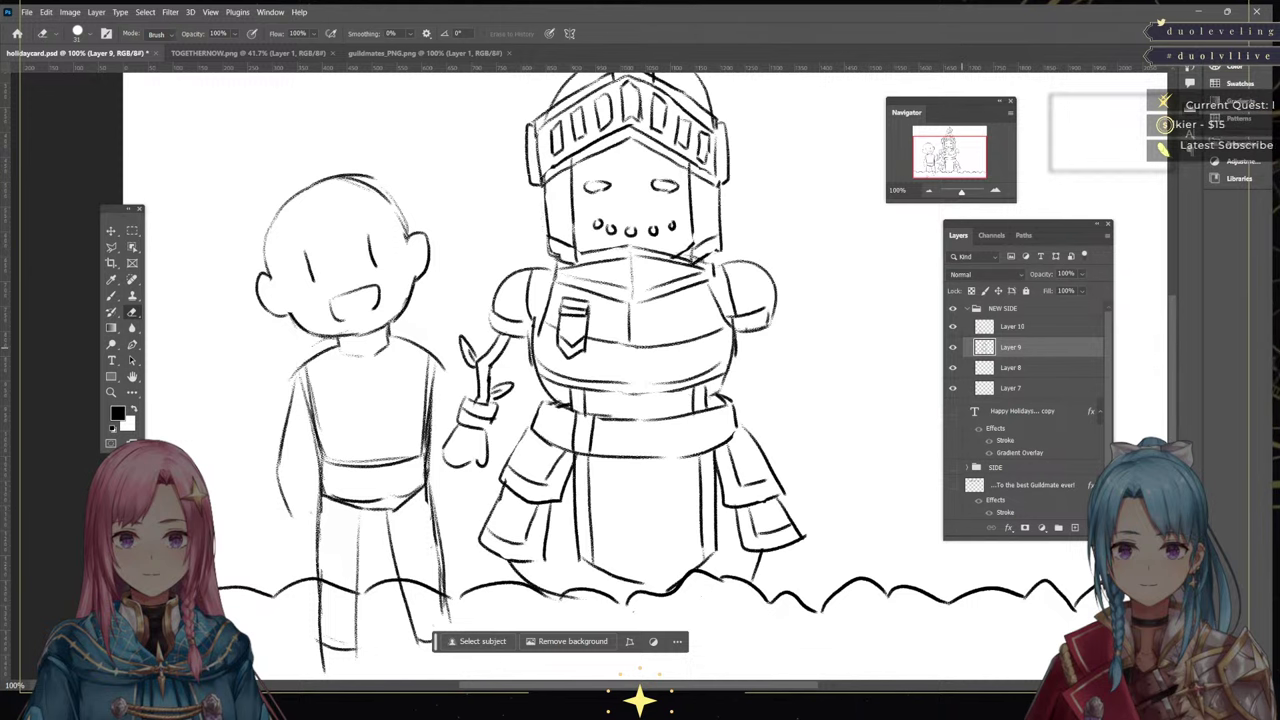
{"action": "left_click", "coordinate": [994, 331]}
{"action": "left_click_drag", "start_coordinate": [287, 516], "coordinate": [280, 458]}
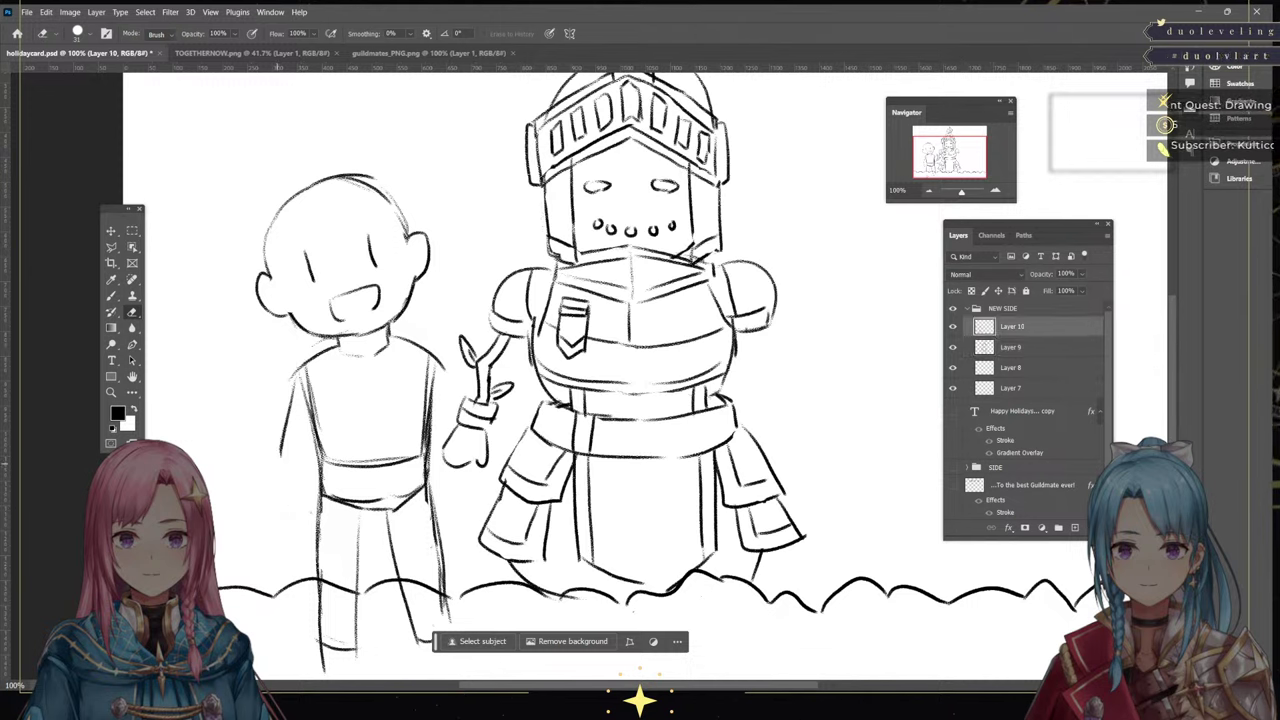
{"action": "left_click_drag", "start_coordinate": [289, 400], "coordinate": [284, 455]}
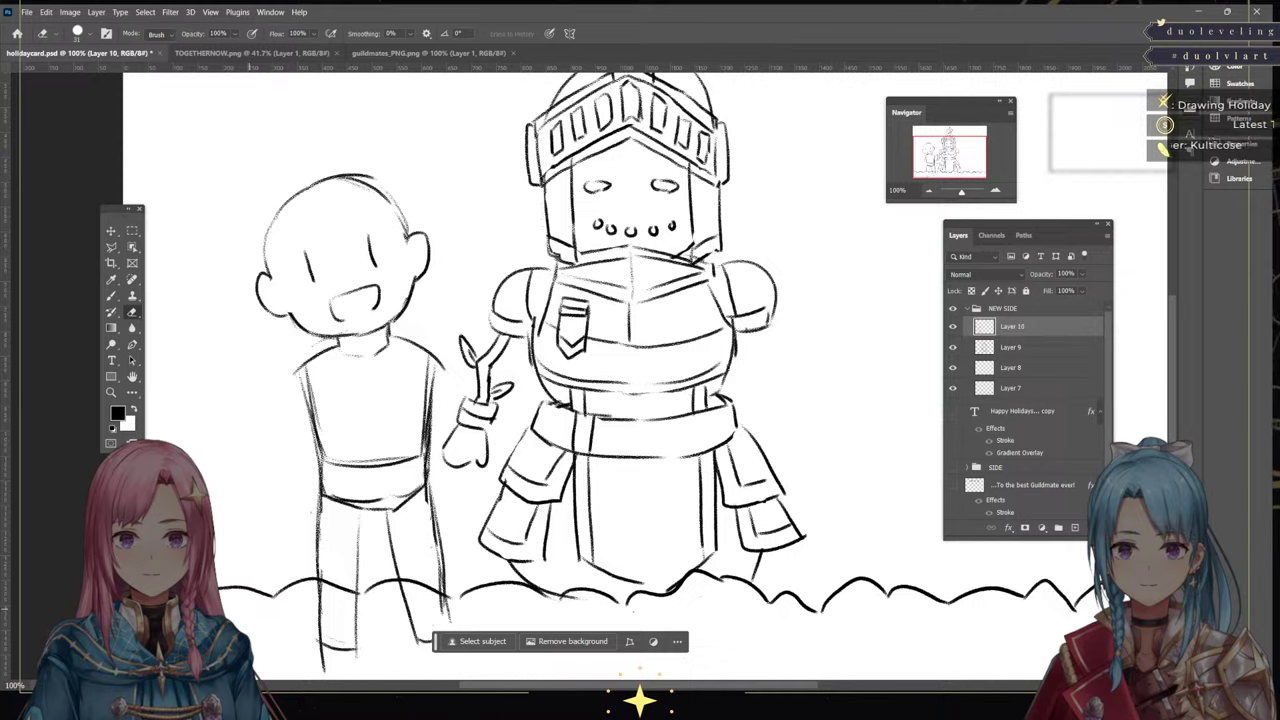
Rough in one arm with diagonal lines from the shoulder across the chest, plus the other arm's outer line toward the snowman
{"action": "key", "text": "b"}
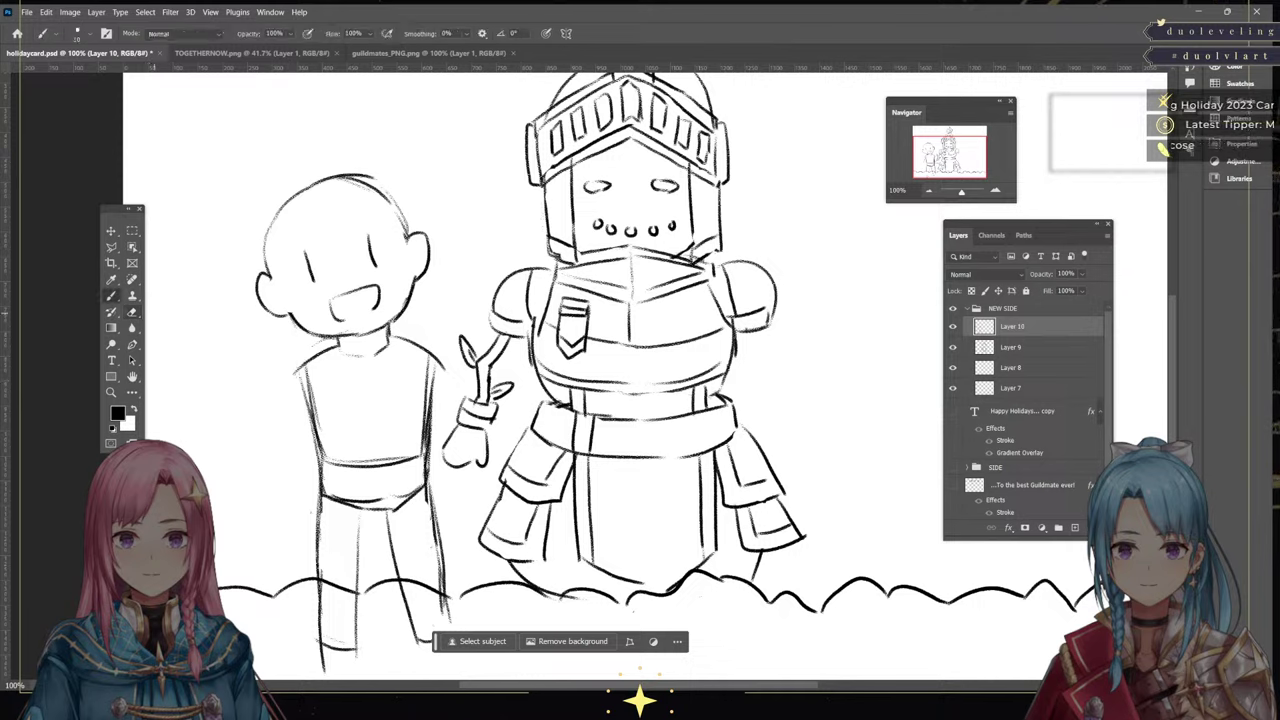
{"action": "left_click_drag", "start_coordinate": [288, 386], "coordinate": [283, 424]}
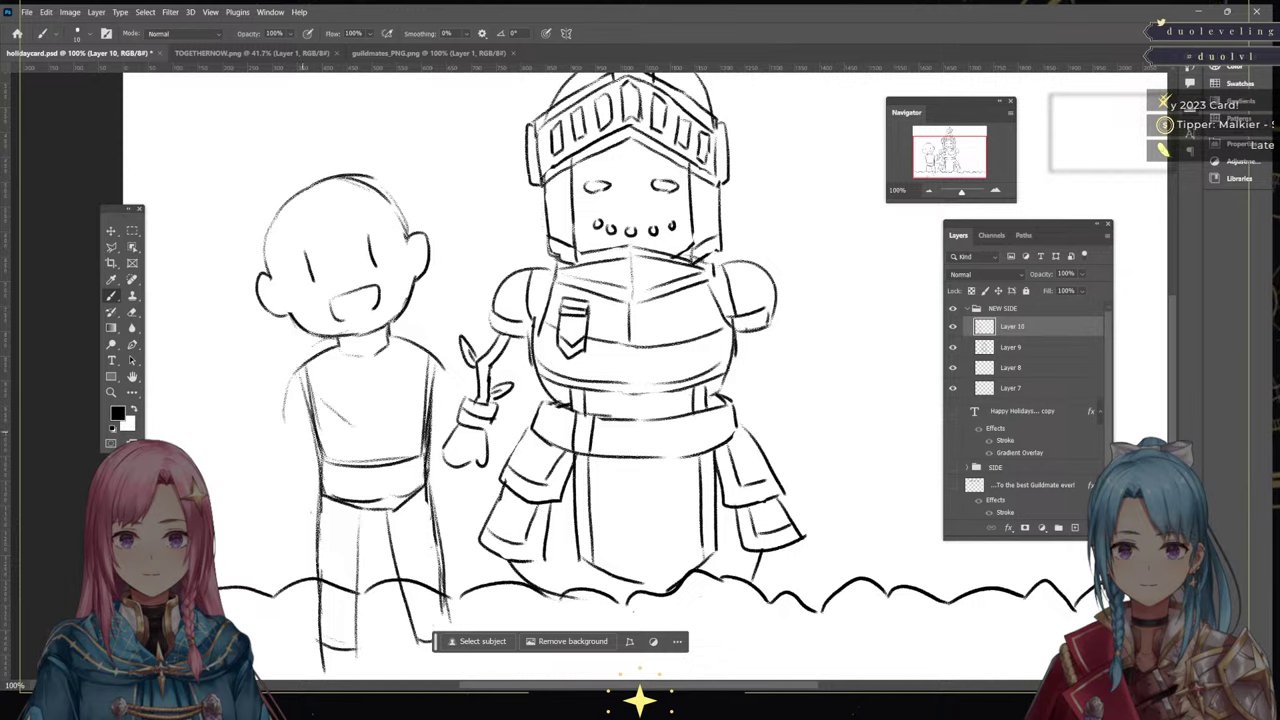
{"action": "mouse_move", "coordinate": [300, 374]}
{"action": "left_mouse_down"}
{"action": "mouse_move", "coordinate": [298, 406]}
{"action": "mouse_move", "coordinate": [342, 398]}
{"action": "mouse_move", "coordinate": [376, 427]}
{"action": "mouse_move", "coordinate": [353, 464]}
{"action": "left_mouse_up"}
{"action": "left_click_drag", "start_coordinate": [350, 408], "coordinate": [381, 443]}
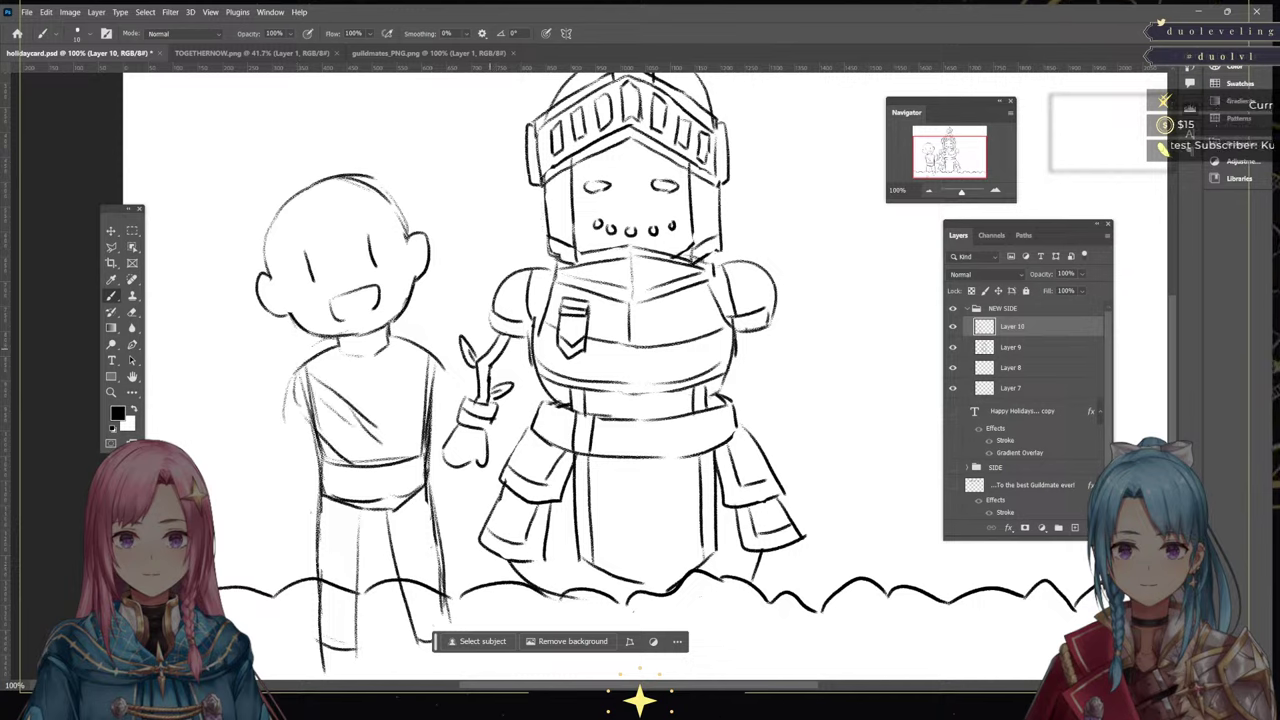
{"action": "left_click_drag", "start_coordinate": [446, 372], "coordinate": [499, 469]}
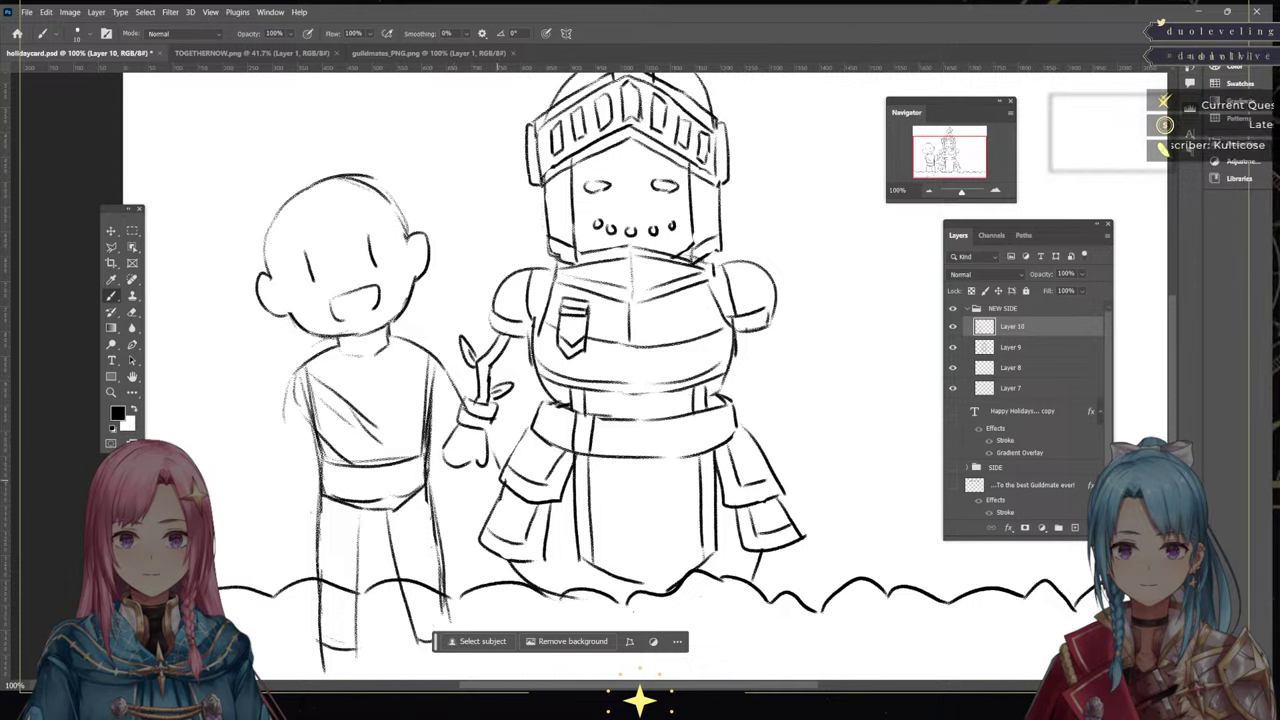
Draw circles for both shoulder joints, then build the arm across the chest with a joint circle and crossing lines above the waistband
{"action": "left_click_drag", "start_coordinate": [292, 362], "coordinate": [318, 400]}
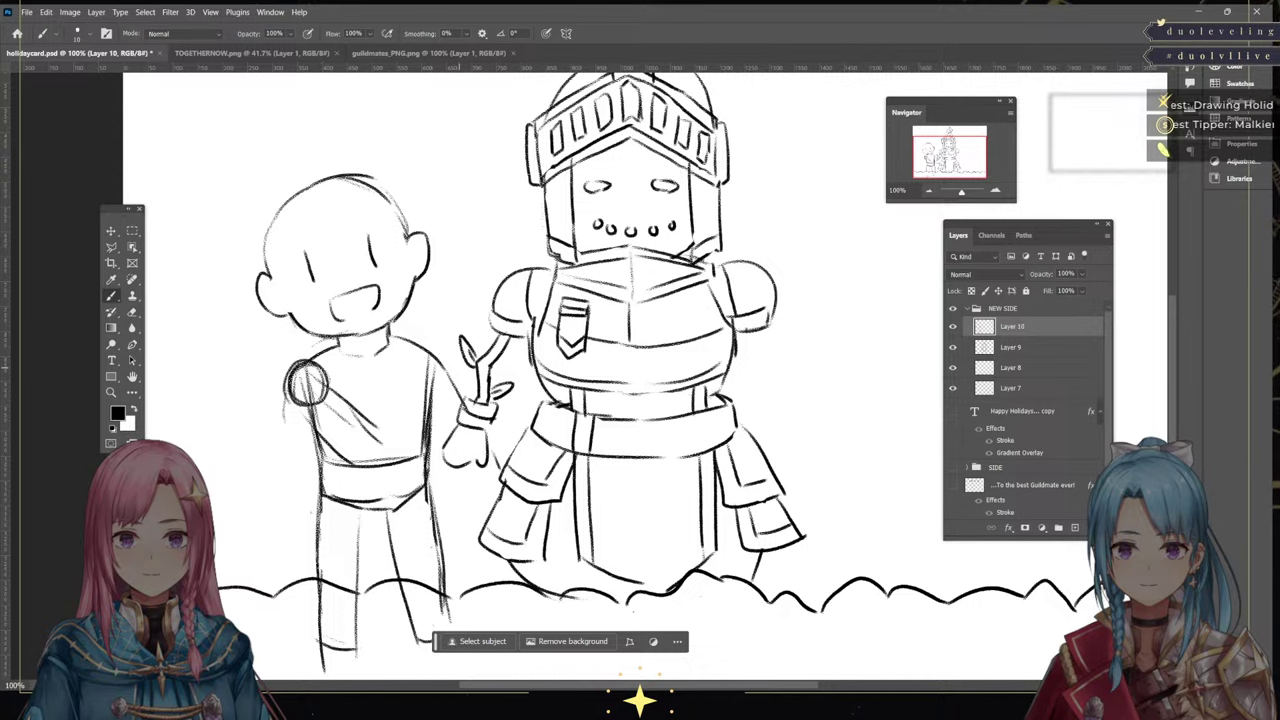
{"action": "mouse_move", "coordinate": [428, 358]}
{"action": "left_mouse_down"}
{"action": "mouse_move", "coordinate": [438, 394]}
{"action": "mouse_move", "coordinate": [457, 376]}
{"action": "left_mouse_up"}
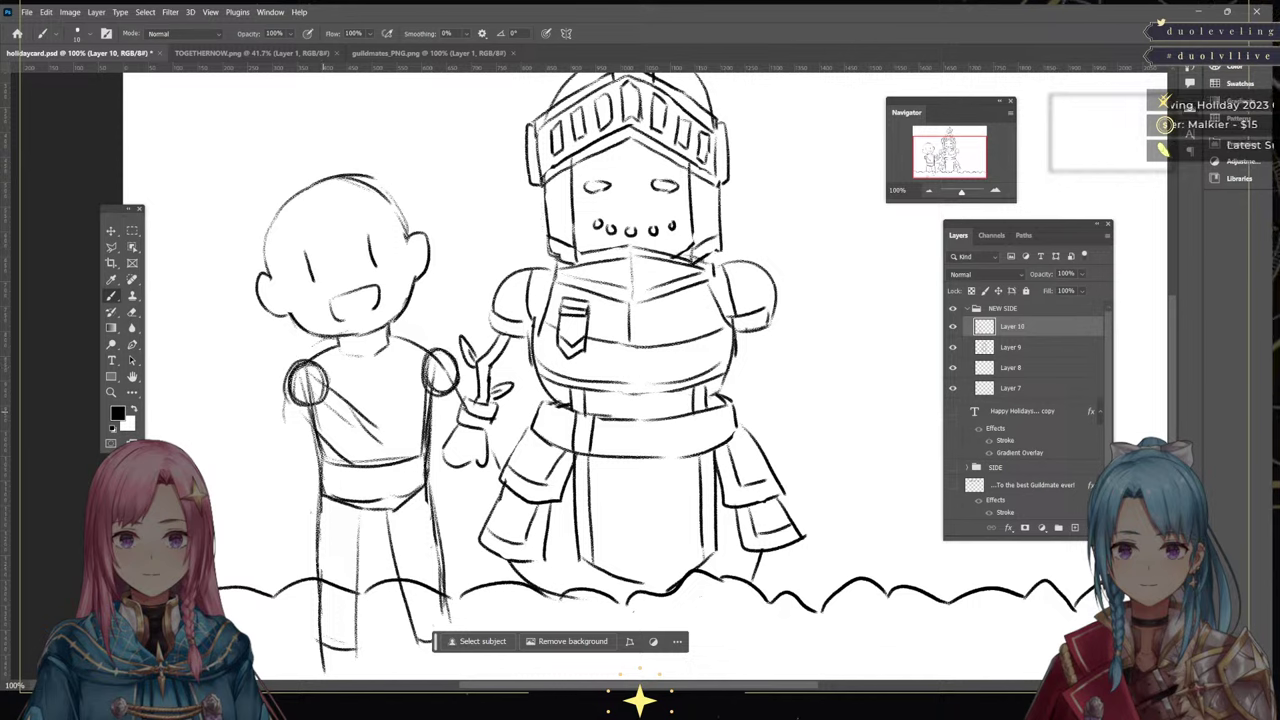
{"action": "left_click_drag", "start_coordinate": [316, 418], "coordinate": [366, 458]}
{"action": "mouse_move", "coordinate": [328, 386]}
{"action": "left_mouse_down"}
{"action": "mouse_move", "coordinate": [386, 430]}
{"action": "mouse_move", "coordinate": [362, 458]}
{"action": "left_mouse_up"}
{"action": "mouse_move", "coordinate": [374, 424]}
{"action": "left_mouse_down"}
{"action": "mouse_move", "coordinate": [390, 432]}
{"action": "mouse_move", "coordinate": [366, 456]}
{"action": "mouse_move", "coordinate": [396, 452]}
{"action": "mouse_move", "coordinate": [428, 422]}
{"action": "mouse_move", "coordinate": [416, 457]}
{"action": "mouse_move", "coordinate": [449, 447]}
{"action": "left_mouse_up"}
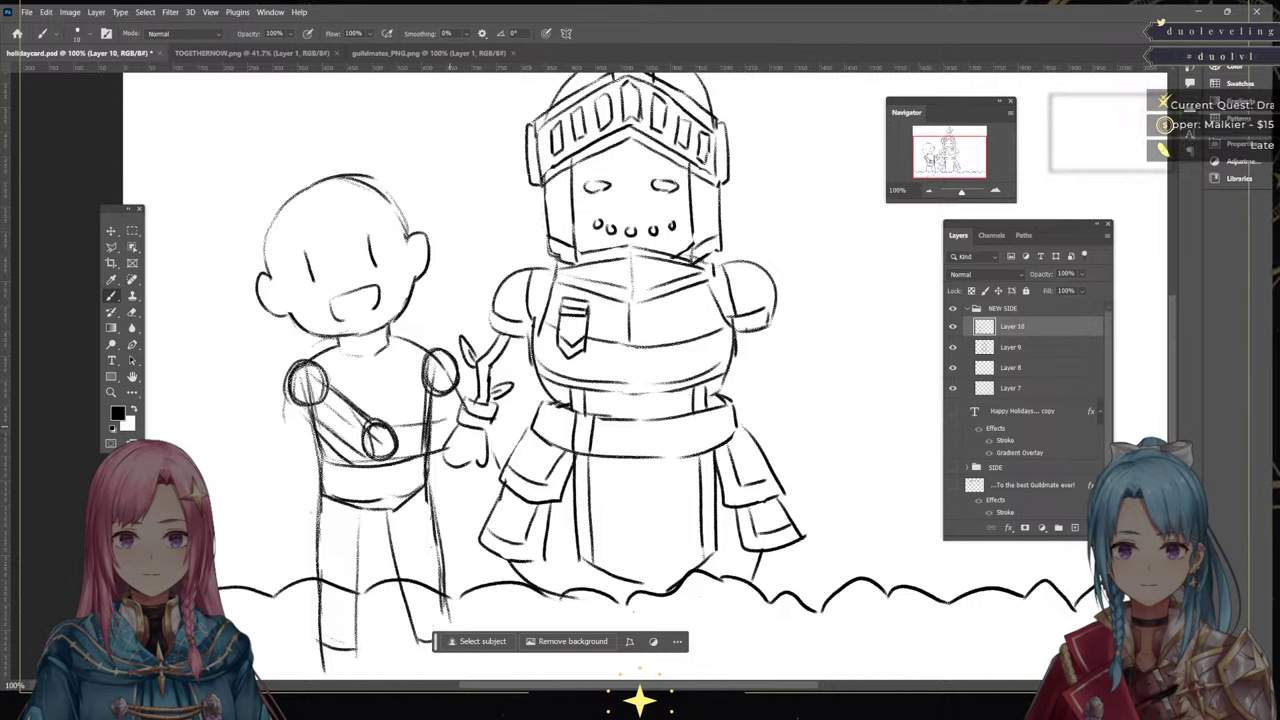
Build the arm nearest the snowman with elbow and wrist circles, upper and lower arm outlines, and a small hand beside the hip
{"action": "mouse_move", "coordinate": [449, 427]}
{"action": "left_mouse_down"}
{"action": "mouse_move", "coordinate": [448, 450]}
{"action": "mouse_move", "coordinate": [484, 452]}
{"action": "mouse_move", "coordinate": [487, 471]}
{"action": "left_mouse_up"}
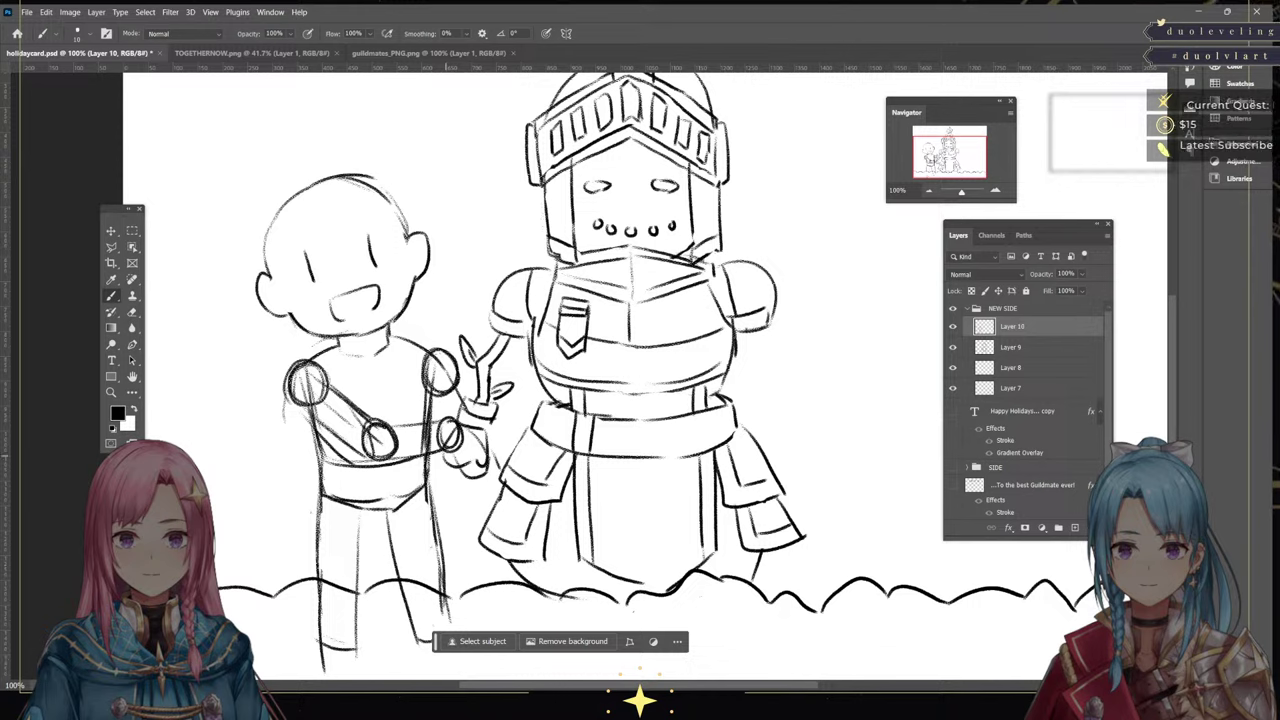
{"action": "mouse_move", "coordinate": [446, 459]}
{"action": "left_mouse_down"}
{"action": "mouse_move", "coordinate": [455, 510]}
{"action": "mouse_move", "coordinate": [462, 496]}
{"action": "mouse_move", "coordinate": [448, 494]}
{"action": "mouse_move", "coordinate": [450, 524]}
{"action": "mouse_move", "coordinate": [478, 522]}
{"action": "left_mouse_up"}
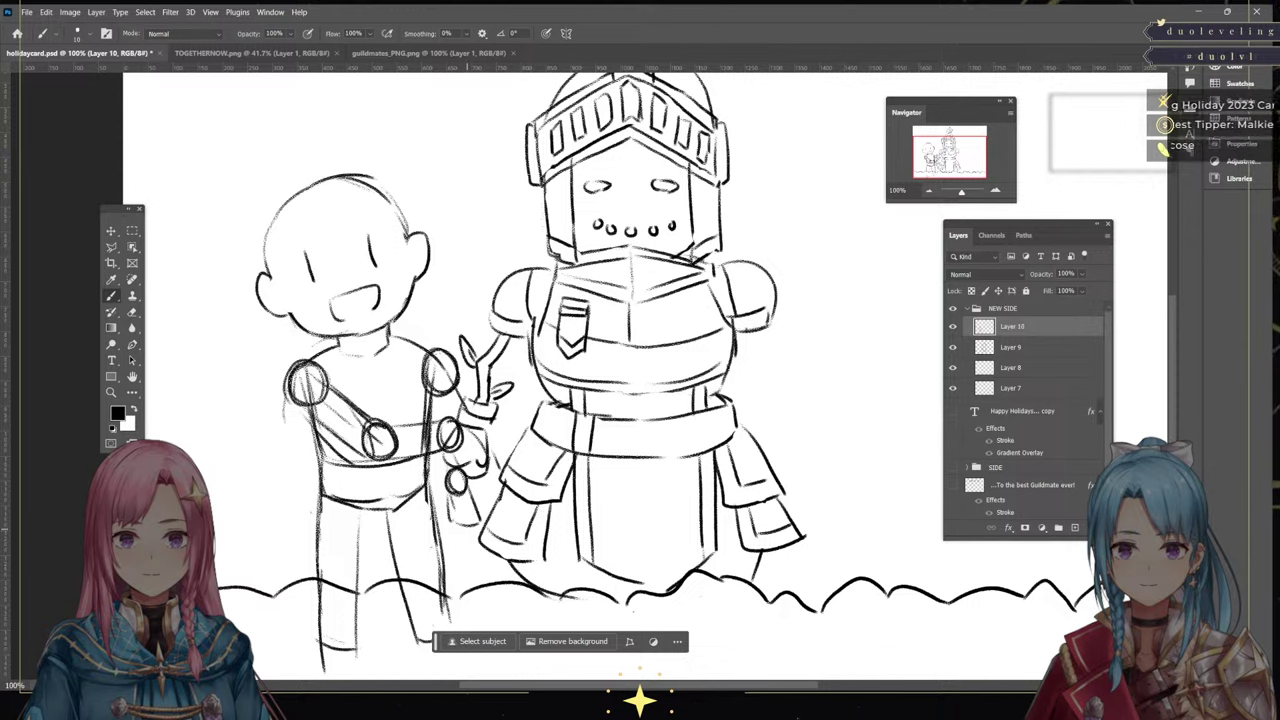
{"action": "mouse_move", "coordinate": [434, 396]}
{"action": "left_mouse_down"}
{"action": "mouse_move", "coordinate": [446, 472]}
{"action": "mouse_move", "coordinate": [465, 448]}
{"action": "left_mouse_up"}
{"action": "left_click_drag", "start_coordinate": [456, 388], "coordinate": [469, 465]}
{"action": "left_click_drag", "start_coordinate": [452, 516], "coordinate": [480, 522]}
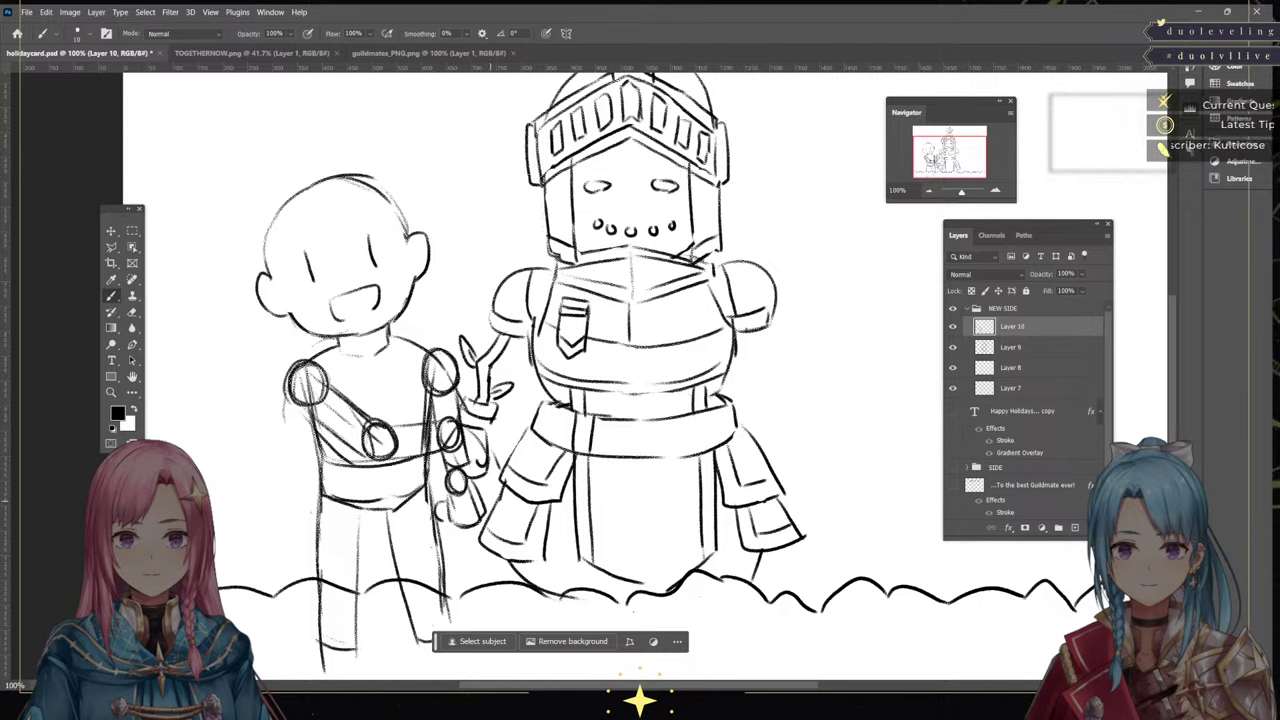
{"action": "mouse_move", "coordinate": [484, 499]}
{"action": "left_mouse_down"}
{"action": "mouse_move", "coordinate": [497, 496]}
{"action": "mouse_move", "coordinate": [431, 523]}
{"action": "left_mouse_up"}
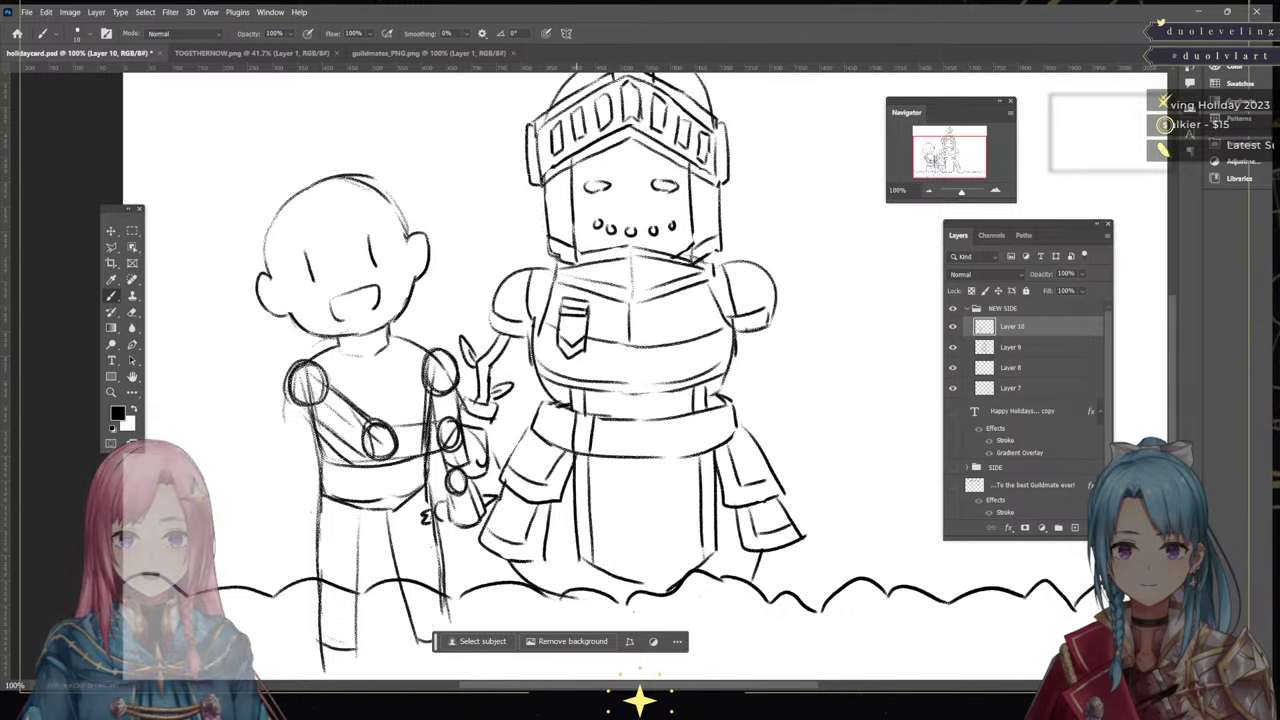
Check Layer 10's visibility and duplicate that layer
{"action": "left_click", "coordinate": [952, 326]}
{"action": "left_click", "coordinate": [952, 326]}
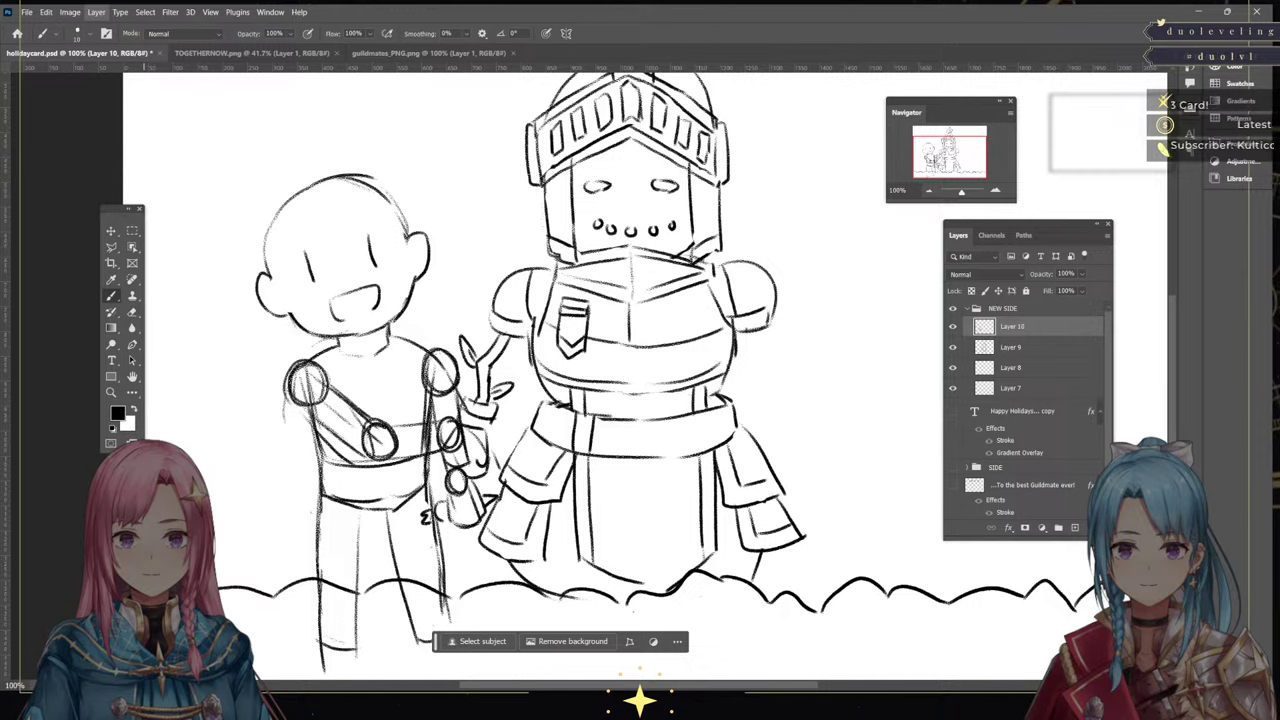
{"action": "key", "text": "ctrl+shift+n"}
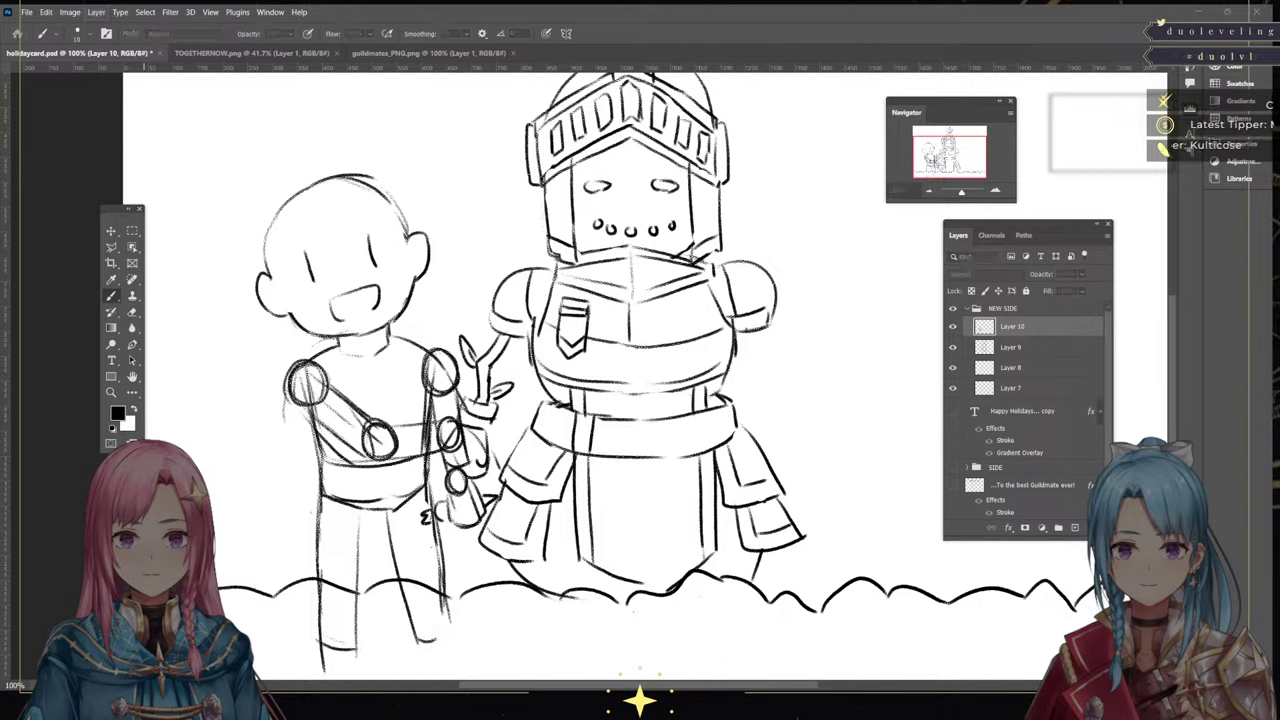
{"action": "key", "text": "Return"}
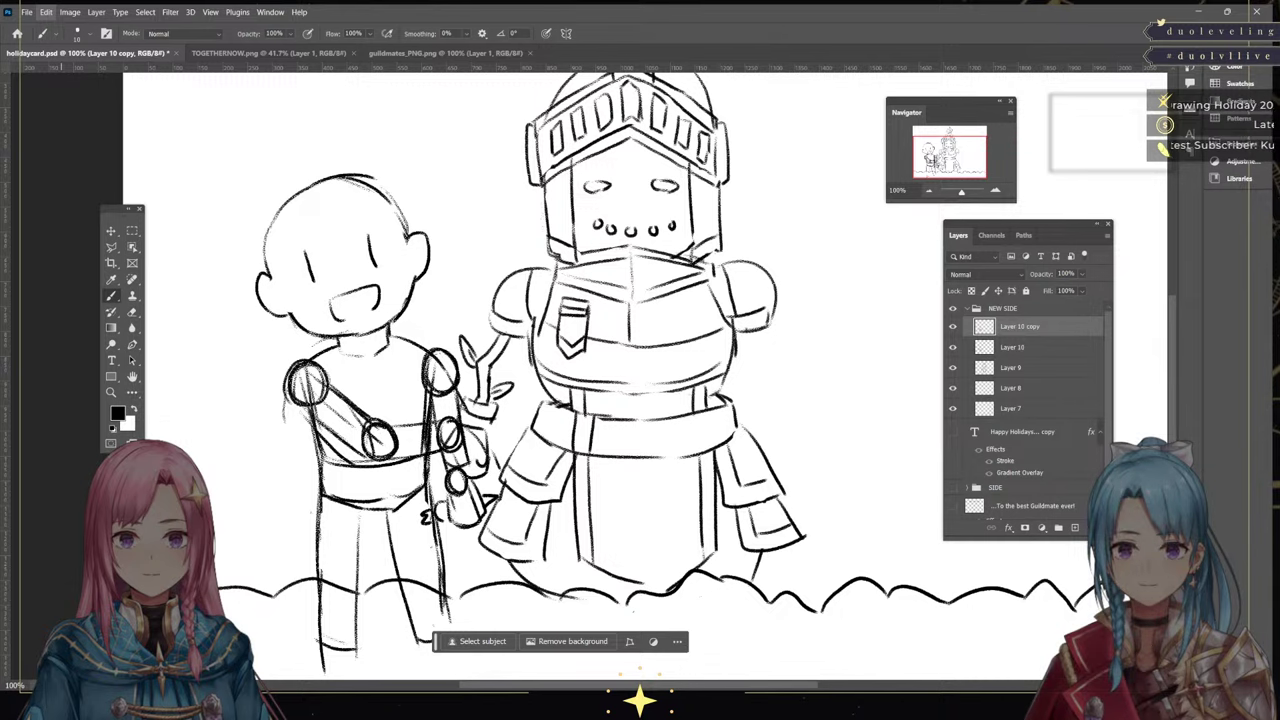
Flip the Layer 10 copy horizontally and move the mirrored figure to the opposite side of the armored snowman
{"action": "left_click", "coordinate": [275, 530]}
{"action": "left_click_drag", "start_coordinate": [638, 685], "coordinate": [653, 685]}
{"action": "key", "text": "ctrl+t"}
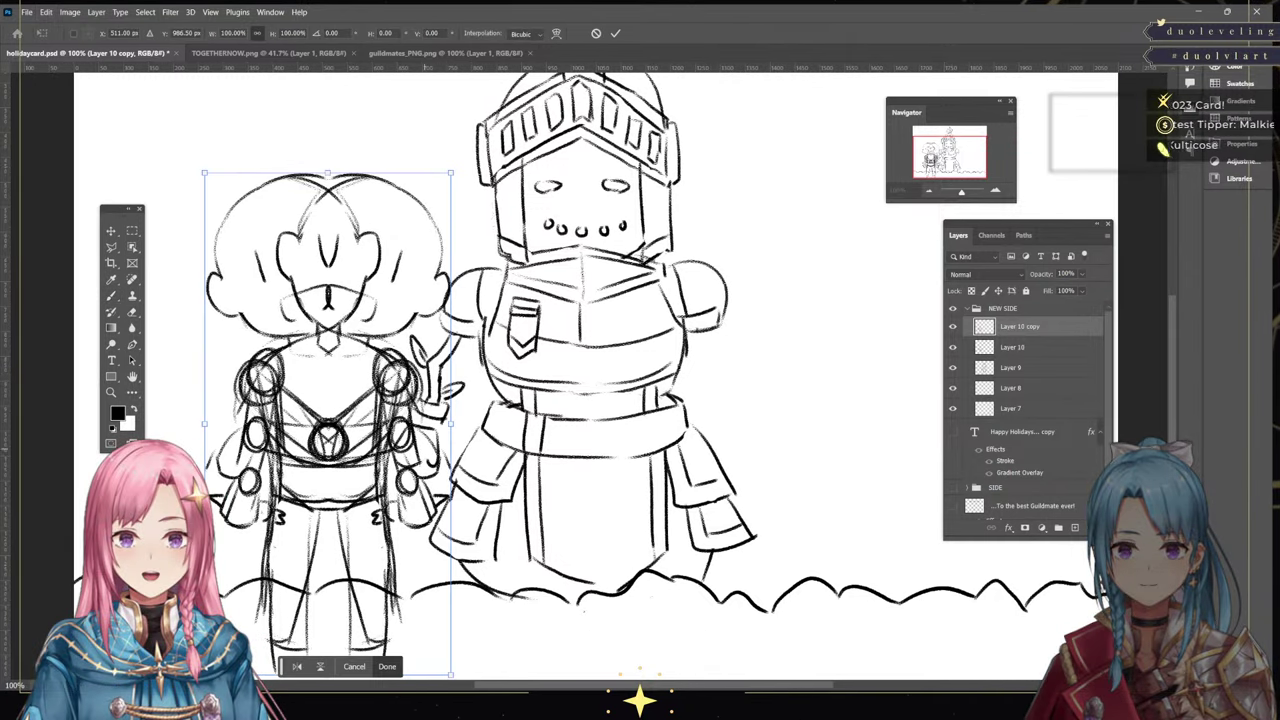
{"action": "left_click_drag", "start_coordinate": [327, 428], "coordinate": [874, 428]}
{"action": "key", "text": "Return"}
{"action": "key", "text": "b"}
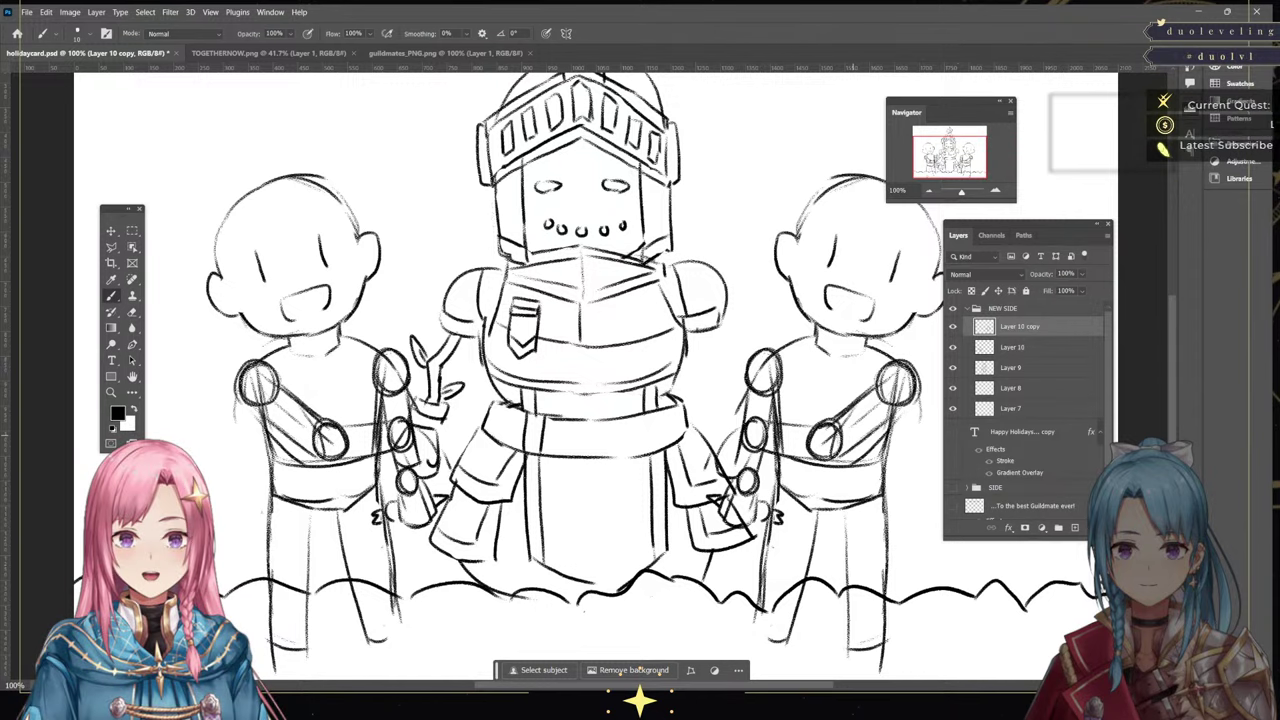
Erase and redraw the mirrored figure's ear on the side facing the armored snowman
{"action": "scroll", "coordinate": [640, 380], "scroll_direction": "right", "scroll_amount": 2}
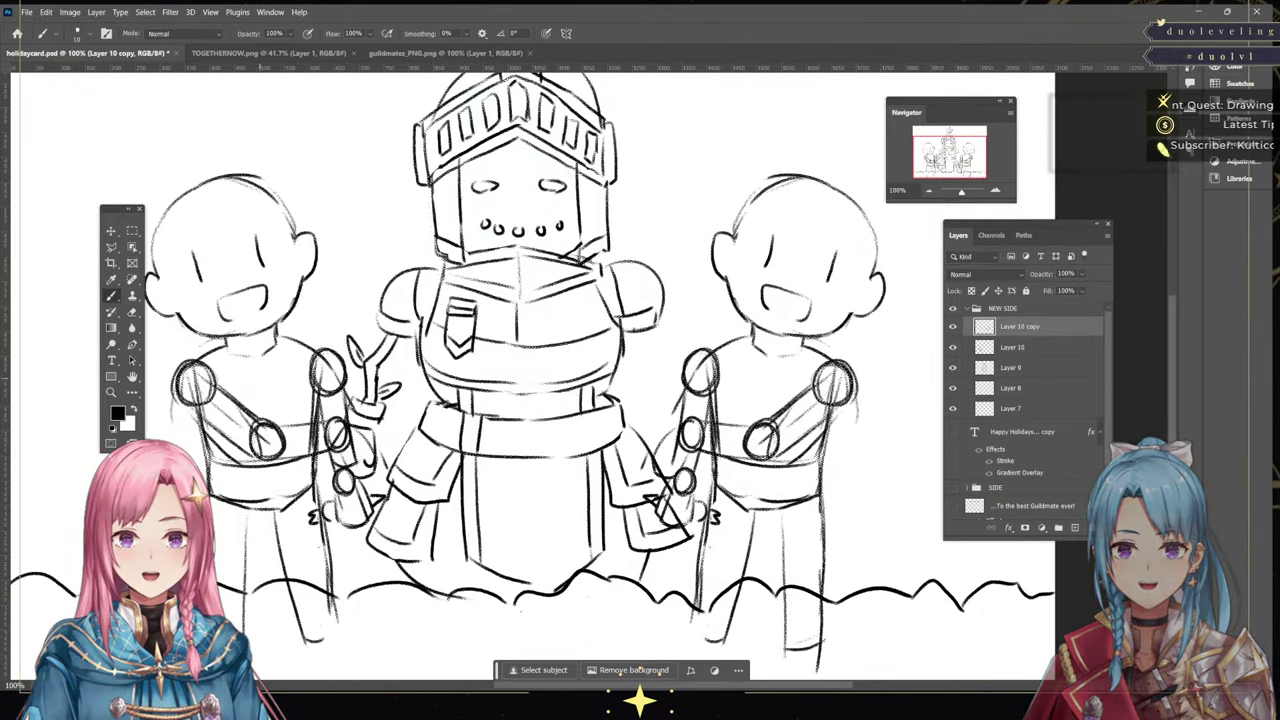
{"action": "key", "text": "e"}
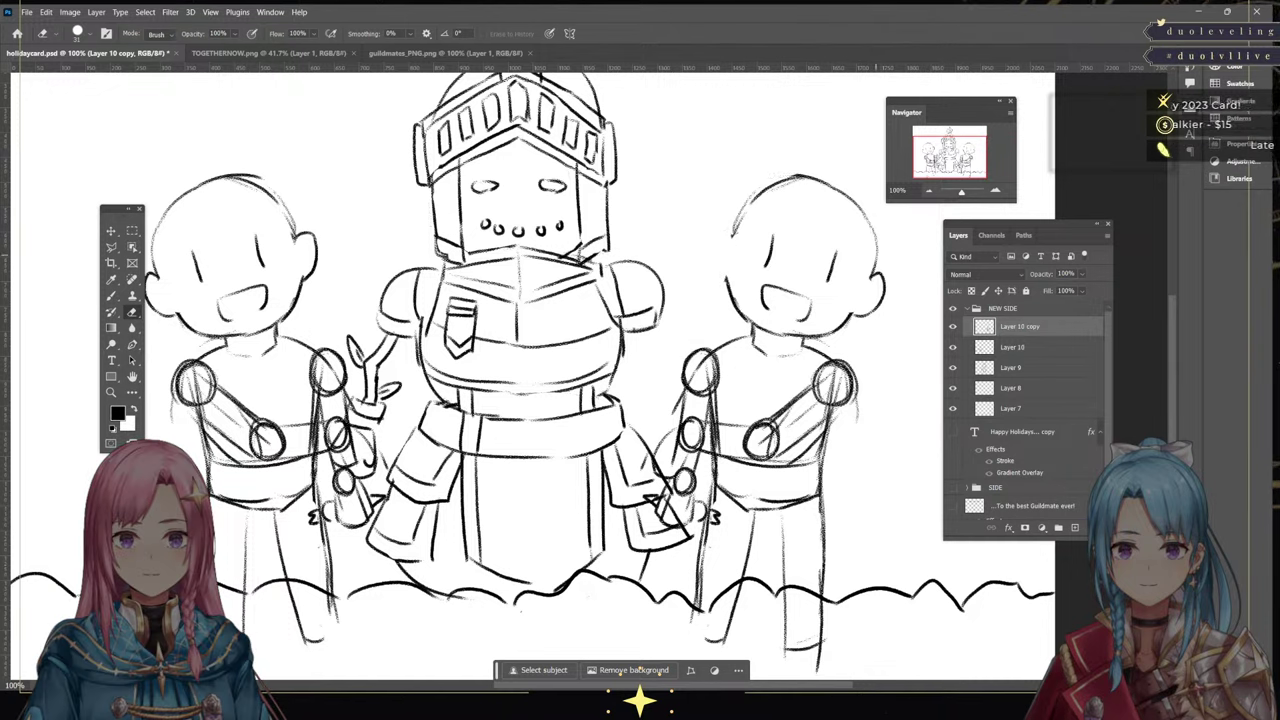
{"action": "key", "text": "b"}
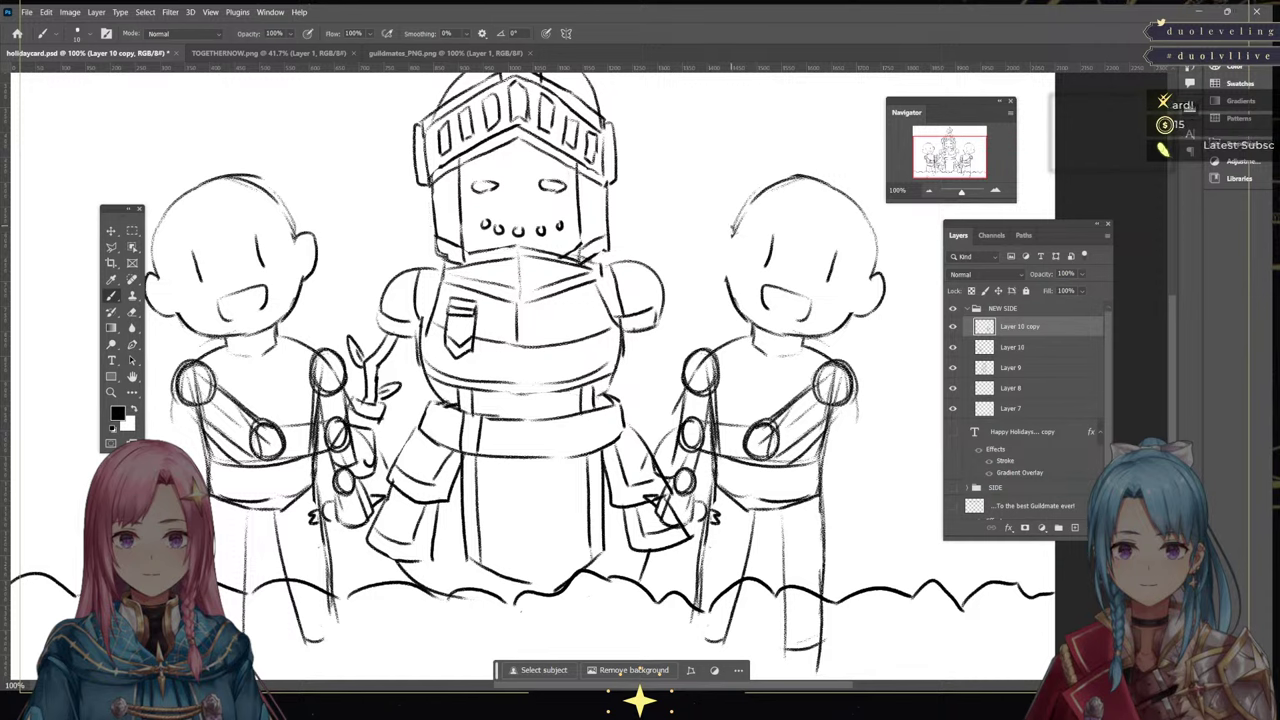
{"action": "mouse_move", "coordinate": [731, 225]}
{"action": "left_mouse_down"}
{"action": "mouse_move", "coordinate": [712, 233]}
{"action": "mouse_move", "coordinate": [718, 276]}
{"action": "left_mouse_up"}
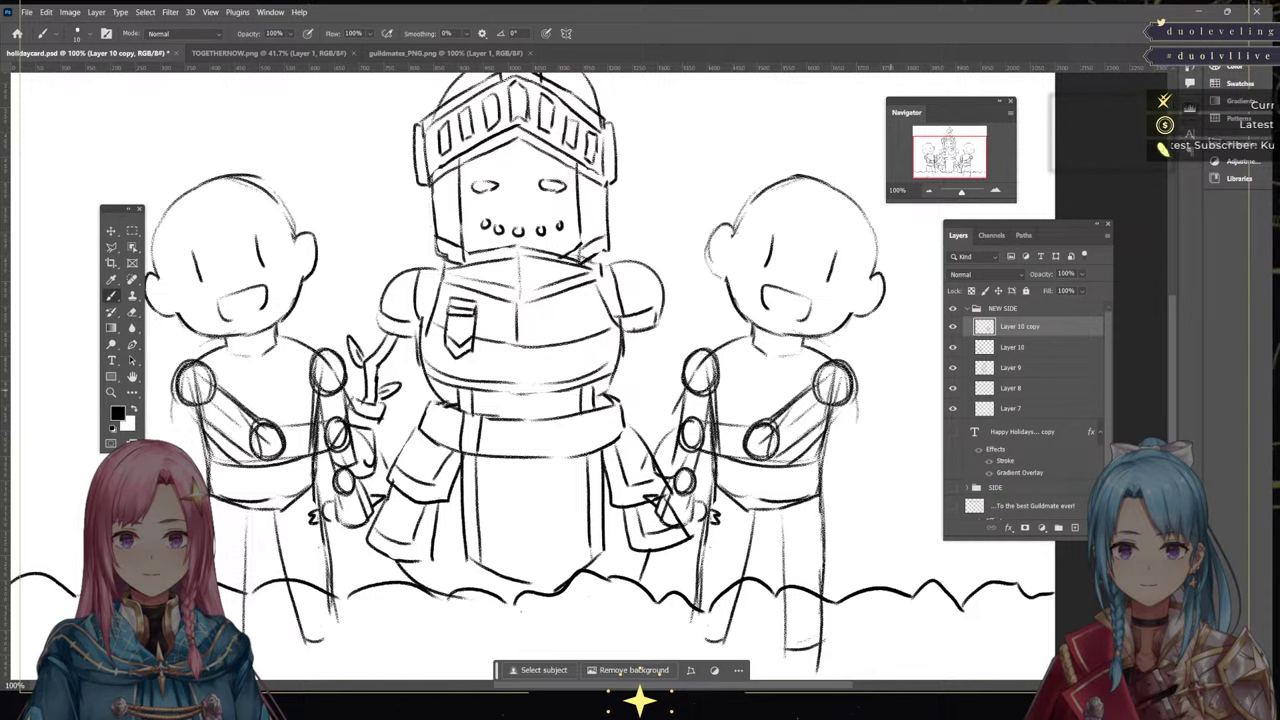
Erase both arms of the mirrored figure below the shoulder joints, keeping the shoulder circles and torso
{"action": "key", "text": "e"}
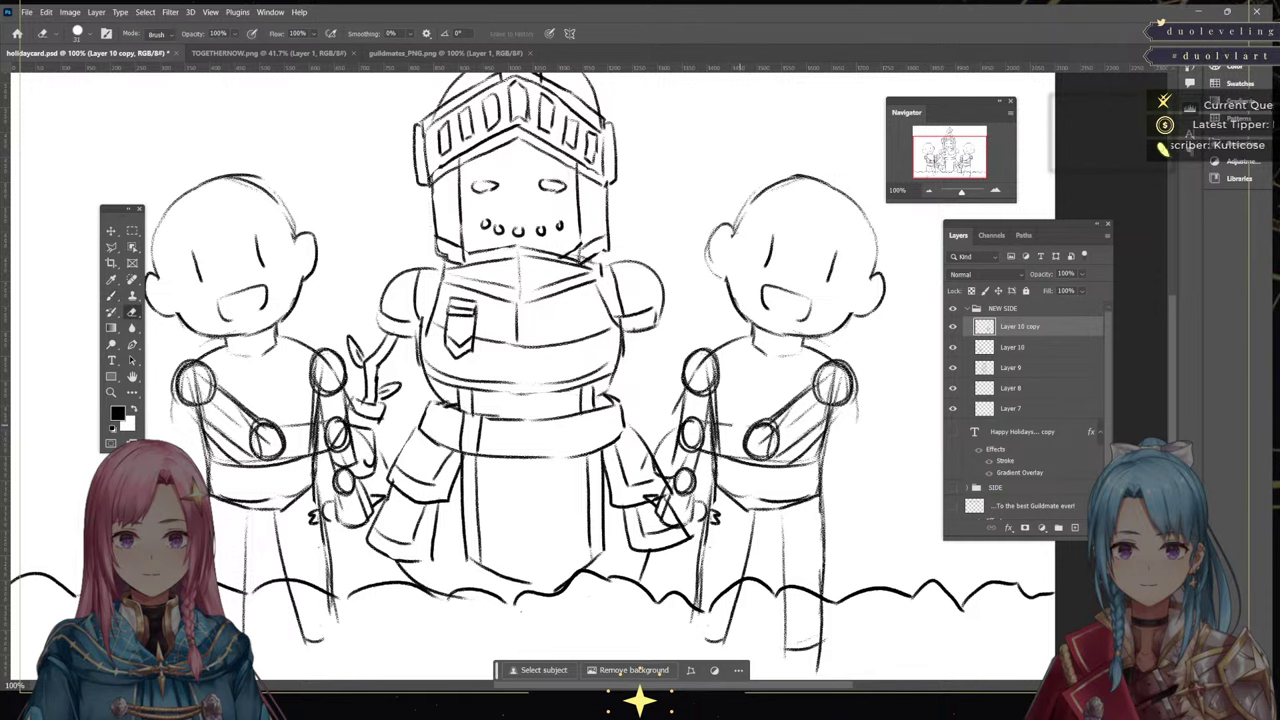
{"action": "mouse_move", "coordinate": [760, 430]}
{"action": "left_mouse_down"}
{"action": "mouse_move", "coordinate": [795, 402]}
{"action": "mouse_move", "coordinate": [810, 450]}
{"action": "mouse_move", "coordinate": [815, 428]}
{"action": "left_mouse_up"}
{"action": "mouse_move", "coordinate": [690, 410]}
{"action": "left_mouse_down"}
{"action": "mouse_move", "coordinate": [660, 515]}
{"action": "mouse_move", "coordinate": [690, 525]}
{"action": "left_mouse_up"}
{"action": "left_click_drag", "start_coordinate": [694, 462], "coordinate": [694, 515]}
{"action": "left_click_drag", "start_coordinate": [676, 390], "coordinate": [672, 405]}
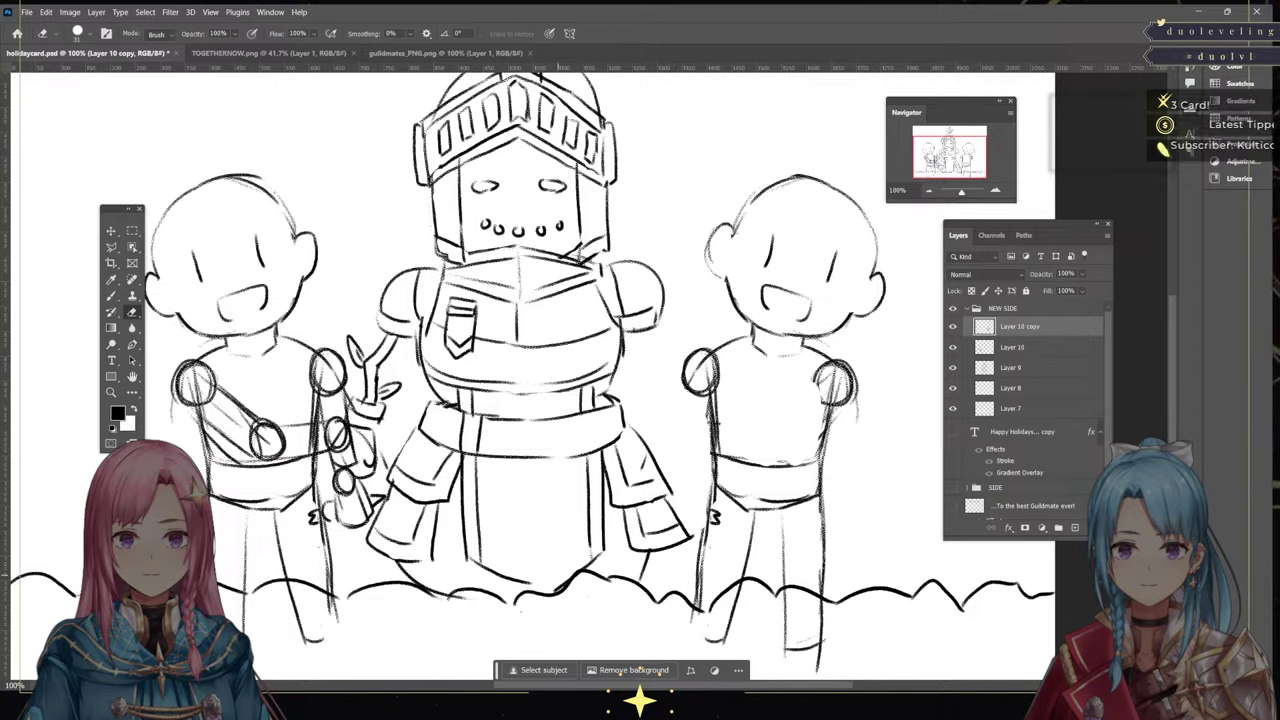
Lasso the mirrored figure's head, rotate it about -13.9° to stand upright, and shift it toward the snowman over the neck
{"action": "key", "text": "l"}
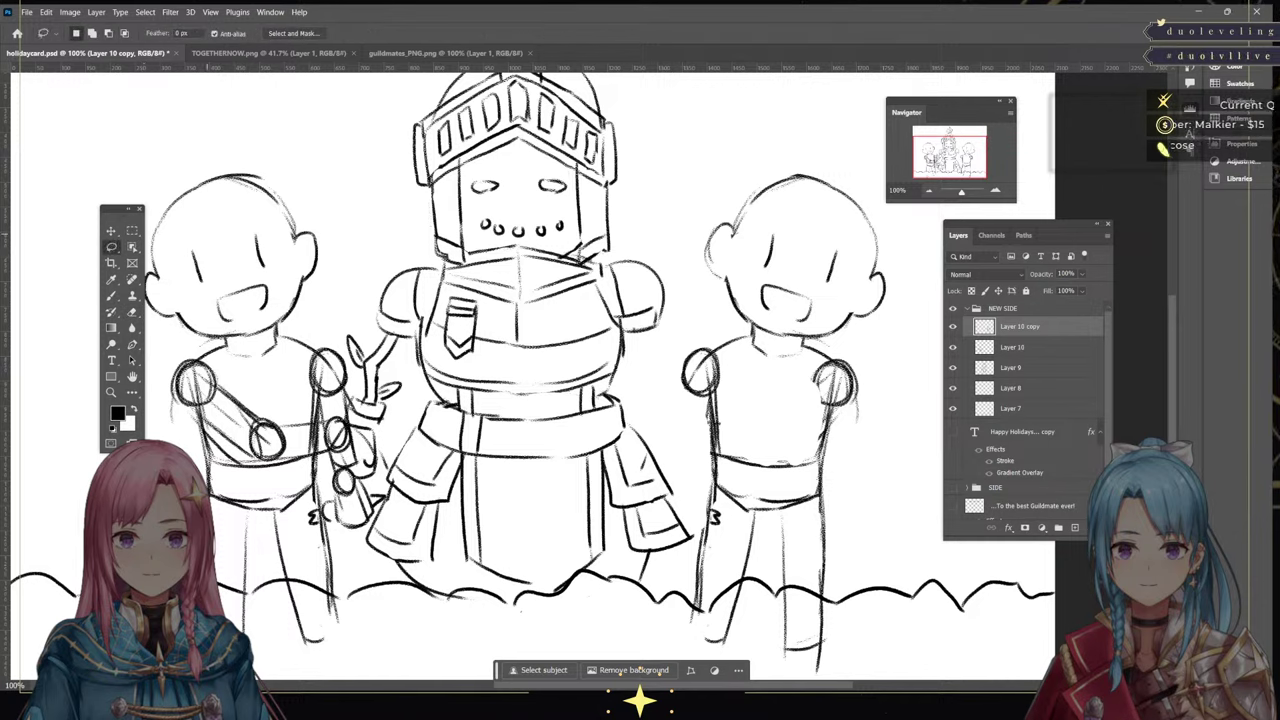
{"action": "mouse_move", "coordinate": [703, 186]}
{"action": "left_mouse_down"}
{"action": "mouse_move", "coordinate": [756, 152]}
{"action": "mouse_move", "coordinate": [916, 306]}
{"action": "left_mouse_up"}
{"action": "mouse_move", "coordinate": [830, 345]}
{"action": "left_mouse_down"}
{"action": "mouse_move", "coordinate": [730, 325]}
{"action": "mouse_move", "coordinate": [682, 262]}
{"action": "mouse_move", "coordinate": [704, 186]}
{"action": "left_mouse_up"}
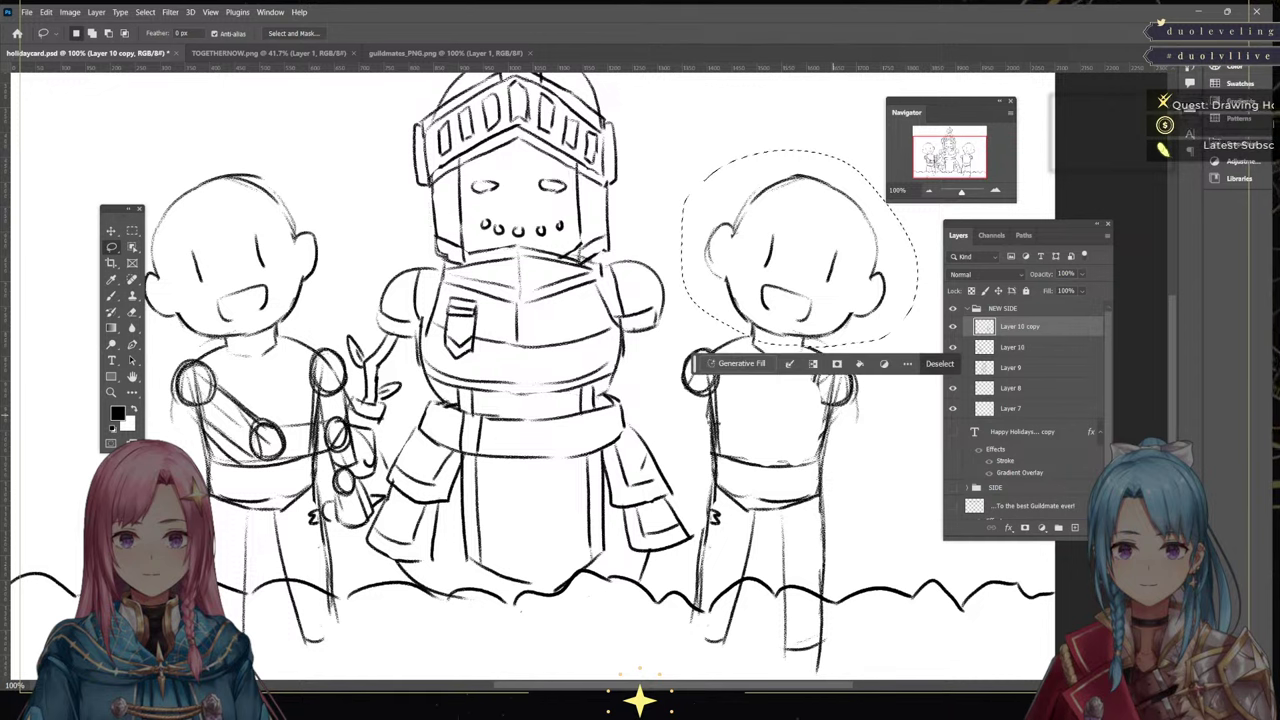
{"action": "key", "text": "ctrl+t"}
{"action": "left_click_drag", "start_coordinate": [677, 255], "coordinate": [684, 284]}
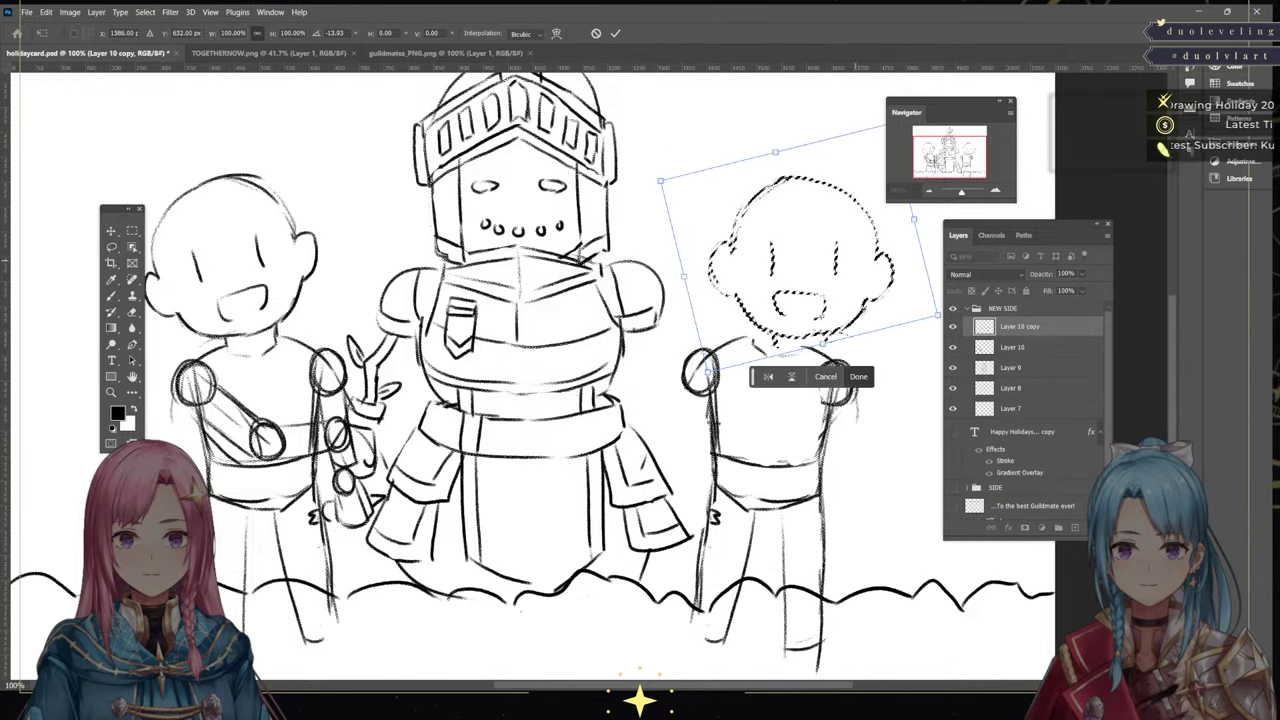
{"action": "left_click_drag", "start_coordinate": [846, 262], "coordinate": [820, 261]}
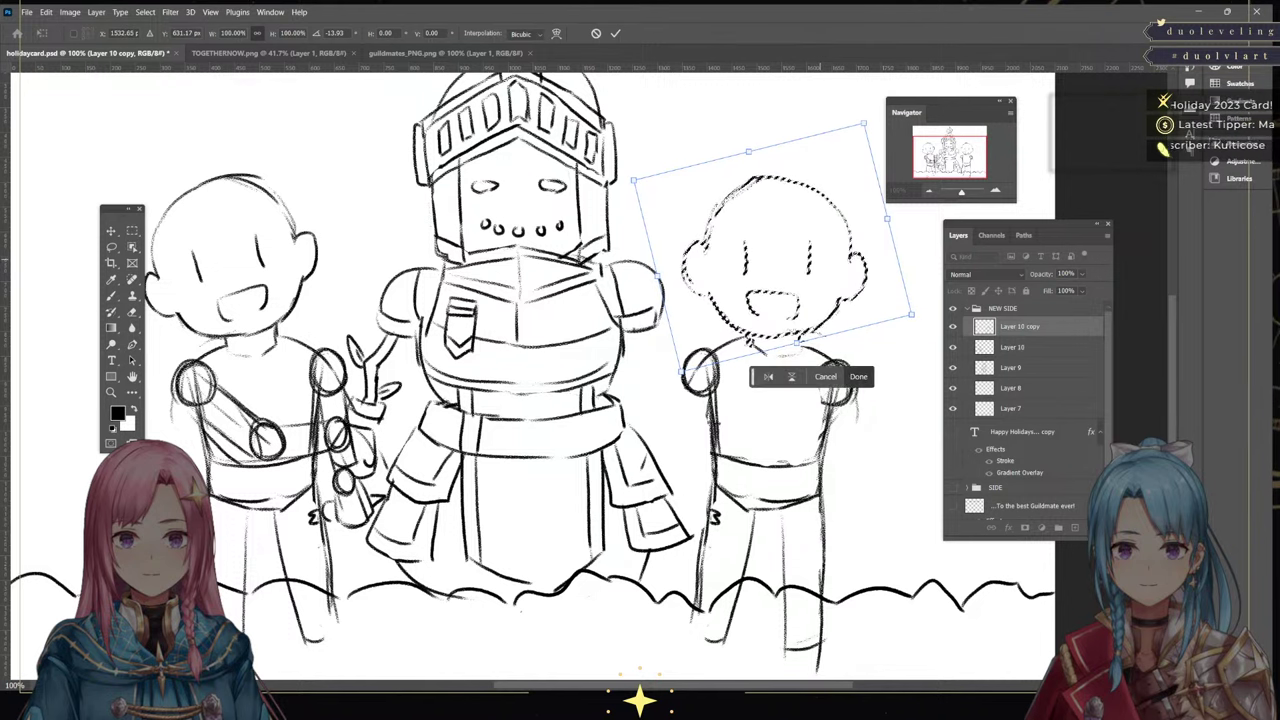
{"action": "key", "text": "Return"}
{"action": "key", "text": "ctrl+d"}
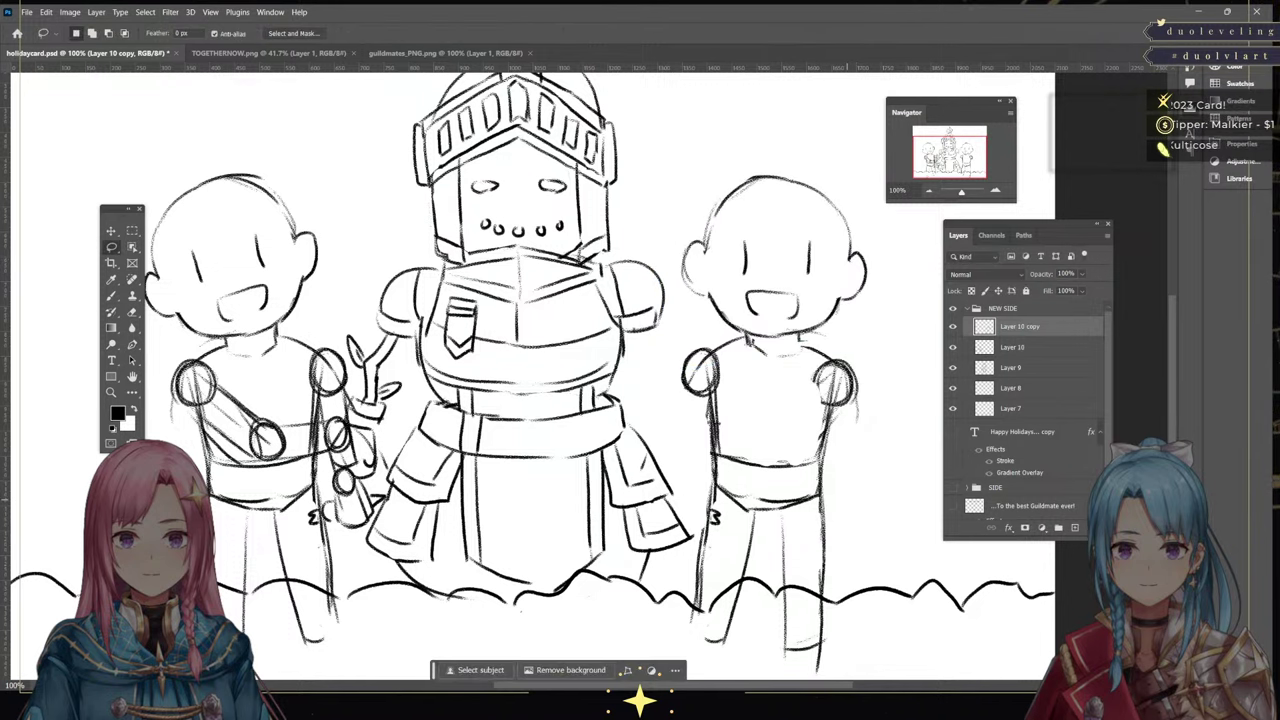
Erase the mirrored figure's face and redraw it facing forward with an open smile and two vertical eye strokes
{"action": "key", "text": "e"}
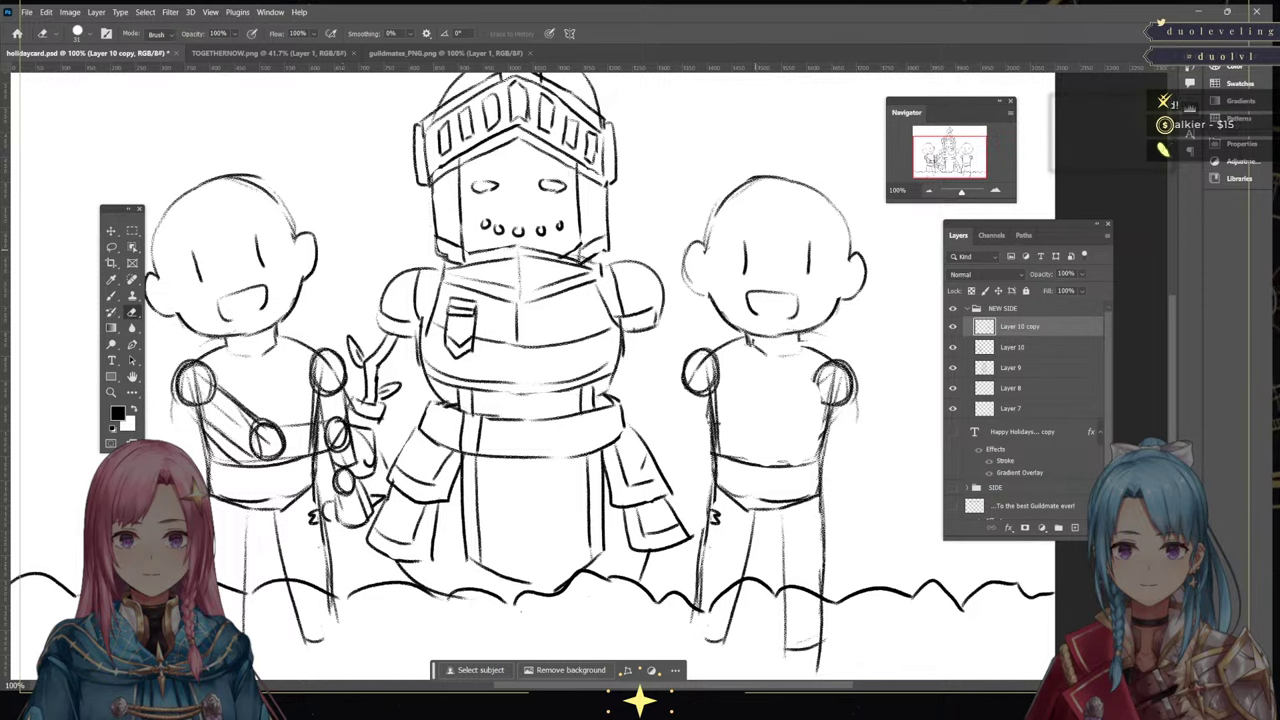
{"action": "left_click_drag", "start_coordinate": [745, 242], "coordinate": [745, 274]}
{"action": "left_click_drag", "start_coordinate": [809, 242], "coordinate": [798, 306]}
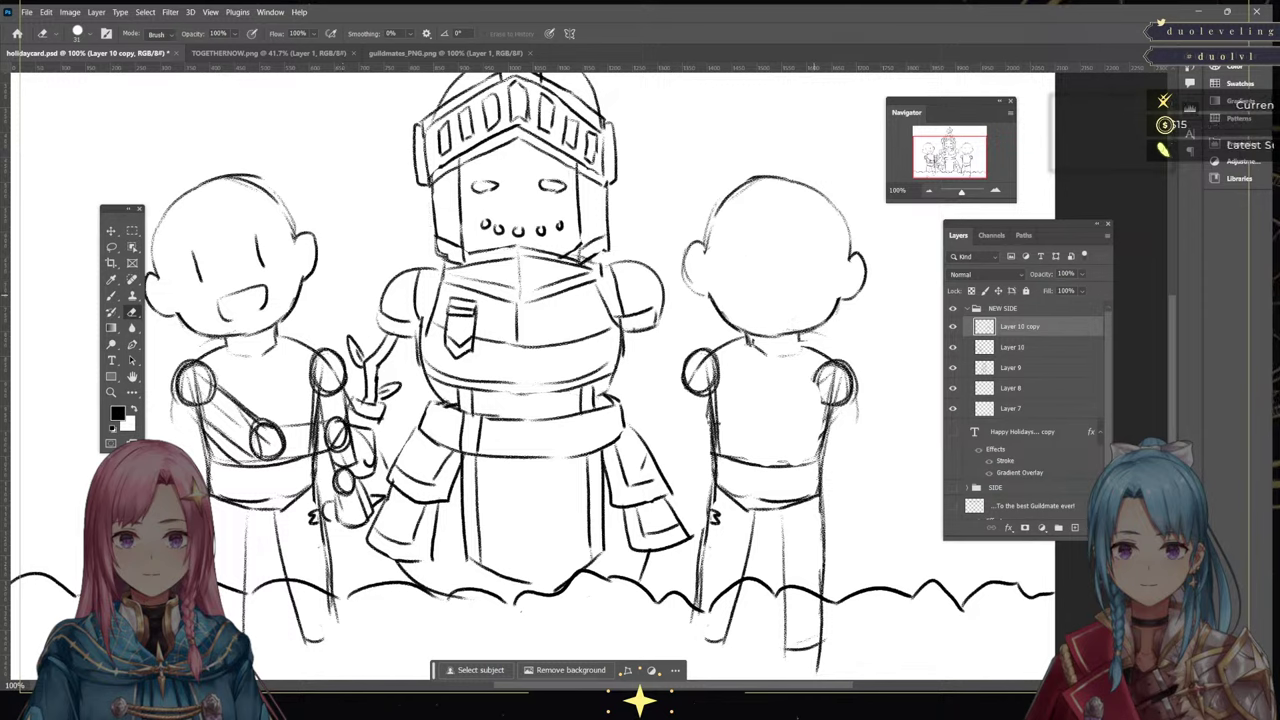
{"action": "key", "text": "b"}
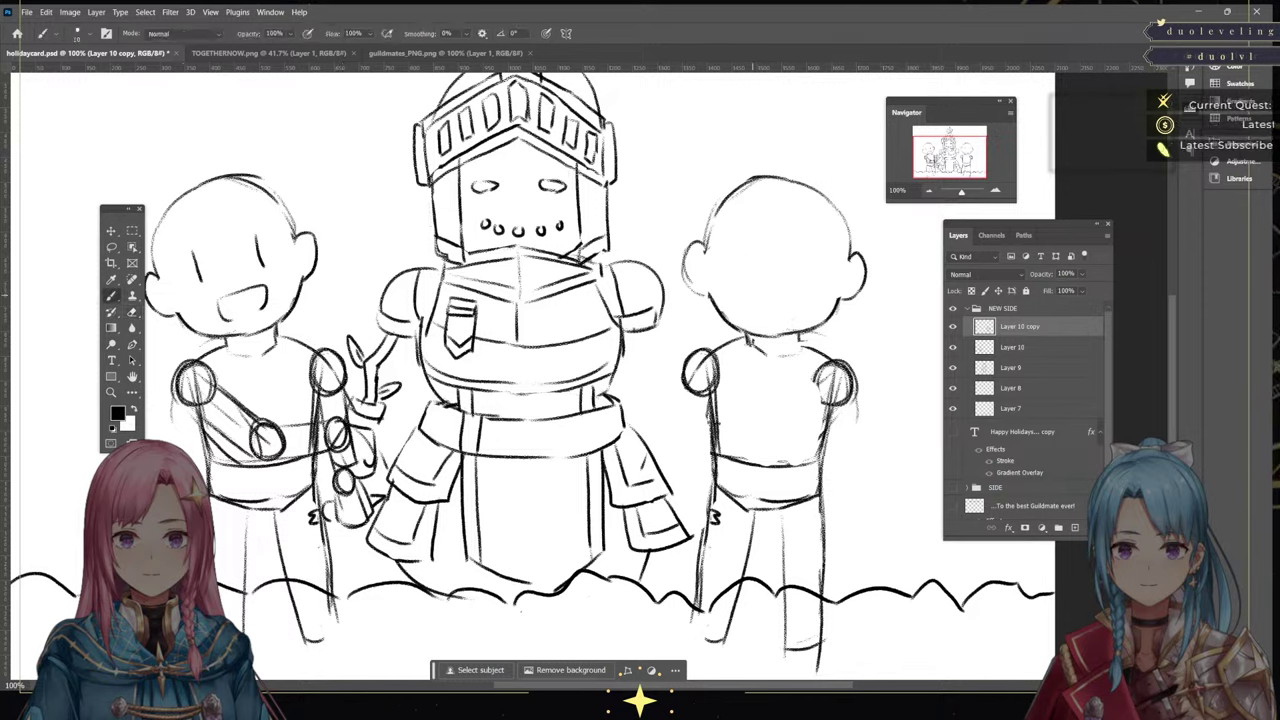
{"action": "mouse_move", "coordinate": [752, 292]}
{"action": "left_mouse_down"}
{"action": "mouse_move", "coordinate": [768, 319]}
{"action": "mouse_move", "coordinate": [800, 291]}
{"action": "mouse_move", "coordinate": [790, 318]}
{"action": "left_mouse_up"}
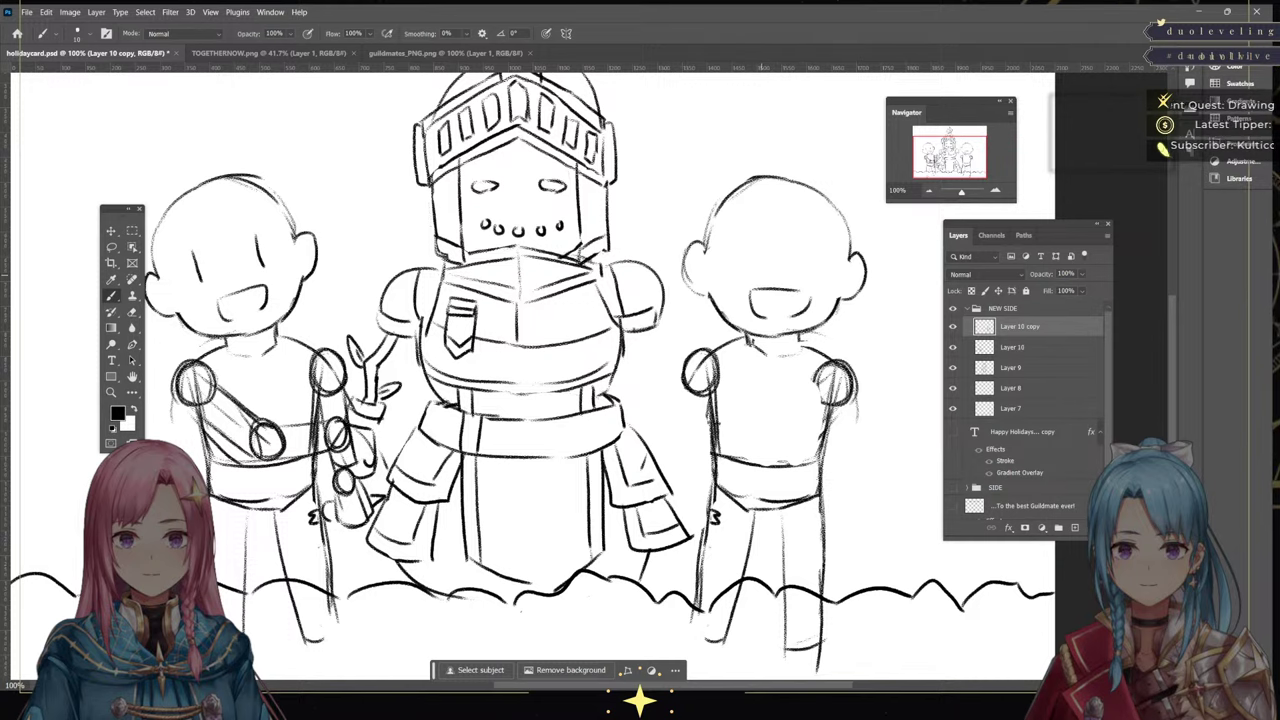
{"action": "left_click_drag", "start_coordinate": [745, 233], "coordinate": [746, 270]}
{"action": "left_click_drag", "start_coordinate": [813, 235], "coordinate": [813, 273]}
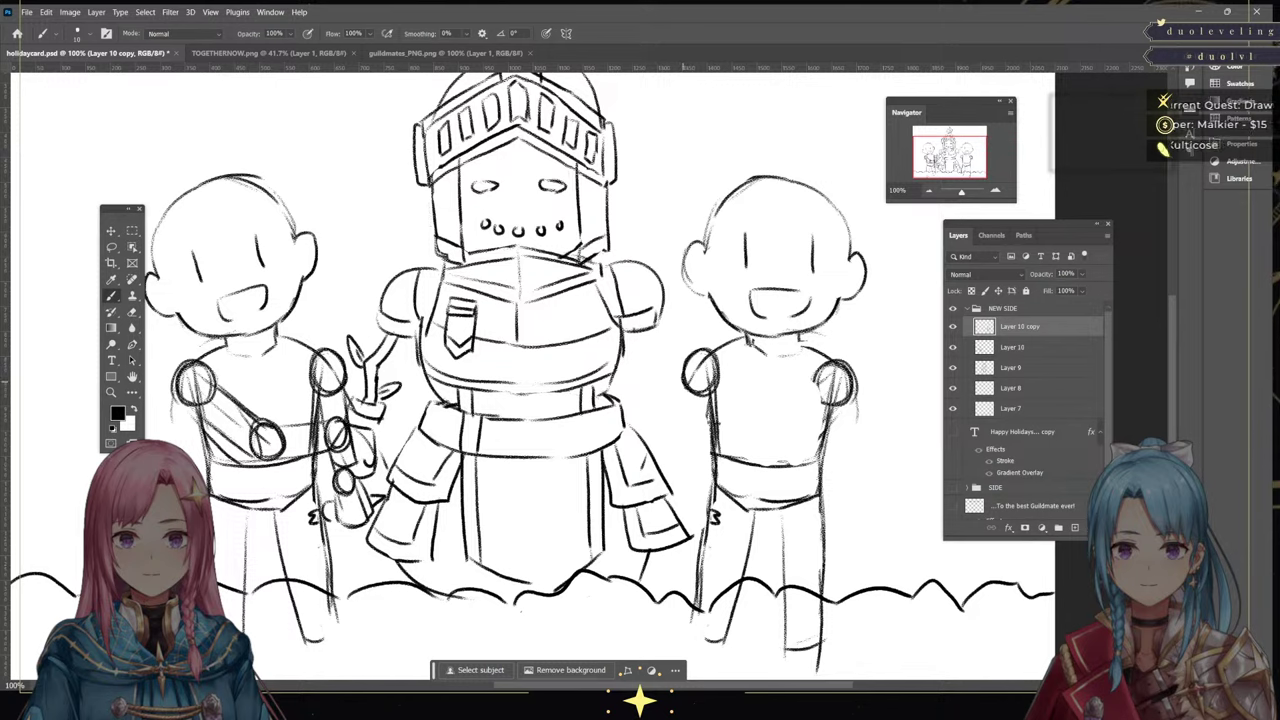
{"action": "left_click_drag", "start_coordinate": [683, 385], "coordinate": [676, 435]}
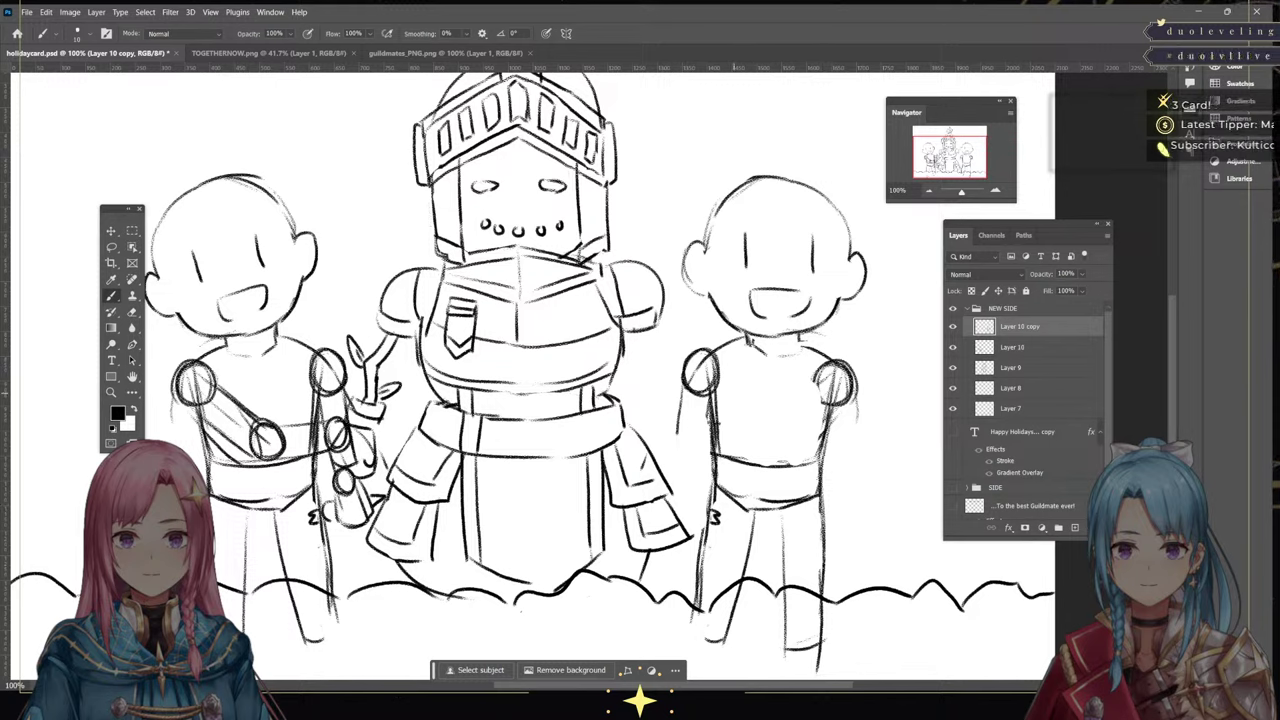
{"action": "mouse_move", "coordinate": [710, 390]}
{"action": "left_mouse_down"}
{"action": "mouse_move", "coordinate": [737, 374]}
{"action": "mouse_move", "coordinate": [755, 416]}
{"action": "mouse_move", "coordinate": [716, 385]}
{"action": "left_mouse_up"}
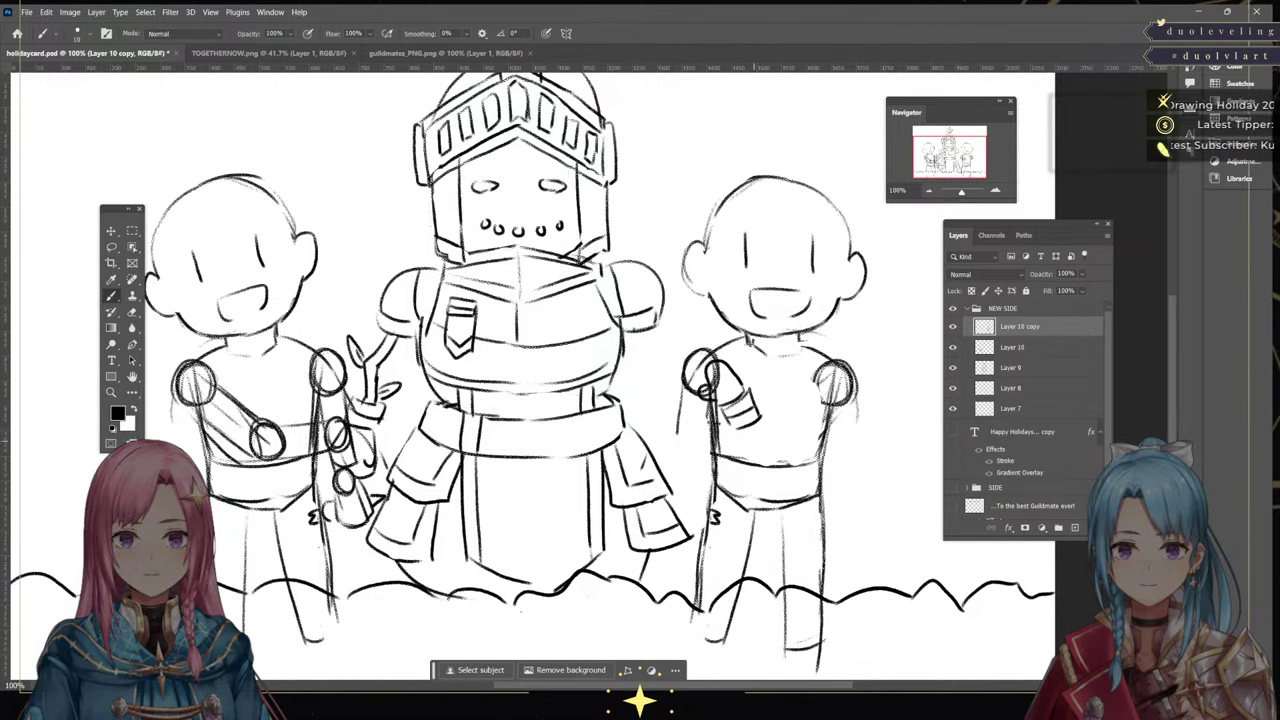
{"action": "mouse_move", "coordinate": [752, 425]}
{"action": "left_mouse_down"}
{"action": "mouse_move", "coordinate": [770, 450]}
{"action": "mouse_move", "coordinate": [804, 455]}
{"action": "left_mouse_up"}
{"action": "left_click_drag", "start_coordinate": [818, 398], "coordinate": [814, 439]}
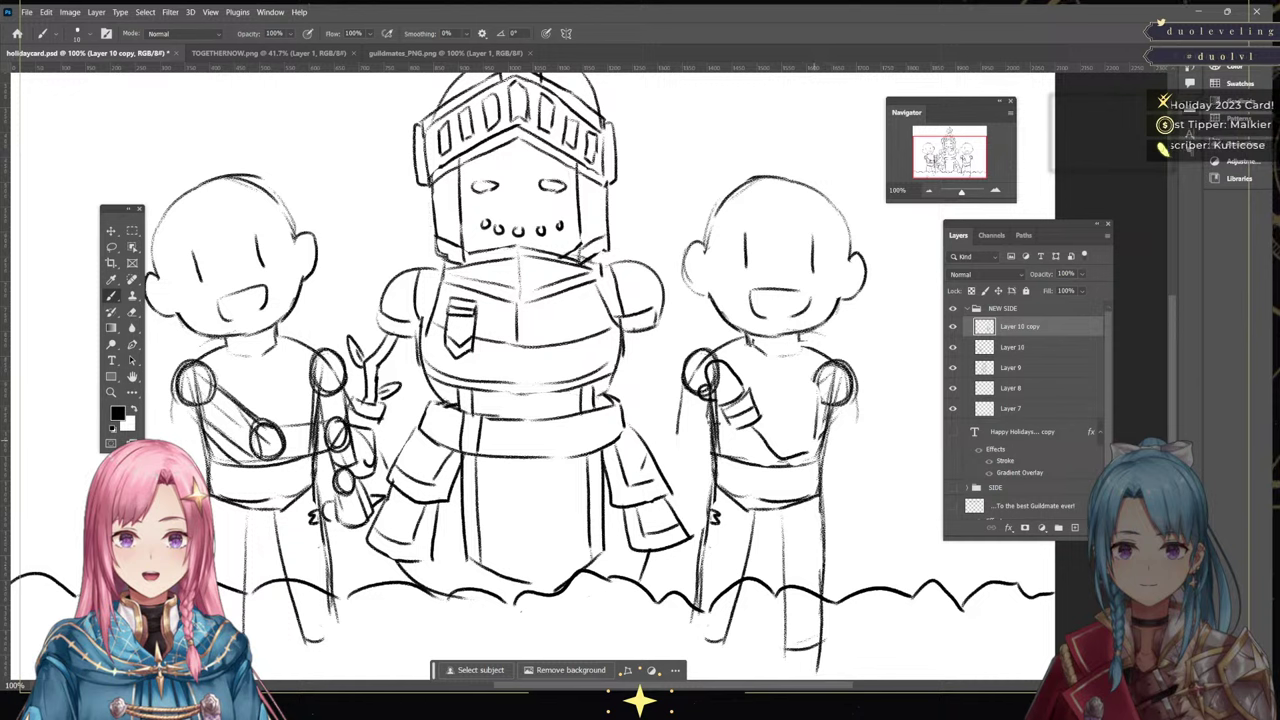
{"action": "key", "text": "ctrl+z"}
{"action": "key", "text": "ctrl+z"}
{"action": "key", "text": "ctrl+z"}
{"action": "key", "text": "ctrl+z"}
{"action": "key", "text": "ctrl+z"}
{"action": "key", "text": "ctrl+z"}
{"action": "key", "text": "ctrl+z"}
{"action": "key", "text": "ctrl+z"}
{"action": "key", "text": "ctrl+z"}
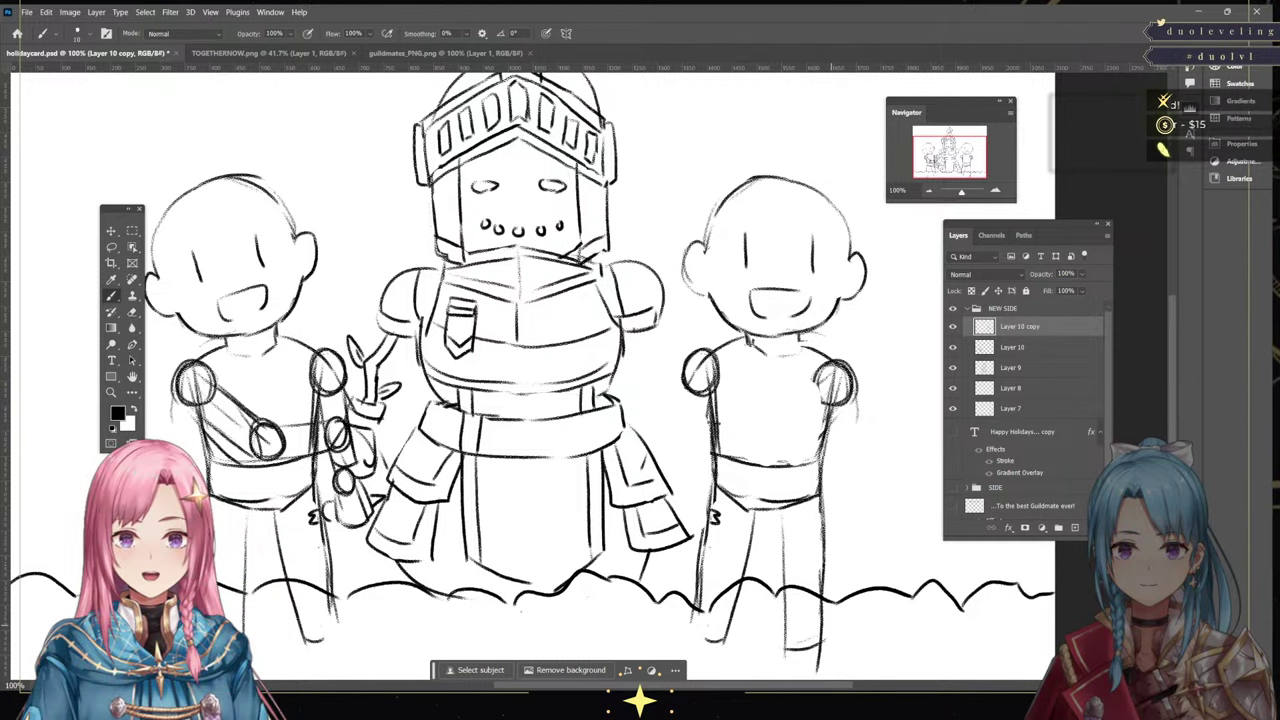
Sketch both upper arms of the mirrored figure hanging down from the shoulders, each ending in an elbow circle near the waistband
{"action": "left_click_drag", "start_coordinate": [683, 387], "coordinate": [680, 445]}
{"action": "mouse_move", "coordinate": [684, 399]}
{"action": "left_mouse_down"}
{"action": "mouse_move", "coordinate": [675, 455]}
{"action": "mouse_move", "coordinate": [699, 462]}
{"action": "mouse_move", "coordinate": [704, 445]}
{"action": "left_mouse_up"}
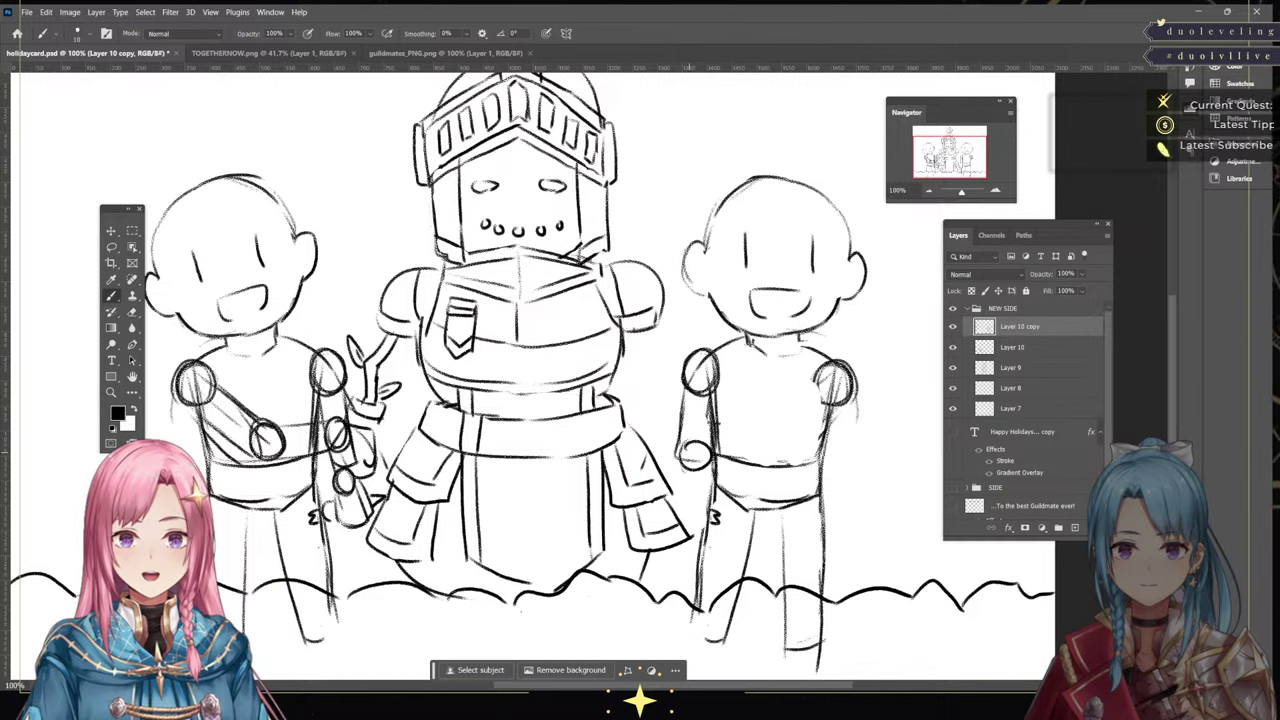
{"action": "mouse_move", "coordinate": [830, 418]}
{"action": "left_mouse_down"}
{"action": "mouse_move", "coordinate": [825, 463]}
{"action": "mouse_move", "coordinate": [852, 454]}
{"action": "left_mouse_up"}
{"action": "left_click_drag", "start_coordinate": [836, 444], "coordinate": [832, 464]}
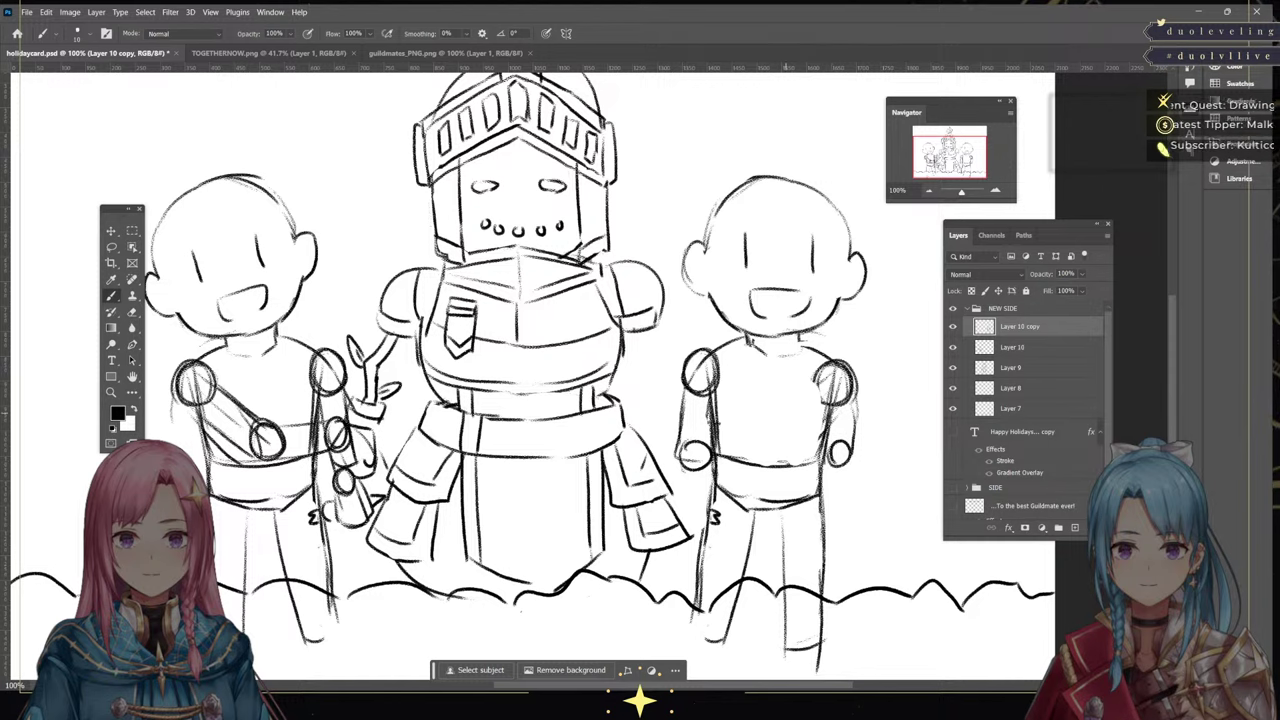
Draw both forearms angled inward and up from the elbows across the chest, with rounded ends and cuff lines at the wrists
{"action": "mouse_move", "coordinate": [766, 389]}
{"action": "left_mouse_down"}
{"action": "mouse_move", "coordinate": [815, 453]}
{"action": "mouse_move", "coordinate": [834, 436]}
{"action": "left_mouse_up"}
{"action": "mouse_move", "coordinate": [796, 385]}
{"action": "left_mouse_down"}
{"action": "mouse_move", "coordinate": [818, 456]}
{"action": "mouse_move", "coordinate": [838, 442]}
{"action": "left_mouse_up"}
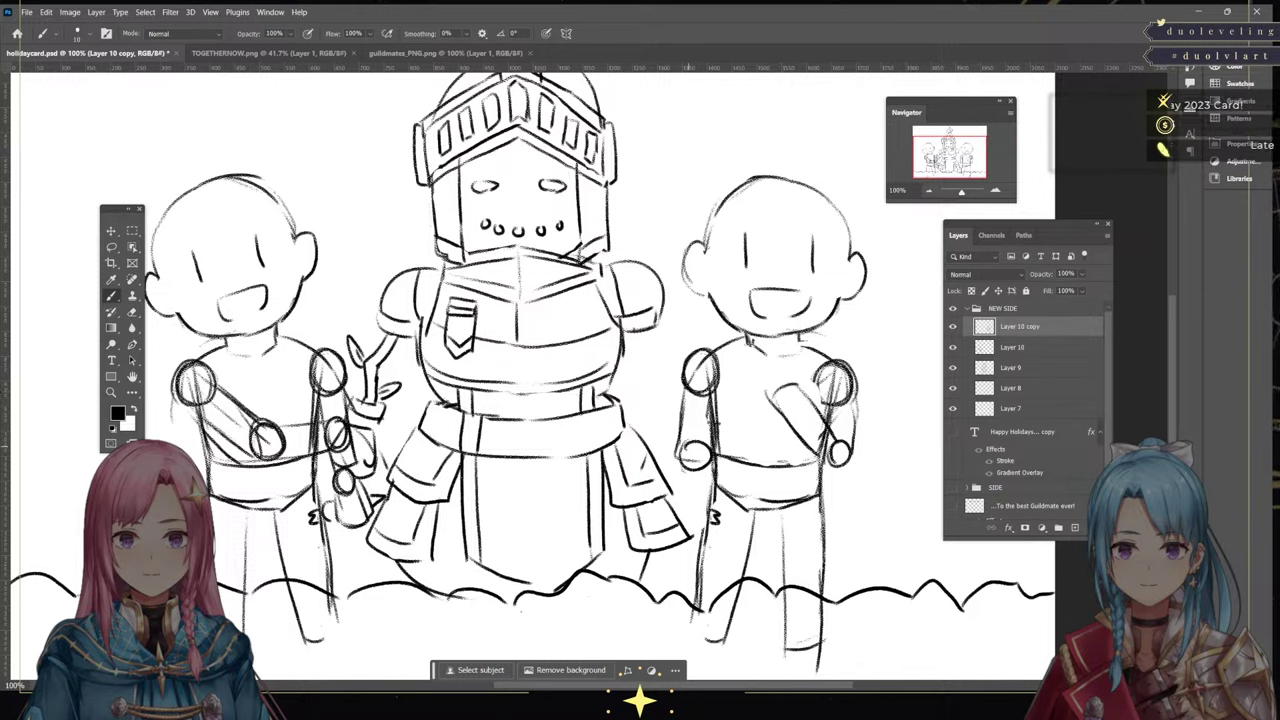
{"action": "mouse_move", "coordinate": [696, 438]}
{"action": "left_mouse_down"}
{"action": "mouse_move", "coordinate": [726, 414]}
{"action": "mouse_move", "coordinate": [724, 458]}
{"action": "mouse_move", "coordinate": [734, 412]}
{"action": "left_mouse_up"}
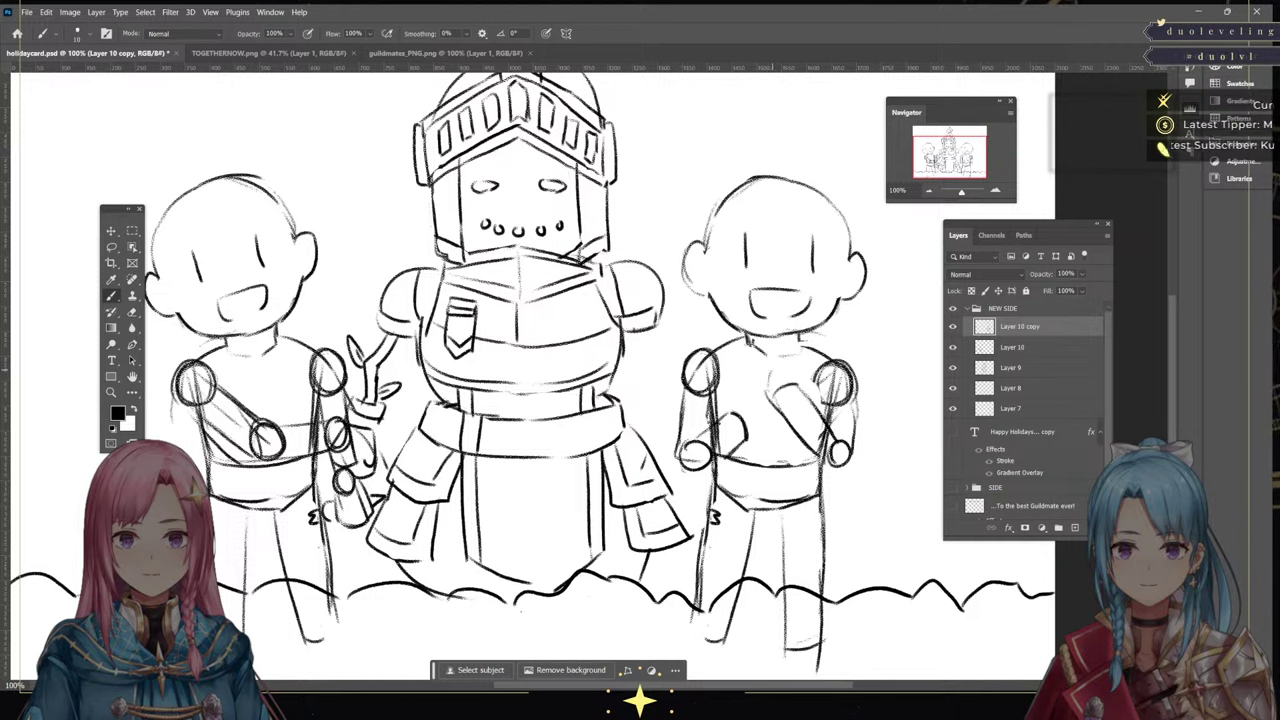
{"action": "mouse_move", "coordinate": [784, 368]}
{"action": "left_mouse_down"}
{"action": "mouse_move", "coordinate": [767, 396]}
{"action": "mouse_move", "coordinate": [801, 400]}
{"action": "mouse_move", "coordinate": [786, 369]}
{"action": "mouse_move", "coordinate": [749, 441]}
{"action": "left_mouse_up"}
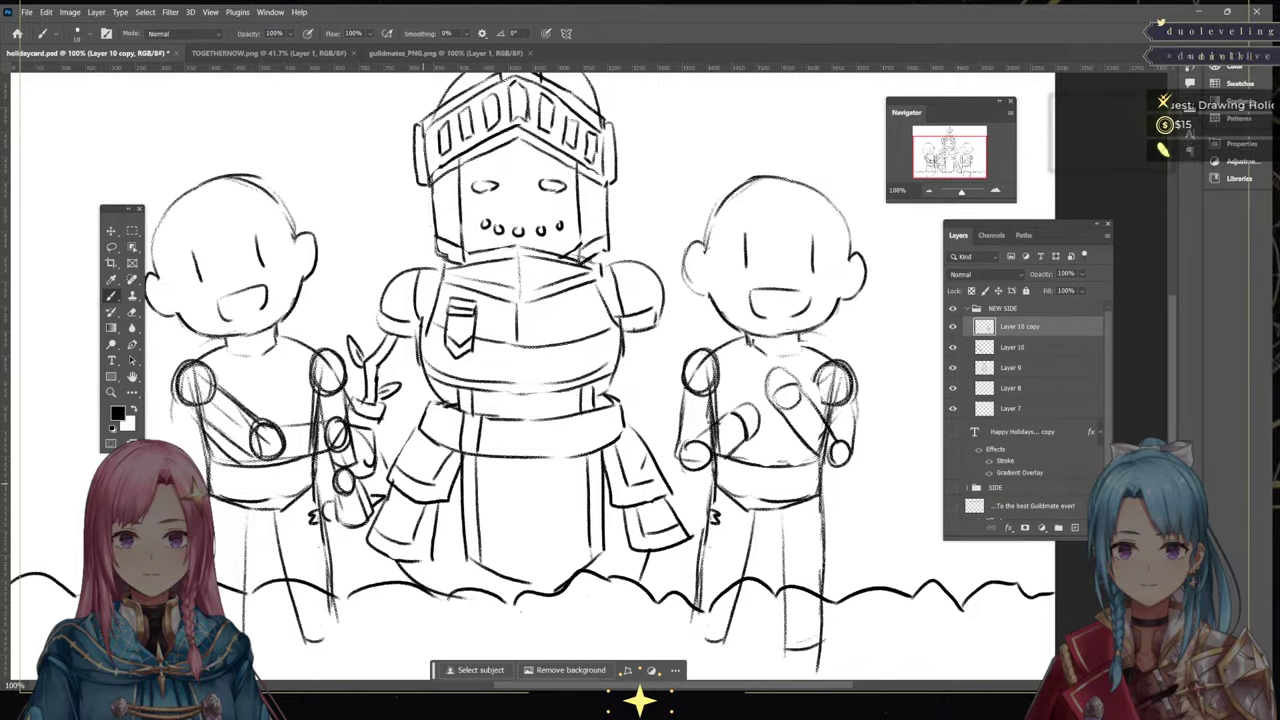
{"action": "left_click_drag", "start_coordinate": [758, 400], "coordinate": [734, 411]}
{"action": "left_click_drag", "start_coordinate": [762, 407], "coordinate": [754, 437]}
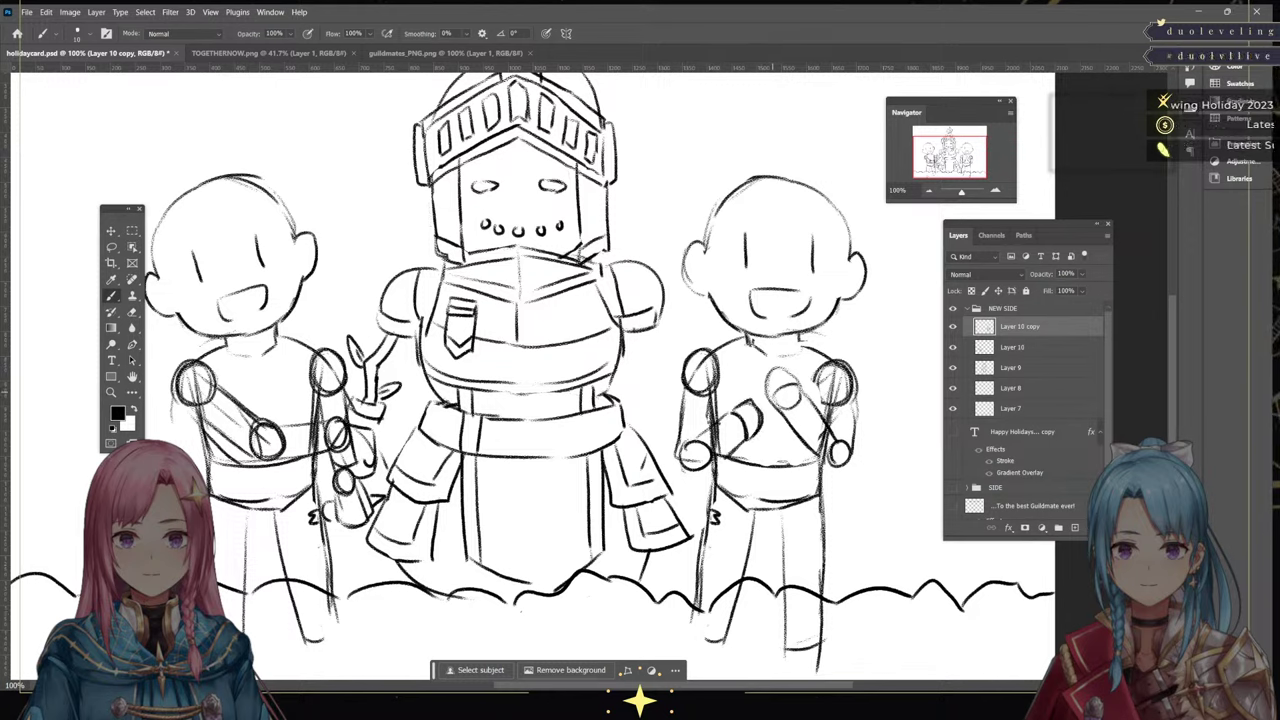
{"action": "left_click_drag", "start_coordinate": [766, 390], "coordinate": [792, 370]}
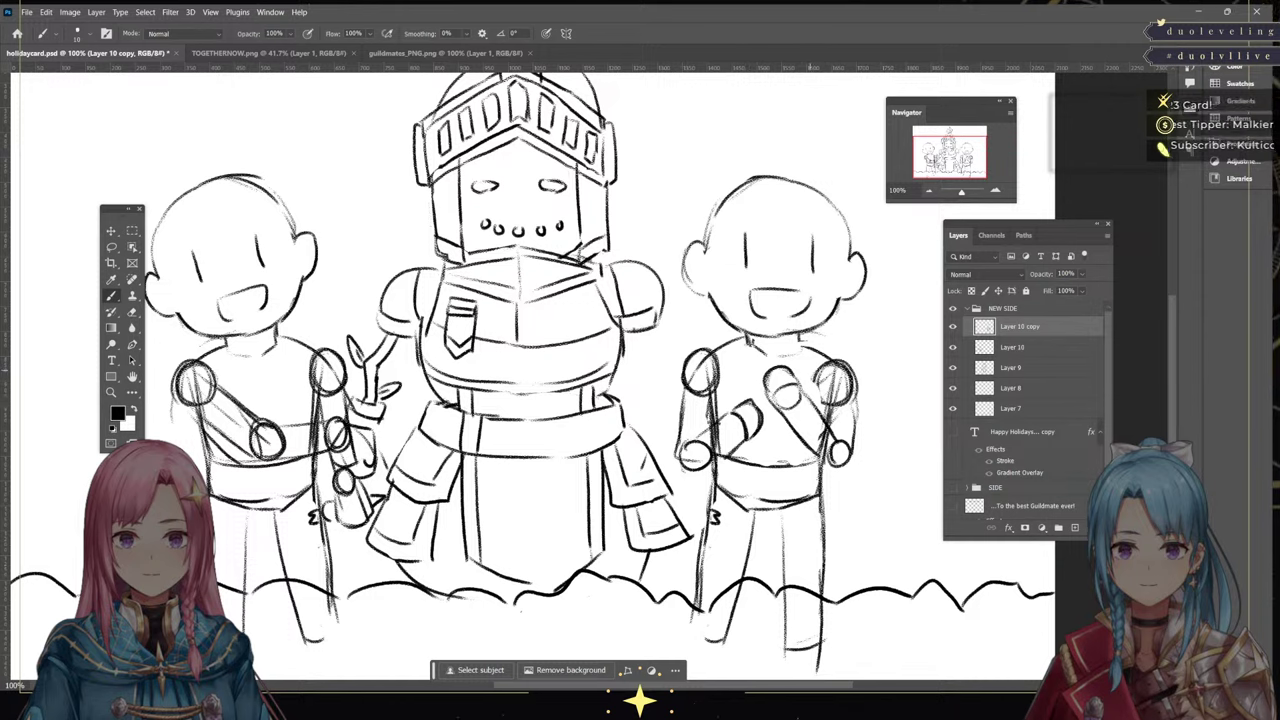
Sketch the raised hand below the chin and two vertical shaft lines running down the torso to the waistband
{"action": "mouse_move", "coordinate": [741, 407]}
{"action": "left_mouse_down"}
{"action": "mouse_move", "coordinate": [757, 402]}
{"action": "mouse_move", "coordinate": [736, 506]}
{"action": "left_mouse_up"}
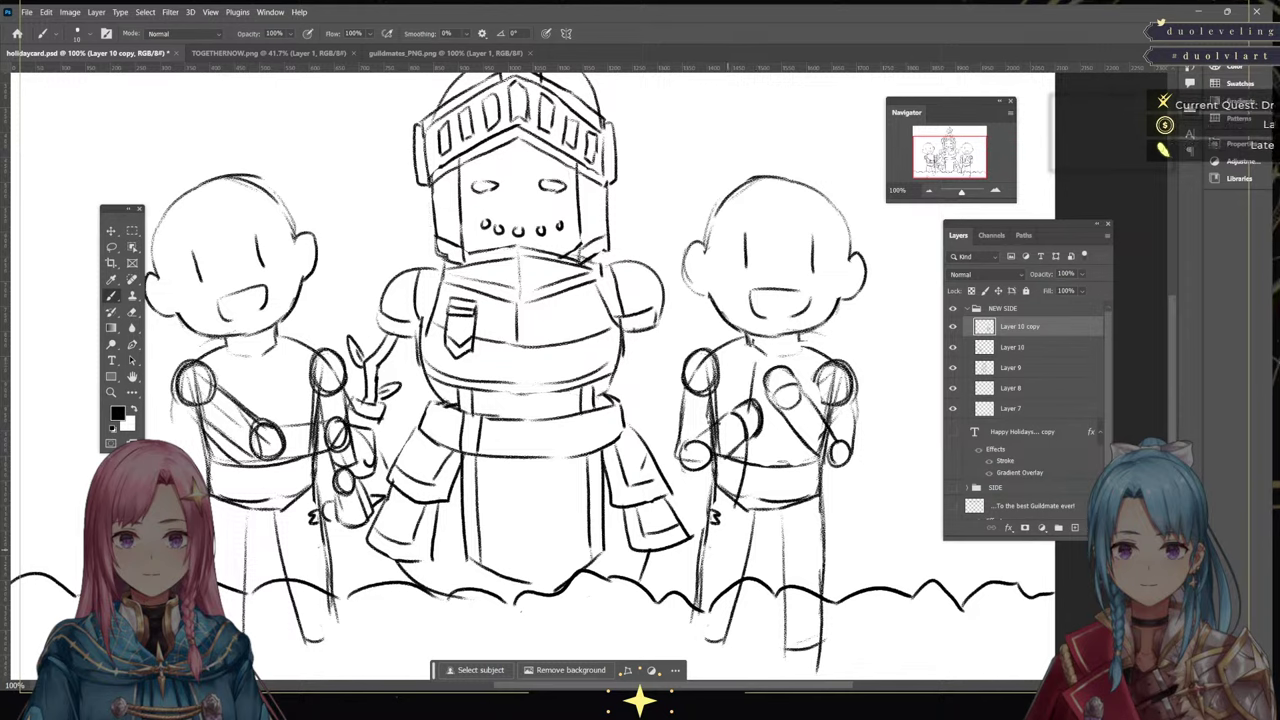
{"action": "key", "text": "ctrl+z"}
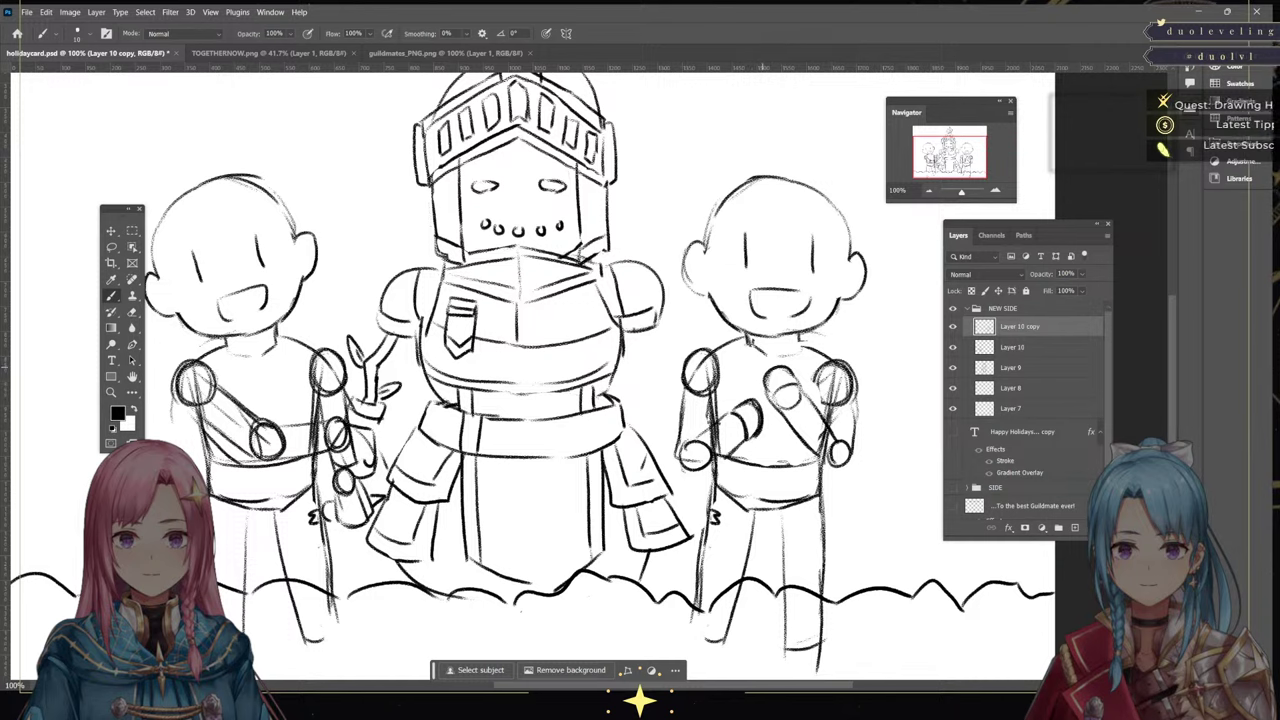
{"action": "mouse_move", "coordinate": [744, 375]}
{"action": "left_mouse_down"}
{"action": "mouse_move", "coordinate": [742, 358]}
{"action": "mouse_move", "coordinate": [762, 345]}
{"action": "mouse_move", "coordinate": [765, 374]}
{"action": "left_mouse_up"}
{"action": "key", "text": "ctrl+z"}
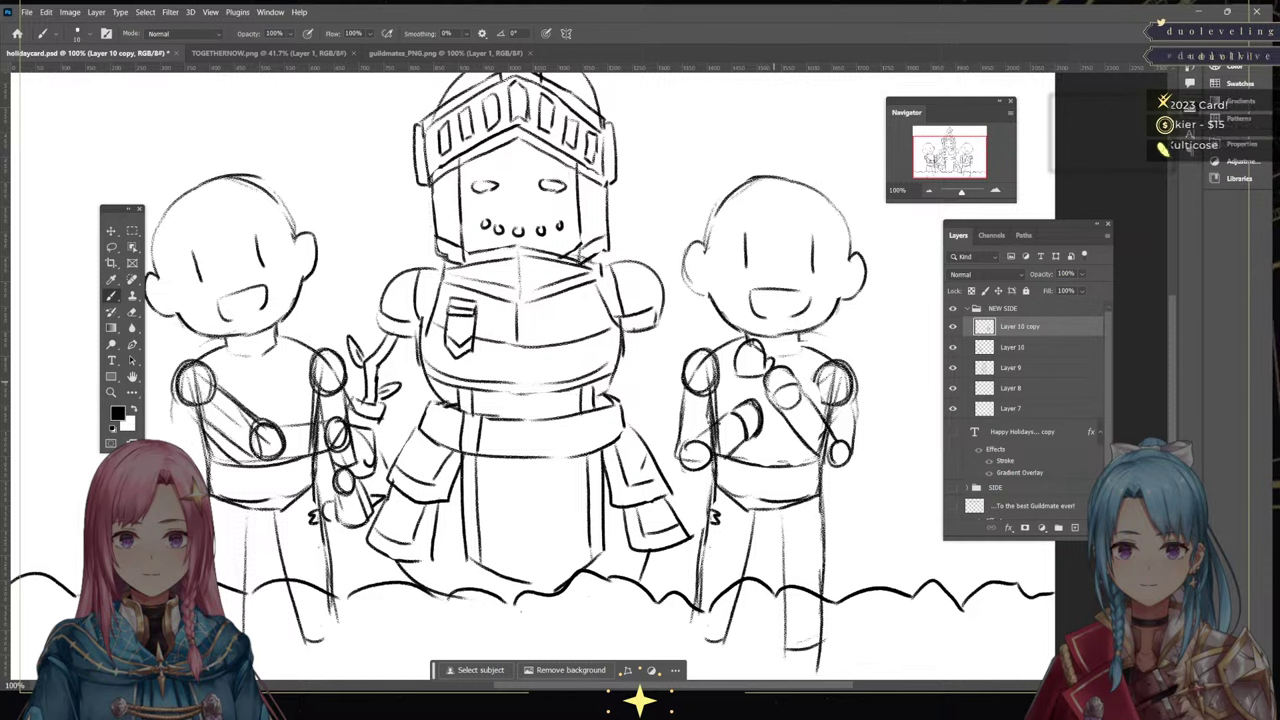
{"action": "key", "text": "ctrl+z"}
{"action": "key", "text": "ctrl+z"}
{"action": "key", "text": "ctrl+z"}
{"action": "mouse_move", "coordinate": [746, 363]}
{"action": "left_mouse_down"}
{"action": "mouse_move", "coordinate": [769, 340]}
{"action": "mouse_move", "coordinate": [773, 364]}
{"action": "mouse_move", "coordinate": [754, 383]}
{"action": "mouse_move", "coordinate": [769, 382]}
{"action": "mouse_move", "coordinate": [772, 398]}
{"action": "mouse_move", "coordinate": [746, 493]}
{"action": "left_mouse_up"}
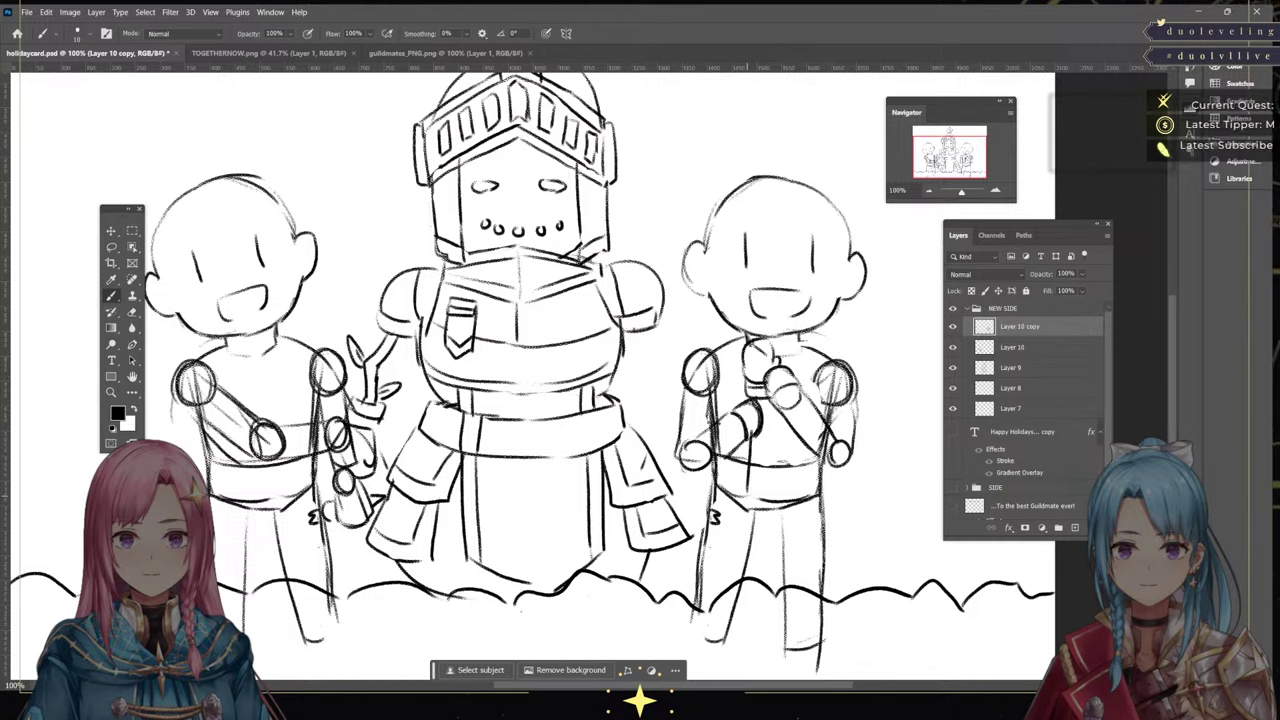
{"action": "left_click_drag", "start_coordinate": [766, 396], "coordinate": [753, 490]}
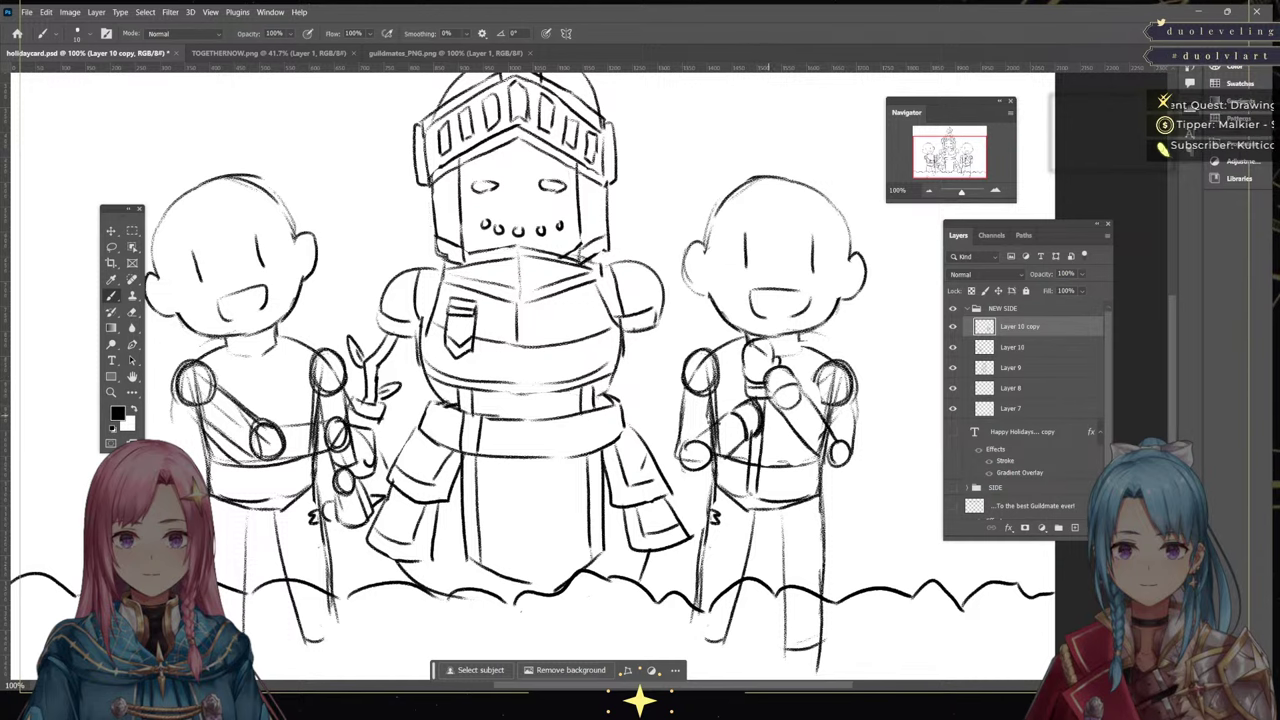
Undo the straight stem strokes drawn below the right-hand figure's fist
{"action": "key", "text": "ctrl+z"}
{"action": "key", "text": "ctrl+z"}
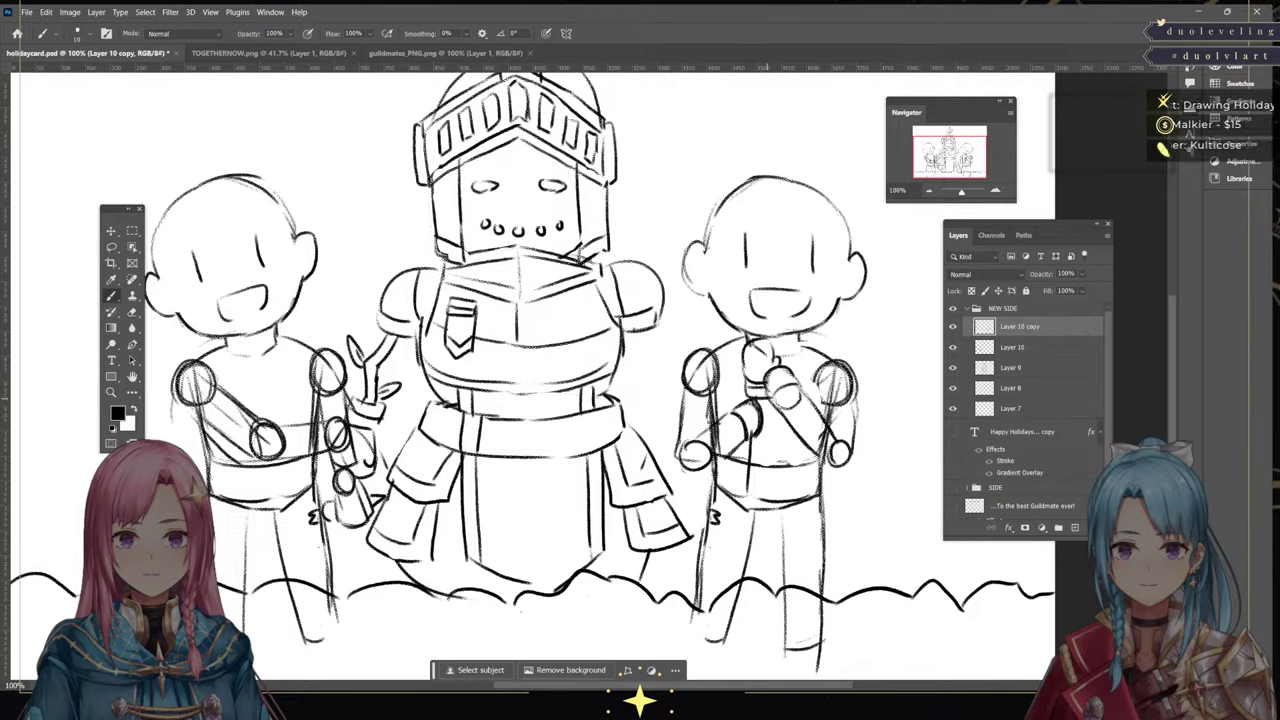
{"action": "key", "text": "ctrl+z"}
{"action": "key", "text": "ctrl+z"}
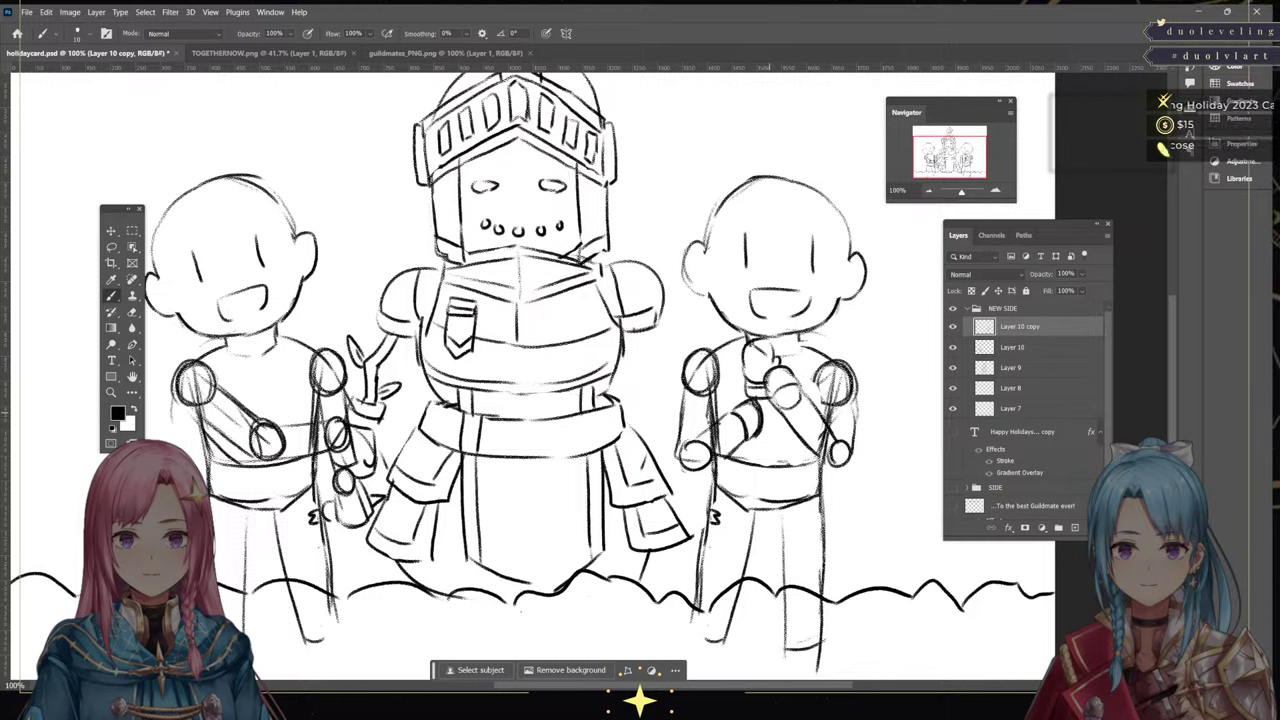
{"action": "left_click_drag", "start_coordinate": [753, 438], "coordinate": [750, 468]}
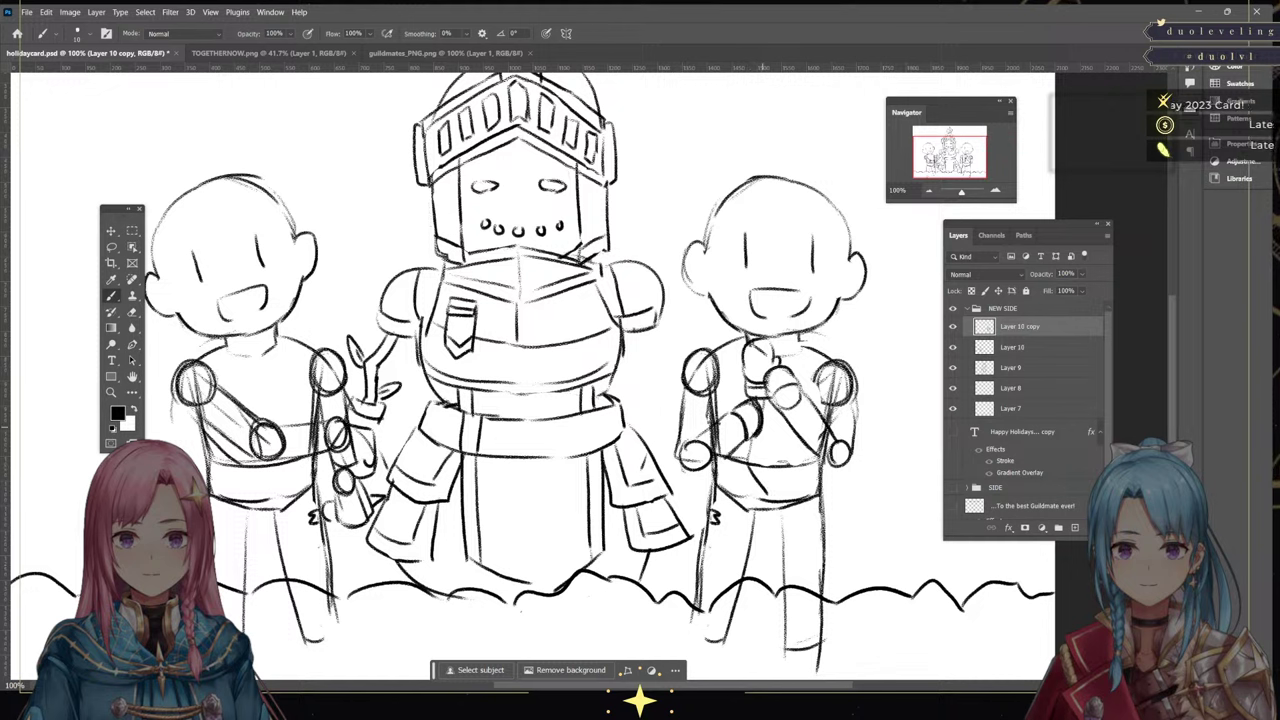
{"action": "key", "text": "ctrl+z"}
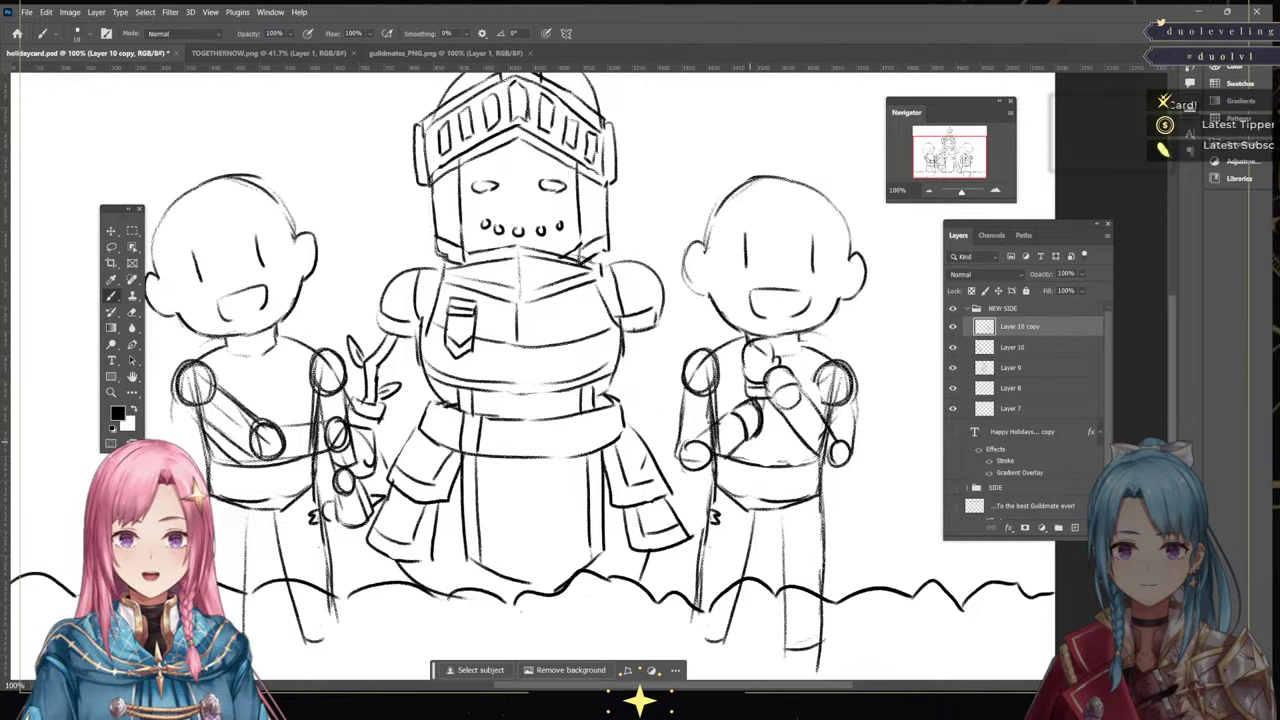
Draw a slanted twig with a small side leaf below the right-hand figure's fist
{"action": "mouse_move", "coordinate": [749, 439]}
{"action": "left_mouse_down"}
{"action": "mouse_move", "coordinate": [769, 483]}
{"action": "mouse_move", "coordinate": [763, 451]}
{"action": "left_mouse_up"}
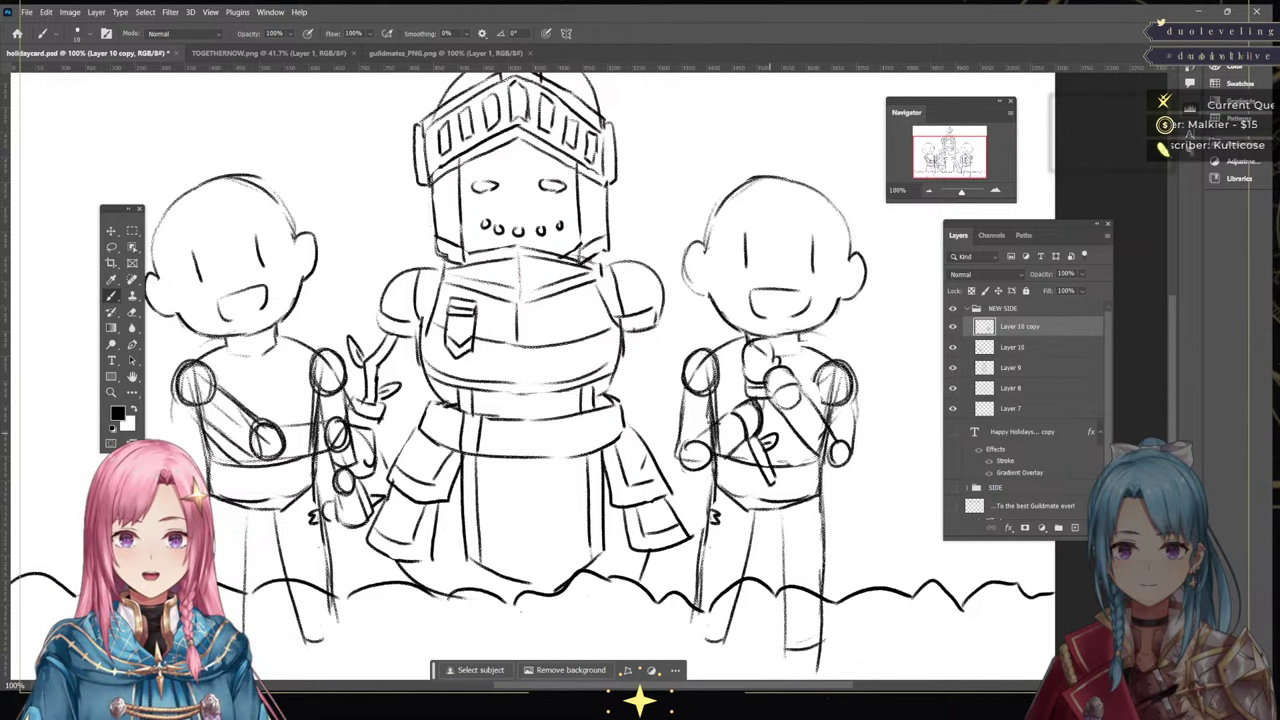
{"action": "key", "text": "ctrl+z"}
{"action": "key", "text": "ctrl+z"}
{"action": "mouse_move", "coordinate": [762, 440]}
{"action": "left_mouse_down"}
{"action": "mouse_move", "coordinate": [777, 439]}
{"action": "mouse_move", "coordinate": [768, 451]}
{"action": "mouse_move", "coordinate": [771, 439]}
{"action": "left_mouse_up"}
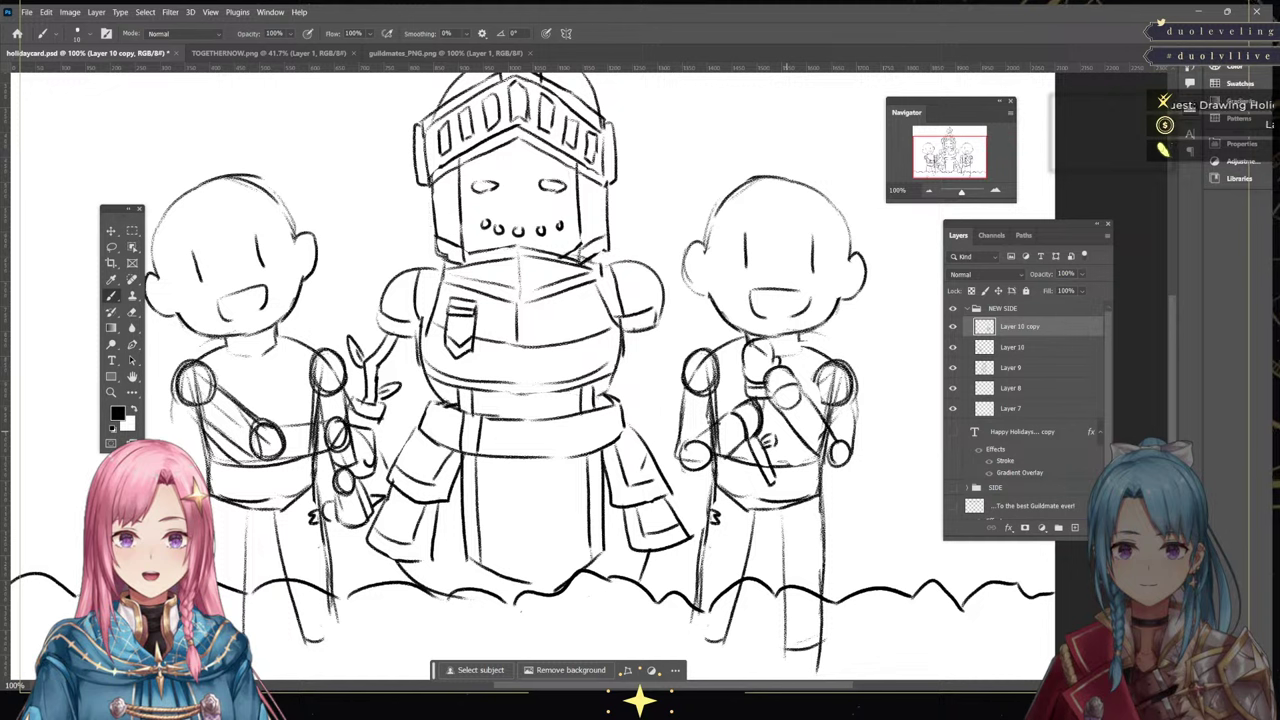
{"action": "key", "text": "e"}
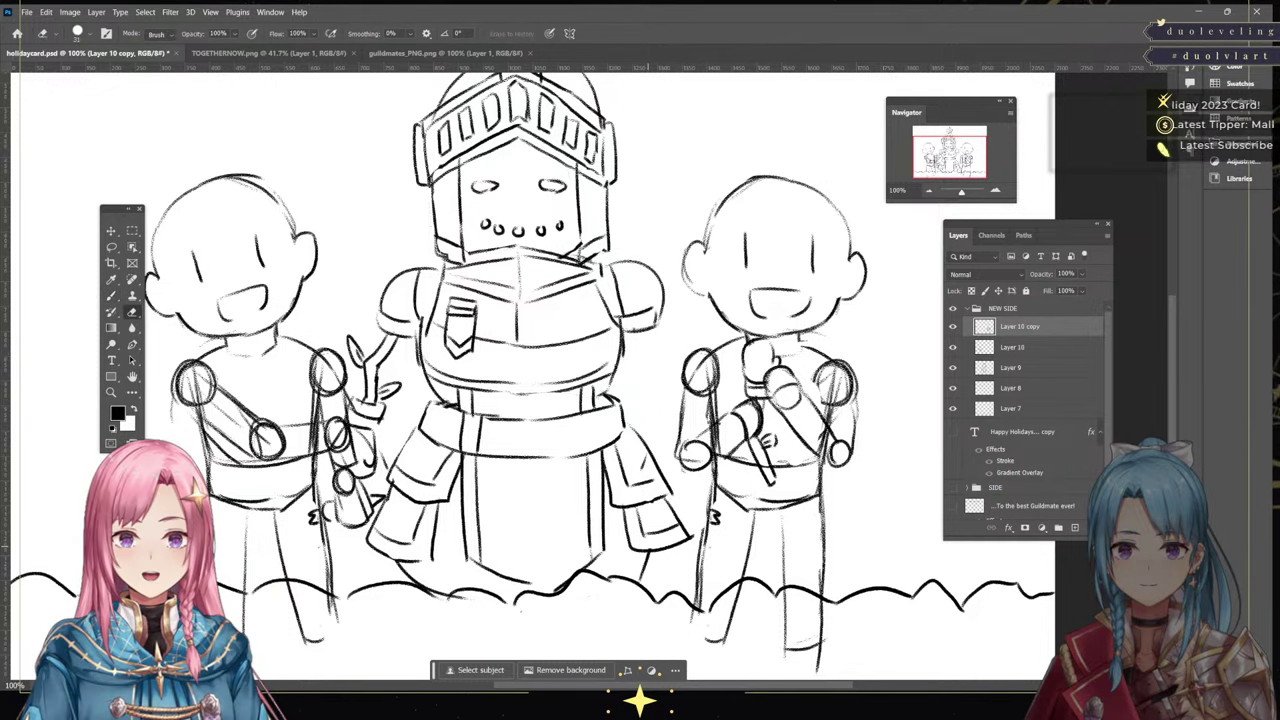
Hide the Layer 10 copy layer that holds the right-hand figure
{"action": "left_click", "coordinate": [953, 326]}
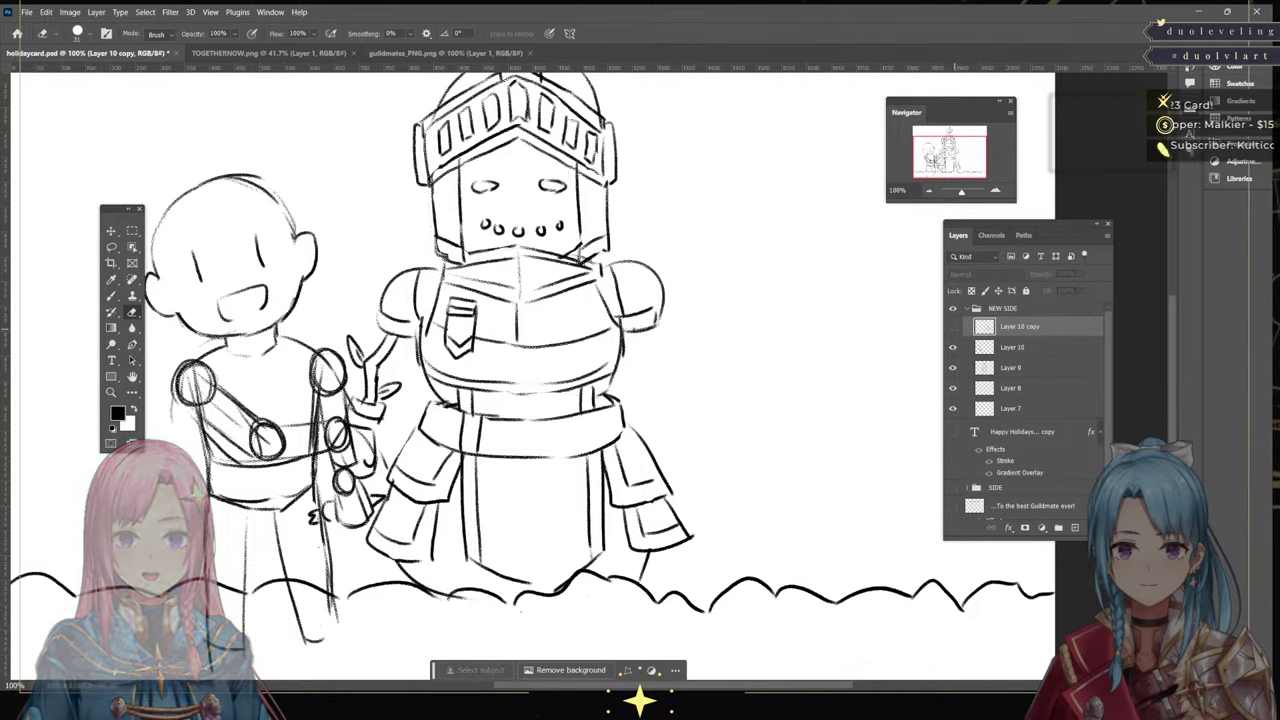
{"action": "left_click", "coordinate": [953, 326]}
{"action": "left_click", "coordinate": [953, 347]}
{"action": "left_click", "coordinate": [953, 347]}
{"action": "left_click", "coordinate": [1030, 347]}
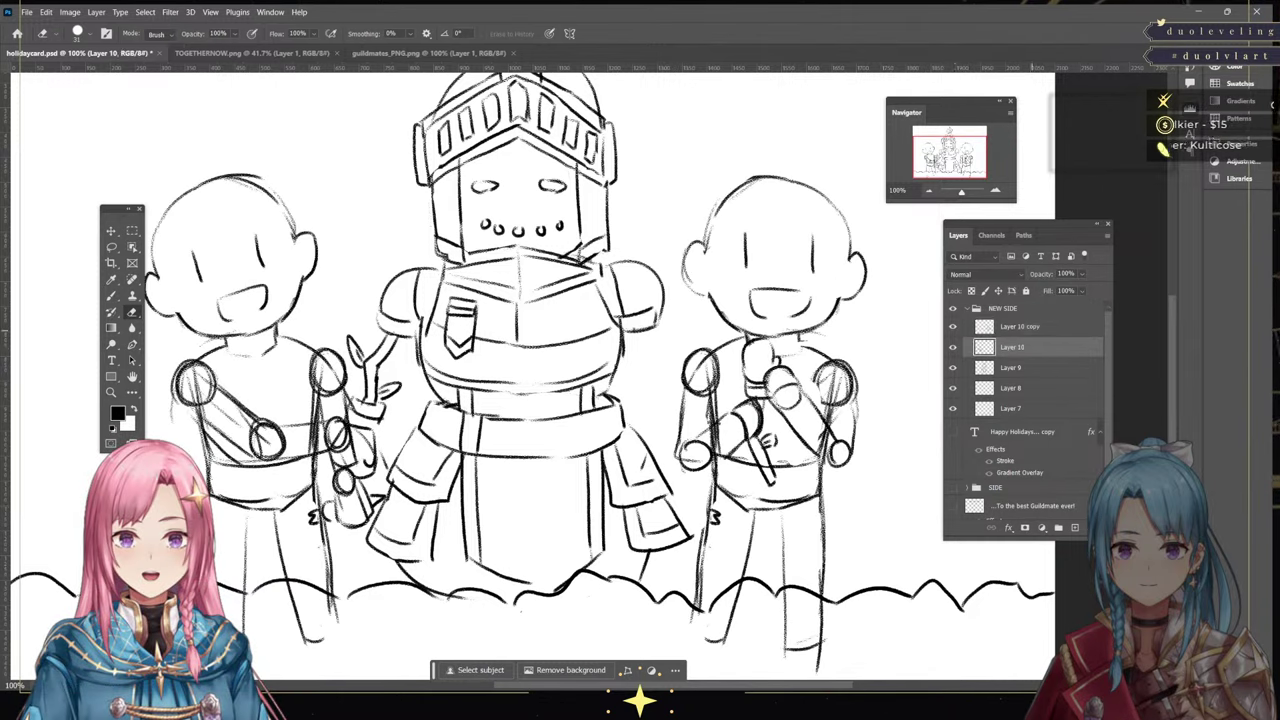
{"action": "left_click", "coordinate": [1035, 326]}
{"action": "left_click", "coordinate": [952, 326]}
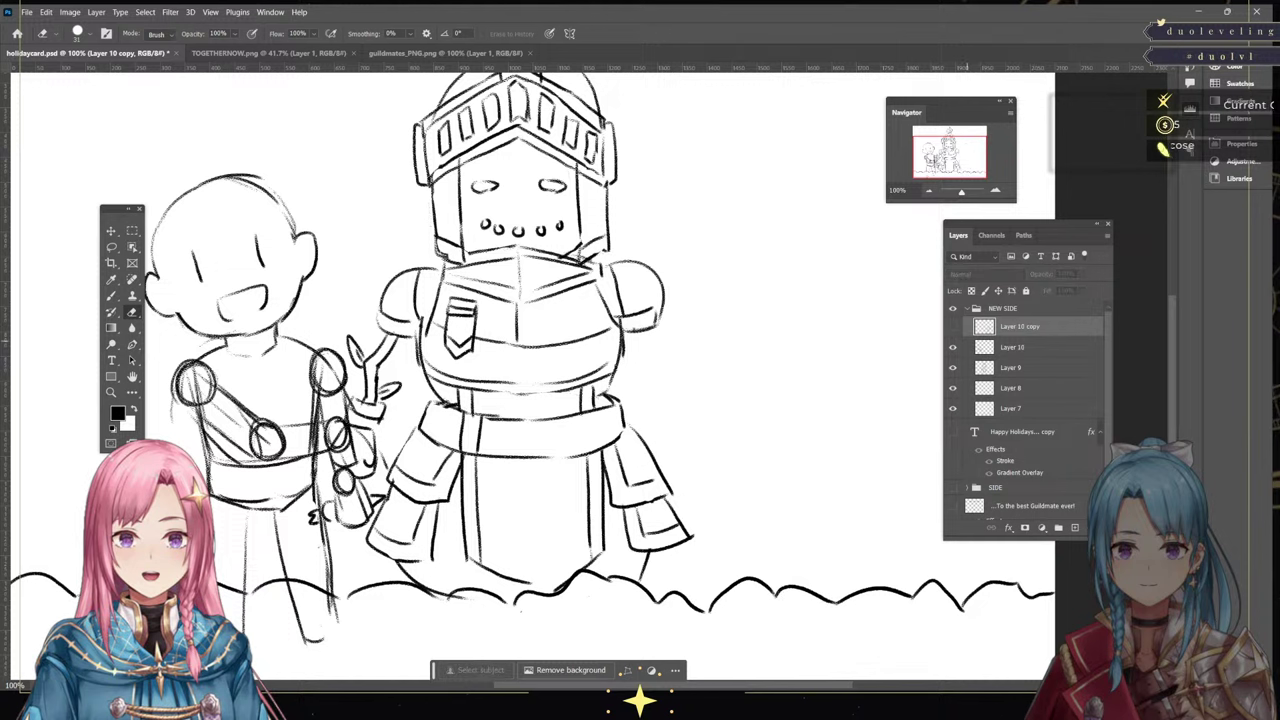
Fade the left figure's rough sketch by lowering the opacity of Layer 10 to 23%
{"action": "left_click", "coordinate": [952, 347]}
{"action": "left_click", "coordinate": [1012, 347]}
{"action": "left_click", "coordinate": [952, 347]}
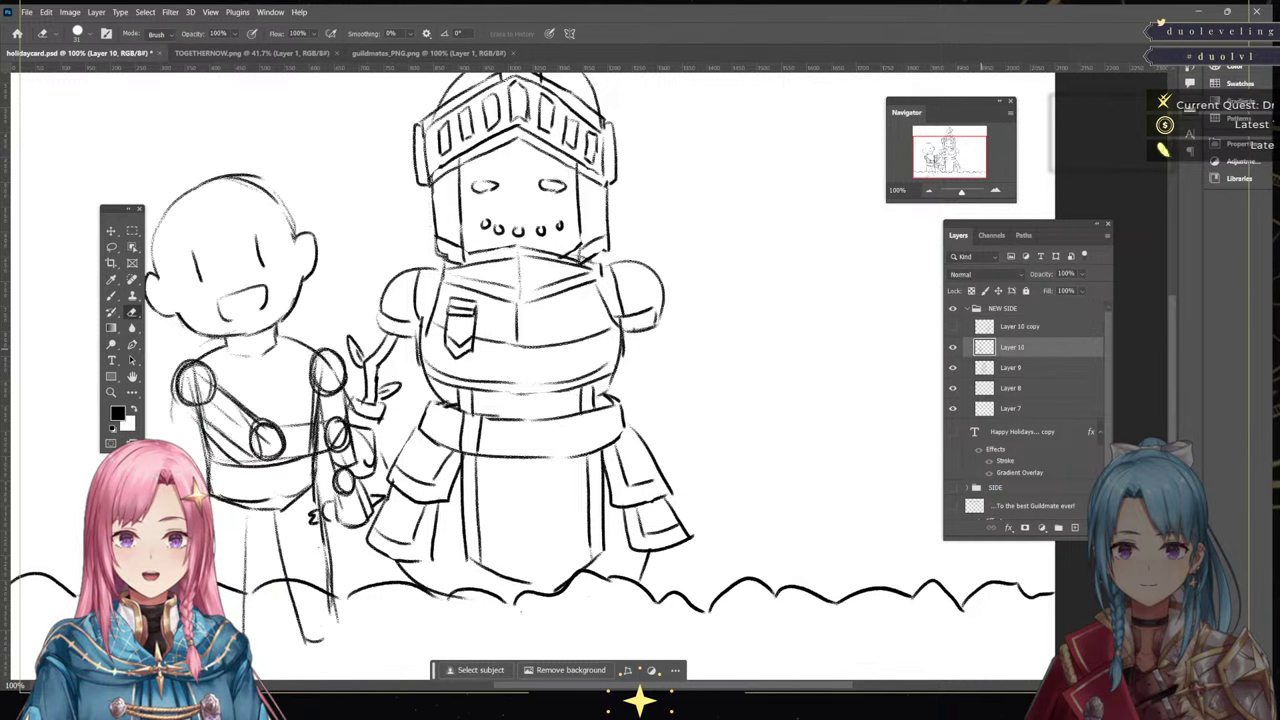
{"action": "left_click", "coordinate": [1082, 274]}
{"action": "left_click", "coordinate": [1052, 290]}
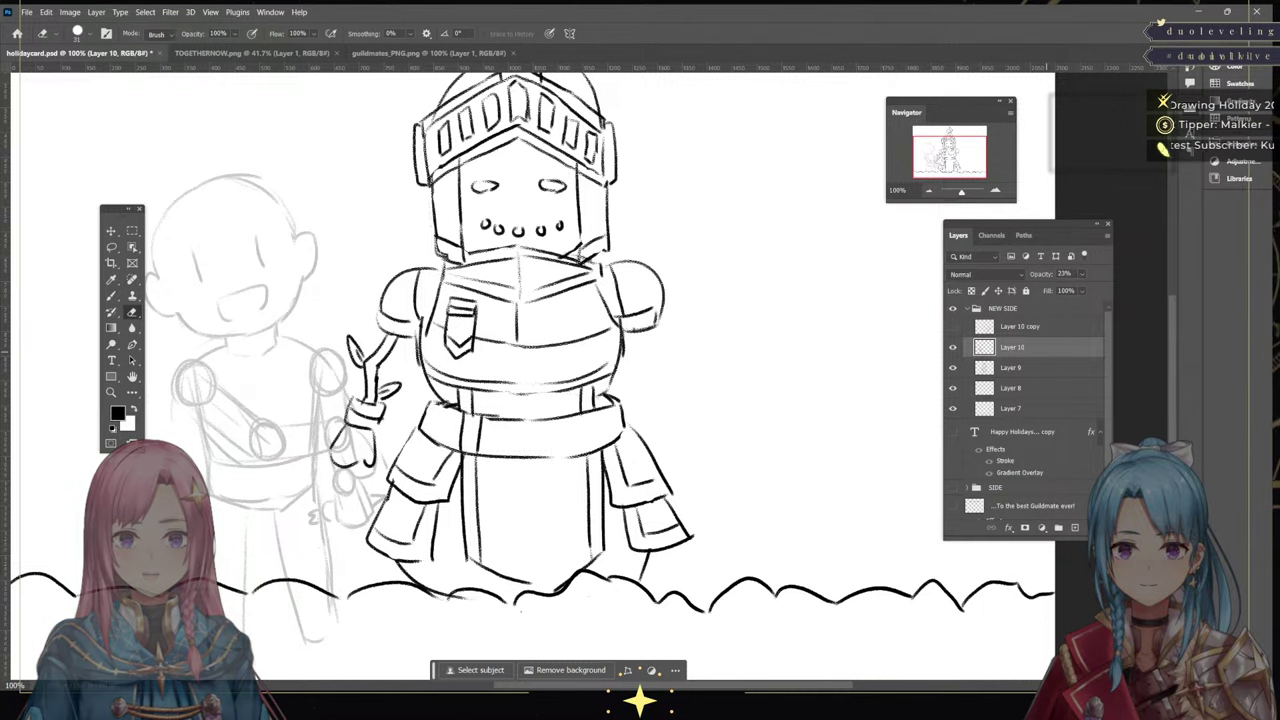
On a new layer above Layer 10, trace the left figure's ears, jawline and neck sides in black with the brush
{"action": "left_click", "coordinate": [1075, 527]}
{"action": "key", "text": "b"}
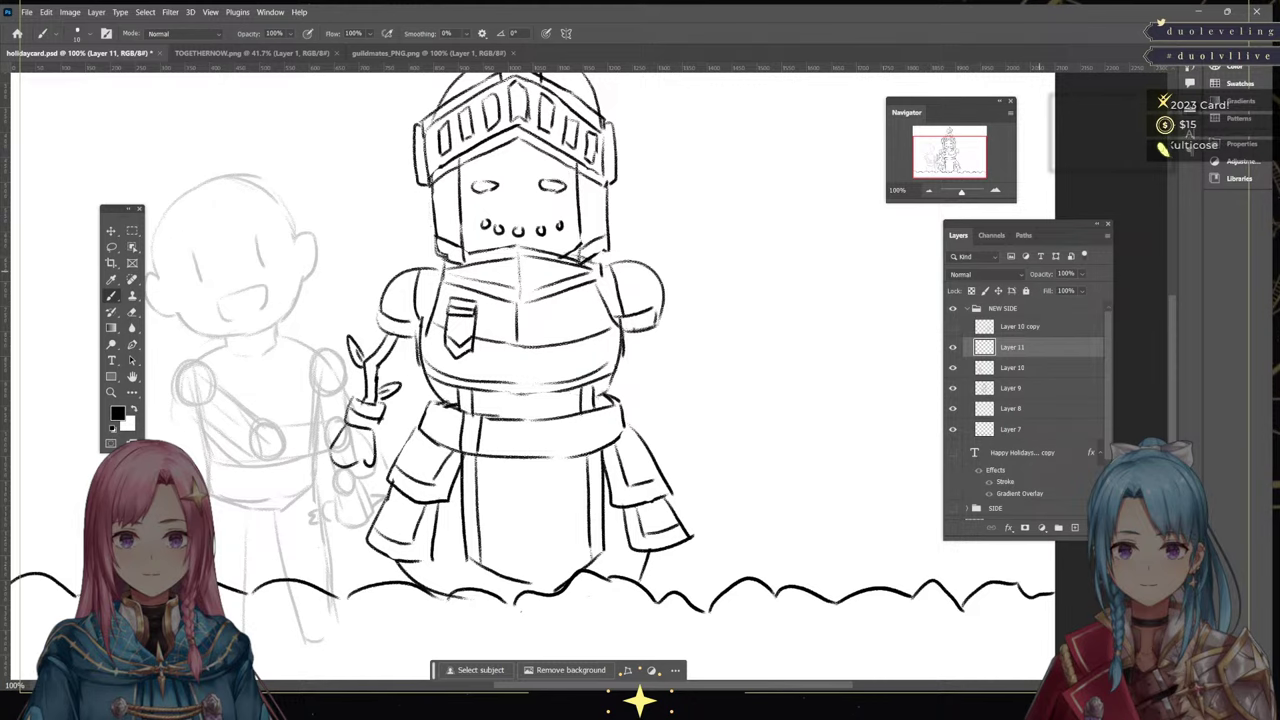
{"action": "left_click", "coordinate": [995, 190]}
{"action": "mouse_move", "coordinate": [950, 157]}
{"action": "left_mouse_down"}
{"action": "mouse_move", "coordinate": [927, 156]}
{"action": "mouse_move", "coordinate": [936, 151]}
{"action": "left_mouse_up"}
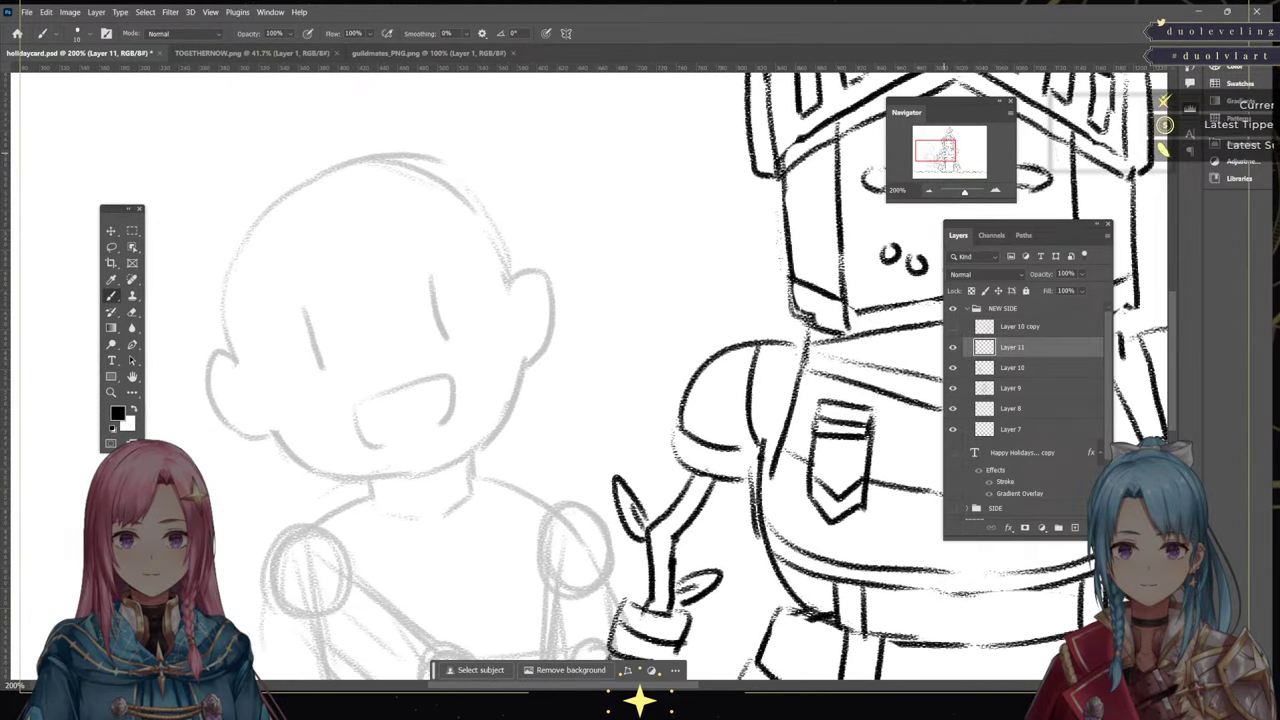
{"action": "mouse_move", "coordinate": [230, 351]}
{"action": "left_mouse_down"}
{"action": "mouse_move", "coordinate": [210, 388]}
{"action": "mouse_move", "coordinate": [244, 427]}
{"action": "left_mouse_up"}
{"action": "mouse_move", "coordinate": [508, 284]}
{"action": "left_mouse_down"}
{"action": "mouse_move", "coordinate": [519, 266]}
{"action": "mouse_move", "coordinate": [556, 286]}
{"action": "mouse_move", "coordinate": [537, 352]}
{"action": "left_mouse_up"}
{"action": "mouse_move", "coordinate": [242, 428]}
{"action": "left_mouse_down"}
{"action": "mouse_move", "coordinate": [345, 469]}
{"action": "mouse_move", "coordinate": [404, 474]}
{"action": "mouse_move", "coordinate": [462, 450]}
{"action": "mouse_move", "coordinate": [515, 400]}
{"action": "mouse_move", "coordinate": [528, 360]}
{"action": "left_mouse_up"}
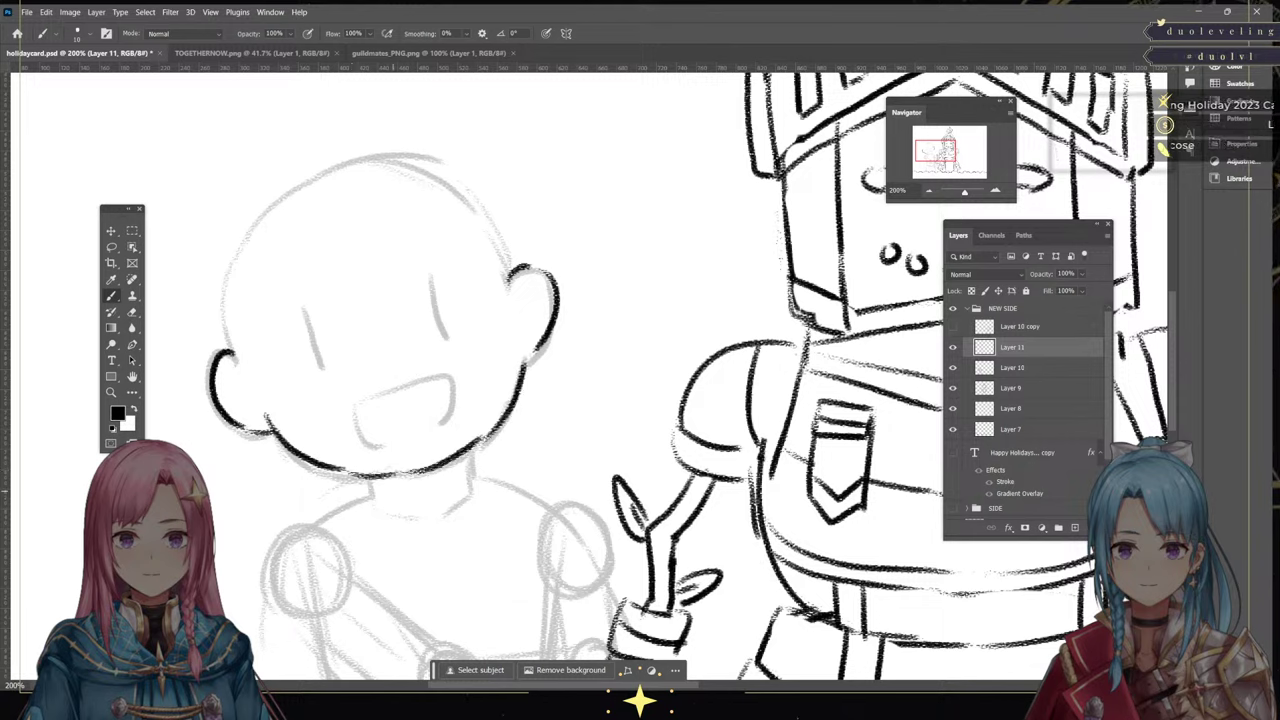
{"action": "left_click_drag", "start_coordinate": [373, 475], "coordinate": [381, 502]}
{"action": "left_click_drag", "start_coordinate": [462, 455], "coordinate": [466, 494]}
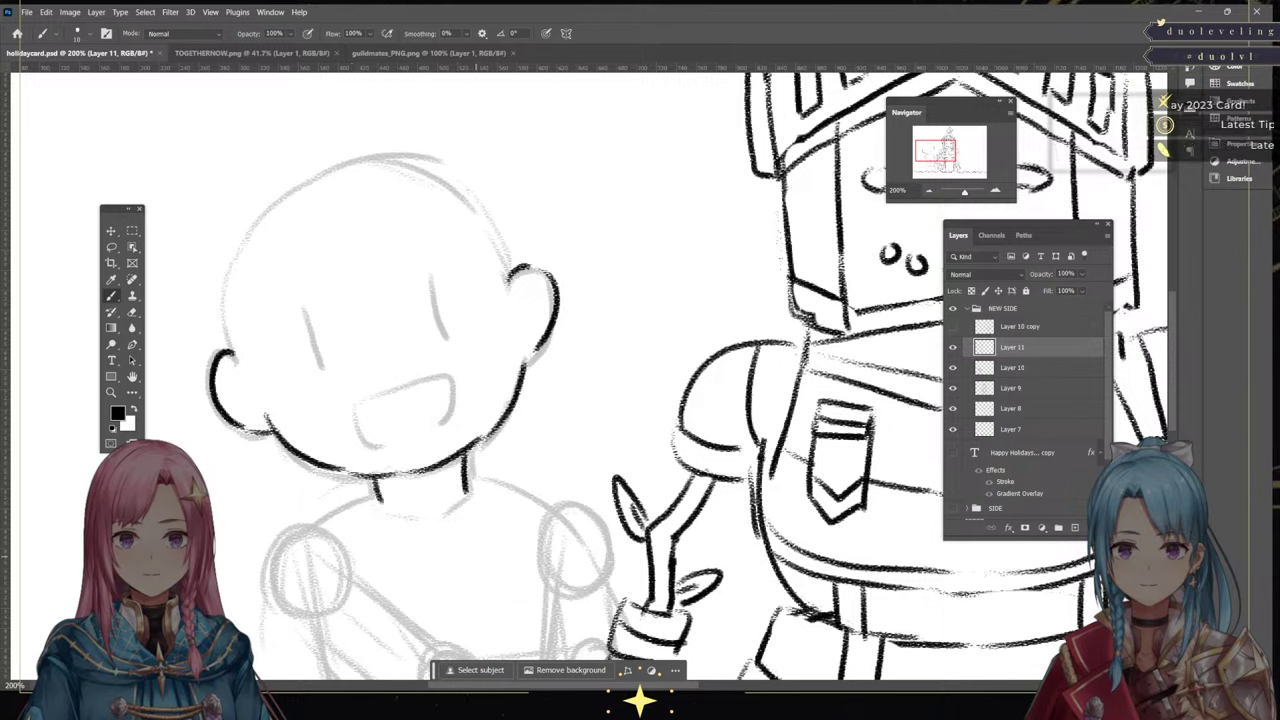
Check the blue outfit in TOGETHERNOW.png and sketch its standing collar around the left figure's neck in holidaycard.psd
{"action": "left_click", "coordinate": [290, 53]}
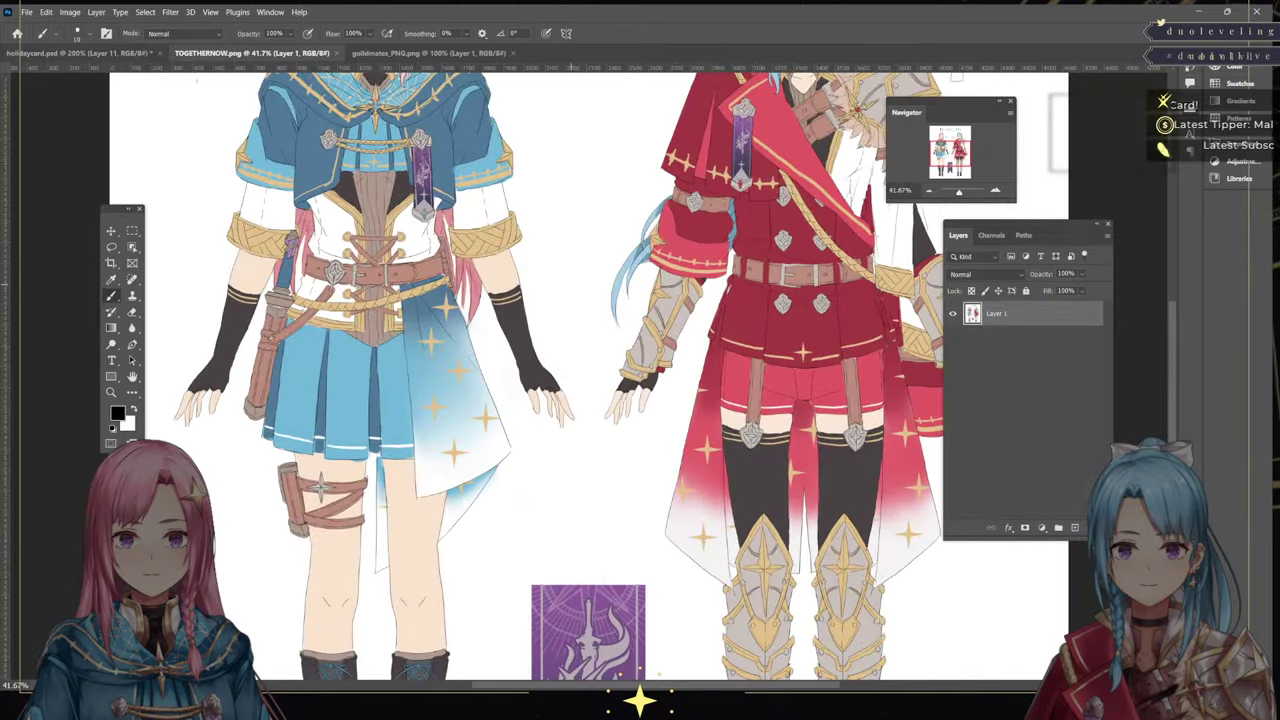
{"action": "left_click_drag", "start_coordinate": [948, 150], "coordinate": [929, 127]}
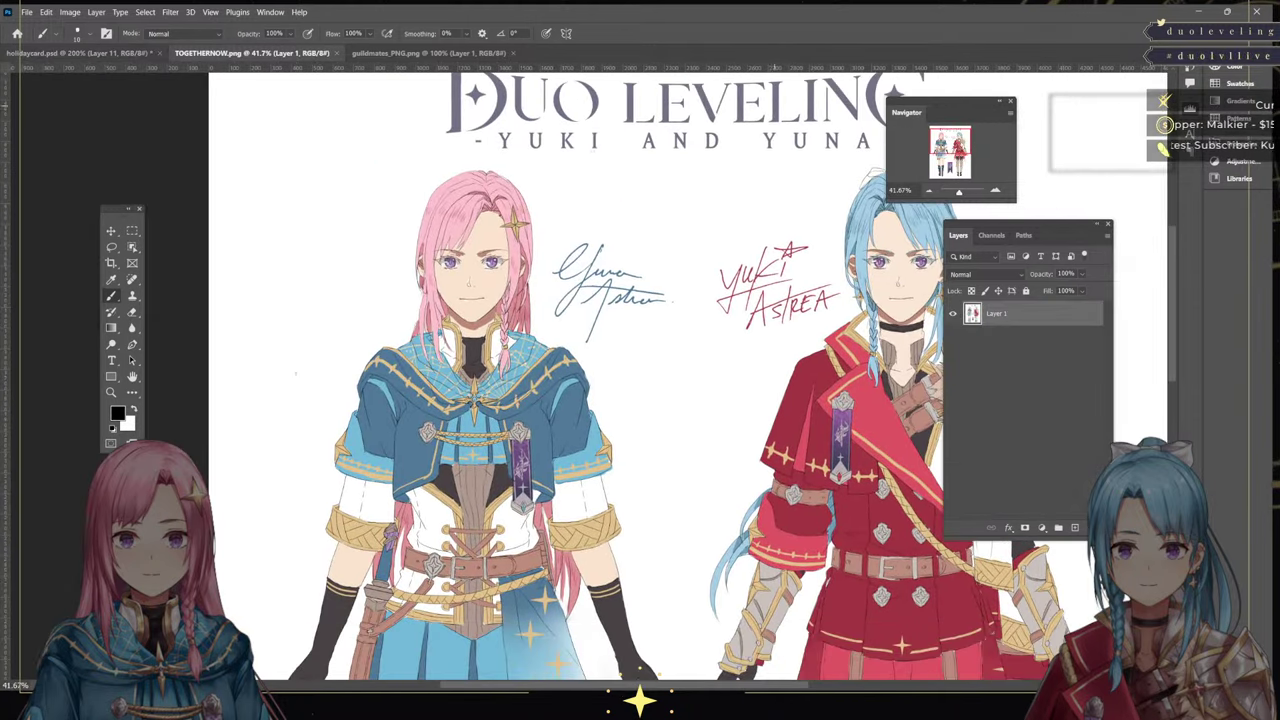
{"action": "left_click", "coordinate": [81, 53]}
{"action": "left_click_drag", "start_coordinate": [352, 488], "coordinate": [405, 520]}
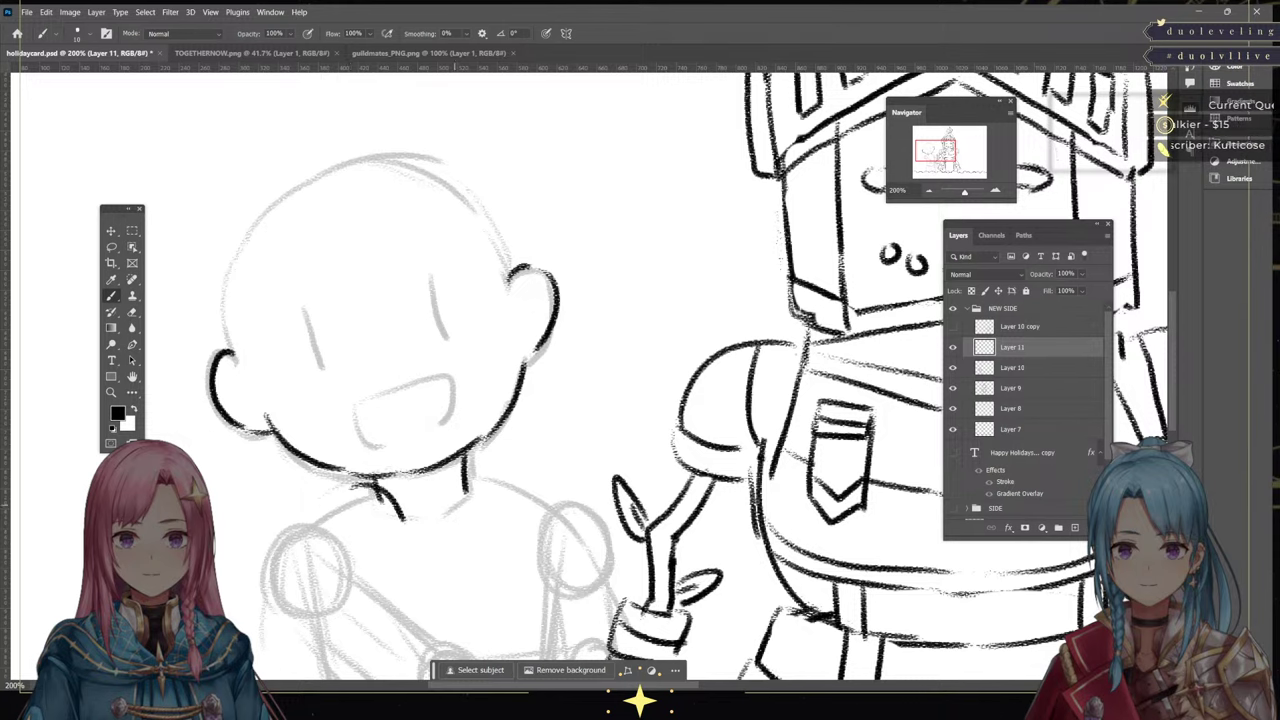
{"action": "left_click_drag", "start_coordinate": [475, 458], "coordinate": [452, 512]}
{"action": "mouse_move", "coordinate": [362, 498]}
{"action": "left_mouse_down"}
{"action": "mouse_move", "coordinate": [356, 522]}
{"action": "mouse_move", "coordinate": [408, 536]}
{"action": "left_mouse_up"}
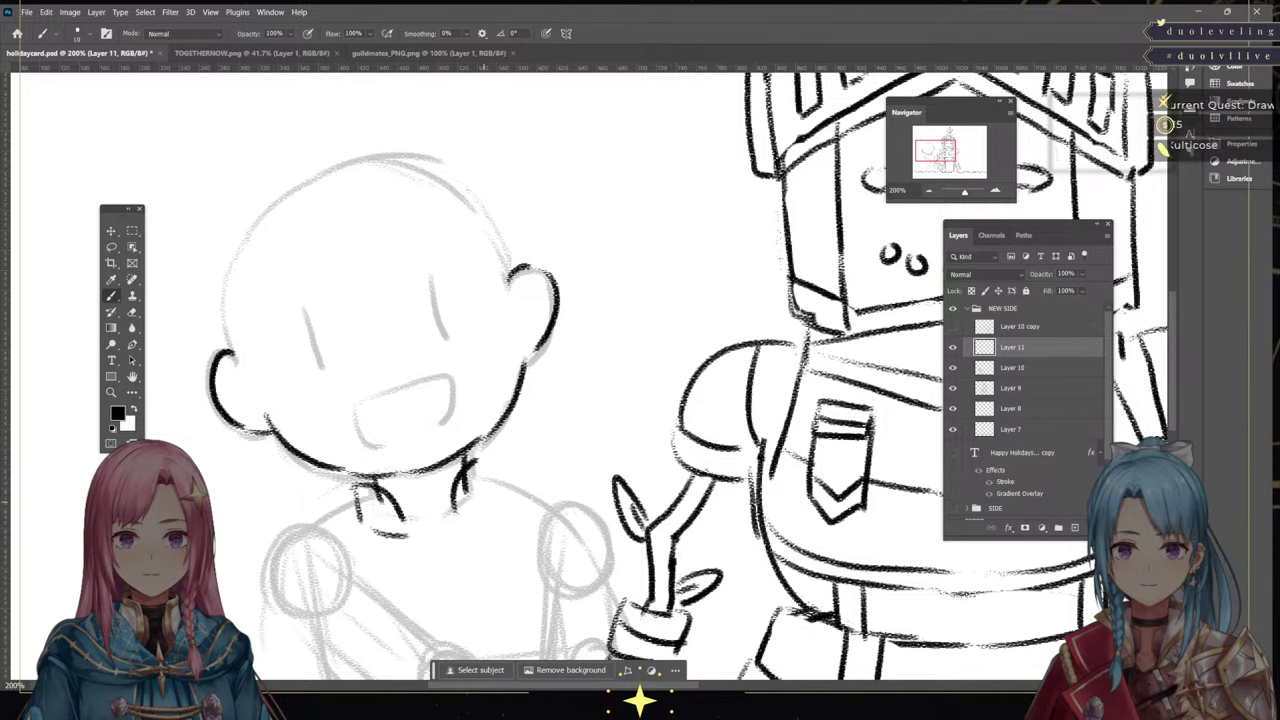
{"action": "mouse_move", "coordinate": [484, 458]}
{"action": "left_mouse_down"}
{"action": "mouse_move", "coordinate": [498, 496]}
{"action": "mouse_move", "coordinate": [468, 522]}
{"action": "left_mouse_up"}
Recheck the reference outfit and extend the cowl's outer folds from the collar toward both shoulders
{"action": "key", "text": "ctrl+Tab"}
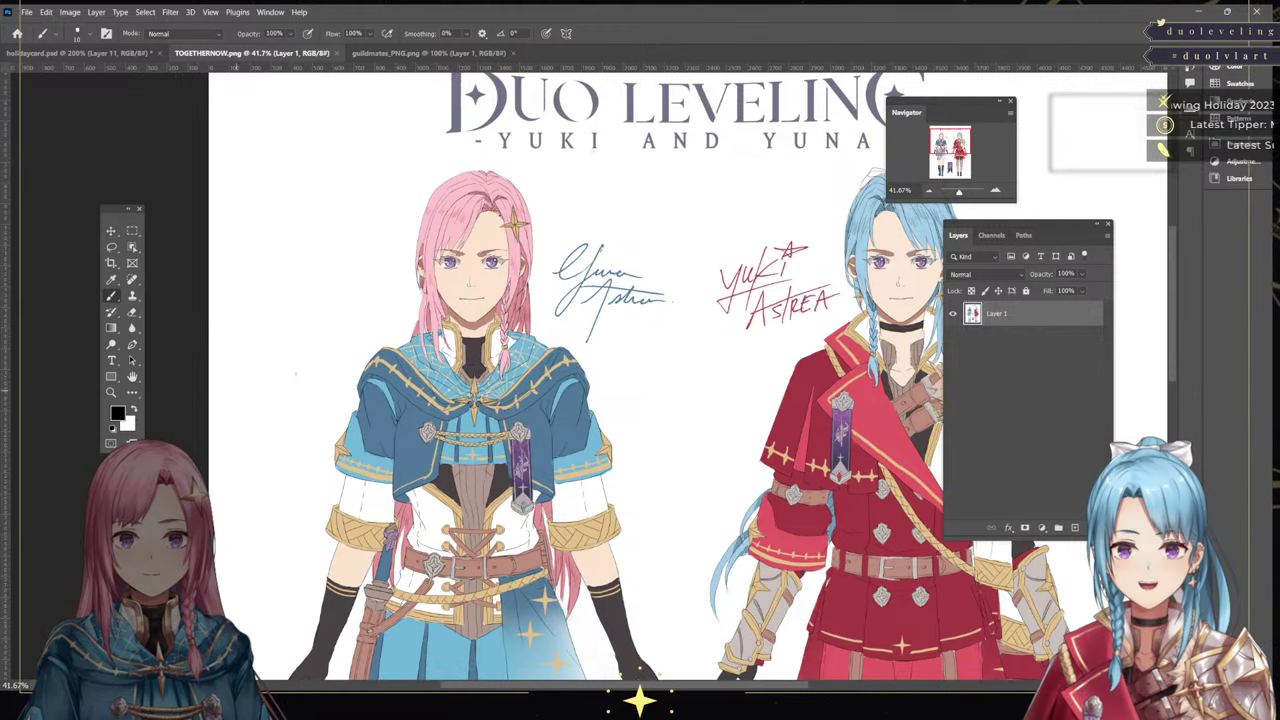
{"action": "key", "text": "ctrl+shift+Tab"}
{"action": "left_click_drag", "start_coordinate": [356, 491], "coordinate": [320, 512]}
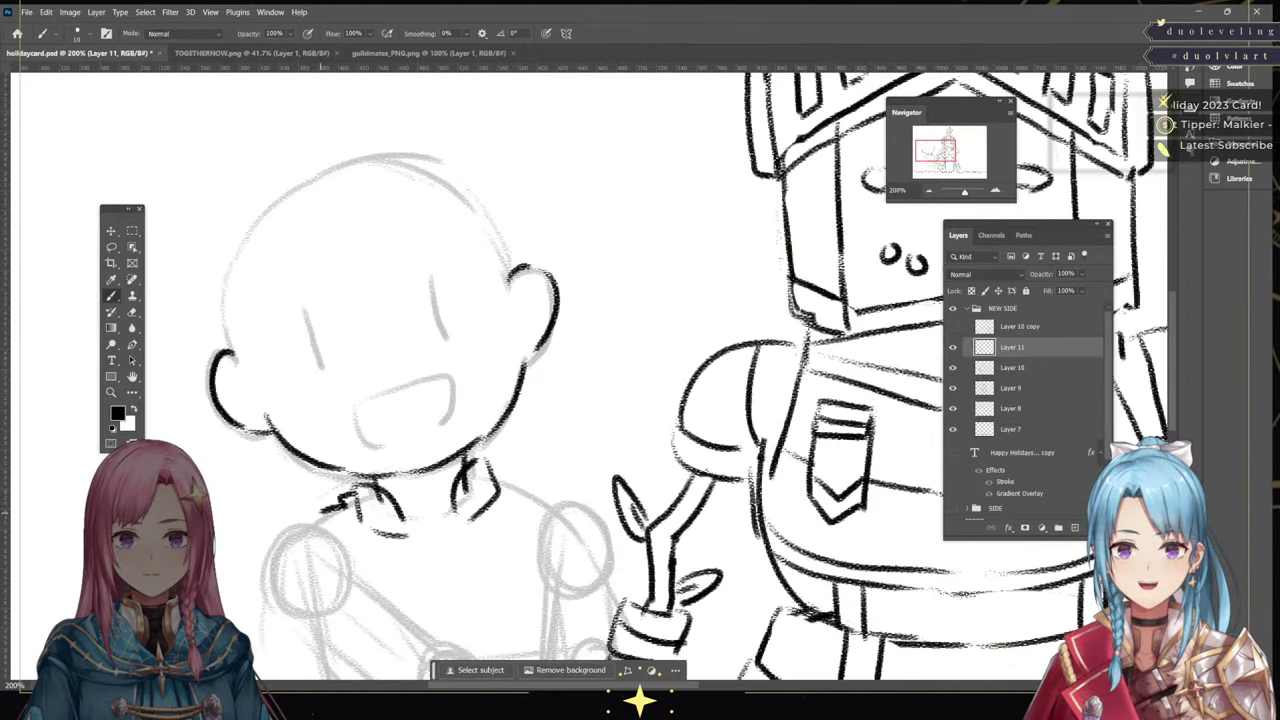
{"action": "mouse_move", "coordinate": [494, 468]}
{"action": "left_mouse_down"}
{"action": "mouse_move", "coordinate": [536, 482]}
{"action": "mouse_move", "coordinate": [542, 502]}
{"action": "mouse_move", "coordinate": [473, 334]}
{"action": "left_mouse_up"}
{"action": "left_click_drag", "start_coordinate": [334, 346], "coordinate": [338, 365]}
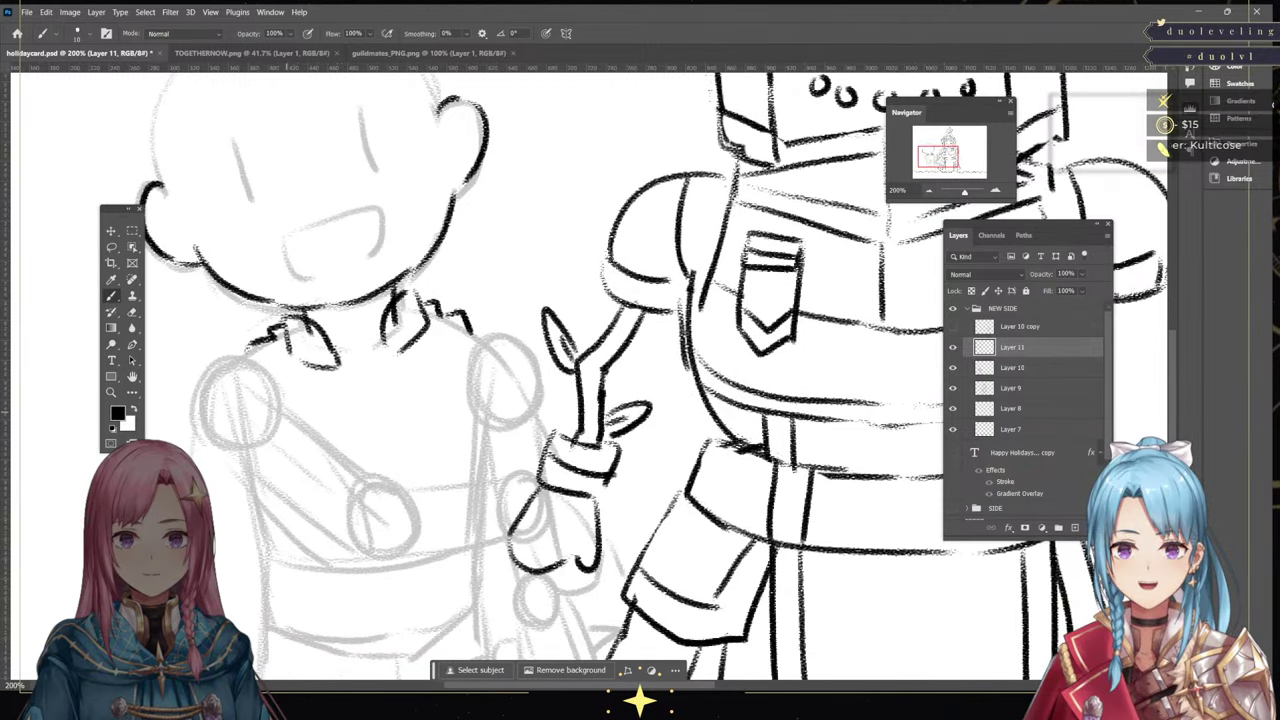
Draw a star-shaped brooch at the centre of the chest and outline the cowl's lower edges around it
{"action": "left_click_drag", "start_coordinate": [287, 411], "coordinate": [343, 419]}
{"action": "mouse_move", "coordinate": [318, 366]}
{"action": "left_mouse_down"}
{"action": "mouse_move", "coordinate": [364, 409]}
{"action": "mouse_move", "coordinate": [361, 358]}
{"action": "mouse_move", "coordinate": [377, 376]}
{"action": "mouse_move", "coordinate": [331, 385]}
{"action": "mouse_move", "coordinate": [376, 426]}
{"action": "left_mouse_up"}
{"action": "mouse_move", "coordinate": [376, 426]}
{"action": "left_mouse_down"}
{"action": "mouse_move", "coordinate": [394, 382]}
{"action": "mouse_move", "coordinate": [410, 404]}
{"action": "left_mouse_up"}
{"action": "left_click_drag", "start_coordinate": [421, 397], "coordinate": [467, 335]}
{"action": "left_click_drag", "start_coordinate": [446, 324], "coordinate": [429, 349]}
{"action": "left_click_drag", "start_coordinate": [321, 401], "coordinate": [354, 411]}
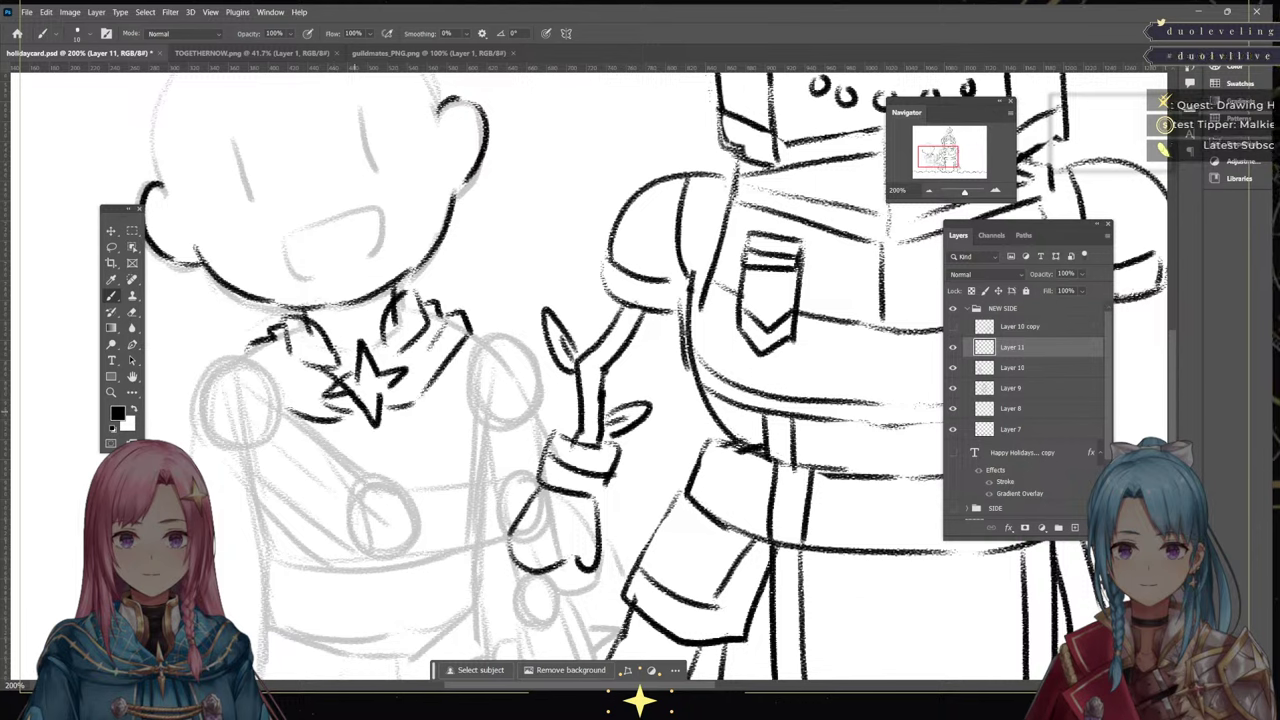
Add fold lines to the cowl beside the star brooch and inner lines to both sides of the collar
{"action": "left_click_drag", "start_coordinate": [278, 358], "coordinate": [342, 404]}
{"action": "left_click_drag", "start_coordinate": [294, 328], "coordinate": [326, 364]}
{"action": "left_click_drag", "start_coordinate": [410, 298], "coordinate": [400, 346]}
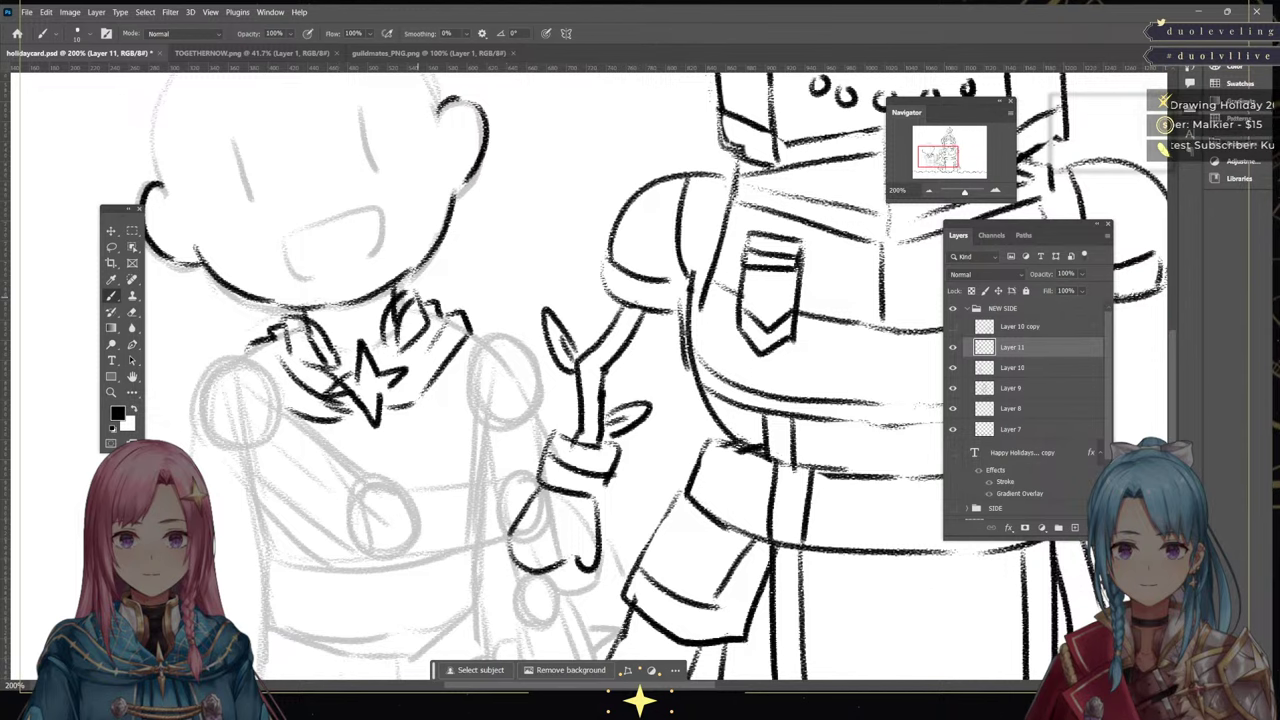
Draw the left figure's open smiling mouth and thick arched upper eyelids over the faded guide marks
{"action": "left_click_drag", "start_coordinate": [398, 117], "coordinate": [496, 259]}
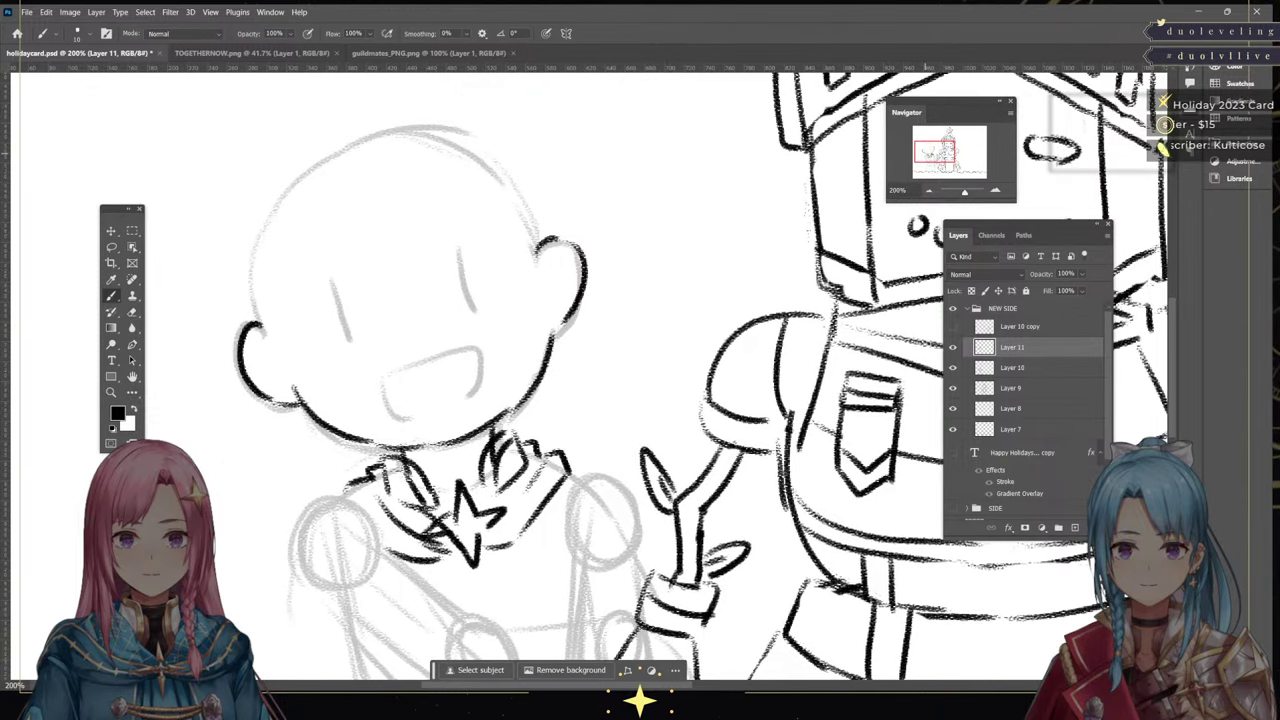
{"action": "mouse_move", "coordinate": [373, 383]}
{"action": "left_mouse_down"}
{"action": "mouse_move", "coordinate": [392, 410]}
{"action": "mouse_move", "coordinate": [422, 412]}
{"action": "mouse_move", "coordinate": [477, 350]}
{"action": "mouse_move", "coordinate": [470, 396]}
{"action": "left_mouse_up"}
{"action": "mouse_move", "coordinate": [306, 296]}
{"action": "left_mouse_down"}
{"action": "mouse_move", "coordinate": [320, 281]}
{"action": "mouse_move", "coordinate": [353, 288]}
{"action": "left_mouse_up"}
{"action": "mouse_move", "coordinate": [434, 265]}
{"action": "left_mouse_down"}
{"action": "mouse_move", "coordinate": [458, 240]}
{"action": "mouse_move", "coordinate": [502, 260]}
{"action": "left_mouse_up"}
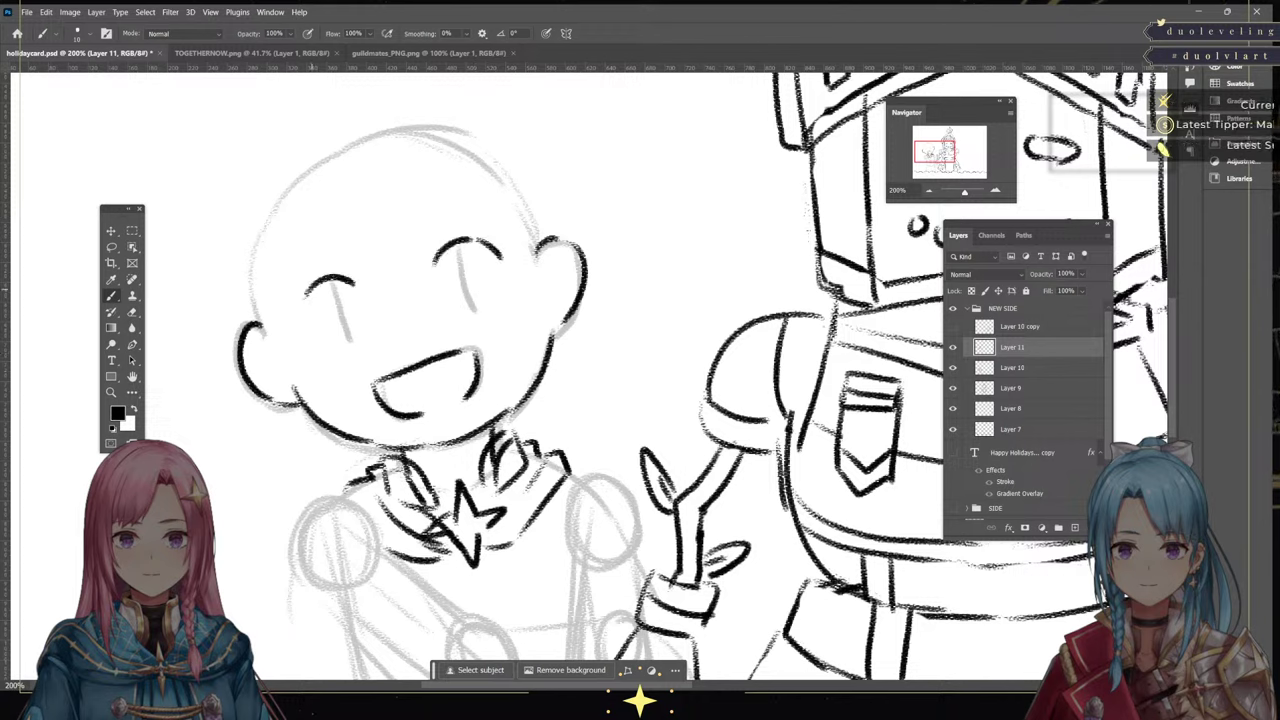
{"action": "mouse_move", "coordinate": [300, 318]}
{"action": "left_mouse_down"}
{"action": "mouse_move", "coordinate": [330, 284]}
{"action": "mouse_move", "coordinate": [368, 297]}
{"action": "left_mouse_up"}
{"action": "mouse_move", "coordinate": [436, 268]}
{"action": "left_mouse_down"}
{"action": "mouse_move", "coordinate": [496, 250]}
{"action": "mouse_move", "coordinate": [505, 268]}
{"action": "left_mouse_up"}
{"action": "left_click_drag", "start_coordinate": [466, 245], "coordinate": [488, 249]}
{"action": "left_click_drag", "start_coordinate": [302, 323], "coordinate": [315, 334]}
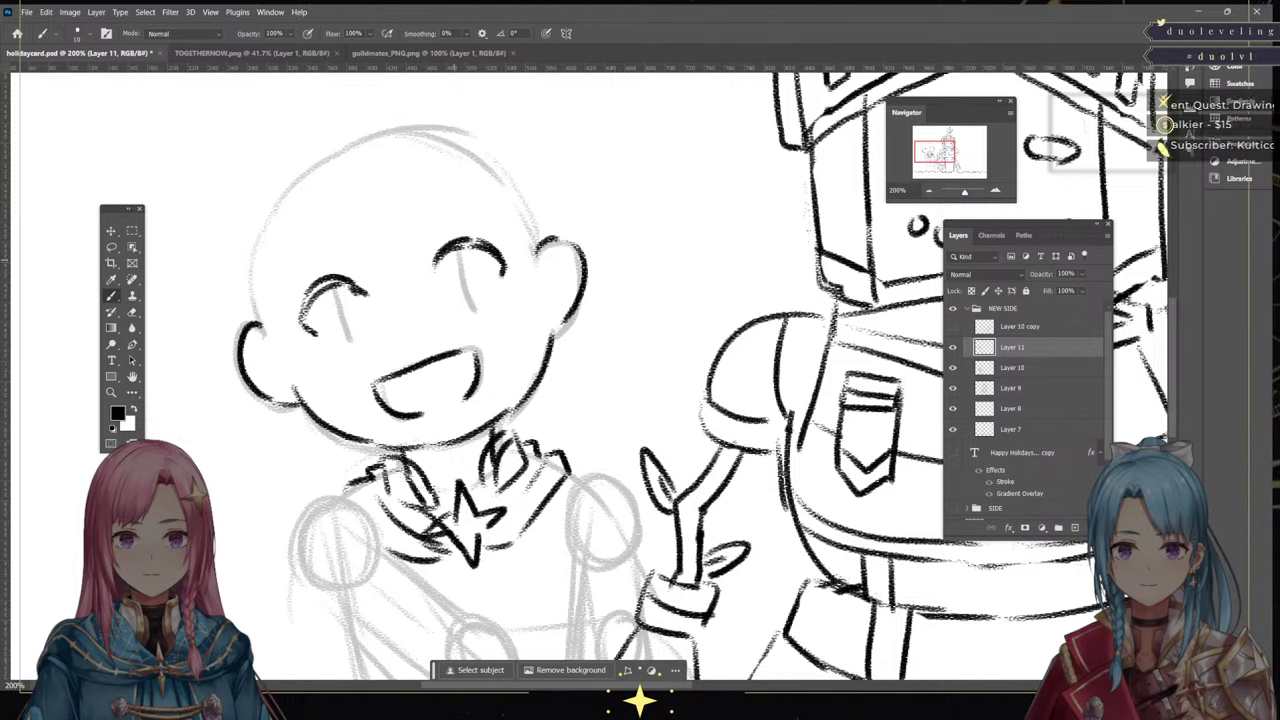
Draw the irises under both eyelids and add a slanted eyebrow above each eye
{"action": "mouse_move", "coordinate": [448, 252]}
{"action": "left_mouse_down"}
{"action": "mouse_move", "coordinate": [462, 304]}
{"action": "mouse_move", "coordinate": [484, 306]}
{"action": "left_mouse_up"}
{"action": "left_click_drag", "start_coordinate": [490, 250], "coordinate": [486, 300]}
{"action": "left_click_drag", "start_coordinate": [320, 298], "coordinate": [338, 346]}
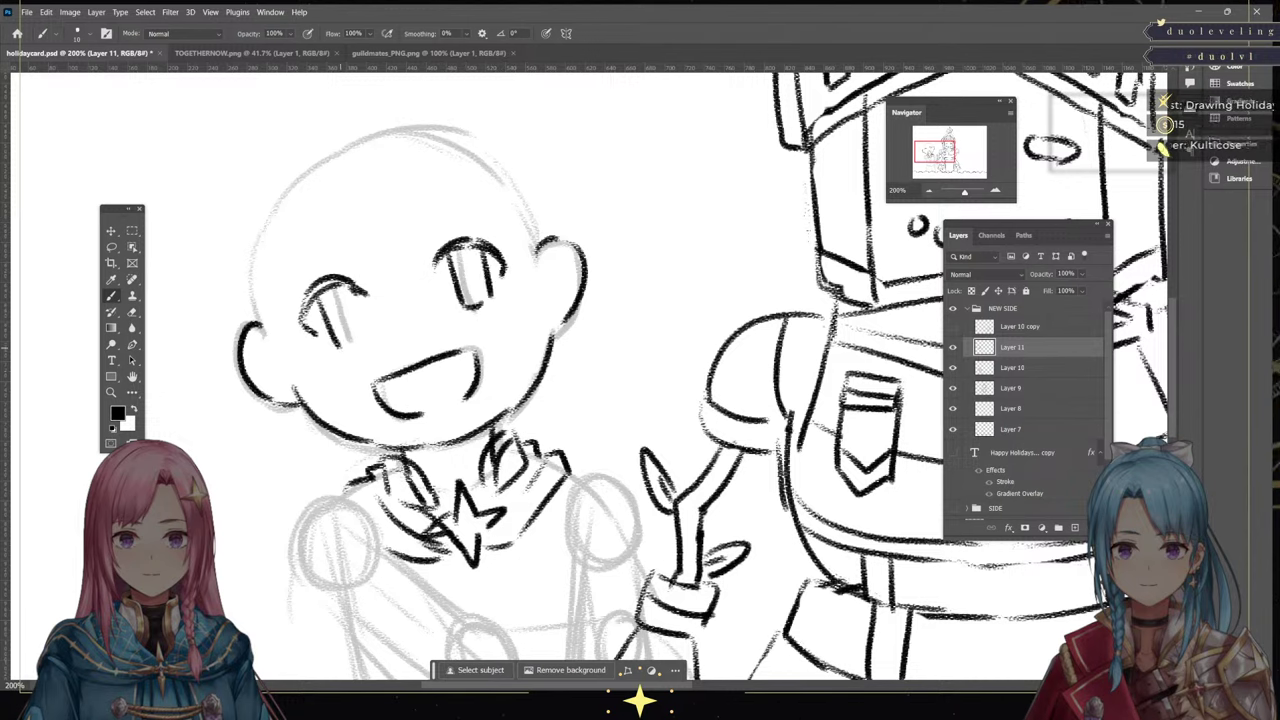
{"action": "left_click_drag", "start_coordinate": [362, 288], "coordinate": [350, 338]}
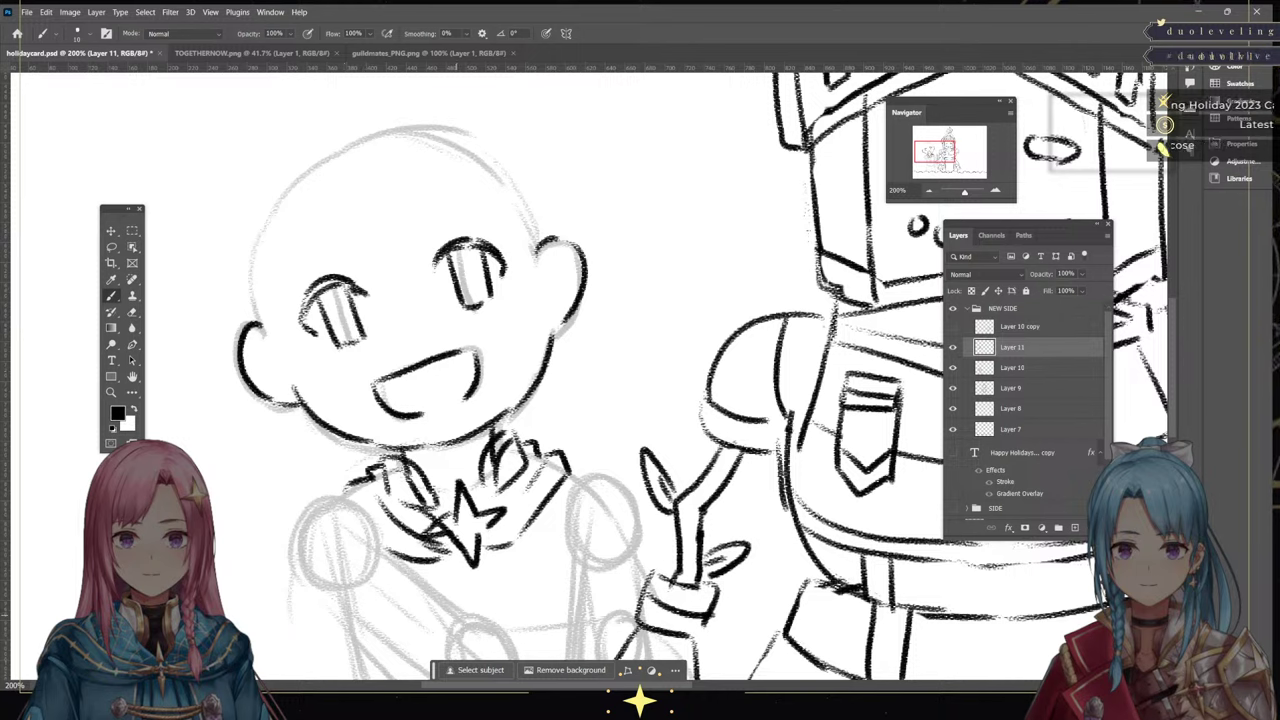
{"action": "left_click_drag", "start_coordinate": [274, 270], "coordinate": [330, 262]}
{"action": "left_click_drag", "start_coordinate": [426, 236], "coordinate": [480, 203]}
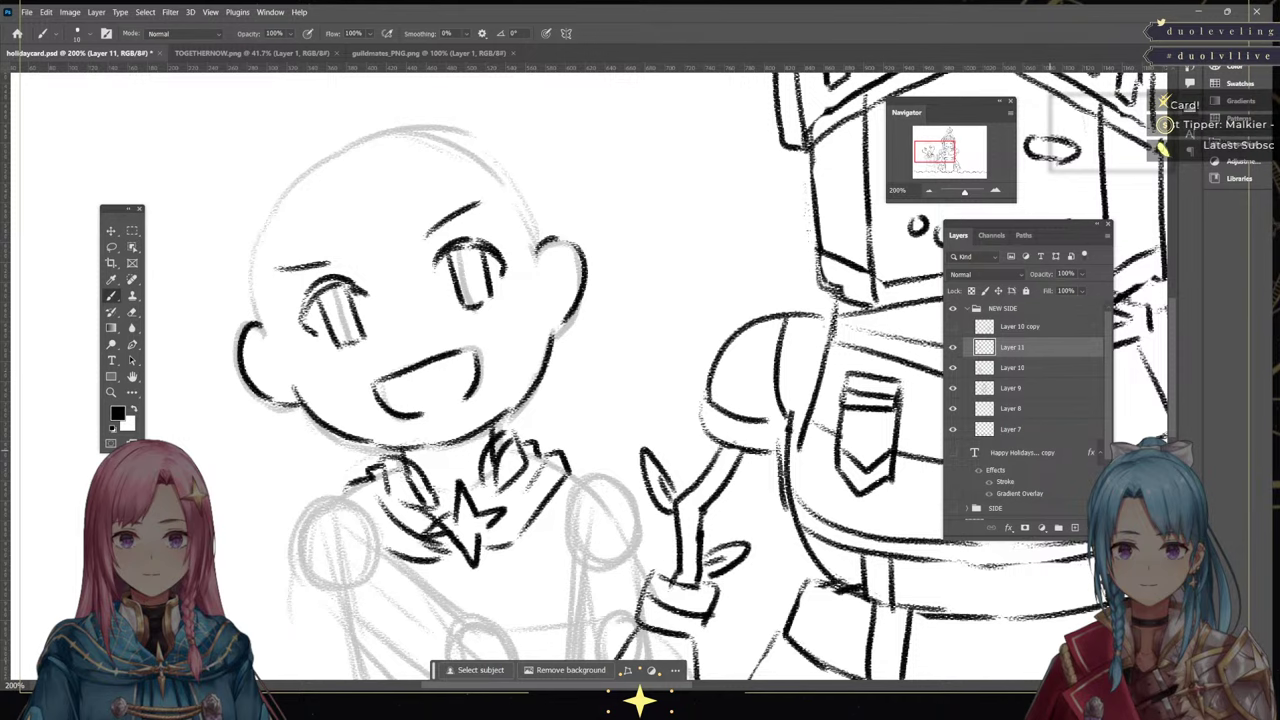
On a new layer, draw a fringe strand down the left figure's forehead and an outer hair line beside the head, following the reference art
{"action": "left_click", "coordinate": [1075, 527]}
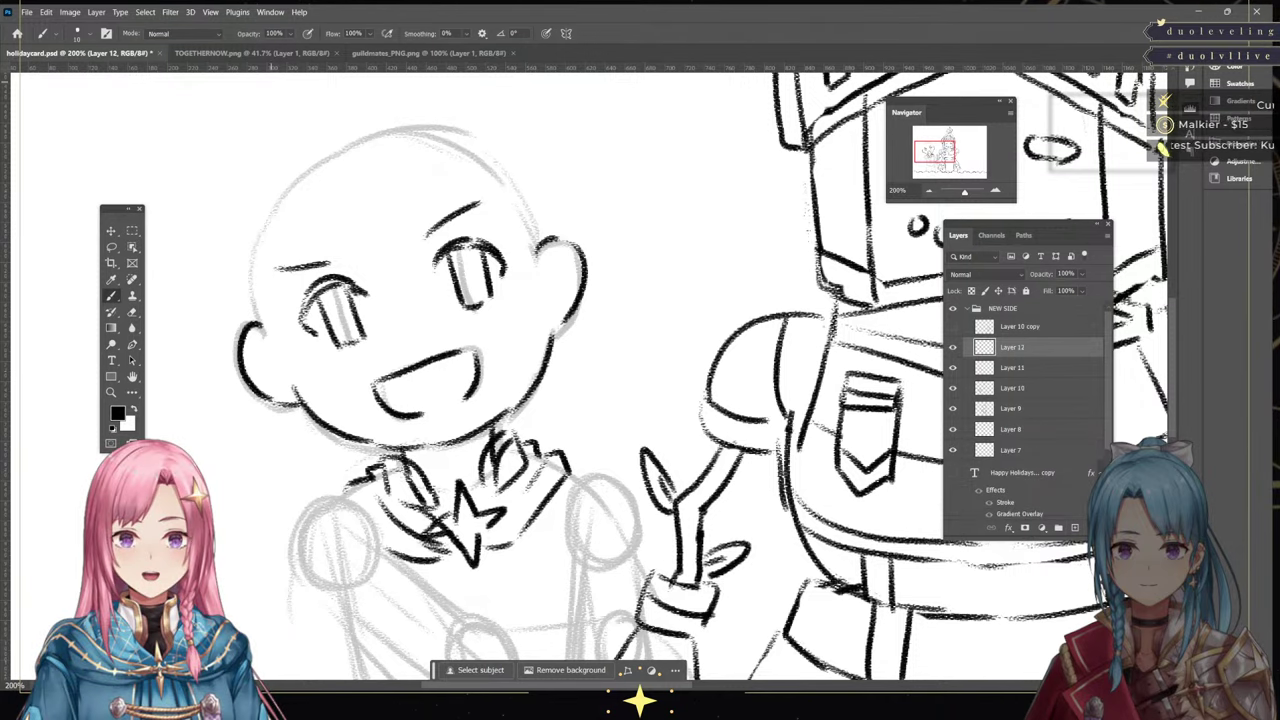
{"action": "left_click", "coordinate": [258, 53]}
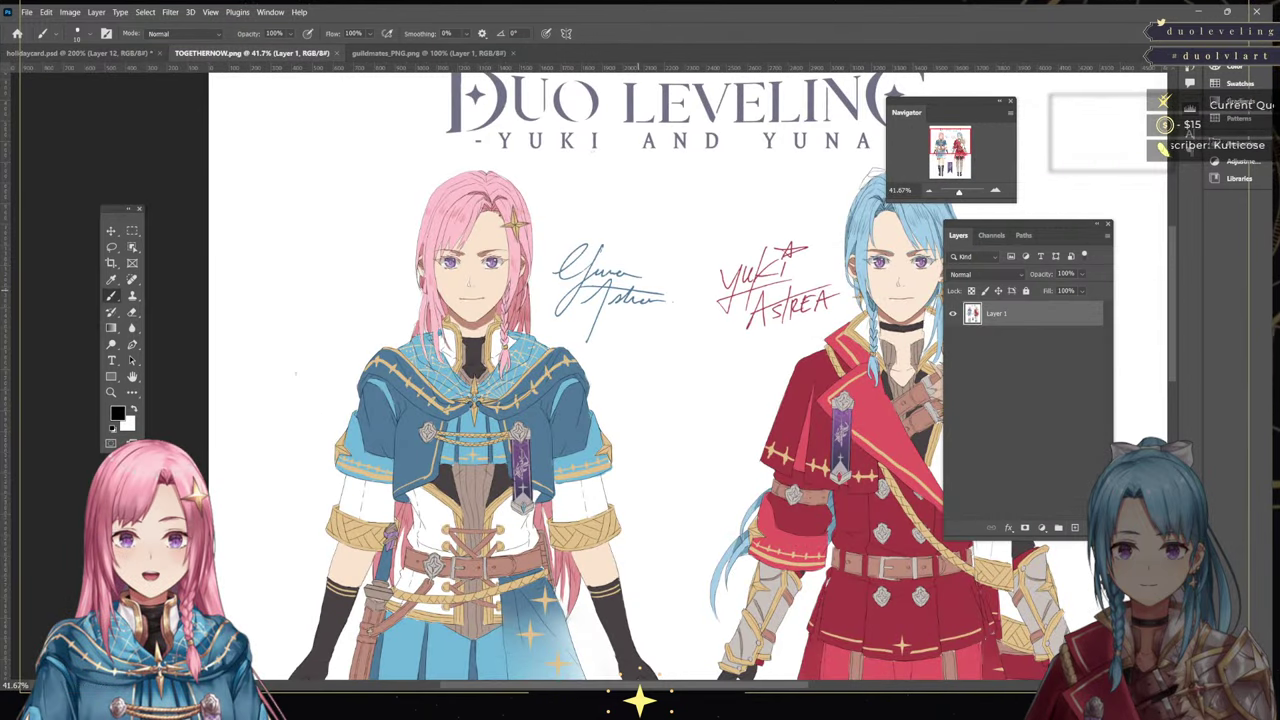
{"action": "left_click", "coordinate": [80, 53]}
{"action": "left_click_drag", "start_coordinate": [344, 181], "coordinate": [351, 281]}
{"action": "left_click_drag", "start_coordinate": [238, 190], "coordinate": [282, 356]}
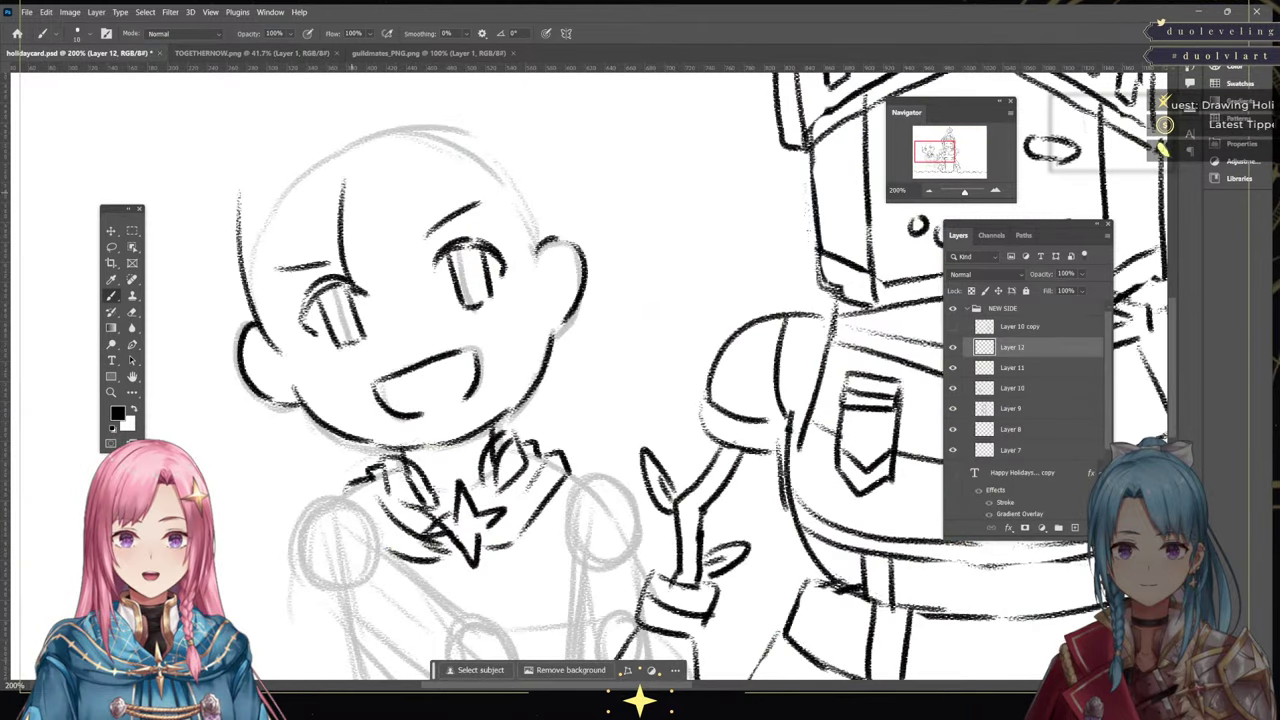
{"action": "mouse_move", "coordinate": [364, 148]}
{"action": "left_mouse_down"}
{"action": "mouse_move", "coordinate": [340, 204]}
{"action": "mouse_move", "coordinate": [366, 161]}
{"action": "left_mouse_up"}
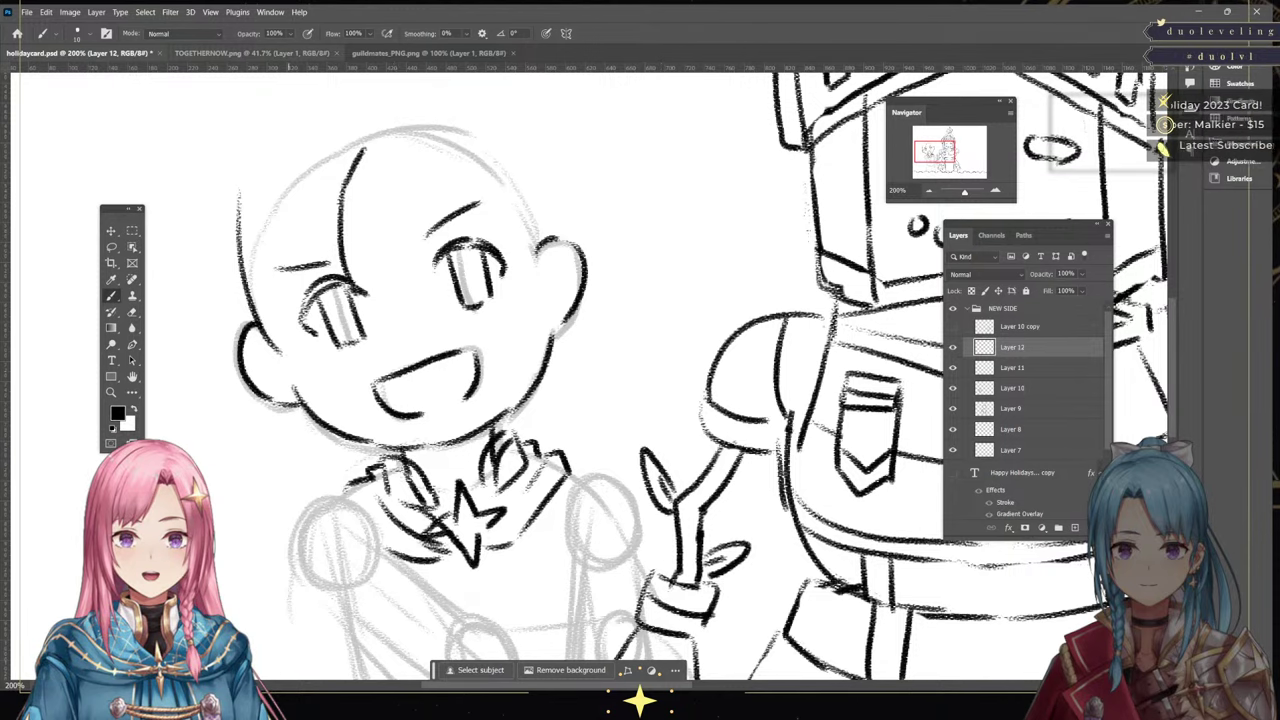
Check the reference art and draw a long side lock from the crown past the ear to the shoulder, with pointed tips beneath the ear
{"action": "left_click", "coordinate": [250, 52]}
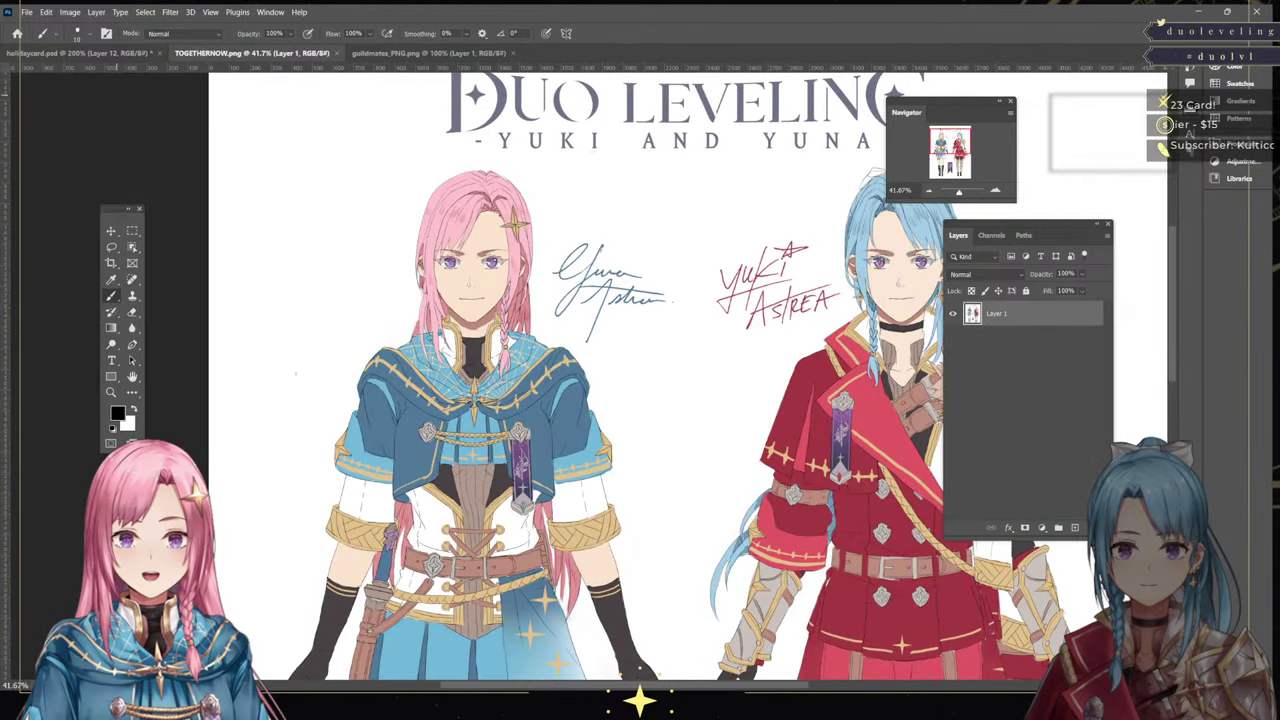
{"action": "left_click", "coordinate": [80, 52]}
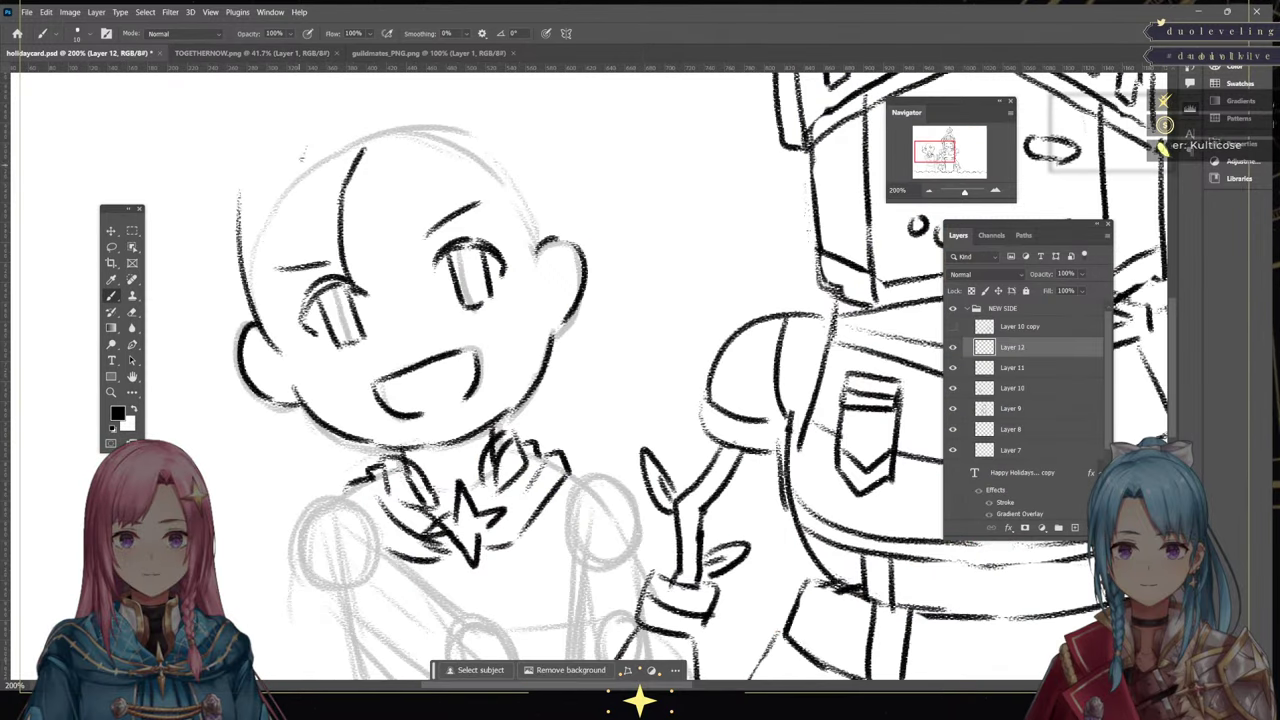
{"action": "left_click_drag", "start_coordinate": [302, 160], "coordinate": [298, 390]}
{"action": "mouse_move", "coordinate": [240, 256]}
{"action": "left_mouse_down"}
{"action": "mouse_move", "coordinate": [278, 460]}
{"action": "mouse_move", "coordinate": [334, 514]}
{"action": "left_mouse_up"}
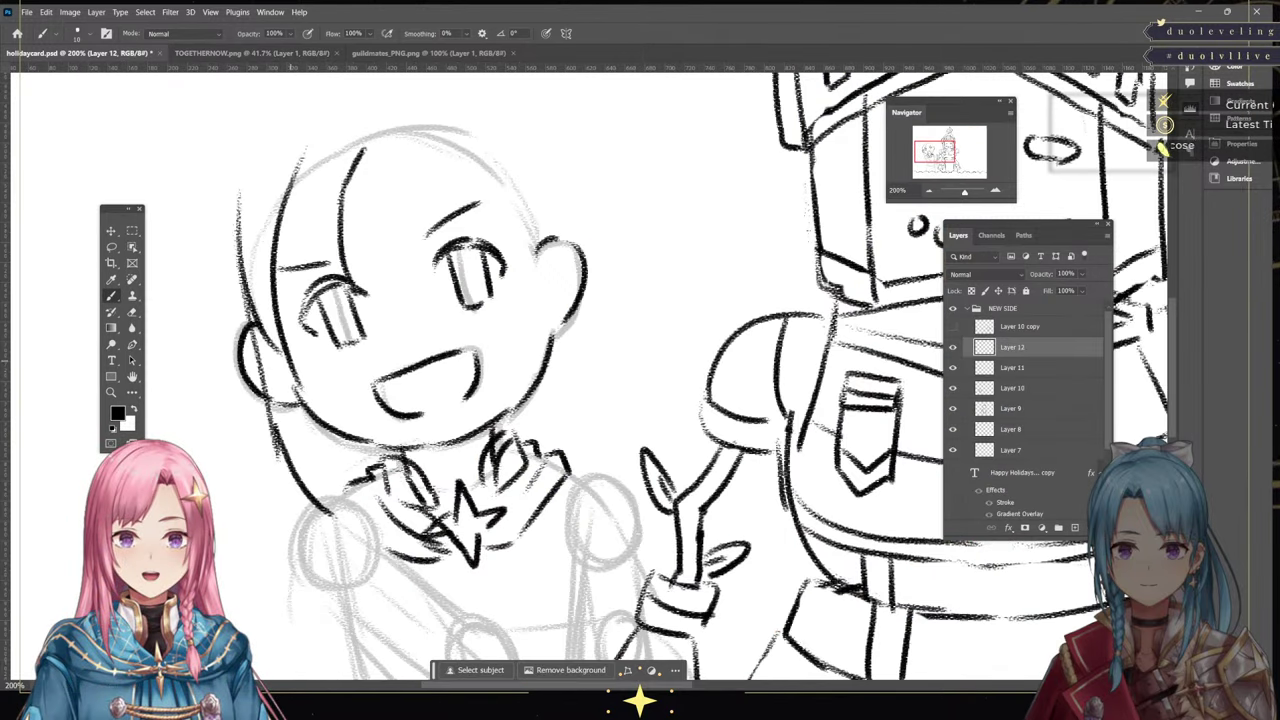
{"action": "mouse_move", "coordinate": [285, 358]}
{"action": "left_mouse_down"}
{"action": "mouse_move", "coordinate": [301, 453]}
{"action": "mouse_move", "coordinate": [358, 532]}
{"action": "left_mouse_up"}
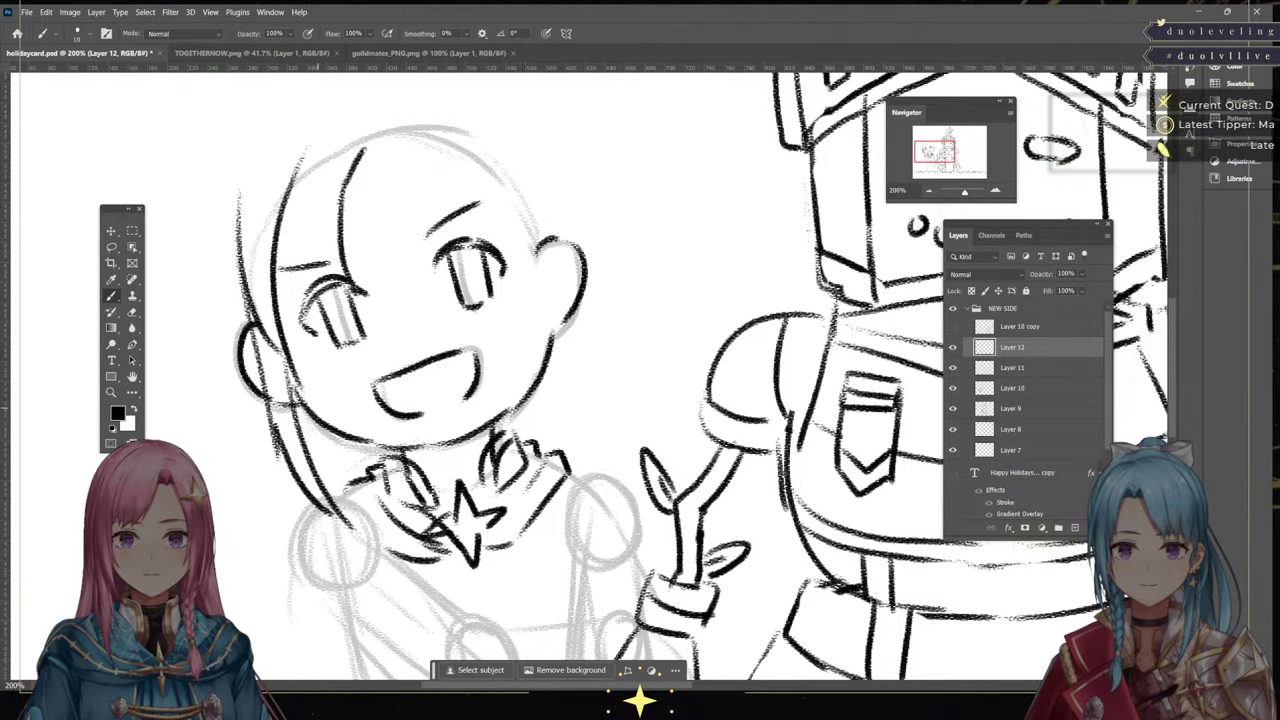
{"action": "left_click_drag", "start_coordinate": [268, 402], "coordinate": [276, 512]}
{"action": "left_click_drag", "start_coordinate": [275, 450], "coordinate": [288, 514]}
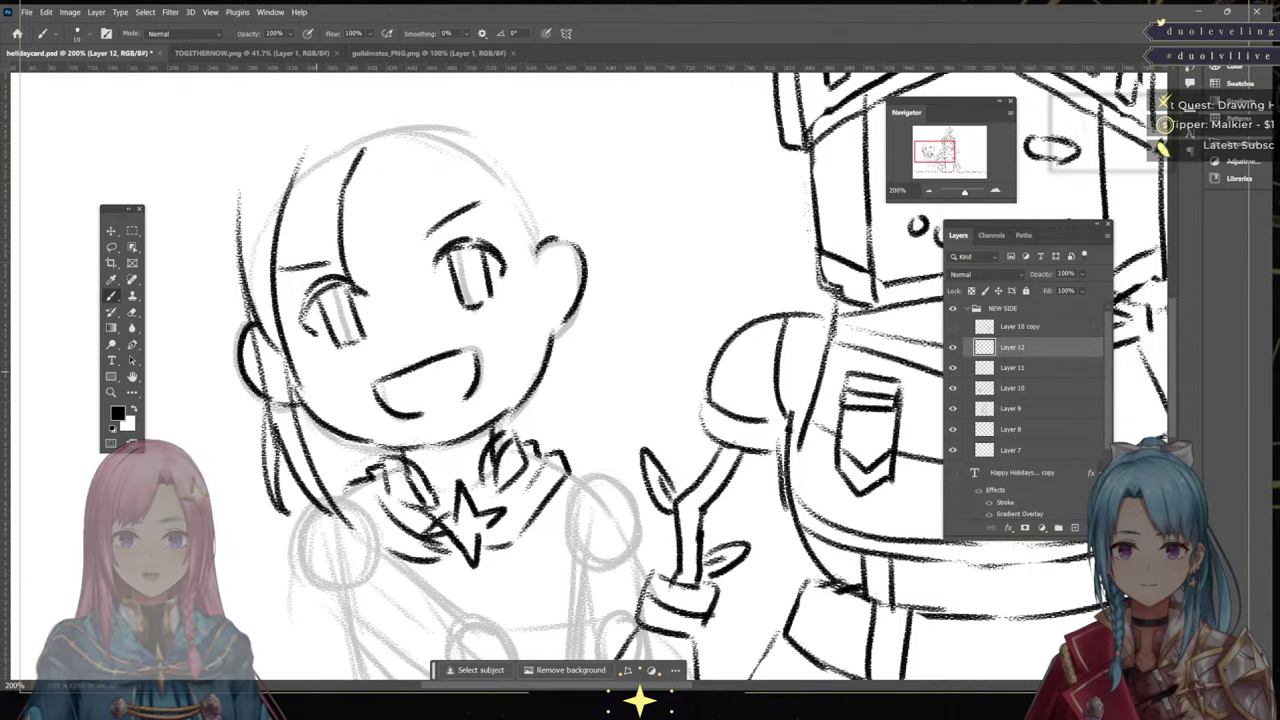
Erase the upper part of the hair tips hanging beneath the ear and redraw their outer line up to the ear
{"action": "key", "text": "e"}
{"action": "left_click_drag", "start_coordinate": [268, 384], "coordinate": [280, 442]}
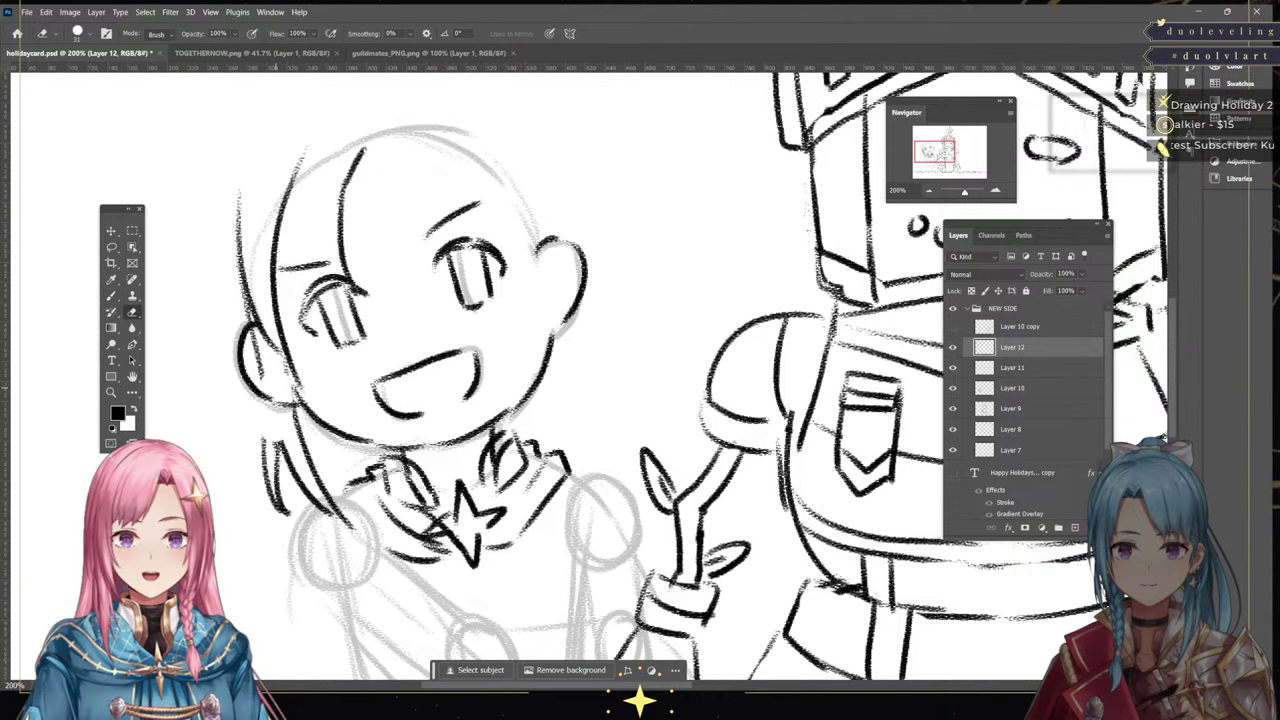
{"action": "left_click", "coordinate": [111, 295]}
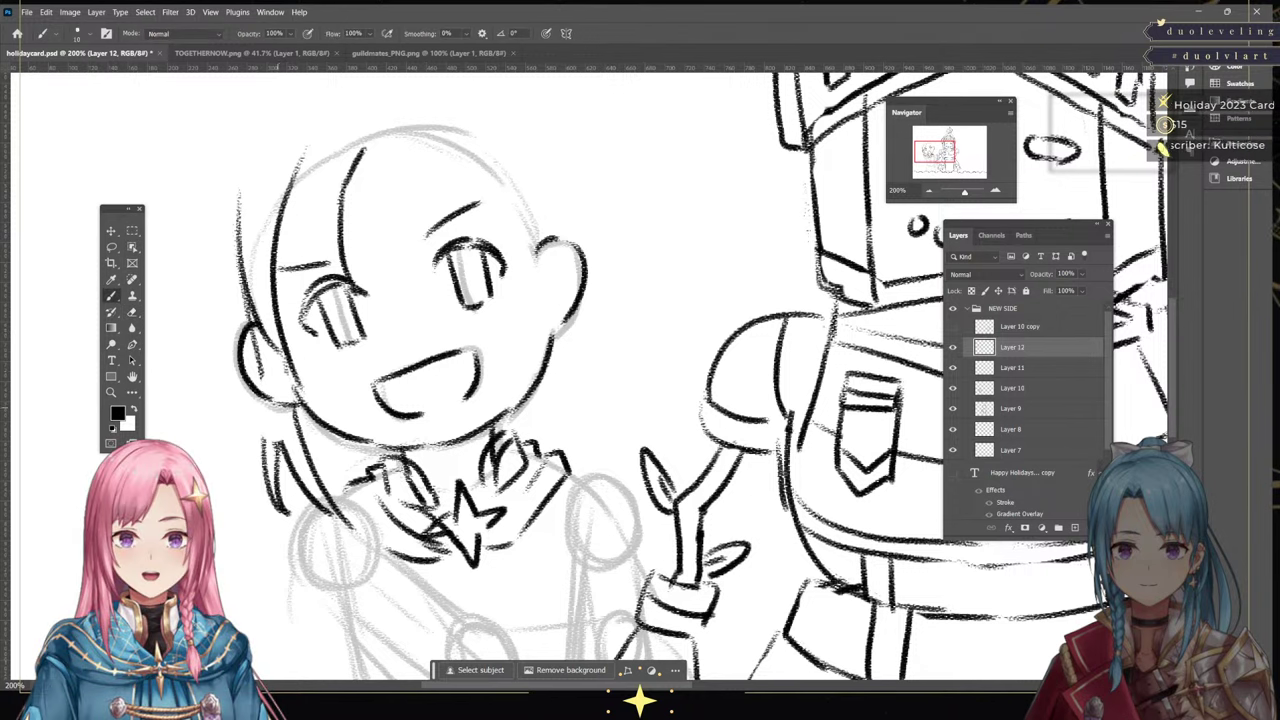
{"action": "left_click_drag", "start_coordinate": [261, 415], "coordinate": [264, 451]}
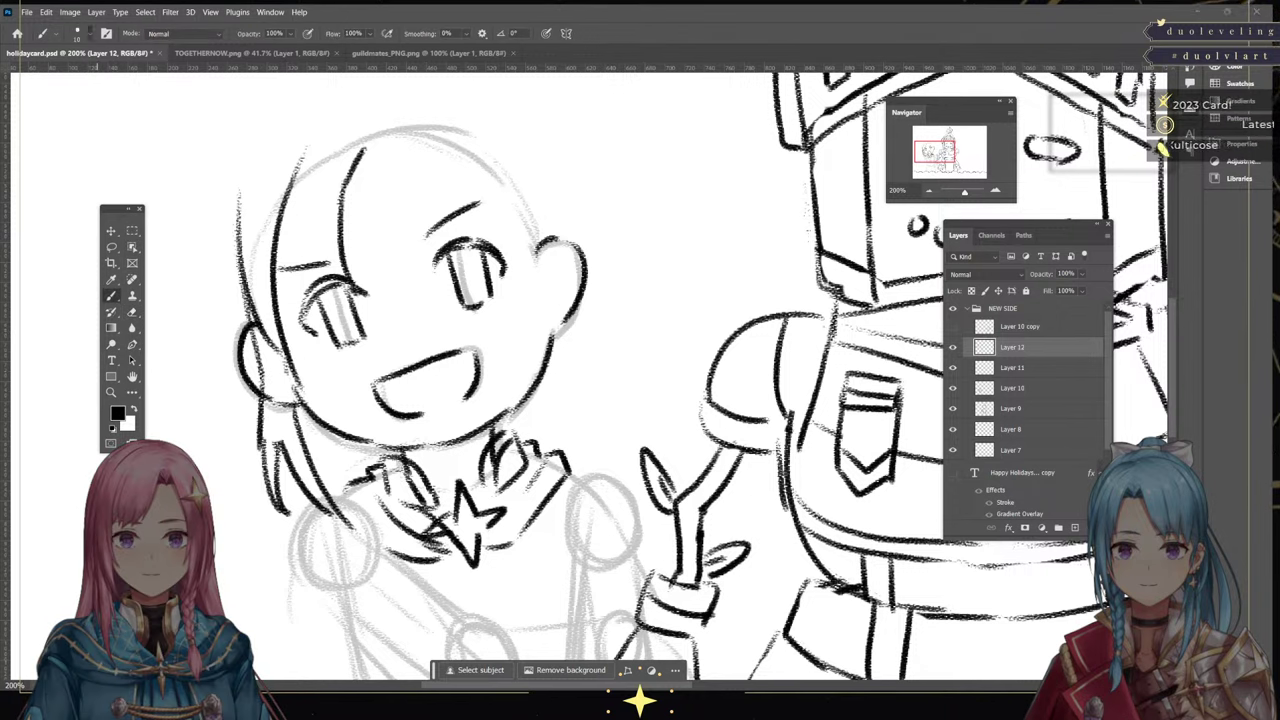
Redraw the outer hair line from higher on the head to the ear, and add thin strands inside the side lock
{"action": "key", "text": "e"}
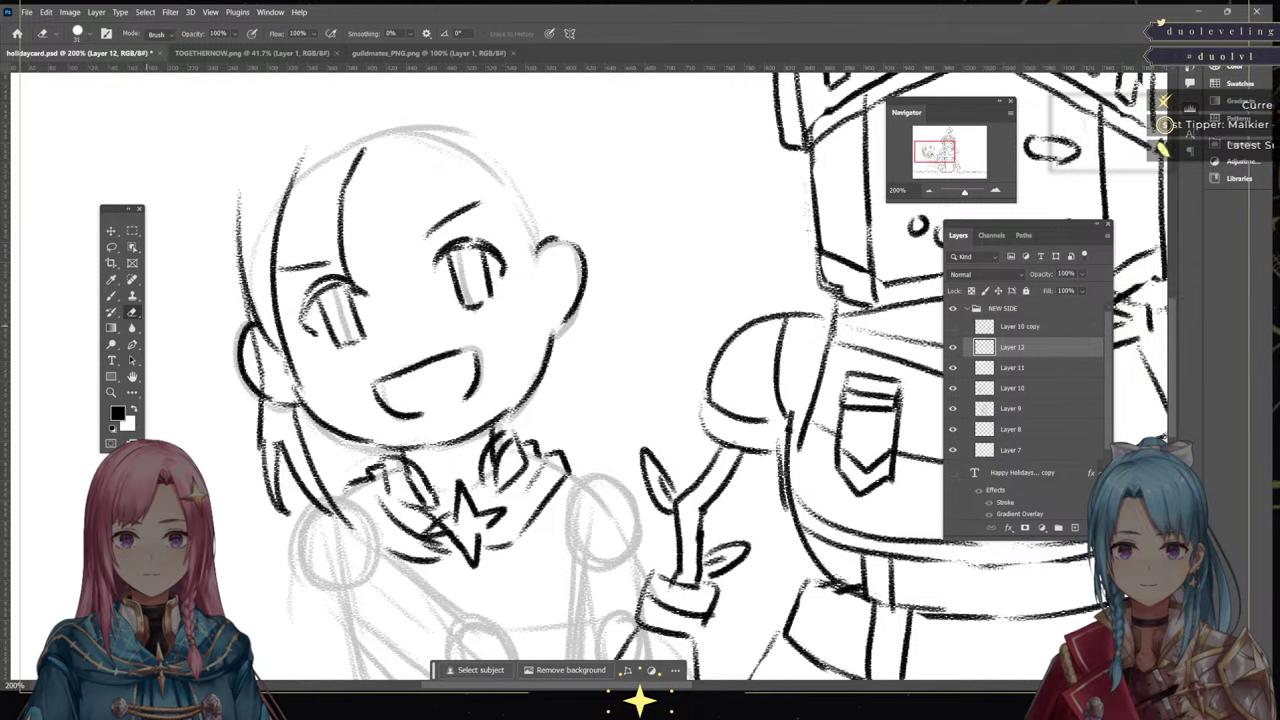
{"action": "key", "text": "b"}
{"action": "key", "text": "e"}
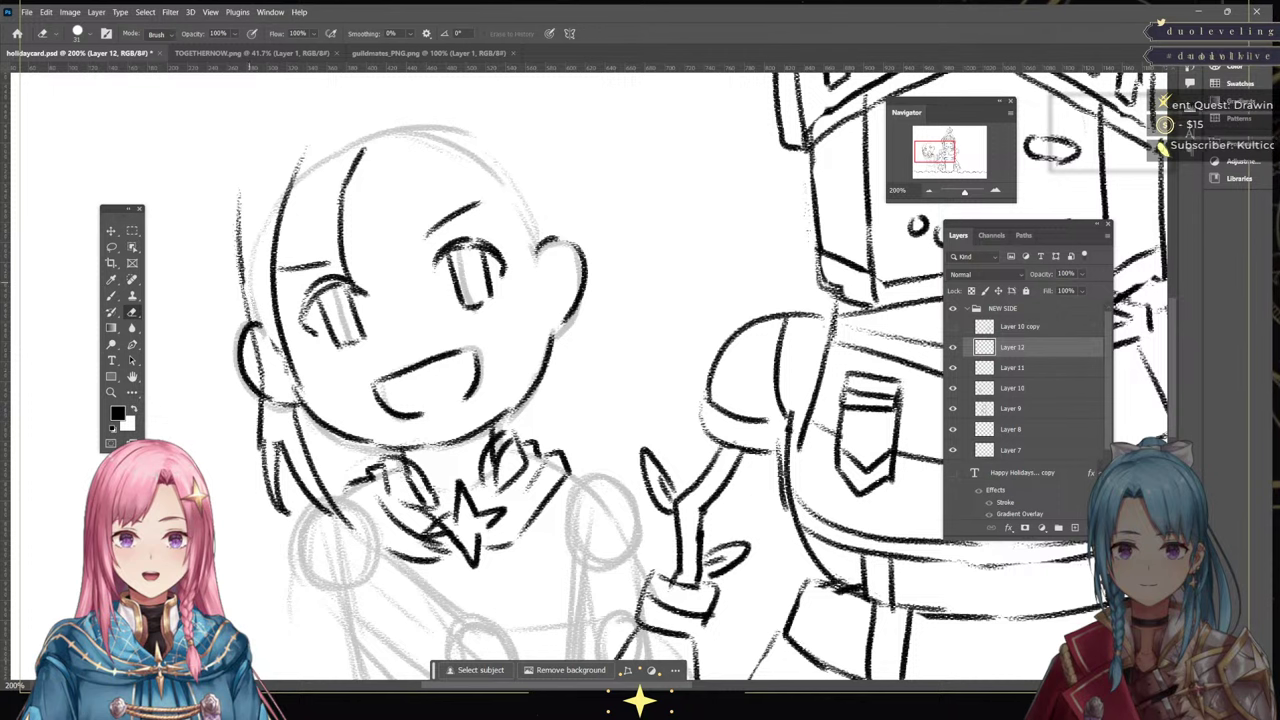
{"action": "key", "text": "b"}
{"action": "mouse_move", "coordinate": [268, 150]}
{"action": "left_mouse_down"}
{"action": "mouse_move", "coordinate": [238, 308]}
{"action": "mouse_move", "coordinate": [258, 388]}
{"action": "left_mouse_up"}
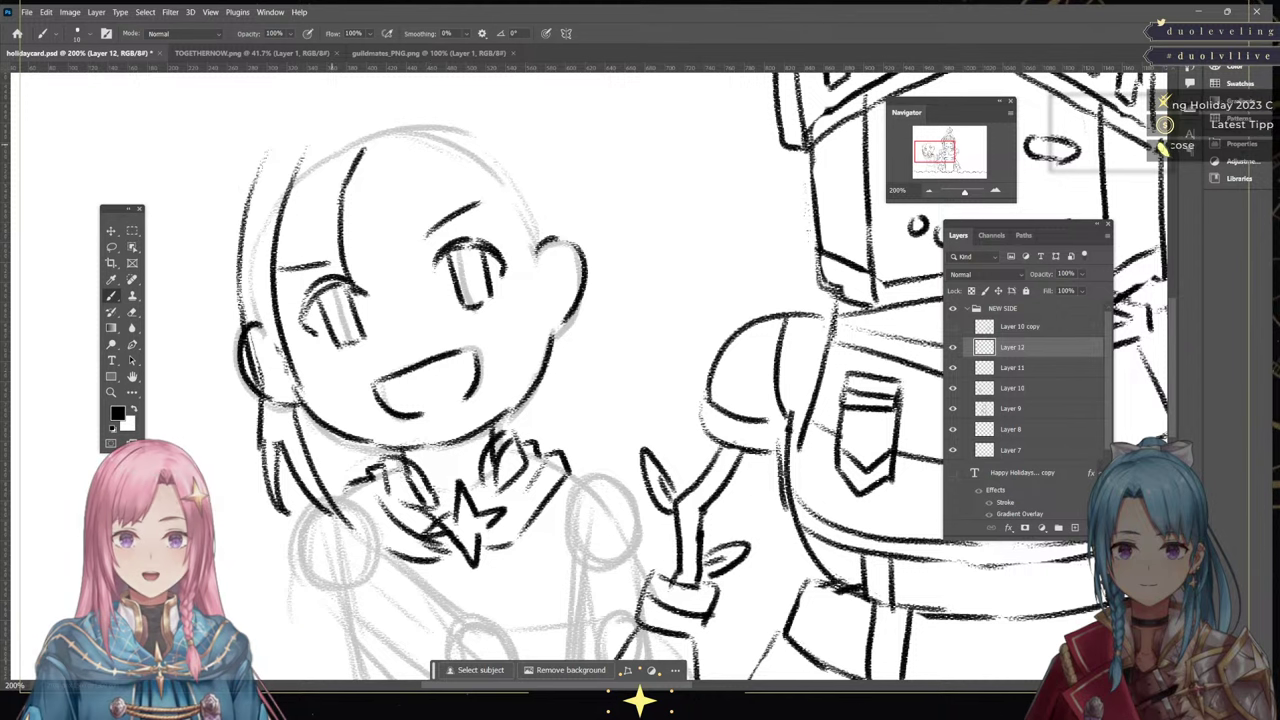
{"action": "left_click_drag", "start_coordinate": [322, 182], "coordinate": [300, 302]}
{"action": "left_click_drag", "start_coordinate": [300, 238], "coordinate": [278, 316]}
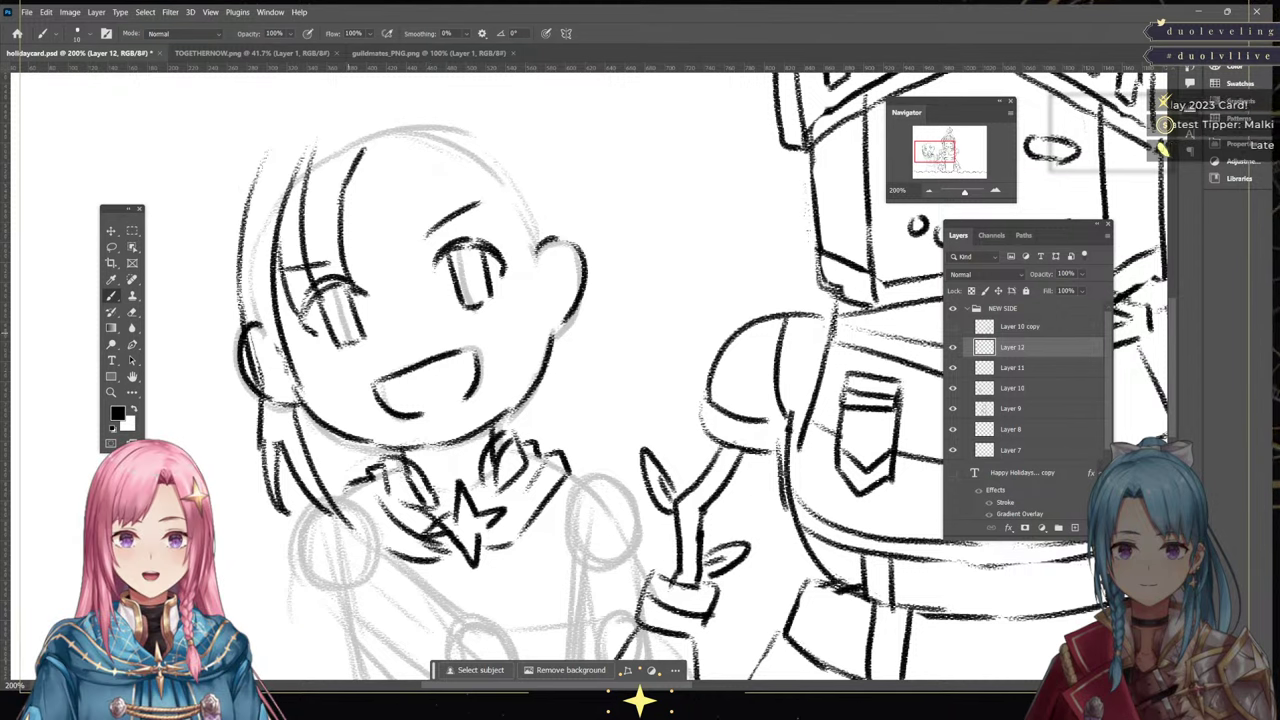
{"action": "left_click_drag", "start_coordinate": [358, 170], "coordinate": [352, 286]}
{"action": "mouse_move", "coordinate": [386, 140]}
{"action": "left_mouse_down"}
{"action": "mouse_move", "coordinate": [360, 258]}
{"action": "mouse_move", "coordinate": [400, 134]}
{"action": "mouse_move", "coordinate": [476, 220]}
{"action": "left_mouse_up"}
{"action": "left_click", "coordinate": [250, 52]}
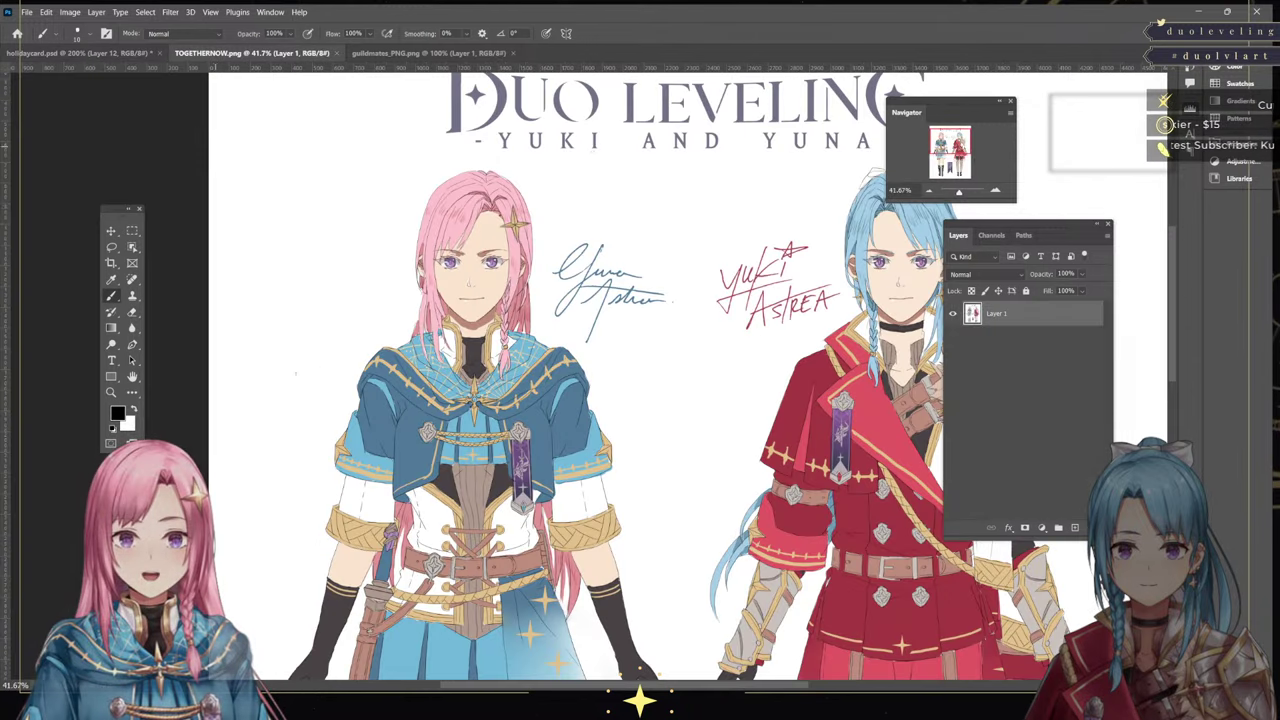
{"action": "left_click", "coordinate": [75, 52]}
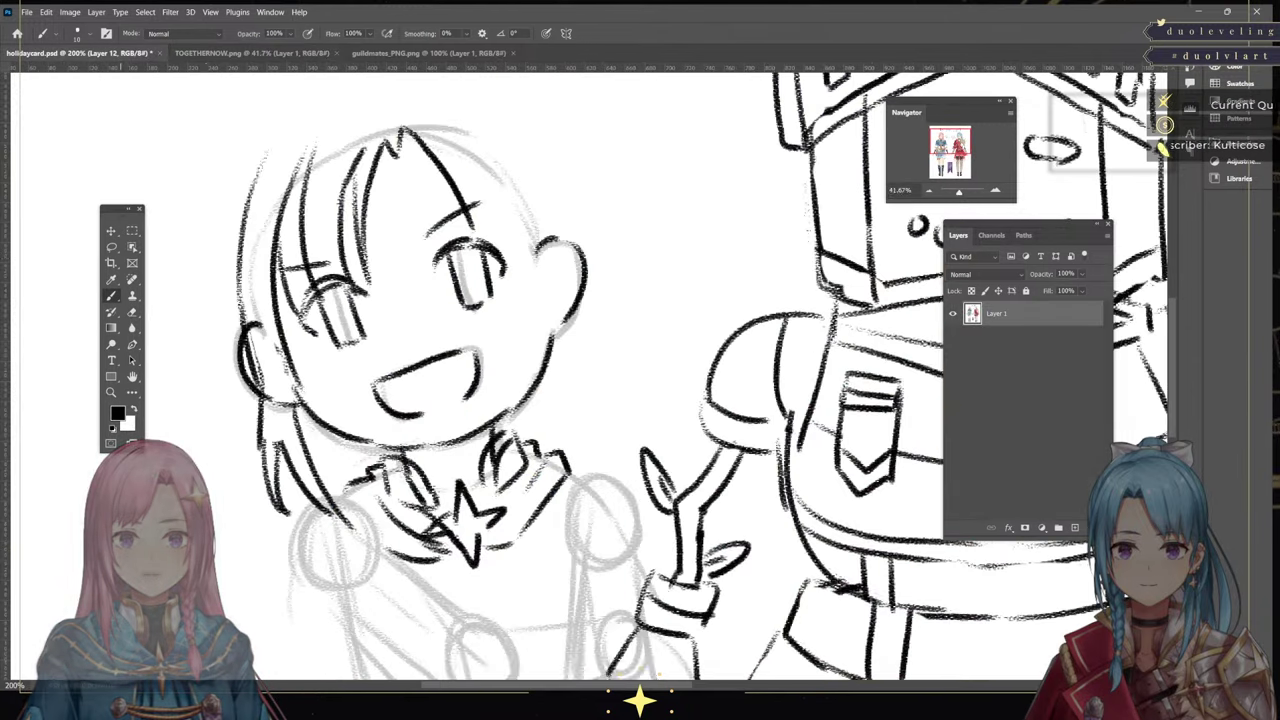
{"action": "key", "text": "ctrl+z"}
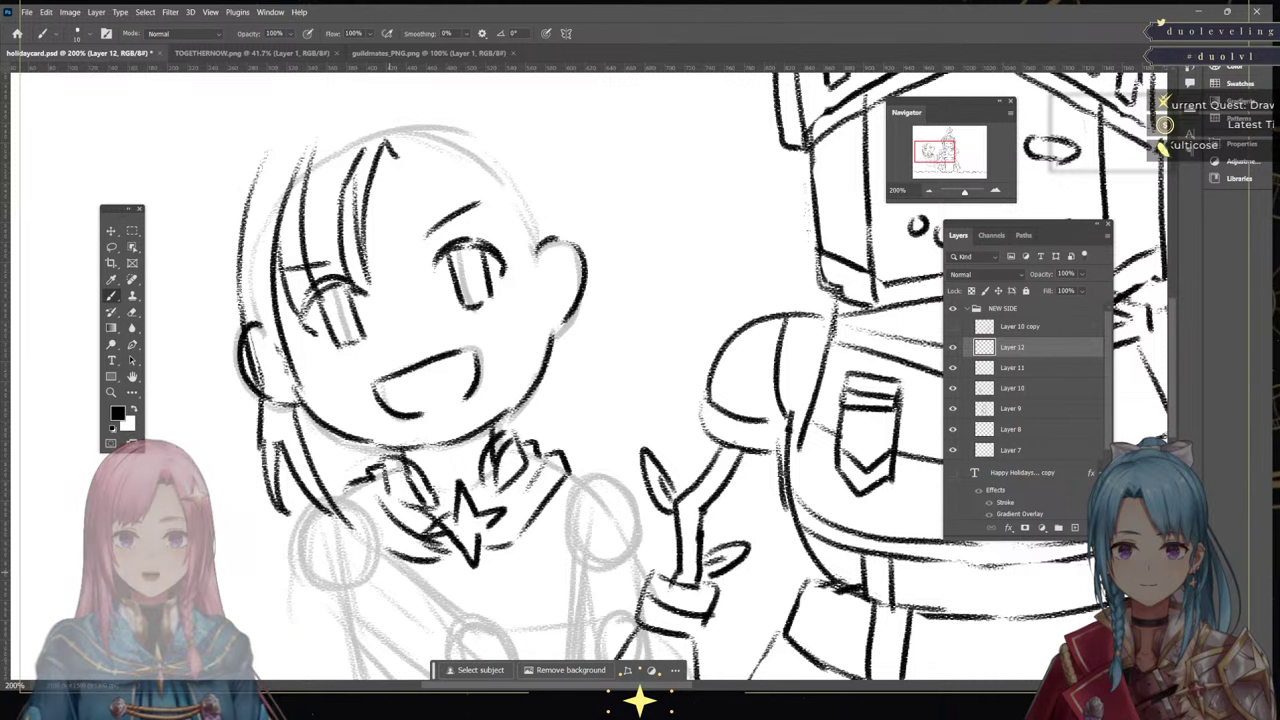
{"action": "key", "text": "ctrl+z"}
{"action": "key", "text": "ctrl+z"}
Draw the centre fringe locks down between the eyes, a notched parting at the crown, and the fringe sweeping over the opposite side
{"action": "left_click_drag", "start_coordinate": [395, 123], "coordinate": [387, 298]}
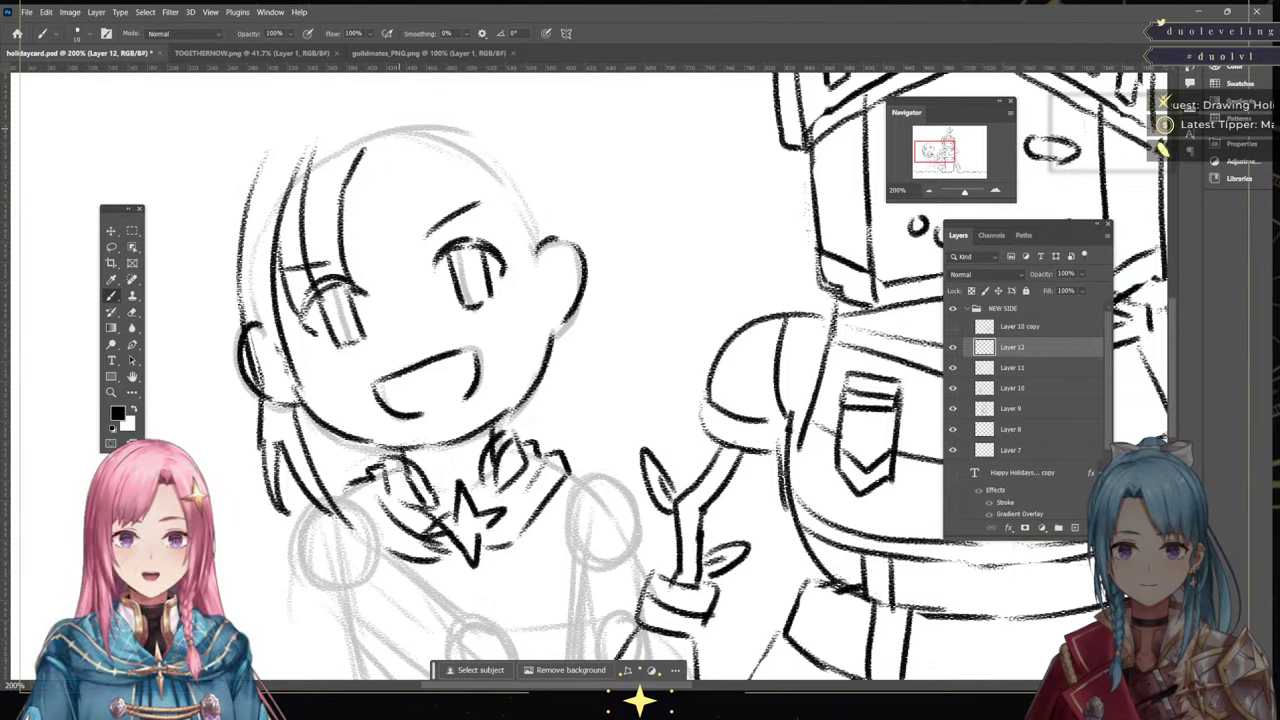
{"action": "left_click_drag", "start_coordinate": [342, 198], "coordinate": [388, 301]}
{"action": "mouse_move", "coordinate": [395, 123]}
{"action": "left_mouse_down"}
{"action": "mouse_move", "coordinate": [416, 116]}
{"action": "mouse_move", "coordinate": [510, 242]}
{"action": "mouse_move", "coordinate": [519, 306]}
{"action": "mouse_move", "coordinate": [517, 158]}
{"action": "left_mouse_up"}
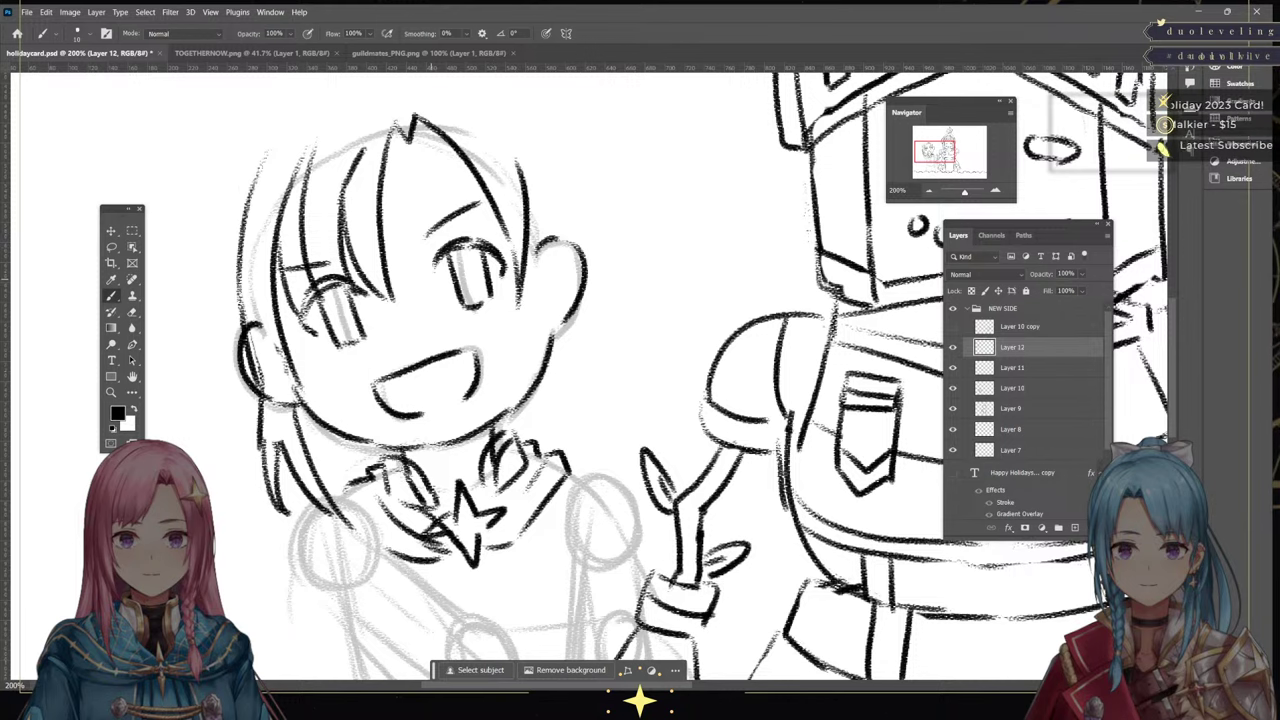
Check the reference art and draw the long lock over the ear nearer the knight, with the hair's outer contour above it
{"action": "left_click", "coordinate": [252, 53]}
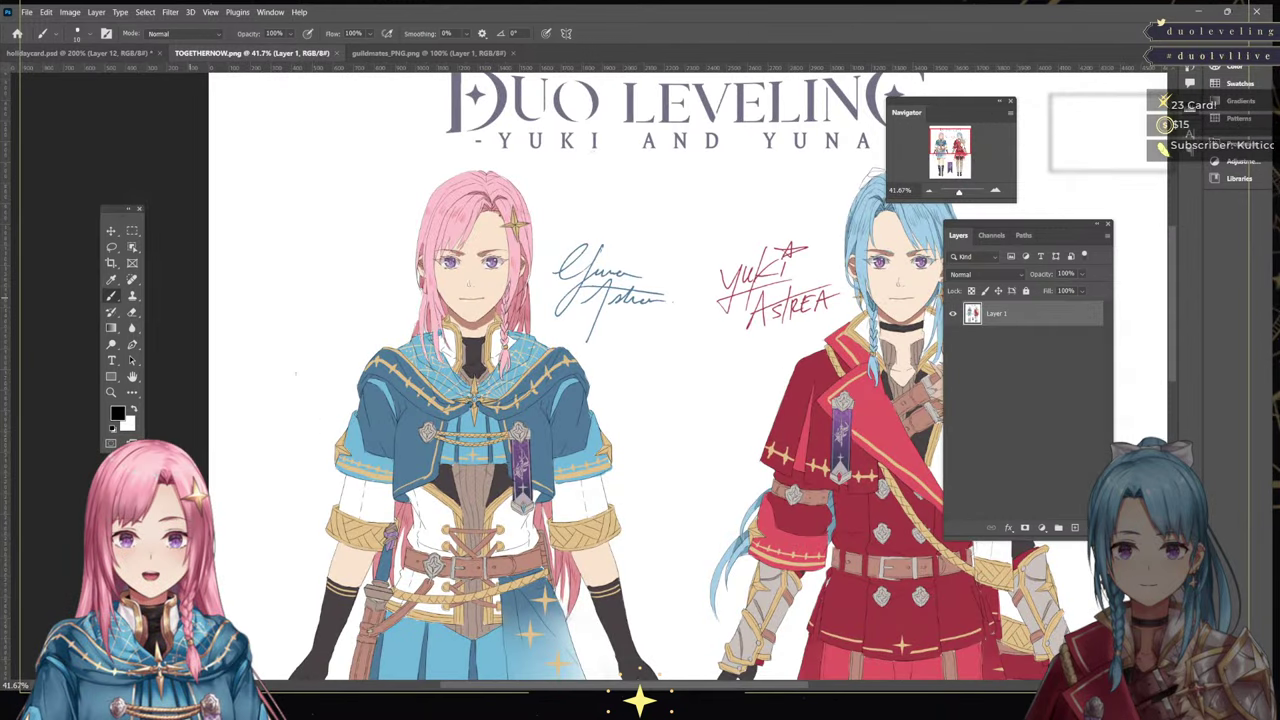
{"action": "left_click", "coordinate": [95, 53]}
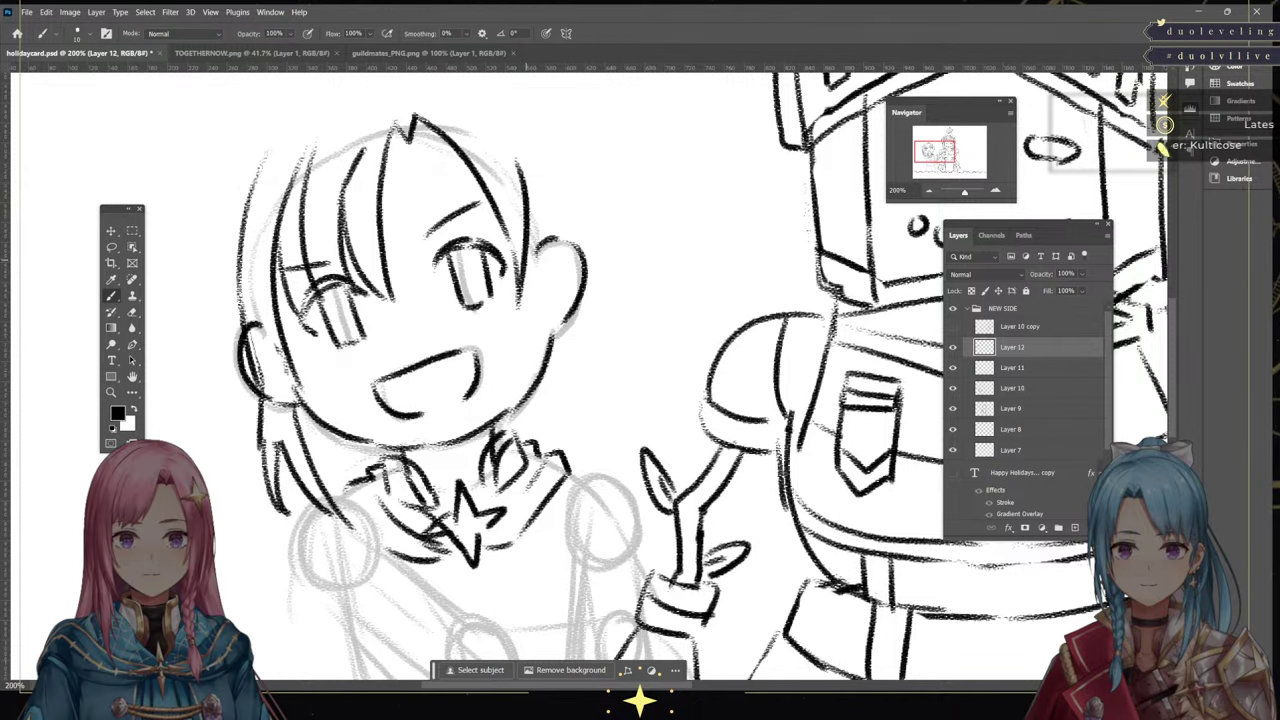
{"action": "mouse_move", "coordinate": [530, 256]}
{"action": "left_mouse_down"}
{"action": "mouse_move", "coordinate": [543, 420]}
{"action": "mouse_move", "coordinate": [564, 328]}
{"action": "mouse_move", "coordinate": [532, 136]}
{"action": "left_mouse_up"}
{"action": "left_click_drag", "start_coordinate": [481, 95], "coordinate": [535, 138]}
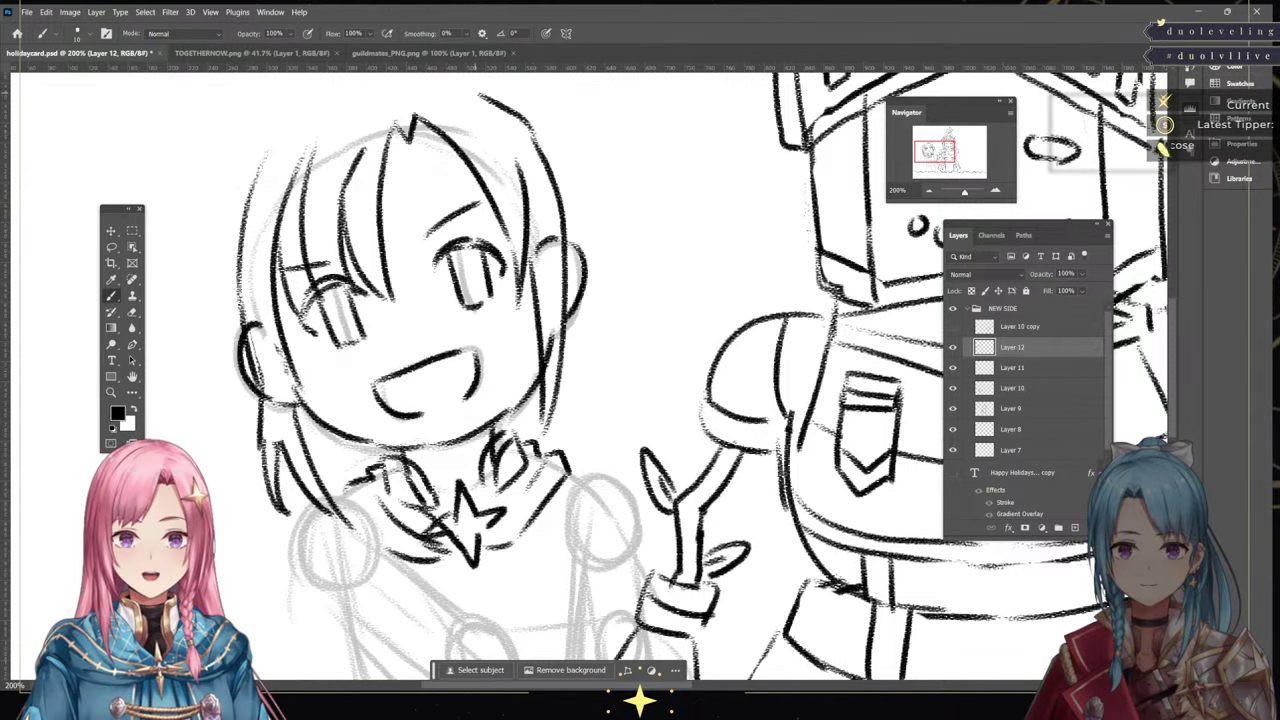
Extend the hair's outer contour from both sides towards the crown and add a short inner strand line near the top
{"action": "left_click_drag", "start_coordinate": [616, 308], "coordinate": [644, 392]}
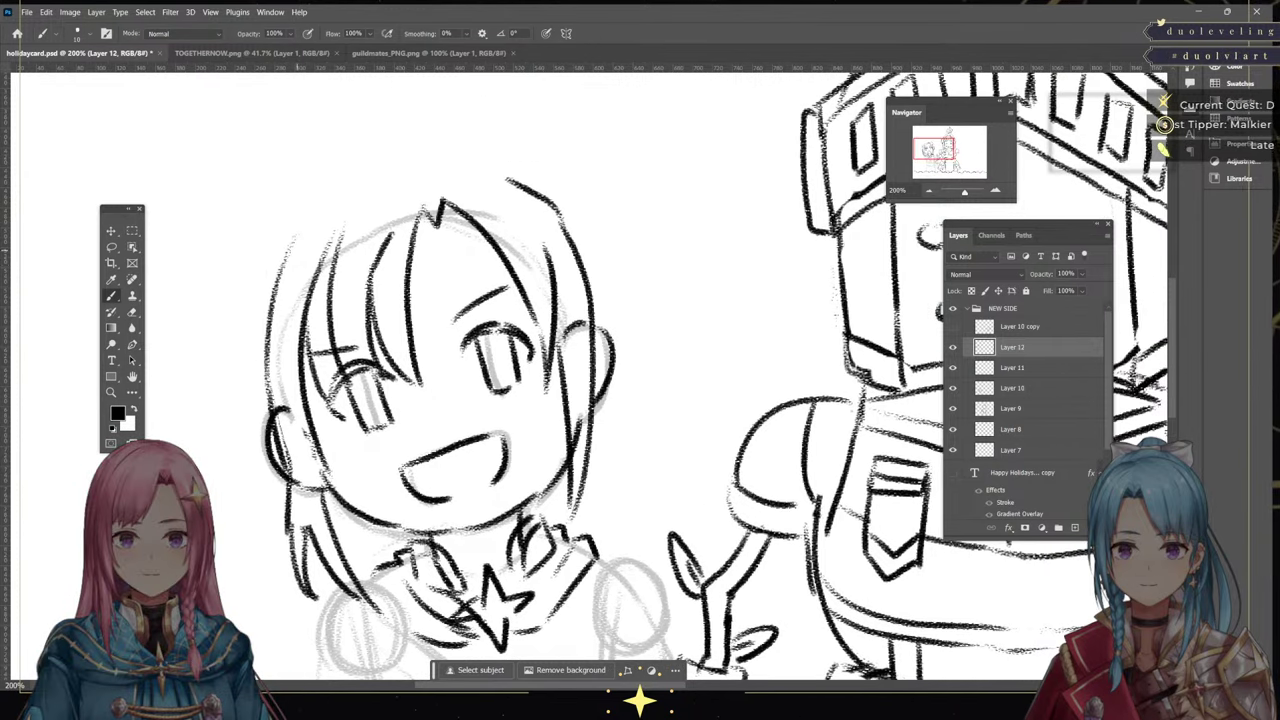
{"action": "left_click_drag", "start_coordinate": [284, 258], "coordinate": [319, 204]}
{"action": "left_click_drag", "start_coordinate": [452, 168], "coordinate": [528, 188]}
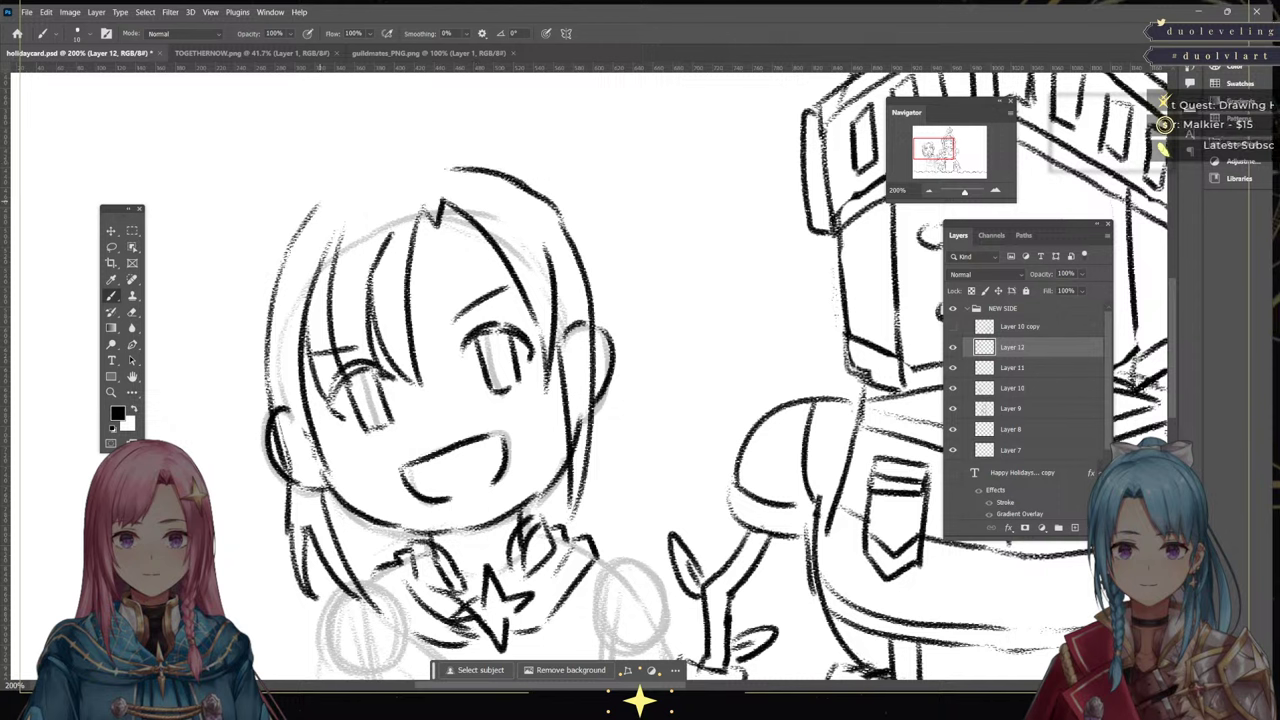
{"action": "left_click_drag", "start_coordinate": [320, 201], "coordinate": [336, 190]}
{"action": "left_click_drag", "start_coordinate": [326, 248], "coordinate": [362, 196]}
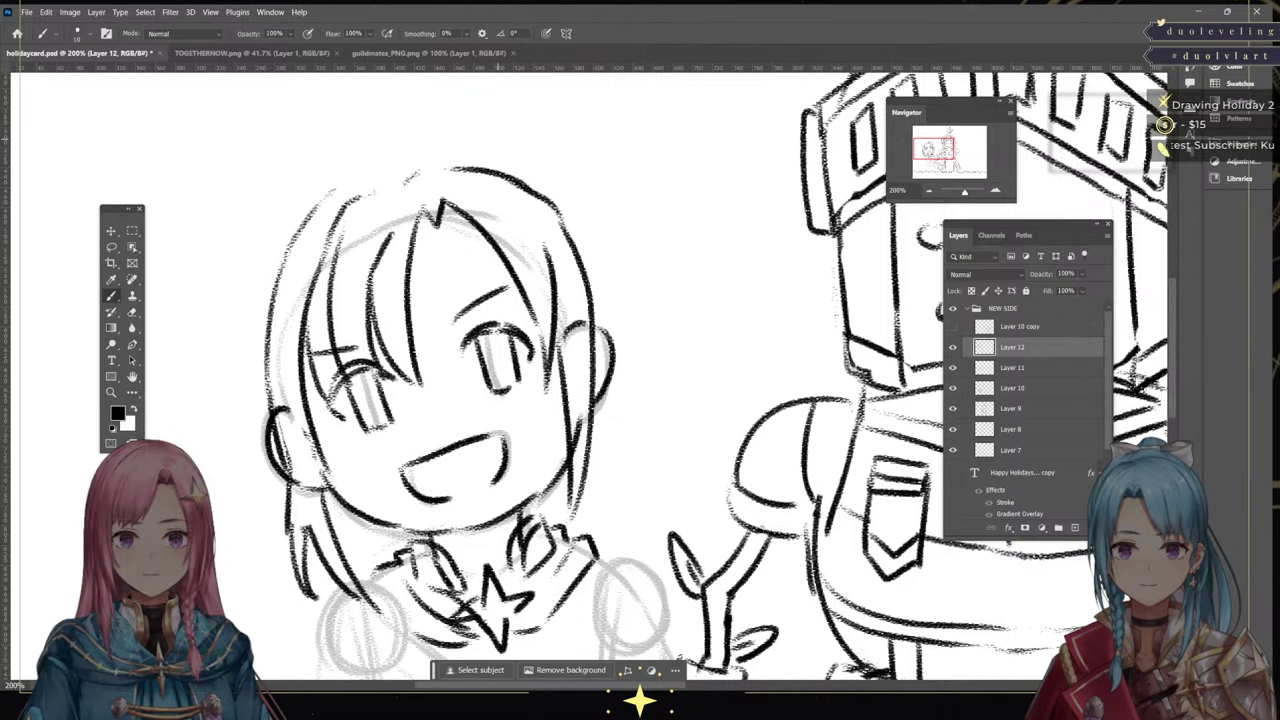
Draw a four-pointed star hair clip on the hair above the eye nearer the knight and clean up the hair lines overlapping it
{"action": "mouse_move", "coordinate": [432, 170]}
{"action": "left_mouse_down"}
{"action": "mouse_move", "coordinate": [470, 163]}
{"action": "mouse_move", "coordinate": [552, 245]}
{"action": "mouse_move", "coordinate": [512, 164]}
{"action": "left_mouse_up"}
{"action": "mouse_move", "coordinate": [512, 164]}
{"action": "left_mouse_down"}
{"action": "mouse_move", "coordinate": [539, 200]}
{"action": "mouse_move", "coordinate": [497, 240]}
{"action": "left_mouse_up"}
{"action": "mouse_move", "coordinate": [497, 240]}
{"action": "left_mouse_down"}
{"action": "mouse_move", "coordinate": [530, 229]}
{"action": "mouse_move", "coordinate": [557, 256]}
{"action": "left_mouse_up"}
{"action": "mouse_move", "coordinate": [557, 256]}
{"action": "left_mouse_down"}
{"action": "mouse_move", "coordinate": [551, 222]}
{"action": "mouse_move", "coordinate": [582, 186]}
{"action": "mouse_move", "coordinate": [558, 218]}
{"action": "left_mouse_up"}
{"action": "key", "text": "e"}
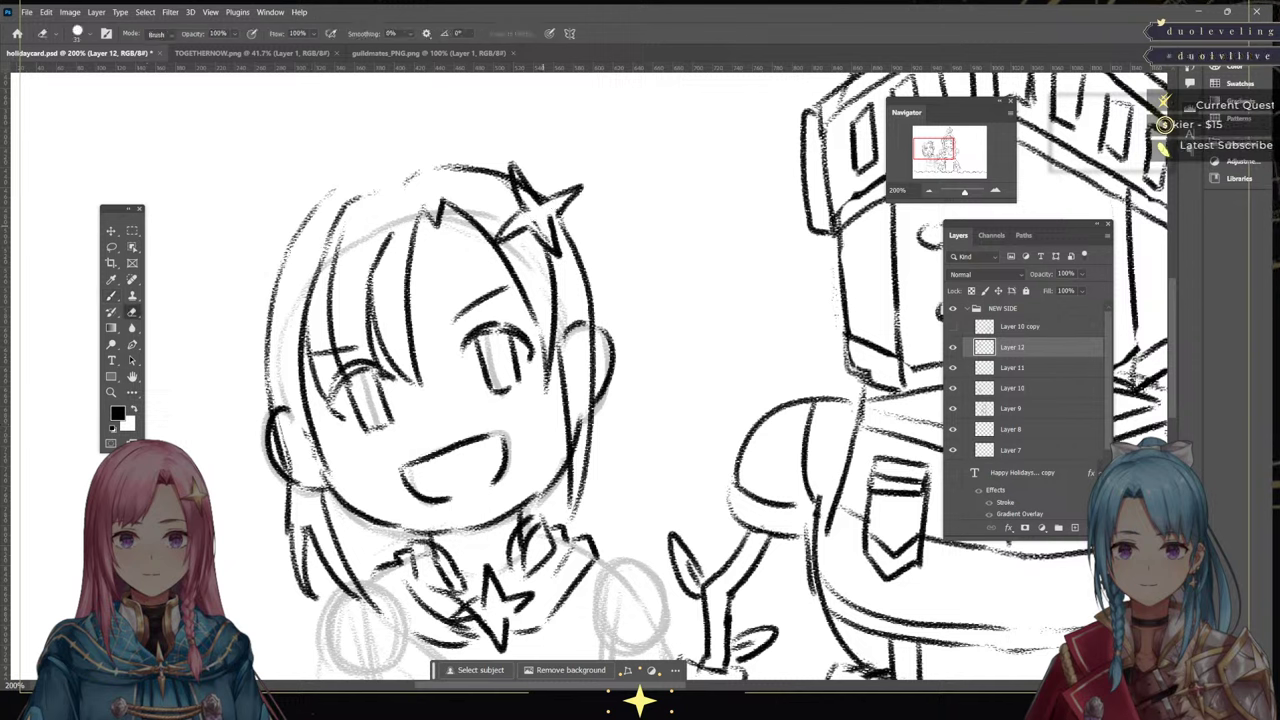
{"action": "key", "text": "b"}
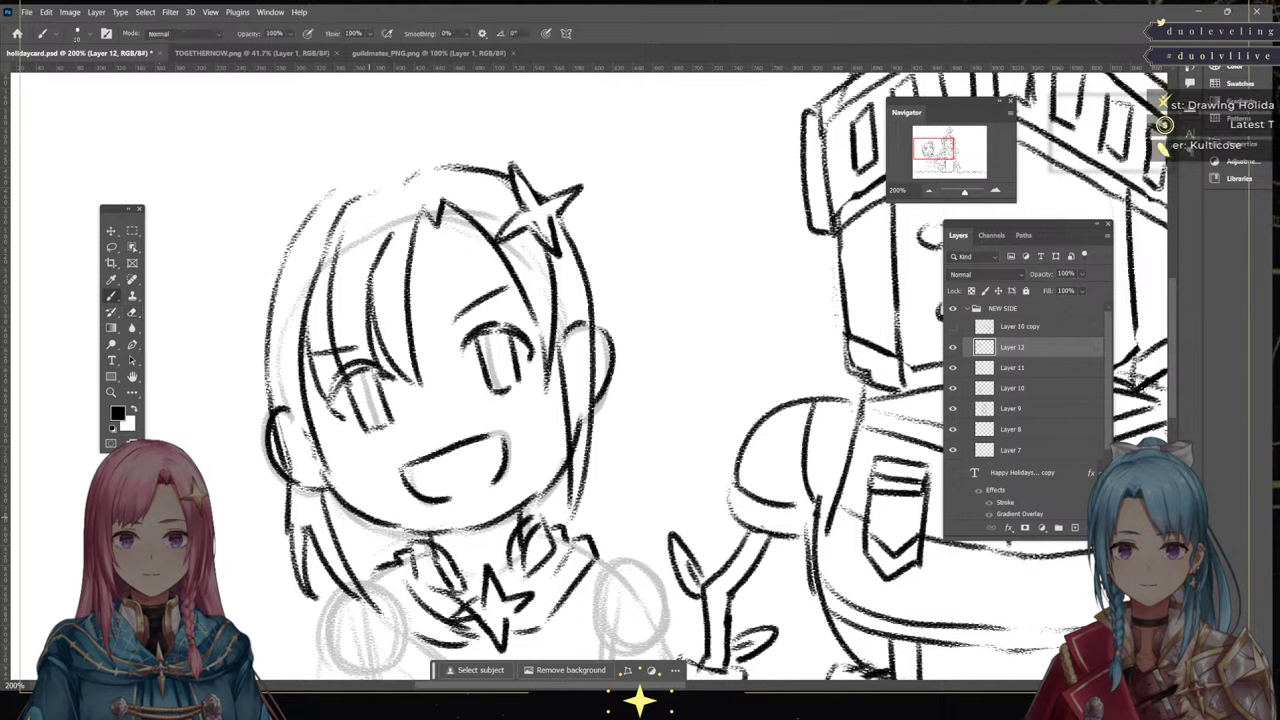
{"action": "key", "text": "e"}
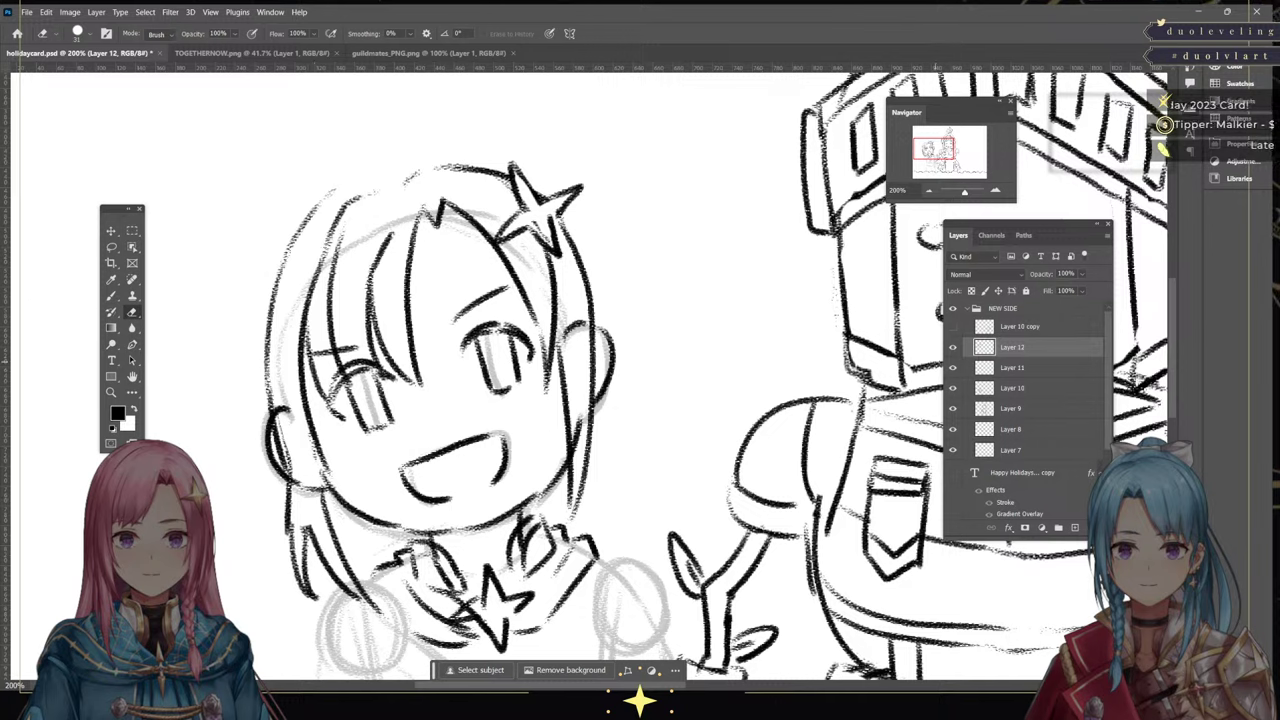
{"action": "key", "text": "b"}
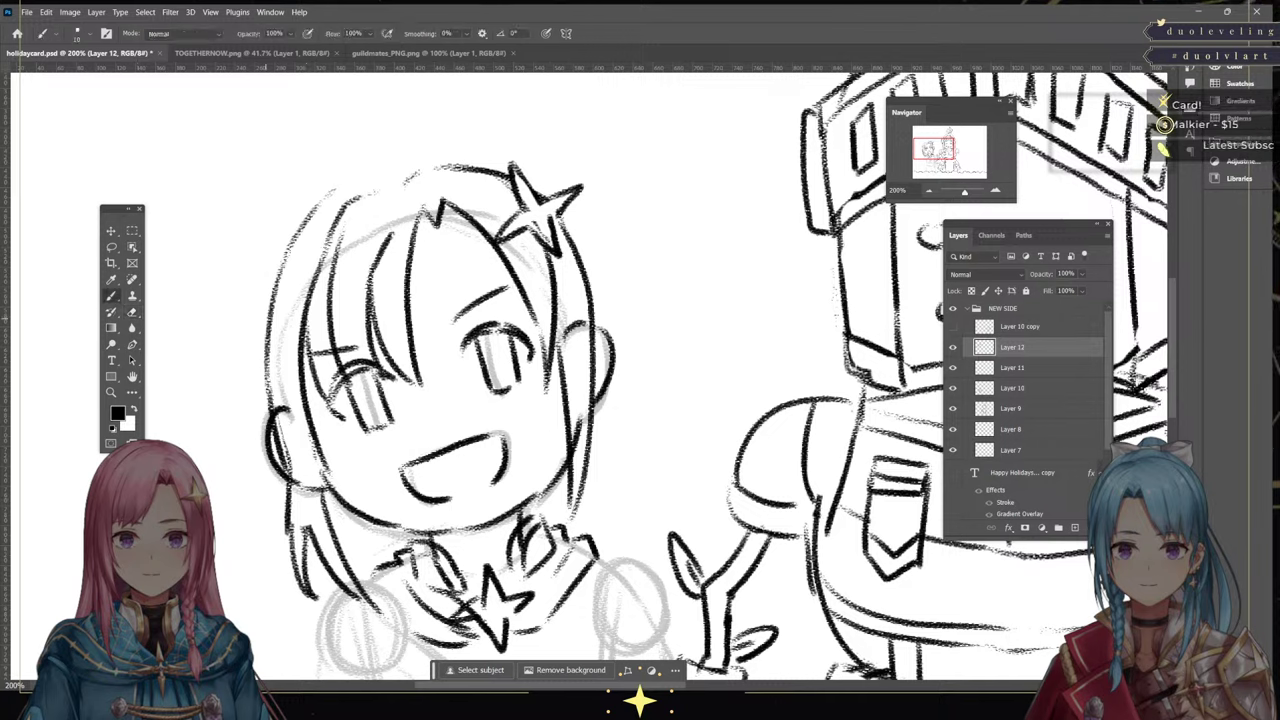
{"action": "mouse_move", "coordinate": [261, 334]}
{"action": "left_mouse_down"}
{"action": "mouse_move", "coordinate": [293, 197]}
{"action": "mouse_move", "coordinate": [373, 152]}
{"action": "mouse_move", "coordinate": [466, 145]}
{"action": "mouse_move", "coordinate": [494, 158]}
{"action": "left_mouse_up"}
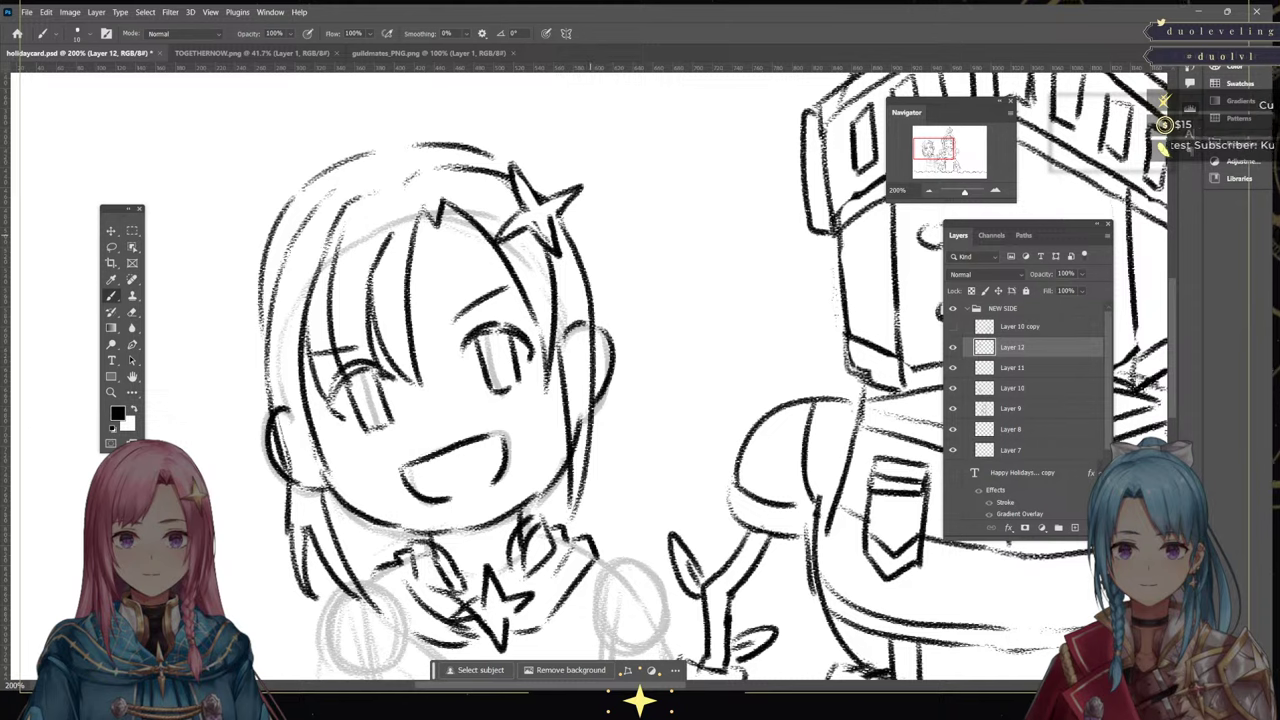
{"action": "key", "text": "ctrl+z"}
{"action": "key", "text": "ctrl+z"}
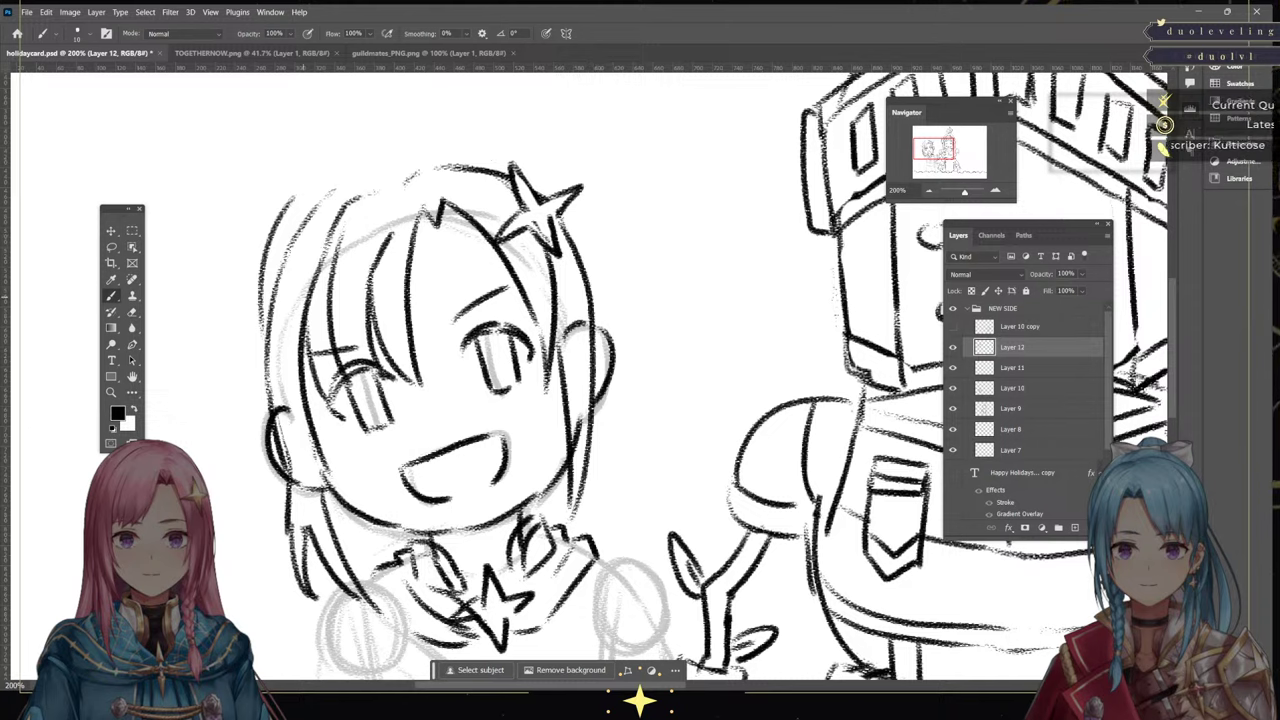
{"action": "key", "text": "ctrl+z"}
{"action": "left_click_drag", "start_coordinate": [262, 358], "coordinate": [294, 203]}
{"action": "key", "text": "ctrl+z"}
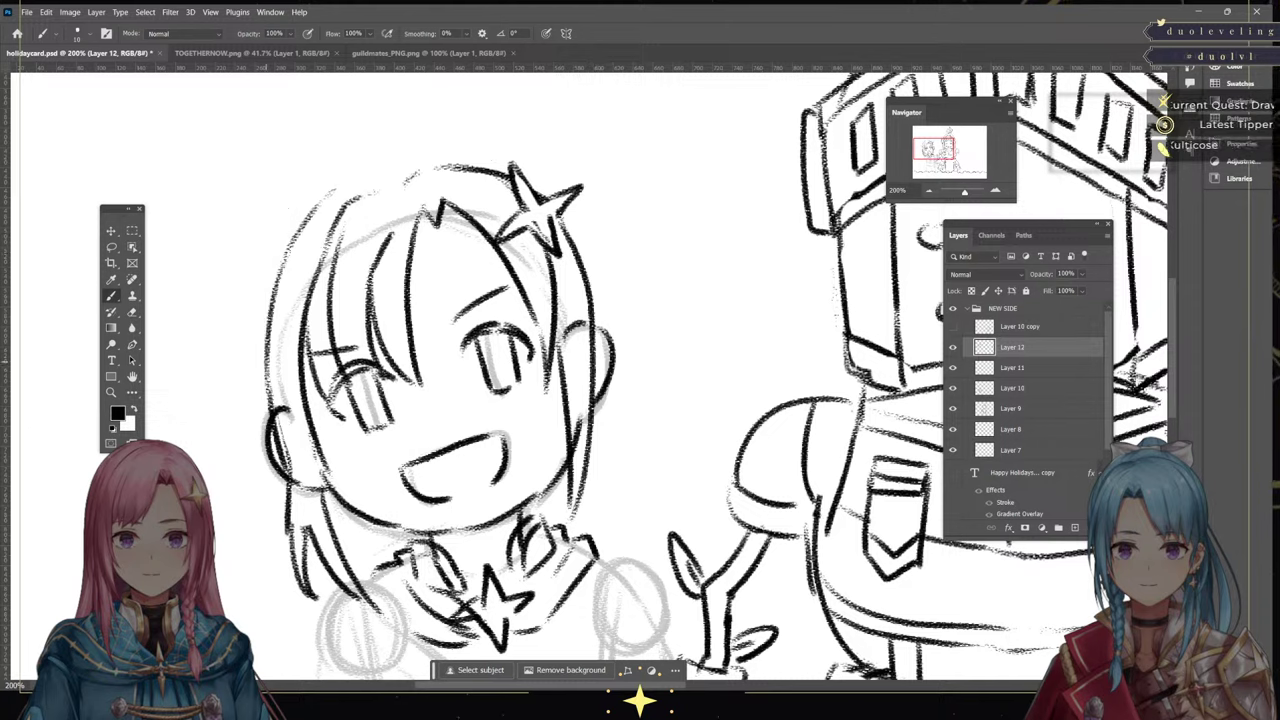
Draw a fuller outer hair contour over the crown to the star clip and an outer strand from the clip down past the ear
{"action": "mouse_move", "coordinate": [263, 346]}
{"action": "left_mouse_down"}
{"action": "mouse_move", "coordinate": [313, 186]}
{"action": "mouse_move", "coordinate": [383, 147]}
{"action": "mouse_move", "coordinate": [458, 136]}
{"action": "mouse_move", "coordinate": [522, 166]}
{"action": "left_mouse_up"}
{"action": "left_click_drag", "start_coordinate": [577, 218], "coordinate": [632, 356]}
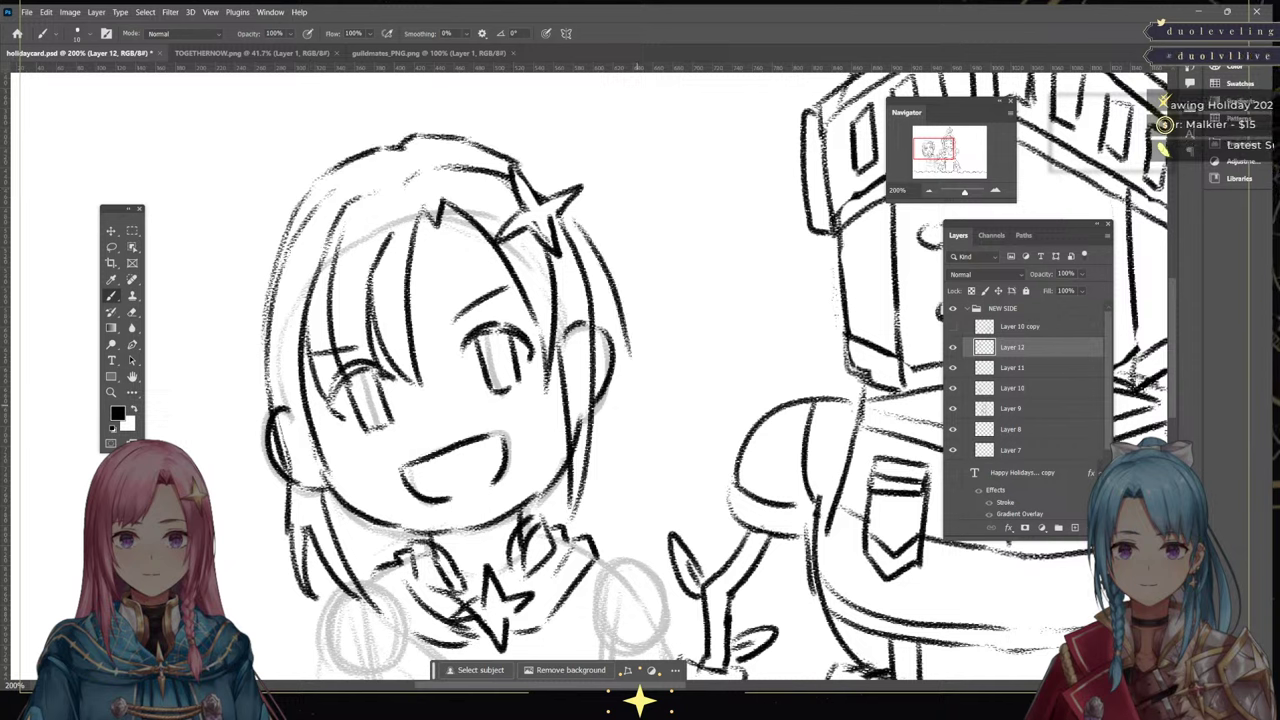
Check the reference art and redraw the inner edge of the long lock falling to the shoulder farther from the knight
{"action": "left_click_drag", "start_coordinate": [933, 148], "coordinate": [932, 156]}
{"action": "left_click", "coordinate": [276, 53]}
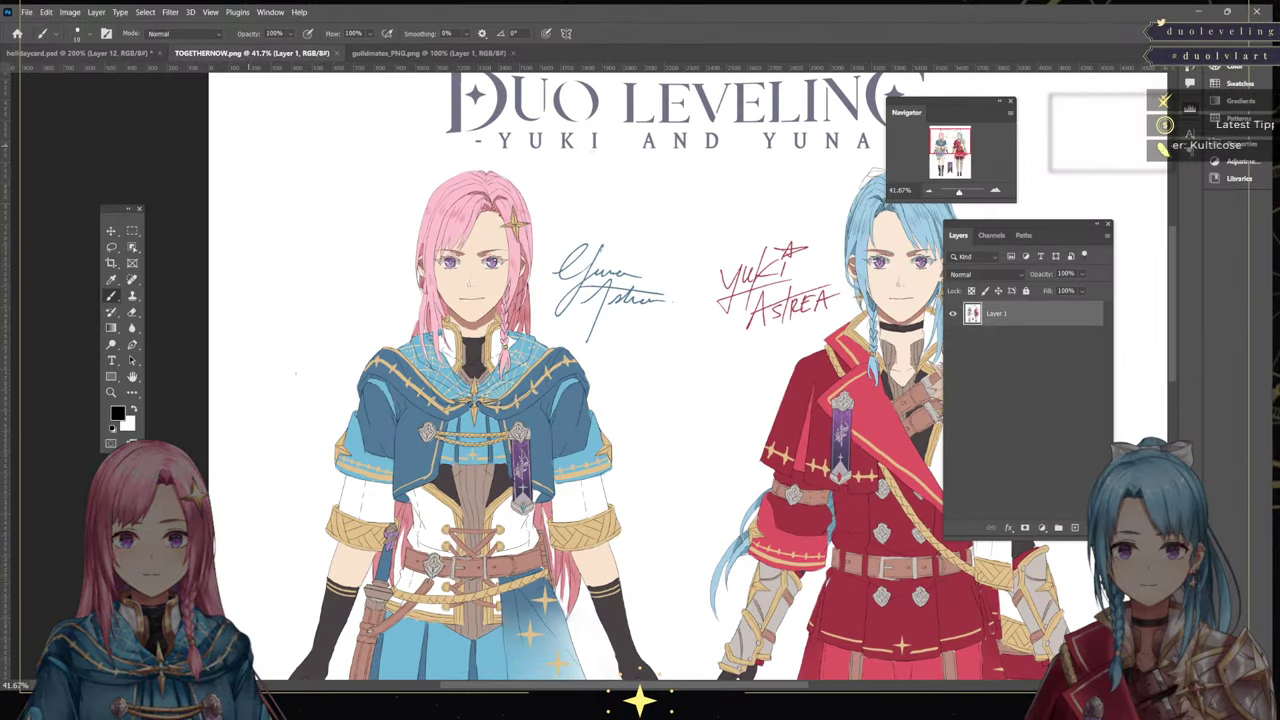
{"action": "key", "text": "ctrl+shift+Tab"}
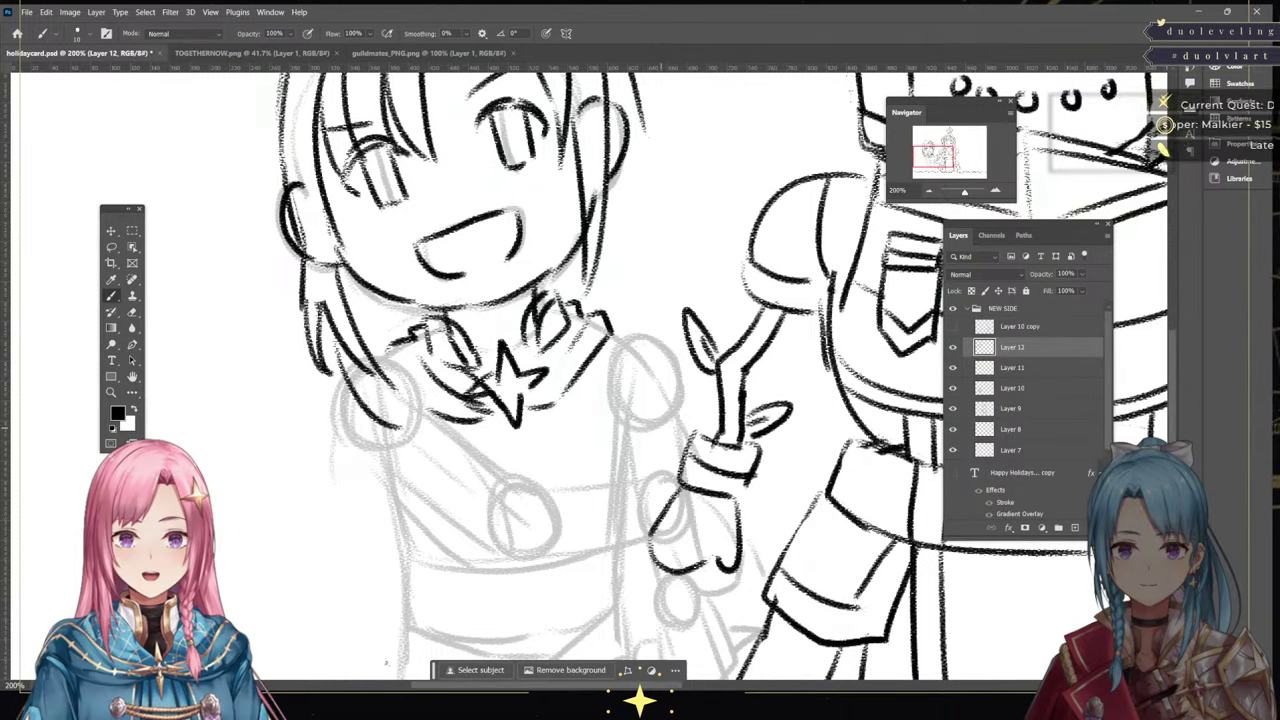
{"action": "key", "text": "e"}
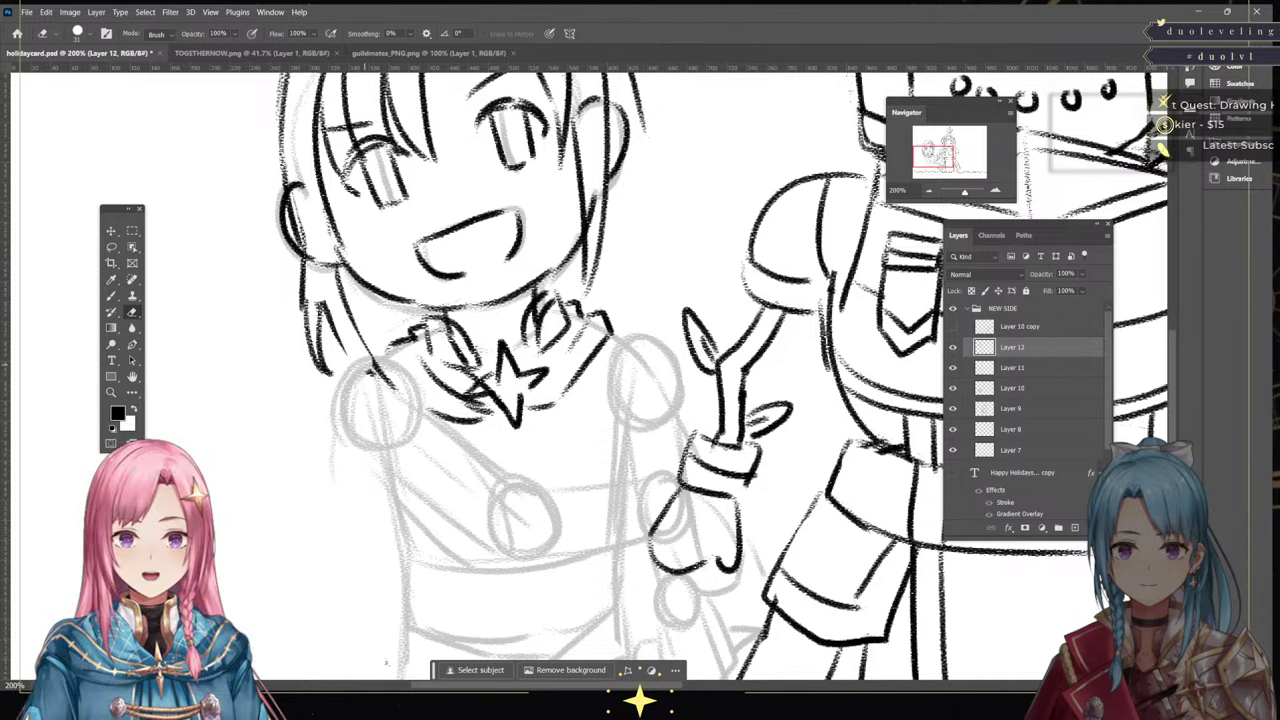
{"action": "left_click_drag", "start_coordinate": [364, 364], "coordinate": [363, 350]}
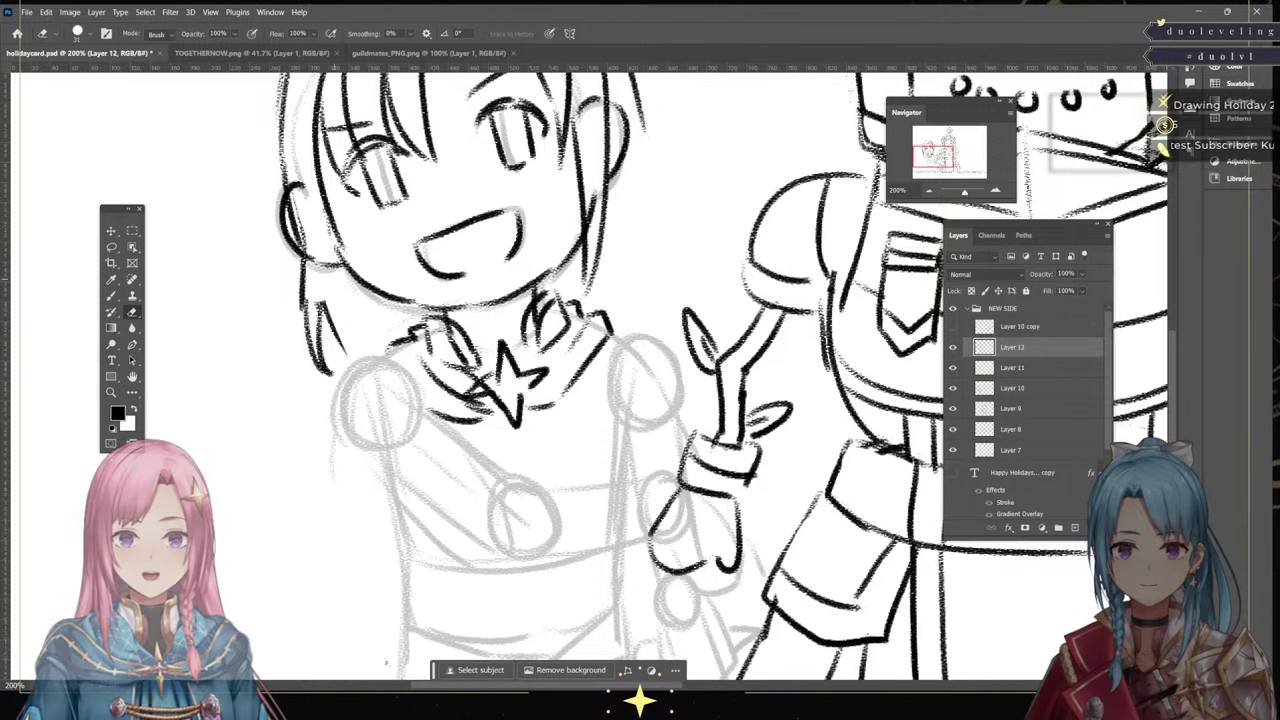
{"action": "mouse_move", "coordinate": [330, 305]}
{"action": "left_mouse_down"}
{"action": "mouse_move", "coordinate": [336, 336]}
{"action": "mouse_move", "coordinate": [322, 308]}
{"action": "left_mouse_up"}
{"action": "key", "text": "b"}
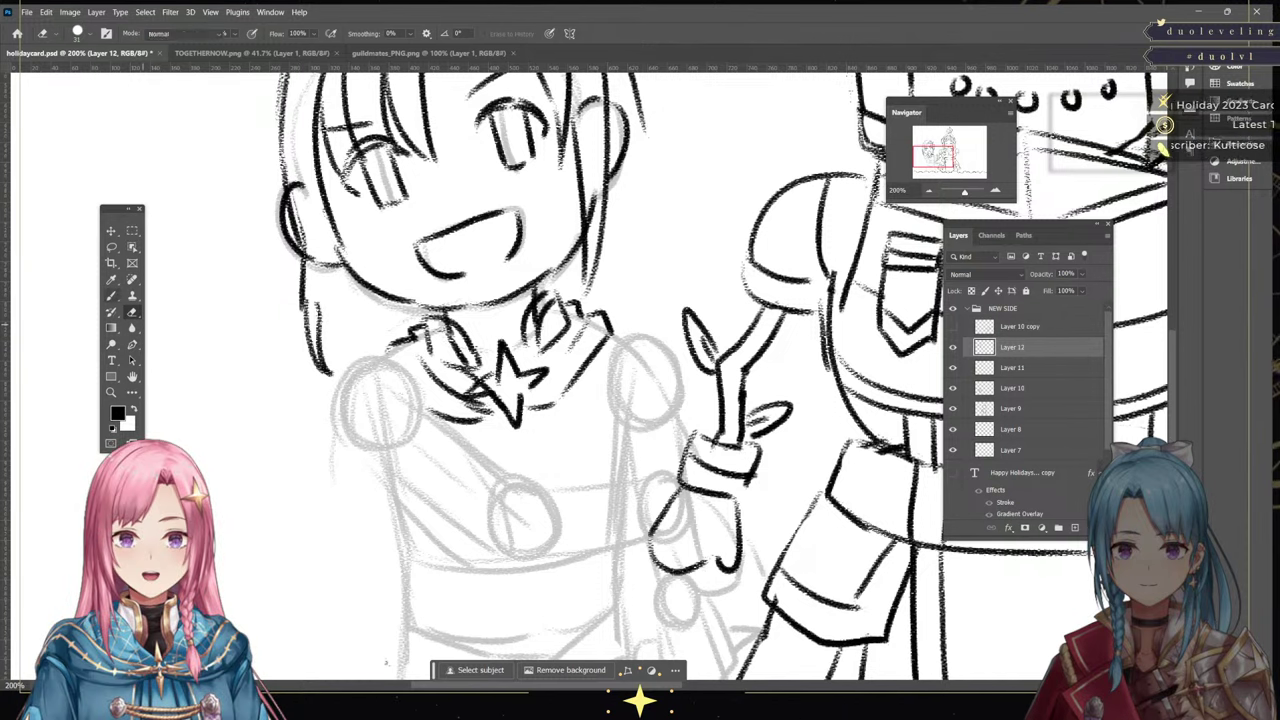
{"action": "mouse_move", "coordinate": [340, 234]}
{"action": "left_mouse_down"}
{"action": "mouse_move", "coordinate": [392, 404]}
{"action": "mouse_move", "coordinate": [412, 412]}
{"action": "left_mouse_up"}
Draw hair strands from the ear nearer the knight down over the collar and erase the stray lines where they overlap
{"action": "left_click_drag", "start_coordinate": [587, 268], "coordinate": [563, 388]}
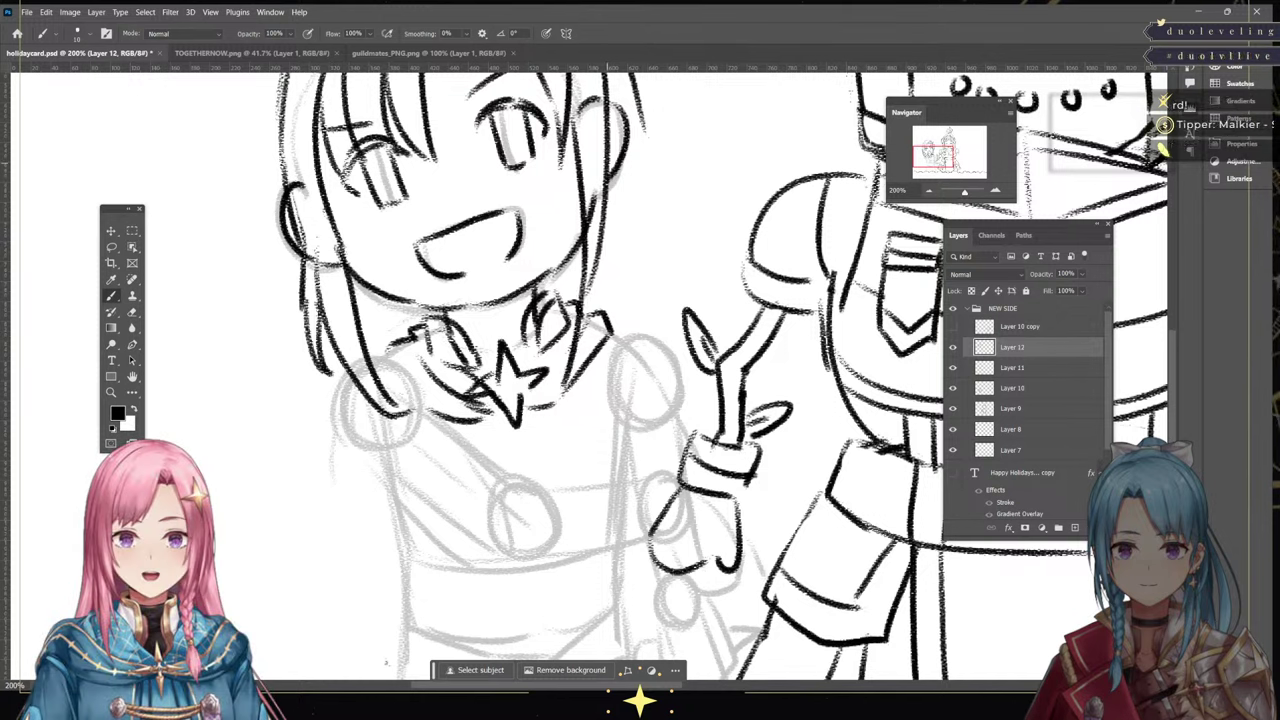
{"action": "left_click_drag", "start_coordinate": [620, 166], "coordinate": [621, 326]}
{"action": "left_click_drag", "start_coordinate": [609, 216], "coordinate": [621, 330]}
{"action": "mouse_move", "coordinate": [605, 246]}
{"action": "left_mouse_down"}
{"action": "mouse_move", "coordinate": [596, 368]}
{"action": "mouse_move", "coordinate": [556, 414]}
{"action": "left_mouse_up"}
{"action": "left_click", "coordinate": [132, 312]}
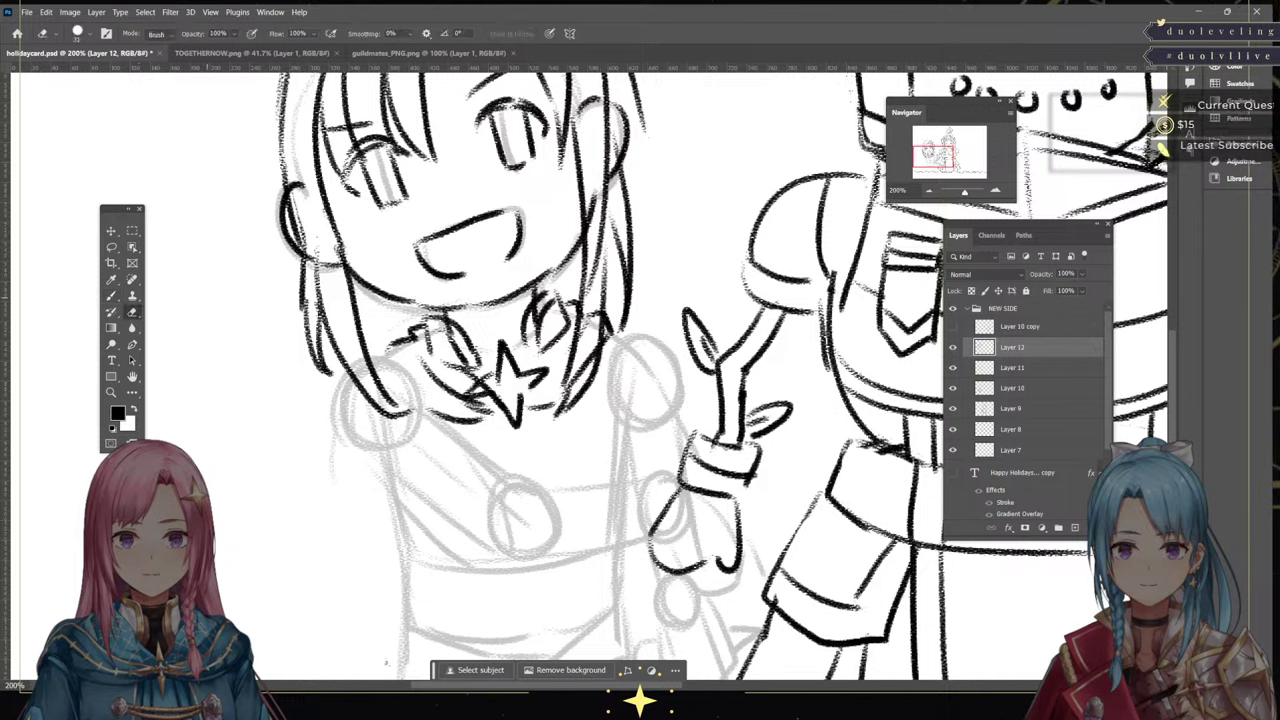
{"action": "left_click_drag", "start_coordinate": [602, 246], "coordinate": [592, 286]}
{"action": "left_click_drag", "start_coordinate": [600, 224], "coordinate": [586, 298]}
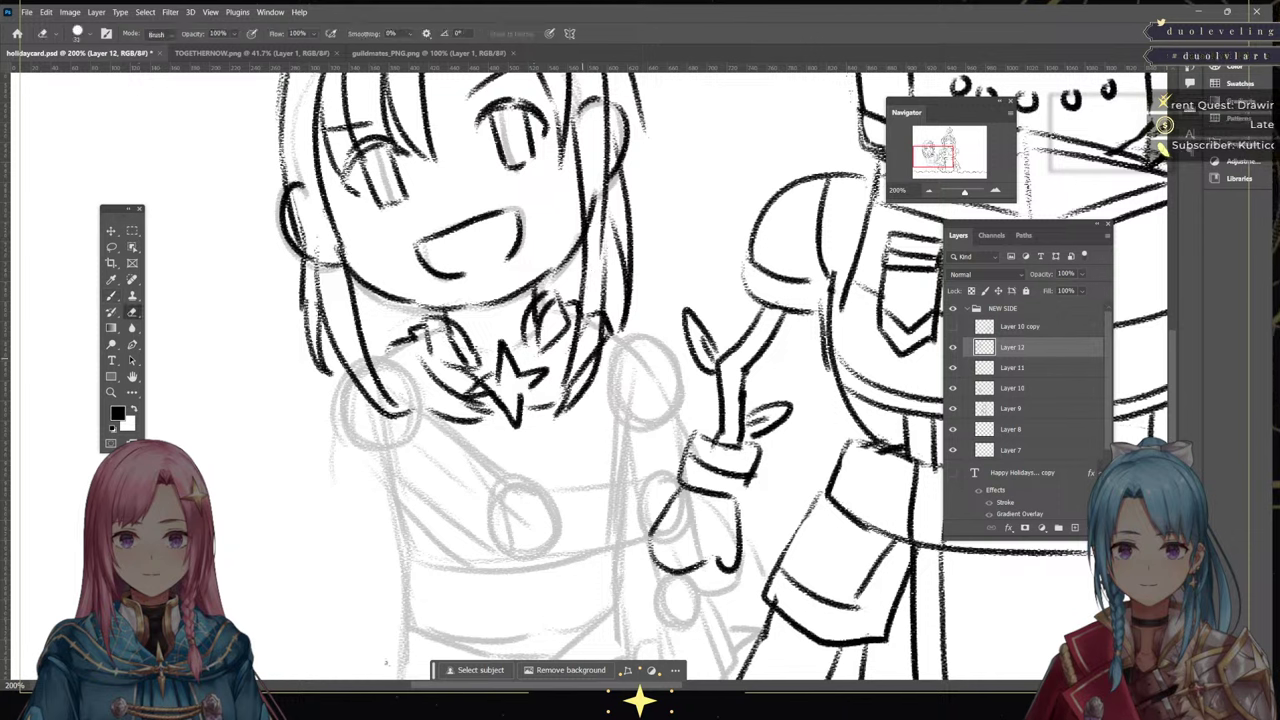
{"action": "left_click_drag", "start_coordinate": [603, 212], "coordinate": [603, 254]}
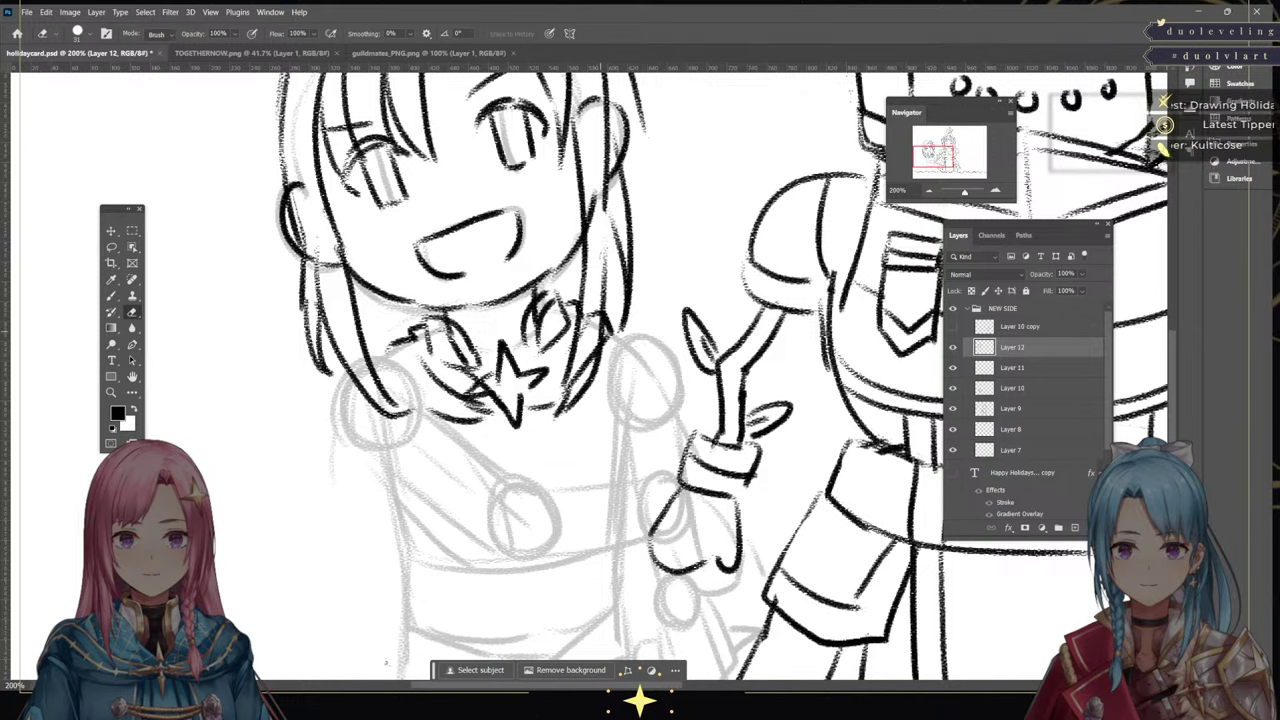
Lower the hair contour over the crown and extend the outer hair strand from the star clip down past the ear
{"action": "scroll", "coordinate": [640, 375], "scroll_direction": "up", "scroll_amount": 4}
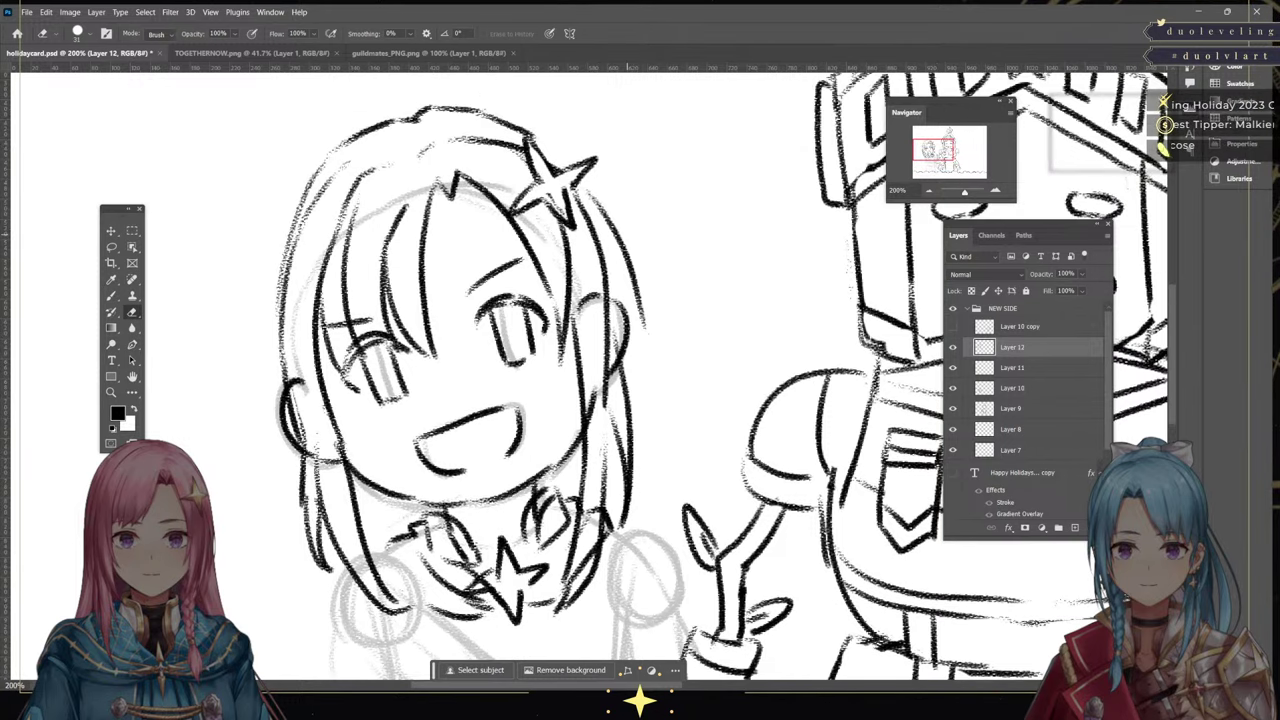
{"action": "mouse_move", "coordinate": [445, 110]}
{"action": "left_mouse_down"}
{"action": "mouse_move", "coordinate": [534, 138]}
{"action": "mouse_move", "coordinate": [420, 112]}
{"action": "mouse_move", "coordinate": [416, 122]}
{"action": "mouse_move", "coordinate": [512, 115]}
{"action": "mouse_move", "coordinate": [596, 174]}
{"action": "mouse_move", "coordinate": [652, 358]}
{"action": "mouse_move", "coordinate": [648, 490]}
{"action": "left_mouse_up"}
{"action": "left_click", "coordinate": [111, 296]}
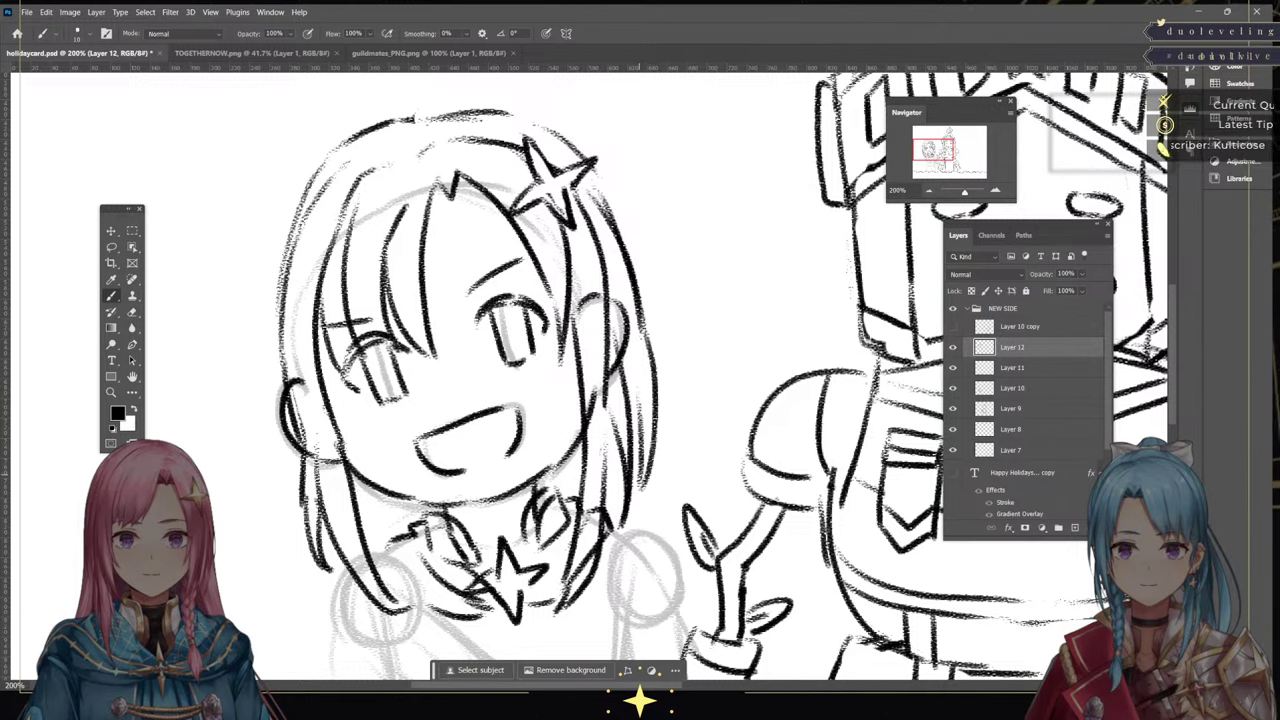
Try adding long back-hair strands beside both shoulders, and undo them
{"action": "left_click_drag", "start_coordinate": [656, 436], "coordinate": [676, 560]}
{"action": "left_click_drag", "start_coordinate": [306, 558], "coordinate": [320, 676]}
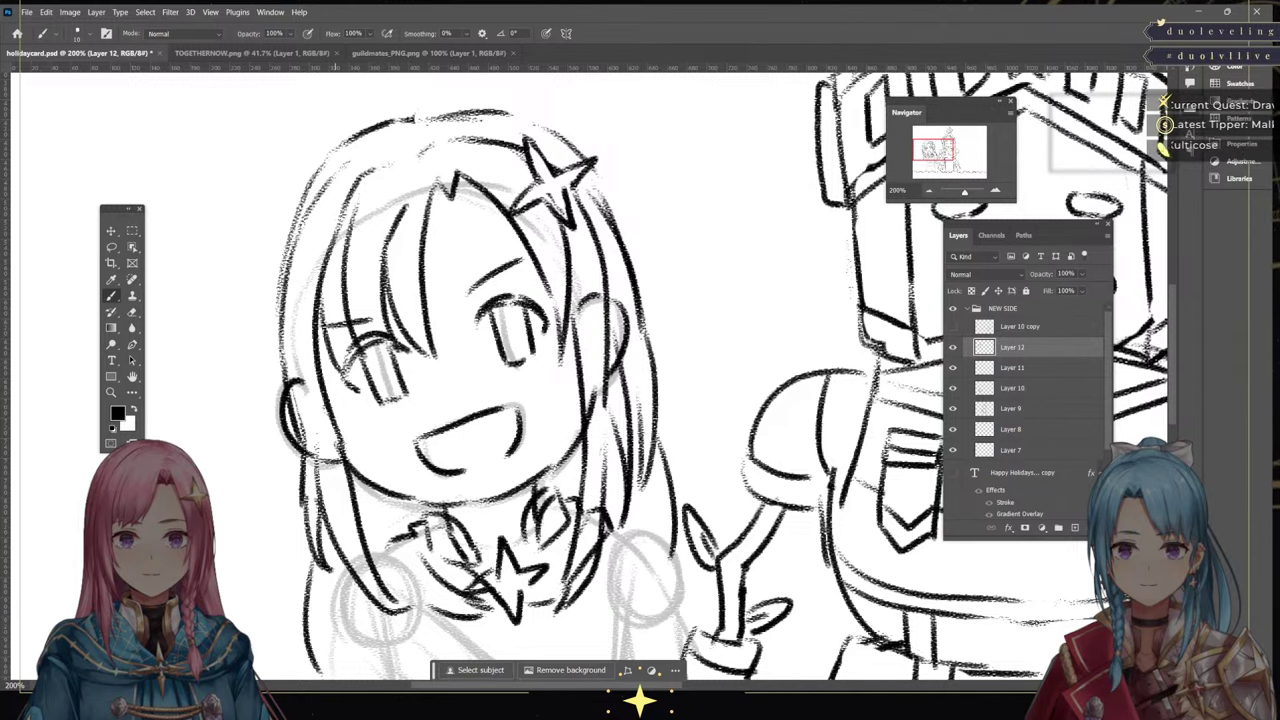
{"action": "left_click_drag", "start_coordinate": [933, 150], "coordinate": [933, 153]}
{"action": "key", "text": "ctrl+z"}
{"action": "key", "text": "ctrl+z"}
{"action": "key", "text": "ctrl+z"}
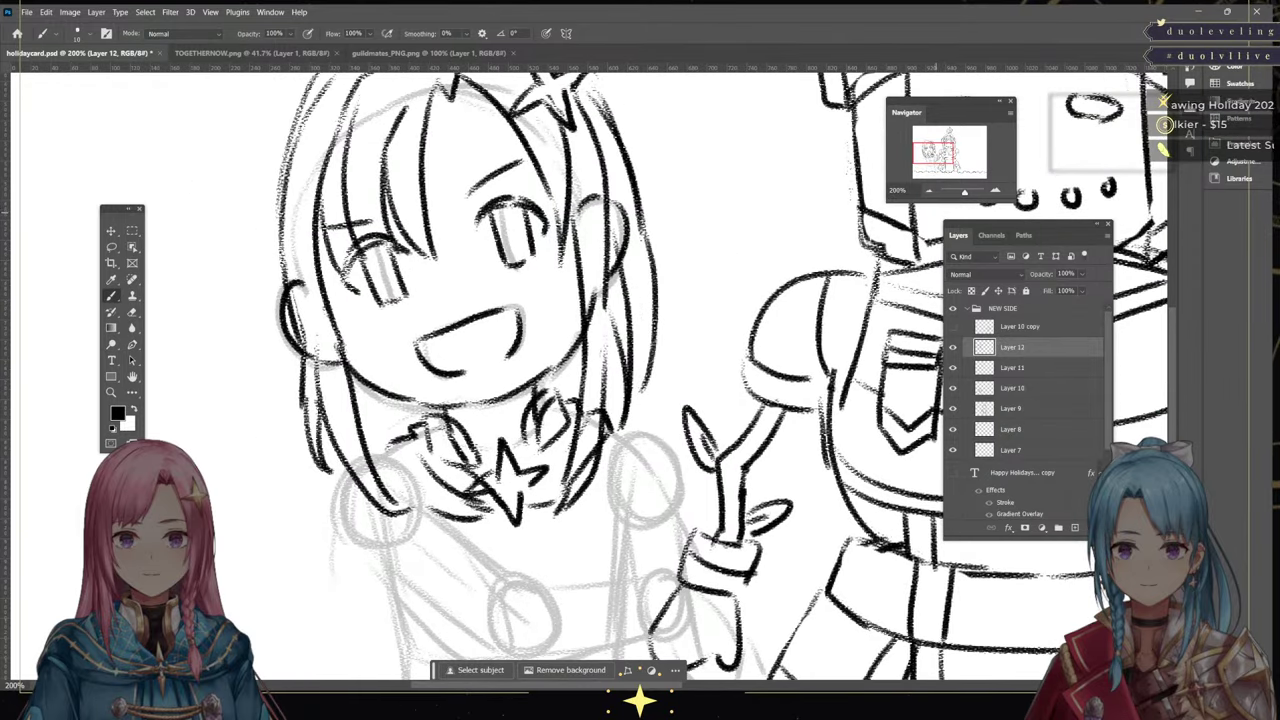
Check the reference art, try short braid strokes beneath the ear nearer the knight, and undo them
{"action": "key", "text": "ctrl+Tab"}
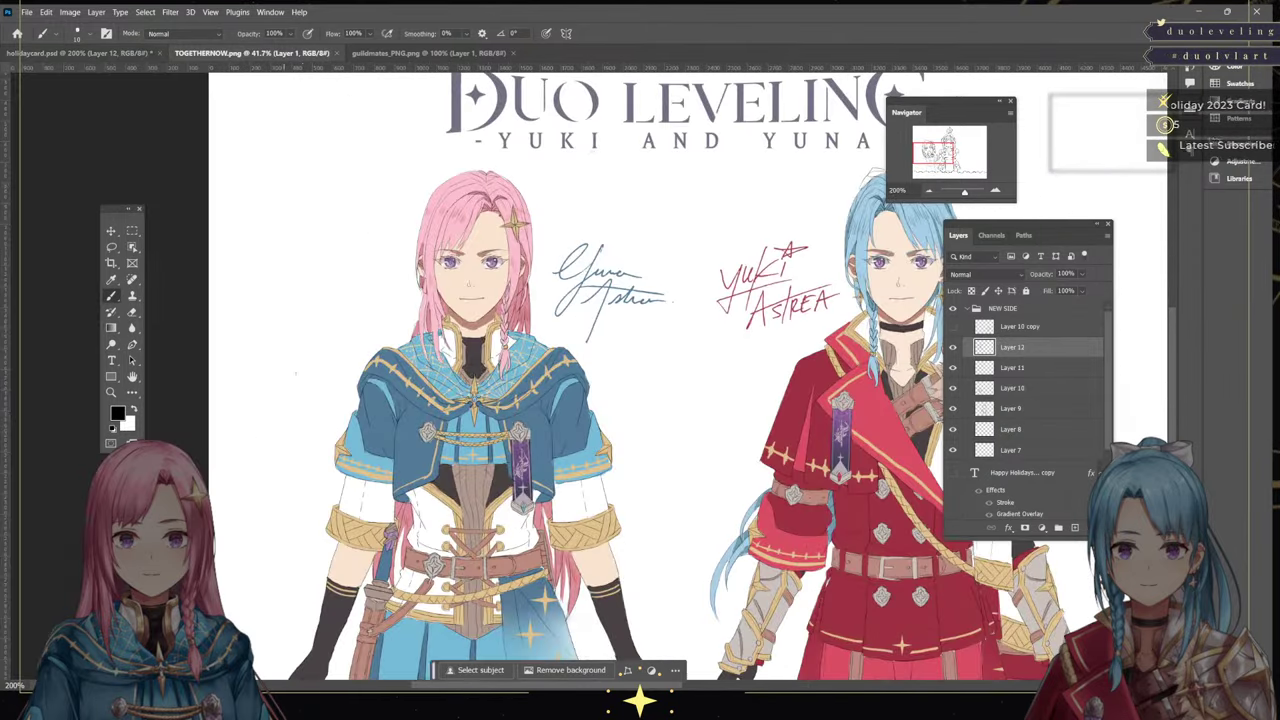
{"action": "key", "text": "ctrl+shift+Tab"}
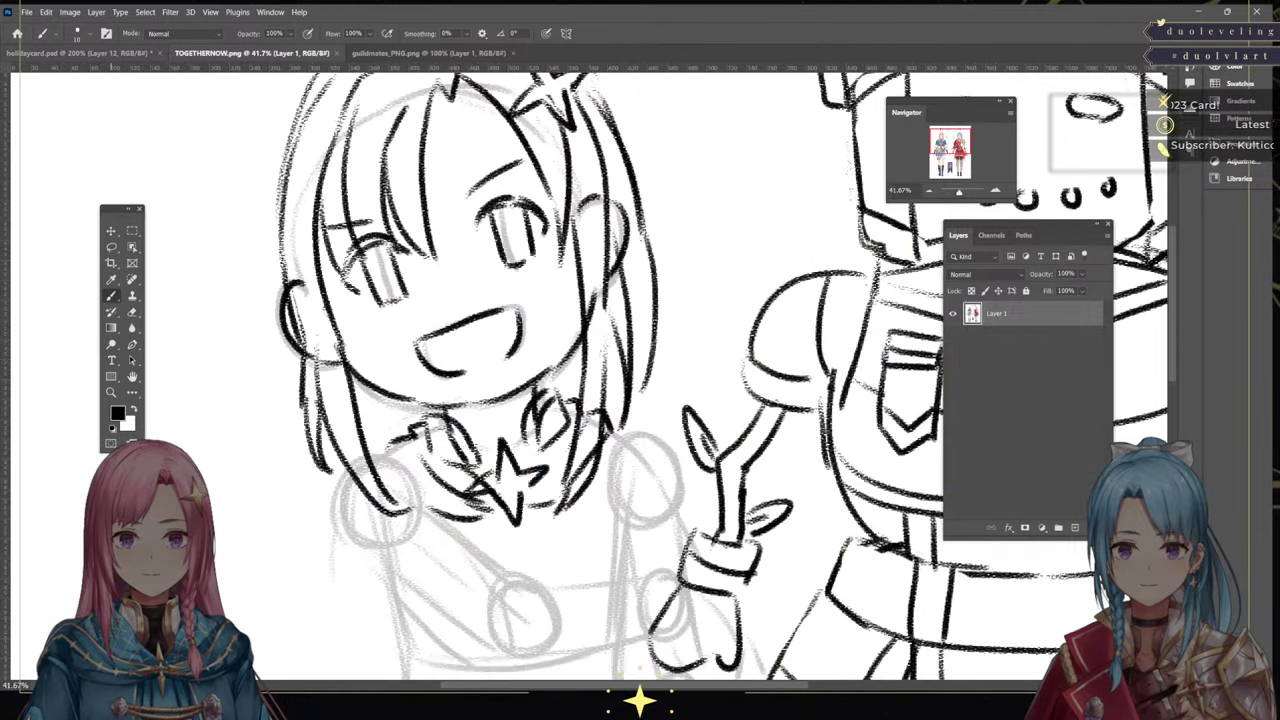
{"action": "left_click_drag", "start_coordinate": [604, 380], "coordinate": [620, 437]}
{"action": "left_click_drag", "start_coordinate": [624, 418], "coordinate": [618, 465]}
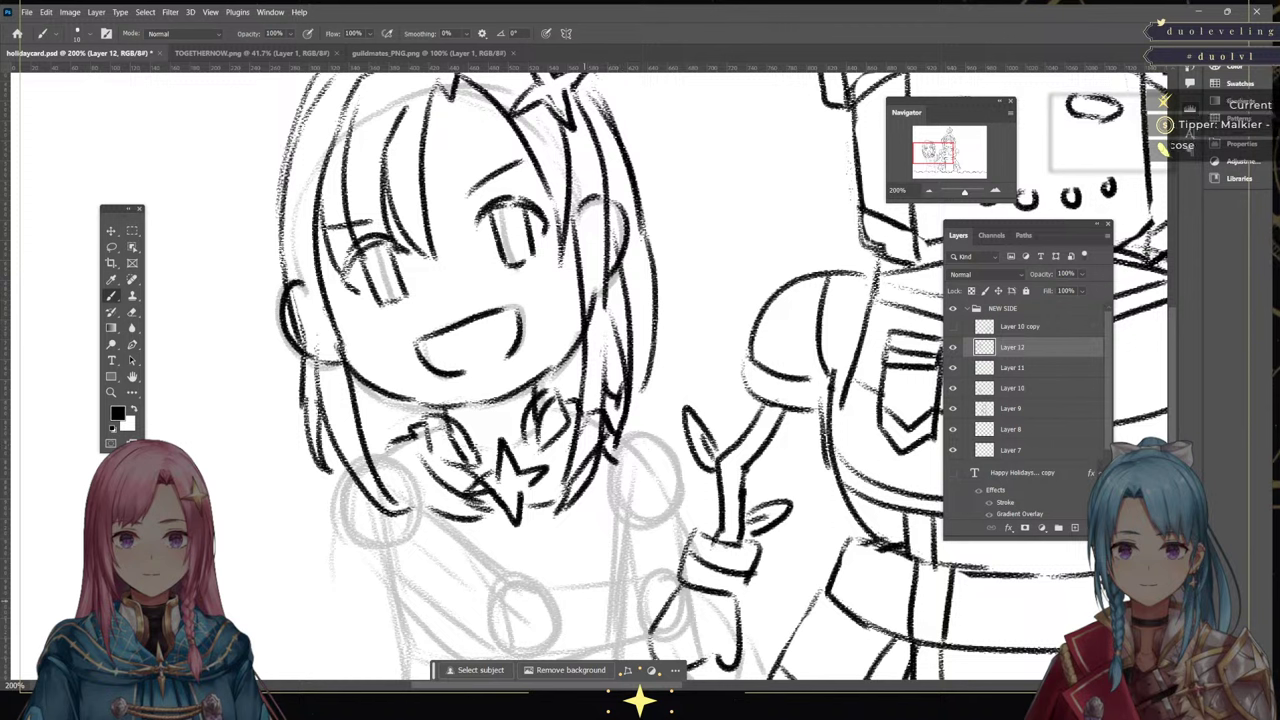
{"action": "key", "text": "ctrl+z"}
{"action": "key", "text": "ctrl+z"}
{"action": "key", "text": "ctrl+z"}
{"action": "key", "text": "ctrl+z"}
{"action": "key", "text": "ctrl+z"}
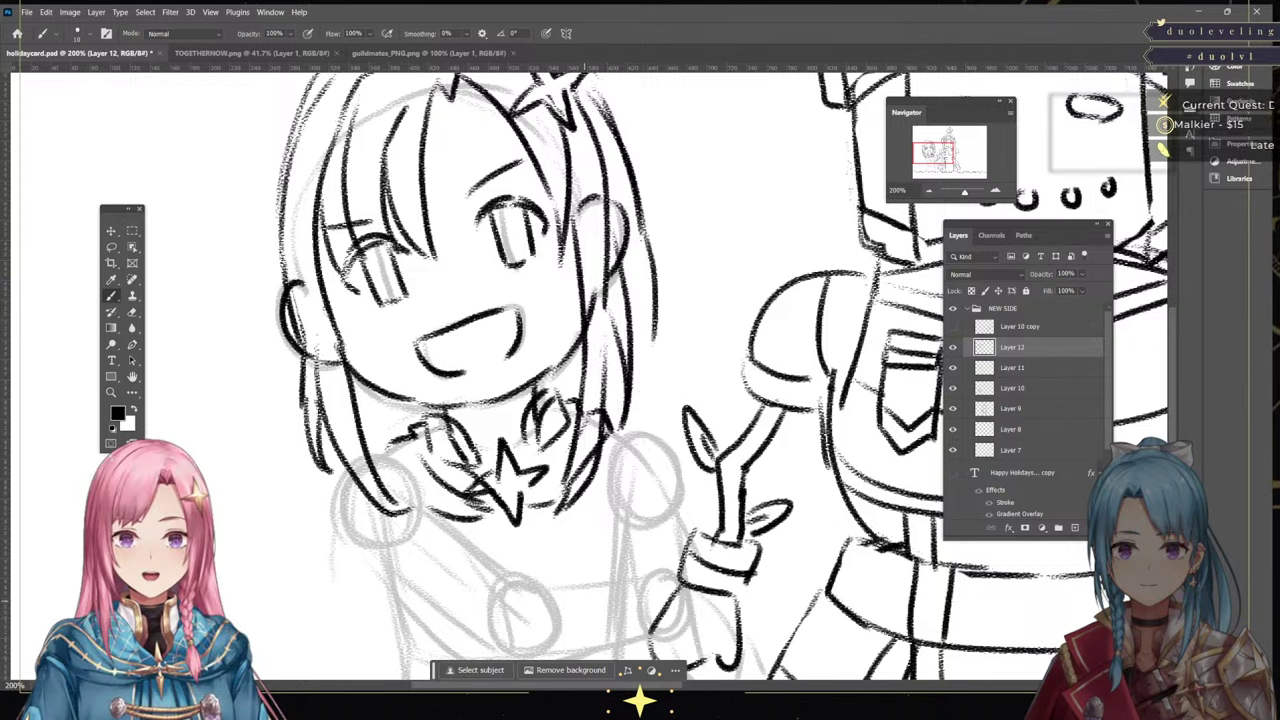
Try to draw a long braid hanging from beneath the jaw over the collar on the side nearer the knight
{"action": "left_click_drag", "start_coordinate": [552, 376], "coordinate": [566, 389]}
{"action": "left_click_drag", "start_coordinate": [572, 367], "coordinate": [560, 426]}
{"action": "left_click_drag", "start_coordinate": [544, 432], "coordinate": [562, 452]}
{"action": "left_click_drag", "start_coordinate": [546, 466], "coordinate": [560, 486]}
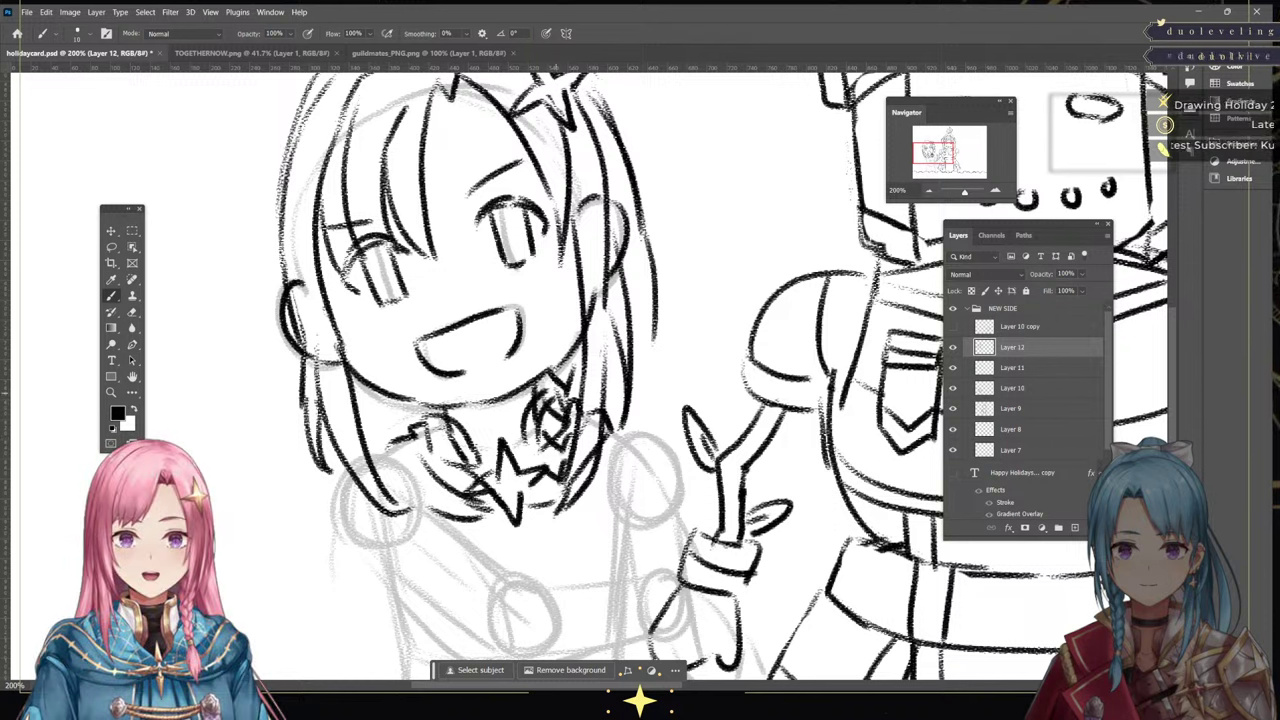
{"action": "mouse_move", "coordinate": [544, 378]}
{"action": "left_mouse_down"}
{"action": "mouse_move", "coordinate": [552, 486]}
{"action": "mouse_move", "coordinate": [572, 480]}
{"action": "mouse_move", "coordinate": [556, 528]}
{"action": "mouse_move", "coordinate": [582, 532]}
{"action": "mouse_move", "coordinate": [566, 584]}
{"action": "left_mouse_up"}
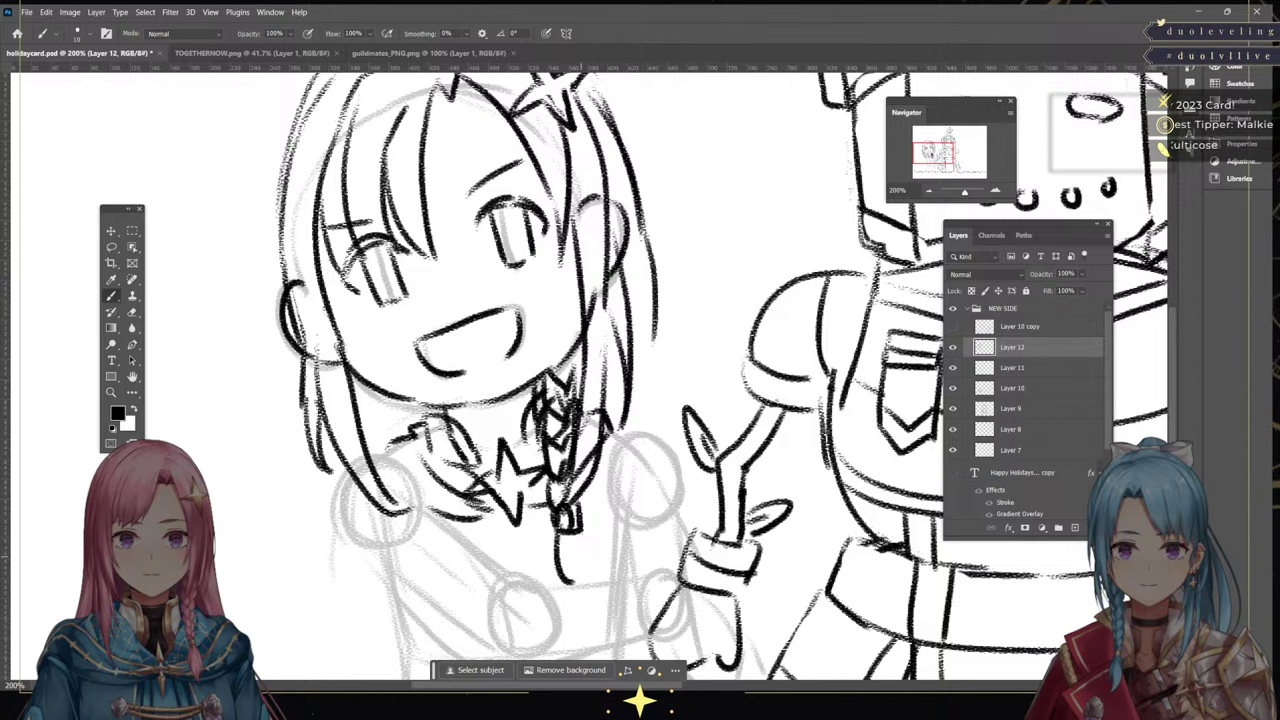
Undo all the long braid strokes over the collar
{"action": "key", "text": "ctrl+z"}
{"action": "key", "text": "ctrl+z"}
{"action": "key", "text": "ctrl+z"}
{"action": "key", "text": "ctrl+z"}
{"action": "key", "text": "ctrl+z"}
{"action": "key", "text": "ctrl+z"}
{"action": "key", "text": "ctrl+z"}
{"action": "key", "text": "ctrl+z"}
{"action": "key", "text": "ctrl+z"}
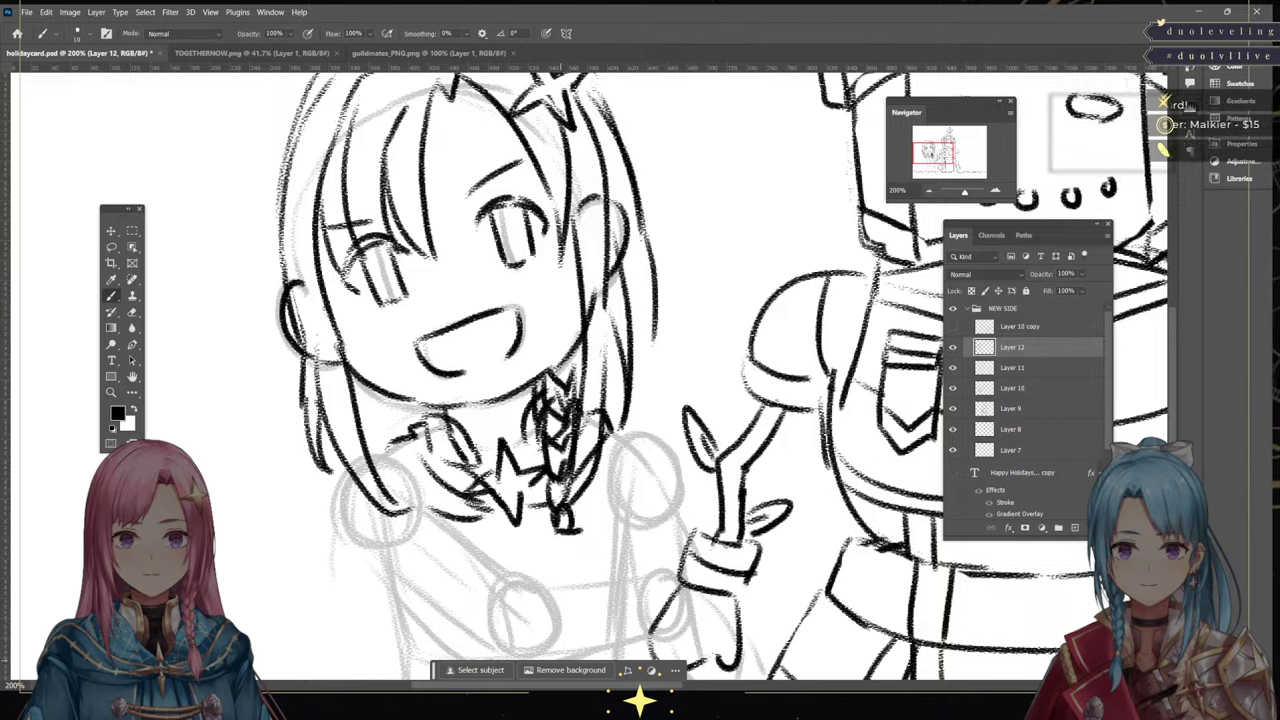
{"action": "key", "text": "ctrl+z"}
{"action": "key", "text": "ctrl+z"}
{"action": "key", "text": "ctrl+z"}
{"action": "key", "text": "ctrl+z"}
{"action": "key", "text": "ctrl+z"}
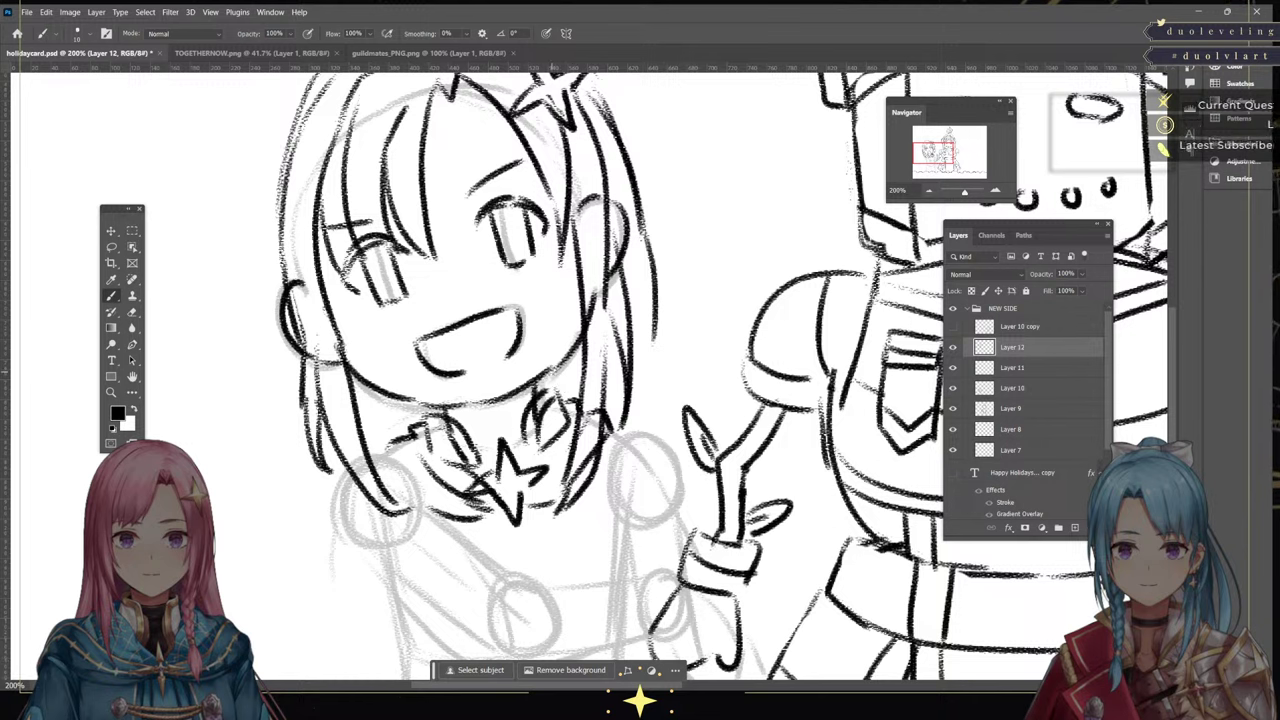
Draw a shorter, narrower braid from beneath the jaw down over the collar on the side nearer the knight
{"action": "mouse_move", "coordinate": [562, 371]}
{"action": "left_mouse_down"}
{"action": "mouse_move", "coordinate": [574, 362]}
{"action": "mouse_move", "coordinate": [550, 404]}
{"action": "mouse_move", "coordinate": [572, 436]}
{"action": "left_mouse_up"}
{"action": "mouse_move", "coordinate": [556, 432]}
{"action": "left_mouse_down"}
{"action": "mouse_move", "coordinate": [574, 446]}
{"action": "mouse_move", "coordinate": [548, 510]}
{"action": "left_mouse_up"}
{"action": "left_click_drag", "start_coordinate": [568, 470], "coordinate": [560, 514]}
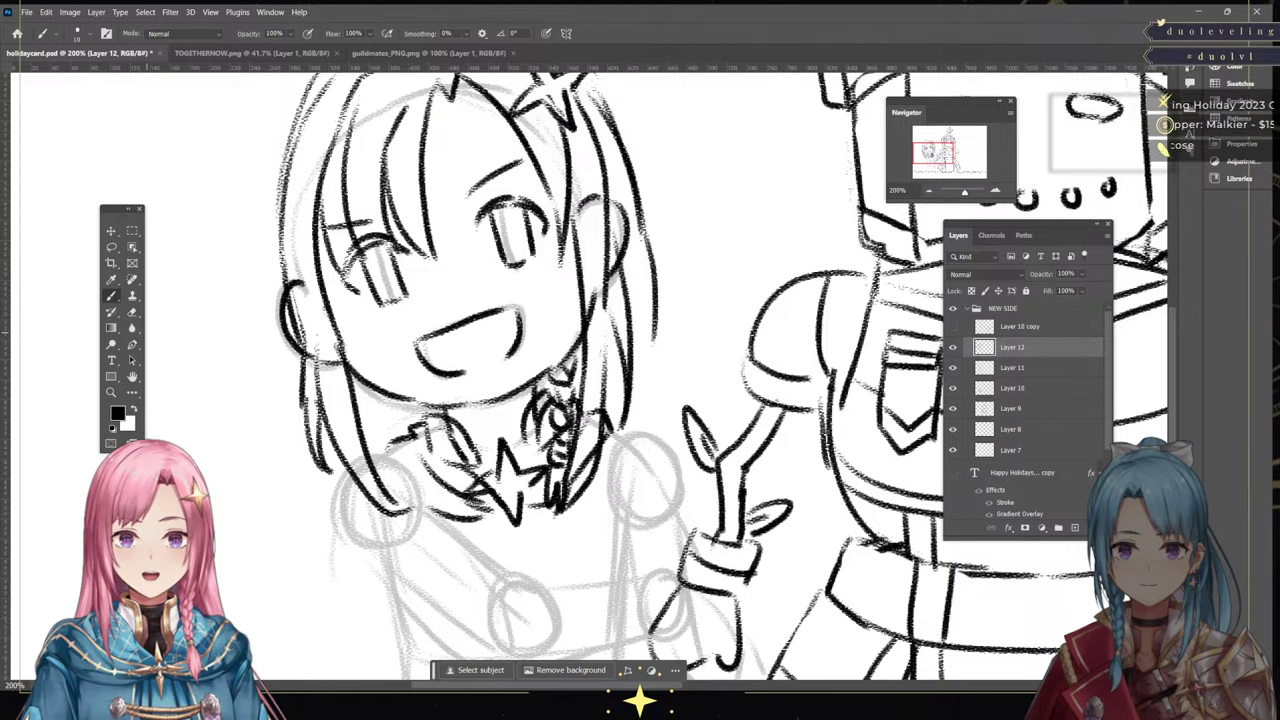
{"action": "key", "text": "e"}
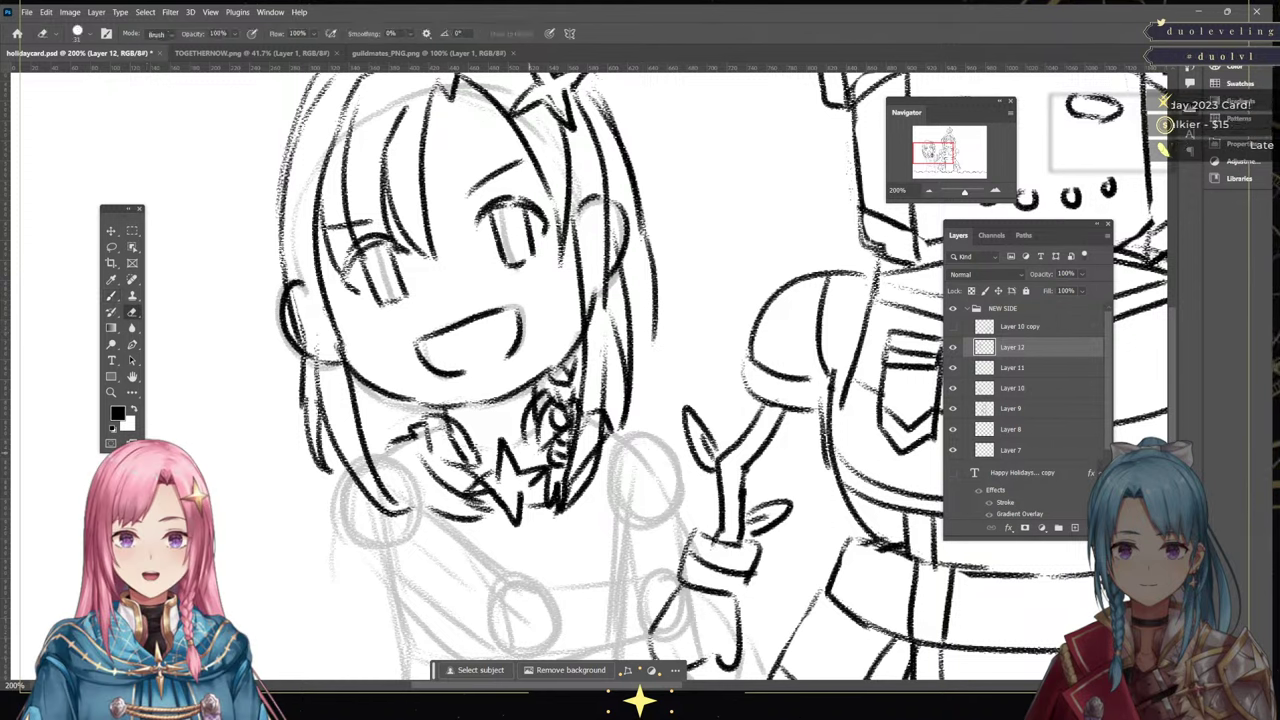
{"action": "key", "text": "b"}
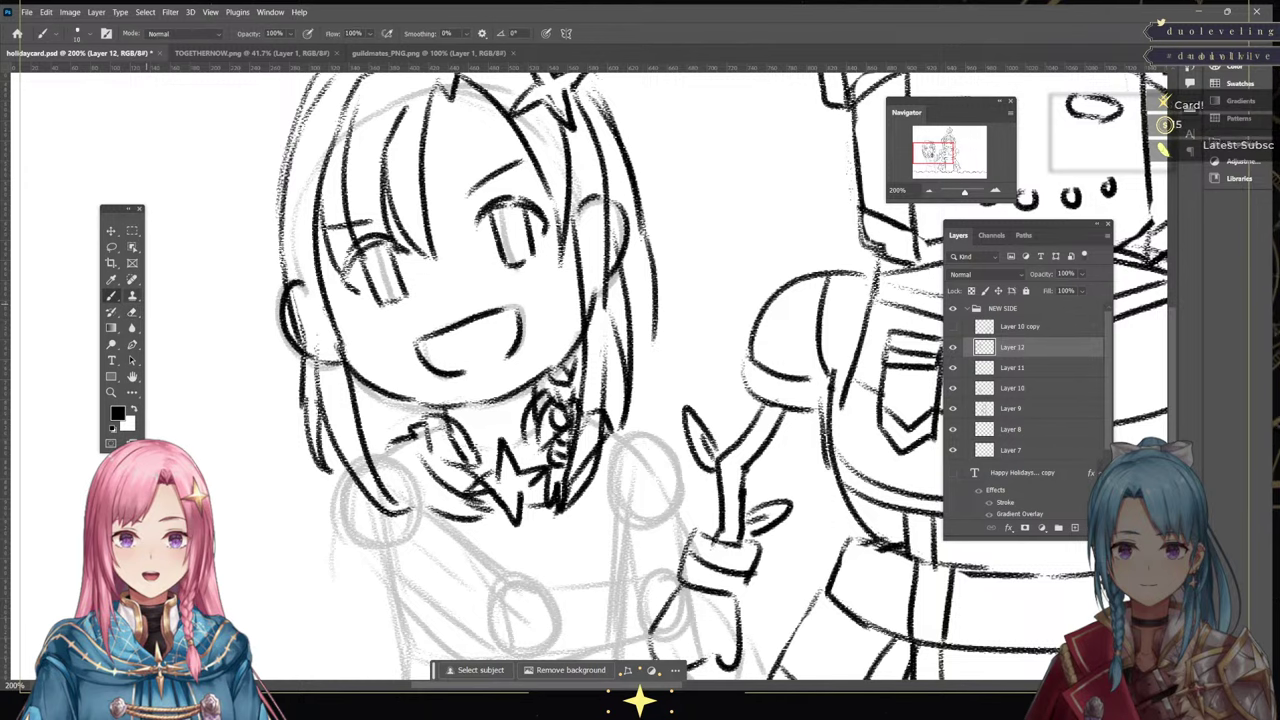
Check the reference art, add the neckline beneath the chin and draw the scarf's curved lower edge behind the collar star
{"action": "key", "text": "ctrl+Tab"}
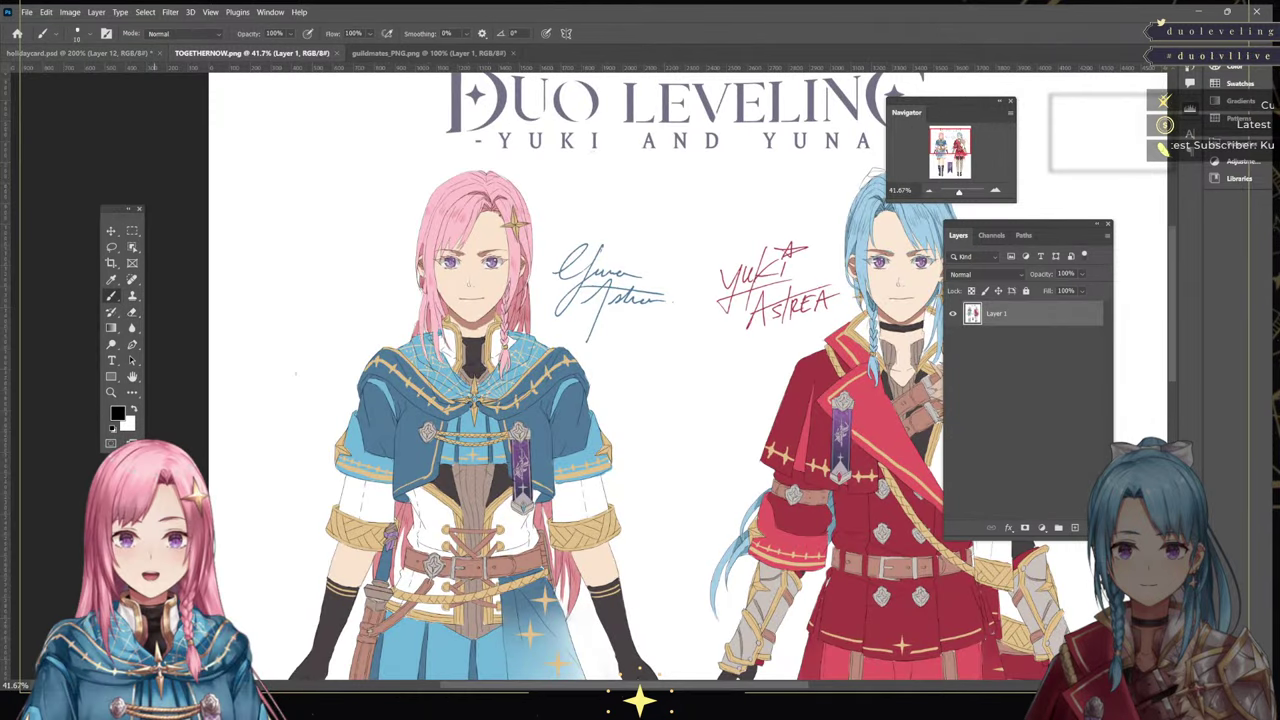
{"action": "key", "text": "ctrl+shift+Tab"}
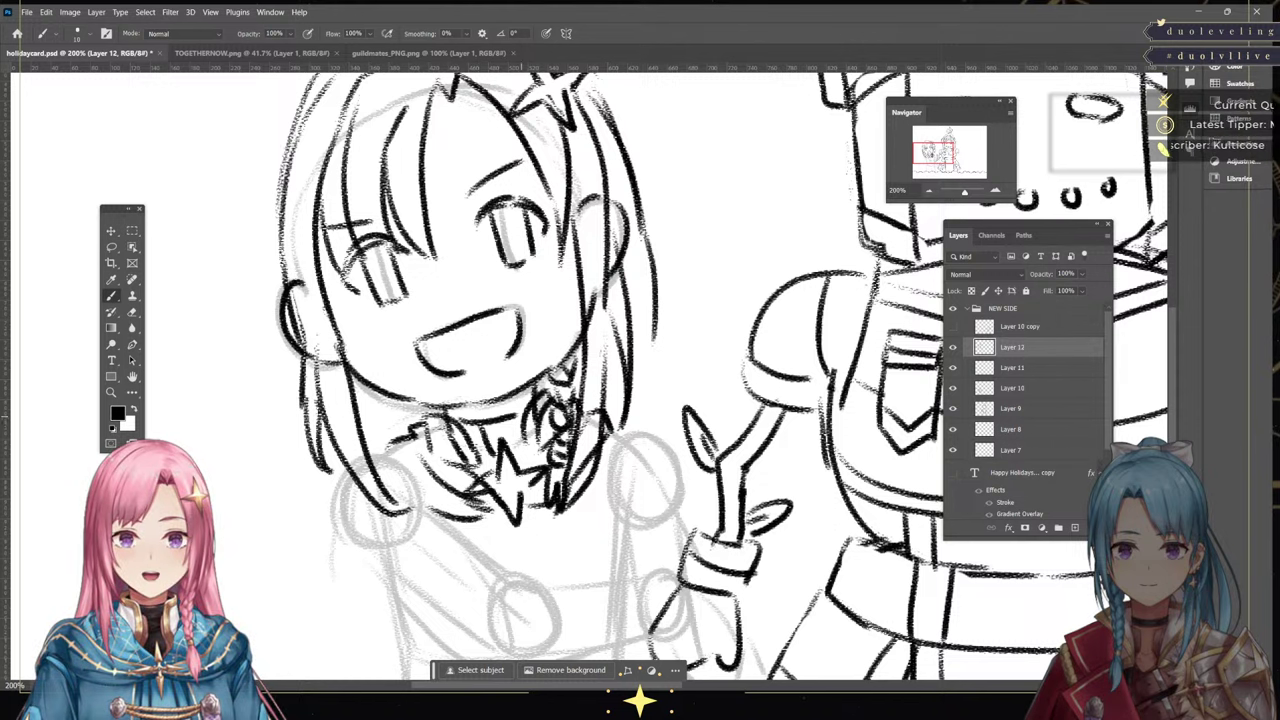
{"action": "mouse_move", "coordinate": [416, 503]}
{"action": "left_mouse_down"}
{"action": "mouse_move", "coordinate": [508, 520]}
{"action": "mouse_move", "coordinate": [586, 501]}
{"action": "left_mouse_up"}
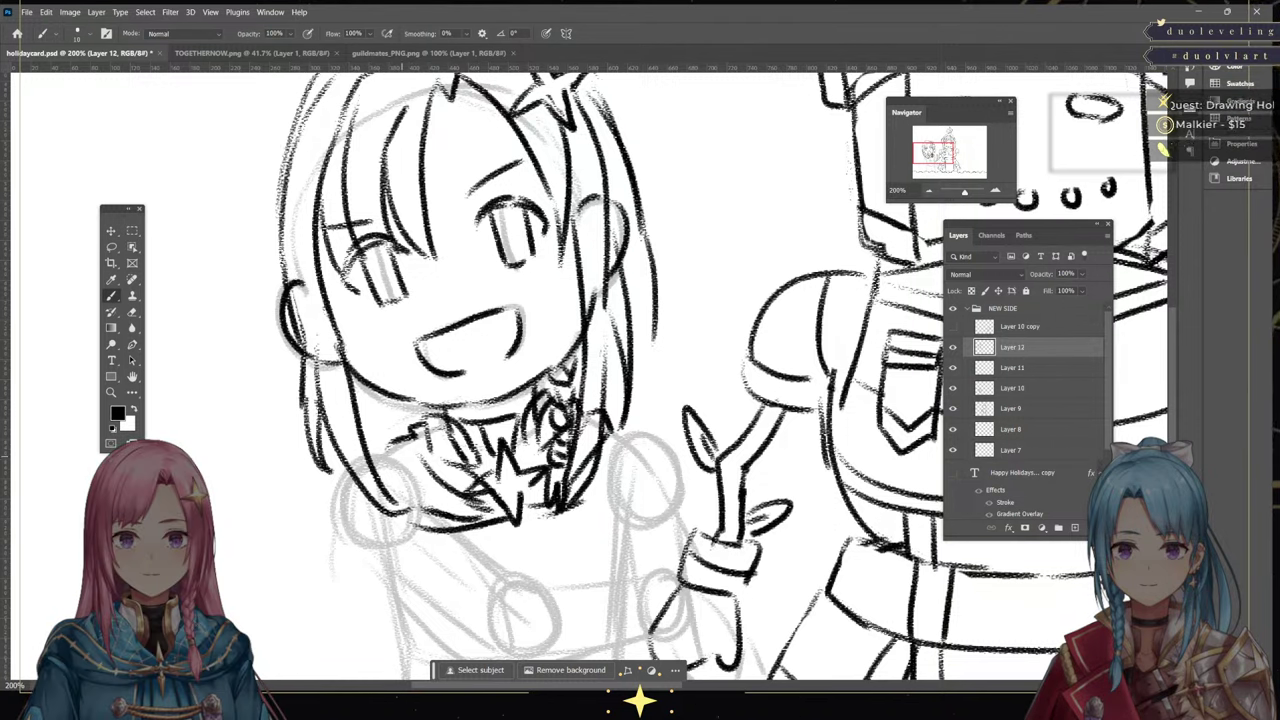
Toggle the visibility of Layer 12 to check its hair lines and merge it down into Layer 11
{"action": "key", "text": "e"}
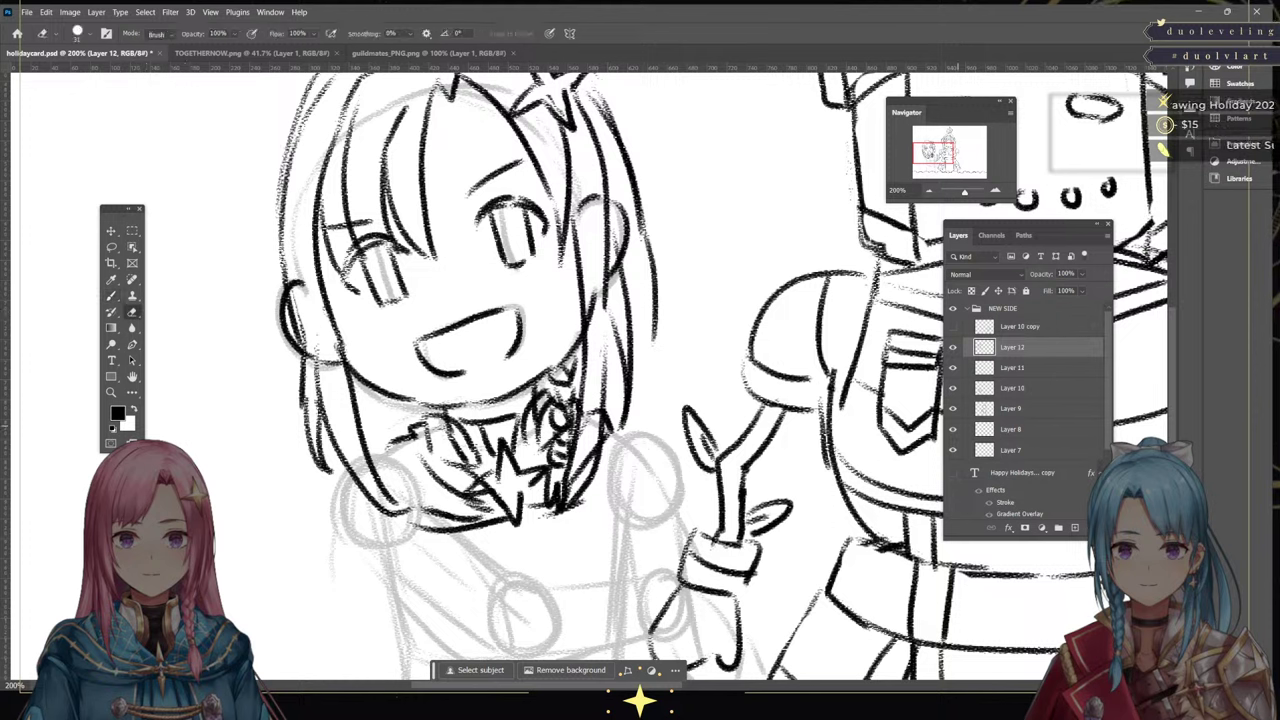
{"action": "left_click", "coordinate": [953, 347]}
{"action": "left_click", "coordinate": [953, 347]}
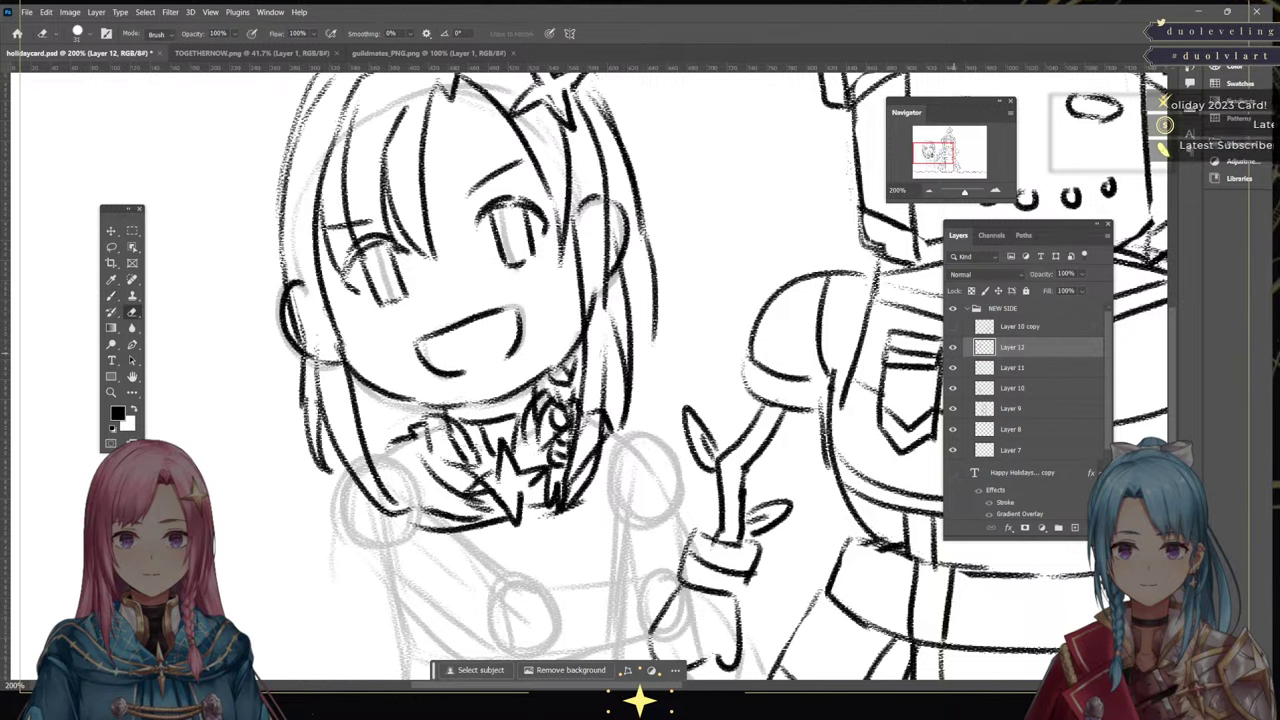
{"action": "key", "text": "ctrl+comma"}
{"action": "key", "text": "ctrl+comma"}
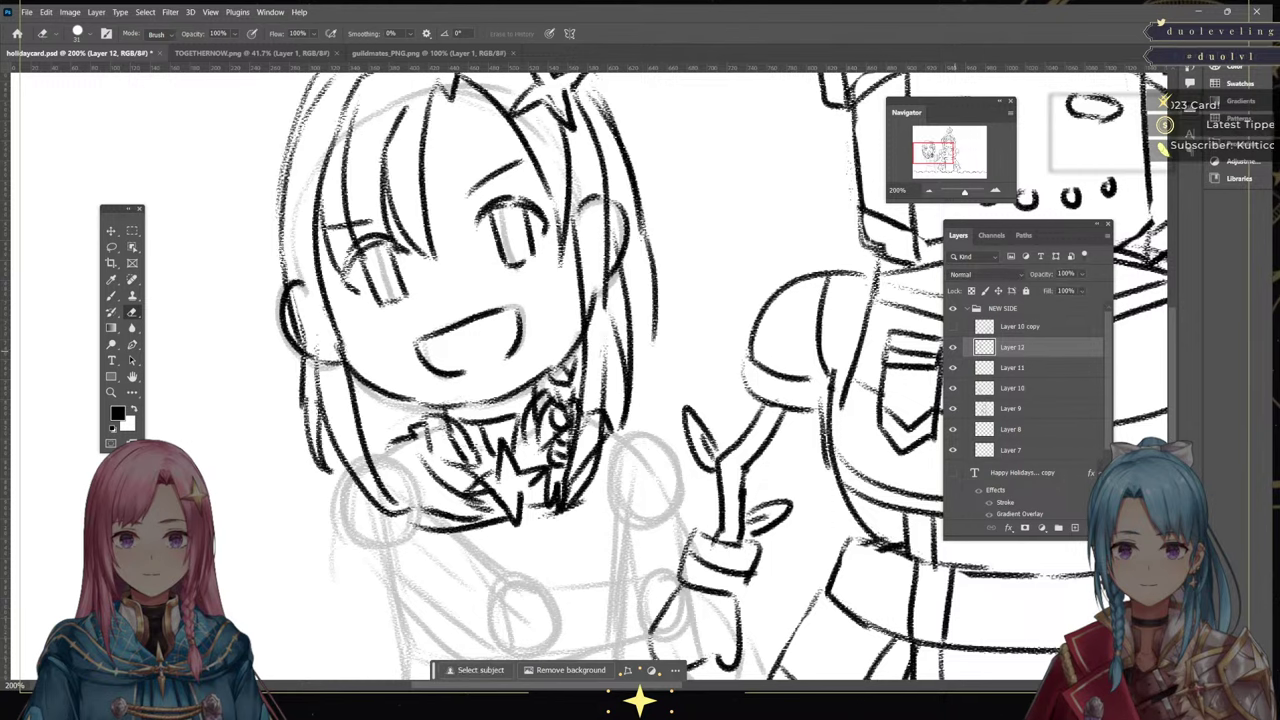
{"action": "key", "text": "ctrl+e"}
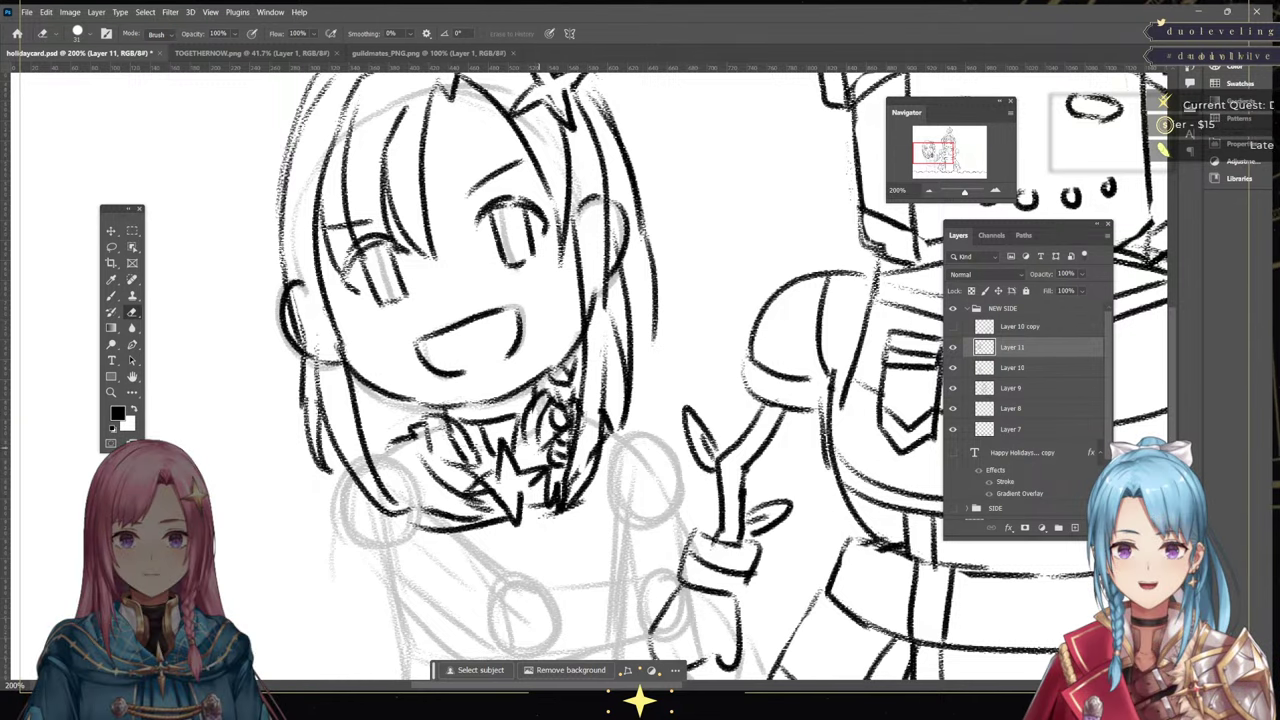
Redraw the collar flap farther from the knight and erase the ear lines overlapping the hair lock on that side
{"action": "left_click_drag", "start_coordinate": [446, 430], "coordinate": [455, 447]}
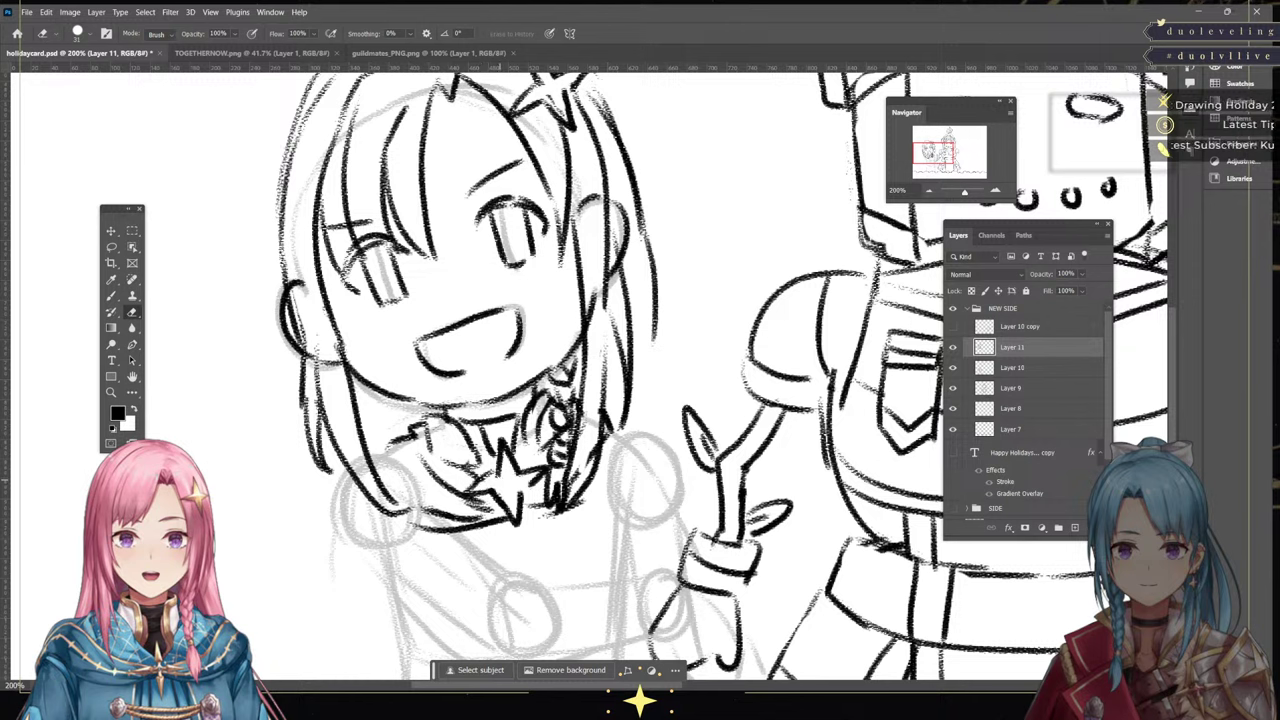
{"action": "key", "text": "b"}
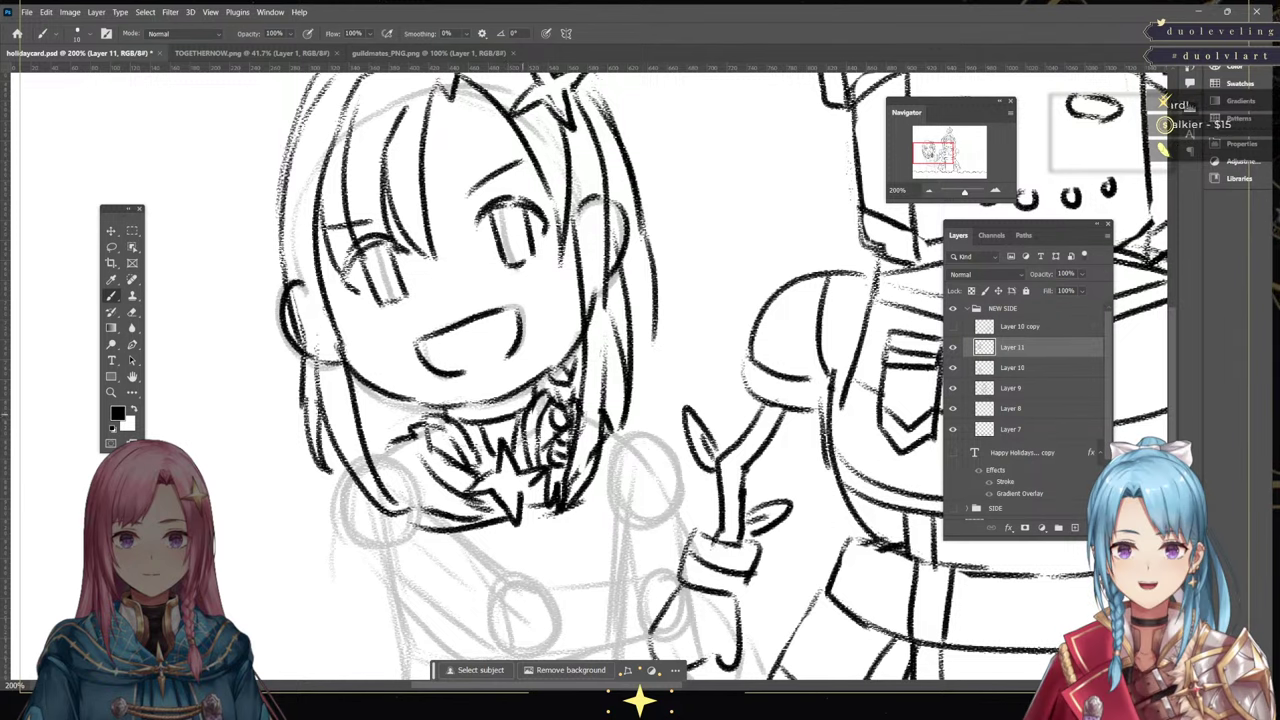
{"action": "key", "text": "e"}
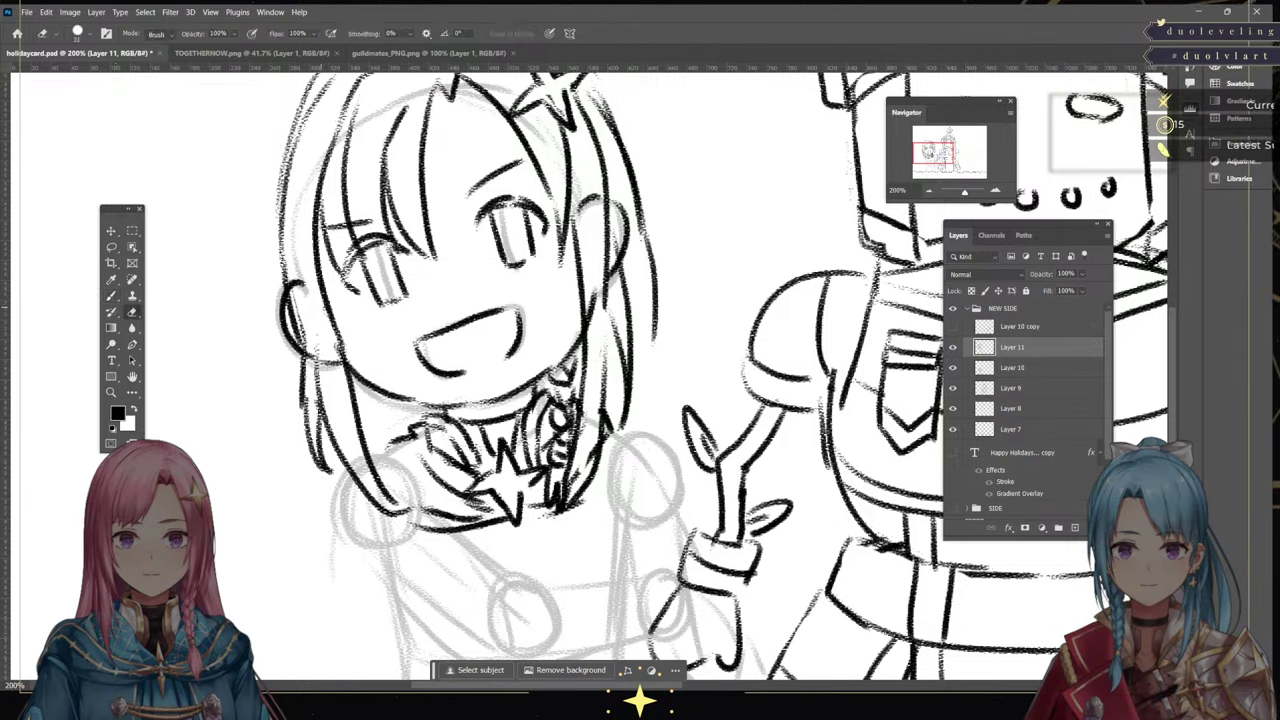
{"action": "mouse_move", "coordinate": [310, 280]}
{"action": "left_mouse_down"}
{"action": "mouse_move", "coordinate": [340, 375]}
{"action": "mouse_move", "coordinate": [313, 340]}
{"action": "left_mouse_up"}
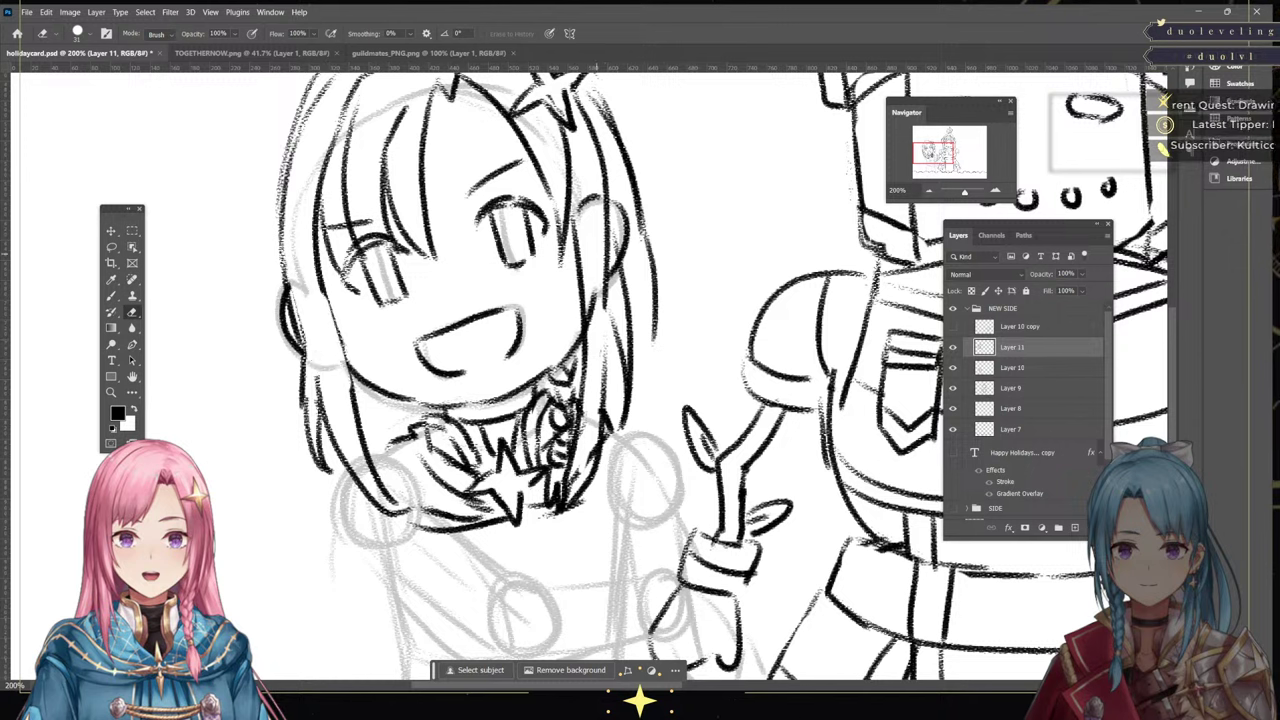
Erase the long hair-lock line beside the face on the side nearer the knight and redraw its inner edge down to the jaw
{"action": "mouse_move", "coordinate": [592, 200]}
{"action": "left_mouse_down"}
{"action": "mouse_move", "coordinate": [589, 458]}
{"action": "mouse_move", "coordinate": [576, 478]}
{"action": "mouse_move", "coordinate": [590, 359]}
{"action": "mouse_move", "coordinate": [590, 430]}
{"action": "left_mouse_up"}
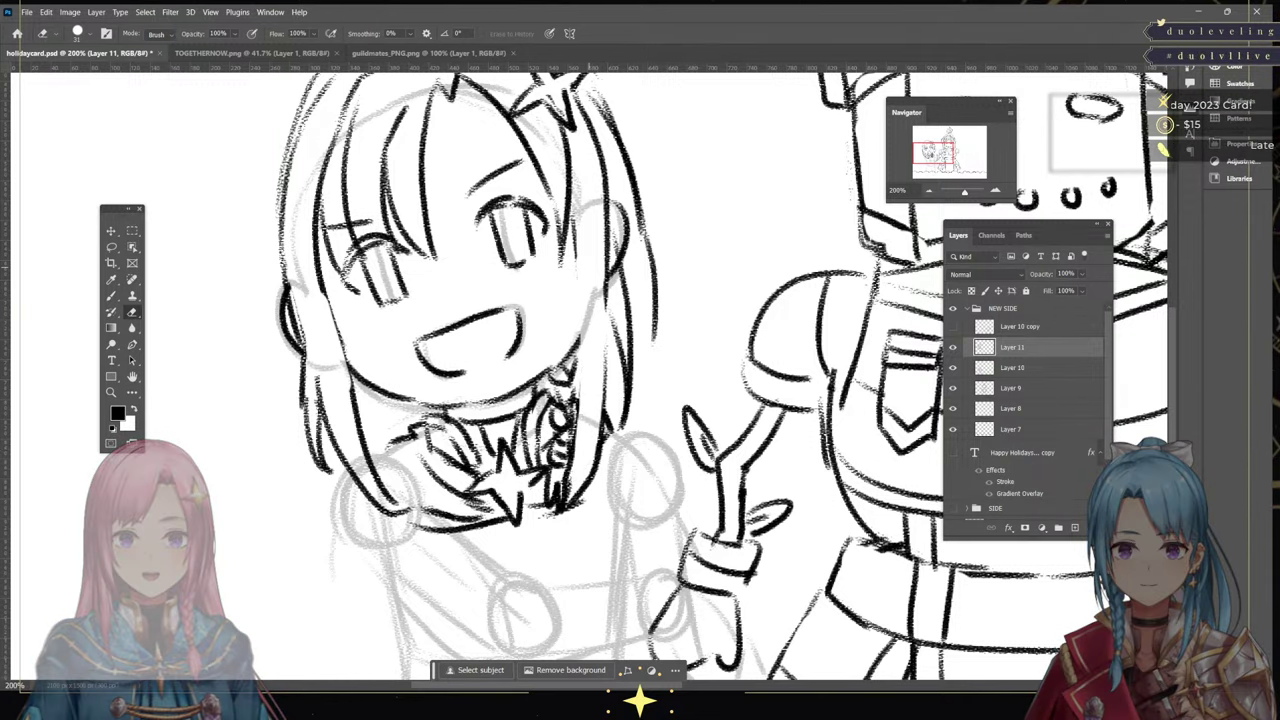
{"action": "mouse_move", "coordinate": [591, 290]}
{"action": "left_mouse_down"}
{"action": "mouse_move", "coordinate": [590, 240]}
{"action": "mouse_move", "coordinate": [593, 325]}
{"action": "left_mouse_up"}
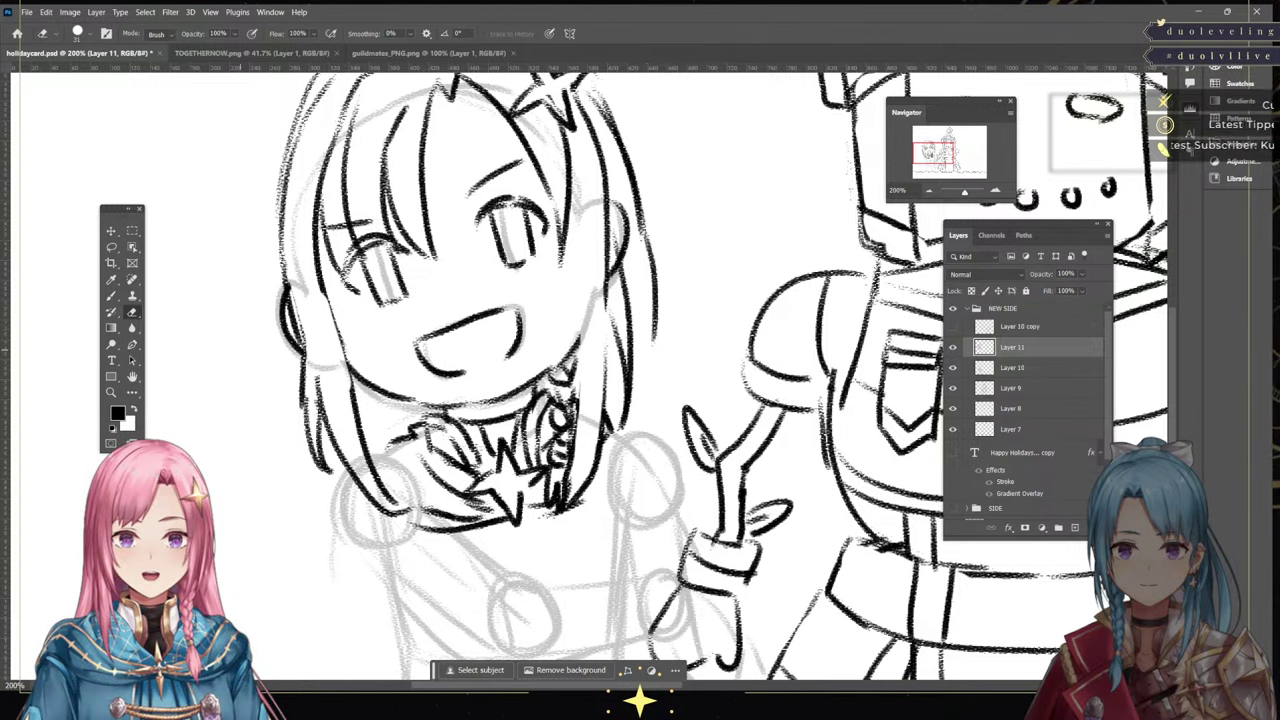
{"action": "key", "text": "b"}
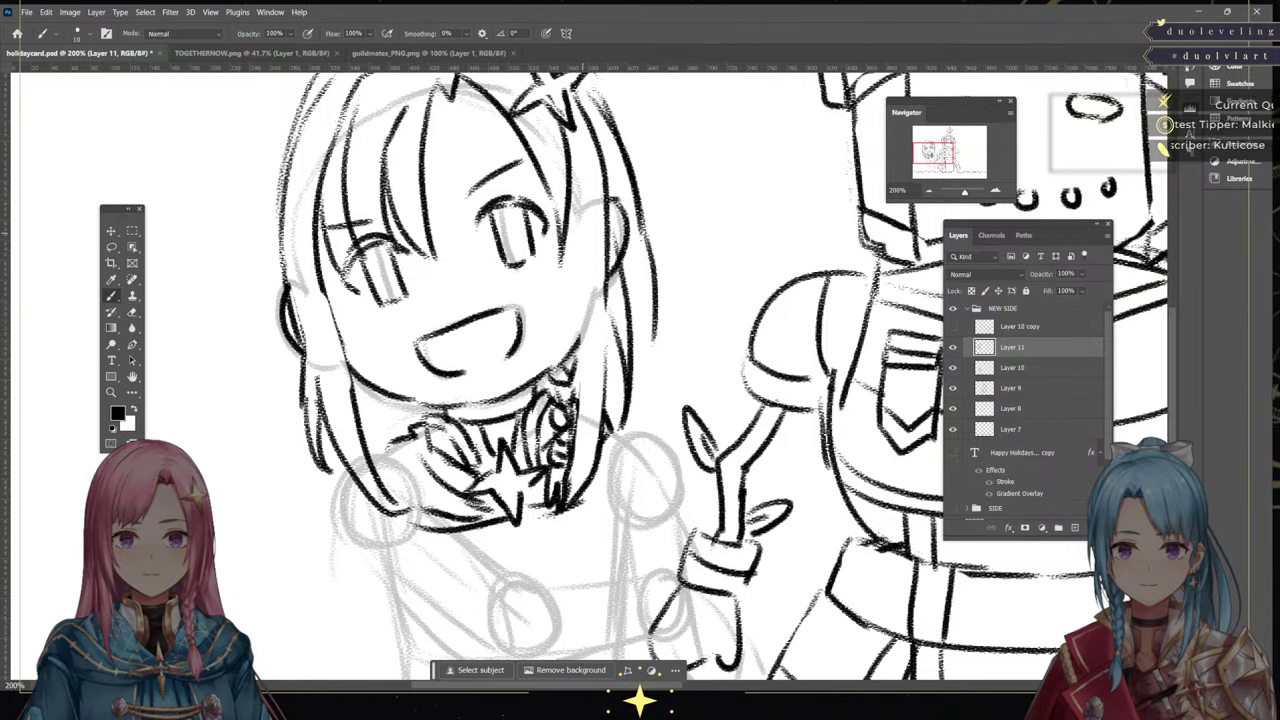
{"action": "left_click_drag", "start_coordinate": [577, 224], "coordinate": [571, 371]}
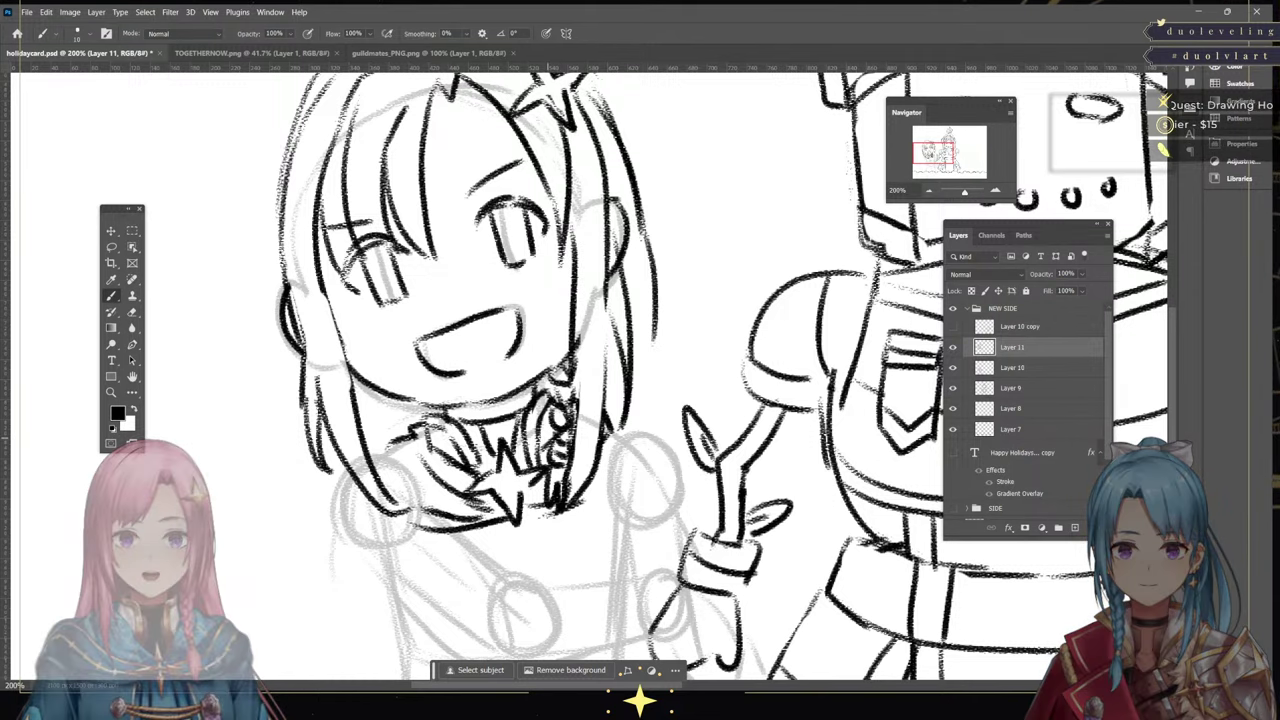
{"action": "key", "text": "ctrl+z"}
{"action": "left_click_drag", "start_coordinate": [574, 228], "coordinate": [552, 388]}
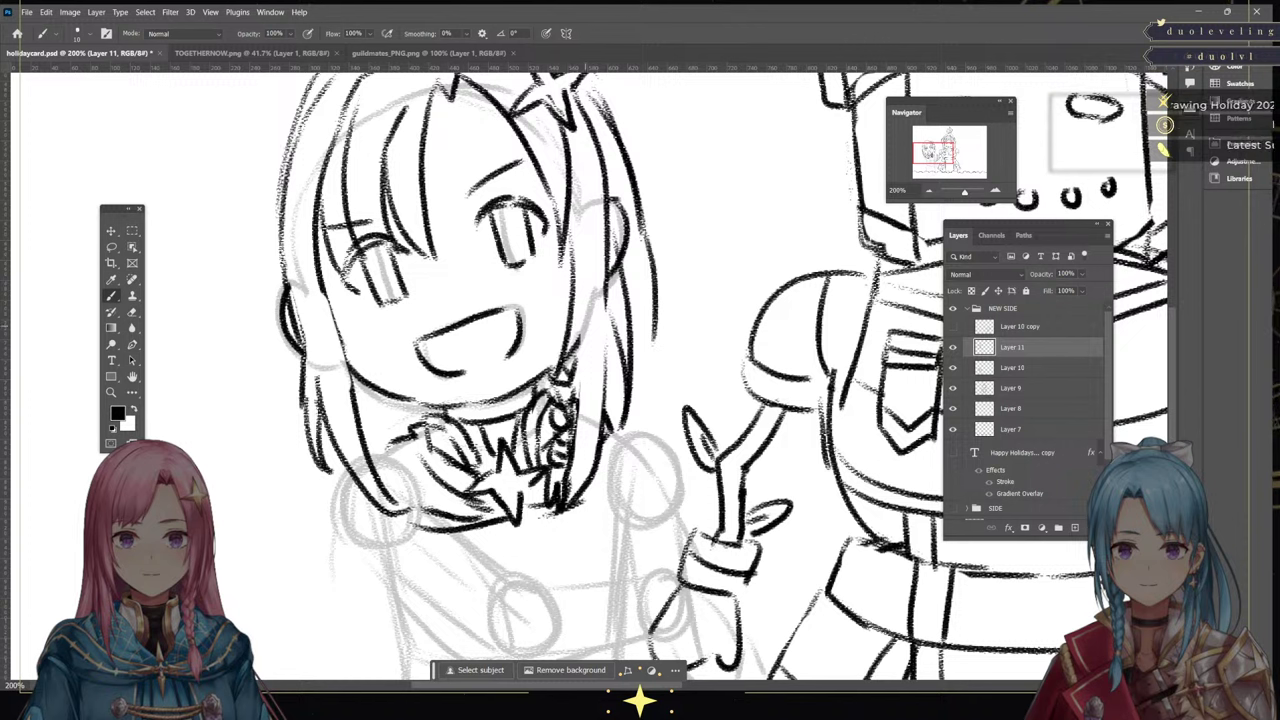
Redraw the hair line running from the ear to the braid and add another strand beside it, on the side nearer the knight
{"action": "left_click_drag", "start_coordinate": [585, 322], "coordinate": [558, 380]}
{"action": "key", "text": "ctrl+z"}
{"action": "left_click_drag", "start_coordinate": [585, 294], "coordinate": [580, 411]}
{"action": "key", "text": "ctrl+z"}
{"action": "left_click_drag", "start_coordinate": [582, 292], "coordinate": [579, 404]}
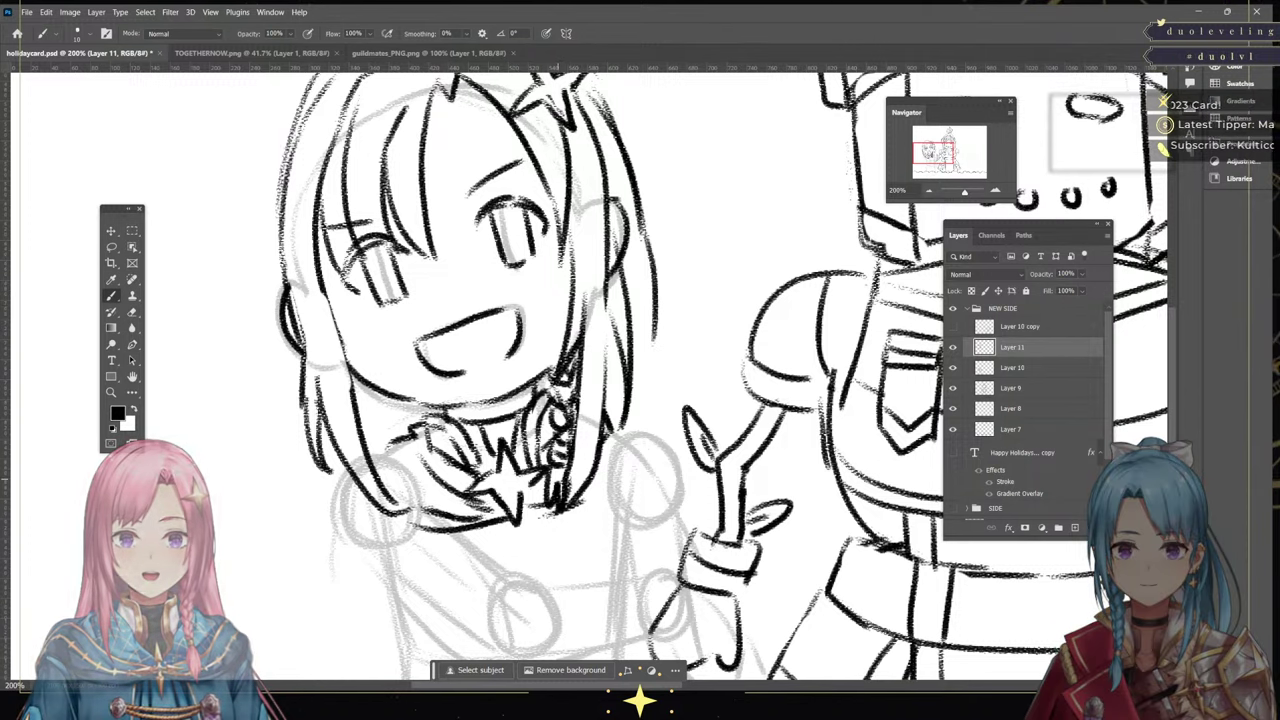
{"action": "left_click_drag", "start_coordinate": [607, 296], "coordinate": [606, 410]}
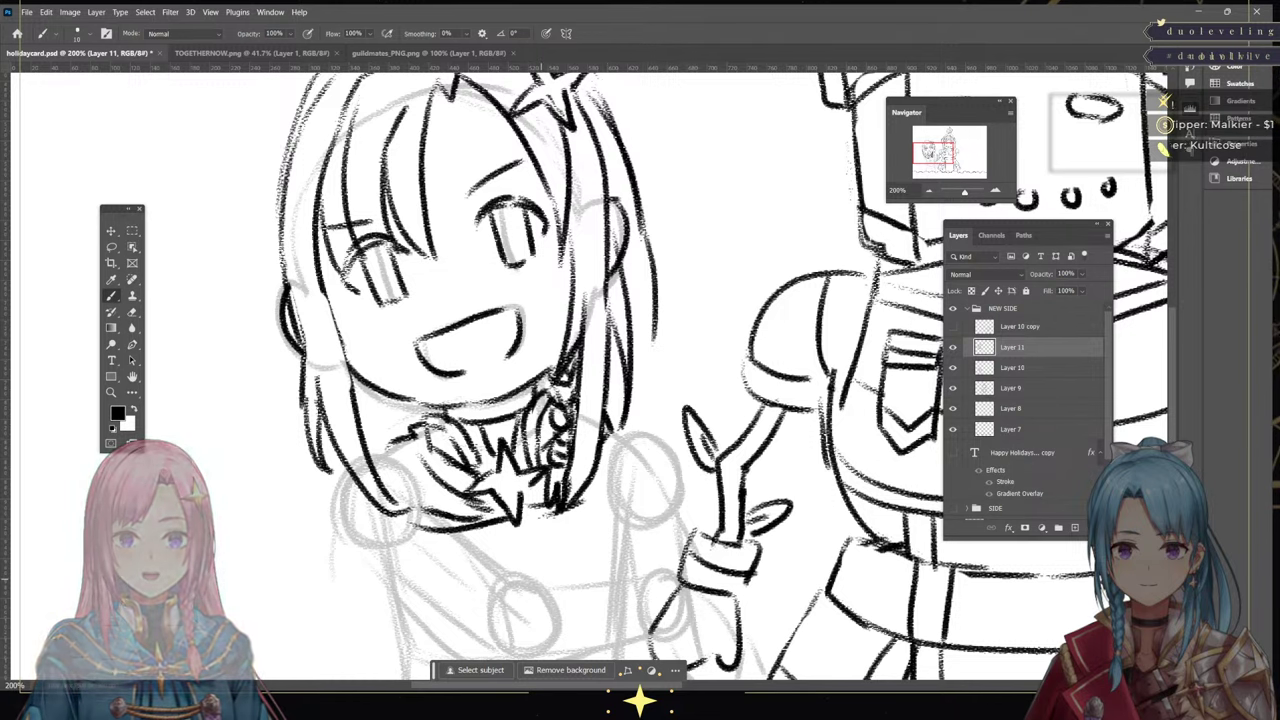
Redraw the face-framing lock's edge on the side away from the knight and extend the outer hair past the shoulders on both sides
{"action": "key", "text": "e"}
{"action": "left_click_drag", "start_coordinate": [341, 327], "coordinate": [328, 306]}
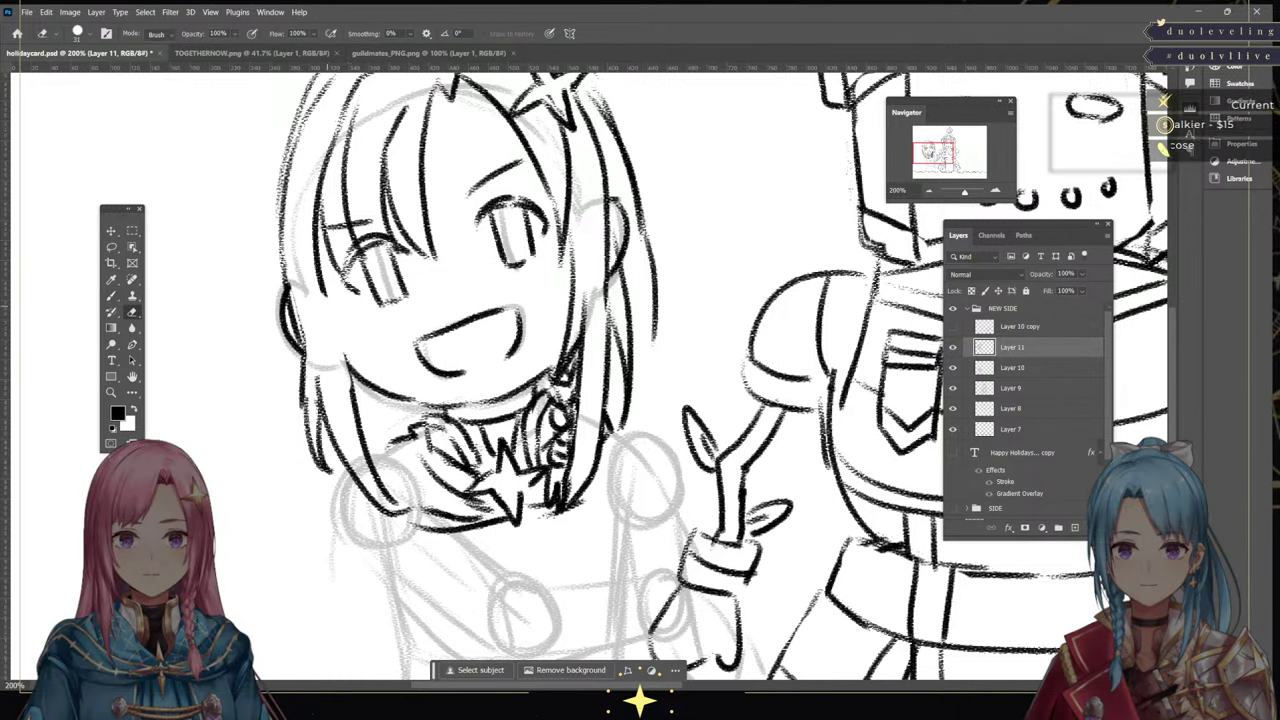
{"action": "key", "text": "b"}
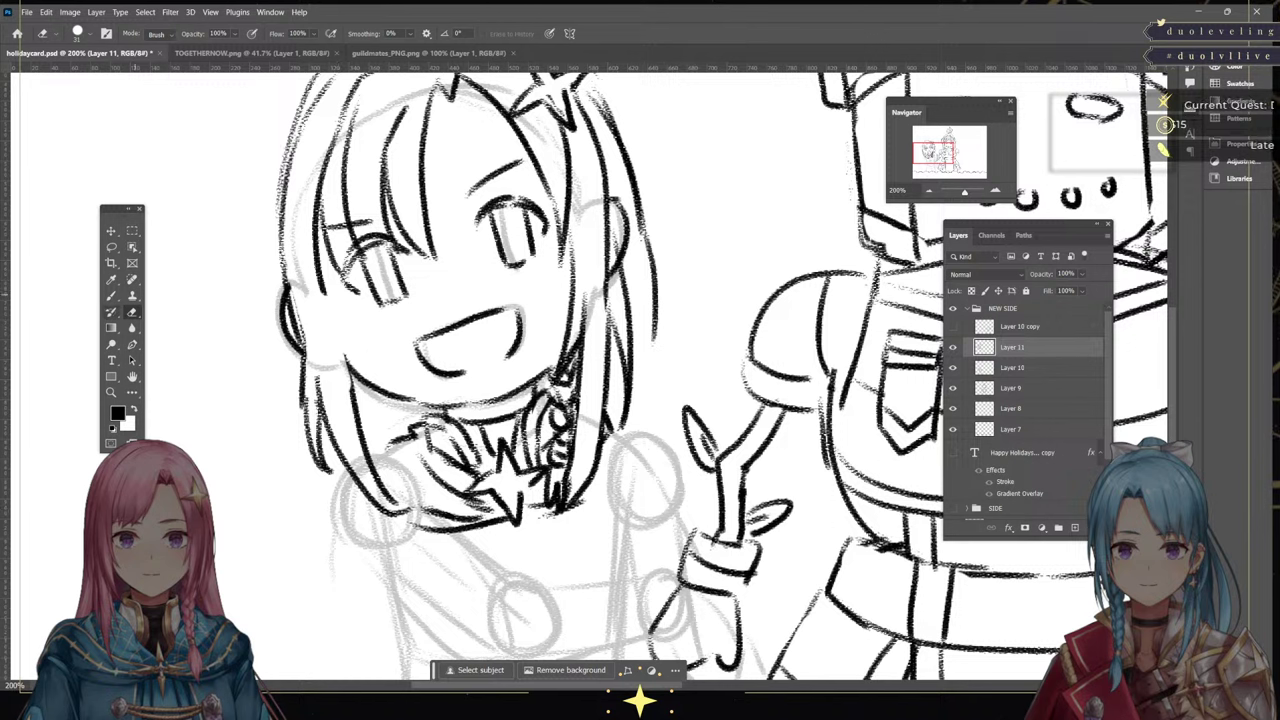
{"action": "left_click_drag", "start_coordinate": [325, 290], "coordinate": [359, 400]}
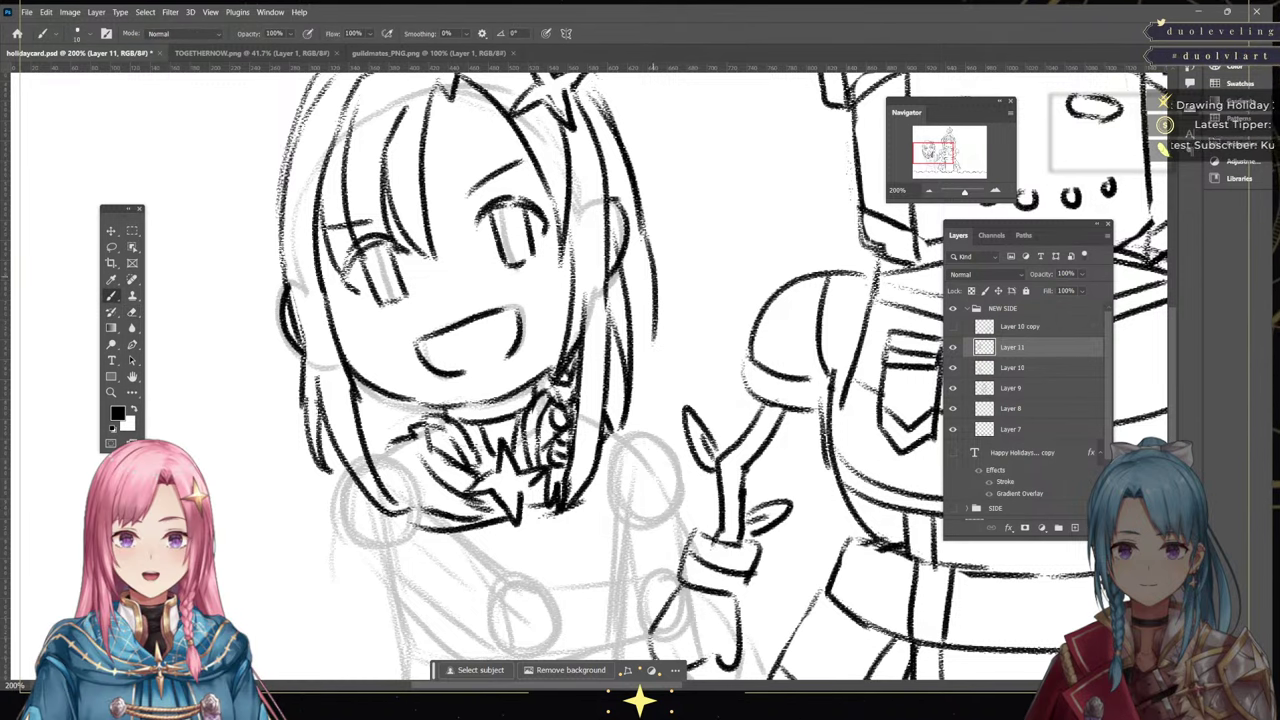
{"action": "left_click_drag", "start_coordinate": [656, 314], "coordinate": [672, 460]}
{"action": "left_click_drag", "start_coordinate": [297, 426], "coordinate": [313, 564]}
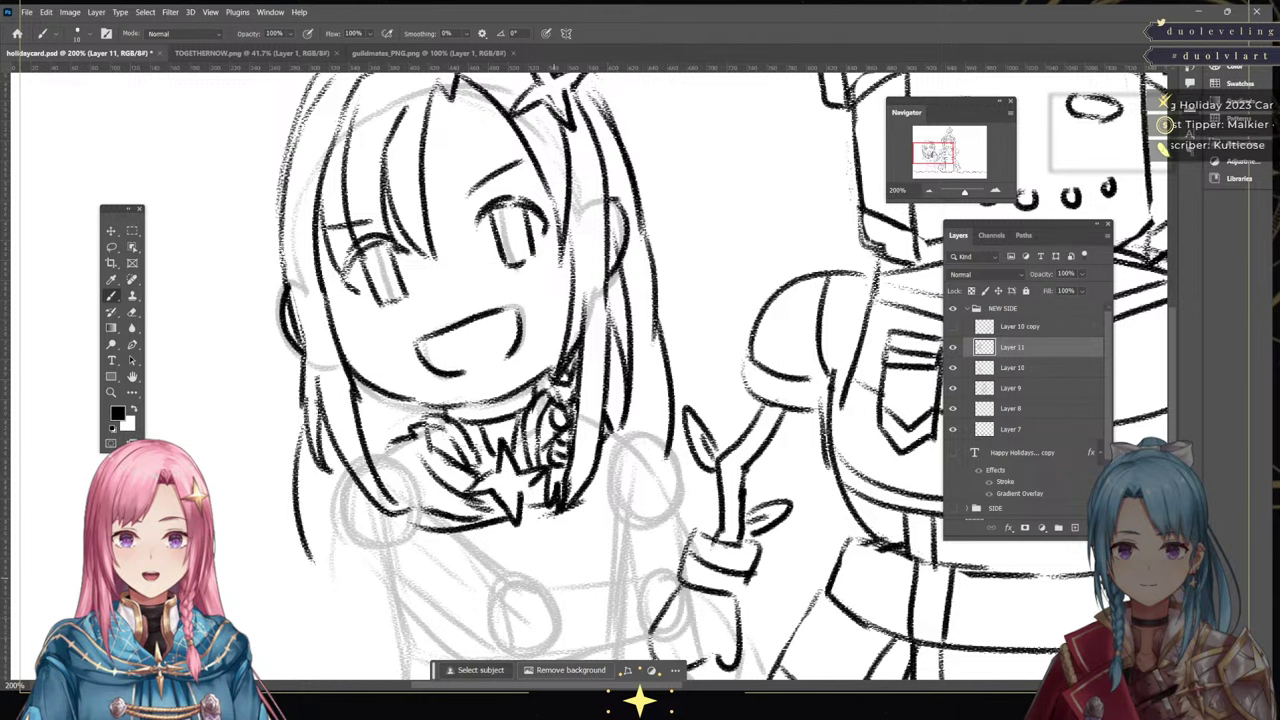
Examine the left figure's hair and proportions against the knight, both close up and across the whole card
{"action": "left_click_drag", "start_coordinate": [929, 157], "coordinate": [936, 160]}
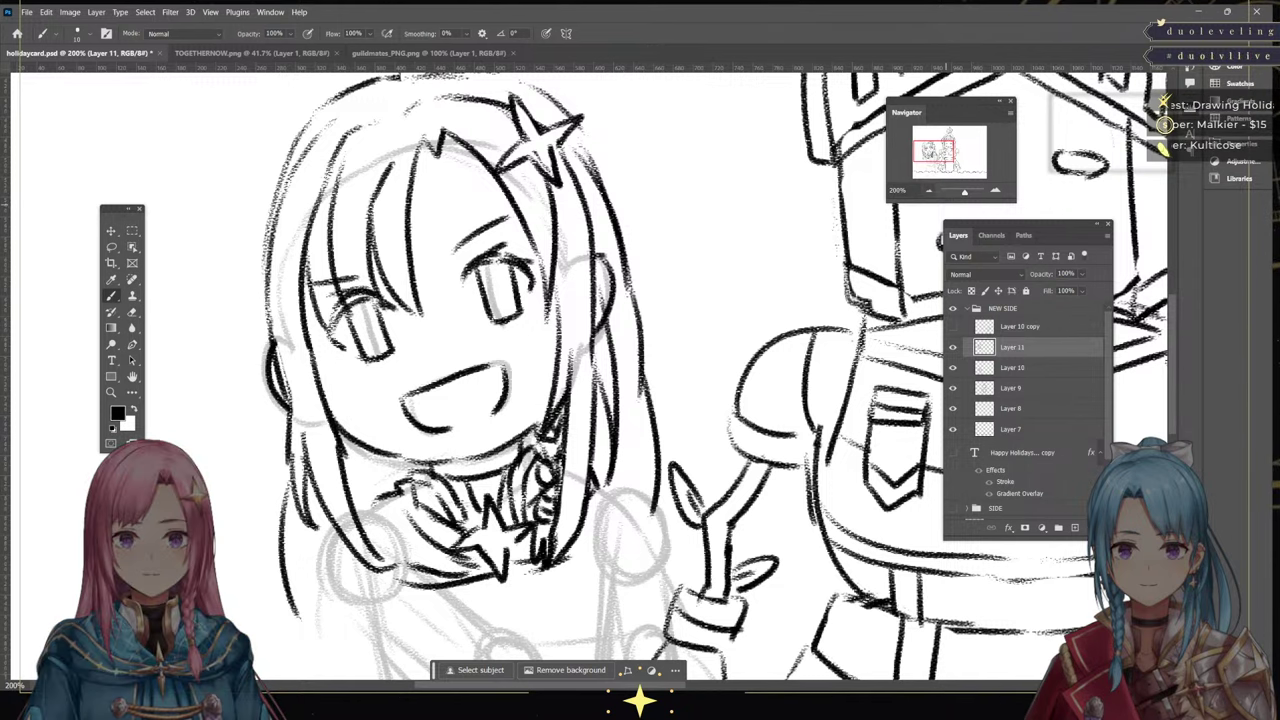
{"action": "key", "text": "ctrl+minus"}
{"action": "key", "text": "ctrl+minus"}
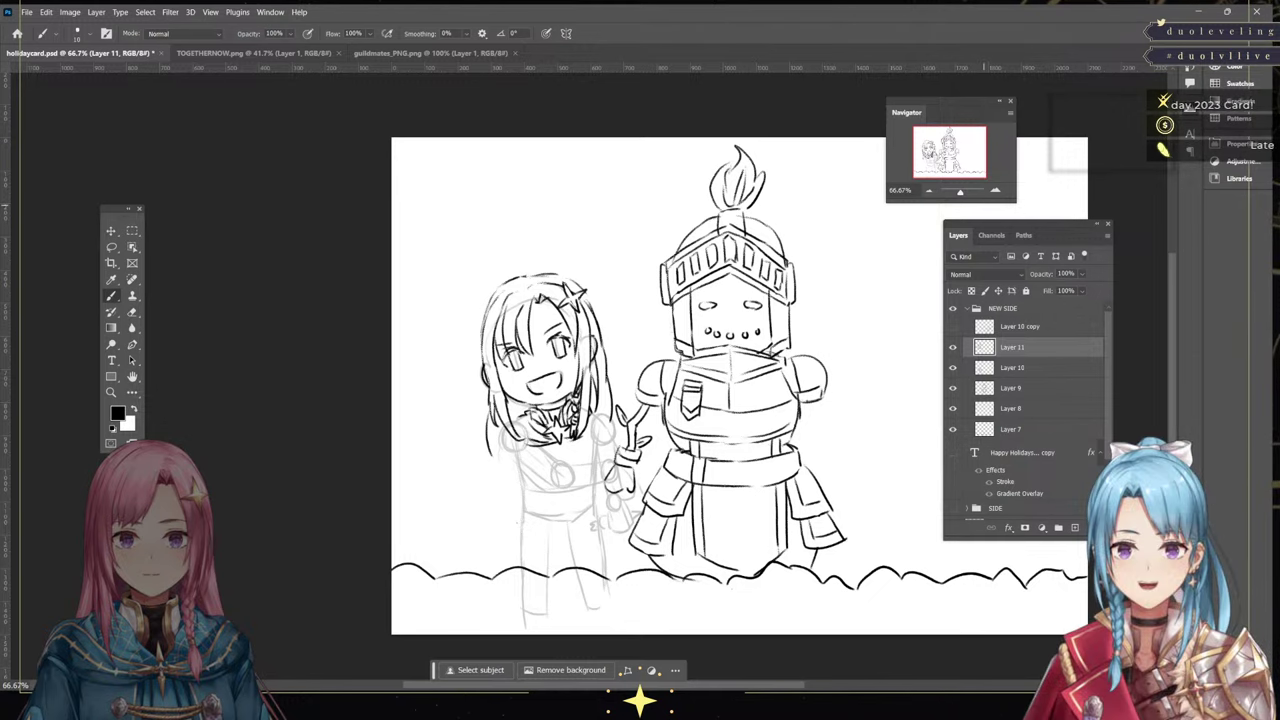
{"action": "left_click_drag", "start_coordinate": [588, 375], "coordinate": [680, 375]}
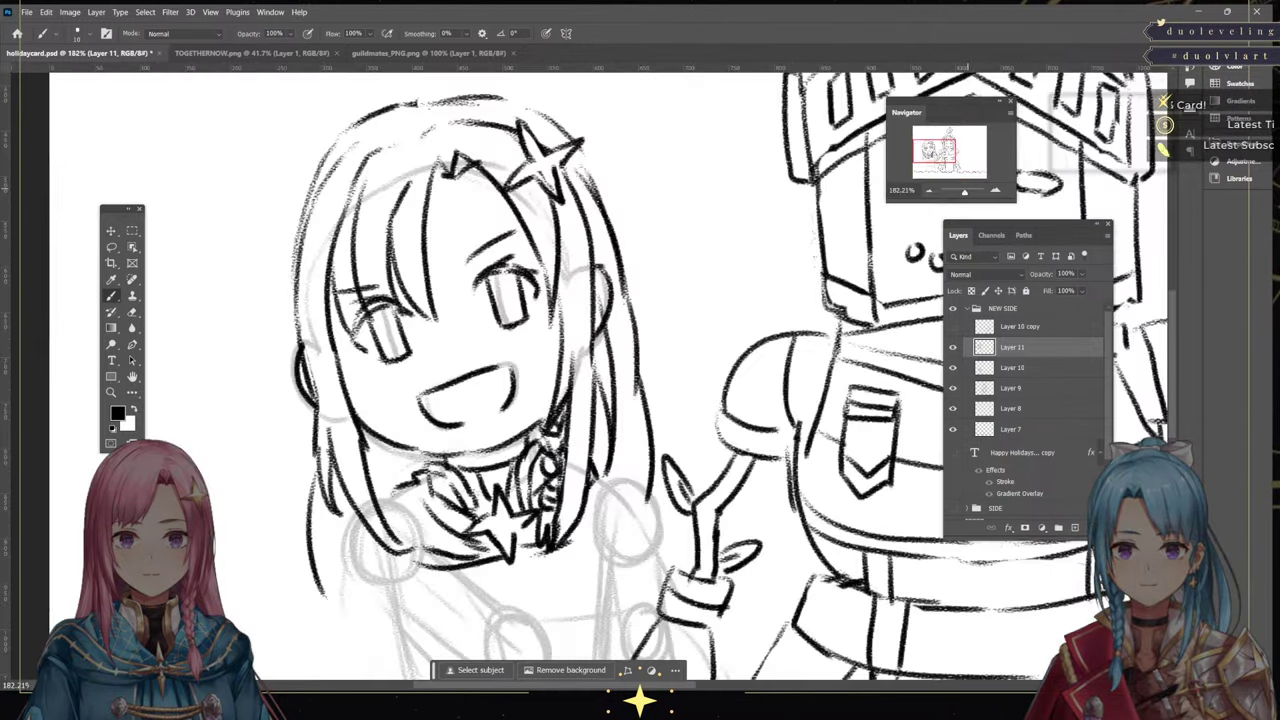
{"action": "scroll", "coordinate": [612, 380], "scroll_direction": "down", "scroll_amount": 5}
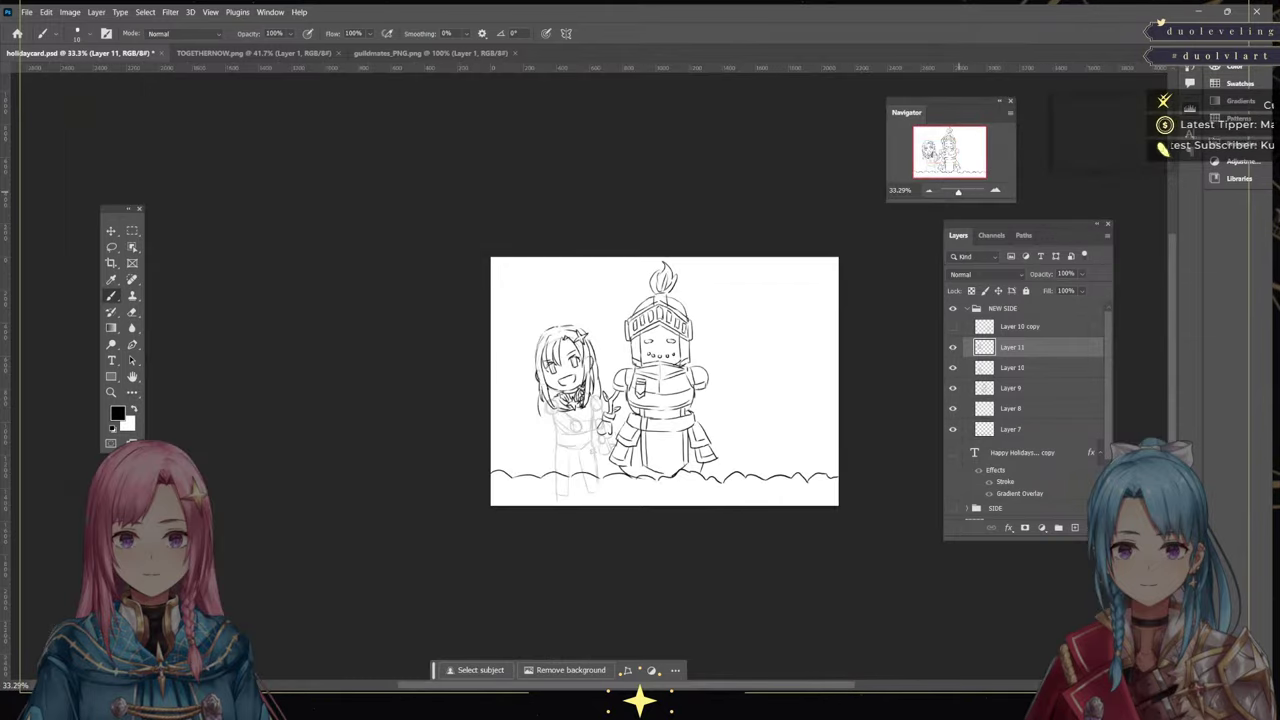
{"action": "scroll", "coordinate": [589, 376], "scroll_direction": "down", "scroll_amount": 3}
{"action": "scroll", "coordinate": [611, 385], "scroll_direction": "up", "scroll_amount": 6}
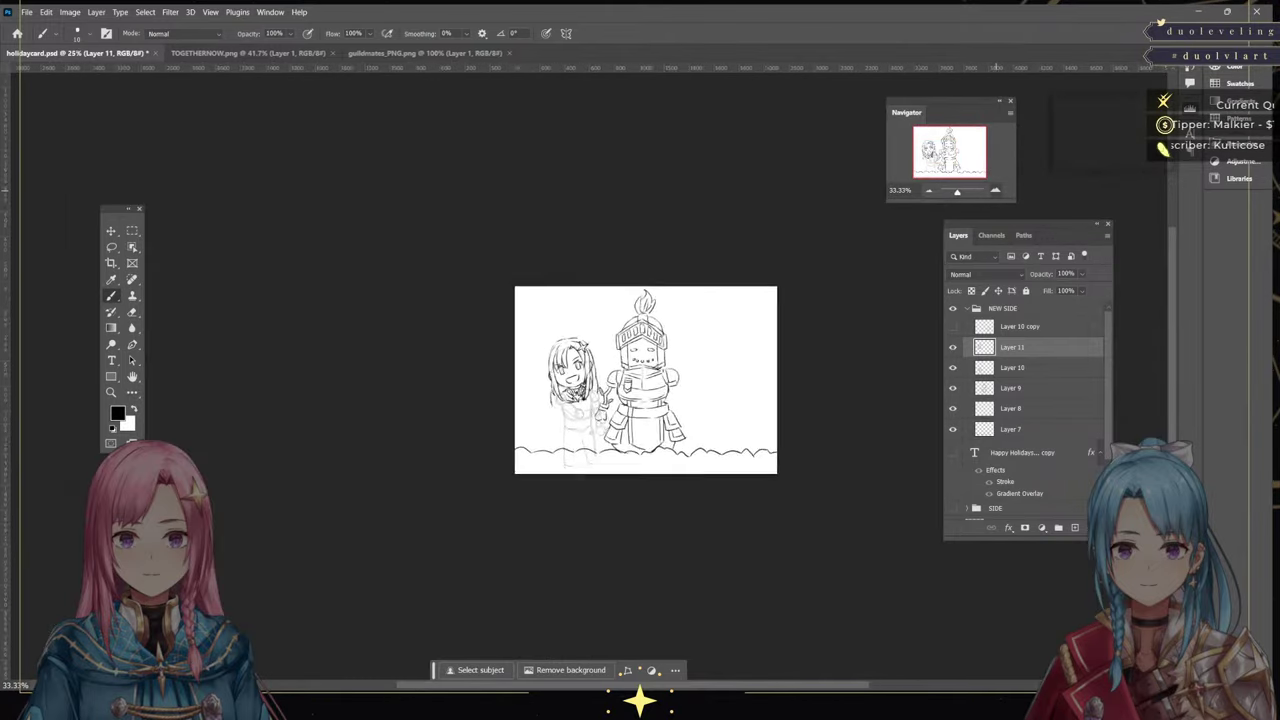
{"action": "left_click_drag", "start_coordinate": [960, 145], "coordinate": [958, 150]}
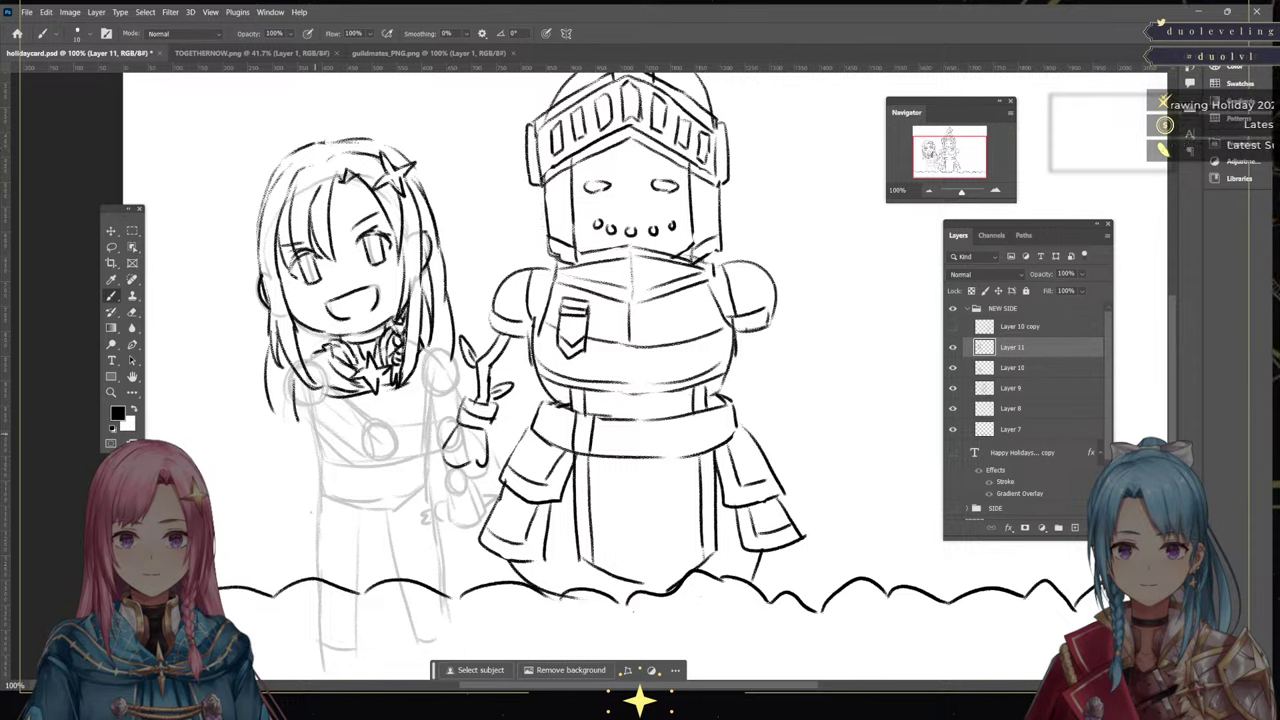
Check the reference art and draw the left figure's cape with a scalloped hem over both shoulders and short banded sleeves beneath it
{"action": "left_click", "coordinate": [250, 52]}
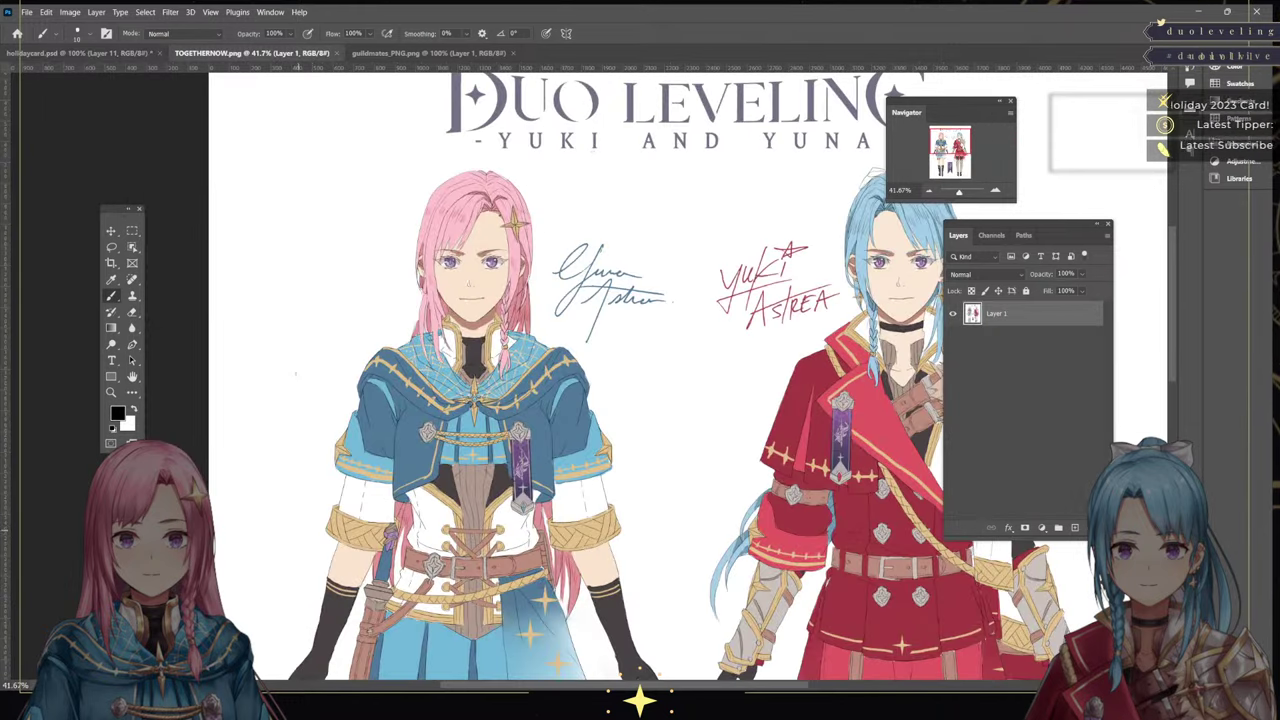
{"action": "left_click", "coordinate": [80, 53]}
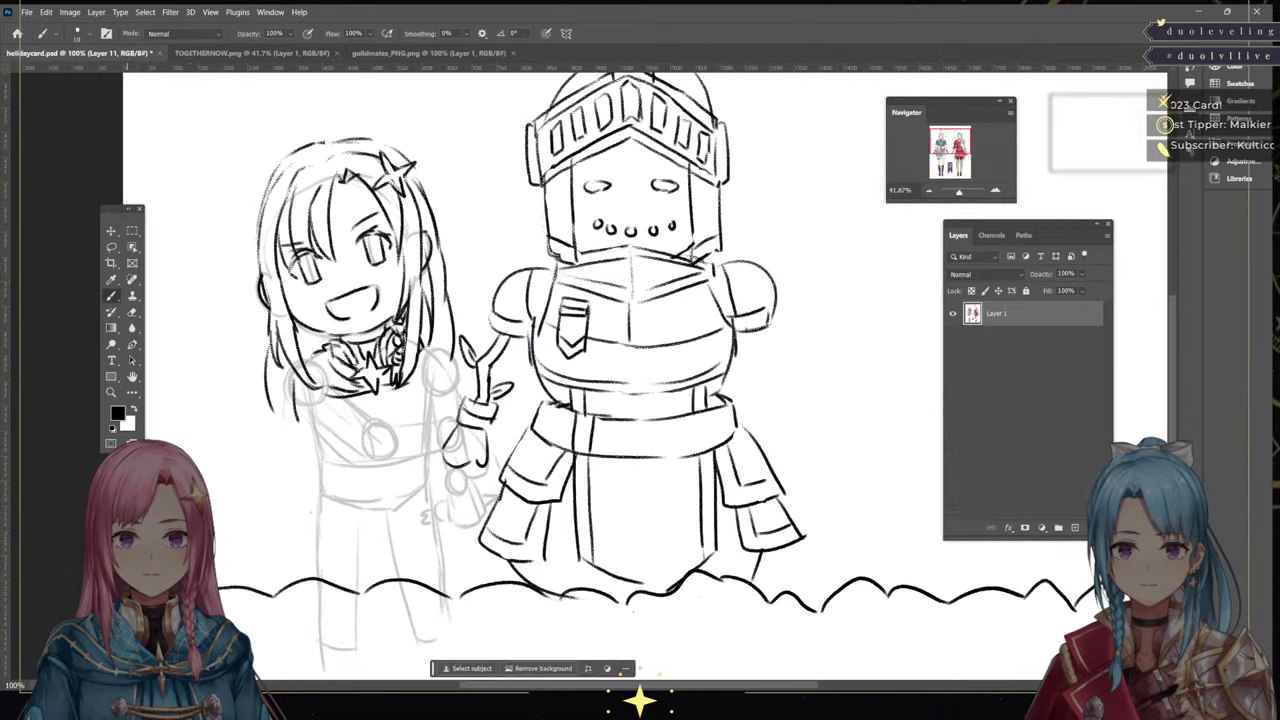
{"action": "mouse_move", "coordinate": [313, 437]}
{"action": "left_mouse_down"}
{"action": "mouse_move", "coordinate": [336, 434]}
{"action": "mouse_move", "coordinate": [352, 403]}
{"action": "left_mouse_up"}
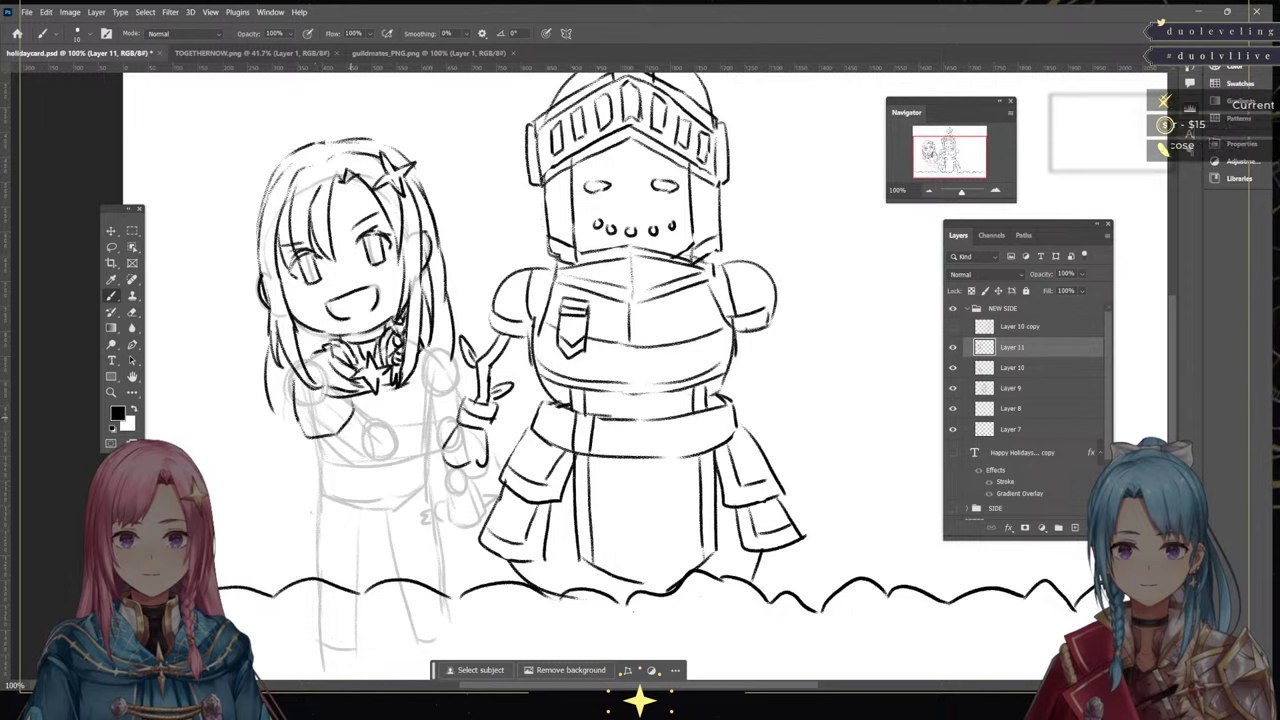
{"action": "mouse_move", "coordinate": [316, 408]}
{"action": "left_mouse_down"}
{"action": "mouse_move", "coordinate": [374, 392]}
{"action": "mouse_move", "coordinate": [400, 404]}
{"action": "mouse_move", "coordinate": [436, 382]}
{"action": "mouse_move", "coordinate": [402, 382]}
{"action": "mouse_move", "coordinate": [446, 354]}
{"action": "left_mouse_up"}
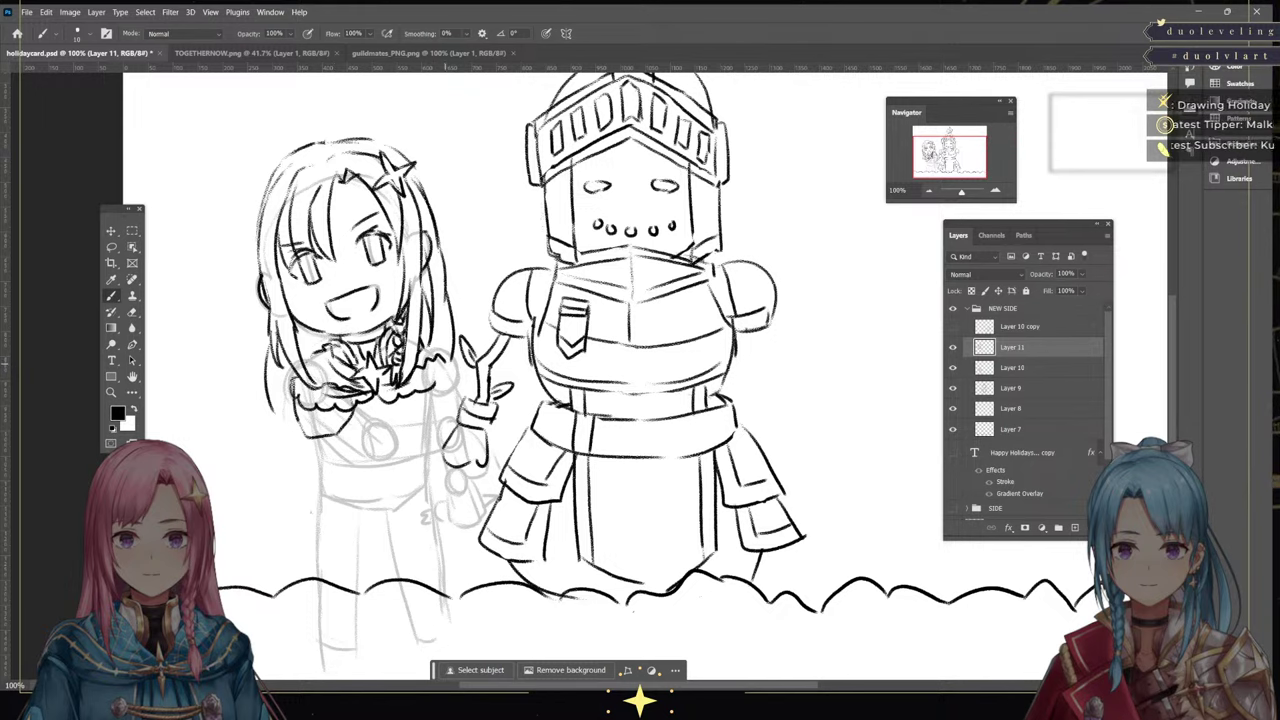
{"action": "left_click_drag", "start_coordinate": [301, 423], "coordinate": [342, 416]}
{"action": "left_click_drag", "start_coordinate": [424, 393], "coordinate": [456, 406]}
{"action": "left_click_drag", "start_coordinate": [449, 367], "coordinate": [465, 392]}
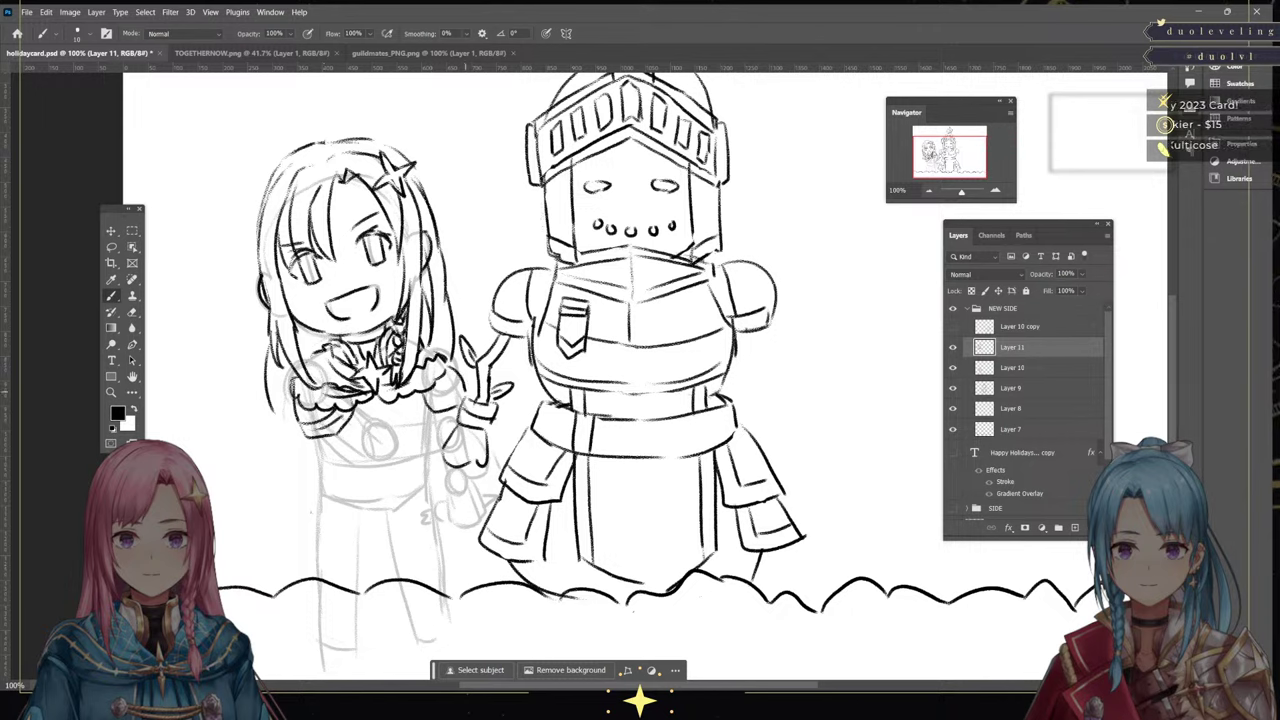
Draw the left figure's bent forearm across the waist toward the knight, with a rounded cuff shape at its end
{"action": "mouse_move", "coordinate": [336, 436]}
{"action": "left_mouse_down"}
{"action": "mouse_move", "coordinate": [362, 455]}
{"action": "mouse_move", "coordinate": [375, 411]}
{"action": "mouse_move", "coordinate": [365, 442]}
{"action": "mouse_move", "coordinate": [421, 423]}
{"action": "left_mouse_up"}
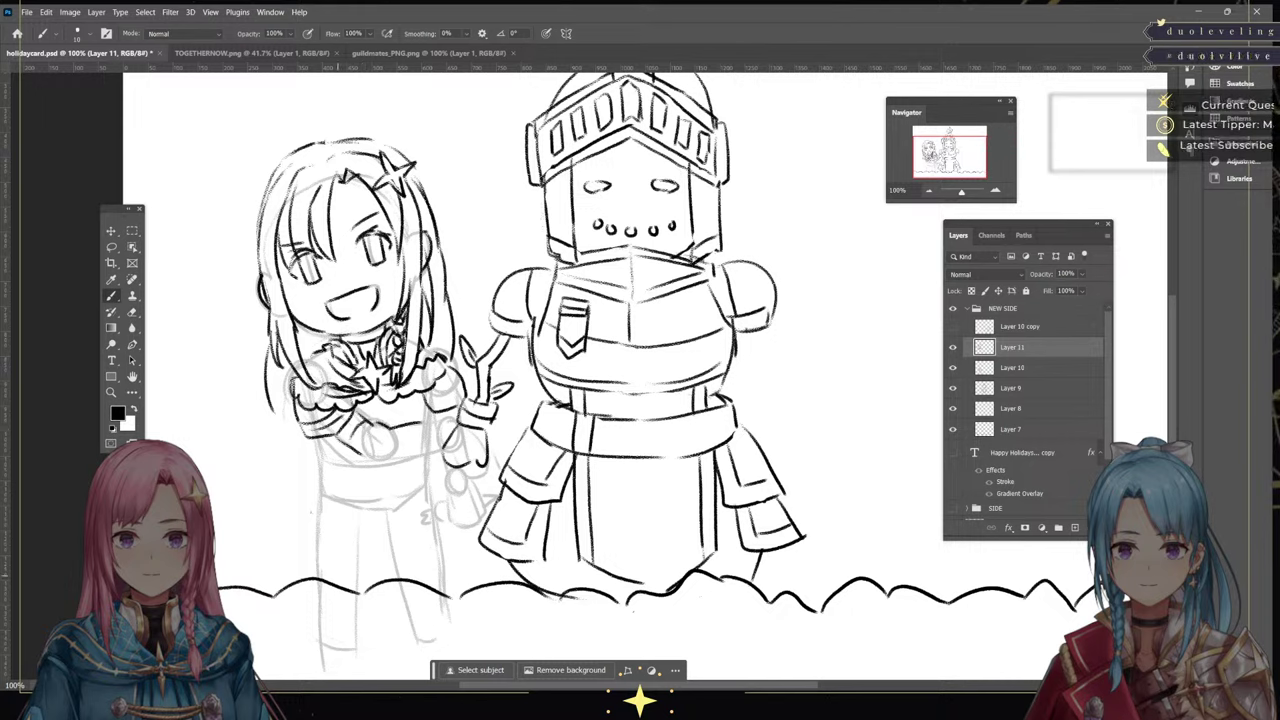
{"action": "key", "text": "ctrl+z"}
{"action": "key", "text": "ctrl+z"}
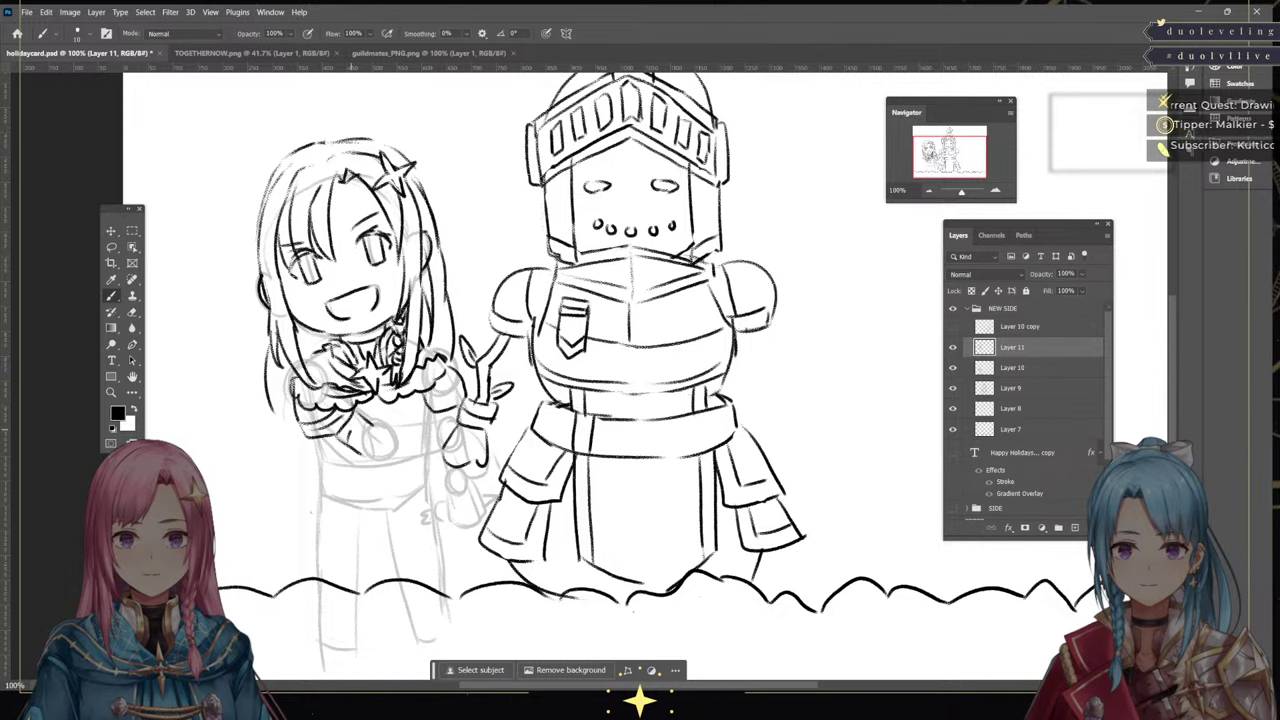
{"action": "left_click_drag", "start_coordinate": [350, 430], "coordinate": [423, 424]}
{"action": "left_click_drag", "start_coordinate": [367, 454], "coordinate": [419, 451]}
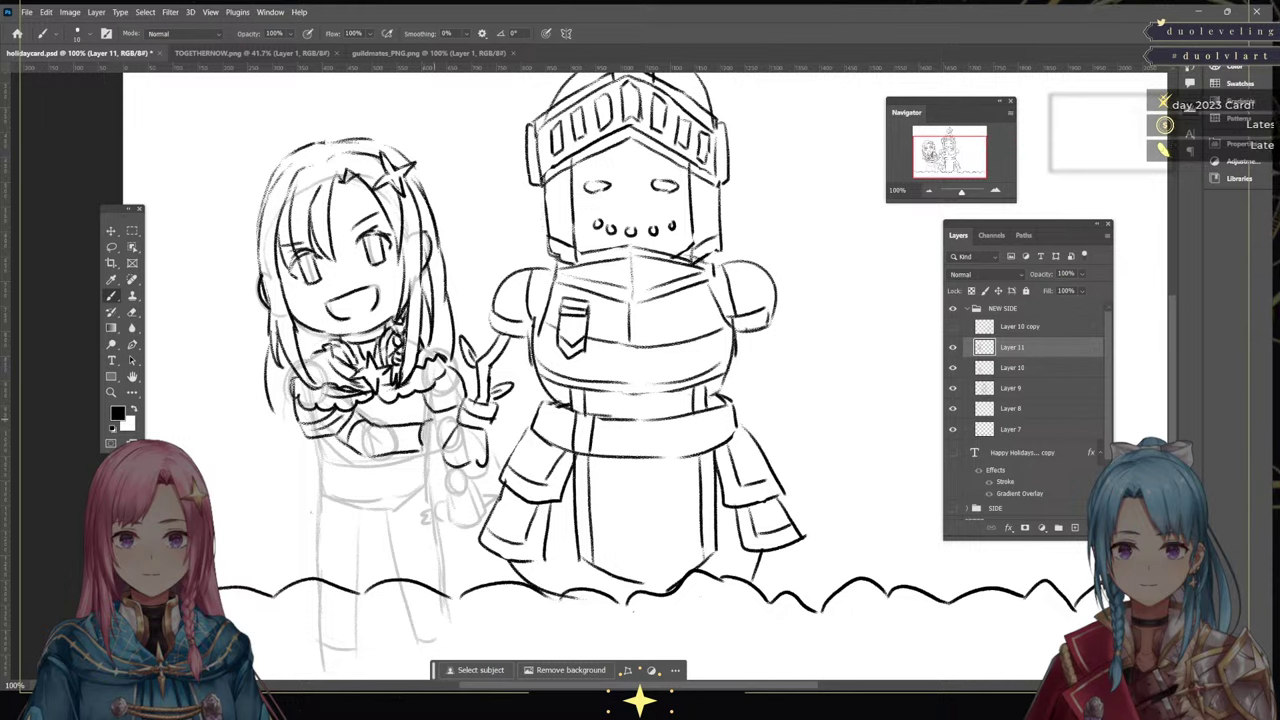
{"action": "mouse_move", "coordinate": [425, 450]}
{"action": "left_mouse_down"}
{"action": "mouse_move", "coordinate": [444, 446]}
{"action": "mouse_move", "coordinate": [455, 420]}
{"action": "left_mouse_up"}
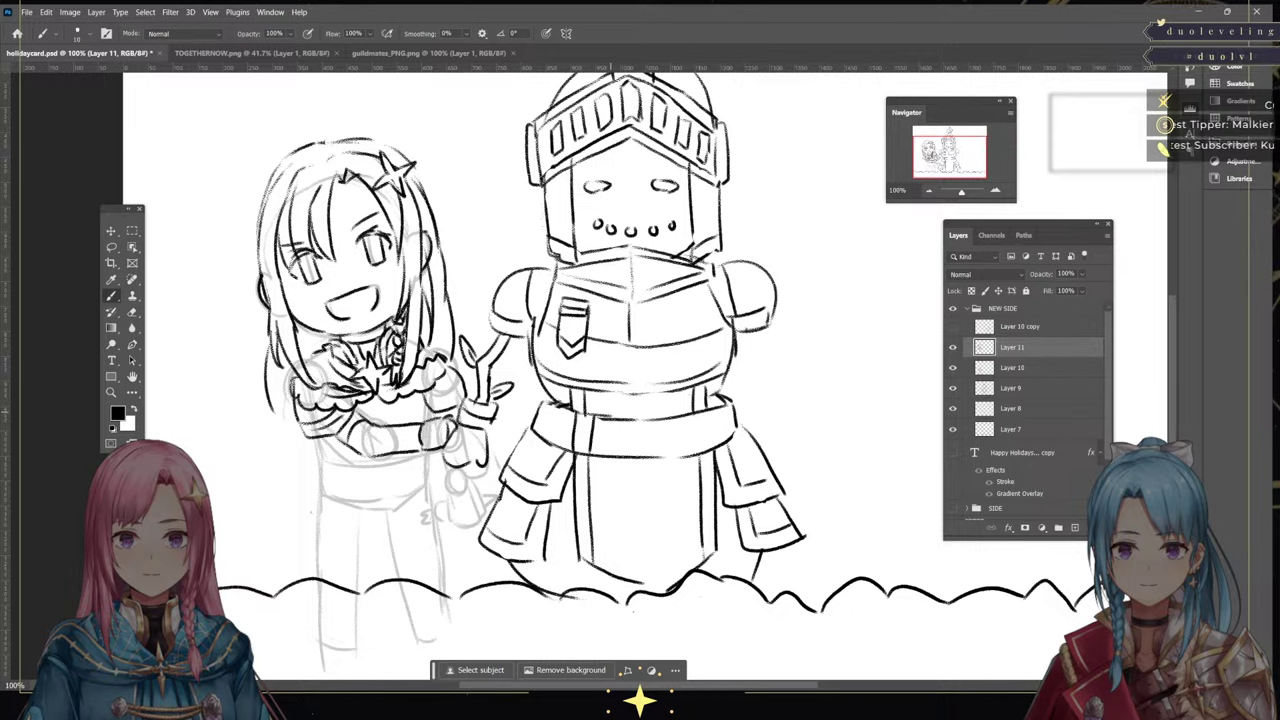
Check the reference art, erase the overlapping sleeve and forearm lines, and redraw the banded sleeve around the elbow away from the knight
{"action": "key", "text": "e"}
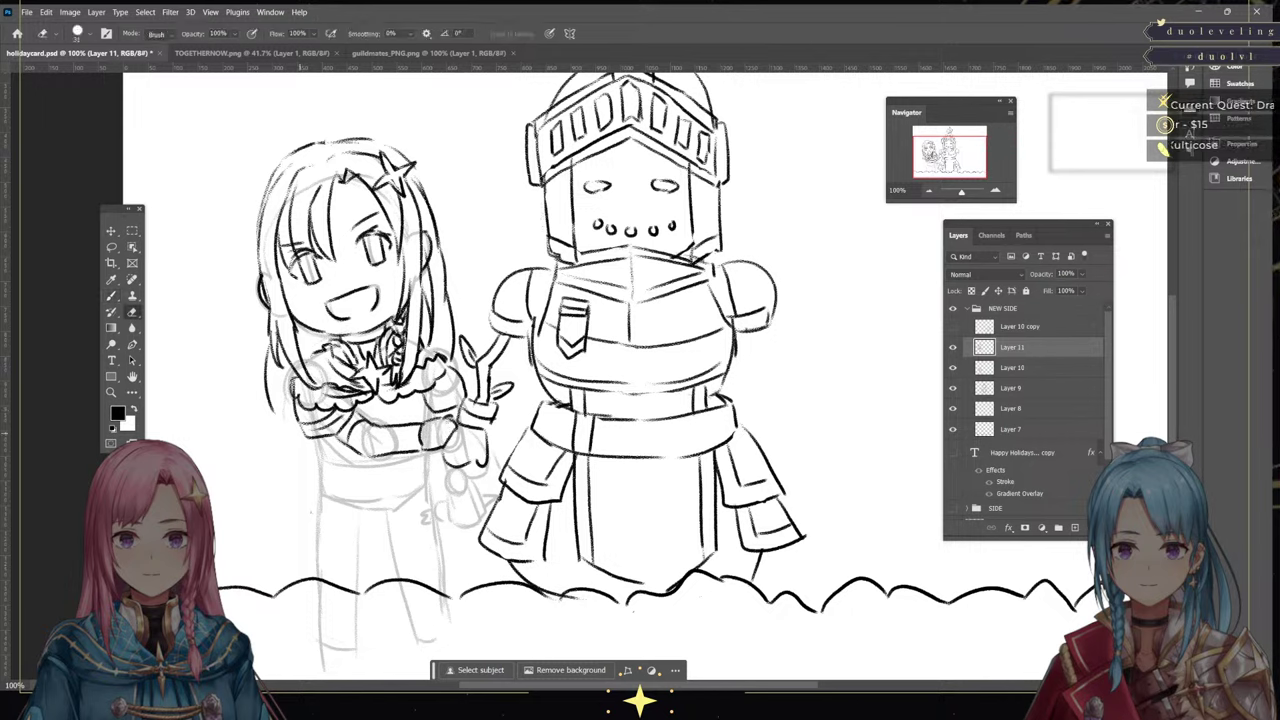
{"action": "left_click", "coordinate": [202, 53]}
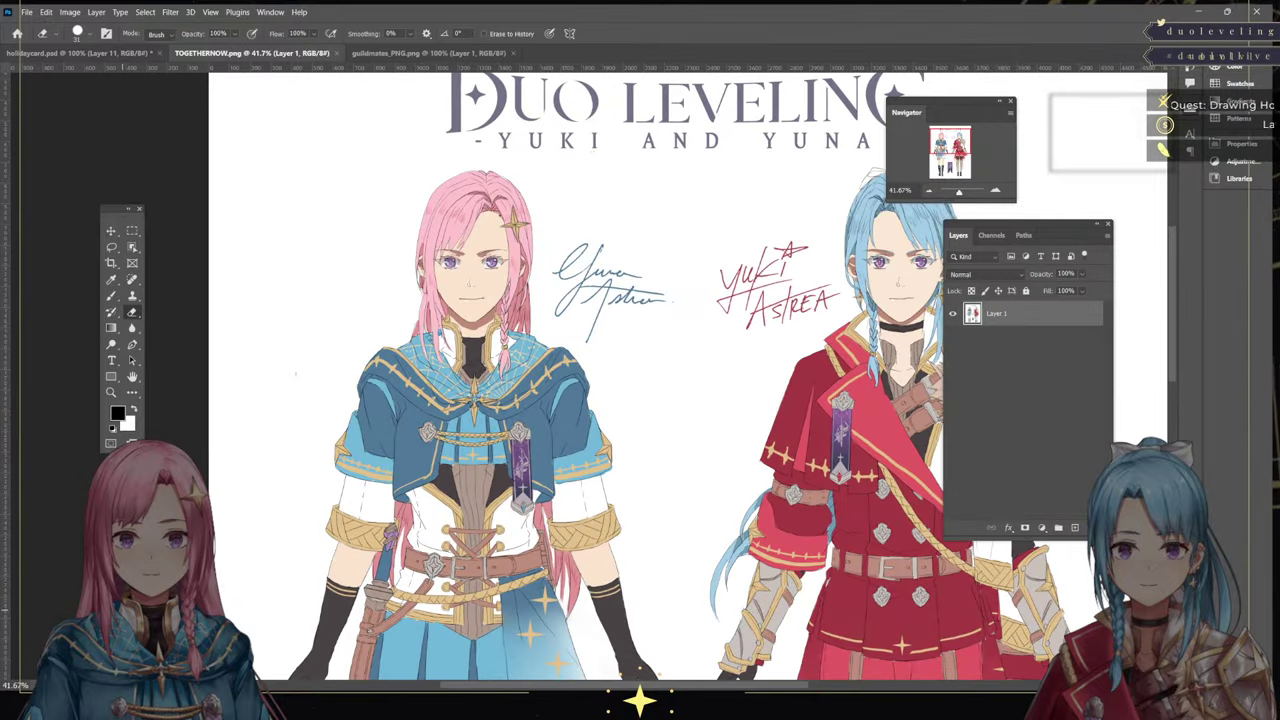
{"action": "key", "text": "ctrl+shift+Tab"}
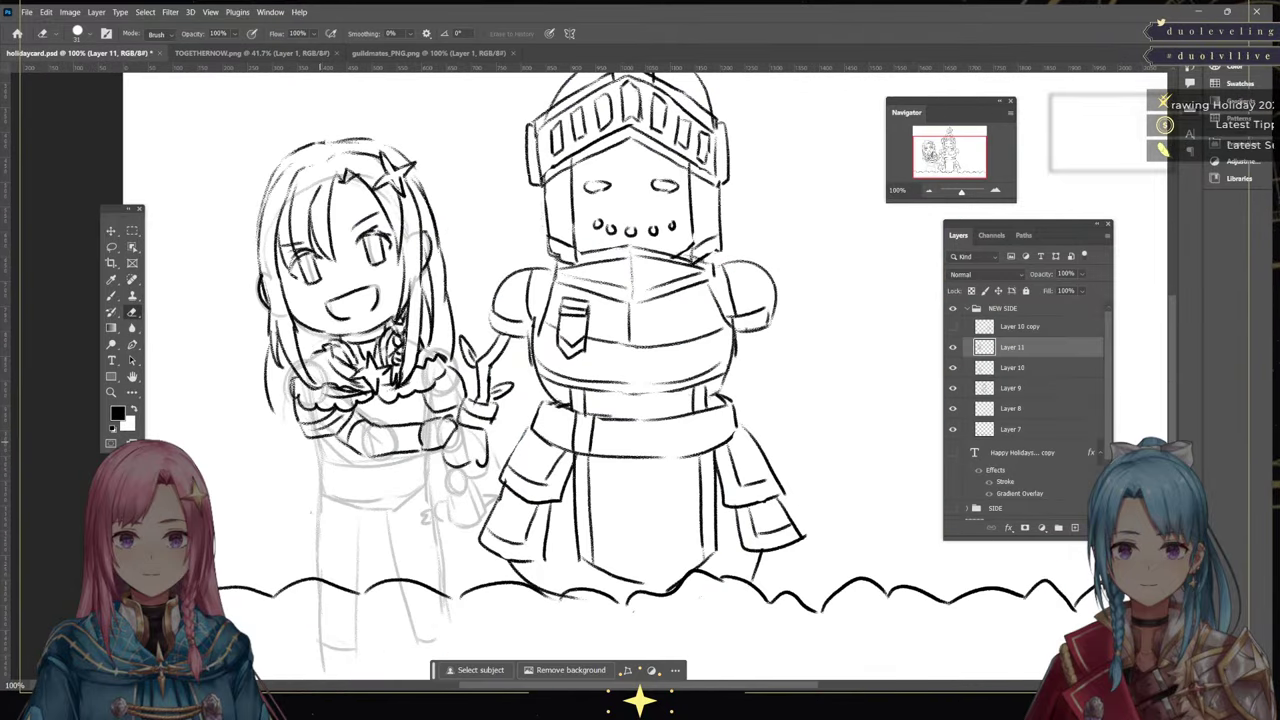
{"action": "mouse_move", "coordinate": [353, 431]}
{"action": "left_mouse_down"}
{"action": "mouse_move", "coordinate": [315, 428]}
{"action": "mouse_move", "coordinate": [352, 412]}
{"action": "mouse_move", "coordinate": [312, 417]}
{"action": "mouse_move", "coordinate": [336, 411]}
{"action": "mouse_move", "coordinate": [324, 436]}
{"action": "mouse_move", "coordinate": [346, 405]}
{"action": "left_mouse_up"}
{"action": "key", "text": "b"}
{"action": "mouse_move", "coordinate": [322, 448]}
{"action": "left_mouse_down"}
{"action": "mouse_move", "coordinate": [362, 428]}
{"action": "mouse_move", "coordinate": [352, 418]}
{"action": "mouse_move", "coordinate": [370, 456]}
{"action": "left_mouse_up"}
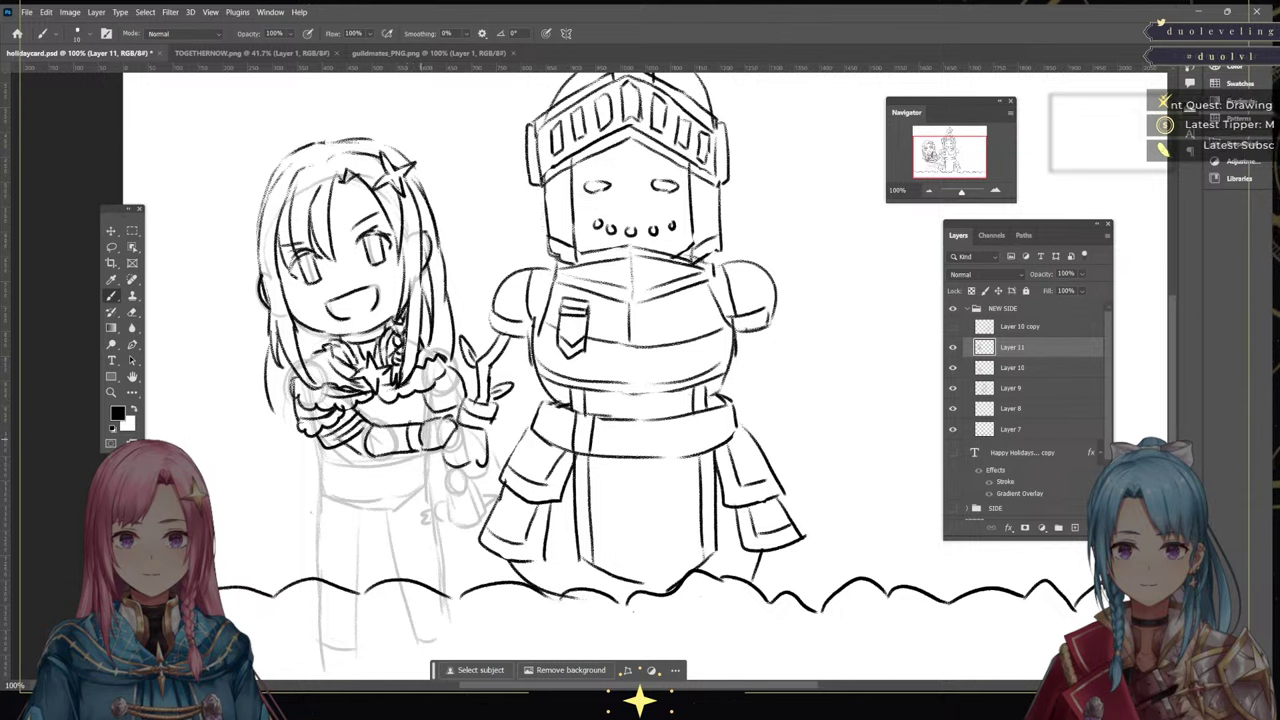
Erase the far end of the forearm and draw a small closed hand there in front of the waist
{"action": "key", "text": "e"}
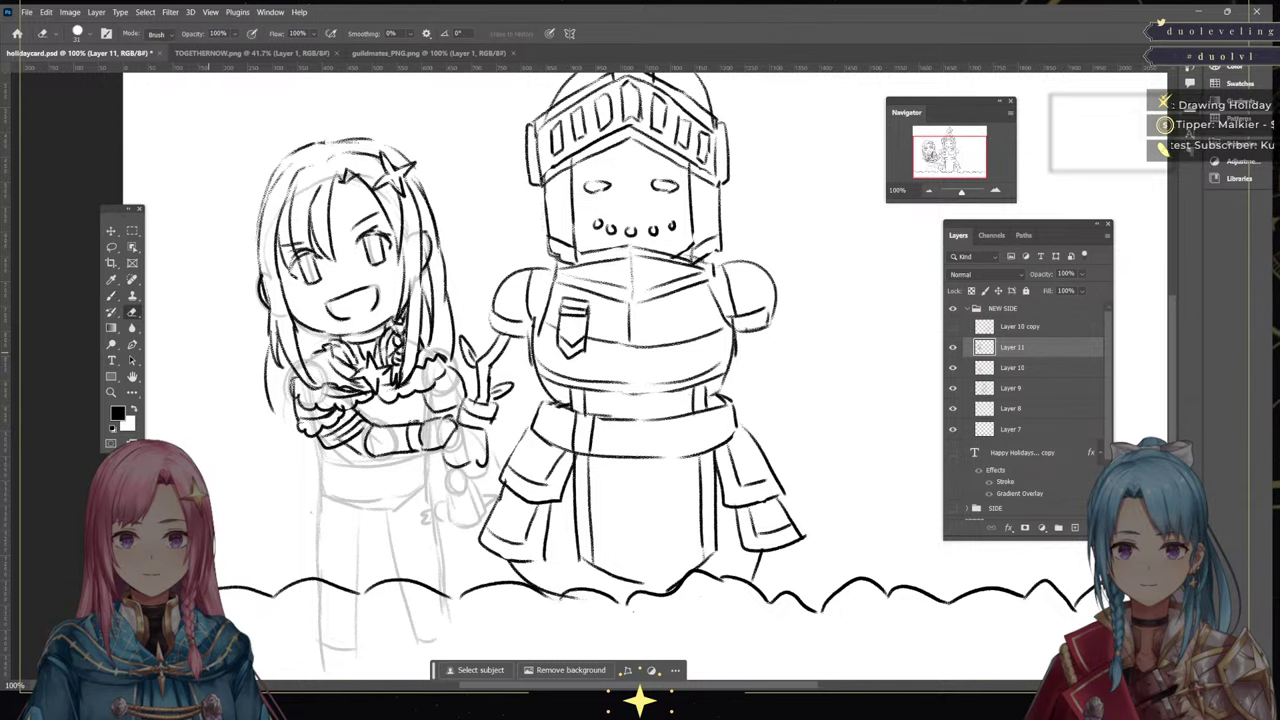
{"action": "mouse_move", "coordinate": [412, 442]}
{"action": "left_mouse_down"}
{"action": "mouse_move", "coordinate": [406, 428]}
{"action": "mouse_move", "coordinate": [395, 448]}
{"action": "mouse_move", "coordinate": [424, 452]}
{"action": "mouse_move", "coordinate": [441, 416]}
{"action": "left_mouse_up"}
{"action": "key", "text": "b"}
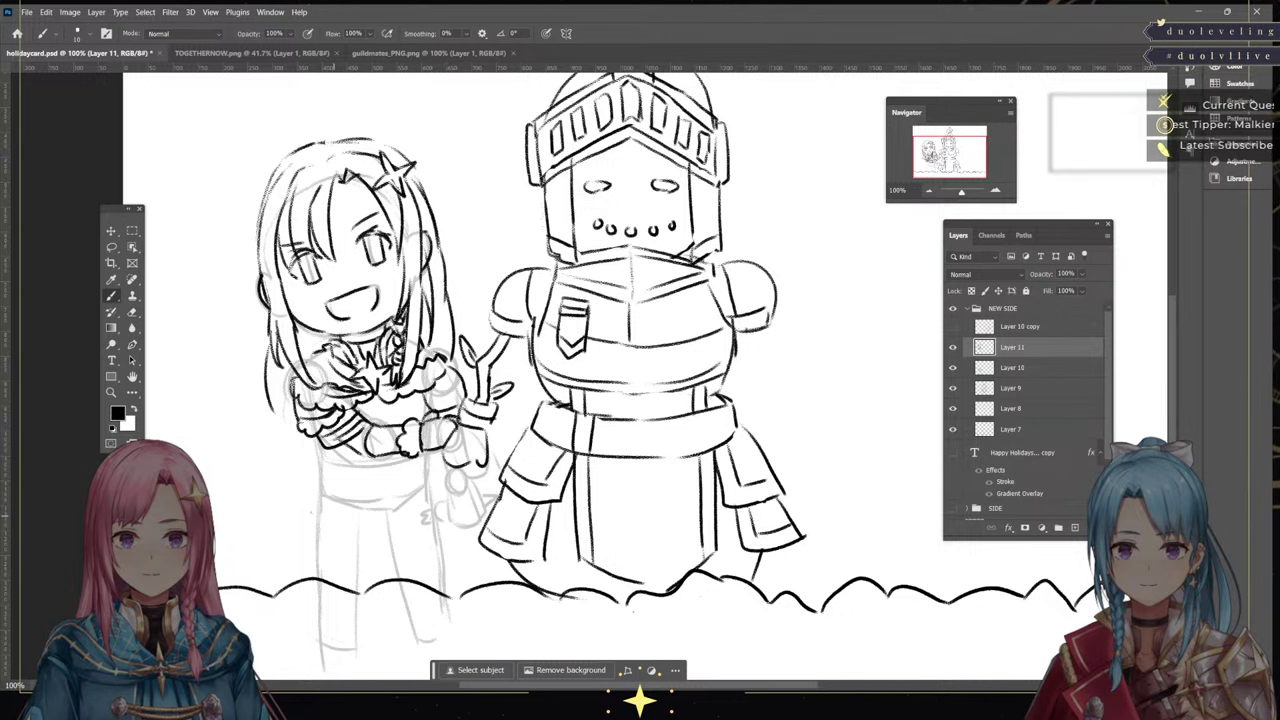
Check the reference art and add lines beneath the bent elbow on the side away from the knight
{"action": "key", "text": "ctrl+Tab"}
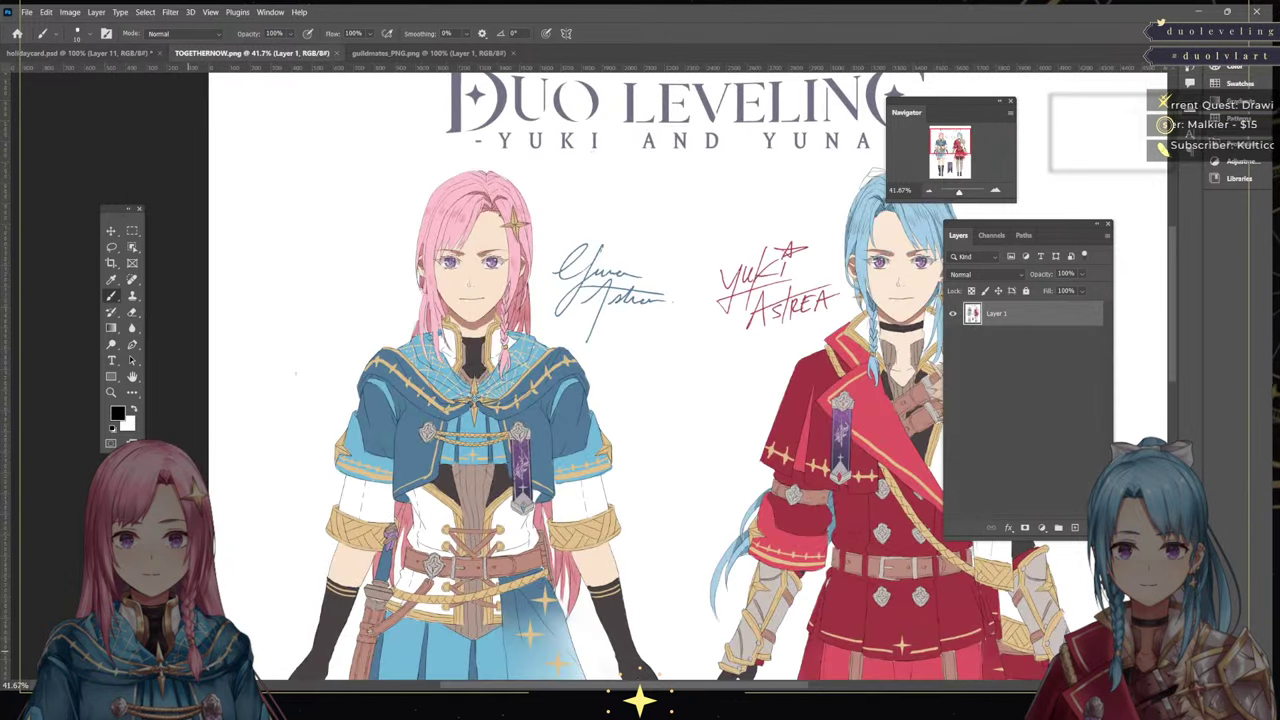
{"action": "key", "text": "ctrl+shift+Tab"}
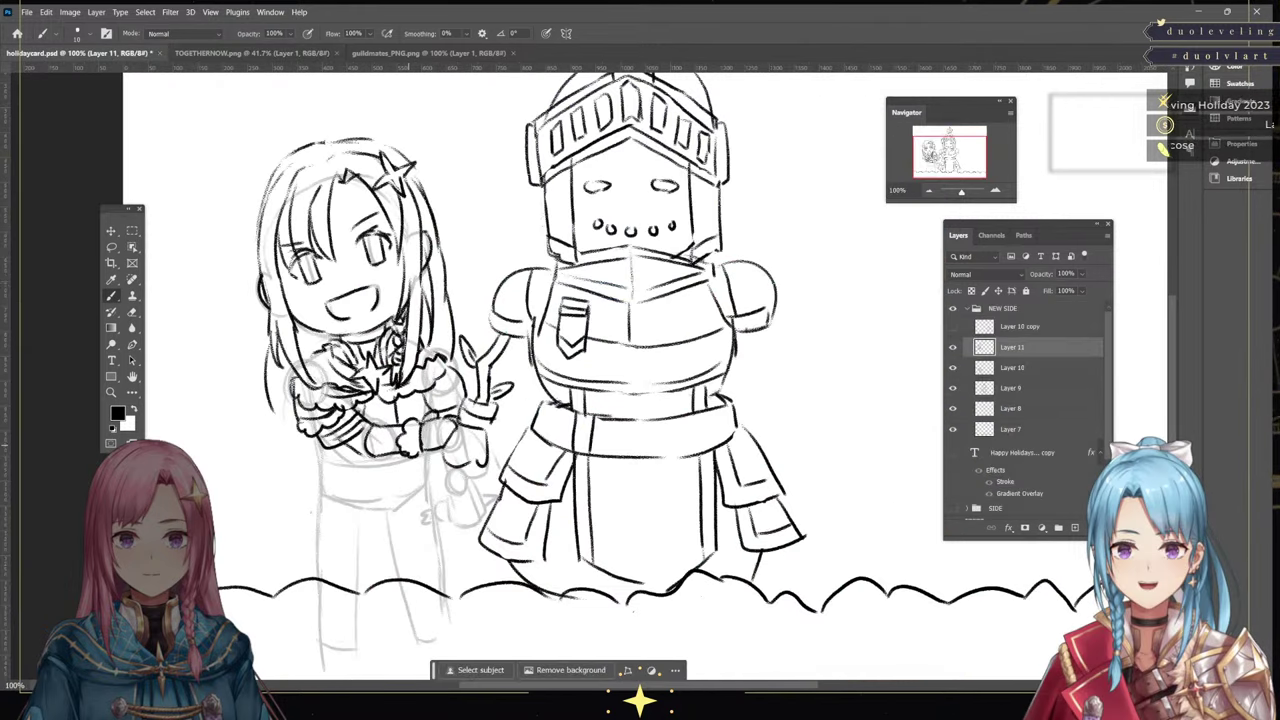
{"action": "left_click_drag", "start_coordinate": [318, 437], "coordinate": [345, 457]}
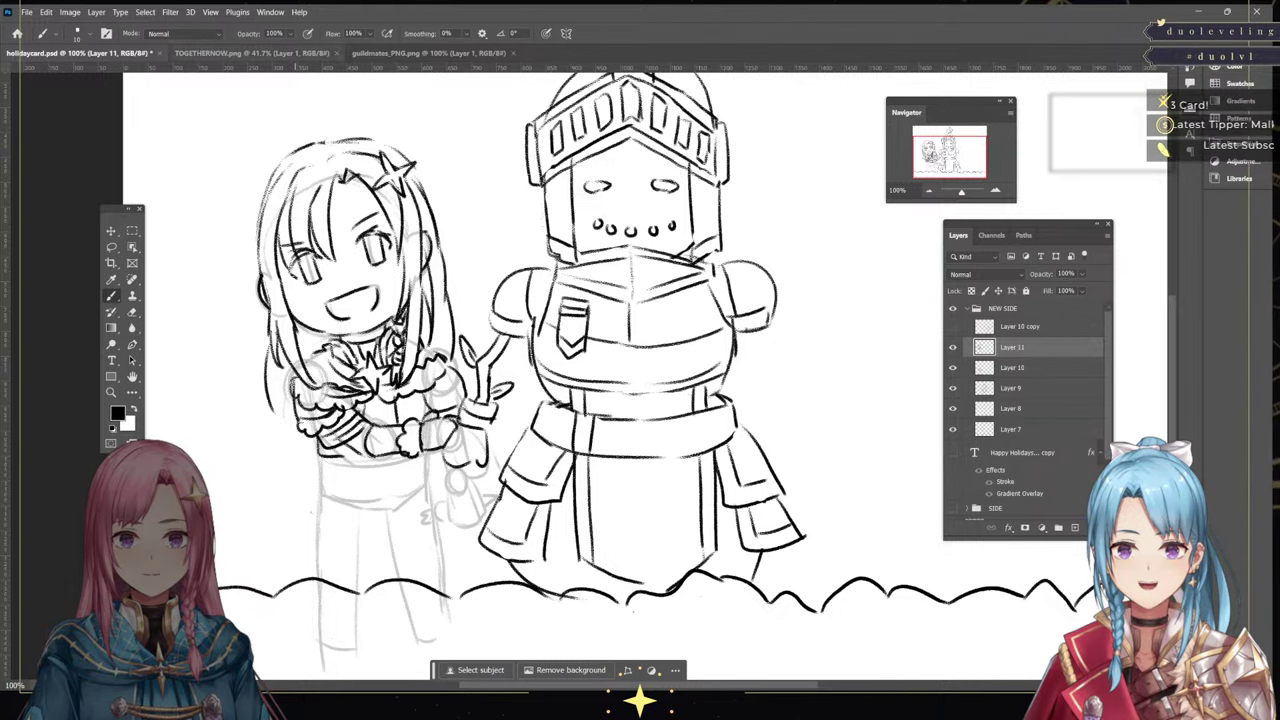
Check the reference art and draw the left figure's waist sides and the lower edge of the belt beneath the forearm
{"action": "key", "text": "ctrl+Tab"}
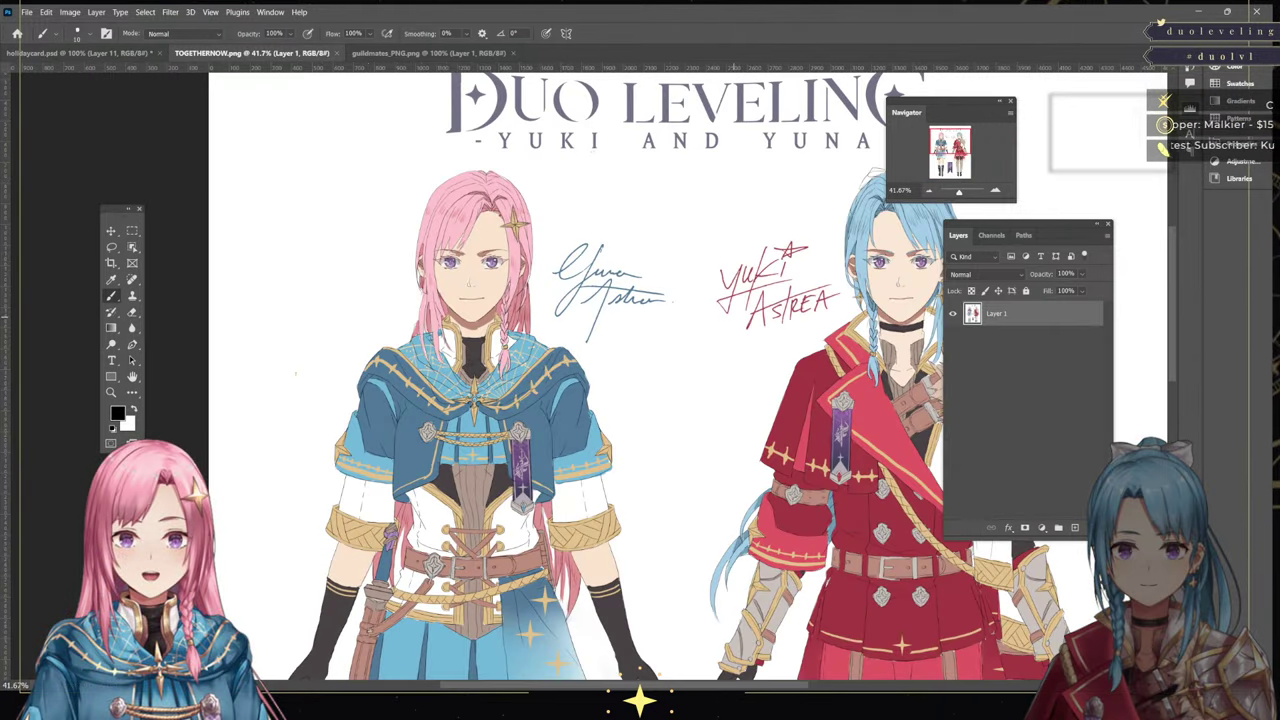
{"action": "key", "text": "ctrl+shift+Tab"}
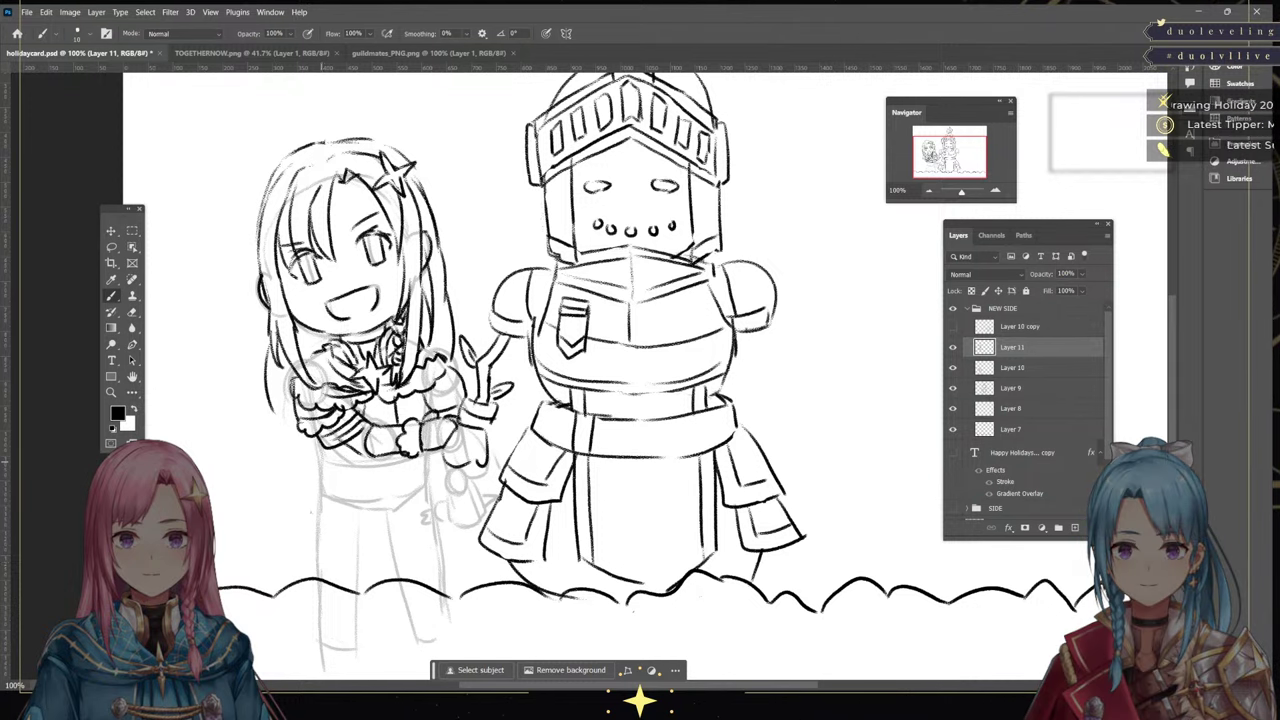
{"action": "left_click_drag", "start_coordinate": [327, 456], "coordinate": [320, 489]}
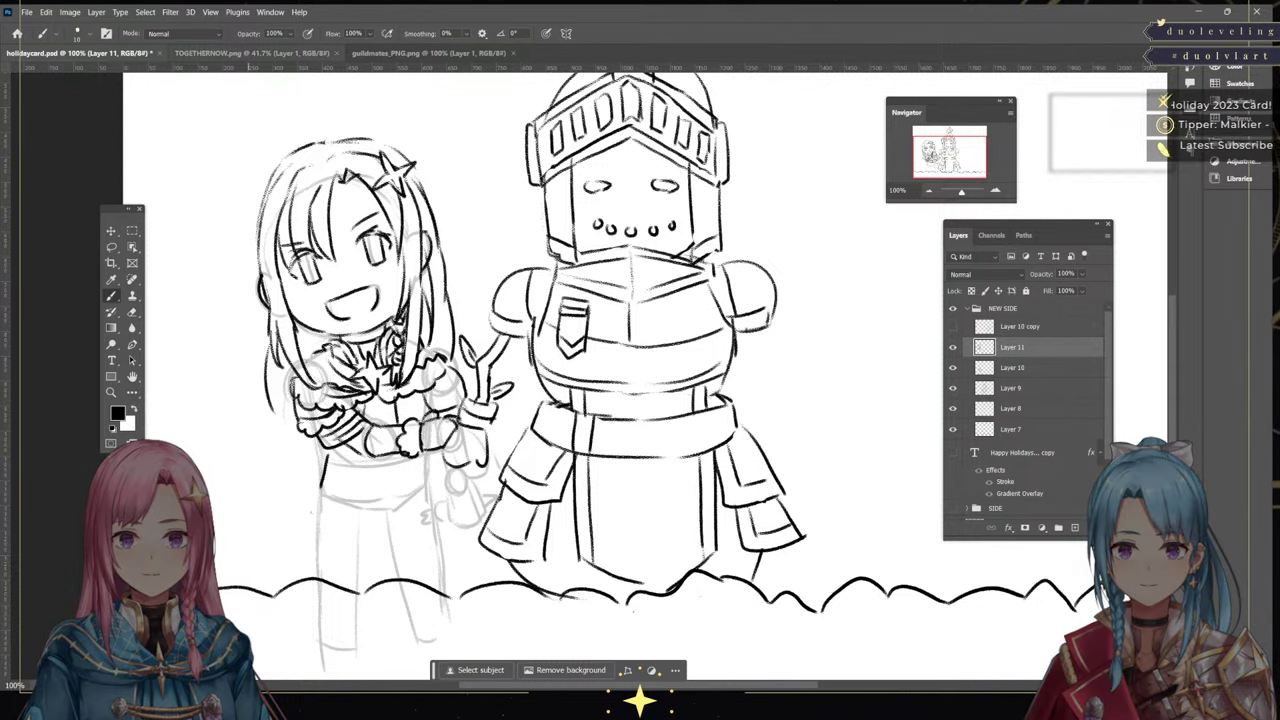
{"action": "left_click", "coordinate": [258, 53]}
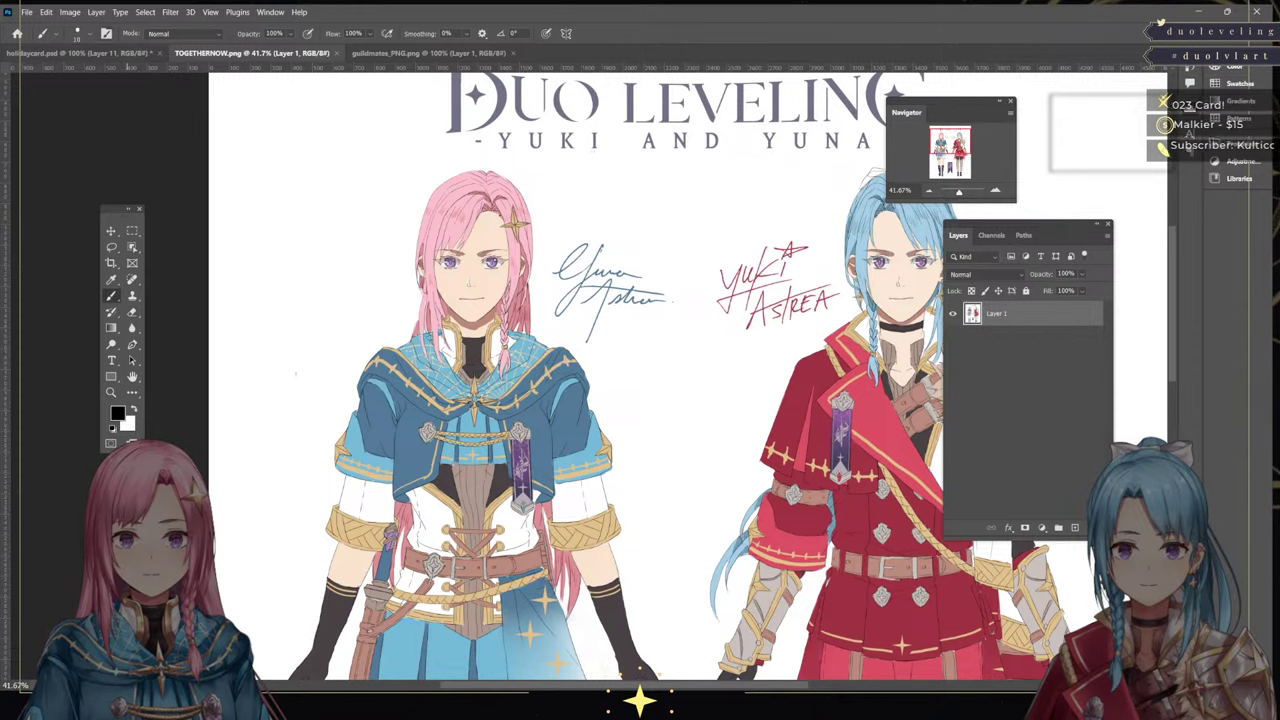
{"action": "key", "text": "ctrl+shift+Tab"}
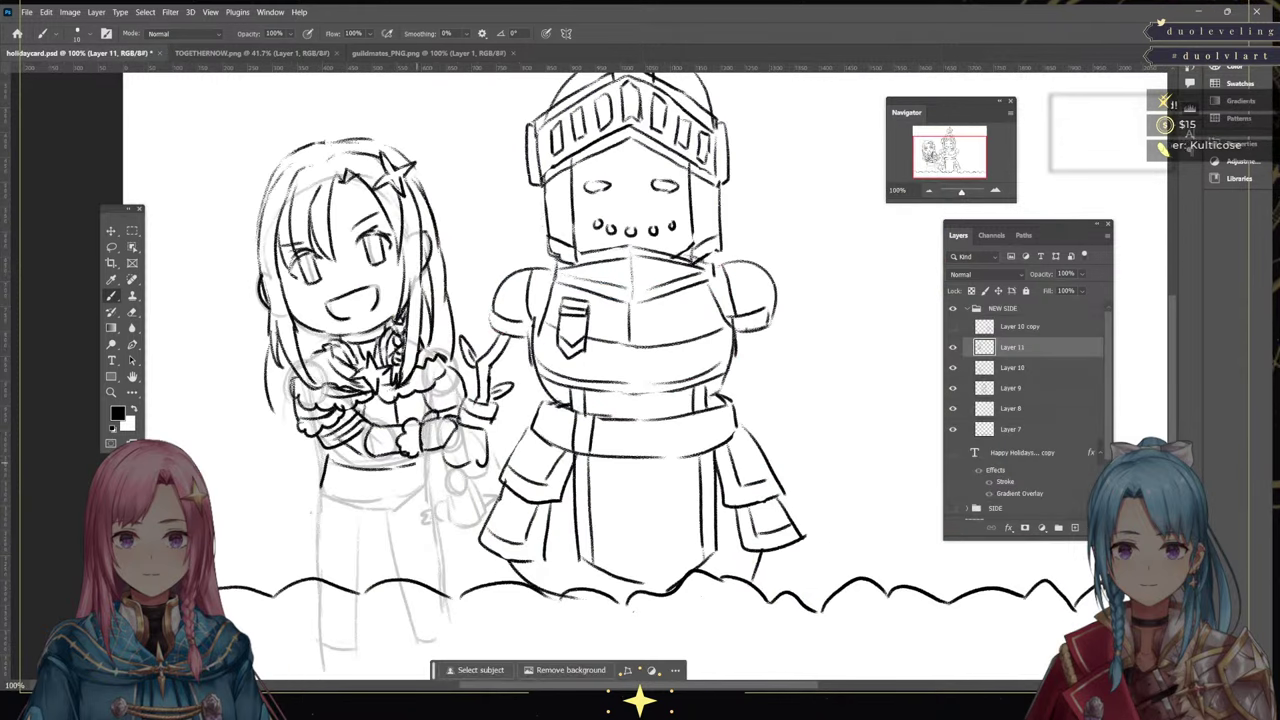
{"action": "left_click_drag", "start_coordinate": [427, 457], "coordinate": [423, 476]}
{"action": "left_click_drag", "start_coordinate": [325, 482], "coordinate": [423, 484]}
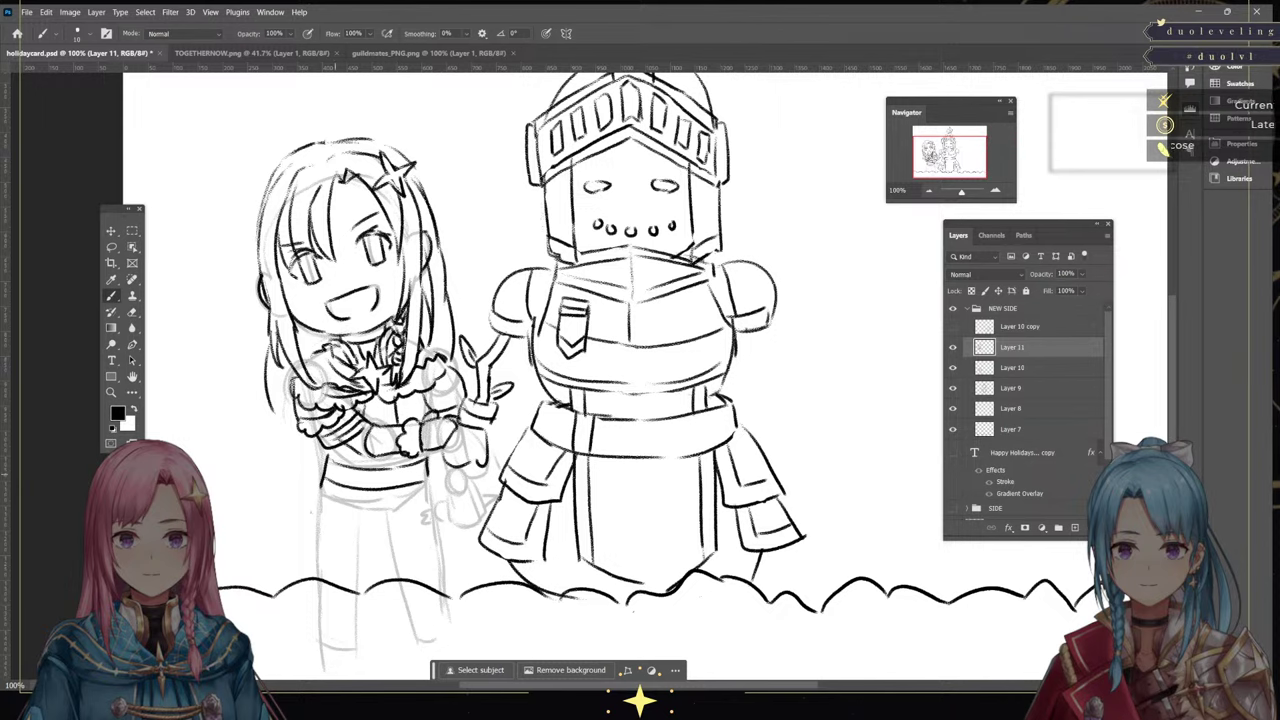
Check the reference art and draw a belt strap with a sheathed dagger hanging at the left figure's outer hip
{"action": "key", "text": "ctrl+Tab"}
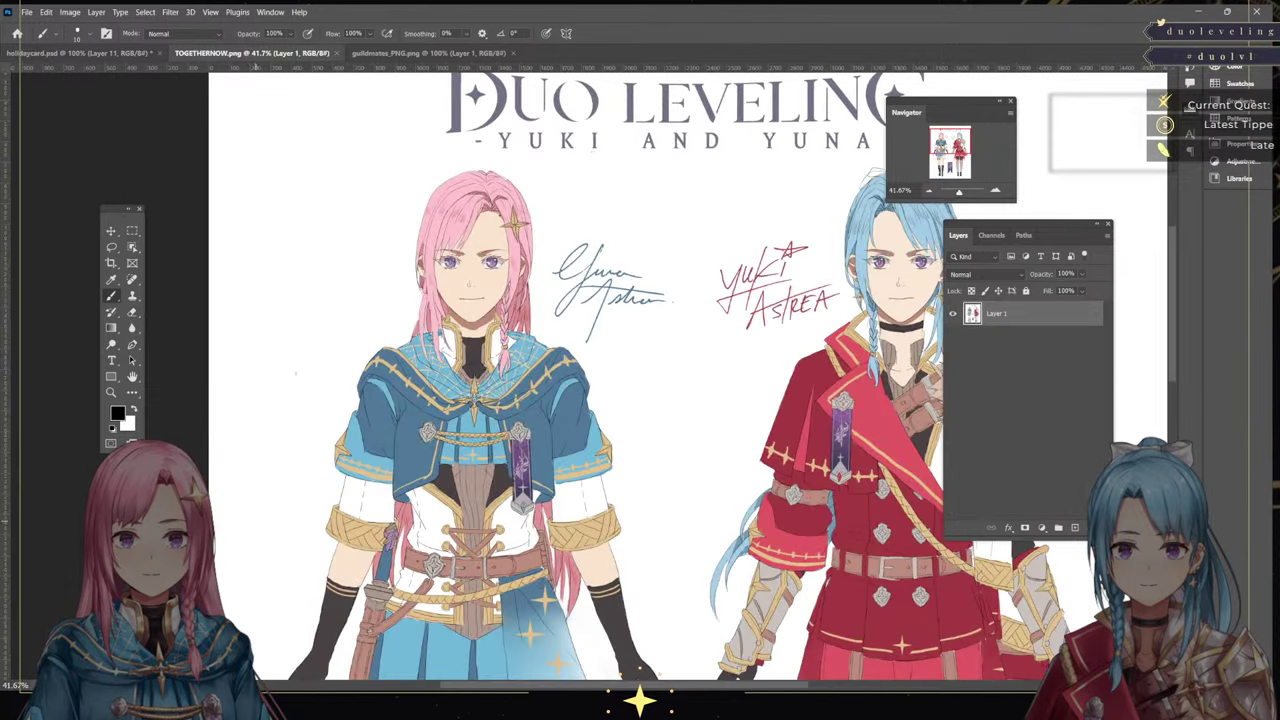
{"action": "key", "text": "ctrl+shift+Tab"}
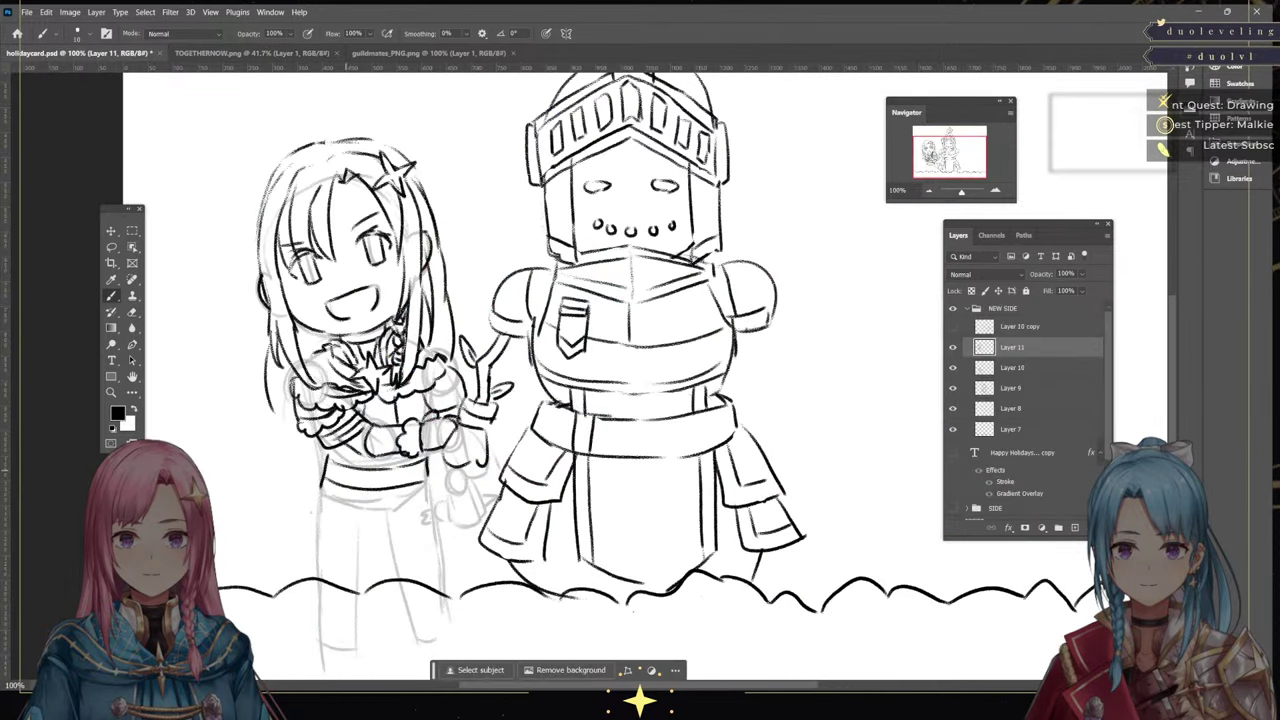
{"action": "mouse_move", "coordinate": [348, 467]}
{"action": "left_mouse_down"}
{"action": "mouse_move", "coordinate": [343, 486]}
{"action": "mouse_move", "coordinate": [354, 487]}
{"action": "mouse_move", "coordinate": [305, 533]}
{"action": "mouse_move", "coordinate": [307, 551]}
{"action": "left_mouse_up"}
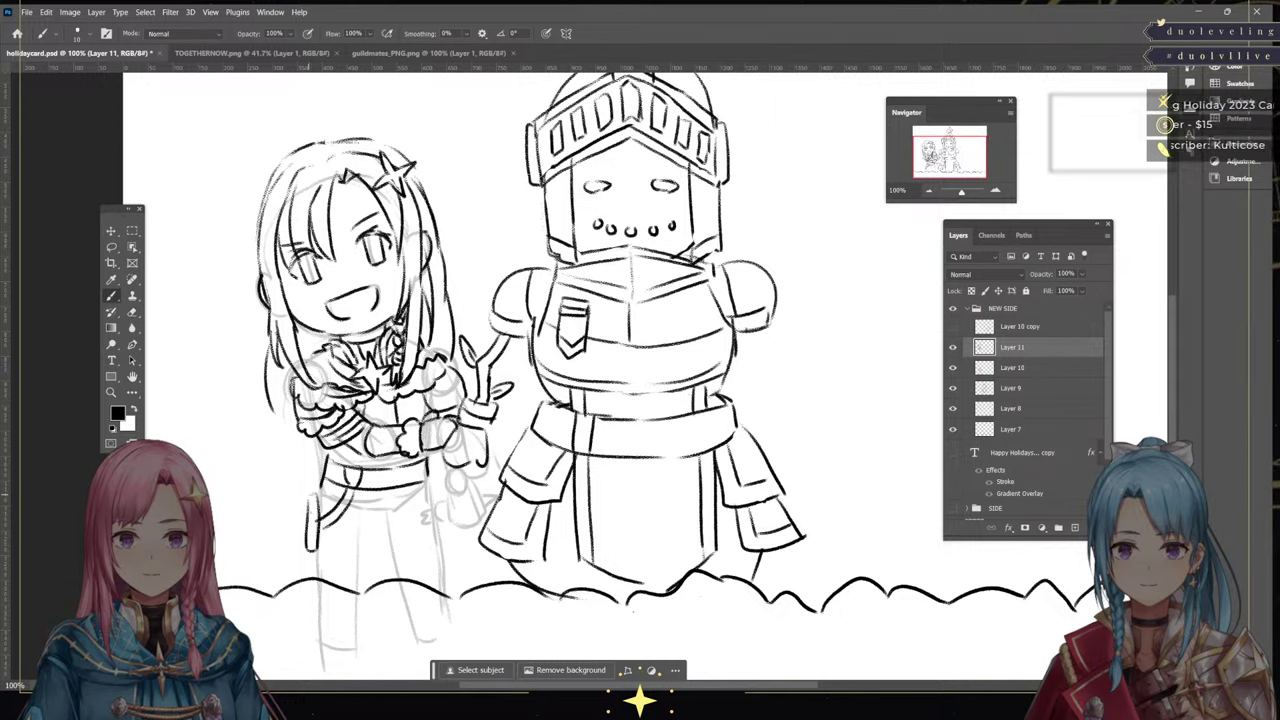
{"action": "mouse_move", "coordinate": [308, 494]}
{"action": "left_mouse_down"}
{"action": "mouse_move", "coordinate": [313, 546]}
{"action": "mouse_move", "coordinate": [308, 497]}
{"action": "left_mouse_up"}
{"action": "mouse_move", "coordinate": [321, 484]}
{"action": "left_mouse_down"}
{"action": "mouse_move", "coordinate": [321, 497]}
{"action": "mouse_move", "coordinate": [320, 473]}
{"action": "left_mouse_up"}
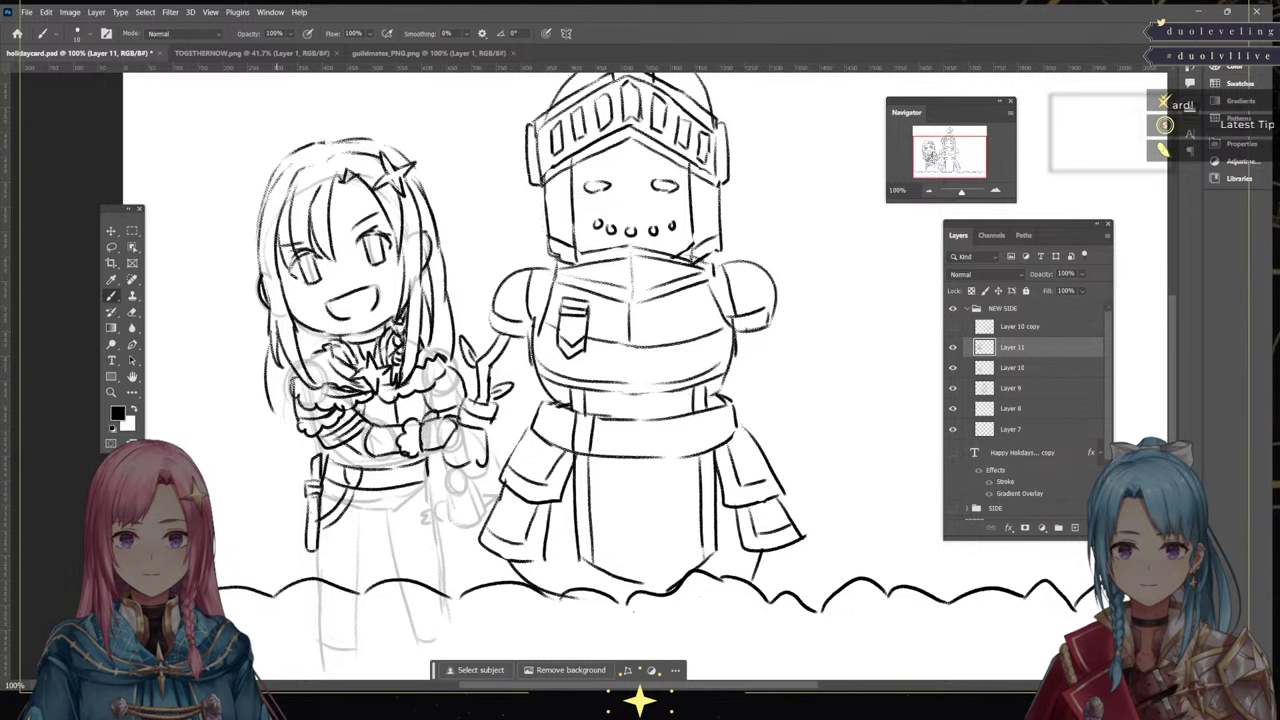
Check the reference art, draw the slanted rope across the left figure's belt, and clean up its overlapping lines
{"action": "key", "text": "ctrl+Tab"}
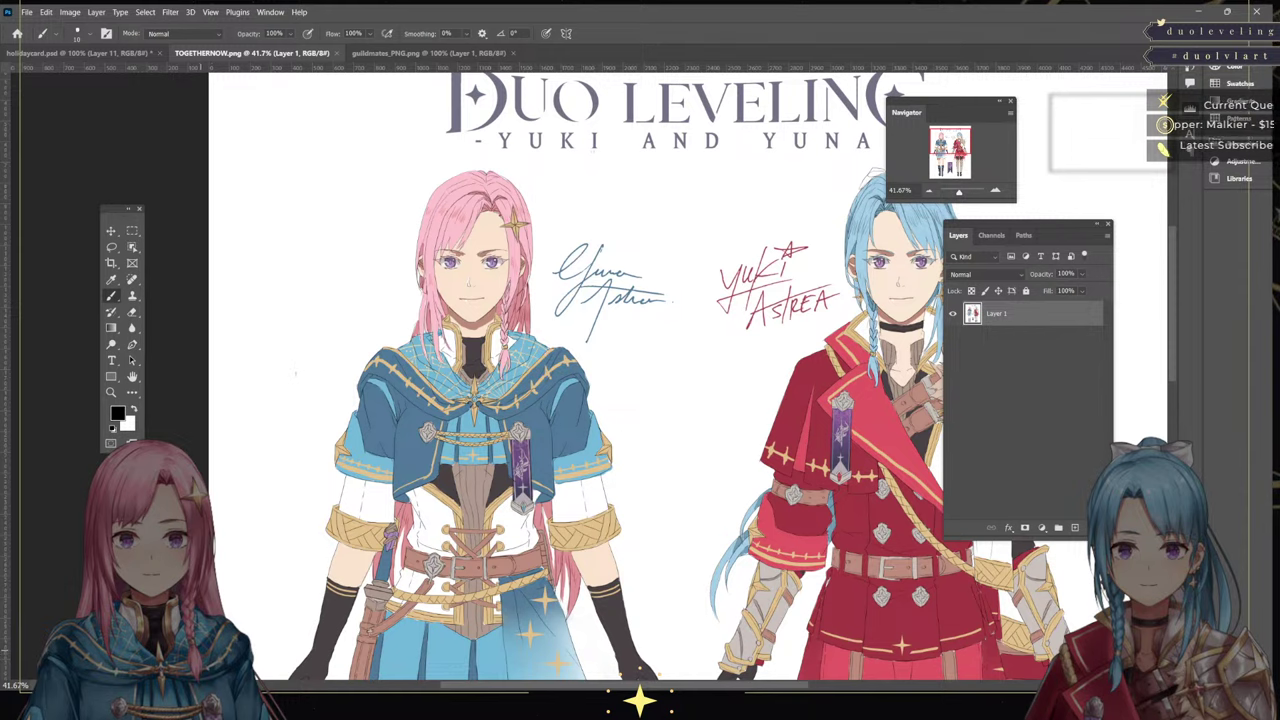
{"action": "key", "text": "ctrl+shift+Tab"}
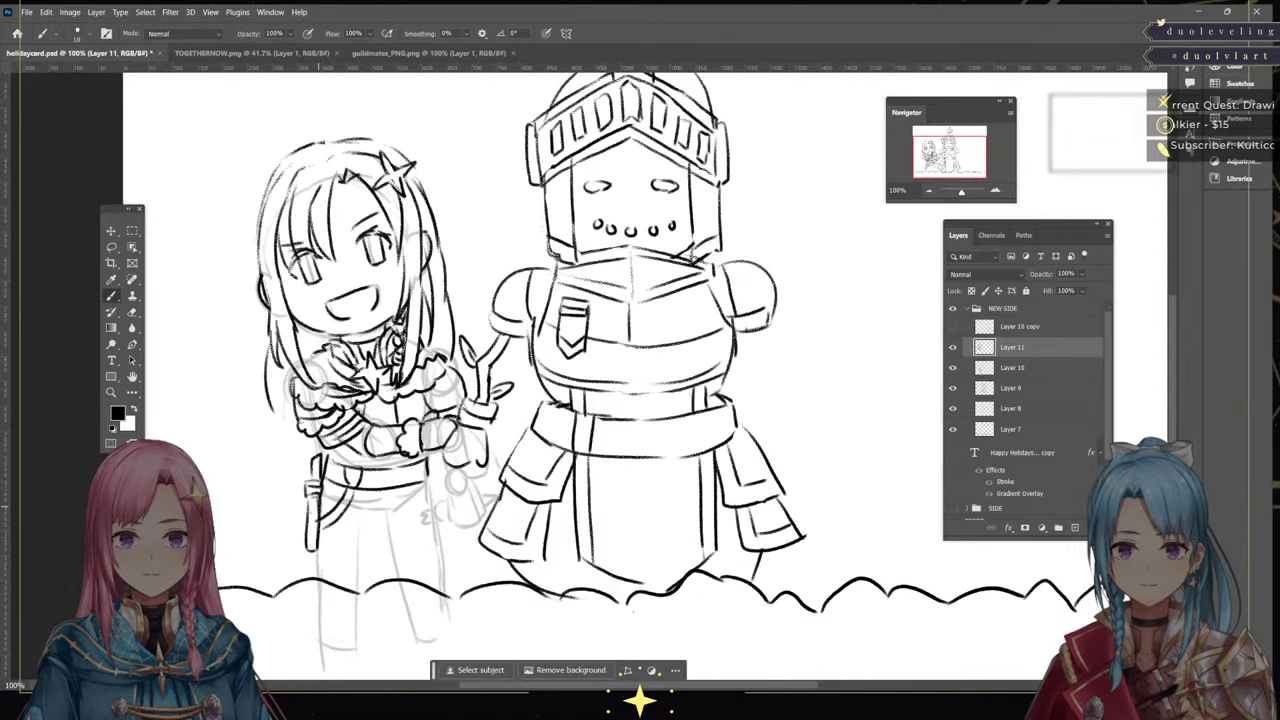
{"action": "left_click_drag", "start_coordinate": [390, 482], "coordinate": [407, 466]}
{"action": "left_click_drag", "start_coordinate": [318, 519], "coordinate": [409, 468]}
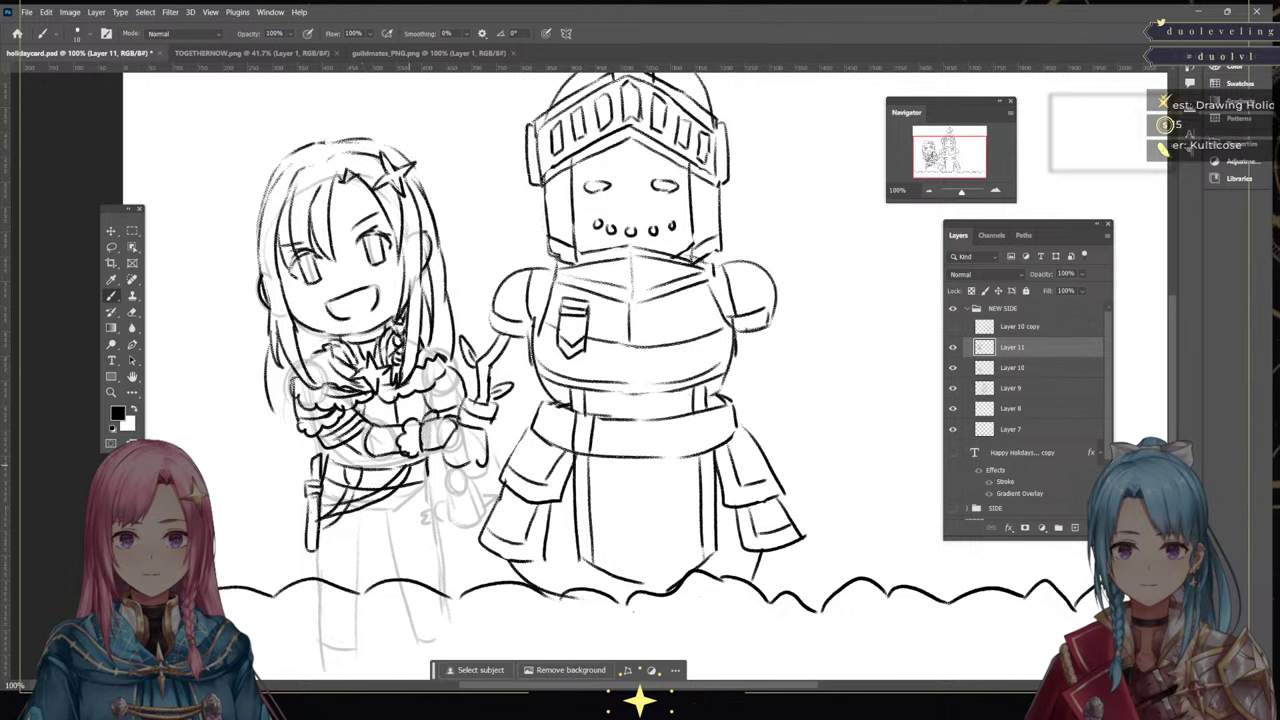
{"action": "key", "text": "e"}
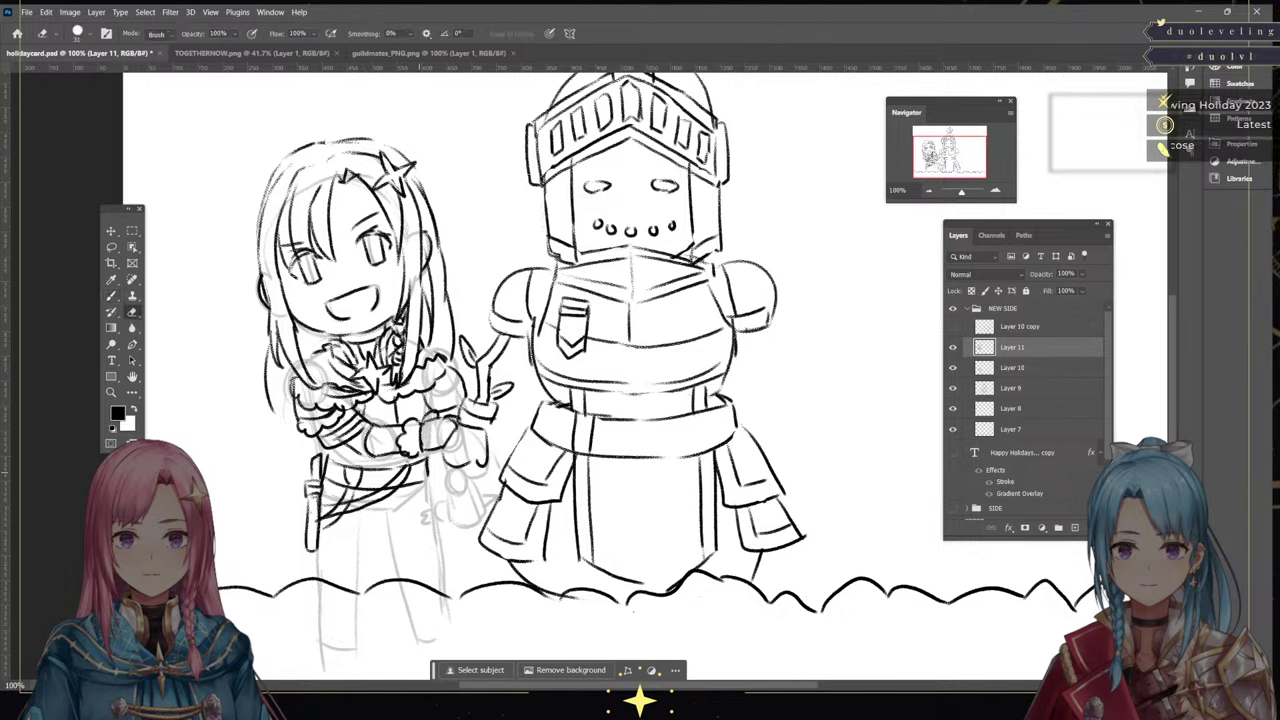
{"action": "mouse_move", "coordinate": [340, 510]}
{"action": "left_mouse_down"}
{"action": "mouse_move", "coordinate": [326, 514]}
{"action": "mouse_move", "coordinate": [406, 473]}
{"action": "left_mouse_up"}
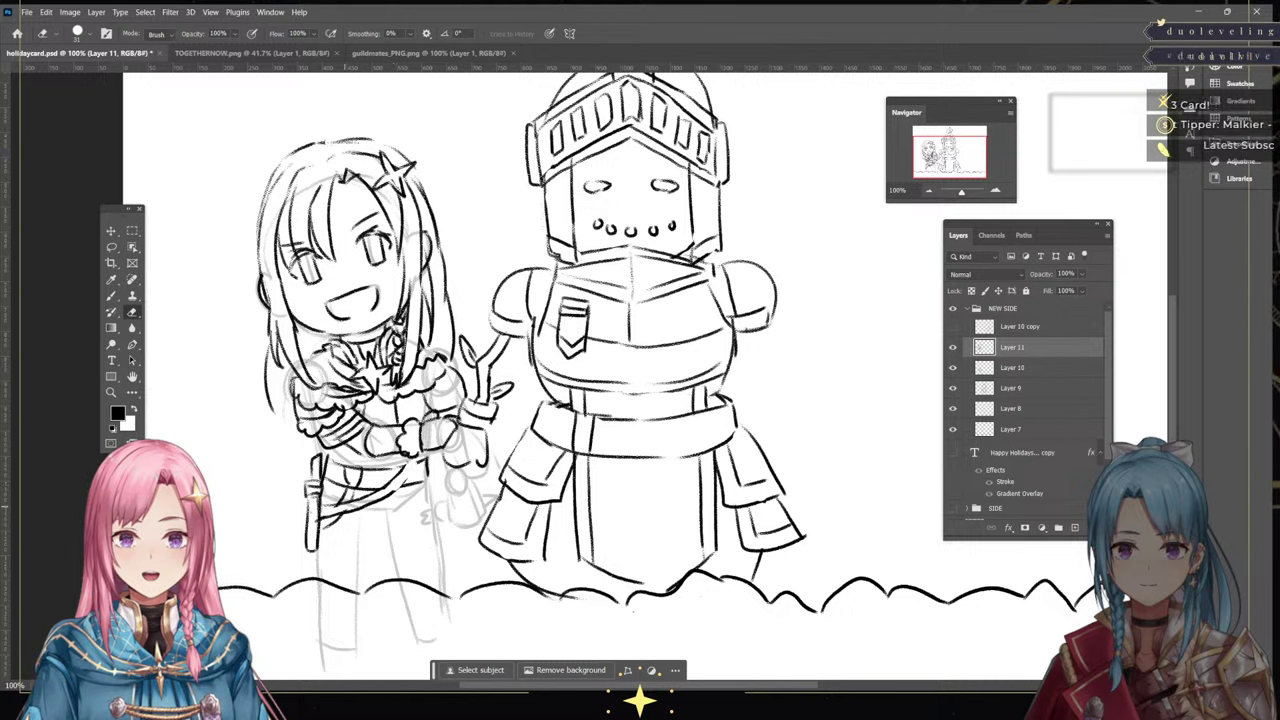
{"action": "key", "text": "b"}
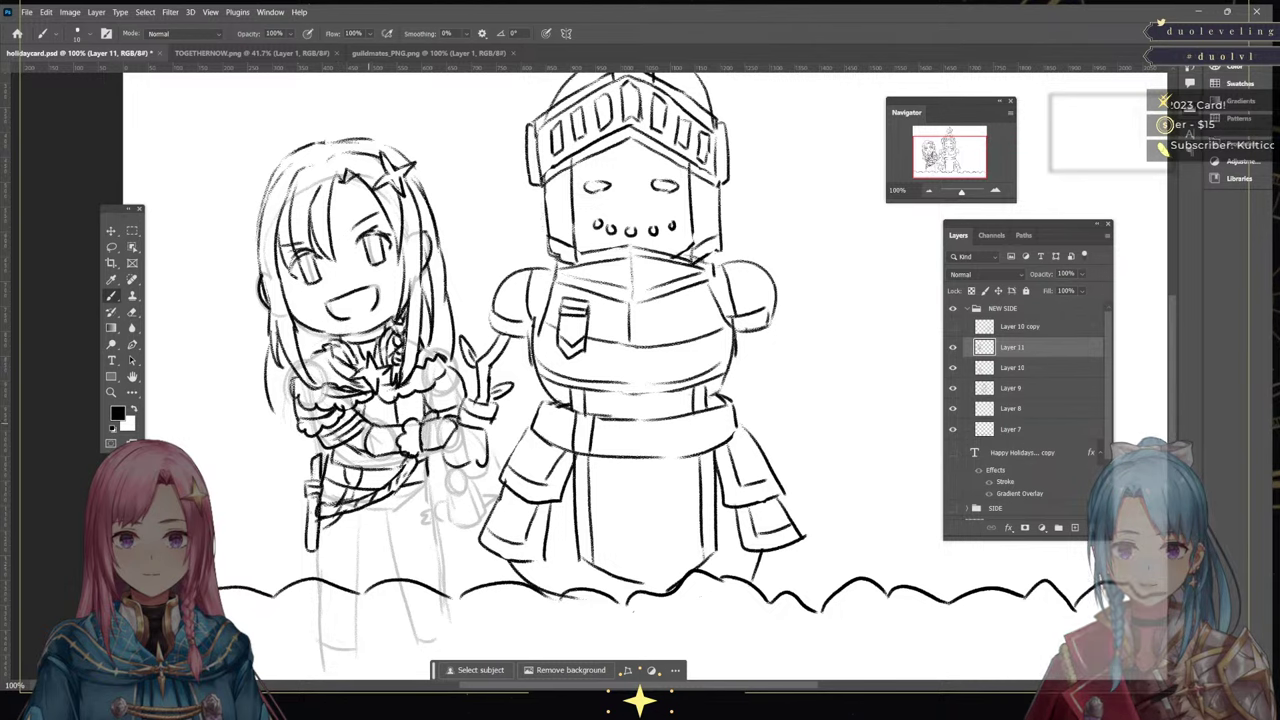
Check the bodice and skirt in the reference art and sketch the left figure's skirt and side drape below the rope belt
{"action": "key", "text": "ctrl+Tab"}
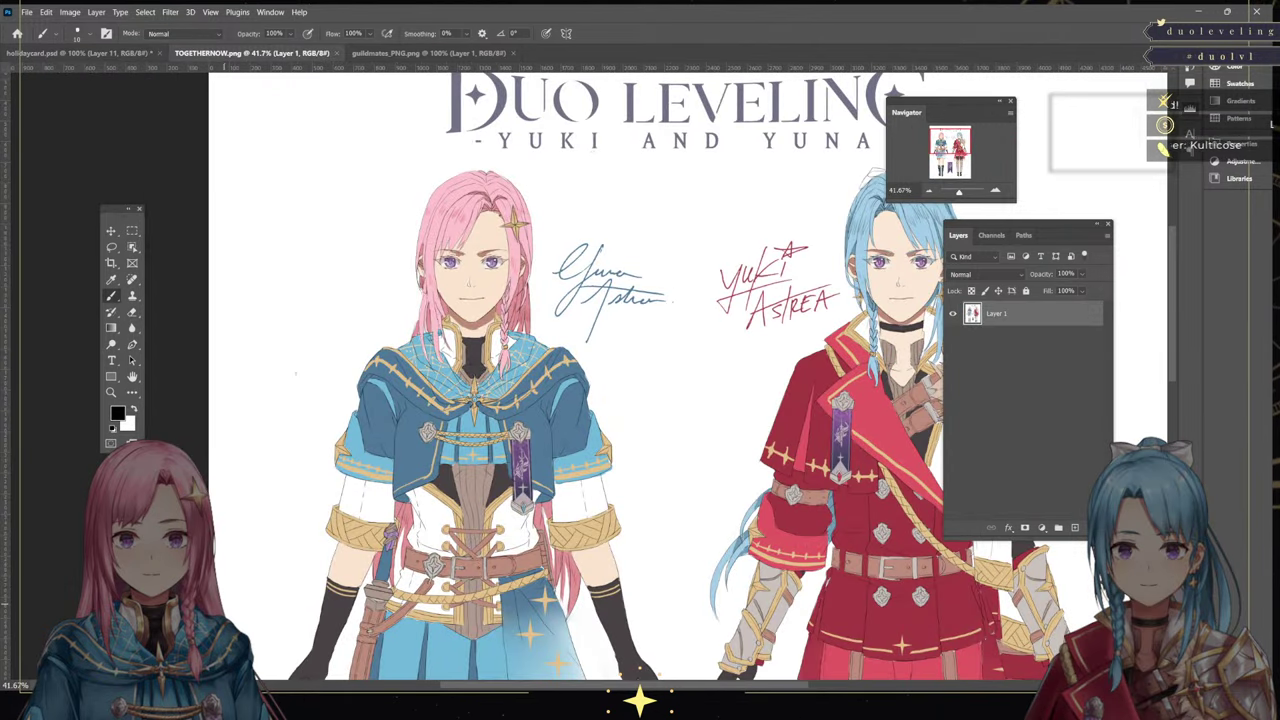
{"action": "key", "text": "ctrl+shift+Tab"}
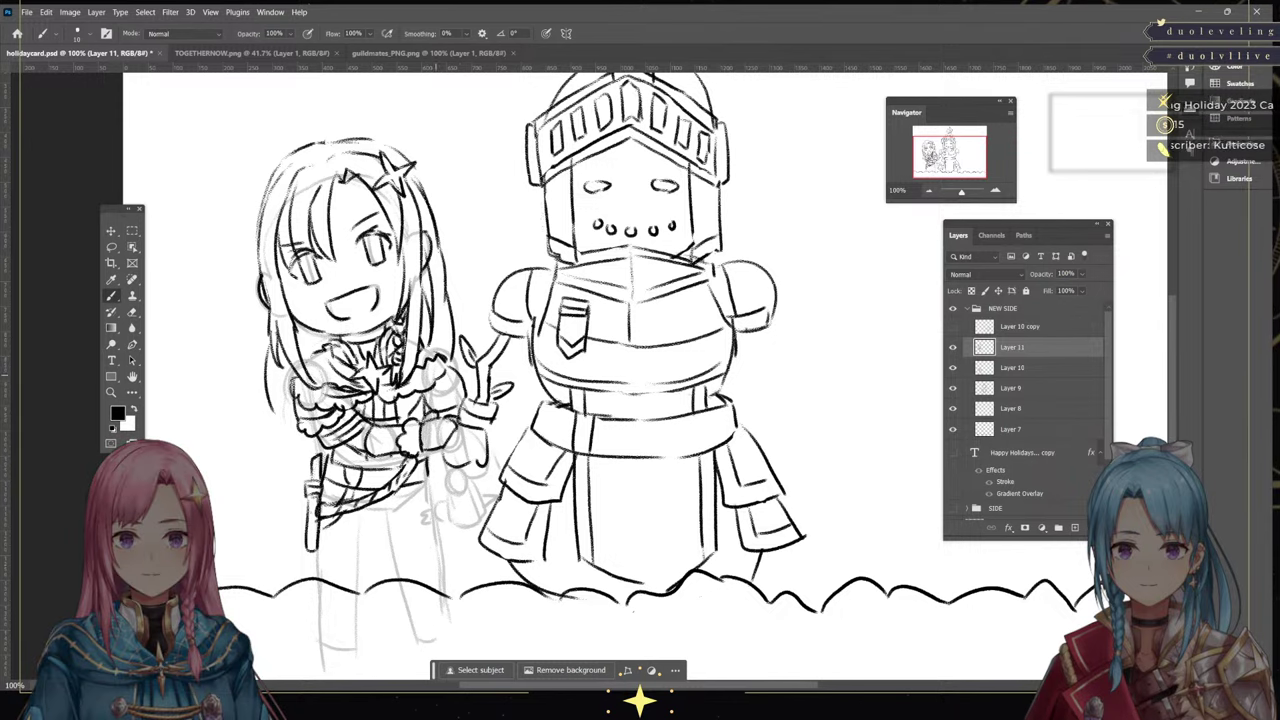
{"action": "left_click", "coordinate": [300, 53]}
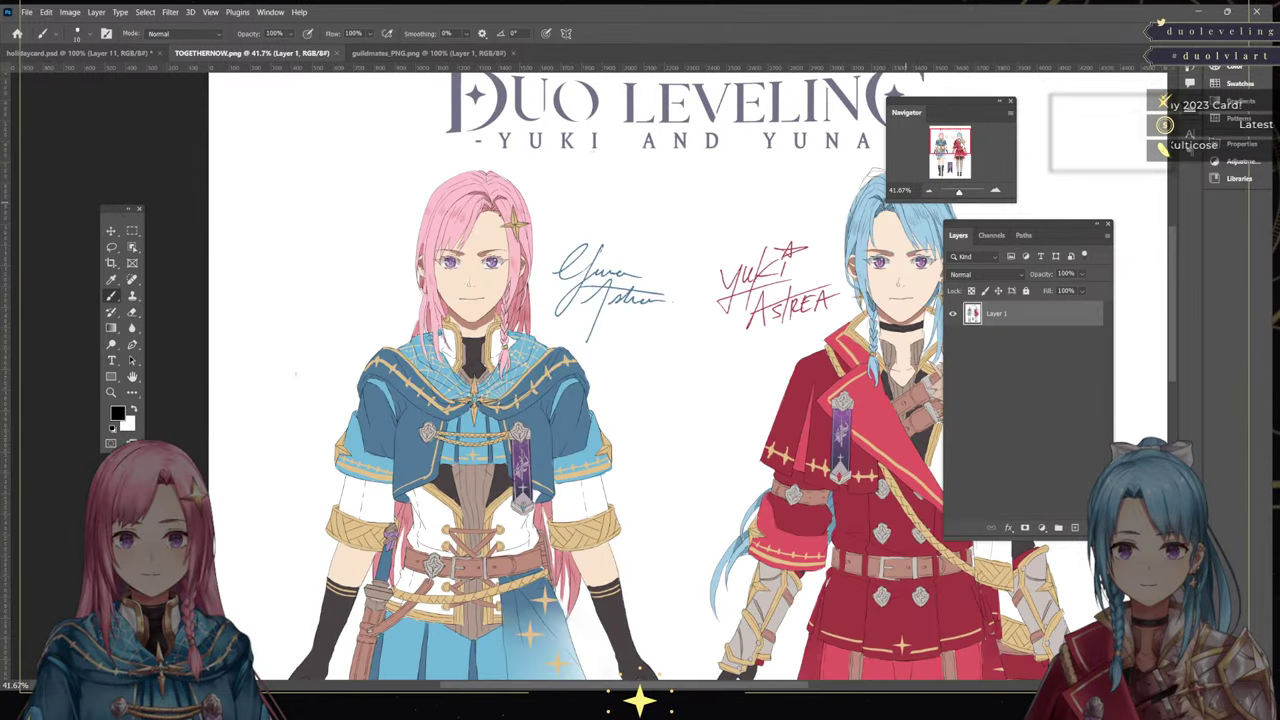
{"action": "scroll", "coordinate": [640, 380], "scroll_direction": "down", "scroll_amount": 5}
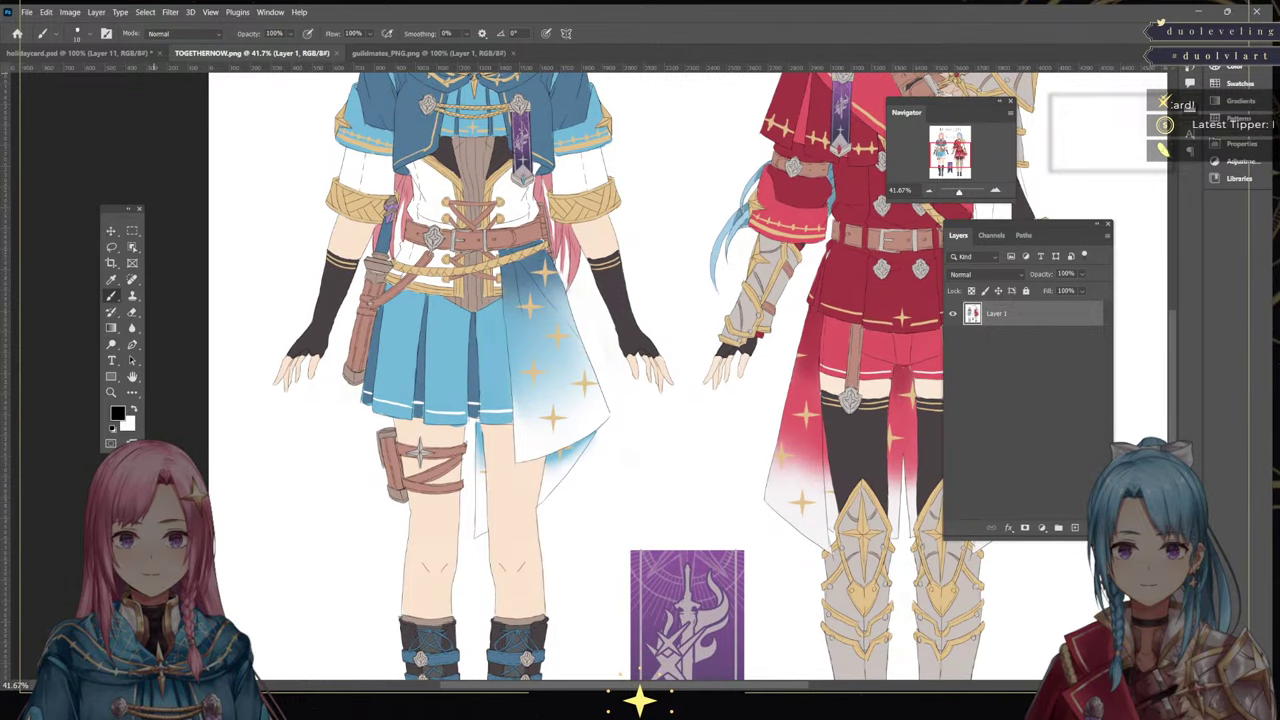
{"action": "left_click", "coordinate": [110, 53]}
{"action": "left_click_drag", "start_coordinate": [383, 496], "coordinate": [396, 598]}
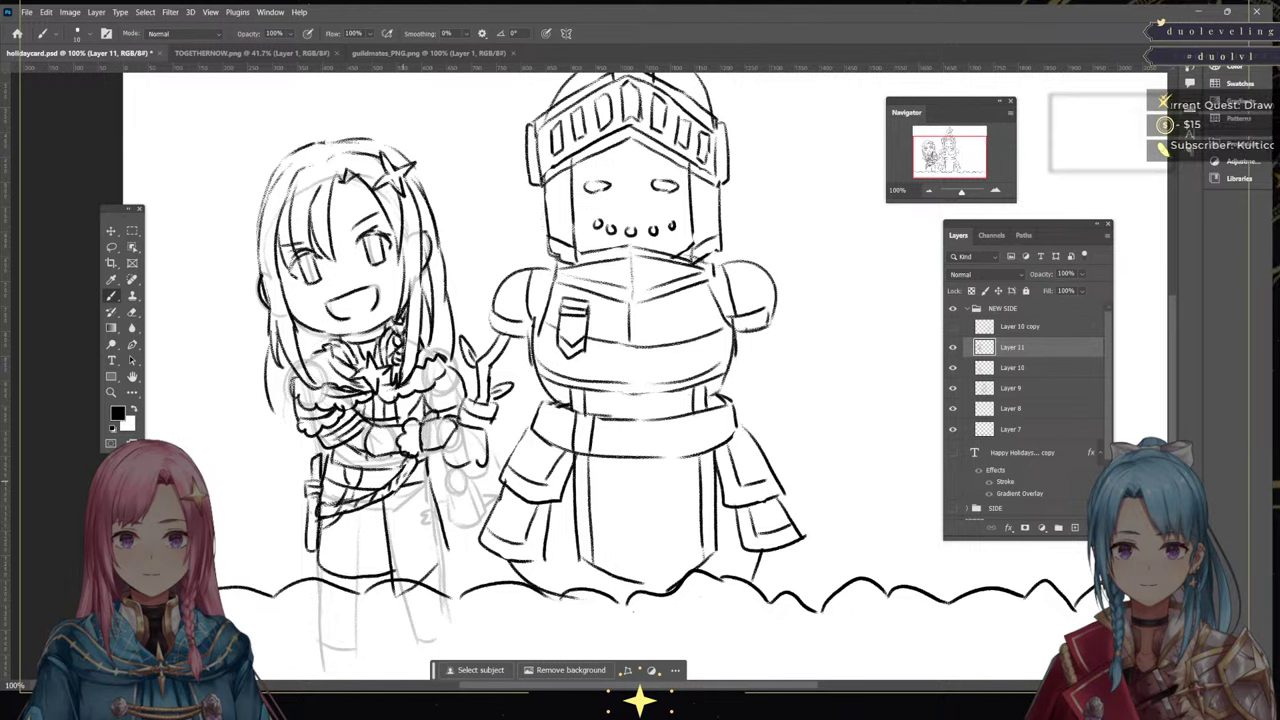
Draw the left figure's two legs from the skirt down past the wavy snow line and close off their lower ends
{"action": "mouse_move", "coordinate": [316, 534]}
{"action": "left_mouse_down"}
{"action": "mouse_move", "coordinate": [384, 550]}
{"action": "mouse_move", "coordinate": [321, 556]}
{"action": "mouse_move", "coordinate": [320, 632]}
{"action": "left_mouse_up"}
{"action": "left_click_drag", "start_coordinate": [355, 552], "coordinate": [353, 638]}
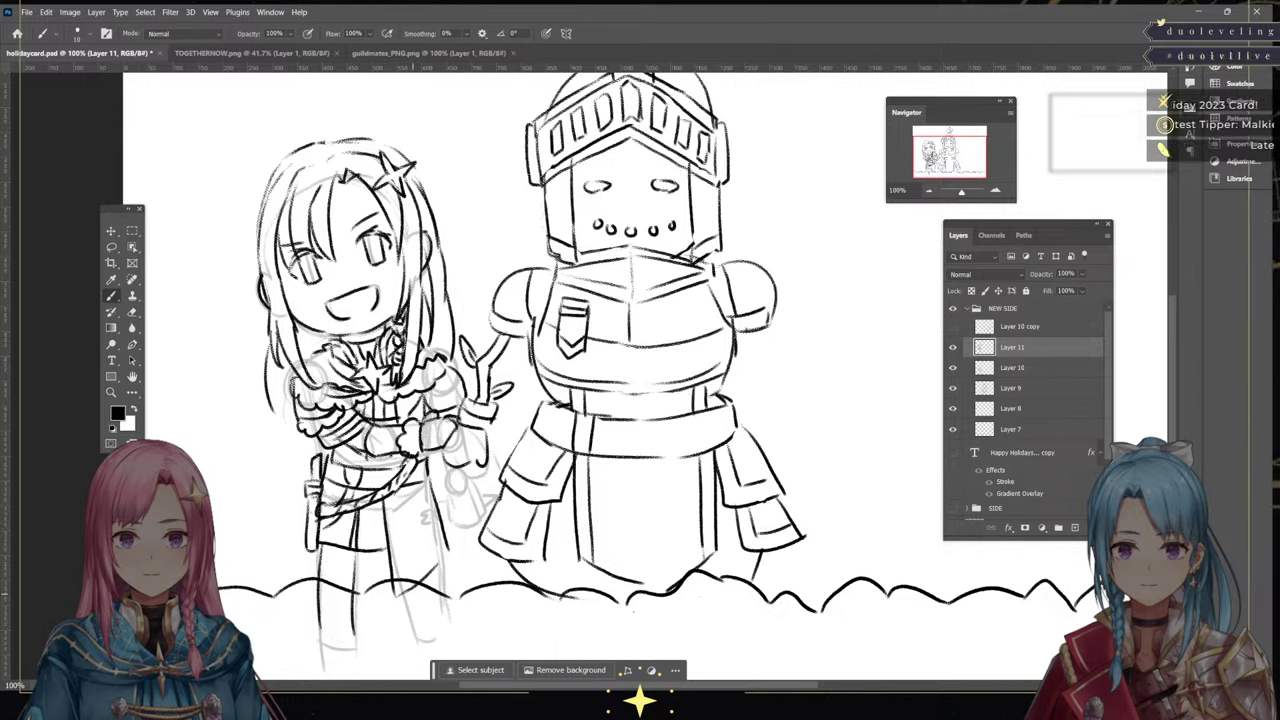
{"action": "left_click_drag", "start_coordinate": [410, 584], "coordinate": [419, 638]}
{"action": "left_click_drag", "start_coordinate": [447, 568], "coordinate": [447, 637]}
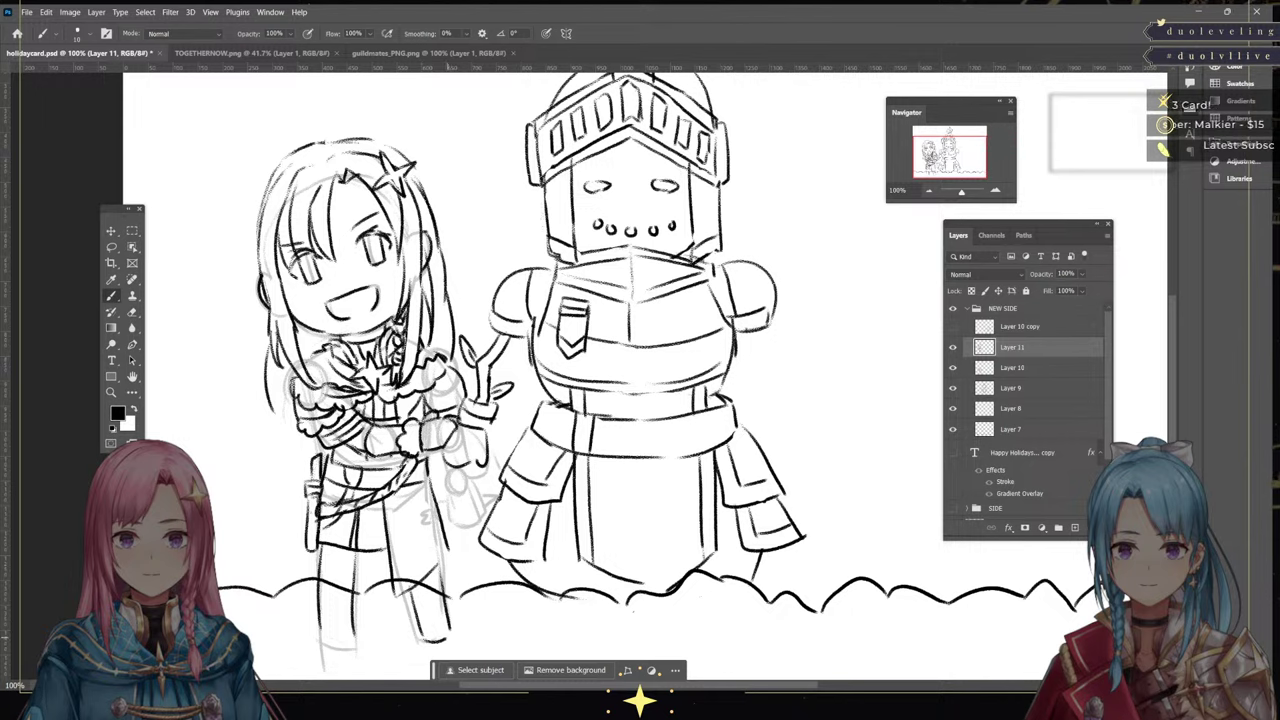
{"action": "left_click_drag", "start_coordinate": [319, 626], "coordinate": [347, 649]}
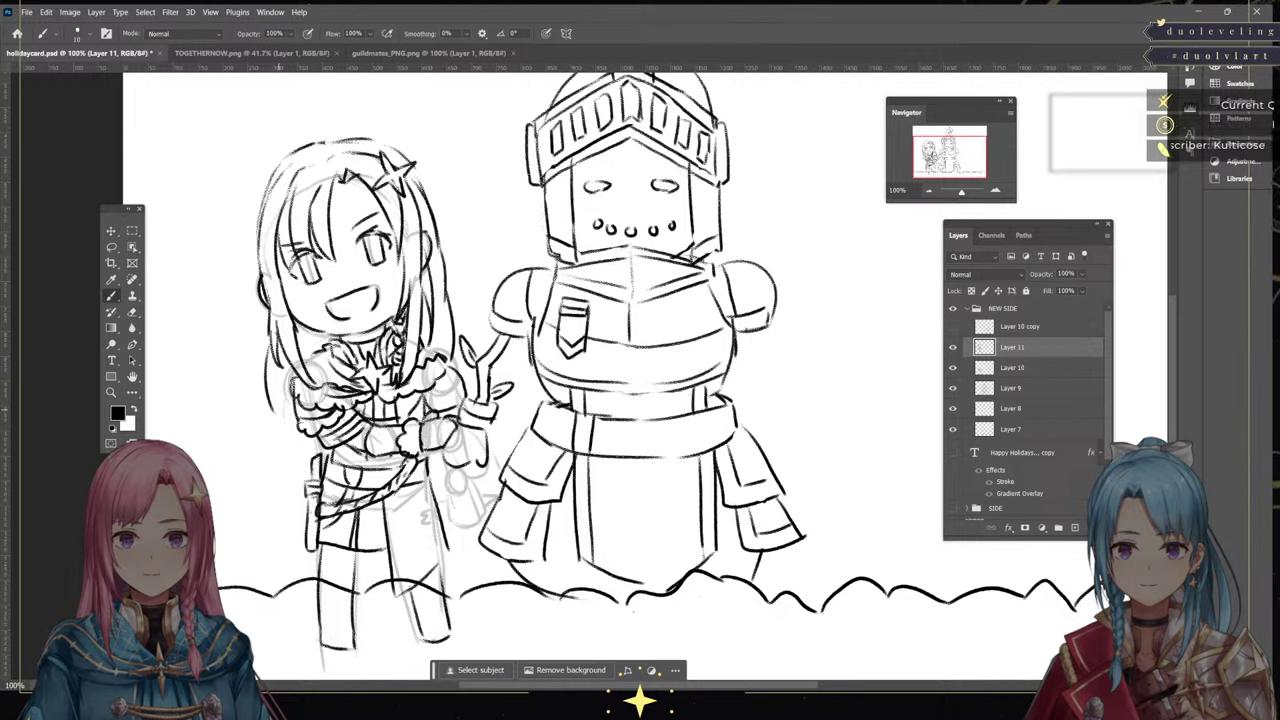
Clean up the left figure's hair ends on the side away from the knight and redraw longer strands behind the sleeve
{"action": "mouse_move", "coordinate": [278, 409]}
{"action": "left_mouse_down"}
{"action": "mouse_move", "coordinate": [288, 436]}
{"action": "mouse_move", "coordinate": [318, 446]}
{"action": "left_mouse_up"}
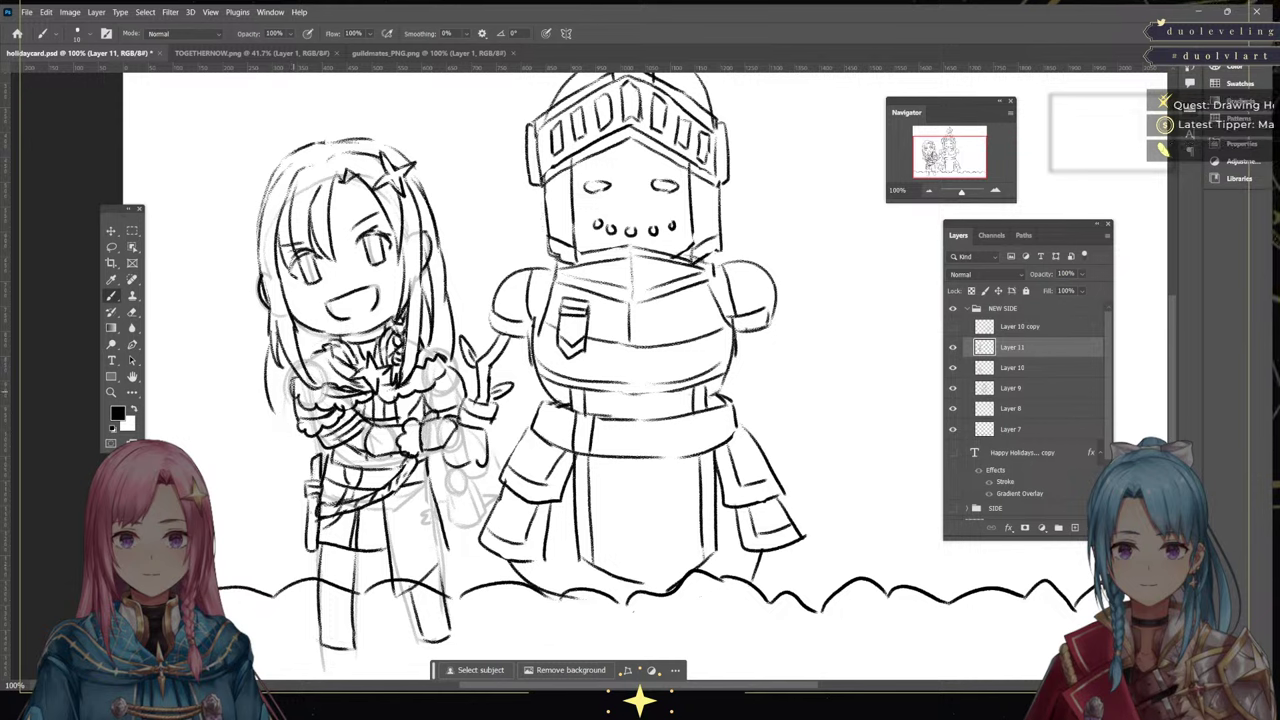
{"action": "key", "text": "e"}
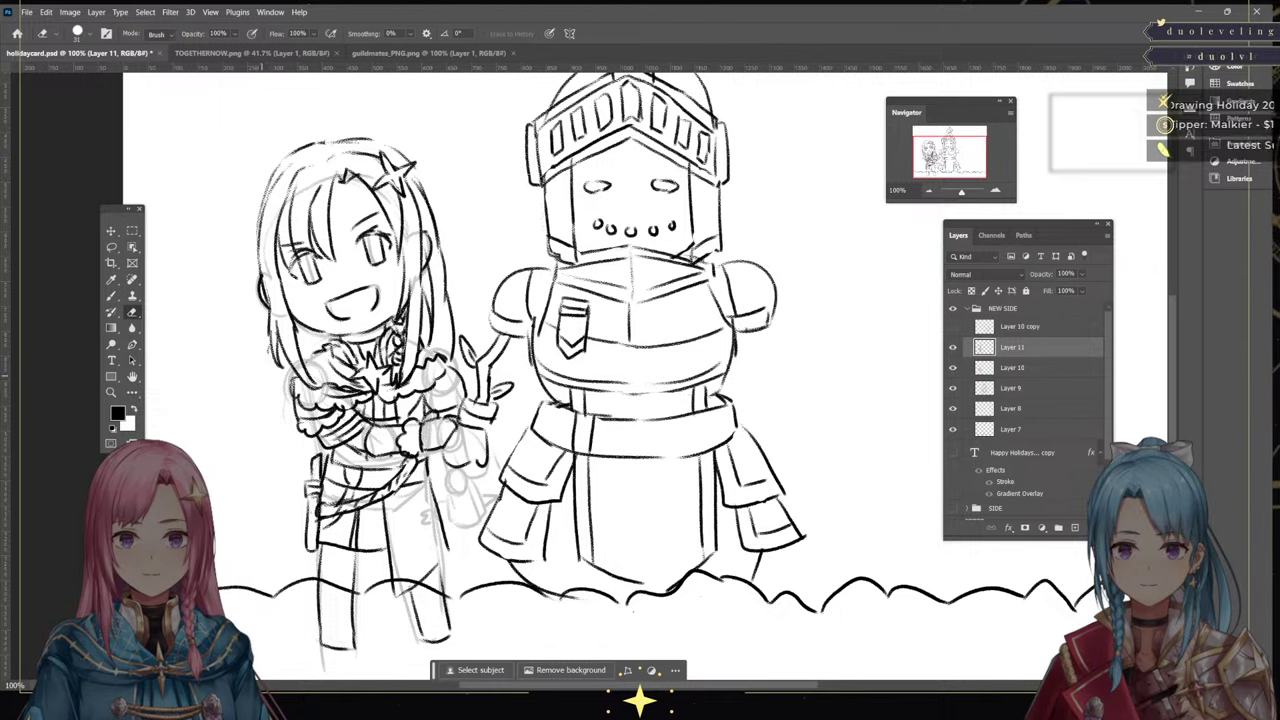
{"action": "key", "text": "b"}
{"action": "left_click_drag", "start_coordinate": [274, 358], "coordinate": [263, 446]}
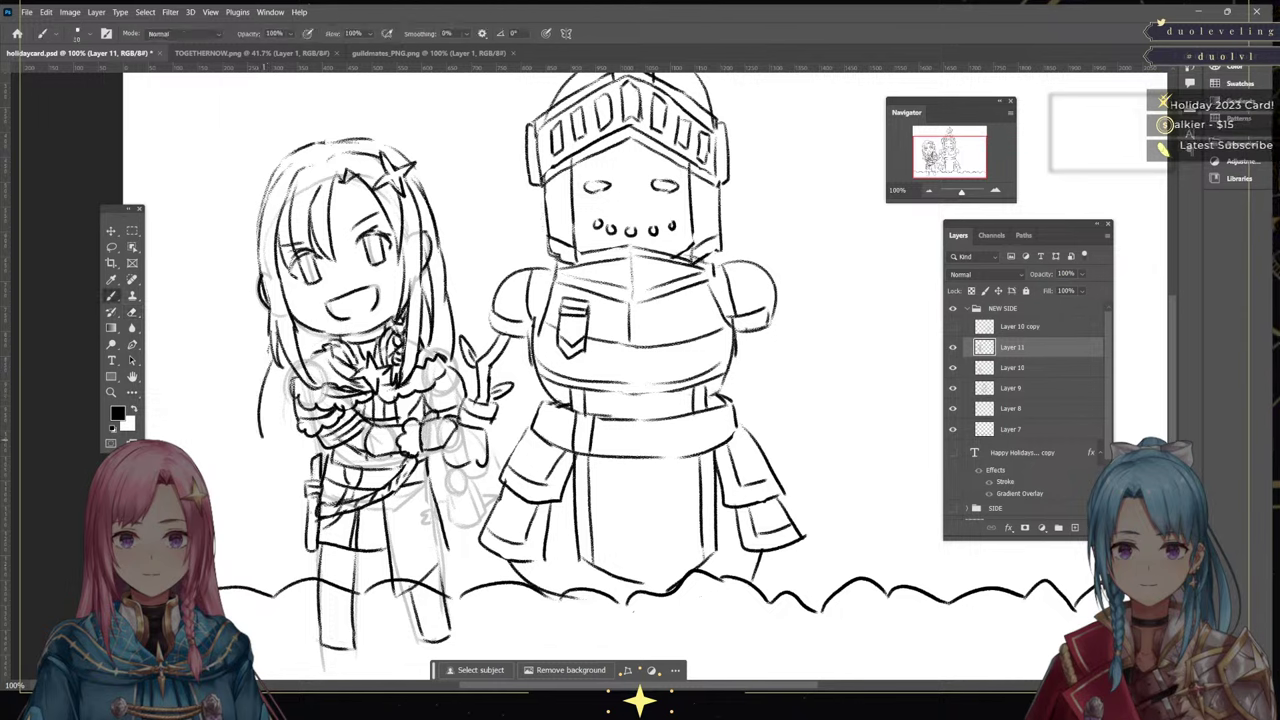
{"action": "left_click_drag", "start_coordinate": [278, 394], "coordinate": [274, 448]}
{"action": "mouse_move", "coordinate": [279, 369]}
{"action": "left_mouse_down"}
{"action": "mouse_move", "coordinate": [276, 398]}
{"action": "mouse_move", "coordinate": [317, 466]}
{"action": "left_mouse_up"}
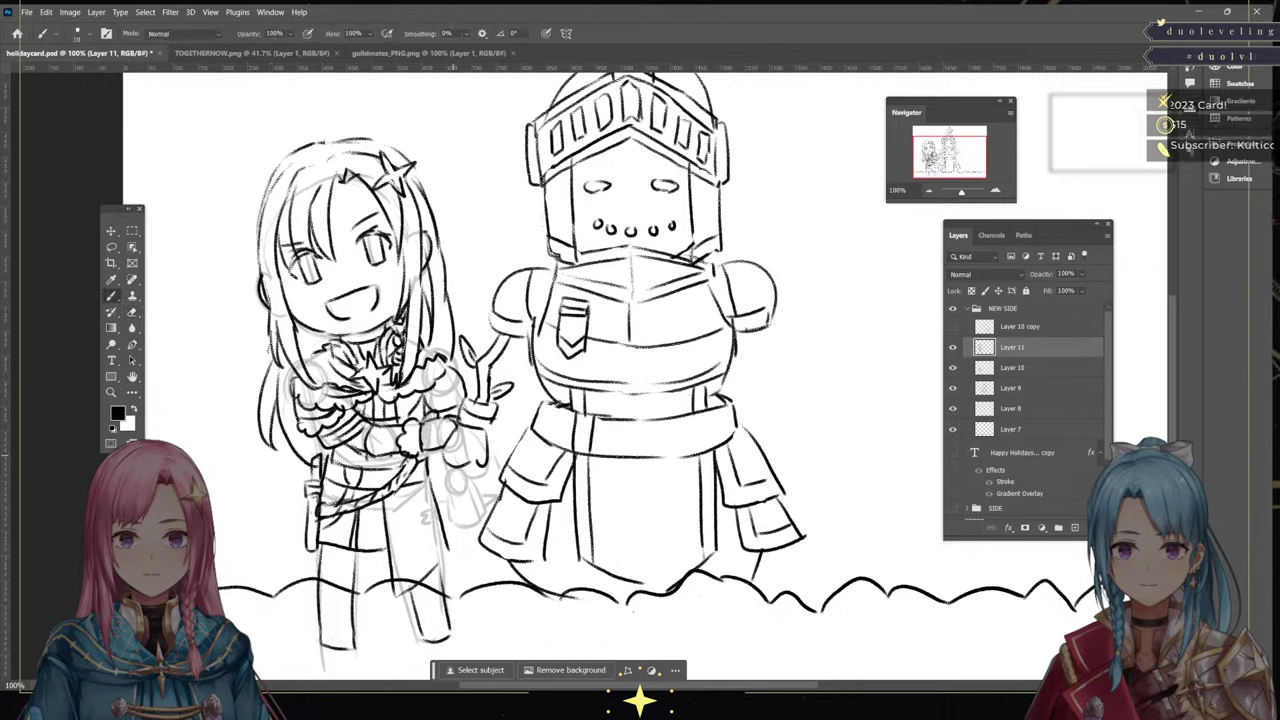
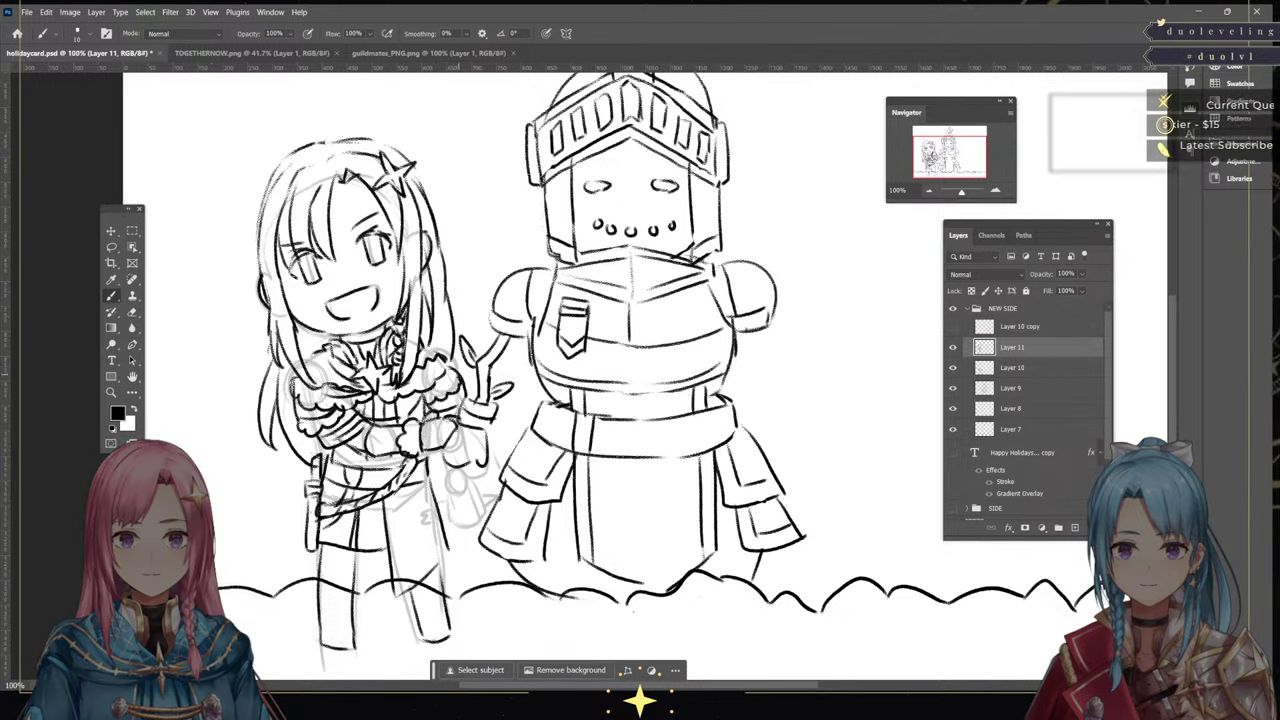
{"action": "key", "text": "e"}
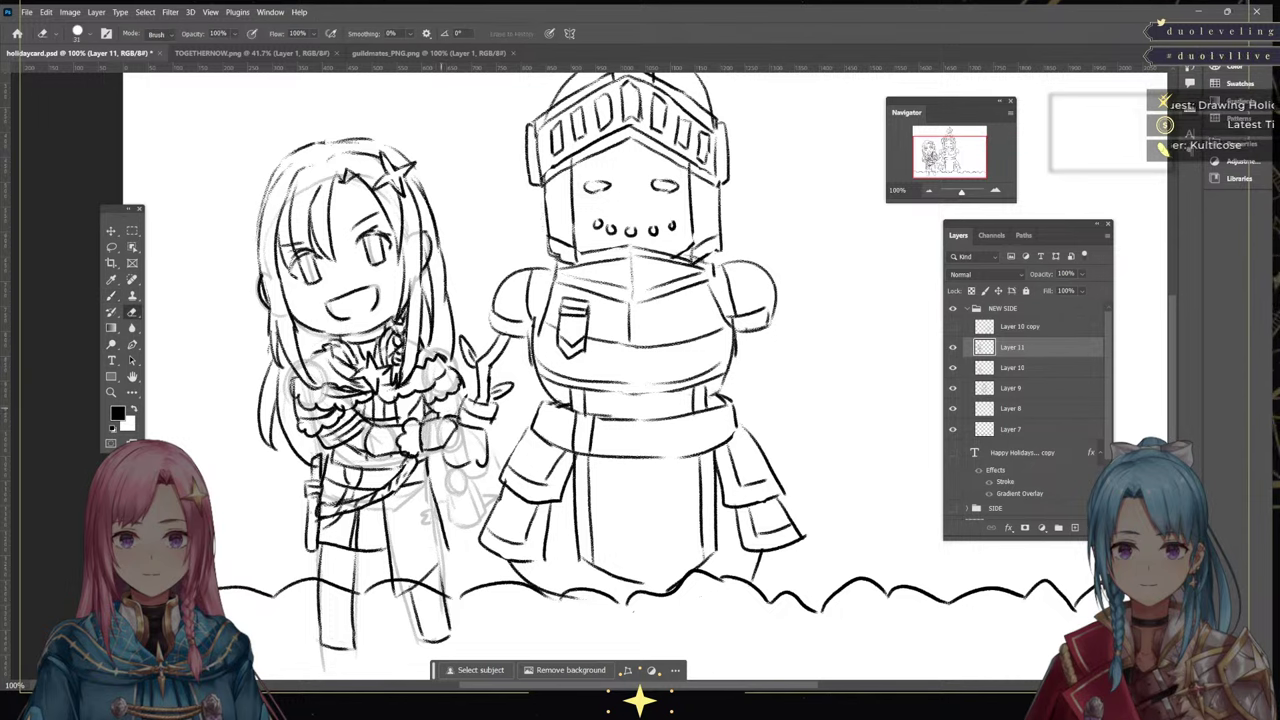
{"action": "key", "text": "b"}
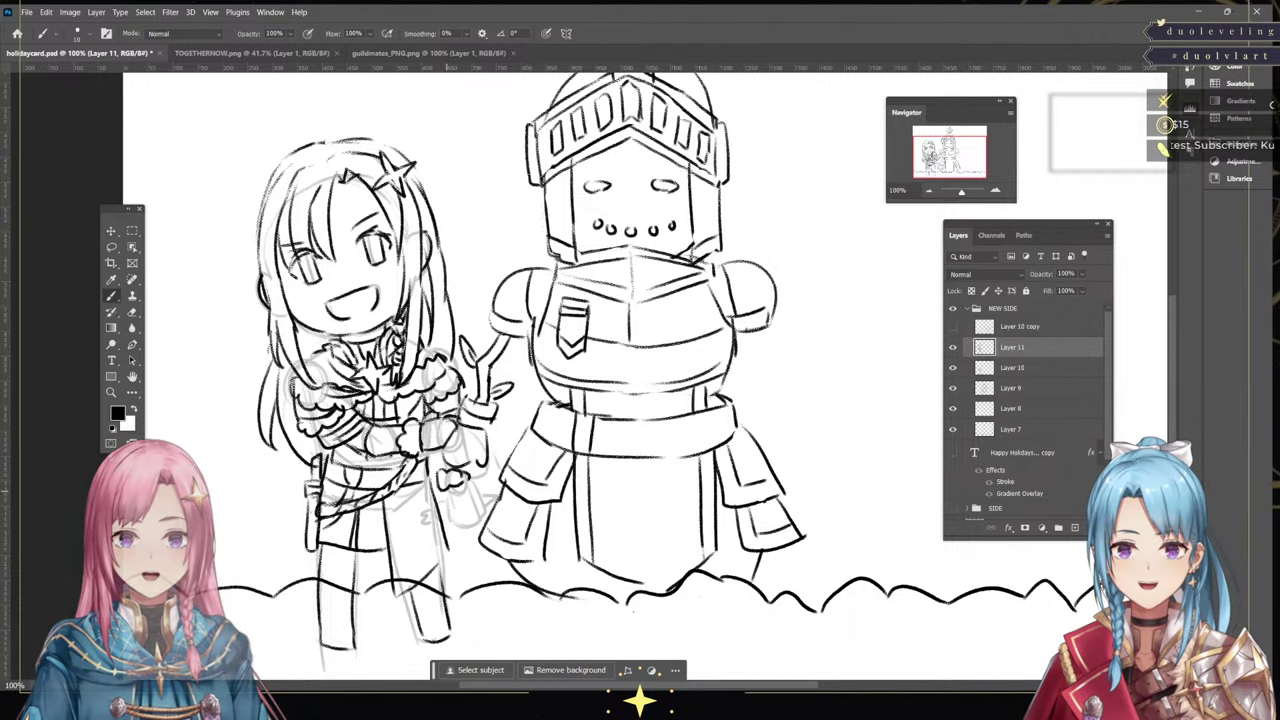
{"action": "left_click_drag", "start_coordinate": [443, 489], "coordinate": [465, 506]}
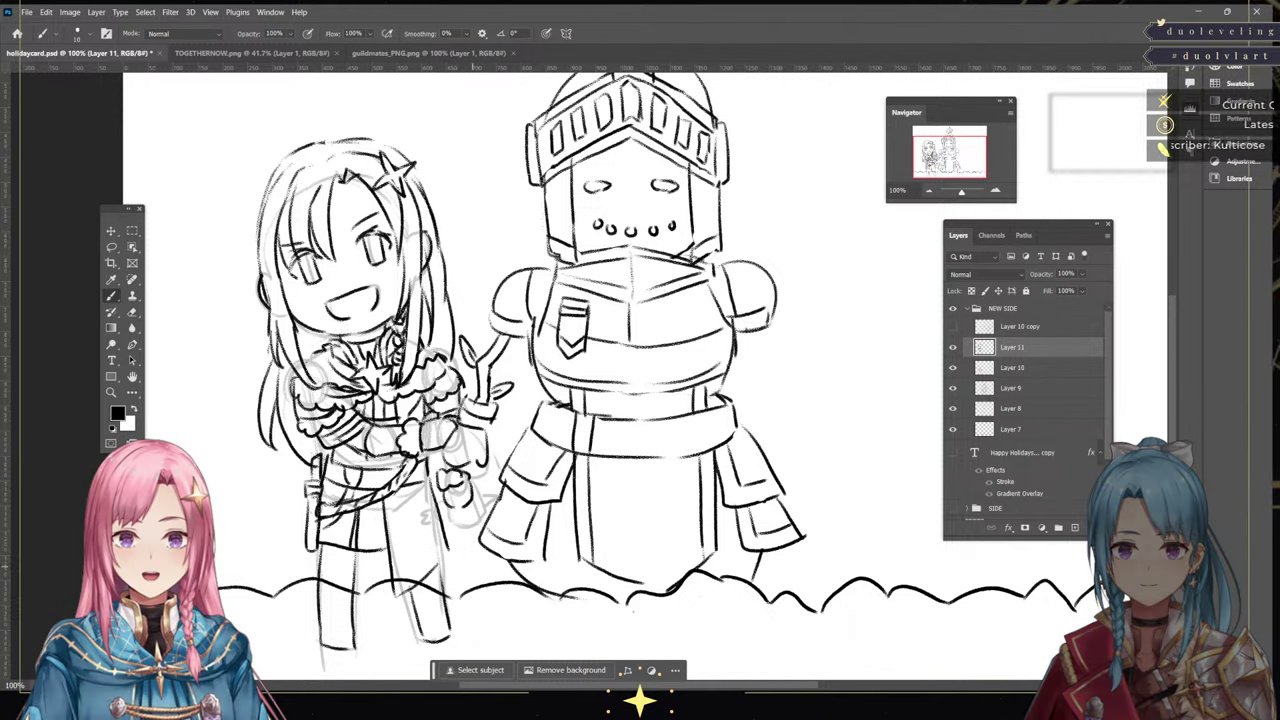
{"action": "key", "text": "e"}
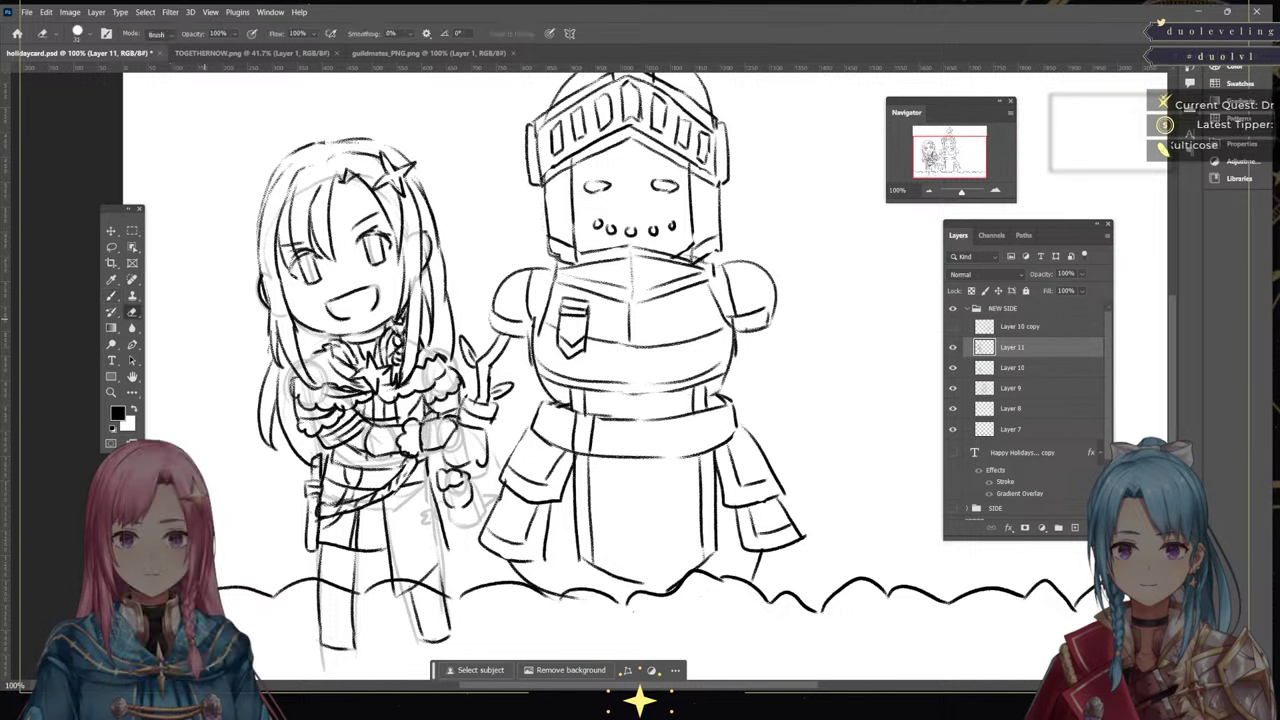
{"action": "mouse_move", "coordinate": [441, 476]}
{"action": "left_mouse_down"}
{"action": "mouse_move", "coordinate": [450, 498]}
{"action": "mouse_move", "coordinate": [461, 492]}
{"action": "left_mouse_up"}
Draw the left figure's cuff and lowered hand beneath the sleeve on the side facing the knight
{"action": "key", "text": "b"}
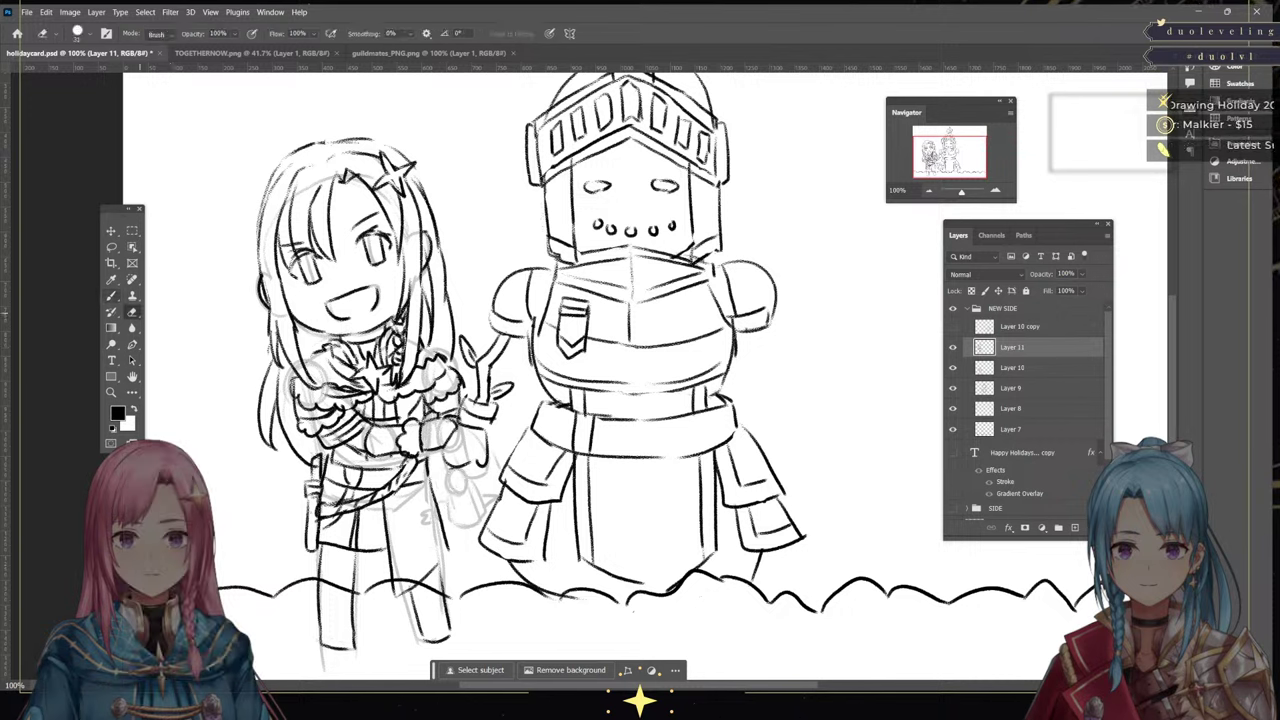
{"action": "mouse_move", "coordinate": [440, 465]}
{"action": "left_mouse_down"}
{"action": "mouse_move", "coordinate": [449, 481]}
{"action": "mouse_move", "coordinate": [469, 467]}
{"action": "mouse_move", "coordinate": [452, 506]}
{"action": "left_mouse_up"}
{"action": "left_click_drag", "start_coordinate": [473, 478], "coordinate": [464, 508]}
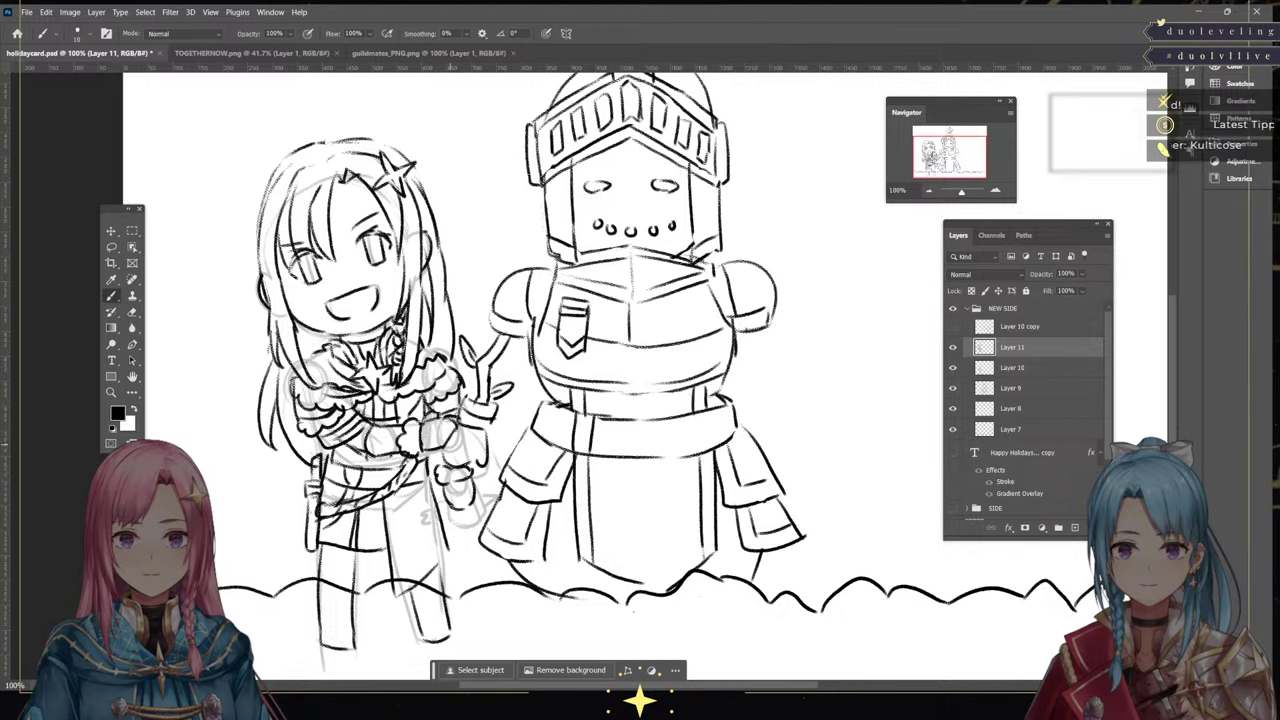
Erase the left figure's lowered hand on the side facing the knight and draw a rounder hand closer in at the waist
{"action": "key", "text": "e"}
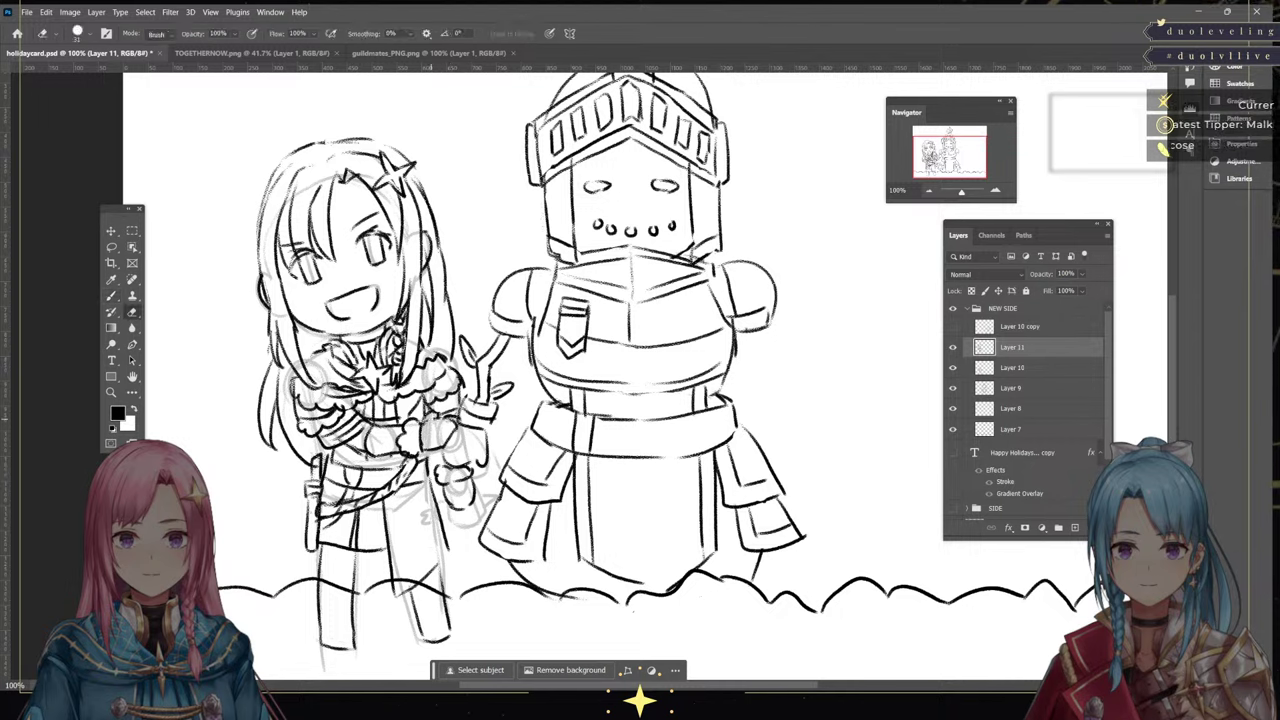
{"action": "key", "text": "b"}
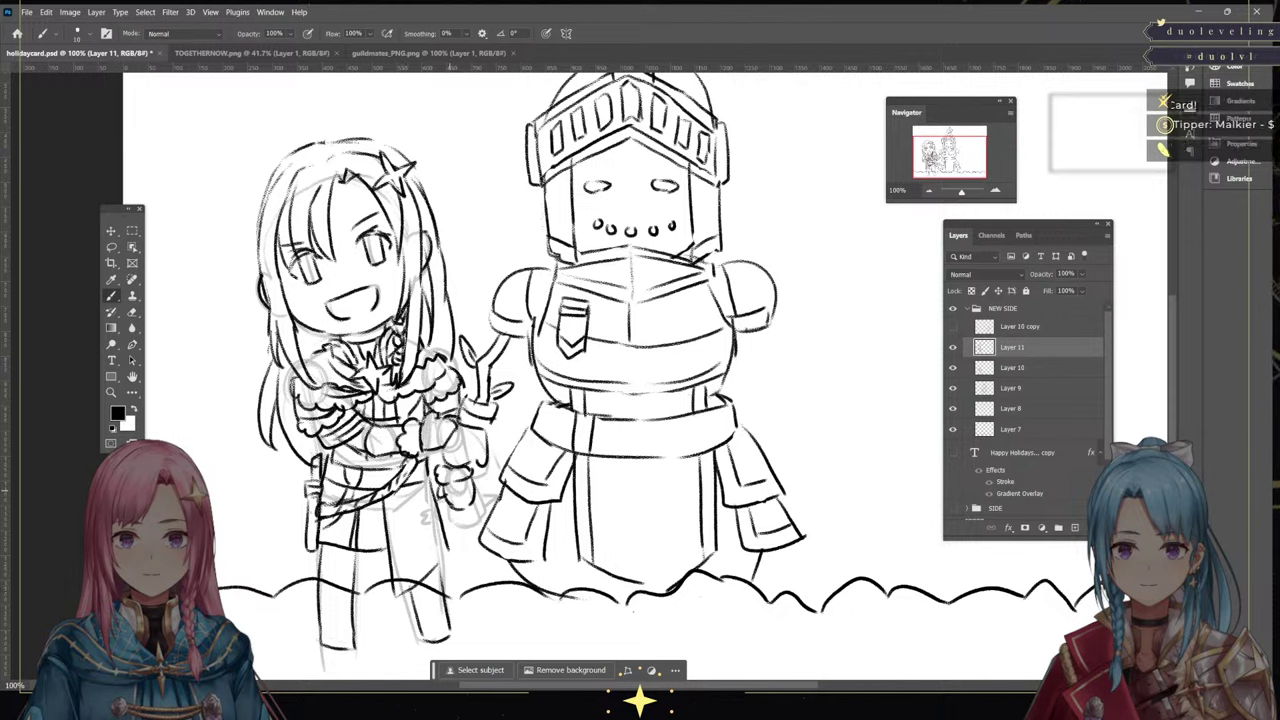
{"action": "key", "text": "e"}
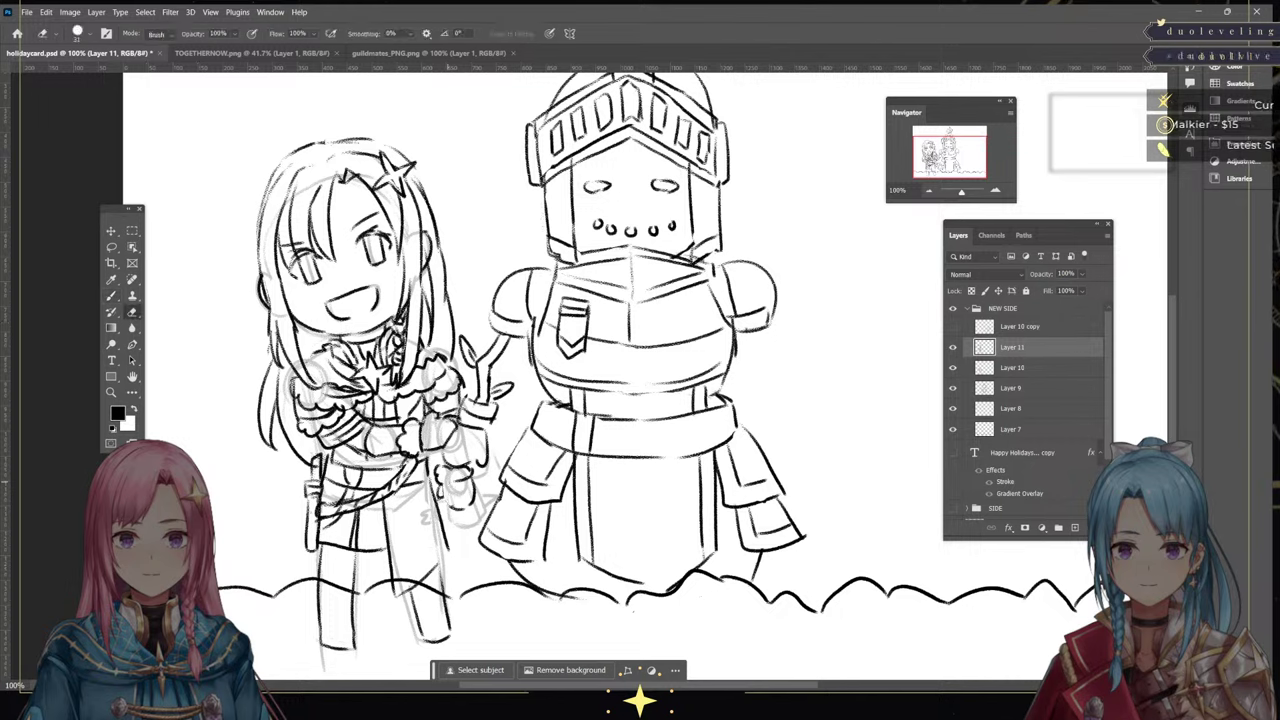
{"action": "mouse_move", "coordinate": [445, 497]}
{"action": "left_mouse_down"}
{"action": "mouse_move", "coordinate": [440, 474]}
{"action": "mouse_move", "coordinate": [470, 478]}
{"action": "left_mouse_up"}
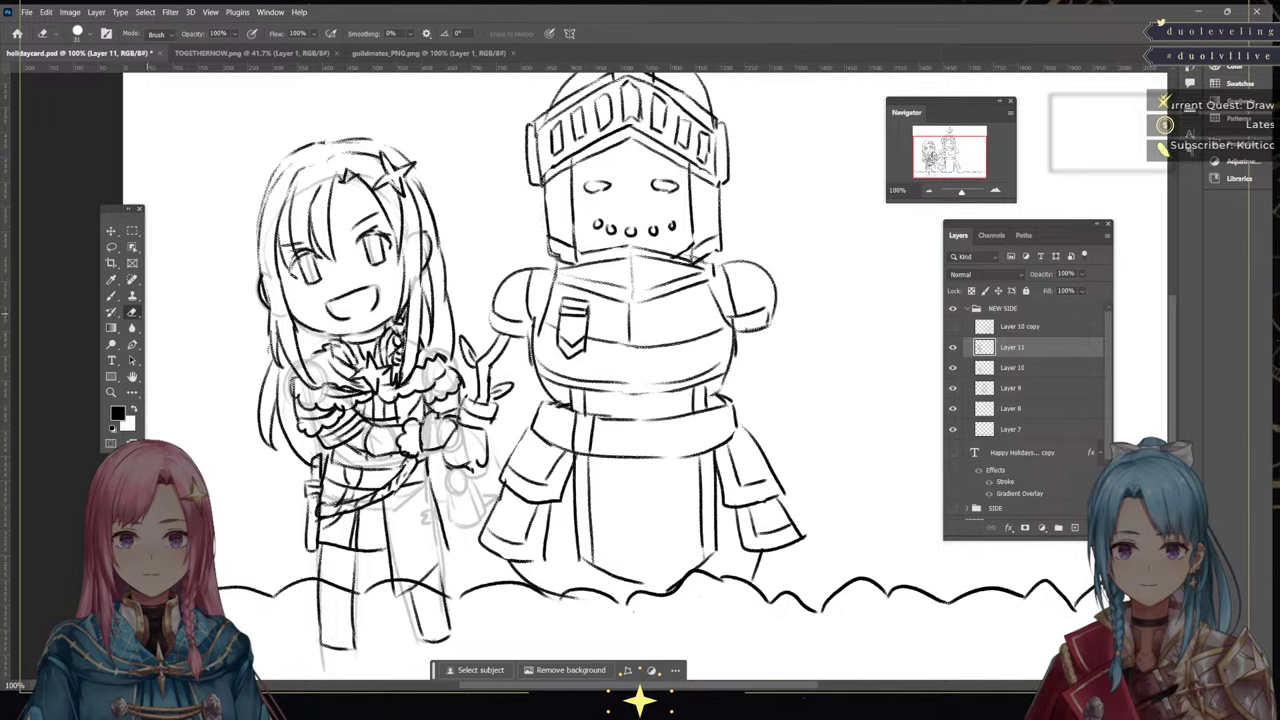
{"action": "key", "text": "b"}
{"action": "mouse_move", "coordinate": [430, 461]}
{"action": "left_mouse_down"}
{"action": "mouse_move", "coordinate": [447, 481]}
{"action": "mouse_move", "coordinate": [436, 490]}
{"action": "left_mouse_up"}
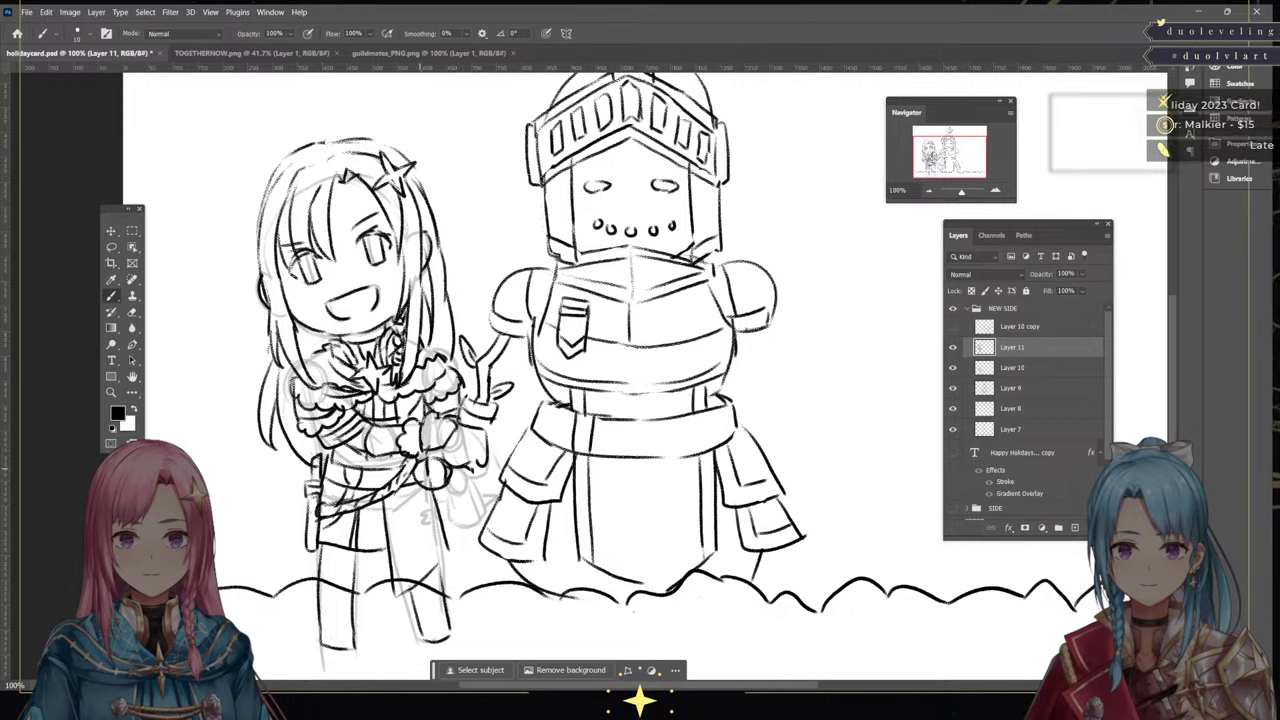
Rework the left figure's hands, erasing overlapping waist lines and redrawing the upper hand in front of the bodice
{"action": "key", "text": "e"}
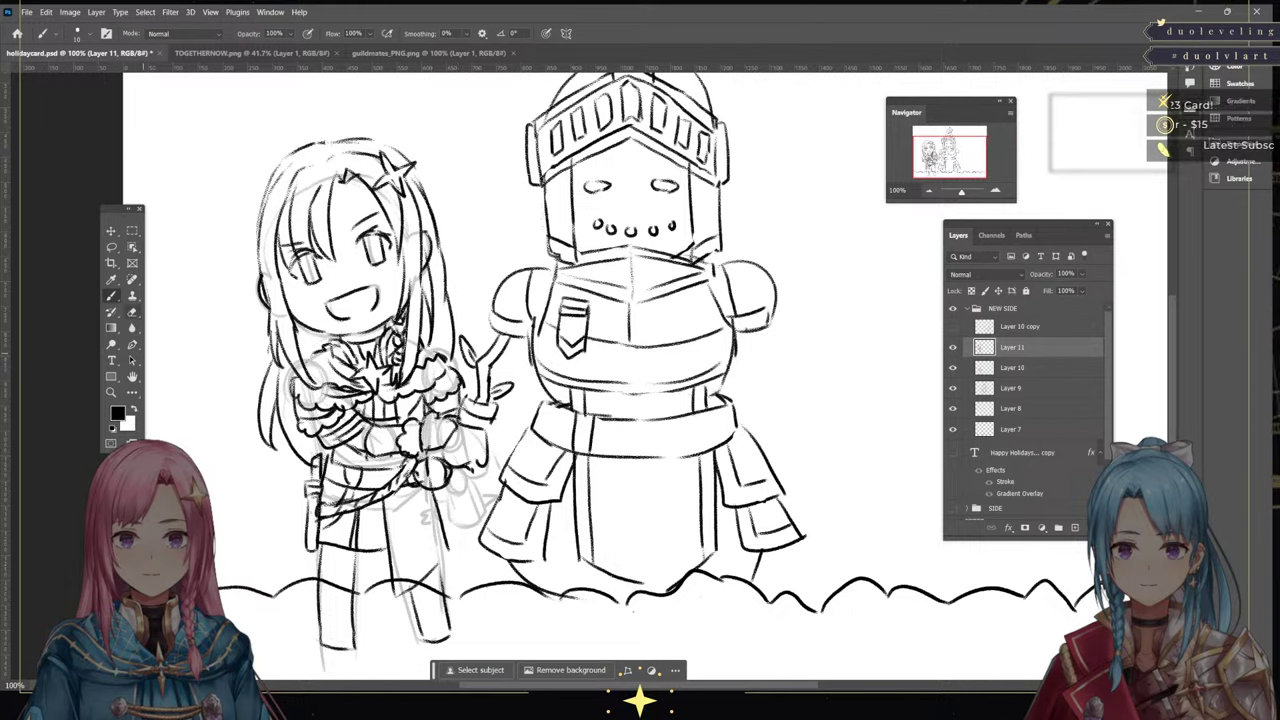
{"action": "left_click_drag", "start_coordinate": [433, 460], "coordinate": [421, 462]}
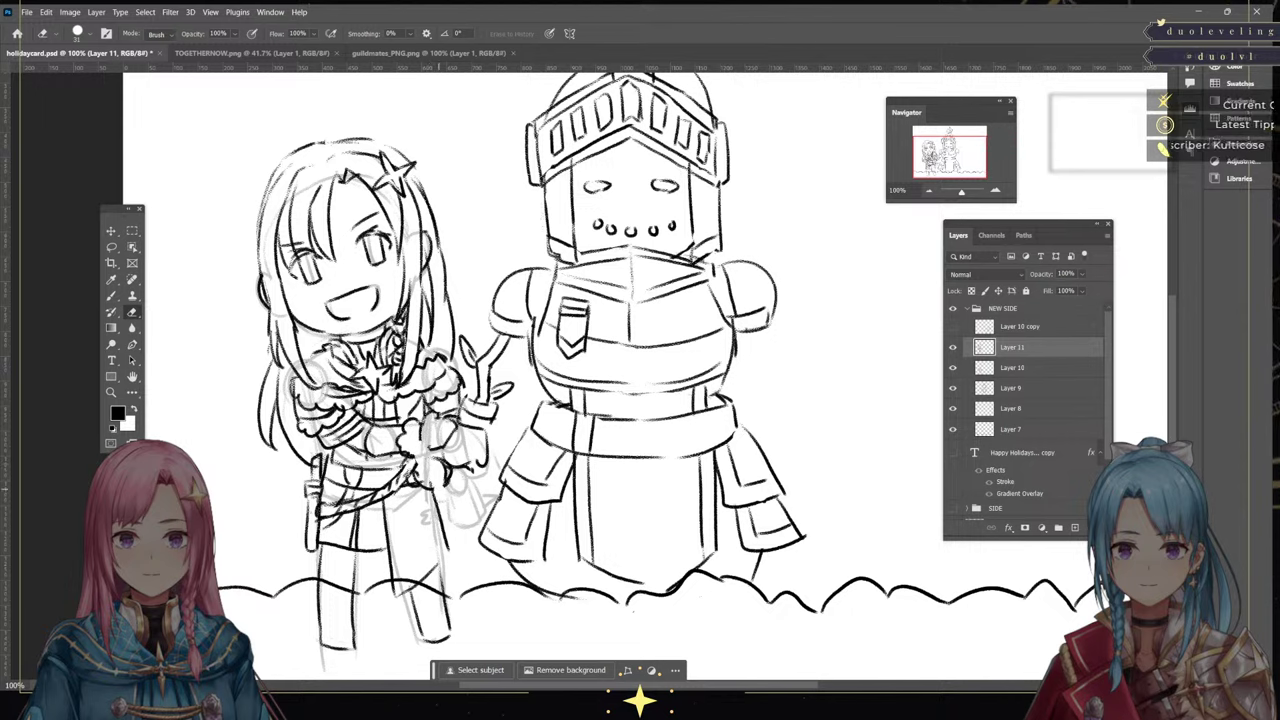
{"action": "key", "text": "b"}
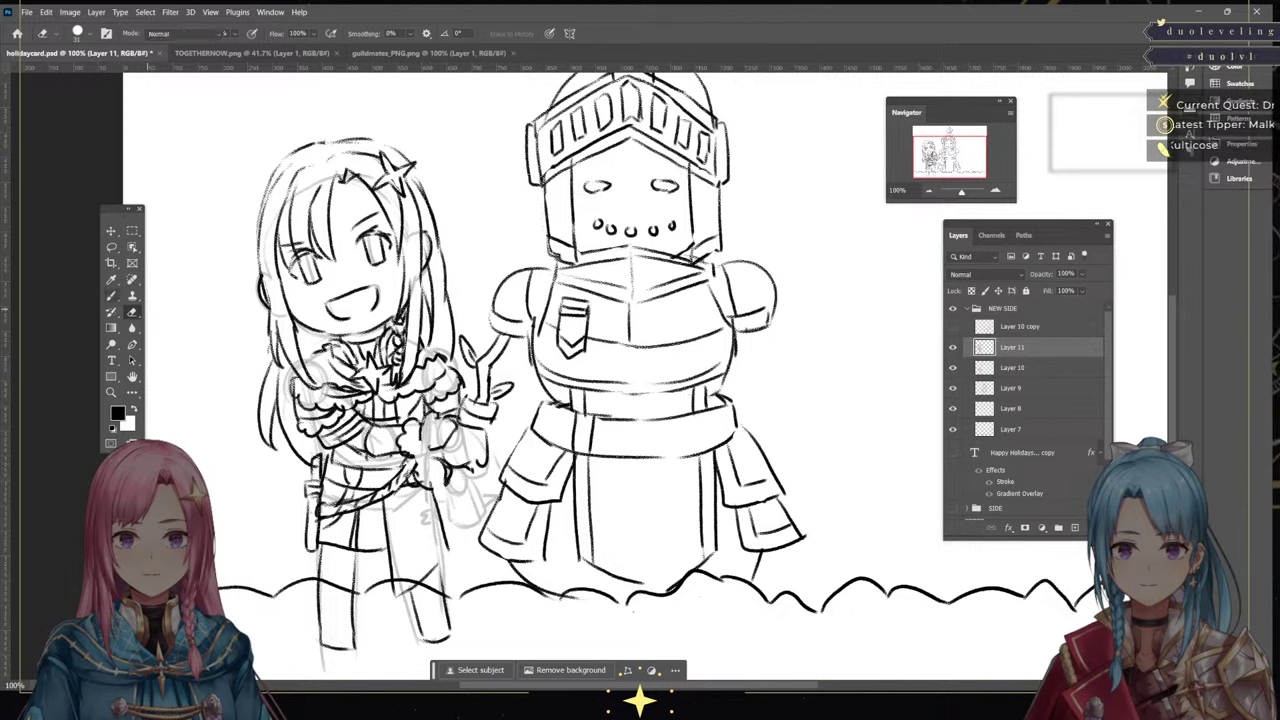
{"action": "mouse_move", "coordinate": [421, 458]}
{"action": "left_mouse_down"}
{"action": "mouse_move", "coordinate": [437, 460]}
{"action": "mouse_move", "coordinate": [415, 458]}
{"action": "mouse_move", "coordinate": [430, 444]}
{"action": "mouse_move", "coordinate": [441, 512]}
{"action": "left_mouse_up"}
{"action": "mouse_move", "coordinate": [412, 436]}
{"action": "left_mouse_down"}
{"action": "mouse_move", "coordinate": [416, 400]}
{"action": "mouse_move", "coordinate": [423, 428]}
{"action": "left_mouse_up"}
{"action": "key", "text": "e"}
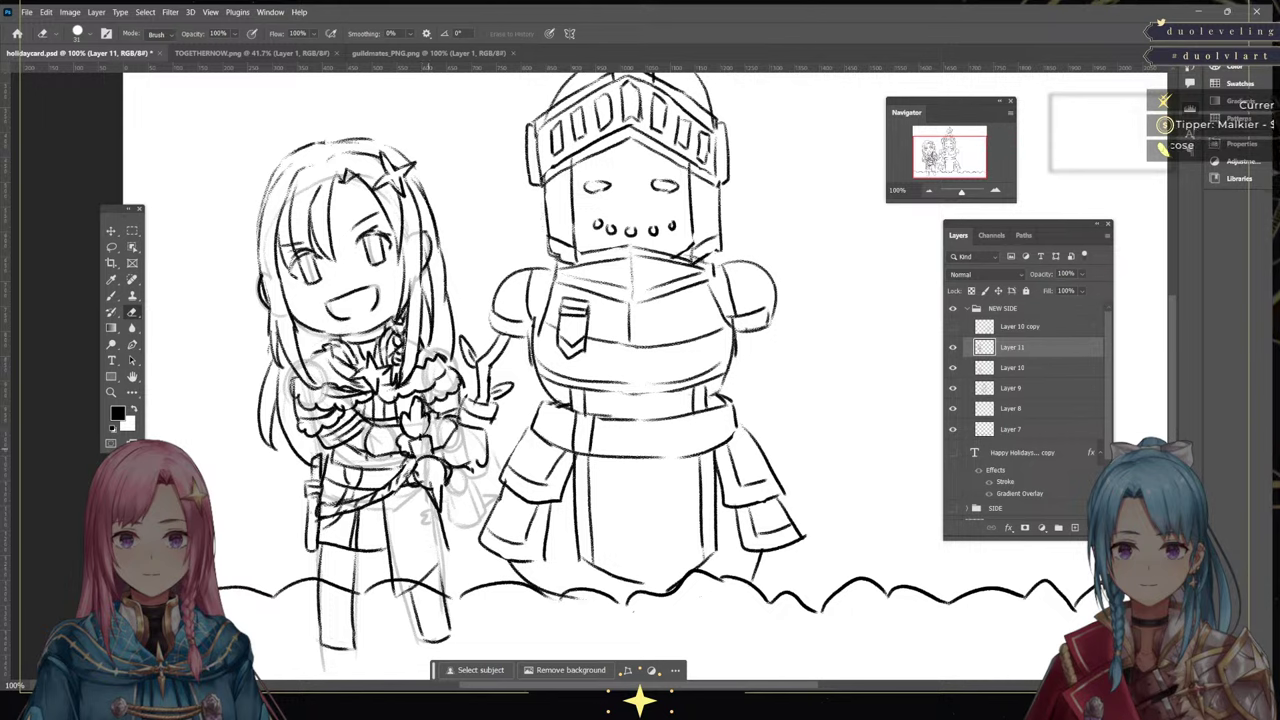
{"action": "mouse_move", "coordinate": [440, 508]}
{"action": "left_mouse_down"}
{"action": "mouse_move", "coordinate": [432, 490]}
{"action": "mouse_move", "coordinate": [443, 514]}
{"action": "left_mouse_up"}
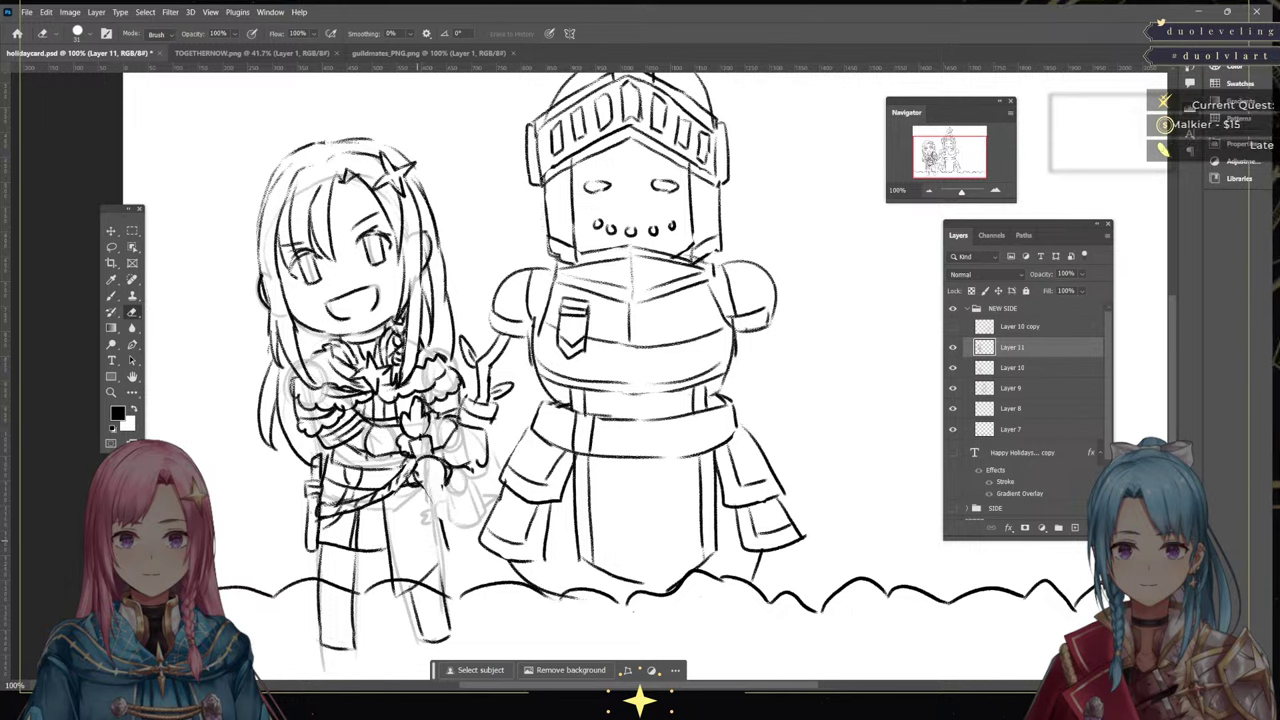
Draw the left figure's rounded lower hand at the belt and refine the drape and sleeve lines around it
{"action": "key", "text": "b"}
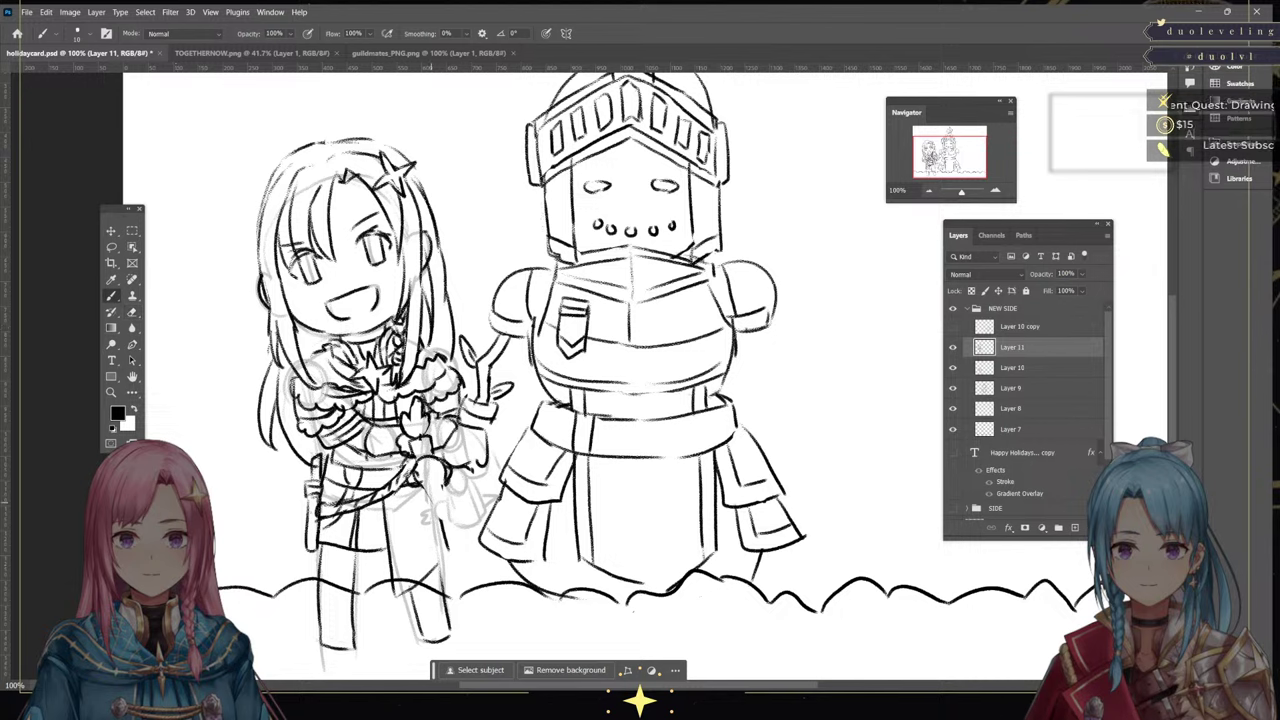
{"action": "left_click_drag", "start_coordinate": [433, 506], "coordinate": [441, 532]}
{"action": "mouse_move", "coordinate": [427, 486]}
{"action": "left_mouse_down"}
{"action": "mouse_move", "coordinate": [443, 488]}
{"action": "mouse_move", "coordinate": [439, 518]}
{"action": "left_mouse_up"}
{"action": "left_click_drag", "start_coordinate": [445, 488], "coordinate": [441, 511]}
{"action": "mouse_move", "coordinate": [436, 452]}
{"action": "left_mouse_down"}
{"action": "mouse_move", "coordinate": [459, 477]}
{"action": "mouse_move", "coordinate": [450, 486]}
{"action": "left_mouse_up"}
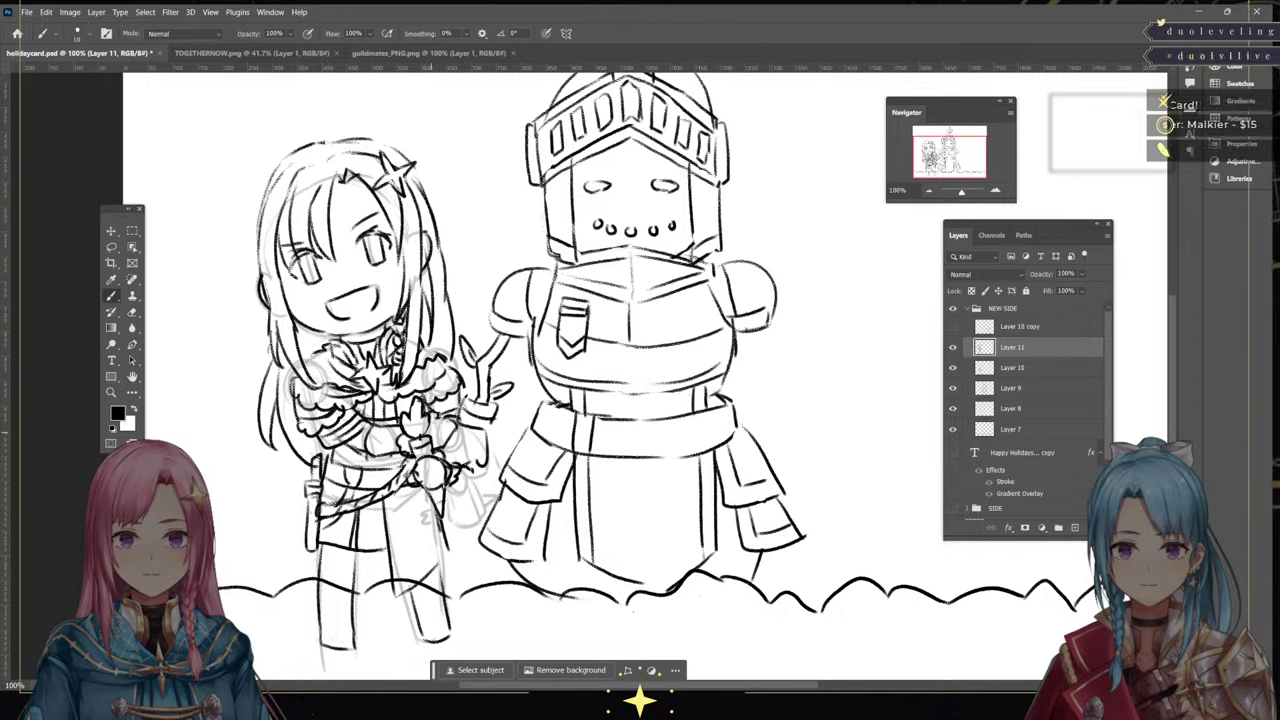
{"action": "left_click_drag", "start_coordinate": [431, 409], "coordinate": [454, 422]}
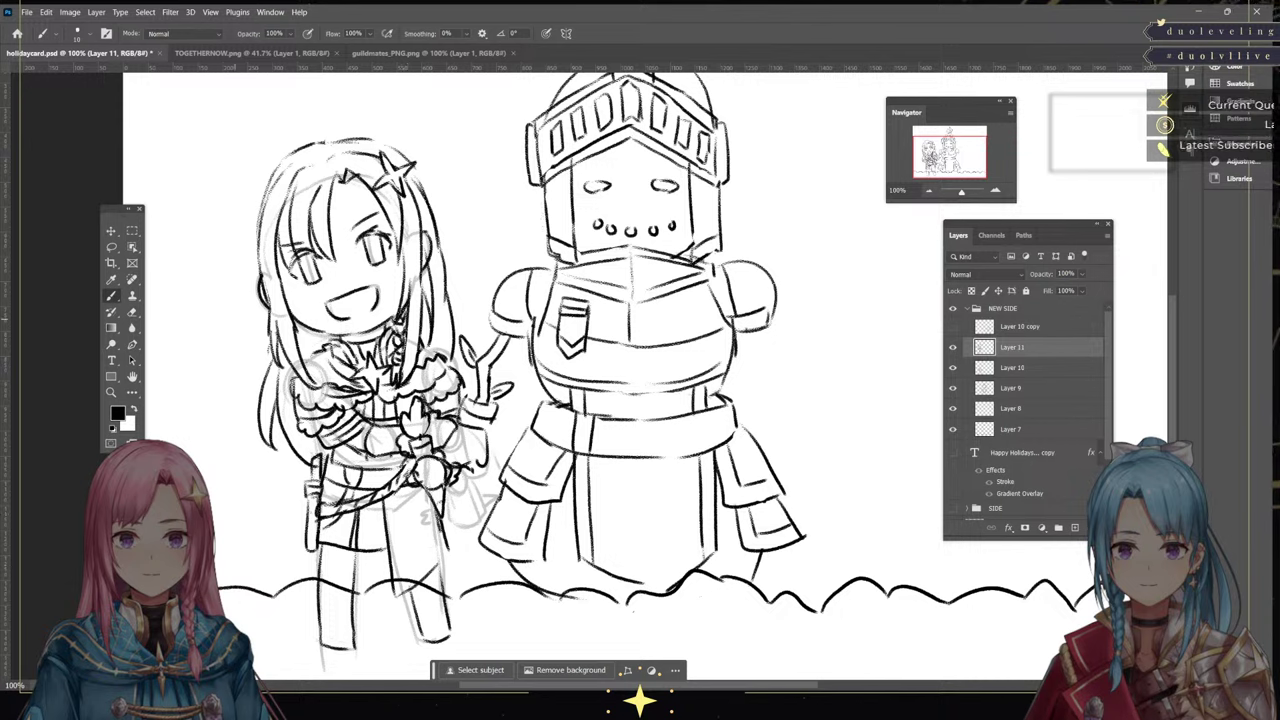
Touch up the hair edge away from the knight and hide Layer 10's rough guide sketch, comparing the lines with and without it
{"action": "key", "text": "e"}
{"action": "left_click_drag", "start_coordinate": [284, 310], "coordinate": [275, 222]}
{"action": "key", "text": "b"}
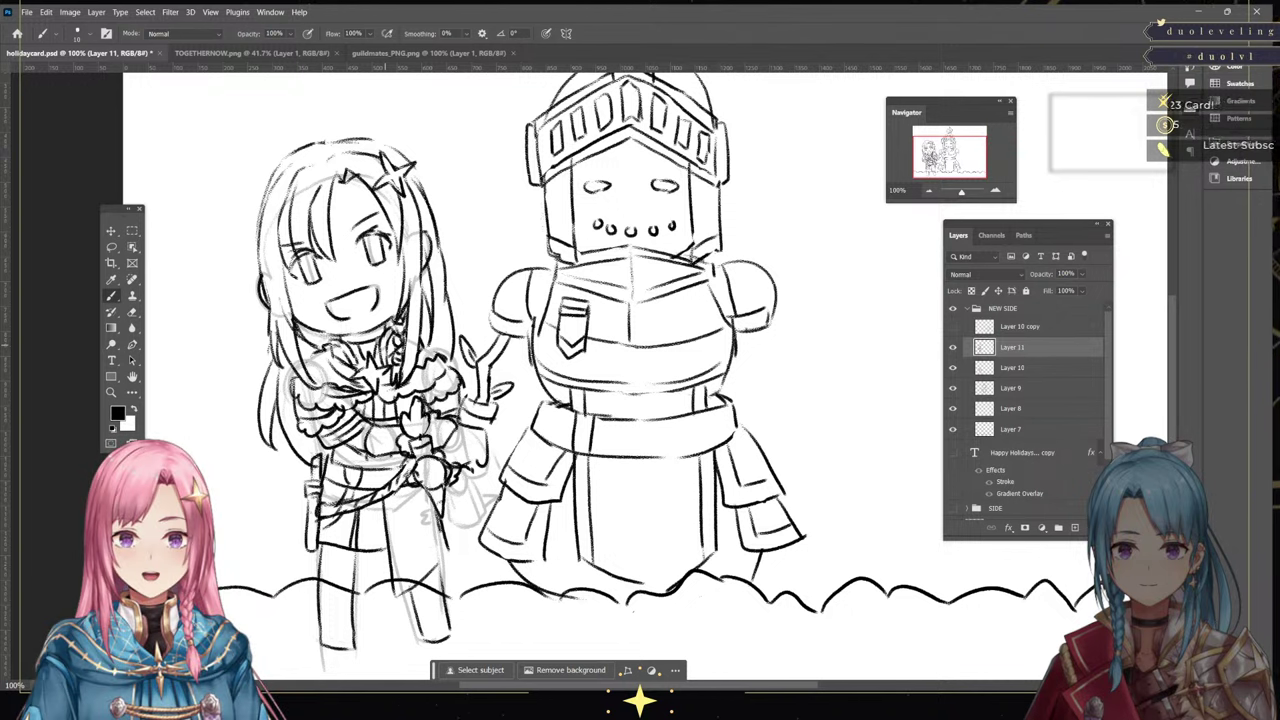
{"action": "key", "text": "e"}
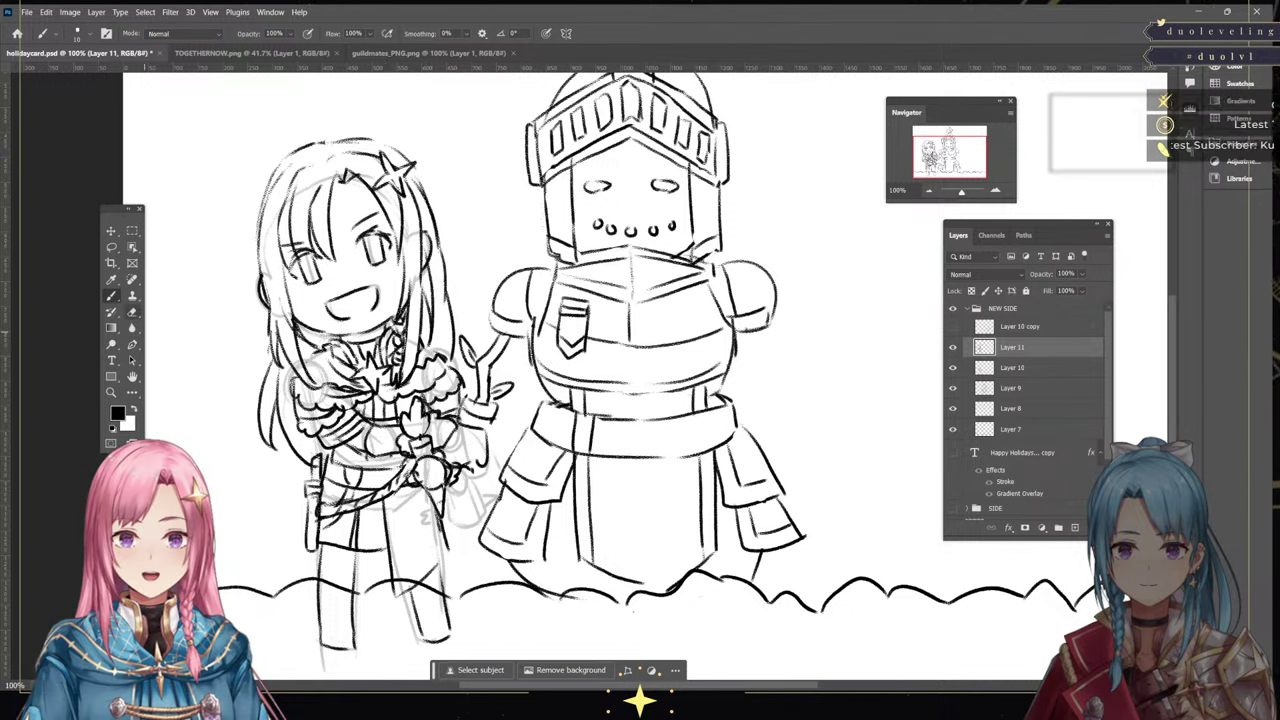
{"action": "left_click", "coordinate": [953, 368]}
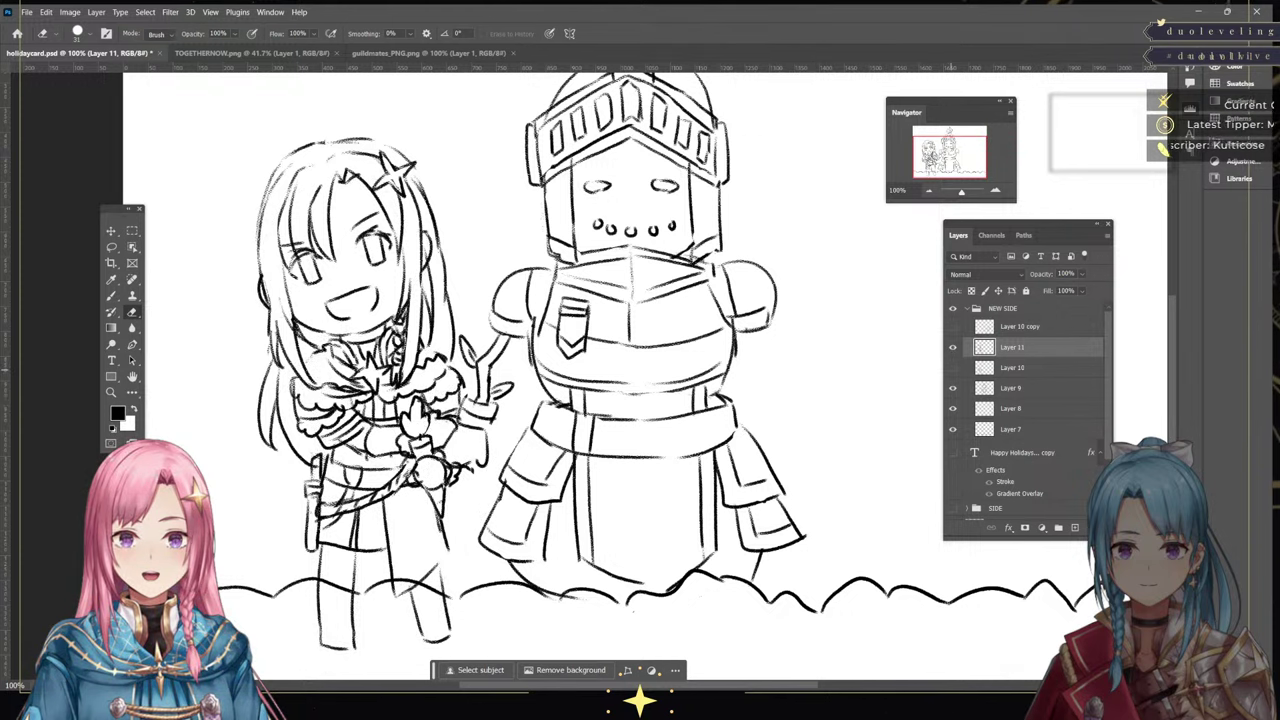
{"action": "left_click", "coordinate": [953, 368]}
{"action": "left_click", "coordinate": [953, 368]}
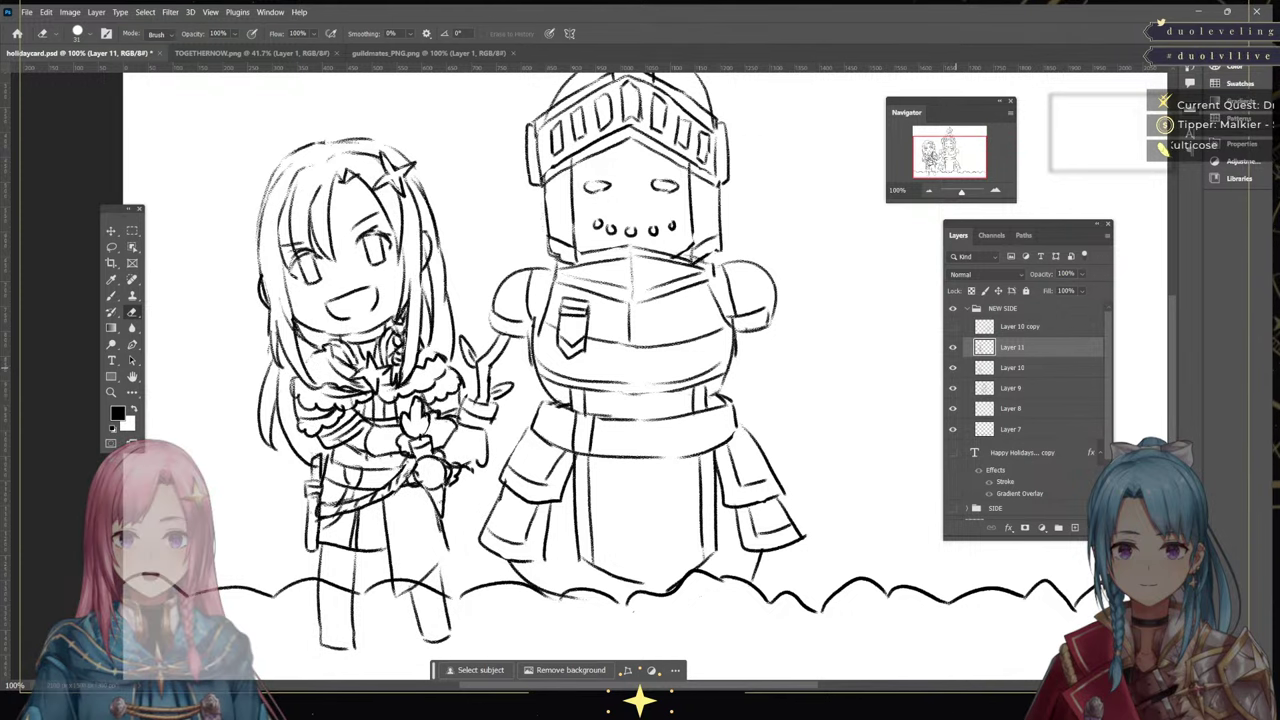
{"action": "left_click", "coordinate": [955, 368]}
{"action": "left_click", "coordinate": [955, 368]}
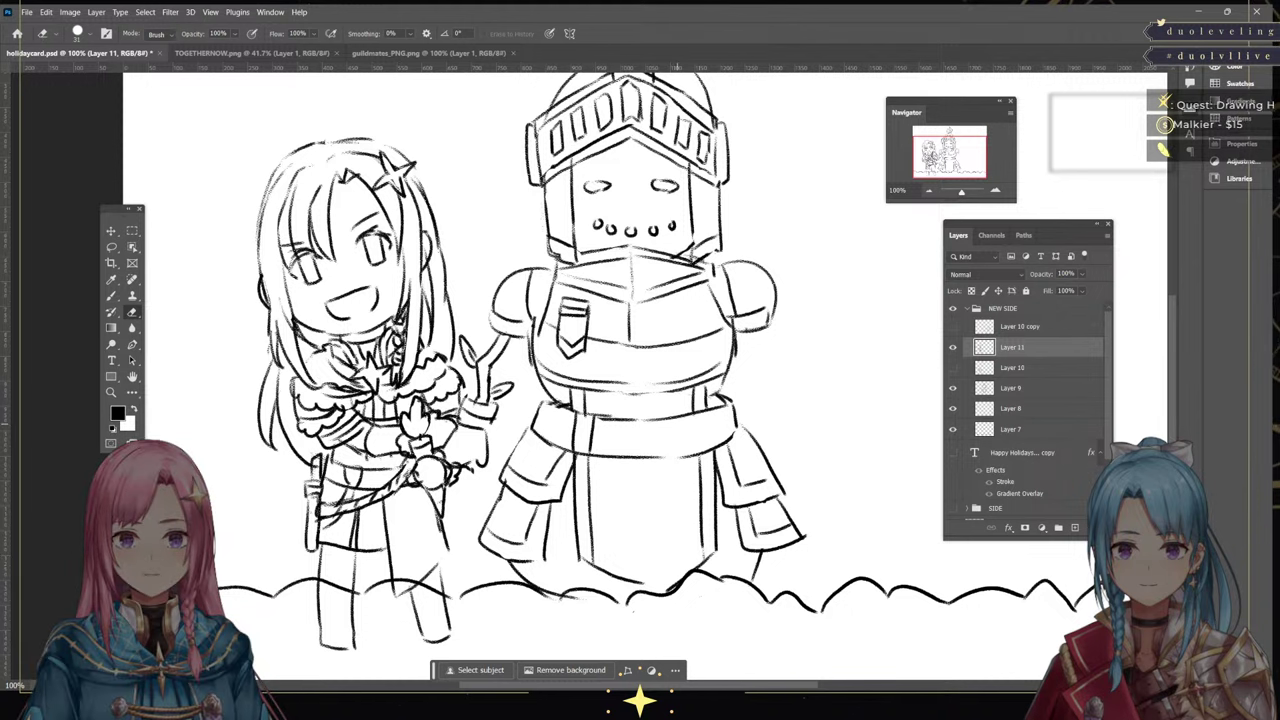
Erase the snow line on Layer 7 where it crosses the left figure's legs, check Layer 9's visibility, and reactivate Layer 11
{"action": "left_click", "coordinate": [953, 429]}
{"action": "left_click", "coordinate": [953, 429]}
{"action": "left_click", "coordinate": [1010, 429]}
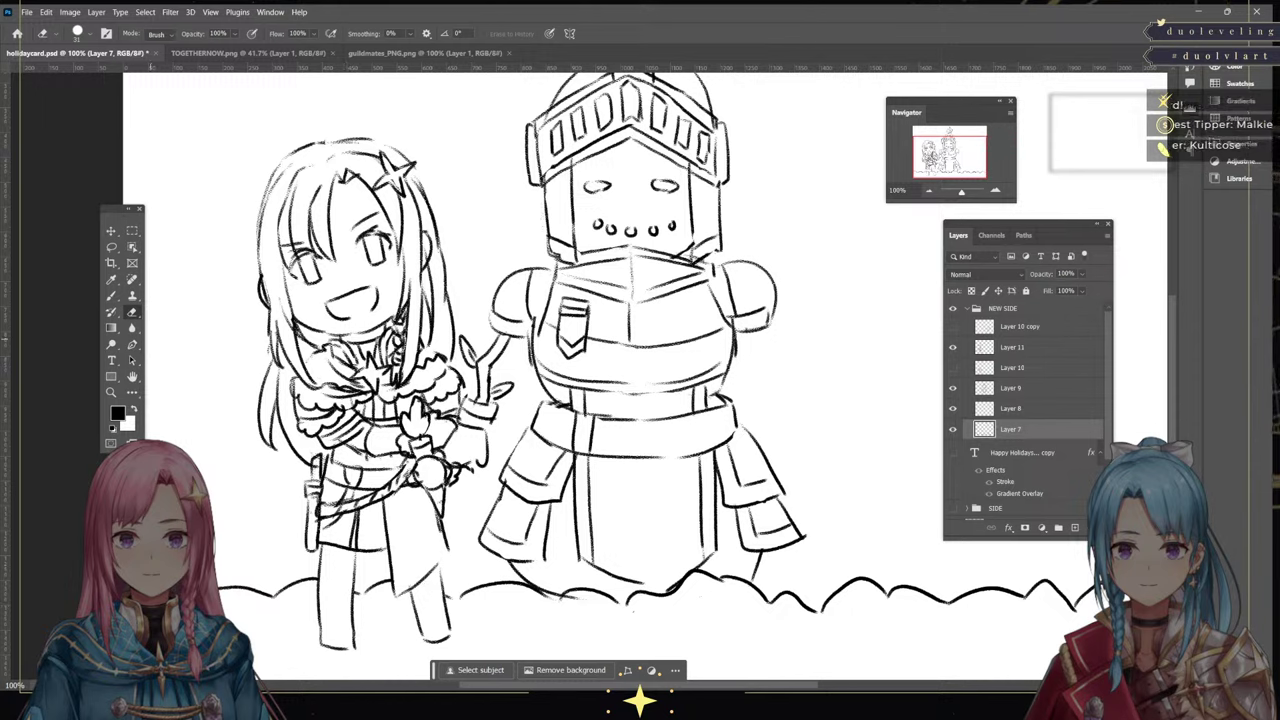
{"action": "key", "text": "b"}
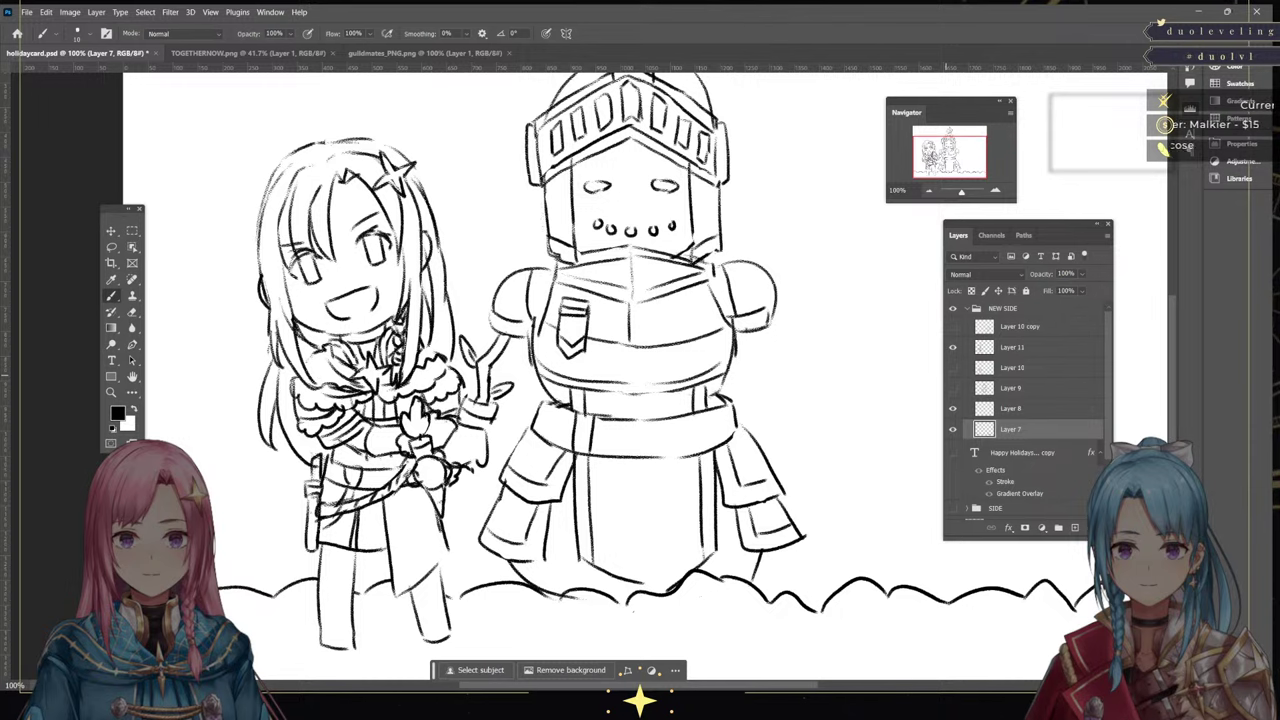
{"action": "left_click", "coordinate": [952, 388]}
{"action": "left_click", "coordinate": [1020, 347]}
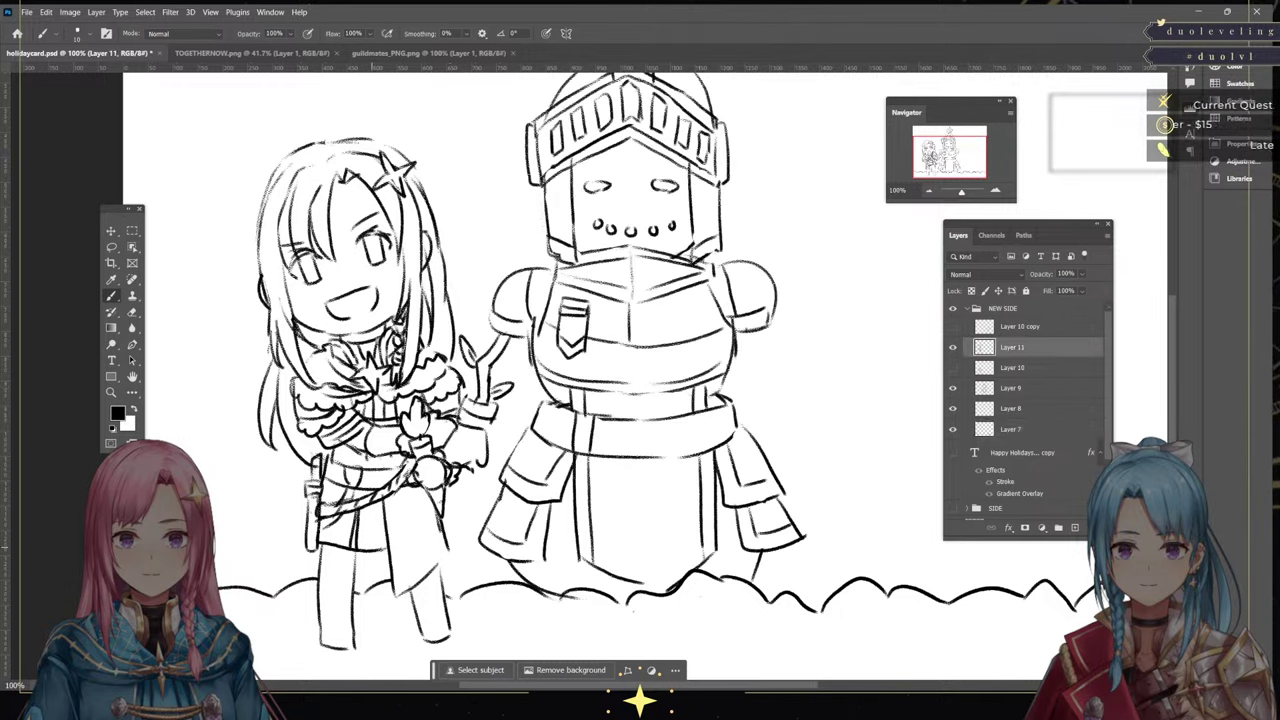
Draw banded boots with rounded toes on the left figure's legs, checking the outfit in the TOGETHERNOW.png reference
{"action": "mouse_move", "coordinate": [371, 554]}
{"action": "left_mouse_down"}
{"action": "mouse_move", "coordinate": [388, 570]}
{"action": "mouse_move", "coordinate": [344, 590]}
{"action": "mouse_move", "coordinate": [351, 604]}
{"action": "left_mouse_up"}
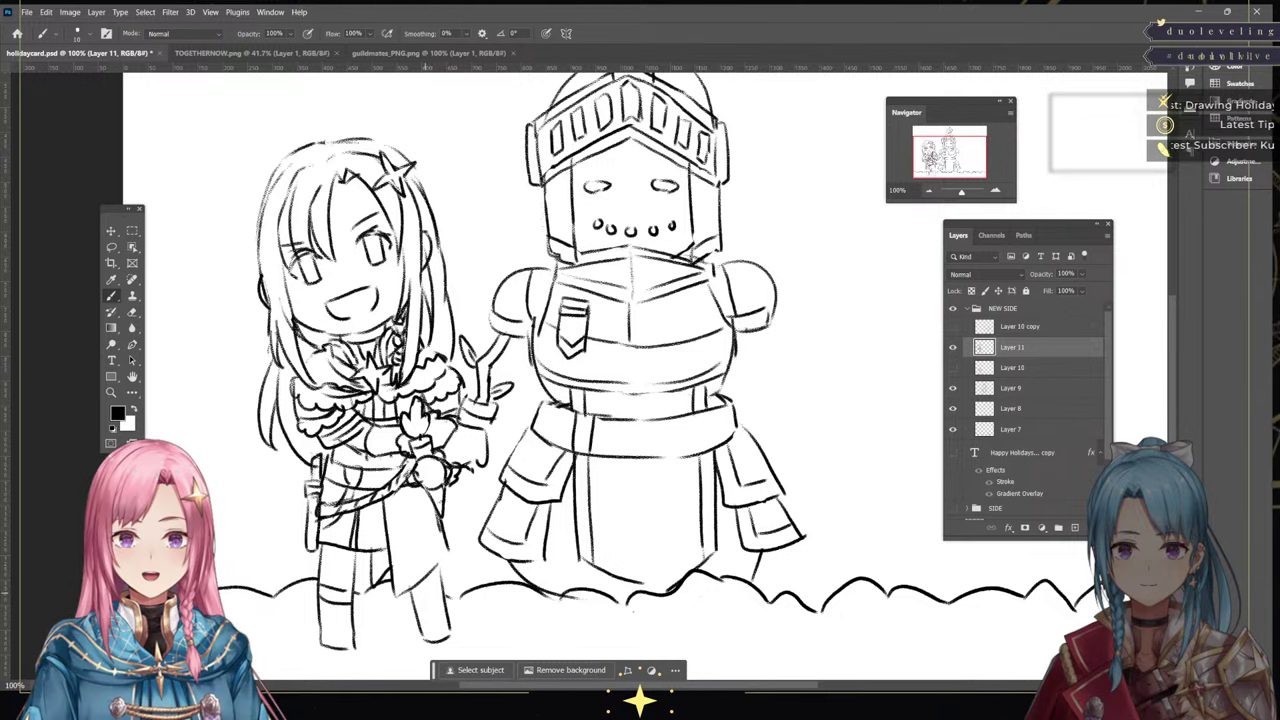
{"action": "left_click_drag", "start_coordinate": [316, 554], "coordinate": [358, 576]}
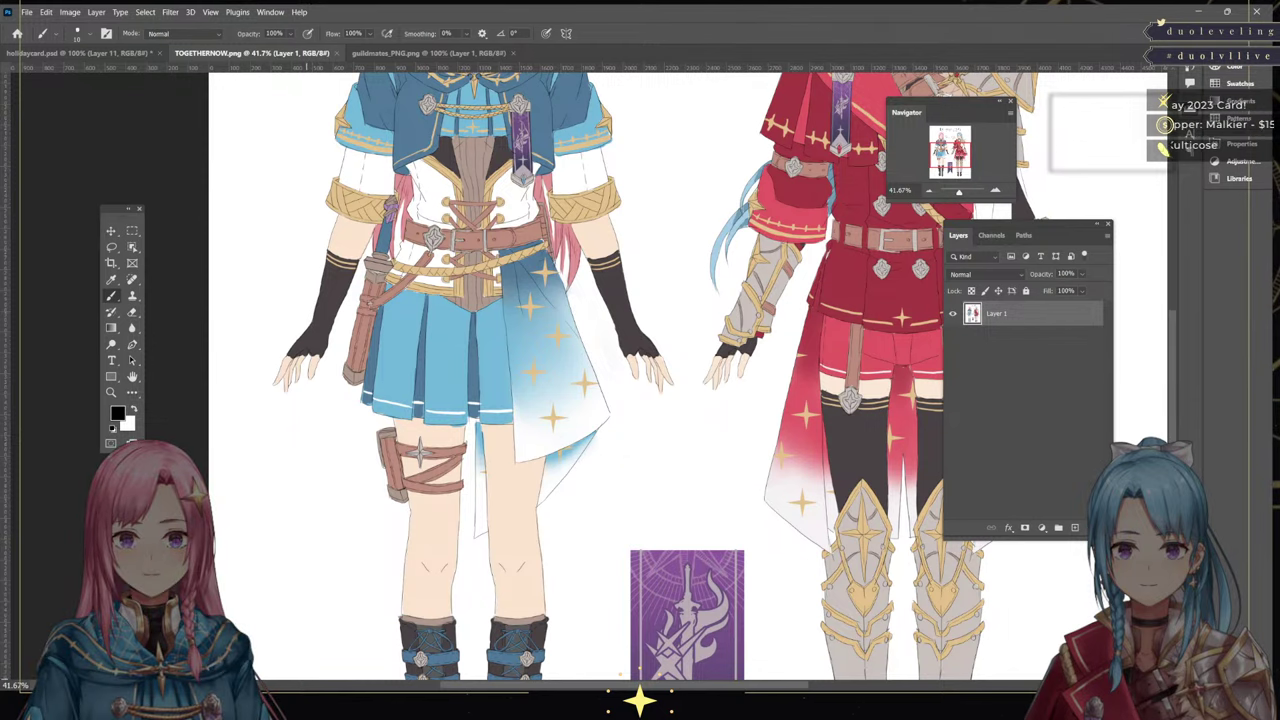
{"action": "left_click", "coordinate": [120, 53]}
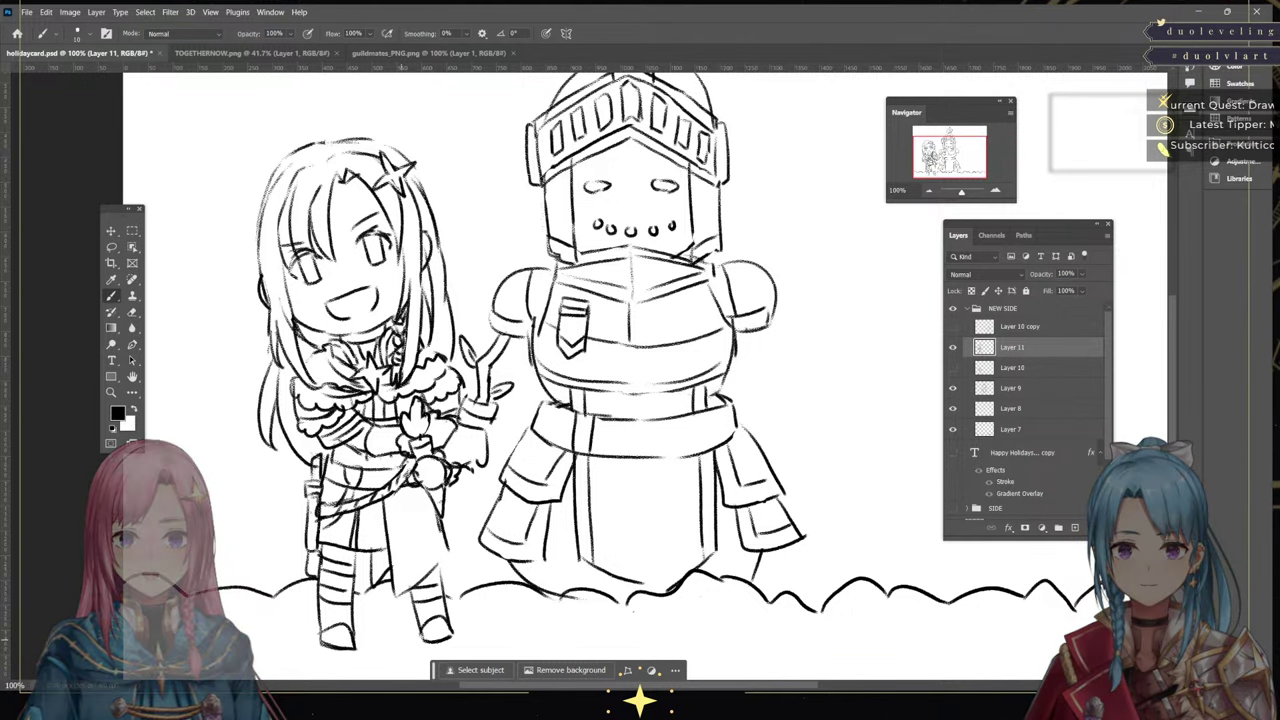
{"action": "left_click", "coordinate": [250, 52]}
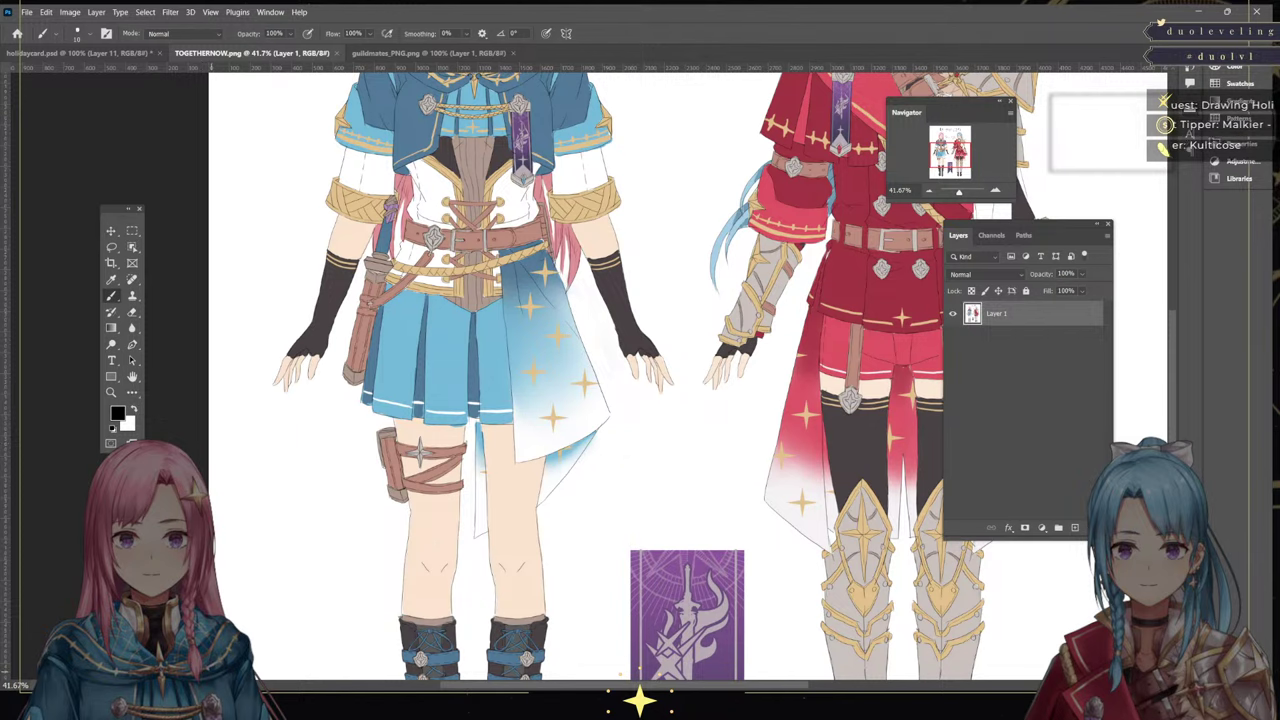
{"action": "left_click", "coordinate": [80, 52]}
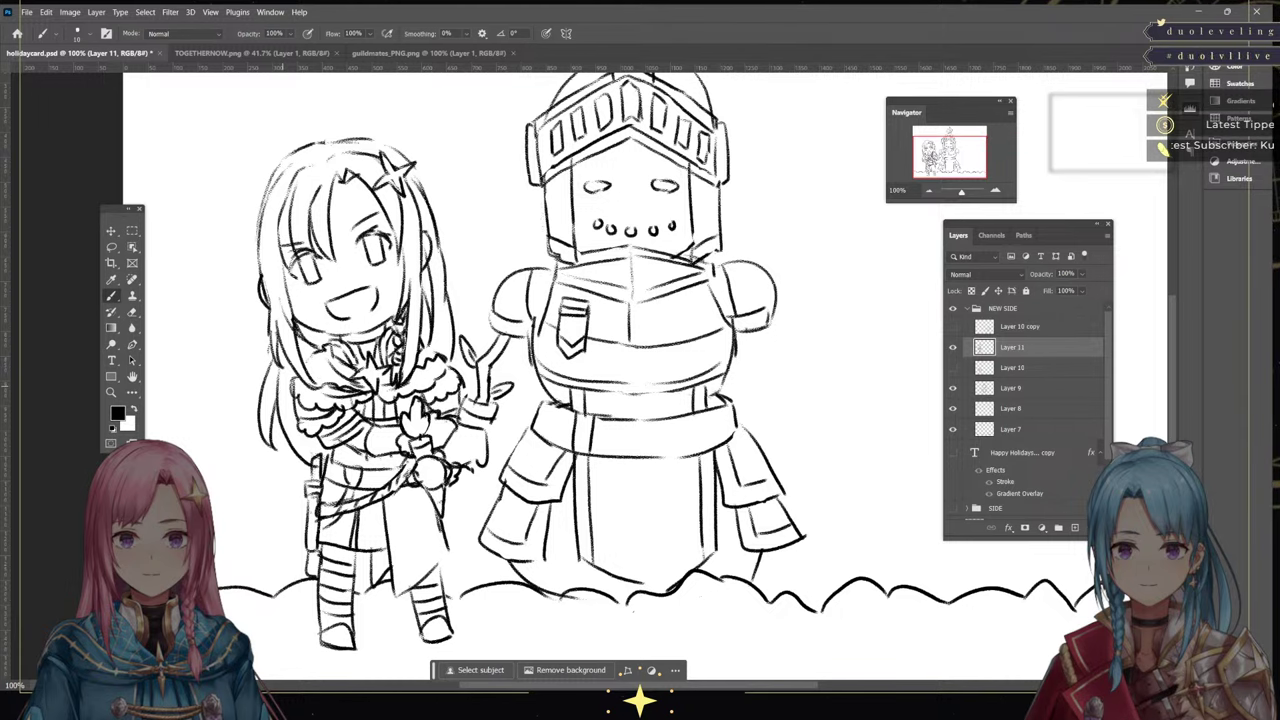
{"action": "scroll", "coordinate": [640, 380], "scroll_direction": "up", "scroll_amount": 2}
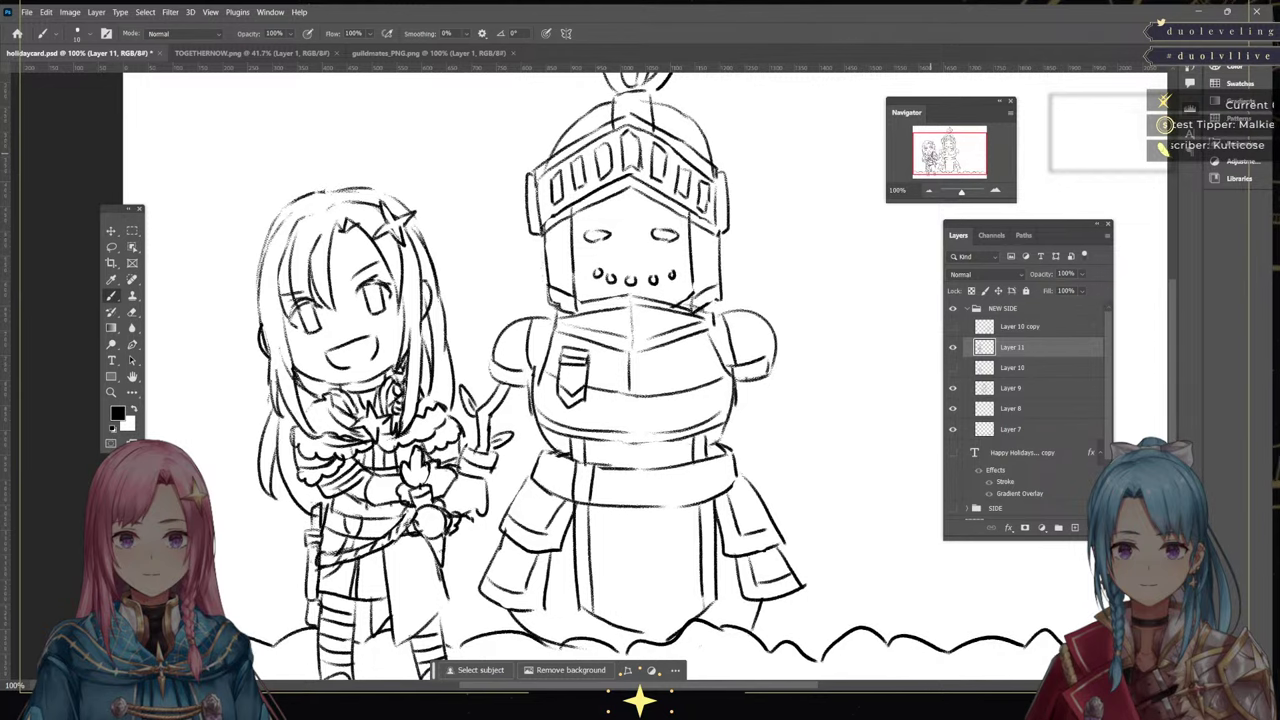
{"action": "mouse_move", "coordinate": [173, 380]}
{"action": "left_mouse_down"}
{"action": "mouse_move", "coordinate": [204, 468]}
{"action": "mouse_move", "coordinate": [224, 360]}
{"action": "mouse_move", "coordinate": [246, 432]}
{"action": "left_mouse_up"}
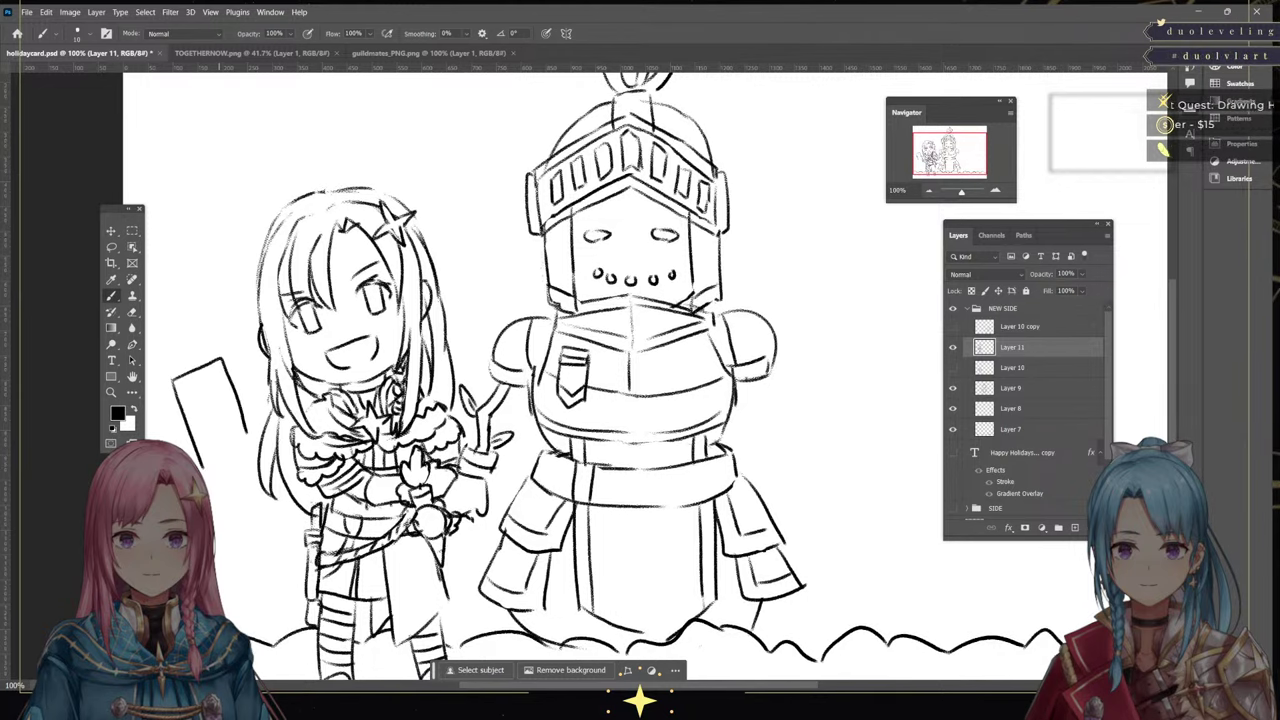
{"action": "key", "text": "ctrl+z"}
{"action": "key", "text": "ctrl+z"}
{"action": "key", "text": "ctrl+z"}
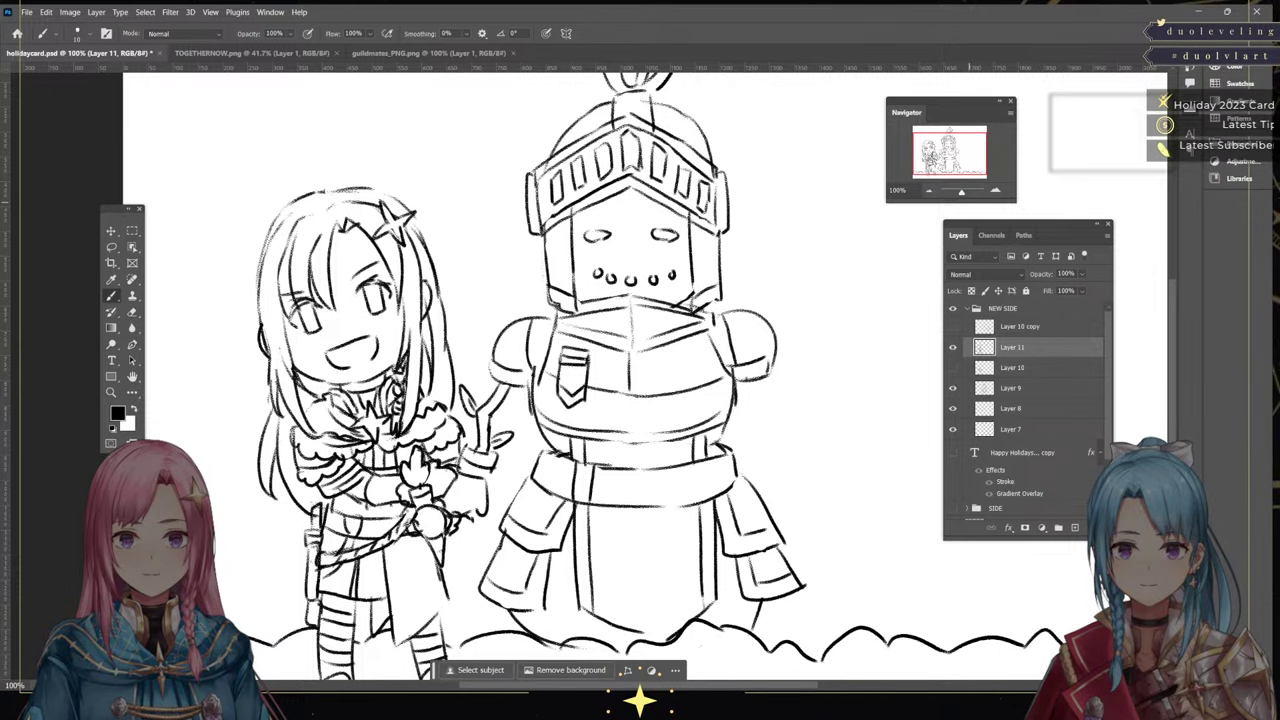
Draw detailed irises and pupils in the left figure's eyes and add blush marks on both cheeks
{"action": "left_click_drag", "start_coordinate": [956, 166], "coordinate": [964, 170]}
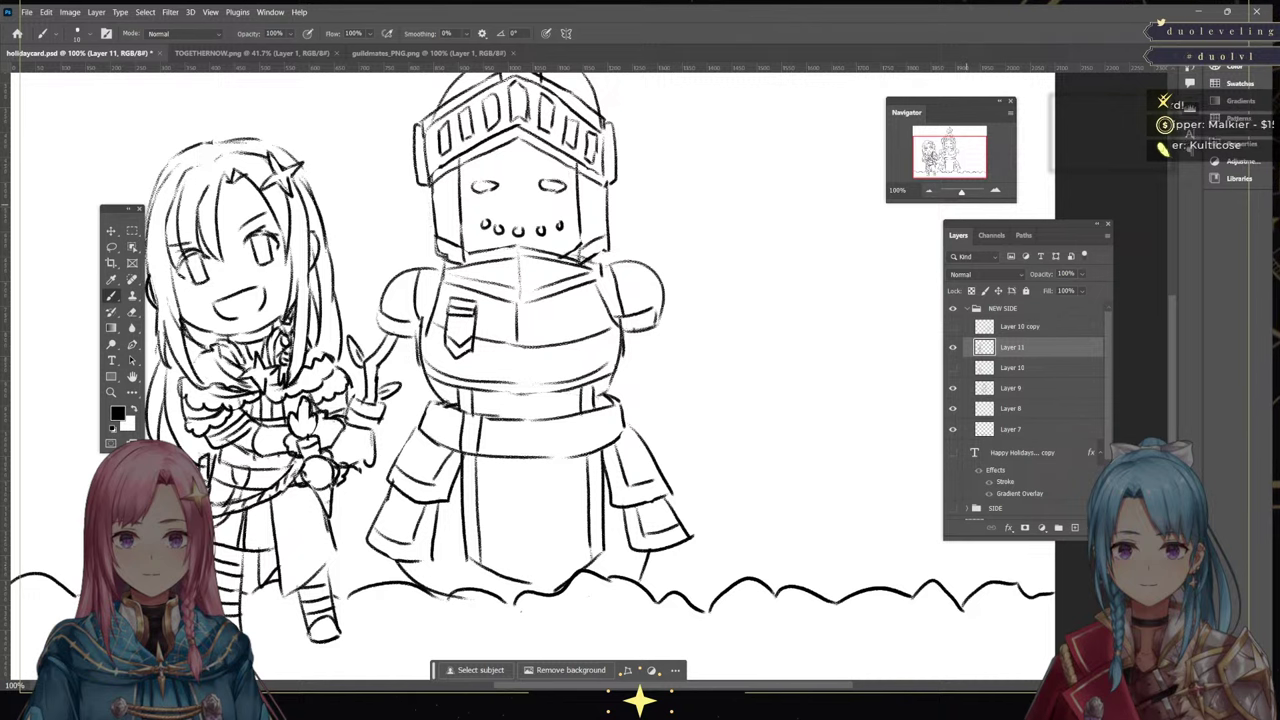
{"action": "left_click_drag", "start_coordinate": [964, 170], "coordinate": [941, 138]}
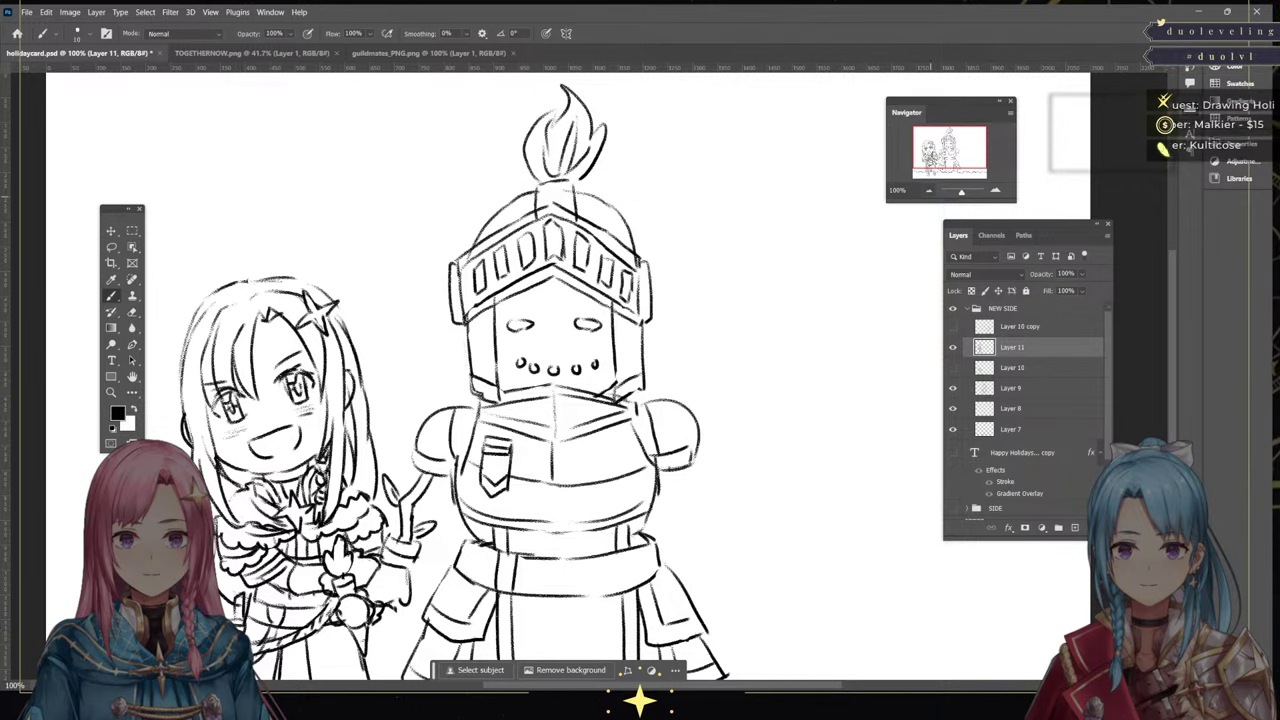
{"action": "key", "text": "ctrl+minus"}
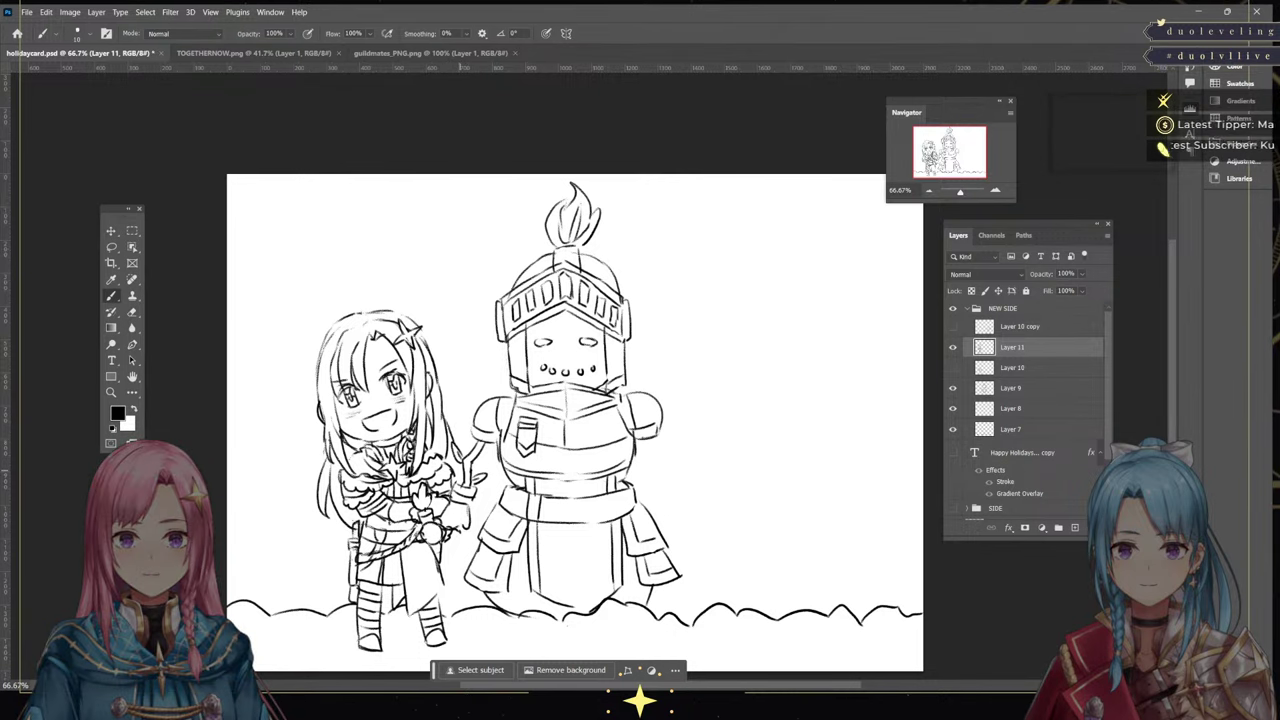
Clean up and redraw the left figure's hair strands on the side facing the knight, then toggle Layer 11 to check the sketch
{"action": "key", "text": "e"}
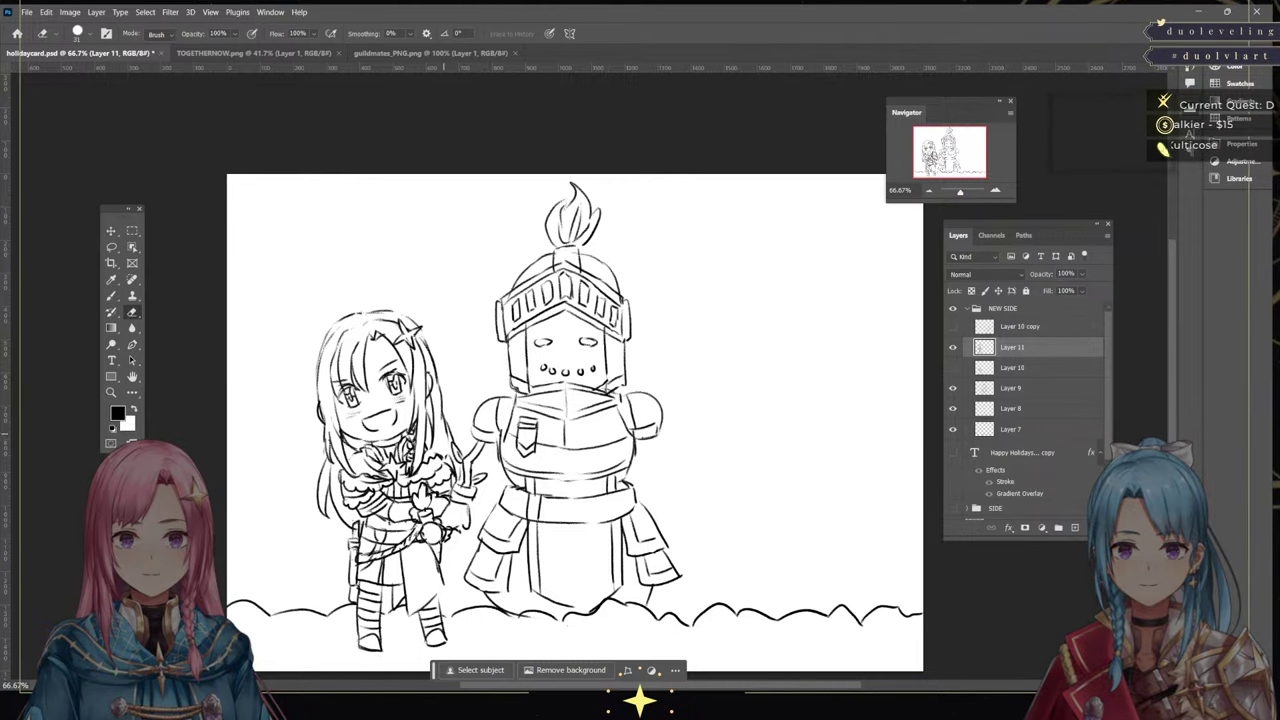
{"action": "mouse_move", "coordinate": [447, 428]}
{"action": "left_mouse_down"}
{"action": "mouse_move", "coordinate": [443, 406]}
{"action": "mouse_move", "coordinate": [448, 457]}
{"action": "left_mouse_up"}
{"action": "key", "text": "b"}
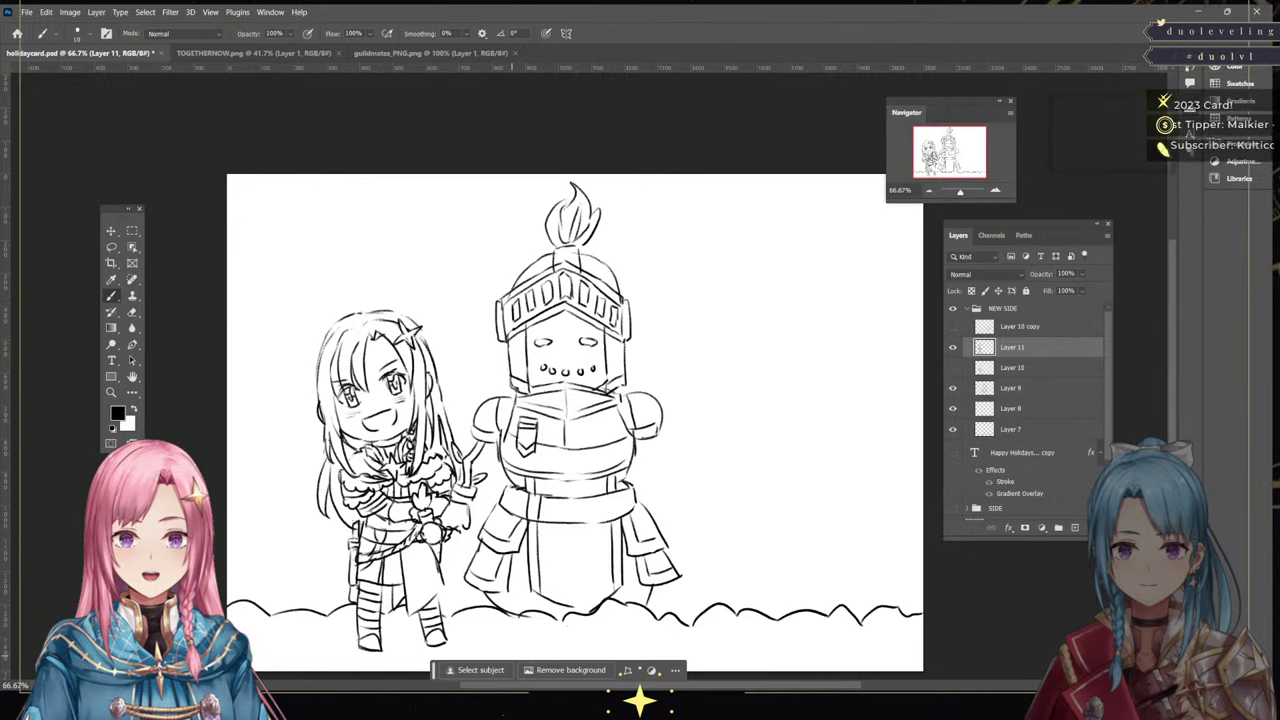
{"action": "left_click", "coordinate": [953, 347]}
{"action": "left_click", "coordinate": [953, 347]}
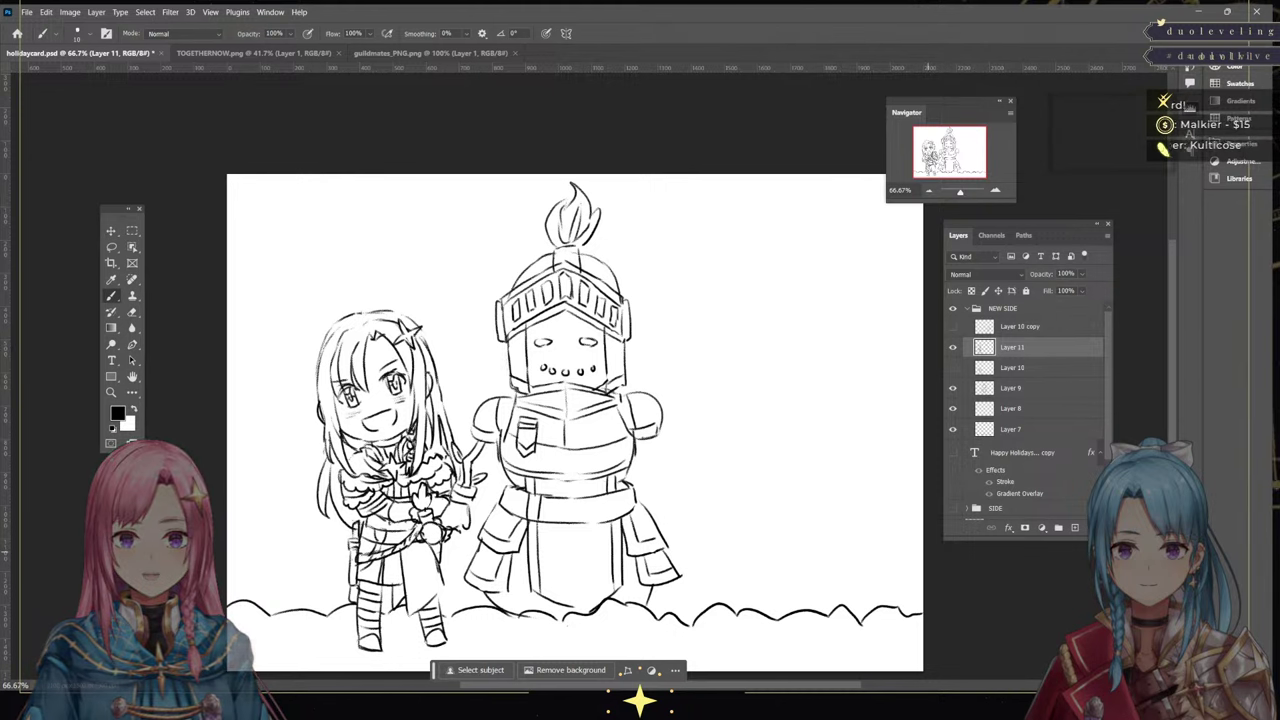
Activate Layer 9 and sketch a banded carrot with a leafy top in the blank area beside the knight
{"action": "key", "text": "e"}
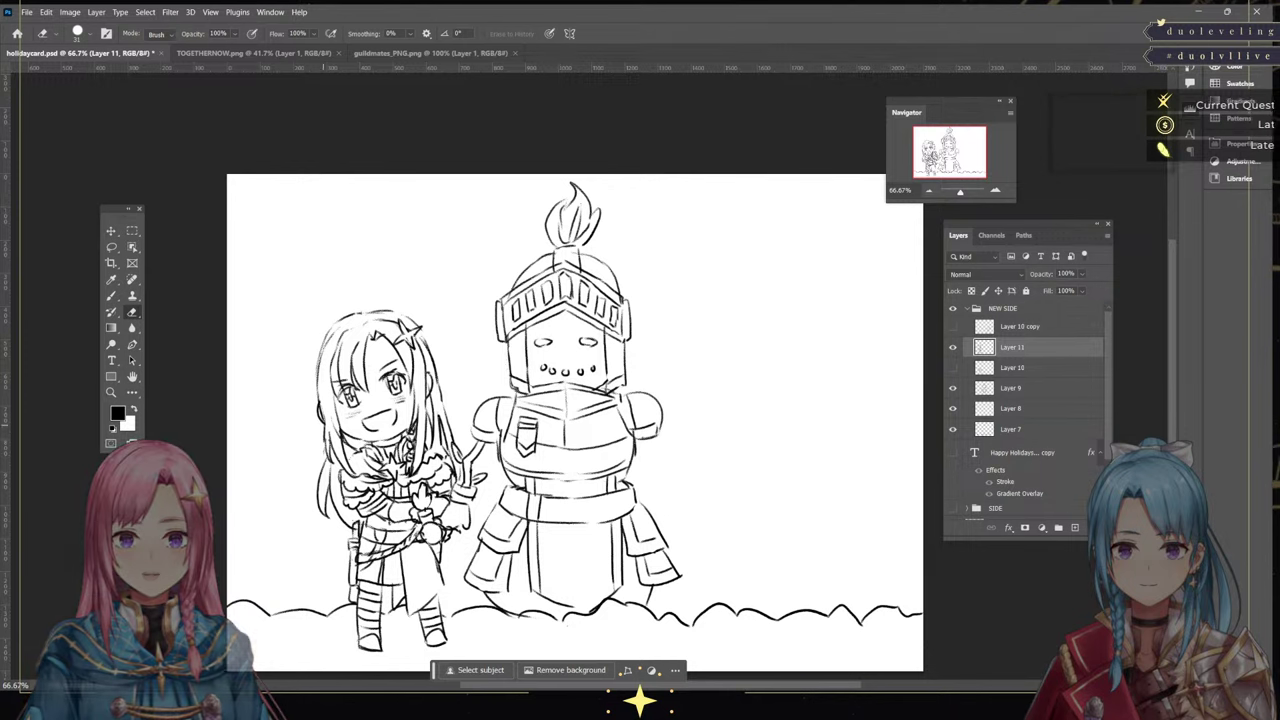
{"action": "key", "text": "b"}
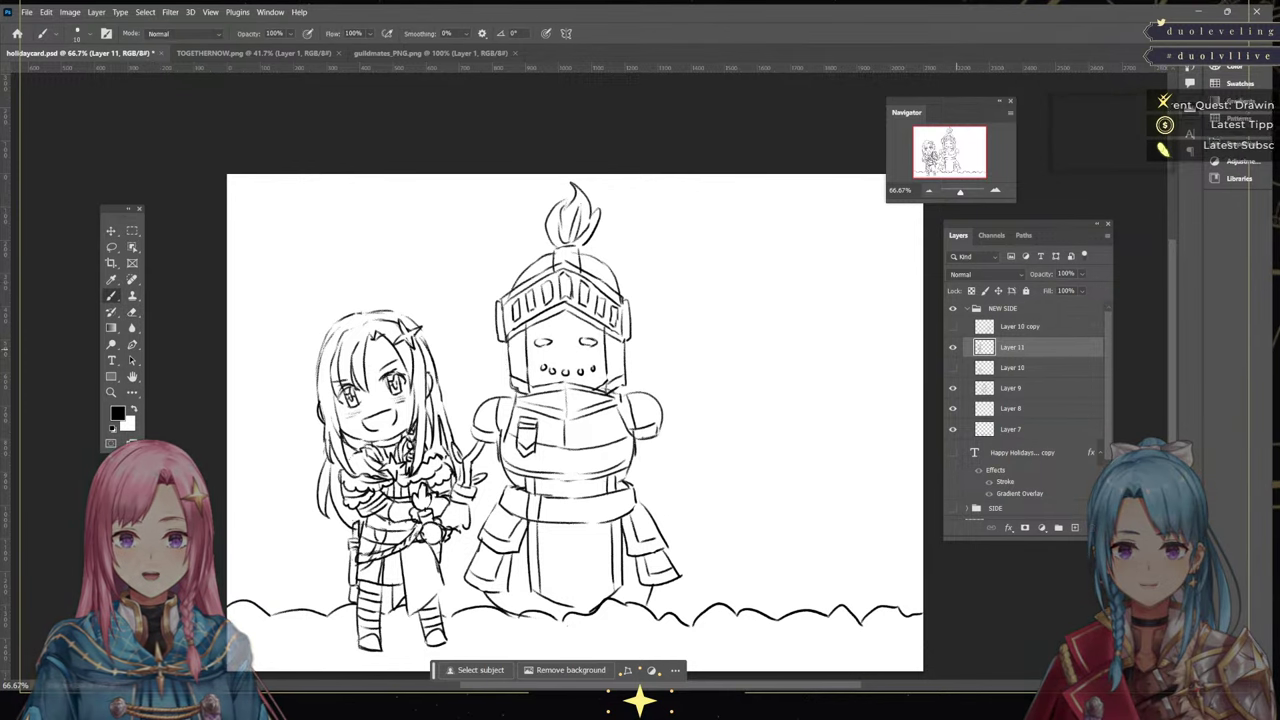
{"action": "key", "text": "ctrl+comma"}
{"action": "key", "text": "ctrl+comma"}
{"action": "key", "text": "alt+bracketleft"}
{"action": "key", "text": "alt+bracketleft"}
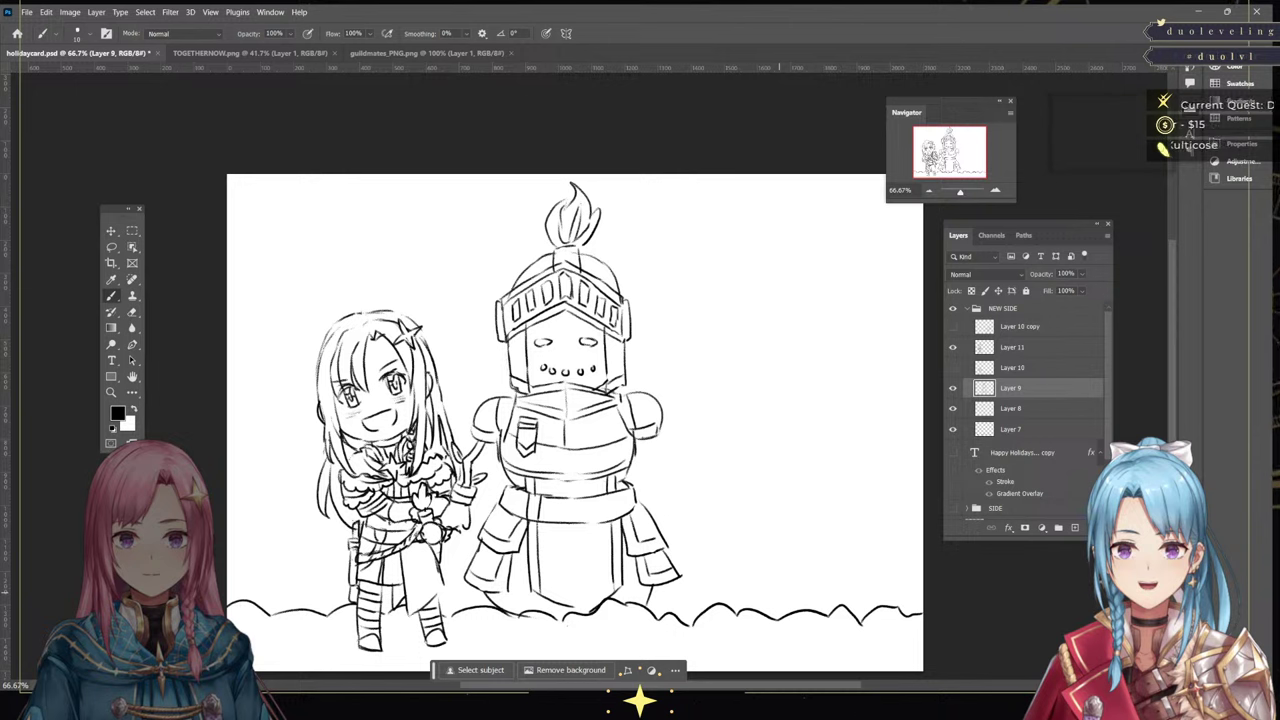
{"action": "mouse_move", "coordinate": [728, 280]}
{"action": "left_mouse_down"}
{"action": "mouse_move", "coordinate": [738, 356]}
{"action": "mouse_move", "coordinate": [772, 278]}
{"action": "mouse_move", "coordinate": [754, 276]}
{"action": "mouse_move", "coordinate": [770, 280]}
{"action": "mouse_move", "coordinate": [740, 234]}
{"action": "mouse_move", "coordinate": [764, 246]}
{"action": "left_mouse_up"}
{"action": "left_click_drag", "start_coordinate": [758, 262], "coordinate": [772, 250]}
{"action": "mouse_move", "coordinate": [730, 296]}
{"action": "left_mouse_down"}
{"action": "mouse_move", "coordinate": [764, 302]}
{"action": "mouse_move", "coordinate": [748, 342]}
{"action": "left_mouse_up"}
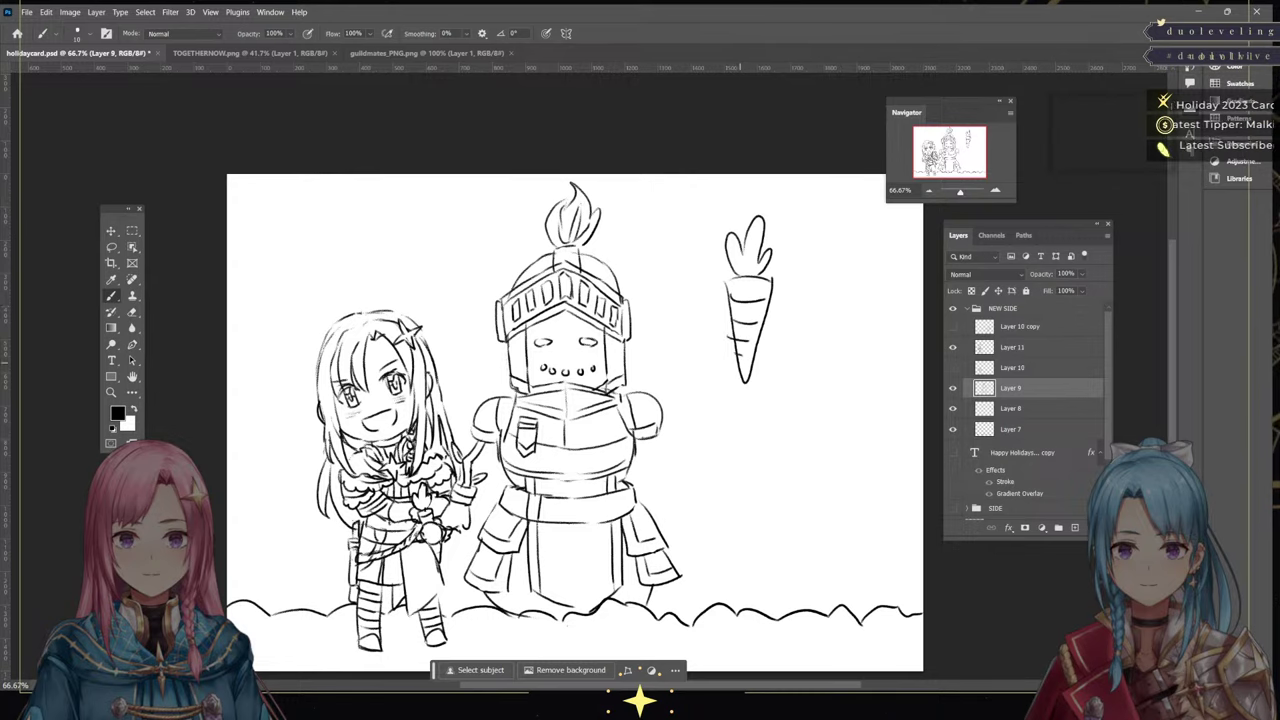
Letter the word CARROT beside the carrot doodle, with an arrow pointing at it and a small smiley face underneath
{"action": "mouse_move", "coordinate": [804, 298]}
{"action": "left_mouse_down"}
{"action": "mouse_move", "coordinate": [778, 320]}
{"action": "mouse_move", "coordinate": [794, 318]}
{"action": "left_mouse_up"}
{"action": "mouse_move", "coordinate": [808, 256]}
{"action": "left_mouse_down"}
{"action": "mouse_move", "coordinate": [802, 272]}
{"action": "mouse_move", "coordinate": [828, 265]}
{"action": "left_mouse_up"}
{"action": "left_click_drag", "start_coordinate": [822, 250], "coordinate": [842, 260]}
{"action": "mouse_move", "coordinate": [840, 248]}
{"action": "left_mouse_down"}
{"action": "mouse_move", "coordinate": [842, 262]}
{"action": "mouse_move", "coordinate": [854, 256]}
{"action": "left_mouse_up"}
{"action": "mouse_move", "coordinate": [862, 242]}
{"action": "left_mouse_down"}
{"action": "mouse_move", "coordinate": [858, 254]}
{"action": "mouse_move", "coordinate": [862, 242]}
{"action": "left_mouse_up"}
{"action": "mouse_move", "coordinate": [866, 241]}
{"action": "left_mouse_down"}
{"action": "mouse_move", "coordinate": [883, 233]}
{"action": "mouse_move", "coordinate": [876, 256]}
{"action": "left_mouse_up"}
{"action": "left_click_drag", "start_coordinate": [836, 297], "coordinate": [864, 298]}
{"action": "left_click_drag", "start_coordinate": [838, 293], "coordinate": [862, 291]}
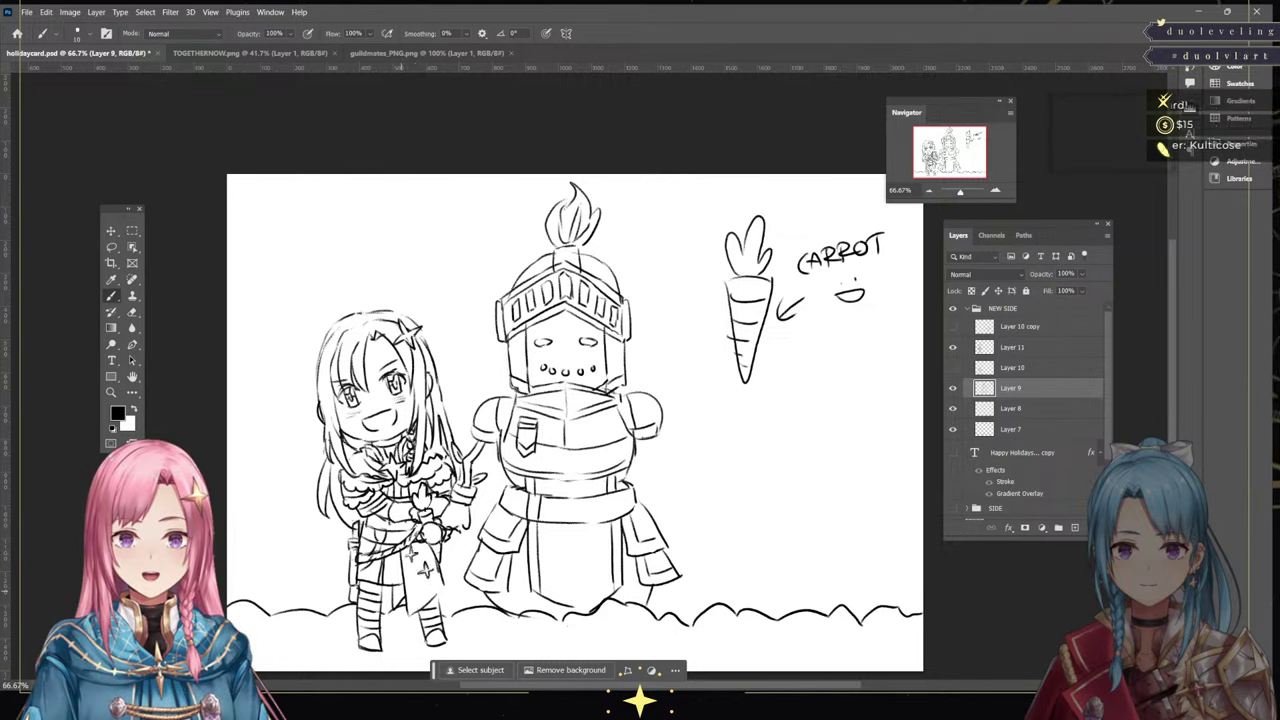
Erase the carrot doodle together with its arrow, CARROT lettering and smiley face from Layer 9
{"action": "key", "text": "e"}
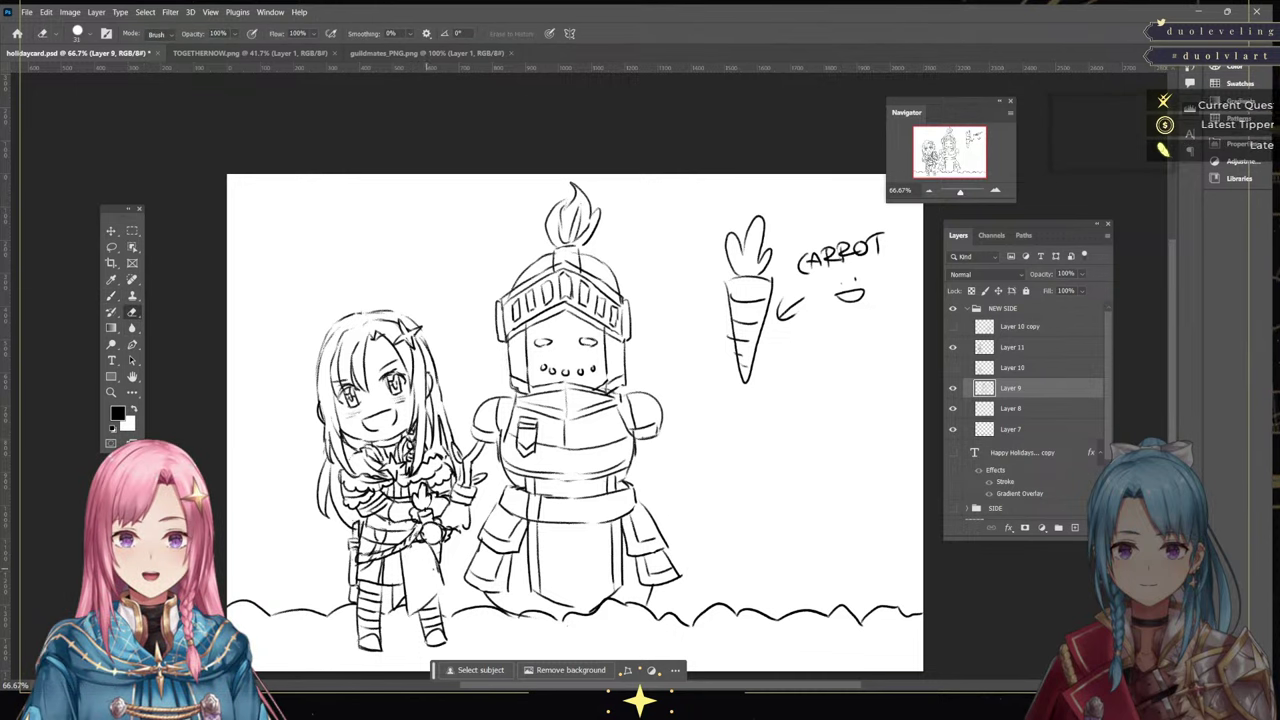
{"action": "key", "text": "b"}
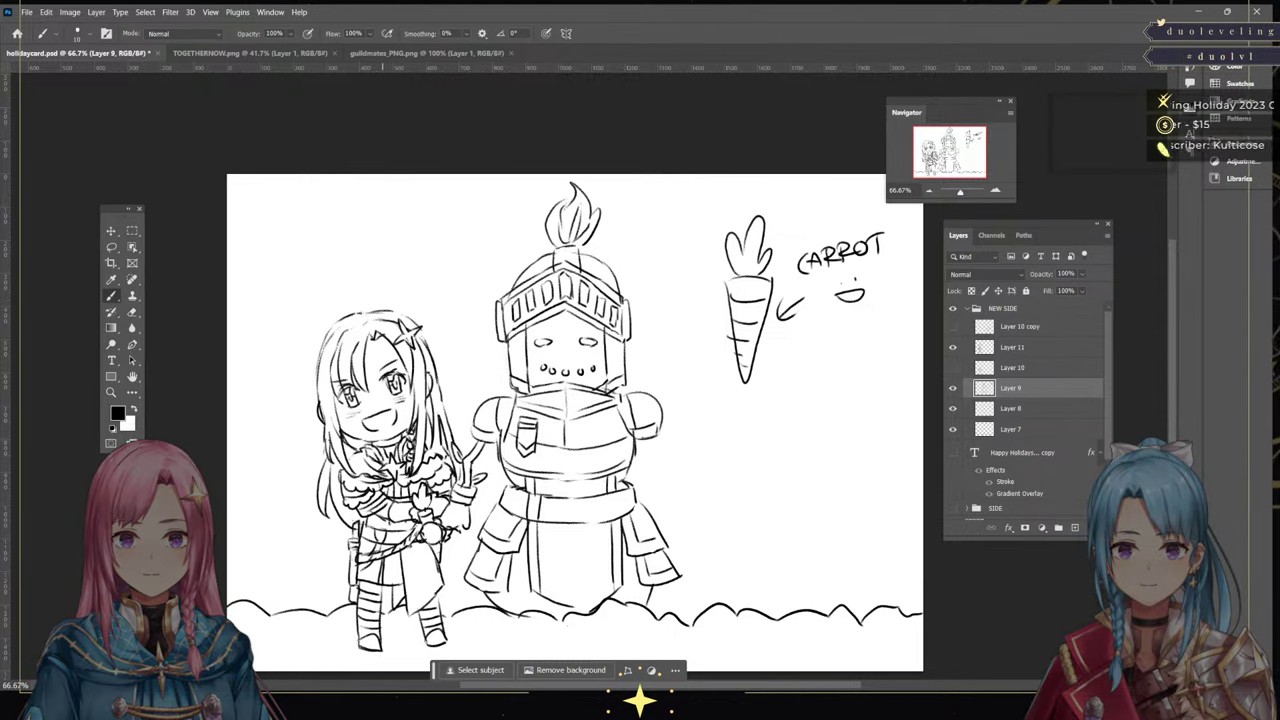
{"action": "key", "text": "e"}
{"action": "mouse_move", "coordinate": [758, 218]}
{"action": "left_mouse_down"}
{"action": "mouse_move", "coordinate": [735, 272]}
{"action": "mouse_move", "coordinate": [762, 258]}
{"action": "mouse_move", "coordinate": [732, 372]}
{"action": "mouse_move", "coordinate": [744, 382]}
{"action": "left_mouse_up"}
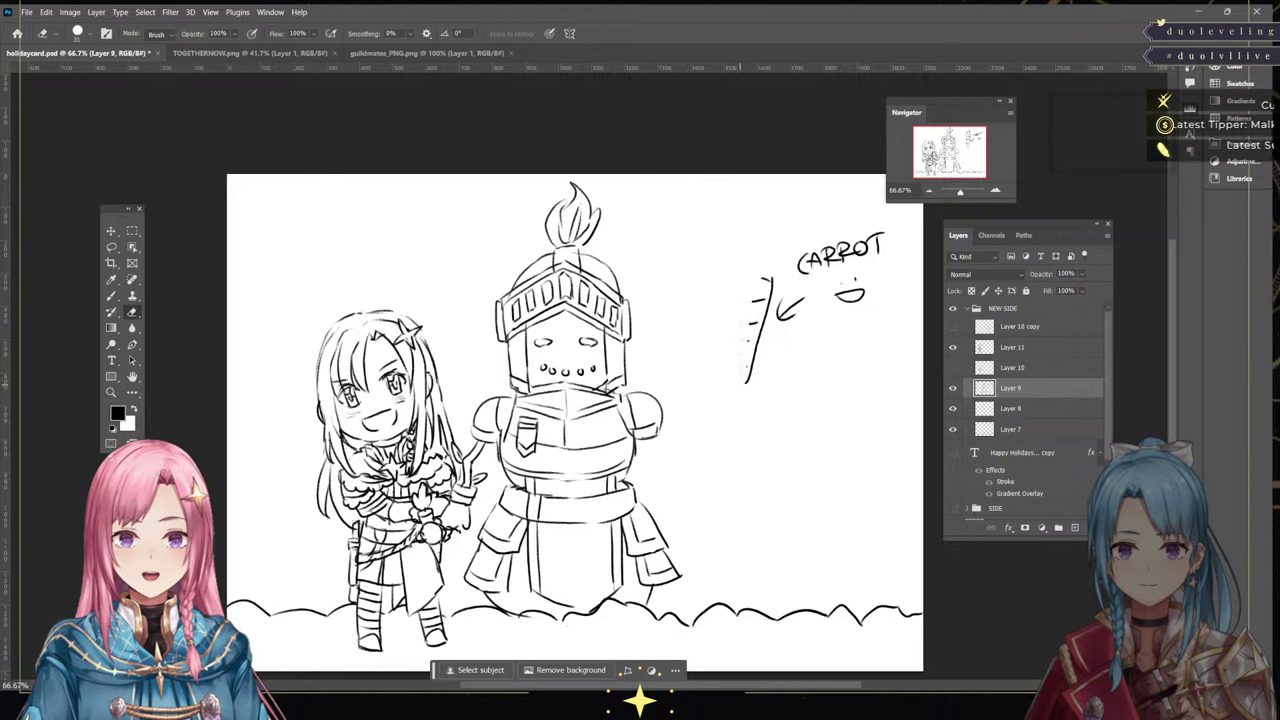
{"action": "left_click_drag", "start_coordinate": [771, 278], "coordinate": [752, 376]}
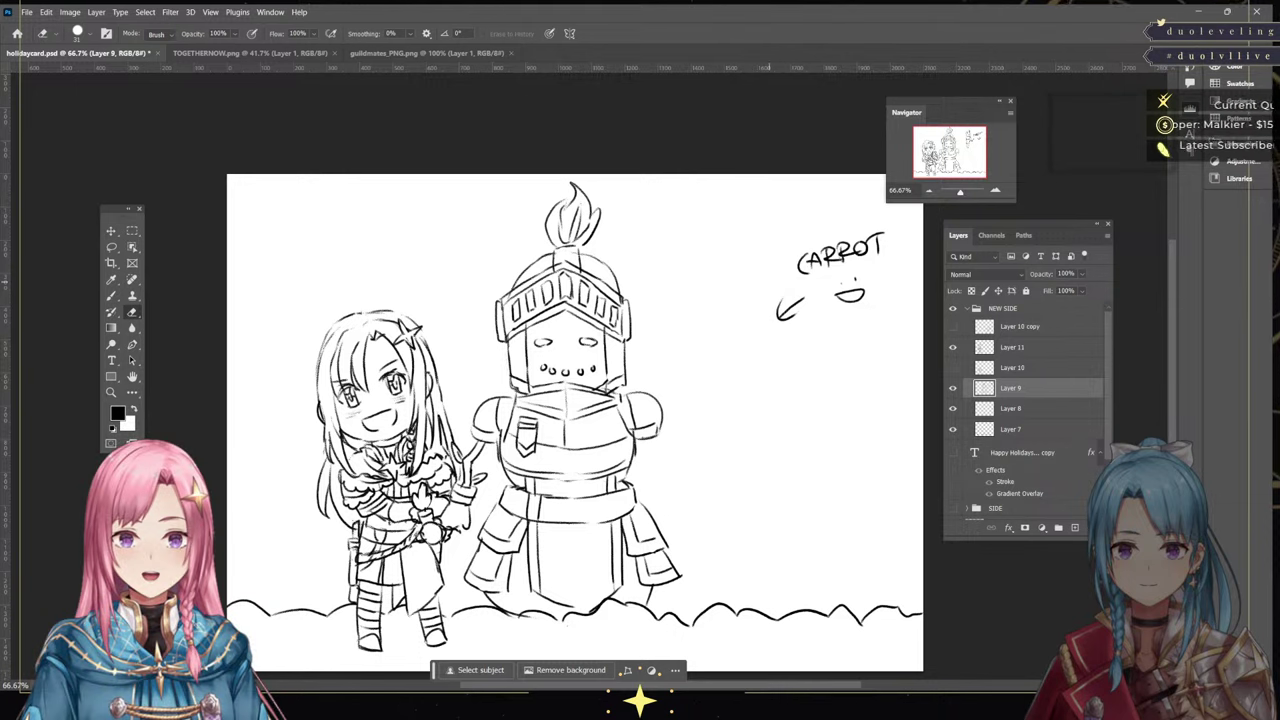
{"action": "mouse_move", "coordinate": [852, 242]}
{"action": "left_mouse_down"}
{"action": "mouse_move", "coordinate": [806, 266]}
{"action": "mouse_move", "coordinate": [838, 256]}
{"action": "left_mouse_up"}
{"action": "mouse_move", "coordinate": [870, 252]}
{"action": "left_mouse_down"}
{"action": "mouse_move", "coordinate": [824, 262]}
{"action": "mouse_move", "coordinate": [789, 312]}
{"action": "mouse_move", "coordinate": [862, 302]}
{"action": "left_mouse_up"}
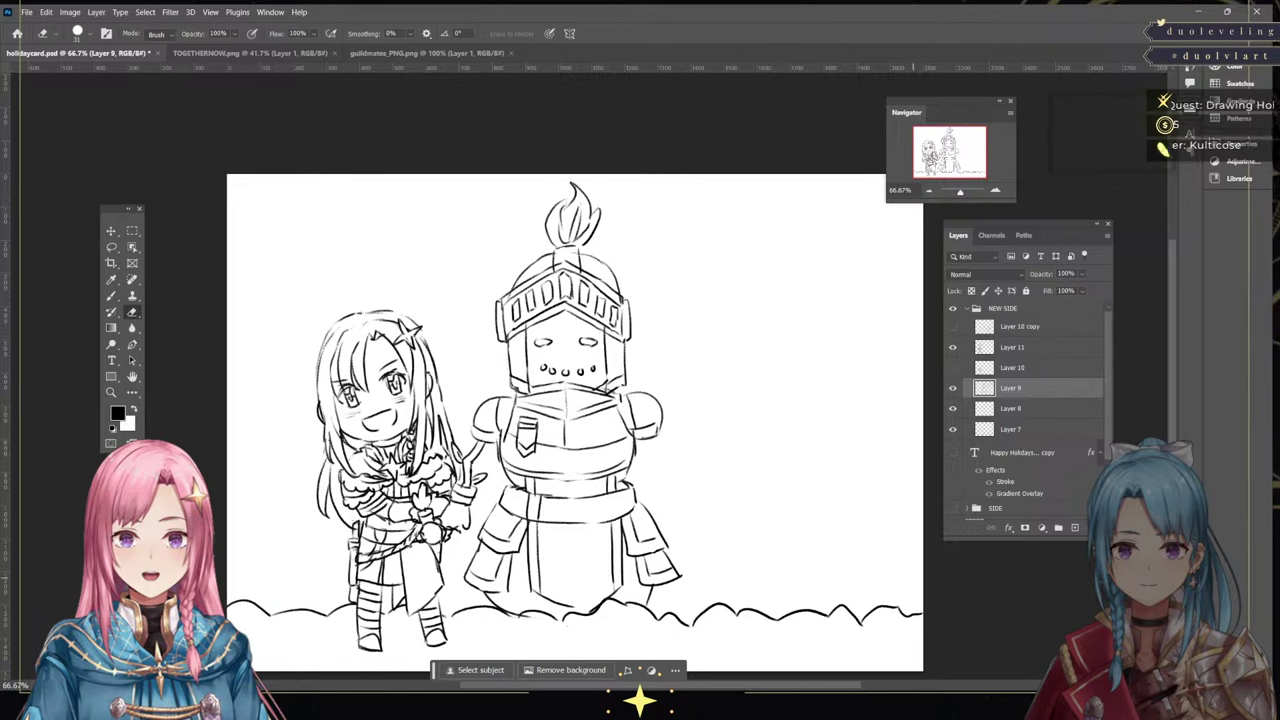
Check what Layers 10 and 9 contain by toggling their visibility, and show and activate Layer 10 copy
{"action": "left_click", "coordinate": [952, 367]}
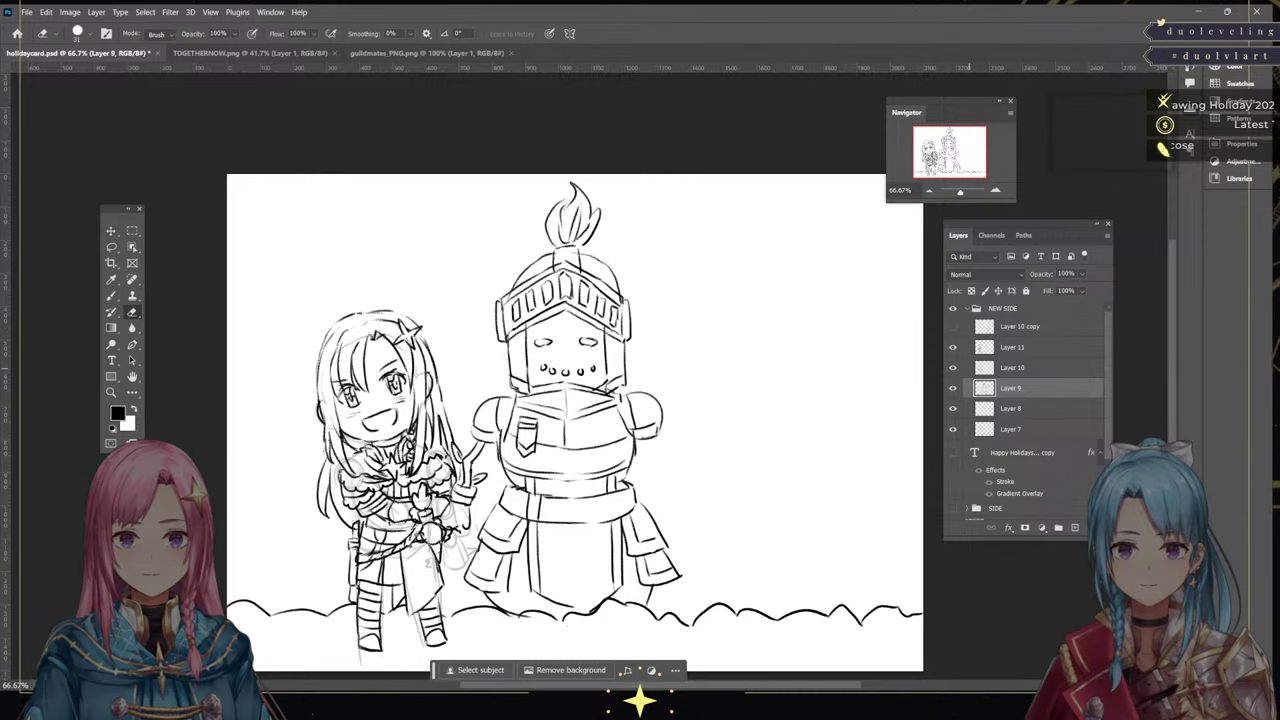
{"action": "left_click", "coordinate": [952, 367]}
{"action": "left_click", "coordinate": [952, 388]}
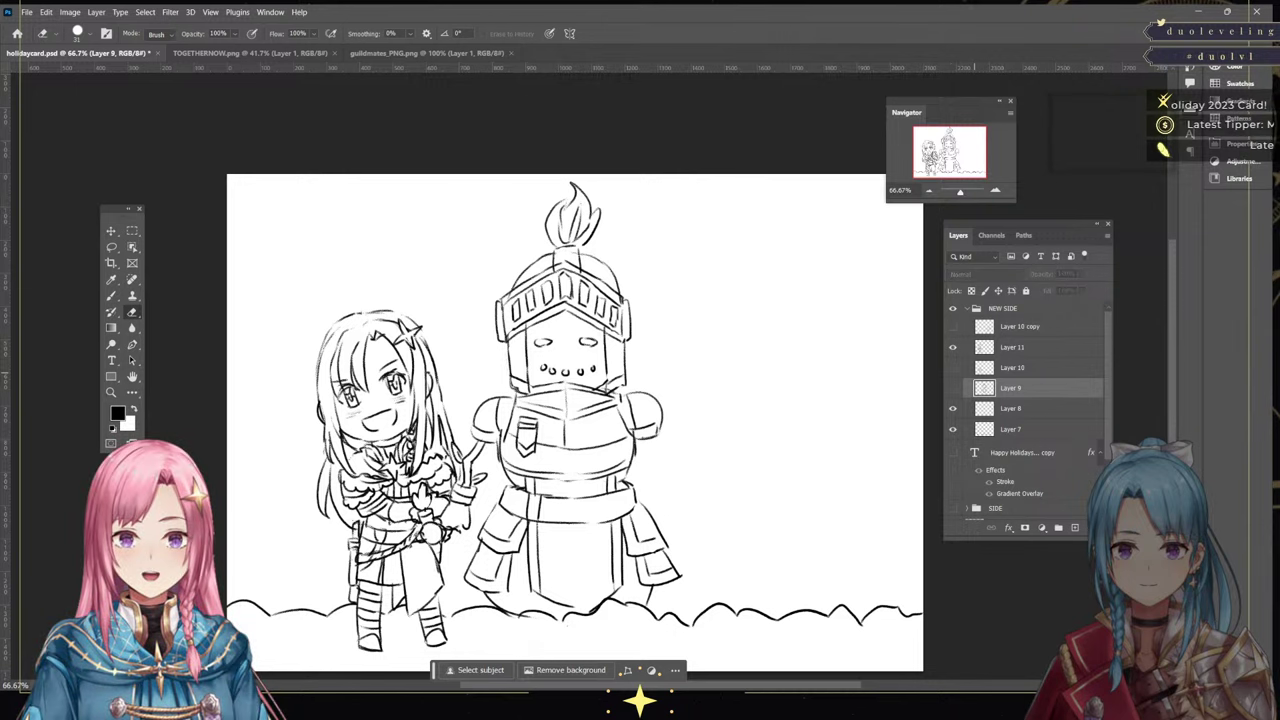
{"action": "left_click", "coordinate": [952, 388]}
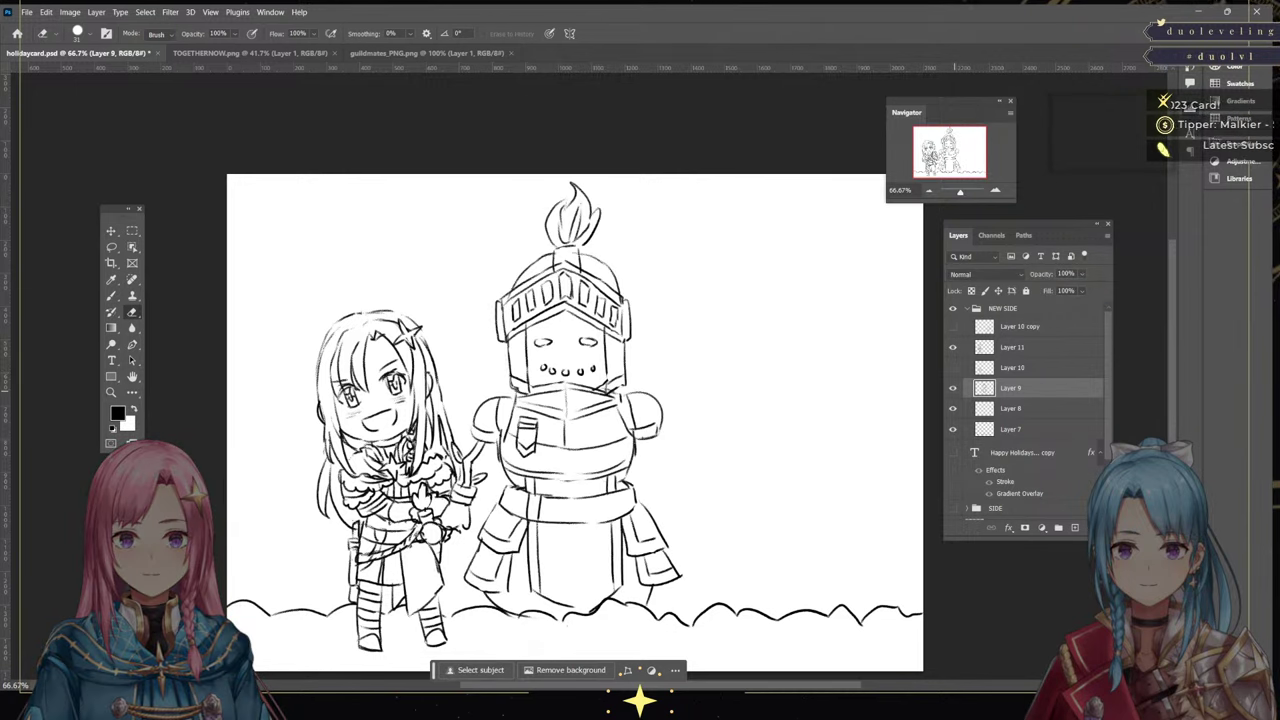
{"action": "left_click", "coordinate": [952, 326]}
{"action": "left_click", "coordinate": [1015, 326]}
Recheck the left figure's construction sketch on Layer 10, hide it and delete the layer
{"action": "left_click", "coordinate": [952, 367]}
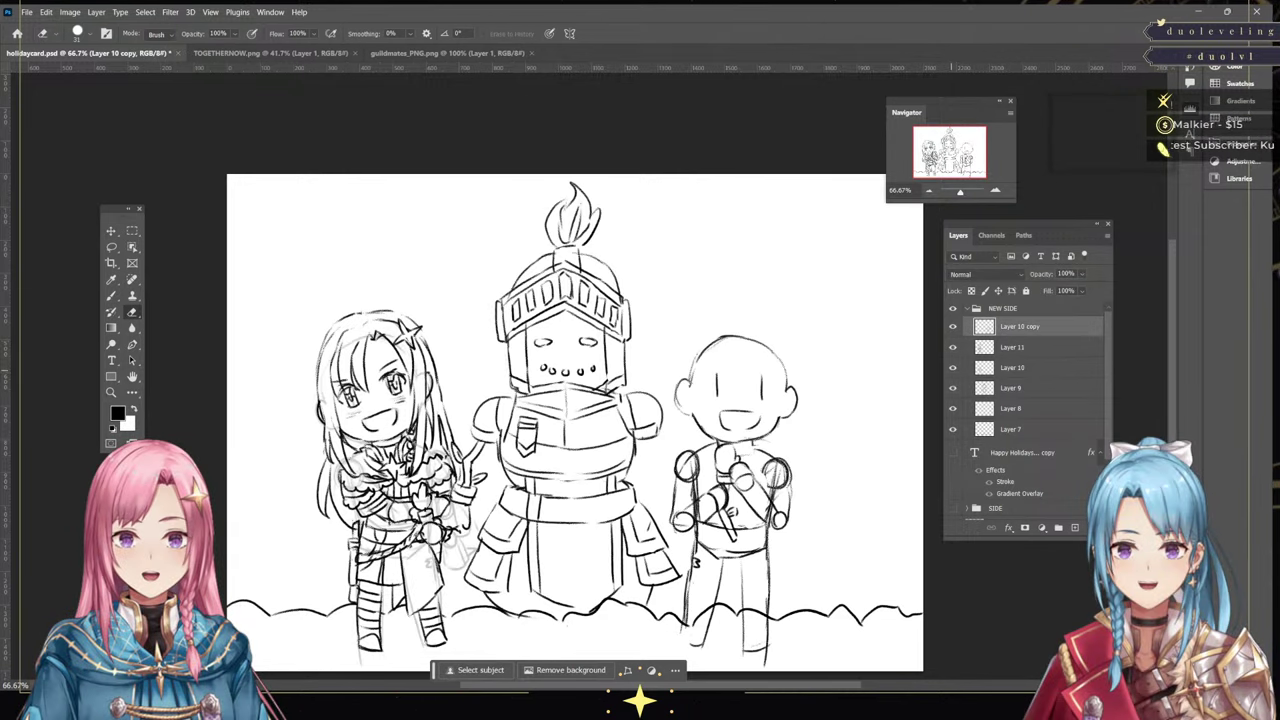
{"action": "left_click", "coordinate": [952, 367]}
{"action": "left_click", "coordinate": [1029, 367]}
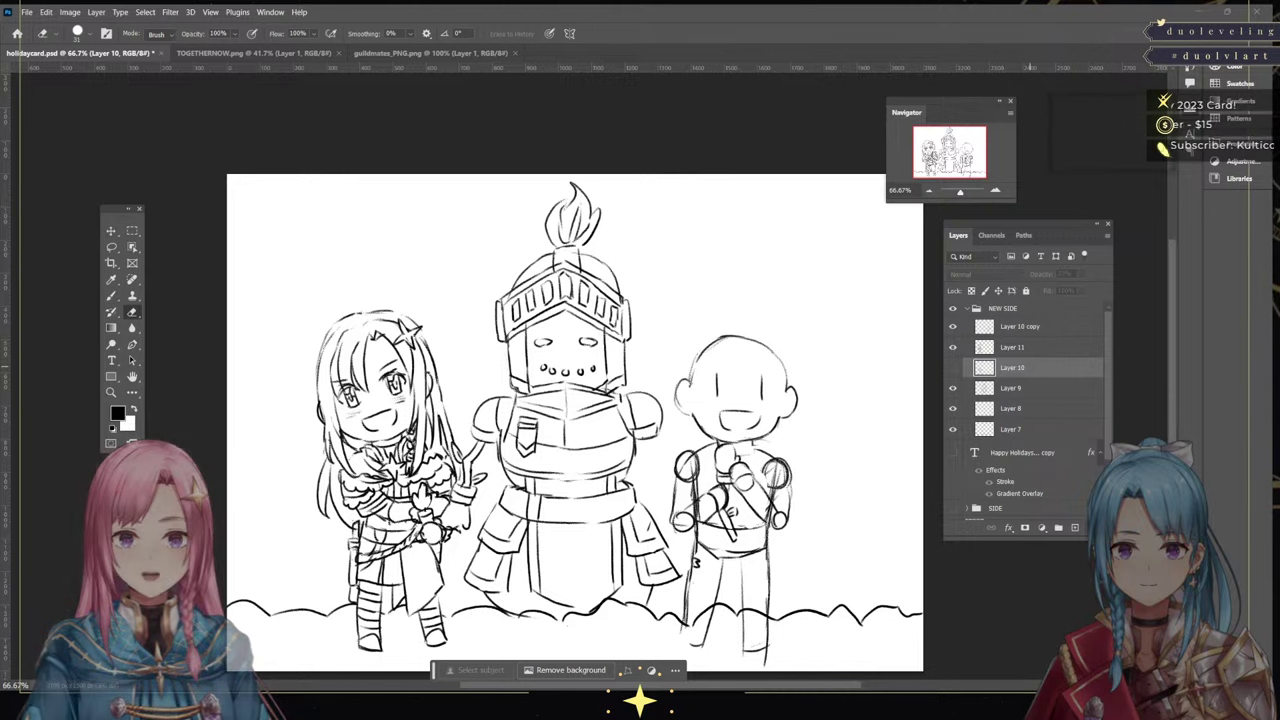
{"action": "key", "text": "Delete"}
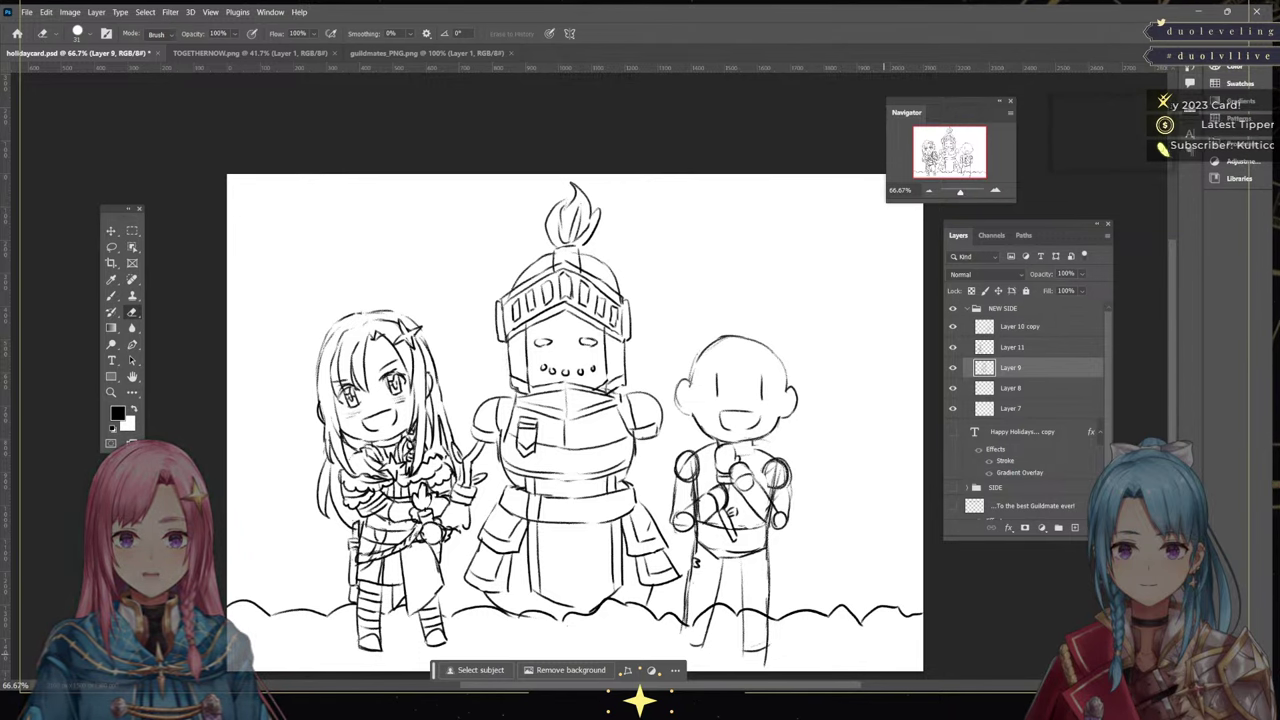
Enlarge the view to 100% and toggle Layer 11 to examine which strokes belong to the left figure
{"action": "left_click", "coordinate": [995, 190]}
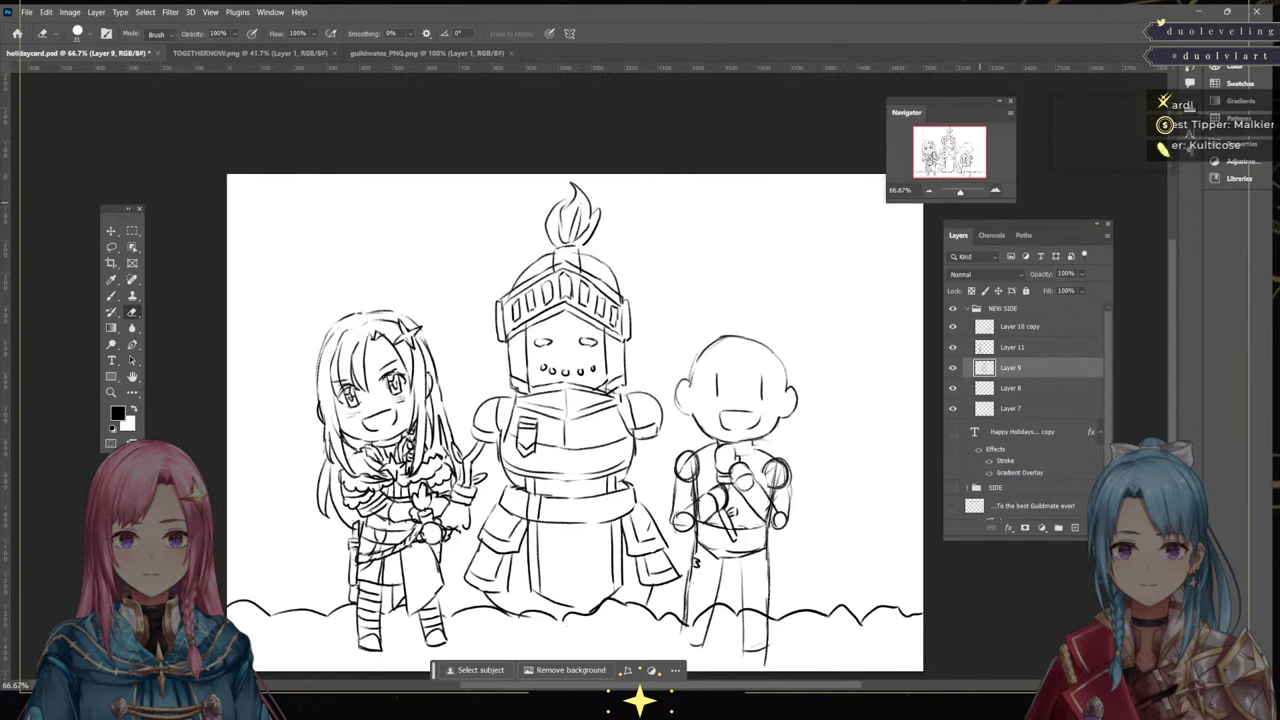
{"action": "left_click_drag", "start_coordinate": [960, 140], "coordinate": [964, 146]}
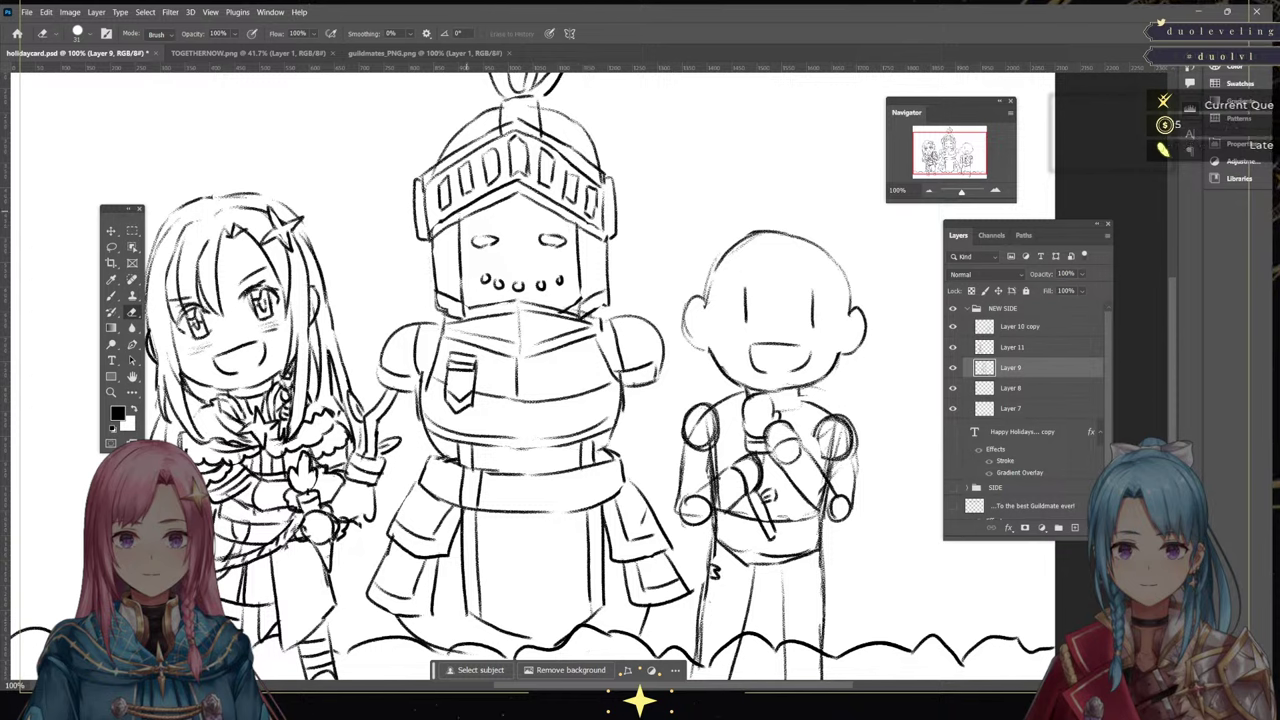
{"action": "key", "text": "b"}
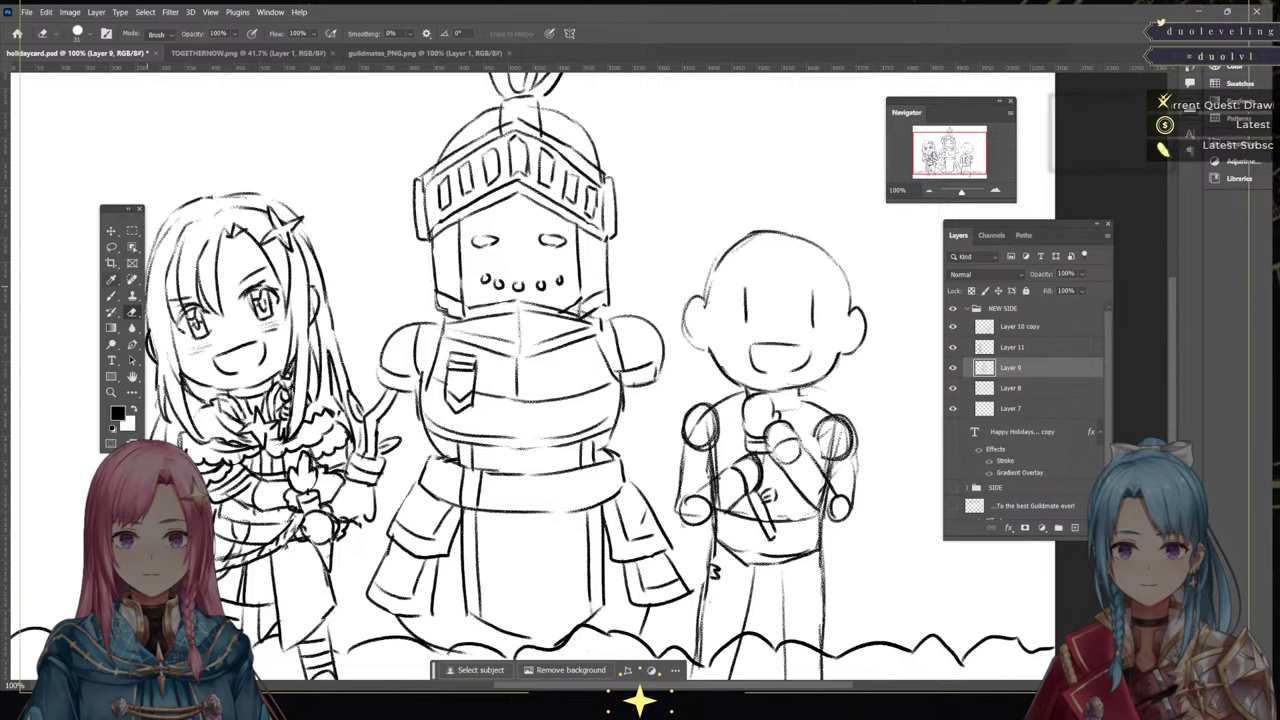
{"action": "left_click", "coordinate": [953, 347]}
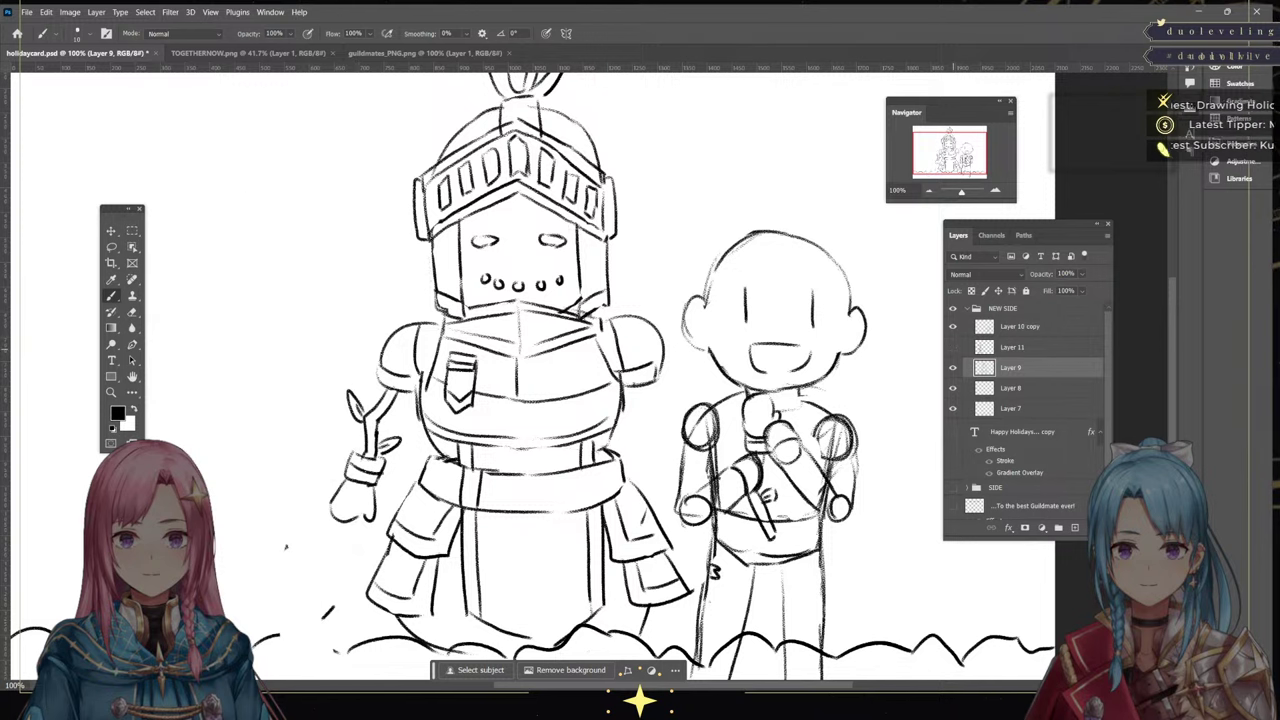
{"action": "left_click", "coordinate": [953, 347]}
{"action": "left_click", "coordinate": [953, 347]}
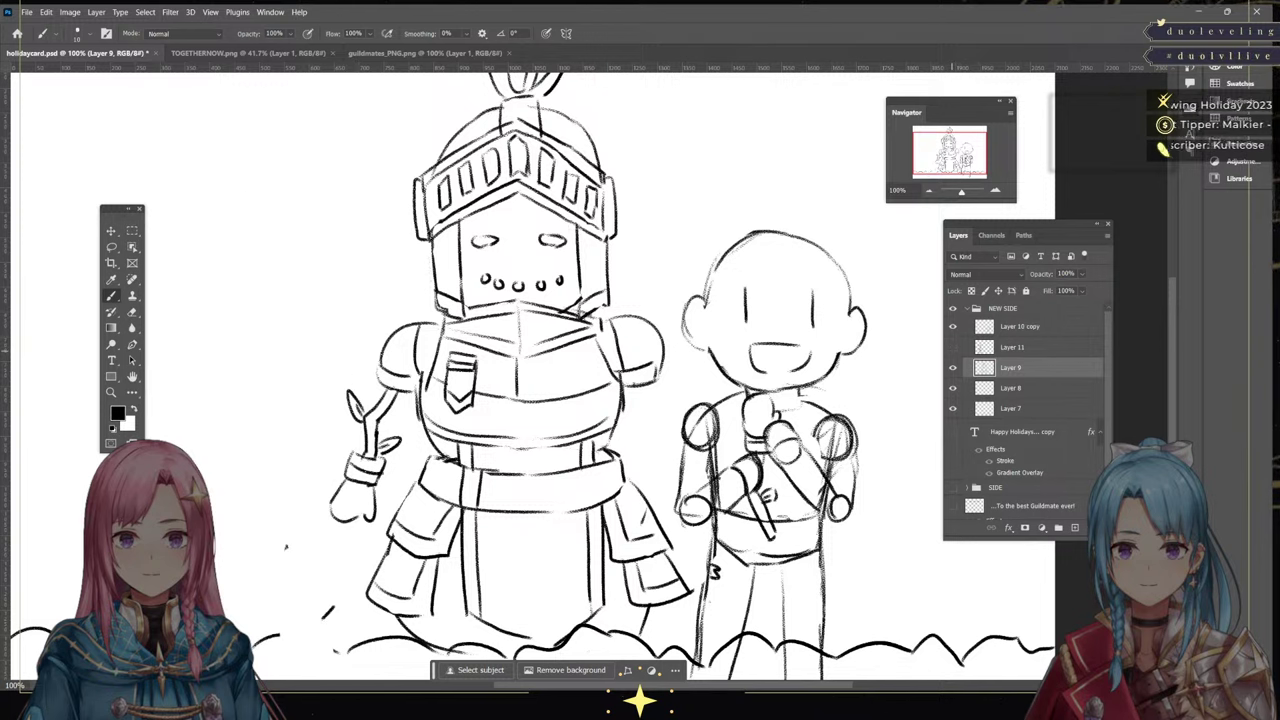
{"action": "key", "text": "ctrl+shift+z"}
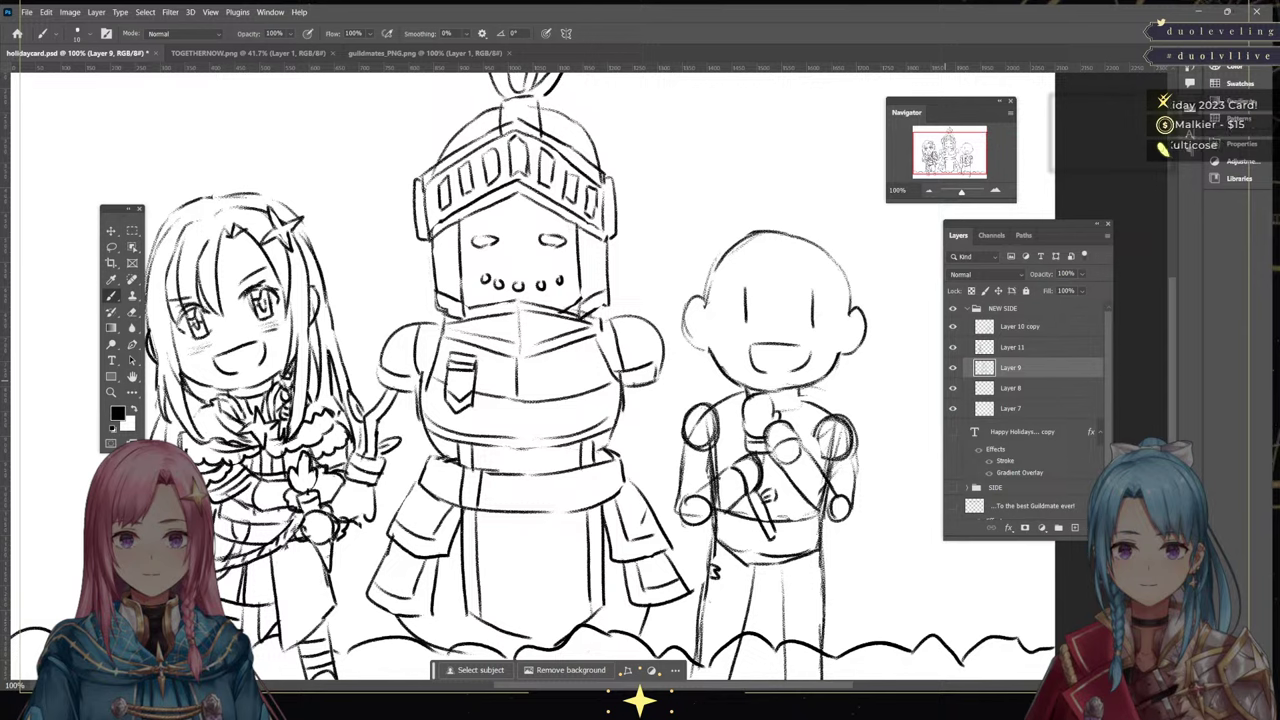
{"action": "key", "text": "ctrl+z"}
{"action": "key", "text": "ctrl+shift+z"}
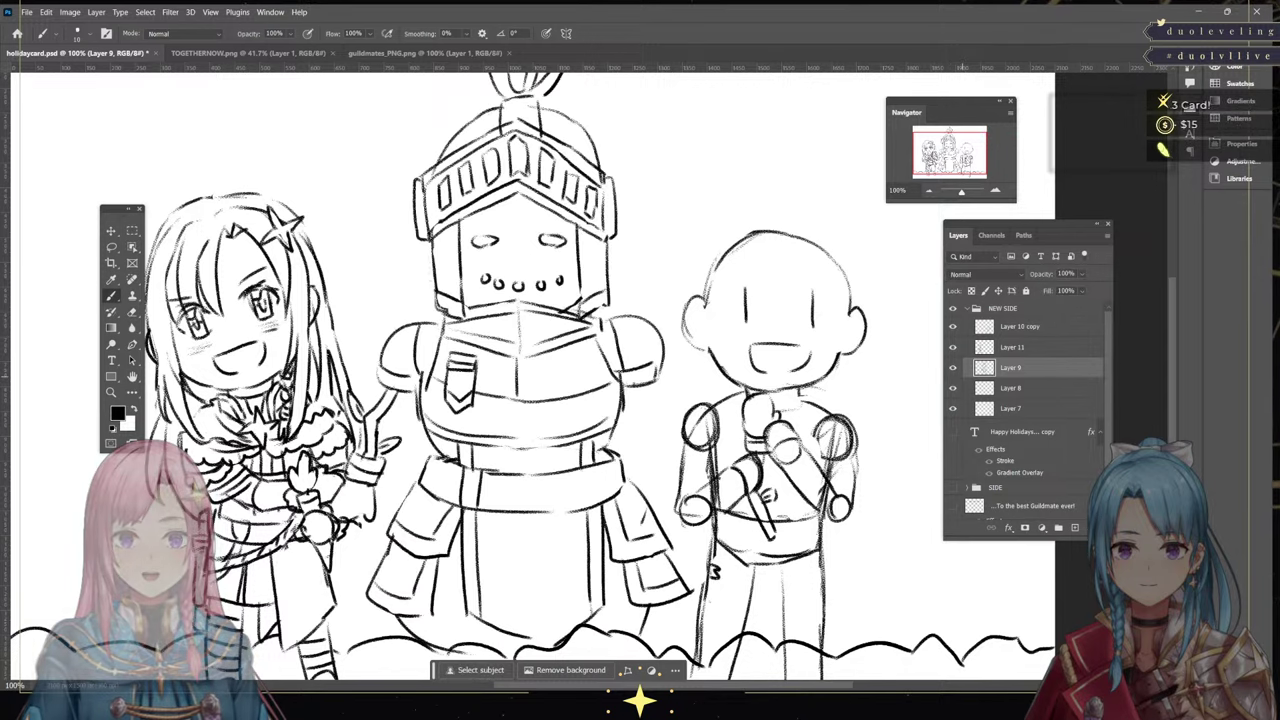
{"action": "key", "text": "ctrl+z"}
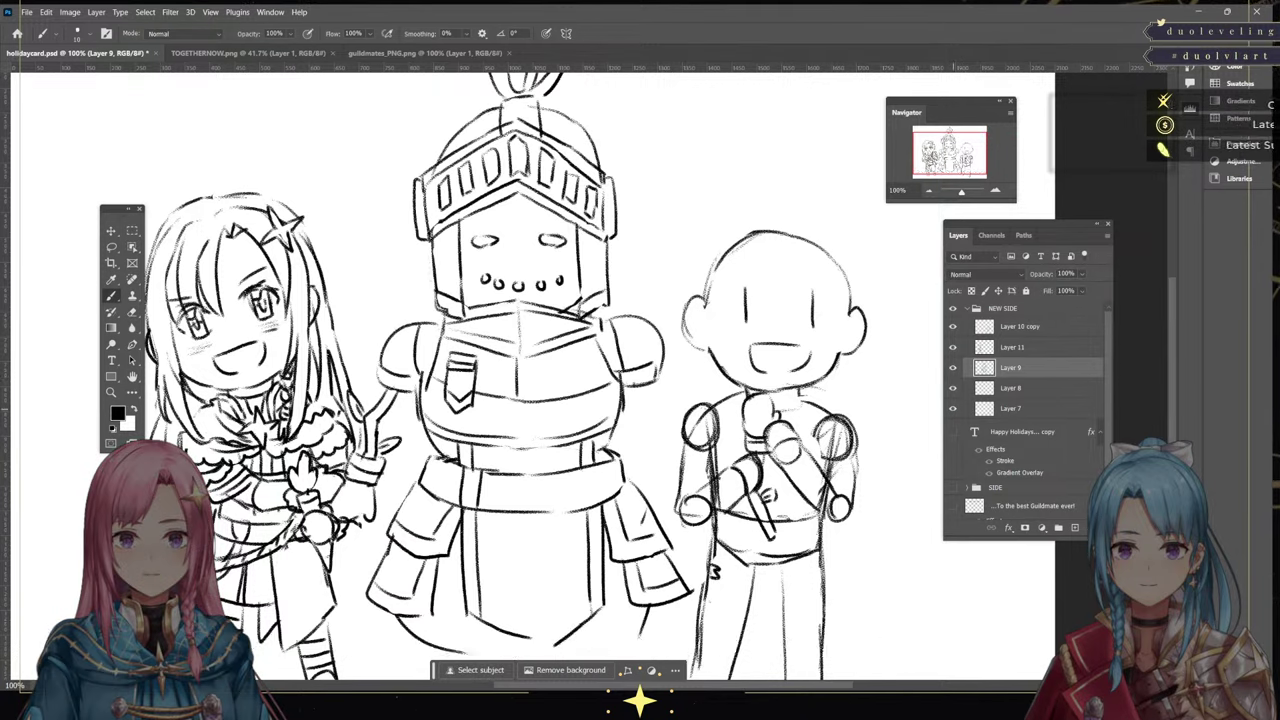
Hide Layer 11 and erase the stray marks on Layer 9 beside the knight's lower armour
{"action": "left_click", "coordinate": [953, 347]}
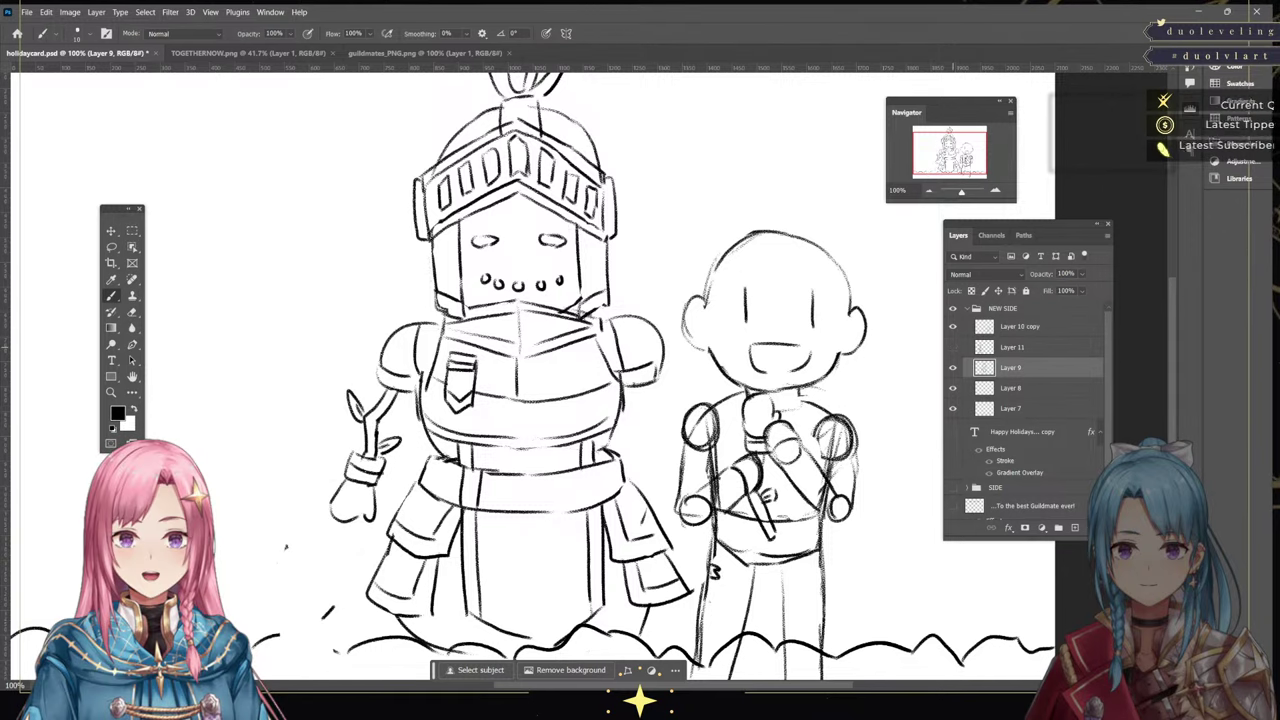
{"action": "key", "text": "ctrl+z"}
{"action": "key", "text": "ctrl+shift+z"}
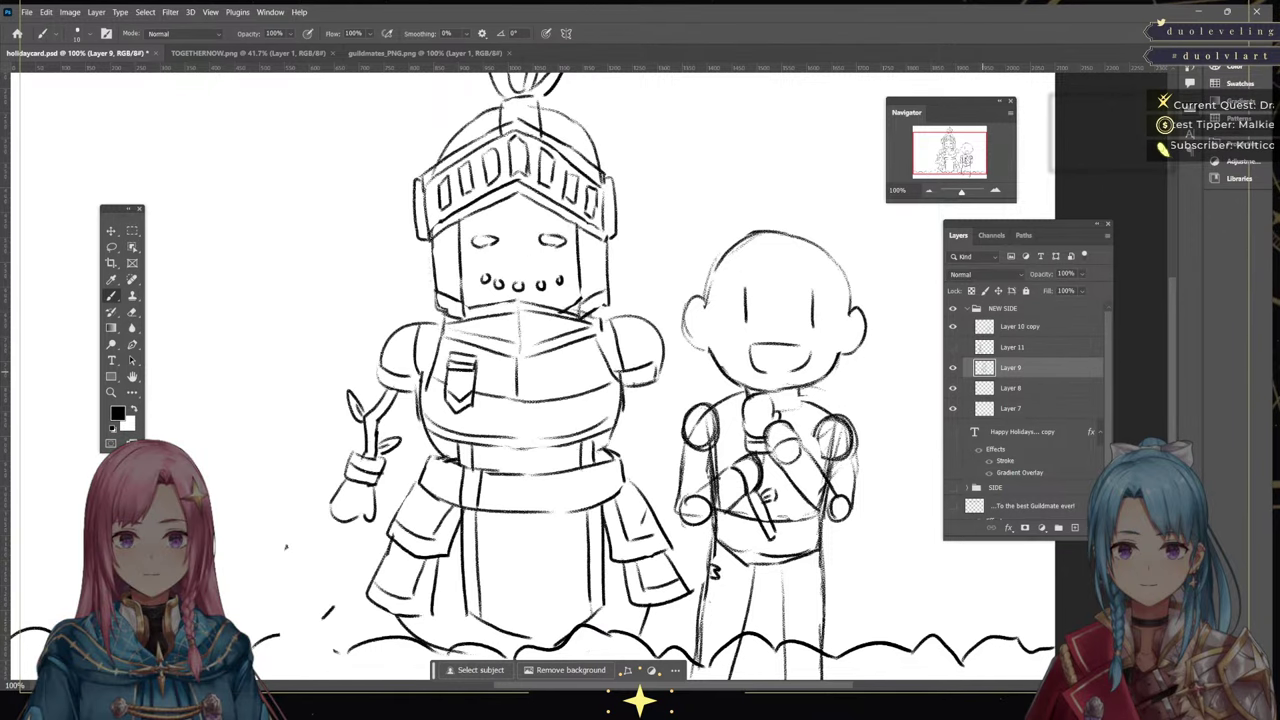
{"action": "key", "text": "e"}
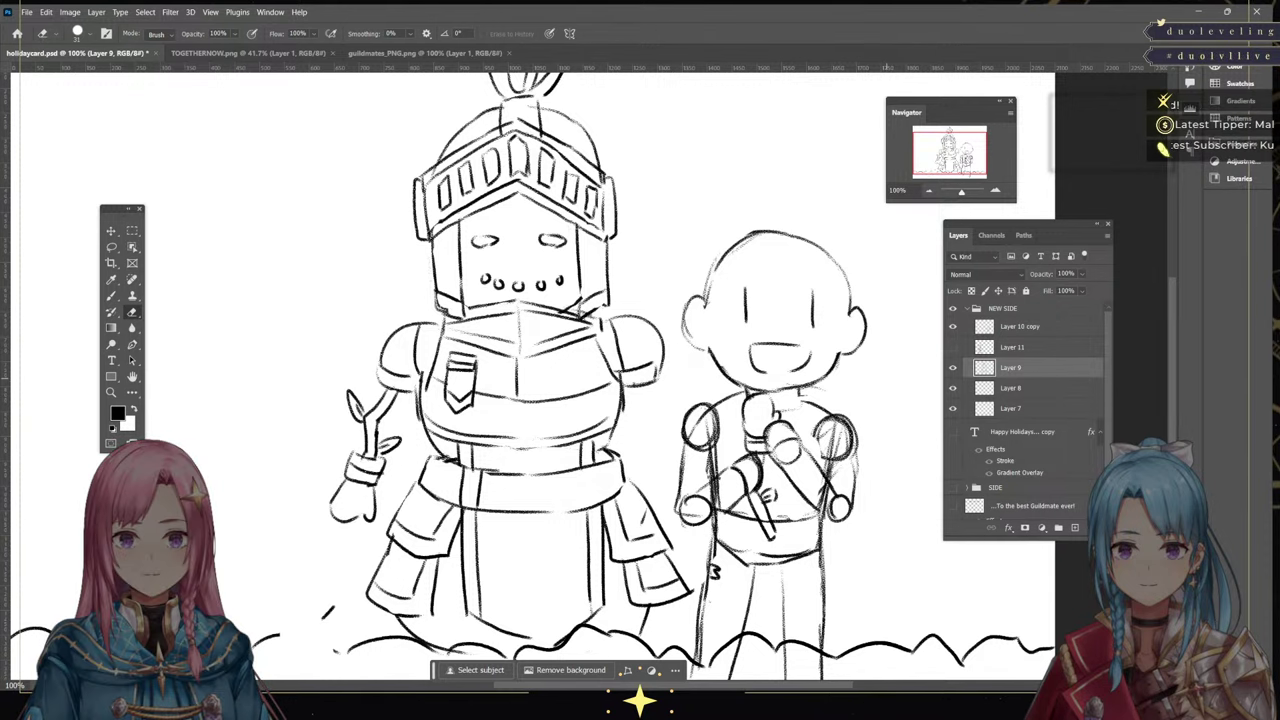
{"action": "left_click_drag", "start_coordinate": [334, 605], "coordinate": [323, 617]}
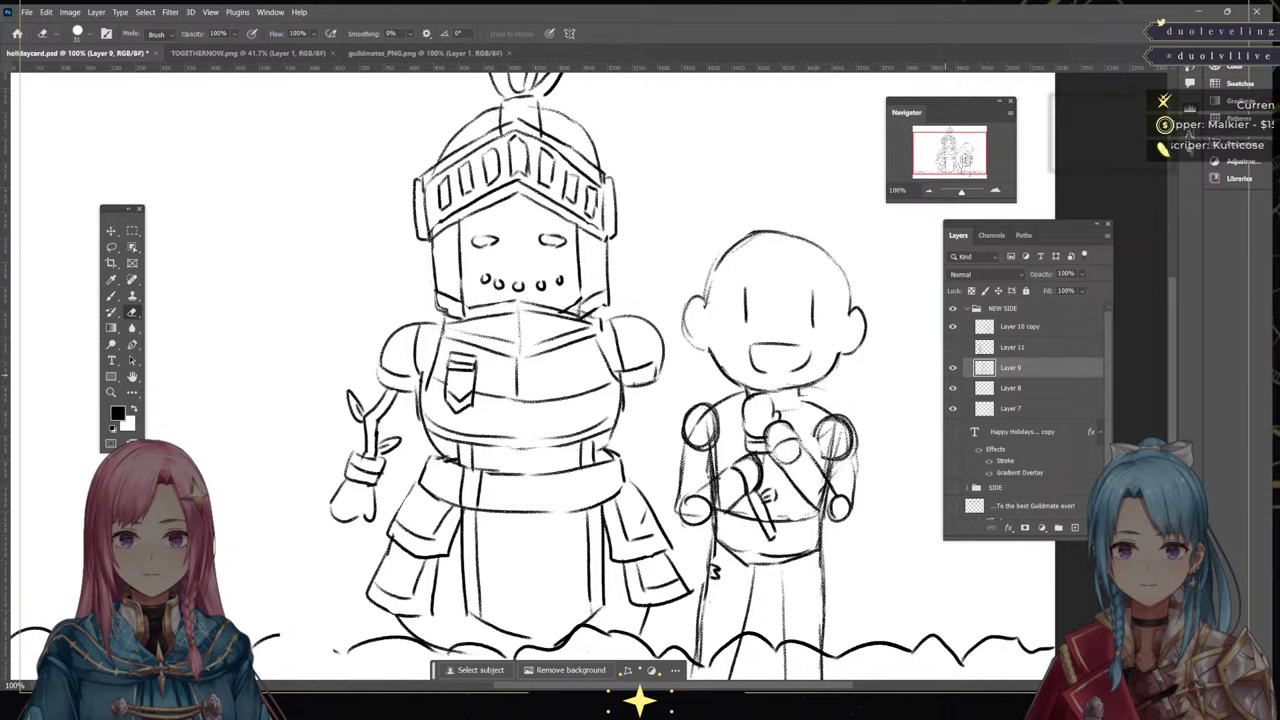
Show Layer 11 with Layer 9 hidden, restore the left figure's lower skirt edge on Layer 11, and show Layer 9 again
{"action": "left_click", "coordinate": [952, 347]}
{"action": "left_click", "coordinate": [952, 367]}
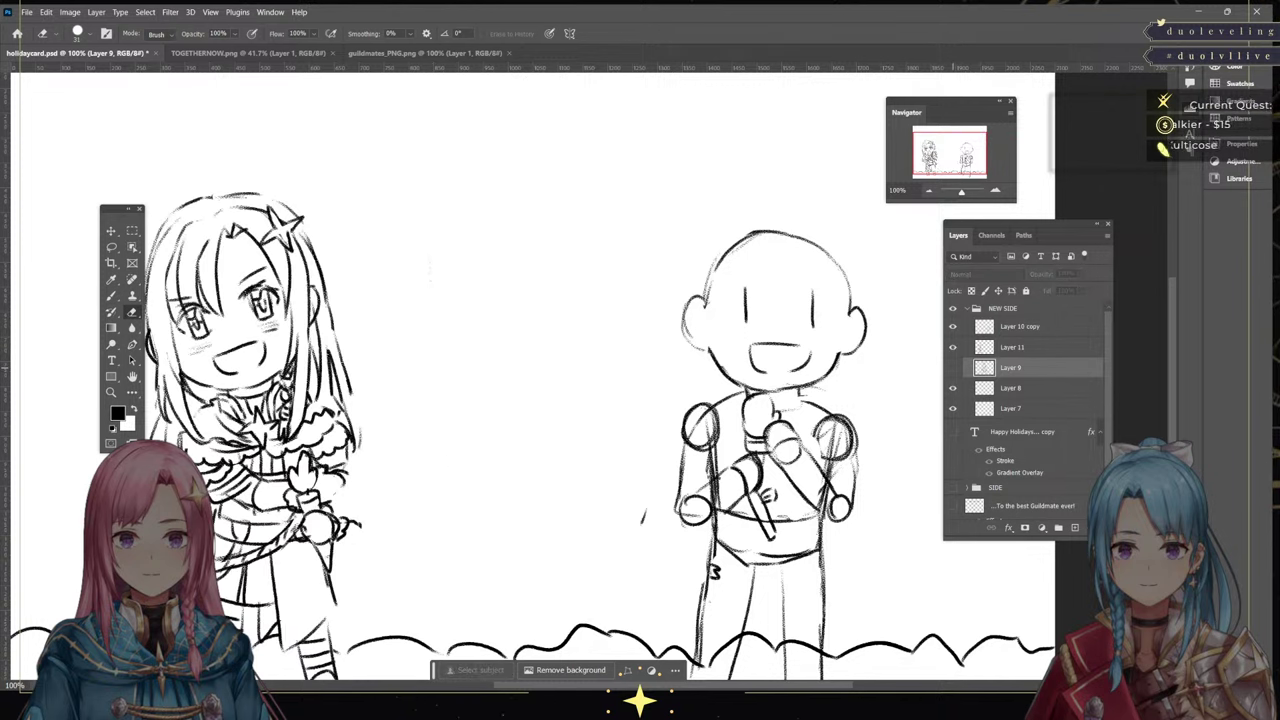
{"action": "left_click", "coordinate": [111, 296]}
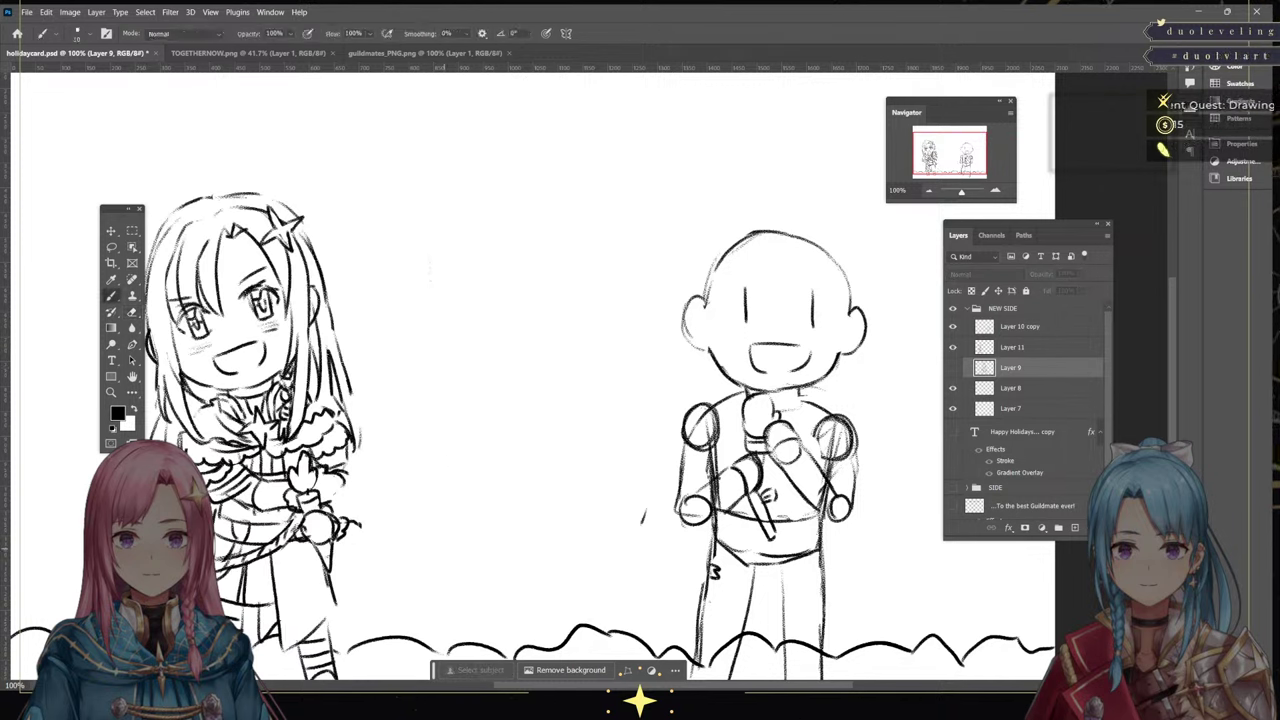
{"action": "left_click", "coordinate": [1008, 348]}
{"action": "left_click", "coordinate": [952, 347]}
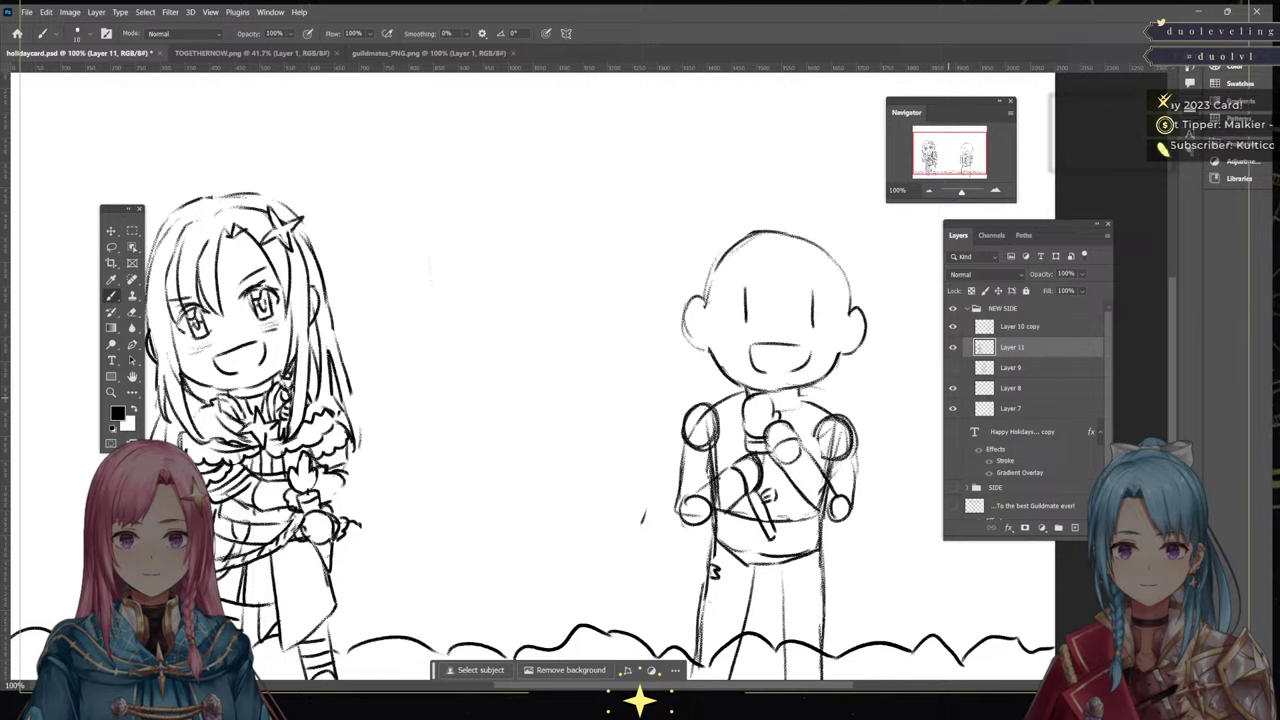
{"action": "left_click", "coordinate": [952, 368]}
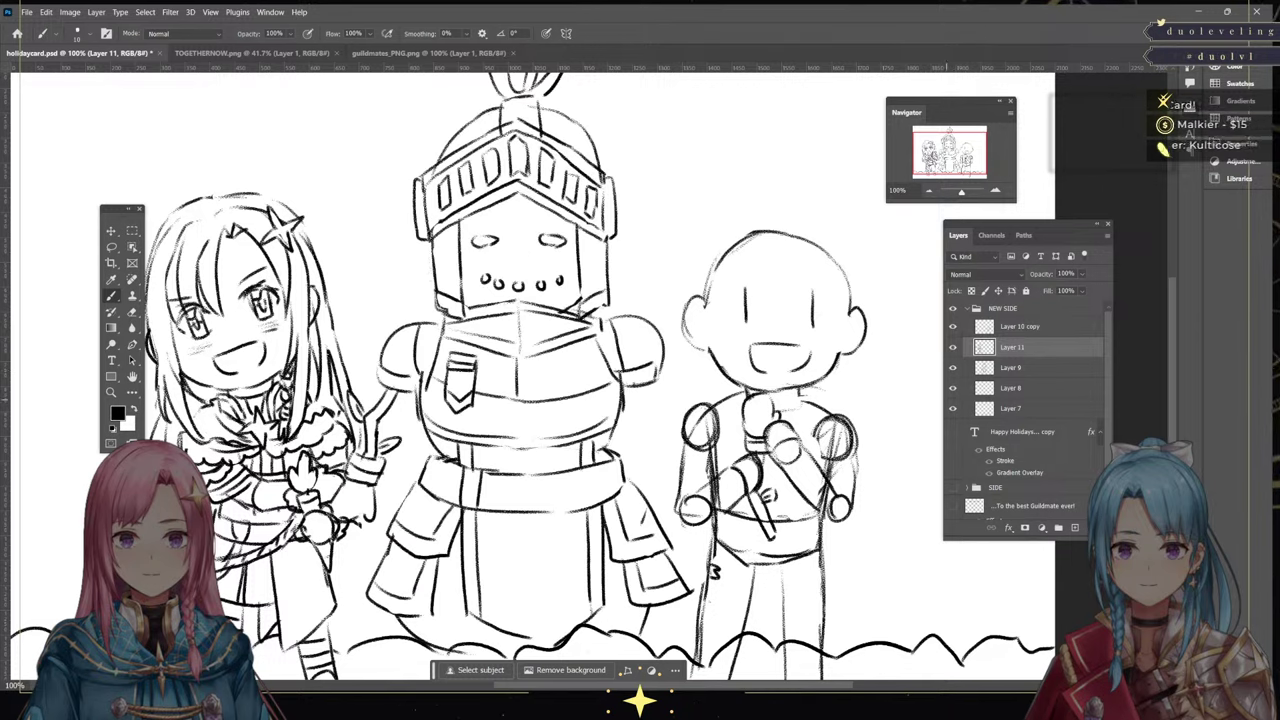
Check the contents of Layers 9, 11 and 10 copy by toggling their visibility, and activate Layer 10 copy
{"action": "left_click", "coordinate": [1030, 368]}
{"action": "left_click", "coordinate": [952, 368]}
{"action": "left_click", "coordinate": [952, 368]}
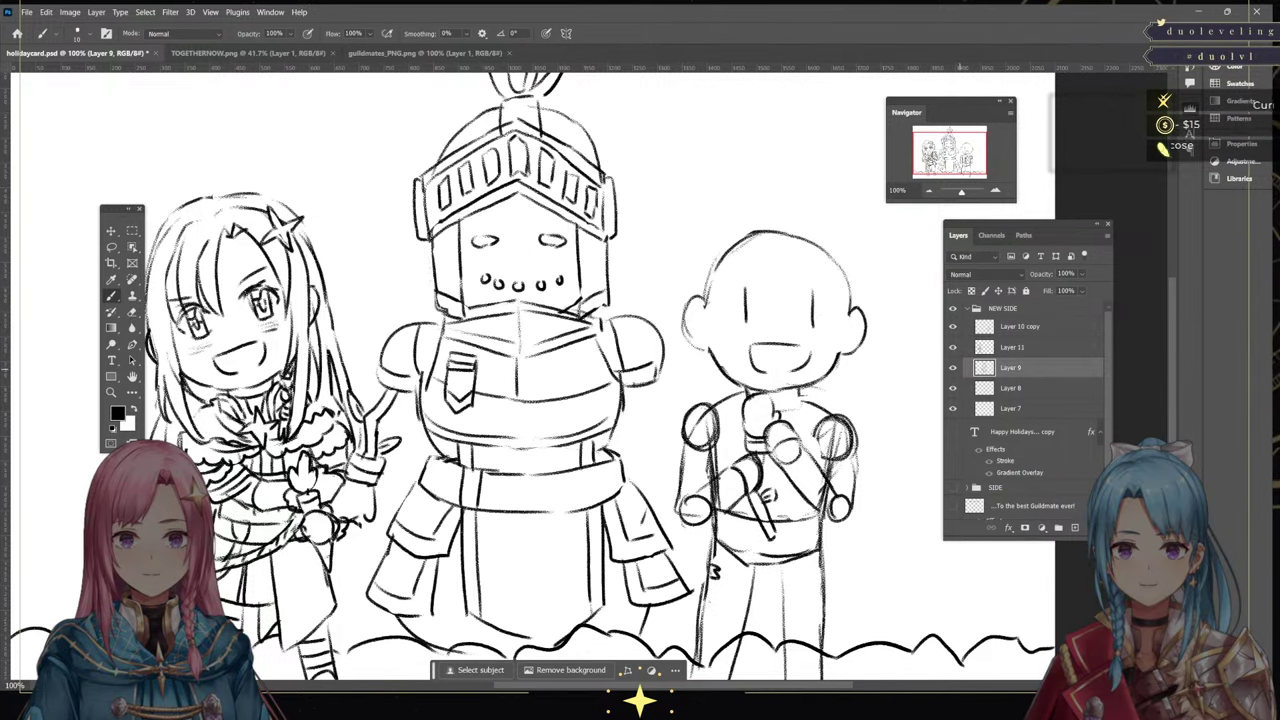
{"action": "left_click", "coordinate": [952, 347]}
{"action": "left_click", "coordinate": [952, 347]}
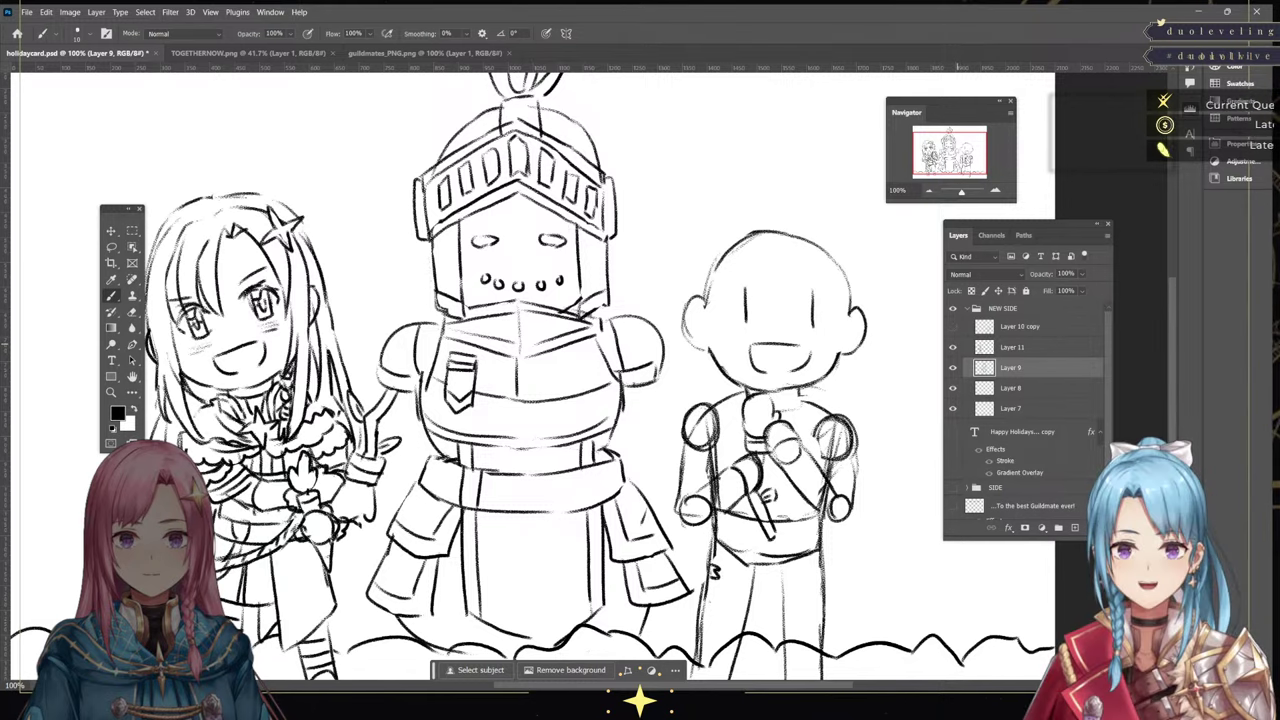
{"action": "left_click", "coordinate": [952, 327]}
{"action": "key", "text": "ctrl+z"}
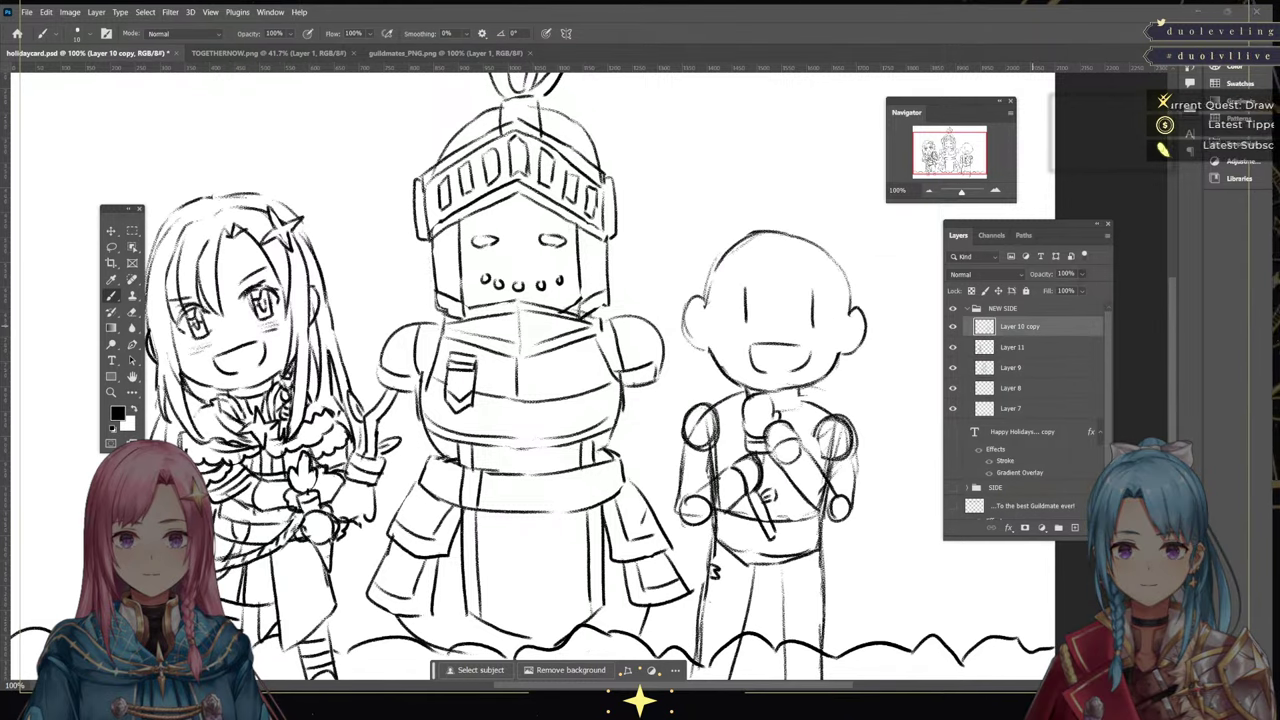
Lower the opacity of Layer 10 copy to 29% so the right figure's rough serves as a guide
{"action": "left_click", "coordinate": [1082, 273]}
{"action": "left_click", "coordinate": [1057, 288]}
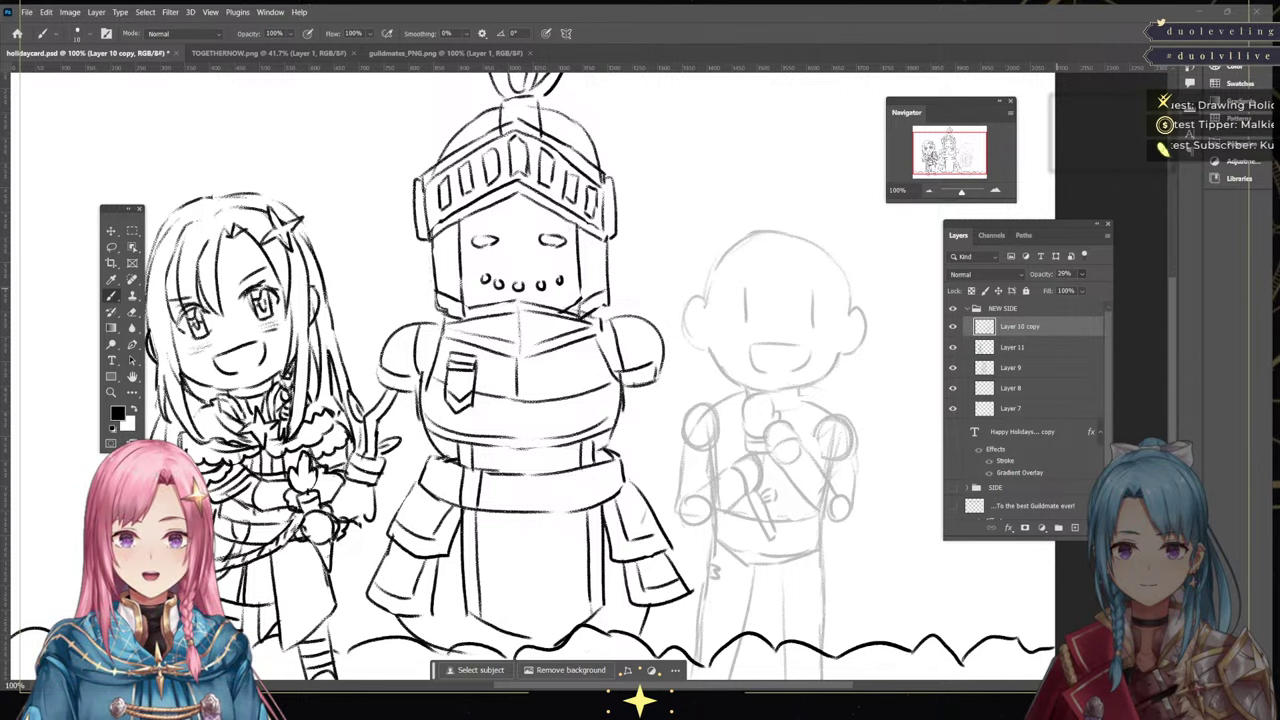
{"action": "scroll", "coordinate": [530, 375], "scroll_direction": "down", "scroll_amount": 2}
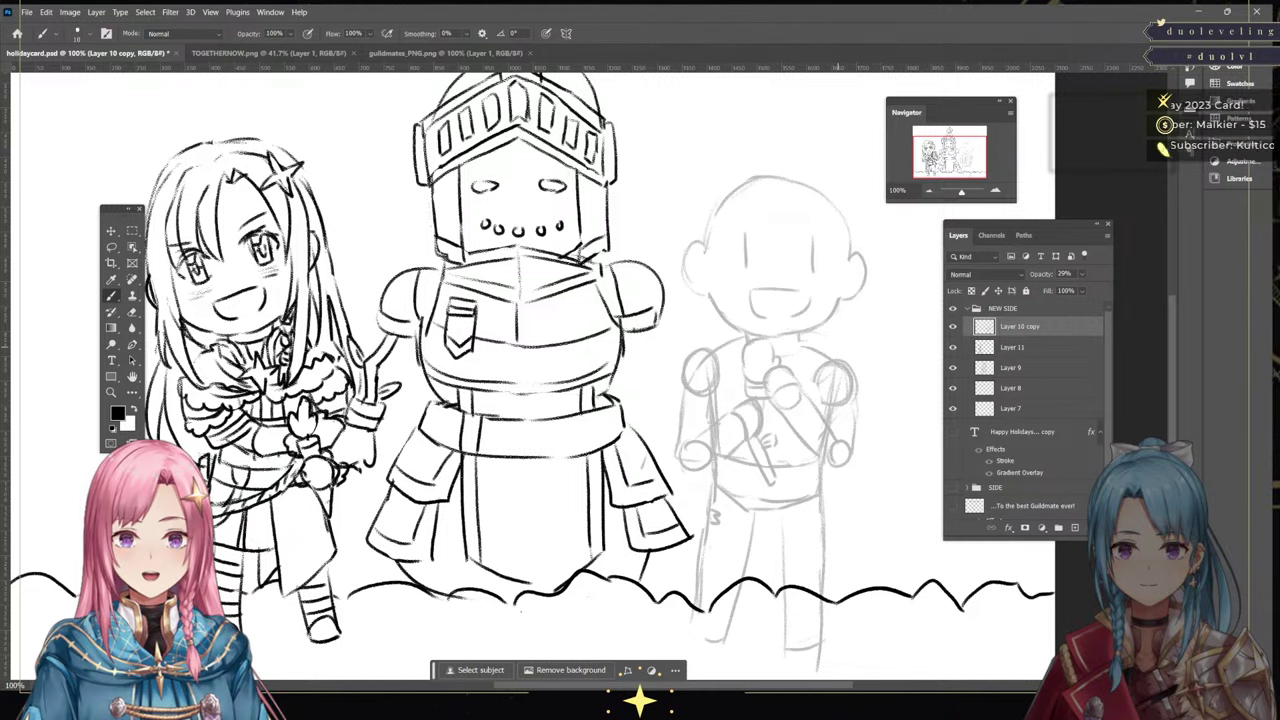
Switch to TOGETHERNOW.png, add a new layer above the character art and set the foreground colour to red
{"action": "left_click", "coordinate": [320, 53]}
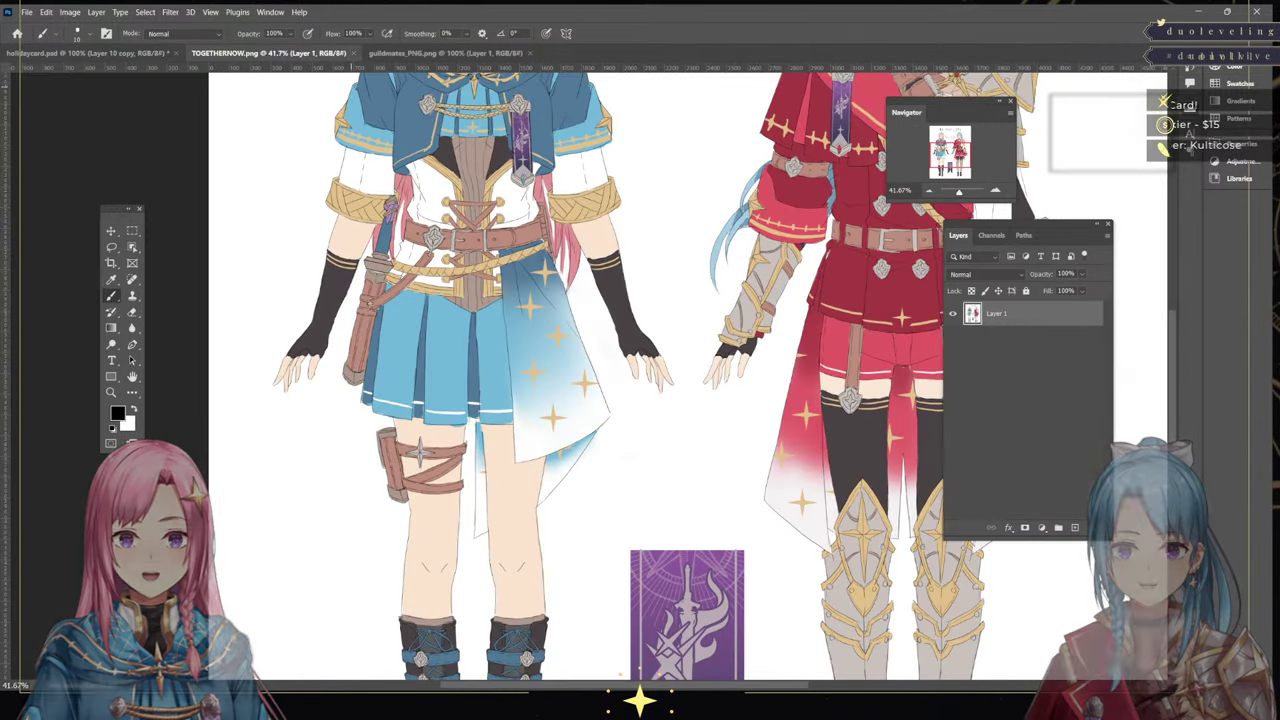
{"action": "left_click_drag", "start_coordinate": [955, 160], "coordinate": [961, 135]}
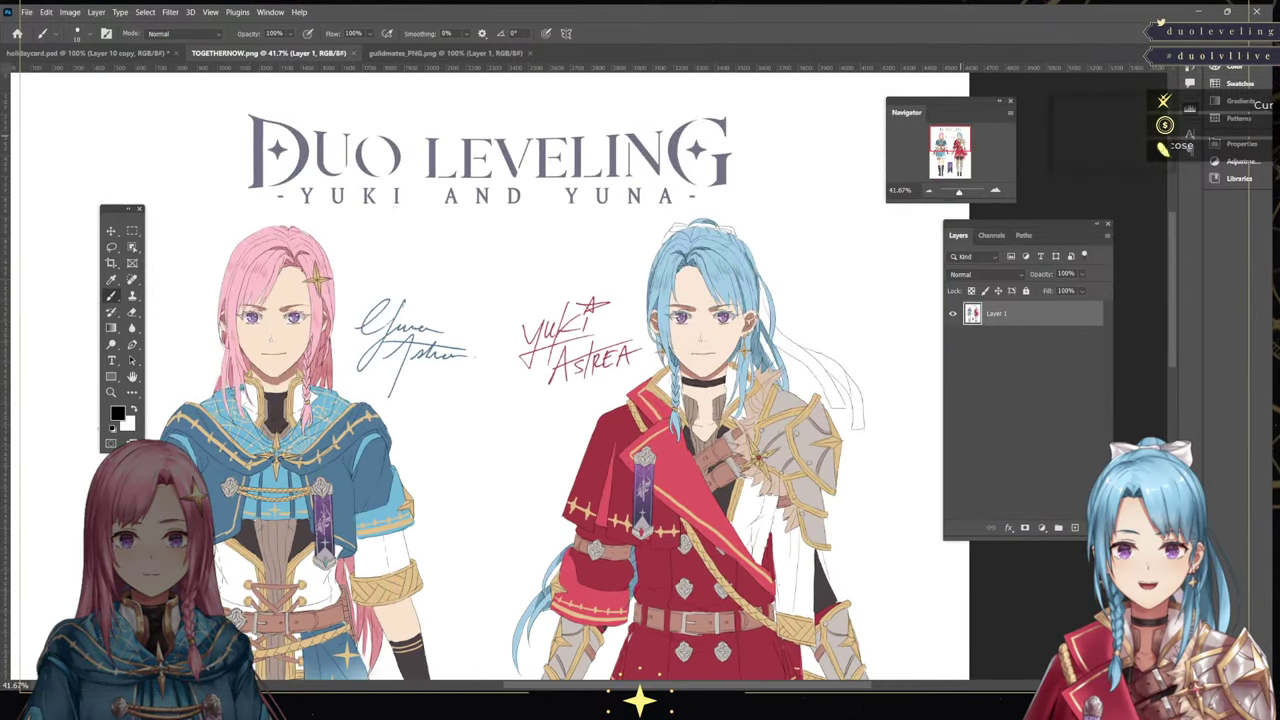
{"action": "scroll", "coordinate": [590, 375], "scroll_direction": "down", "scroll_amount": 2}
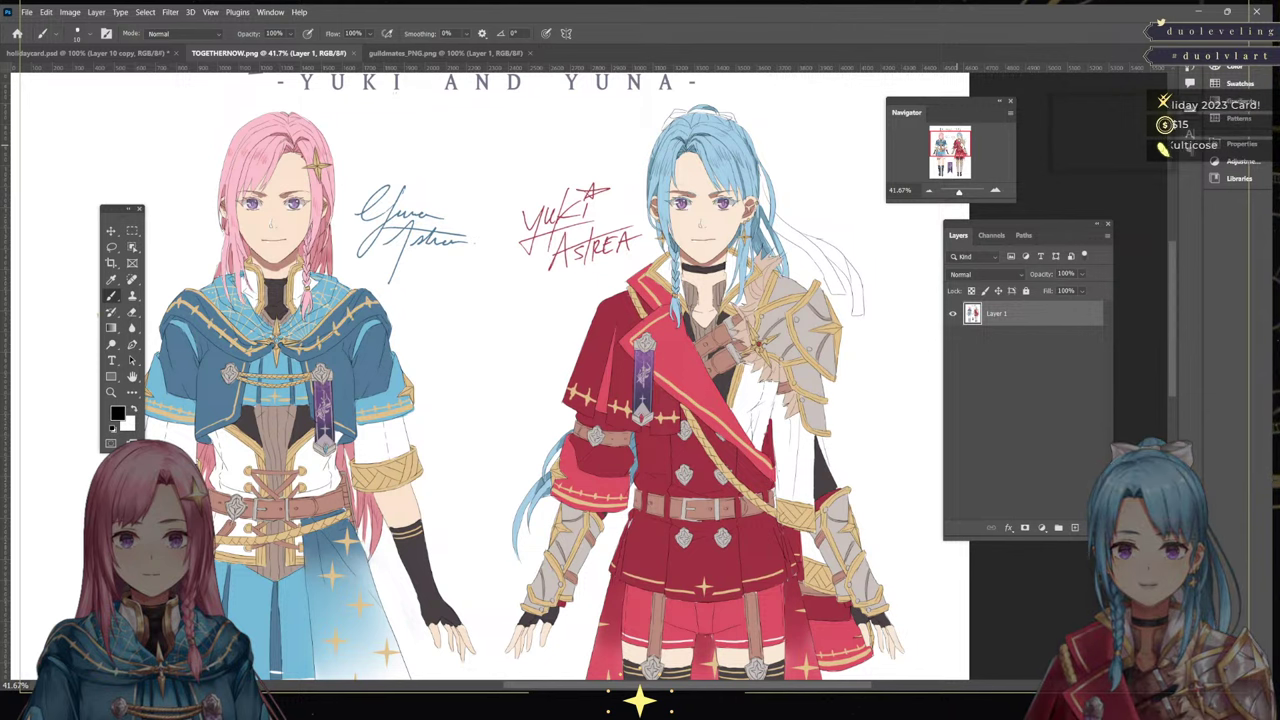
{"action": "mouse_move", "coordinate": [957, 145]}
{"action": "left_mouse_down"}
{"action": "mouse_move", "coordinate": [957, 160]}
{"action": "mouse_move", "coordinate": [959, 135]}
{"action": "left_mouse_up"}
{"action": "scroll", "coordinate": [490, 380], "scroll_direction": "down", "scroll_amount": 2}
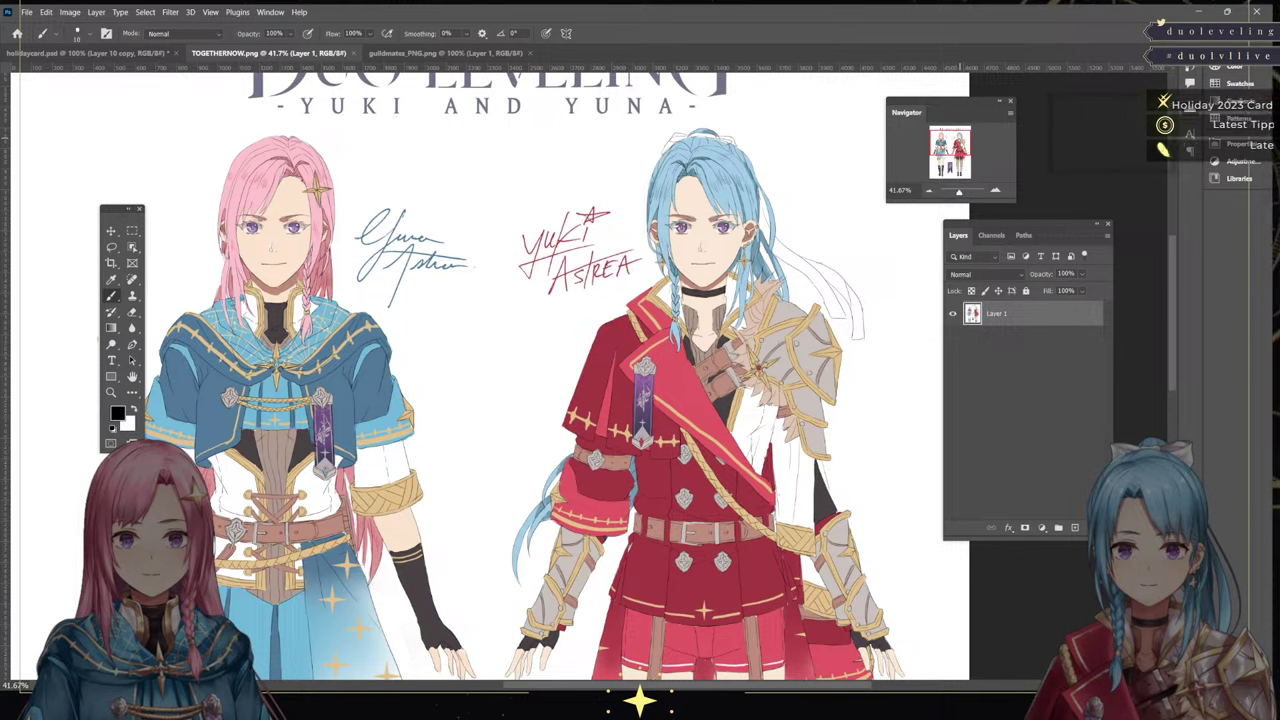
{"action": "key", "text": "ctrl+shift+alt+n"}
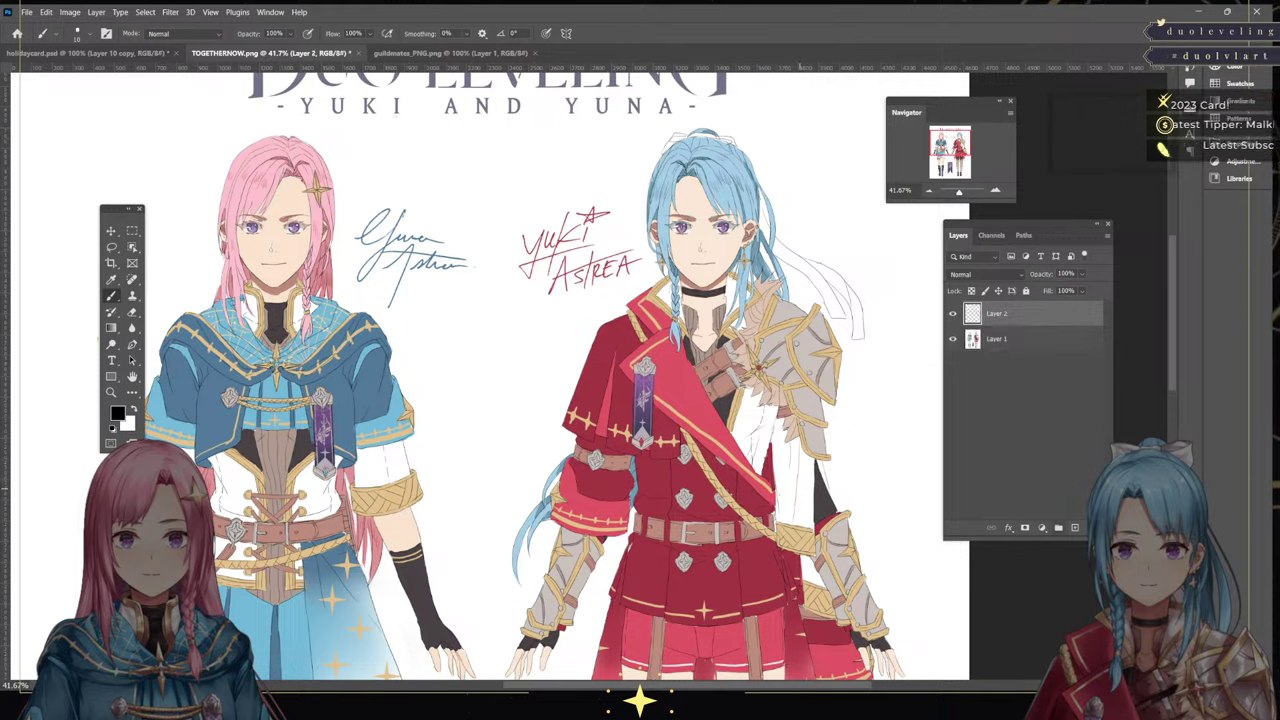
{"action": "key", "text": "i"}
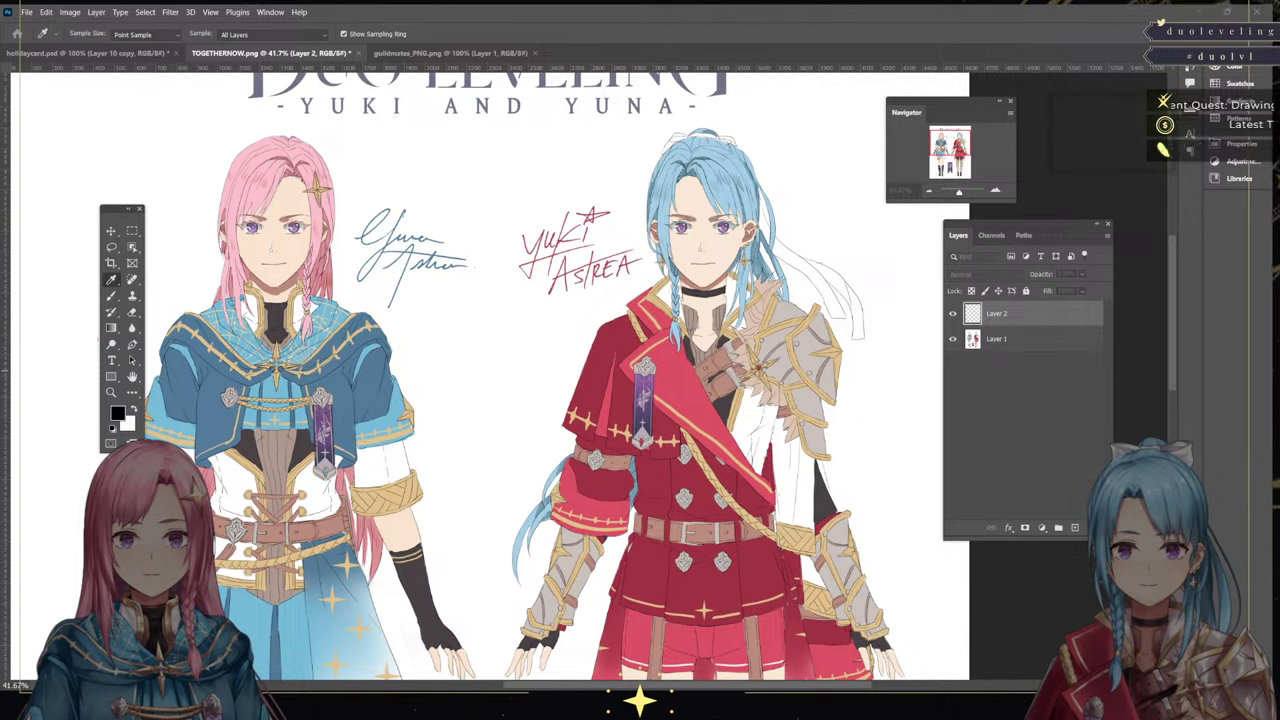
{"action": "key", "text": "Return"}
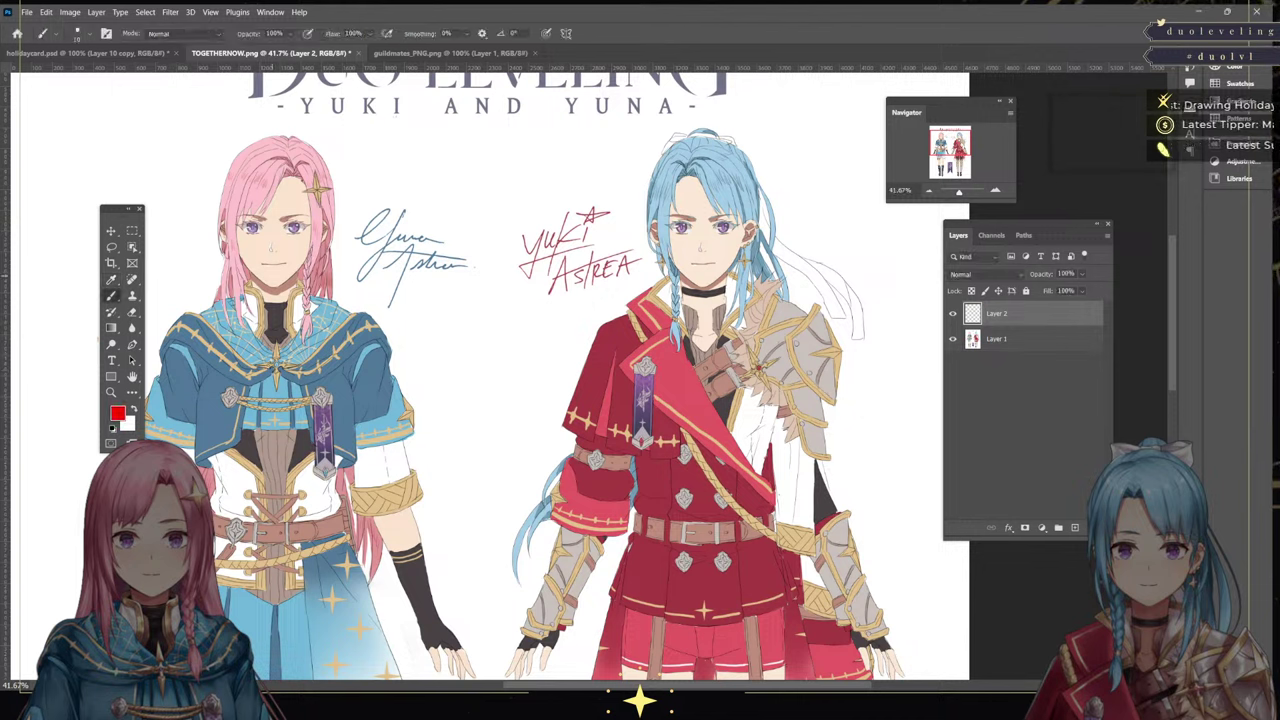
Doodle a red beard, cheek swirls, eyepatch, fangs and curved horns over the pink-haired character's head
{"action": "mouse_move", "coordinate": [242, 243]}
{"action": "left_mouse_down"}
{"action": "mouse_move", "coordinate": [254, 258]}
{"action": "mouse_move", "coordinate": [292, 255]}
{"action": "mouse_move", "coordinate": [267, 301]}
{"action": "left_mouse_up"}
{"action": "left_click_drag", "start_coordinate": [273, 278], "coordinate": [278, 302]}
{"action": "left_click_drag", "start_coordinate": [285, 280], "coordinate": [284, 302]}
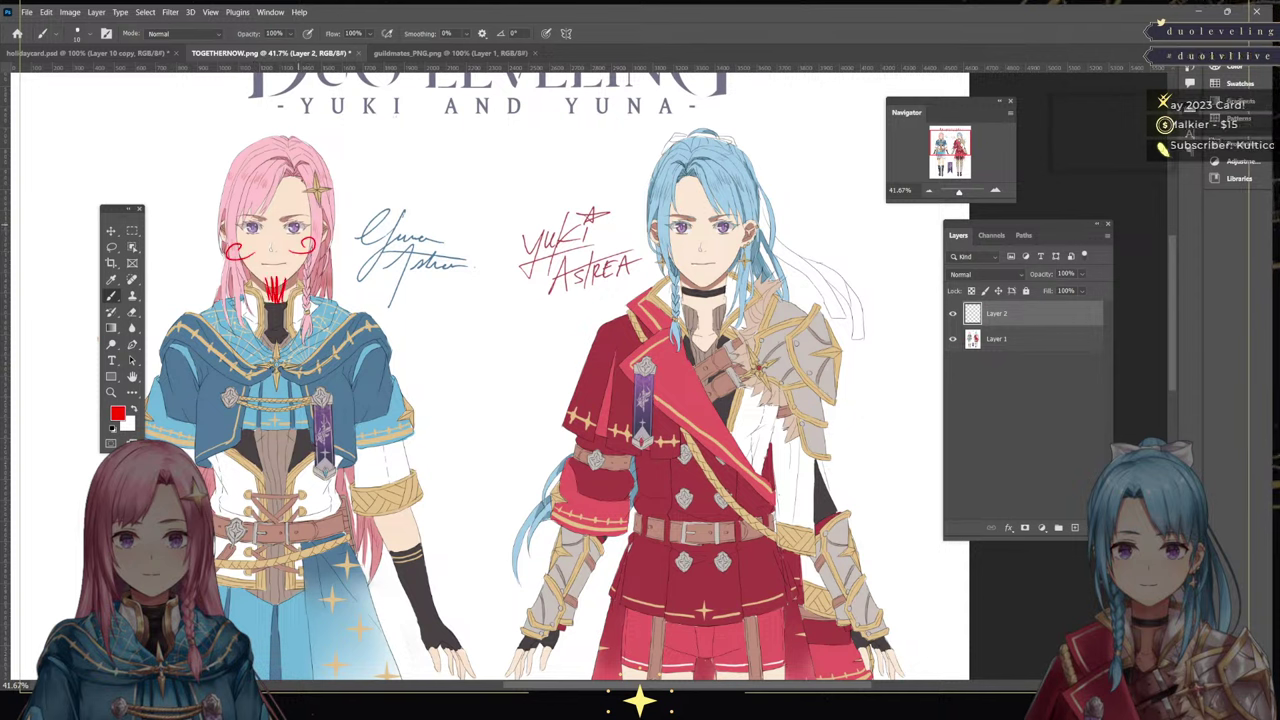
{"action": "left_click_drag", "start_coordinate": [290, 222], "coordinate": [319, 245]}
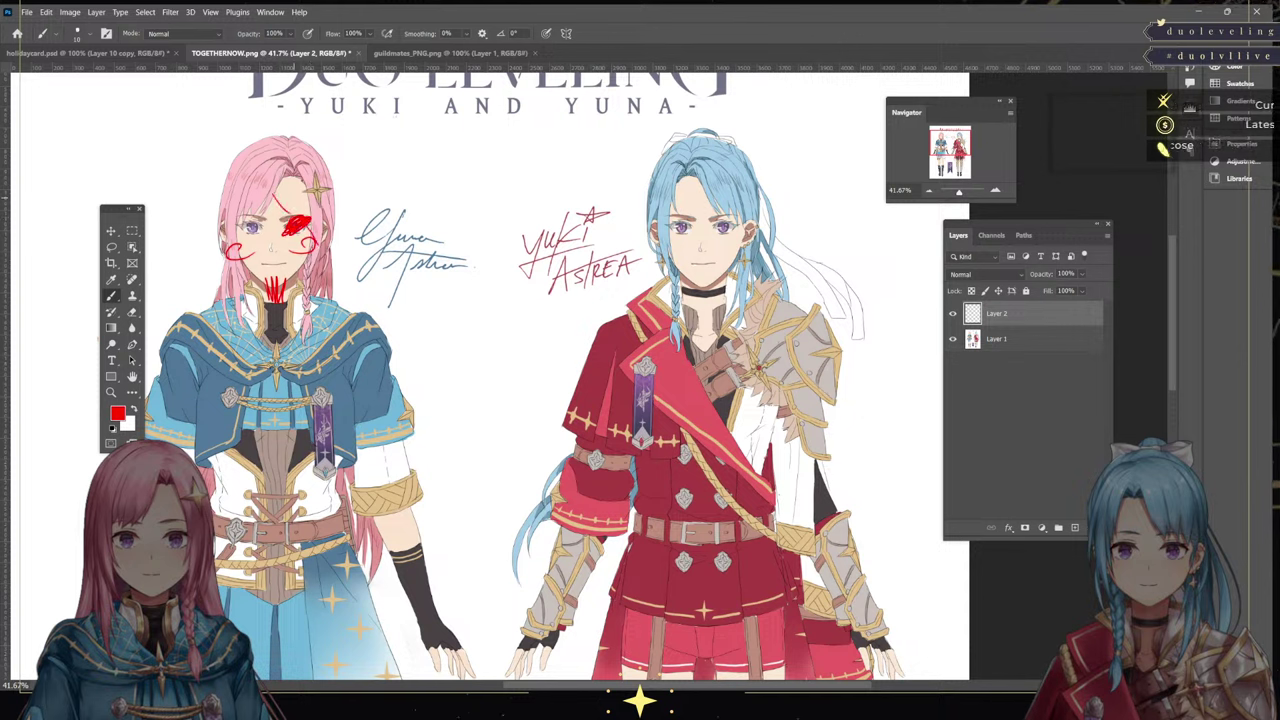
{"action": "mouse_move", "coordinate": [214, 169]}
{"action": "left_mouse_down"}
{"action": "mouse_move", "coordinate": [204, 199]}
{"action": "mouse_move", "coordinate": [224, 182]}
{"action": "left_mouse_up"}
{"action": "mouse_move", "coordinate": [326, 166]}
{"action": "left_mouse_down"}
{"action": "mouse_move", "coordinate": [205, 180]}
{"action": "mouse_move", "coordinate": [208, 148]}
{"action": "mouse_move", "coordinate": [223, 178]}
{"action": "mouse_move", "coordinate": [344, 143]}
{"action": "left_mouse_up"}
{"action": "mouse_move", "coordinate": [208, 152]}
{"action": "left_mouse_down"}
{"action": "mouse_move", "coordinate": [226, 129]}
{"action": "mouse_move", "coordinate": [221, 168]}
{"action": "left_mouse_up"}
{"action": "left_click_drag", "start_coordinate": [331, 146], "coordinate": [312, 118]}
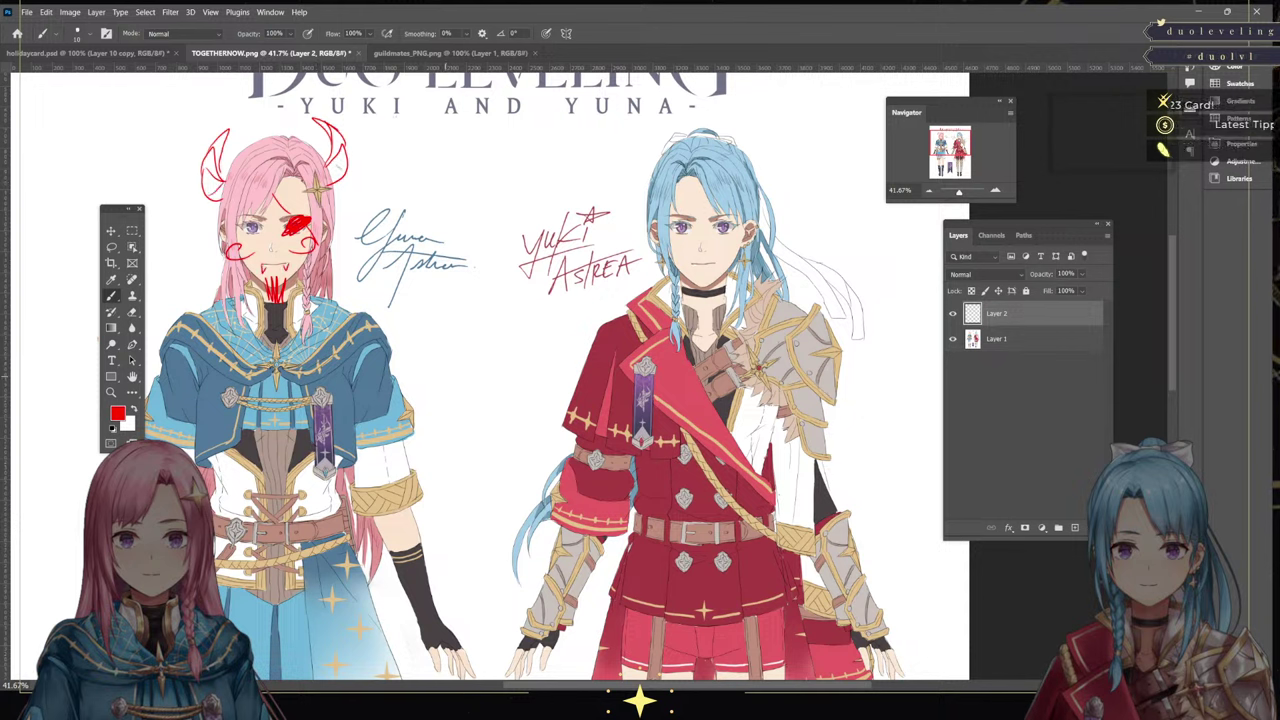
Draw a red arrow to the pink-haired character's chest and handwrite "FLAT BOOBA" at its other end
{"action": "mouse_move", "coordinate": [342, 416]}
{"action": "left_mouse_down"}
{"action": "mouse_move", "coordinate": [452, 358]}
{"action": "mouse_move", "coordinate": [372, 434]}
{"action": "left_mouse_up"}
{"action": "left_click_drag", "start_coordinate": [460, 348], "coordinate": [459, 366]}
{"action": "mouse_move", "coordinate": [458, 346]}
{"action": "left_mouse_down"}
{"action": "mouse_move", "coordinate": [471, 341]}
{"action": "mouse_move", "coordinate": [470, 354]}
{"action": "left_mouse_up"}
{"action": "mouse_move", "coordinate": [476, 340]}
{"action": "left_mouse_down"}
{"action": "mouse_move", "coordinate": [489, 358]}
{"action": "mouse_move", "coordinate": [512, 327]}
{"action": "mouse_move", "coordinate": [513, 342]}
{"action": "left_mouse_up"}
{"action": "left_click_drag", "start_coordinate": [461, 377], "coordinate": [461, 395]}
{"action": "mouse_move", "coordinate": [453, 373]}
{"action": "left_mouse_down"}
{"action": "mouse_move", "coordinate": [467, 371]}
{"action": "mouse_move", "coordinate": [459, 392]}
{"action": "left_mouse_up"}
{"action": "mouse_move", "coordinate": [475, 373]}
{"action": "left_mouse_down"}
{"action": "mouse_move", "coordinate": [472, 384]}
{"action": "mouse_move", "coordinate": [475, 373]}
{"action": "left_mouse_up"}
{"action": "mouse_move", "coordinate": [485, 368]}
{"action": "left_mouse_down"}
{"action": "mouse_move", "coordinate": [484, 381]}
{"action": "mouse_move", "coordinate": [486, 368]}
{"action": "left_mouse_up"}
{"action": "mouse_move", "coordinate": [495, 362]}
{"action": "left_mouse_down"}
{"action": "mouse_move", "coordinate": [498, 375]}
{"action": "mouse_move", "coordinate": [511, 350]}
{"action": "left_mouse_up"}
{"action": "left_click_drag", "start_coordinate": [511, 350], "coordinate": [523, 367]}
{"action": "left_click_drag", "start_coordinate": [507, 363], "coordinate": [519, 359]}
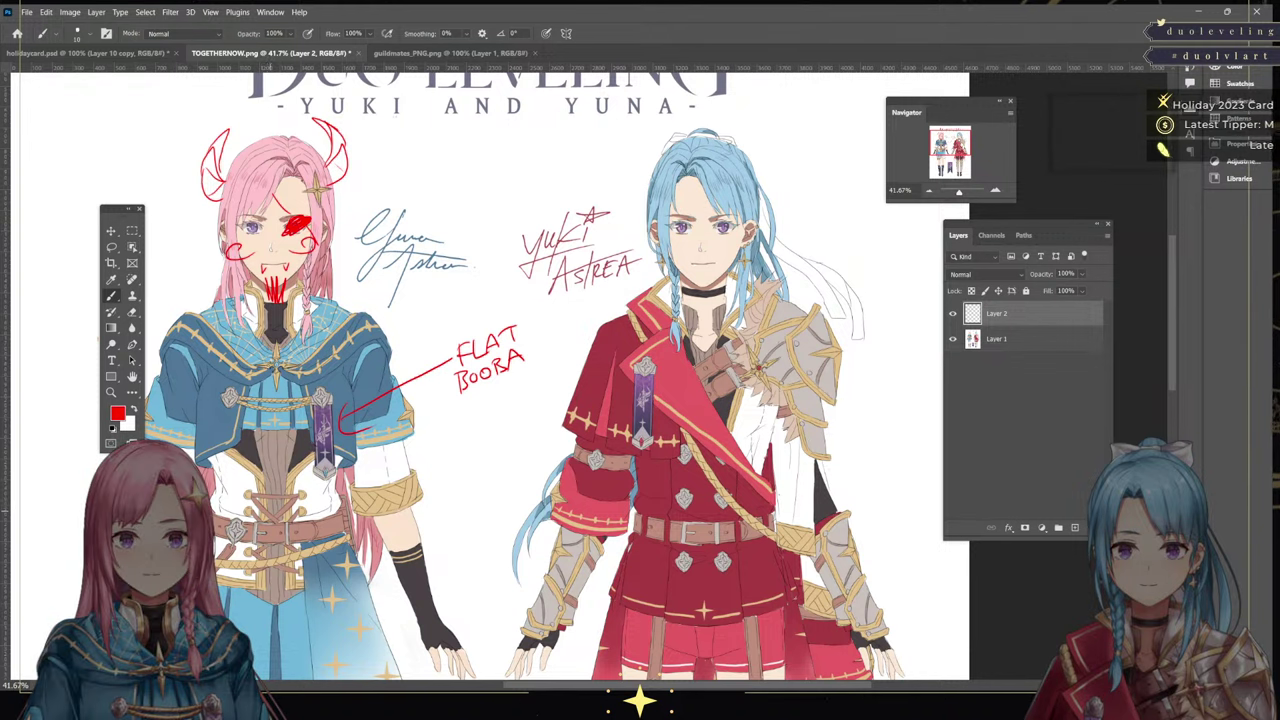
{"action": "mouse_move", "coordinate": [684, 430]}
{"action": "left_mouse_down"}
{"action": "mouse_move", "coordinate": [690, 448]}
{"action": "mouse_move", "coordinate": [780, 400]}
{"action": "left_mouse_up"}
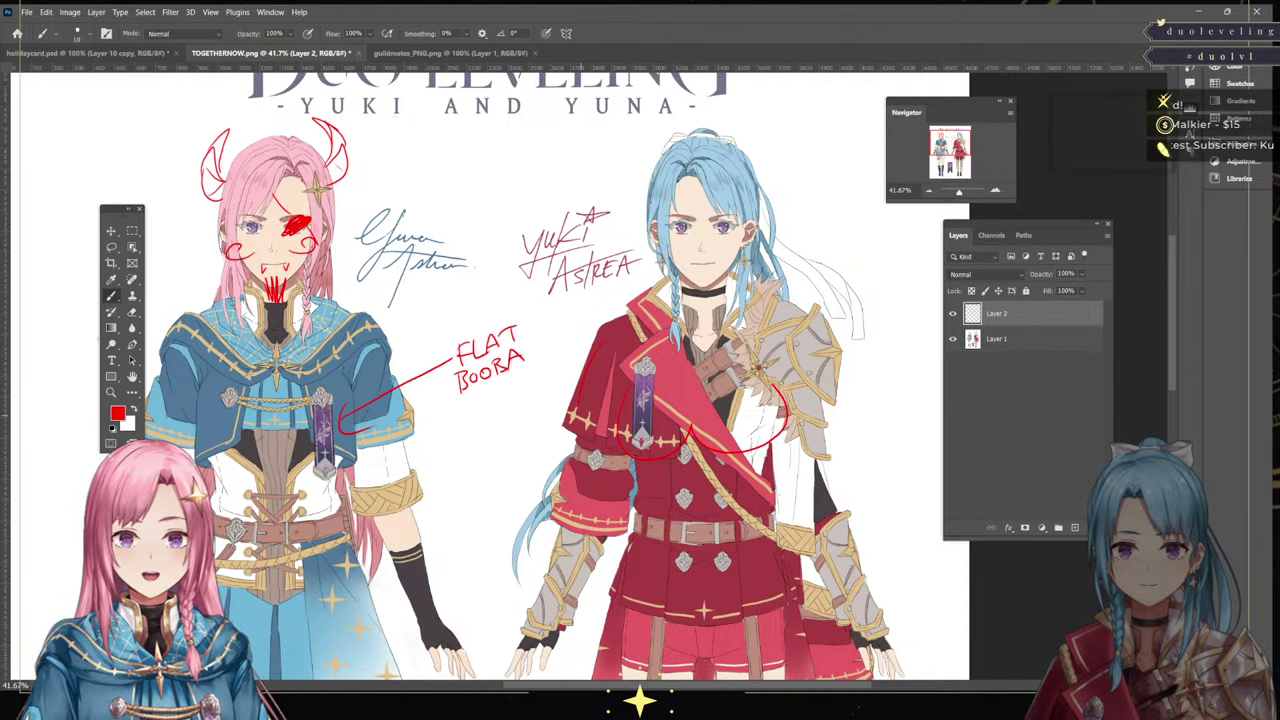
{"action": "left_click_drag", "start_coordinate": [616, 346], "coordinate": [606, 435]}
{"action": "key", "text": "ctrl+z"}
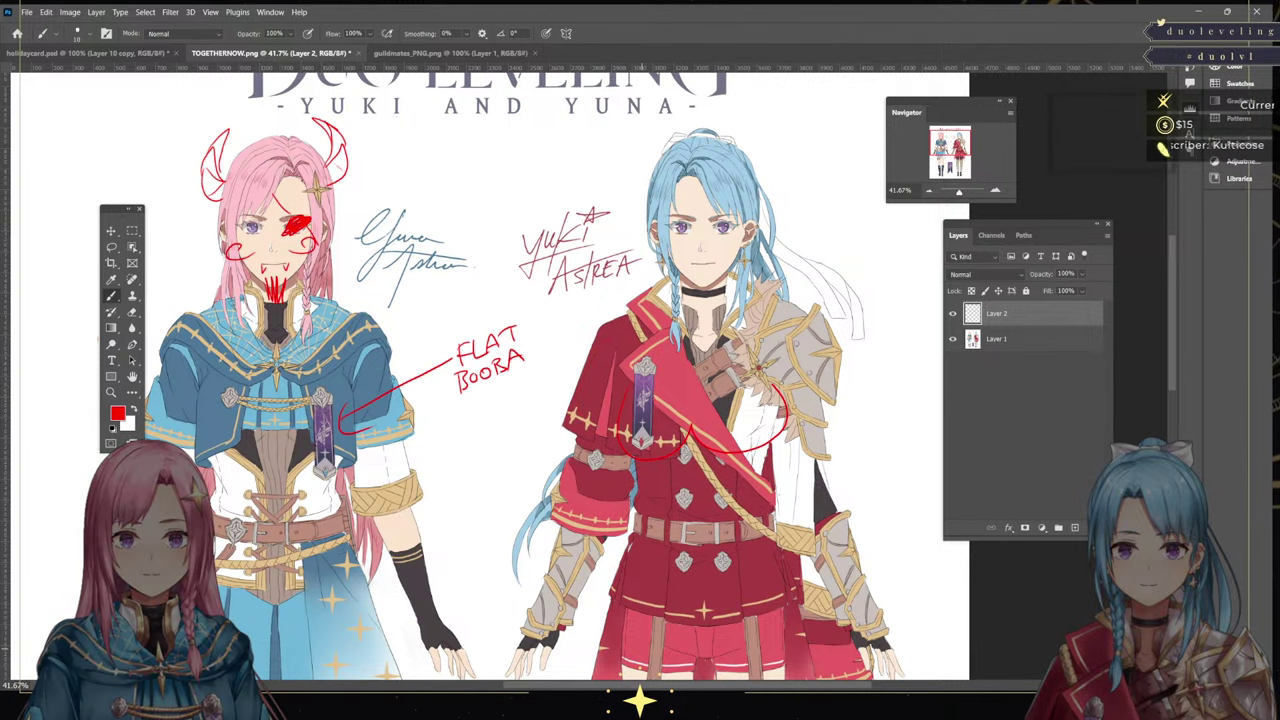
{"action": "key", "text": "ctrl+z"}
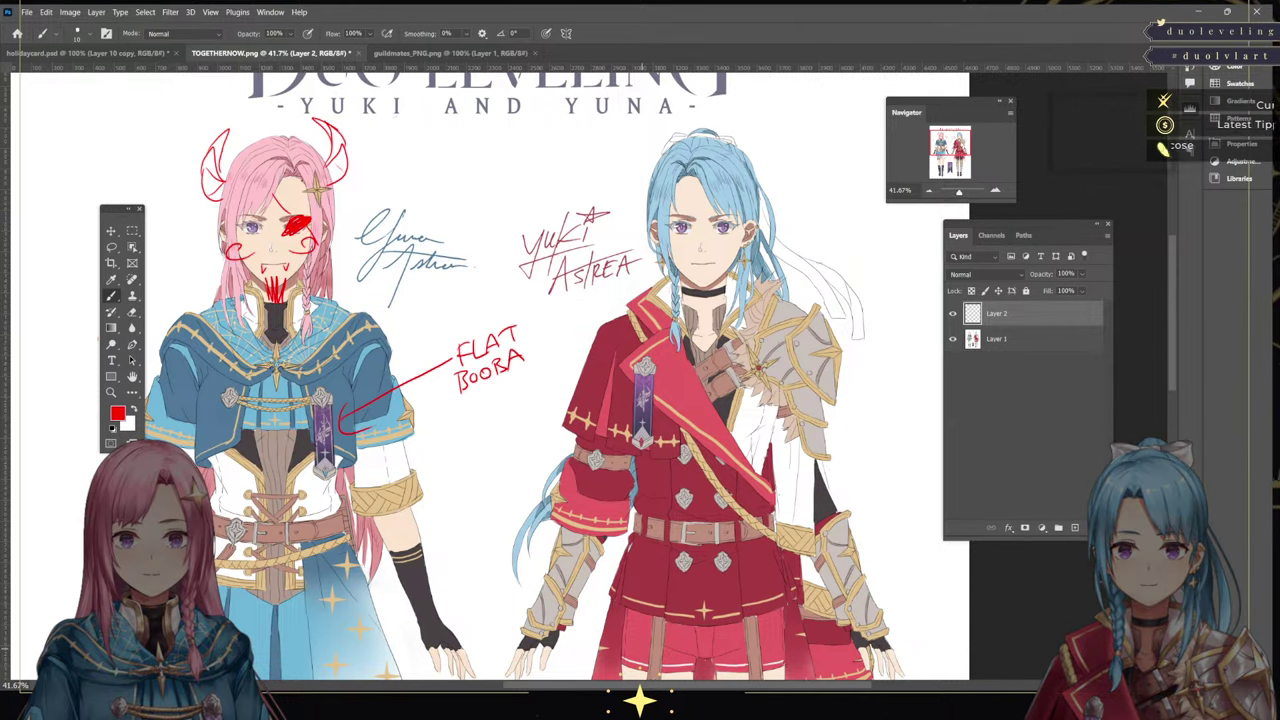
Return to holidaycard.psd and check what the sketch layers contain by toggling the visibility of Layers 9, 11 and 10 copy
{"action": "left_click", "coordinate": [88, 53]}
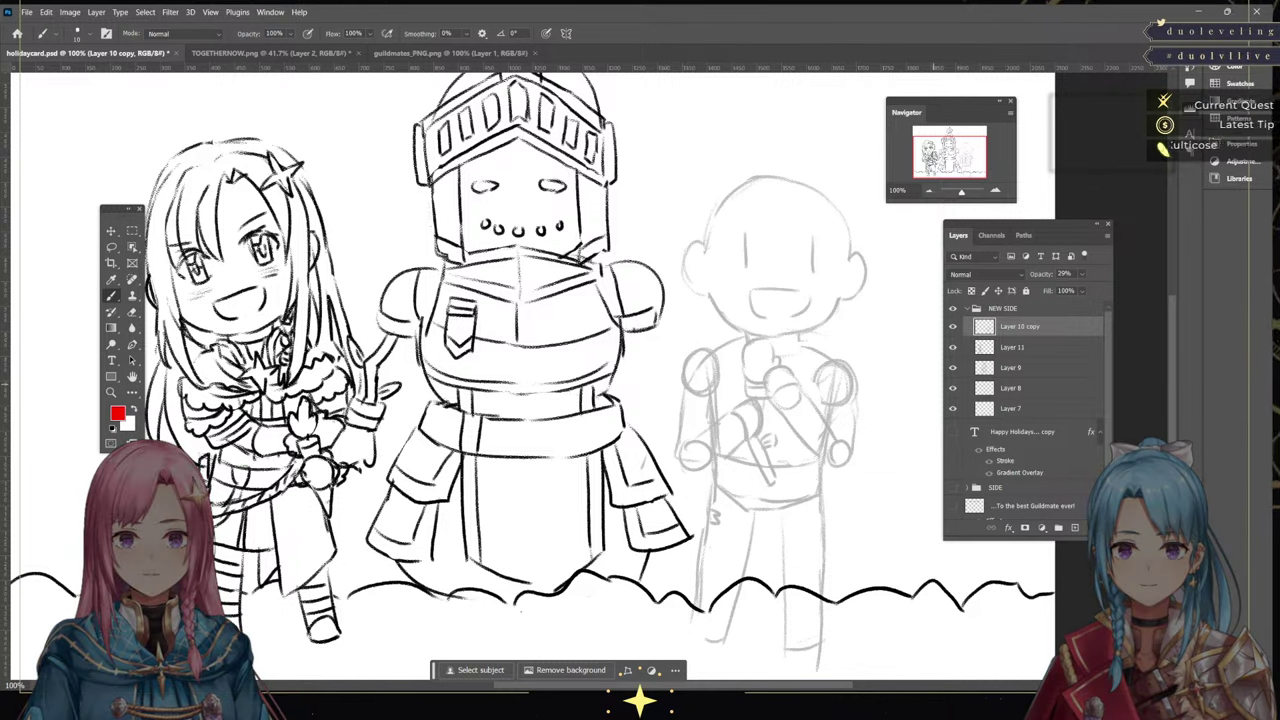
{"action": "left_click", "coordinate": [953, 367]}
{"action": "left_click", "coordinate": [953, 367]}
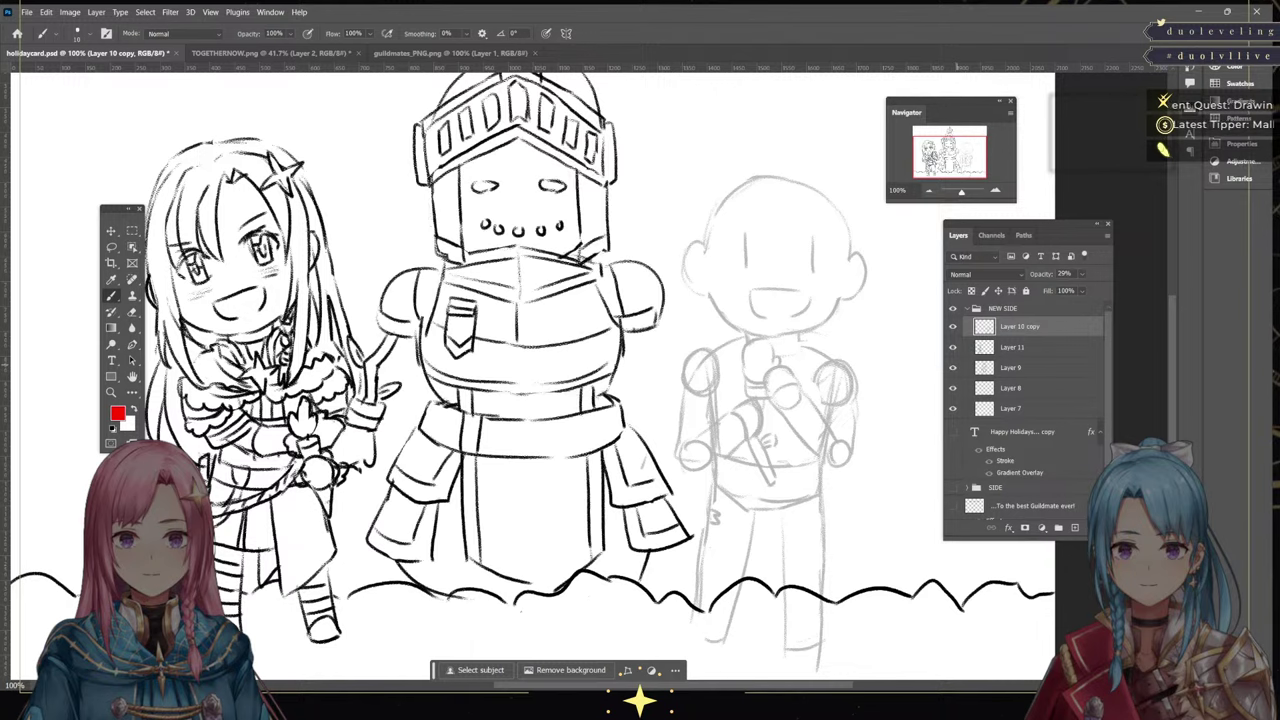
{"action": "left_click", "coordinate": [953, 347]}
{"action": "left_click", "coordinate": [953, 367]}
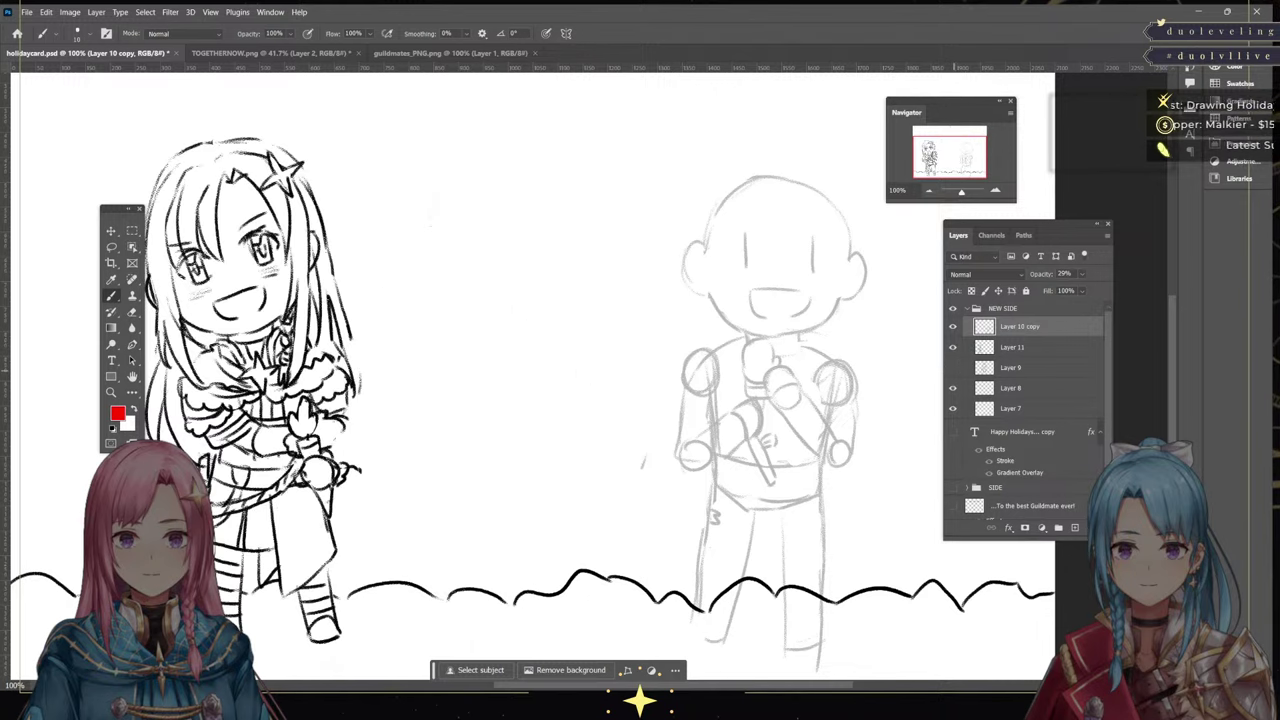
{"action": "left_click", "coordinate": [953, 367]}
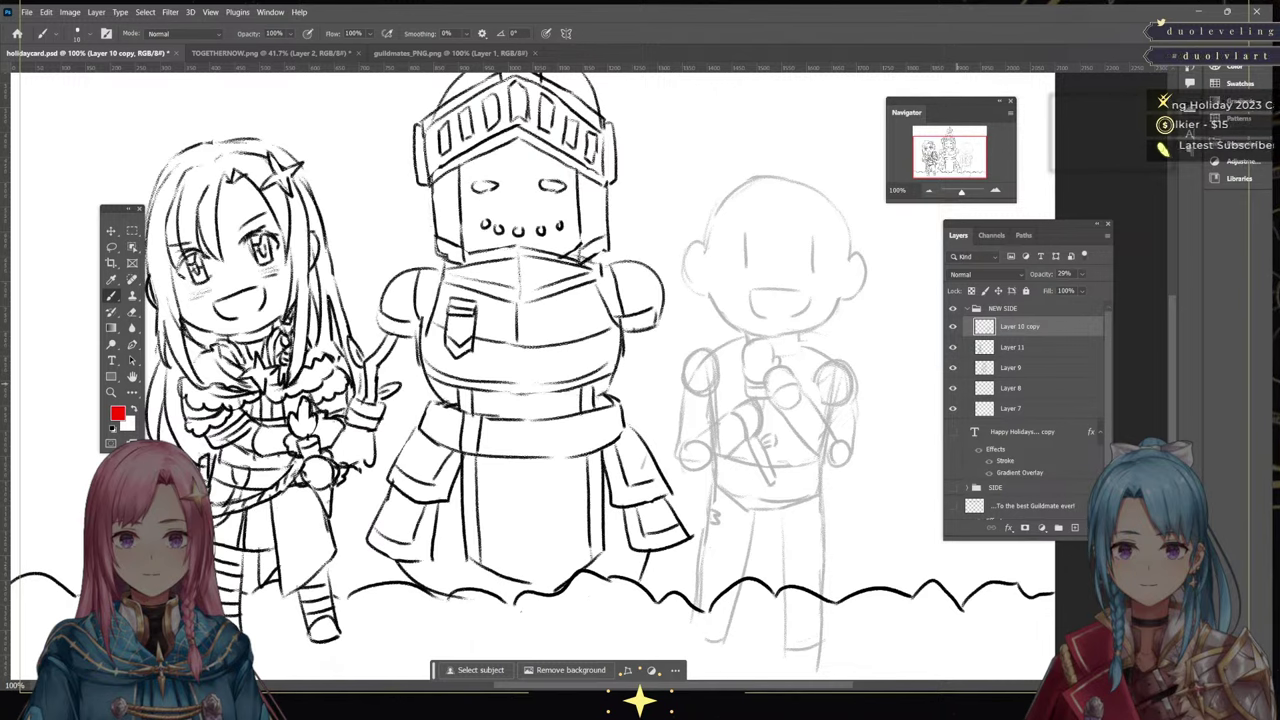
{"action": "key", "text": "ctrl+comma"}
{"action": "key", "text": "ctrl+comma"}
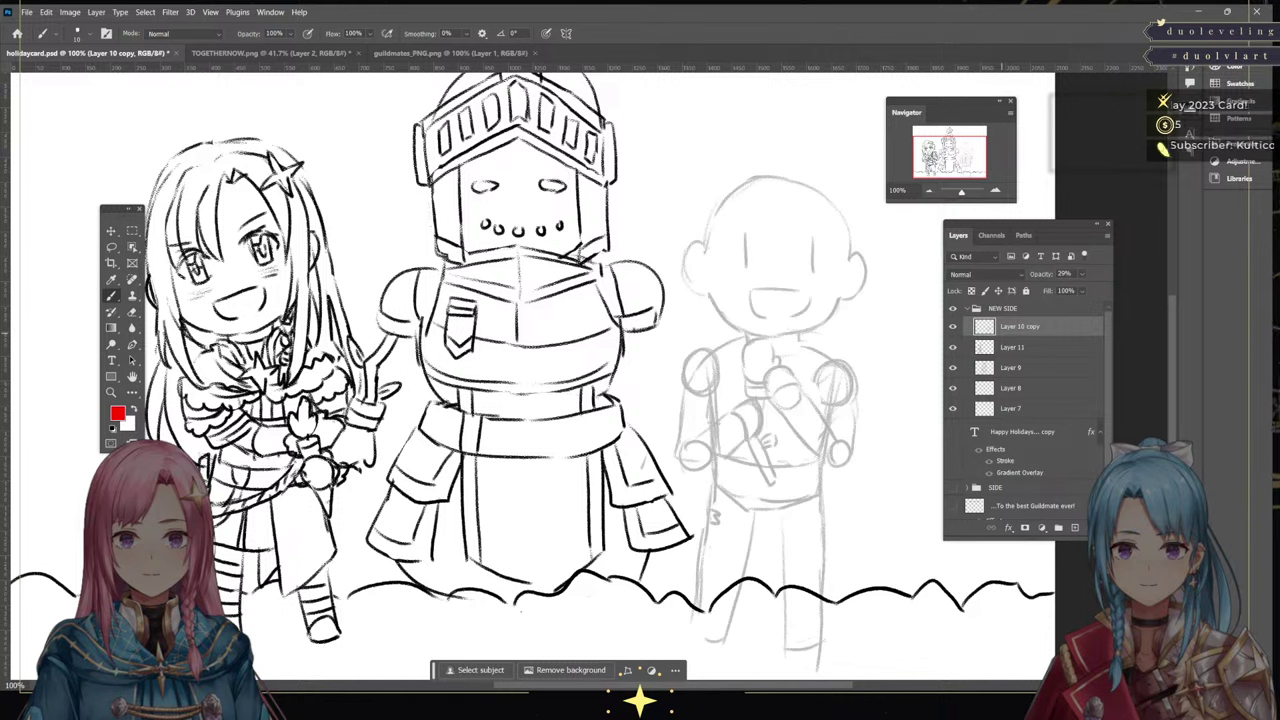
Add a new layer above Layer 10 copy and reset the foreground colour to black
{"action": "key", "text": "ctrl+shift+alt+n"}
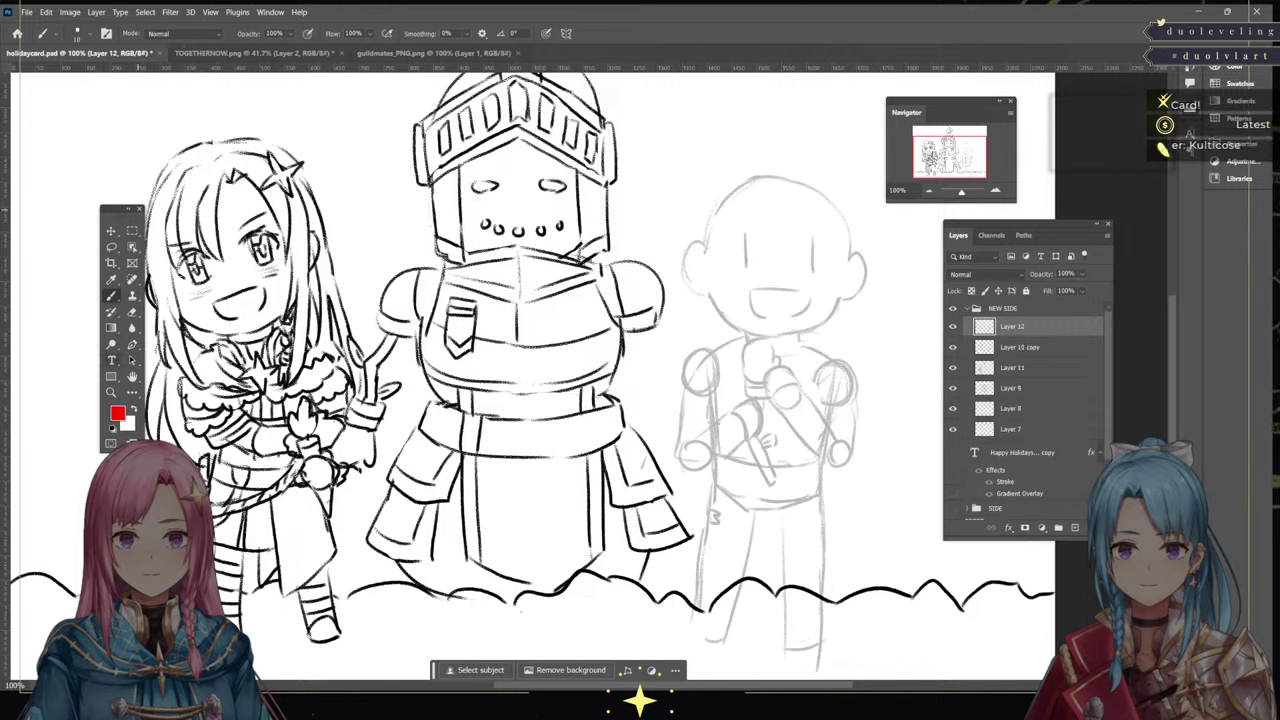
{"action": "key", "text": "d"}
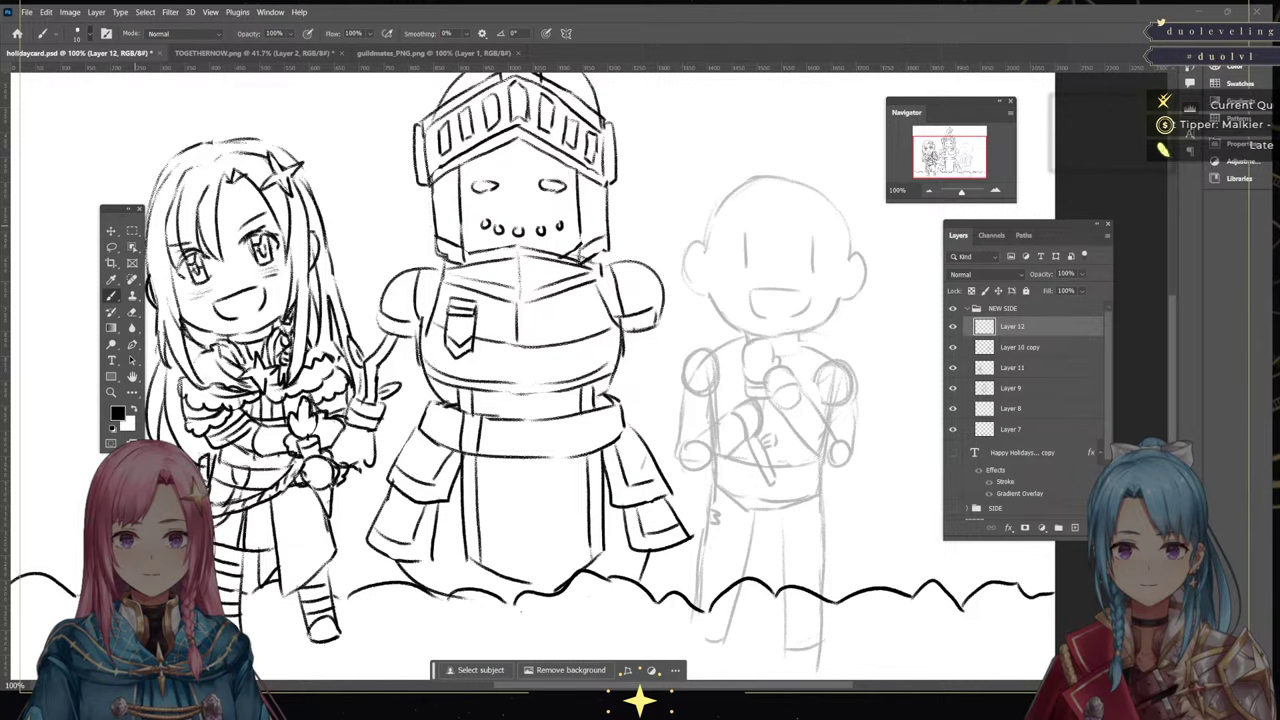
{"action": "scroll", "coordinate": [589, 366], "scroll_direction": "up", "scroll_amount": 1}
{"action": "mouse_move", "coordinate": [790, 333]}
{"action": "left_mouse_down"}
{"action": "mouse_move", "coordinate": [799, 280]}
{"action": "mouse_move", "coordinate": [784, 340]}
{"action": "left_mouse_up"}
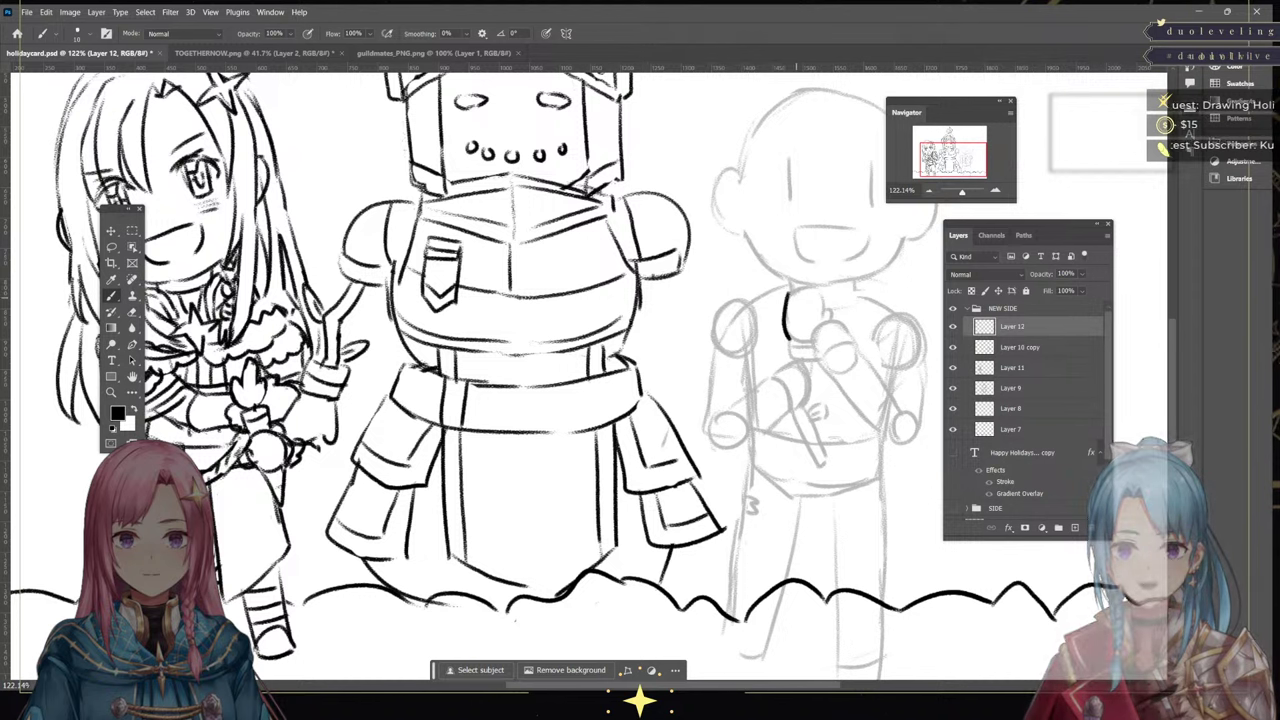
{"action": "mouse_move", "coordinate": [786, 292]}
{"action": "left_mouse_down"}
{"action": "mouse_move", "coordinate": [812, 288]}
{"action": "mouse_move", "coordinate": [816, 328]}
{"action": "left_mouse_up"}
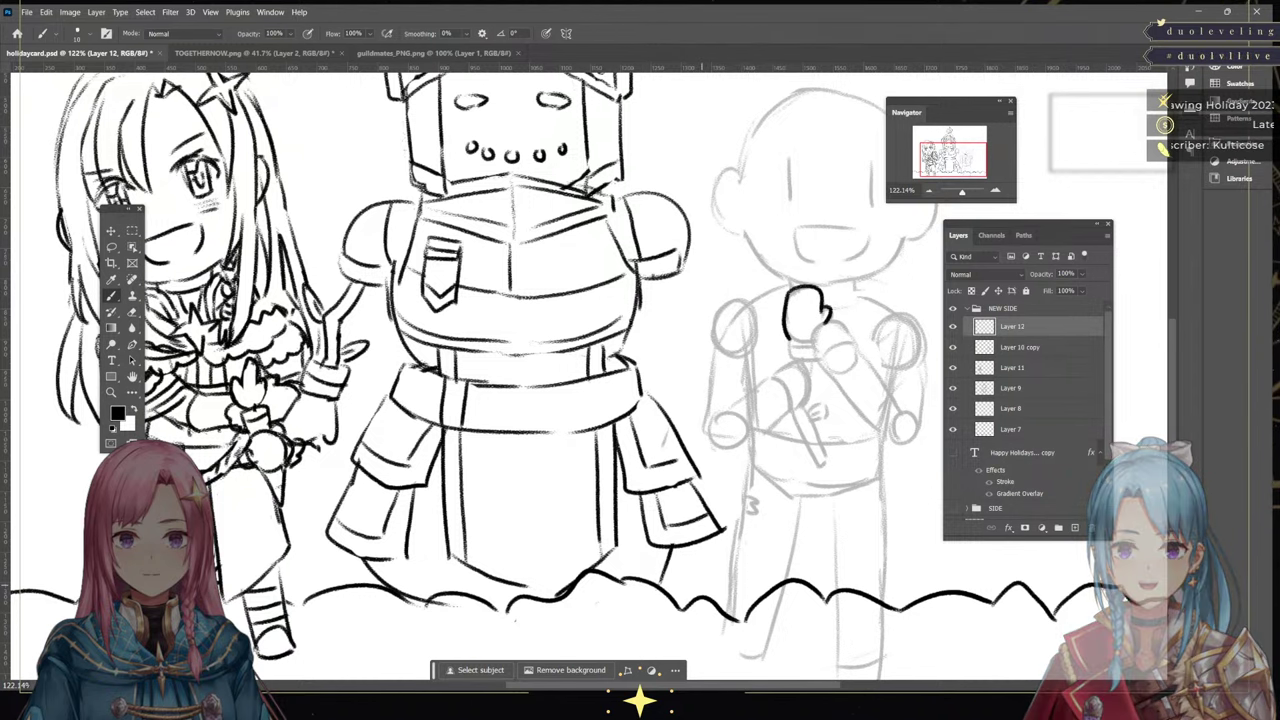
{"action": "key", "text": "ctrl+z"}
{"action": "key", "text": "ctrl+z"}
{"action": "key", "text": "ctrl+z"}
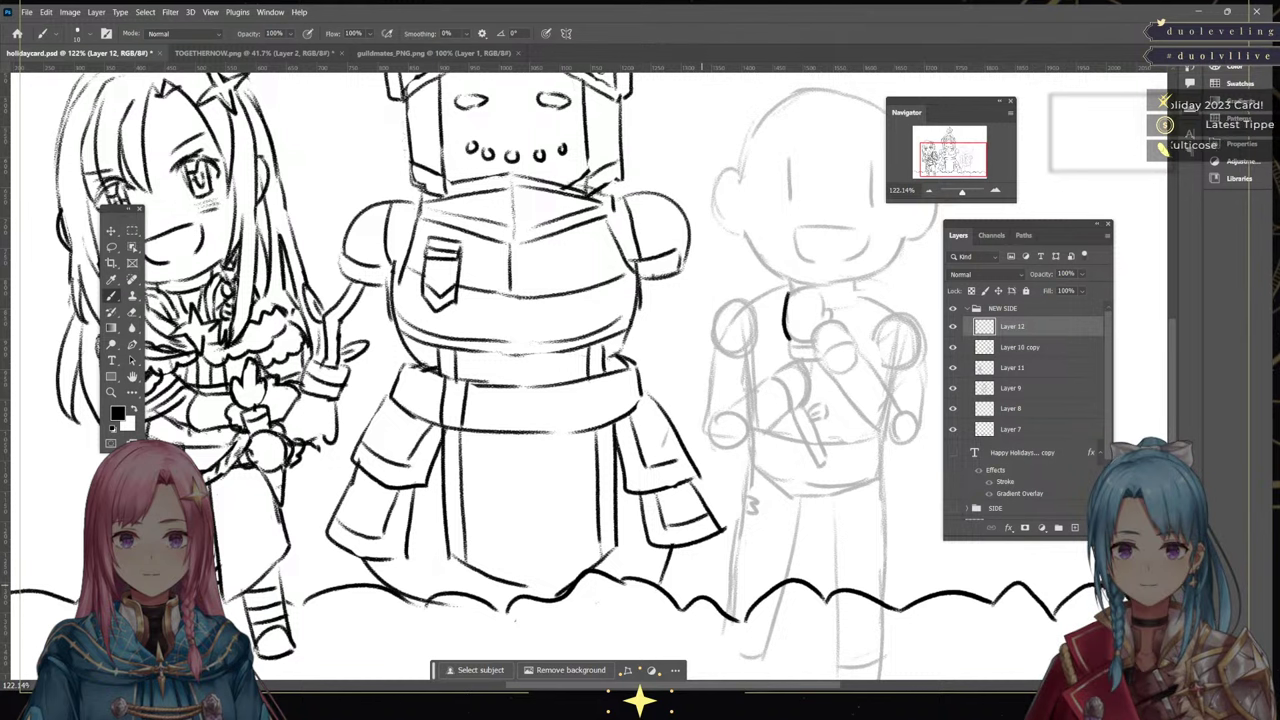
{"action": "key", "text": "ctrl+z"}
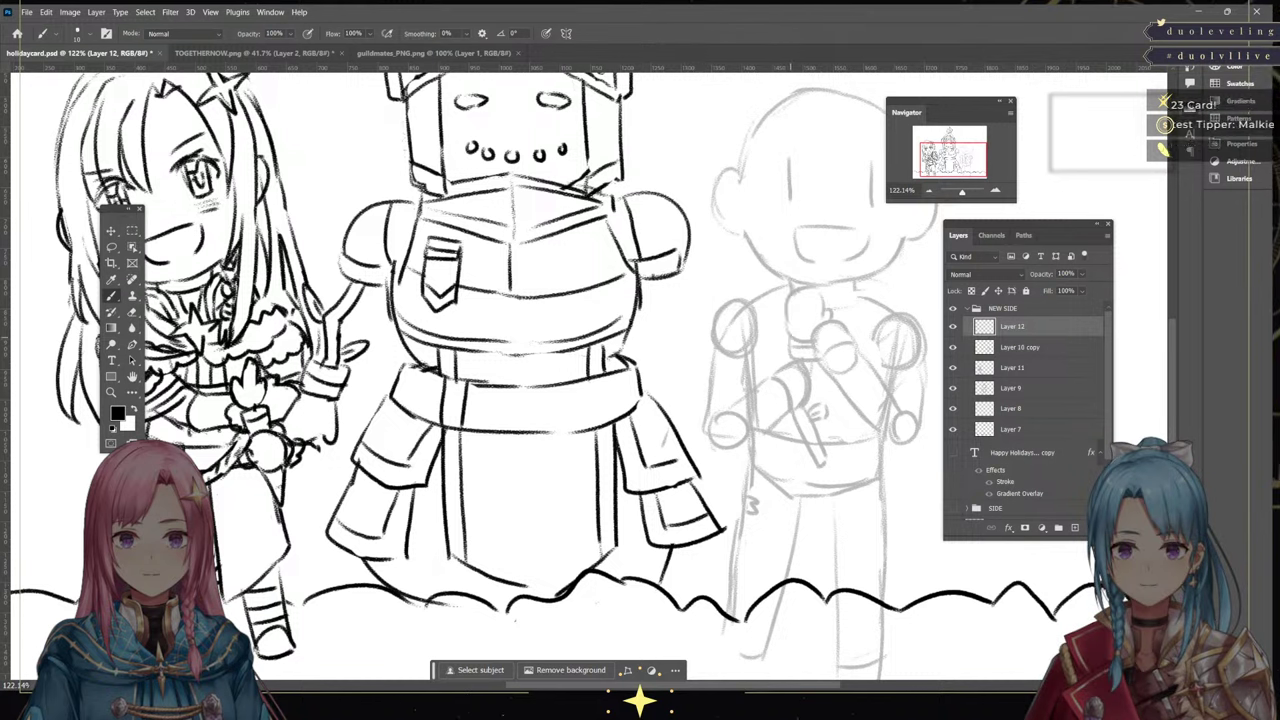
Ink the right figure's mitten shape with its banded cuff below the chin, and the narrow slanted handle with a loop near the waist
{"action": "mouse_move", "coordinate": [789, 338]}
{"action": "left_mouse_down"}
{"action": "mouse_move", "coordinate": [829, 306]}
{"action": "mouse_move", "coordinate": [812, 358]}
{"action": "left_mouse_up"}
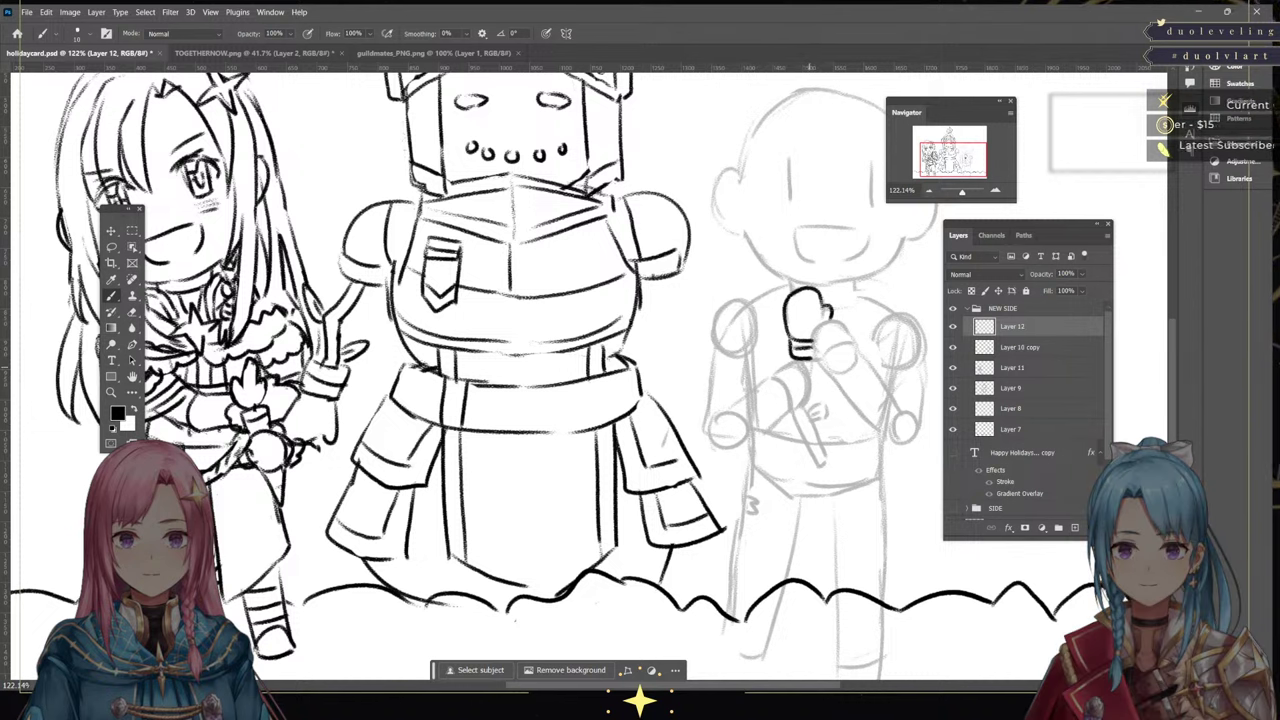
{"action": "left_click_drag", "start_coordinate": [794, 409], "coordinate": [823, 462]}
{"action": "left_click_drag", "start_coordinate": [808, 404], "coordinate": [820, 422]}
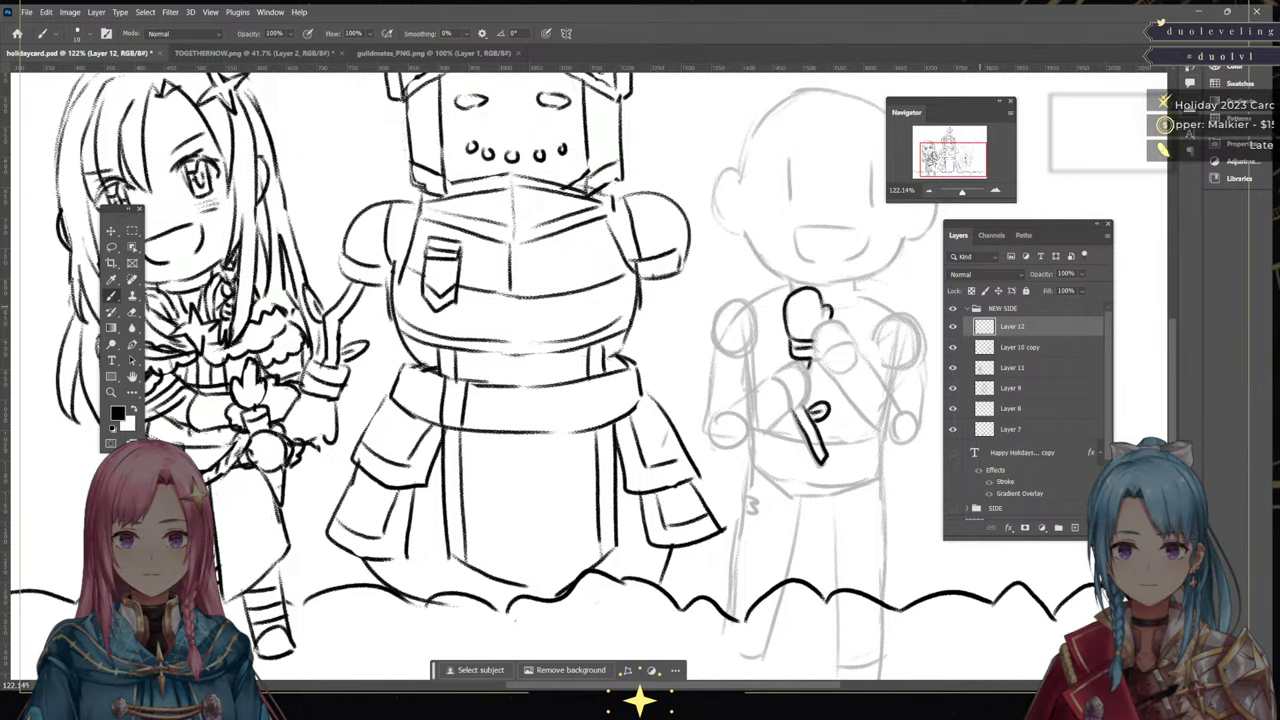
Ink the right figure's rounded jawline over the rough head, redrawing the chin and cheek curve until it fits
{"action": "scroll", "coordinate": [552, 375], "scroll_direction": "up", "scroll_amount": 3}
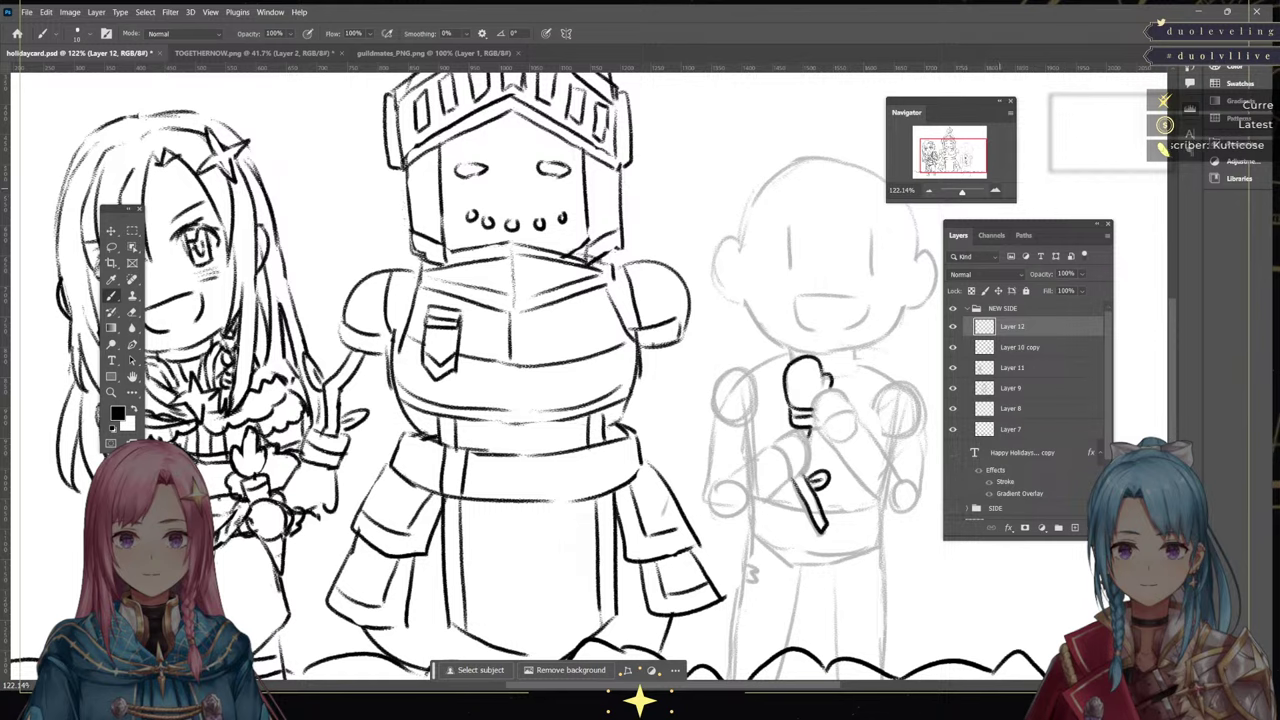
{"action": "key", "text": "ctrl+plus"}
{"action": "left_click_drag", "start_coordinate": [924, 264], "coordinate": [610, 355]}
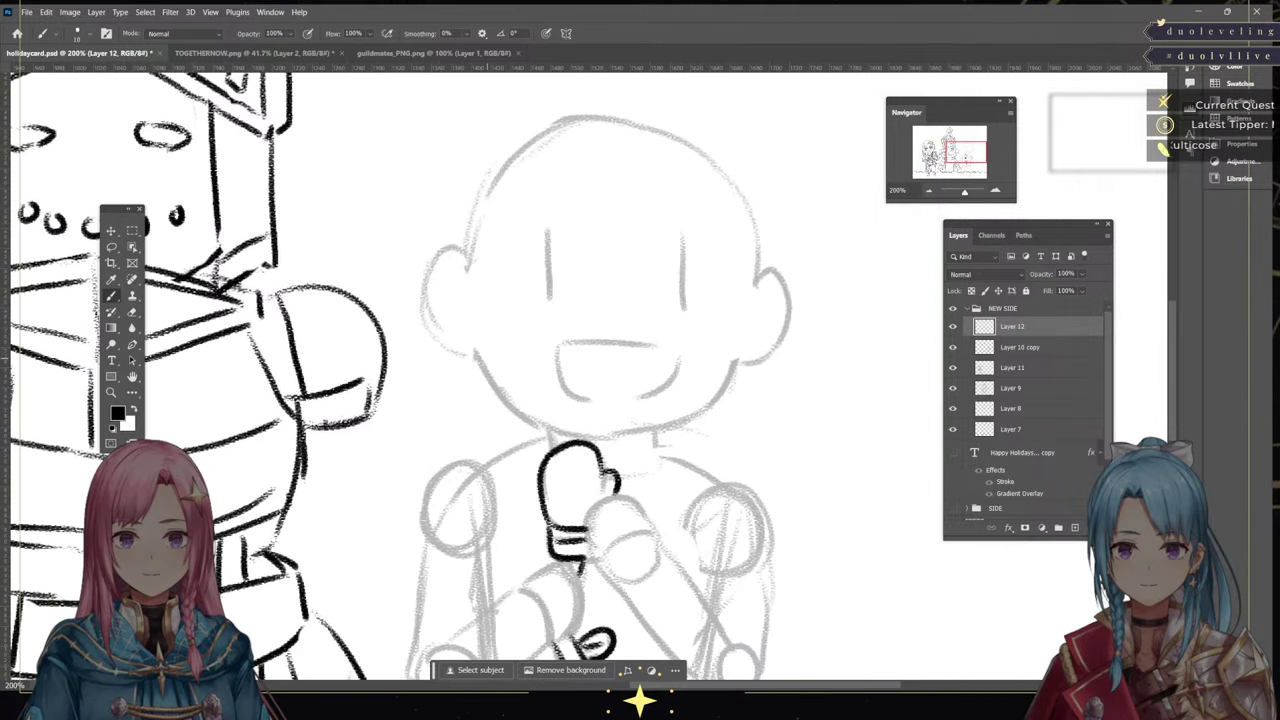
{"action": "mouse_move", "coordinate": [484, 344]}
{"action": "left_mouse_down"}
{"action": "mouse_move", "coordinate": [550, 430]}
{"action": "mouse_move", "coordinate": [600, 440]}
{"action": "mouse_move", "coordinate": [735, 335]}
{"action": "left_mouse_up"}
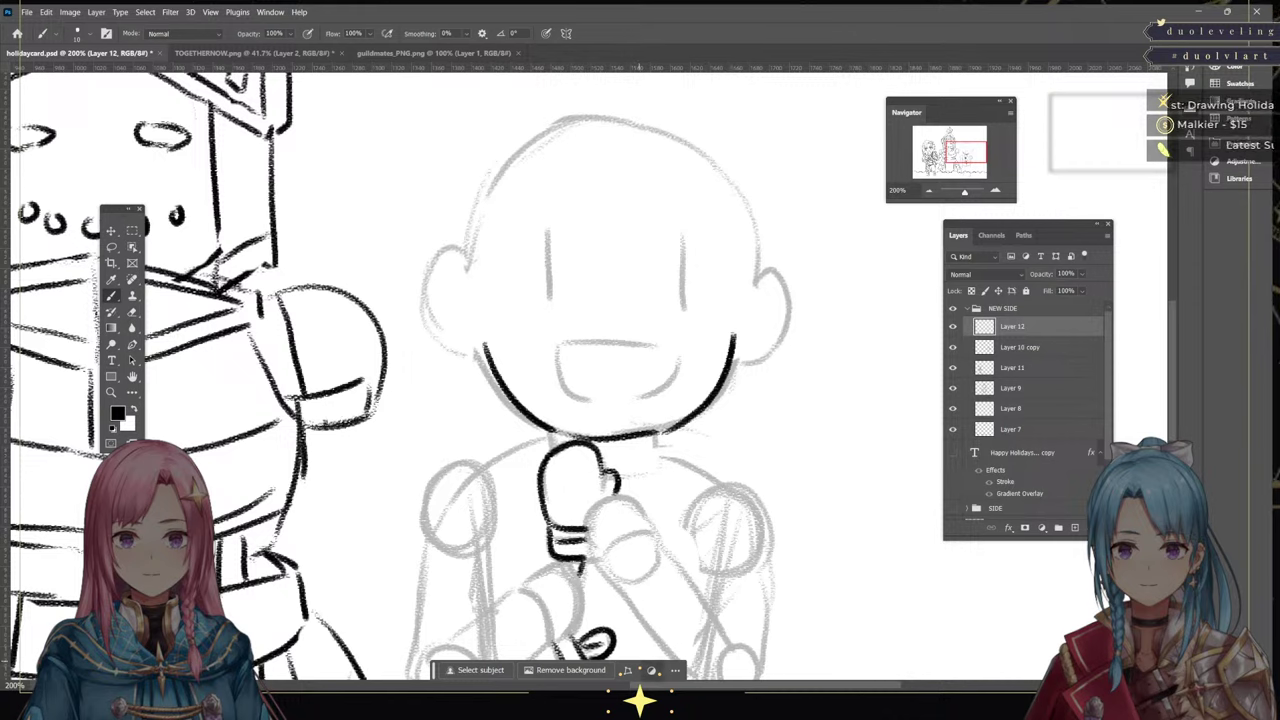
{"action": "key", "text": "ctrl+z"}
{"action": "key", "text": "ctrl+z"}
{"action": "mouse_move", "coordinate": [556, 434]}
{"action": "left_mouse_down"}
{"action": "mouse_move", "coordinate": [660, 432]}
{"action": "mouse_move", "coordinate": [726, 374]}
{"action": "mouse_move", "coordinate": [733, 340]}
{"action": "left_mouse_up"}
{"action": "key", "text": "ctrl+z"}
{"action": "left_click_drag", "start_coordinate": [662, 430], "coordinate": [730, 370]}
{"action": "key", "text": "ctrl+z"}
{"action": "left_click_drag", "start_coordinate": [680, 425], "coordinate": [741, 350]}
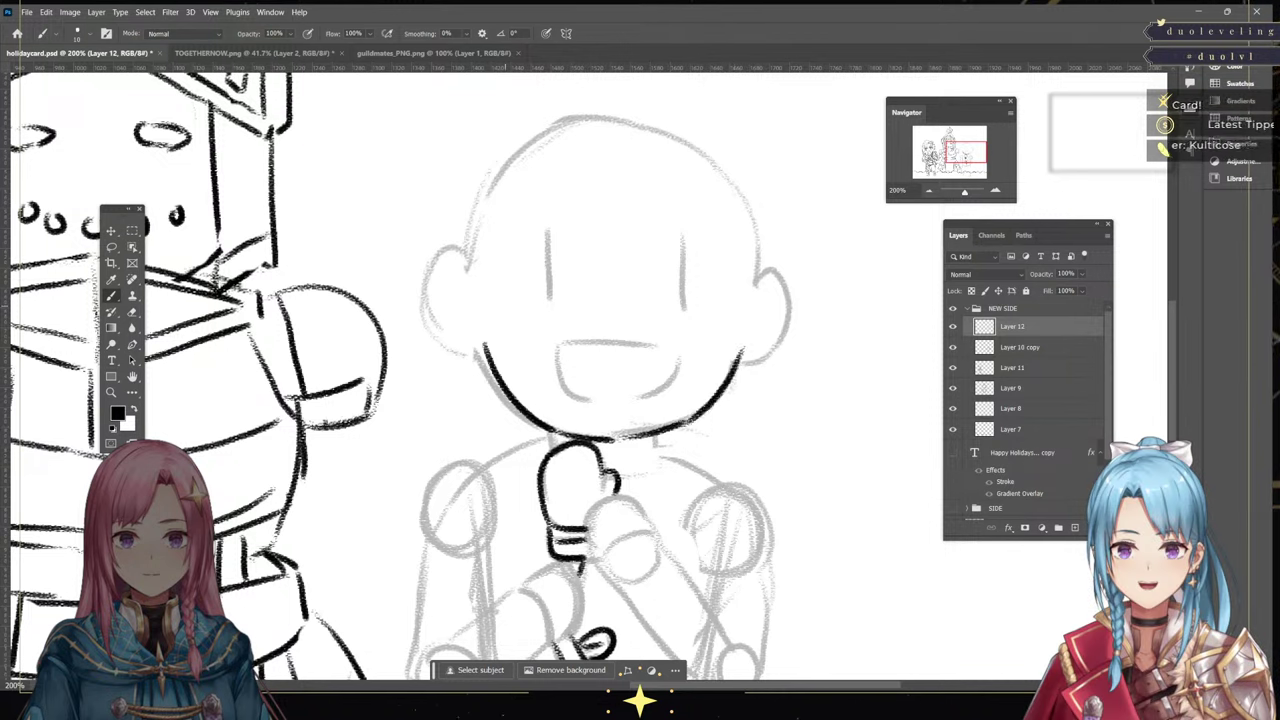
Ink the right figure's rounded cranium over the rough head, and the ear on the side away from the knight
{"action": "mouse_move", "coordinate": [478, 262]}
{"action": "left_mouse_down"}
{"action": "mouse_move", "coordinate": [530, 142]}
{"action": "mouse_move", "coordinate": [620, 111]}
{"action": "mouse_move", "coordinate": [728, 155]}
{"action": "mouse_move", "coordinate": [758, 285]}
{"action": "mouse_move", "coordinate": [782, 258]}
{"action": "mouse_move", "coordinate": [772, 355]}
{"action": "left_mouse_up"}
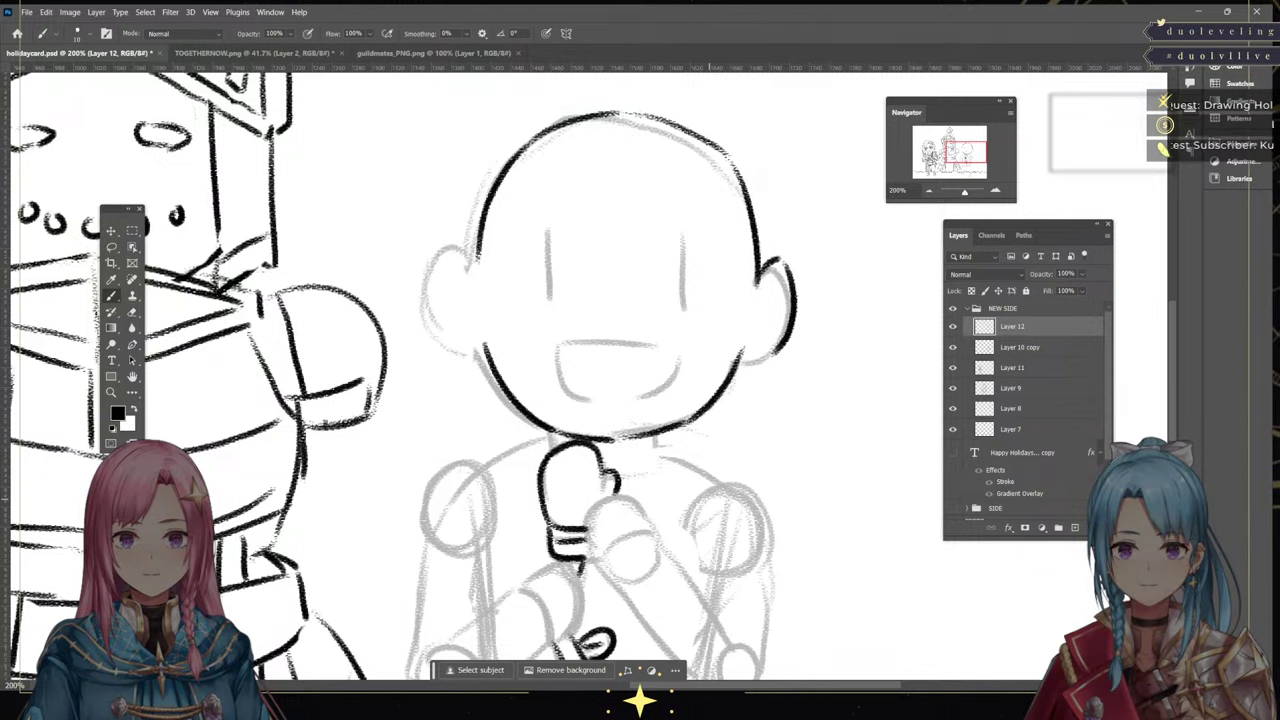
{"action": "key", "text": "ctrl+z"}
{"action": "key", "text": "ctrl+z"}
{"action": "mouse_move", "coordinate": [760, 272]}
{"action": "left_mouse_down"}
{"action": "mouse_move", "coordinate": [786, 334]}
{"action": "mouse_move", "coordinate": [774, 347]}
{"action": "mouse_move", "coordinate": [787, 337]}
{"action": "left_mouse_up"}
Ink the ear on the knight's side of the head, redrawing its curve until it joins the head and jawline
{"action": "mouse_move", "coordinate": [478, 256]}
{"action": "left_mouse_down"}
{"action": "mouse_move", "coordinate": [452, 248]}
{"action": "mouse_move", "coordinate": [442, 298]}
{"action": "left_mouse_up"}
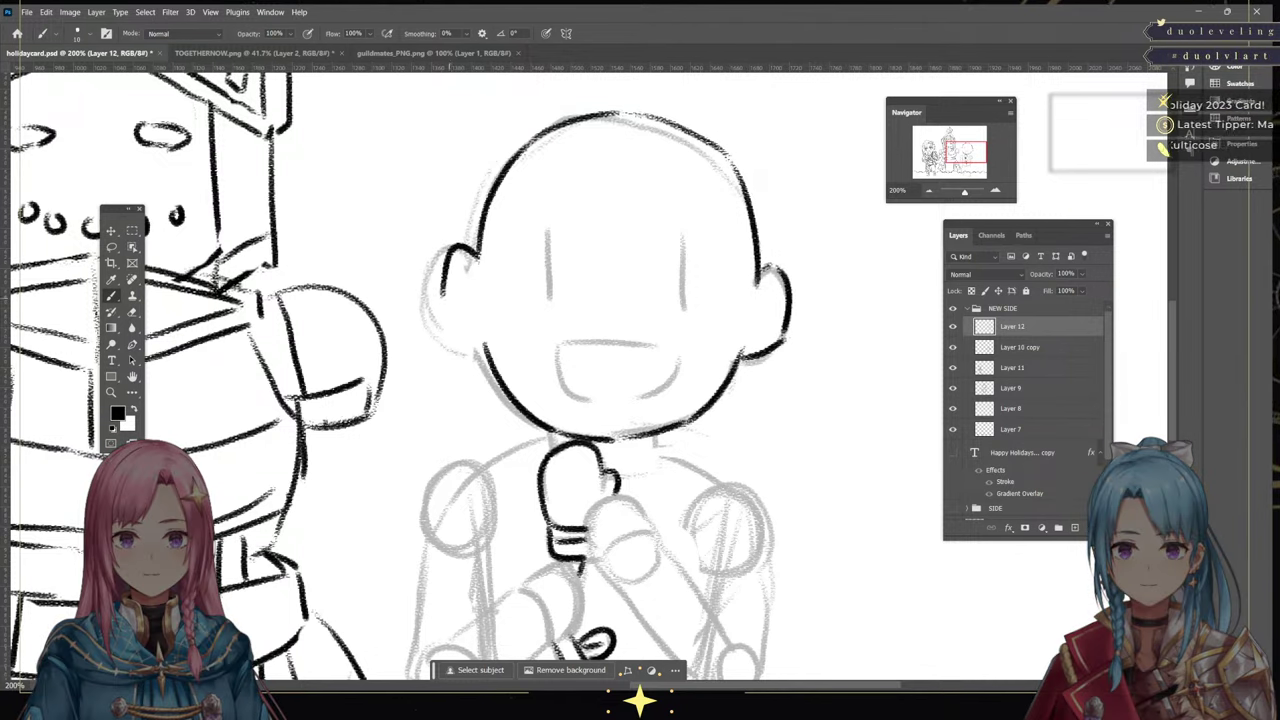
{"action": "key", "text": "ctrl+z"}
{"action": "mouse_move", "coordinate": [478, 252]}
{"action": "left_mouse_down"}
{"action": "mouse_move", "coordinate": [442, 270]}
{"action": "mouse_move", "coordinate": [460, 340]}
{"action": "left_mouse_up"}
{"action": "key", "text": "ctrl+z"}
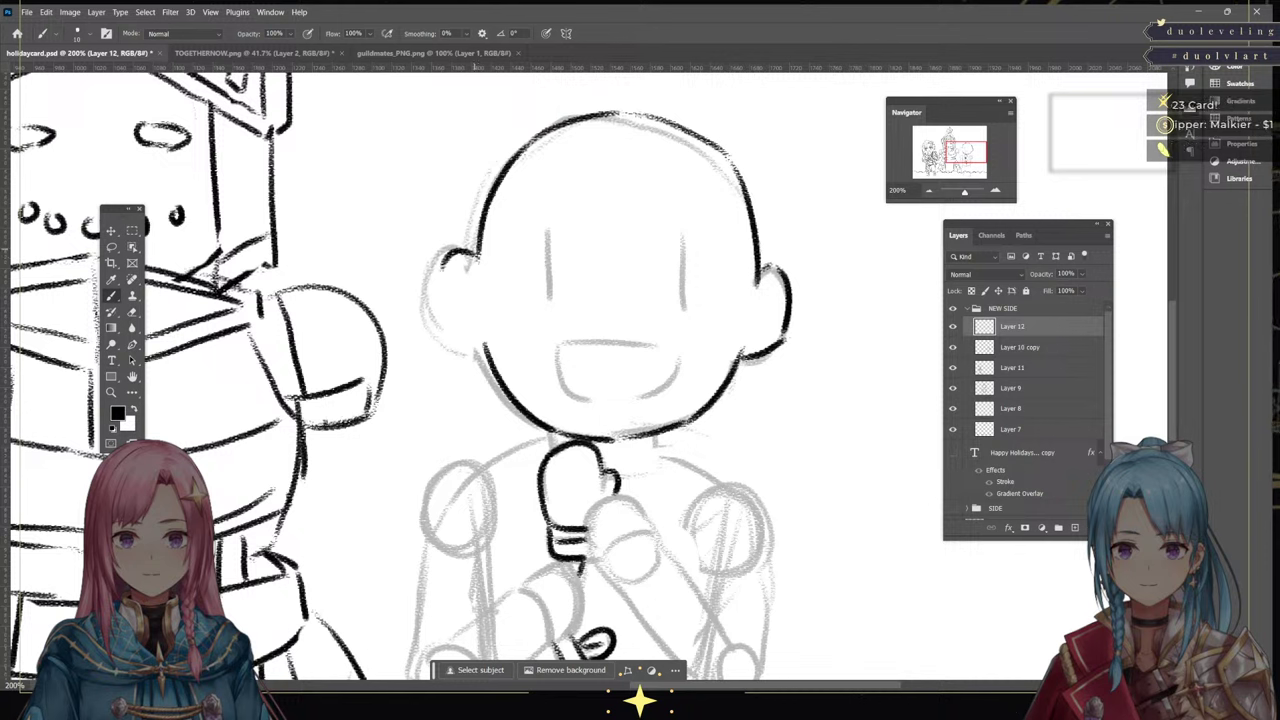
{"action": "mouse_move", "coordinate": [446, 264]}
{"action": "left_mouse_down"}
{"action": "mouse_move", "coordinate": [464, 340]}
{"action": "mouse_move", "coordinate": [484, 350]}
{"action": "left_mouse_up"}
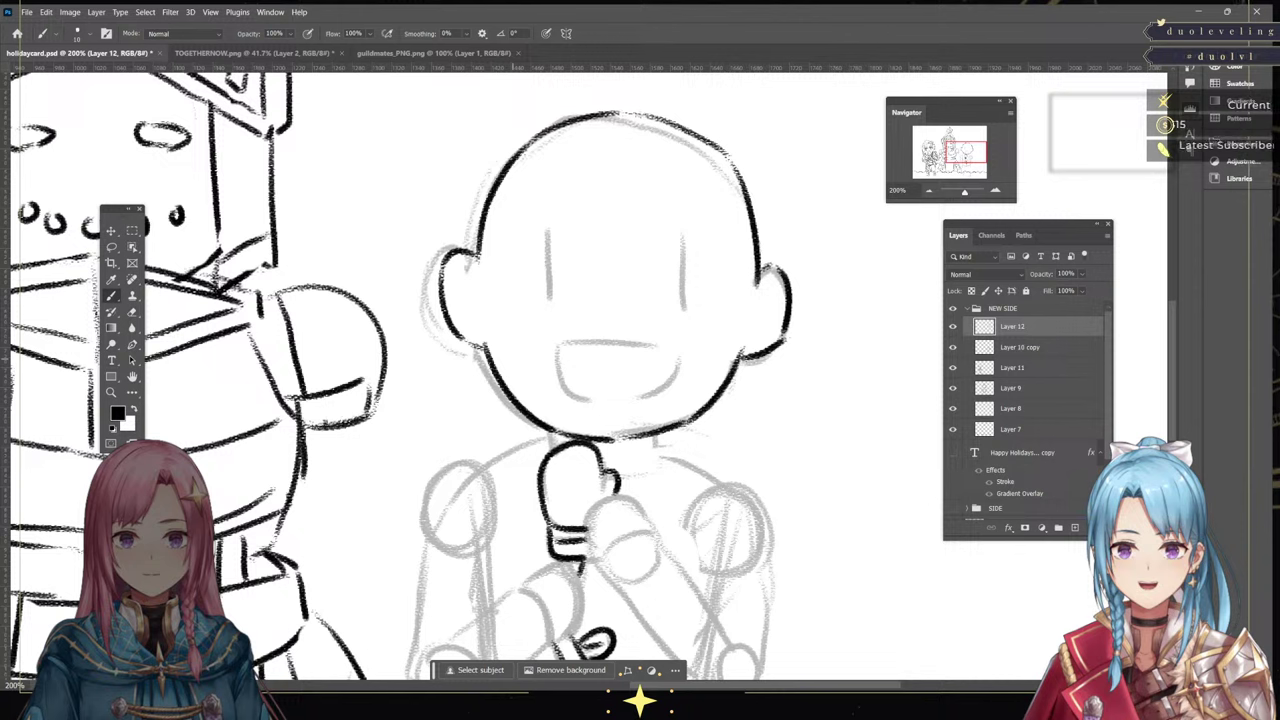
{"action": "key", "text": "ctrl+z"}
{"action": "key", "text": "ctrl+z"}
{"action": "mouse_move", "coordinate": [480, 256]}
{"action": "left_mouse_down"}
{"action": "mouse_move", "coordinate": [469, 252]}
{"action": "mouse_move", "coordinate": [437, 304]}
{"action": "left_mouse_up"}
{"action": "key", "text": "ctrl+z"}
{"action": "mouse_move", "coordinate": [452, 253]}
{"action": "left_mouse_down"}
{"action": "mouse_move", "coordinate": [437, 272]}
{"action": "mouse_move", "coordinate": [440, 312]}
{"action": "left_mouse_up"}
{"action": "key", "text": "ctrl+z"}
{"action": "key", "text": "ctrl+z"}
{"action": "mouse_move", "coordinate": [476, 252]}
{"action": "left_mouse_down"}
{"action": "mouse_move", "coordinate": [437, 275]}
{"action": "mouse_move", "coordinate": [441, 322]}
{"action": "mouse_move", "coordinate": [486, 360]}
{"action": "left_mouse_up"}
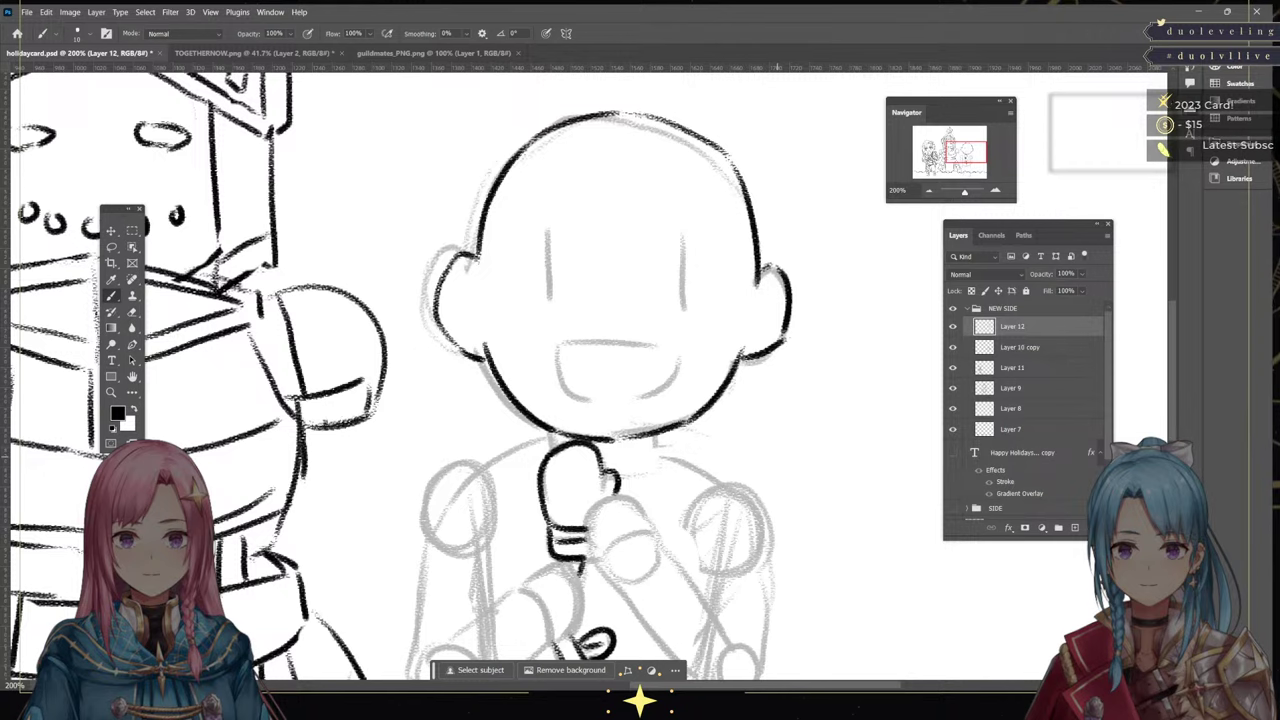
Check the hair in TOGETHERNOW.png, try two curved fringe strands on the right figure's forehead in holidaycard.psd, and undo them
{"action": "left_click", "coordinate": [258, 52]}
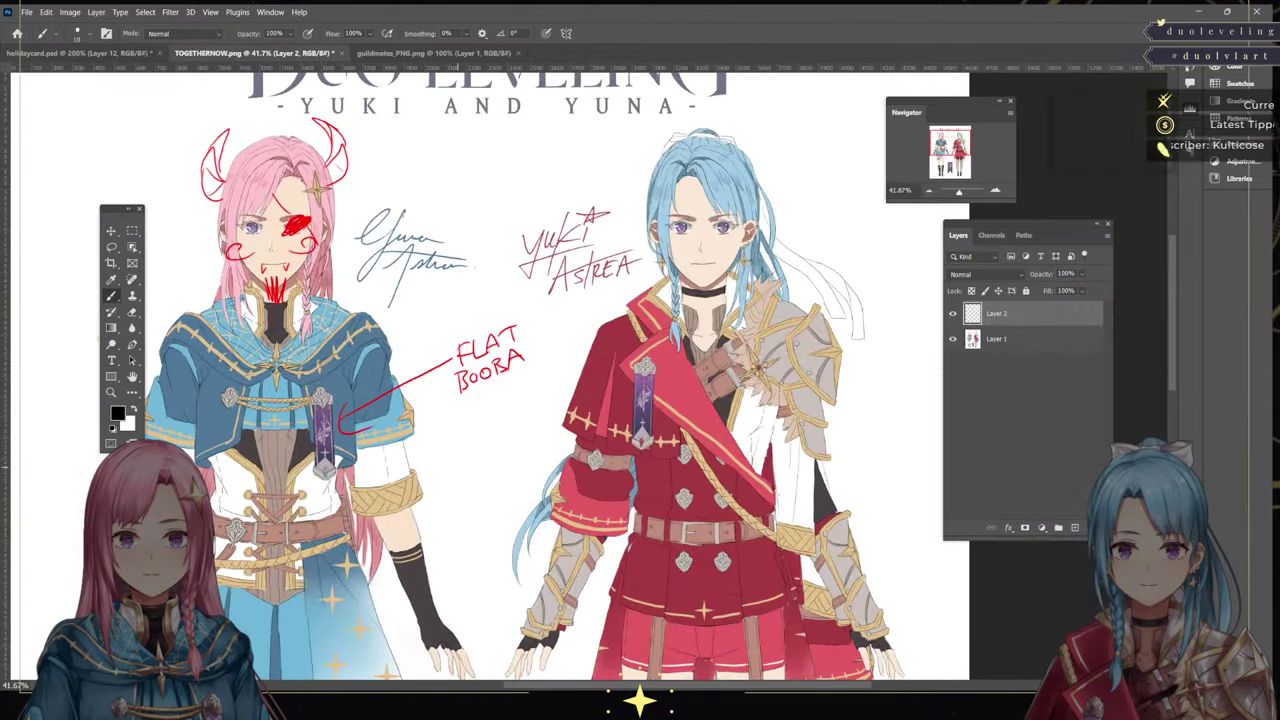
{"action": "left_click", "coordinate": [60, 52]}
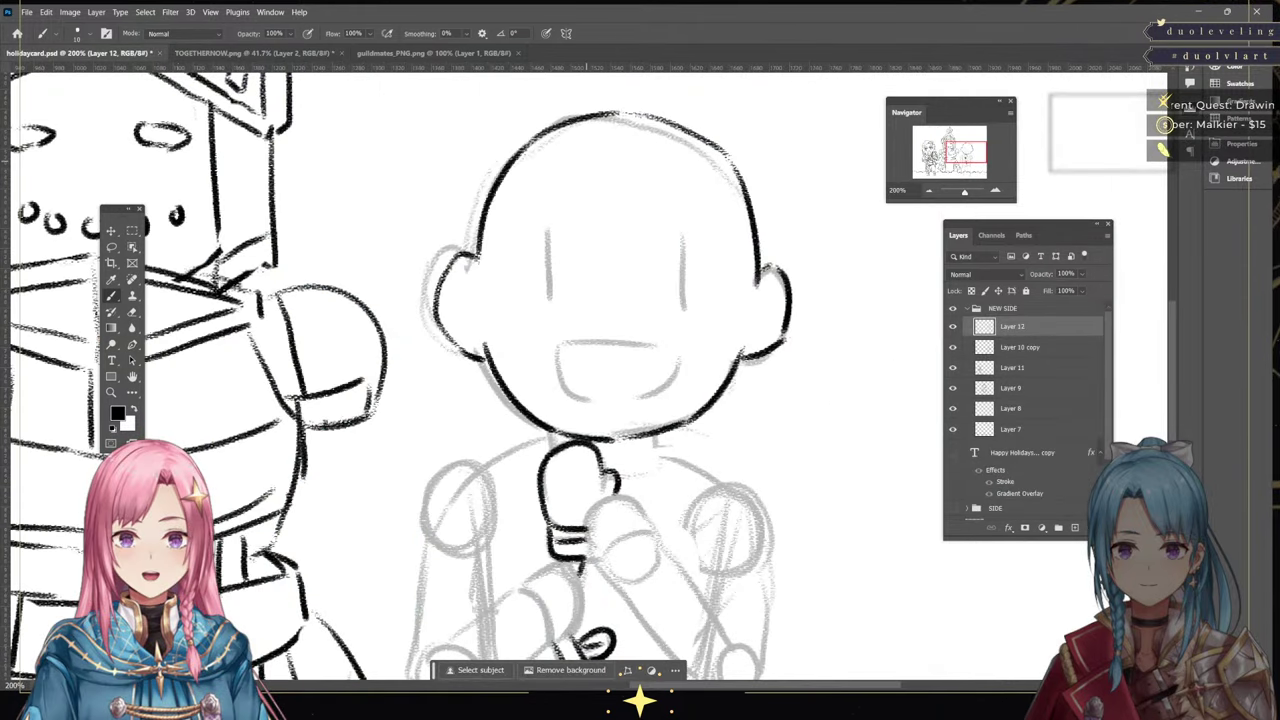
{"action": "left_click_drag", "start_coordinate": [584, 160], "coordinate": [566, 274]}
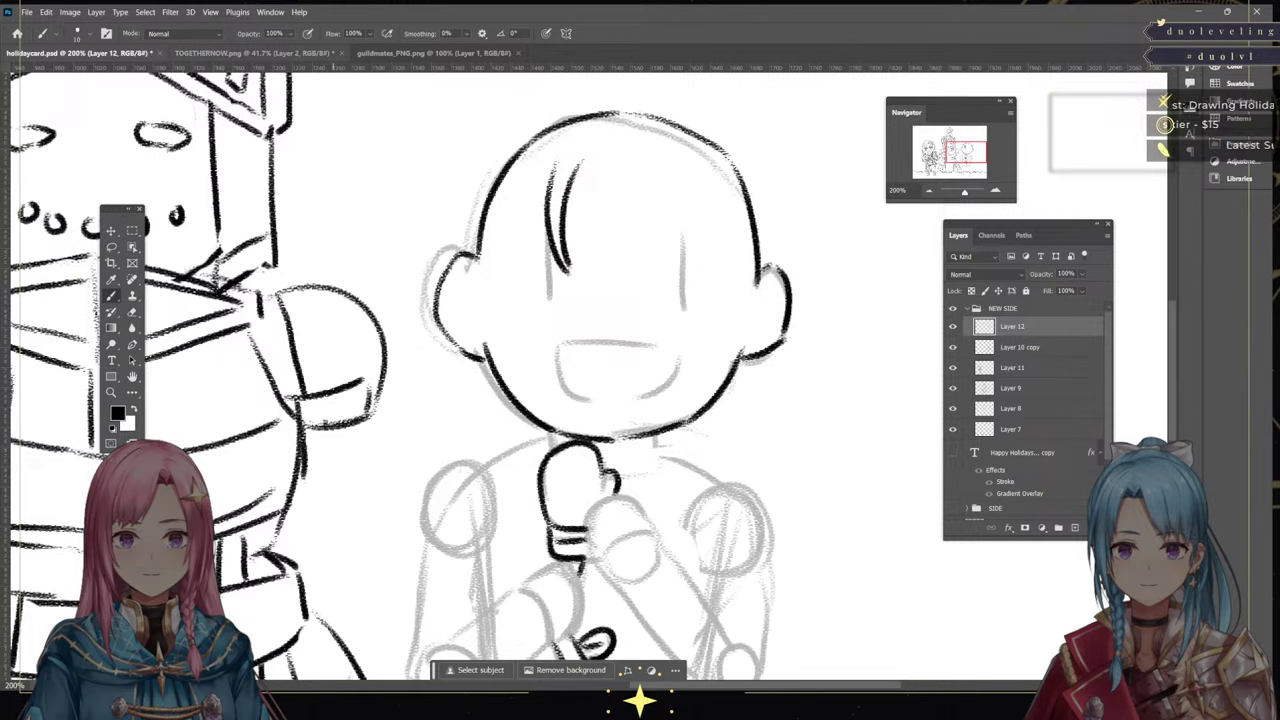
{"action": "left_click", "coordinate": [290, 53]}
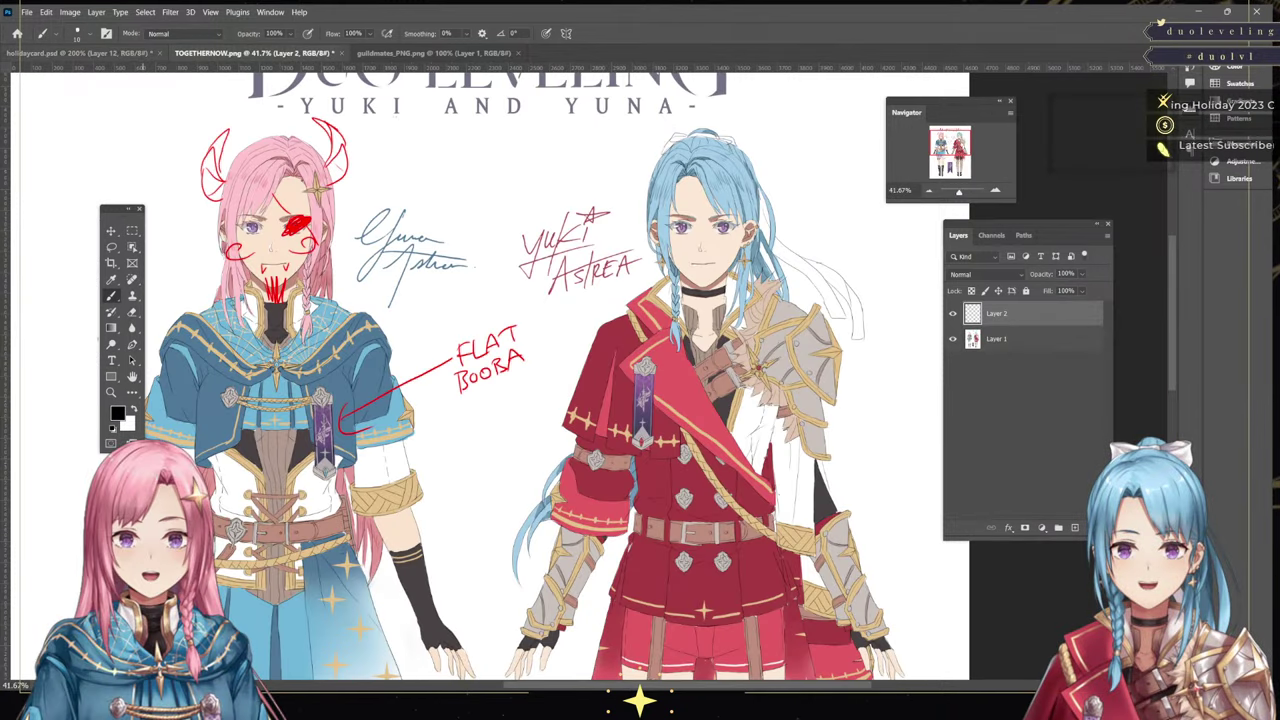
{"action": "key", "text": "ctrl+shift+Tab"}
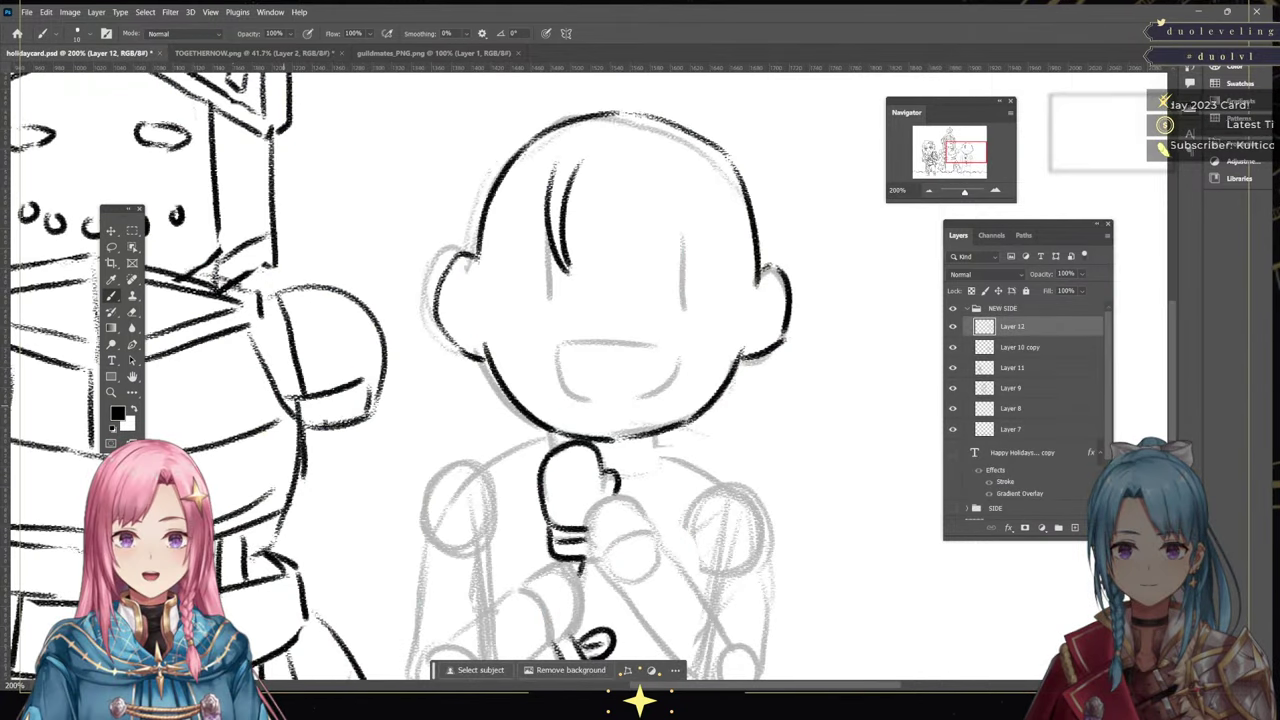
{"action": "key", "text": "ctrl+z"}
{"action": "key", "text": "ctrl+z"}
Try a parted, pointed fringe across the right figure's forehead, compare it with TOGETHERNOW.png, and undo all its strokes
{"action": "left_click_drag", "start_coordinate": [558, 162], "coordinate": [541, 272]}
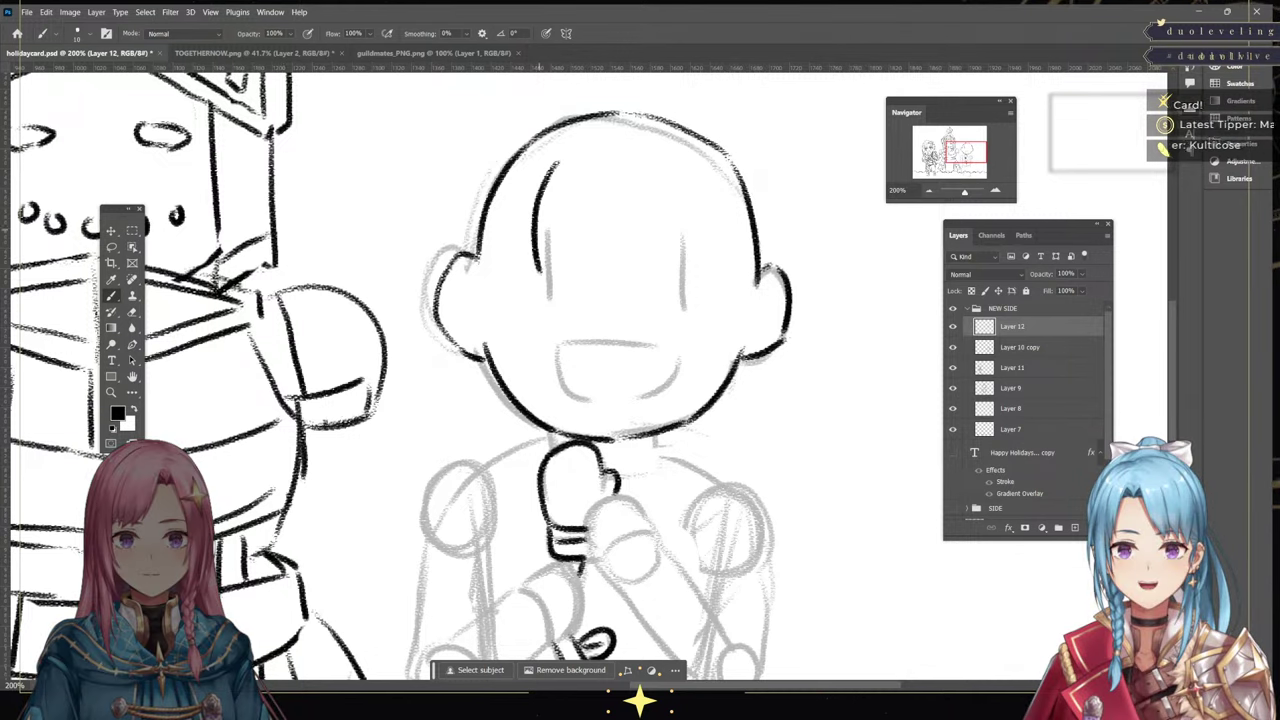
{"action": "mouse_move", "coordinate": [528, 178]}
{"action": "left_mouse_down"}
{"action": "mouse_move", "coordinate": [522, 255]}
{"action": "mouse_move", "coordinate": [536, 278]}
{"action": "left_mouse_up"}
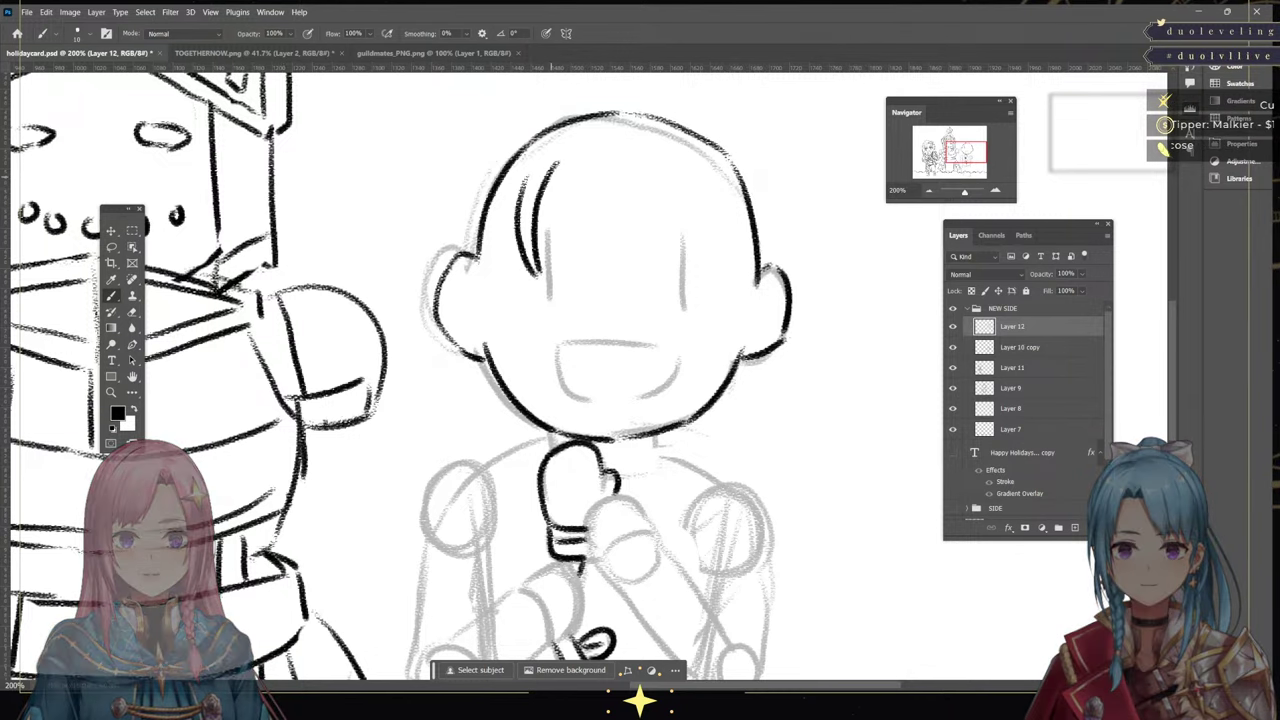
{"action": "mouse_move", "coordinate": [555, 166]}
{"action": "left_mouse_down"}
{"action": "mouse_move", "coordinate": [595, 147]}
{"action": "mouse_move", "coordinate": [622, 156]}
{"action": "mouse_move", "coordinate": [659, 273]}
{"action": "left_mouse_up"}
{"action": "mouse_move", "coordinate": [683, 184]}
{"action": "left_mouse_down"}
{"action": "mouse_move", "coordinate": [679, 240]}
{"action": "mouse_move", "coordinate": [698, 248]}
{"action": "left_mouse_up"}
{"action": "left_click_drag", "start_coordinate": [724, 174], "coordinate": [750, 304]}
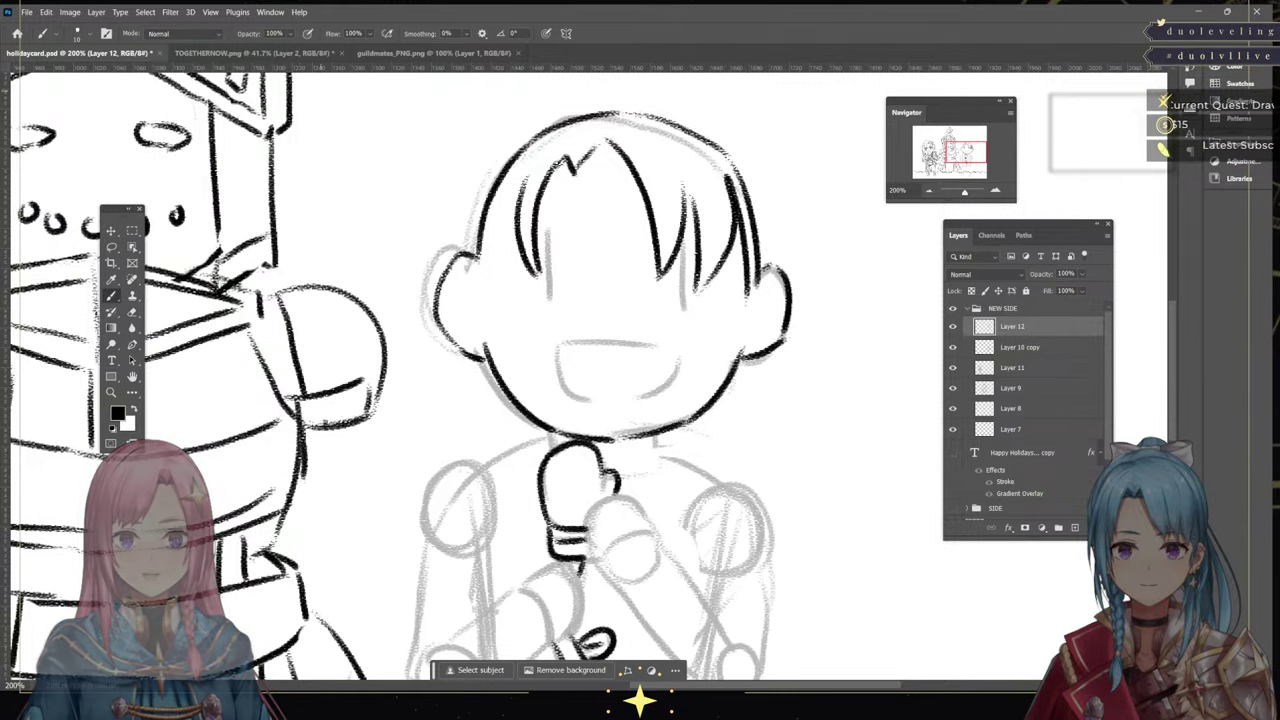
{"action": "key", "text": "ctrl+Tab"}
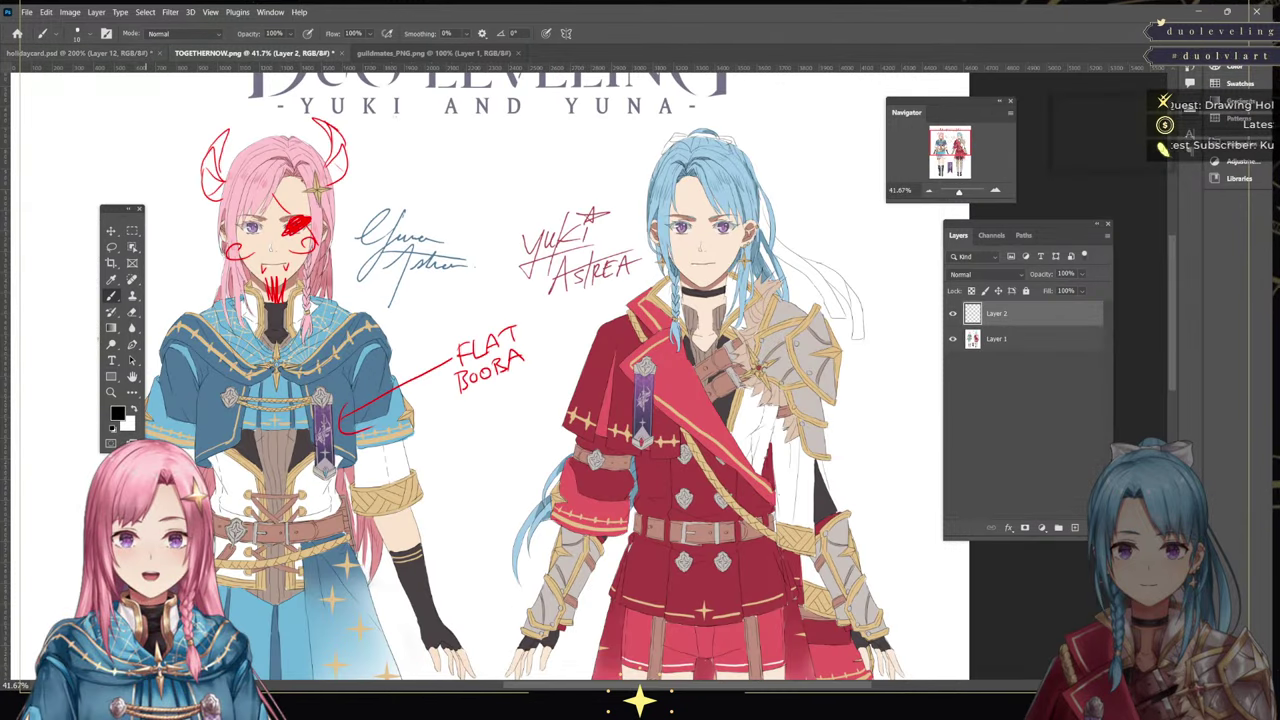
{"action": "left_click", "coordinate": [80, 53]}
{"action": "key", "text": "ctrl+z"}
{"action": "key", "text": "ctrl+z"}
{"action": "key", "text": "ctrl+z"}
{"action": "key", "text": "ctrl+z"}
{"action": "key", "text": "ctrl+z"}
{"action": "key", "text": "ctrl+z"}
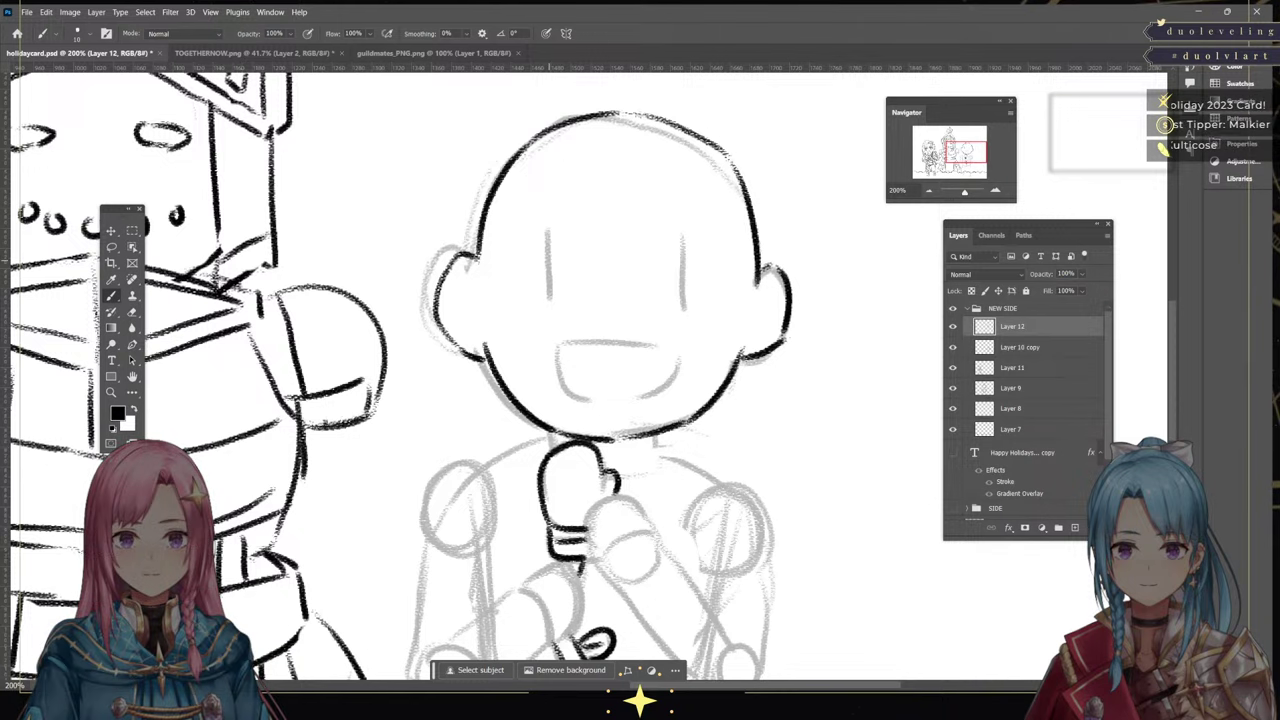
Try inking the right figure's eyes as two straight vertical lines over the rough marks, and undo them
{"action": "left_click_drag", "start_coordinate": [548, 231], "coordinate": [549, 307]}
{"action": "left_click_drag", "start_coordinate": [683, 237], "coordinate": [684, 307]}
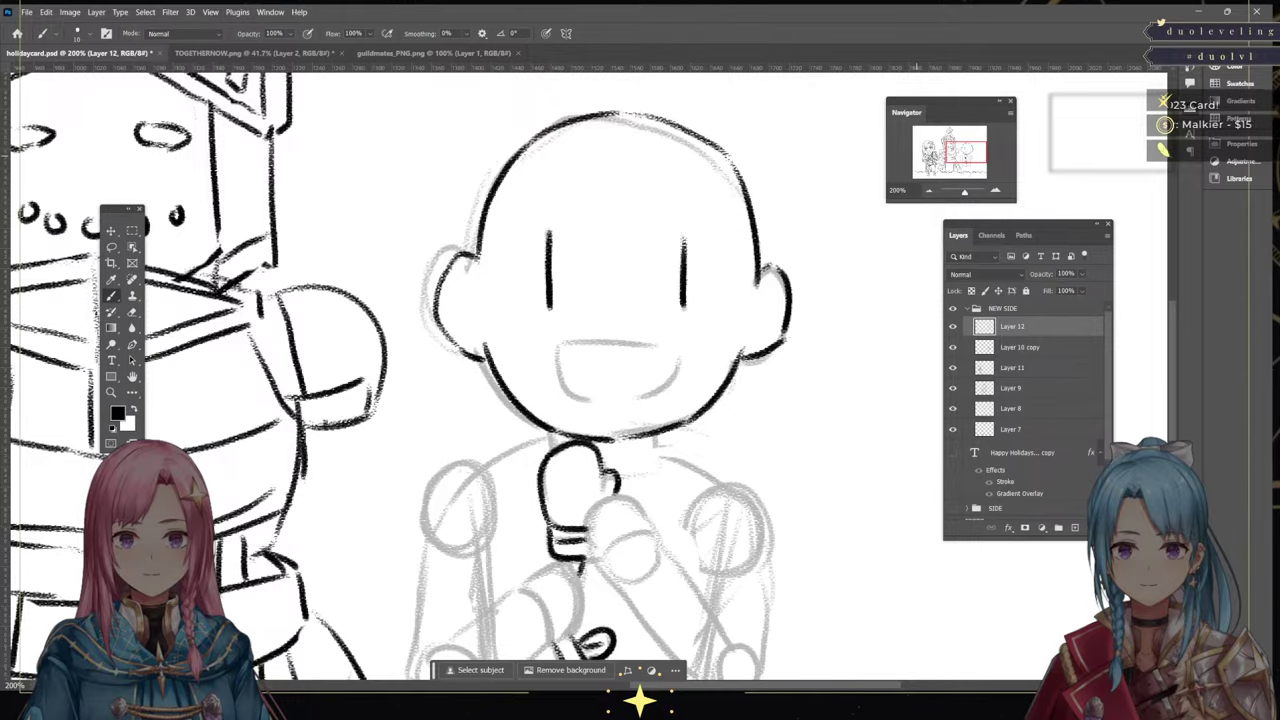
{"action": "mouse_move", "coordinate": [948, 152]}
{"action": "left_mouse_down"}
{"action": "mouse_move", "coordinate": [920, 148]}
{"action": "mouse_move", "coordinate": [948, 150]}
{"action": "left_mouse_up"}
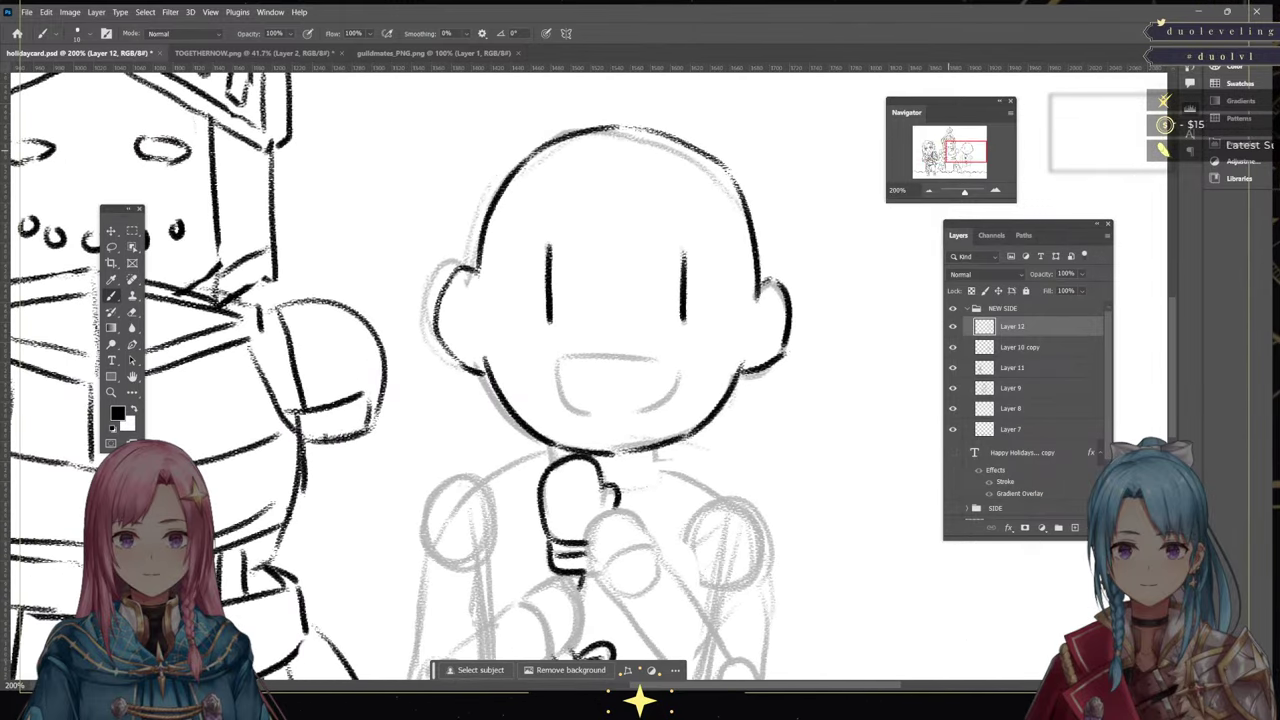
{"action": "key", "text": "ctrl+z"}
{"action": "key", "text": "ctrl+z"}
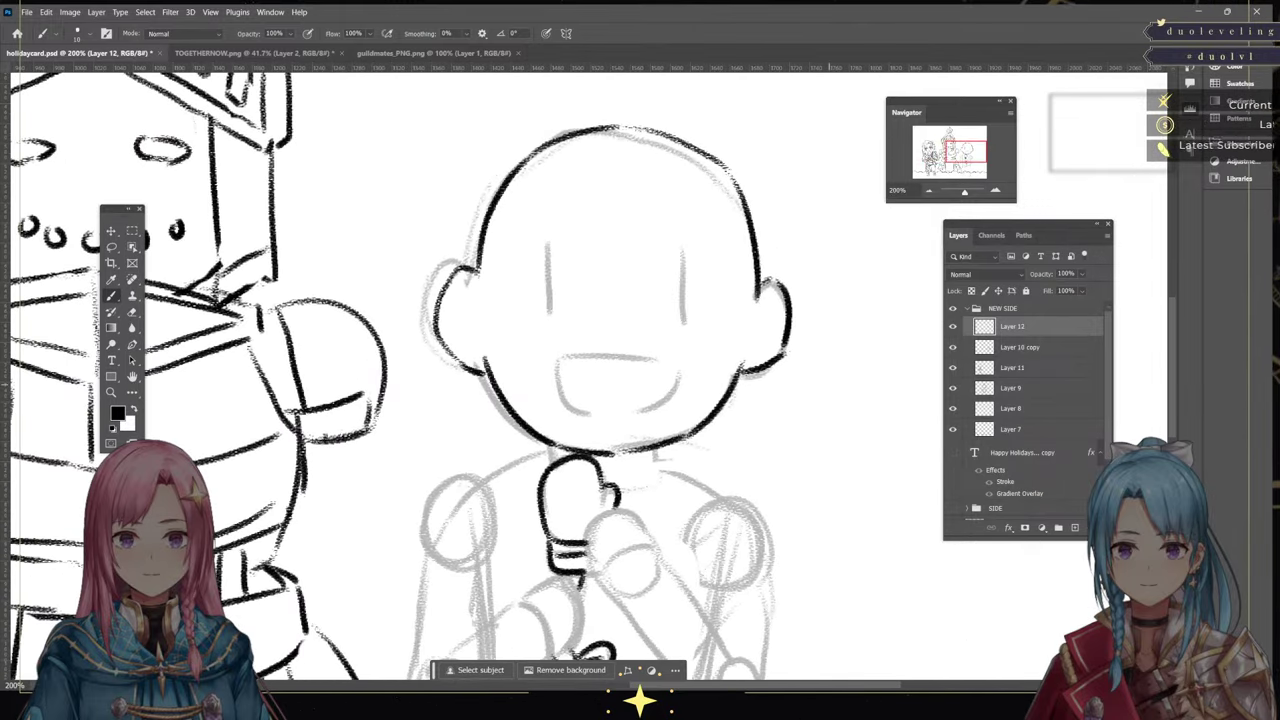
Ink the right figure's open smiling mouth and the thick arched upper lids of both eyes
{"action": "mouse_move", "coordinate": [557, 369]}
{"action": "left_mouse_down"}
{"action": "mouse_move", "coordinate": [595, 426]}
{"action": "mouse_move", "coordinate": [654, 368]}
{"action": "mouse_move", "coordinate": [671, 391]}
{"action": "mouse_move", "coordinate": [645, 418]}
{"action": "left_mouse_up"}
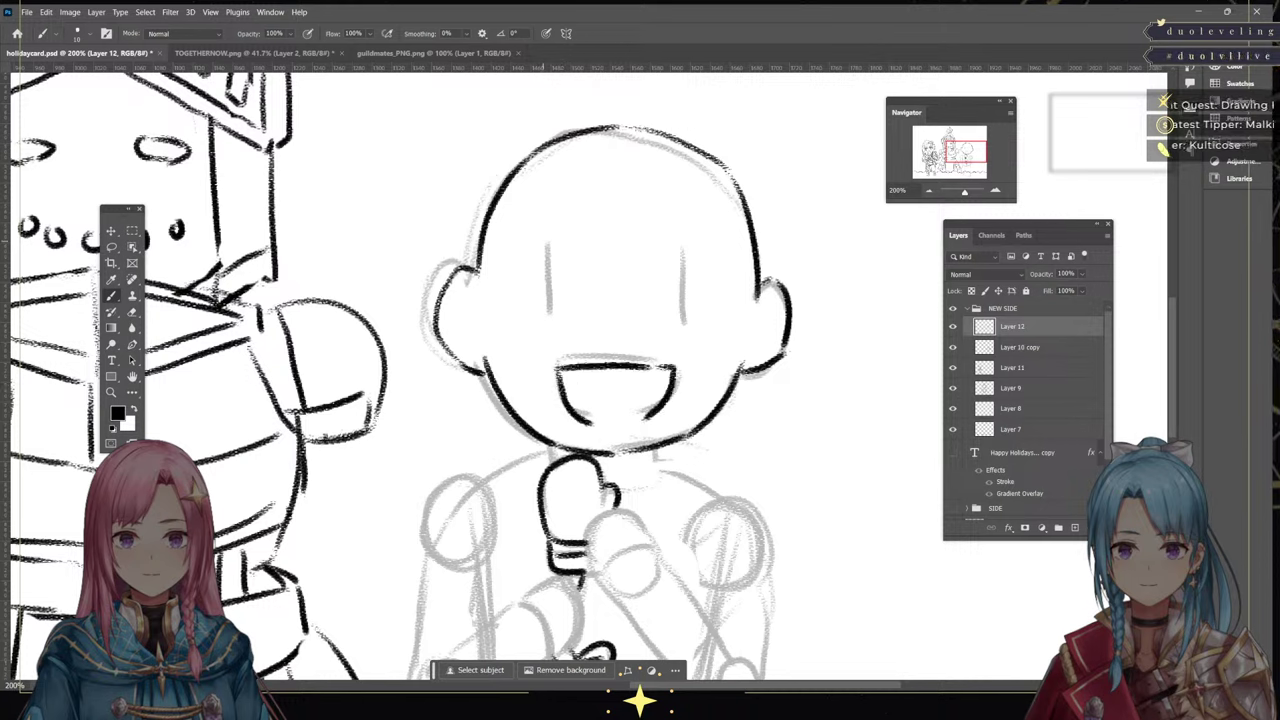
{"action": "mouse_move", "coordinate": [527, 258]}
{"action": "left_mouse_down"}
{"action": "mouse_move", "coordinate": [673, 251]}
{"action": "mouse_move", "coordinate": [719, 279]}
{"action": "left_mouse_up"}
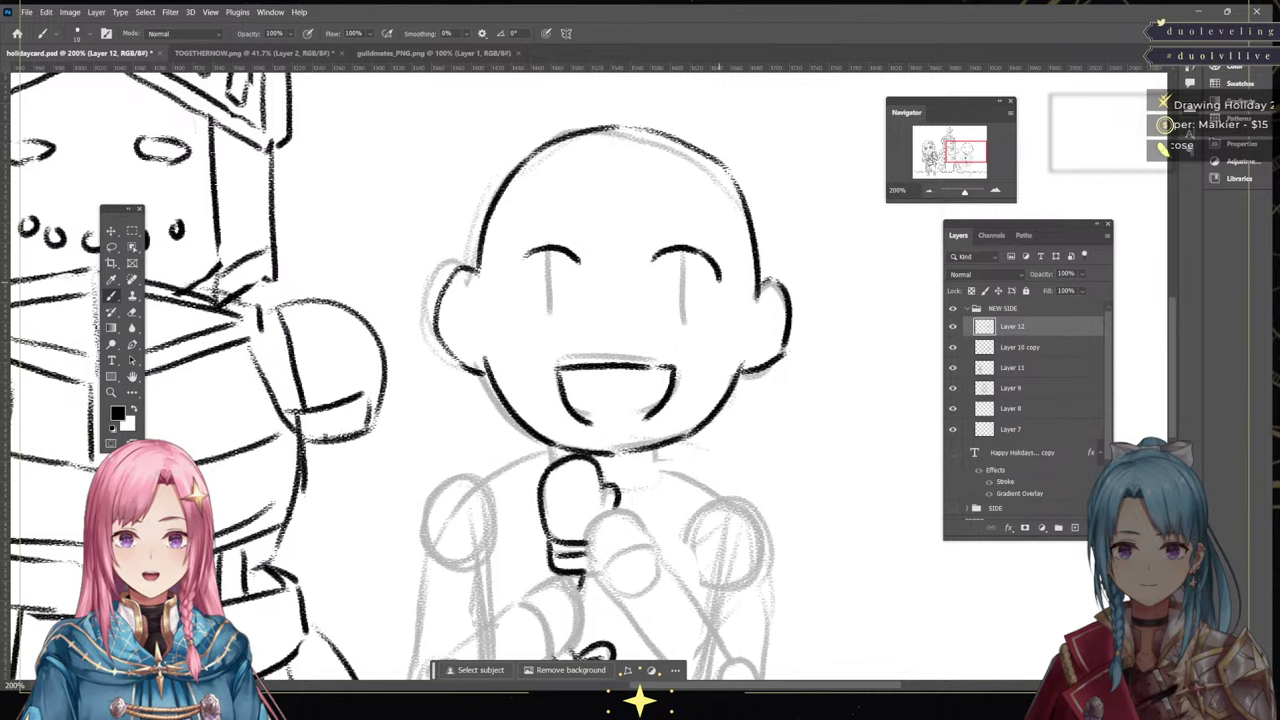
{"action": "mouse_move", "coordinate": [514, 272]}
{"action": "left_mouse_down"}
{"action": "mouse_move", "coordinate": [542, 250]}
{"action": "mouse_move", "coordinate": [568, 251]}
{"action": "left_mouse_up"}
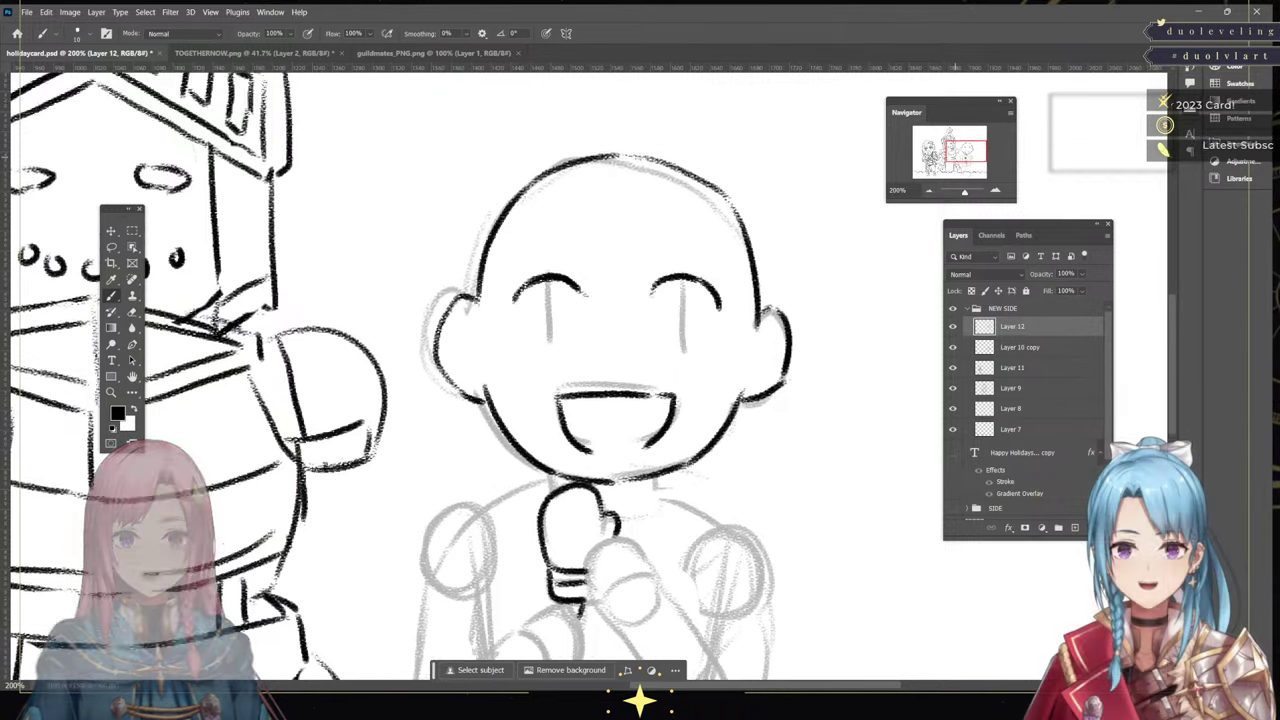
{"action": "mouse_move", "coordinate": [645, 273]}
{"action": "left_mouse_down"}
{"action": "mouse_move", "coordinate": [680, 251]}
{"action": "mouse_move", "coordinate": [716, 272]}
{"action": "left_mouse_up"}
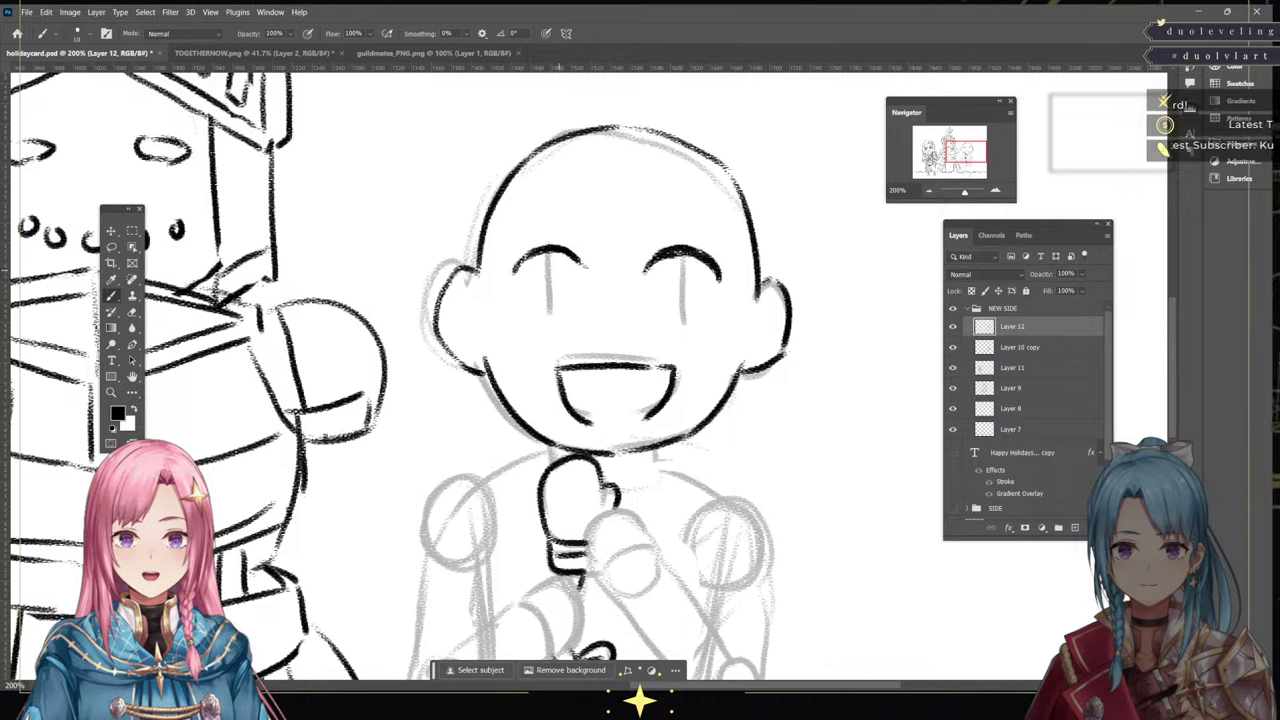
Draw tall narrow irises beneath both lids and add lash strokes to the eyes
{"action": "mouse_move", "coordinate": [514, 275]}
{"action": "left_mouse_down"}
{"action": "mouse_move", "coordinate": [562, 253]}
{"action": "mouse_move", "coordinate": [583, 270]}
{"action": "mouse_move", "coordinate": [537, 314]}
{"action": "mouse_move", "coordinate": [567, 316]}
{"action": "left_mouse_up"}
{"action": "left_click_drag", "start_coordinate": [565, 258], "coordinate": [566, 316]}
{"action": "mouse_move", "coordinate": [668, 260]}
{"action": "left_mouse_down"}
{"action": "mouse_move", "coordinate": [669, 316]}
{"action": "mouse_move", "coordinate": [699, 318]}
{"action": "left_mouse_up"}
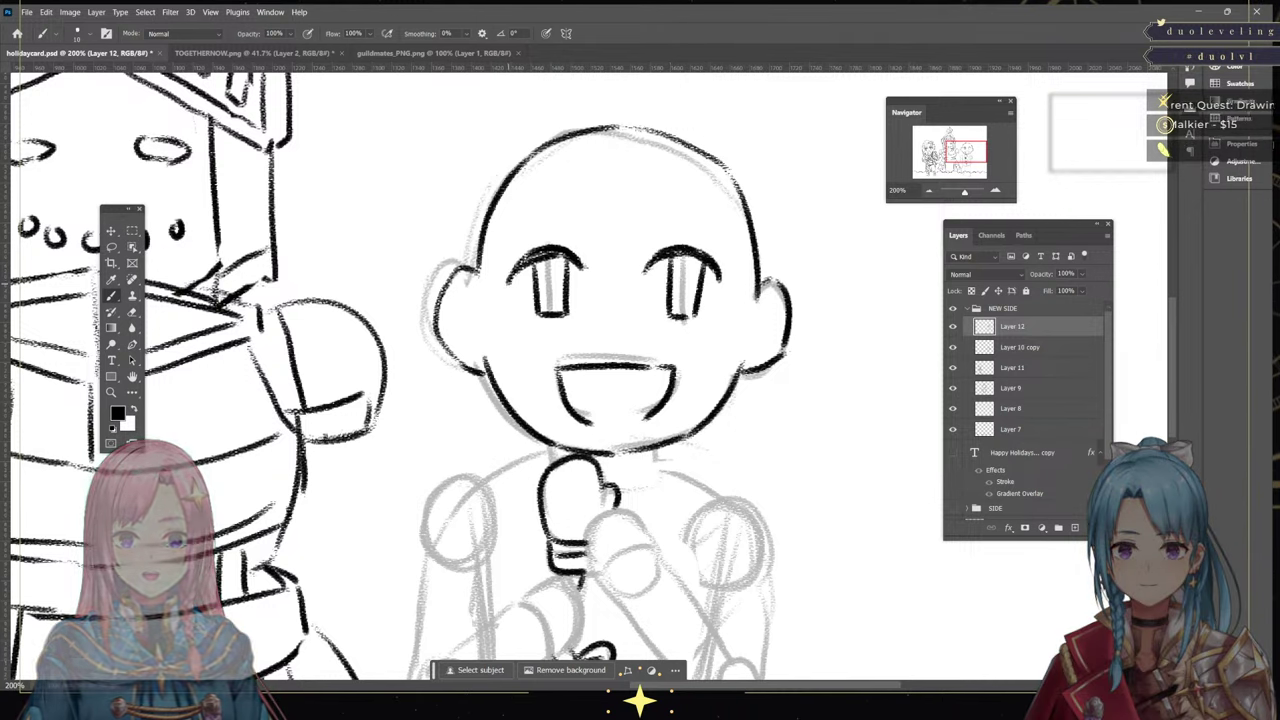
{"action": "mouse_move", "coordinate": [506, 284]}
{"action": "left_mouse_down"}
{"action": "mouse_move", "coordinate": [526, 266]}
{"action": "mouse_move", "coordinate": [508, 292]}
{"action": "left_mouse_up"}
{"action": "left_click_drag", "start_coordinate": [684, 247], "coordinate": [707, 239]}
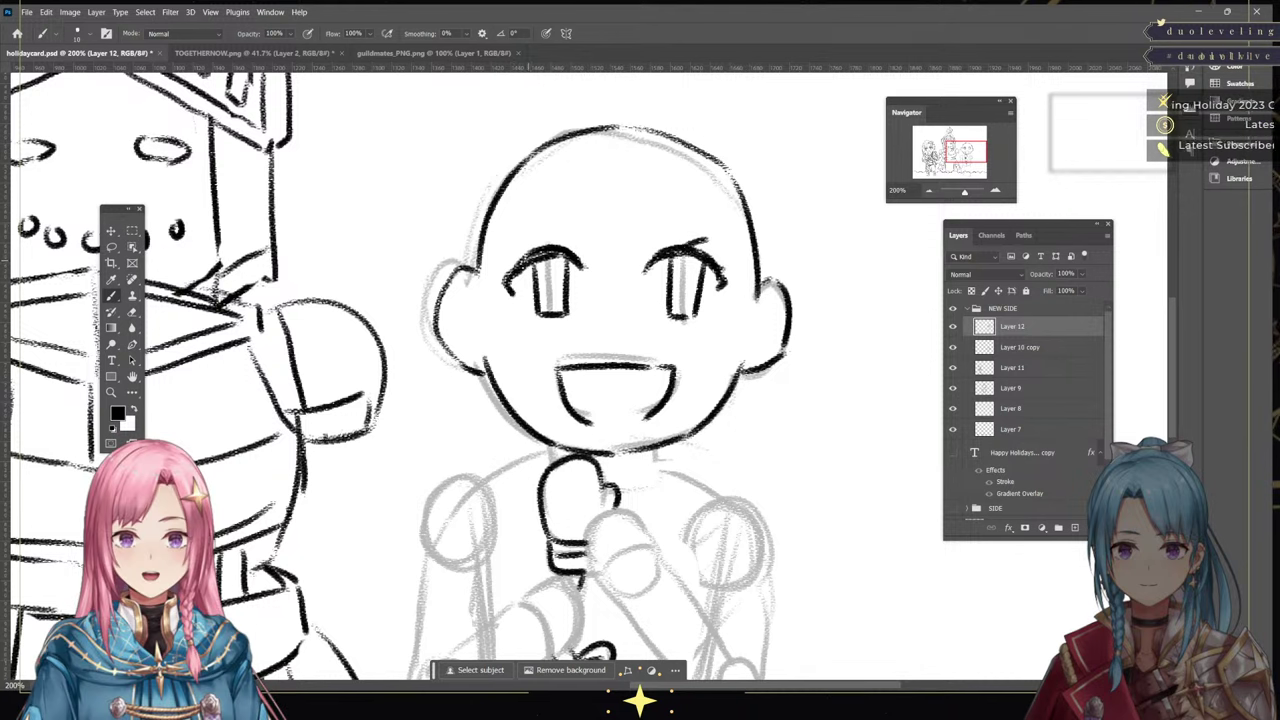
Ink slanted eyebrows above both eyes, redrawing the one farther from the knight, and add light blush hatching on the cheeks
{"action": "mouse_move", "coordinate": [513, 265]}
{"action": "left_mouse_down"}
{"action": "mouse_move", "coordinate": [528, 257]}
{"action": "mouse_move", "coordinate": [512, 230]}
{"action": "mouse_move", "coordinate": [712, 220]}
{"action": "left_mouse_up"}
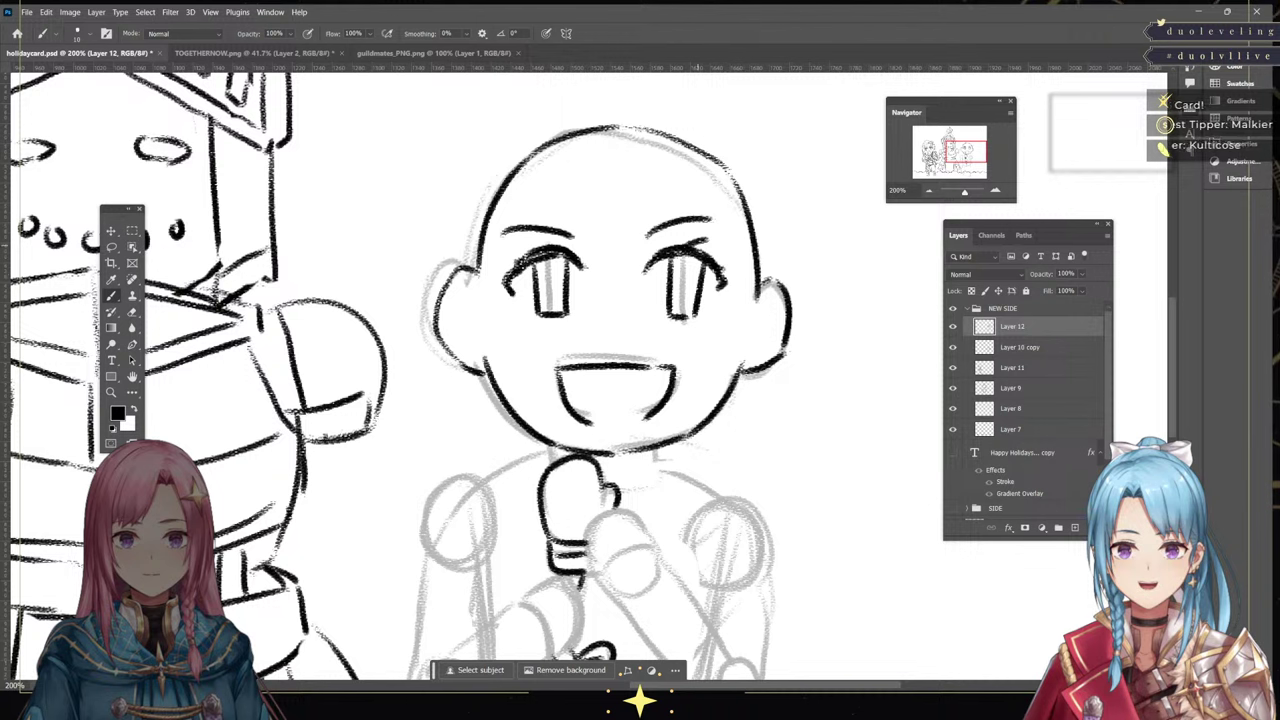
{"action": "key", "text": "ctrl+z"}
{"action": "left_click_drag", "start_coordinate": [651, 238], "coordinate": [727, 217]}
{"action": "key", "text": "ctrl+z"}
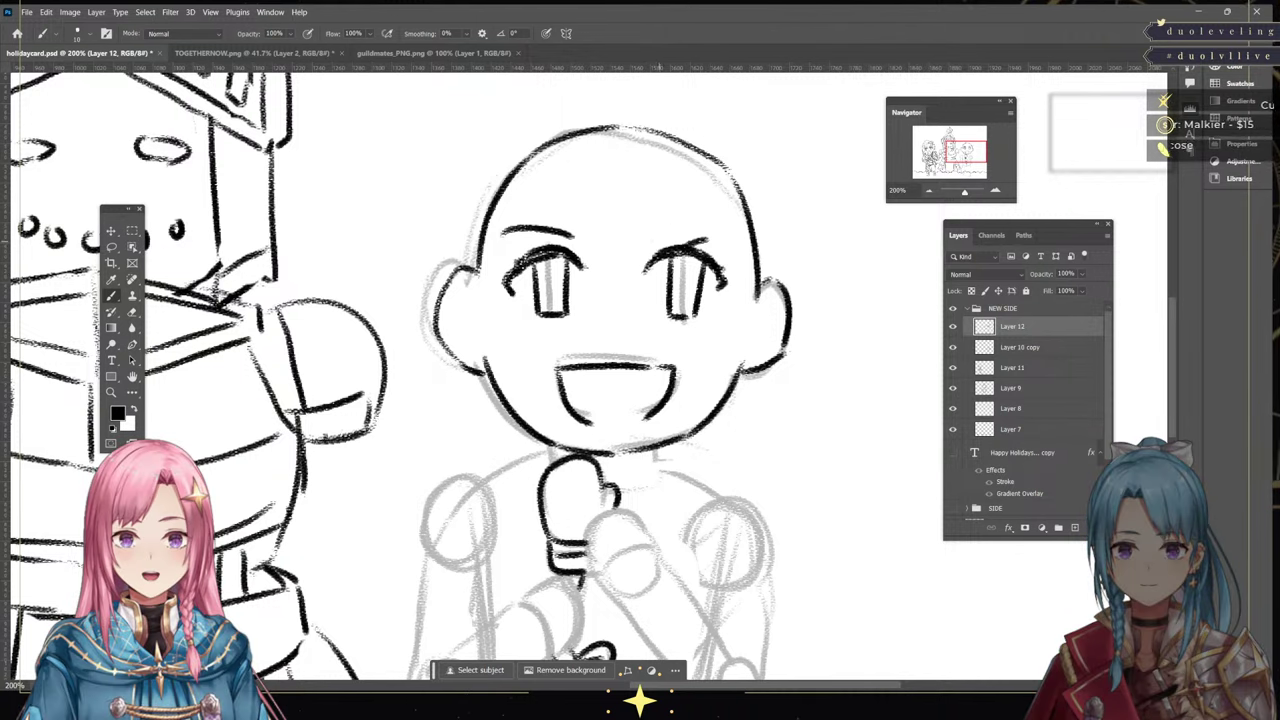
{"action": "left_click_drag", "start_coordinate": [648, 236], "coordinate": [724, 227]}
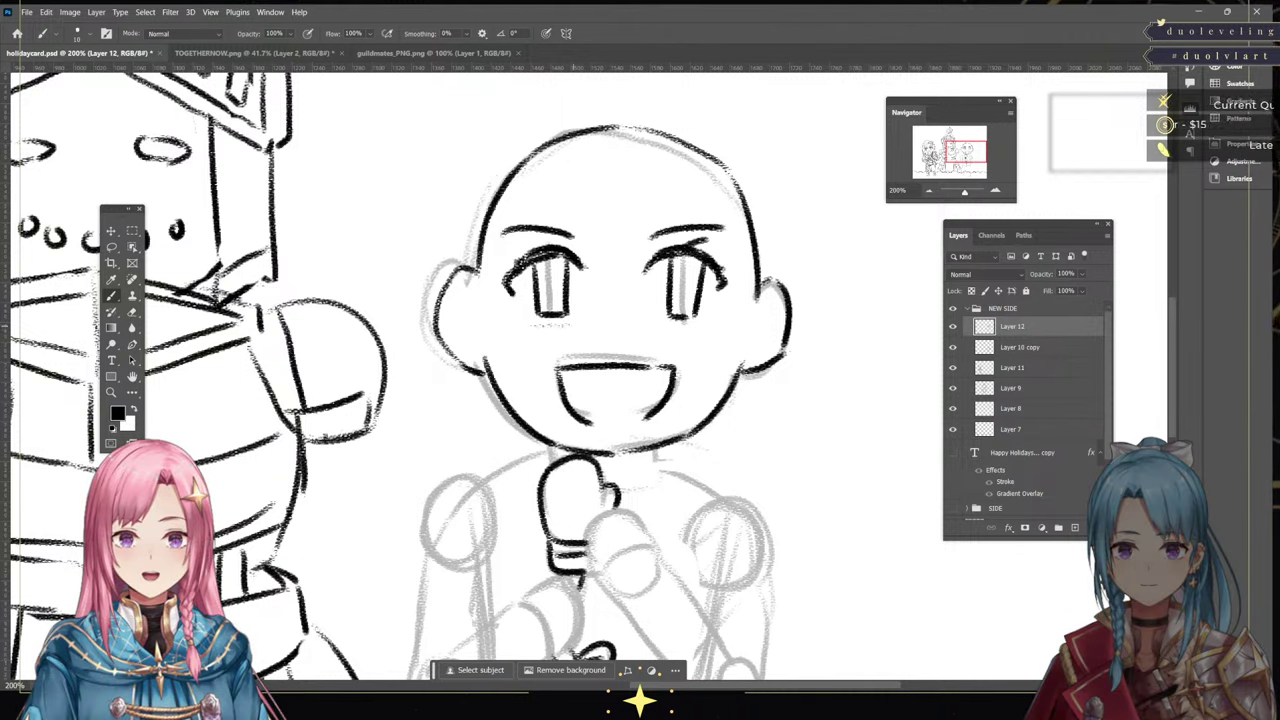
{"action": "left_click_drag", "start_coordinate": [540, 333], "coordinate": [570, 338]}
{"action": "left_click_drag", "start_coordinate": [668, 328], "coordinate": [720, 340]}
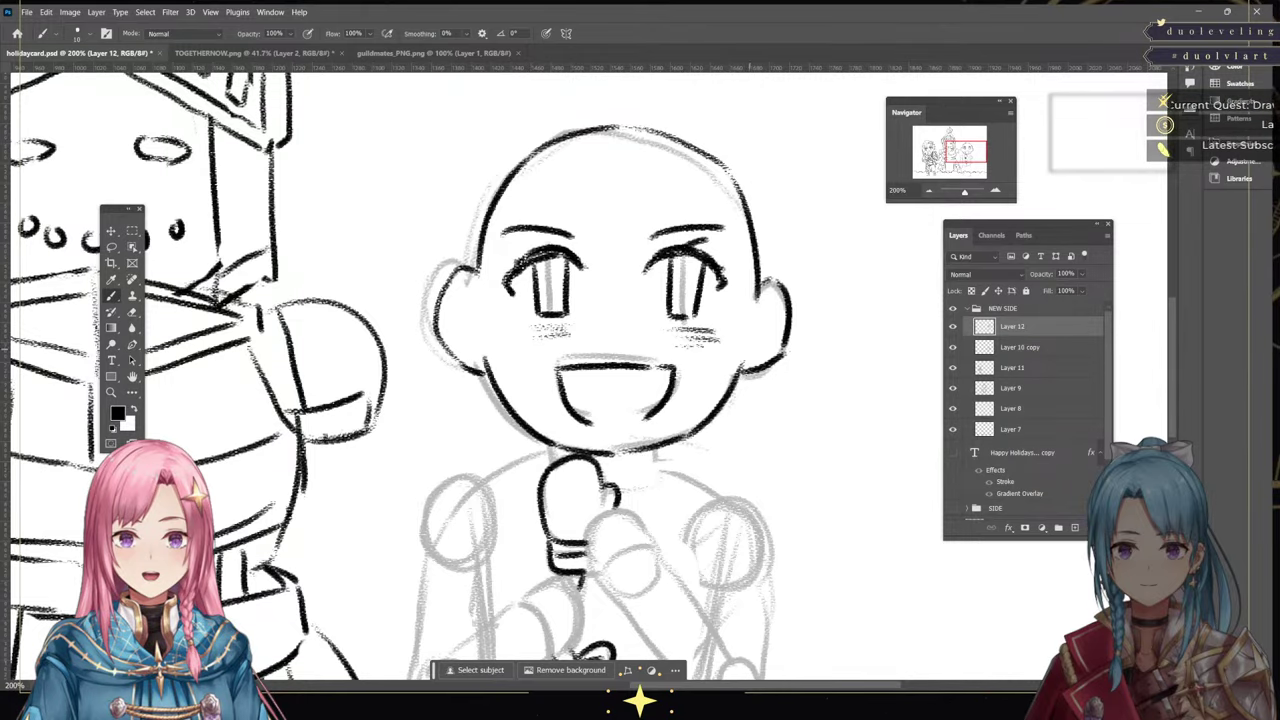
Erase the inked top of the right figure's head and the upper part of the ear nearest the knight
{"action": "left_click_drag", "start_coordinate": [938, 160], "coordinate": [968, 148]}
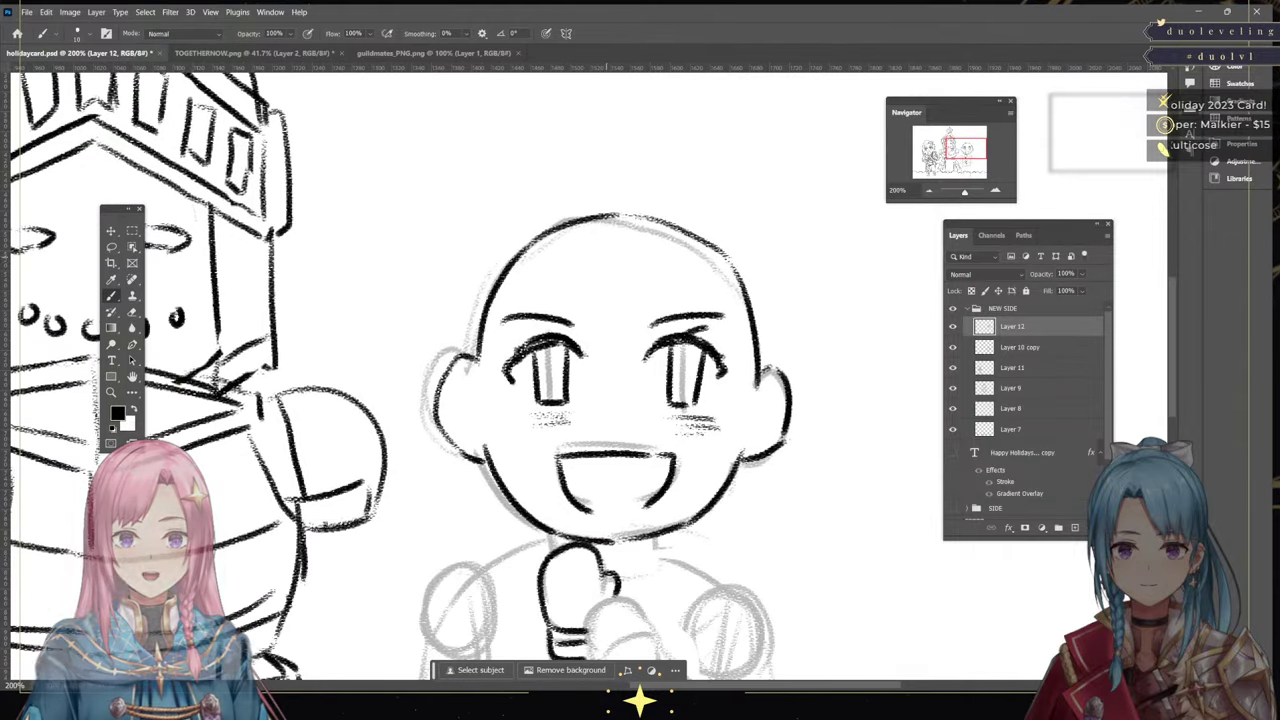
{"action": "key", "text": "e"}
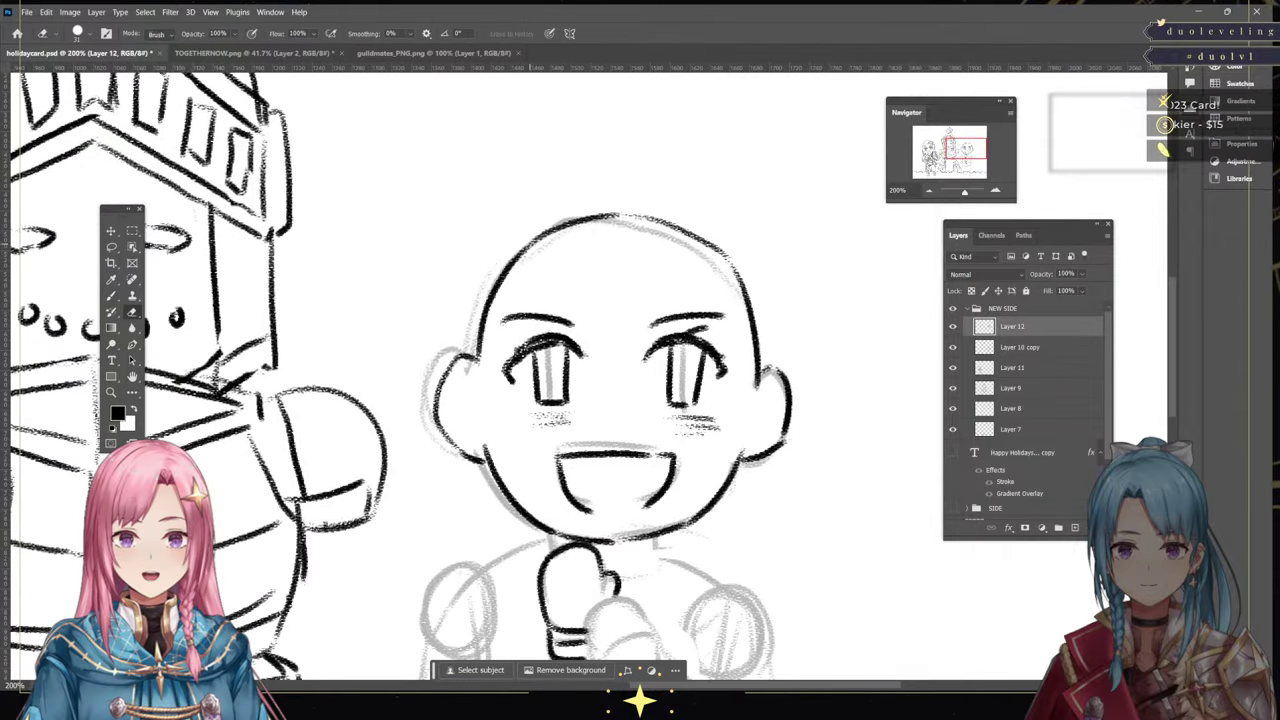
{"action": "left_click_drag", "start_coordinate": [530, 242], "coordinate": [480, 350]}
{"action": "mouse_move", "coordinate": [532, 216]}
{"action": "left_mouse_down"}
{"action": "mouse_move", "coordinate": [637, 215]}
{"action": "mouse_move", "coordinate": [736, 270]}
{"action": "left_mouse_up"}
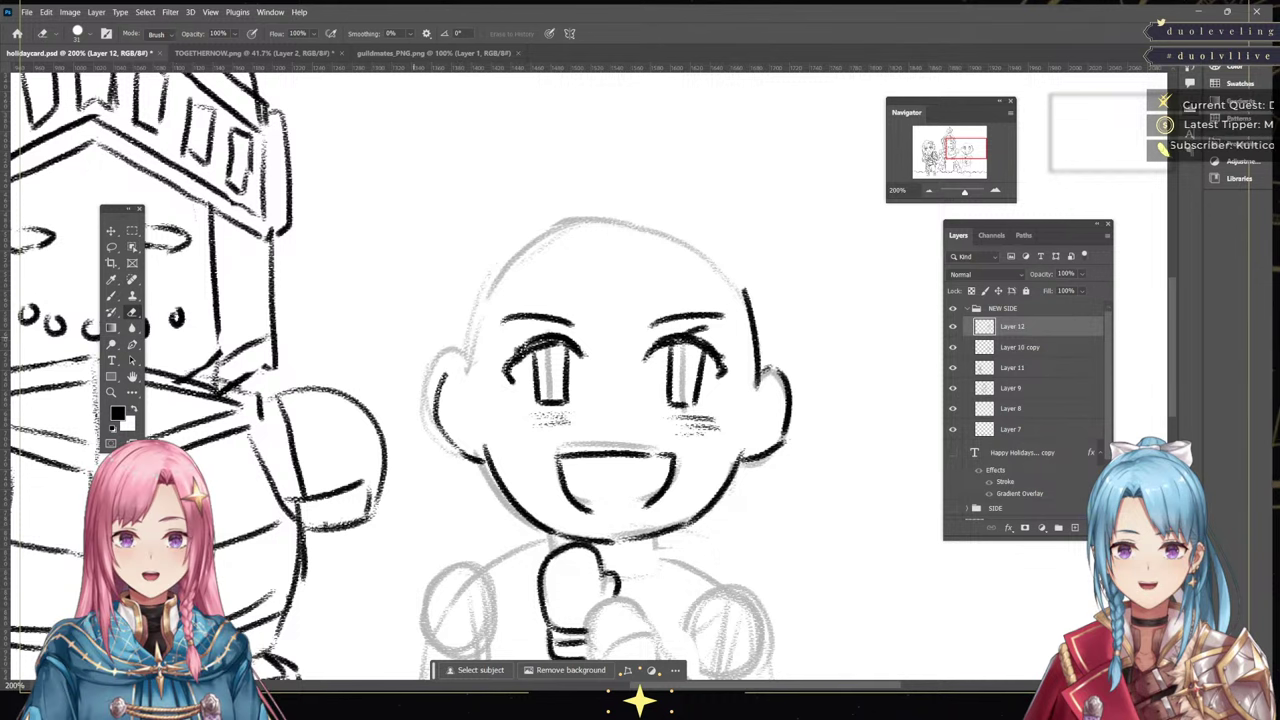
Redraw the upper curve of the ear nearest the knight and the side of the head above it with the brush
{"action": "key", "text": "b"}
{"action": "left_click_drag", "start_coordinate": [443, 375], "coordinate": [478, 368]}
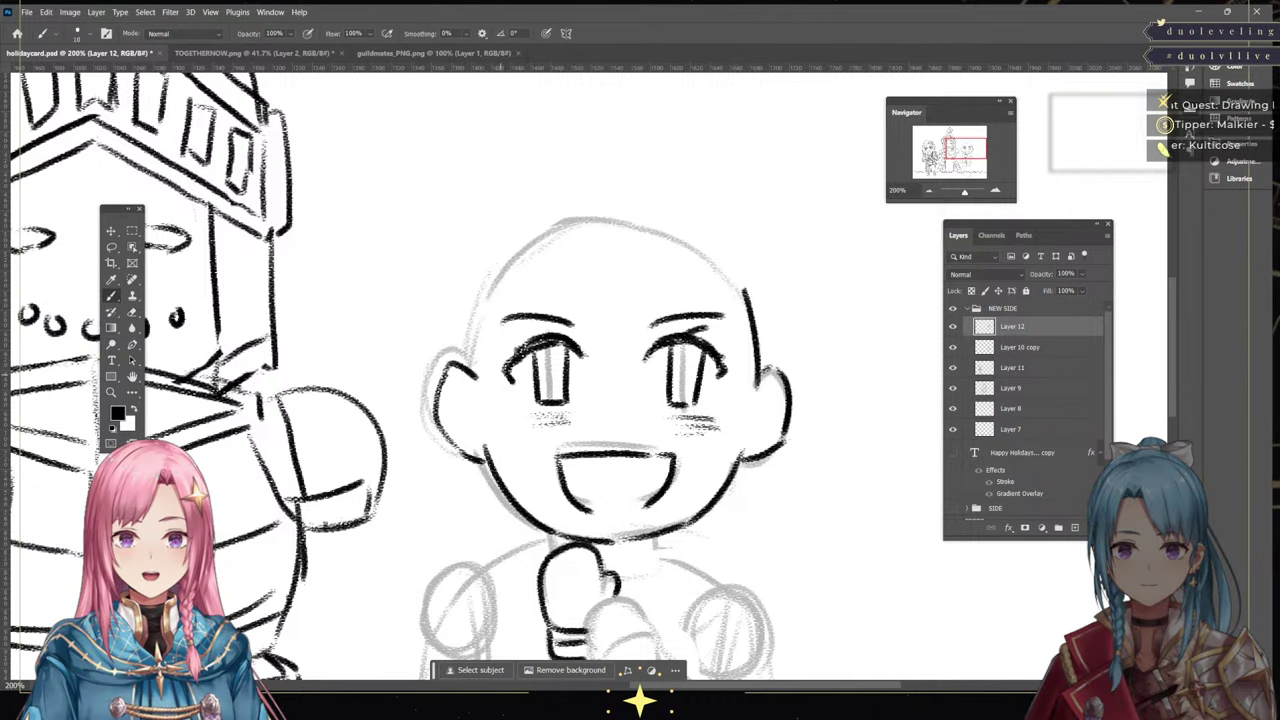
{"action": "left_click_drag", "start_coordinate": [512, 270], "coordinate": [472, 368]}
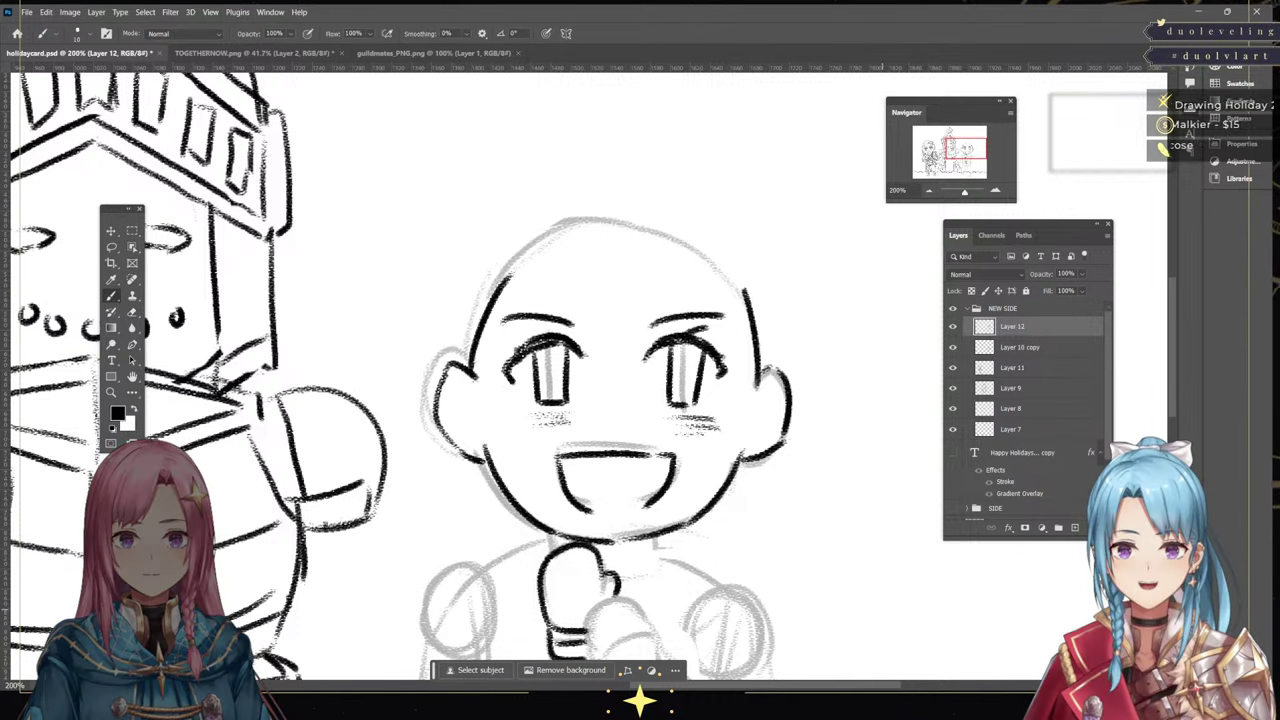
{"action": "key", "text": "ctrl+z"}
{"action": "left_click_drag", "start_coordinate": [490, 290], "coordinate": [468, 370]}
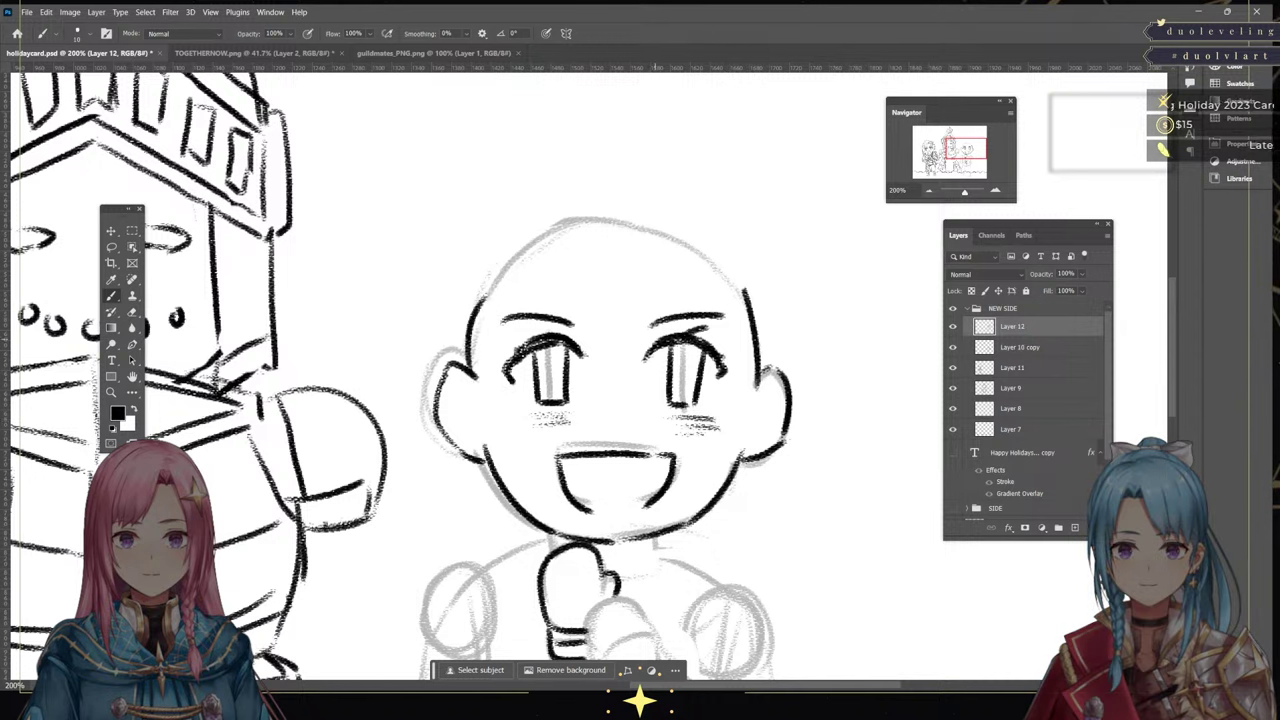
{"action": "key", "text": "ctrl+z"}
{"action": "left_click_drag", "start_coordinate": [500, 266], "coordinate": [473, 374]}
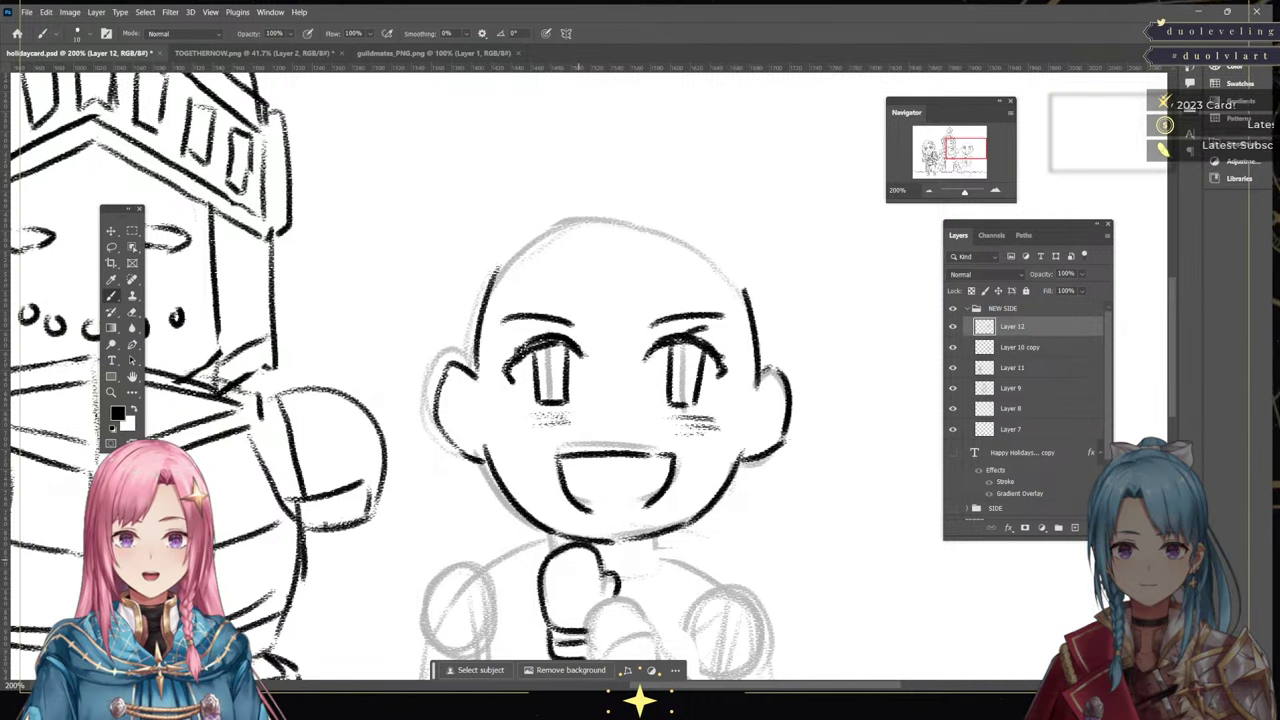
Undo the last stroke, redraw the side of the head nearest the knight, and compare the inked face with the rough beneath
{"action": "key", "text": "ctrl+z"}
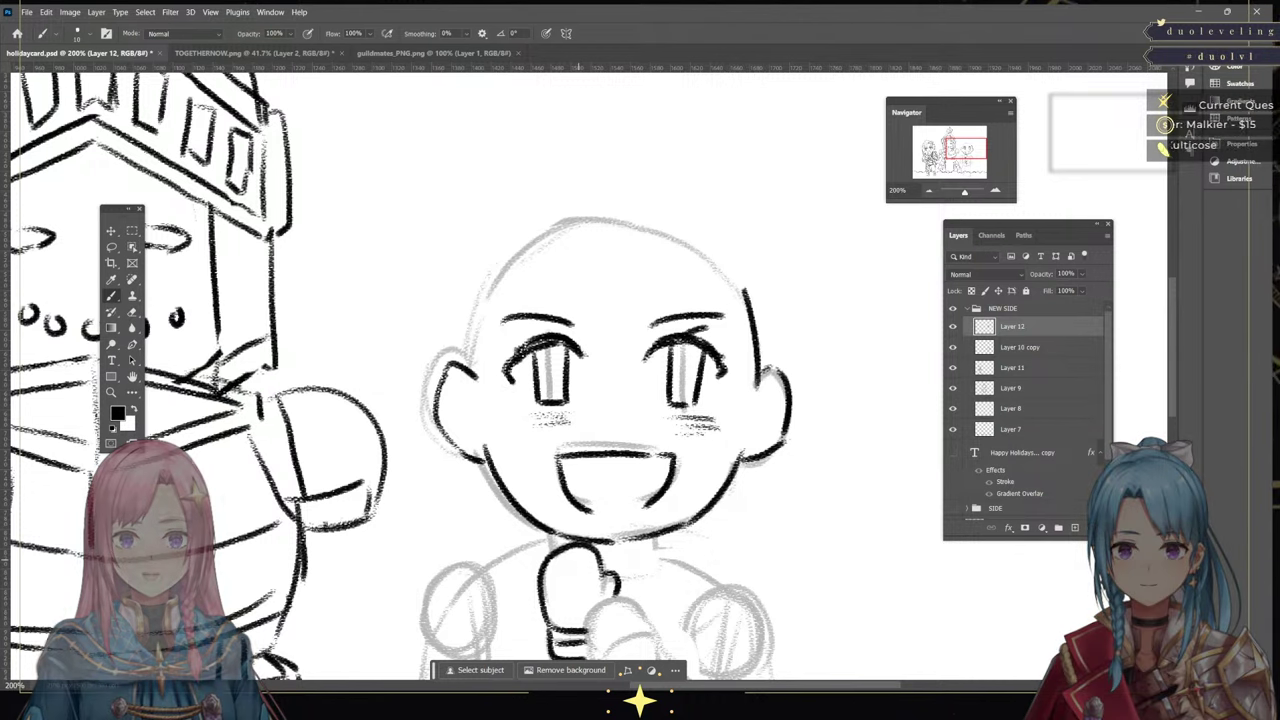
{"action": "left_click_drag", "start_coordinate": [498, 272], "coordinate": [472, 364]}
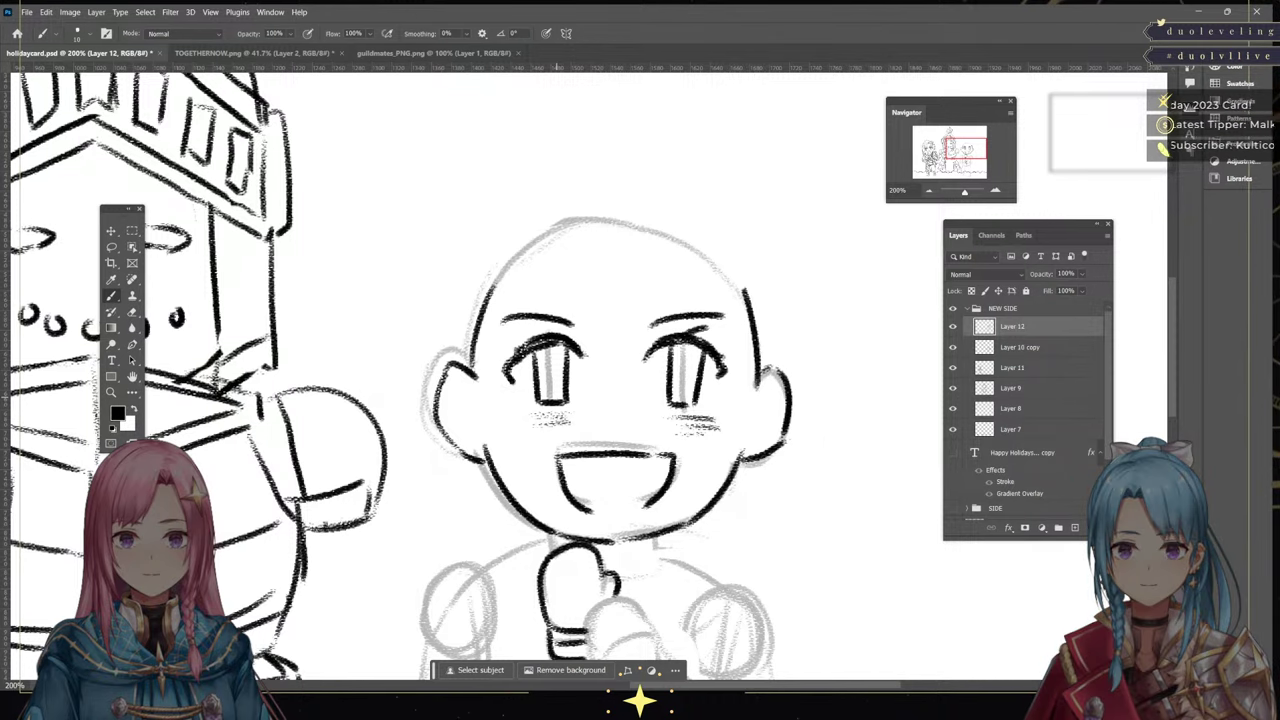
{"action": "mouse_move", "coordinate": [962, 155]}
{"action": "left_mouse_down"}
{"action": "mouse_move", "coordinate": [937, 156]}
{"action": "mouse_move", "coordinate": [958, 154]}
{"action": "left_mouse_up"}
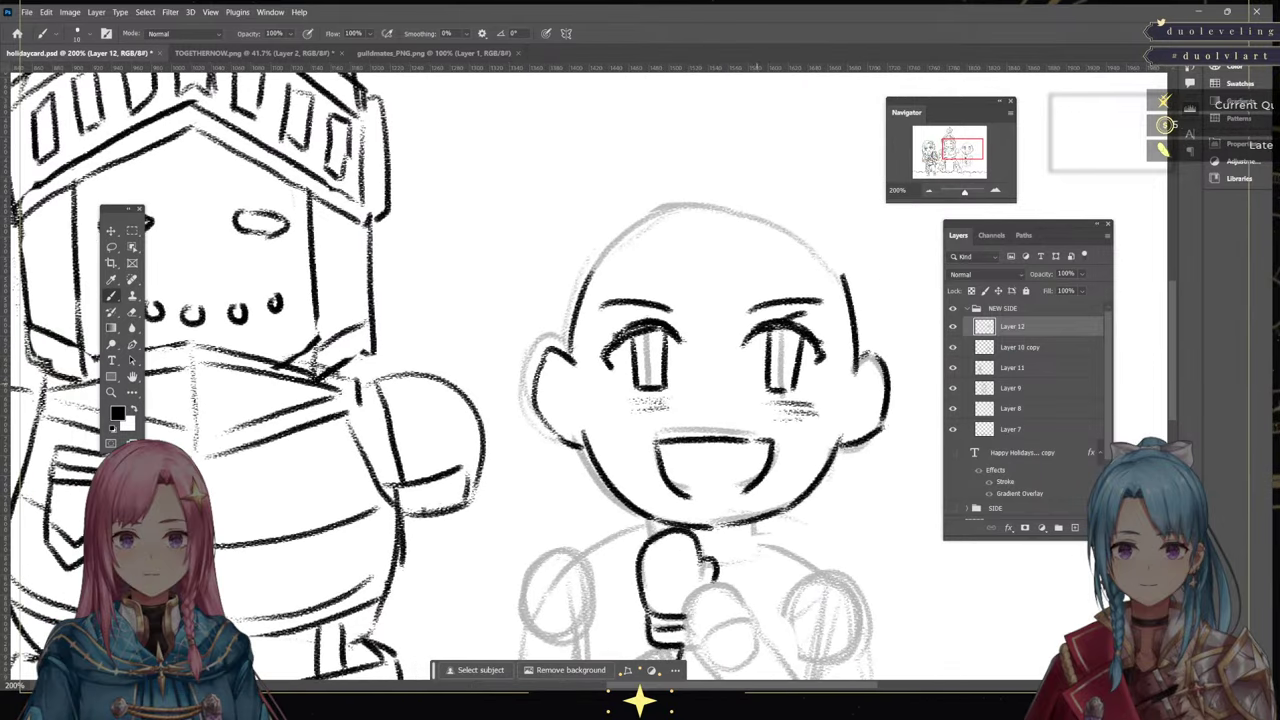
{"action": "left_click", "coordinate": [952, 326]}
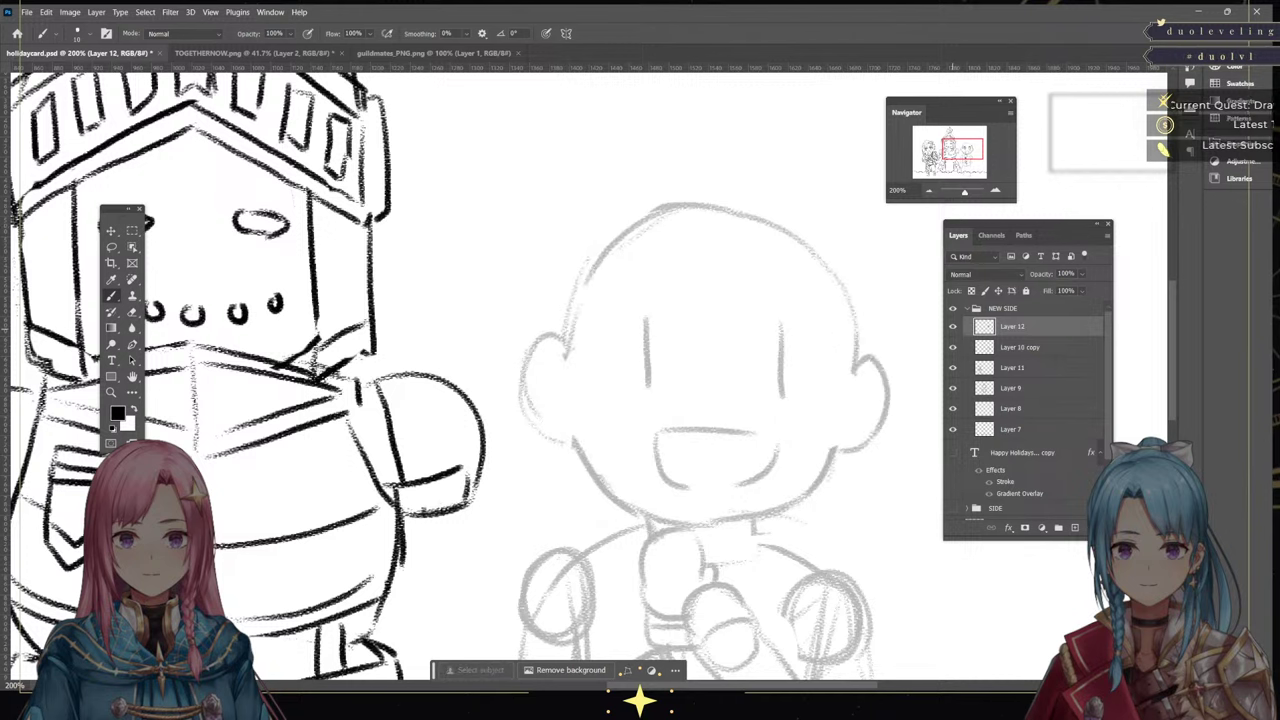
{"action": "left_click", "coordinate": [952, 326]}
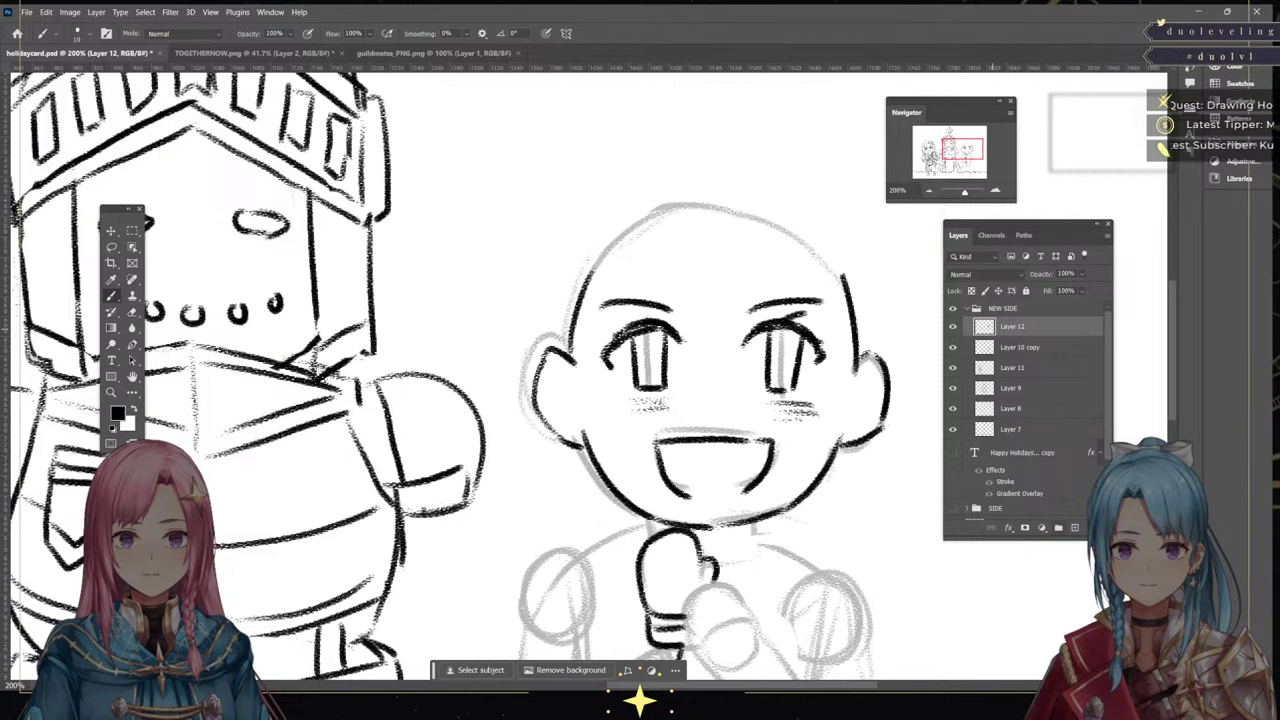
Add a new layer above the inked face and sketch pointed bangs over the eye farther from the knight
{"action": "left_click", "coordinate": [1075, 527]}
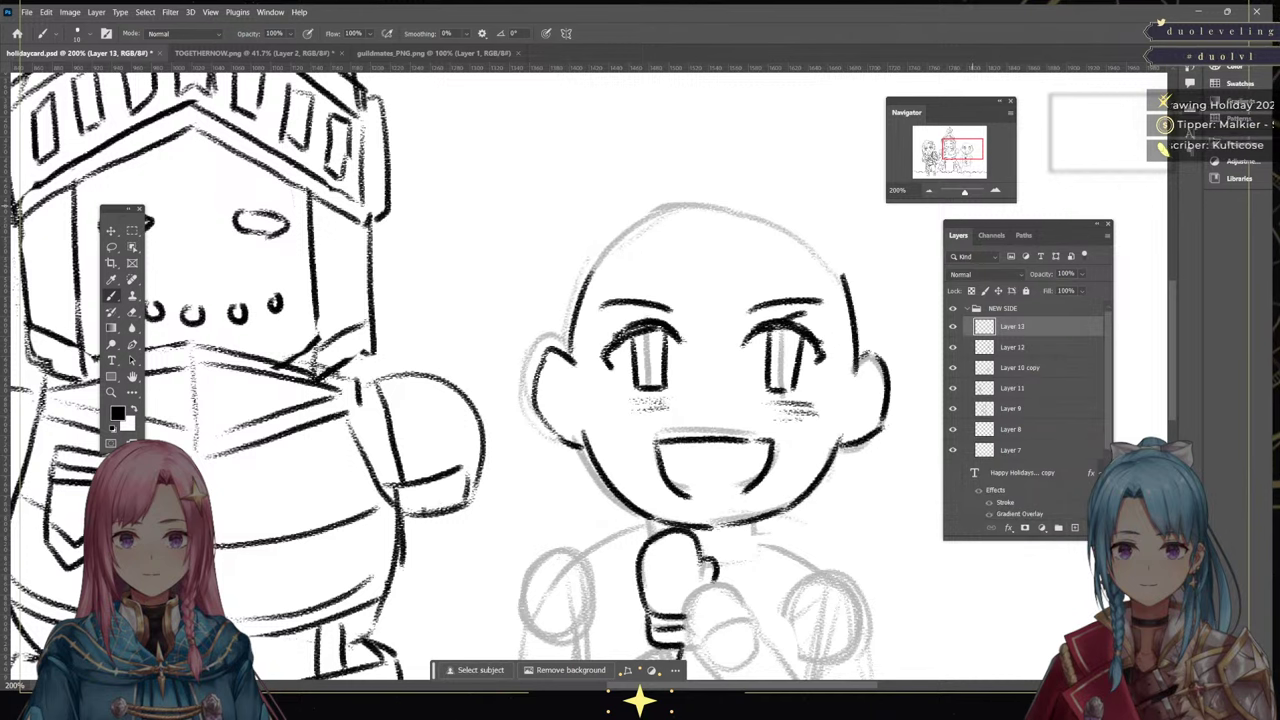
{"action": "mouse_move", "coordinate": [962, 149]}
{"action": "left_mouse_down"}
{"action": "mouse_move", "coordinate": [940, 148]}
{"action": "mouse_move", "coordinate": [966, 148]}
{"action": "left_mouse_up"}
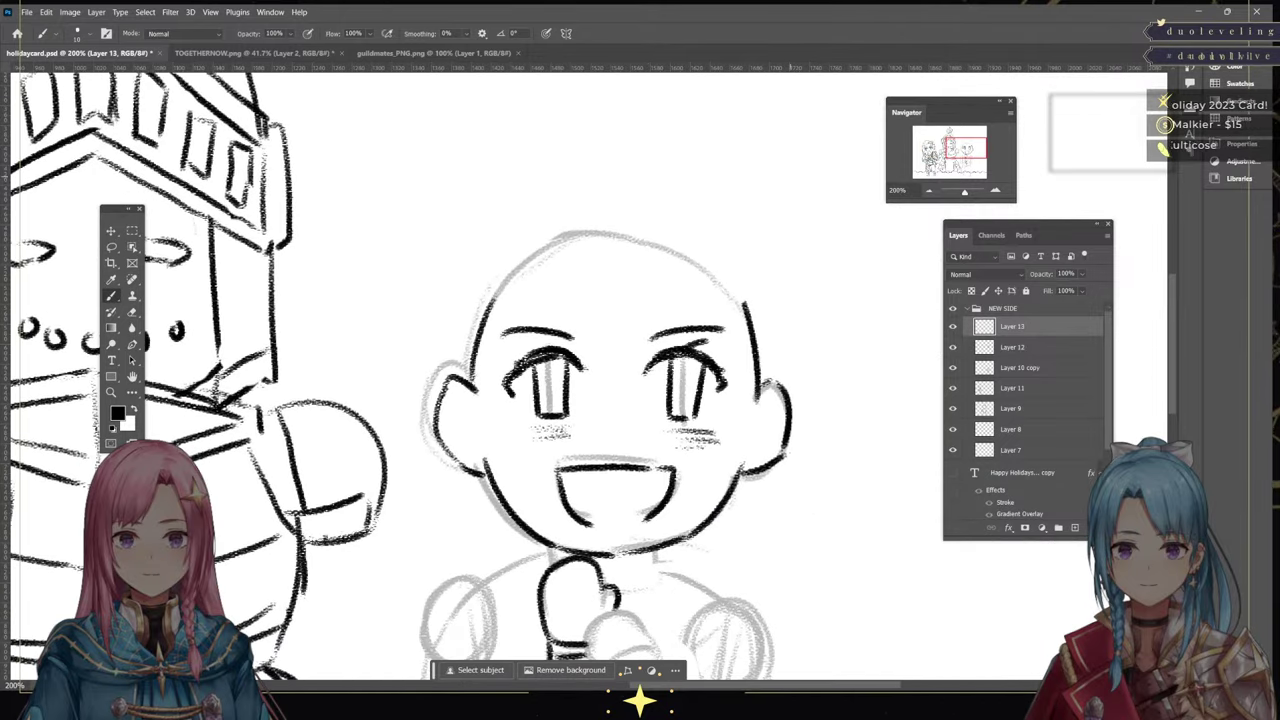
{"action": "mouse_move", "coordinate": [616, 236]}
{"action": "left_mouse_down"}
{"action": "mouse_move", "coordinate": [668, 300]}
{"action": "mouse_move", "coordinate": [690, 300]}
{"action": "mouse_move", "coordinate": [674, 355]}
{"action": "mouse_move", "coordinate": [703, 330]}
{"action": "mouse_move", "coordinate": [720, 385]}
{"action": "mouse_move", "coordinate": [760, 284]}
{"action": "left_mouse_up"}
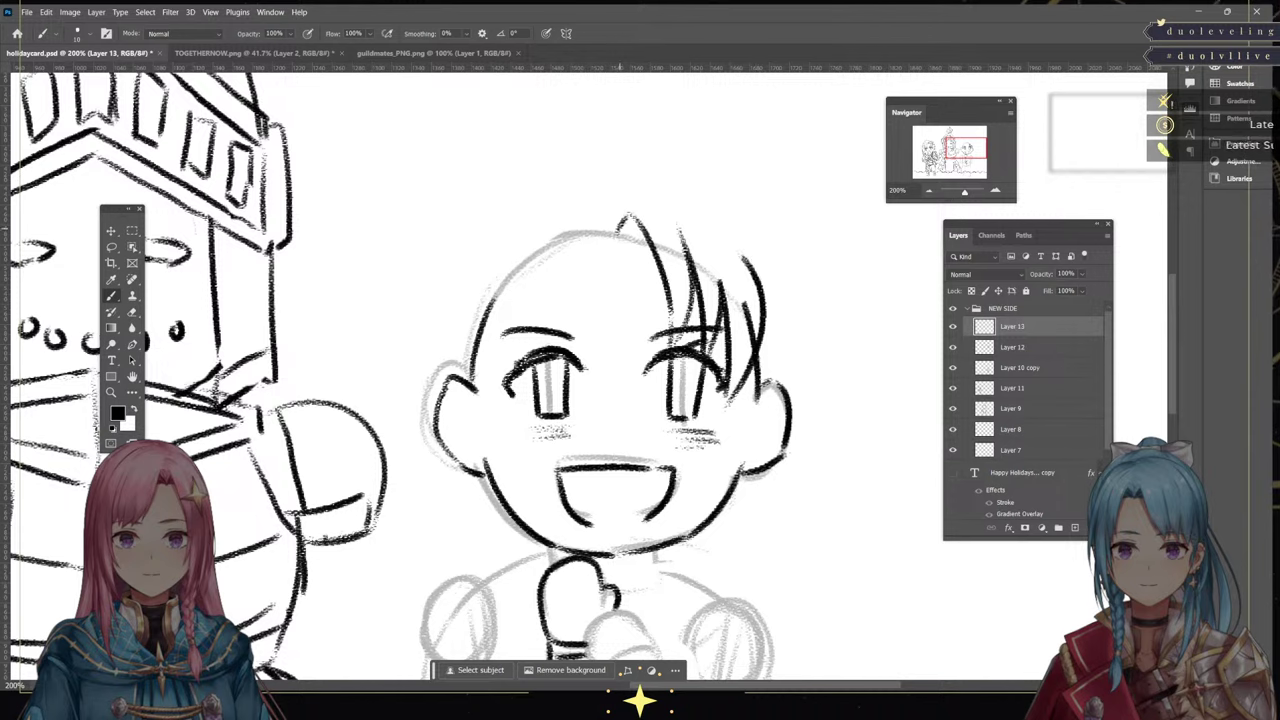
{"action": "left_click_drag", "start_coordinate": [598, 230], "coordinate": [648, 352]}
{"action": "left_click_drag", "start_coordinate": [636, 226], "coordinate": [660, 358]}
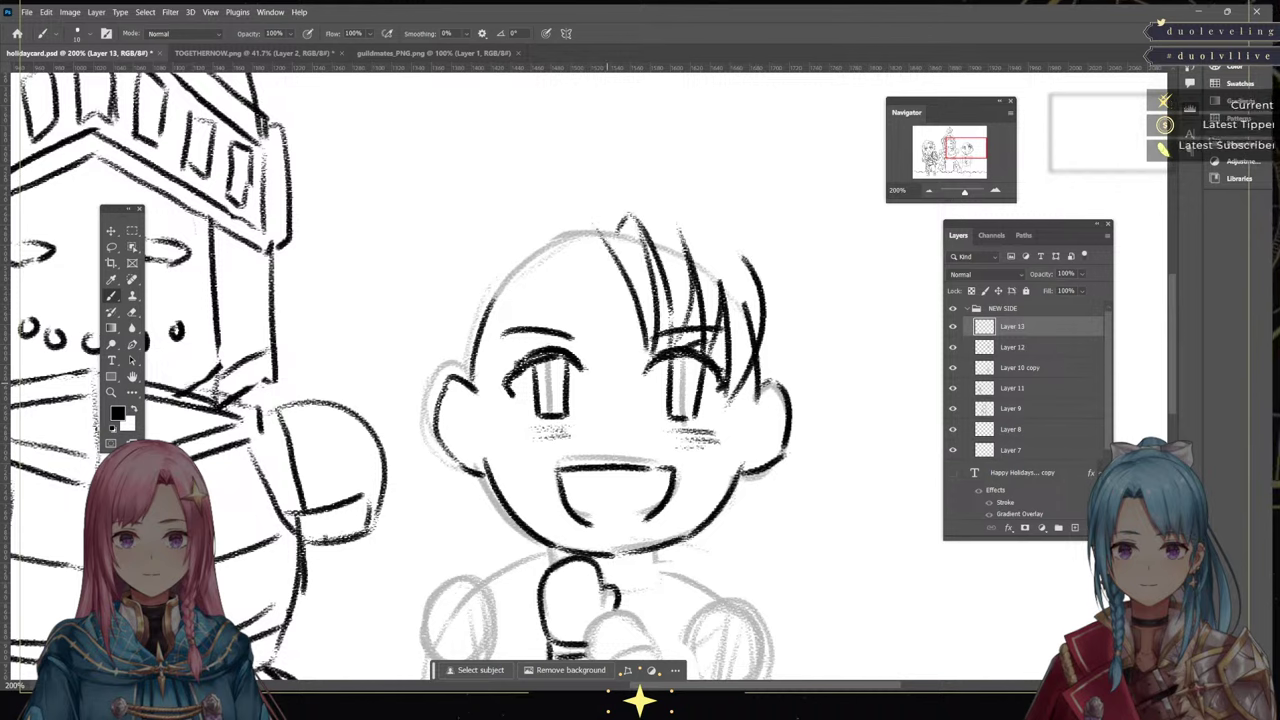
Sketch the bangs over the eye nearest the knight and a long strand running down that cheek to the jaw
{"action": "left_click_drag", "start_coordinate": [594, 222], "coordinate": [586, 242]}
{"action": "left_click_drag", "start_coordinate": [576, 214], "coordinate": [528, 352]}
{"action": "left_click_drag", "start_coordinate": [522, 234], "coordinate": [508, 358]}
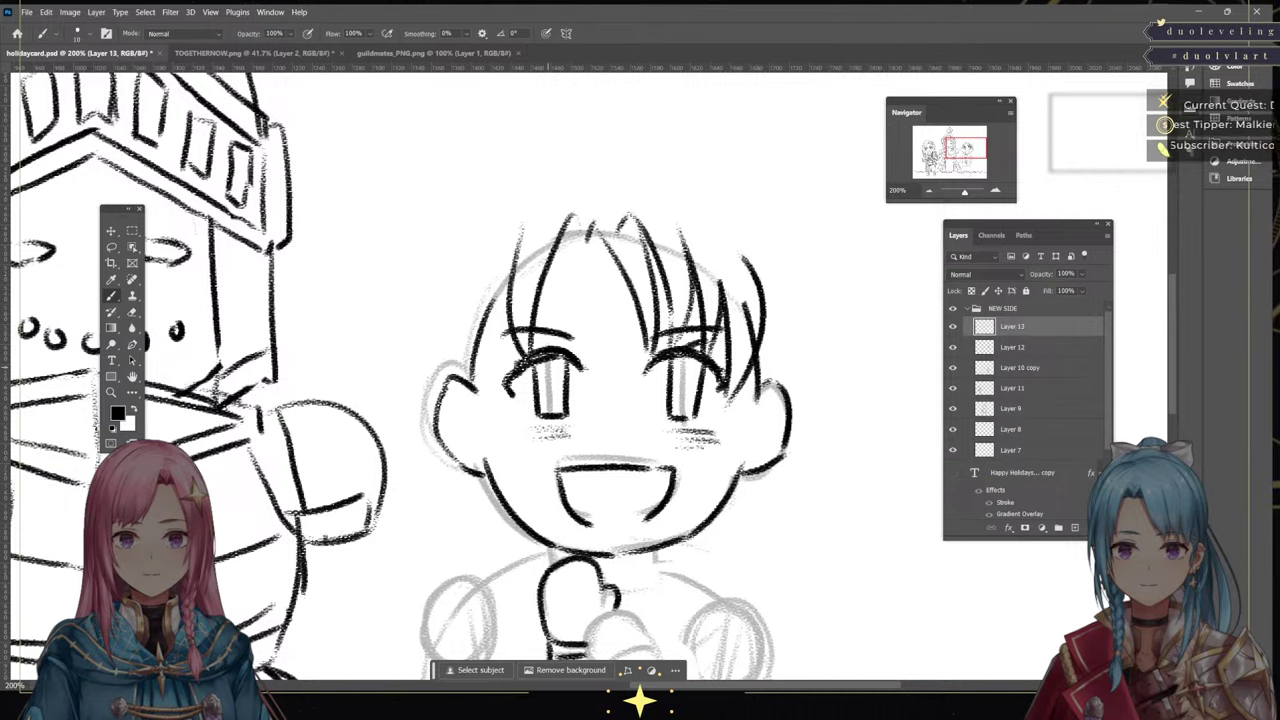
{"action": "mouse_move", "coordinate": [945, 148]}
{"action": "left_mouse_down"}
{"action": "mouse_move", "coordinate": [918, 148]}
{"action": "mouse_move", "coordinate": [951, 147]}
{"action": "left_mouse_up"}
{"action": "left_click_drag", "start_coordinate": [508, 280], "coordinate": [500, 494]}
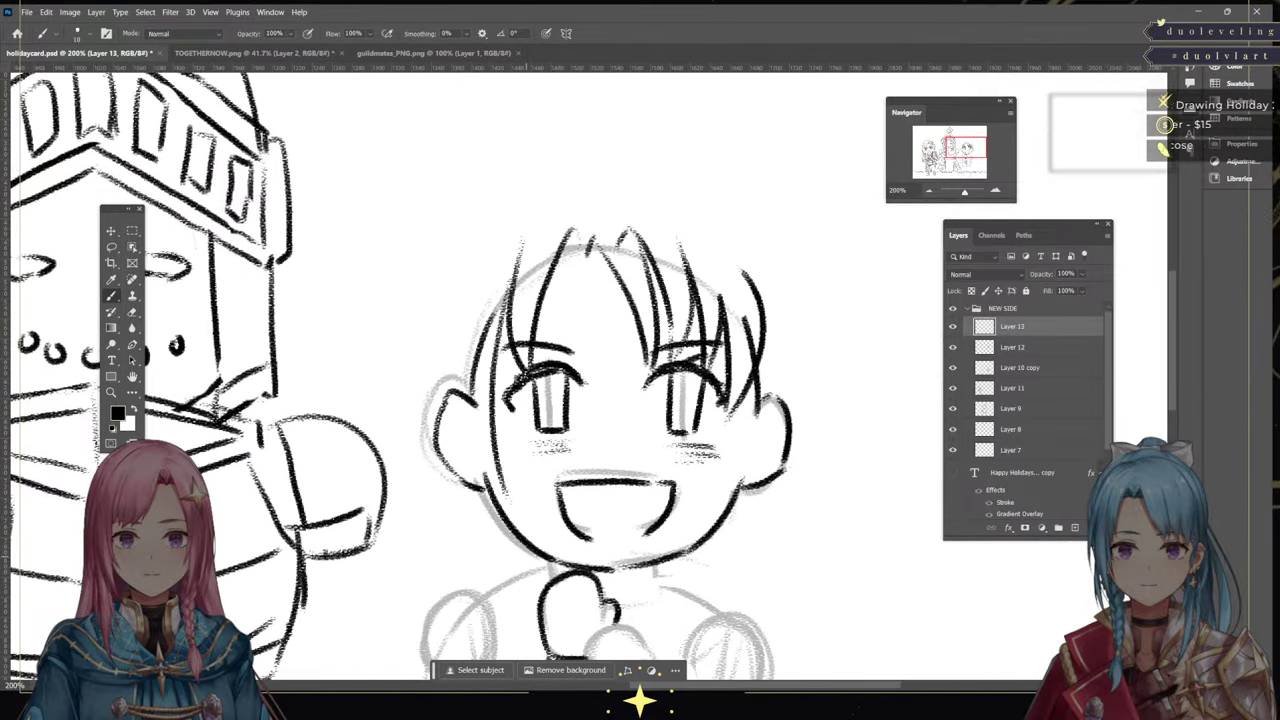
Consult the TOGETHERNOW.png reference and sketch hair strands around both ears and down past the jaw on each side
{"action": "left_click", "coordinate": [258, 52]}
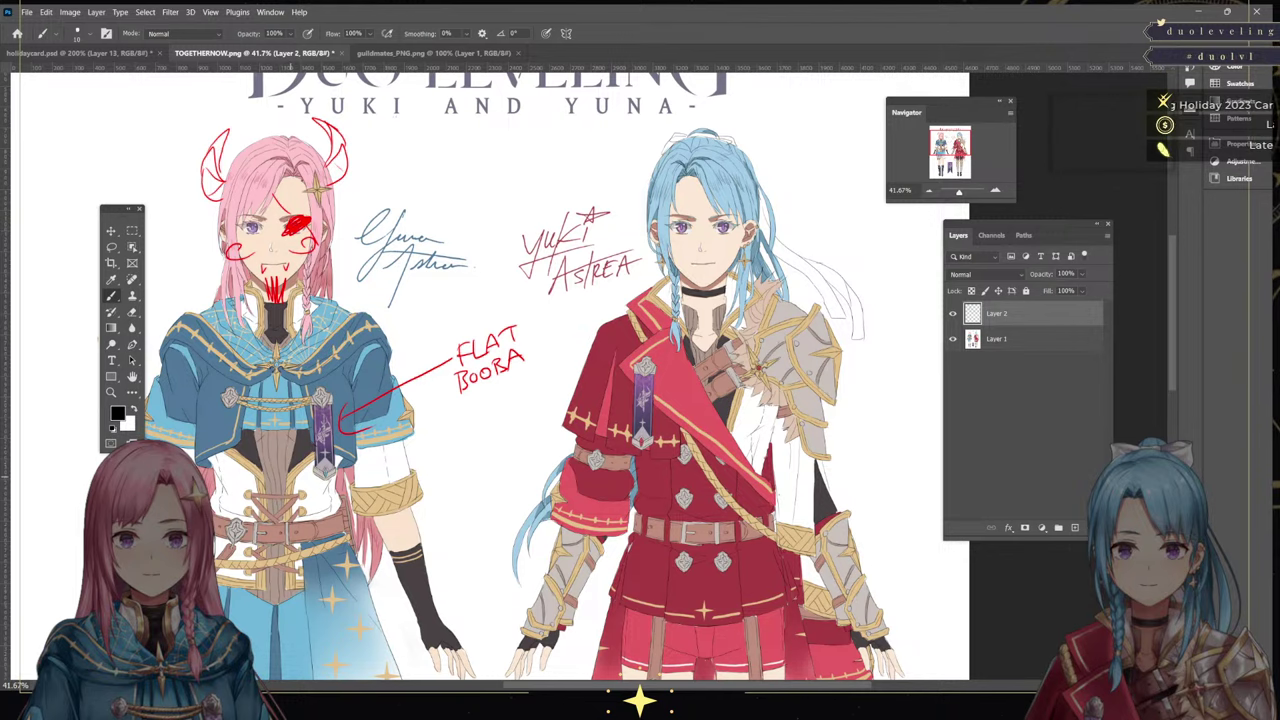
{"action": "left_click", "coordinate": [80, 52]}
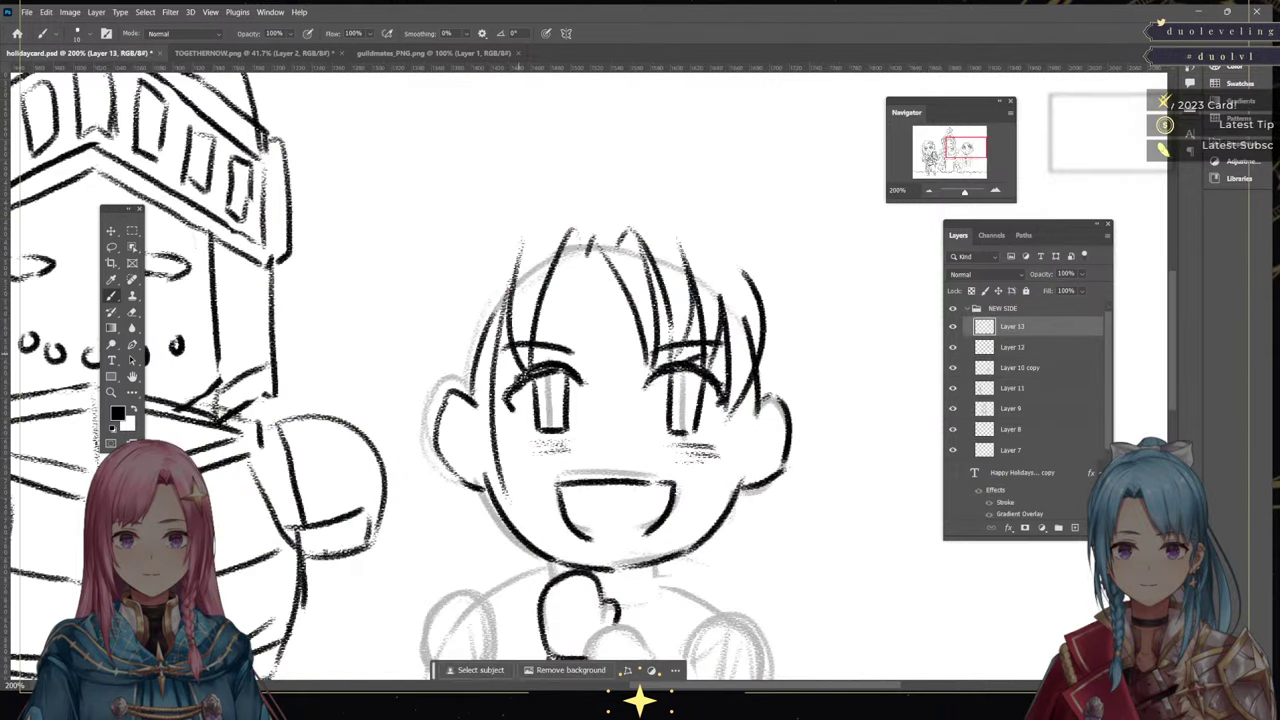
{"action": "left_click_drag", "start_coordinate": [472, 318], "coordinate": [456, 534]}
{"action": "left_click_drag", "start_coordinate": [466, 470], "coordinate": [512, 568]}
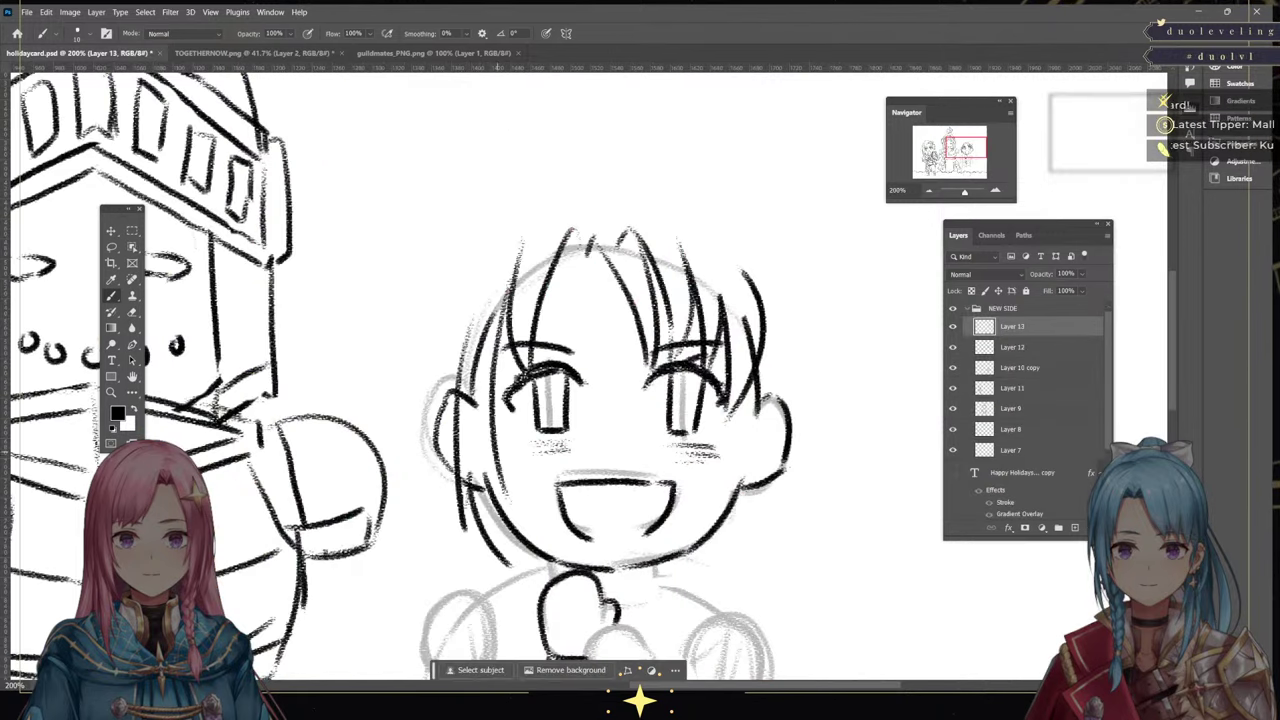
{"action": "left_click_drag", "start_coordinate": [492, 468], "coordinate": [528, 590]}
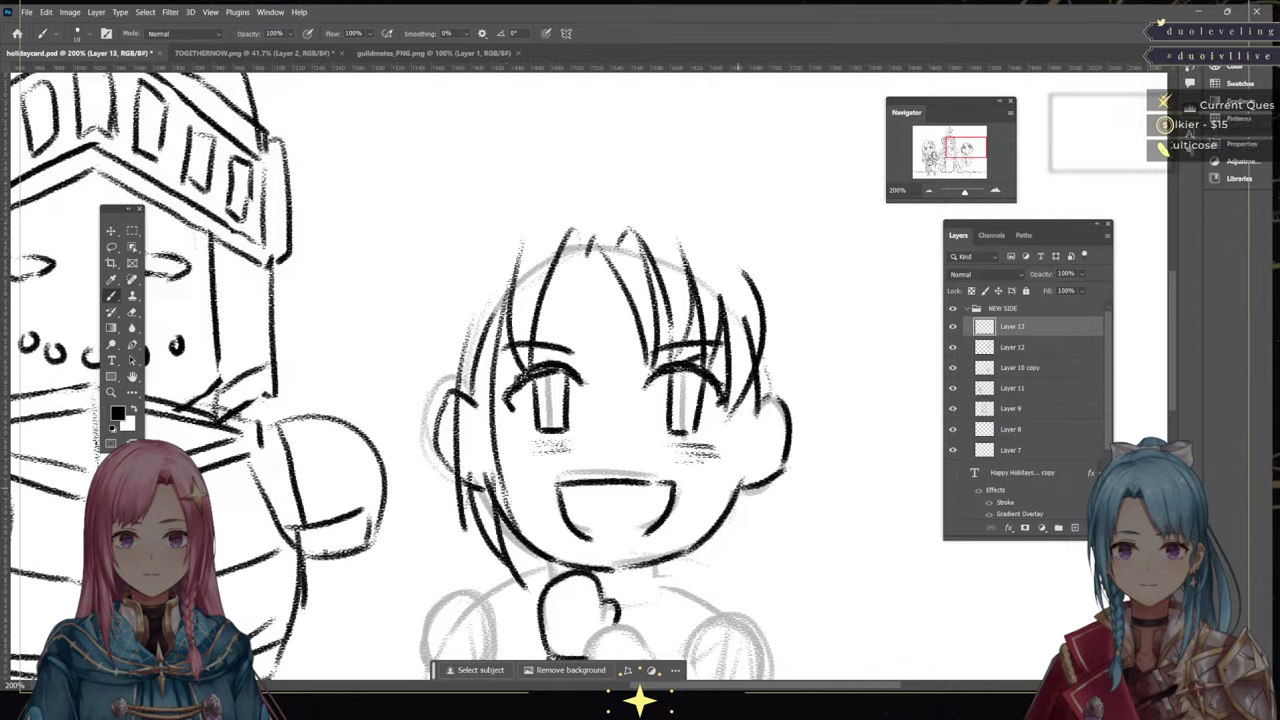
{"action": "mouse_move", "coordinate": [738, 498]}
{"action": "left_mouse_down"}
{"action": "mouse_move", "coordinate": [714, 604]}
{"action": "mouse_move", "coordinate": [746, 532]}
{"action": "left_mouse_up"}
{"action": "left_click_drag", "start_coordinate": [768, 380], "coordinate": [764, 412]}
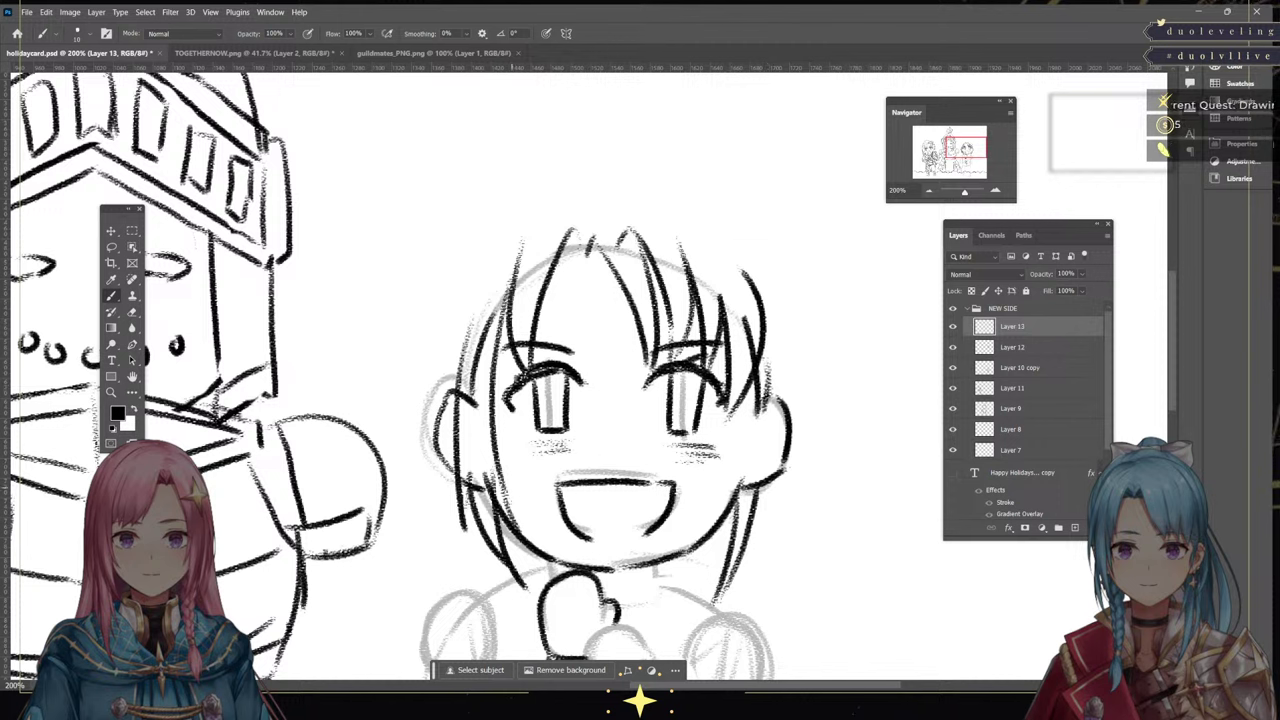
Sketch a curved hair strand rising from the ear nearest the knight, then undo the second strand outside it
{"action": "mouse_move", "coordinate": [458, 384]}
{"action": "left_mouse_down"}
{"action": "mouse_move", "coordinate": [456, 345]}
{"action": "mouse_move", "coordinate": [492, 252]}
{"action": "left_mouse_up"}
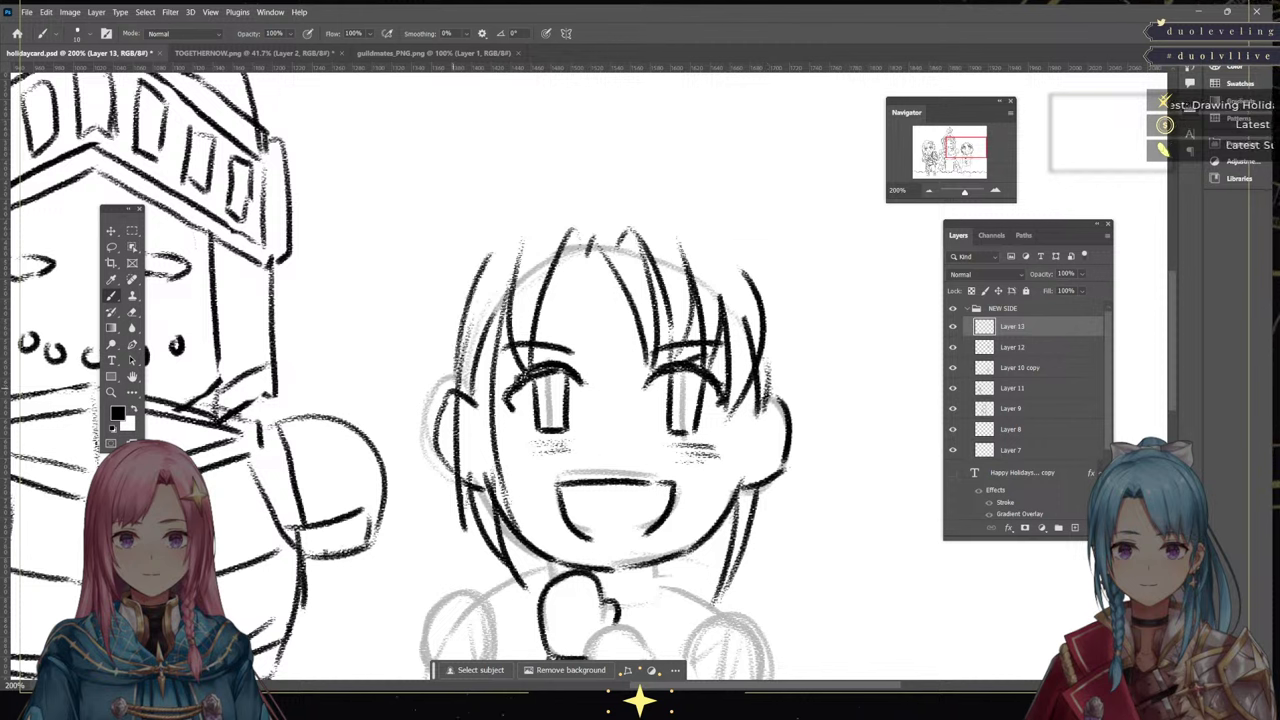
{"action": "left_click_drag", "start_coordinate": [448, 388], "coordinate": [484, 232]}
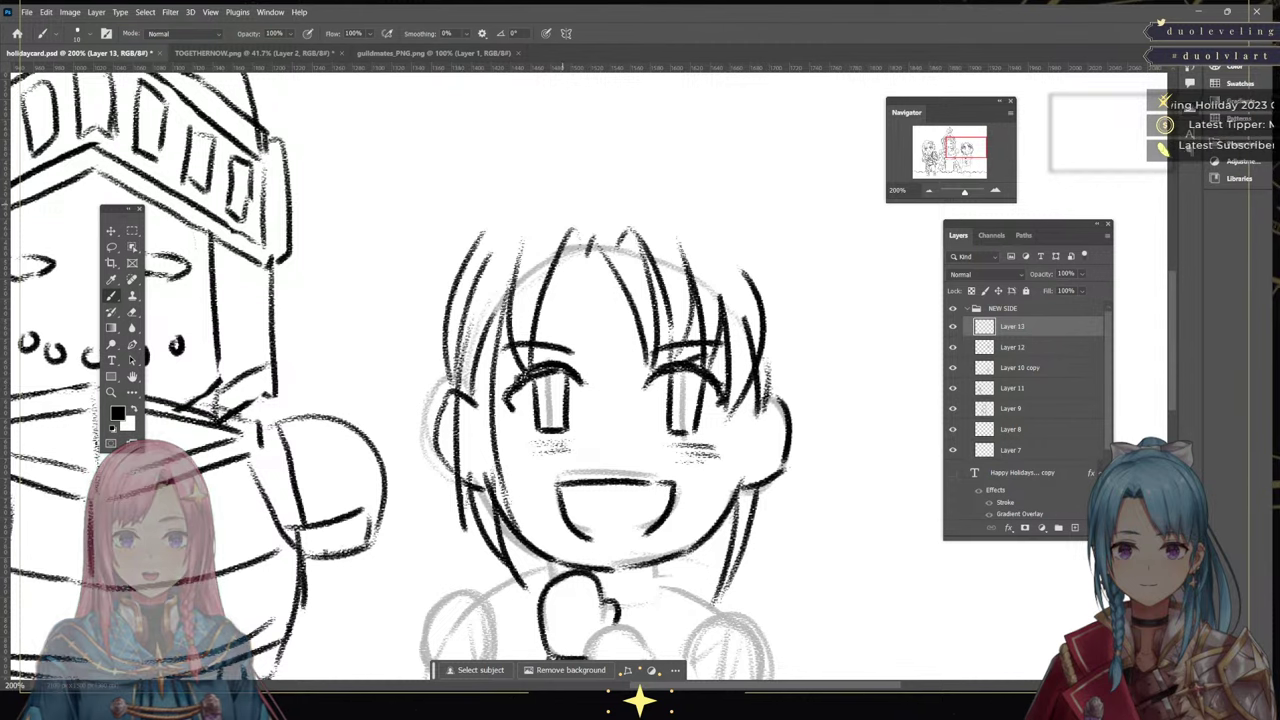
{"action": "key", "text": "ctrl+z"}
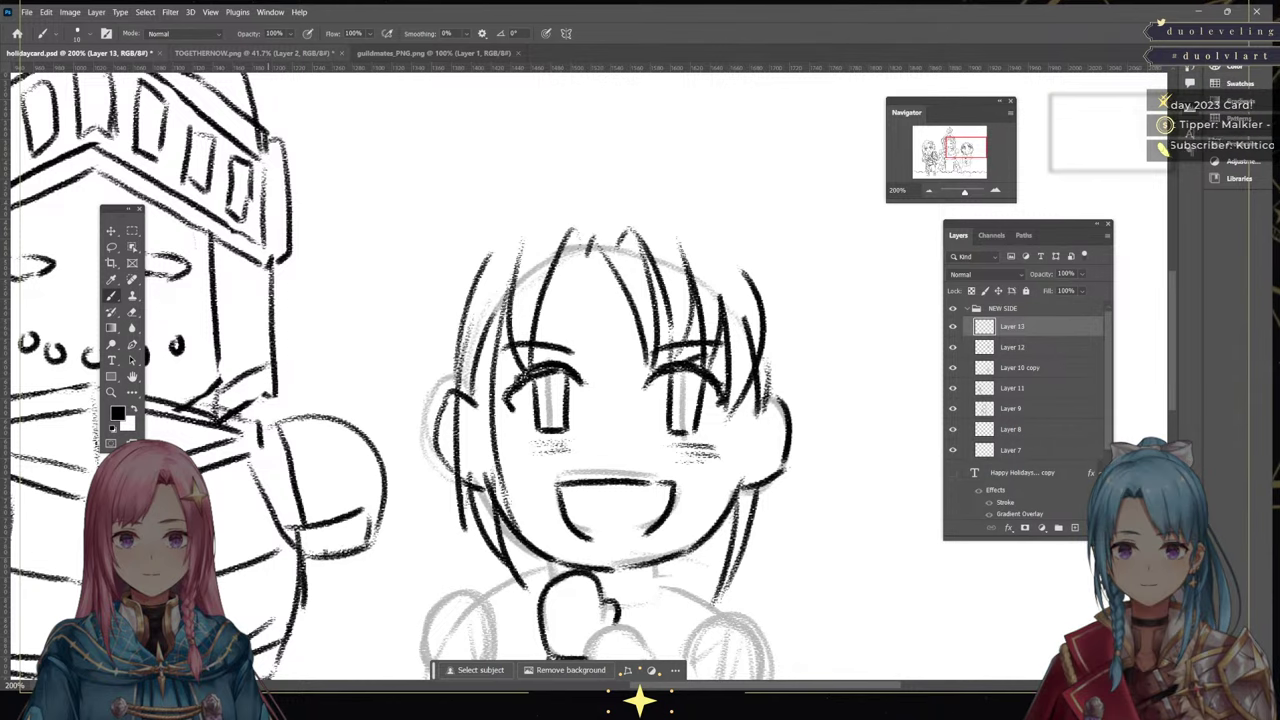
Check the character reference and draw the outer hair contour from the ear nearest the knight up and over the crown, redoing rejected strokes
{"action": "left_click", "coordinate": [289, 53]}
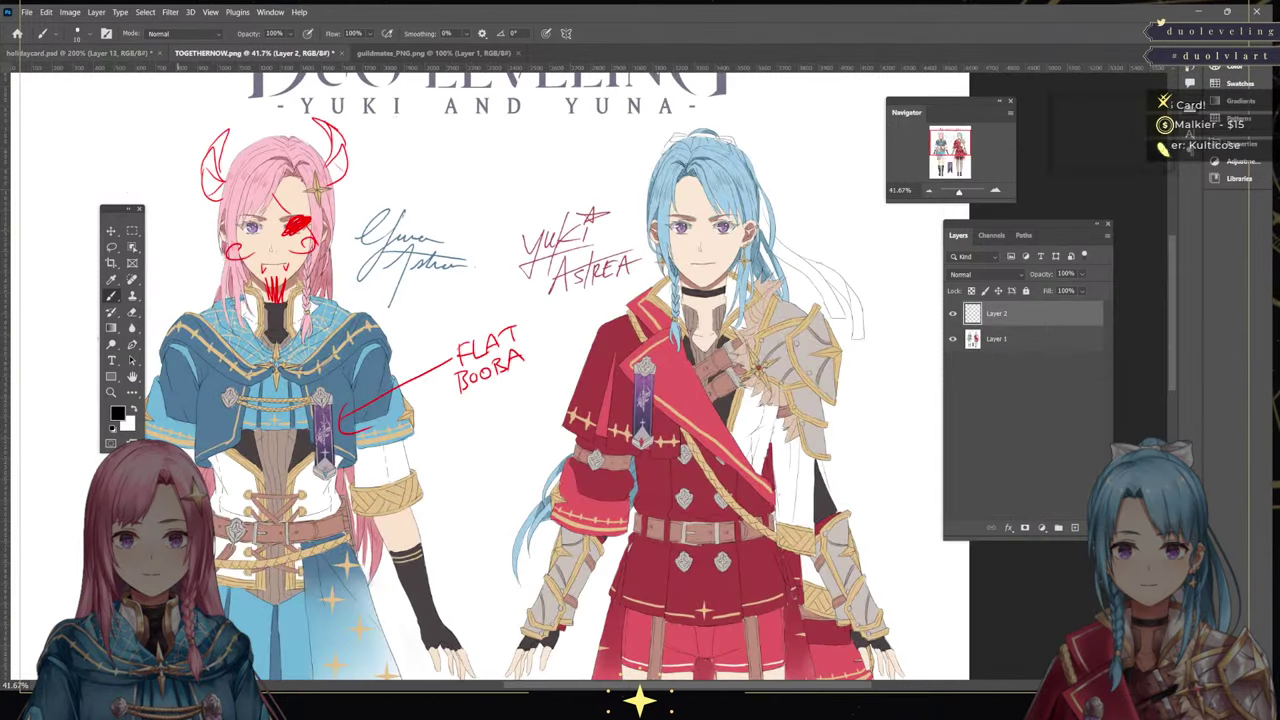
{"action": "key", "text": "ctrl+shift+Tab"}
{"action": "left_click_drag", "start_coordinate": [470, 261], "coordinate": [405, 465]}
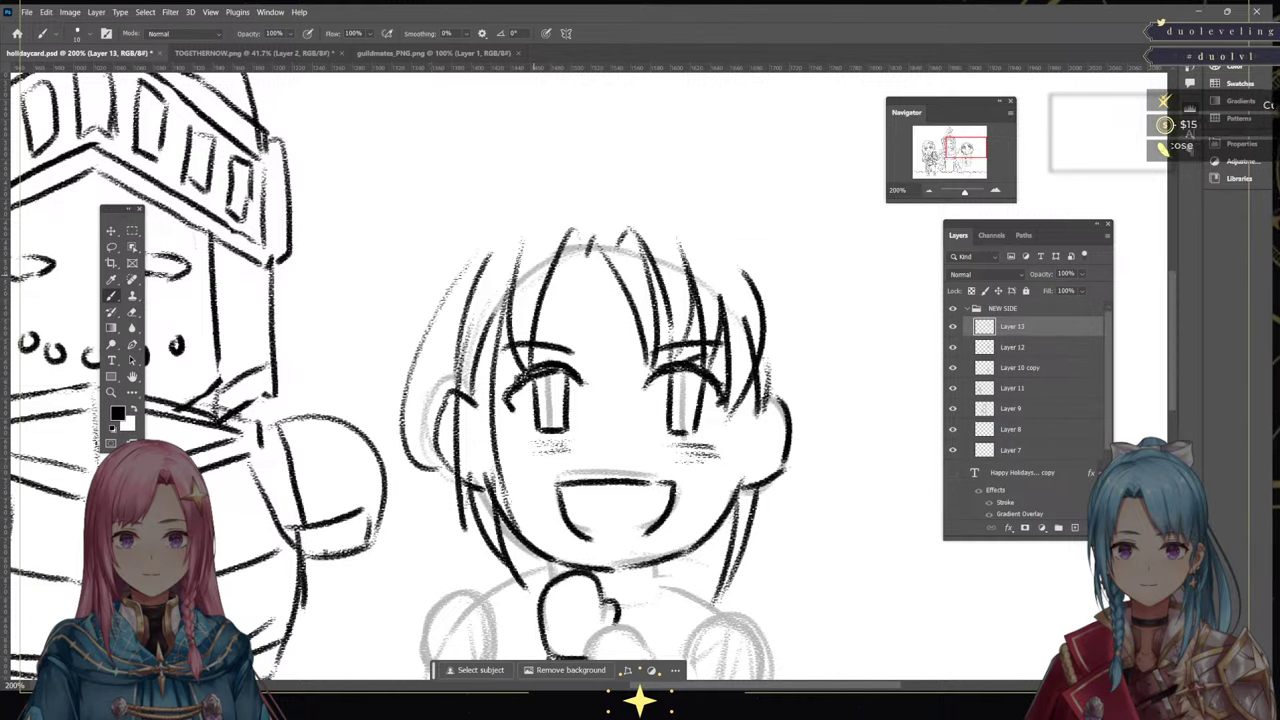
{"action": "key", "text": "ctrl+z"}
{"action": "mouse_move", "coordinate": [494, 214]}
{"action": "left_mouse_down"}
{"action": "mouse_move", "coordinate": [434, 396]}
{"action": "mouse_move", "coordinate": [464, 474]}
{"action": "mouse_move", "coordinate": [492, 219]}
{"action": "mouse_move", "coordinate": [432, 468]}
{"action": "left_mouse_up"}
{"action": "key", "text": "ctrl+z"}
{"action": "left_click_drag", "start_coordinate": [456, 340], "coordinate": [440, 462]}
{"action": "left_click_drag", "start_coordinate": [572, 162], "coordinate": [480, 238]}
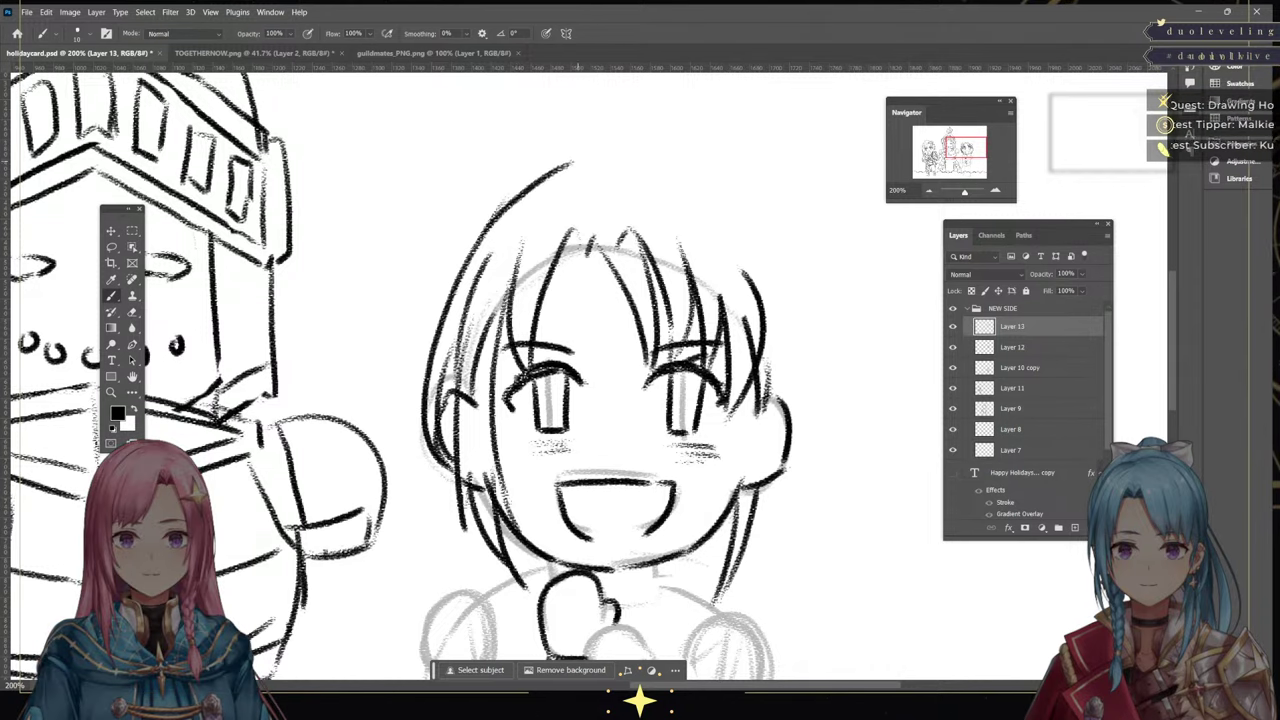
{"action": "left_click_drag", "start_coordinate": [600, 163], "coordinate": [718, 192]}
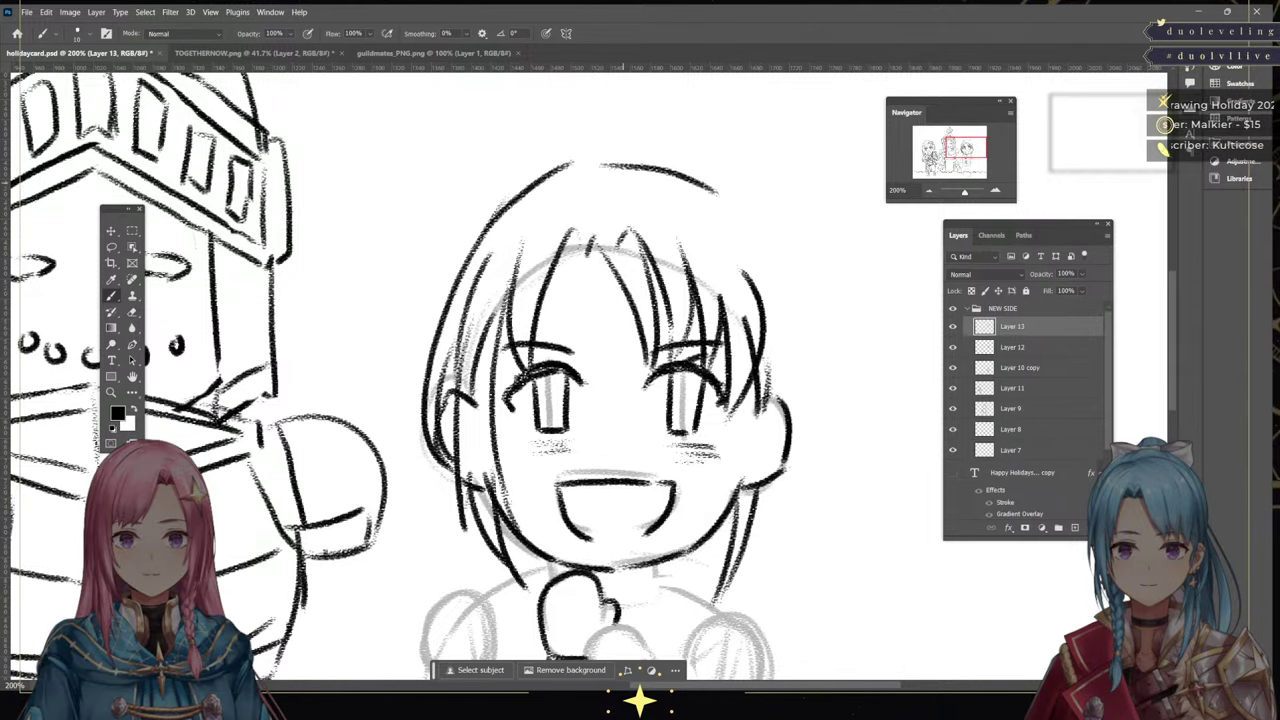
Recheck the character reference, then sketch strands from the crown's parting and the hair's outer curve on the side farther from the knight
{"action": "left_click", "coordinate": [256, 53]}
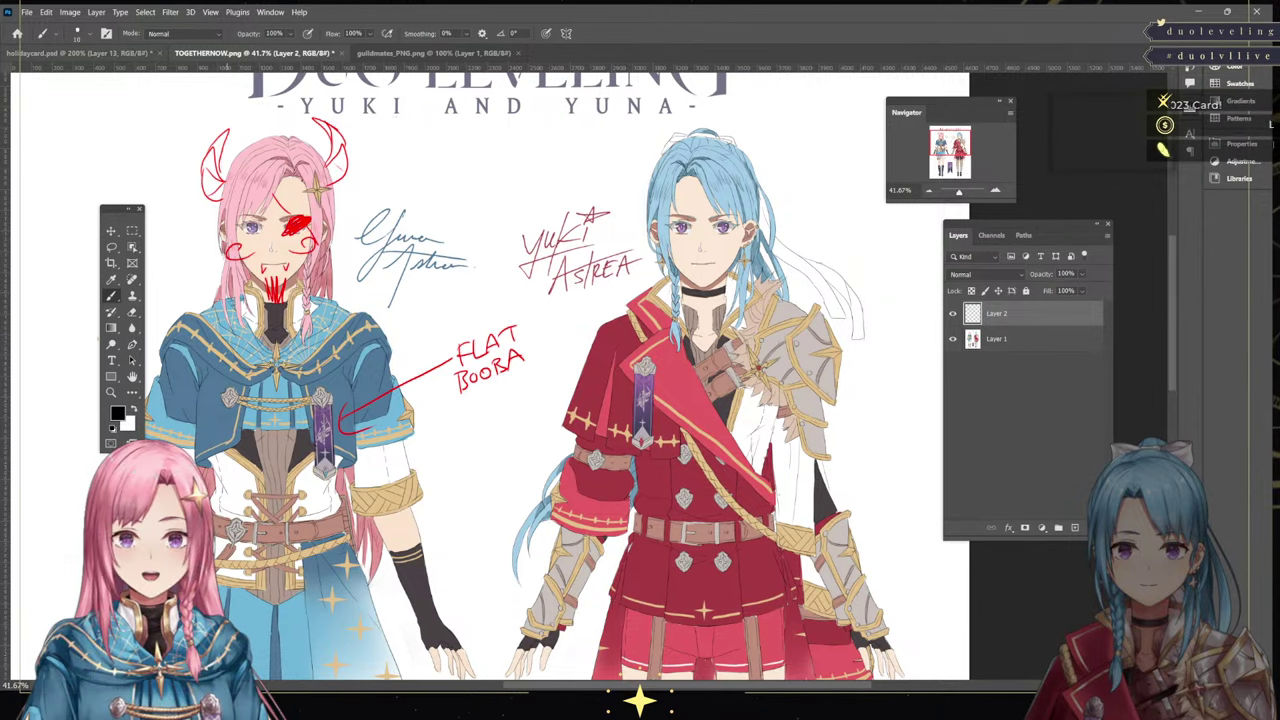
{"action": "left_click", "coordinate": [80, 53]}
{"action": "mouse_move", "coordinate": [488, 250]}
{"action": "left_mouse_down"}
{"action": "mouse_move", "coordinate": [566, 186]}
{"action": "mouse_move", "coordinate": [600, 186]}
{"action": "mouse_move", "coordinate": [590, 190]}
{"action": "mouse_move", "coordinate": [638, 245]}
{"action": "left_mouse_up"}
{"action": "left_click_drag", "start_coordinate": [588, 171], "coordinate": [687, 216]}
{"action": "key", "text": "ctrl+z"}
{"action": "mouse_move", "coordinate": [600, 182]}
{"action": "left_mouse_down"}
{"action": "mouse_move", "coordinate": [686, 204]}
{"action": "mouse_move", "coordinate": [716, 246]}
{"action": "mouse_move", "coordinate": [652, 163]}
{"action": "mouse_move", "coordinate": [738, 236]}
{"action": "mouse_move", "coordinate": [650, 172]}
{"action": "mouse_move", "coordinate": [752, 276]}
{"action": "mouse_move", "coordinate": [682, 248]}
{"action": "left_mouse_up"}
{"action": "key", "text": "ctrl+z"}
{"action": "key", "text": "ctrl+z"}
{"action": "left_click_drag", "start_coordinate": [660, 158], "coordinate": [737, 242]}
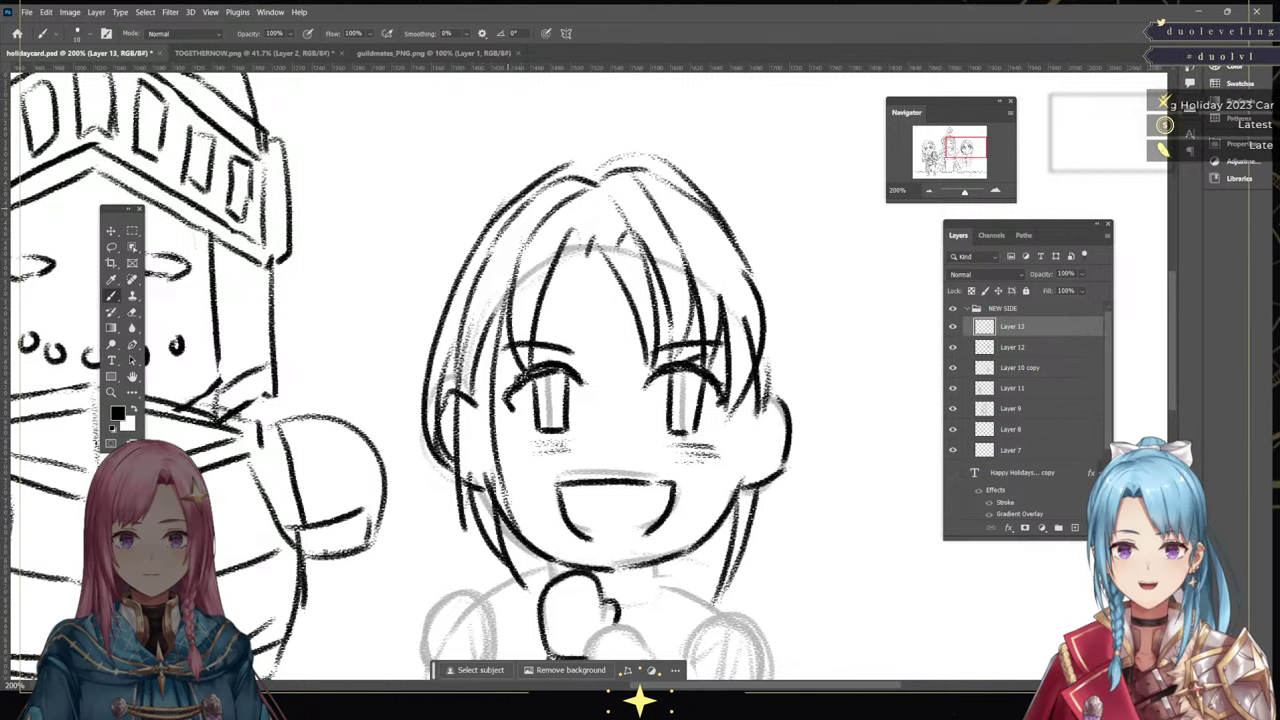
Add a short stroke at the hair parting of the girl beside the knight and reinforce the upper-left contour of her hair
{"action": "left_click_drag", "start_coordinate": [579, 166], "coordinate": [598, 182]}
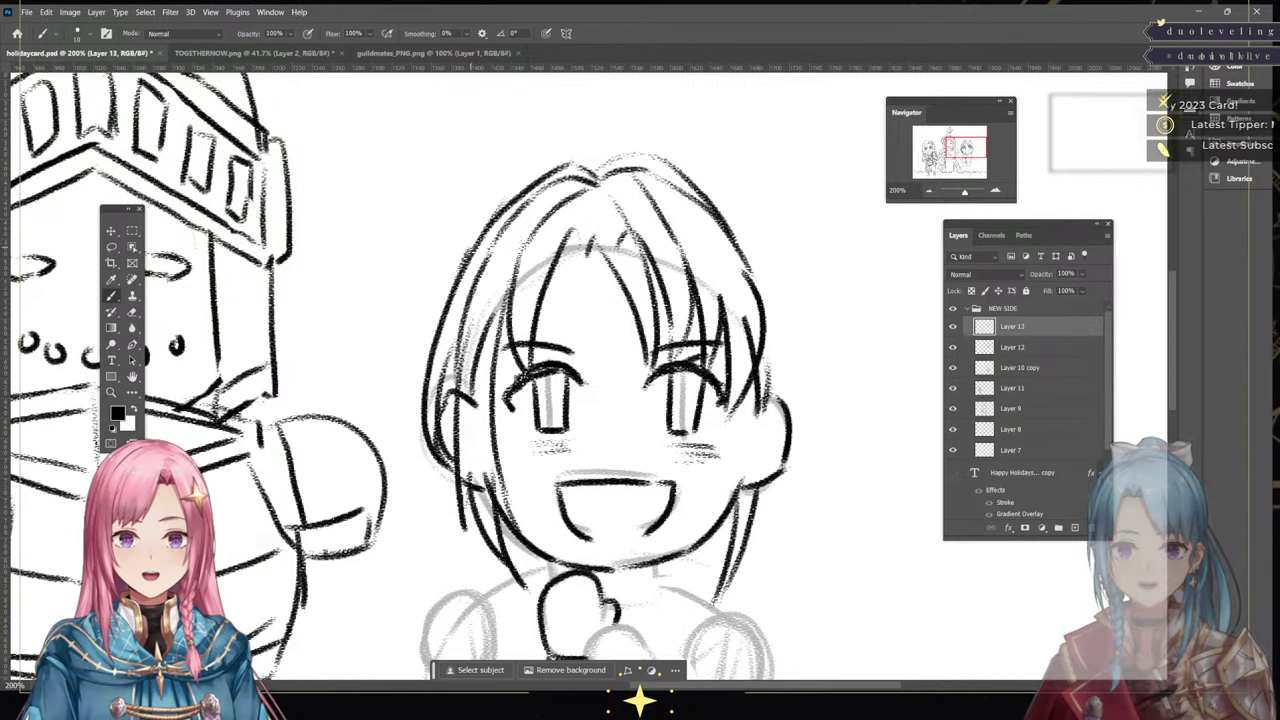
{"action": "mouse_move", "coordinate": [489, 198]}
{"action": "left_mouse_down"}
{"action": "mouse_move", "coordinate": [594, 140]}
{"action": "mouse_move", "coordinate": [664, 150]}
{"action": "mouse_move", "coordinate": [719, 175]}
{"action": "mouse_move", "coordinate": [770, 262]}
{"action": "left_mouse_up"}
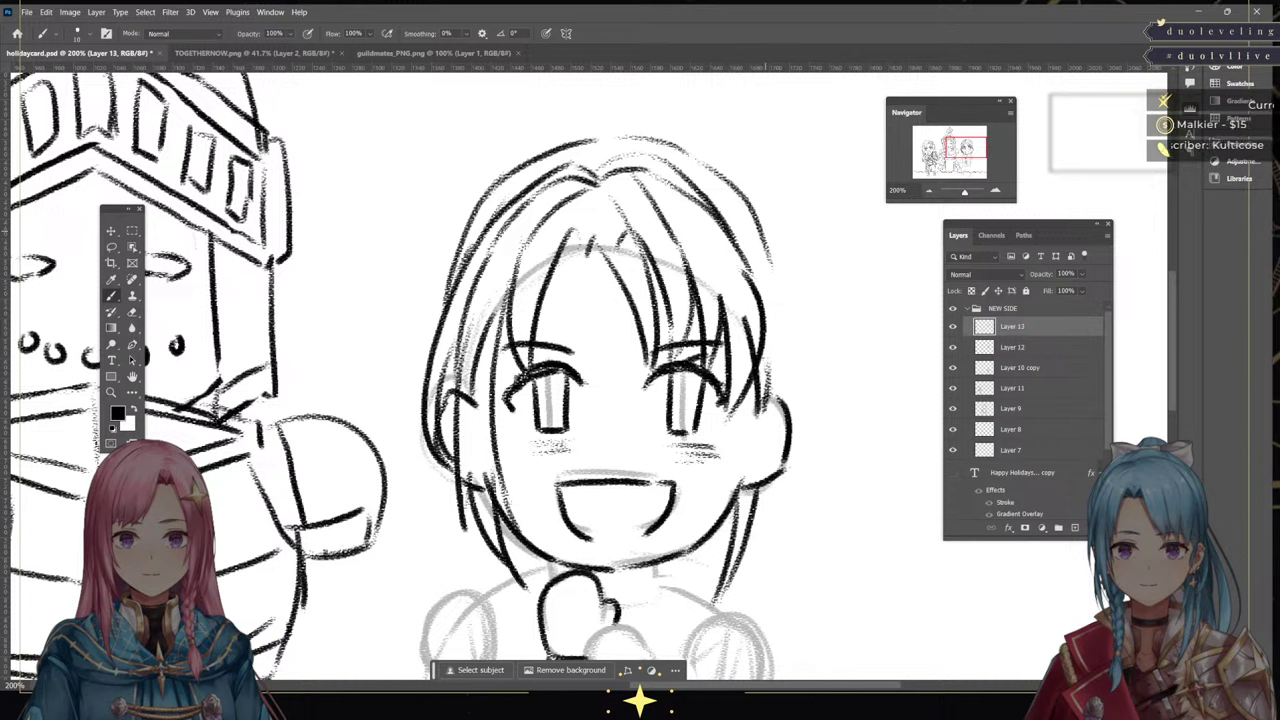
{"action": "key", "text": "ctrl+z"}
{"action": "key", "text": "ctrl+z"}
{"action": "key", "text": "ctrl+z"}
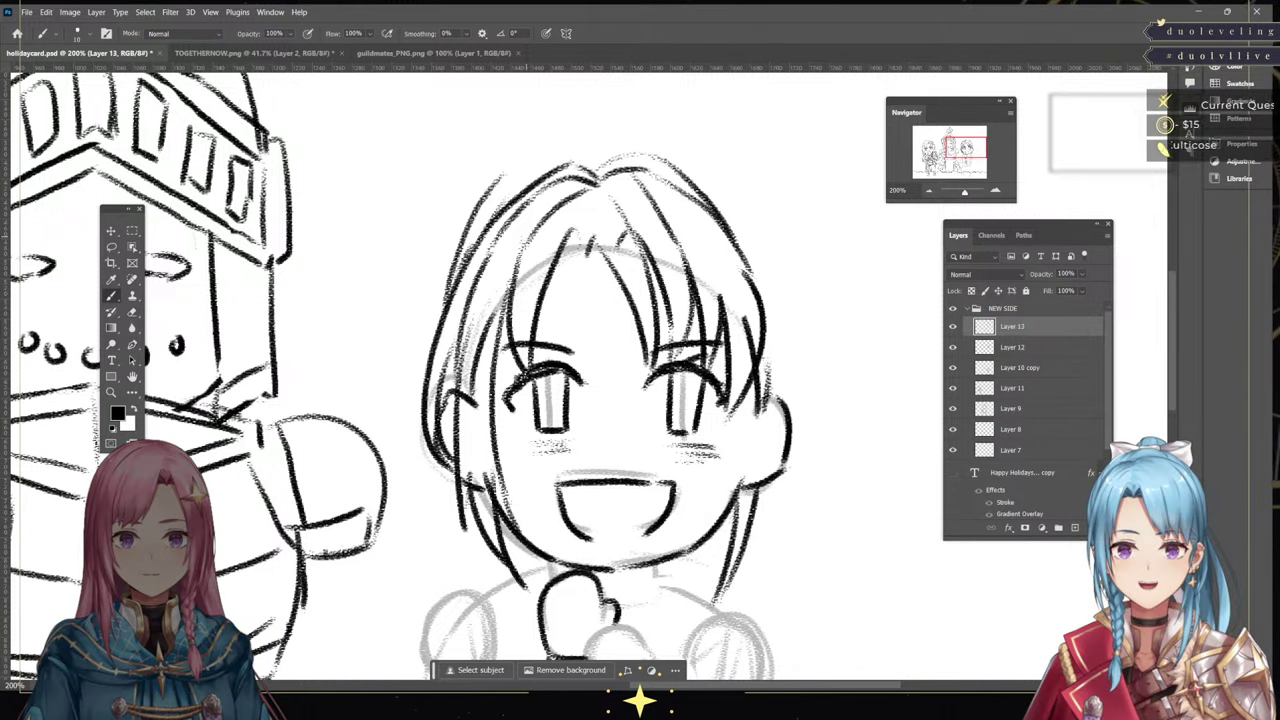
{"action": "key", "text": "ctrl+z"}
{"action": "left_click_drag", "start_coordinate": [492, 214], "coordinate": [444, 300]}
Draw the outer hair contour down the right side of the girl's head to ear level and add inner strand lines
{"action": "left_click_drag", "start_coordinate": [702, 185], "coordinate": [768, 242]}
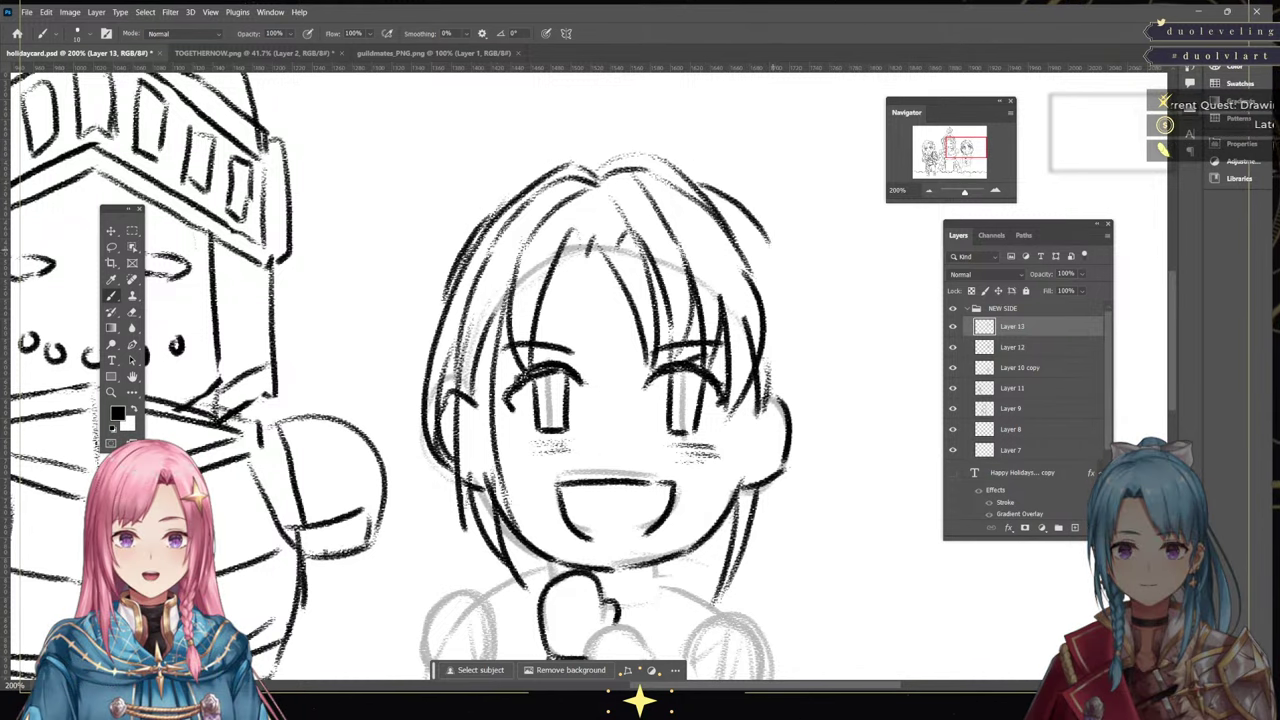
{"action": "key", "text": "ctrl+z"}
{"action": "mouse_move", "coordinate": [680, 168]}
{"action": "left_mouse_down"}
{"action": "mouse_move", "coordinate": [724, 194]}
{"action": "mouse_move", "coordinate": [762, 258]}
{"action": "mouse_move", "coordinate": [798, 367]}
{"action": "mouse_move", "coordinate": [791, 406]}
{"action": "left_mouse_up"}
{"action": "key", "text": "ctrl+z"}
{"action": "key", "text": "ctrl+z"}
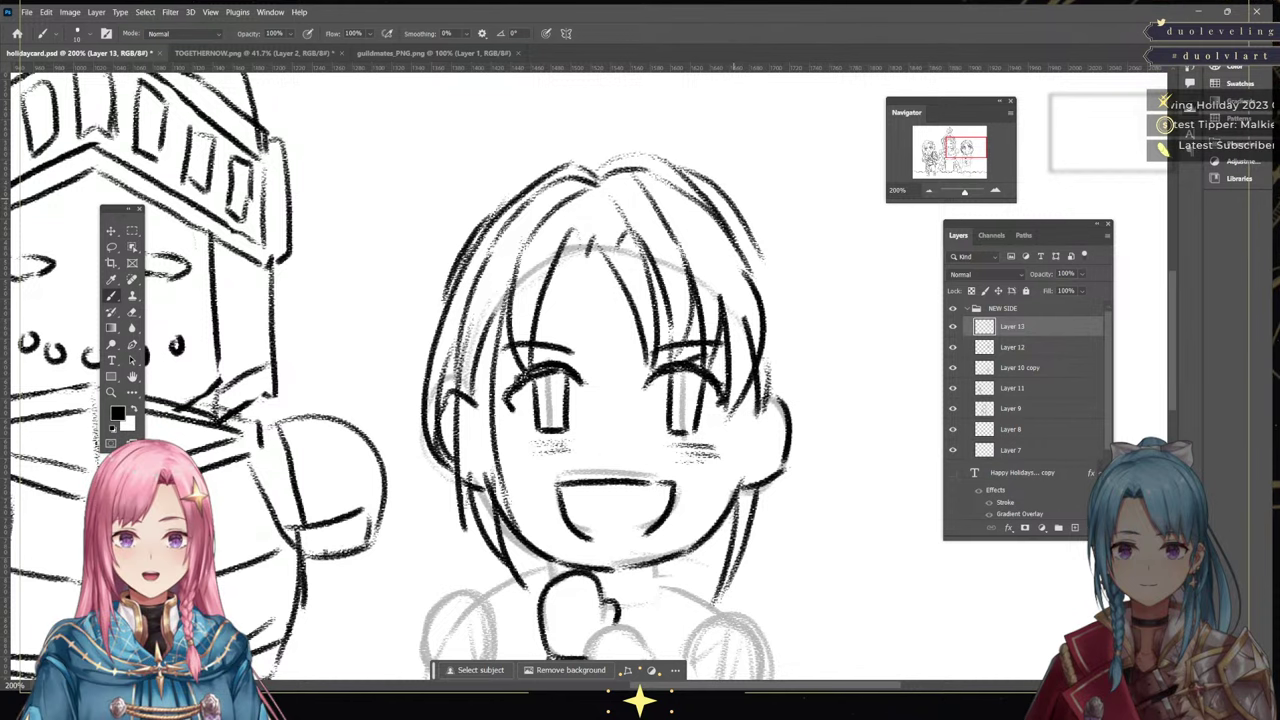
{"action": "key", "text": "ctrl+z"}
{"action": "mouse_move", "coordinate": [722, 193]}
{"action": "left_mouse_down"}
{"action": "mouse_move", "coordinate": [796, 325]}
{"action": "mouse_move", "coordinate": [797, 406]}
{"action": "left_mouse_up"}
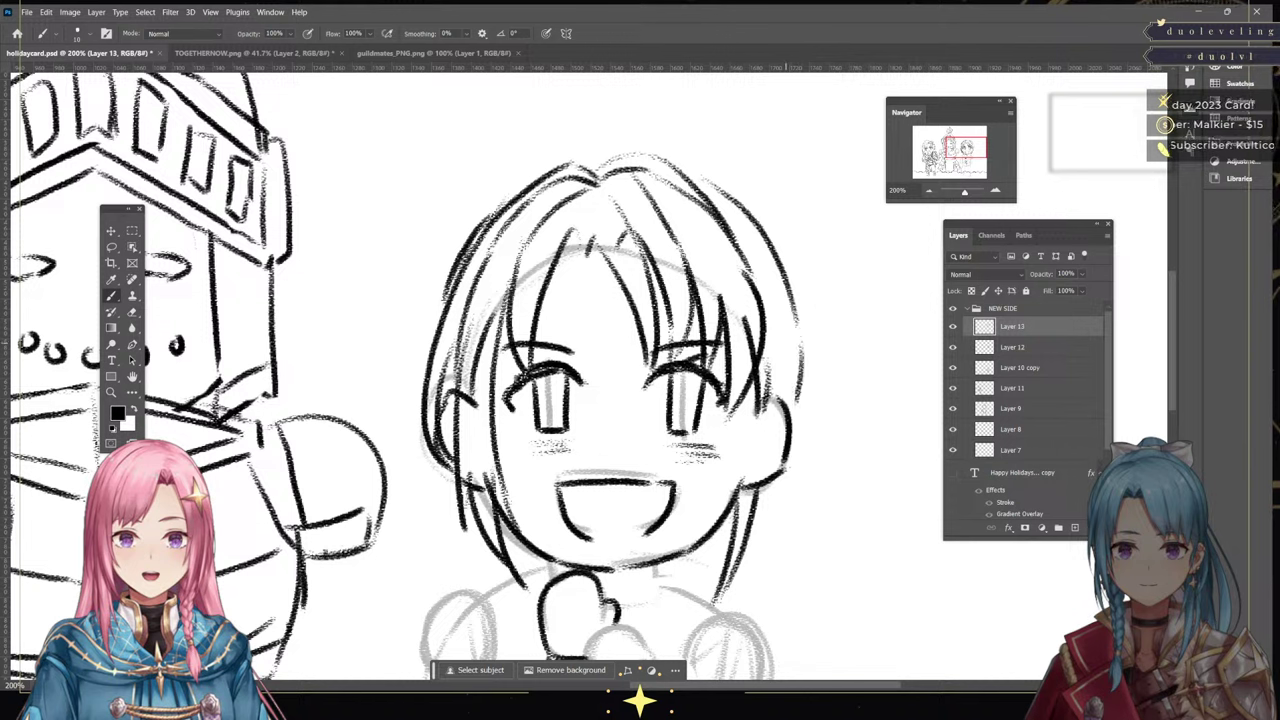
{"action": "left_click_drag", "start_coordinate": [753, 225], "coordinate": [750, 301]}
{"action": "left_click_drag", "start_coordinate": [786, 290], "coordinate": [772, 362]}
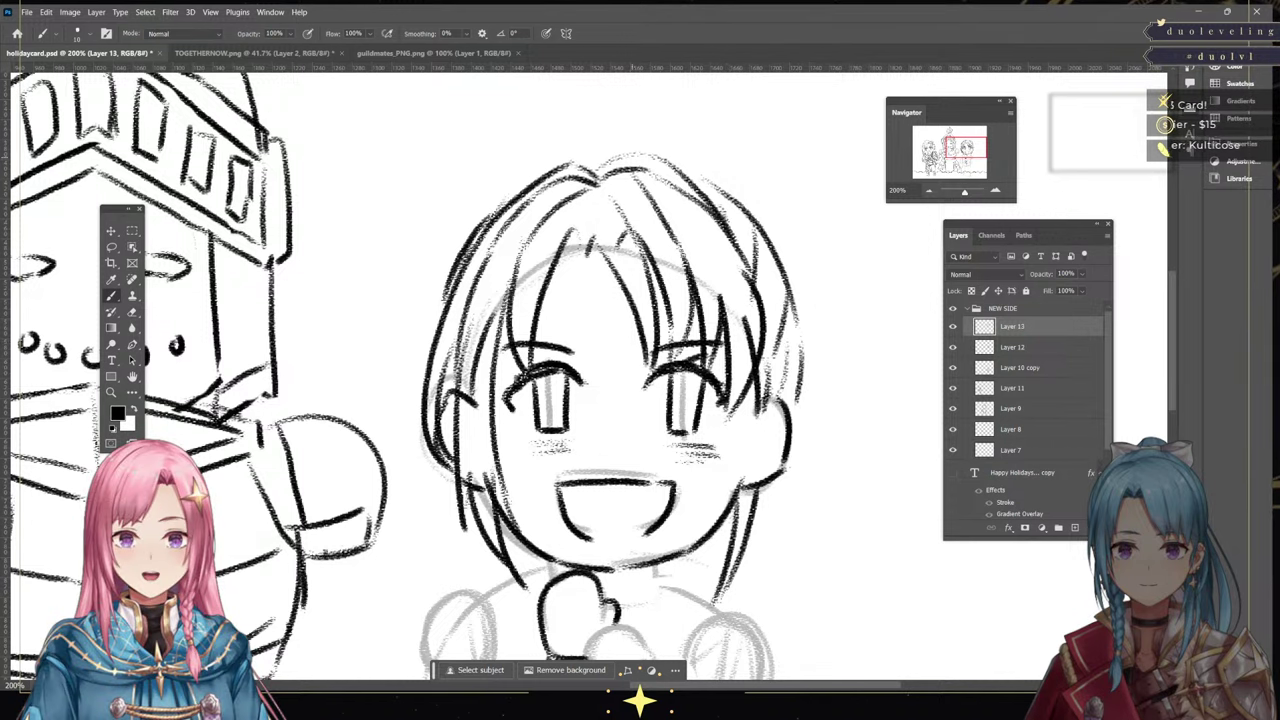
Try a hair bow with two pointed loops on top of the girl's head
{"action": "mouse_move", "coordinate": [521, 137]}
{"action": "left_mouse_down"}
{"action": "mouse_move", "coordinate": [611, 163]}
{"action": "mouse_move", "coordinate": [671, 128]}
{"action": "mouse_move", "coordinate": [710, 178]}
{"action": "left_mouse_up"}
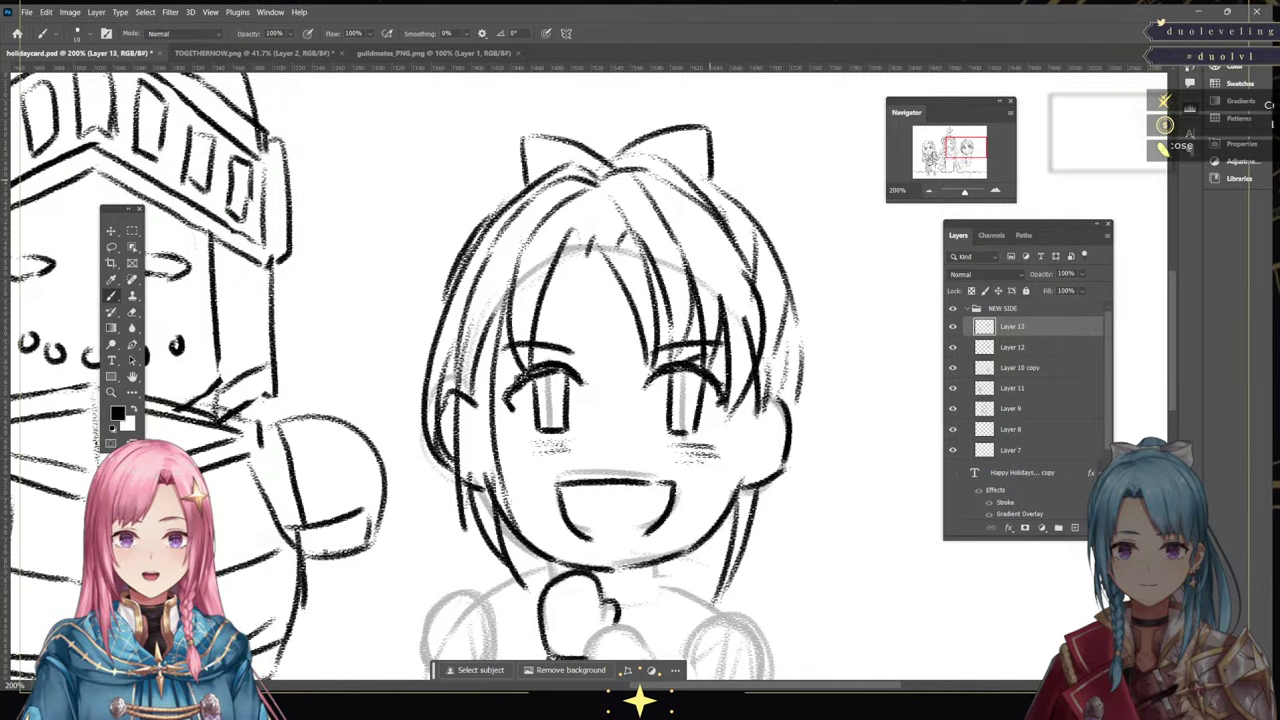
{"action": "left_click_drag", "start_coordinate": [630, 152], "coordinate": [708, 132]}
{"action": "left_click_drag", "start_coordinate": [516, 148], "coordinate": [566, 158]}
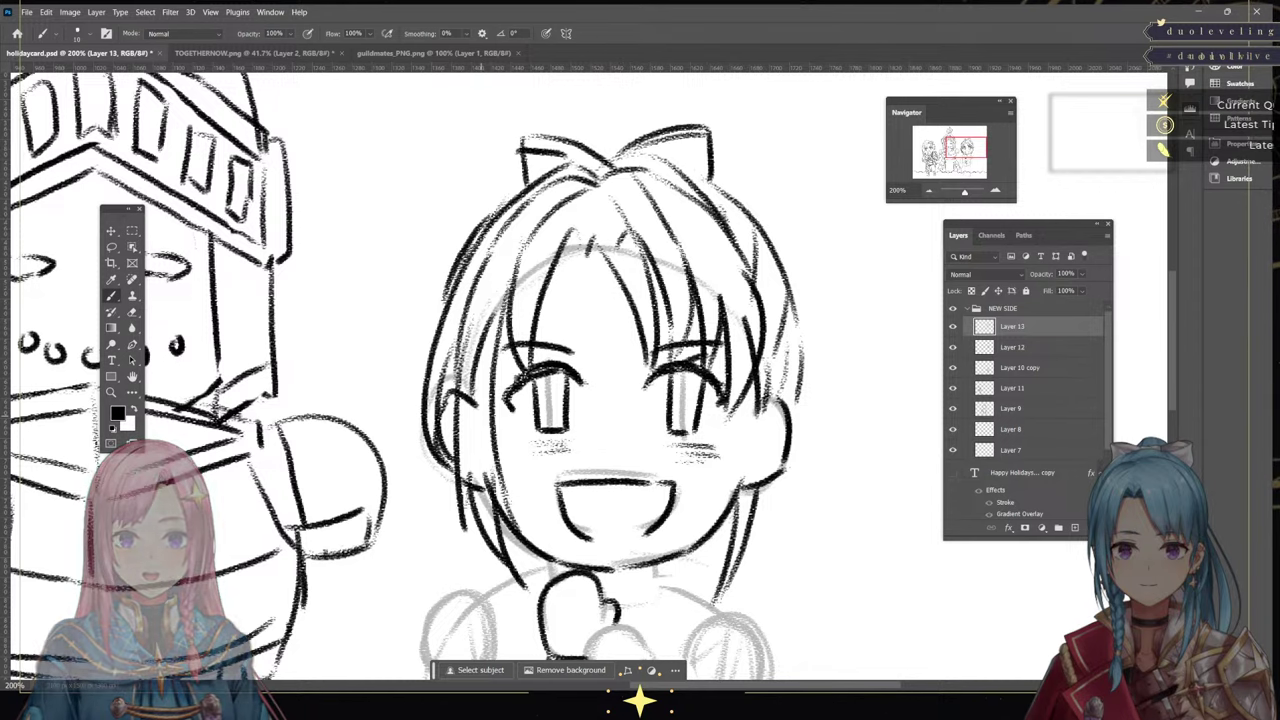
{"action": "key", "text": "ctrl+z"}
{"action": "key", "text": "ctrl+z"}
{"action": "left_click_drag", "start_coordinate": [936, 147], "coordinate": [966, 142]}
{"action": "scroll", "coordinate": [580, 375], "scroll_direction": "left", "scroll_amount": 2}
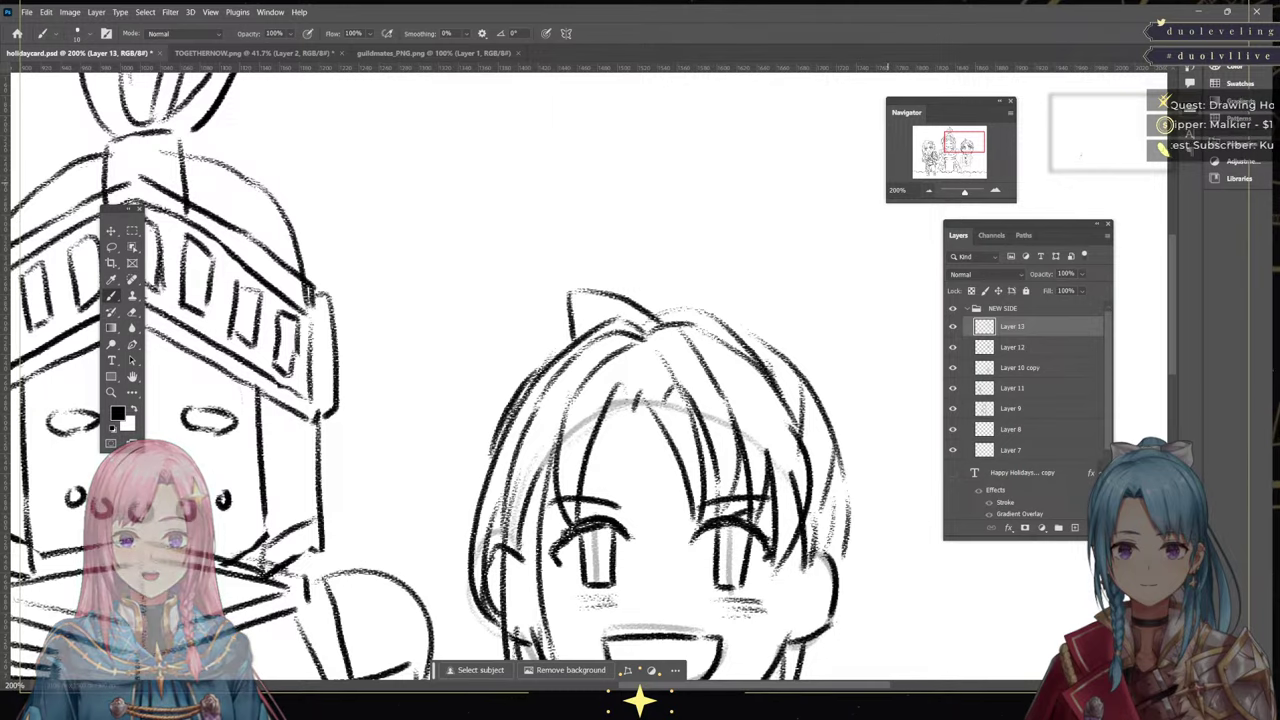
{"action": "key", "text": "ctrl+minus"}
{"action": "key", "text": "ctrl+minus"}
{"action": "key", "text": "ctrl+minus"}
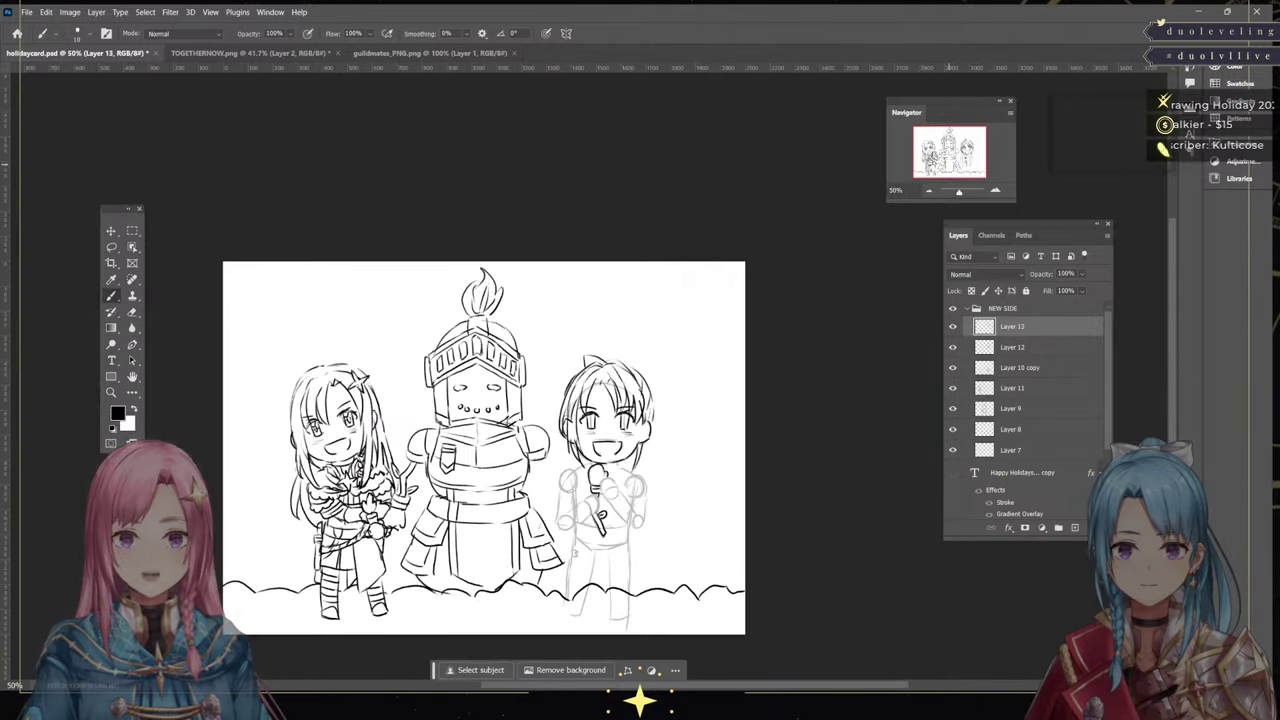
{"action": "key", "text": "ctrl+plus"}
{"action": "key", "text": "ctrl+plus"}
{"action": "key", "text": "ctrl+plus"}
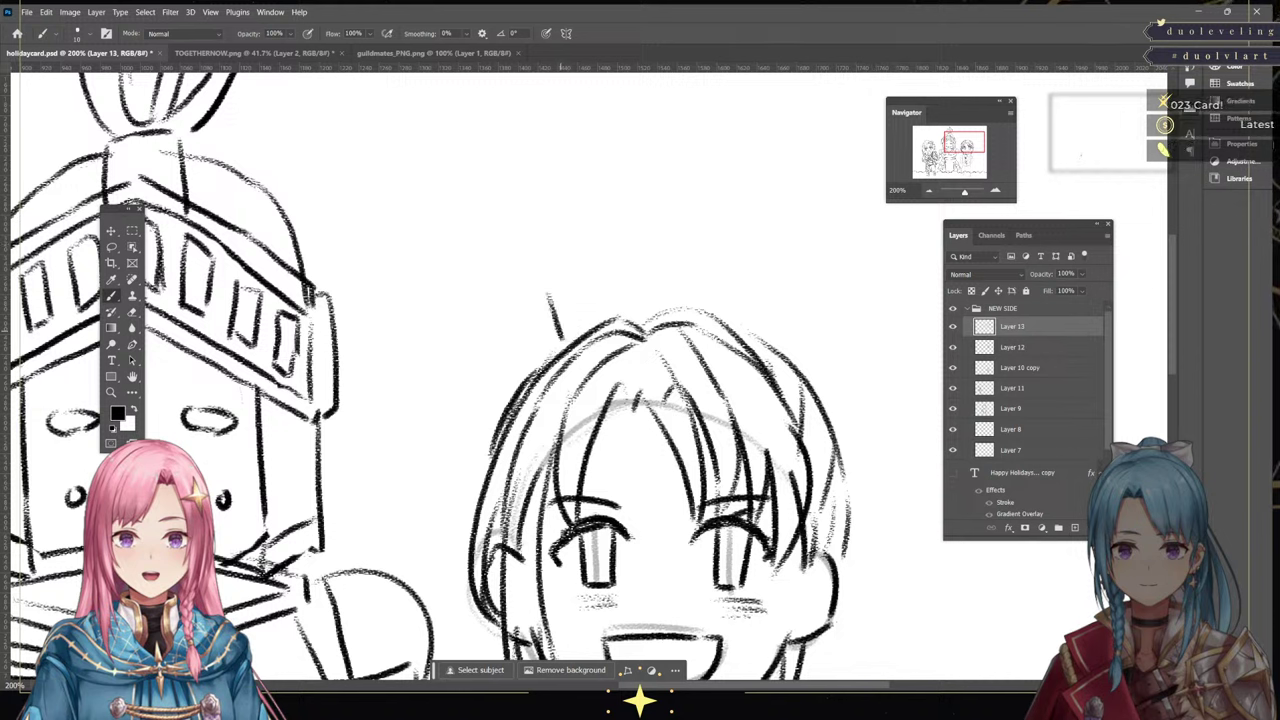
Undo the leftover bow edge and try a smaller, tilted version of the bow above the hair parting
{"action": "key", "text": "ctrl+z"}
{"action": "mouse_move", "coordinate": [553, 310]}
{"action": "left_mouse_down"}
{"action": "mouse_move", "coordinate": [565, 345]}
{"action": "mouse_move", "coordinate": [622, 285]}
{"action": "mouse_move", "coordinate": [626, 300]}
{"action": "mouse_move", "coordinate": [689, 272]}
{"action": "left_mouse_up"}
{"action": "key", "text": "ctrl+z"}
{"action": "key", "text": "ctrl+z"}
{"action": "mouse_move", "coordinate": [640, 306]}
{"action": "left_mouse_down"}
{"action": "mouse_move", "coordinate": [704, 273]}
{"action": "mouse_move", "coordinate": [724, 318]}
{"action": "left_mouse_up"}
{"action": "left_click_drag", "start_coordinate": [562, 302], "coordinate": [714, 280]}
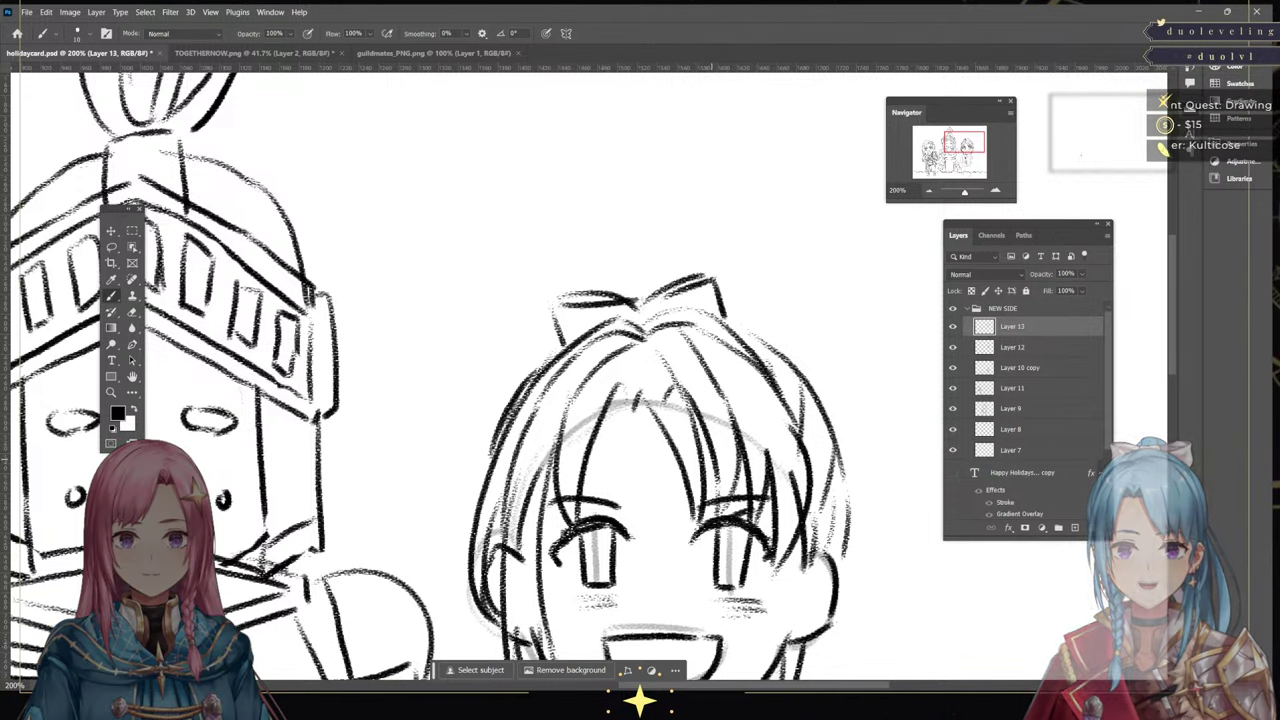
{"action": "key", "text": "ctrl+z"}
{"action": "key", "text": "ctrl+z"}
{"action": "key", "text": "ctrl+z"}
{"action": "key", "text": "ctrl+z"}
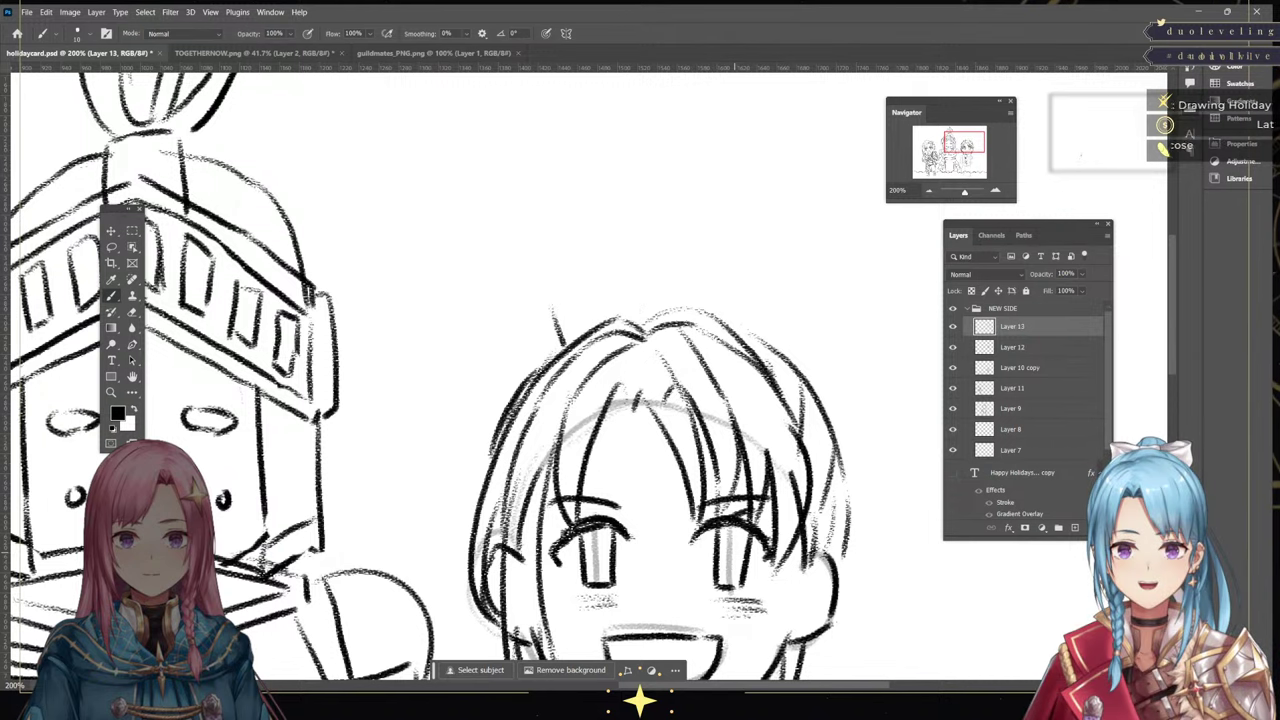
Draw a wide two-loop bow above the hair parting and a curved hair line arching over it, consulting the TOGETHERNOW.png reference
{"action": "mouse_move", "coordinate": [555, 320]}
{"action": "left_mouse_down"}
{"action": "mouse_move", "coordinate": [716, 282]}
{"action": "mouse_move", "coordinate": [754, 298]}
{"action": "mouse_move", "coordinate": [758, 342]}
{"action": "left_mouse_up"}
{"action": "left_click_drag", "start_coordinate": [662, 302], "coordinate": [750, 290]}
{"action": "mouse_move", "coordinate": [552, 300]}
{"action": "left_mouse_down"}
{"action": "mouse_move", "coordinate": [630, 292]}
{"action": "mouse_move", "coordinate": [614, 249]}
{"action": "mouse_move", "coordinate": [642, 230]}
{"action": "left_mouse_up"}
{"action": "key", "text": "ctrl+z"}
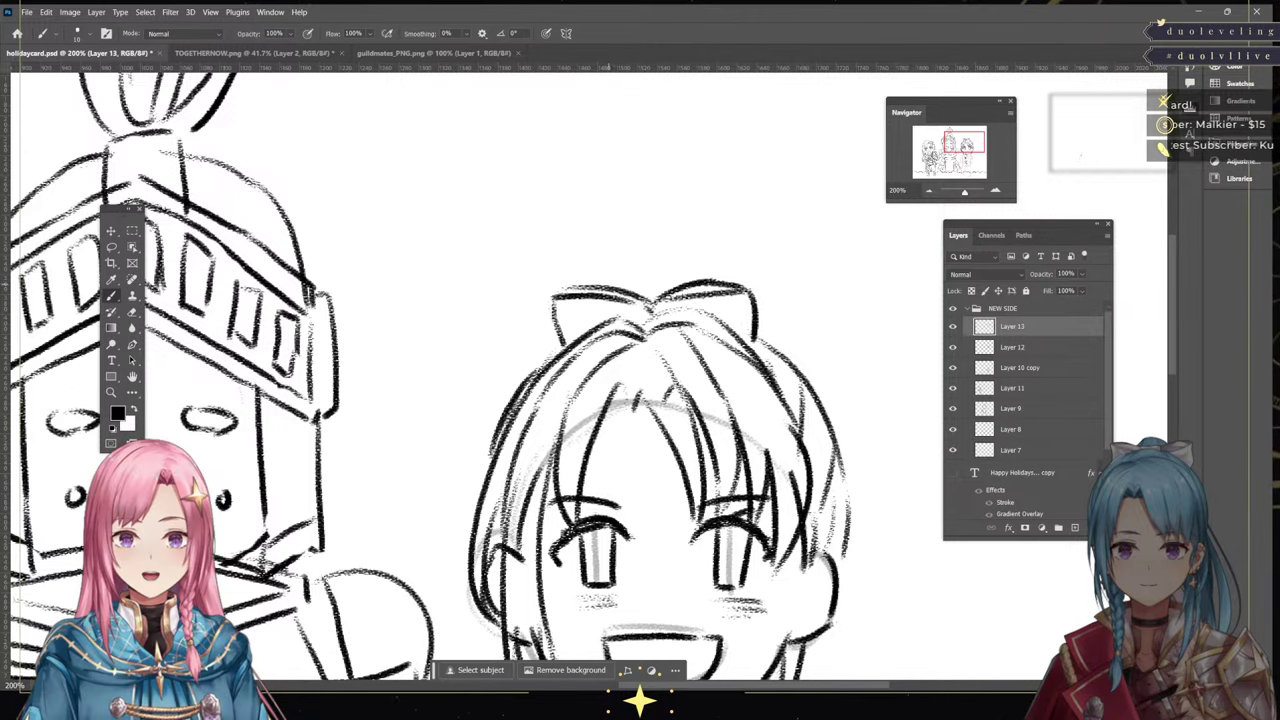
{"action": "left_click_drag", "start_coordinate": [599, 284], "coordinate": [634, 244]}
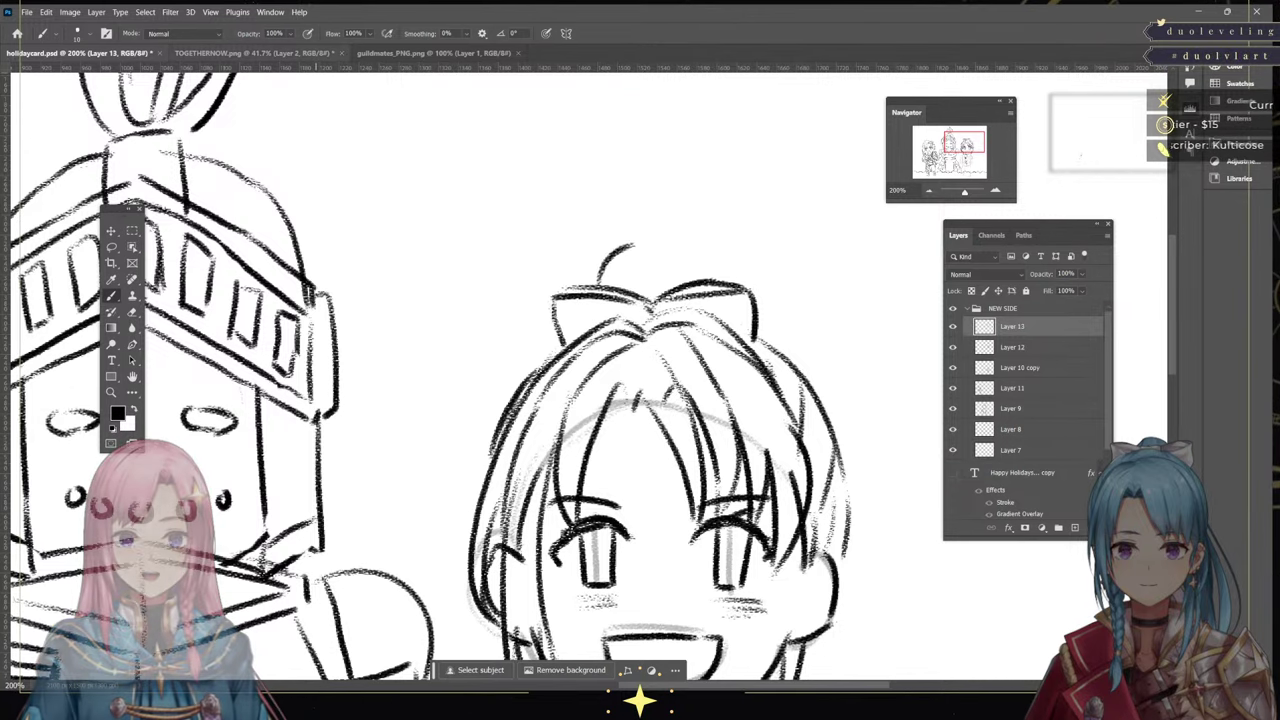
{"action": "key", "text": "ctrl+Tab"}
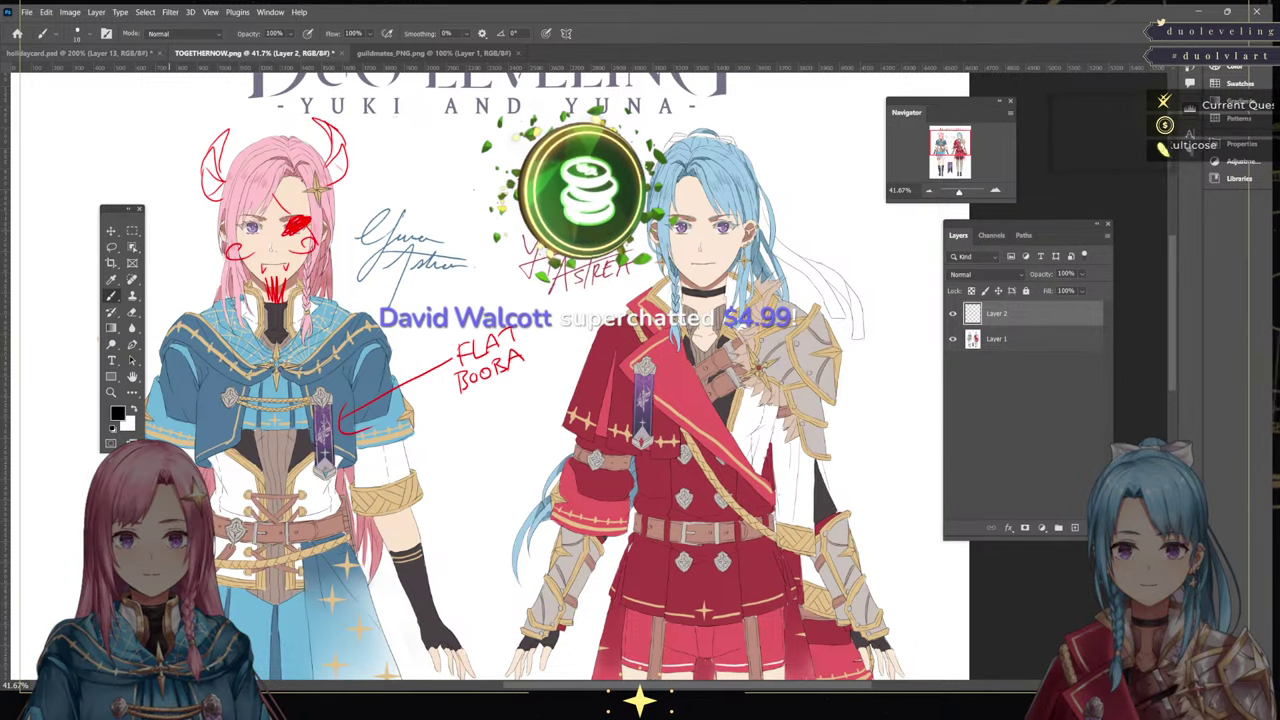
{"action": "key", "text": "ctrl+shift+Tab"}
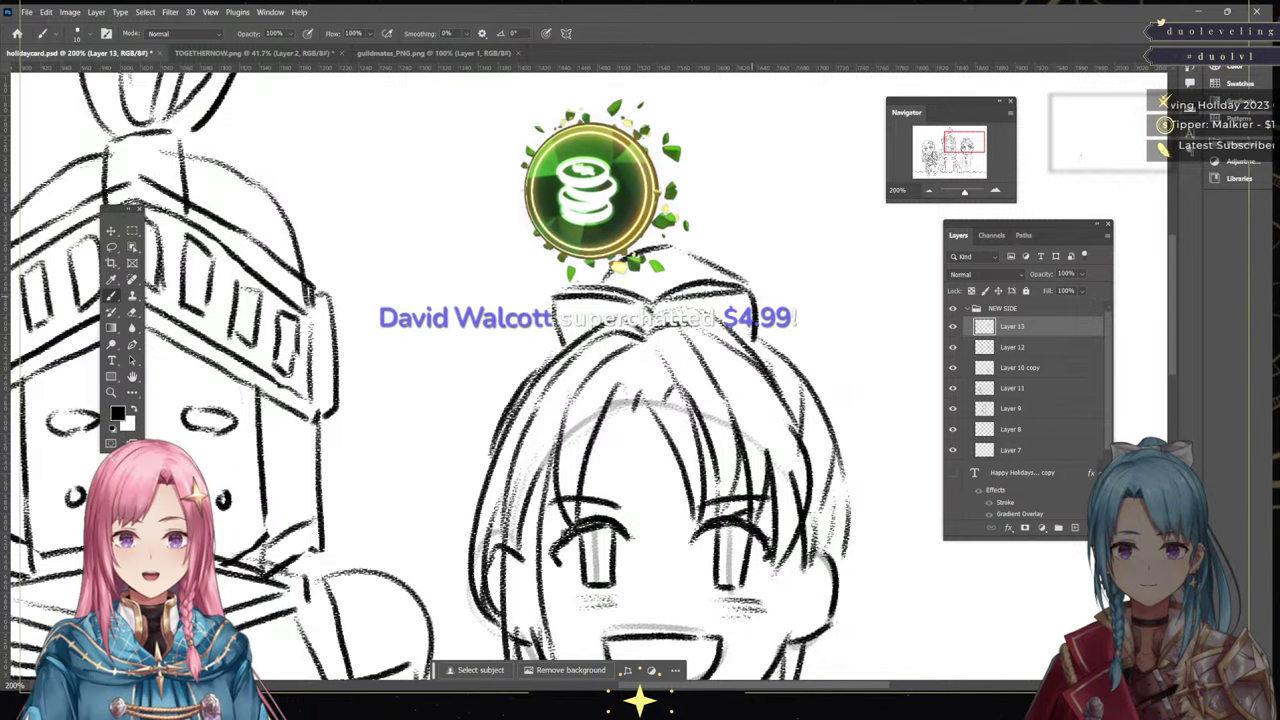
Check the hair in TOGETHERNOW.png and draw long strands in holidaycard.psd hanging below the ear on the right side of the girl's face
{"action": "left_click_drag", "start_coordinate": [842, 621], "coordinate": [794, 298]}
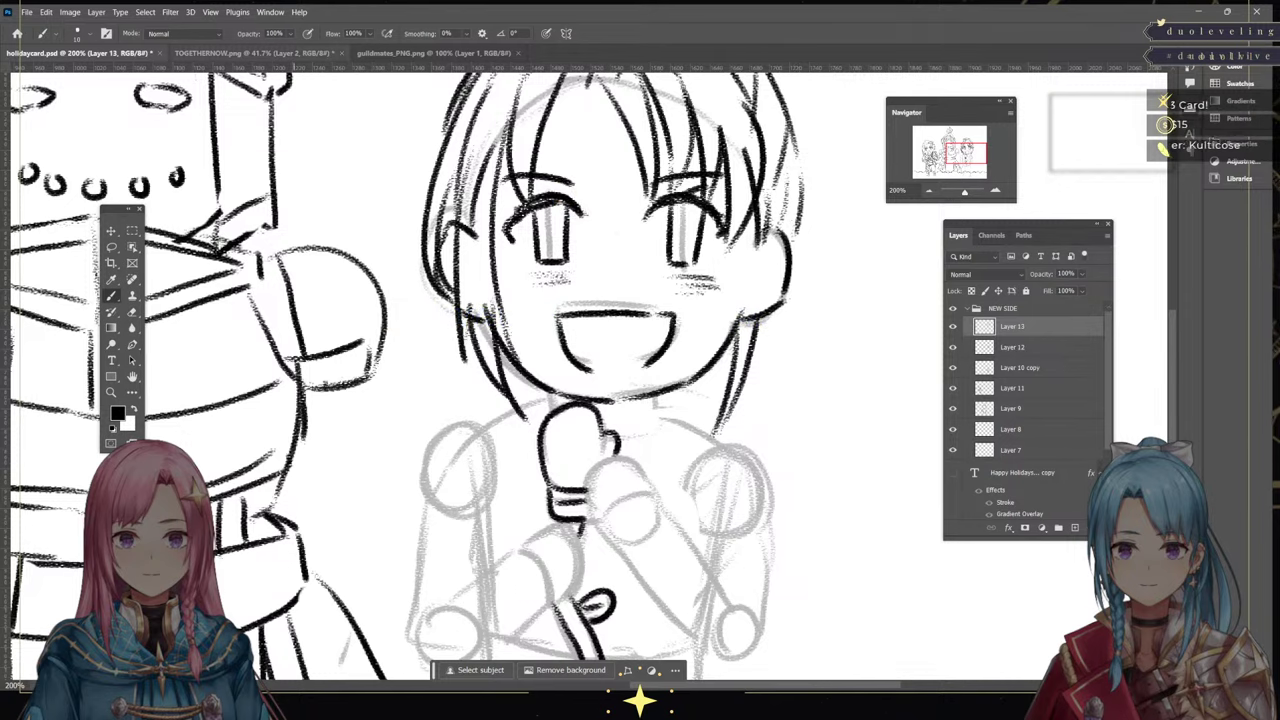
{"action": "left_click", "coordinate": [265, 53]}
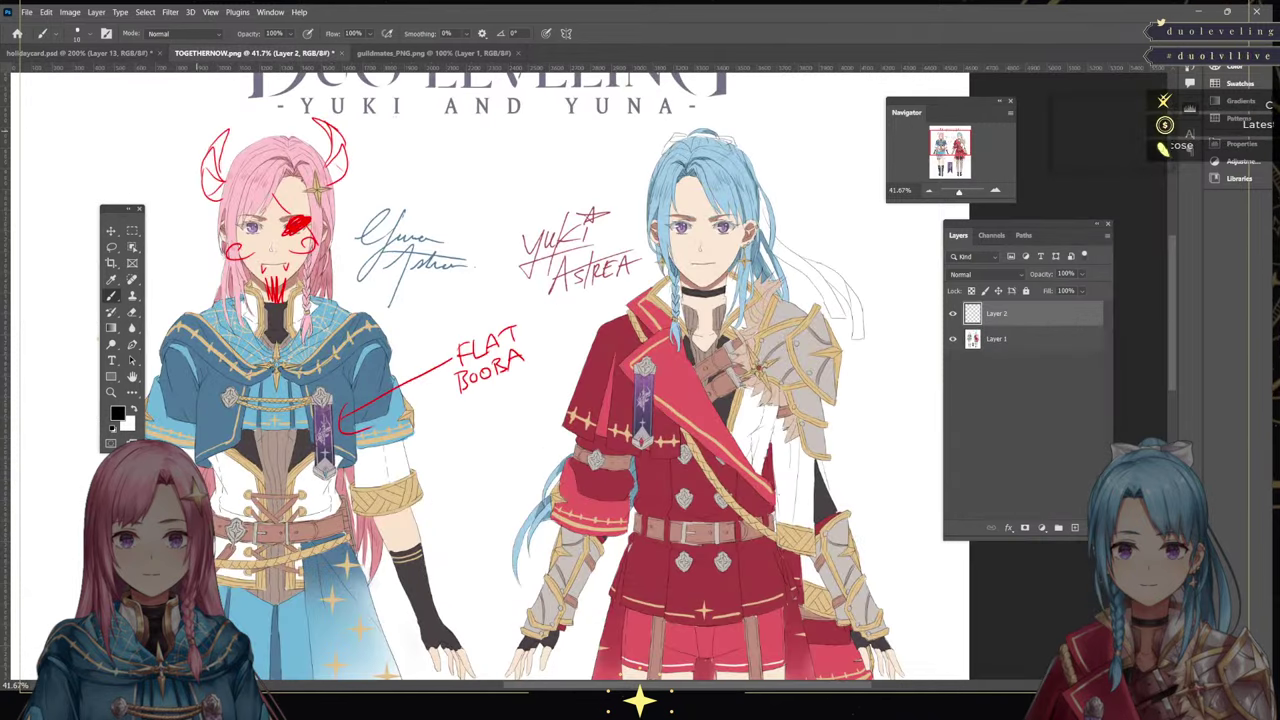
{"action": "left_click", "coordinate": [80, 53]}
{"action": "left_click_drag", "start_coordinate": [765, 336], "coordinate": [739, 490]}
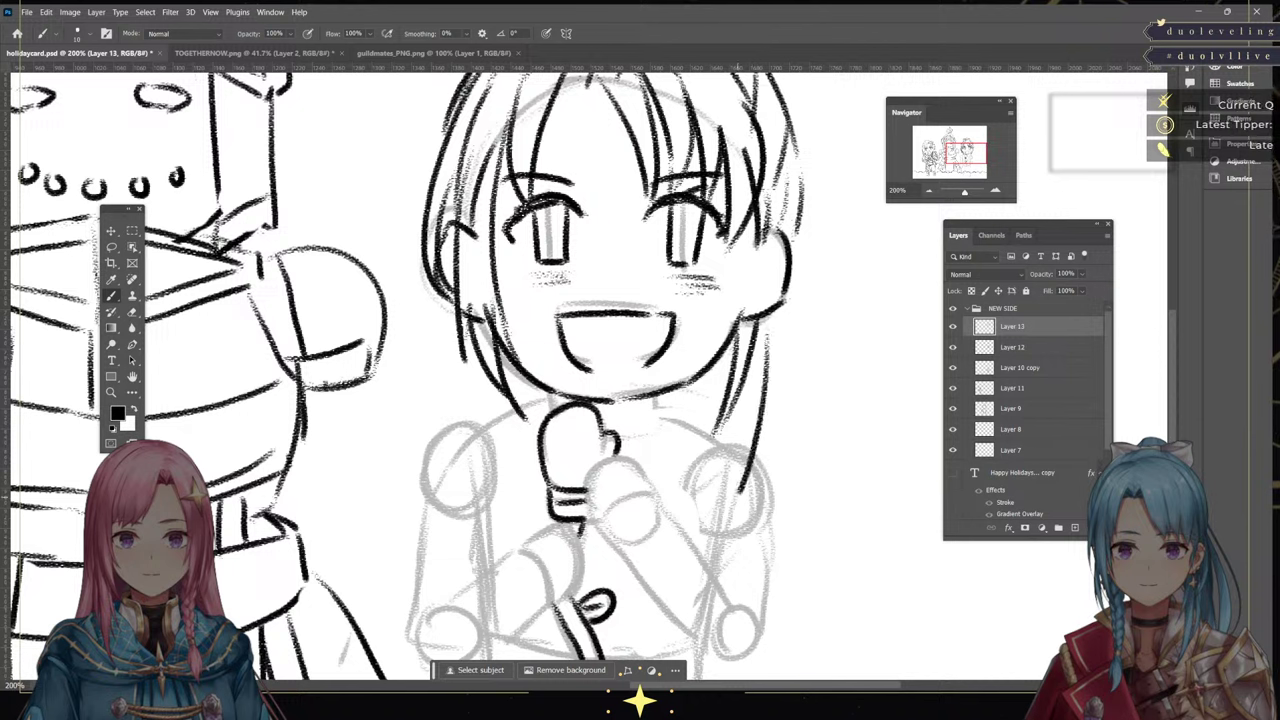
{"action": "key", "text": "ctrl+z"}
{"action": "mouse_move", "coordinate": [771, 318]}
{"action": "left_mouse_down"}
{"action": "mouse_move", "coordinate": [756, 448]}
{"action": "mouse_move", "coordinate": [738, 477]}
{"action": "left_mouse_up"}
{"action": "left_click_drag", "start_coordinate": [749, 376], "coordinate": [730, 472]}
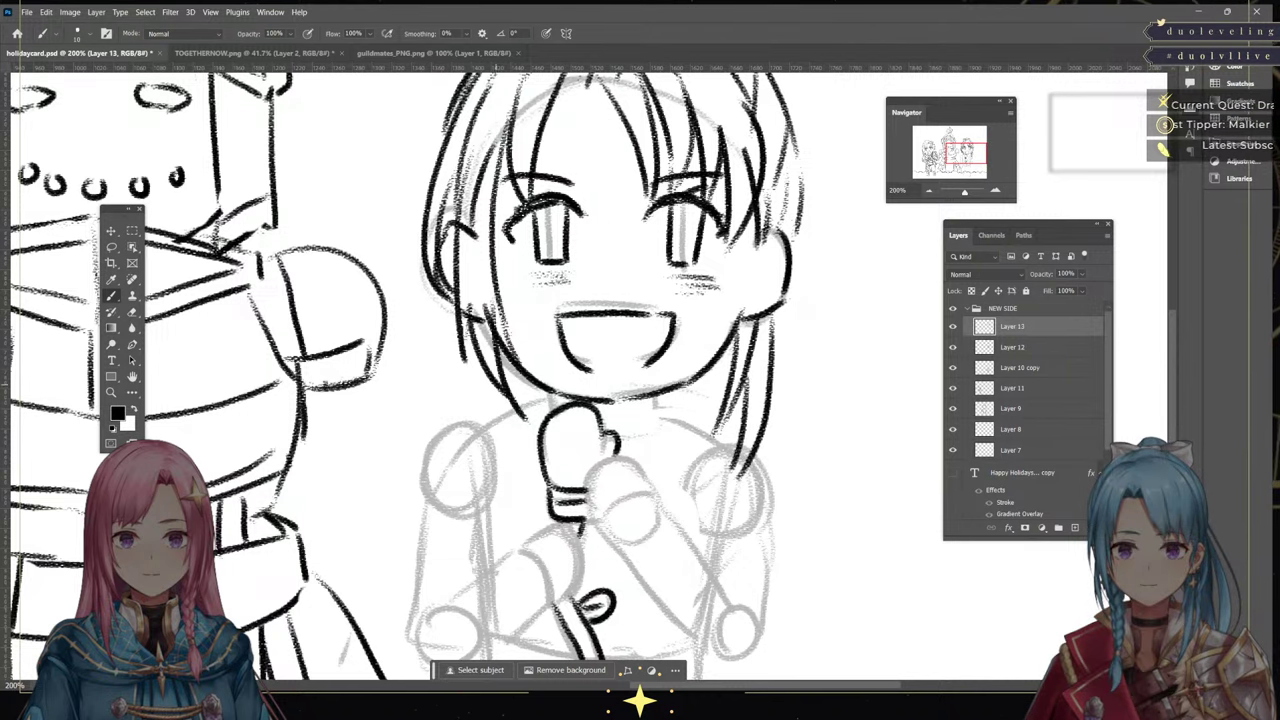
Draw a thin braid hanging beside the girl's left jawline and finish it with a loose tassel of hair
{"action": "mouse_move", "coordinate": [485, 375]}
{"action": "left_mouse_down"}
{"action": "mouse_move", "coordinate": [494, 406]}
{"action": "mouse_move", "coordinate": [508, 394]}
{"action": "left_mouse_up"}
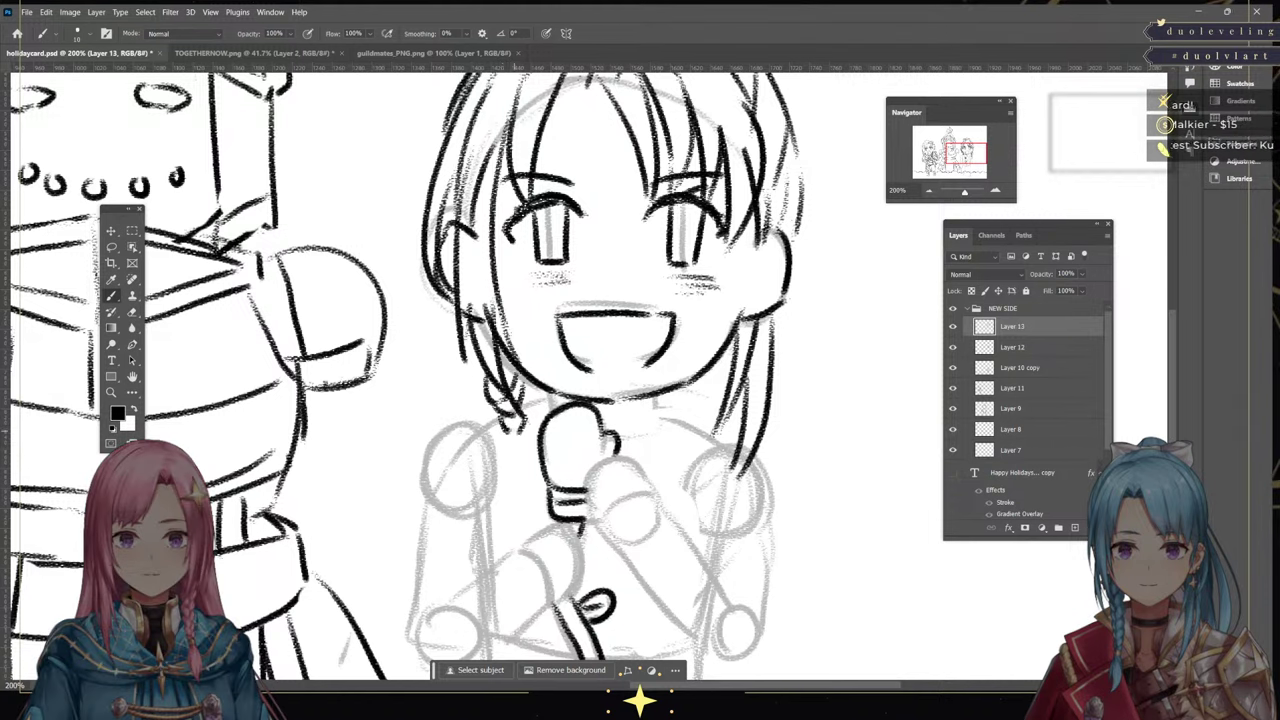
{"action": "mouse_move", "coordinate": [504, 440]}
{"action": "left_mouse_down"}
{"action": "mouse_move", "coordinate": [518, 452]}
{"action": "mouse_move", "coordinate": [500, 500]}
{"action": "left_mouse_up"}
{"action": "left_click_drag", "start_coordinate": [510, 468], "coordinate": [524, 514]}
{"action": "left_click_drag", "start_coordinate": [534, 446], "coordinate": [538, 500]}
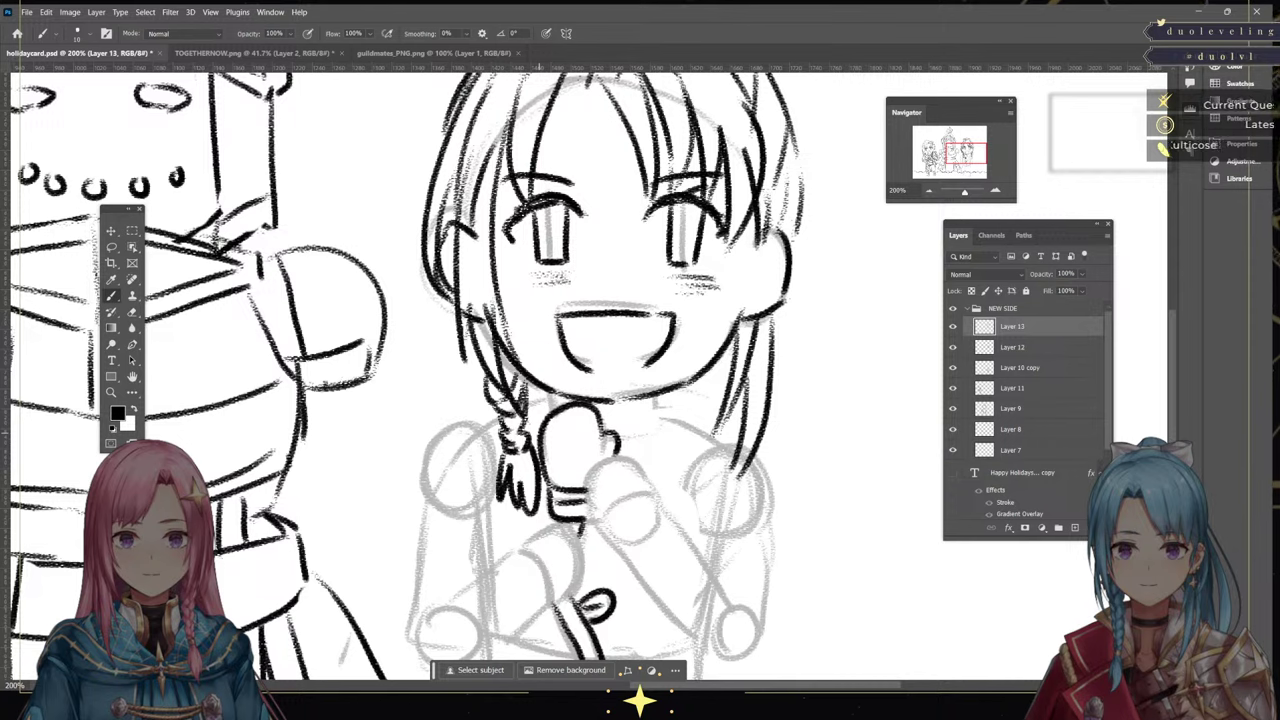
{"action": "key", "text": "ctrl+z"}
{"action": "key", "text": "ctrl+z"}
{"action": "key", "text": "ctrl+z"}
{"action": "key", "text": "ctrl+z"}
{"action": "key", "text": "ctrl+z"}
{"action": "mouse_move", "coordinate": [505, 453]}
{"action": "left_mouse_down"}
{"action": "mouse_move", "coordinate": [500, 497]}
{"action": "mouse_move", "coordinate": [519, 514]}
{"action": "mouse_move", "coordinate": [528, 499]}
{"action": "left_mouse_up"}
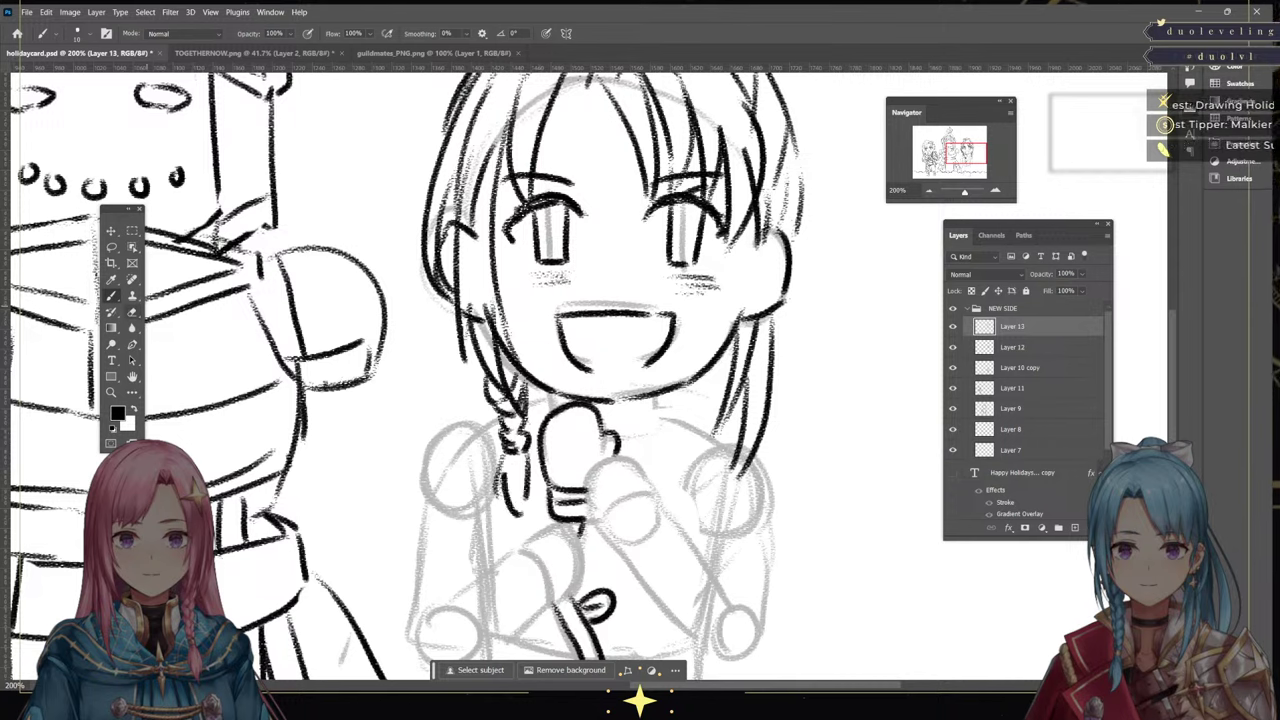
Draw a four-pointed star earring below the ear on the right side of the face and add the inner ear line
{"action": "key", "text": "e"}
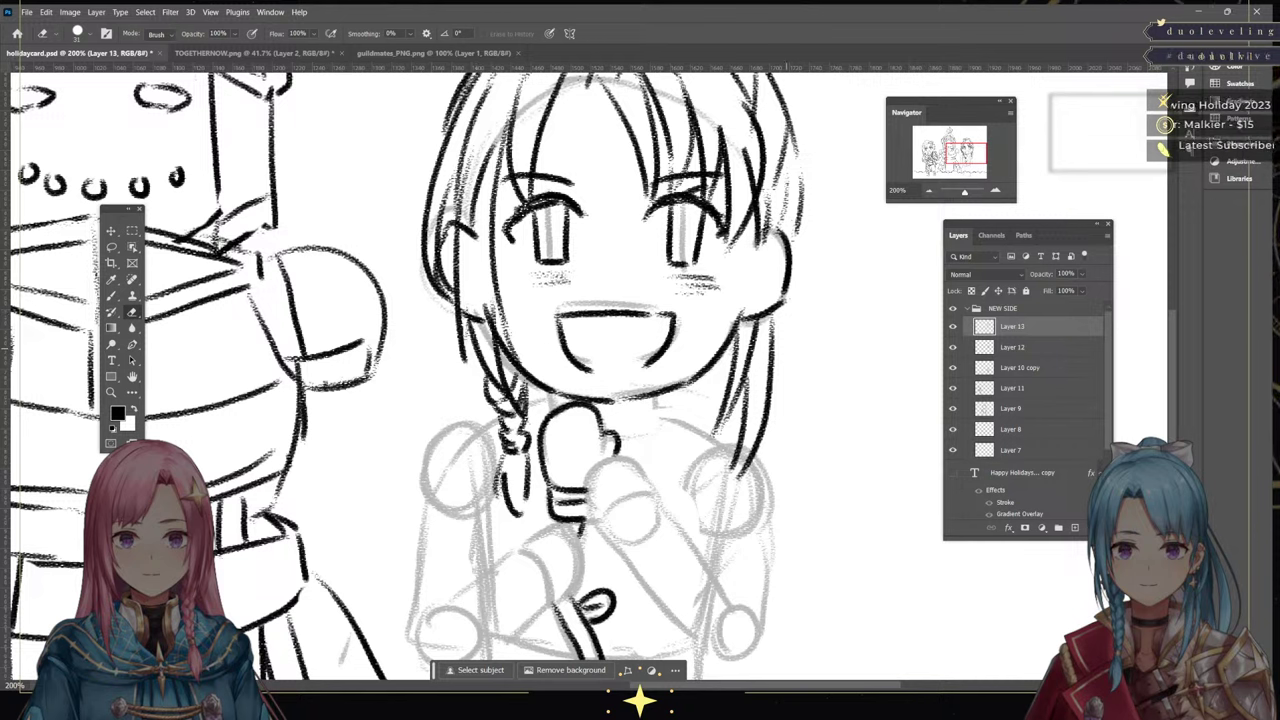
{"action": "key", "text": "b"}
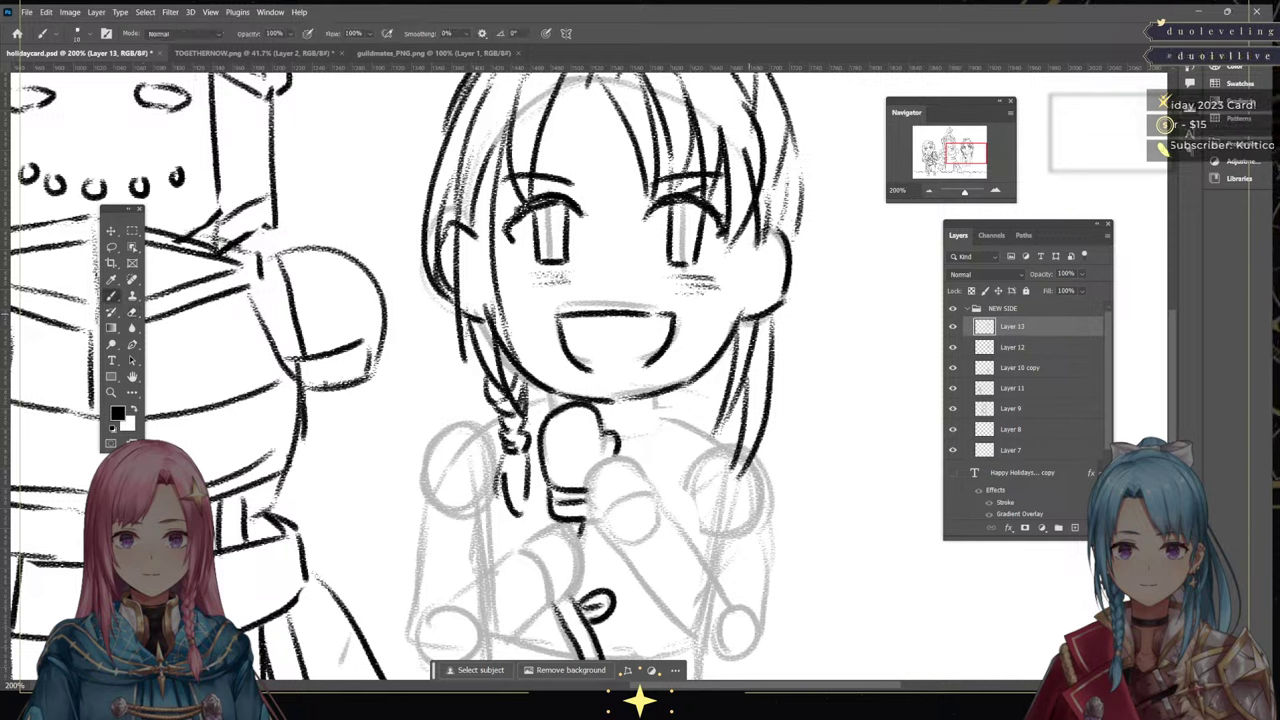
{"action": "mouse_move", "coordinate": [760, 288]}
{"action": "left_mouse_down"}
{"action": "mouse_move", "coordinate": [750, 318]}
{"action": "mouse_move", "coordinate": [724, 328]}
{"action": "left_mouse_up"}
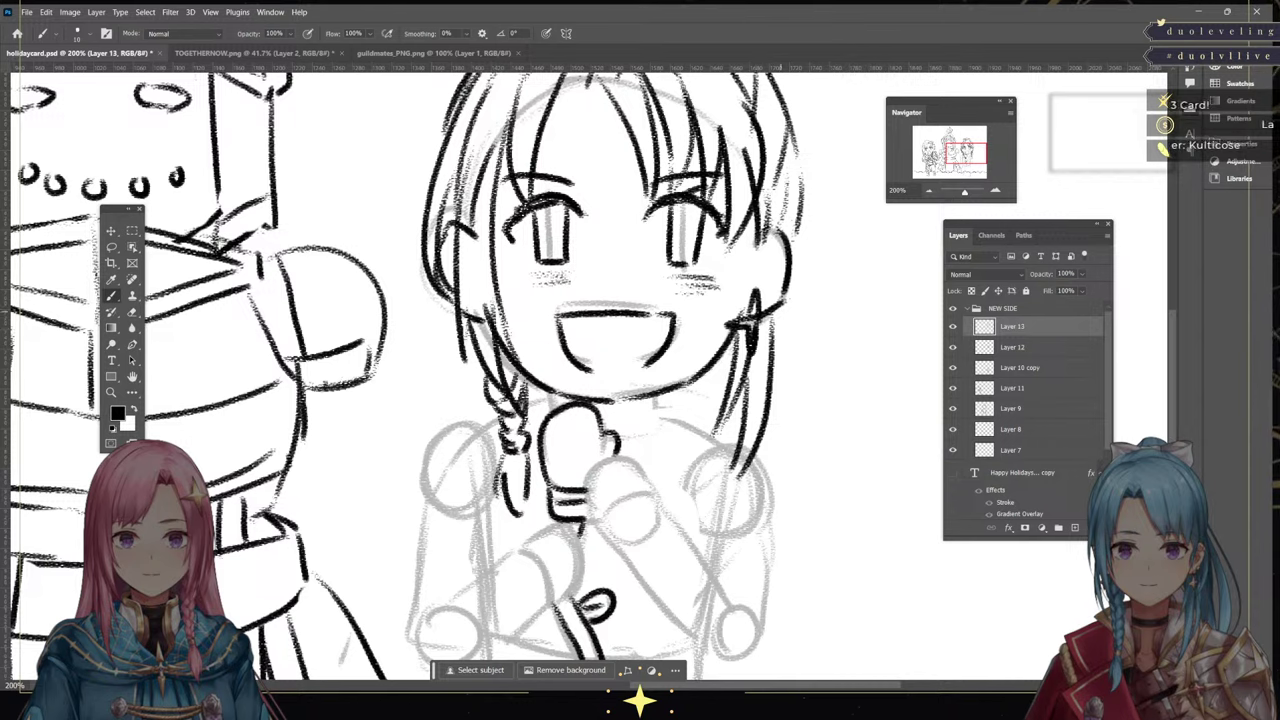
{"action": "key", "text": "ctrl+z"}
{"action": "key", "text": "ctrl+z"}
{"action": "mouse_move", "coordinate": [757, 319]}
{"action": "left_mouse_down"}
{"action": "mouse_move", "coordinate": [748, 340]}
{"action": "mouse_move", "coordinate": [766, 346]}
{"action": "mouse_move", "coordinate": [731, 340]}
{"action": "left_mouse_up"}
{"action": "mouse_move", "coordinate": [733, 342]}
{"action": "left_mouse_down"}
{"action": "mouse_move", "coordinate": [751, 369]}
{"action": "mouse_move", "coordinate": [762, 350]}
{"action": "left_mouse_up"}
{"action": "left_click_drag", "start_coordinate": [762, 350], "coordinate": [782, 346]}
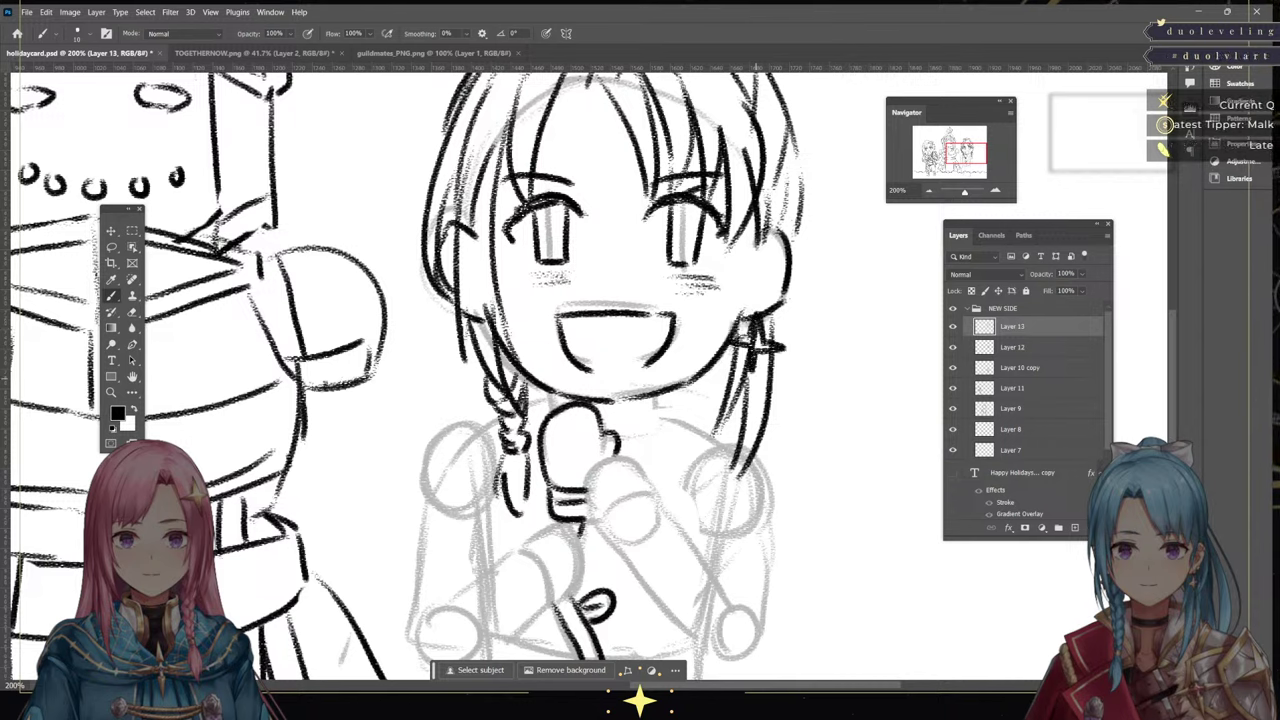
{"action": "mouse_move", "coordinate": [760, 248]}
{"action": "left_mouse_down"}
{"action": "mouse_move", "coordinate": [778, 280]}
{"action": "mouse_move", "coordinate": [764, 294]}
{"action": "left_mouse_up"}
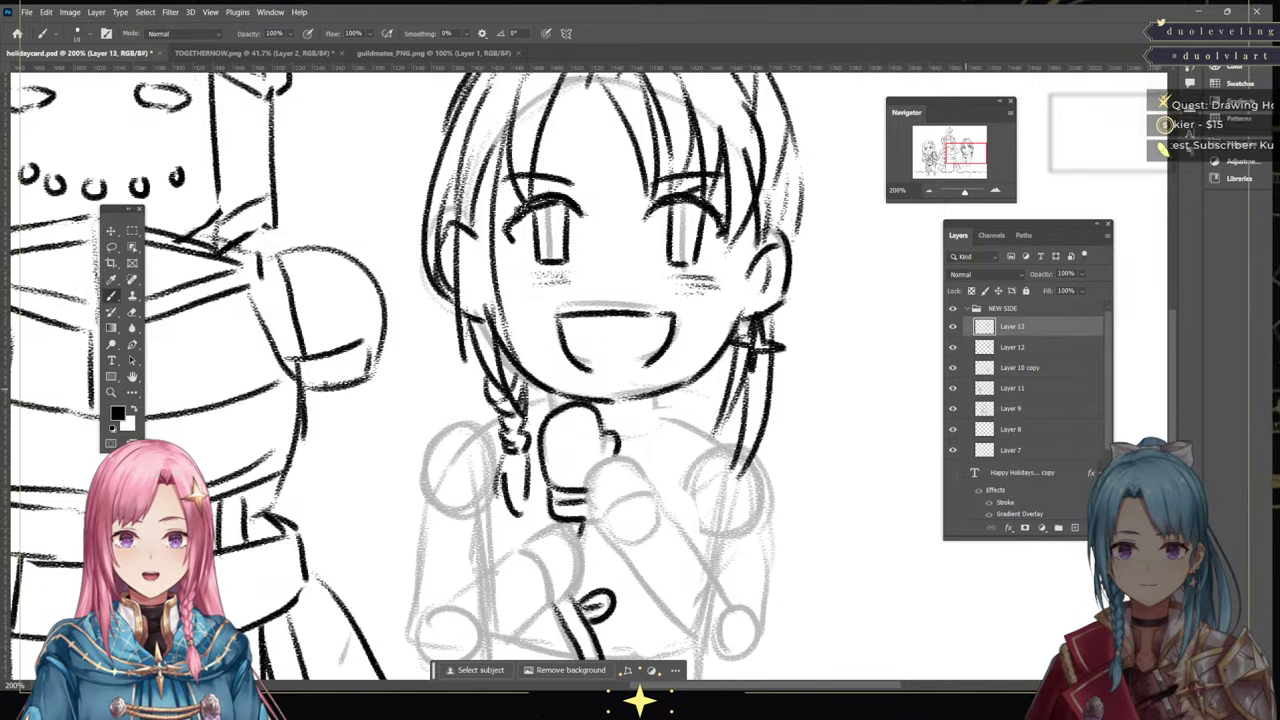
Toggle the visibility of Layer 12 to check its face linework, and make that layer active with the Eraser tool
{"action": "left_click", "coordinate": [954, 329]}
{"action": "left_click", "coordinate": [954, 329]}
{"action": "key", "text": "ctrl+comma"}
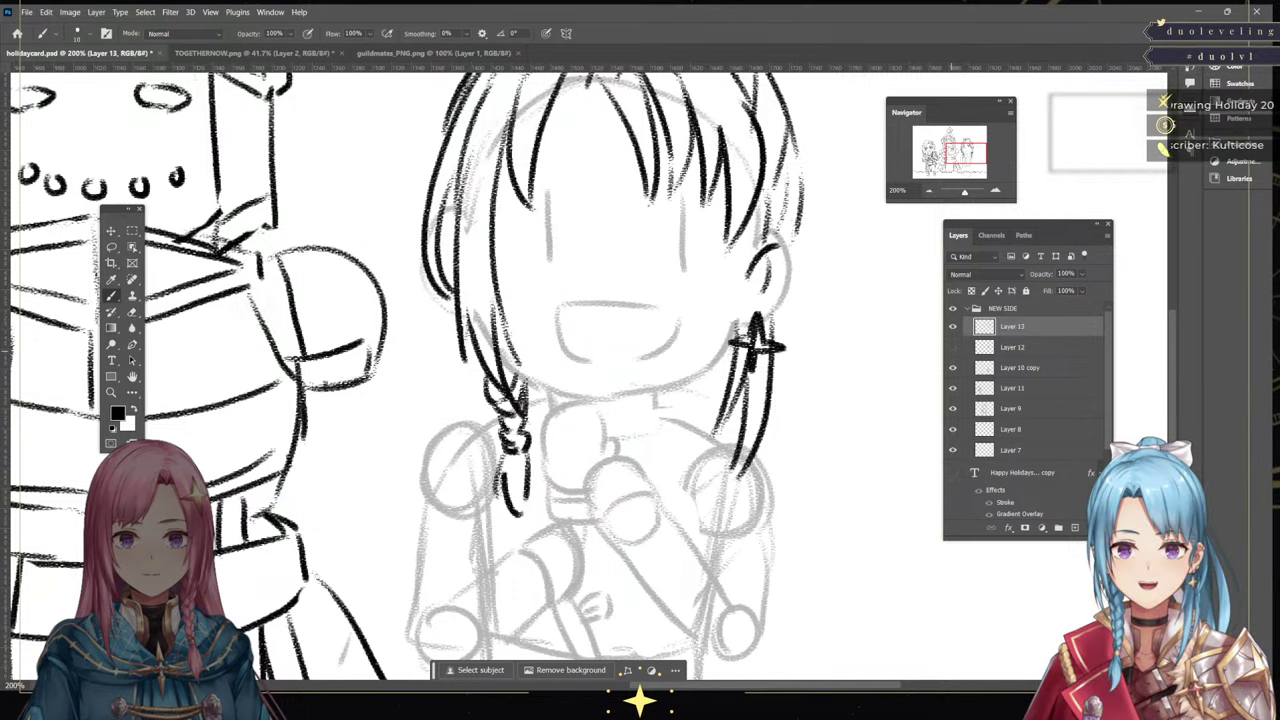
{"action": "key", "text": "ctrl+comma"}
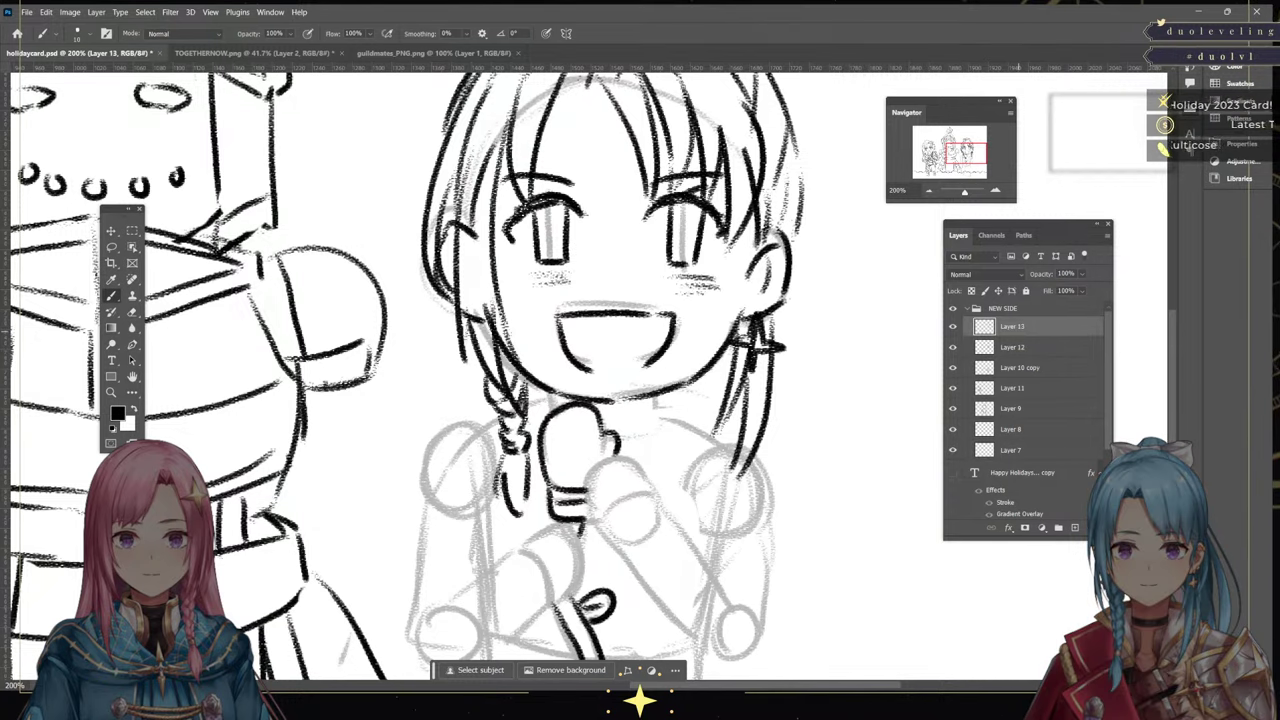
{"action": "key", "text": "ctrl+comma"}
{"action": "key", "text": "ctrl+comma"}
{"action": "key", "text": "alt+bracketleft"}
{"action": "key", "text": "e"}
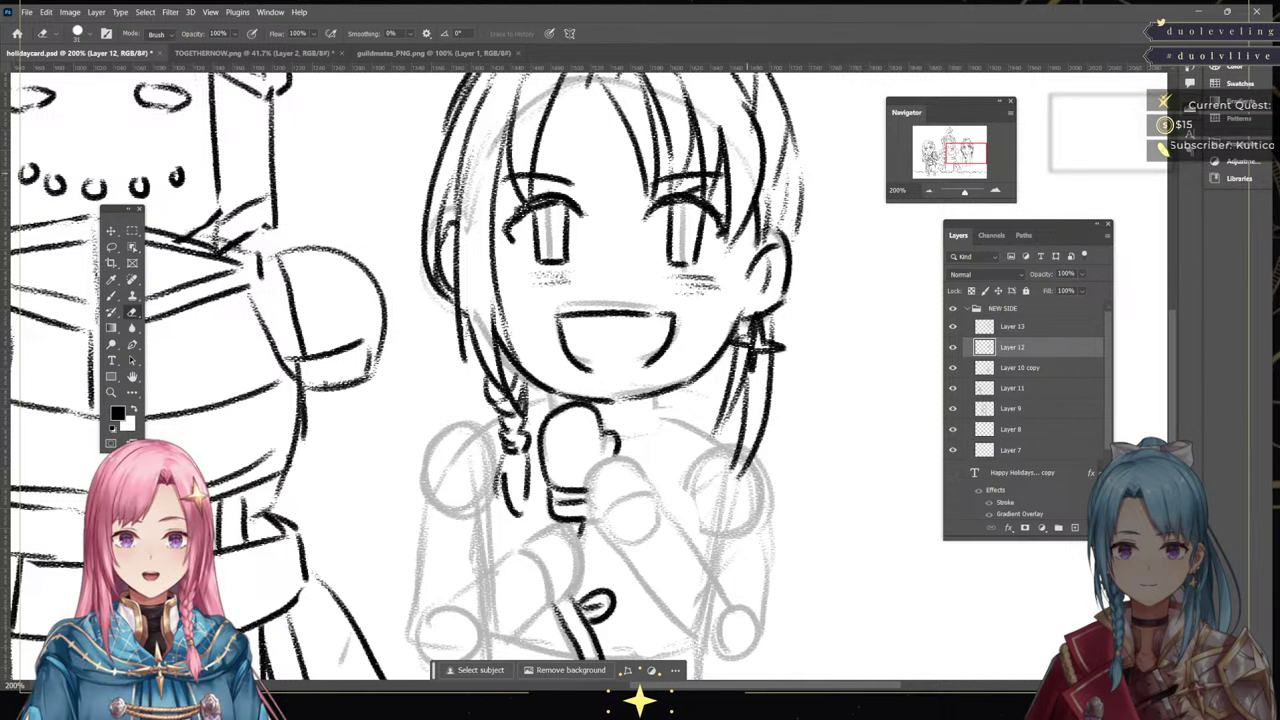
{"action": "left_click_drag", "start_coordinate": [955, 154], "coordinate": [963, 192]}
{"action": "key", "text": "b"}
{"action": "scroll", "coordinate": [588, 338], "scroll_direction": "down", "scroll_amount": 4}
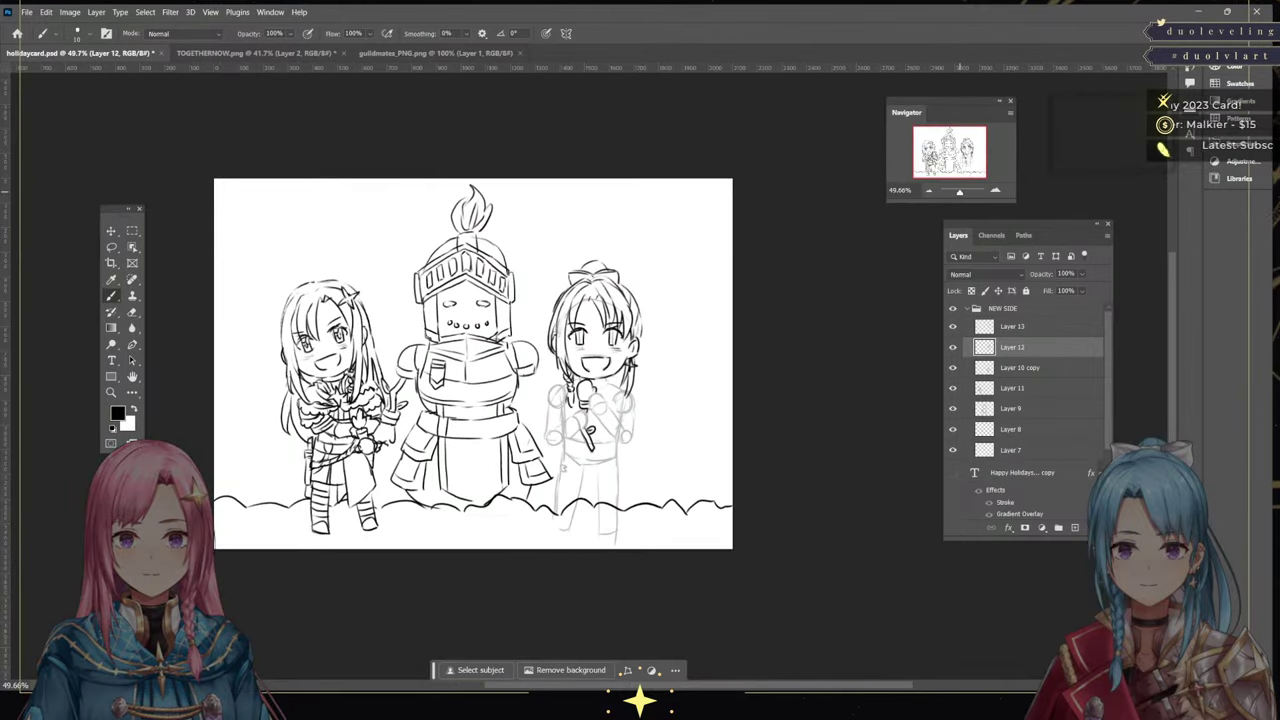
{"action": "scroll", "coordinate": [589, 330], "scroll_direction": "up", "scroll_amount": 3}
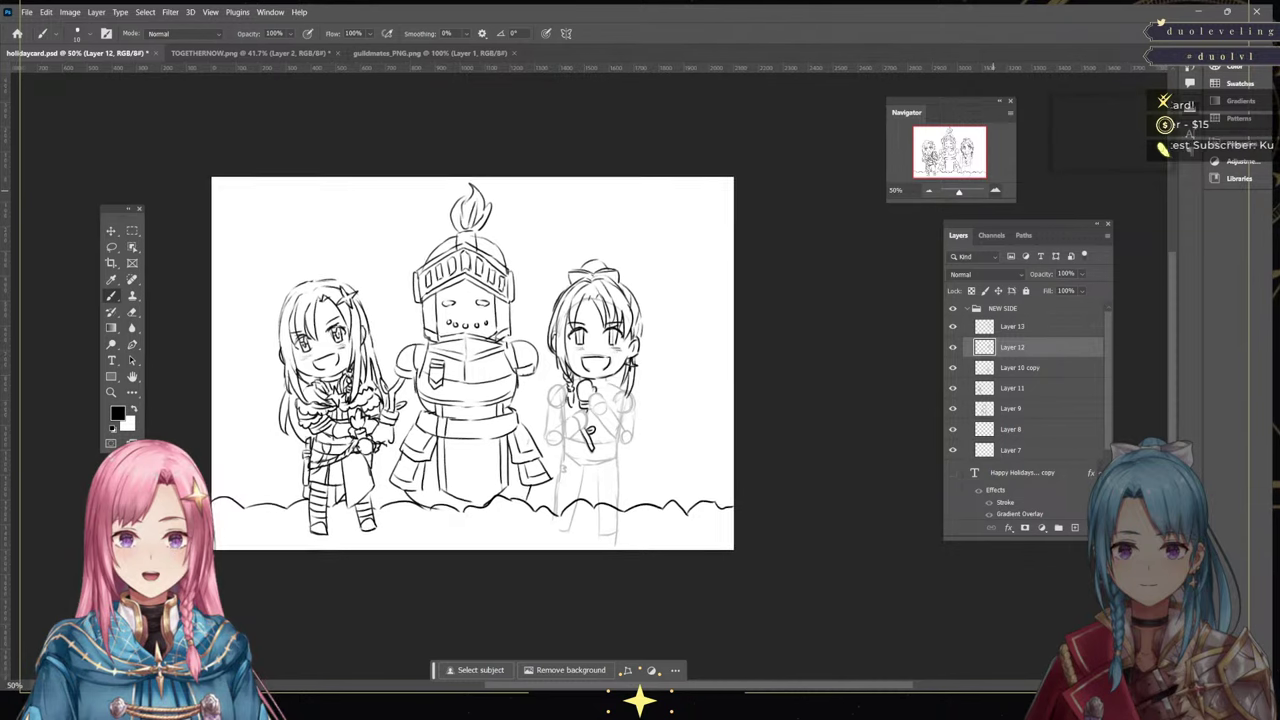
Toggle the visibility of Layers 12 and 13 to check the face and hair linework, and make Layer 13 active
{"action": "scroll", "coordinate": [580, 365], "scroll_direction": "up", "scroll_amount": 2}
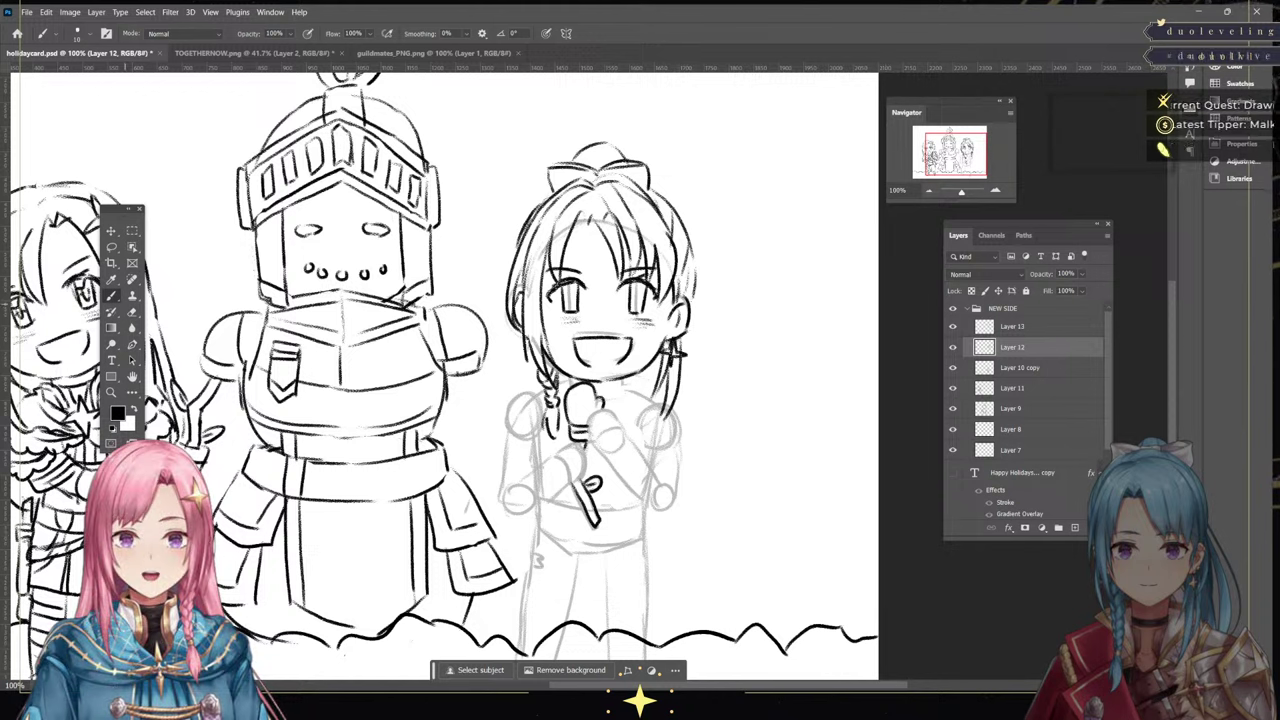
{"action": "left_click", "coordinate": [952, 347]}
{"action": "left_click", "coordinate": [952, 347]}
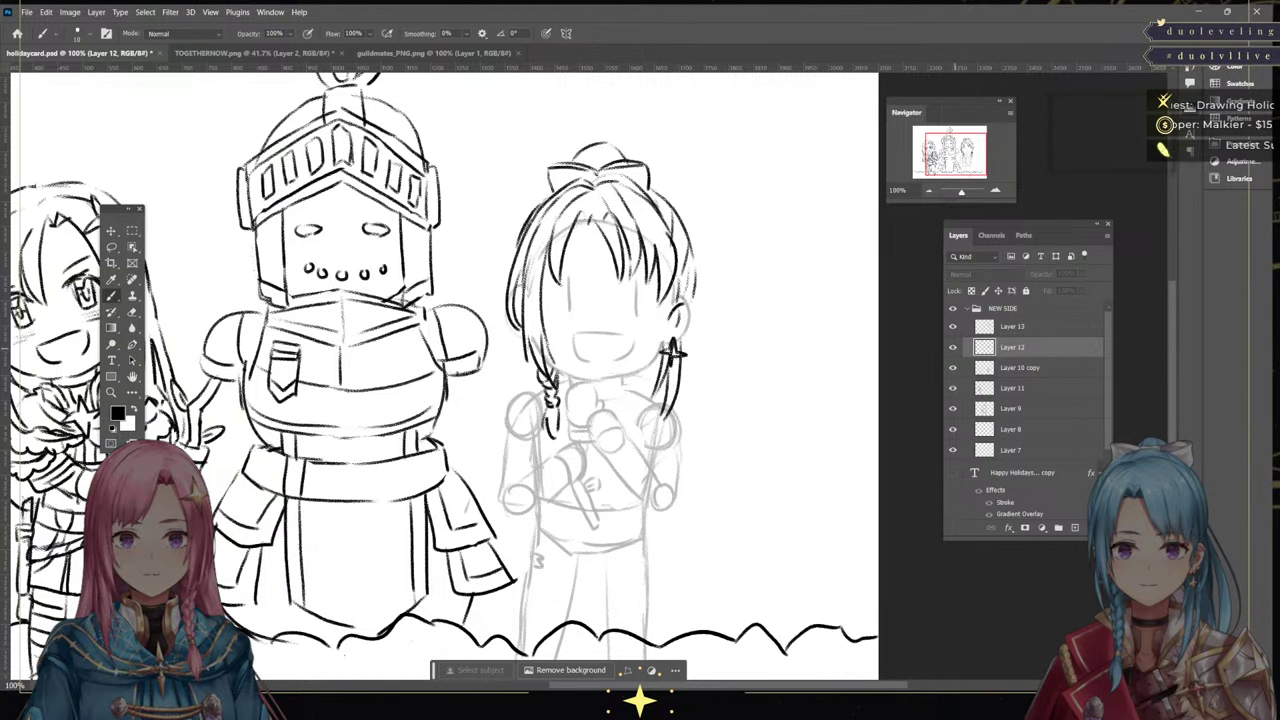
{"action": "left_click", "coordinate": [1017, 330]}
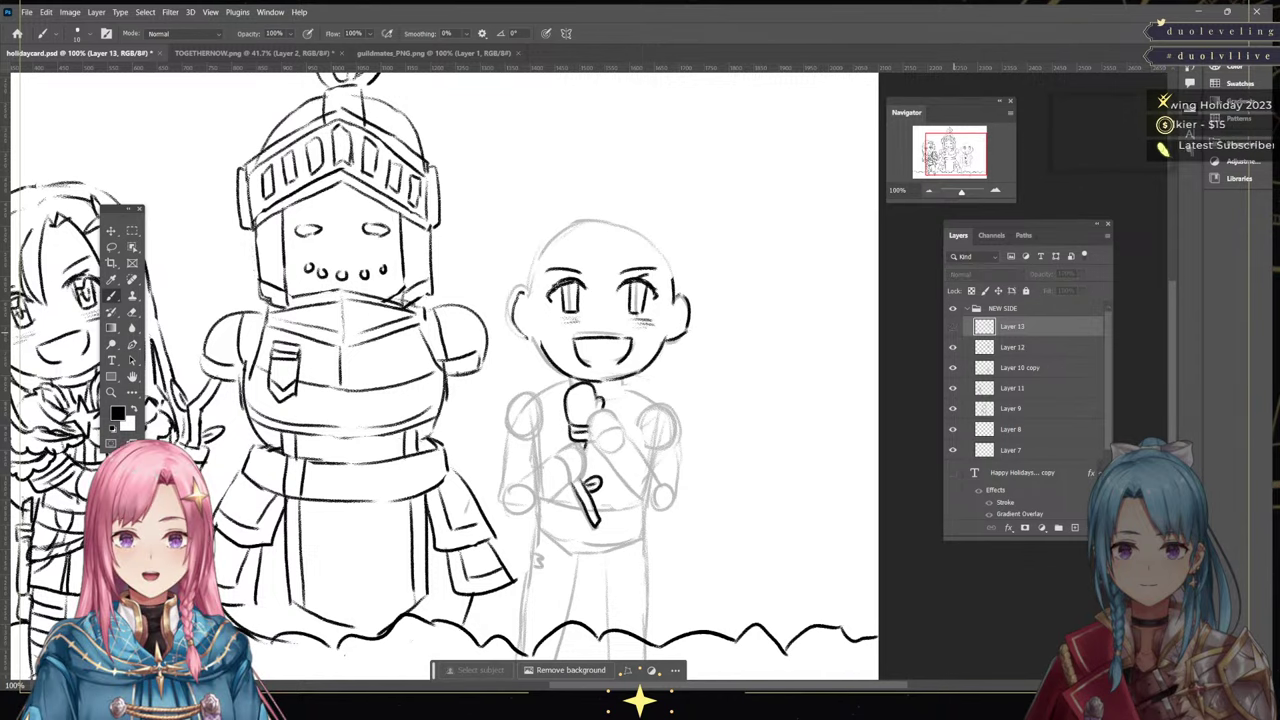
{"action": "key", "text": "ctrl+comma"}
{"action": "key", "text": "ctrl+comma"}
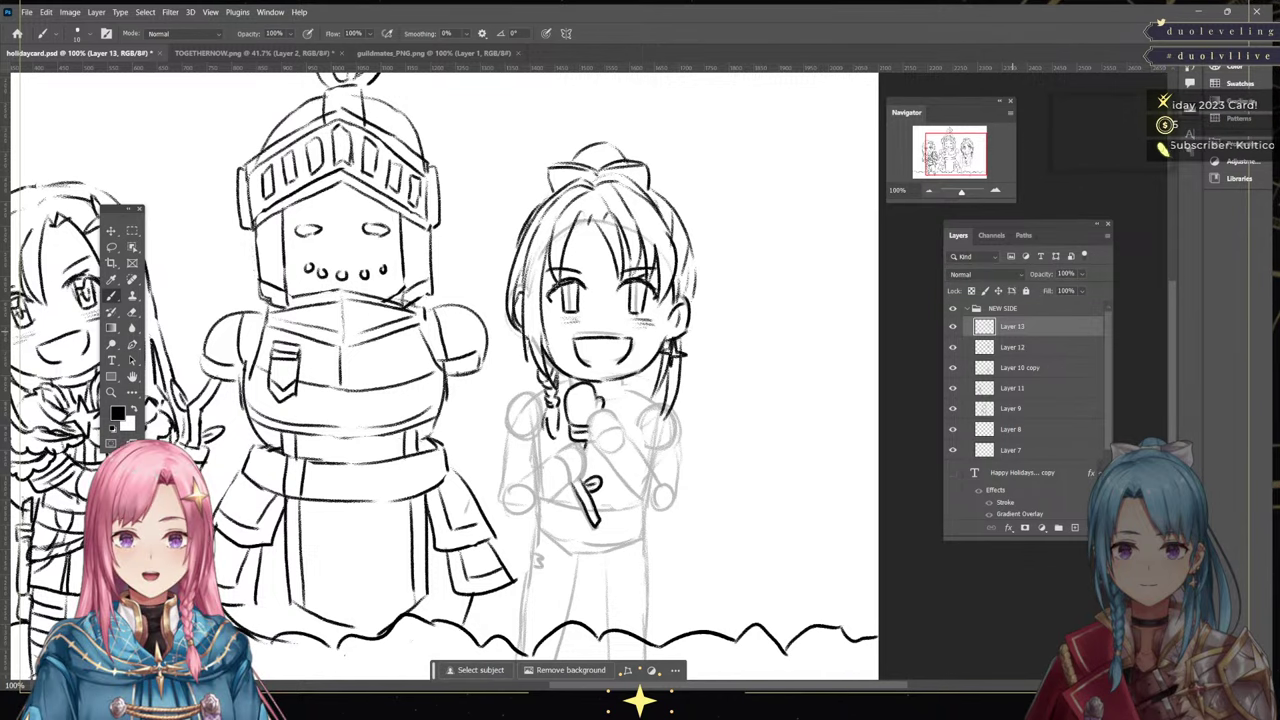
{"action": "key", "text": "ctrl+e"}
{"action": "left_click", "coordinate": [1075, 527]}
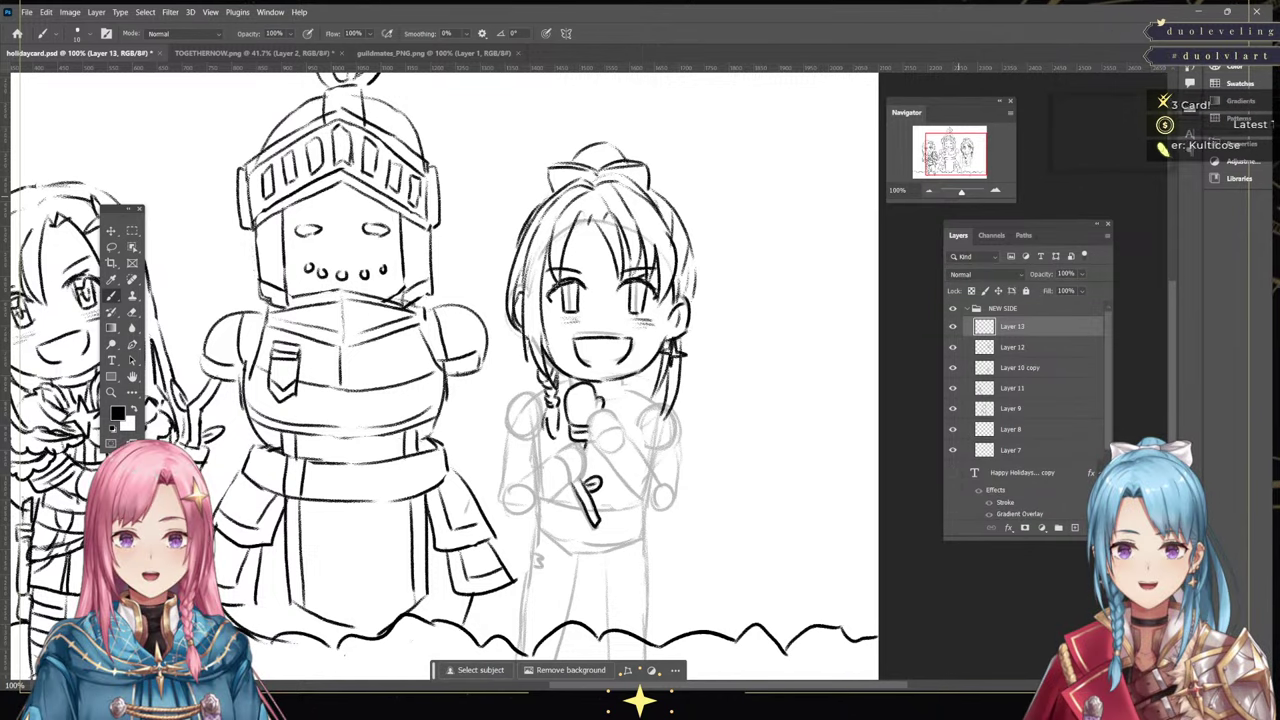
{"action": "left_click", "coordinate": [960, 159]}
{"action": "left_click_drag", "start_coordinate": [960, 159], "coordinate": [960, 158]}
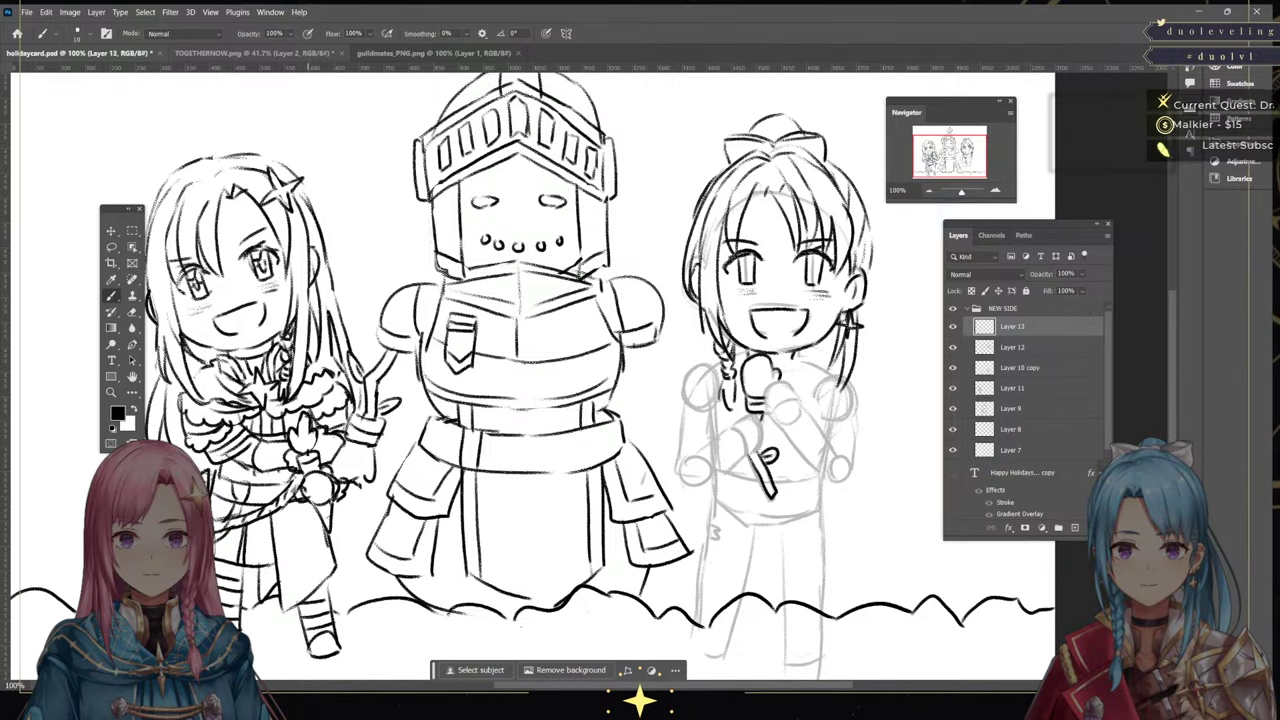
Check the outfit in TOGETHERNOW.png and draw the girl's collar and a hanging cloth with a fringed end at the waist in holidaycard.psd
{"action": "left_click", "coordinate": [258, 53]}
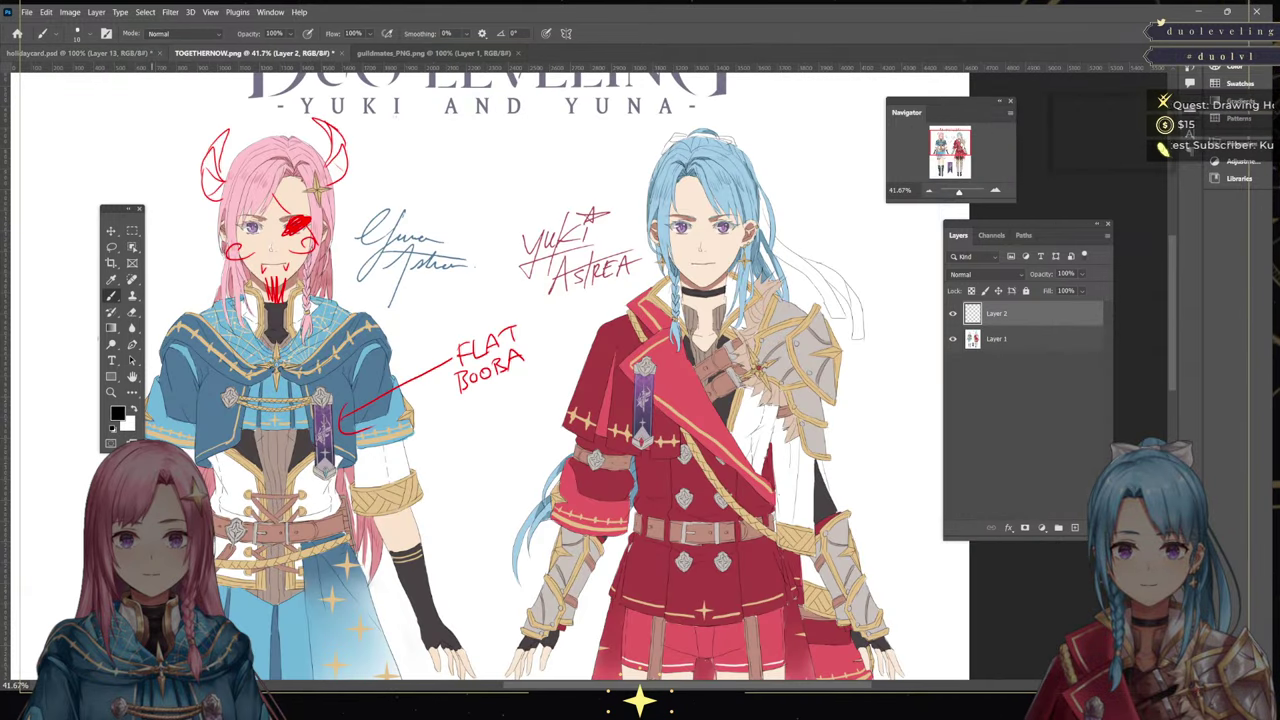
{"action": "left_click", "coordinate": [80, 53]}
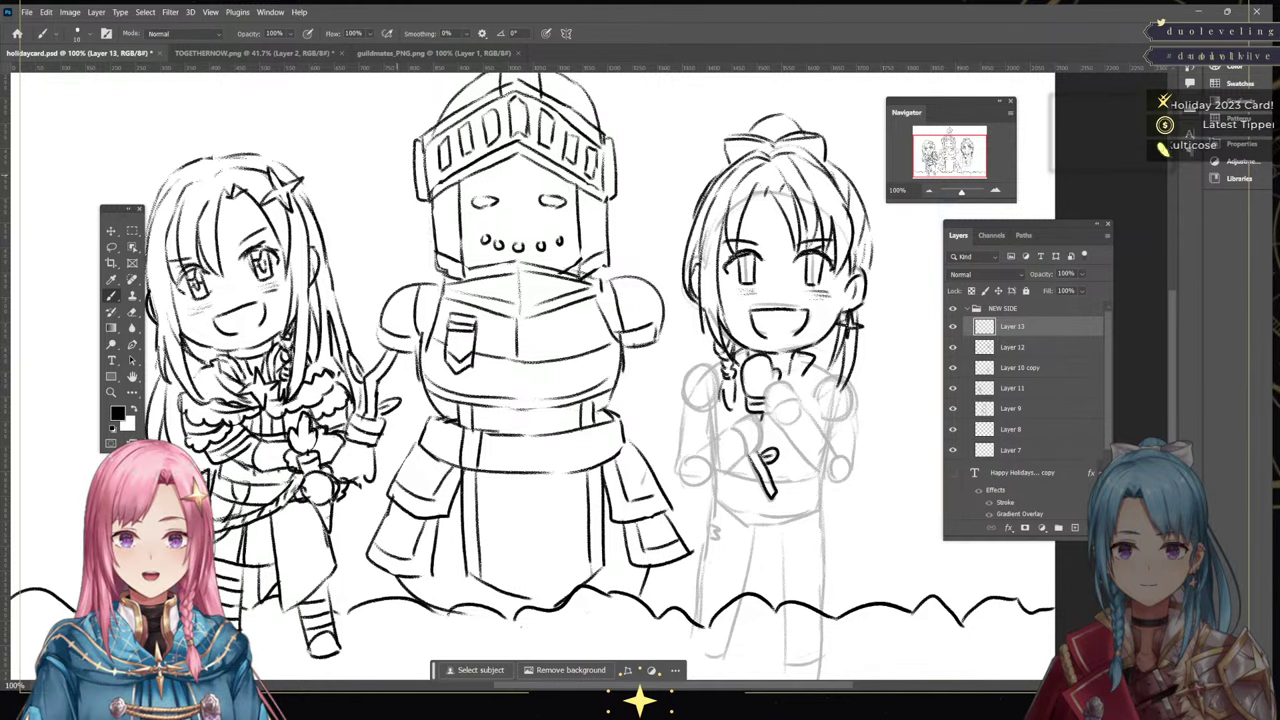
{"action": "key", "text": "ctrl+Tab"}
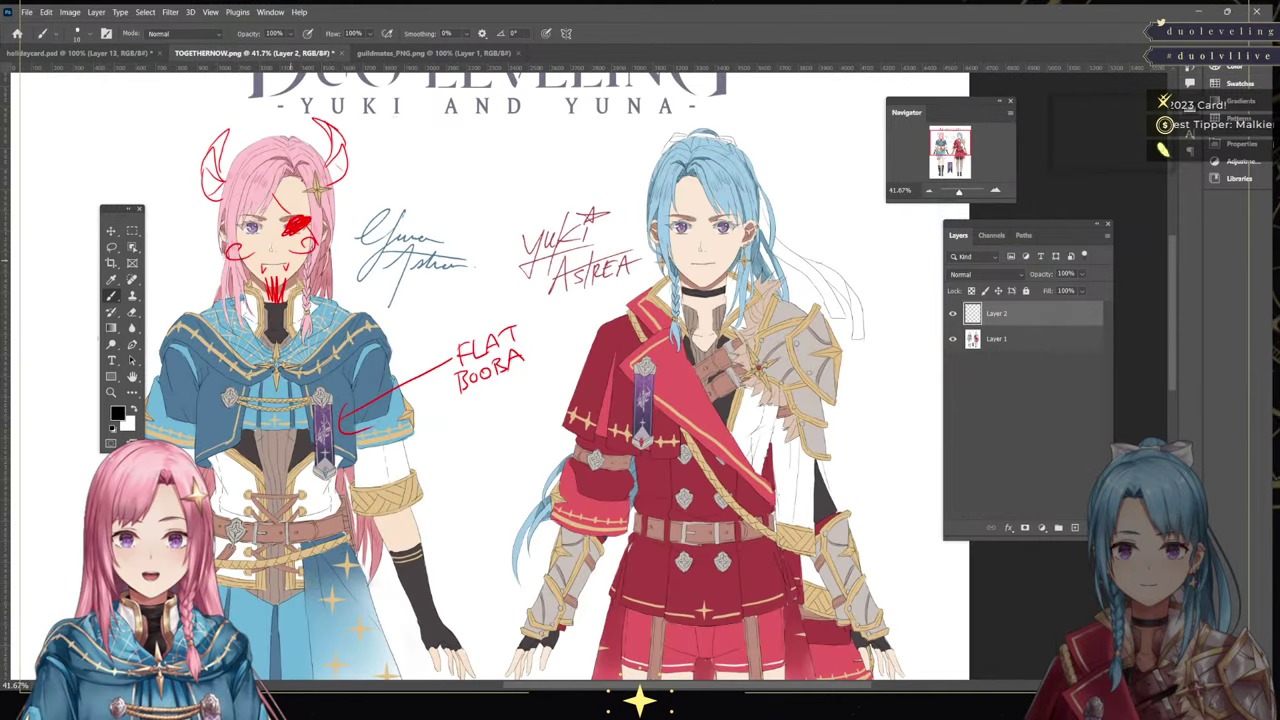
{"action": "key", "text": "ctrl+shift+Tab"}
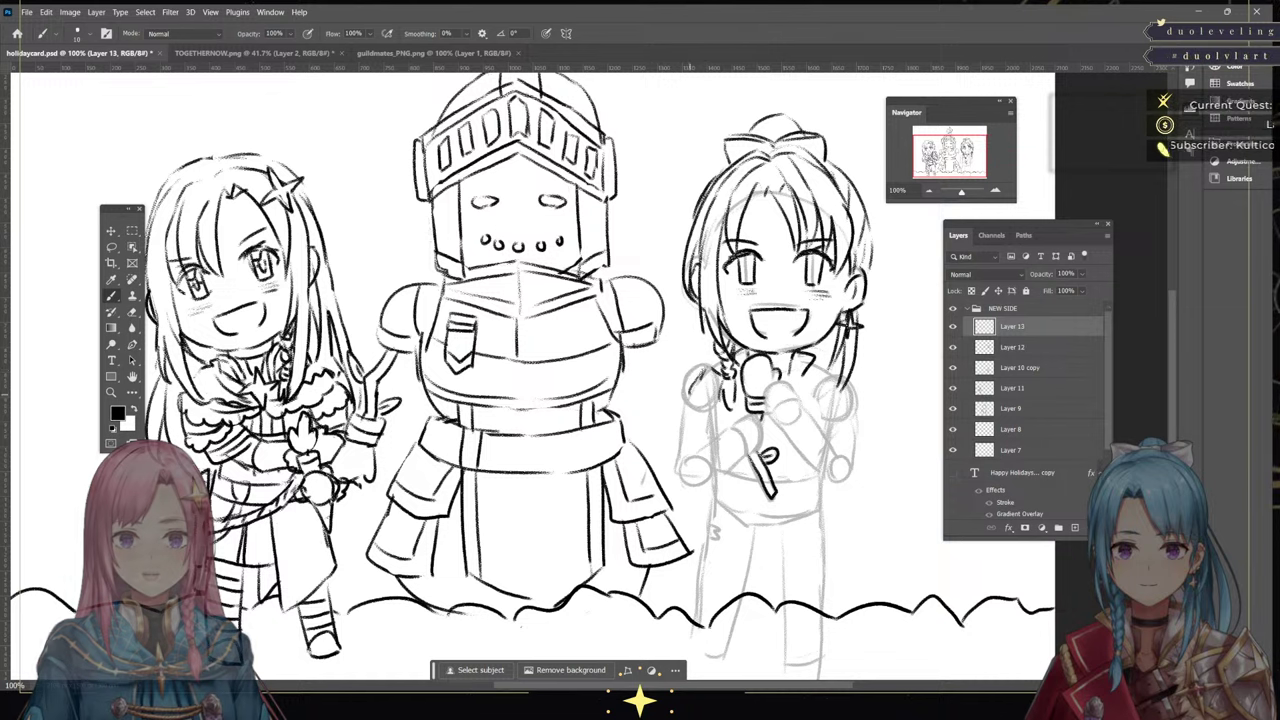
{"action": "left_click_drag", "start_coordinate": [798, 379], "coordinate": [814, 404]}
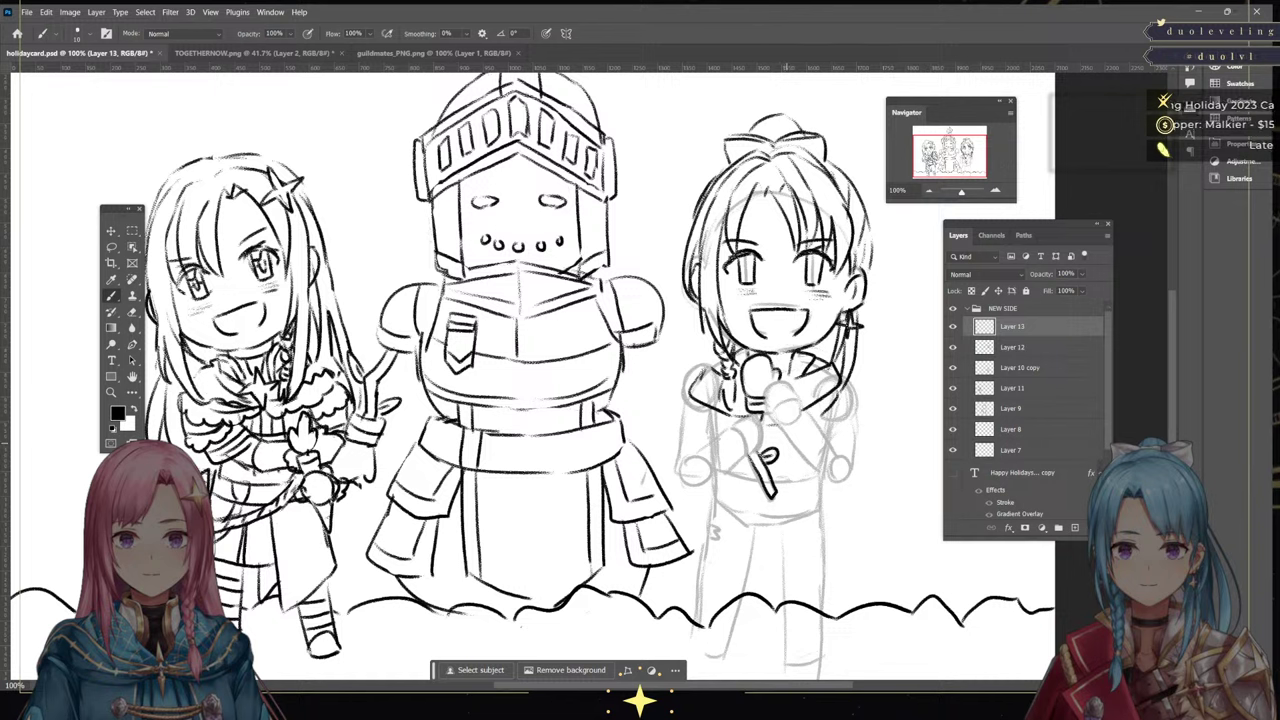
{"action": "mouse_move", "coordinate": [786, 428]}
{"action": "left_mouse_down"}
{"action": "mouse_move", "coordinate": [780, 496]}
{"action": "mouse_move", "coordinate": [820, 508]}
{"action": "mouse_move", "coordinate": [806, 524]}
{"action": "mouse_move", "coordinate": [818, 502]}
{"action": "left_mouse_up"}
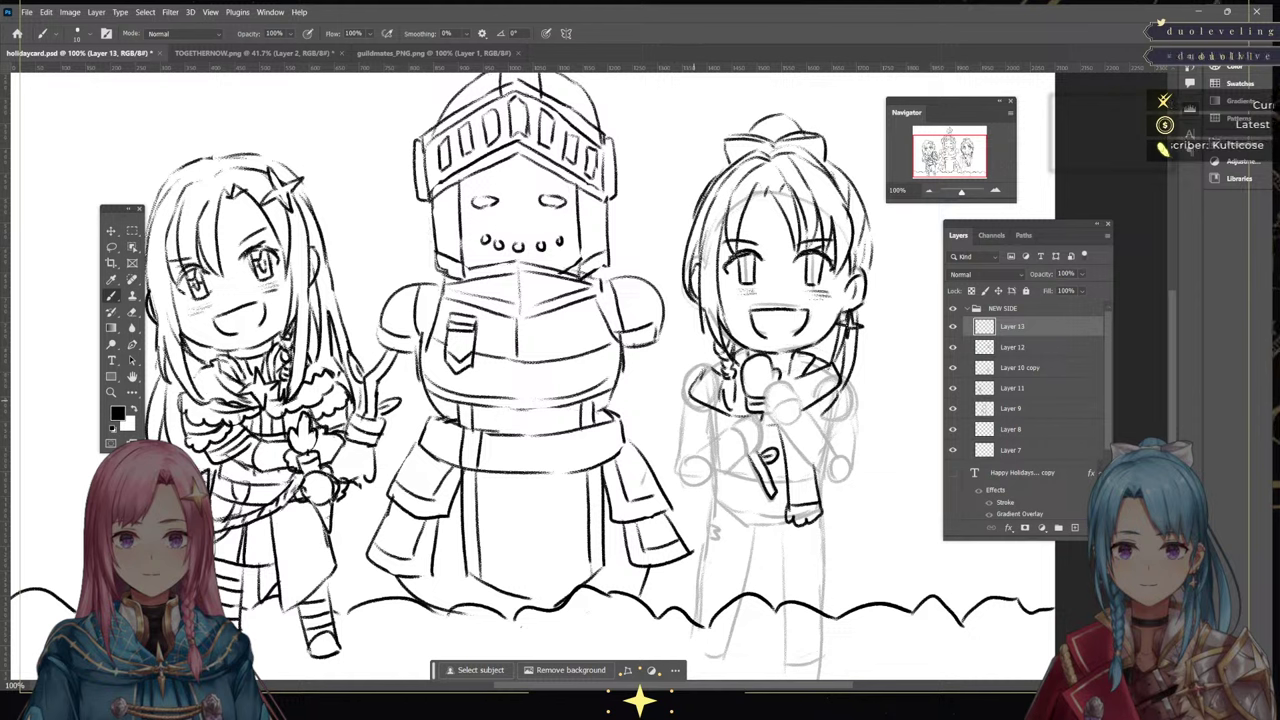
Draw the short sleeves on both of the girl's upper arms in holidaycard.psd, using TOGETHERNOW.png as reference
{"action": "mouse_move", "coordinate": [688, 398]}
{"action": "left_mouse_down"}
{"action": "mouse_move", "coordinate": [680, 436]}
{"action": "mouse_move", "coordinate": [707, 442]}
{"action": "left_mouse_up"}
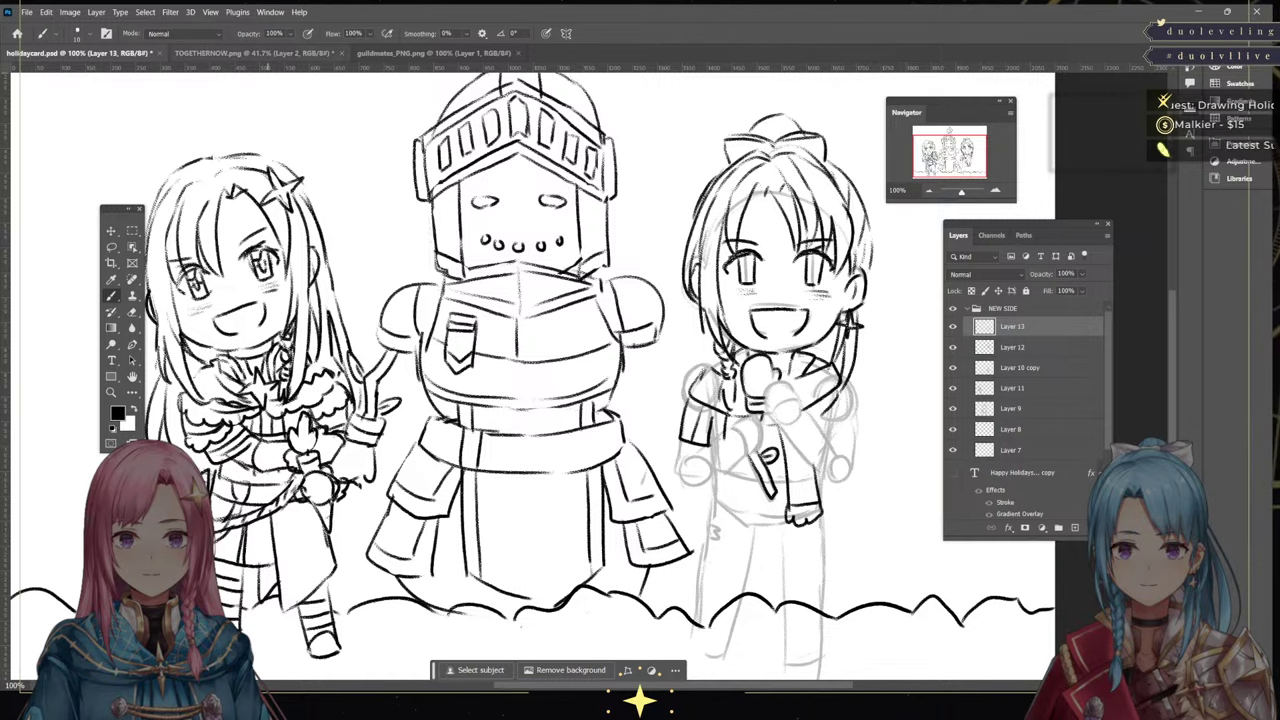
{"action": "left_click", "coordinate": [240, 52]}
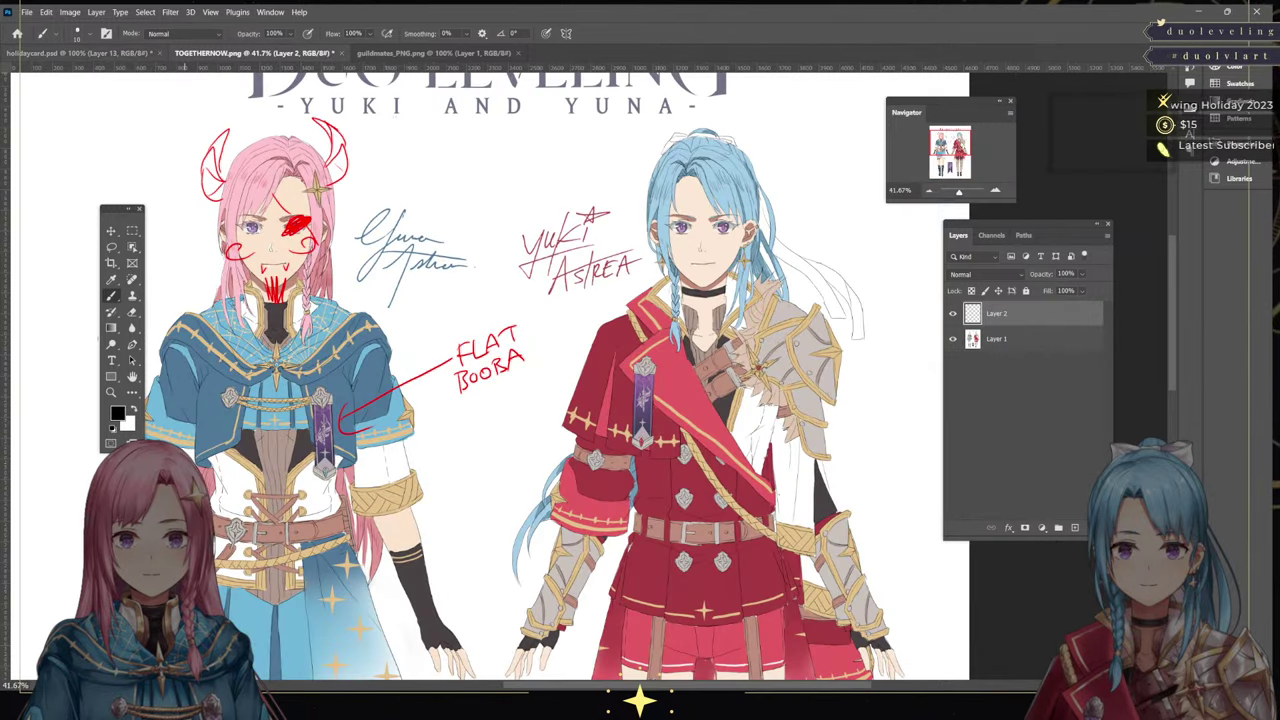
{"action": "left_click", "coordinate": [70, 52]}
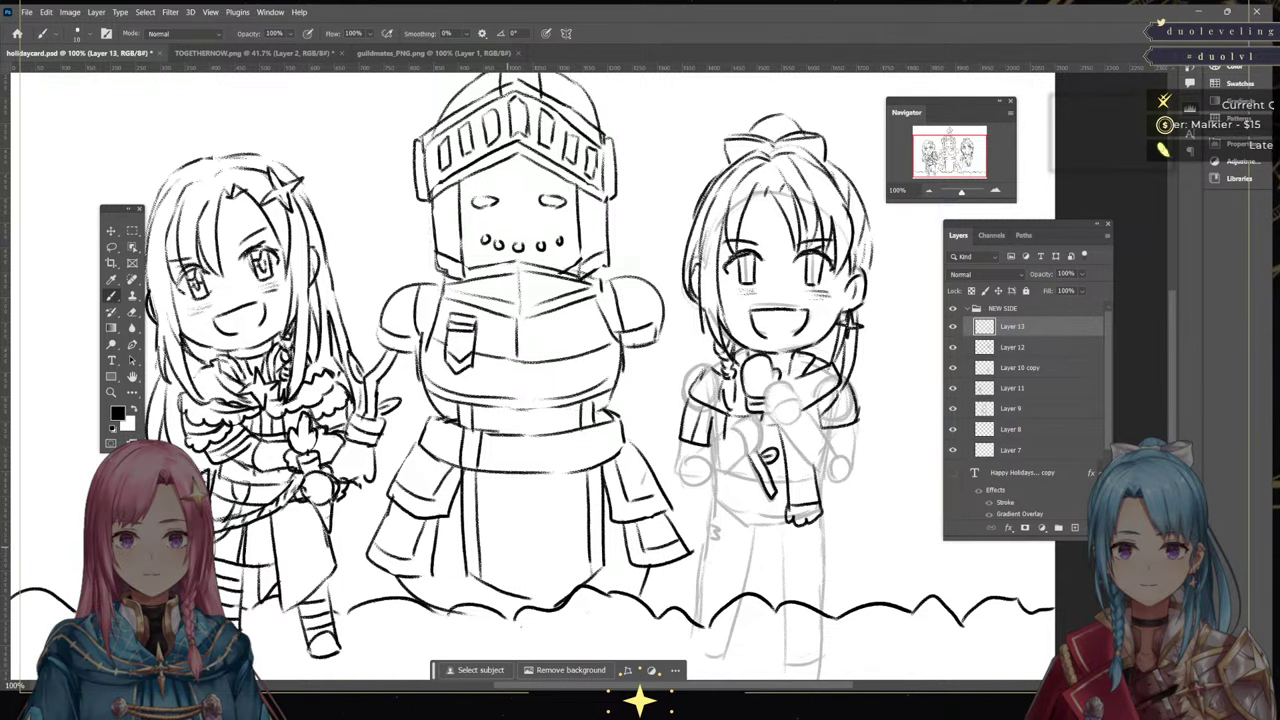
{"action": "left_click", "coordinate": [250, 52]}
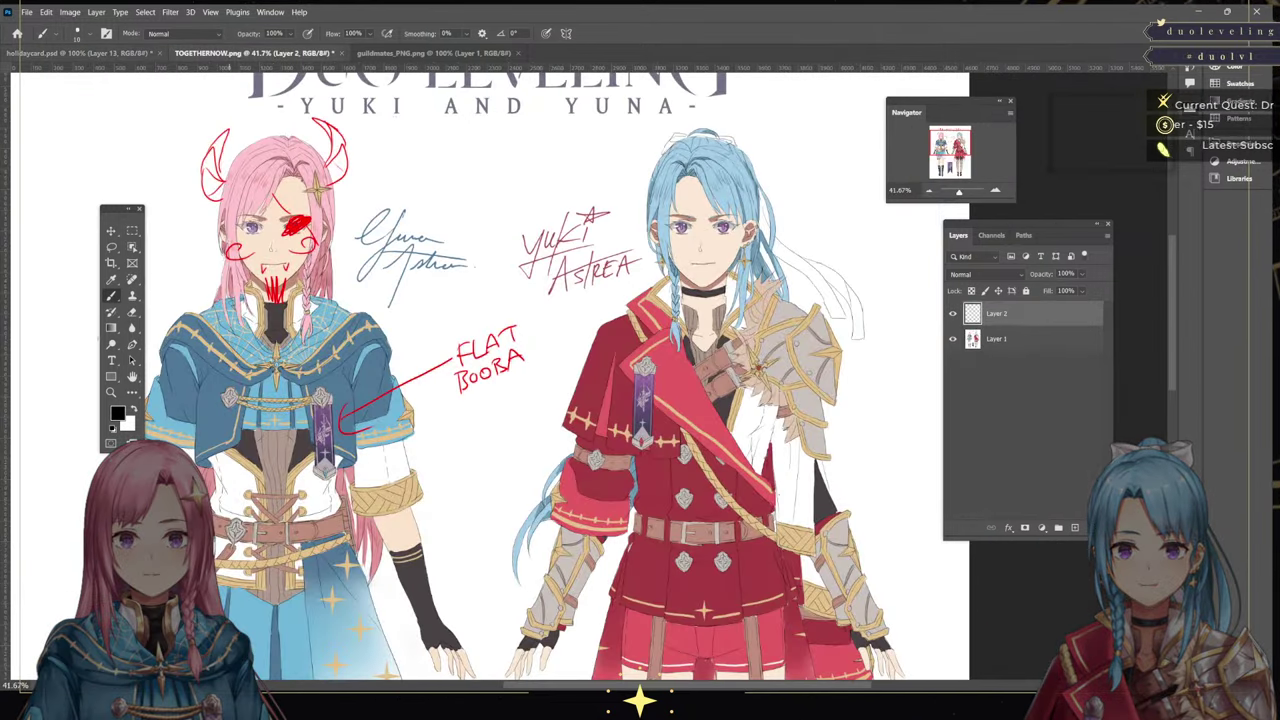
{"action": "key", "text": "ctrl+shift+Tab"}
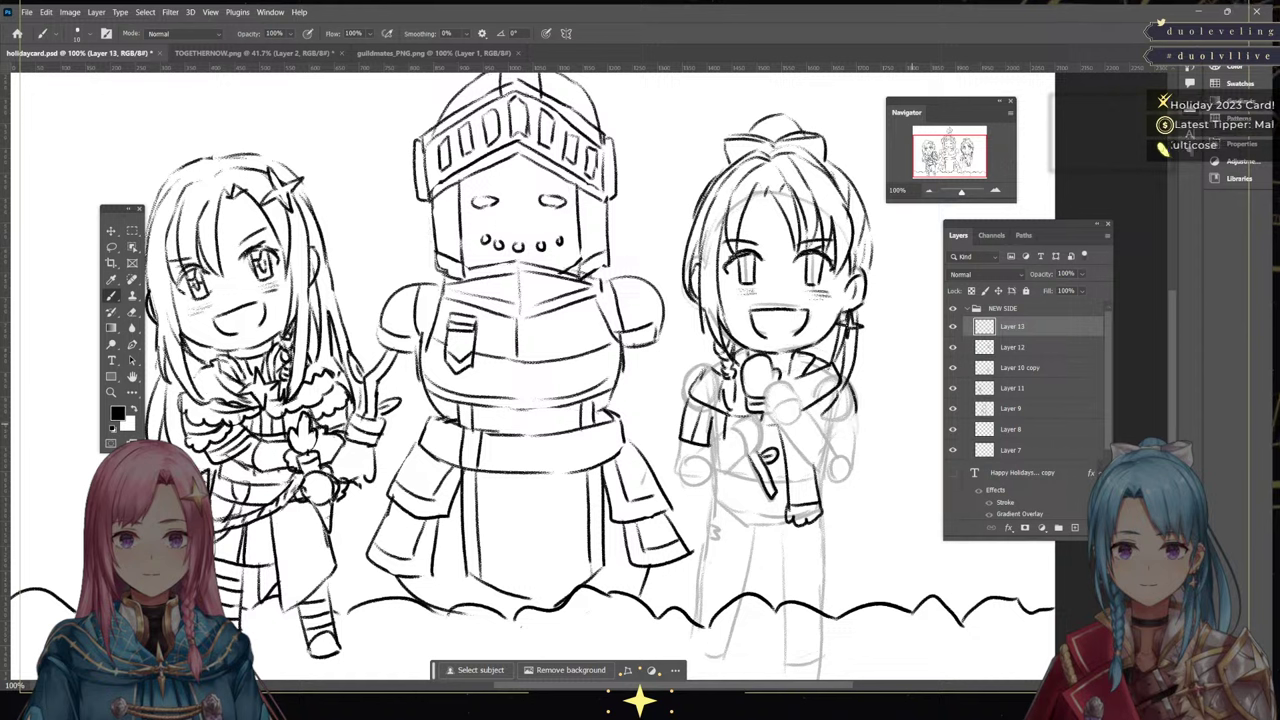
{"action": "mouse_move", "coordinate": [849, 386]}
{"action": "left_mouse_down"}
{"action": "mouse_move", "coordinate": [862, 430]}
{"action": "mouse_move", "coordinate": [838, 438]}
{"action": "left_mouse_up"}
{"action": "left_click_drag", "start_coordinate": [846, 409], "coordinate": [854, 433]}
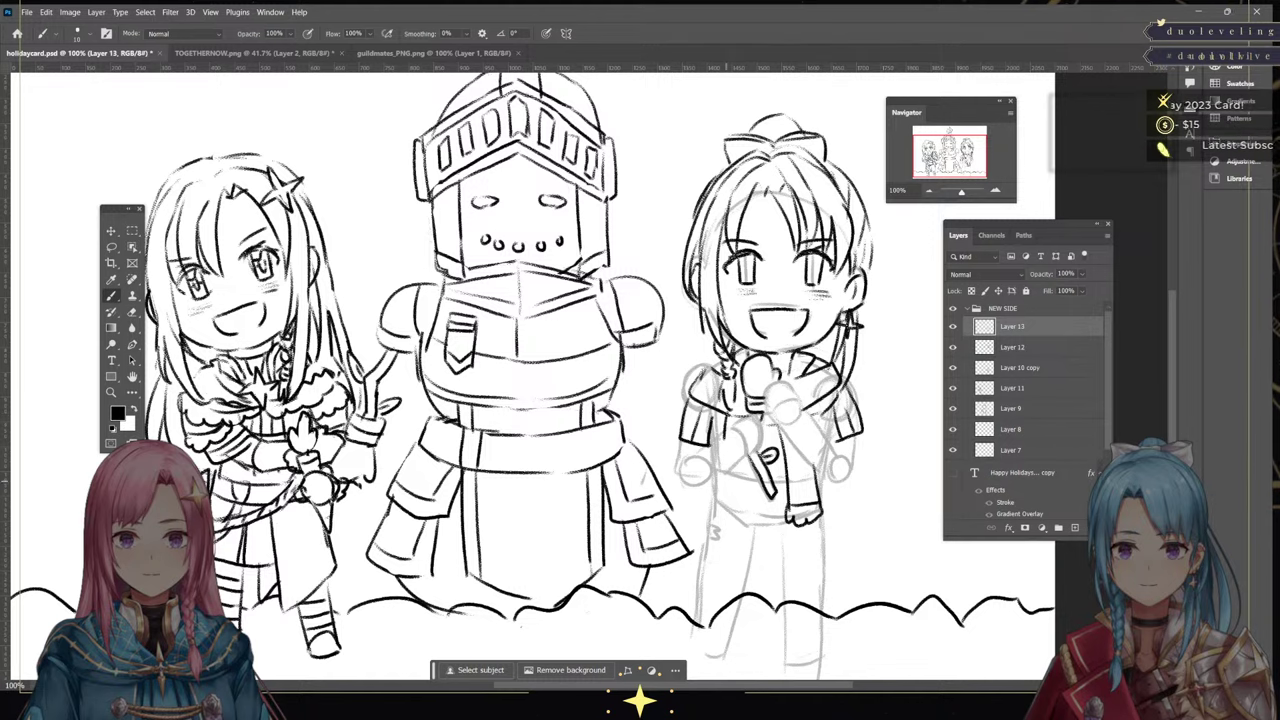
Check guildmates_PNG.png and the lower outfit in TOGETHERNOW.png, and draw the girl's torso side and jacket hem in holidaycard.psd
{"action": "left_click", "coordinate": [434, 53]}
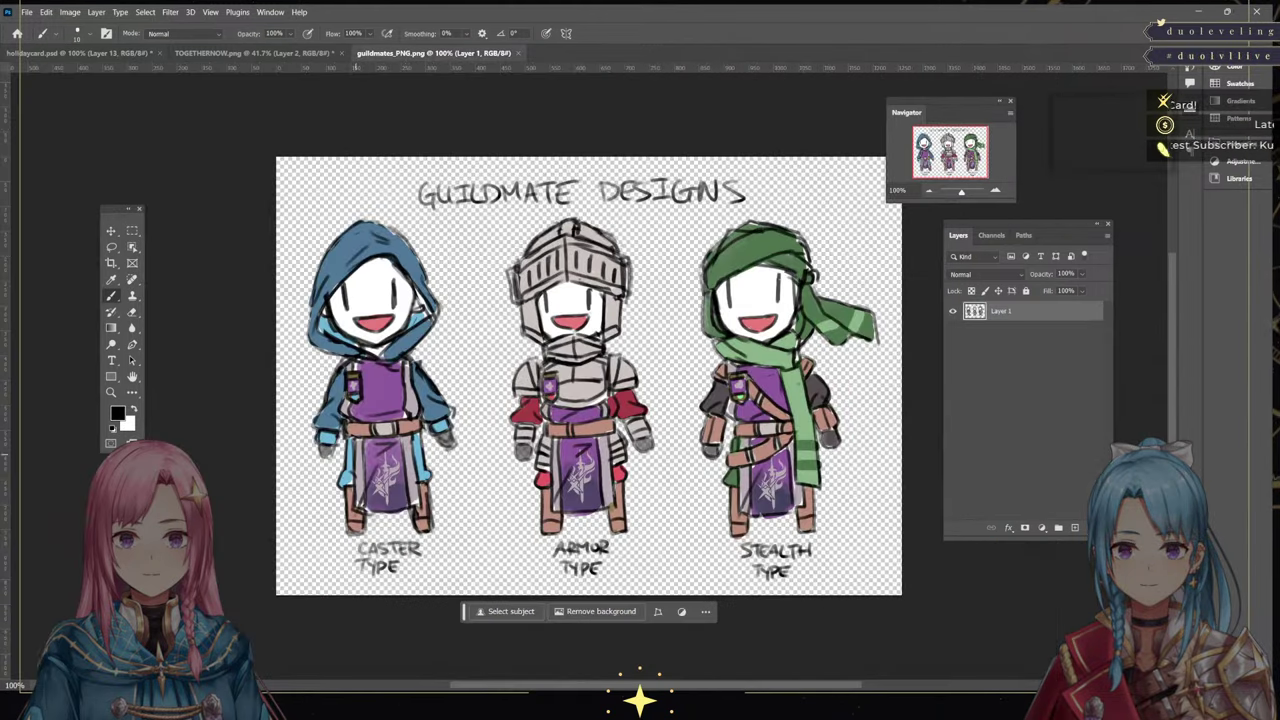
{"action": "key", "text": "ctrl+shift+Tab"}
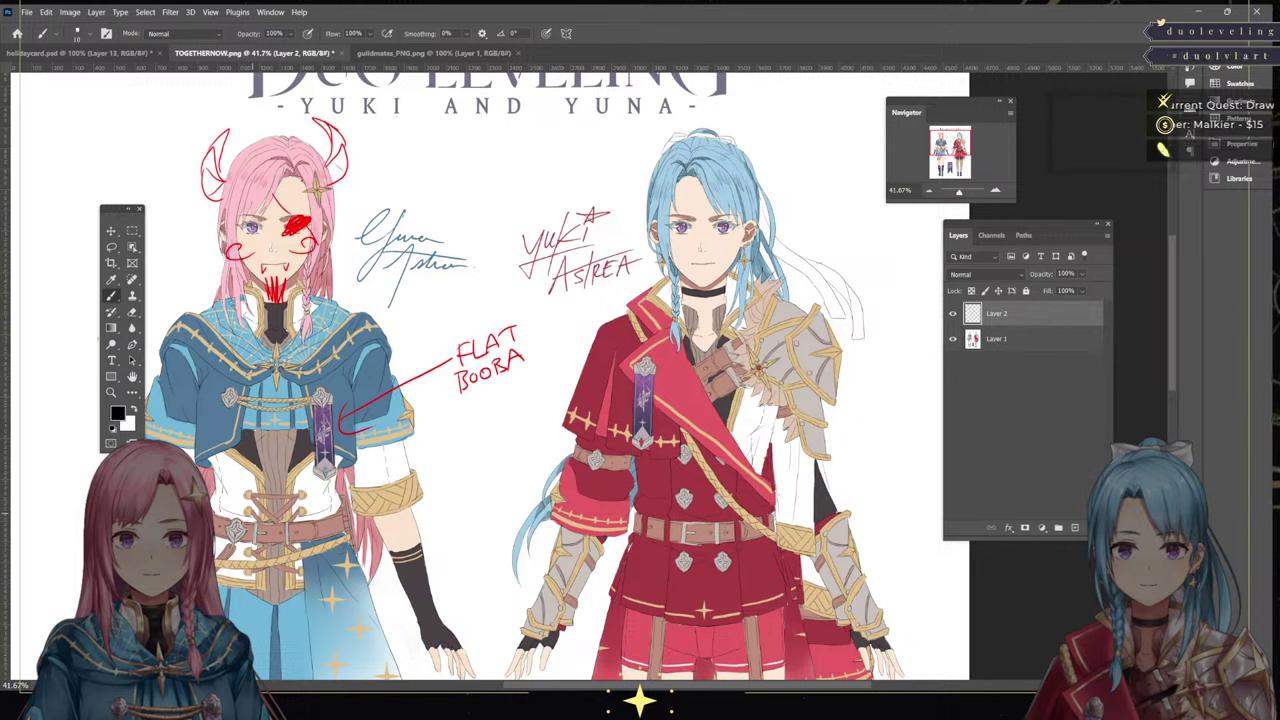
{"action": "scroll", "coordinate": [490, 370], "scroll_direction": "down", "scroll_amount": 5}
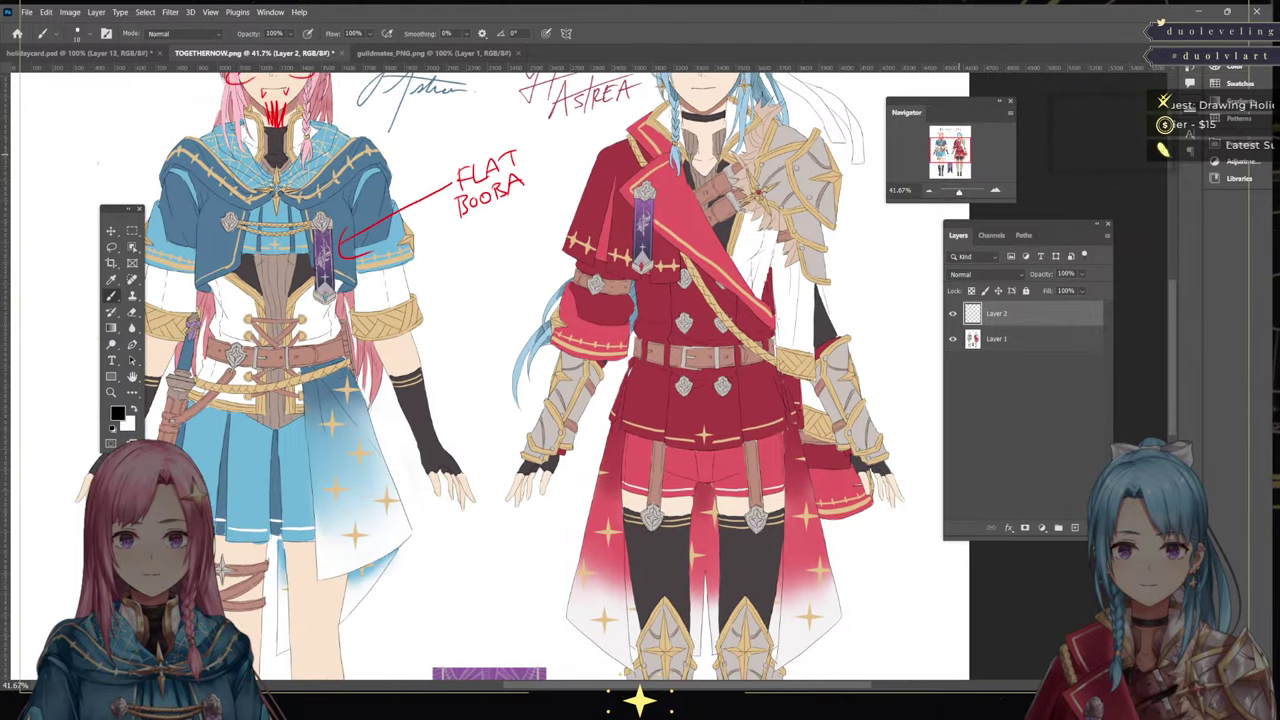
{"action": "left_click", "coordinate": [80, 53]}
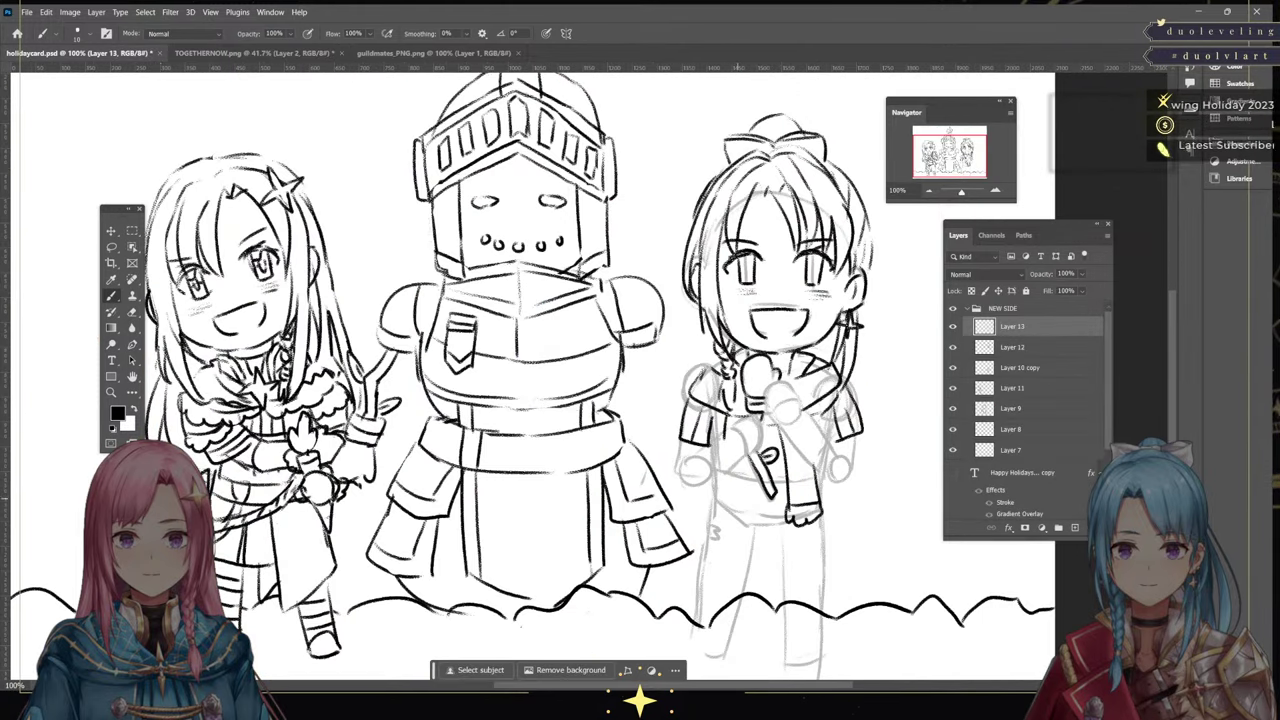
{"action": "mouse_move", "coordinate": [714, 470]}
{"action": "left_mouse_down"}
{"action": "mouse_move", "coordinate": [715, 486]}
{"action": "mouse_move", "coordinate": [792, 522]}
{"action": "left_mouse_up"}
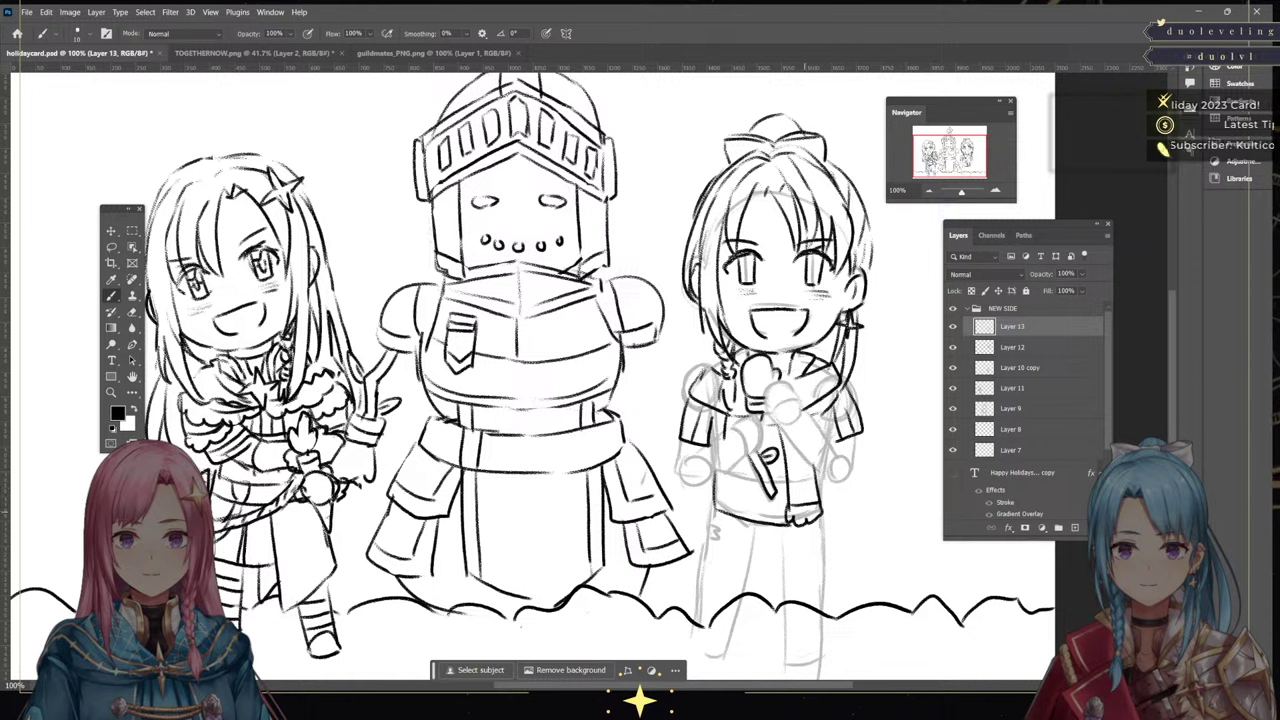
{"action": "mouse_move", "coordinate": [744, 456]}
{"action": "left_mouse_down"}
{"action": "mouse_move", "coordinate": [745, 534]}
{"action": "mouse_move", "coordinate": [782, 536]}
{"action": "left_mouse_up"}
Draw both forearms reaching to the hands at the girl's chest, and undo the trial hanging sleeve lines on the right arm
{"action": "mouse_move", "coordinate": [719, 442]}
{"action": "left_mouse_down"}
{"action": "mouse_move", "coordinate": [714, 483]}
{"action": "mouse_move", "coordinate": [676, 478]}
{"action": "mouse_move", "coordinate": [740, 458]}
{"action": "mouse_move", "coordinate": [747, 416]}
{"action": "mouse_move", "coordinate": [758, 438]}
{"action": "left_mouse_up"}
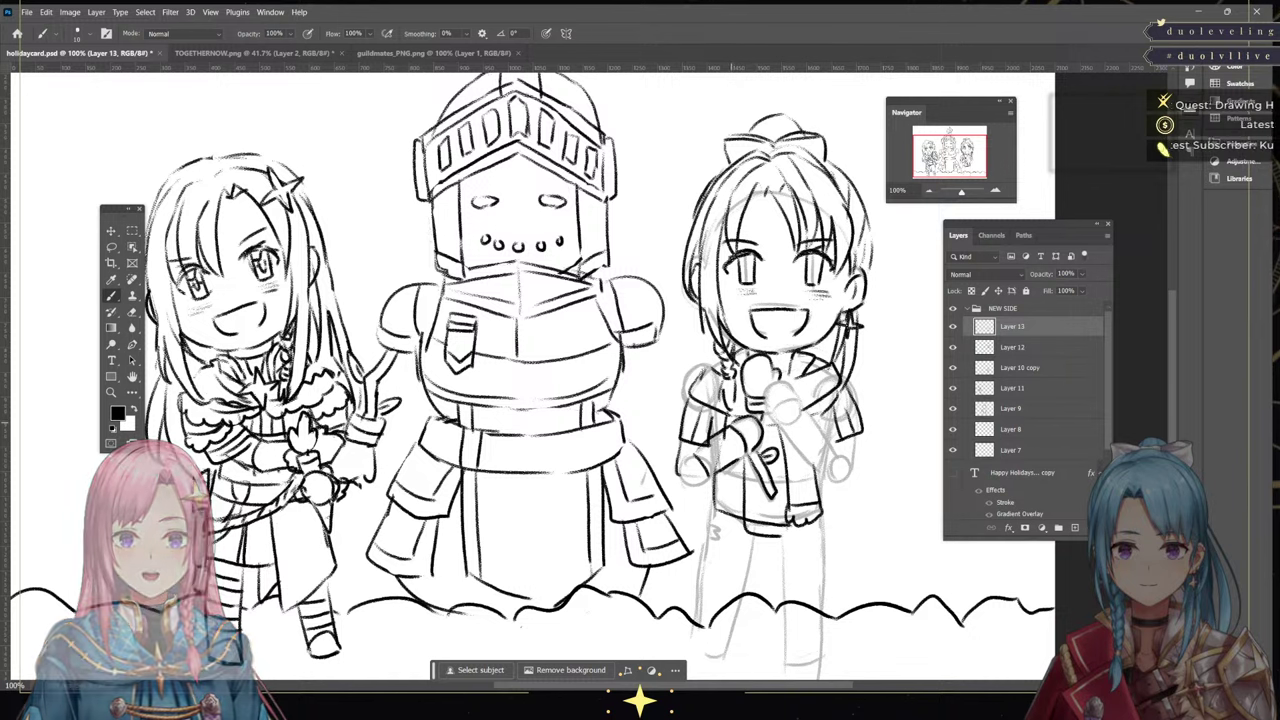
{"action": "mouse_move", "coordinate": [768, 380]}
{"action": "left_mouse_down"}
{"action": "mouse_move", "coordinate": [780, 424]}
{"action": "mouse_move", "coordinate": [805, 408]}
{"action": "mouse_move", "coordinate": [806, 466]}
{"action": "left_mouse_up"}
{"action": "left_click_drag", "start_coordinate": [810, 414], "coordinate": [848, 502]}
{"action": "left_click_drag", "start_coordinate": [828, 454], "coordinate": [846, 510]}
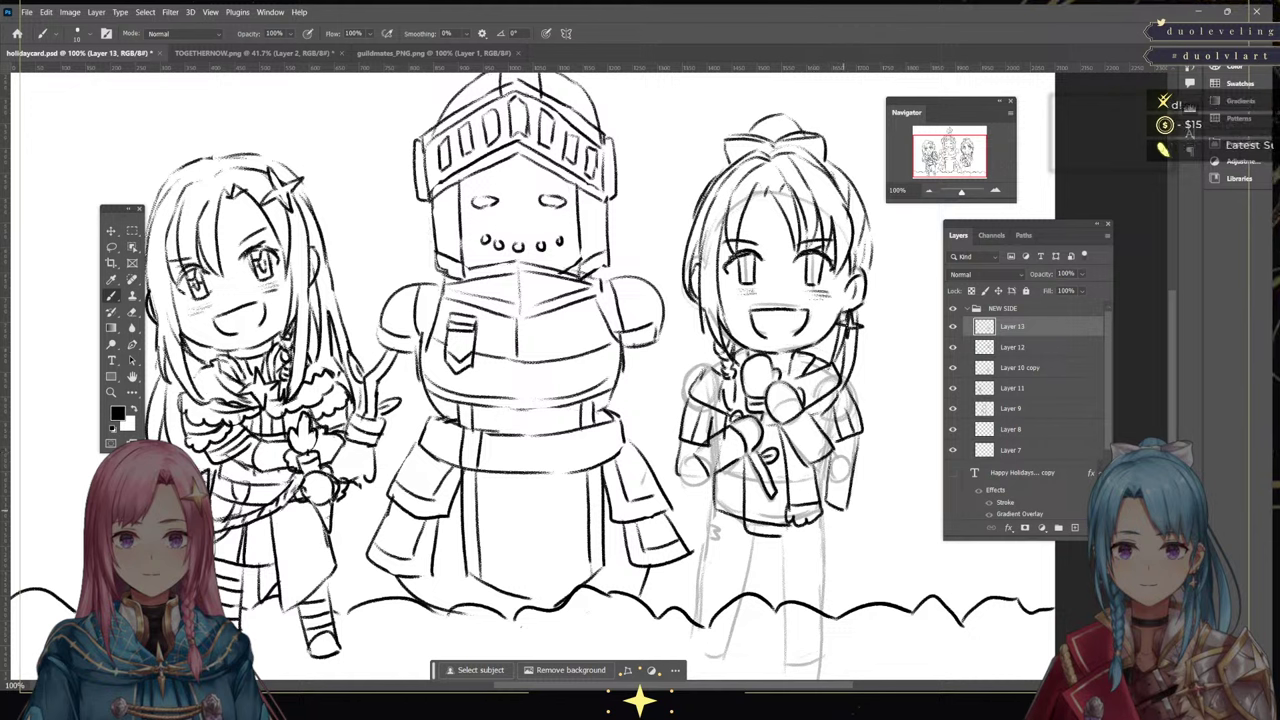
{"action": "key", "text": "ctrl+z"}
{"action": "key", "text": "ctrl+z"}
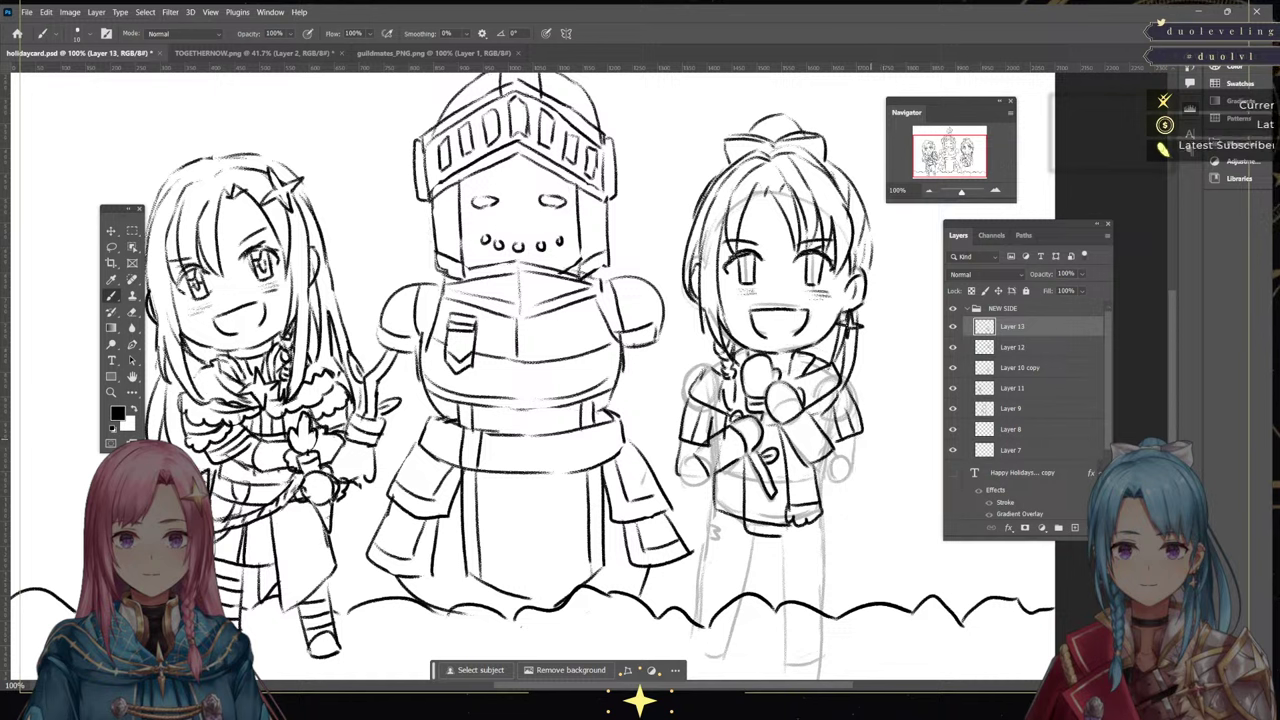
{"action": "left_click_drag", "start_coordinate": [856, 438], "coordinate": [854, 514]}
{"action": "mouse_move", "coordinate": [830, 456]}
{"action": "left_mouse_down"}
{"action": "mouse_move", "coordinate": [835, 516]}
{"action": "mouse_move", "coordinate": [856, 514]}
{"action": "left_mouse_up"}
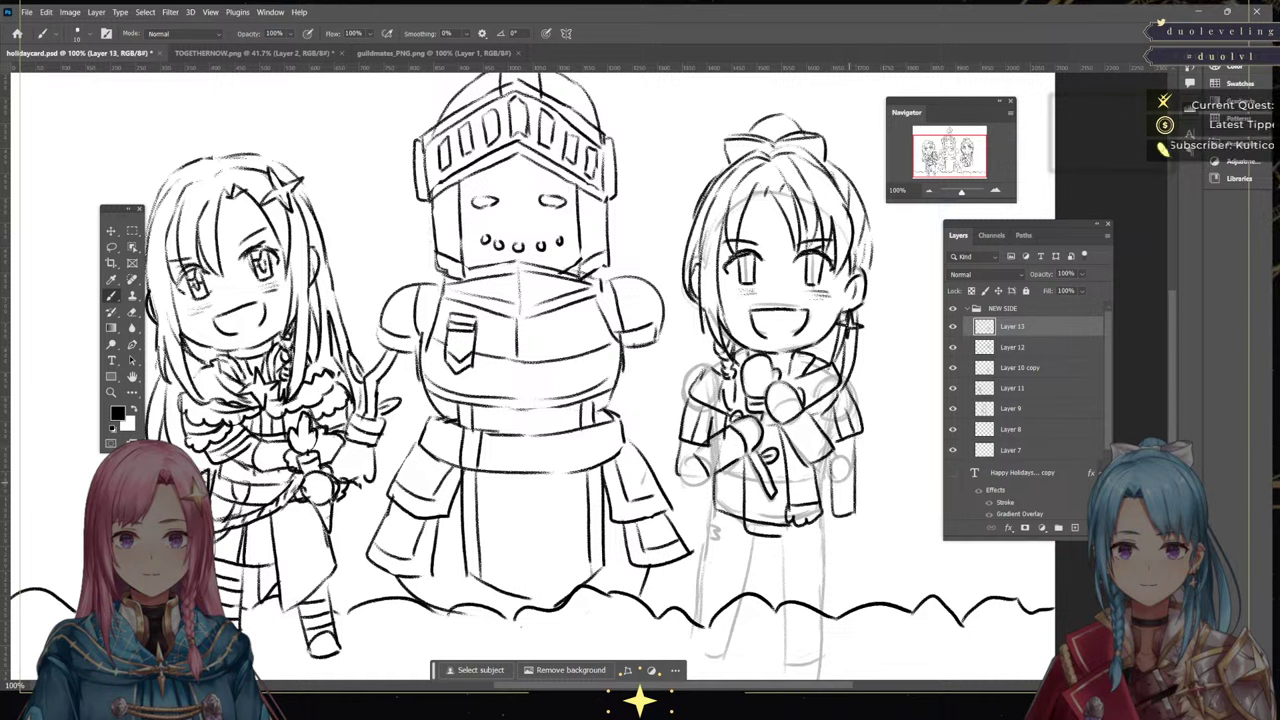
{"action": "key", "text": "ctrl+z"}
{"action": "key", "text": "ctrl+z"}
{"action": "left_click_drag", "start_coordinate": [820, 473], "coordinate": [842, 484]}
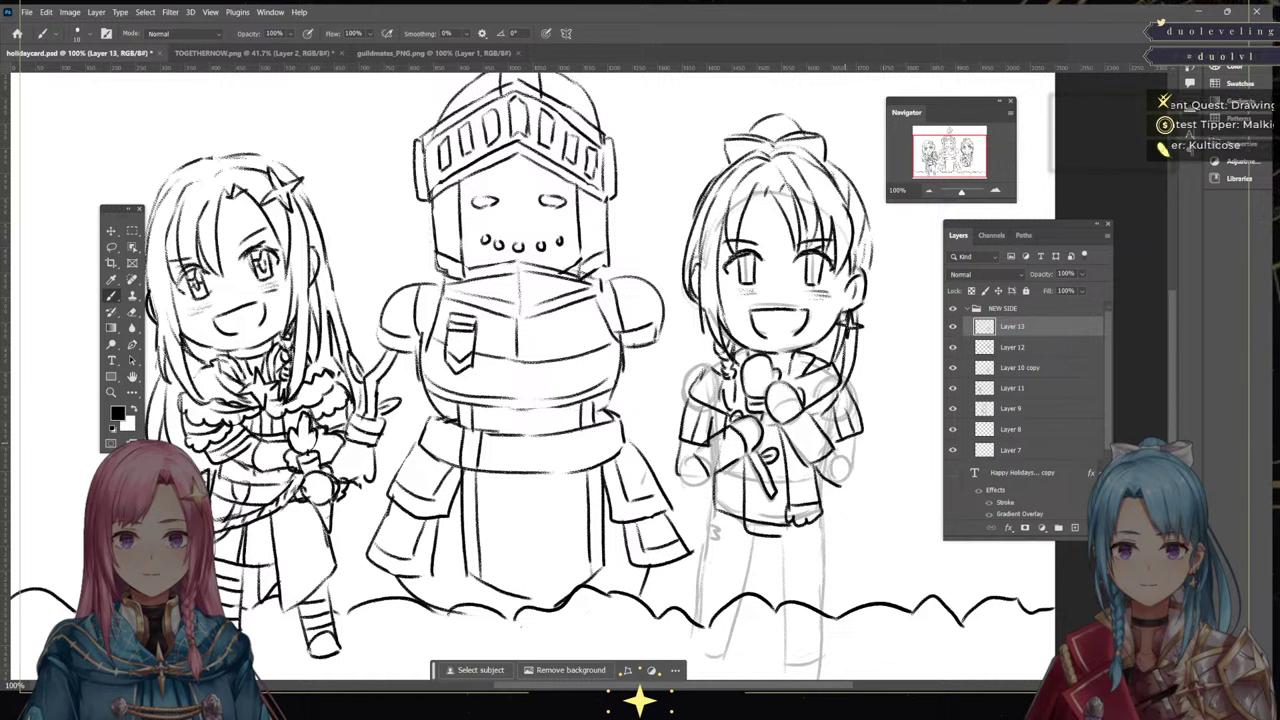
{"action": "key", "text": "ctrl+Tab"}
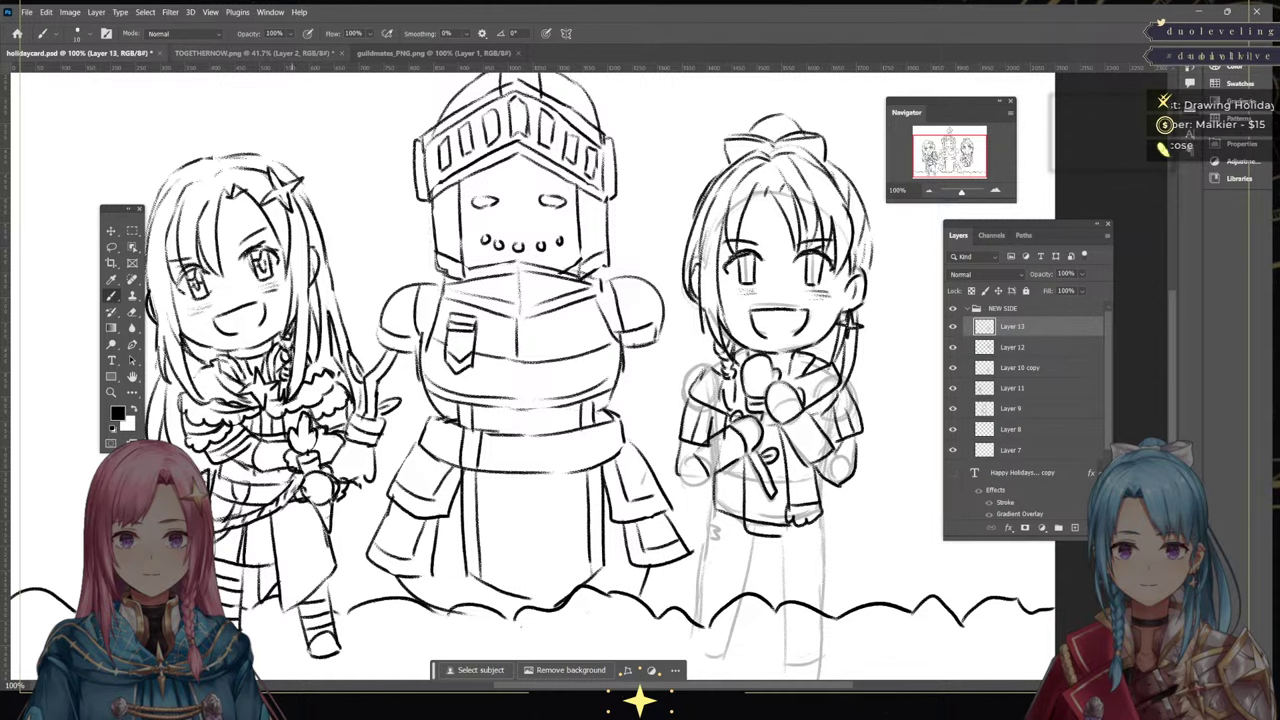
{"action": "key", "text": "ctrl+shift+Tab"}
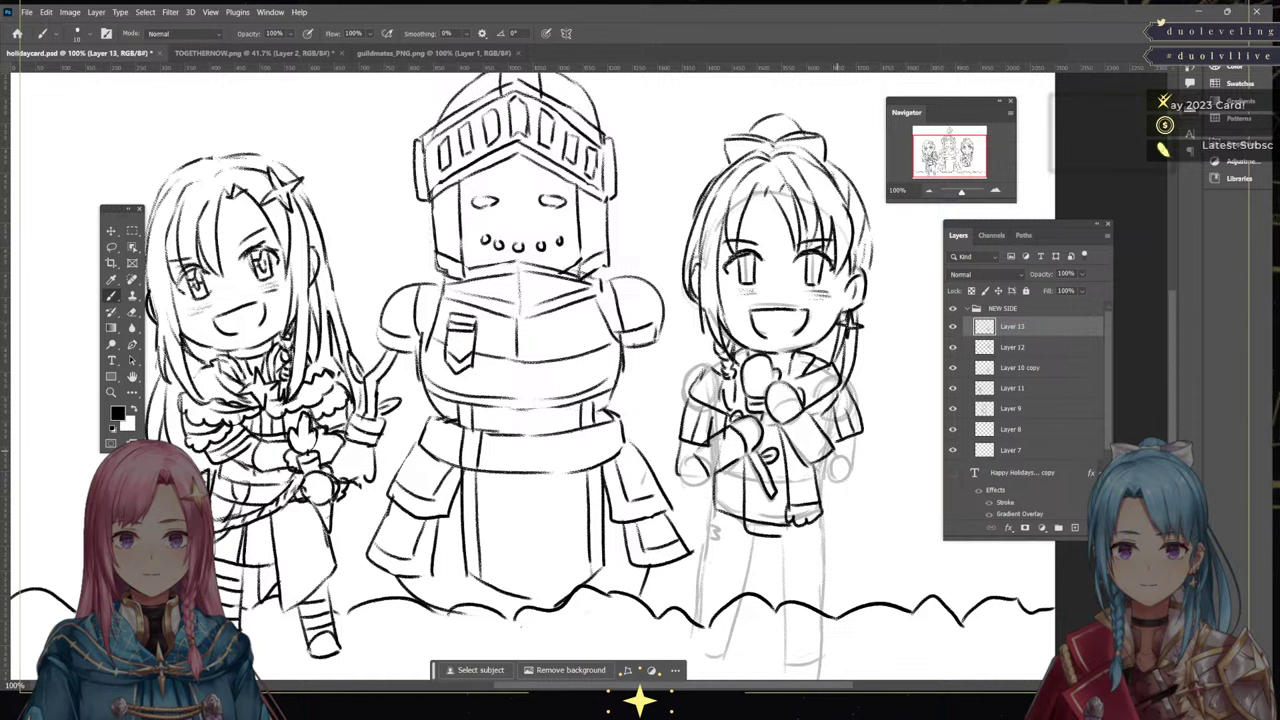
Draw rounded sleeve folds below both of the girl's elbows and a long coat-tail edge down the left side of her legs
{"action": "left_click_drag", "start_coordinate": [812, 482], "coordinate": [834, 494]}
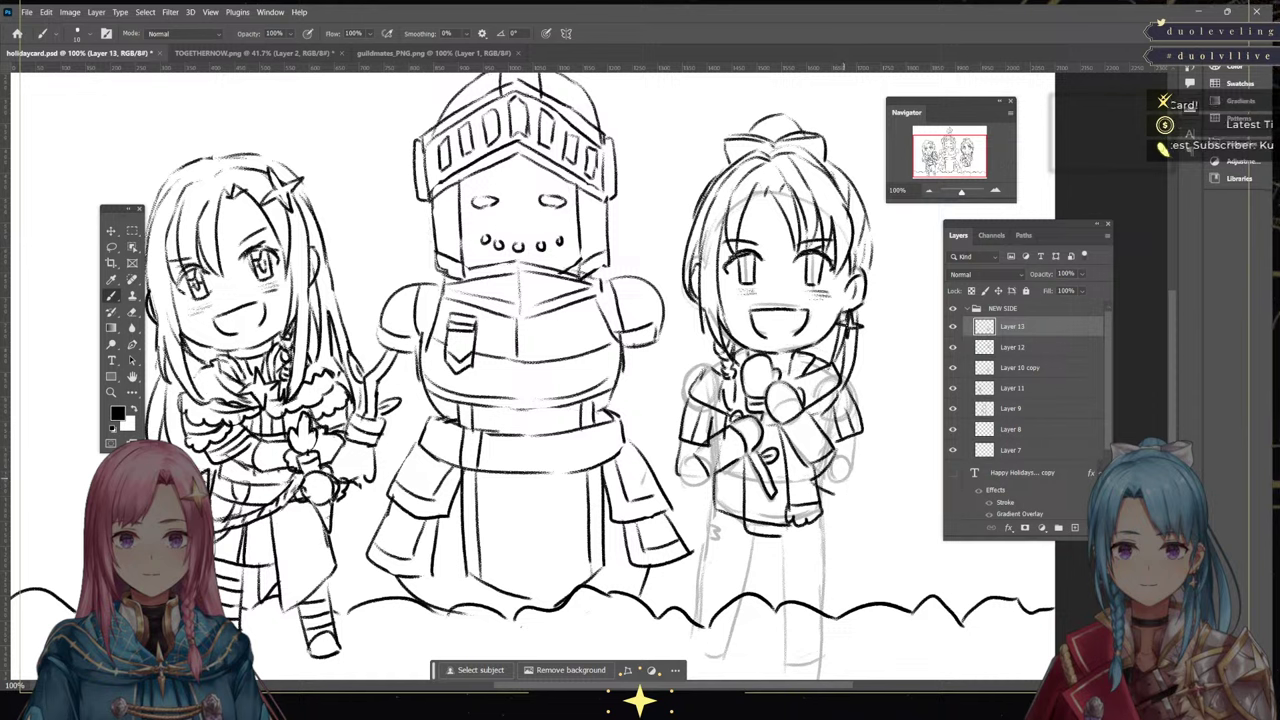
{"action": "mouse_move", "coordinate": [838, 448]}
{"action": "left_mouse_down"}
{"action": "mouse_move", "coordinate": [856, 450]}
{"action": "mouse_move", "coordinate": [840, 494]}
{"action": "mouse_move", "coordinate": [852, 482]}
{"action": "left_mouse_up"}
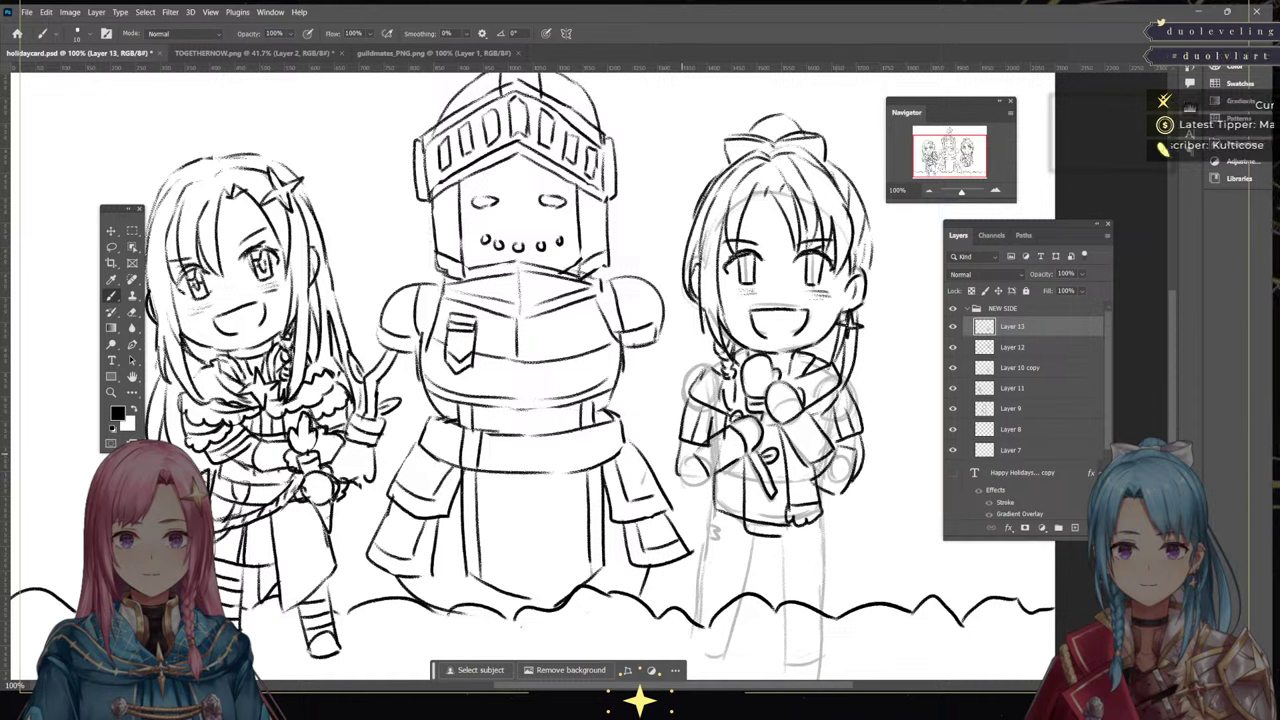
{"action": "mouse_move", "coordinate": [683, 447]}
{"action": "left_mouse_down"}
{"action": "mouse_move", "coordinate": [708, 564]}
{"action": "mouse_move", "coordinate": [702, 620]}
{"action": "left_mouse_up"}
Check the blue-haired girl's shorts, coat tails and legs in TOGETHERNOW.png and return to holidaycard.psd
{"action": "left_click_drag", "start_coordinate": [935, 182], "coordinate": [949, 168]}
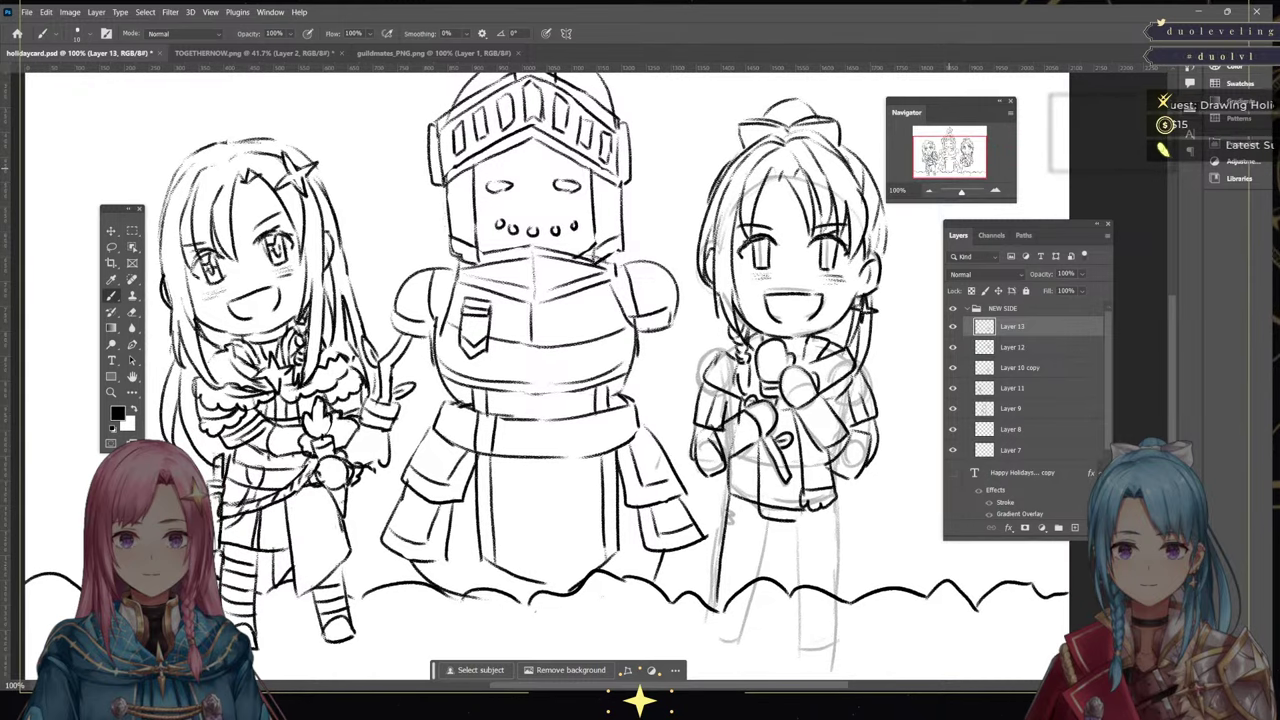
{"action": "left_click", "coordinate": [225, 52]}
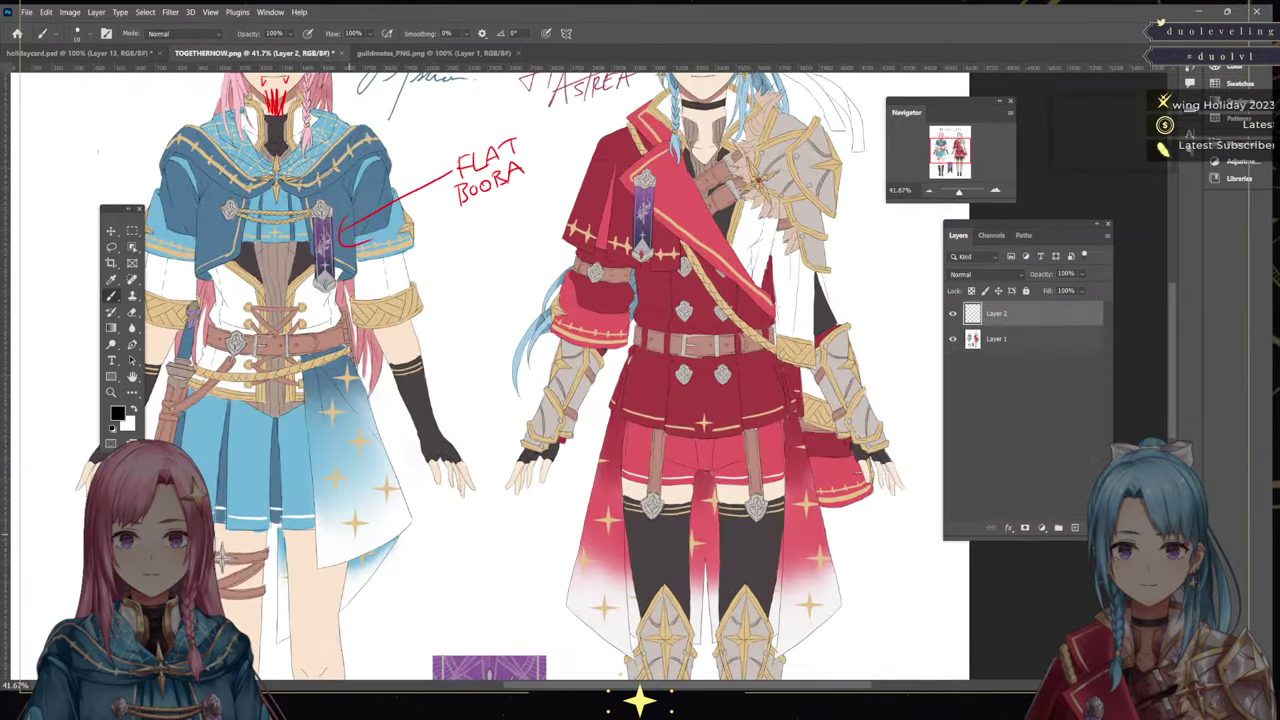
{"action": "left_click", "coordinate": [80, 53]}
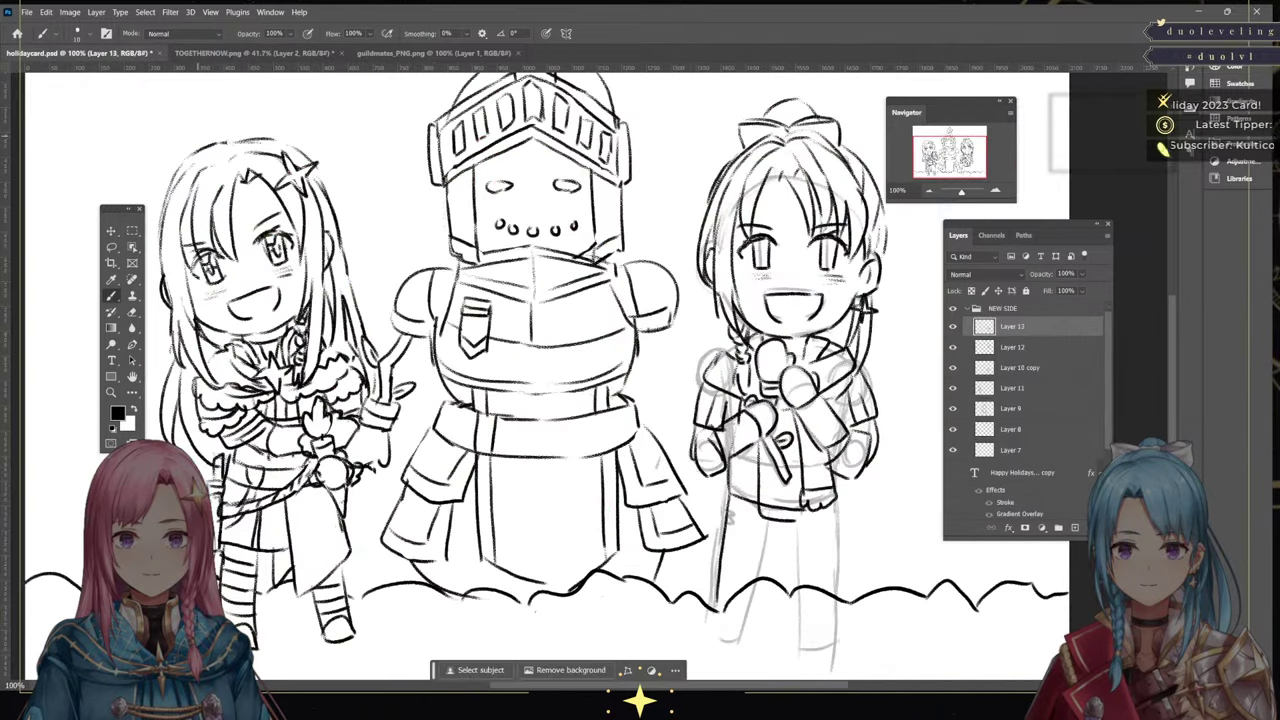
Erase the old jacket hem lines below the blue-haired girl's waist on Layer 13
{"action": "mouse_move", "coordinate": [734, 461]}
{"action": "left_mouse_down"}
{"action": "mouse_move", "coordinate": [731, 499]}
{"action": "mouse_move", "coordinate": [757, 483]}
{"action": "left_mouse_up"}
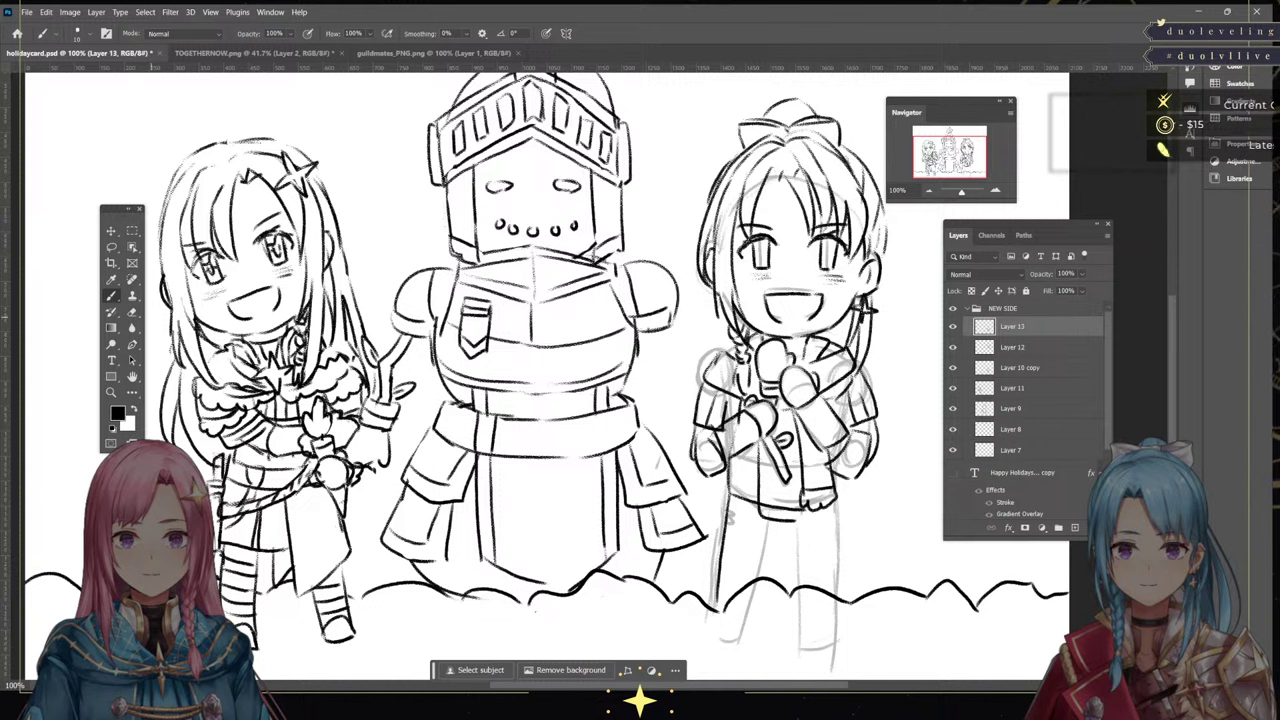
{"action": "key", "text": "e"}
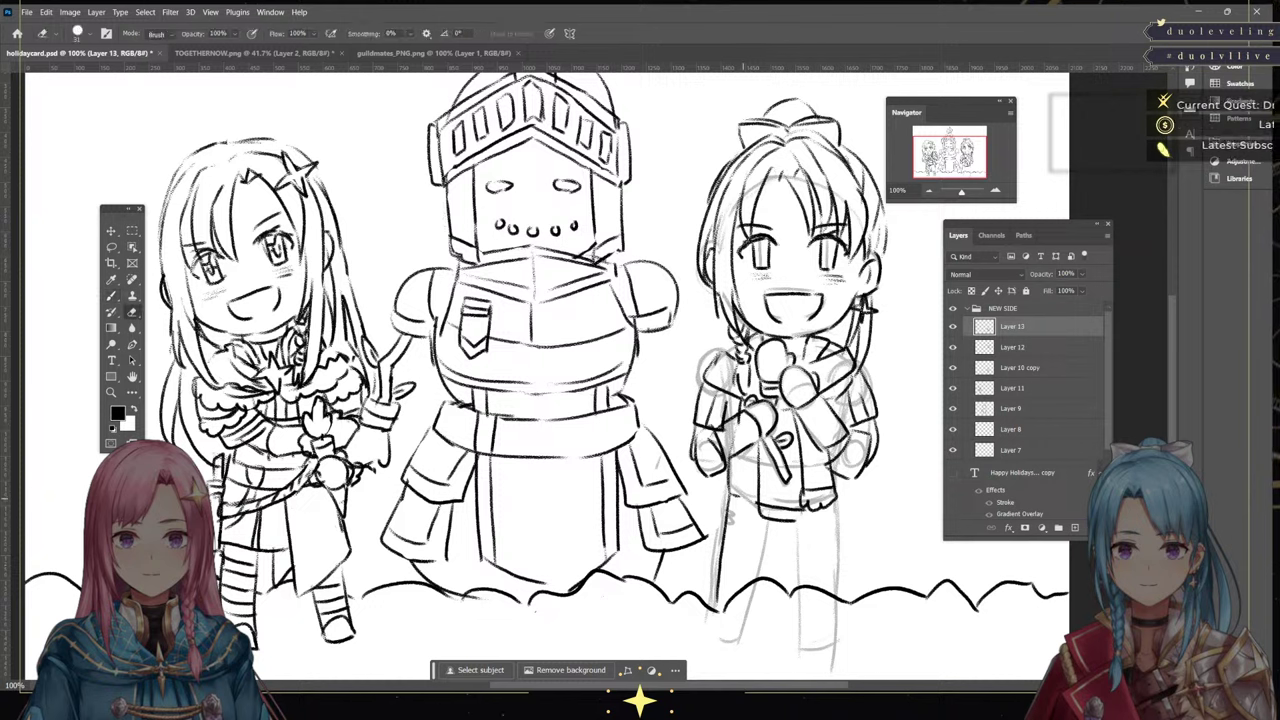
{"action": "mouse_move", "coordinate": [760, 484]}
{"action": "left_mouse_down"}
{"action": "mouse_move", "coordinate": [765, 515]}
{"action": "mouse_move", "coordinate": [800, 510]}
{"action": "left_mouse_up"}
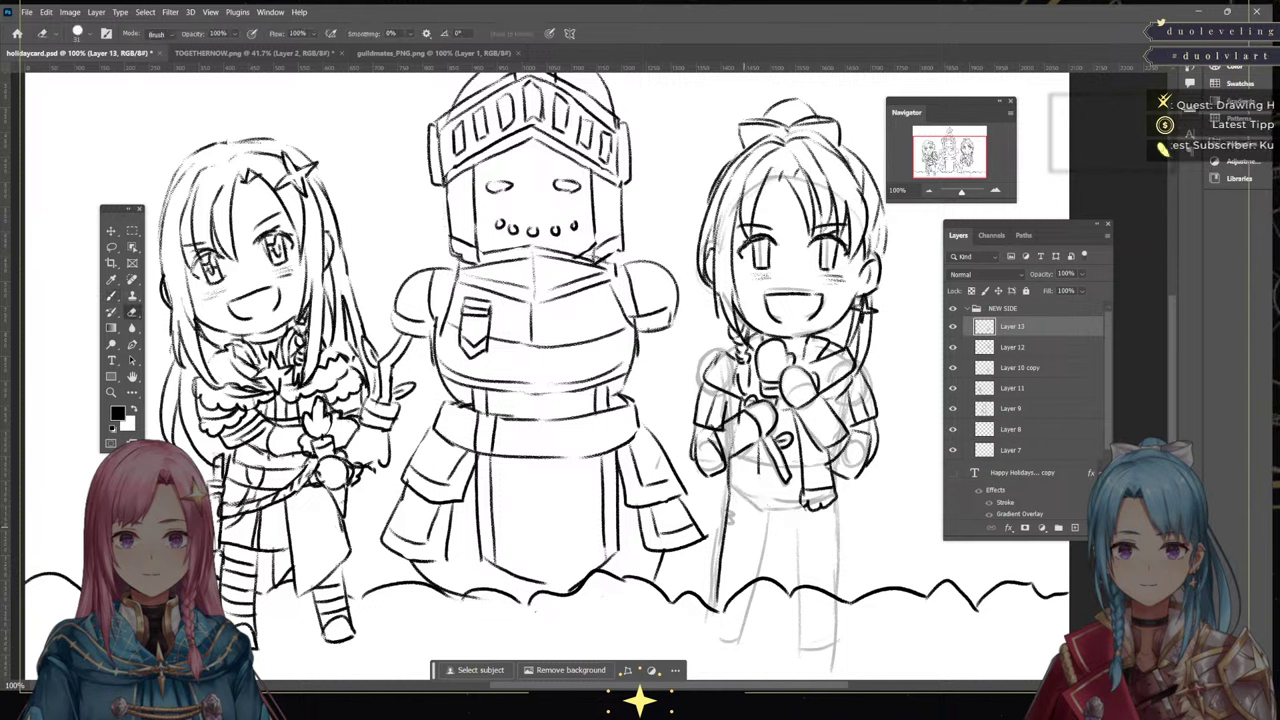
{"action": "key", "text": "b"}
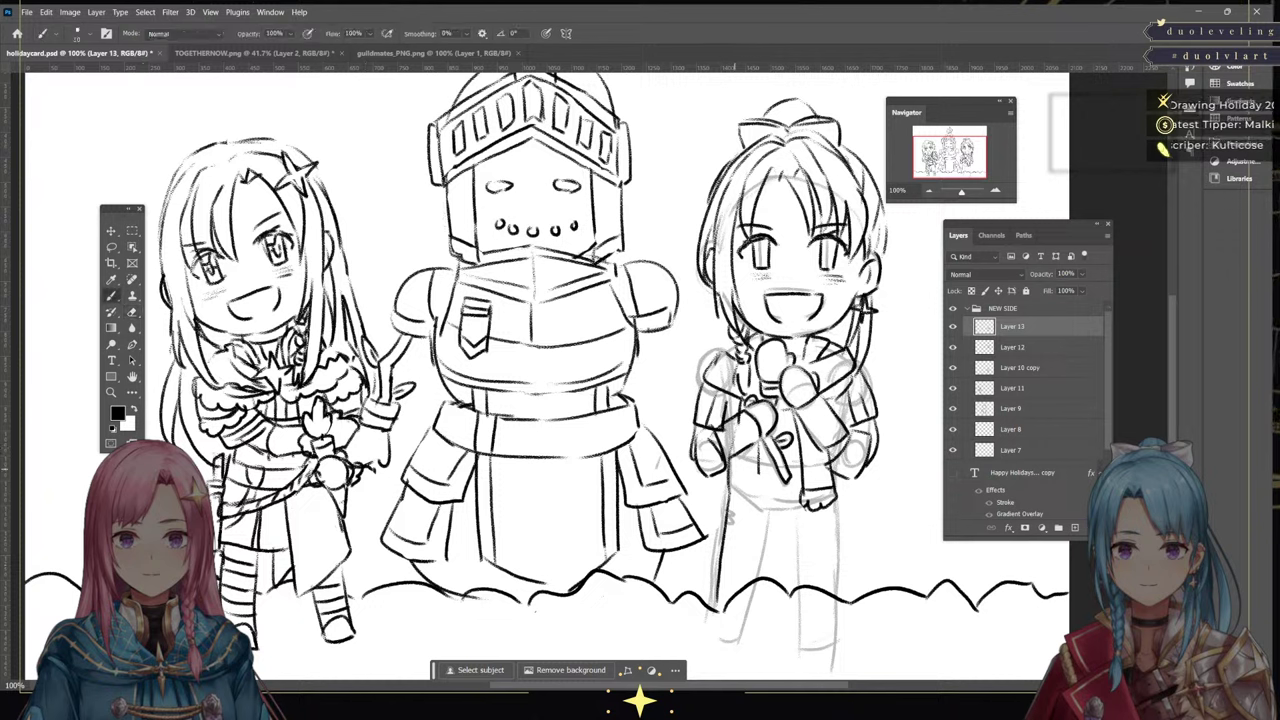
Draw the belt across the girl's waist and undo the trial jacket skirt outline below it
{"action": "mouse_move", "coordinate": [726, 464]}
{"action": "left_mouse_down"}
{"action": "mouse_move", "coordinate": [732, 480]}
{"action": "mouse_move", "coordinate": [788, 476]}
{"action": "mouse_move", "coordinate": [756, 492]}
{"action": "left_mouse_up"}
{"action": "left_click_drag", "start_coordinate": [760, 492], "coordinate": [798, 494]}
{"action": "mouse_move", "coordinate": [722, 484]}
{"action": "left_mouse_down"}
{"action": "mouse_move", "coordinate": [768, 535]}
{"action": "mouse_move", "coordinate": [838, 526]}
{"action": "mouse_move", "coordinate": [847, 503]}
{"action": "left_mouse_up"}
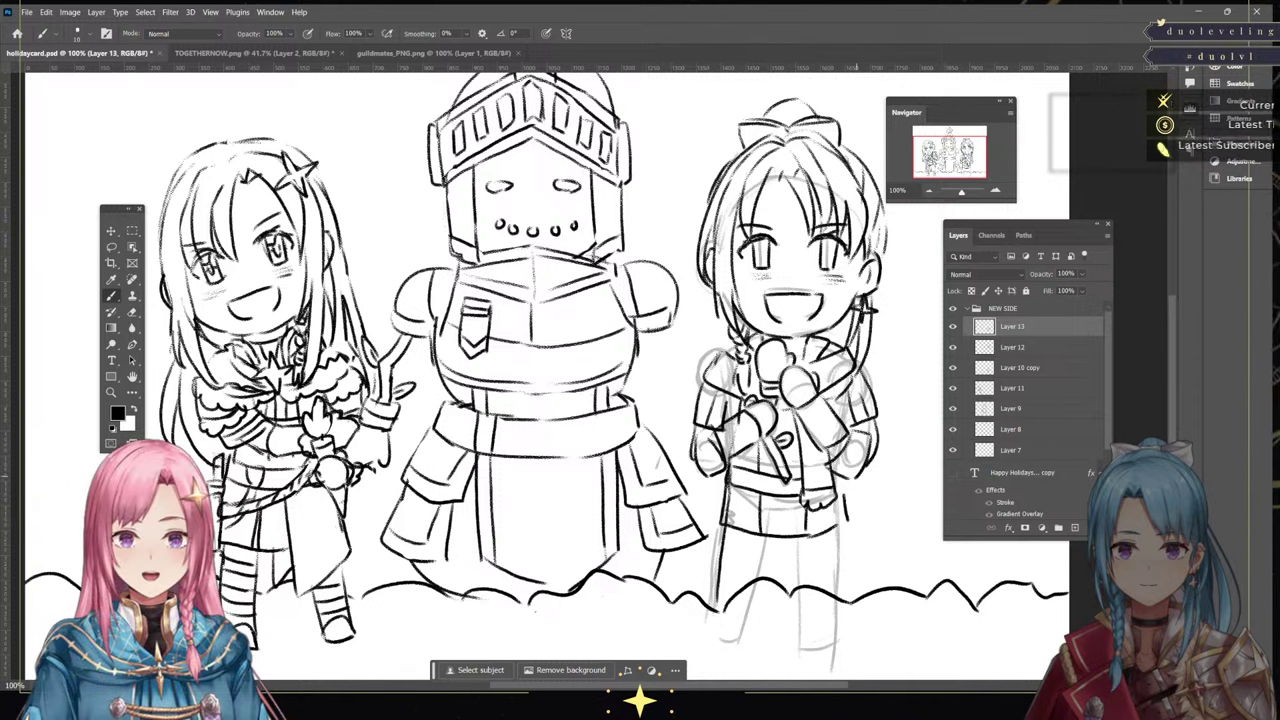
{"action": "key", "text": "ctrl+z"}
{"action": "key", "text": "ctrl+z"}
{"action": "key", "text": "ctrl+z"}
{"action": "key", "text": "ctrl+z"}
{"action": "key", "text": "ctrl+z"}
{"action": "key", "text": "ctrl+z"}
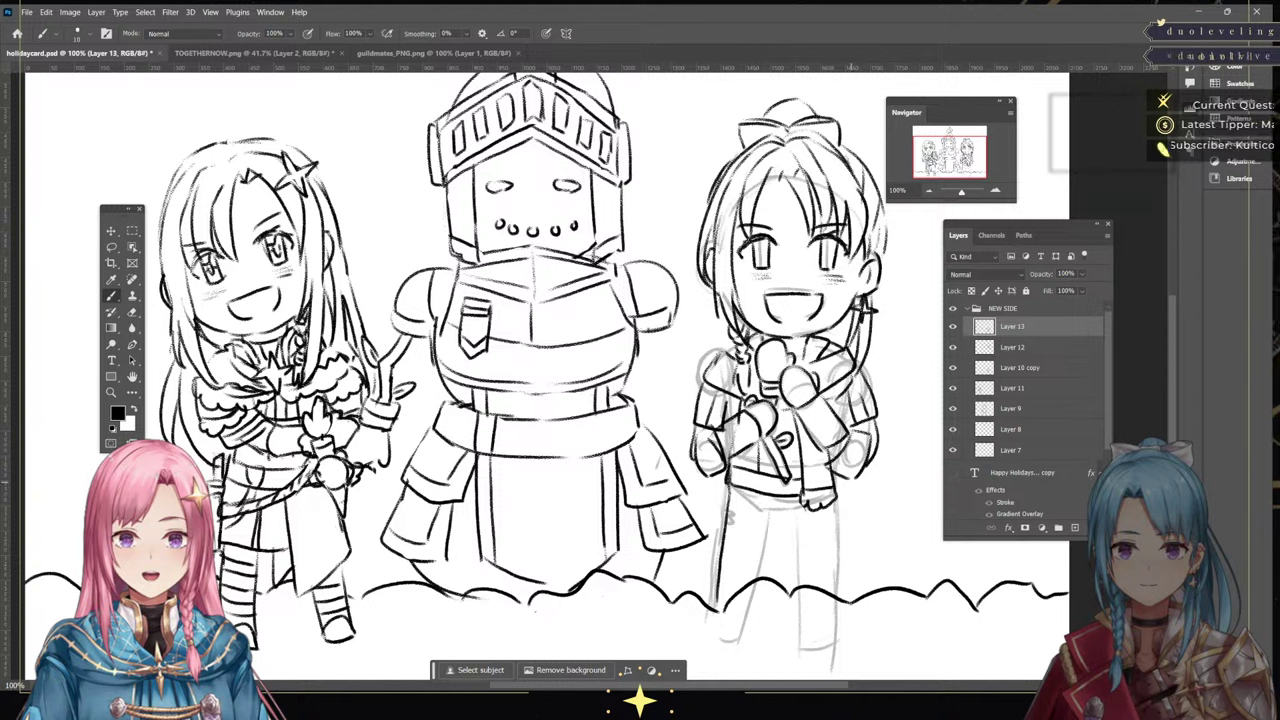
Redraw the flared jacket skirt below the belt and add the hems of the shorts on both thighs
{"action": "left_click_drag", "start_coordinate": [729, 484], "coordinate": [799, 497]}
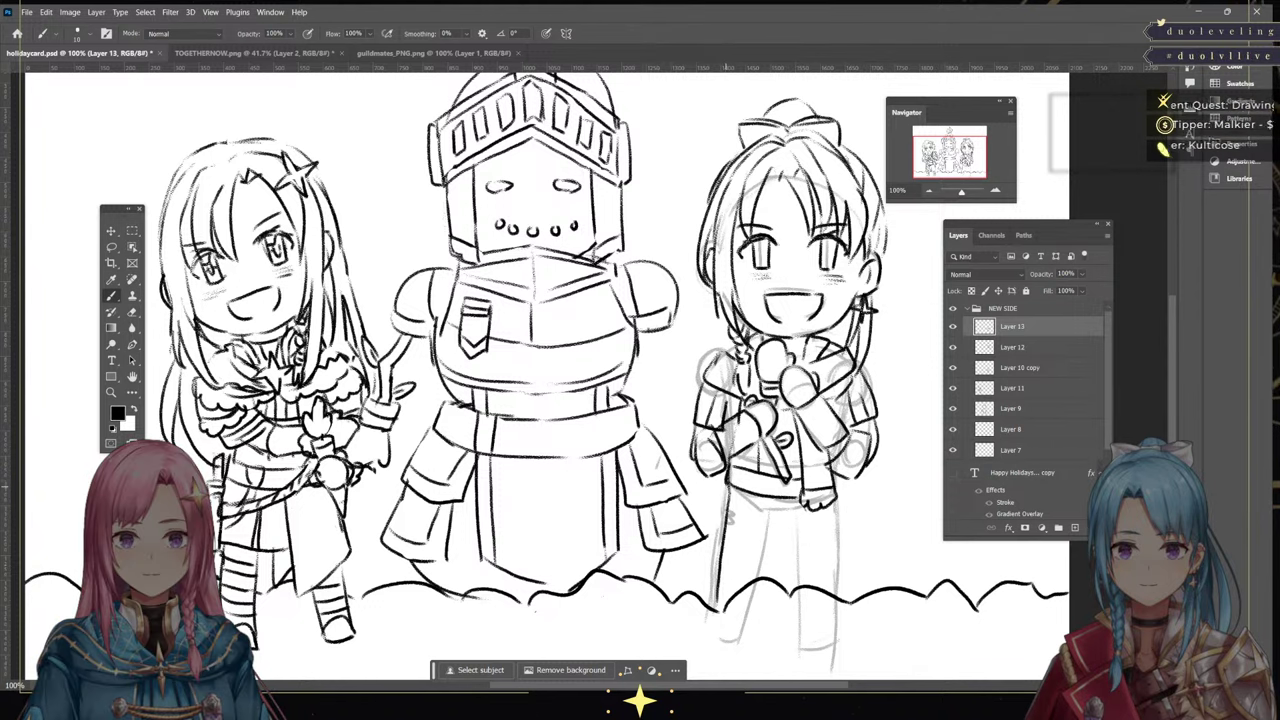
{"action": "left_click_drag", "start_coordinate": [725, 484], "coordinate": [750, 513]}
{"action": "key", "text": "ctrl+z"}
{"action": "left_click_drag", "start_coordinate": [754, 524], "coordinate": [808, 530]}
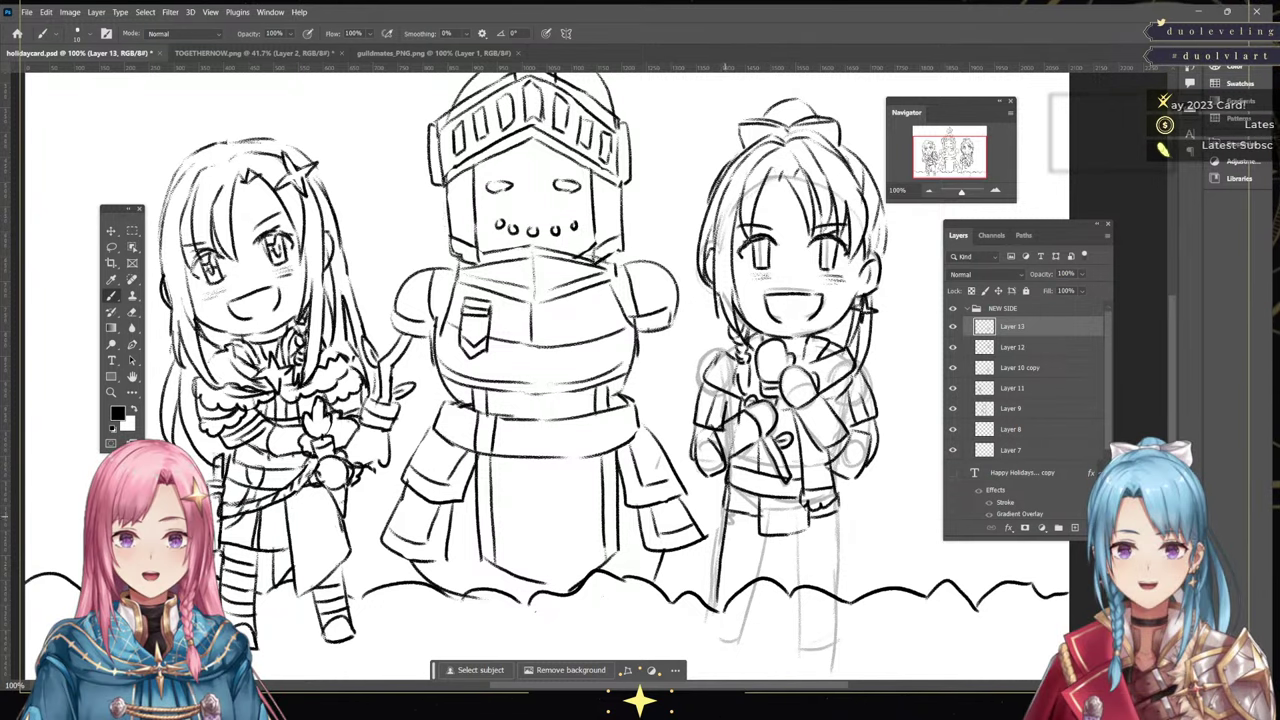
{"action": "mouse_move", "coordinate": [724, 512]}
{"action": "left_mouse_down"}
{"action": "mouse_move", "coordinate": [764, 540]}
{"action": "mouse_move", "coordinate": [838, 536]}
{"action": "mouse_move", "coordinate": [836, 508]}
{"action": "left_mouse_up"}
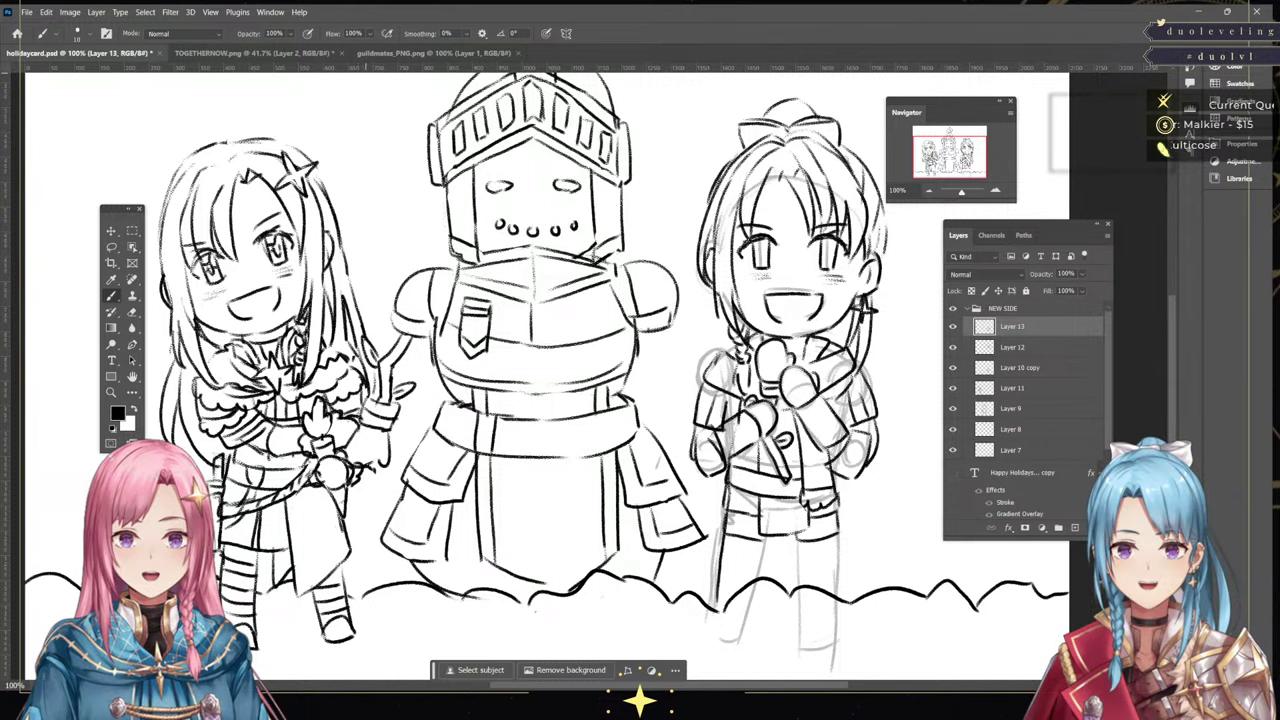
Check guildmates_PNG.png and TOGETHERNOW.png, and draw the belt details and garter straps over the thighs in holidaycard.psd
{"action": "left_click", "coordinate": [434, 53]}
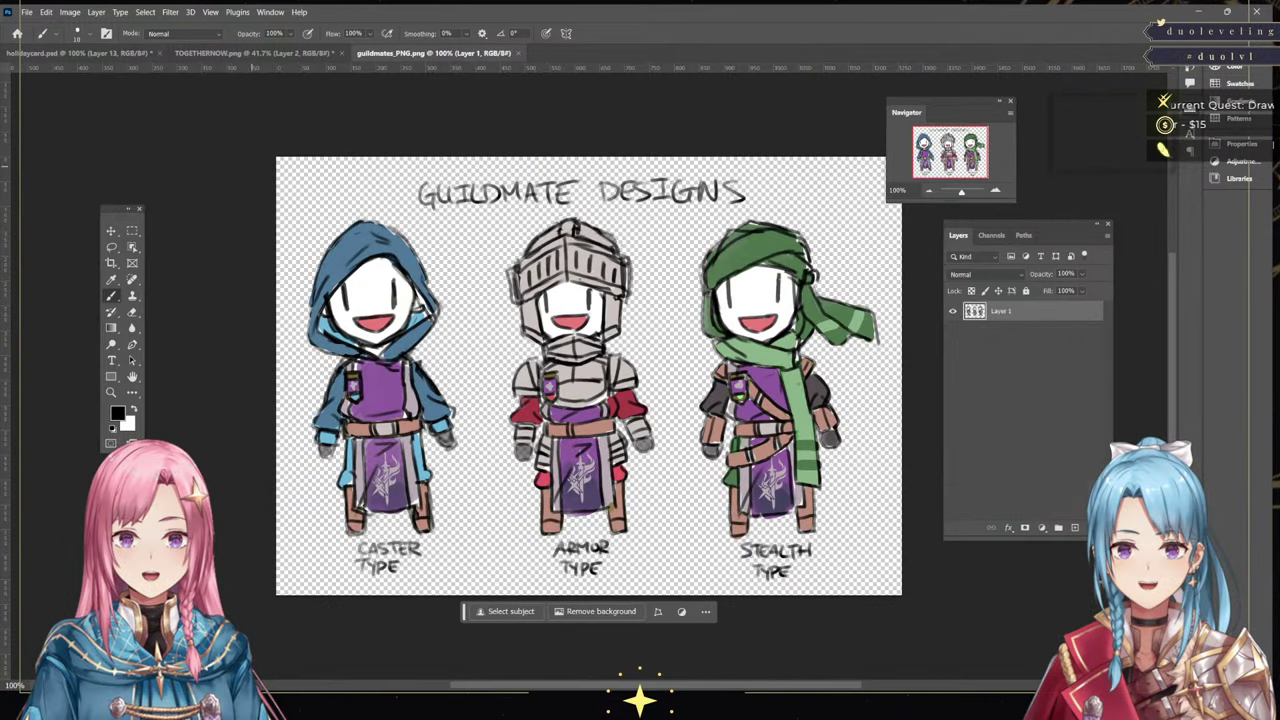
{"action": "left_click", "coordinate": [255, 52]}
{"action": "left_click", "coordinate": [80, 53]}
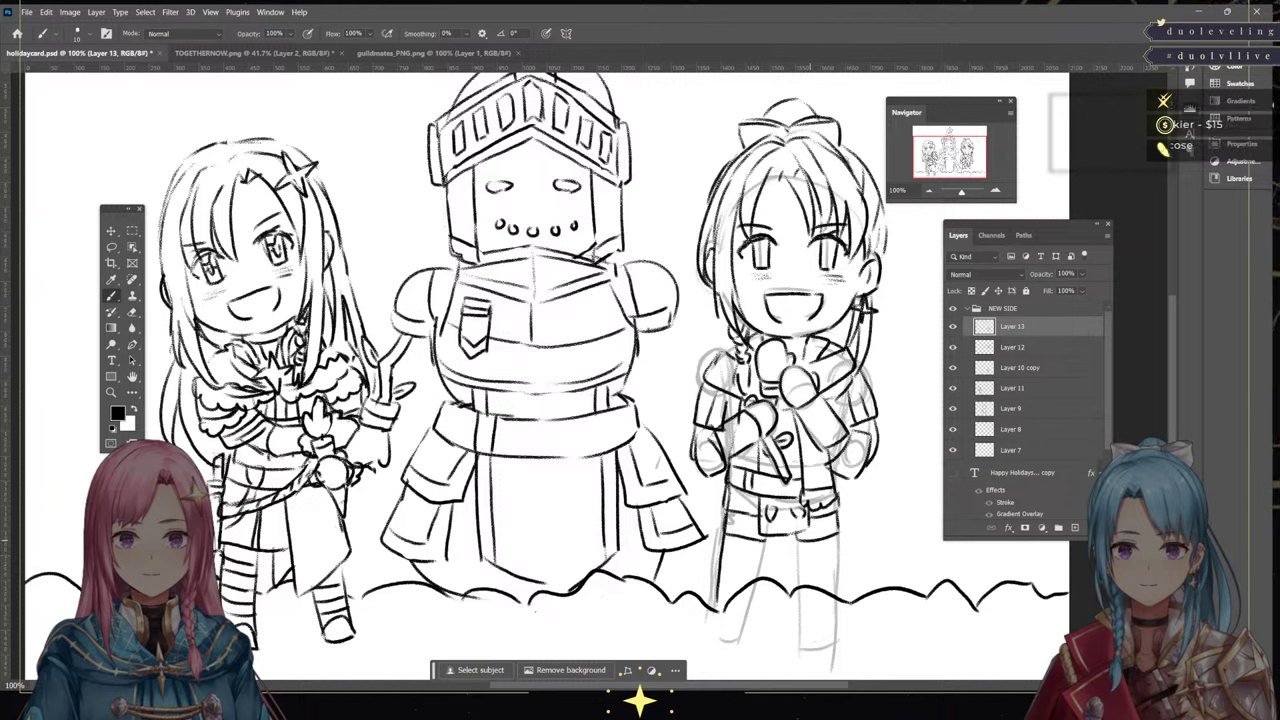
{"action": "left_click_drag", "start_coordinate": [811, 543], "coordinate": [811, 564]}
{"action": "left_click_drag", "start_coordinate": [821, 543], "coordinate": [829, 560]}
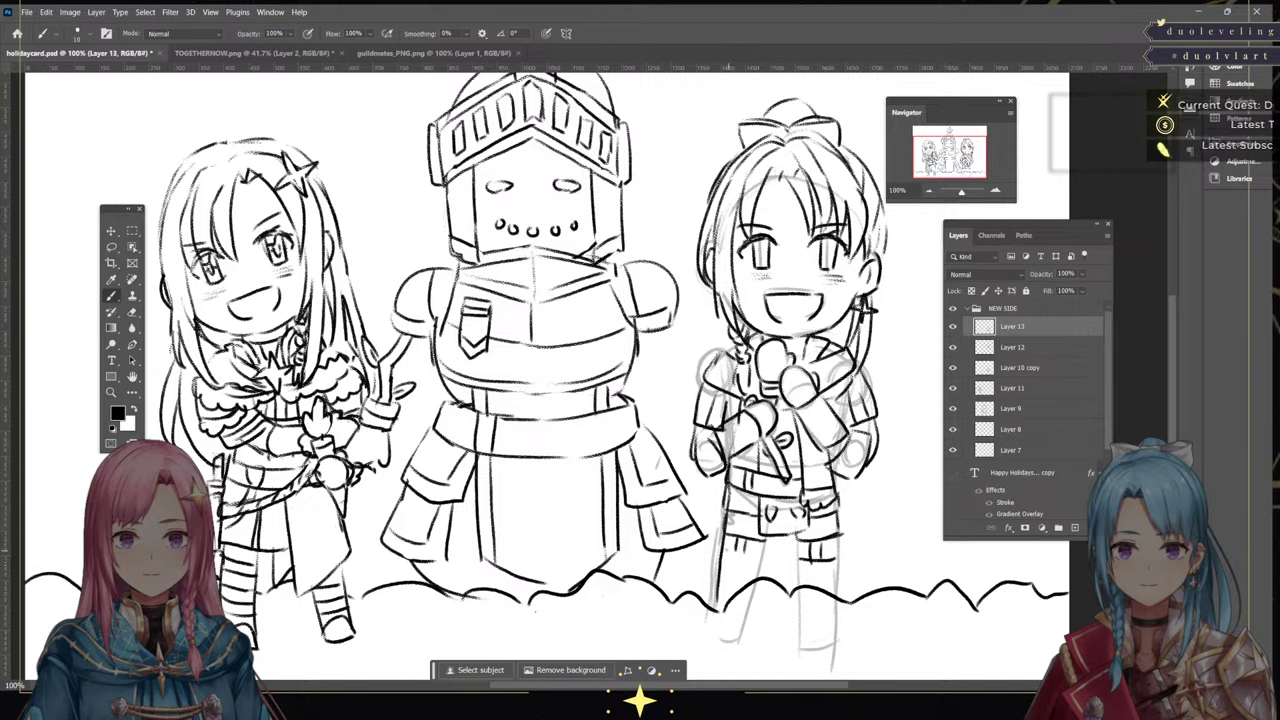
Draw the outer and inner lines of the girl's leg nearer the knight, undoing the trial foot shapes
{"action": "mouse_move", "coordinate": [728, 550]}
{"action": "left_mouse_down"}
{"action": "mouse_move", "coordinate": [763, 556]}
{"action": "mouse_move", "coordinate": [714, 644]}
{"action": "mouse_move", "coordinate": [741, 634]}
{"action": "mouse_move", "coordinate": [741, 646]}
{"action": "left_mouse_up"}
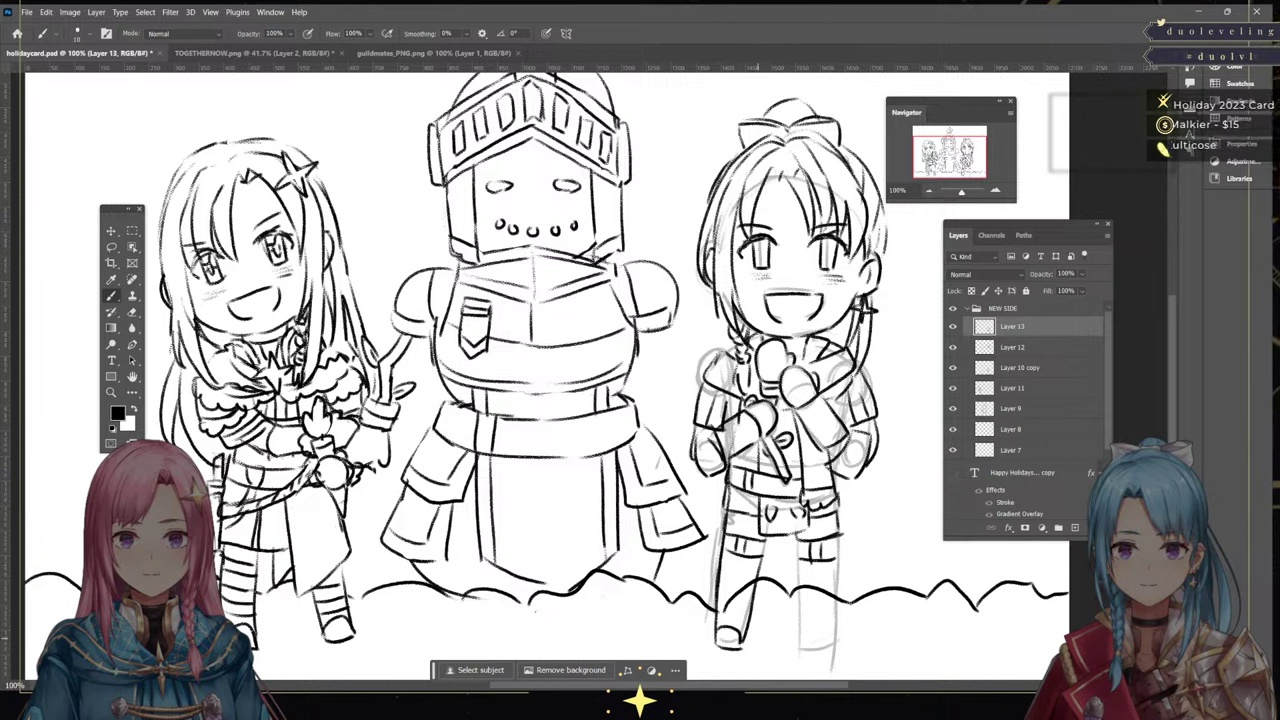
{"action": "key", "text": "ctrl+z"}
{"action": "key", "text": "ctrl+z"}
{"action": "left_click_drag", "start_coordinate": [716, 635], "coordinate": [744, 631]}
{"action": "key", "text": "ctrl+z"}
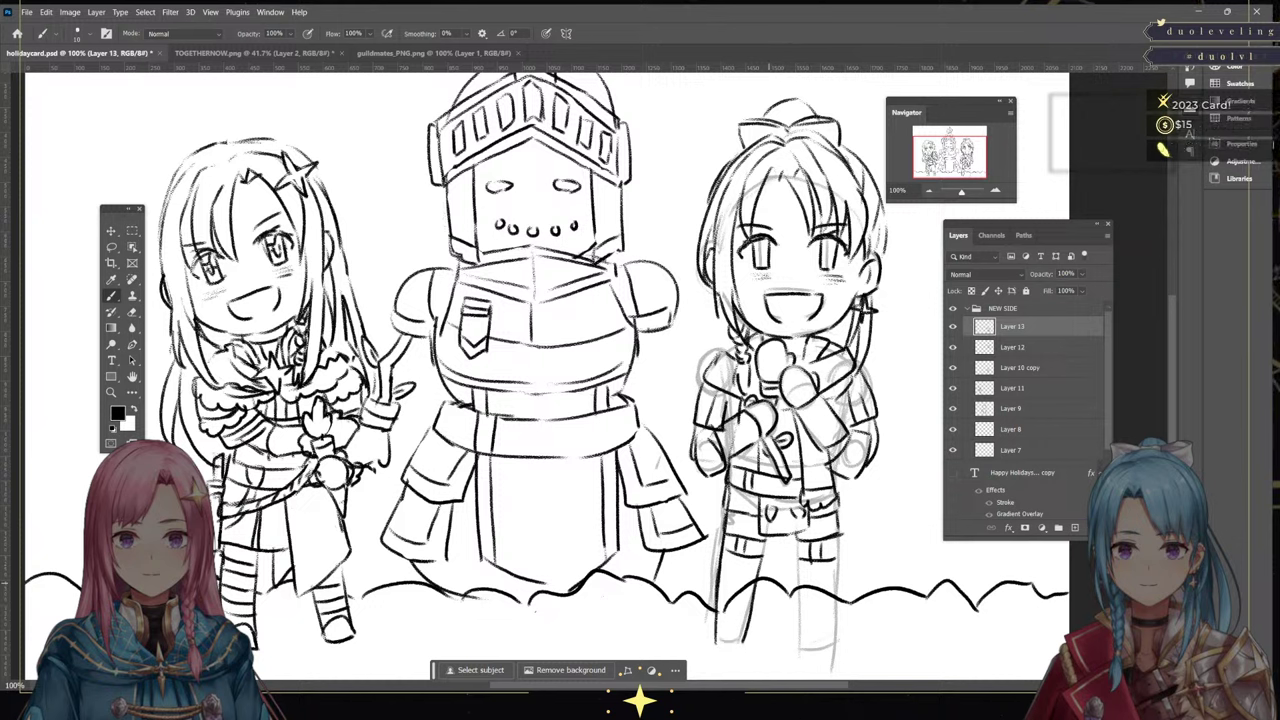
{"action": "key", "text": "ctrl+z"}
{"action": "left_click_drag", "start_coordinate": [762, 557], "coordinate": [743, 646]}
{"action": "key", "text": "ctrl+z"}
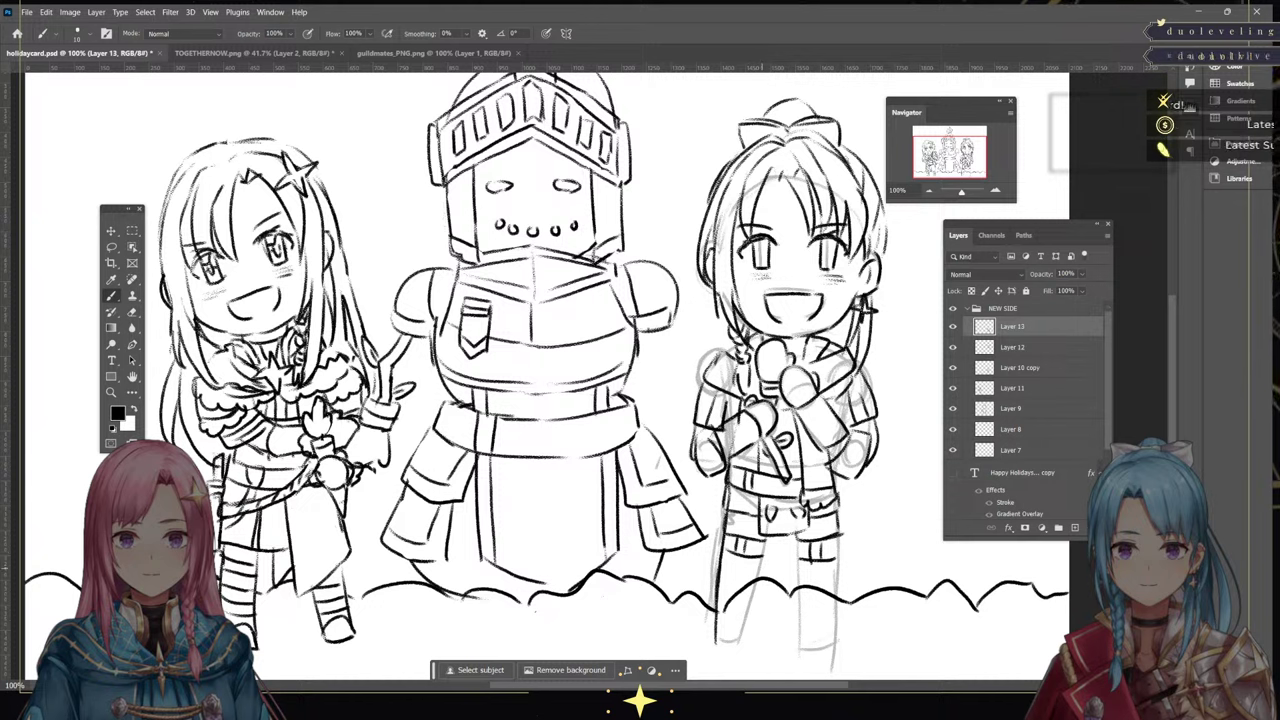
{"action": "key", "text": "ctrl+shift+z"}
Draw rounded shoes at the bottom of both legs and both side lines of the leg farther from the knight
{"action": "mouse_move", "coordinate": [717, 633]}
{"action": "left_mouse_down"}
{"action": "mouse_move", "coordinate": [731, 628]}
{"action": "mouse_move", "coordinate": [745, 639]}
{"action": "mouse_move", "coordinate": [729, 650]}
{"action": "mouse_move", "coordinate": [748, 650]}
{"action": "mouse_move", "coordinate": [818, 628]}
{"action": "mouse_move", "coordinate": [840, 649]}
{"action": "left_mouse_up"}
{"action": "key", "text": "ctrl+z"}
{"action": "key", "text": "ctrl+z"}
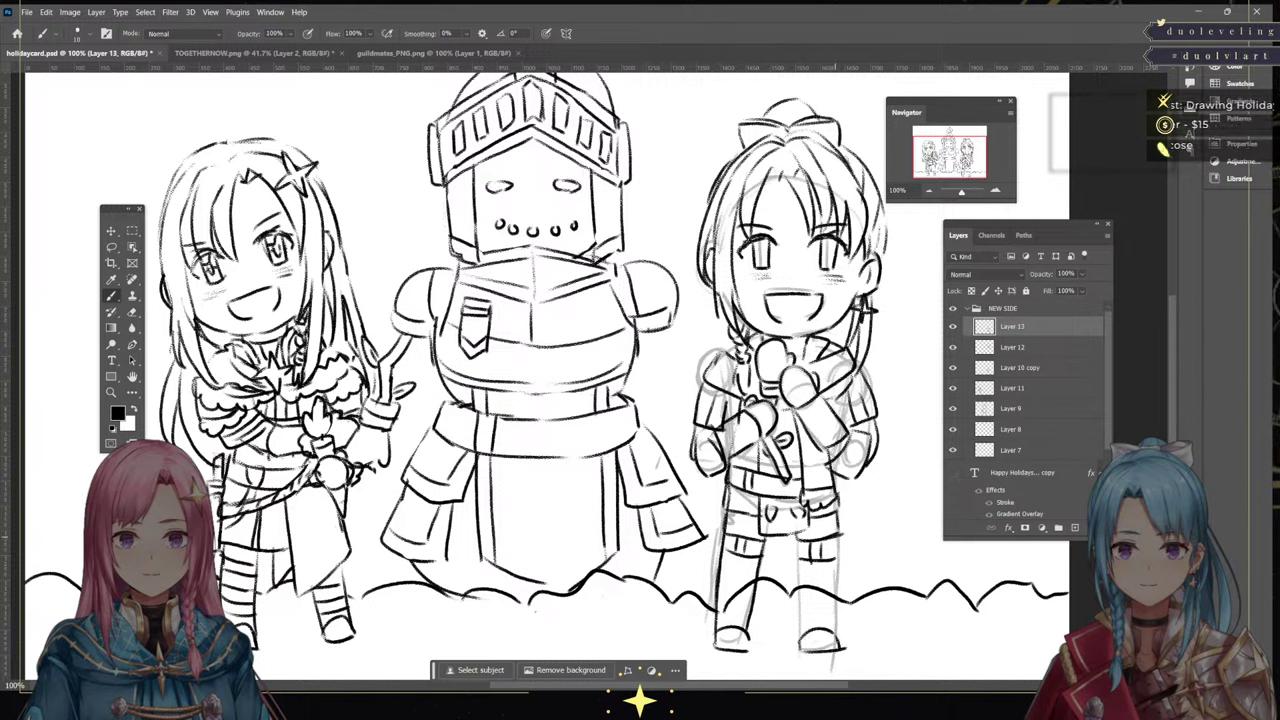
{"action": "left_click_drag", "start_coordinate": [839, 526], "coordinate": [837, 648]}
{"action": "left_click_drag", "start_coordinate": [794, 530], "coordinate": [798, 648]}
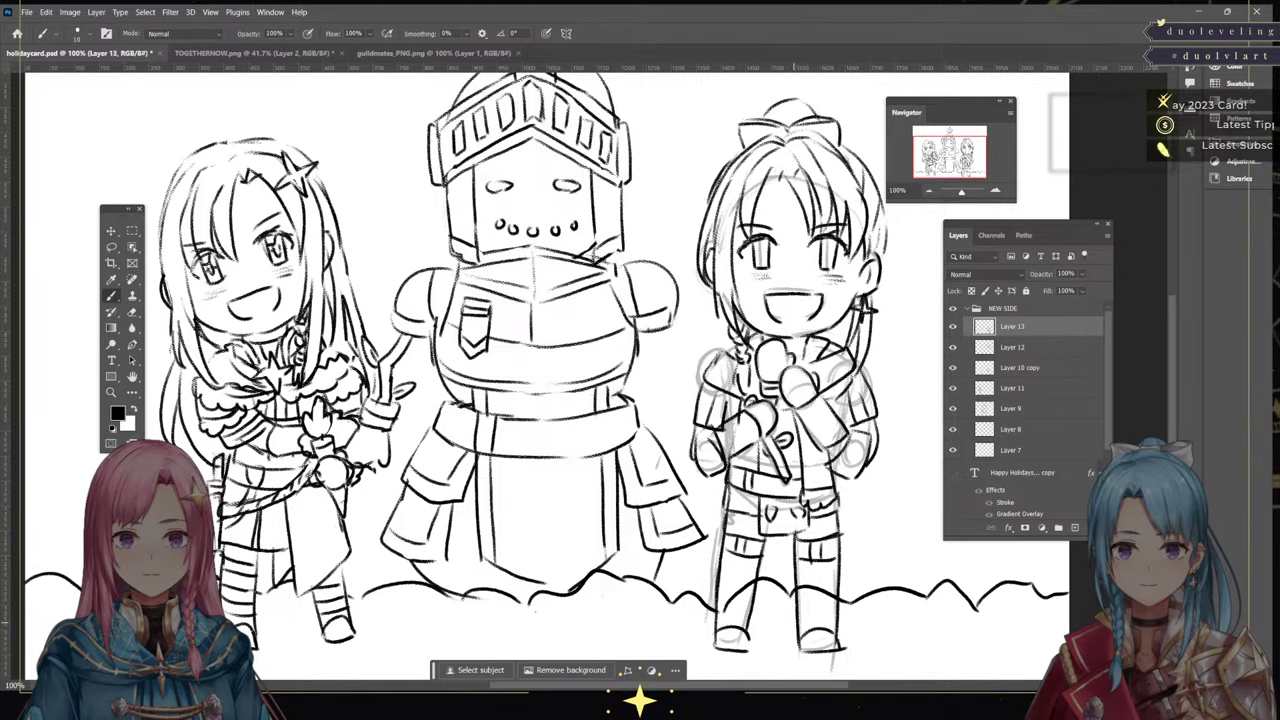
Check the stockings and armoured boots in TOGETHERNOW.png, and draw boot tops and diamond knee guards on both legs in holidaycard.psd
{"action": "left_click", "coordinate": [295, 53]}
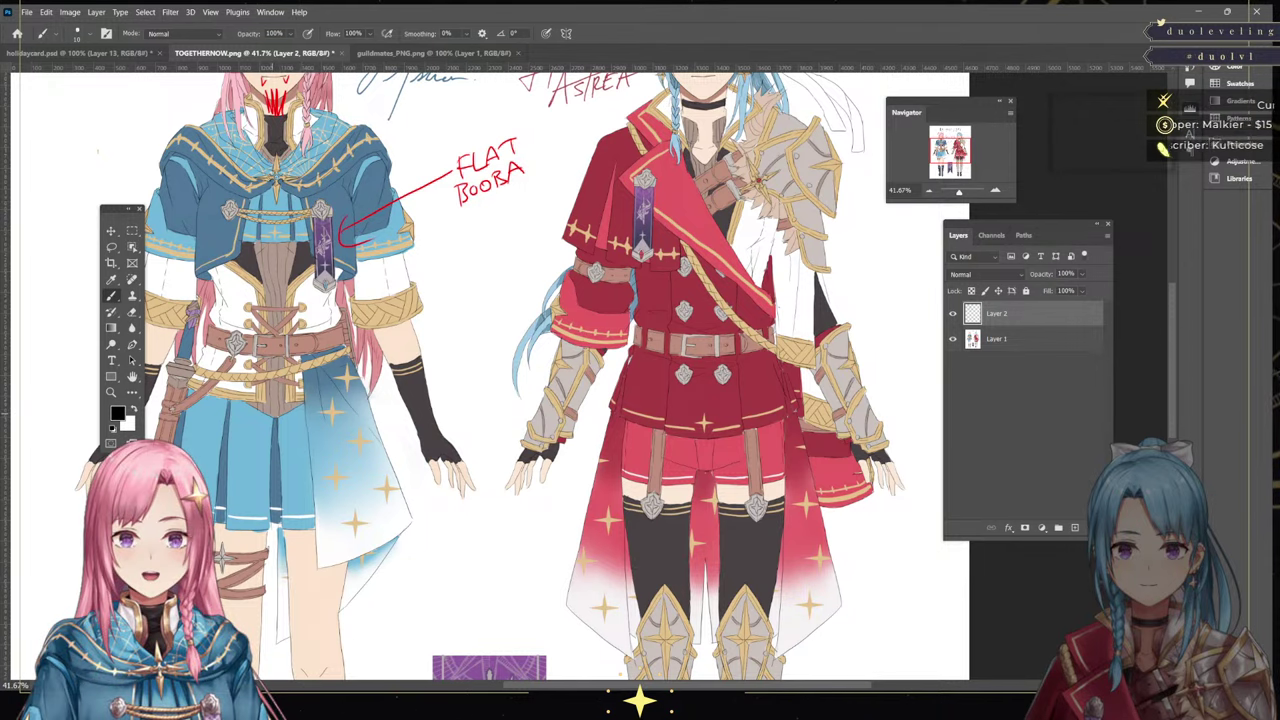
{"action": "left_click", "coordinate": [120, 53]}
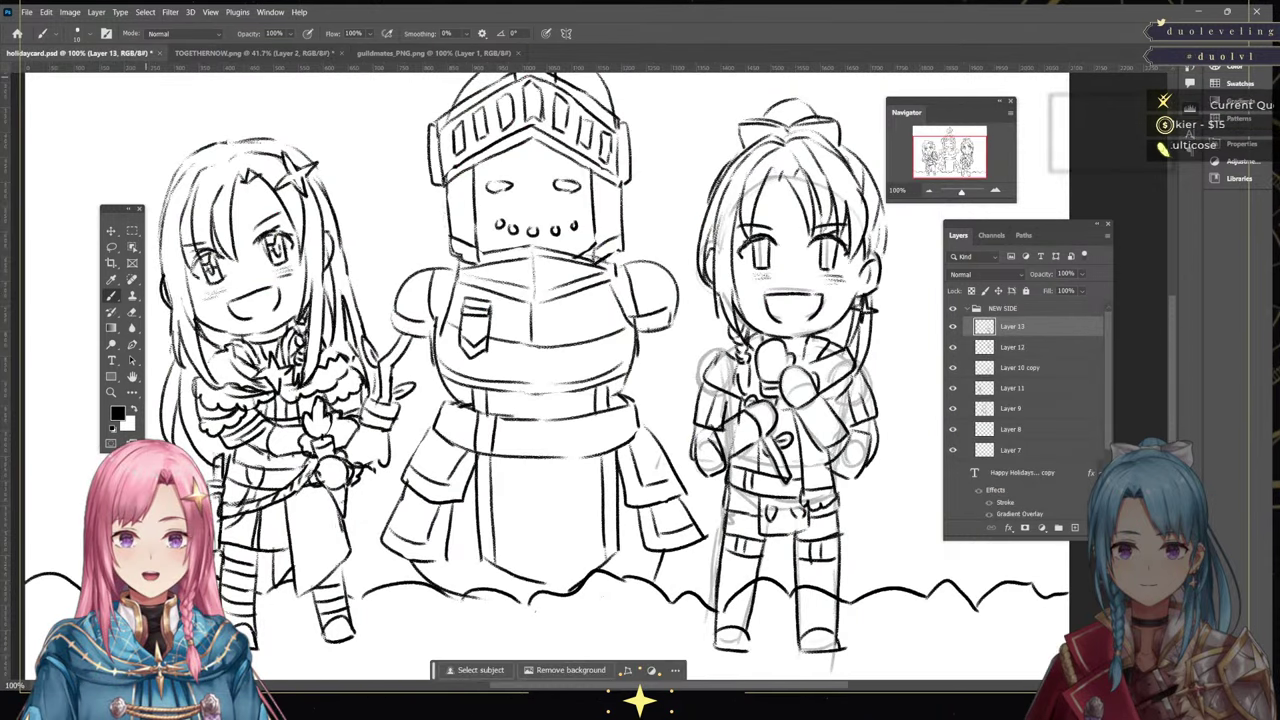
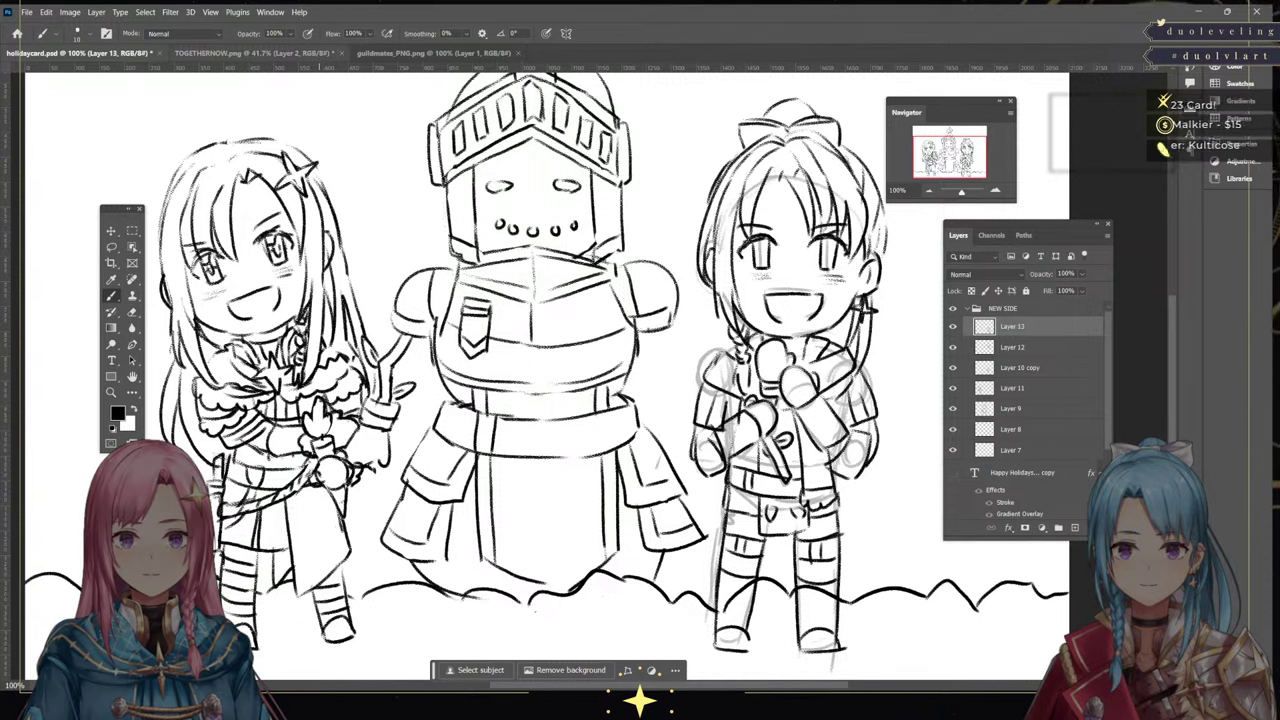
{"action": "key", "text": "ctrl+Tab"}
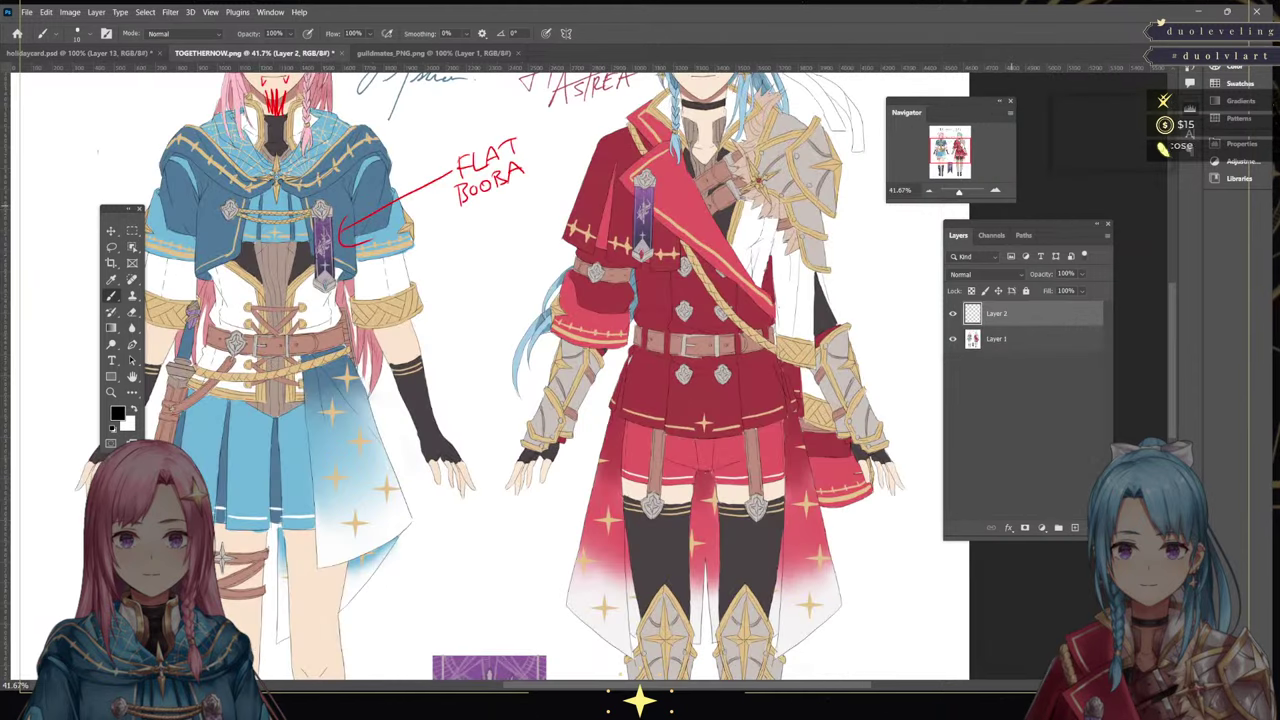
{"action": "scroll", "coordinate": [490, 375], "scroll_direction": "down", "scroll_amount": 6}
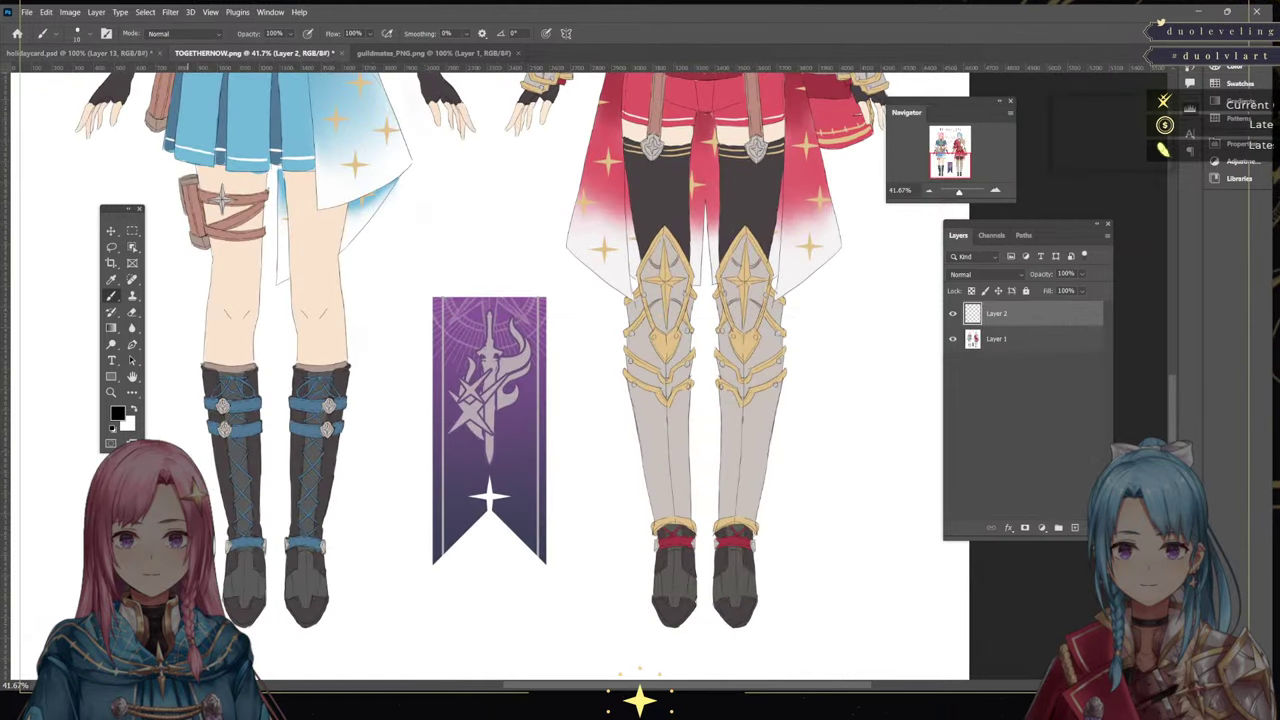
{"action": "key", "text": "ctrl+shift+Tab"}
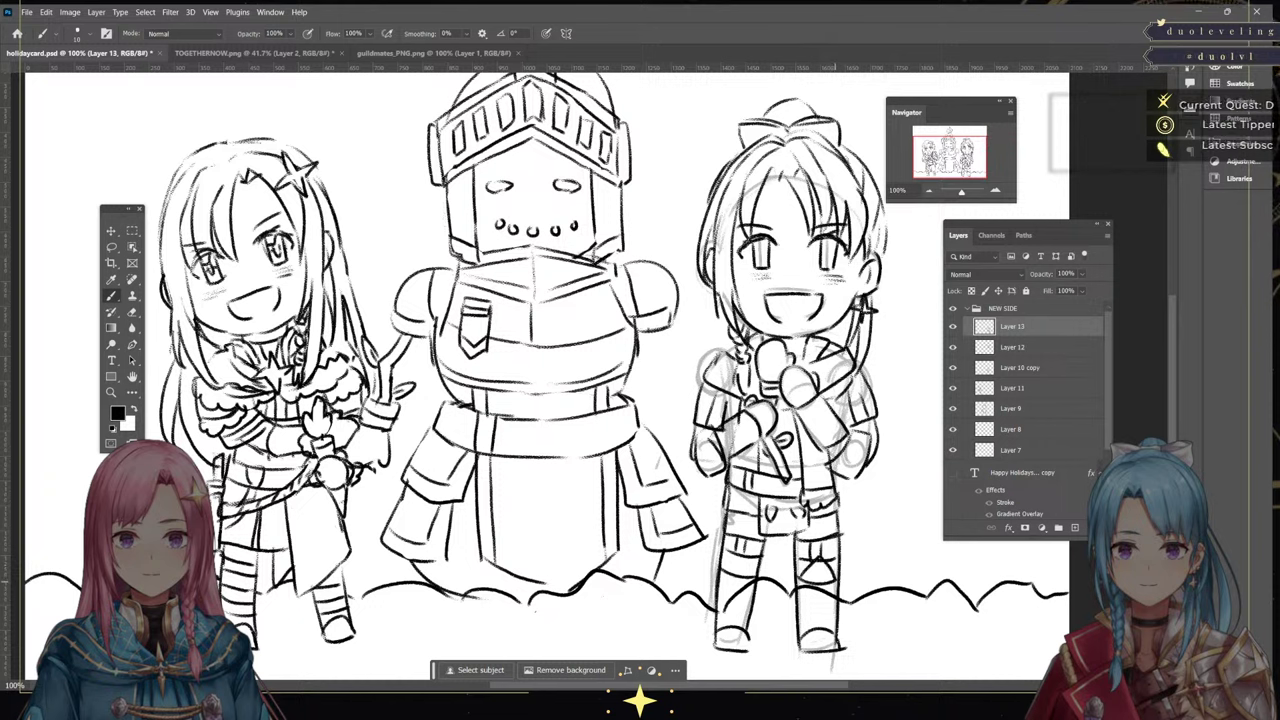
{"action": "mouse_move", "coordinate": [799, 582]}
{"action": "left_mouse_down"}
{"action": "mouse_move", "coordinate": [815, 566]}
{"action": "mouse_move", "coordinate": [838, 584]}
{"action": "left_mouse_up"}
{"action": "left_click_drag", "start_coordinate": [736, 562], "coordinate": [720, 574]}
{"action": "mouse_move", "coordinate": [734, 576]}
{"action": "left_mouse_down"}
{"action": "mouse_move", "coordinate": [756, 556]}
{"action": "mouse_move", "coordinate": [736, 572]}
{"action": "mouse_move", "coordinate": [754, 596]}
{"action": "left_mouse_up"}
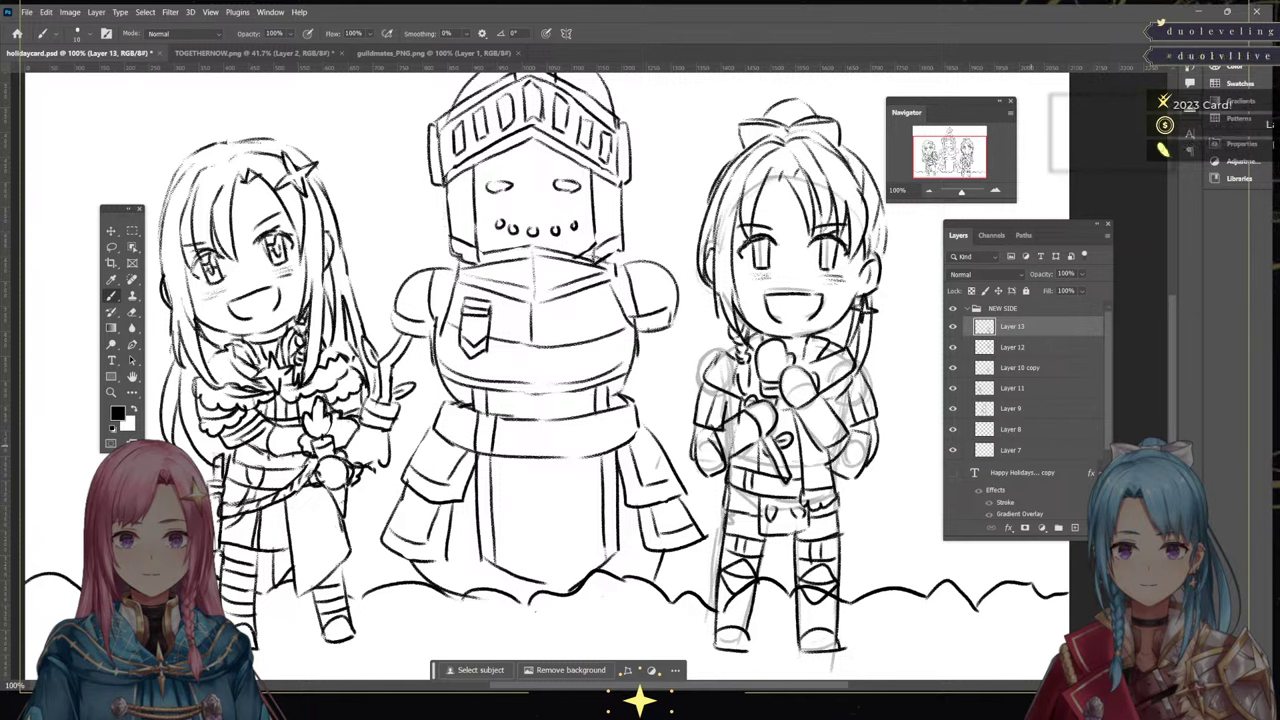
Erase the snow outline on Layer 7 where it crosses the girl's leg
{"action": "left_click", "coordinate": [952, 450]}
{"action": "left_click", "coordinate": [952, 450]}
{"action": "left_click", "coordinate": [1010, 450]}
{"action": "key", "text": "e"}
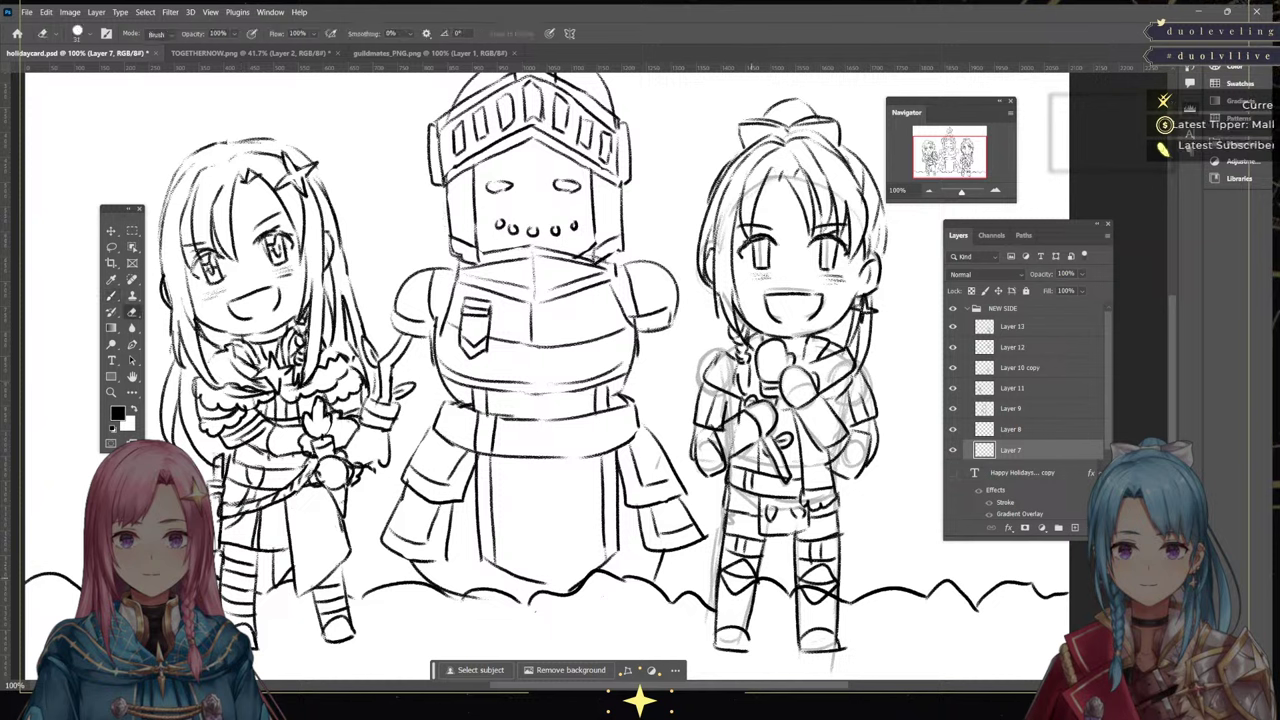
{"action": "mouse_move", "coordinate": [812, 587]}
{"action": "left_mouse_down"}
{"action": "mouse_move", "coordinate": [795, 592]}
{"action": "mouse_move", "coordinate": [836, 598]}
{"action": "left_mouse_up"}
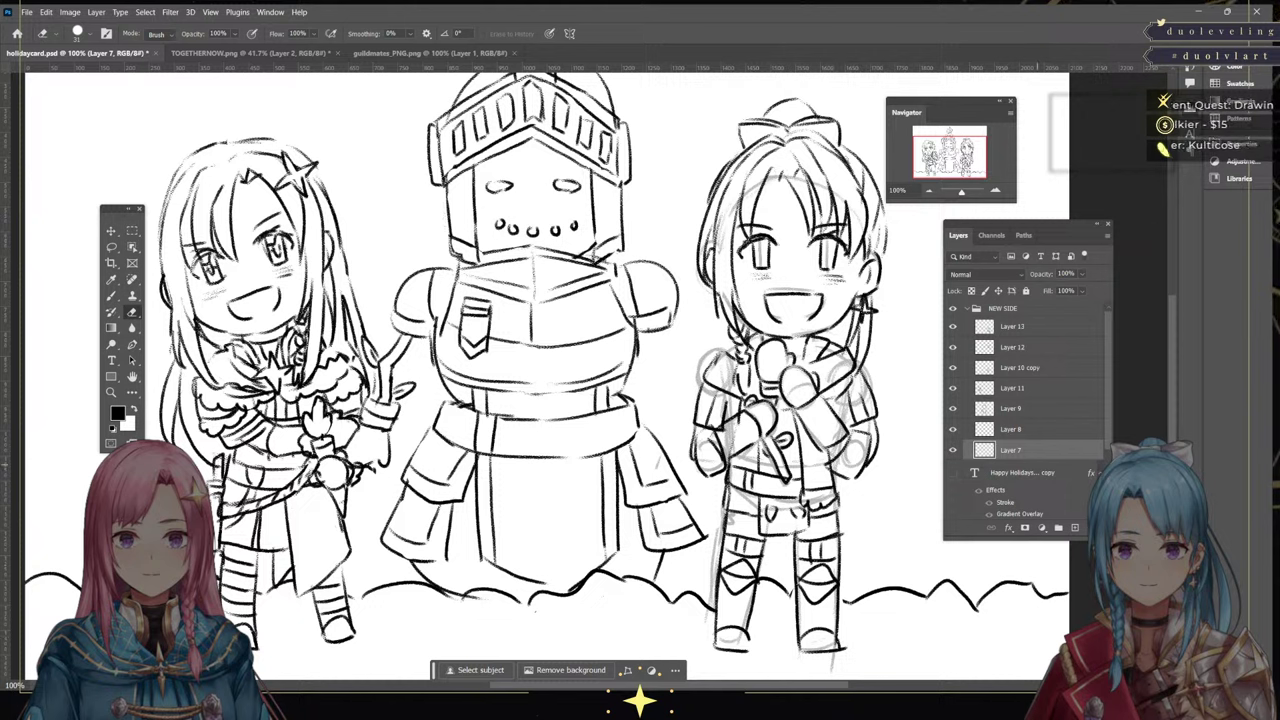
Erase the line crossing the knee diamond on Layer 13, and draw inner diamonds and boot seam lines on both legs
{"action": "left_click", "coordinate": [1037, 326]}
{"action": "left_click_drag", "start_coordinate": [824, 584], "coordinate": [809, 583]}
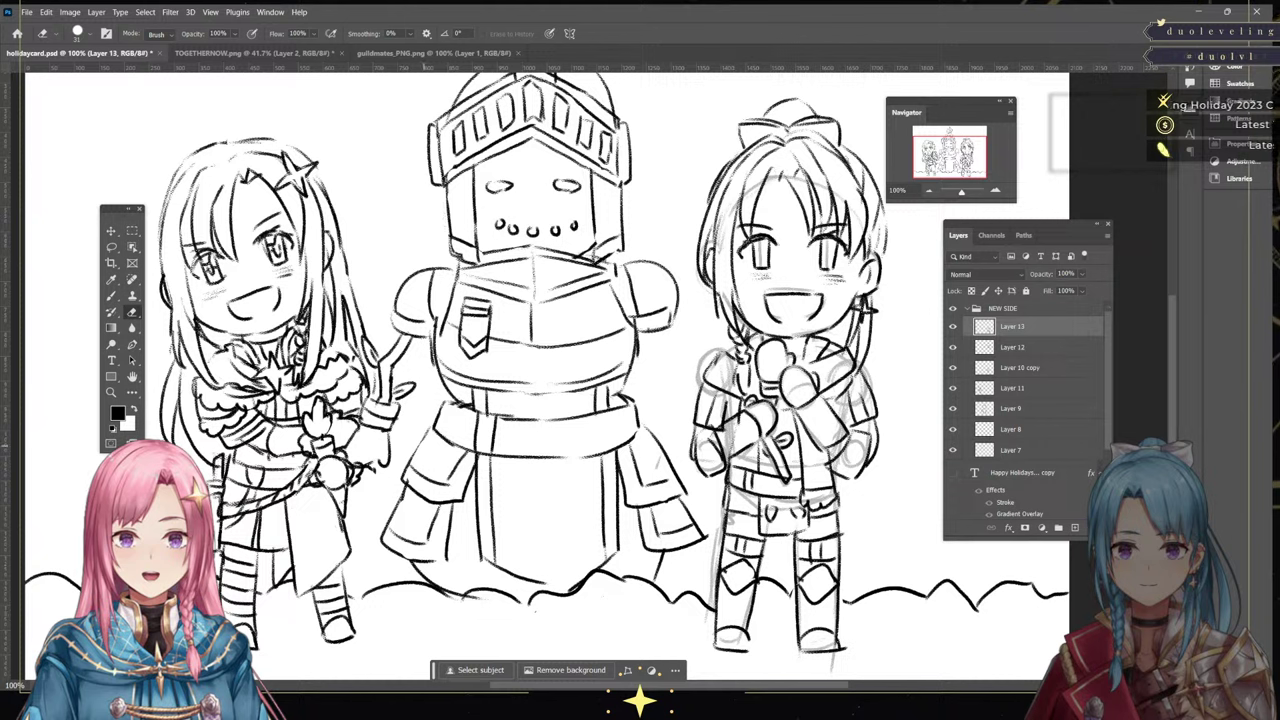
{"action": "key", "text": "b"}
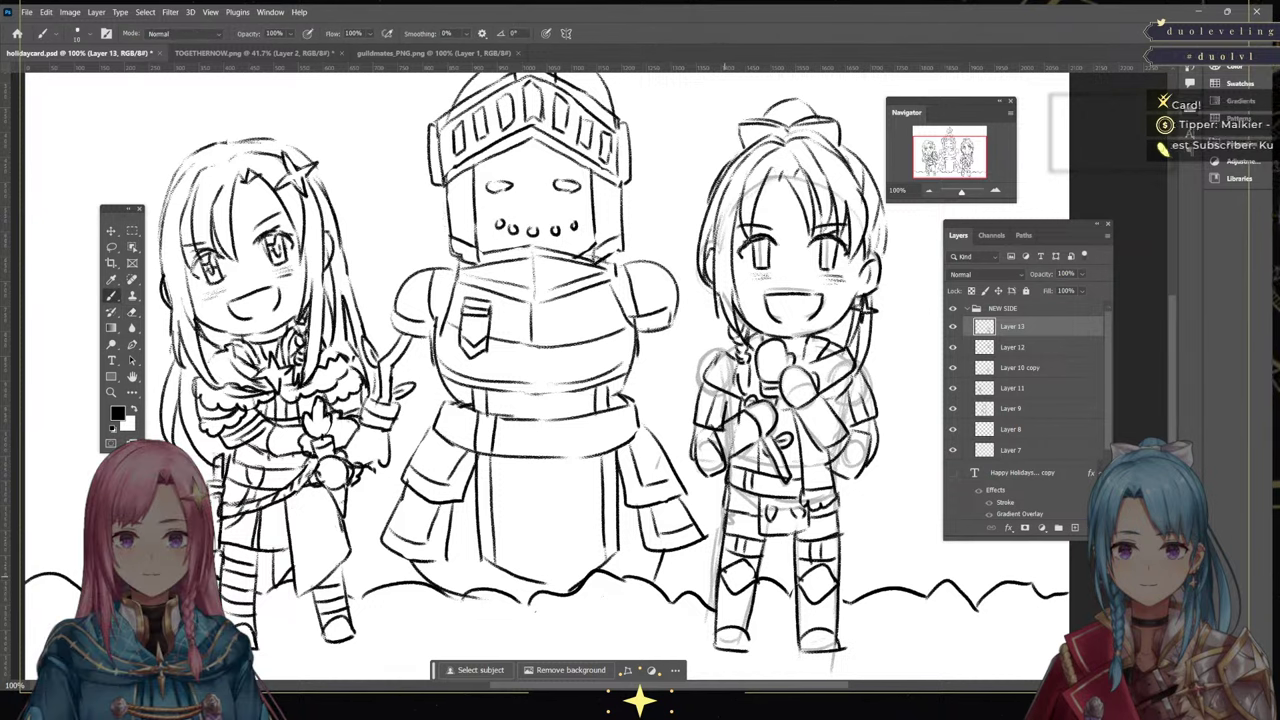
{"action": "mouse_move", "coordinate": [741, 566]}
{"action": "left_mouse_down"}
{"action": "mouse_move", "coordinate": [738, 588]}
{"action": "mouse_move", "coordinate": [828, 578]}
{"action": "mouse_move", "coordinate": [730, 622]}
{"action": "mouse_move", "coordinate": [834, 628]}
{"action": "left_mouse_up"}
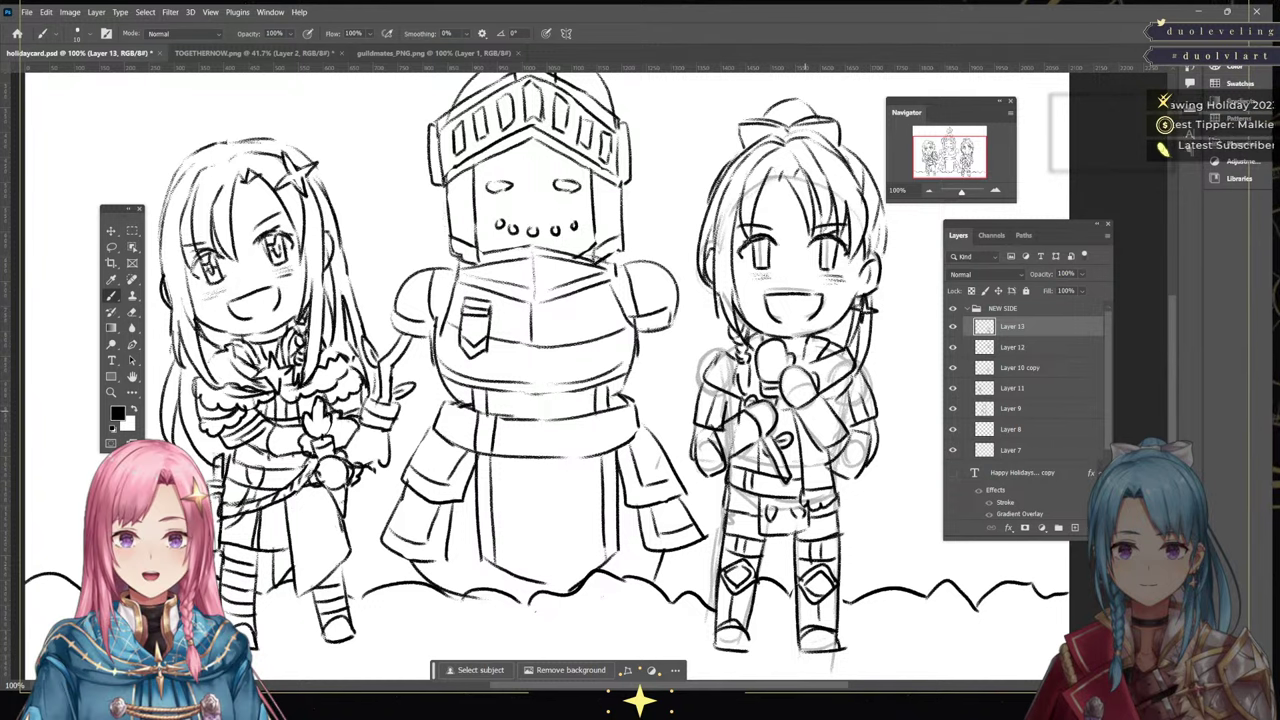
Check the arm armour in TOGETHERNOW.png, and draw plate and strap details on both of the girl's forearms in holidaycard.psd
{"action": "left_click", "coordinate": [432, 52]}
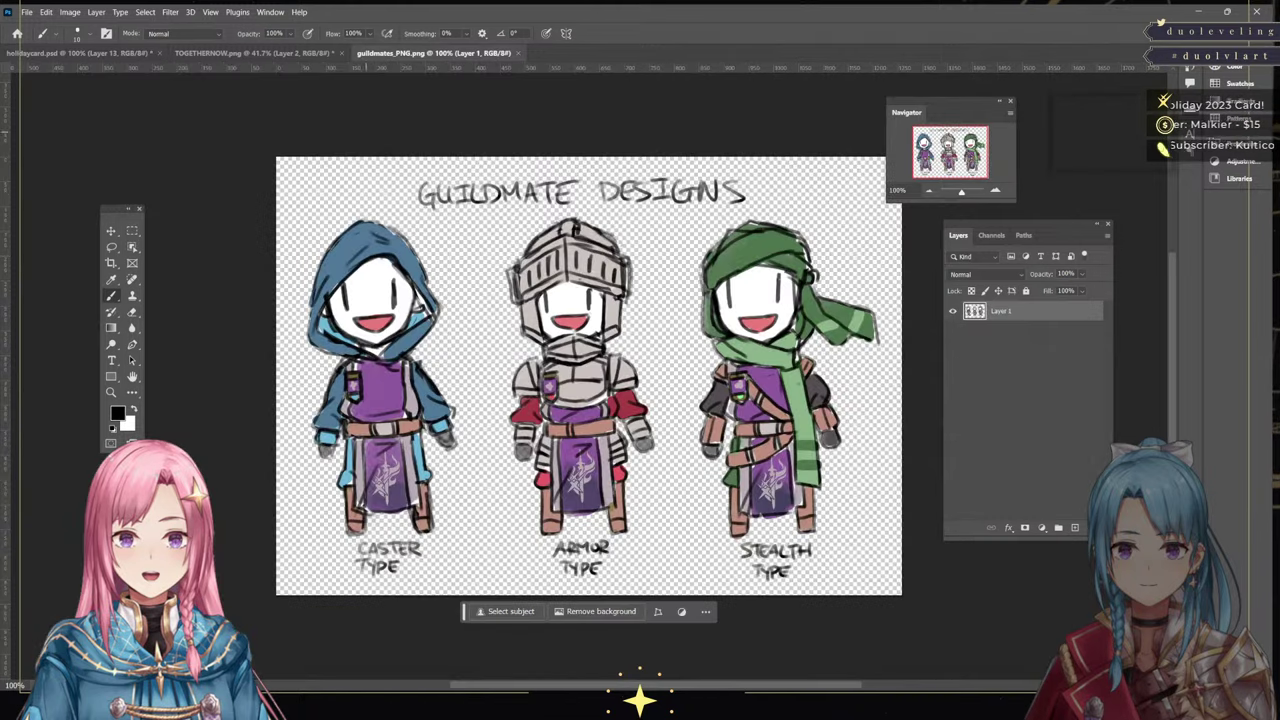
{"action": "key", "text": "ctrl+shift+Tab"}
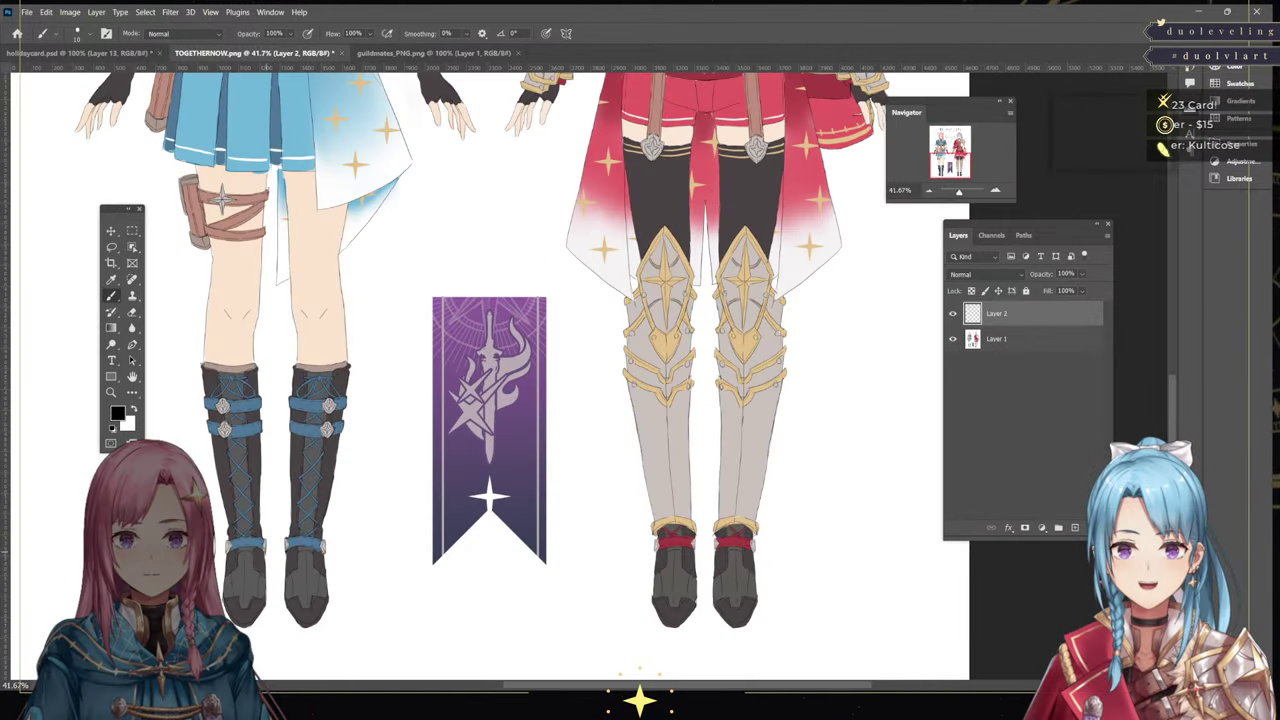
{"action": "scroll", "coordinate": [490, 375], "scroll_direction": "up", "scroll_amount": 5}
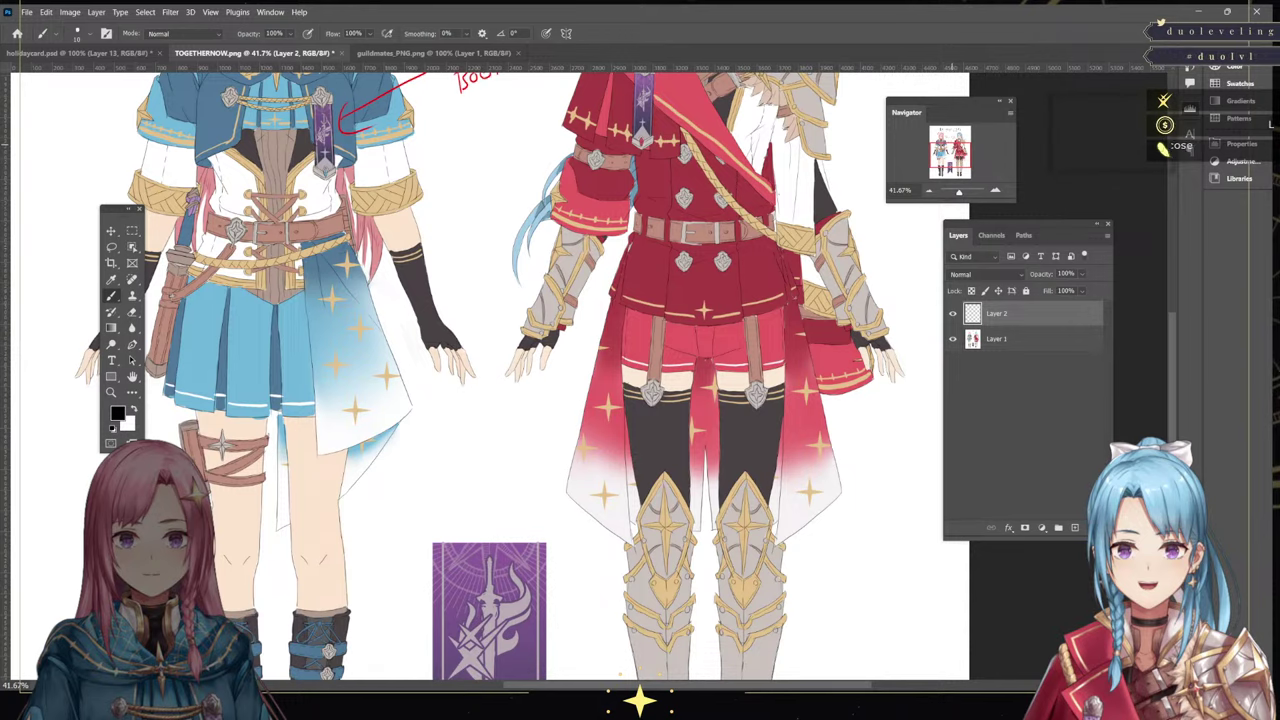
{"action": "key", "text": "ctrl+shift+Tab"}
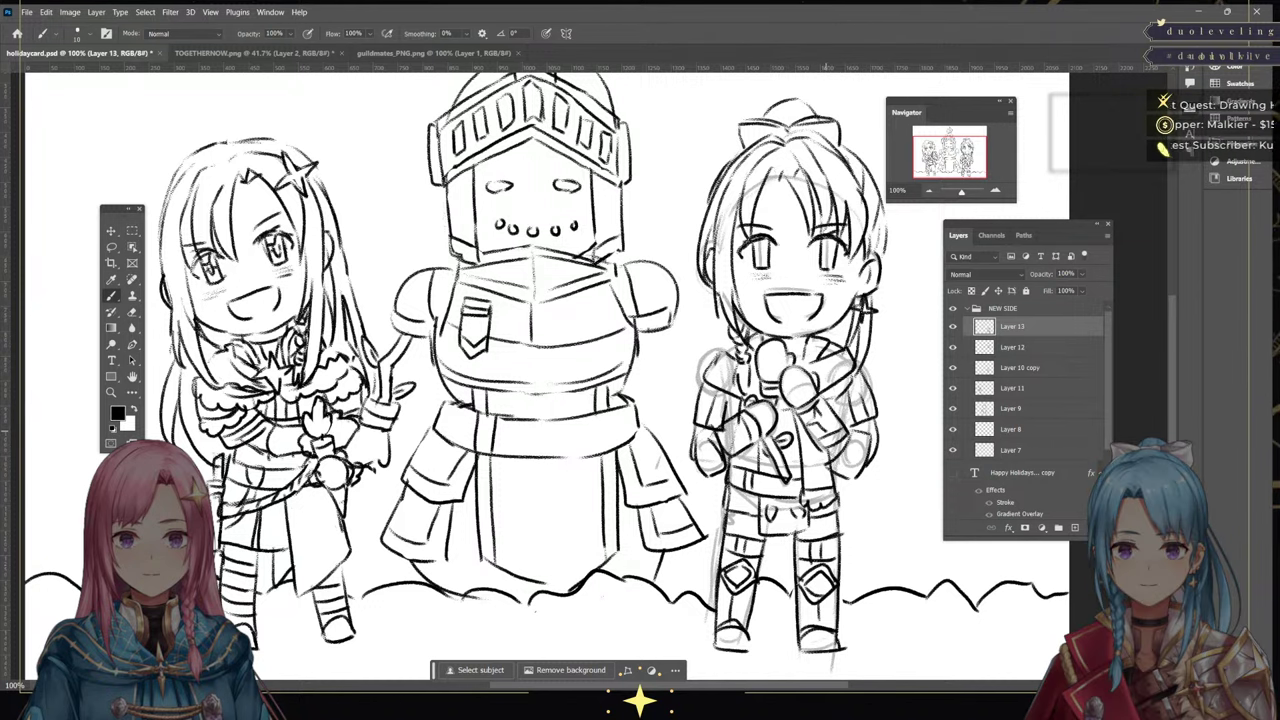
{"action": "left_click_drag", "start_coordinate": [738, 430], "coordinate": [732, 436]}
{"action": "left_click_drag", "start_coordinate": [725, 436], "coordinate": [728, 446]}
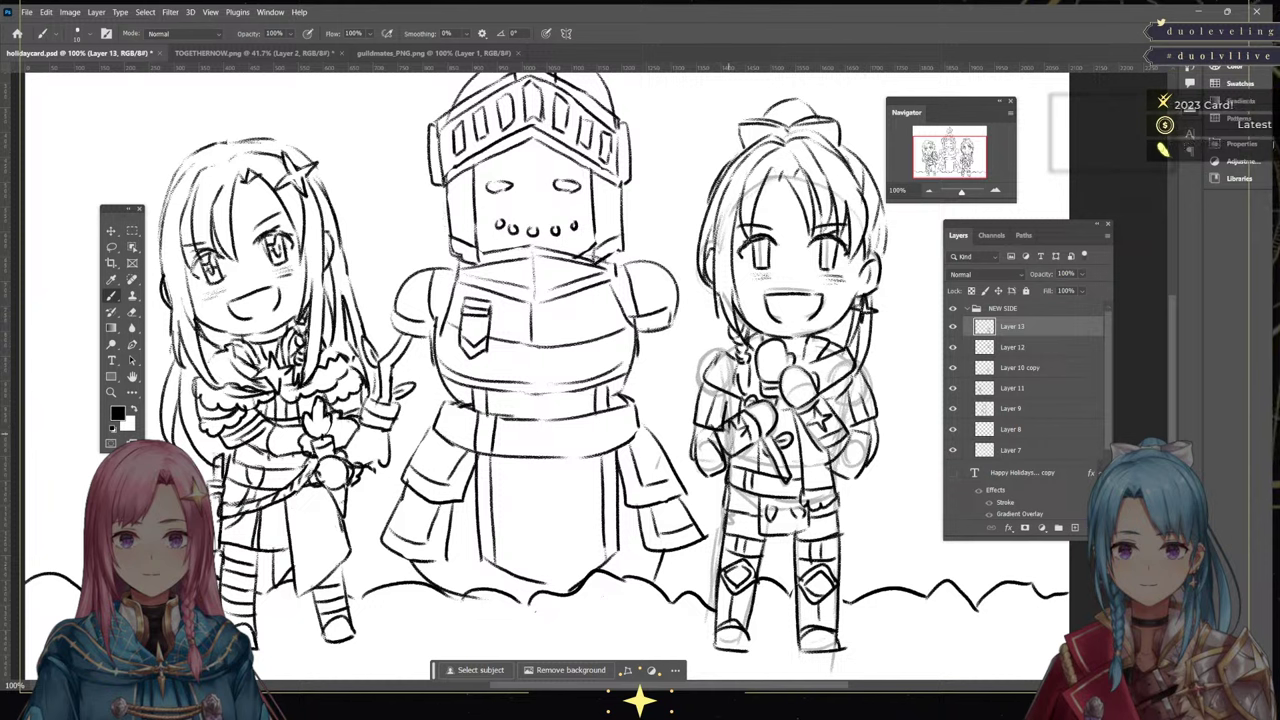
{"action": "left_click_drag", "start_coordinate": [728, 434], "coordinate": [737, 452]}
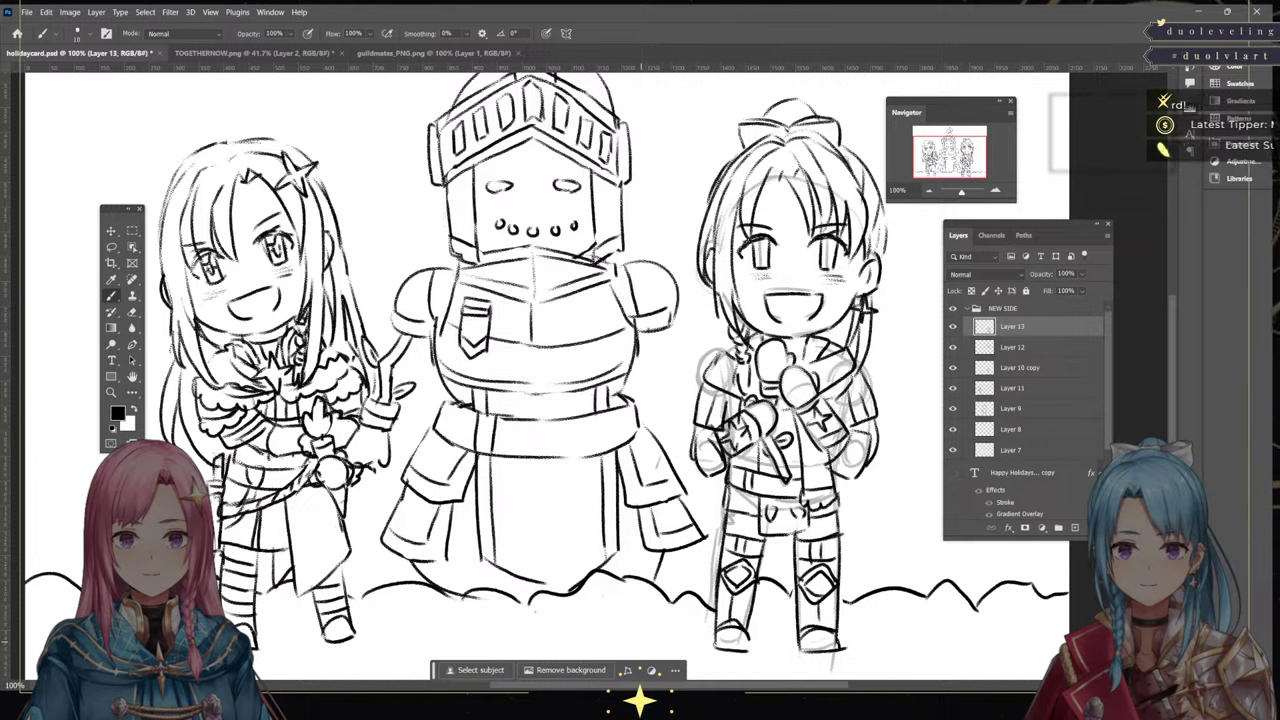
Erase the bottom edges of the blue-haired girl's irises on Layer 12
{"action": "key", "text": "e"}
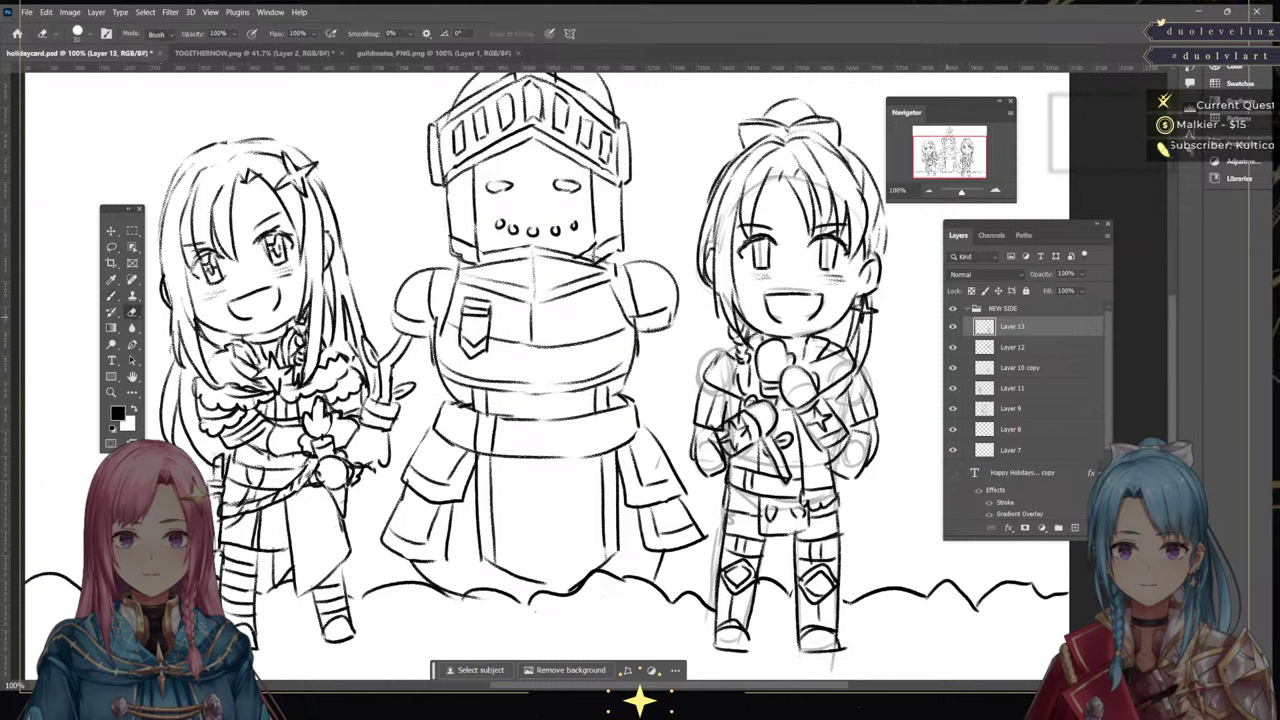
{"action": "left_click", "coordinate": [1012, 347]}
{"action": "left_click", "coordinate": [952, 347]}
{"action": "left_click", "coordinate": [952, 347]}
{"action": "left_click", "coordinate": [1012, 326]}
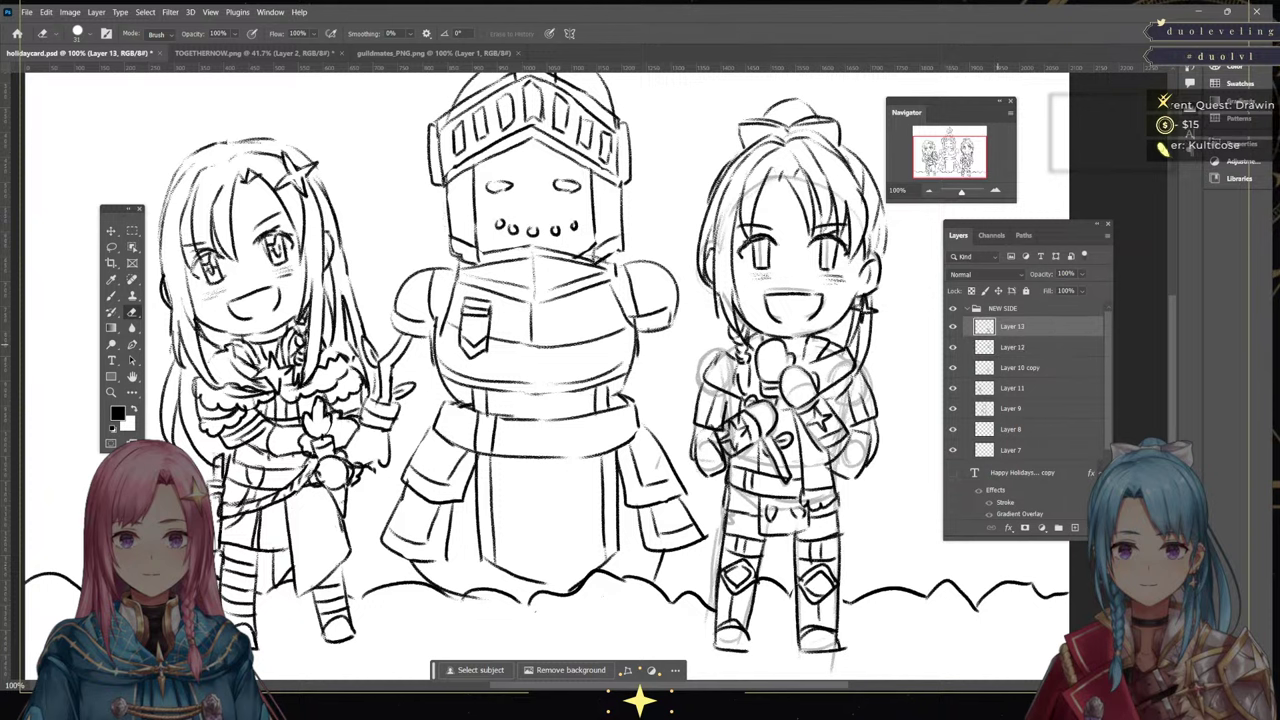
{"action": "left_click", "coordinate": [998, 346]}
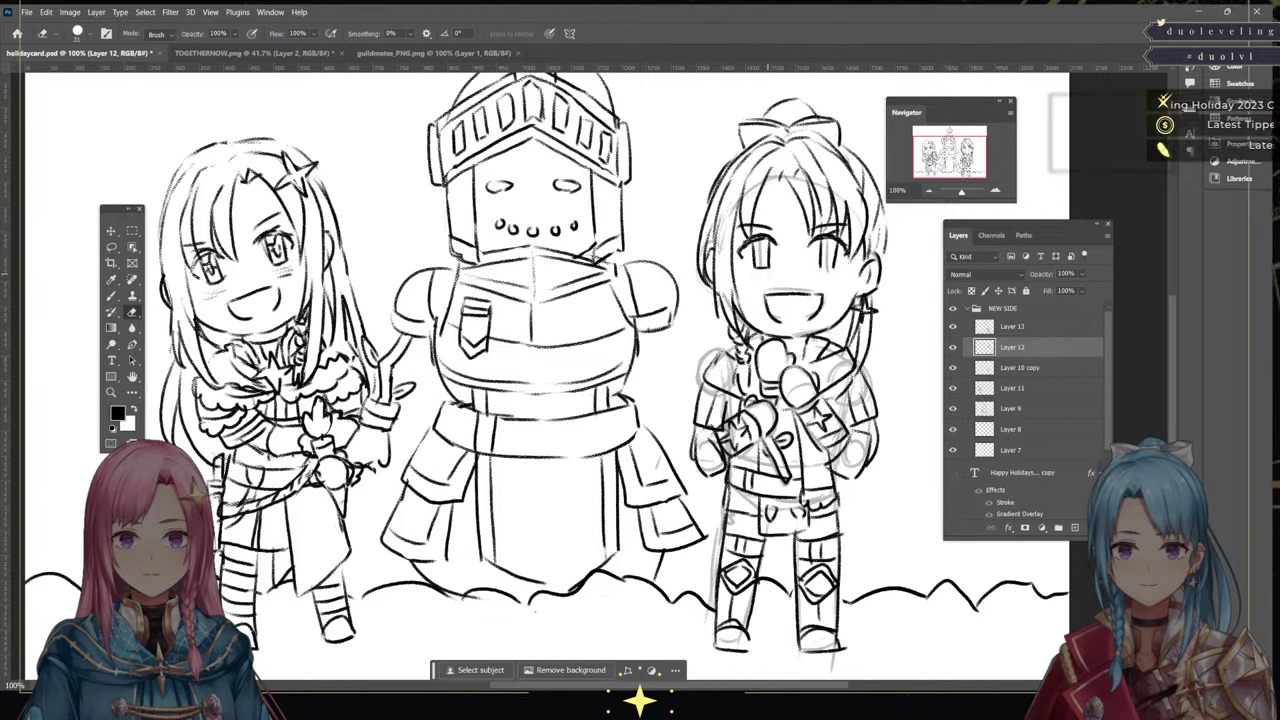
Redraw the bottom edges of both of the blue-haired girl's irises as short flat lines on Layer 12
{"action": "key", "text": "b"}
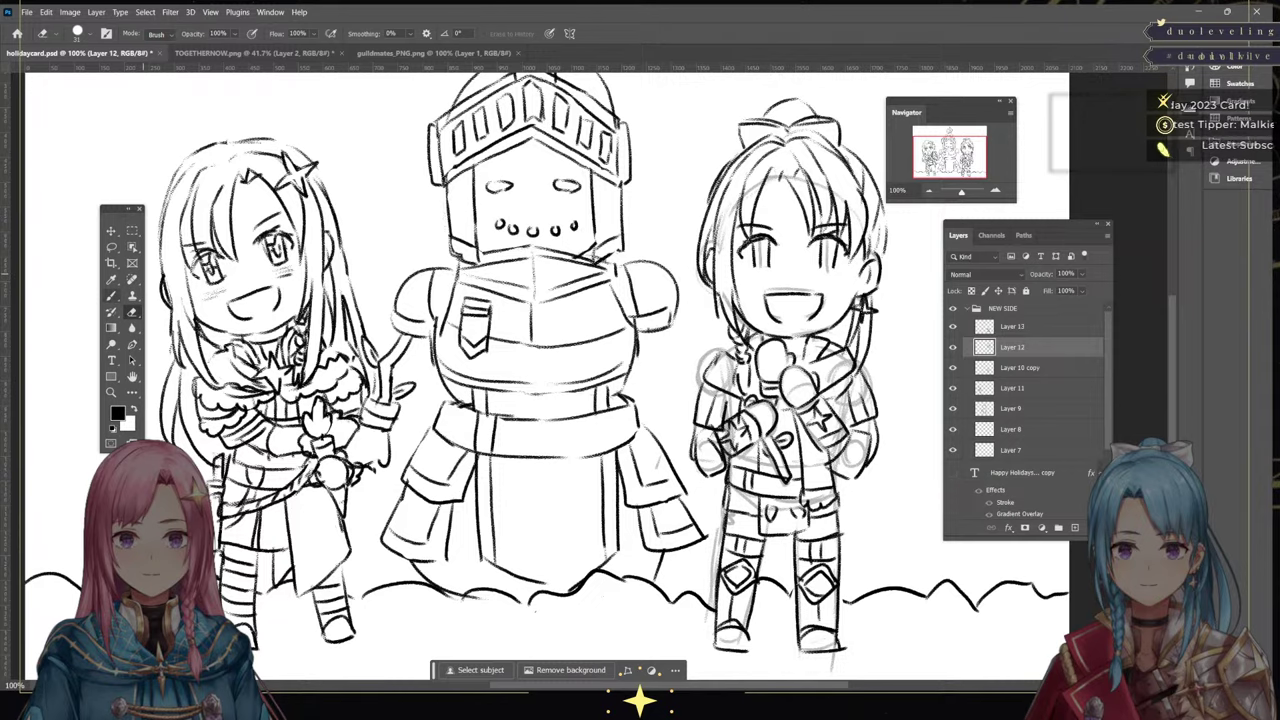
{"action": "left_click", "coordinate": [995, 190]}
{"action": "left_click", "coordinate": [995, 190]}
{"action": "left_click_drag", "start_coordinate": [966, 154], "coordinate": [968, 149]}
{"action": "mouse_move", "coordinate": [409, 312]}
{"action": "left_mouse_down"}
{"action": "mouse_move", "coordinate": [411, 351]}
{"action": "mouse_move", "coordinate": [457, 347]}
{"action": "left_mouse_up"}
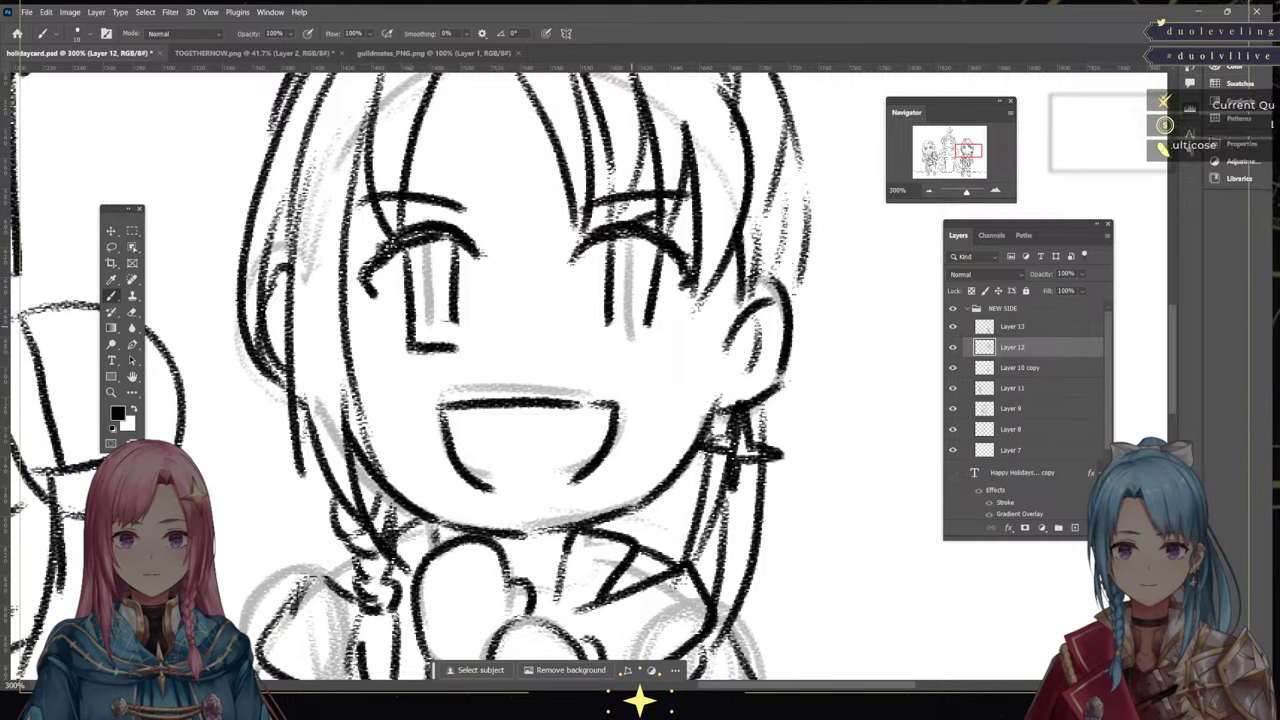
{"action": "key", "text": "ctrl+z"}
{"action": "key", "text": "ctrl+z"}
{"action": "key", "text": "ctrl+z"}
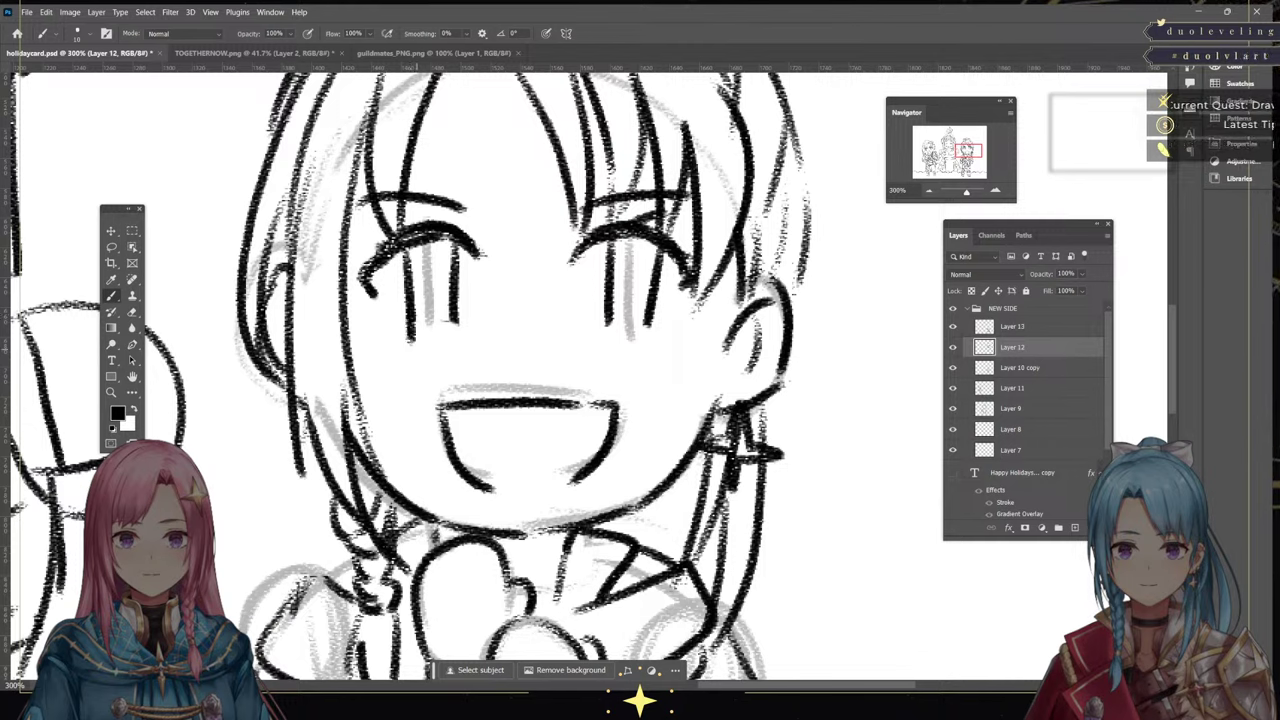
{"action": "key", "text": "ctrl+z"}
{"action": "left_click_drag", "start_coordinate": [410, 326], "coordinate": [458, 327]}
{"action": "left_click_drag", "start_coordinate": [606, 328], "coordinate": [648, 327]}
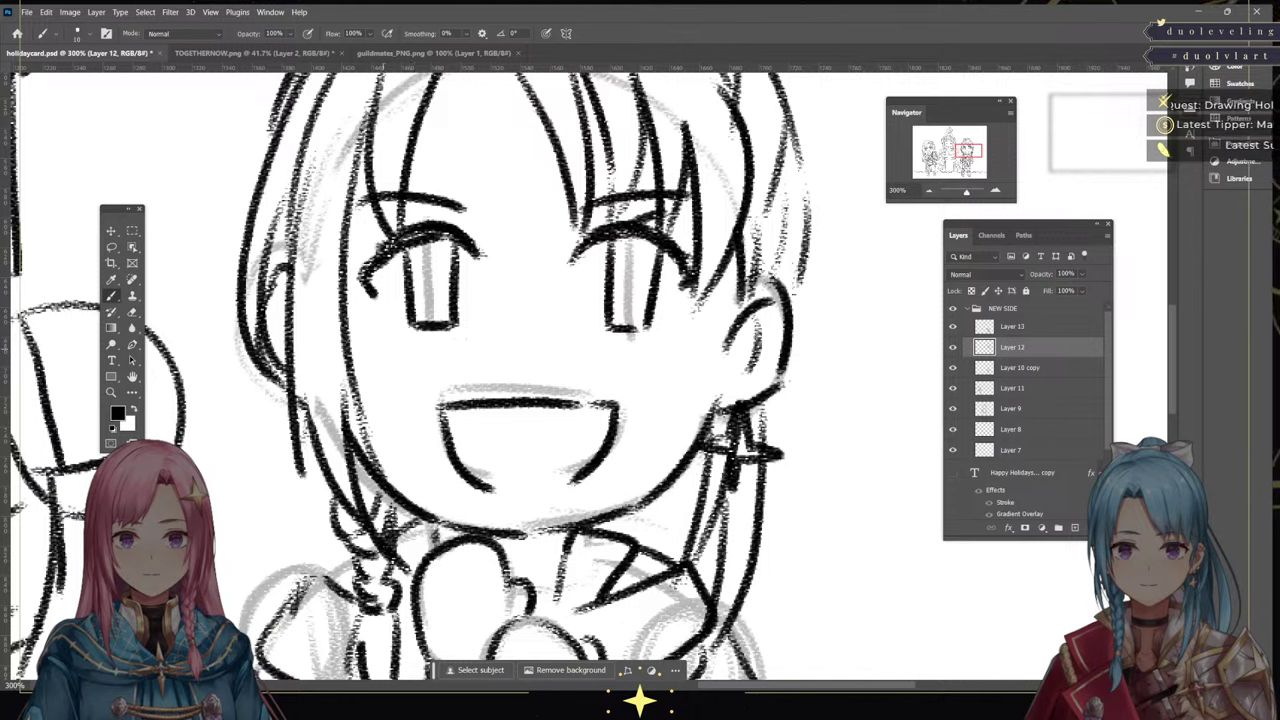
Draw horizontal blush hatching on both of the blue-haired girl's cheeks, just below the eyes
{"action": "left_click_drag", "start_coordinate": [390, 350], "coordinate": [467, 351]}
{"action": "key", "text": "ctrl+z"}
{"action": "left_click_drag", "start_coordinate": [380, 343], "coordinate": [454, 352]}
{"action": "left_click_drag", "start_coordinate": [382, 364], "coordinate": [448, 365]}
{"action": "mouse_move", "coordinate": [590, 348]}
{"action": "left_mouse_down"}
{"action": "mouse_move", "coordinate": [668, 350]}
{"action": "mouse_move", "coordinate": [678, 362]}
{"action": "left_mouse_up"}
{"action": "left_click_drag", "start_coordinate": [602, 370], "coordinate": [672, 372]}
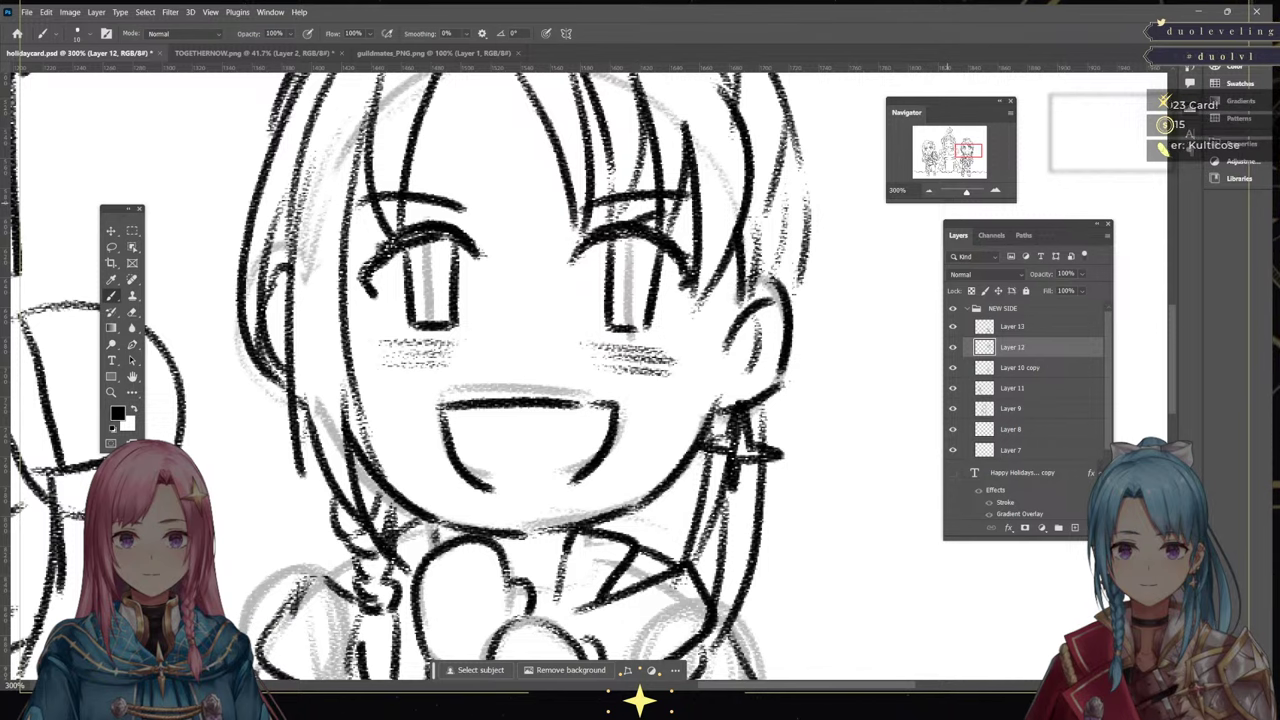
Draw long, flowing ponytail strands hanging beside the blue-haired girl's outer arm on Layer 12
{"action": "left_click_drag", "start_coordinate": [950, 191], "coordinate": [957, 192]}
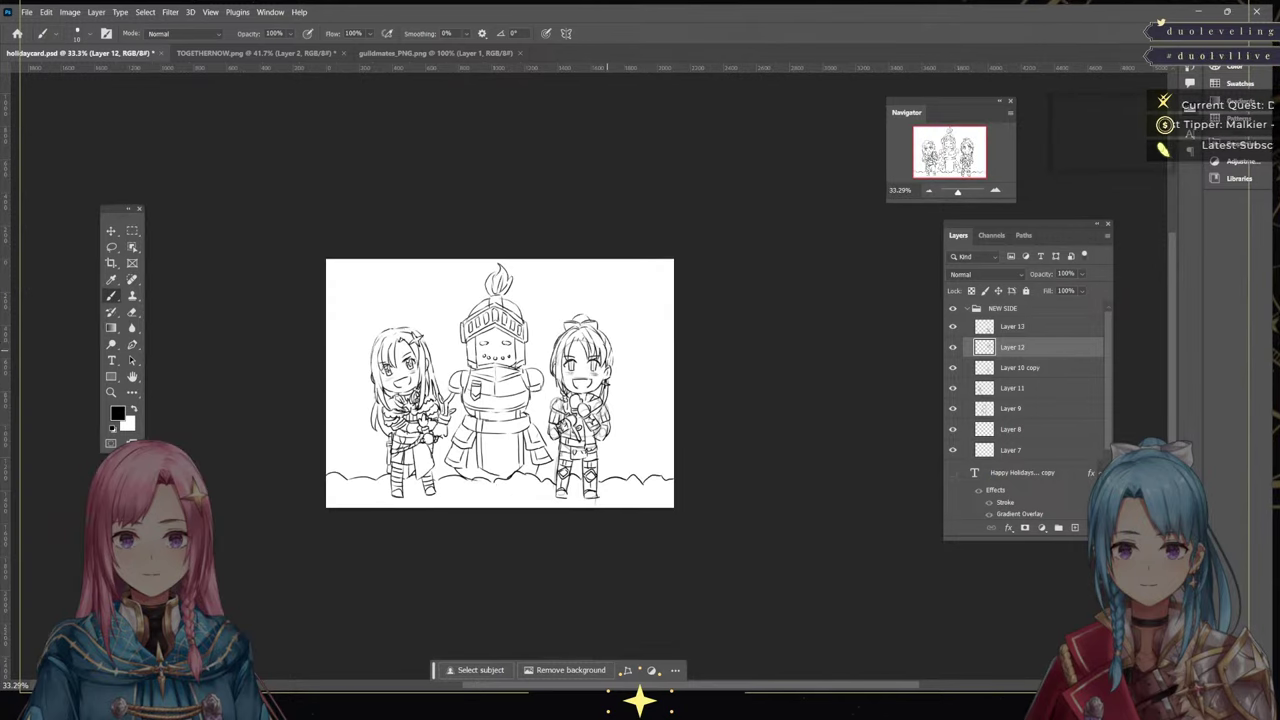
{"action": "mouse_move", "coordinate": [610, 388]}
{"action": "left_mouse_down"}
{"action": "mouse_move", "coordinate": [632, 414]}
{"action": "mouse_move", "coordinate": [624, 444]}
{"action": "mouse_move", "coordinate": [622, 421]}
{"action": "left_mouse_up"}
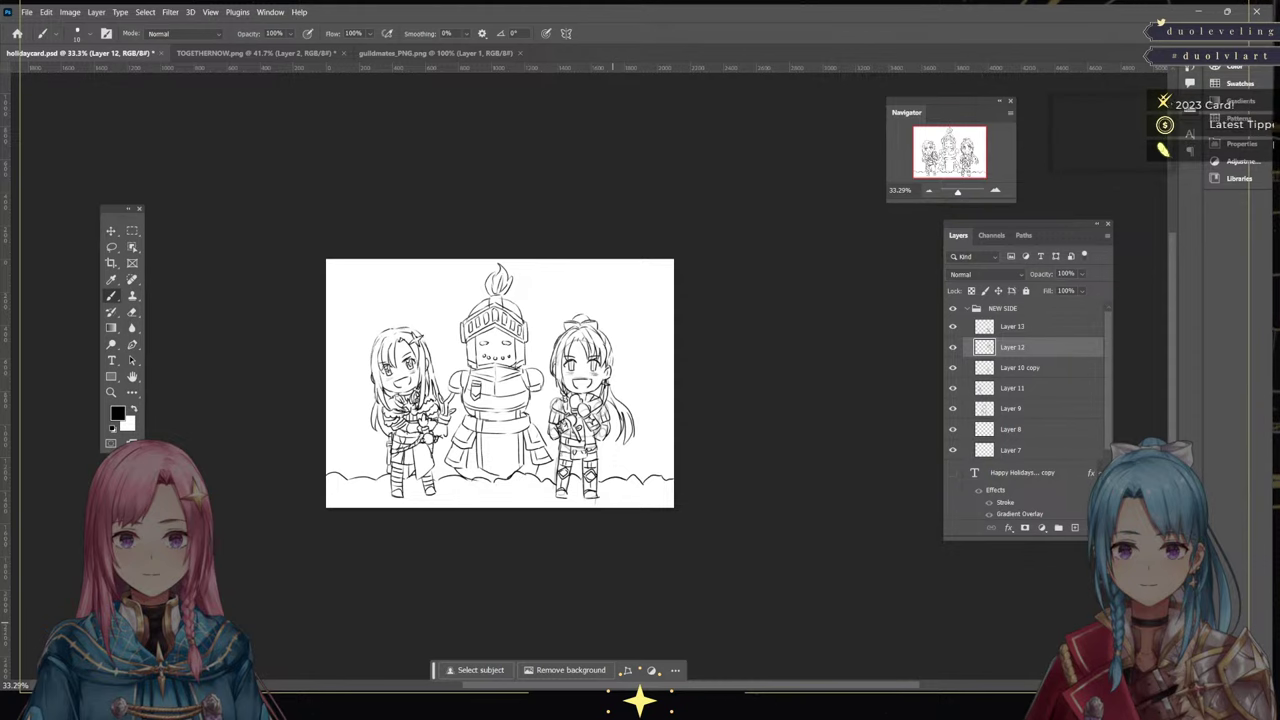
{"action": "left_click", "coordinate": [995, 190]}
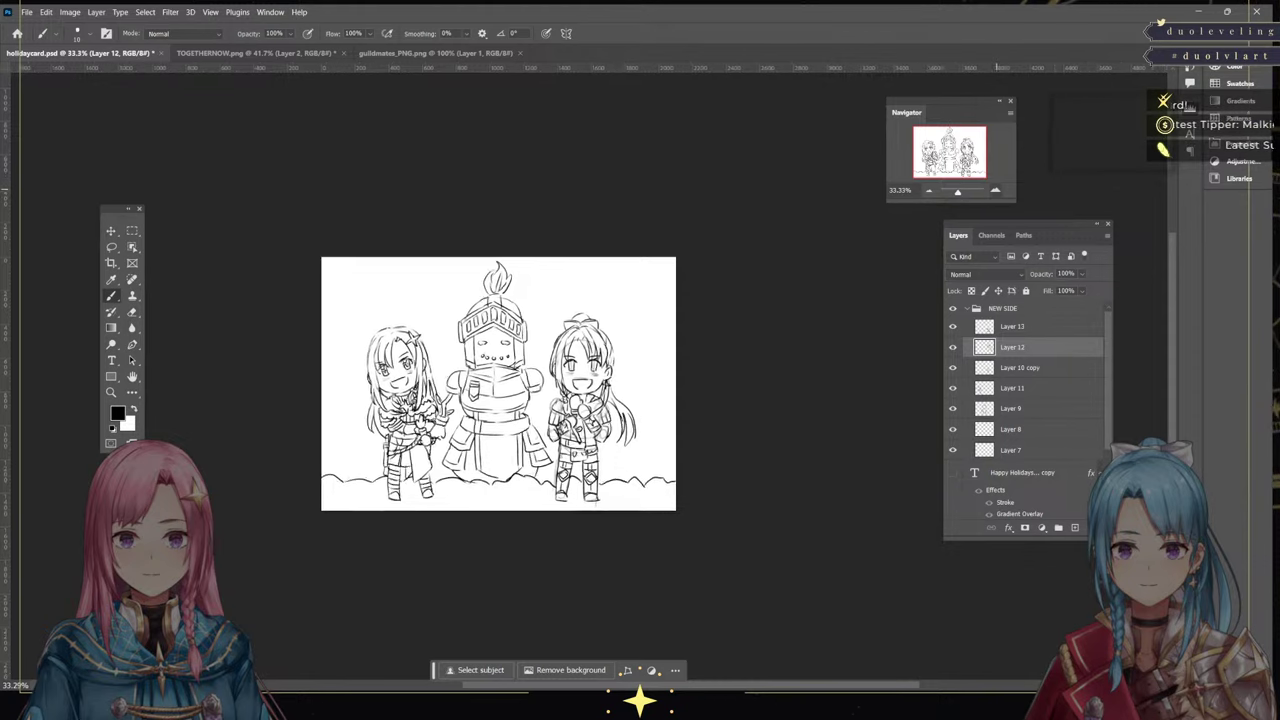
{"action": "key", "text": "ctrl+plus"}
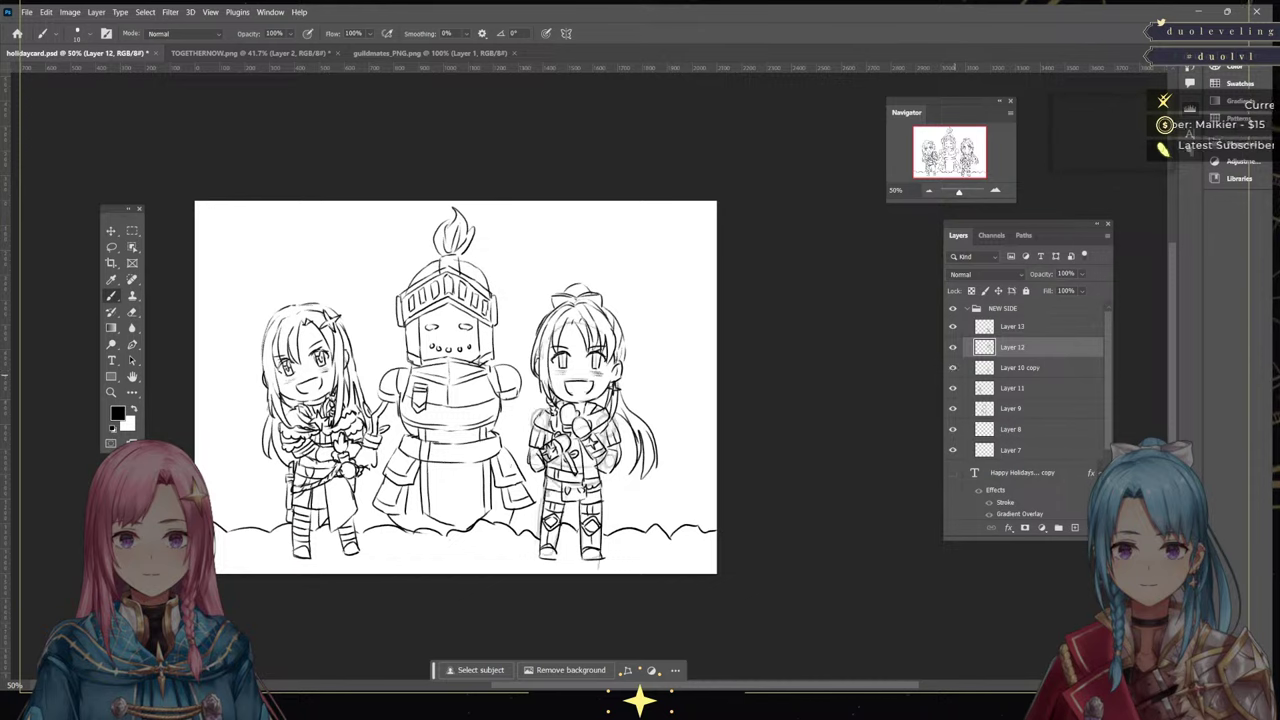
Hide the snow outline on Layer 7 and draw a rounded snowball base beneath the knight's skirt on Layer 9
{"action": "left_click", "coordinate": [952, 408]}
{"action": "left_click", "coordinate": [952, 408]}
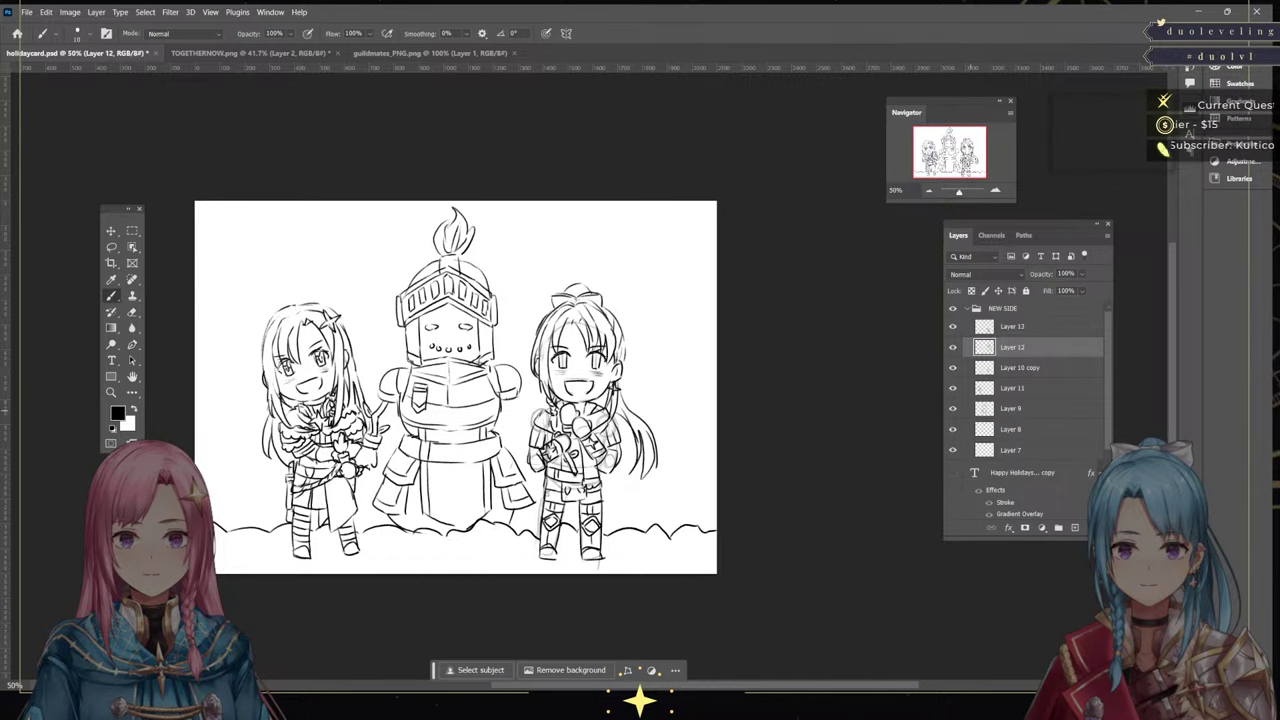
{"action": "left_click", "coordinate": [1012, 408]}
{"action": "key", "text": "e"}
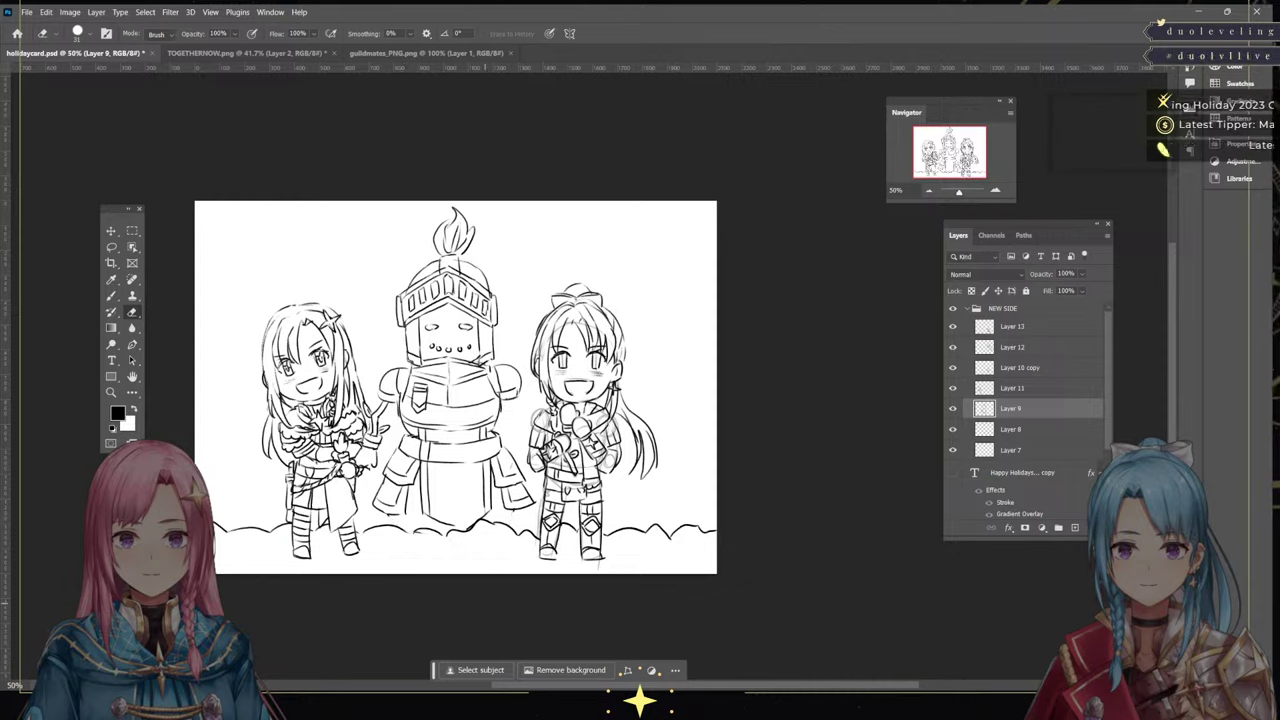
{"action": "left_click", "coordinate": [952, 450]}
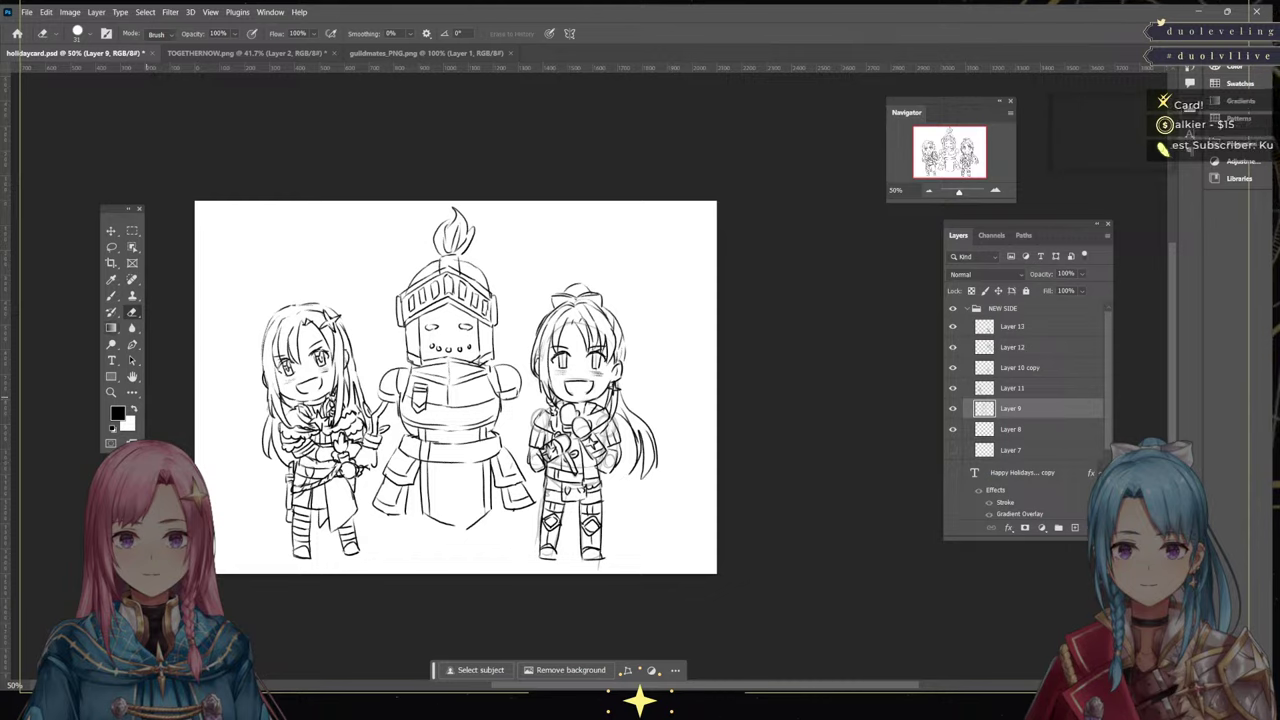
{"action": "key", "text": "b"}
{"action": "left_click_drag", "start_coordinate": [393, 514], "coordinate": [438, 556]}
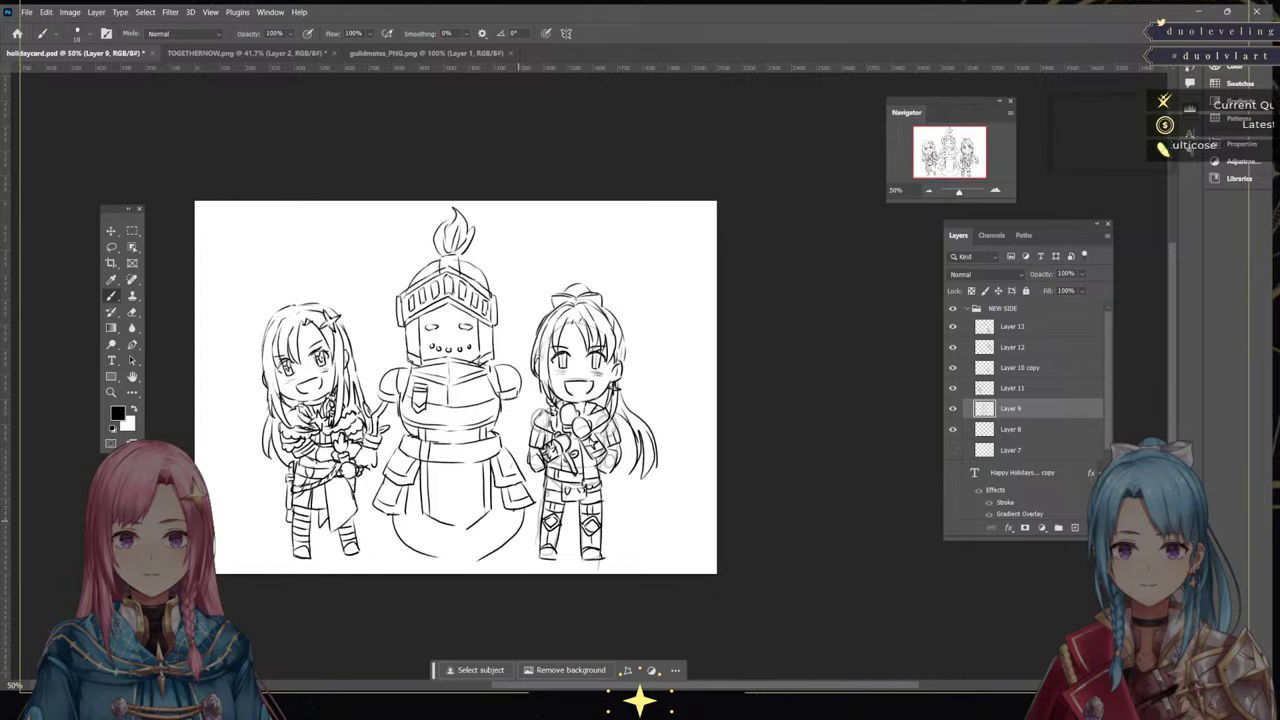
{"action": "mouse_move", "coordinate": [523, 511]}
{"action": "left_mouse_down"}
{"action": "mouse_move", "coordinate": [468, 552]}
{"action": "mouse_move", "coordinate": [518, 530]}
{"action": "mouse_move", "coordinate": [484, 558]}
{"action": "left_mouse_up"}
{"action": "key", "text": "ctrl+z"}
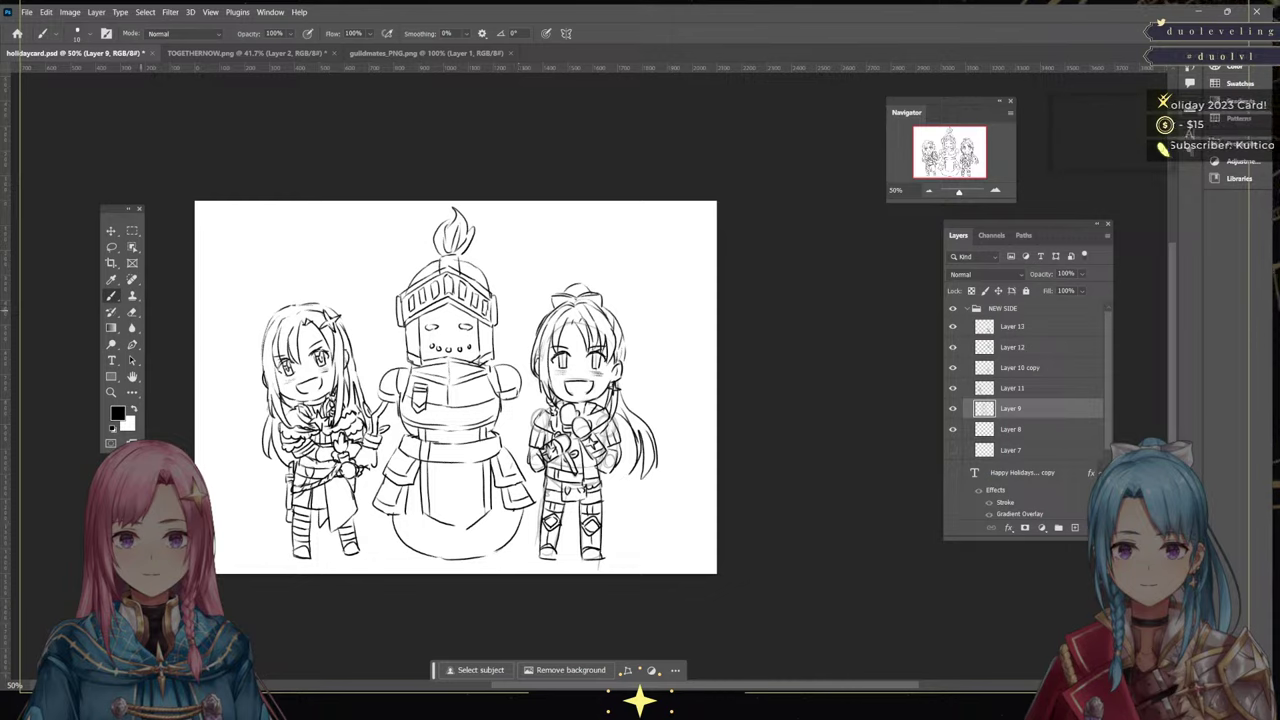
Erase the flame-shaped plume above the knight's helmet on Layer 9
{"action": "key", "text": "e"}
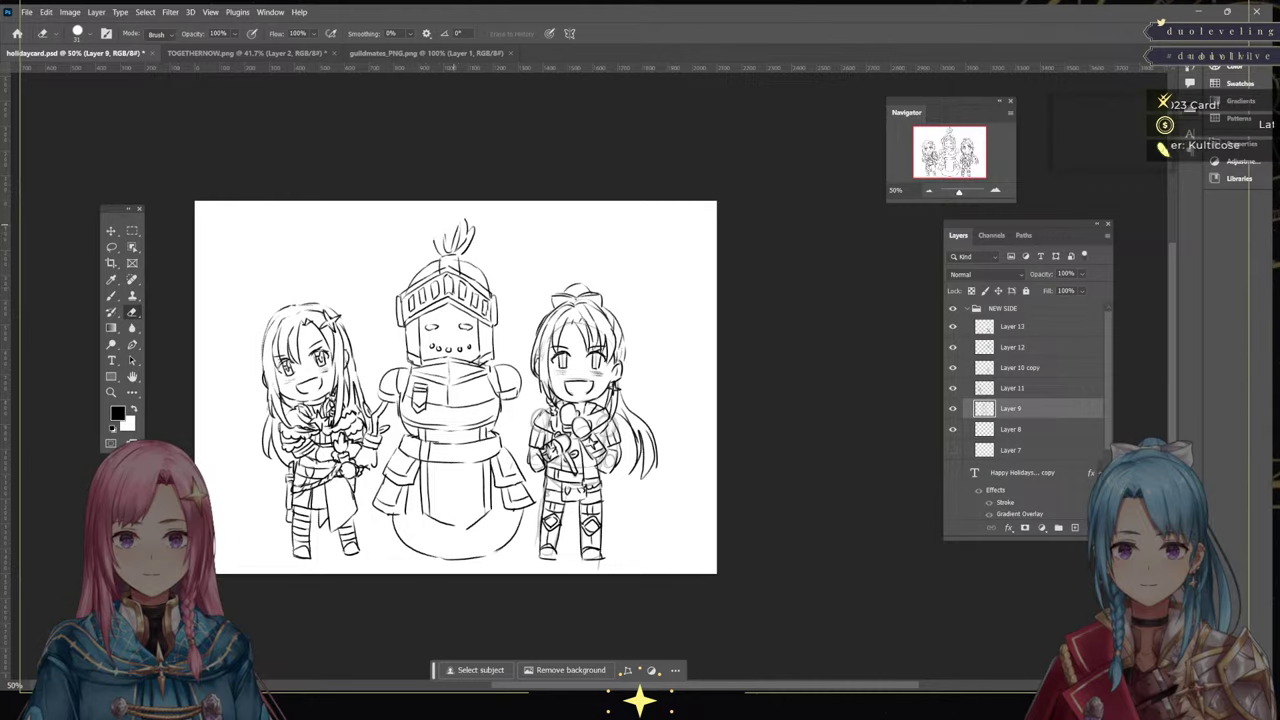
{"action": "left_click_drag", "start_coordinate": [457, 224], "coordinate": [472, 242]}
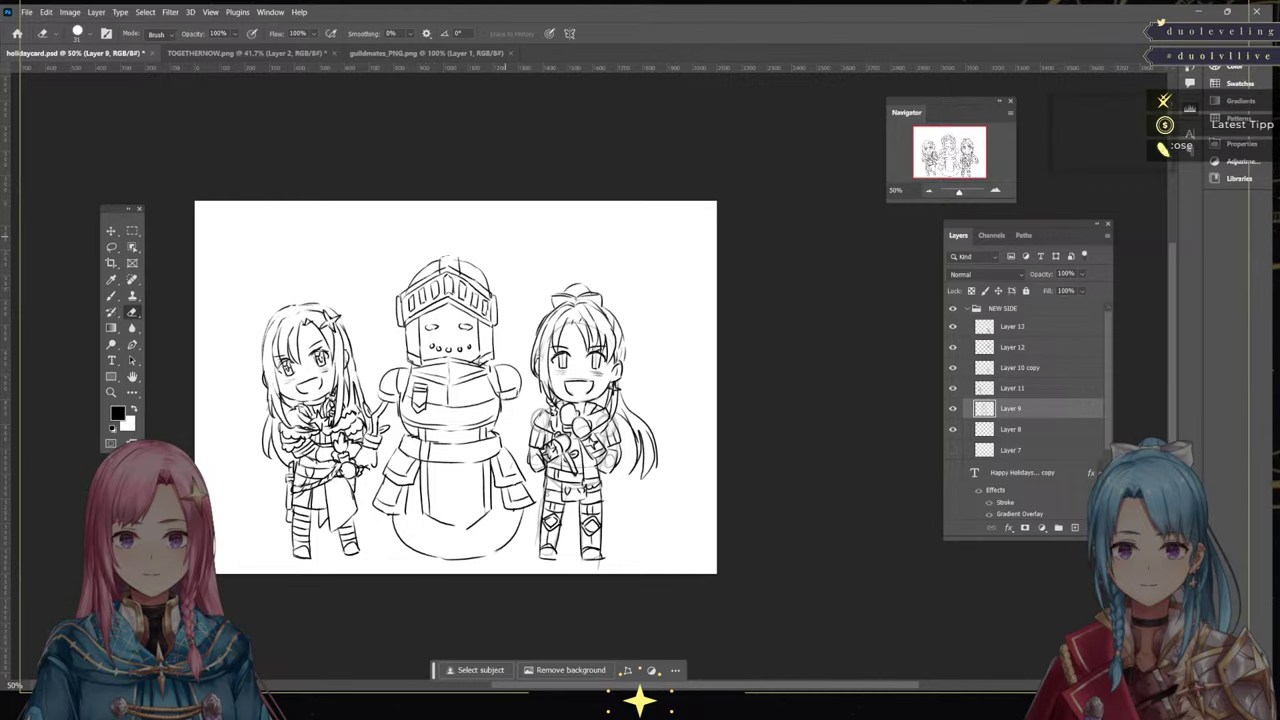
{"action": "left_click", "coordinate": [994, 190]}
{"action": "left_click", "coordinate": [994, 190]}
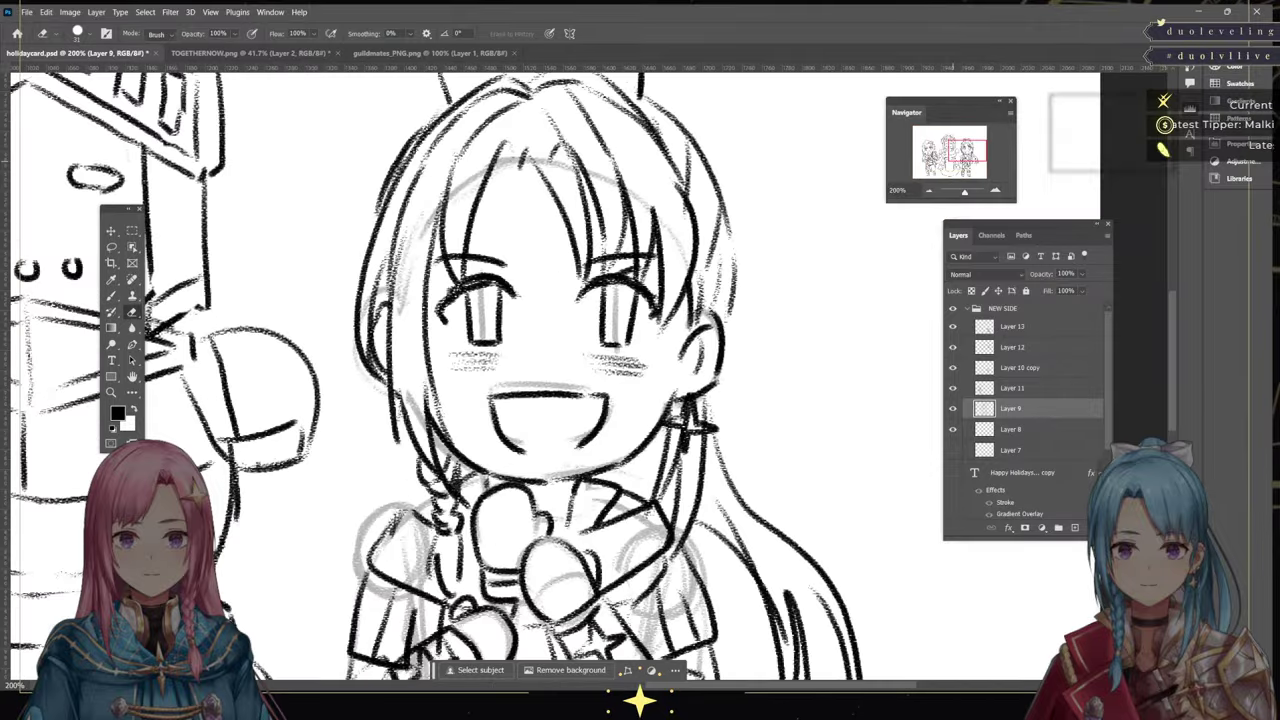
{"action": "left_click_drag", "start_coordinate": [952, 153], "coordinate": [939, 140]}
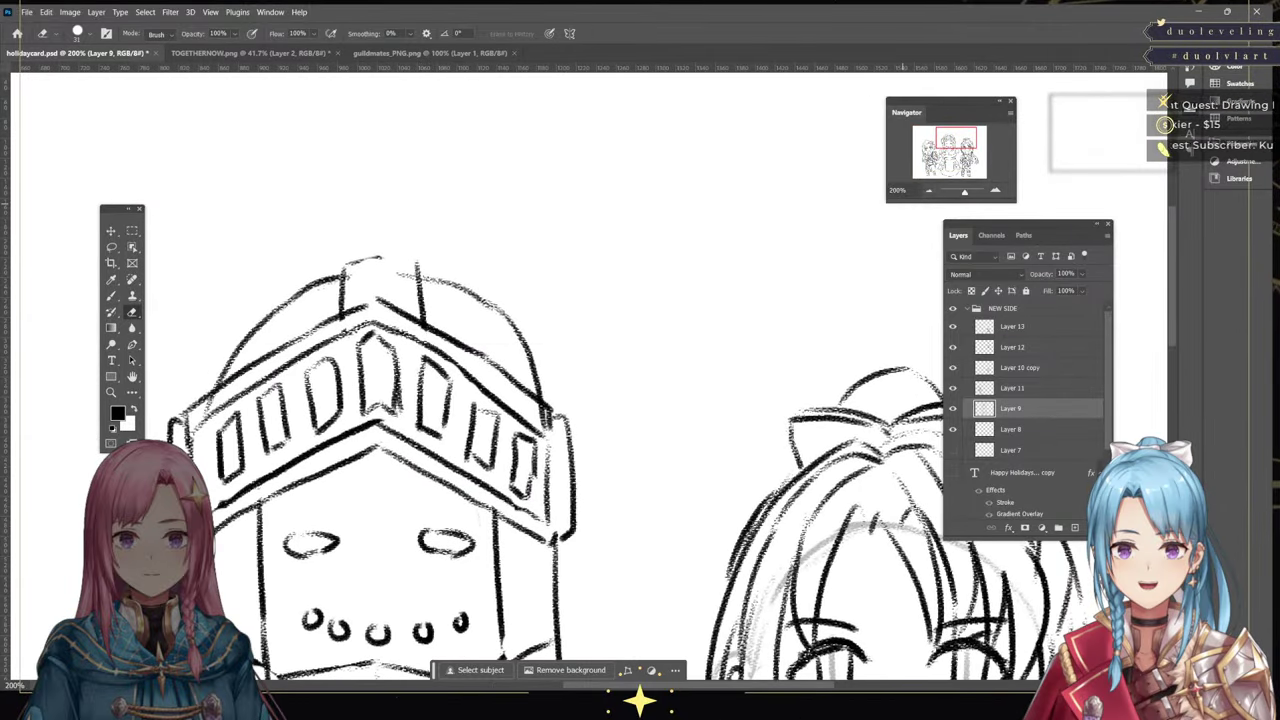
{"action": "scroll", "coordinate": [589, 376], "scroll_direction": "down", "scroll_amount": 5}
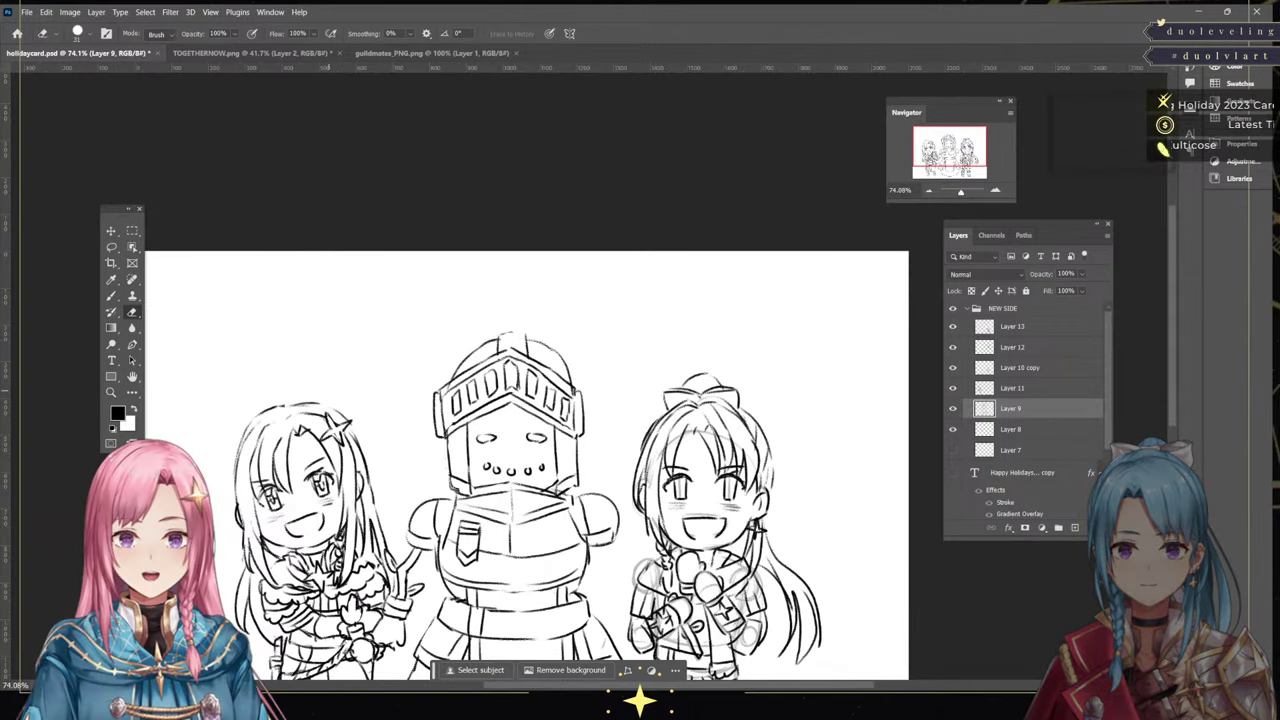
Draw a new plume of swept, pointed strands on top of the knight's helmet on Layer 9
{"action": "key", "text": "b"}
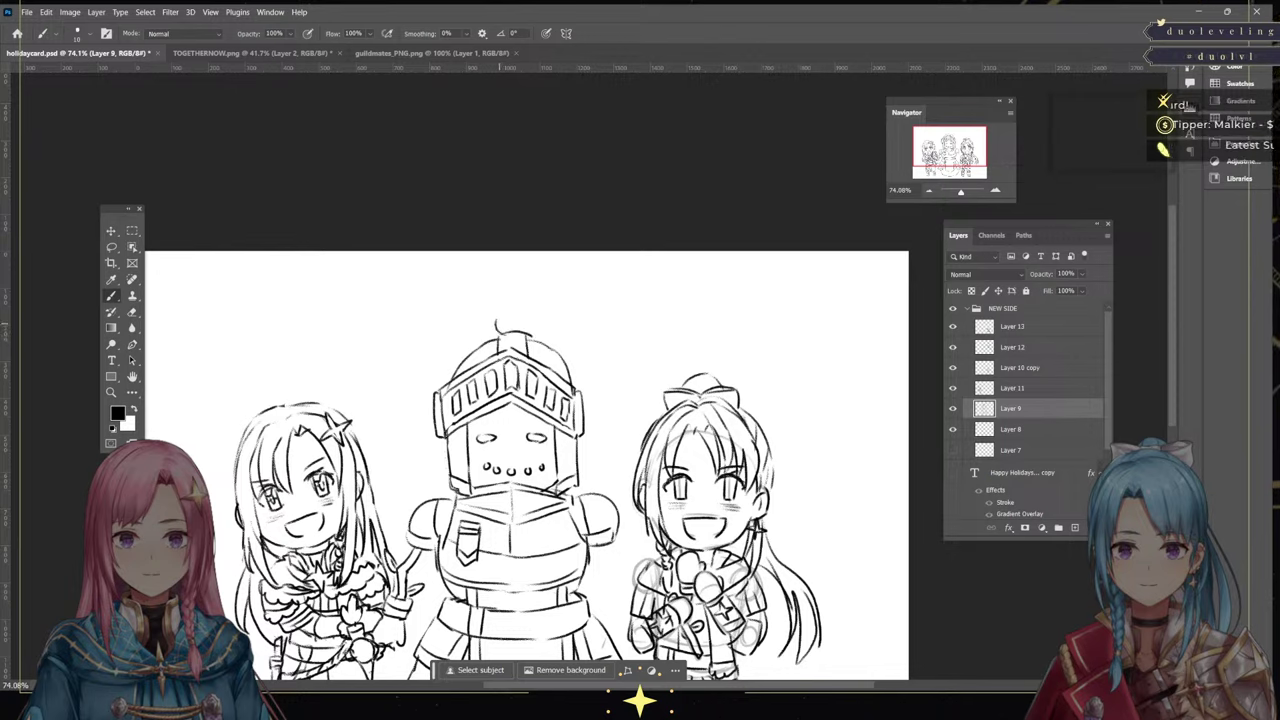
{"action": "mouse_move", "coordinate": [497, 322]}
{"action": "left_mouse_down"}
{"action": "mouse_move", "coordinate": [544, 286]}
{"action": "mouse_move", "coordinate": [516, 334]}
{"action": "mouse_move", "coordinate": [554, 312]}
{"action": "mouse_move", "coordinate": [521, 333]}
{"action": "mouse_move", "coordinate": [486, 296]}
{"action": "mouse_move", "coordinate": [500, 288]}
{"action": "left_mouse_up"}
{"action": "left_click_drag", "start_coordinate": [502, 318], "coordinate": [499, 304]}
{"action": "scroll", "coordinate": [525, 400], "scroll_direction": "down", "scroll_amount": 5}
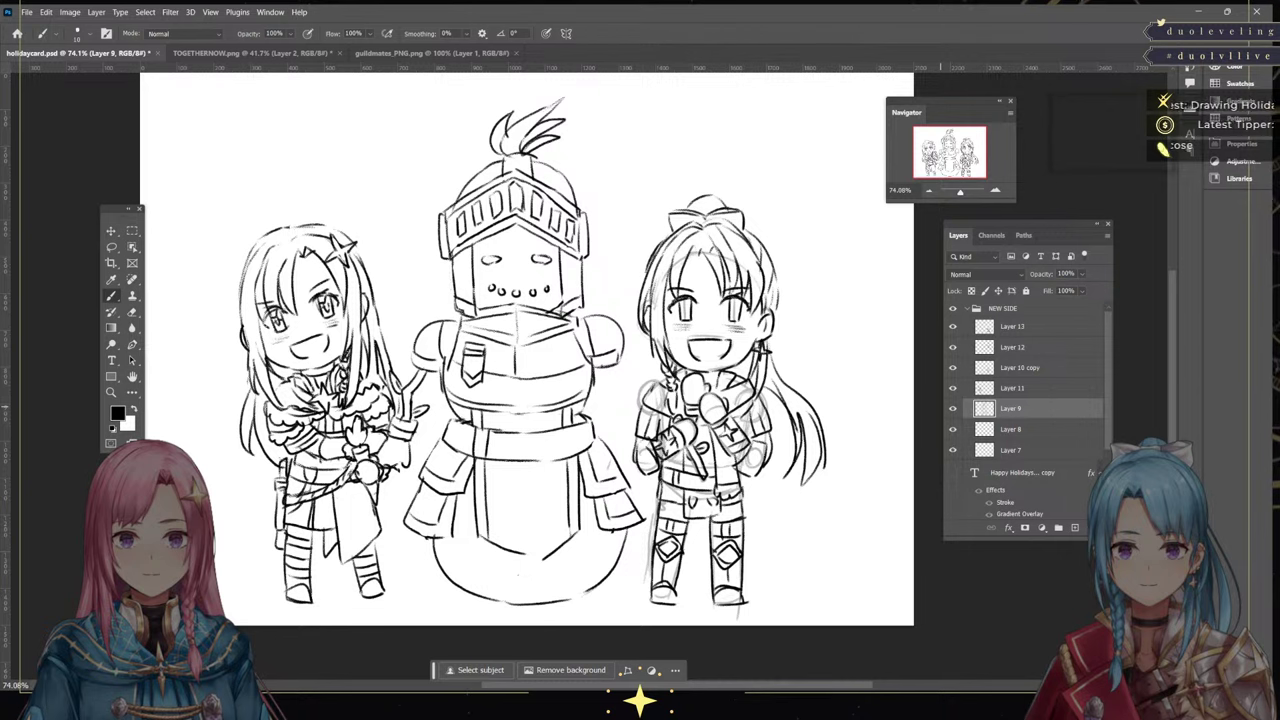
Show the snow outline on Layer 7 again and delete the rough sketch layer, Layer 10 copy
{"action": "left_click_drag", "start_coordinate": [215, 557], "coordinate": [910, 560]}
{"action": "left_click", "coordinate": [952, 367]}
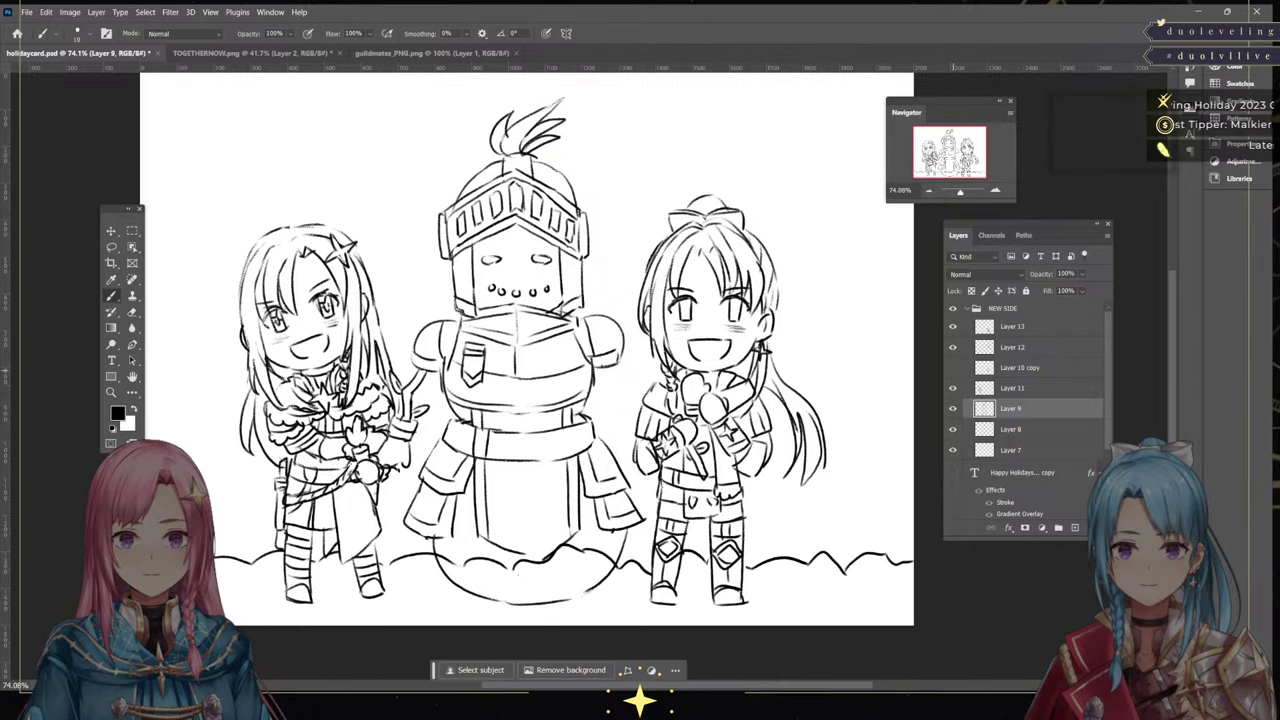
{"action": "left_click", "coordinate": [1020, 367]}
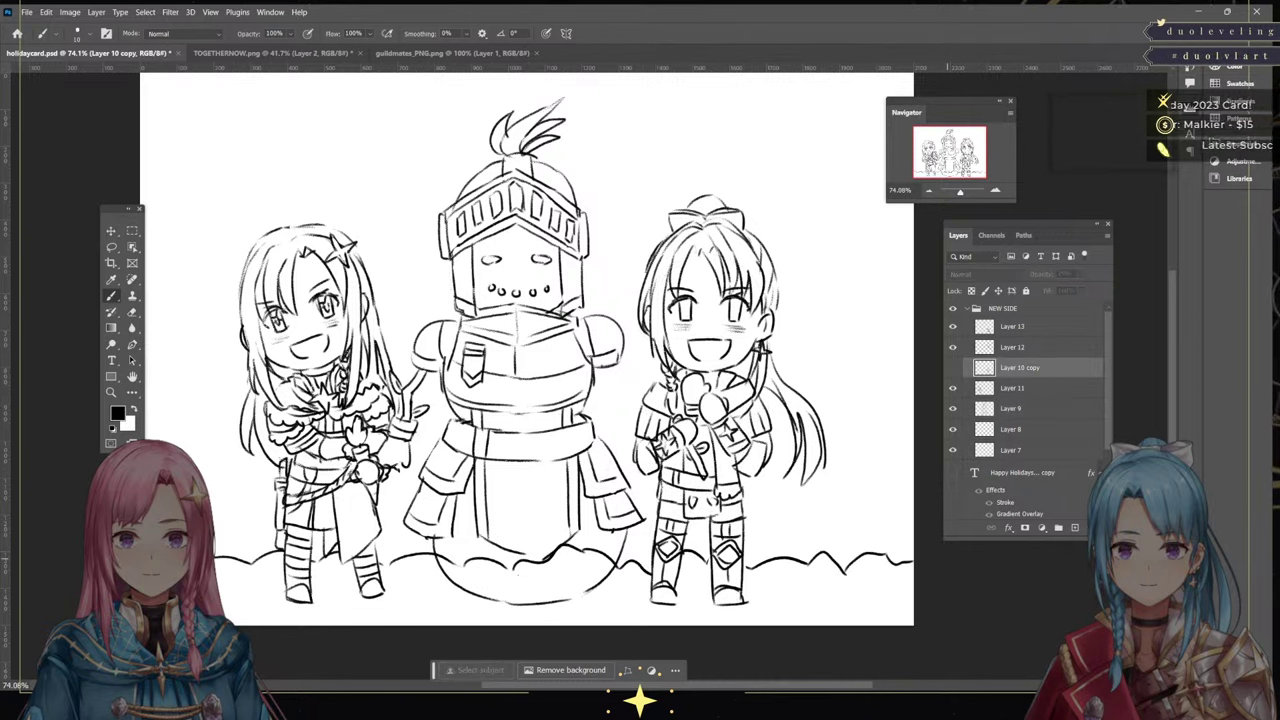
{"action": "key", "text": "Delete"}
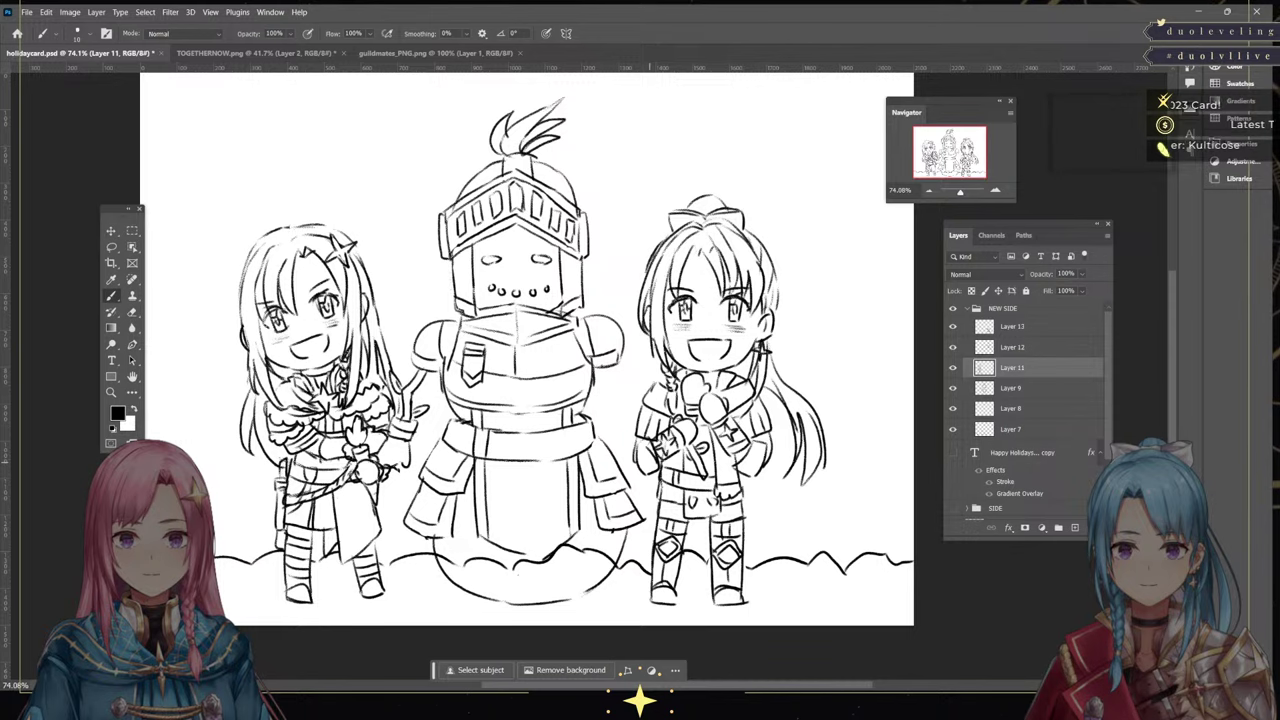
Redraw the upper teeth line inside the blue-haired girl's open mouth on Layer 11
{"action": "key", "text": "ctrl+1"}
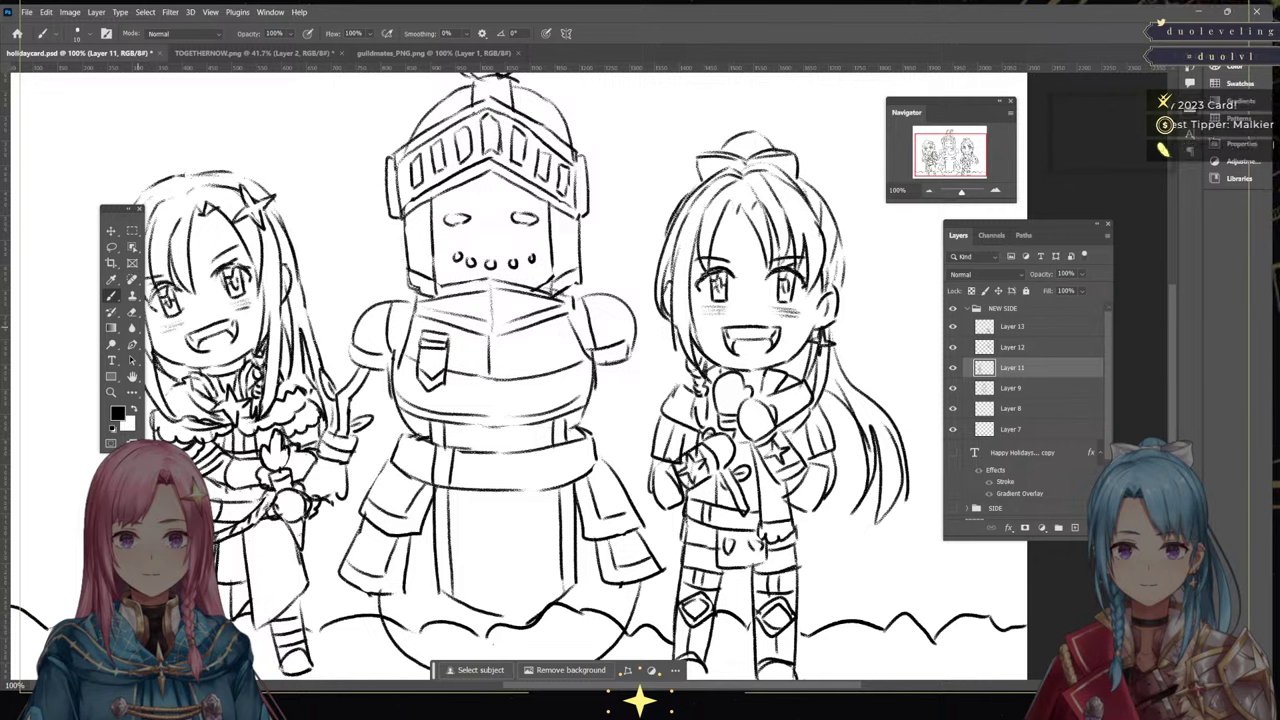
{"action": "key", "text": "e"}
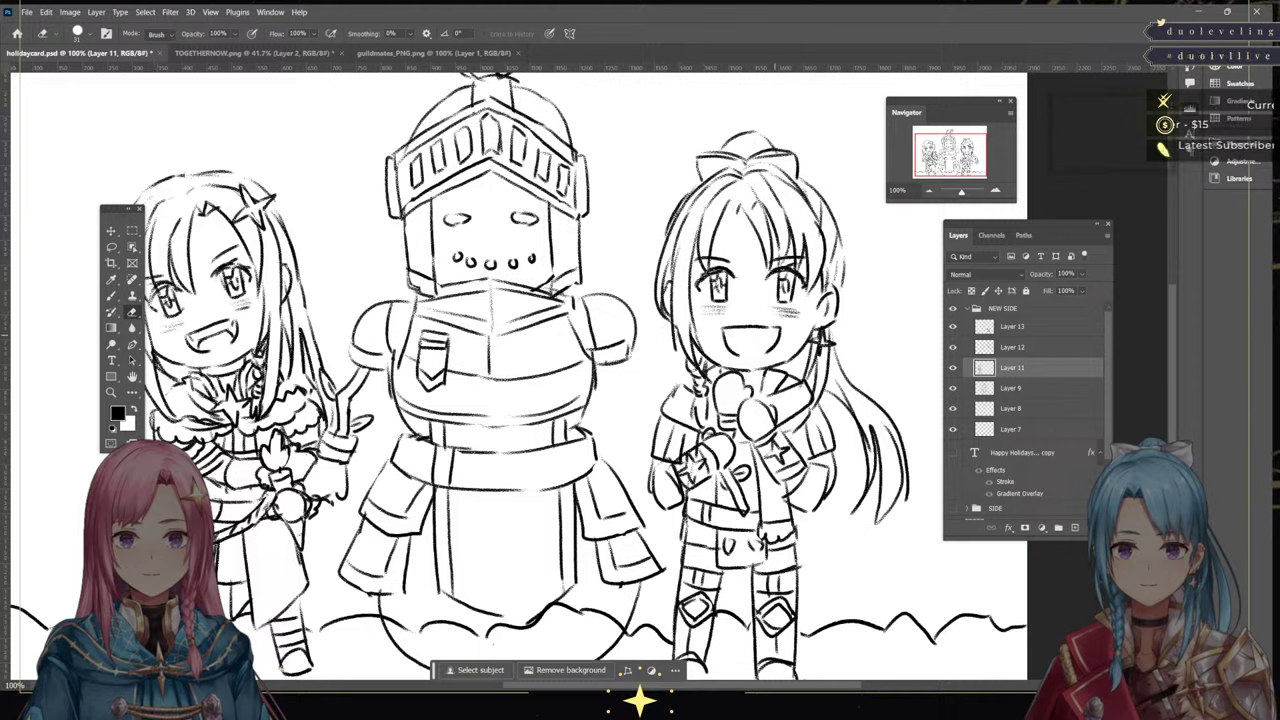
{"action": "key", "text": "b"}
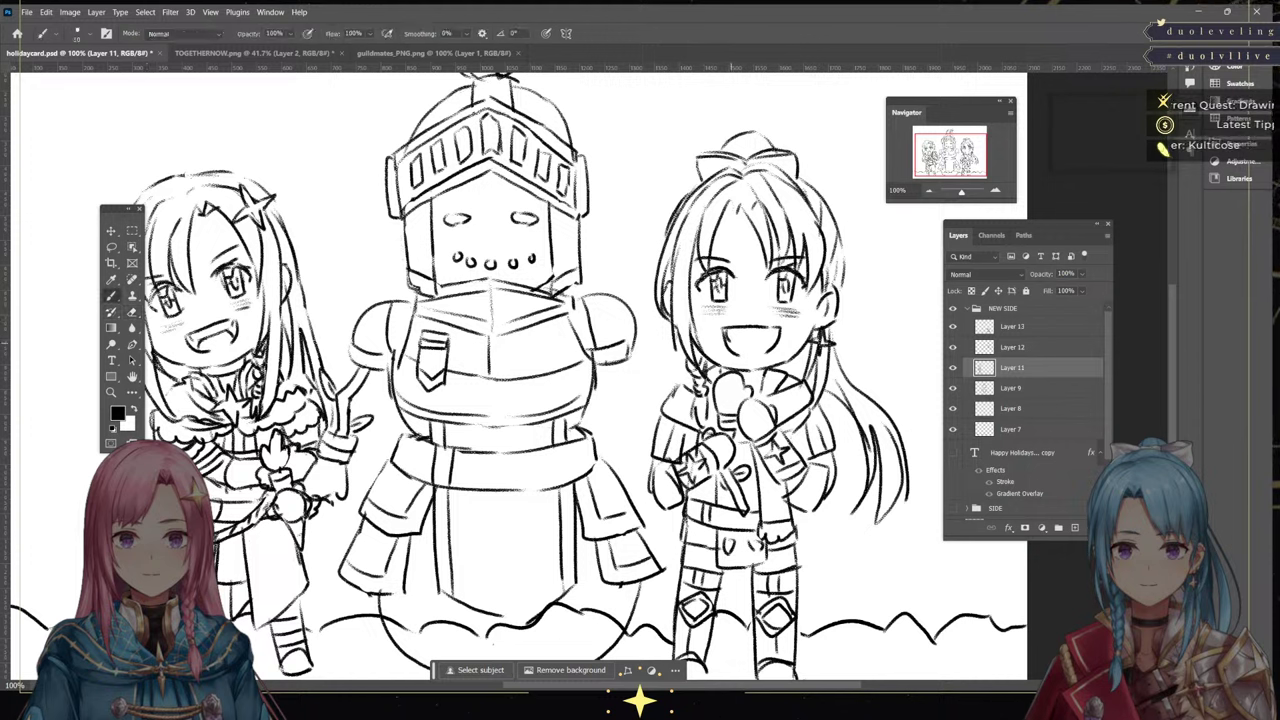
{"action": "left_click_drag", "start_coordinate": [730, 340], "coordinate": [769, 343]}
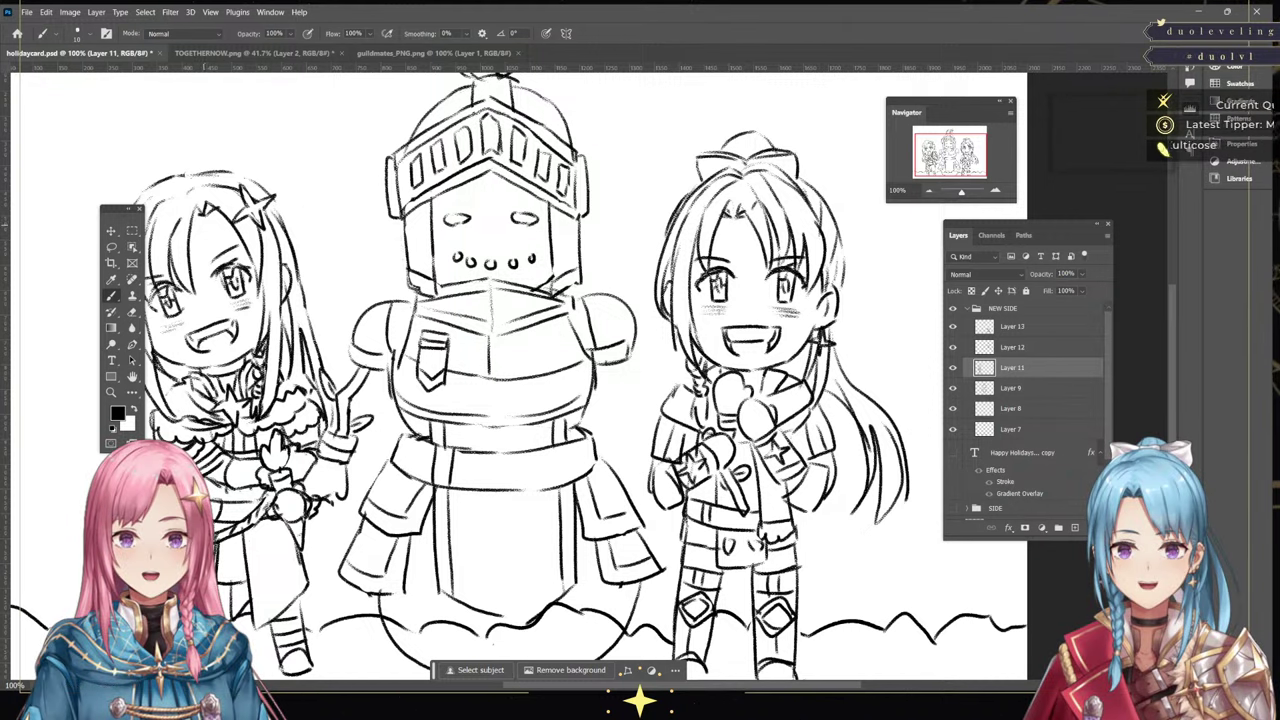
Check which lines belong to Layer 9 and Layer 7 by hiding and reshowing each, with Layer 9 made active
{"action": "left_click", "coordinate": [953, 388]}
{"action": "left_click", "coordinate": [953, 388]}
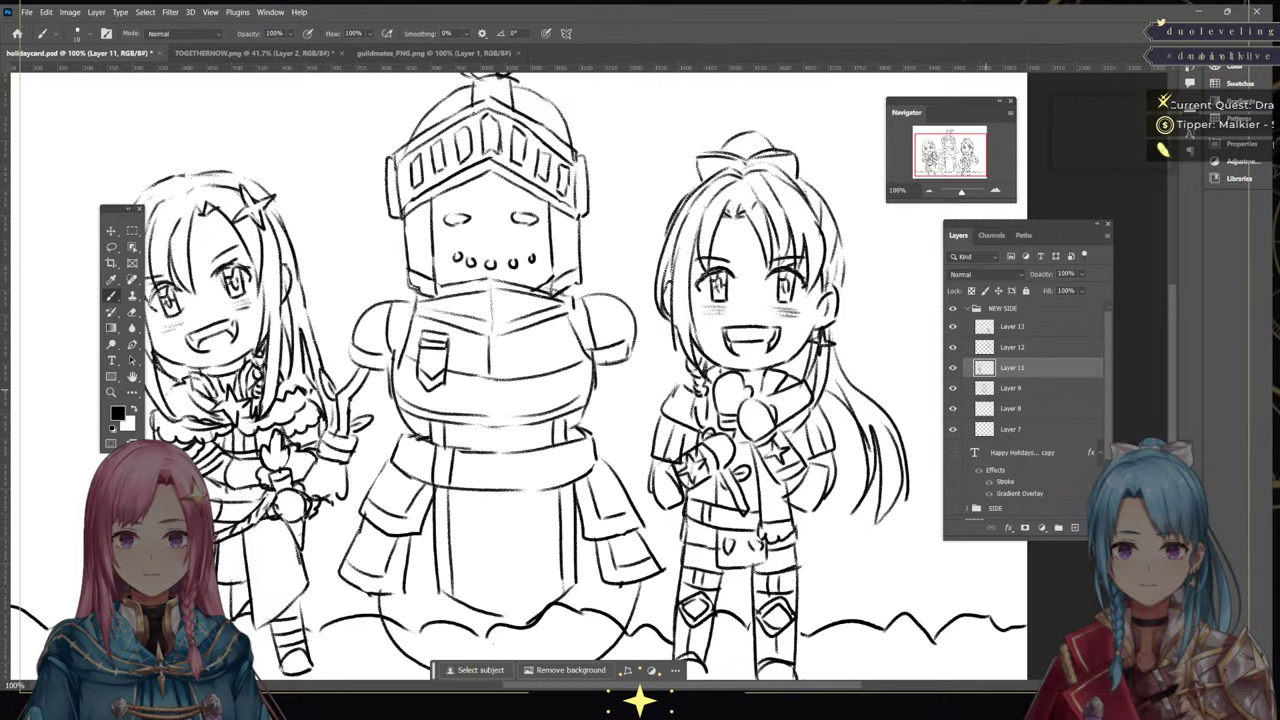
{"action": "left_click", "coordinate": [985, 389]}
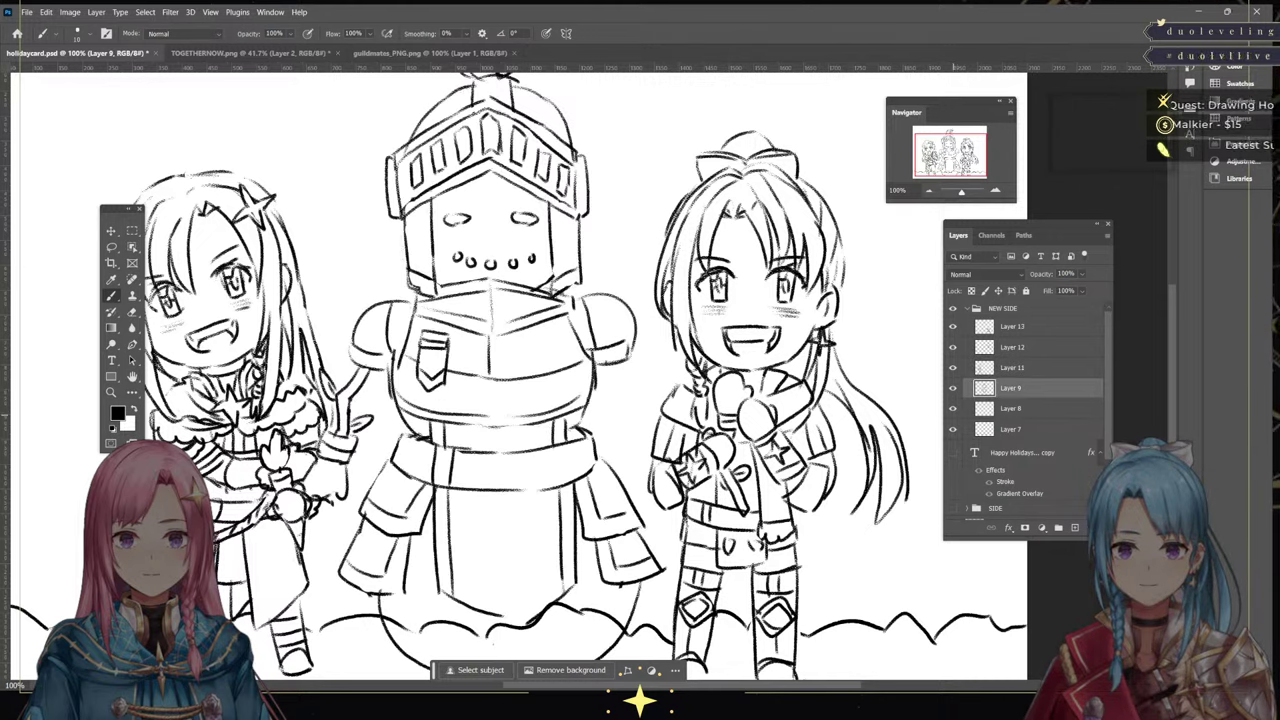
{"action": "left_click", "coordinate": [953, 429]}
{"action": "left_click", "coordinate": [953, 429]}
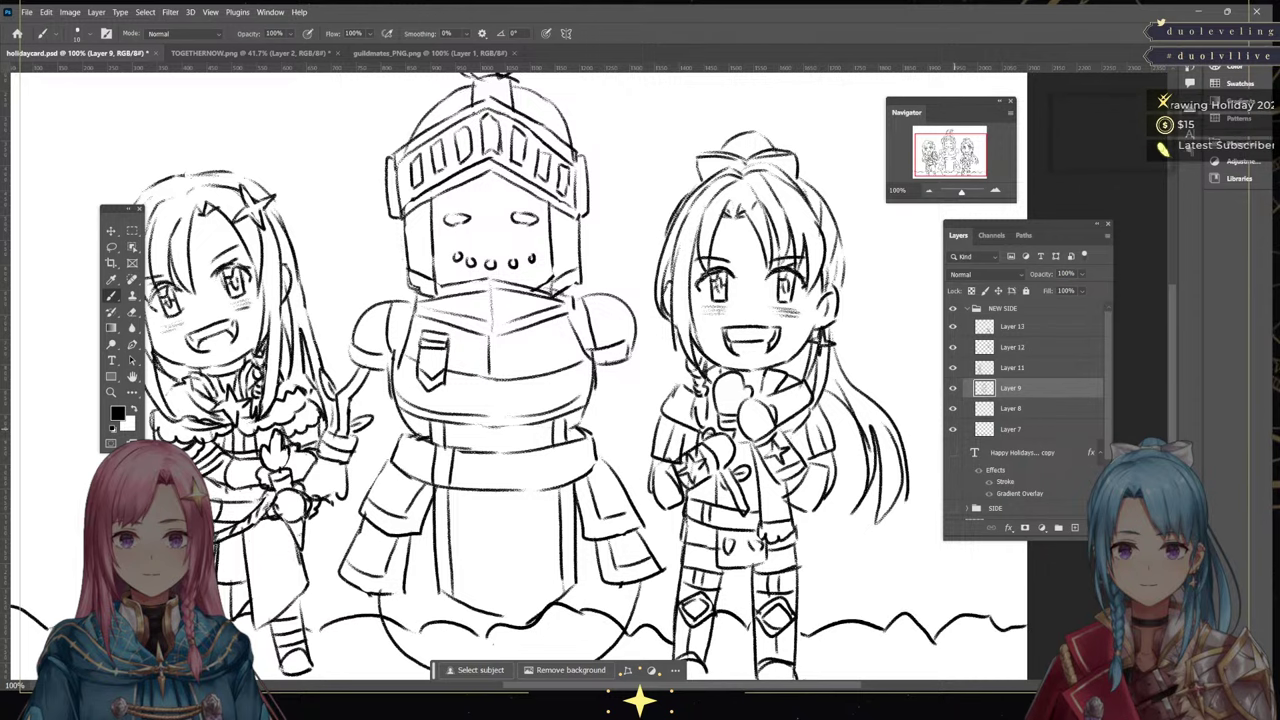
{"action": "left_click", "coordinate": [953, 388]}
{"action": "left_click", "coordinate": [953, 388]}
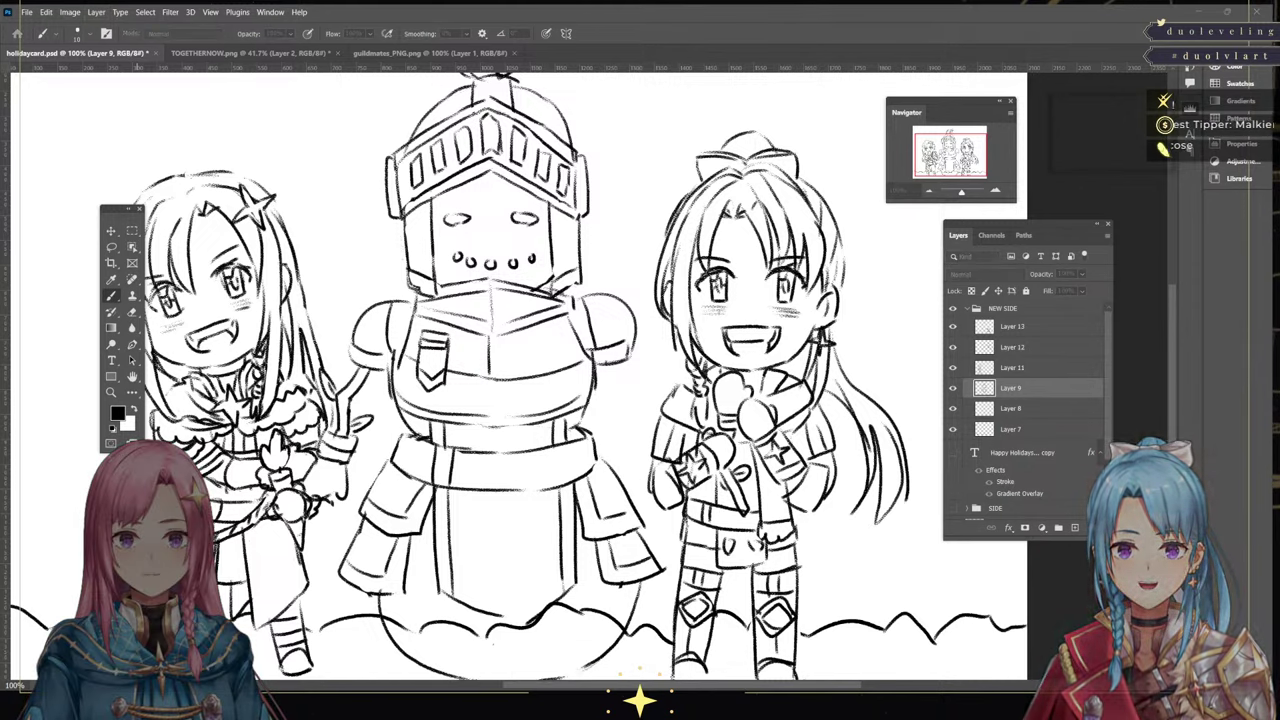
Erase the wavy snow line crossing the round base of the snowman knight on Layer 7
{"action": "key", "text": "Return"}
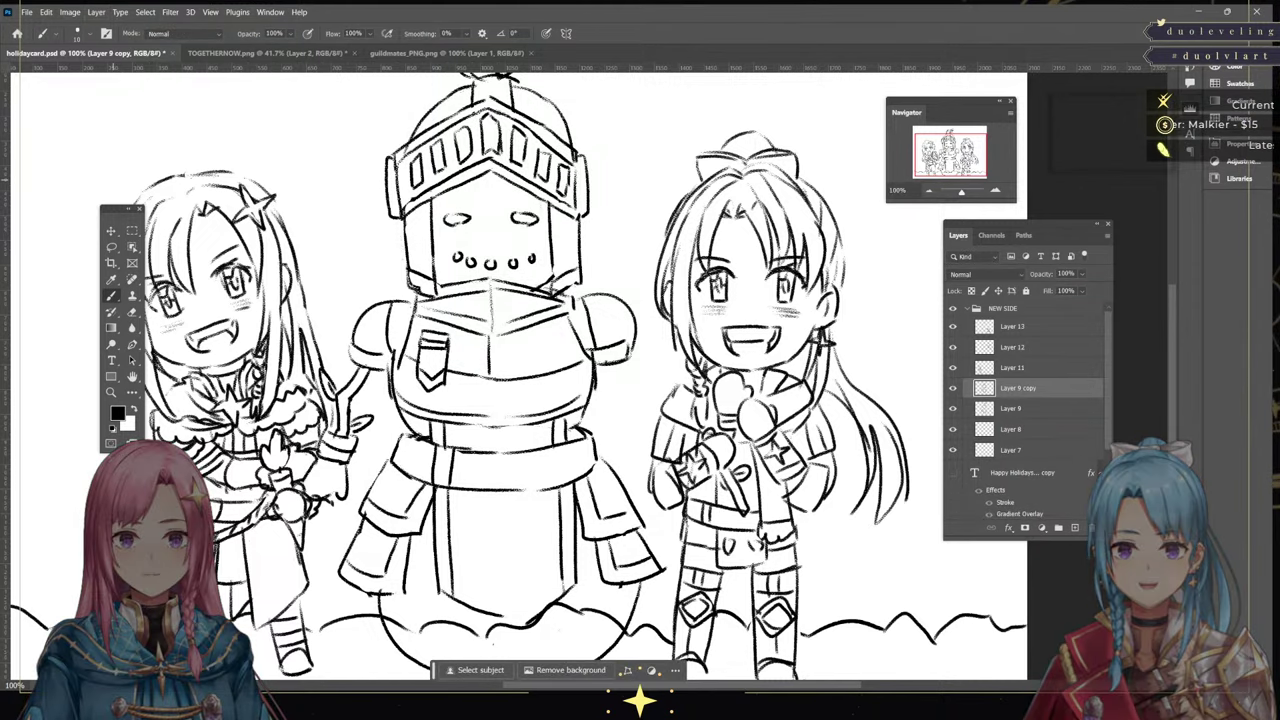
{"action": "key", "text": "ctrl+z"}
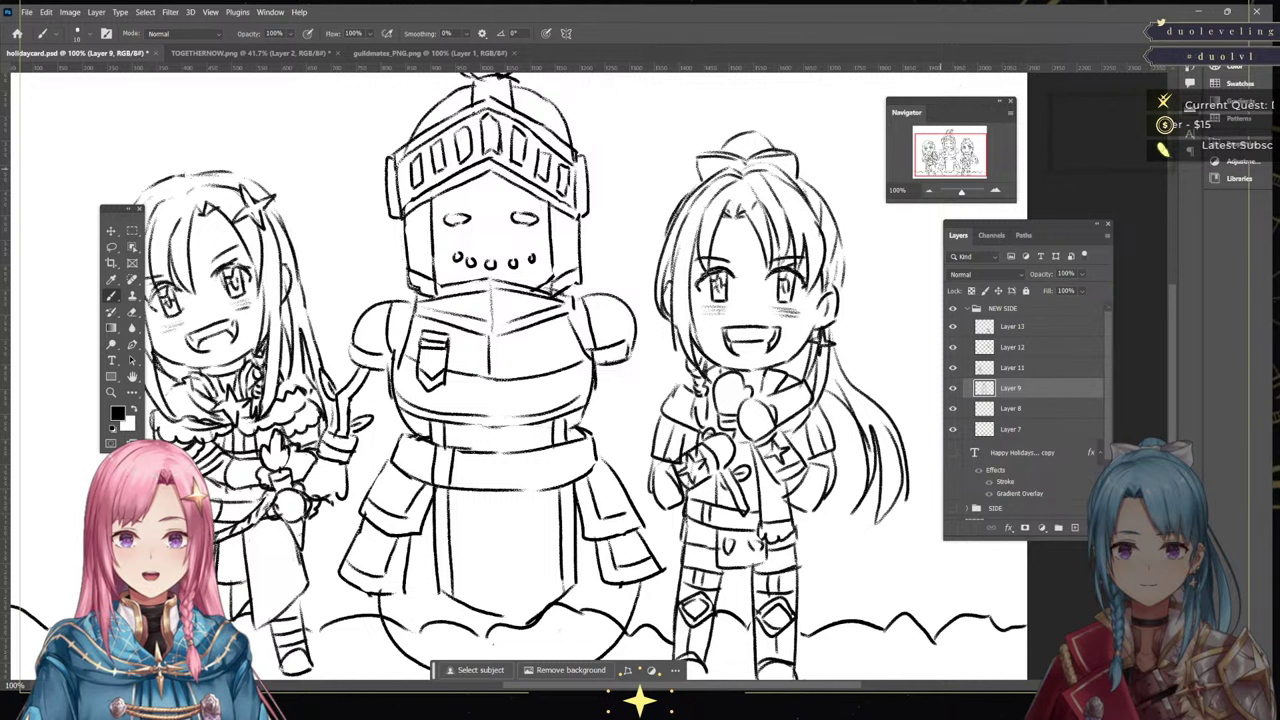
{"action": "key", "text": "ctrl+minus"}
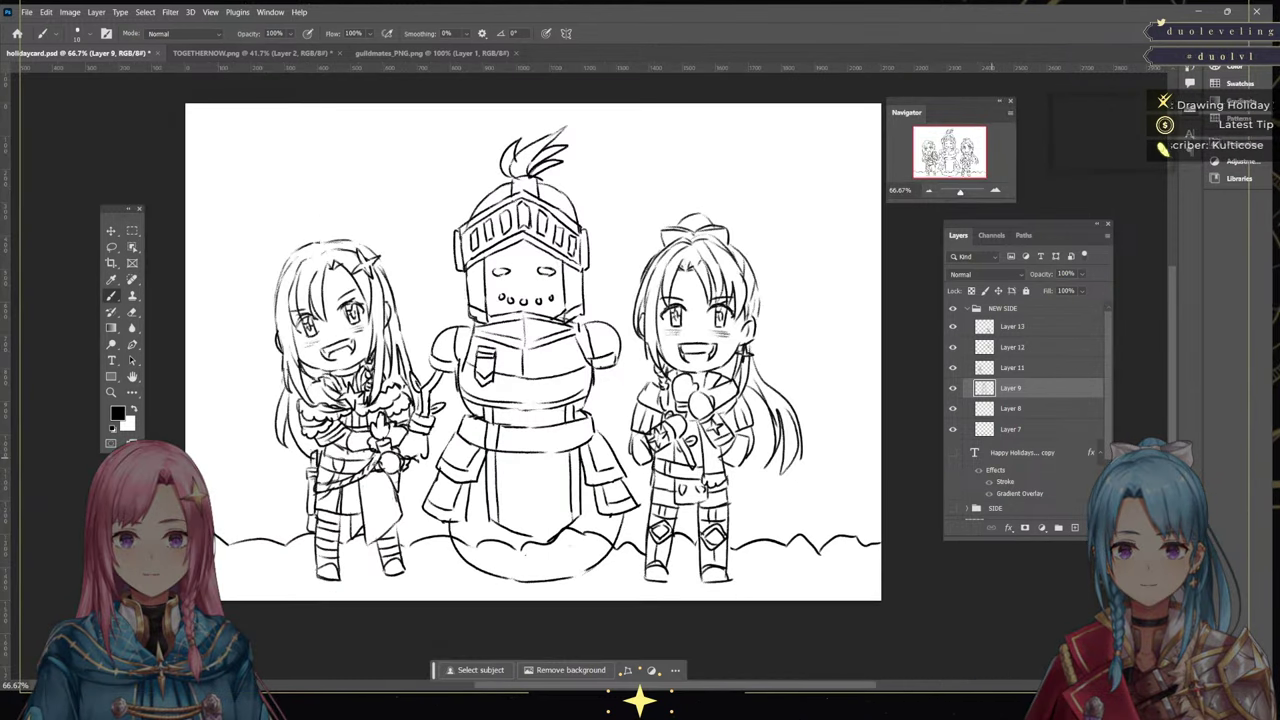
{"action": "left_click", "coordinate": [952, 429]}
{"action": "left_click", "coordinate": [952, 429]}
{"action": "left_click", "coordinate": [1030, 429]}
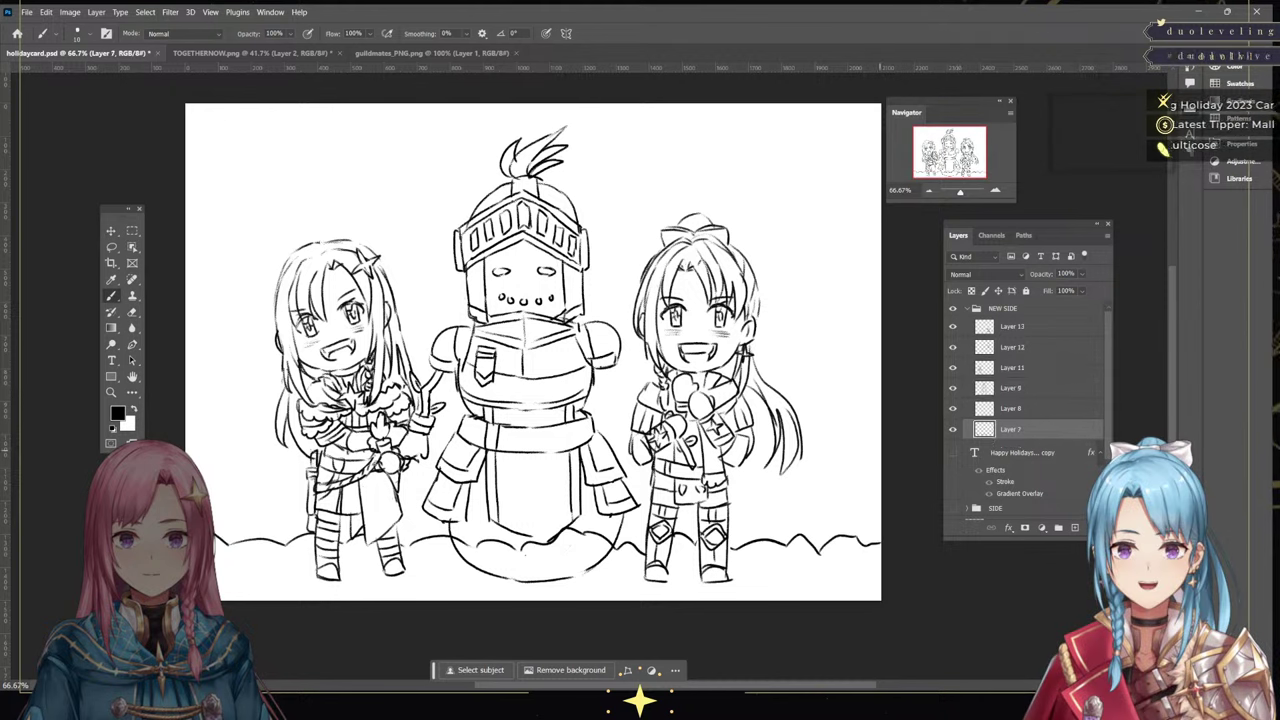
{"action": "key", "text": "e"}
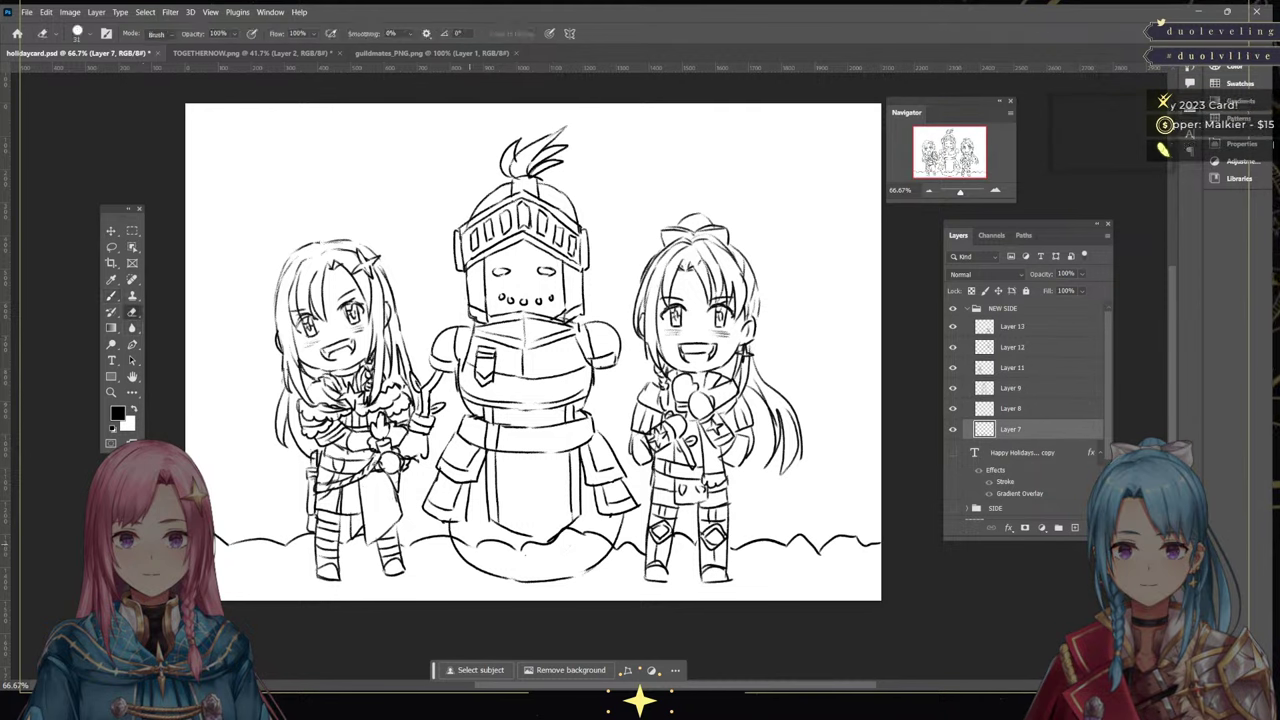
{"action": "left_click_drag", "start_coordinate": [476, 544], "coordinate": [612, 537]}
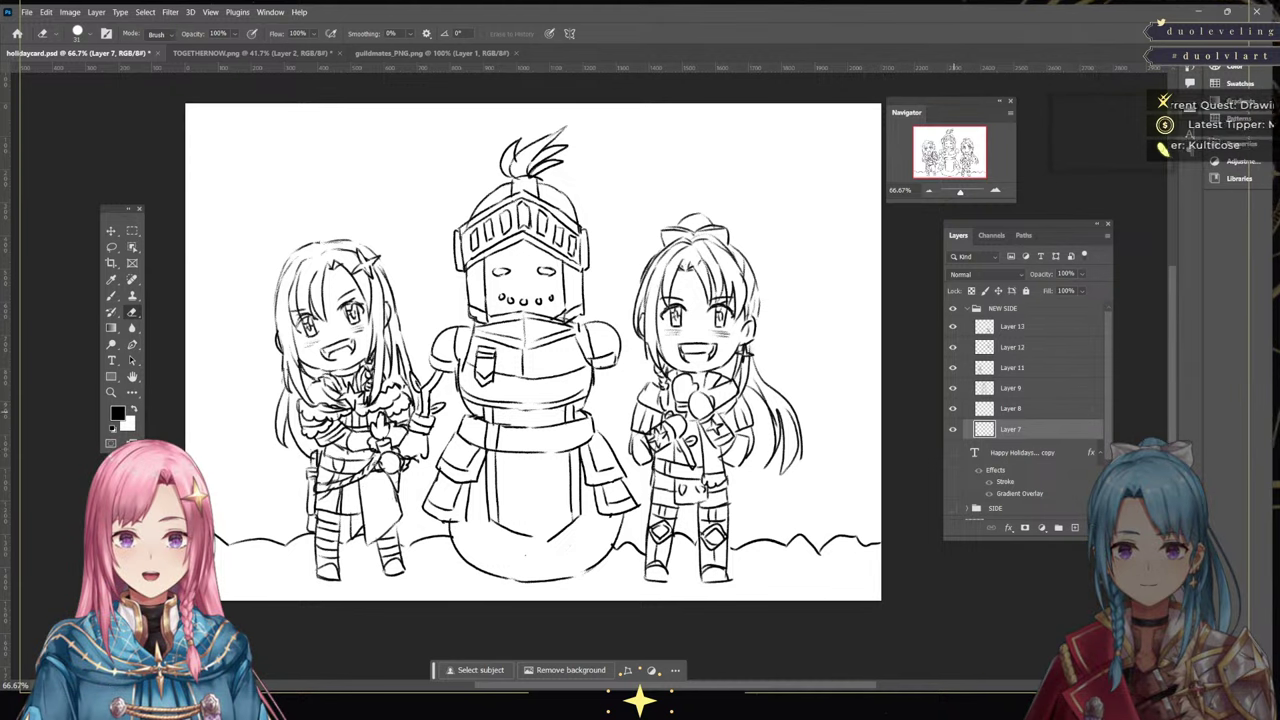
Check which lines belong to Layer 9 by hiding and reshowing it, and make it active for brush work
{"action": "left_click", "coordinate": [952, 388]}
{"action": "left_click", "coordinate": [952, 388]}
{"action": "left_click", "coordinate": [1030, 388]}
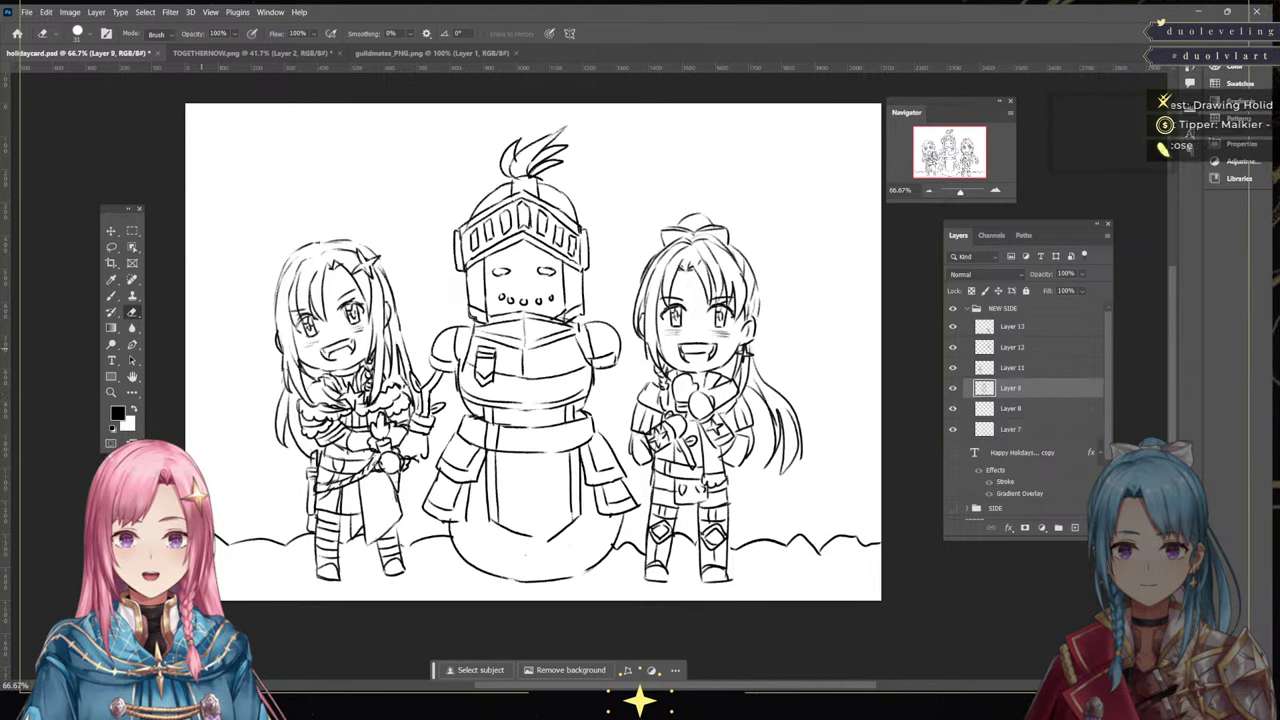
{"action": "key", "text": "b"}
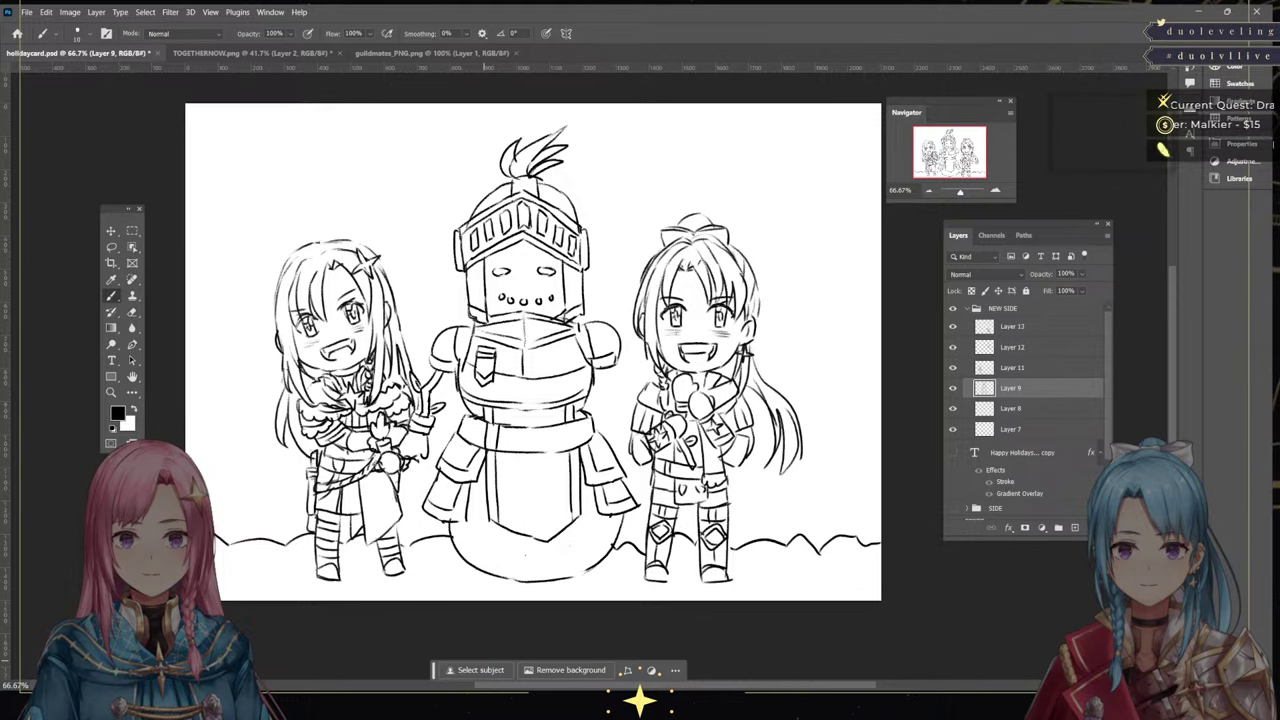
Show the "Happy Holidays..." text layer, move it above the long-haired girl with the star hairpin, and rotate it -11.42° to level
{"action": "left_click", "coordinate": [952, 452]}
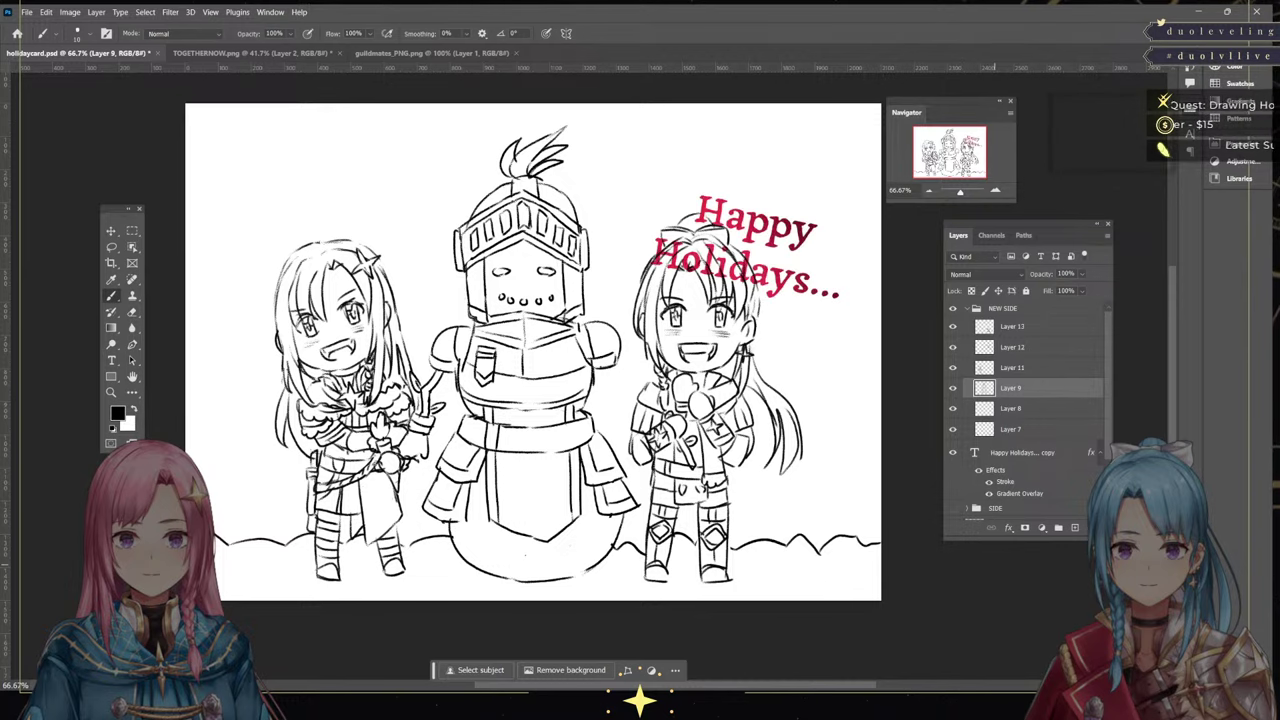
{"action": "left_click", "coordinate": [1022, 452]}
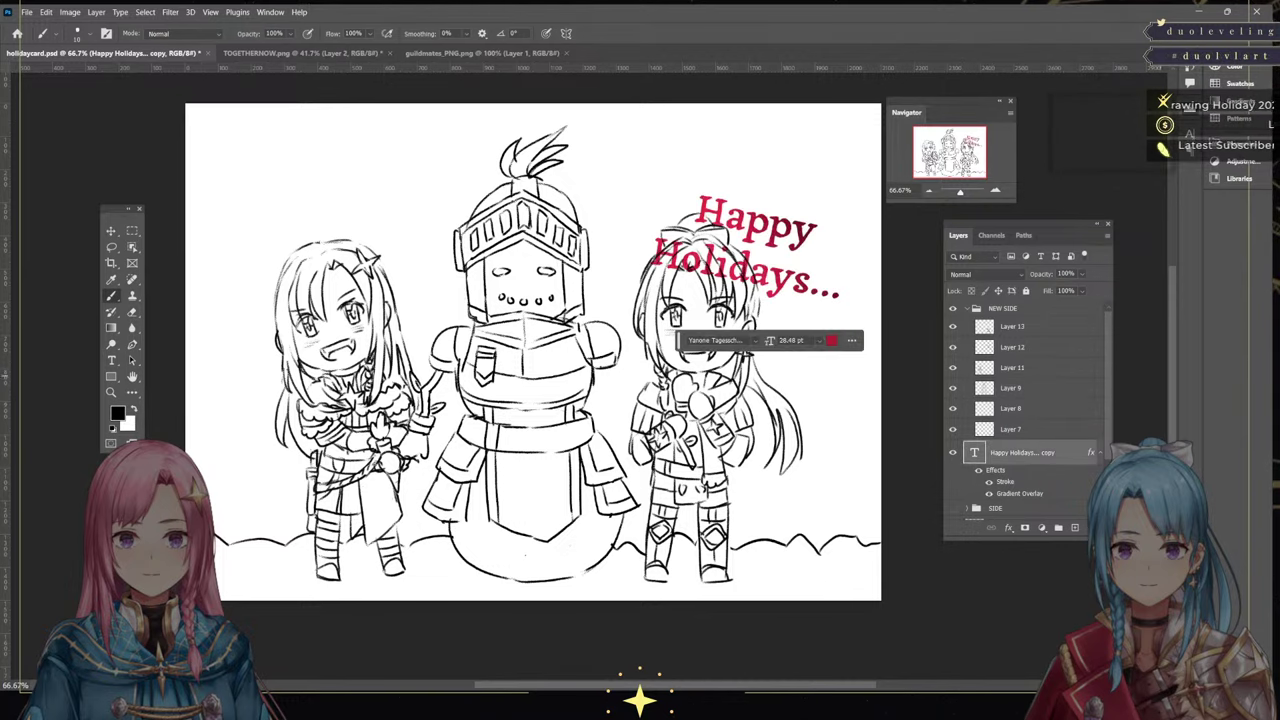
{"action": "scroll", "coordinate": [533, 350], "scroll_direction": "down", "scroll_amount": 3}
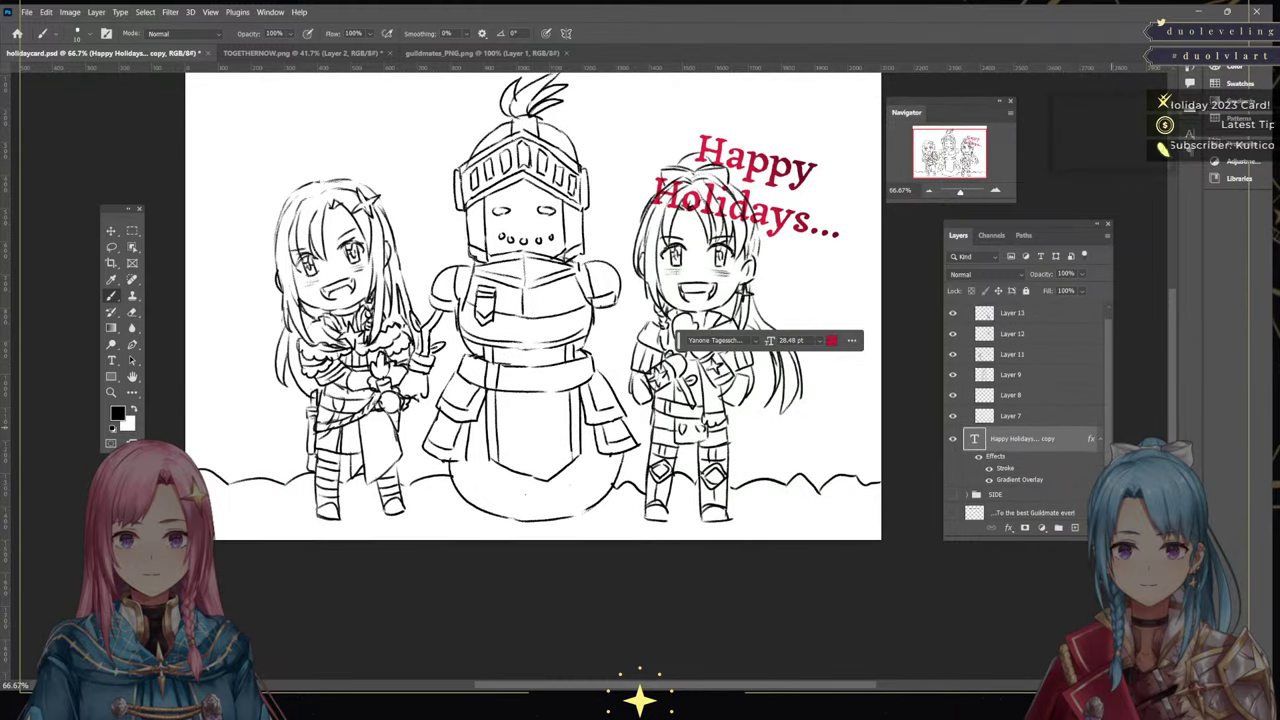
{"action": "left_click_drag", "start_coordinate": [949, 202], "coordinate": [930, 234]}
{"action": "key", "text": "ctrl+t"}
{"action": "left_click_drag", "start_coordinate": [754, 215], "coordinate": [366, 157]}
{"action": "left_click_drag", "start_coordinate": [476, 180], "coordinate": [518, 131]}
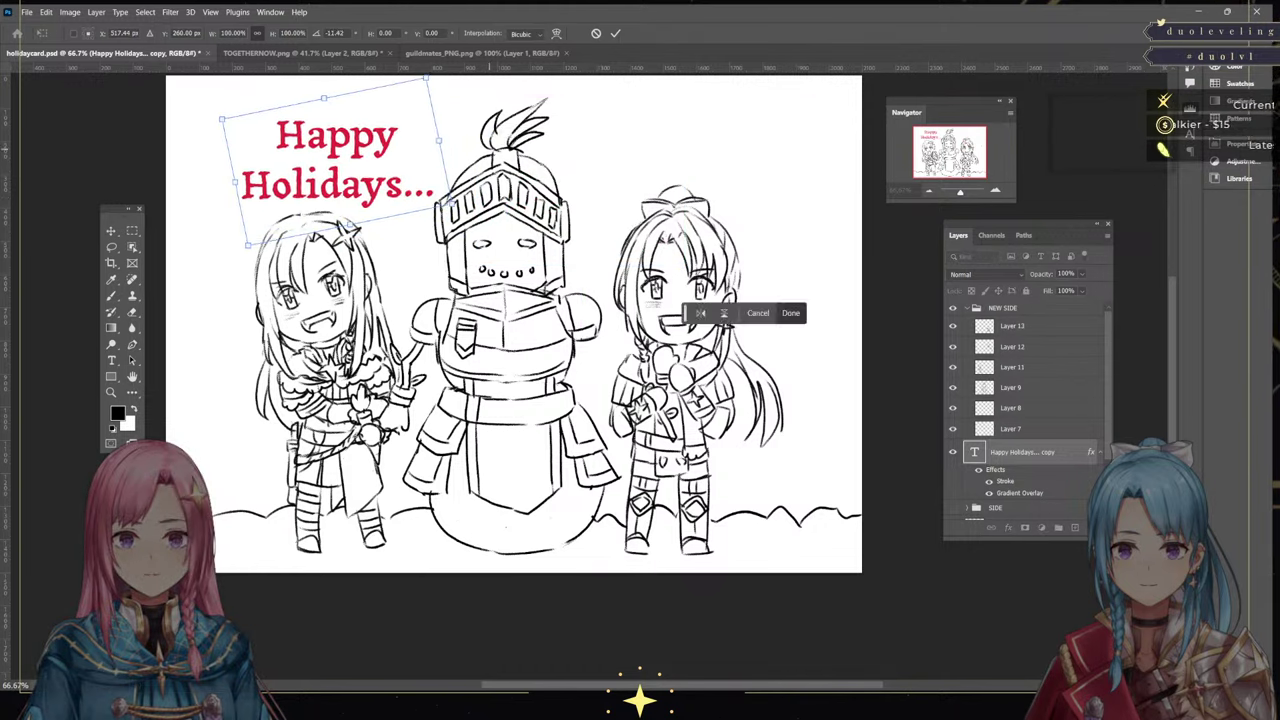
{"action": "key", "text": "Return"}
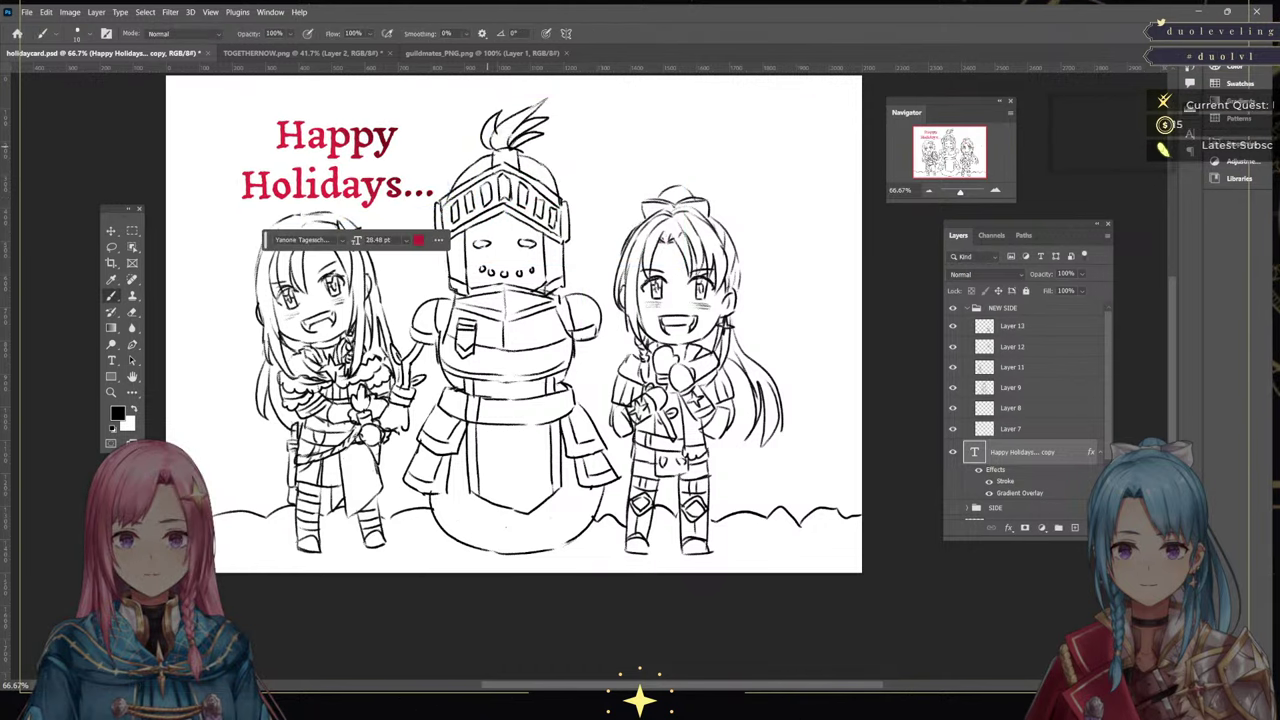
Add a new empty layer above the greeting text layer and delete the word "Holidays..." from the greeting
{"action": "key", "text": "ctrl+shift+alt+n"}
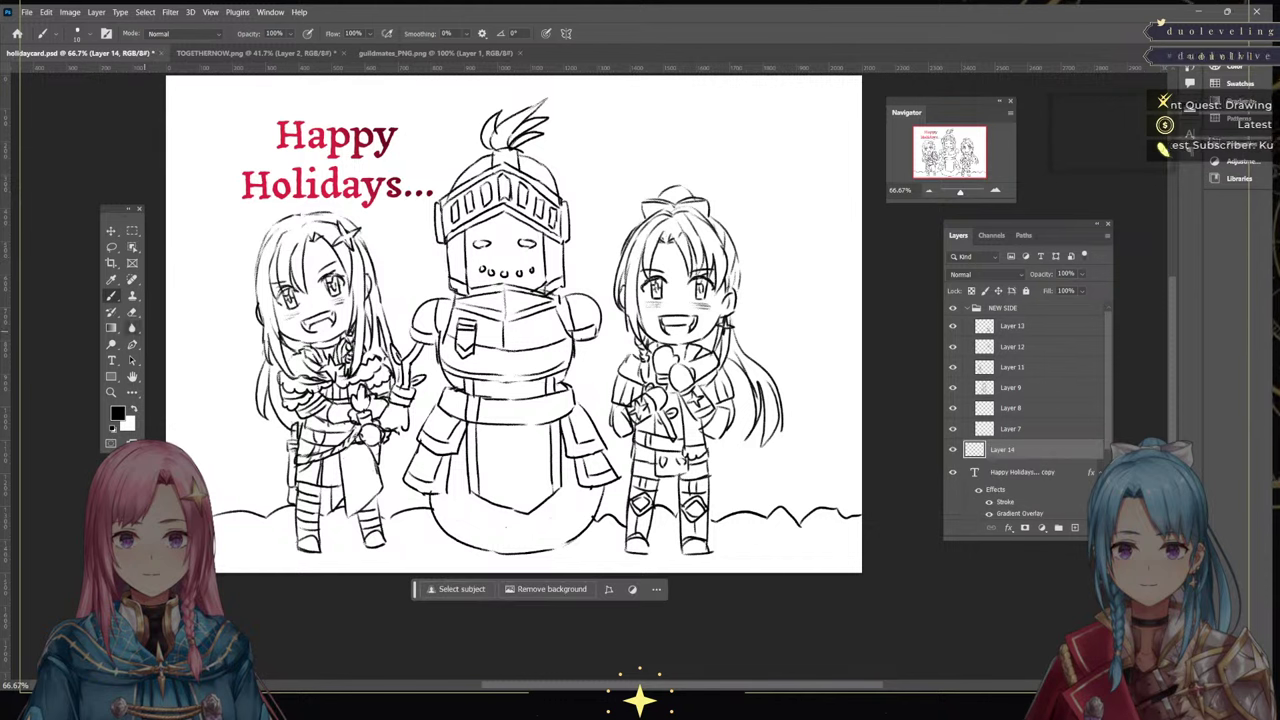
{"action": "key", "text": "t"}
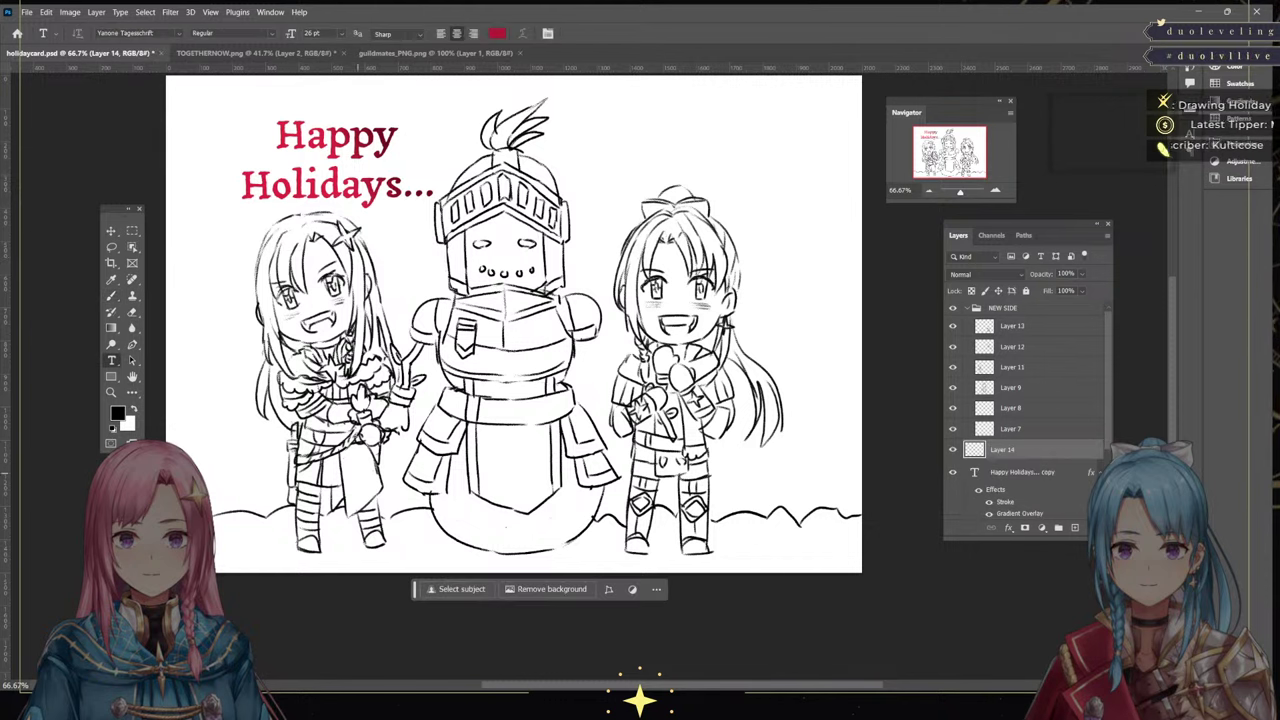
{"action": "left_click", "coordinate": [1022, 471]}
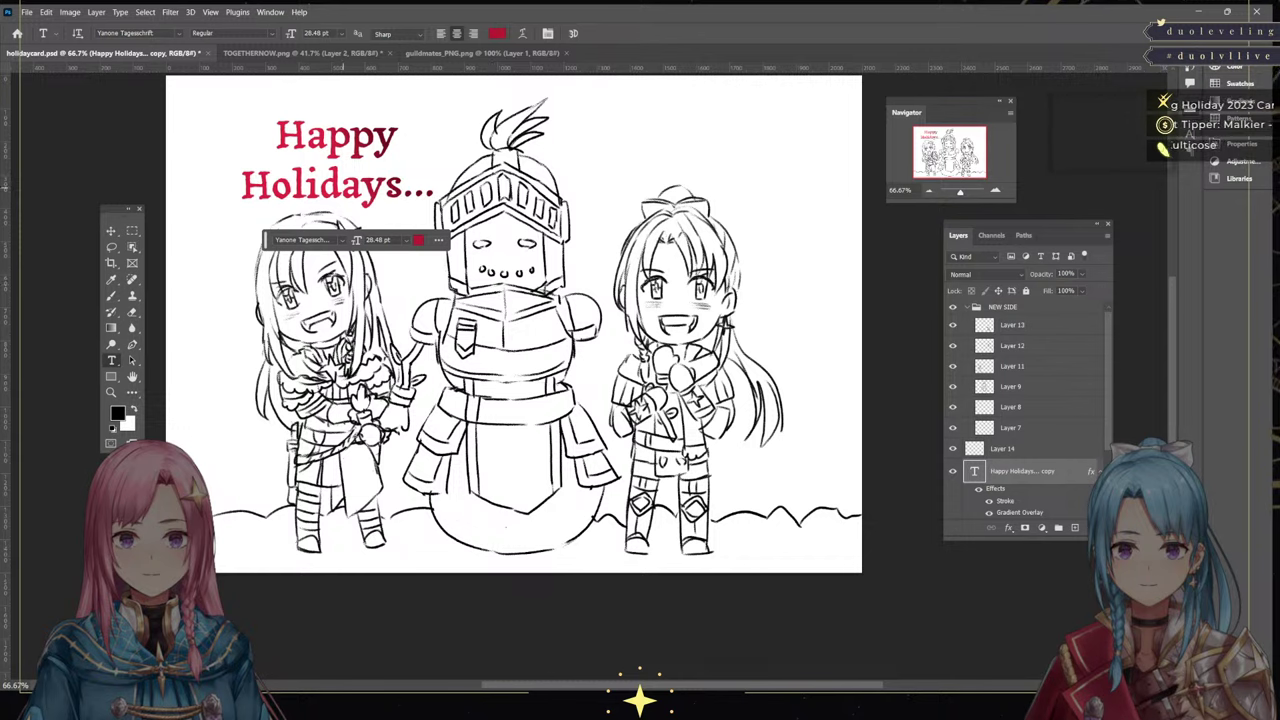
{"action": "left_click", "coordinate": [343, 188]}
{"action": "left_click_drag", "start_coordinate": [245, 189], "coordinate": [514, 247]}
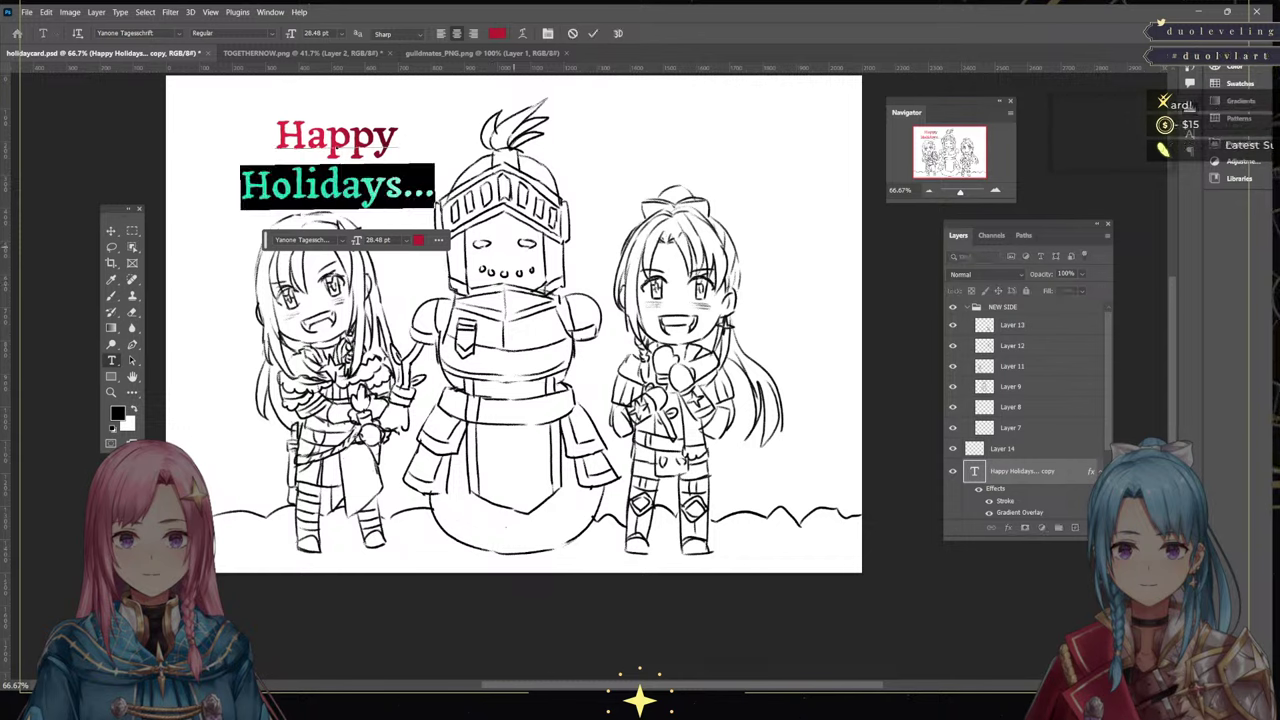
{"action": "key", "text": "BackSpace"}
{"action": "key", "text": "BackSpace"}
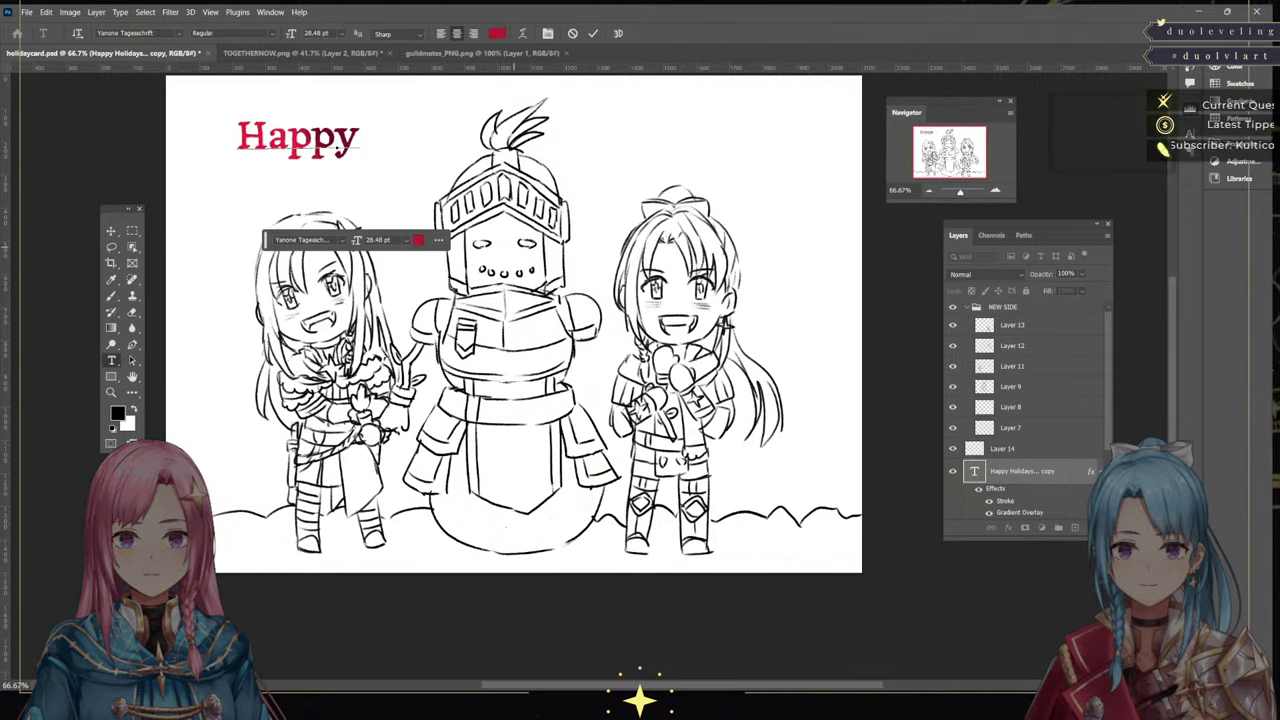
Try the word "Holidays!" on the same line as "Happy" and delete it with the extra spacing
{"action": "type", "text": "Holid"}
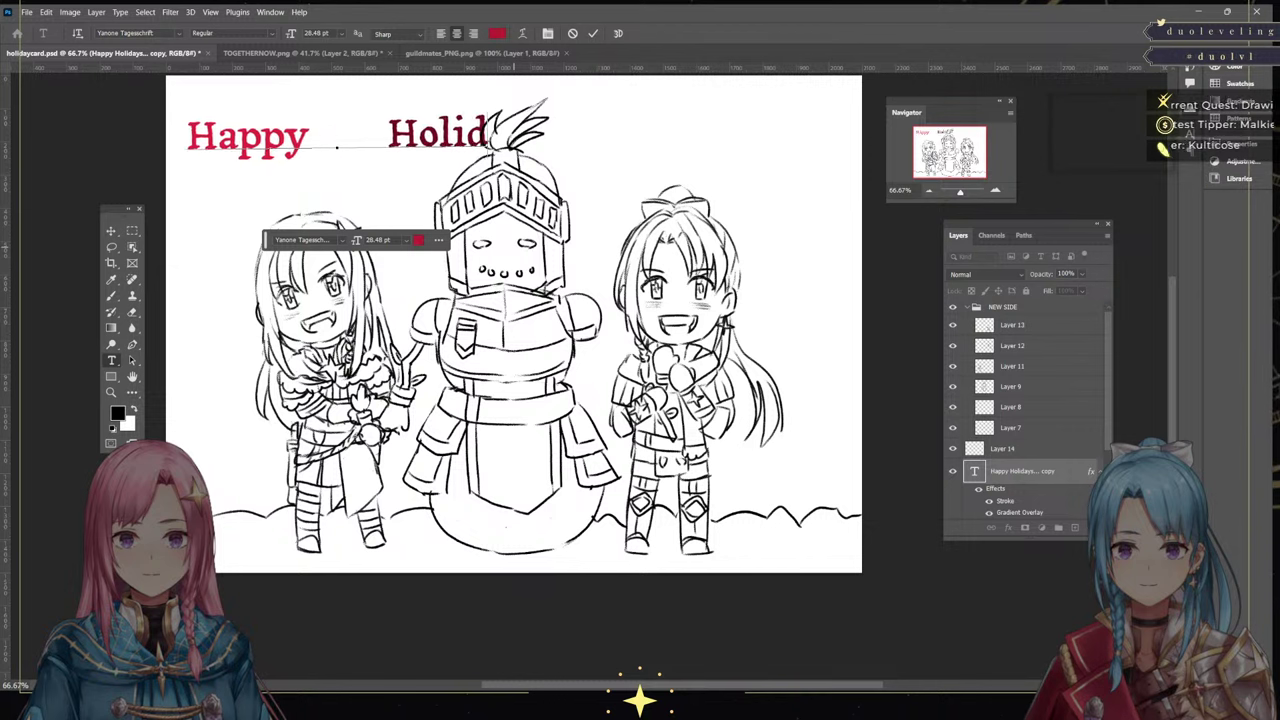
{"action": "type", "text": "ays!"}
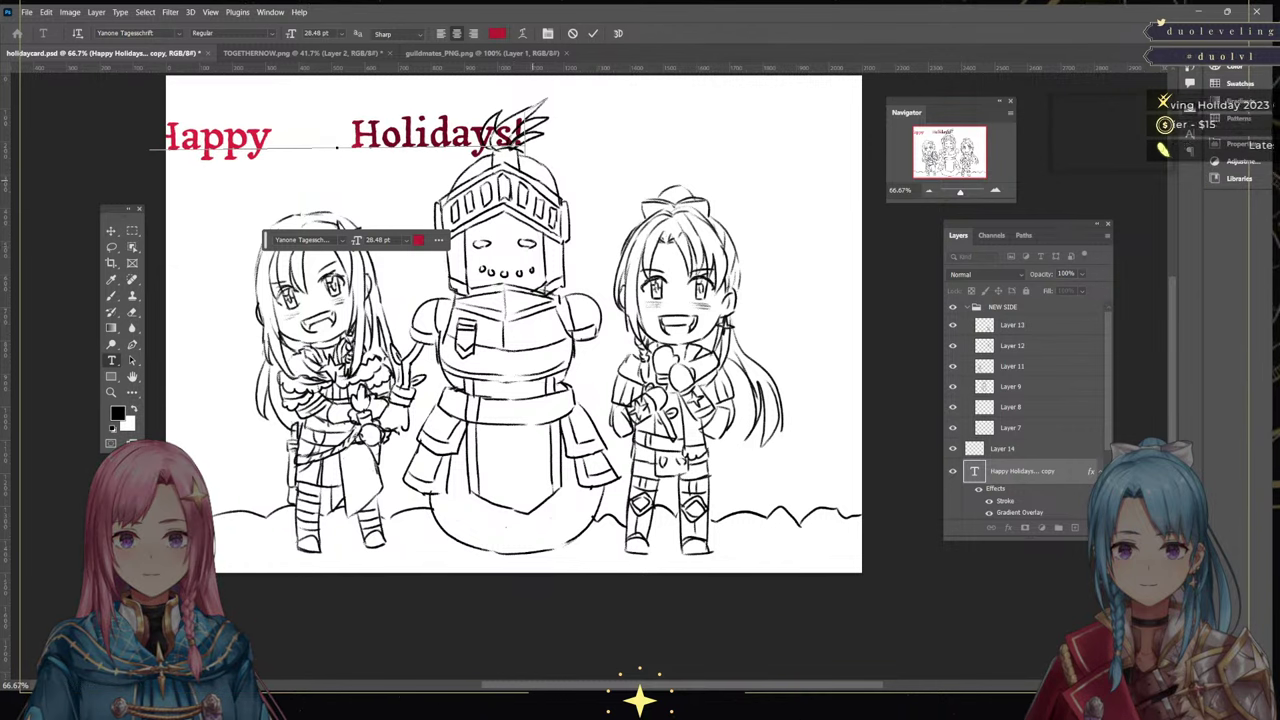
{"action": "key", "text": "shift+Left"}
{"action": "key", "text": "shift+Left"}
{"action": "key", "text": "shift+Left"}
{"action": "key", "text": "shift+Left"}
{"action": "key", "text": "shift+Left"}
{"action": "key", "text": "shift+Left"}
{"action": "key", "text": "shift+Left"}
{"action": "key", "text": "shift+Left"}
{"action": "key", "text": "shift+Left"}
{"action": "key", "text": "shift+Left"}
{"action": "key", "text": "shift+Left"}
{"action": "key", "text": "shift+Left"}
{"action": "key", "text": "shift+Left"}
{"action": "key", "text": "shift+Left"}
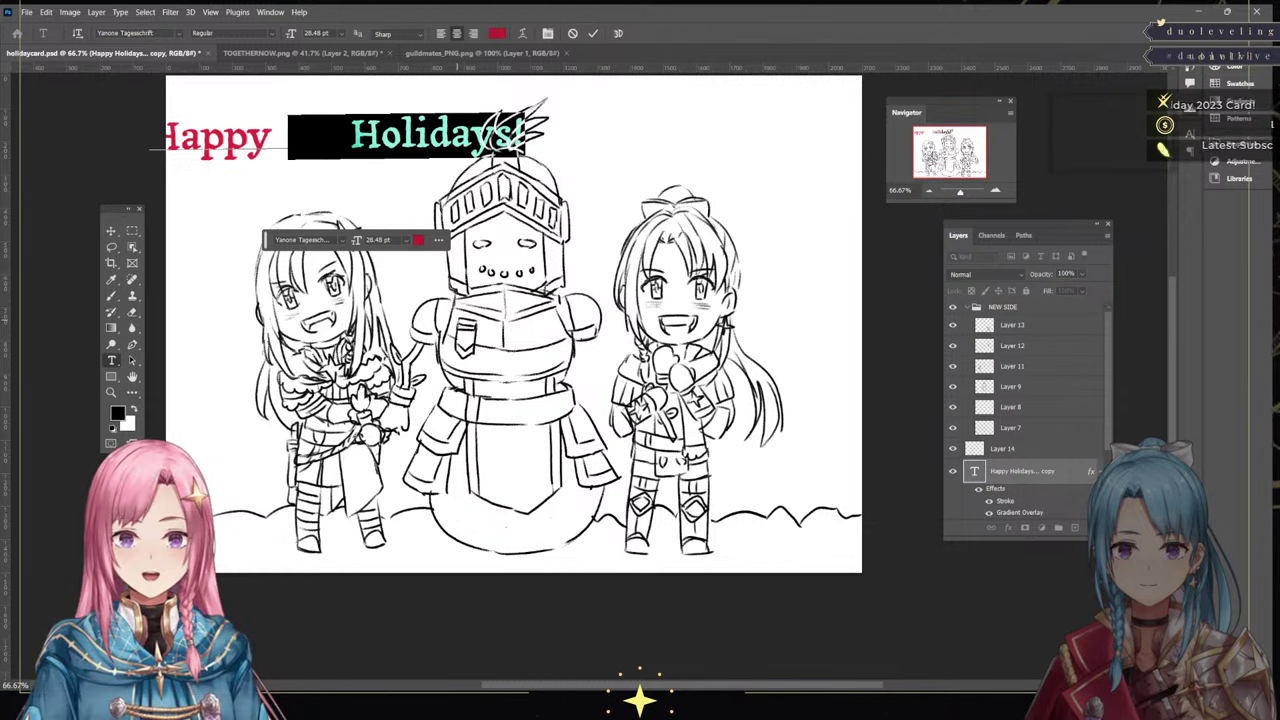
{"action": "key", "text": "BackSpace"}
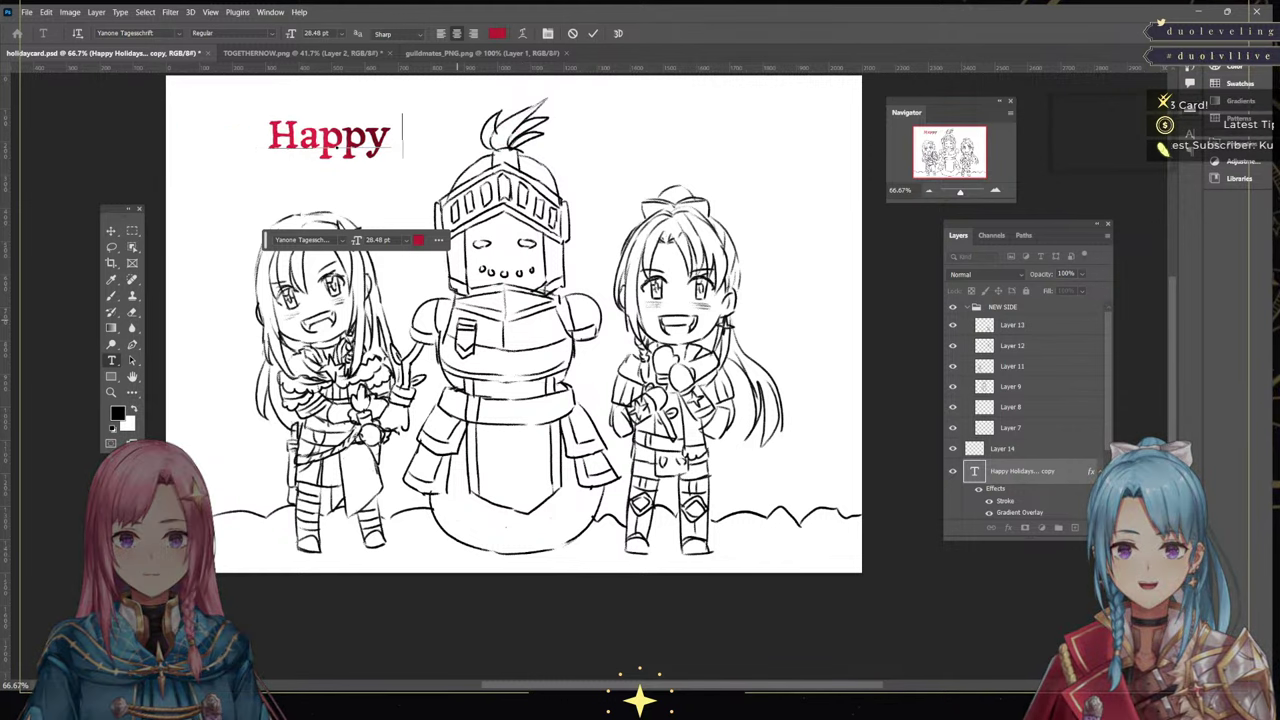
Replace the greeting text with "HAPPY" in capitals
{"action": "key", "text": "ctrl+a"}
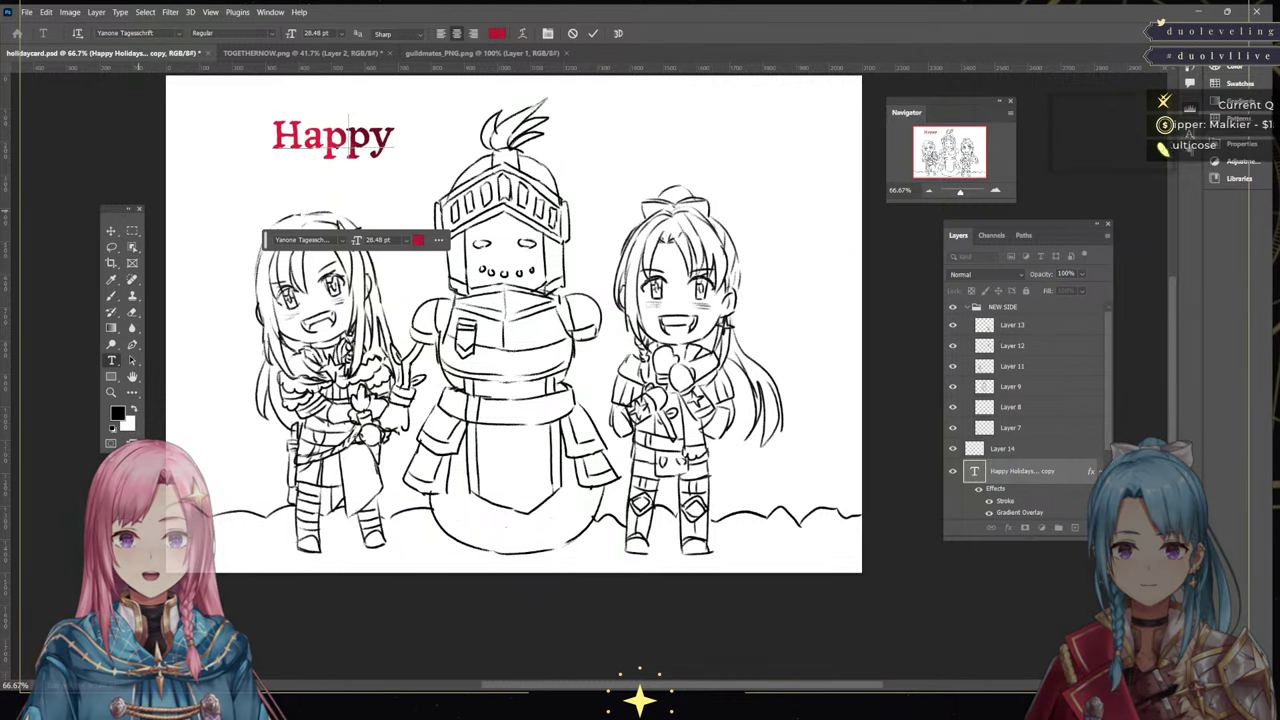
{"action": "type", "text": "HAPPY"}
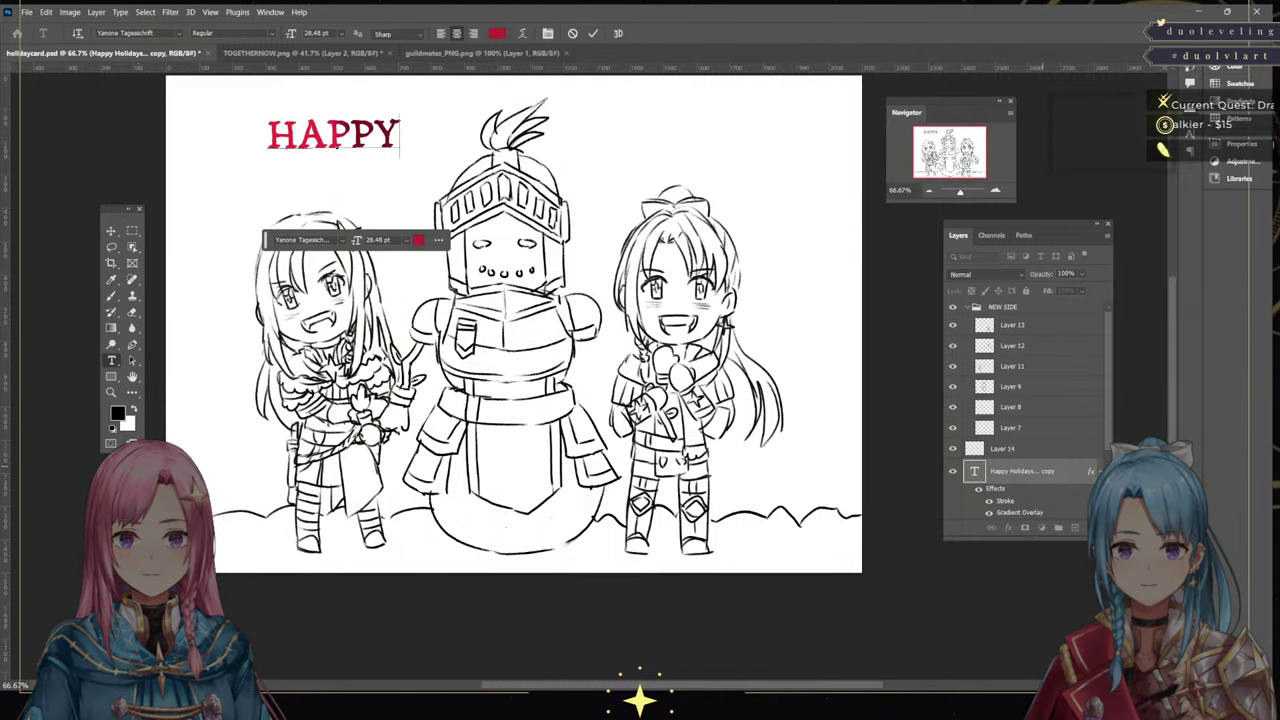
{"action": "key", "text": "ctrl+Return"}
Scale the "HAPPY" text to 155.70%, tilt it -6.21°, and place it above the long-haired girl's head
{"action": "key", "text": "ctrl+t"}
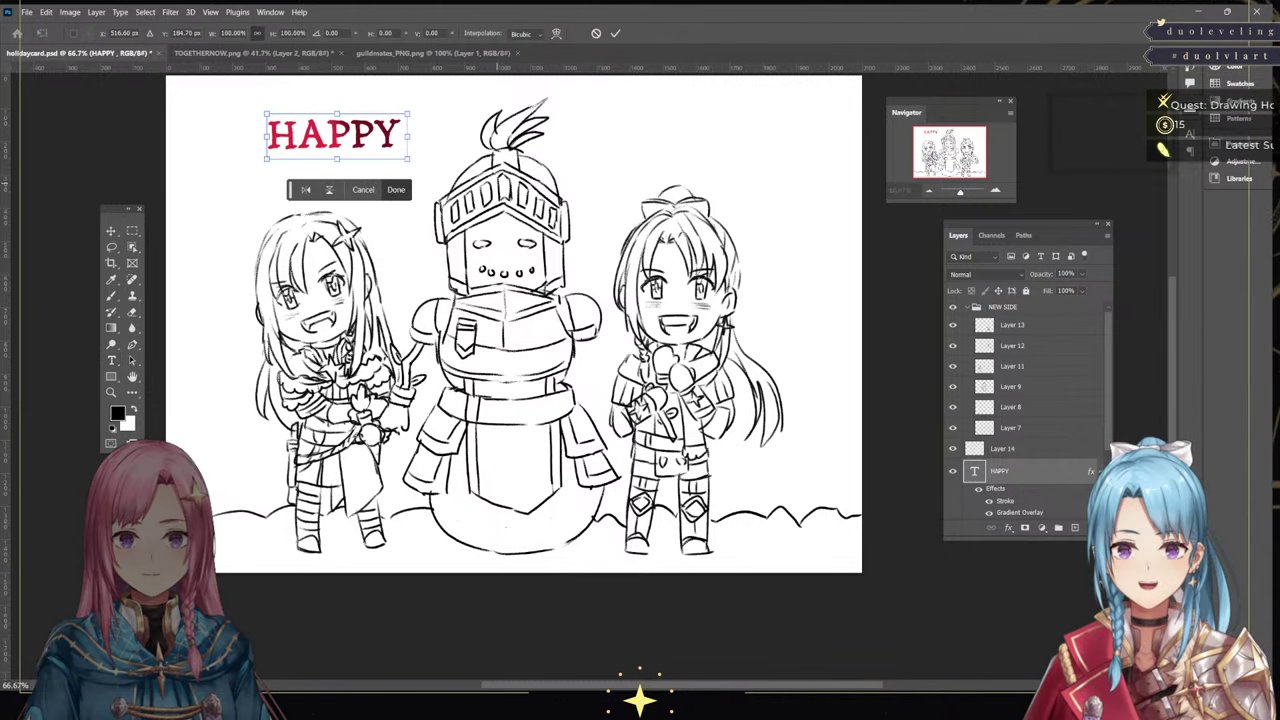
{"action": "left_click_drag", "start_coordinate": [431, 105], "coordinate": [462, 87]}
{"action": "mouse_move", "coordinate": [418, 130]}
{"action": "left_mouse_down"}
{"action": "mouse_move", "coordinate": [394, 141]}
{"action": "mouse_move", "coordinate": [400, 124]}
{"action": "left_mouse_up"}
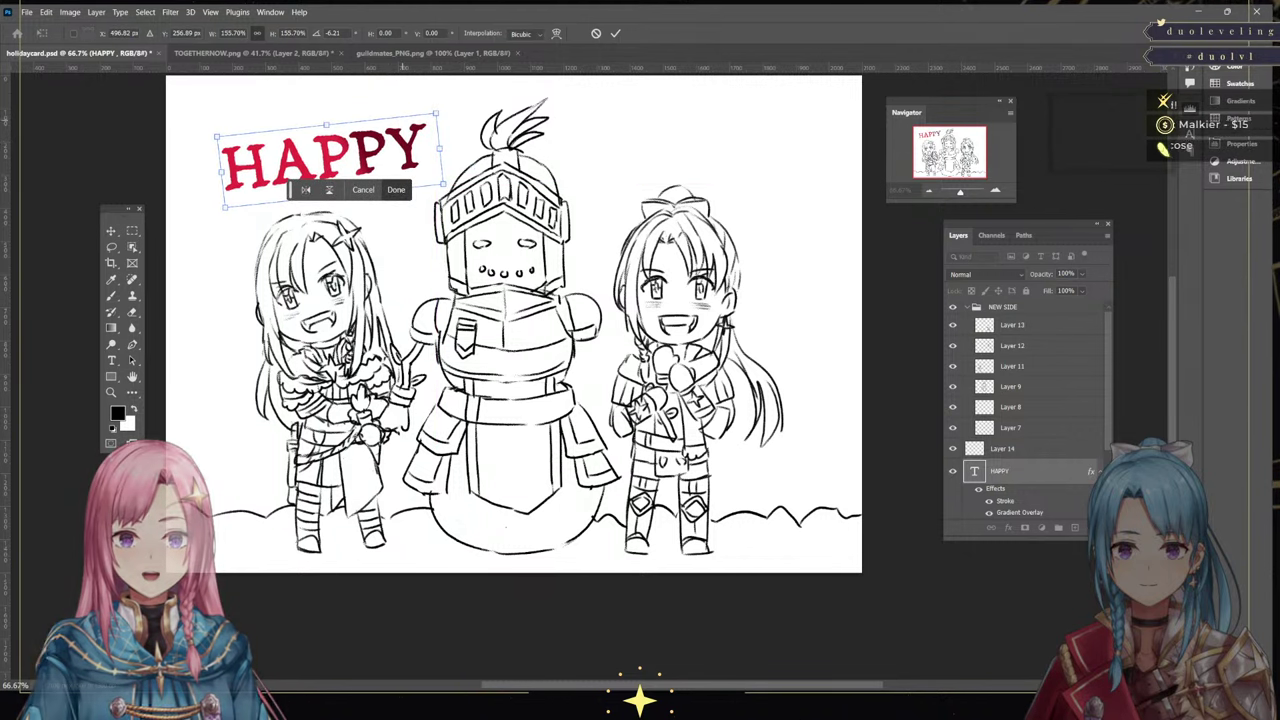
{"action": "key", "text": "Return"}
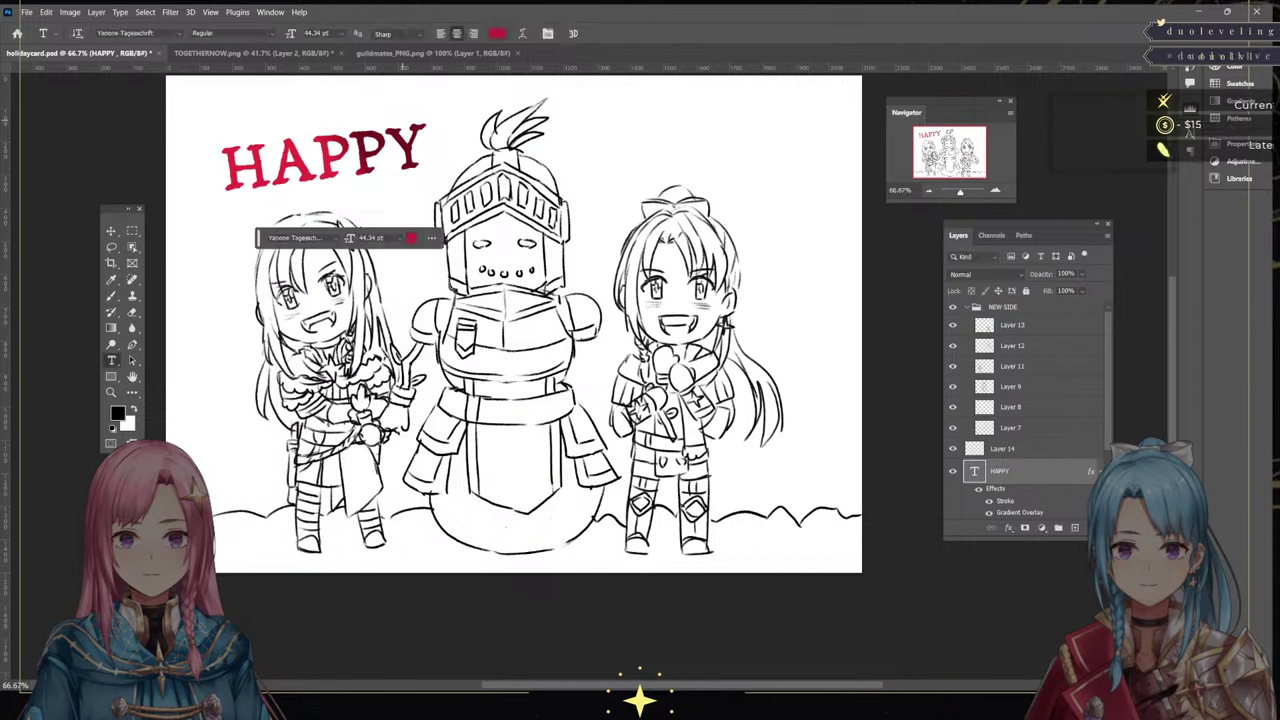
Duplicate the "HAPPY" text layer, move the copy above the ponytailed girl, and rotate it 13.14°
{"action": "scroll", "coordinate": [1021, 468], "scroll_direction": "down", "scroll_amount": 3}
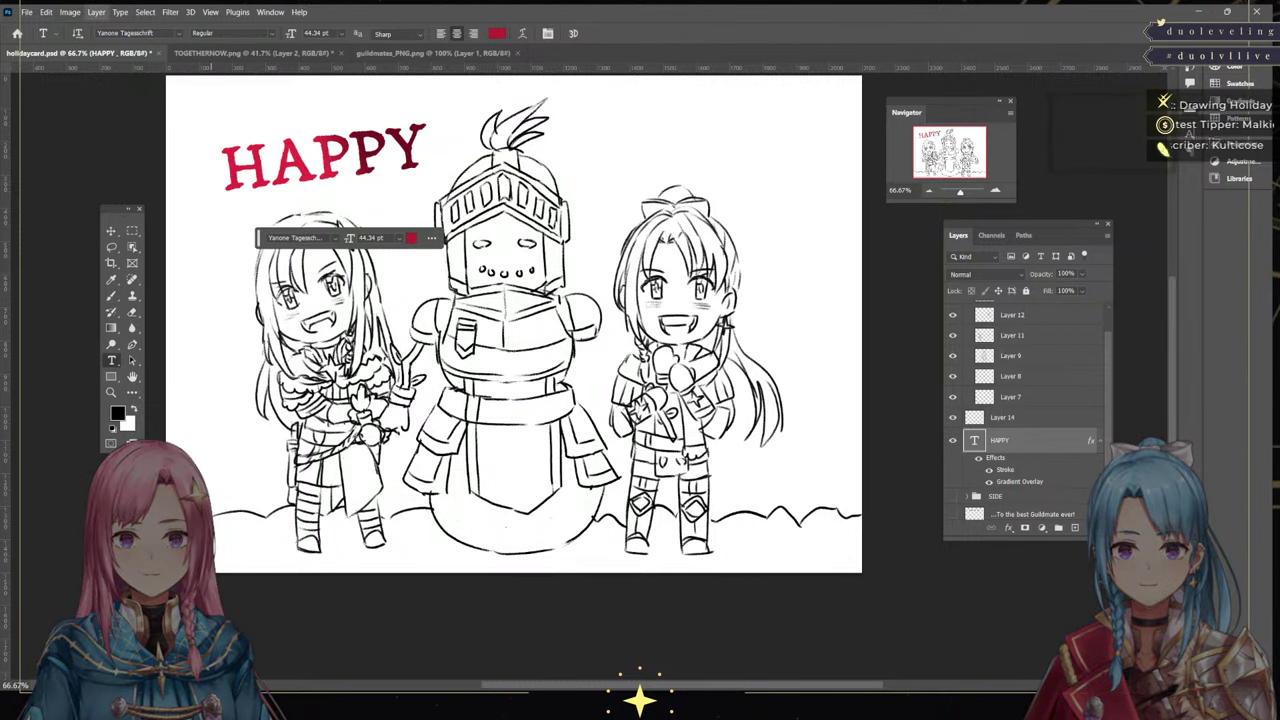
{"action": "left_click", "coordinate": [96, 12]}
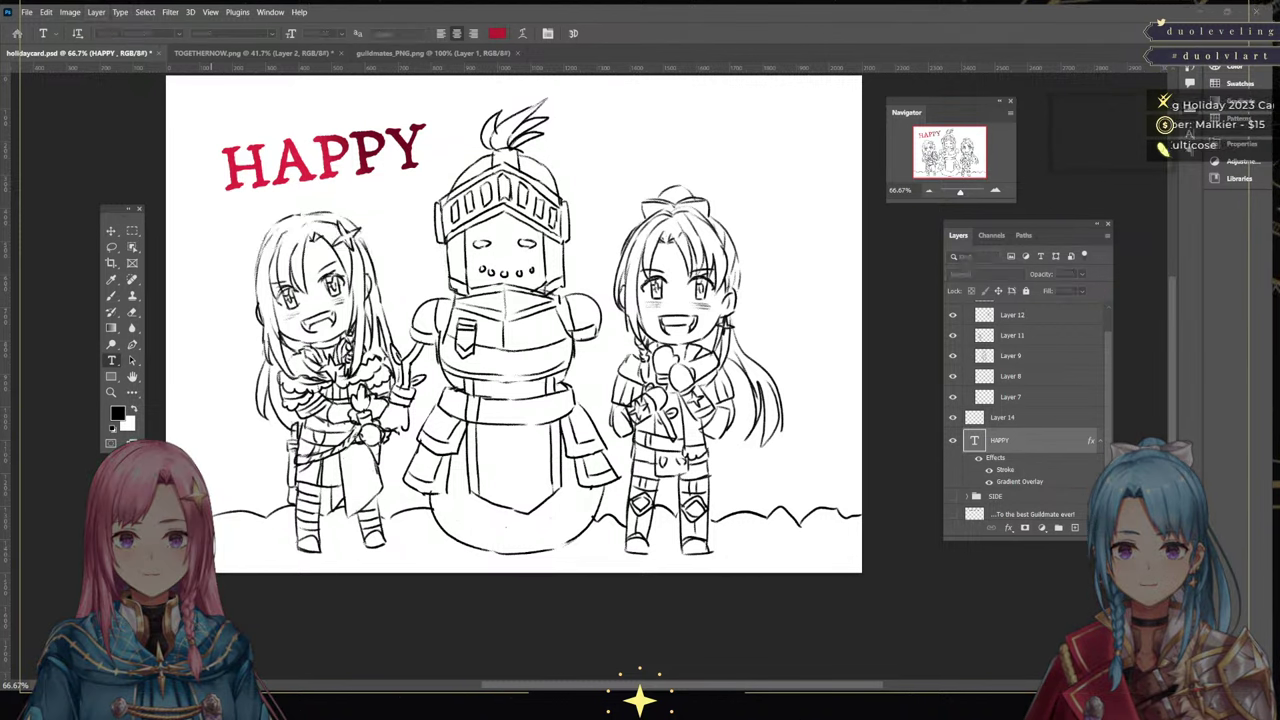
{"action": "key", "text": "Return"}
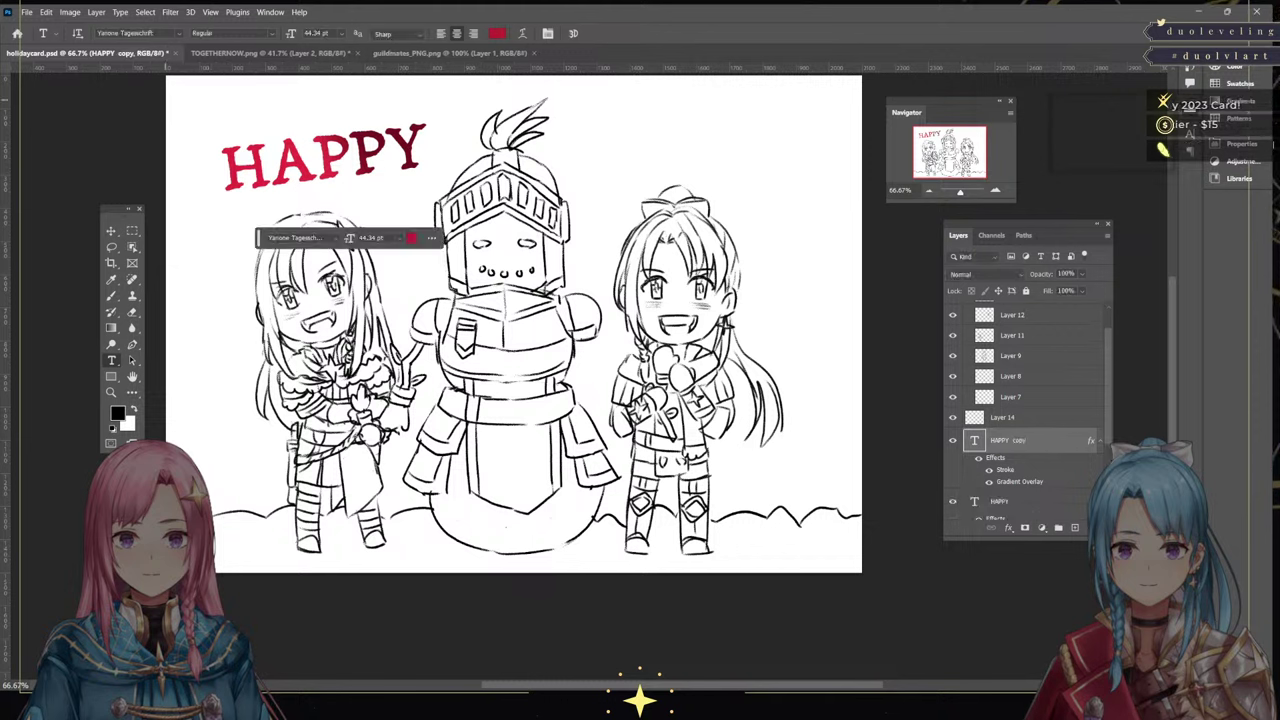
{"action": "key", "text": "ctrl+t"}
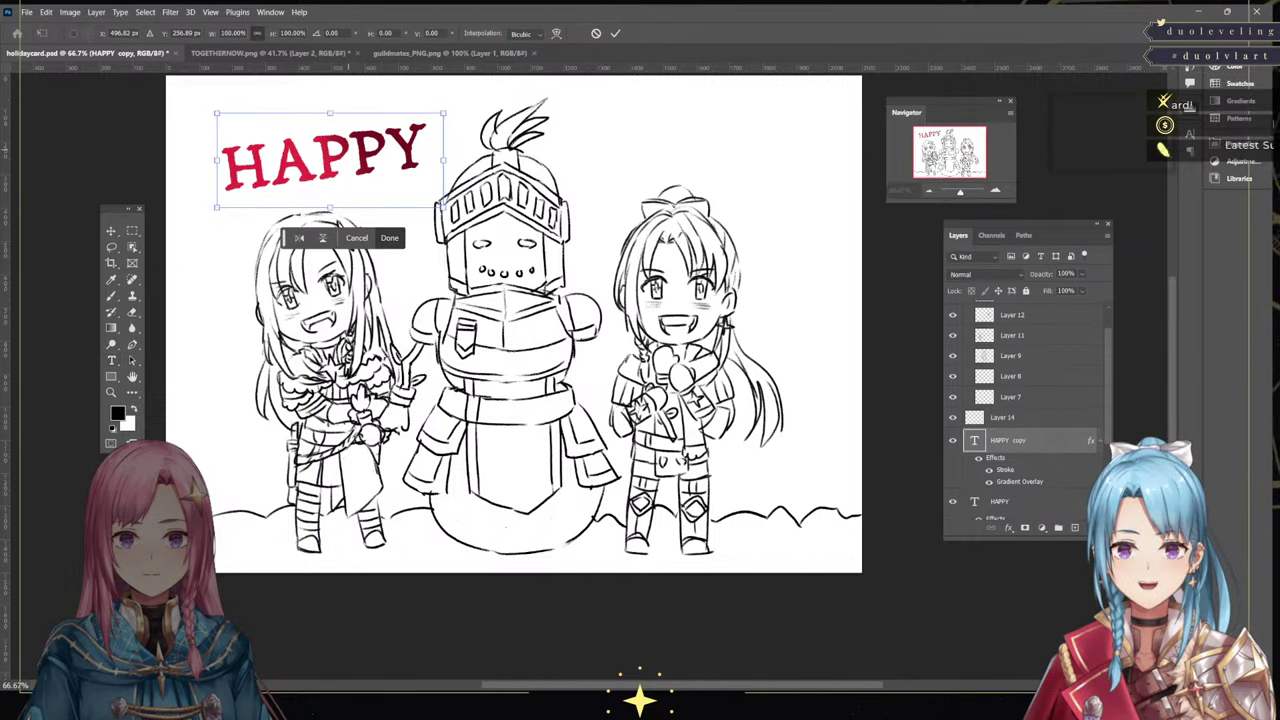
{"action": "left_click_drag", "start_coordinate": [372, 131], "coordinate": [735, 116]}
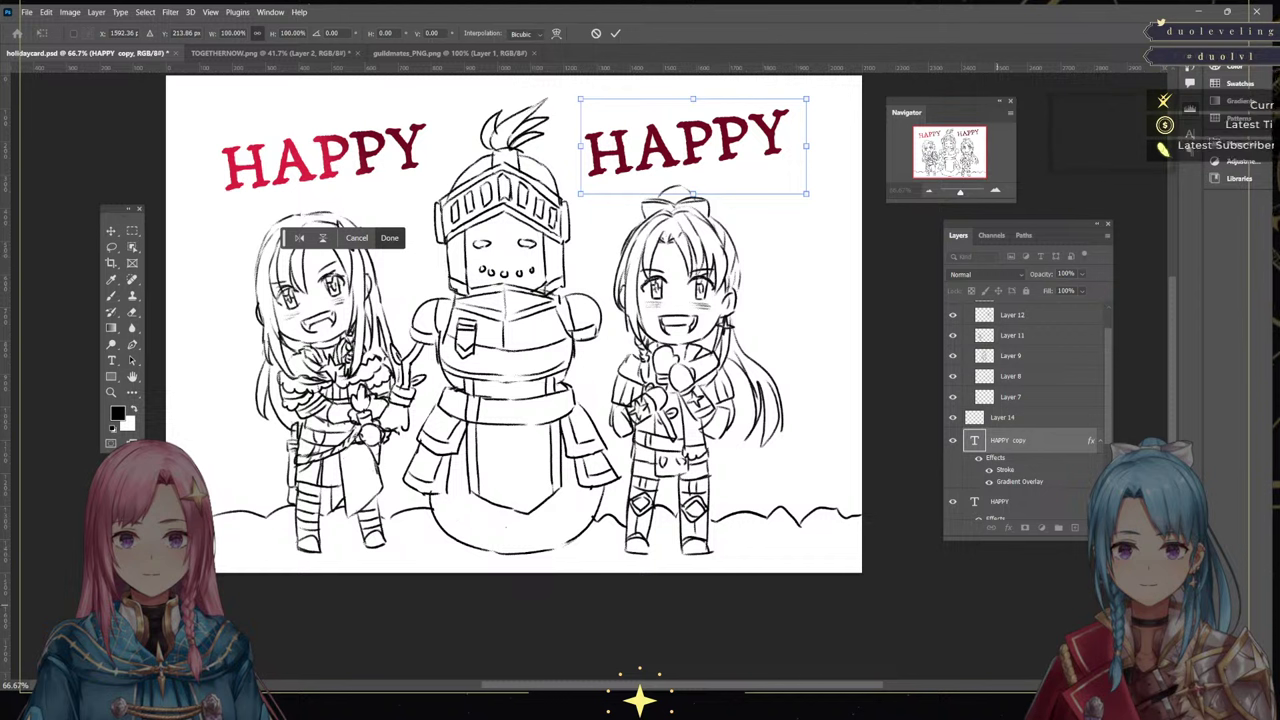
{"action": "left_click_drag", "start_coordinate": [828, 99], "coordinate": [839, 131]}
{"action": "left_click_drag", "start_coordinate": [745, 145], "coordinate": [753, 155]}
{"action": "left_click_drag", "start_coordinate": [820, 128], "coordinate": [820, 128]}
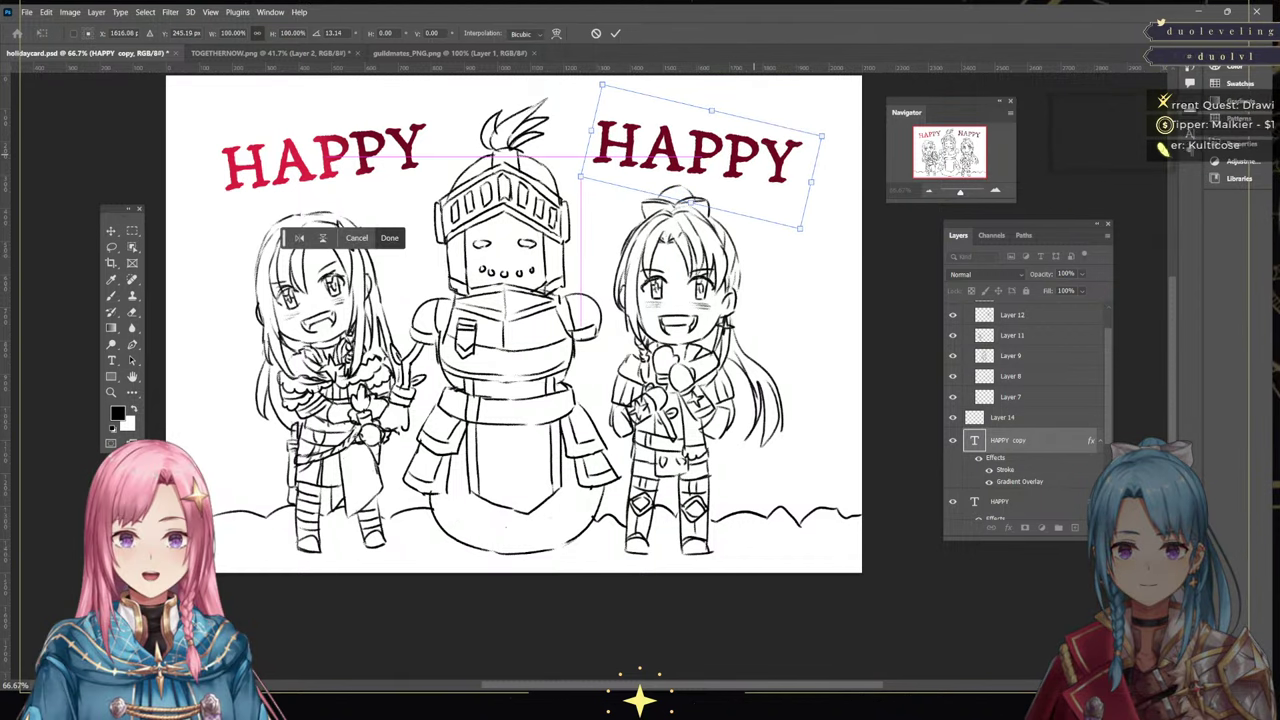
{"action": "key", "text": "Return"}
Replace the wording of the copied text above the ponytailed girl with "HOLIDAYS!" in capitals
{"action": "key", "text": "t"}
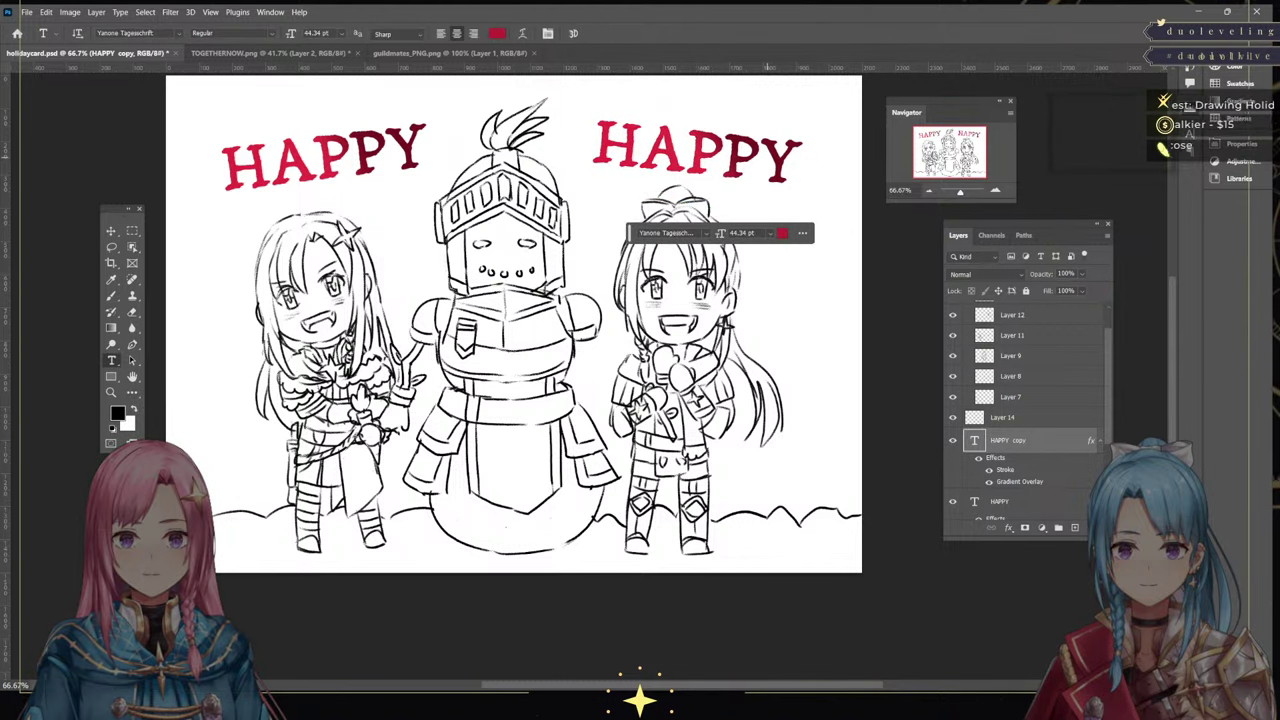
{"action": "double_click", "coordinate": [637, 168]}
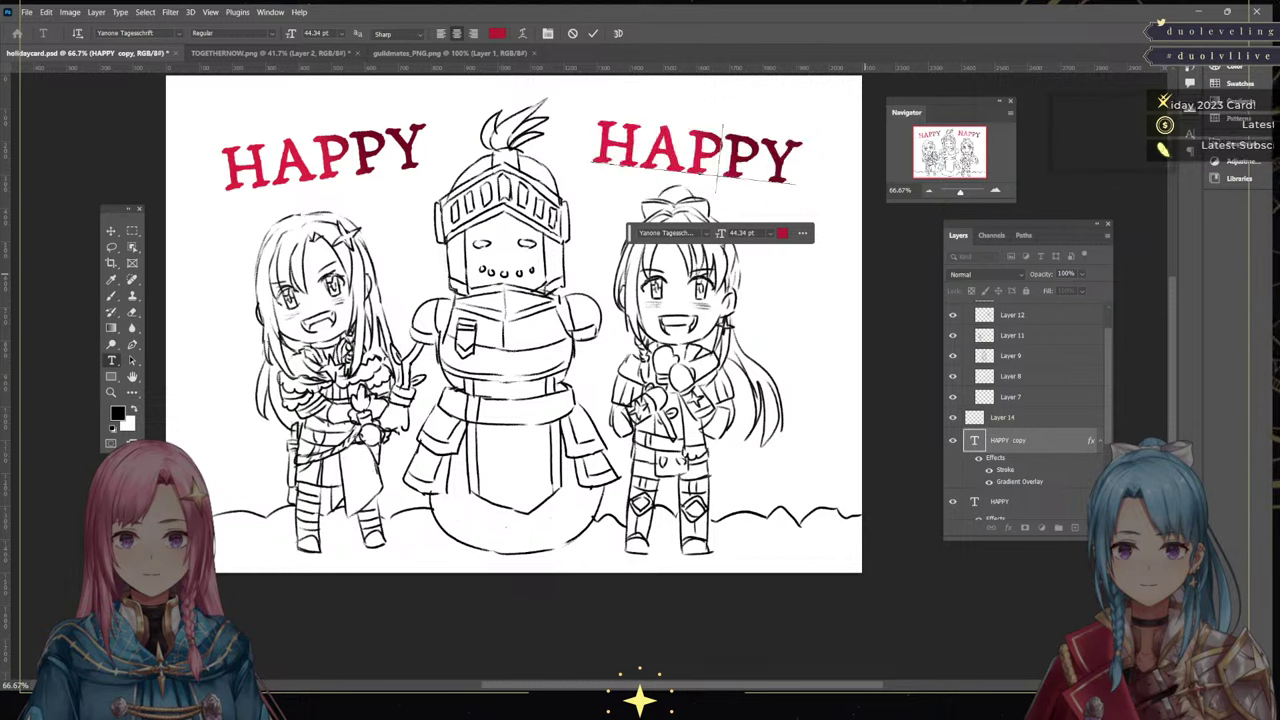
{"action": "type", "text": "holida"}
{"action": "key", "text": "BackSpace"}
{"action": "key", "text": "BackSpace"}
{"action": "key", "text": "BackSpace"}
{"action": "key", "text": "BackSpace"}
{"action": "key", "text": "BackSpace"}
{"action": "key", "text": "BackSpace"}
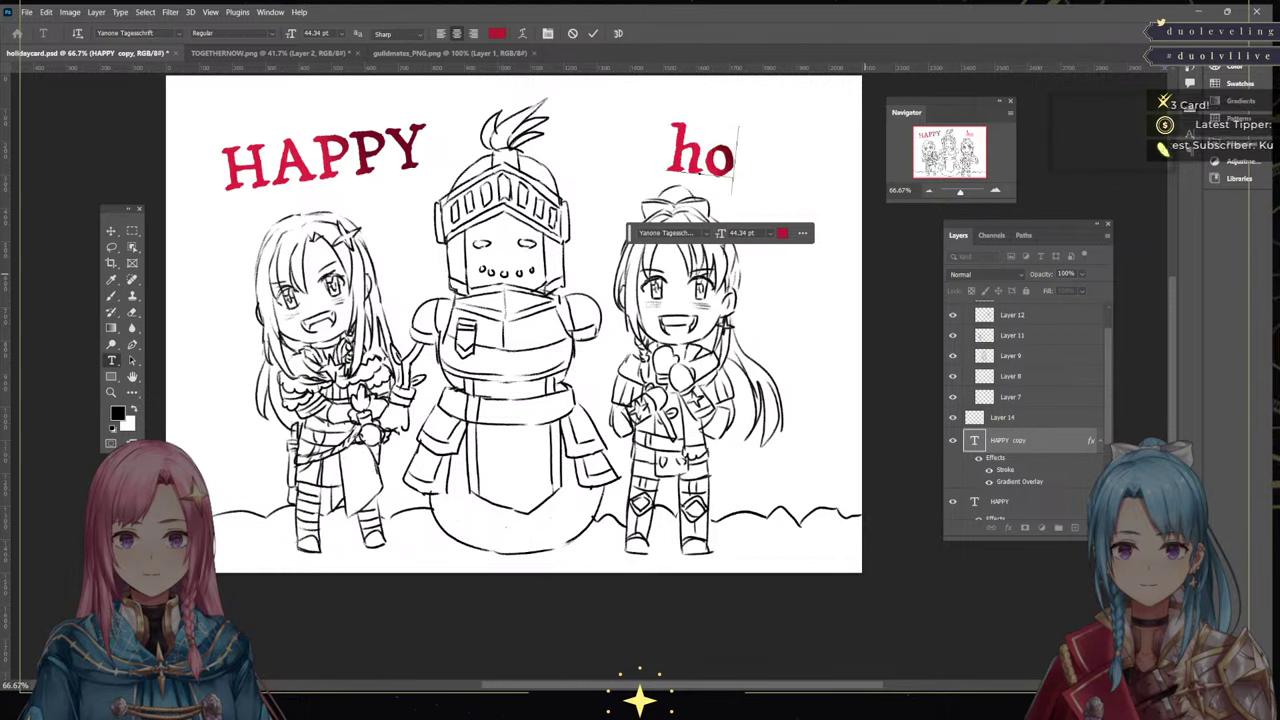
{"action": "type", "text": "HOLIDAIYS"}
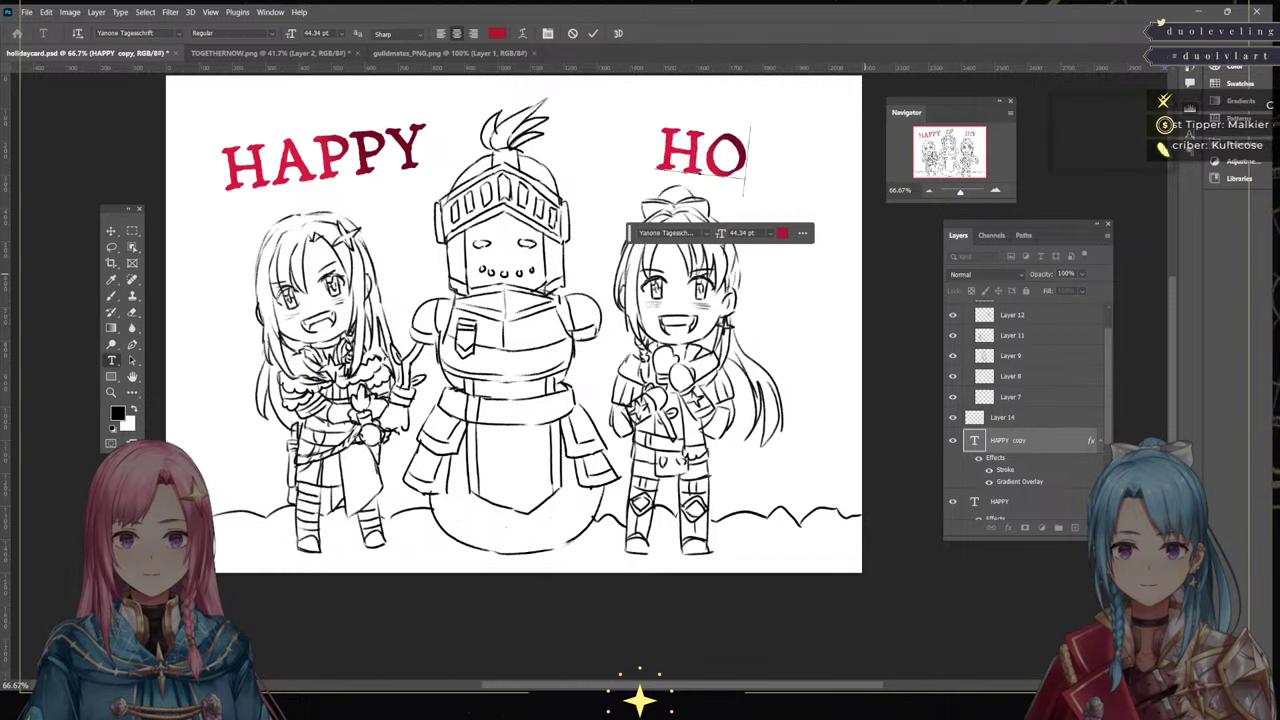
{"action": "key", "text": "BackSpace"}
{"action": "key", "text": "BackSpace"}
{"action": "key", "text": "BackSpace"}
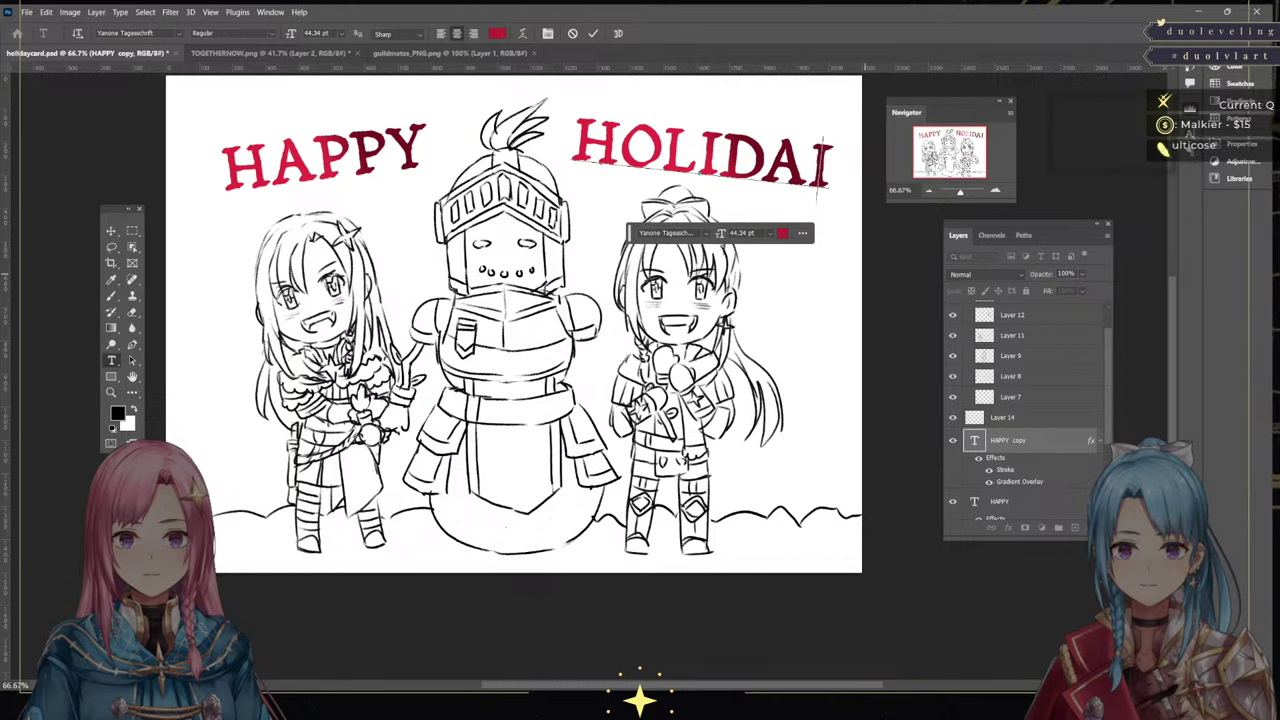
{"action": "type", "text": "YS"}
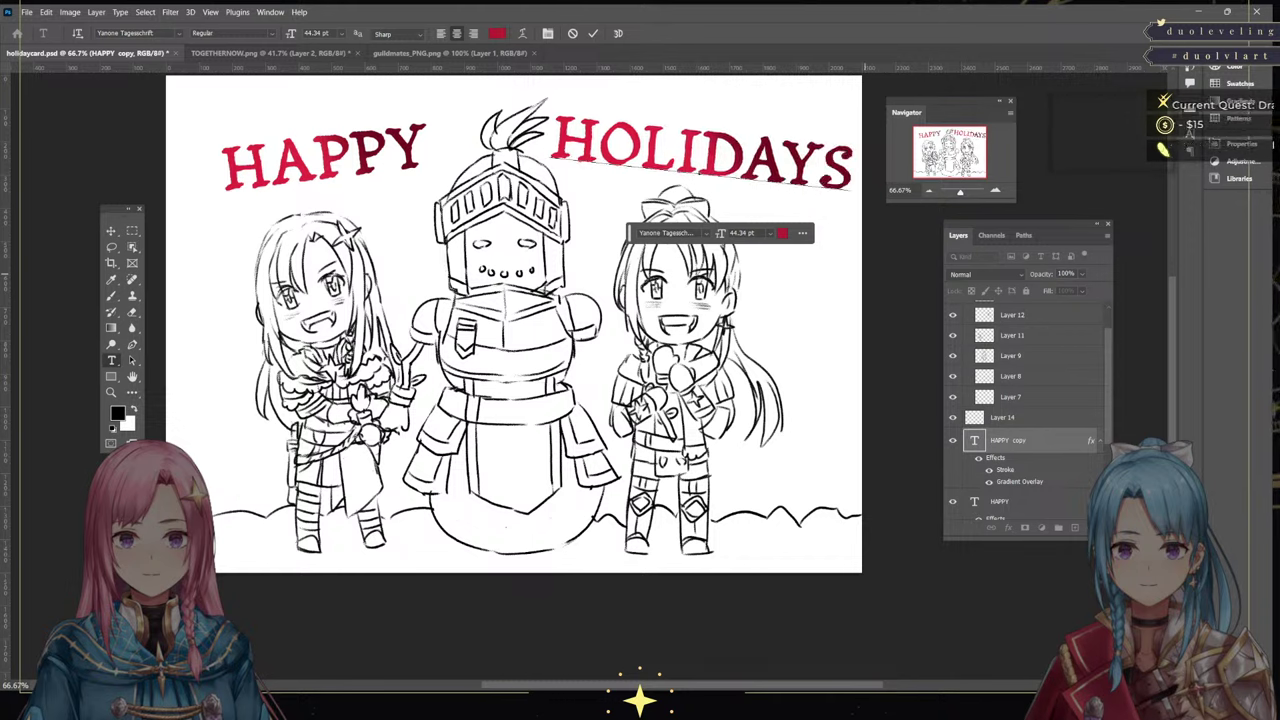
{"action": "type", "text": "!"}
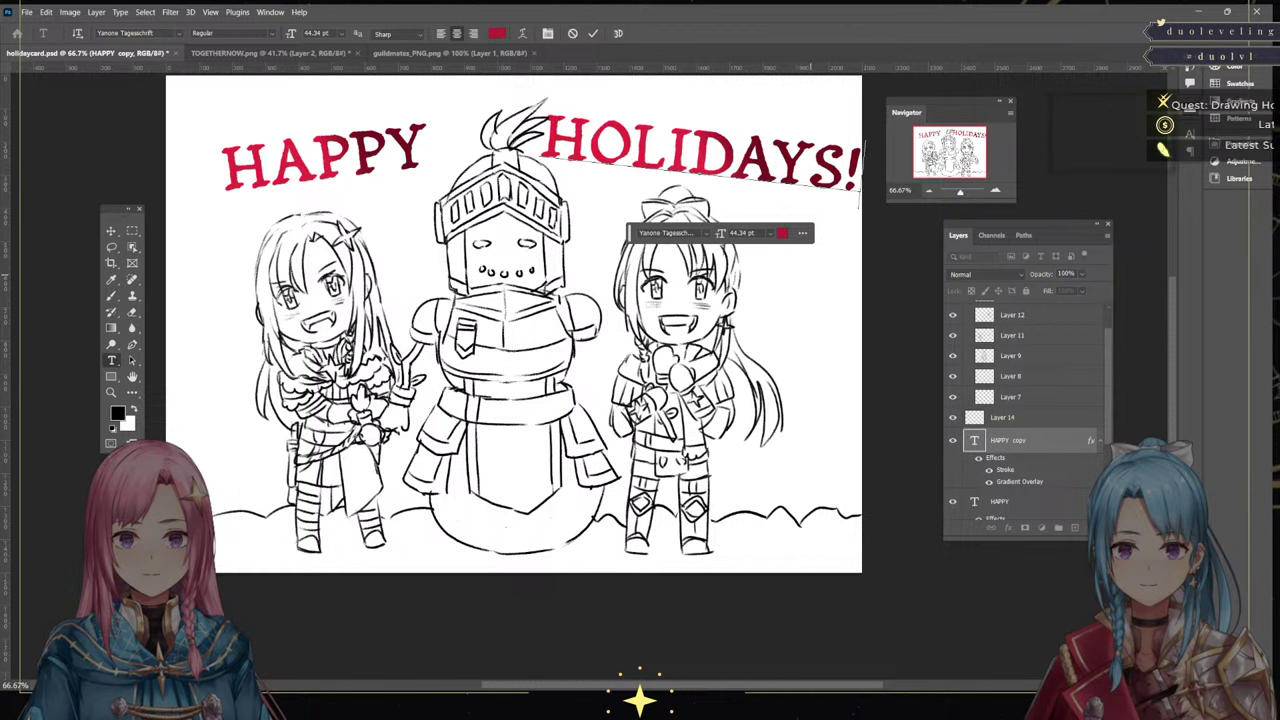
Set the whole "HOLIDAYS!" text to 35 pt and shift it slightly to the right above the ponytailed girl
{"action": "key", "text": "shift+Left"}
{"action": "key", "text": "shift+Left"}
{"action": "key", "text": "shift+Left"}
{"action": "key", "text": "shift+Left"}
{"action": "key", "text": "shift+Left"}
{"action": "key", "text": "shift+Left"}
{"action": "key", "text": "shift+Left"}
{"action": "key", "text": "shift+Left"}
{"action": "key", "text": "shift+Left"}
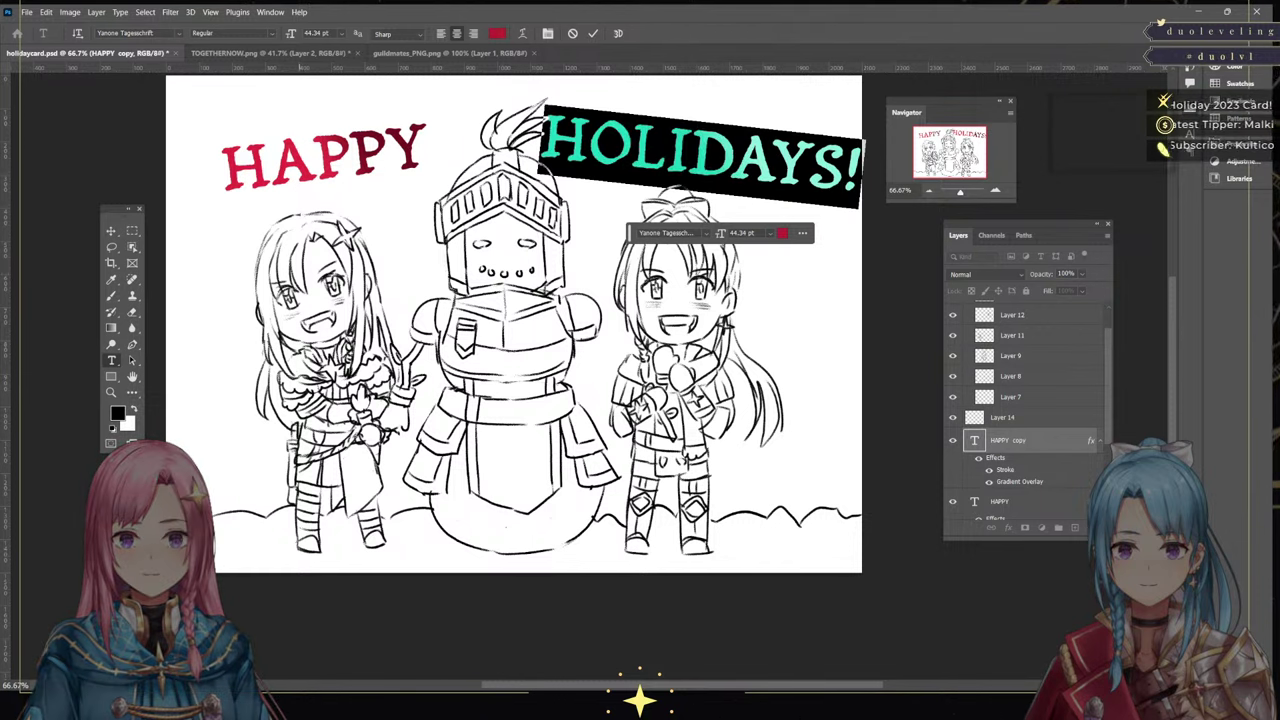
{"action": "left_click_drag", "start_coordinate": [291, 33], "coordinate": [284, 33]}
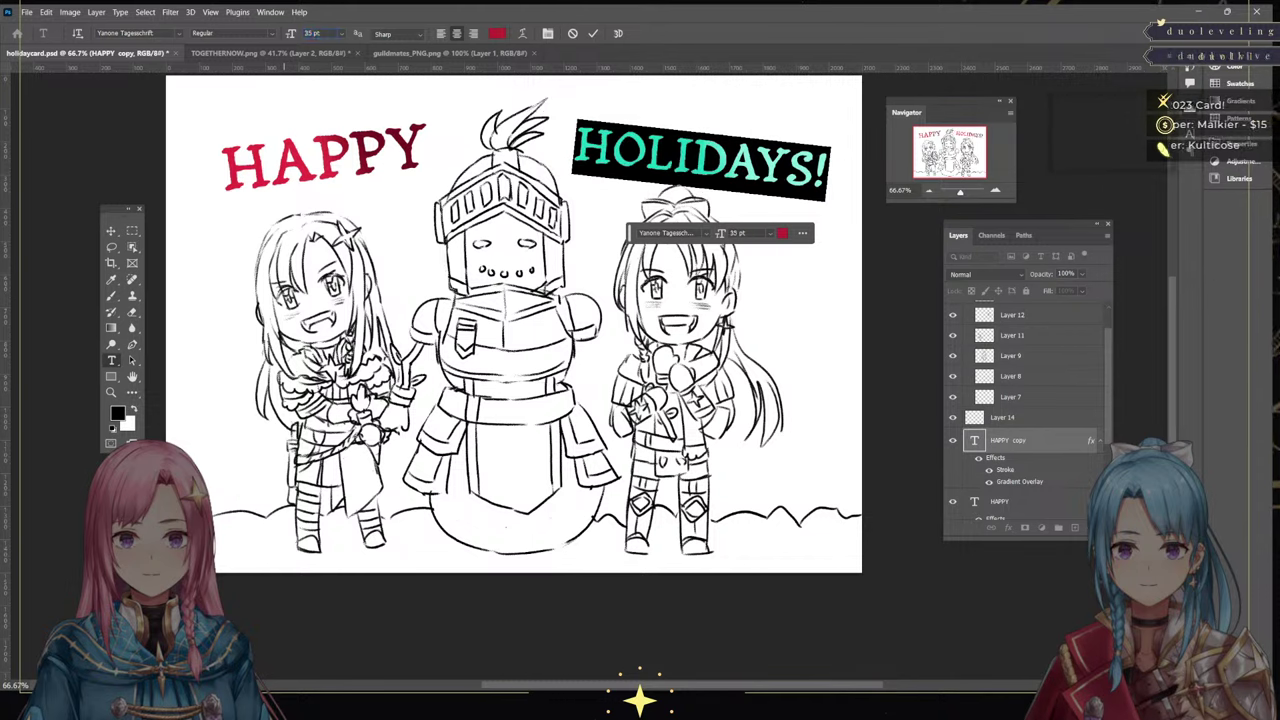
{"action": "left_click", "coordinate": [764, 172]}
{"action": "left_click_drag", "start_coordinate": [810, 204], "coordinate": [818, 195]}
{"action": "left_click", "coordinate": [766, 165]}
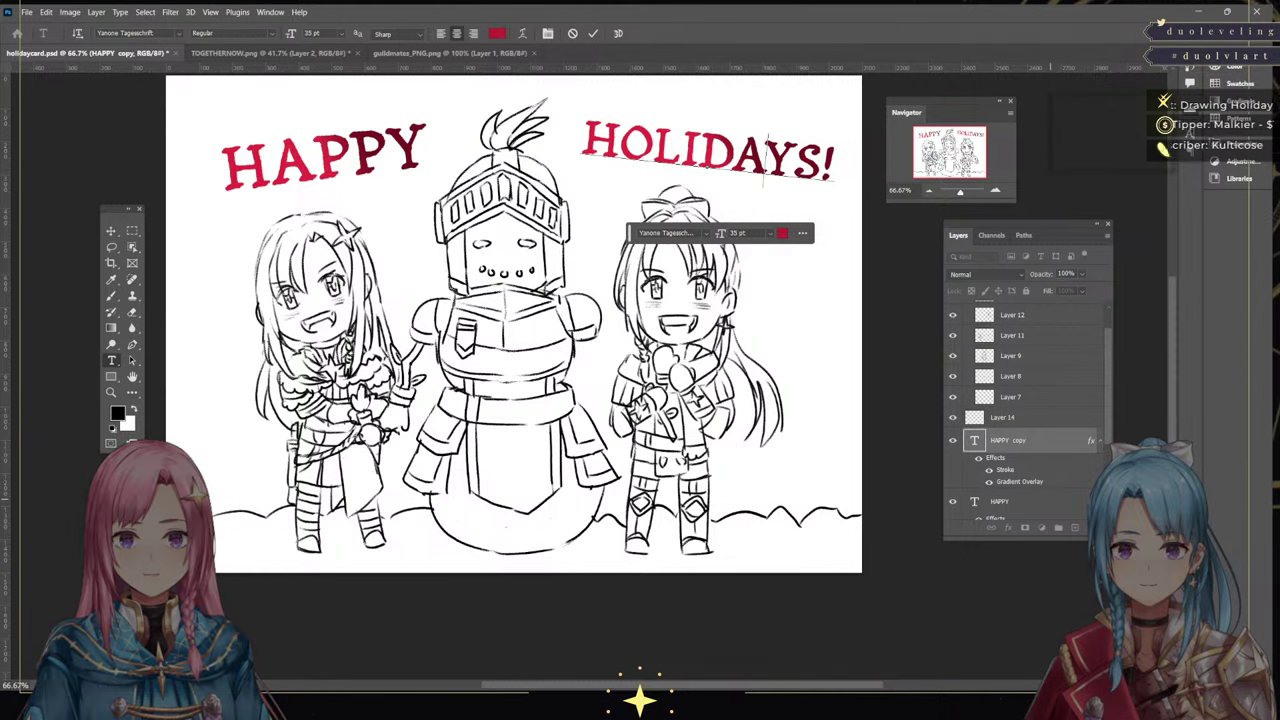
Scale the "HAPPY" text to 80.50%, rotate it to -7.66°, and place it above the long-haired girl
{"action": "left_click", "coordinate": [1032, 501]}
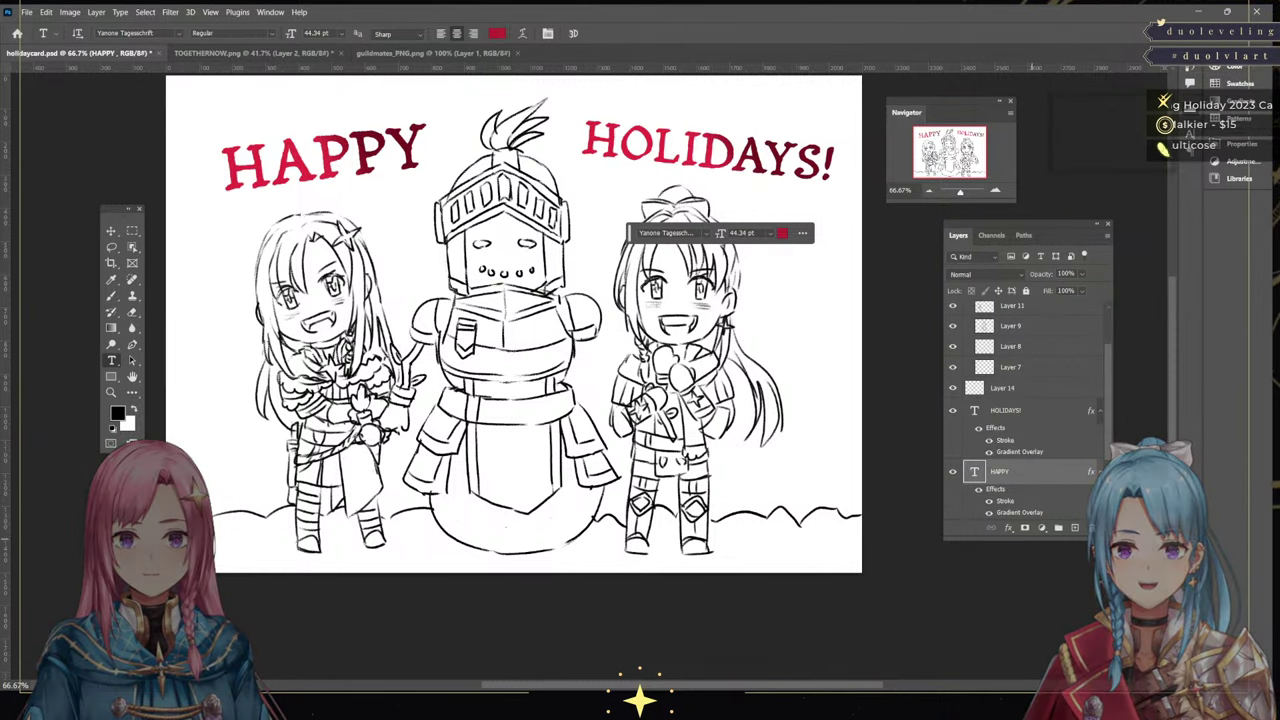
{"action": "key", "text": "ctrl+t"}
{"action": "left_click_drag", "start_coordinate": [444, 208], "coordinate": [408, 192]}
{"action": "left_click_drag", "start_coordinate": [385, 128], "coordinate": [725, 187]}
{"action": "left_click_drag", "start_coordinate": [832, 195], "coordinate": [832, 216]}
{"action": "mouse_move", "coordinate": [709, 198]}
{"action": "left_mouse_down"}
{"action": "mouse_move", "coordinate": [683, 213]}
{"action": "mouse_move", "coordinate": [703, 215]}
{"action": "left_mouse_up"}
{"action": "left_click_drag", "start_coordinate": [788, 212], "coordinate": [761, 180]}
{"action": "left_click_drag", "start_coordinate": [671, 197], "coordinate": [314, 163]}
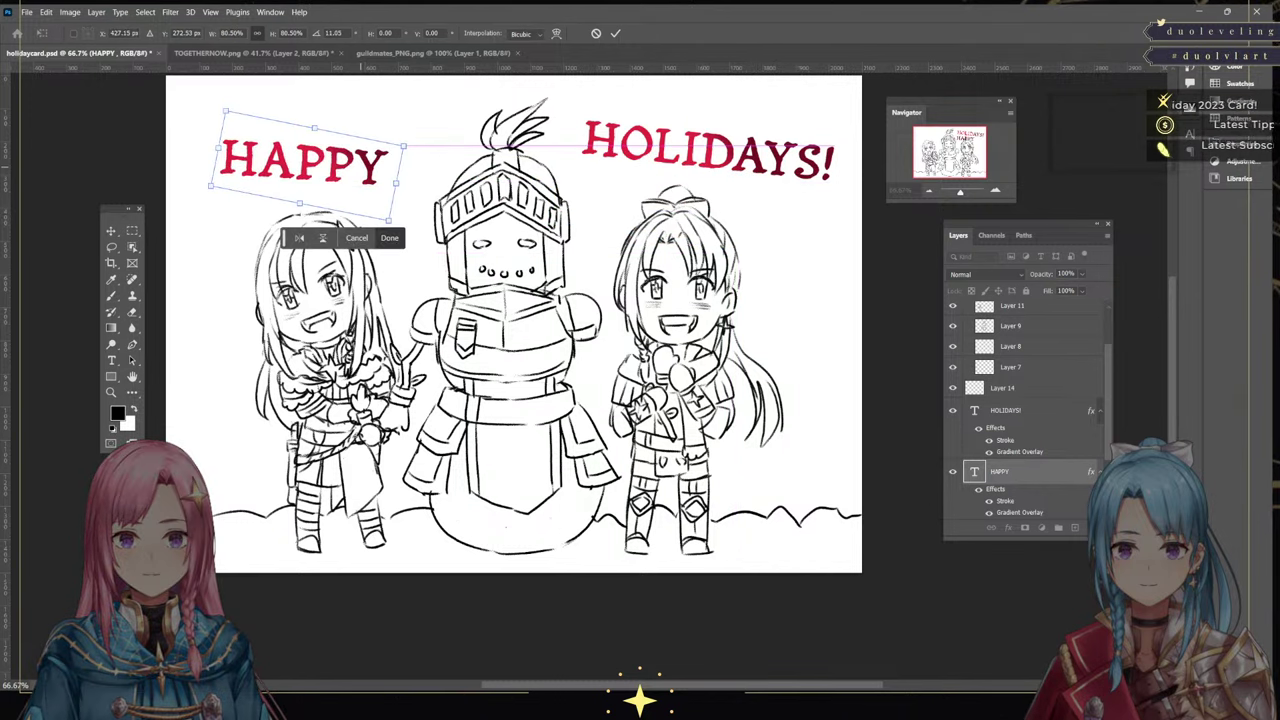
{"action": "left_click_drag", "start_coordinate": [437, 166], "coordinate": [432, 123]}
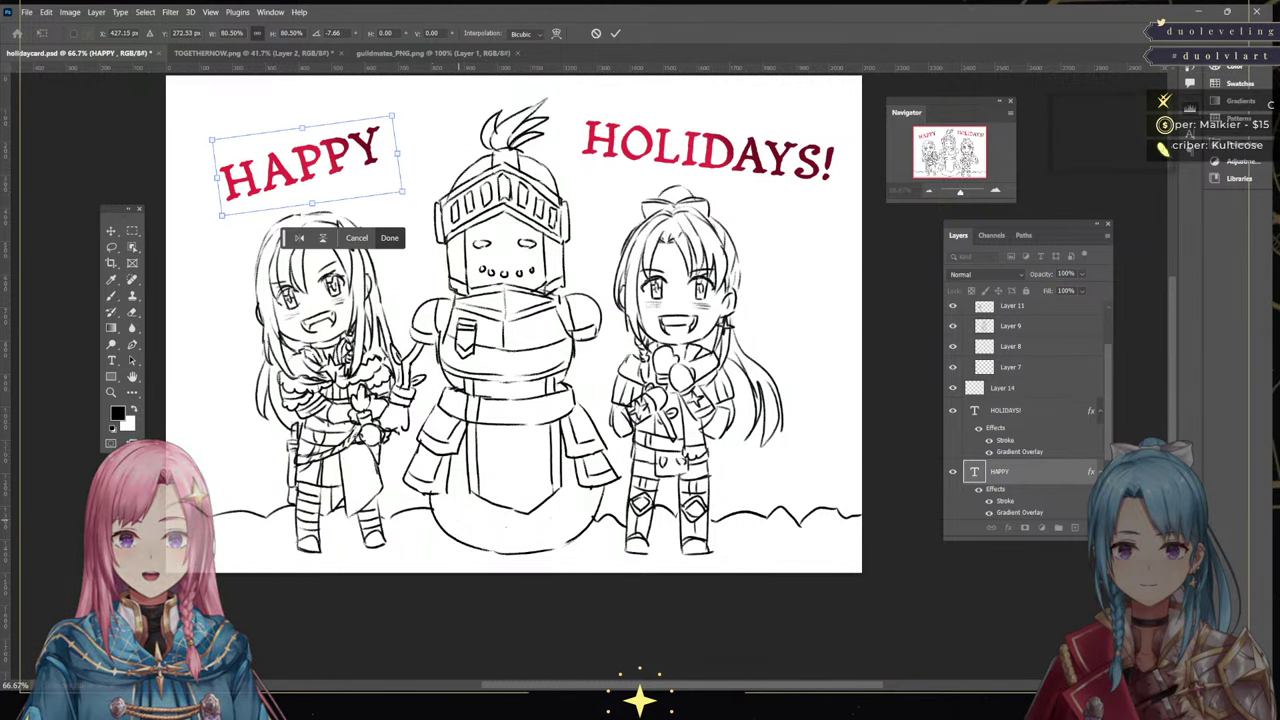
{"action": "key", "text": "Return"}
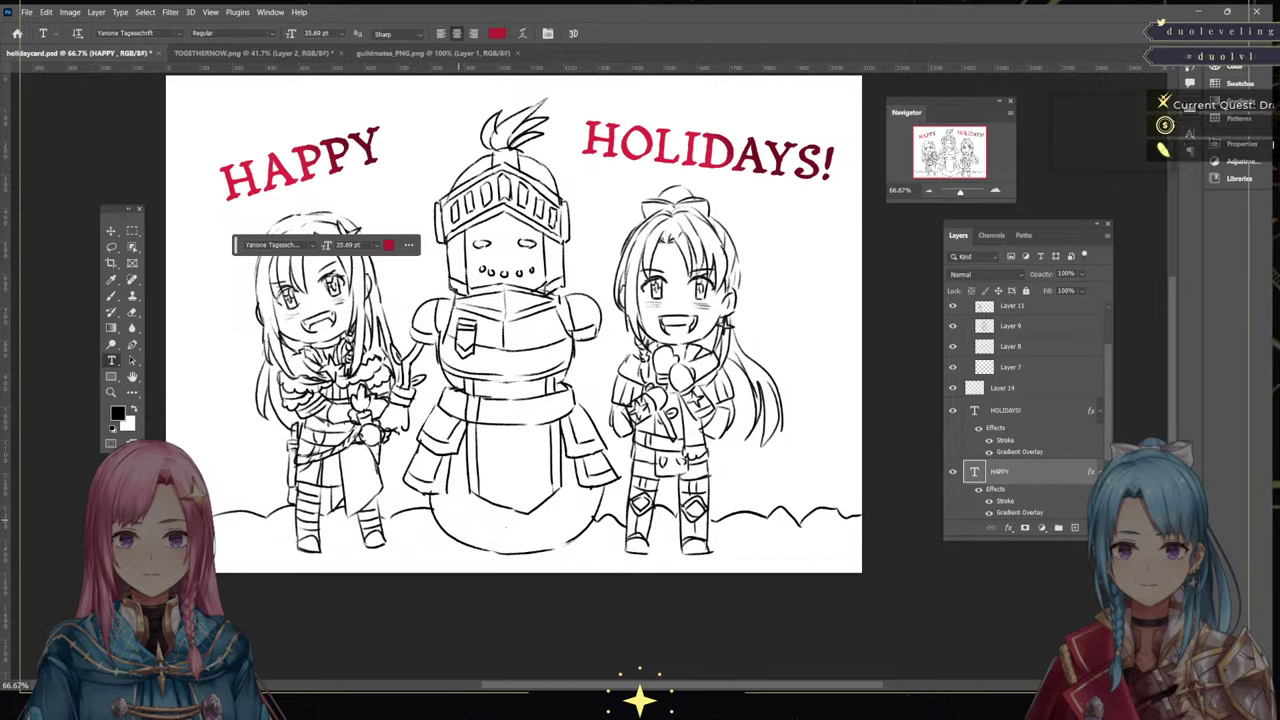
{"action": "left_click", "coordinate": [352, 154]}
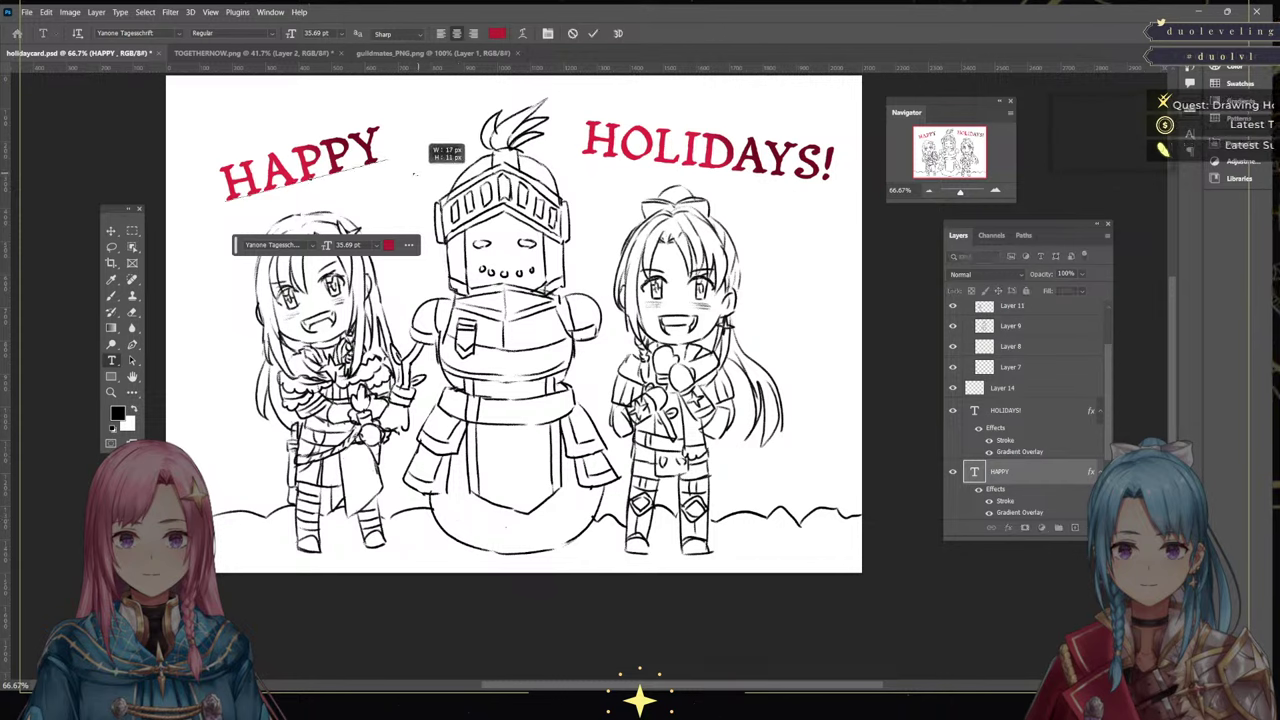
{"action": "left_click", "coordinate": [377, 153]}
{"action": "left_click", "coordinate": [1059, 478]}
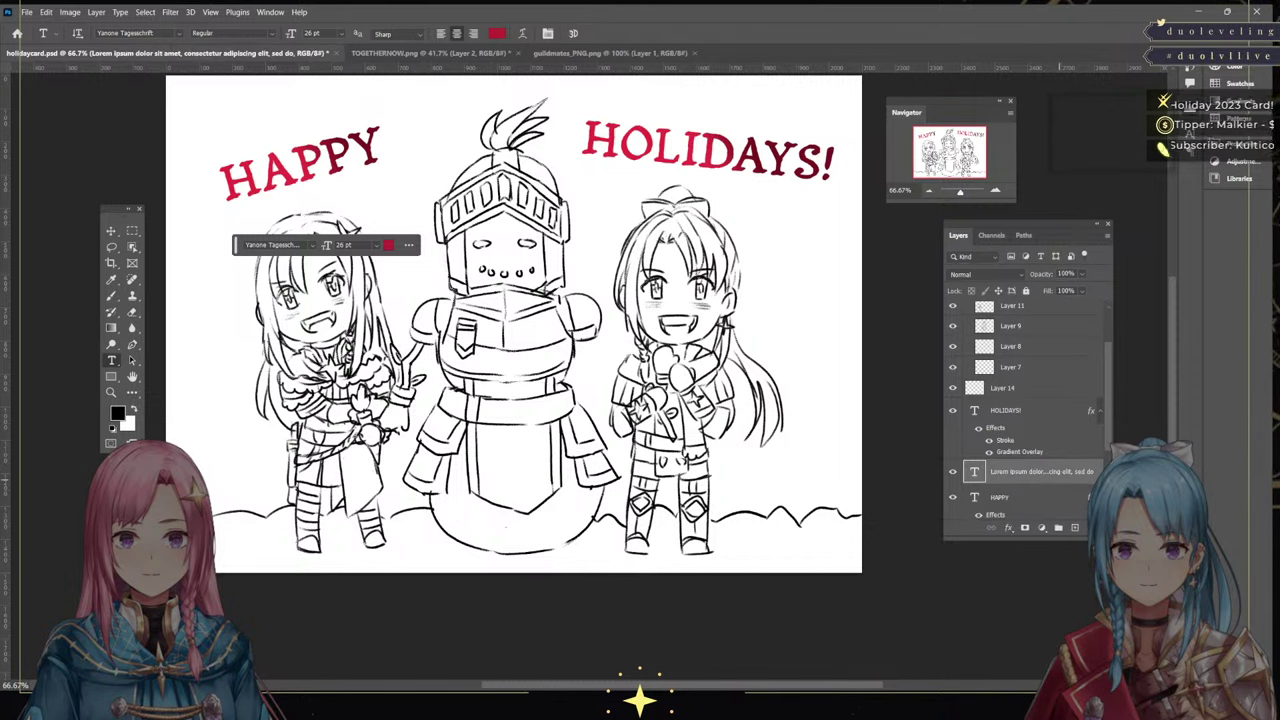
{"action": "left_click", "coordinate": [1057, 411]}
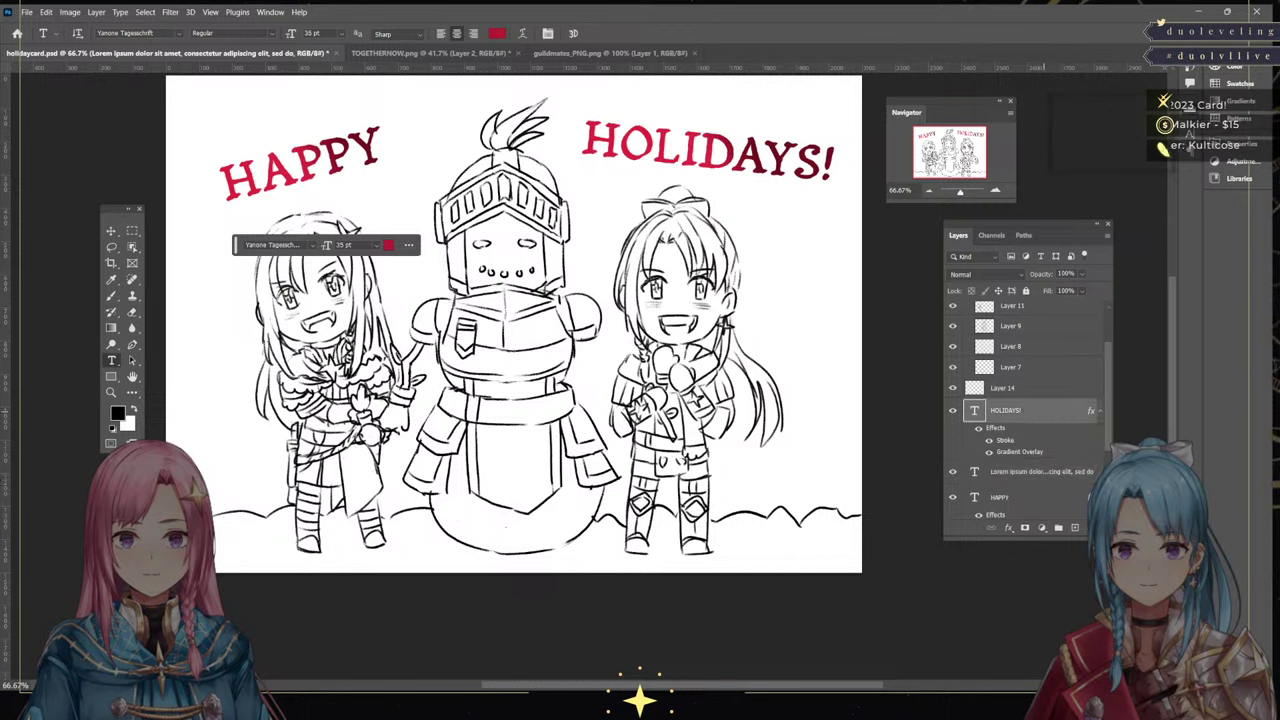
{"action": "left_click", "coordinate": [1048, 471]}
{"action": "key", "text": "Delete"}
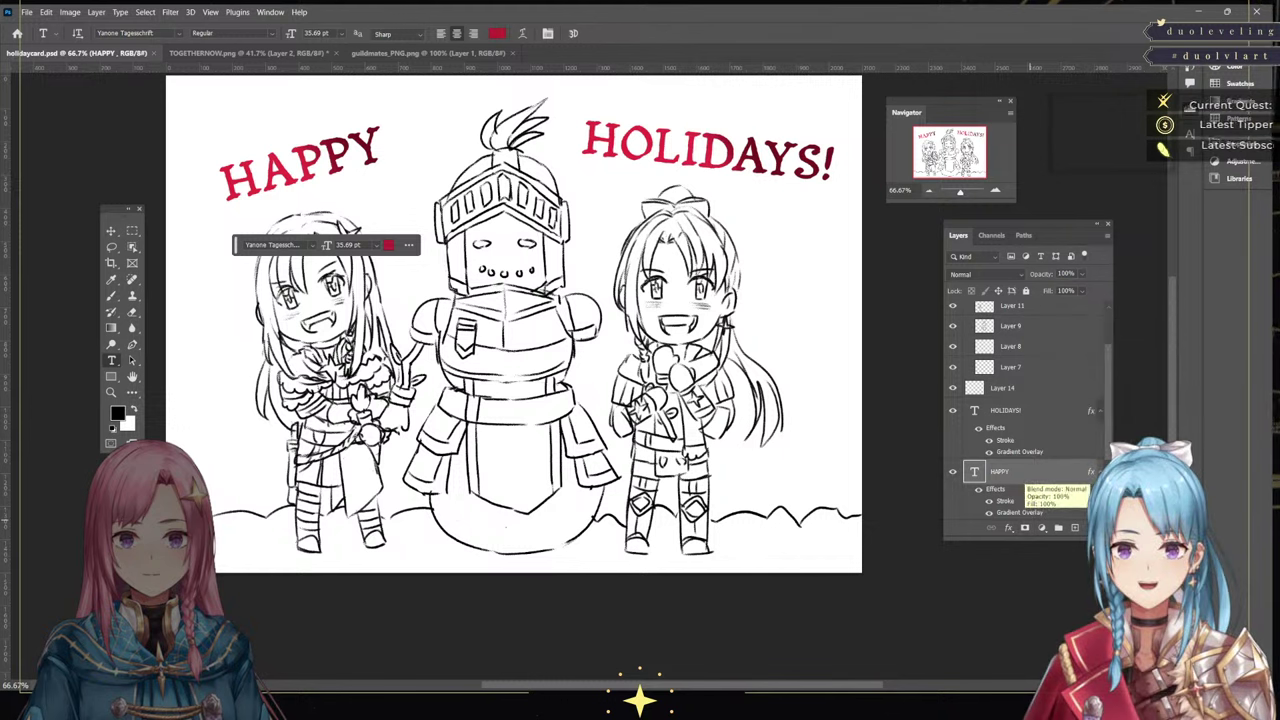
Rotate the "HAPPY" text 3.75° and move it slightly up and to the right above the long-haired girl
{"action": "key", "text": "ctrl+t"}
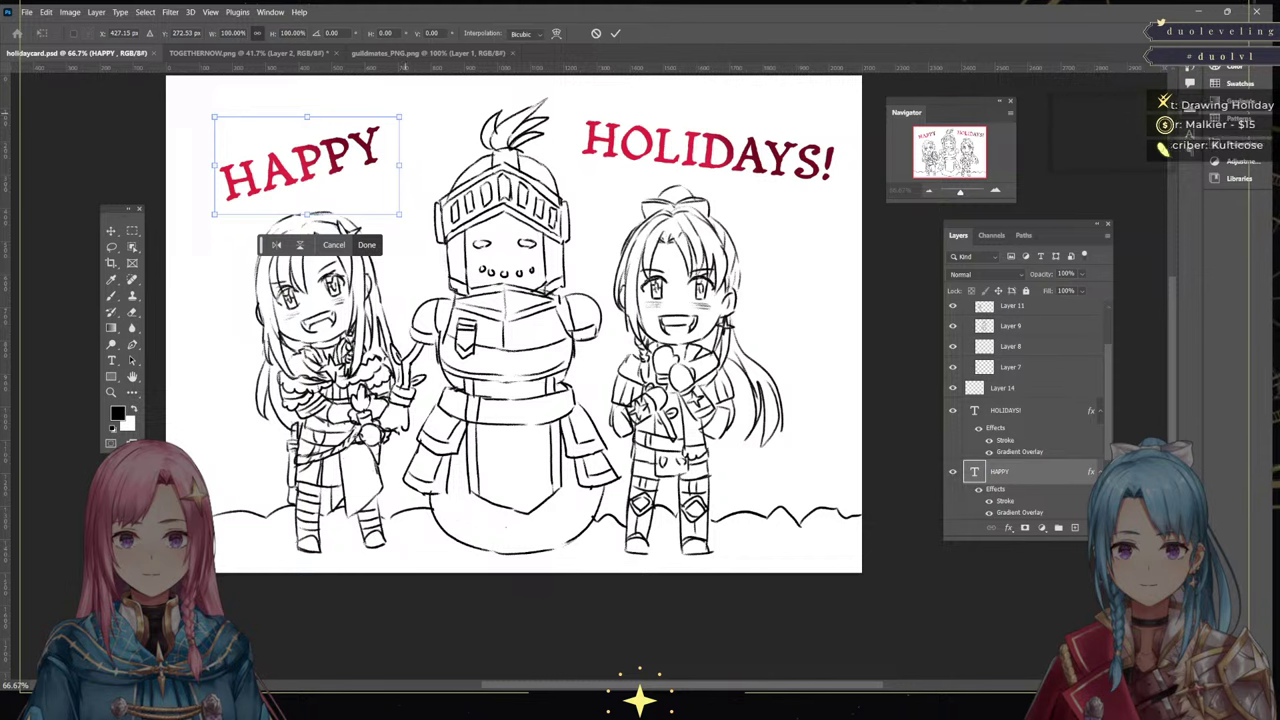
{"action": "left_click_drag", "start_coordinate": [405, 113], "coordinate": [371, 140]}
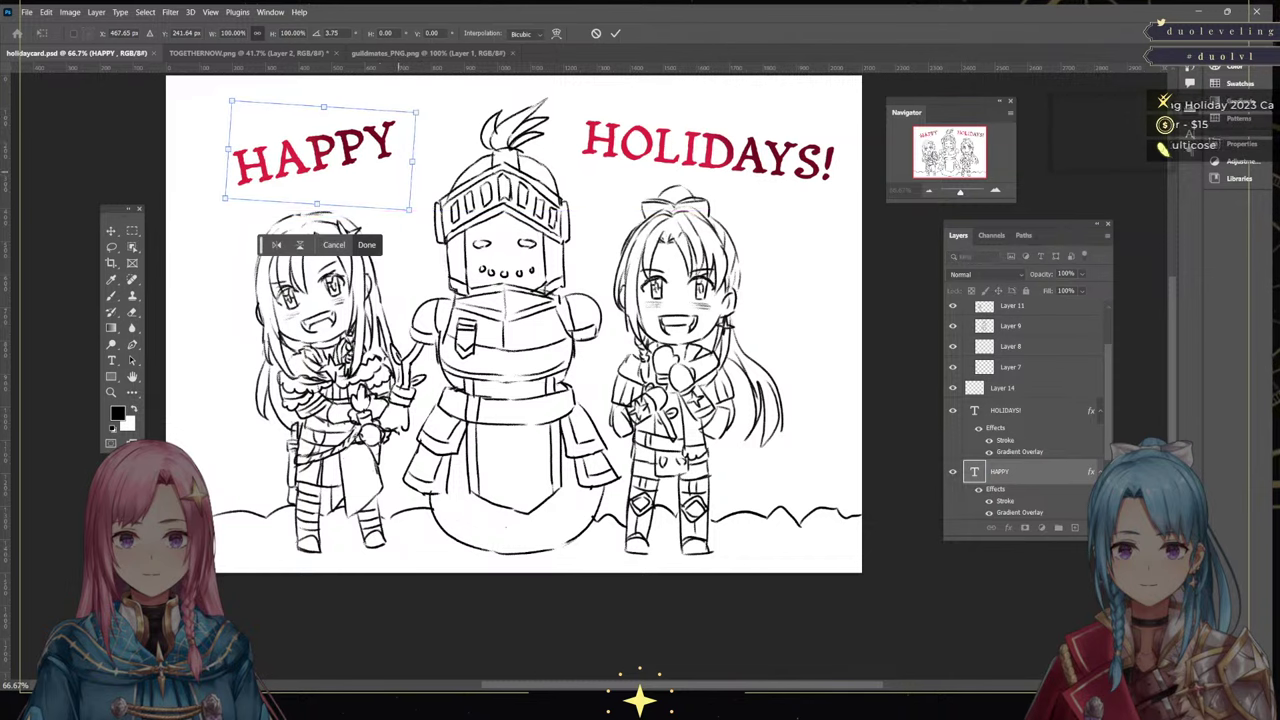
{"action": "key", "text": "Return"}
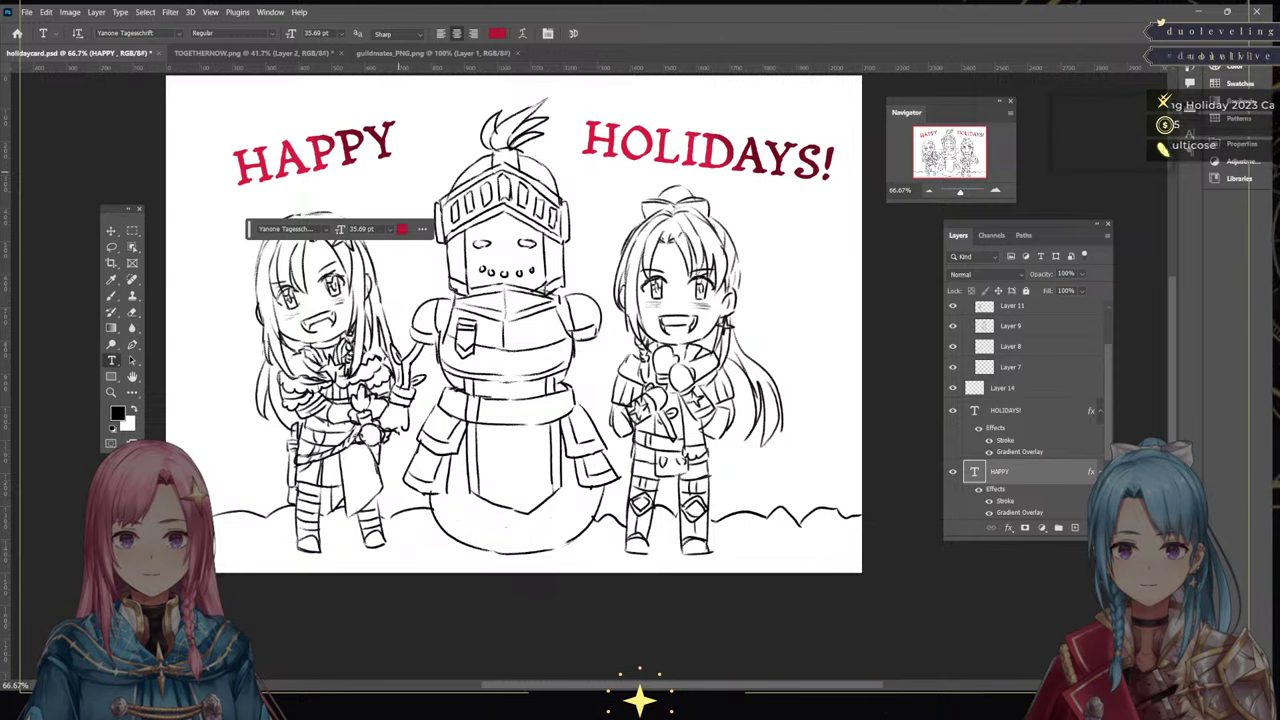
{"action": "scroll", "coordinate": [1025, 410], "scroll_direction": "up", "scroll_amount": 2}
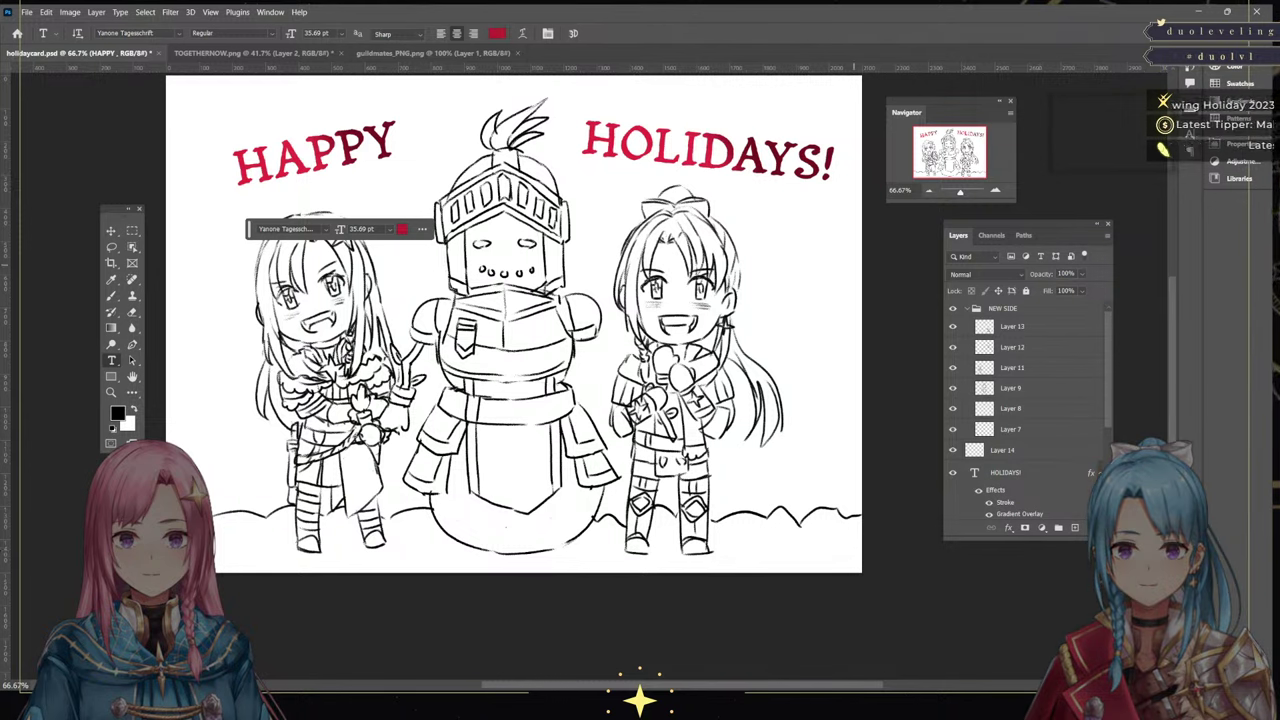
{"action": "left_click_drag", "start_coordinate": [603, 153], "coordinate": [908, 150]}
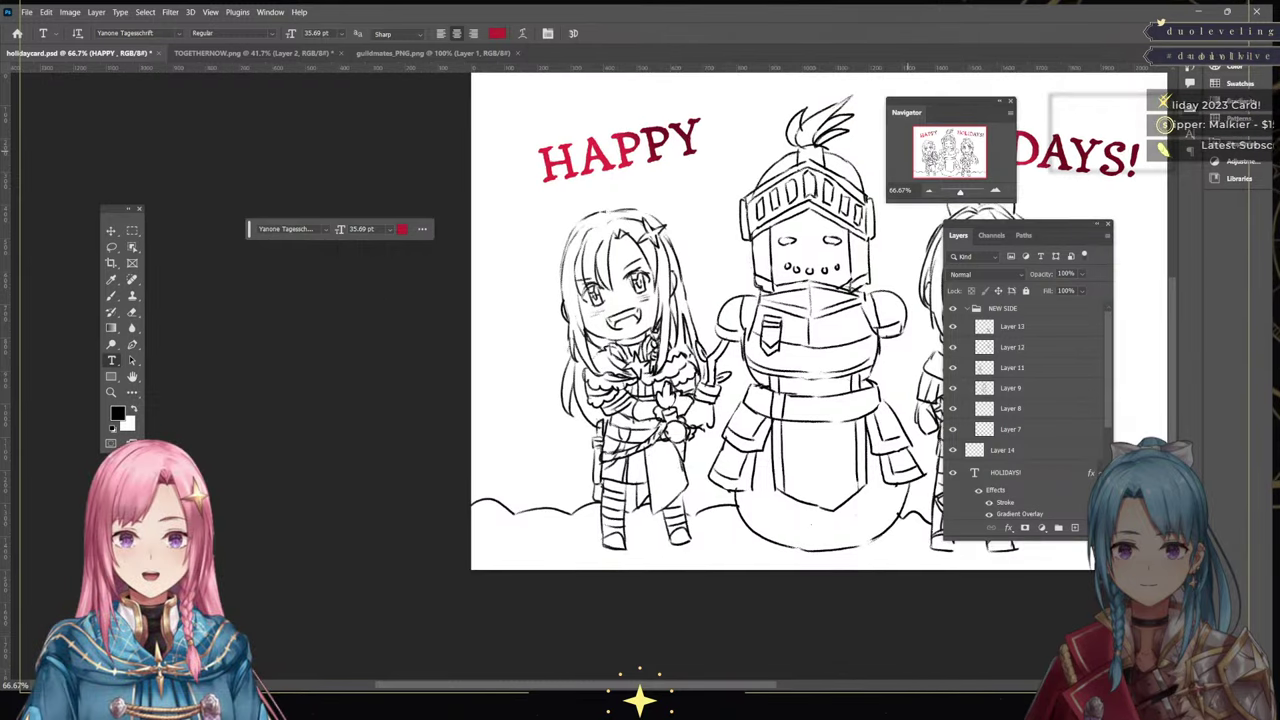
{"action": "left_click", "coordinate": [995, 190]}
{"action": "left_click", "coordinate": [964, 160]}
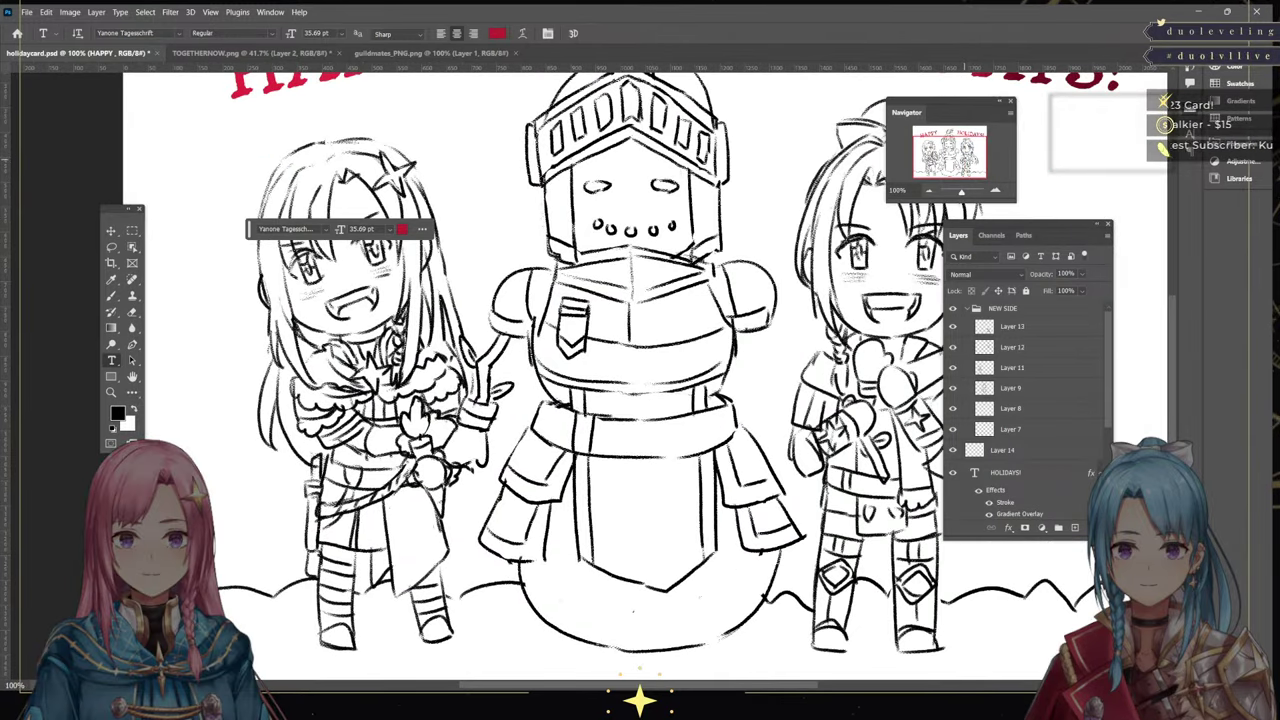
{"action": "key", "text": "ctrl+minus"}
{"action": "key", "text": "ctrl+minus"}
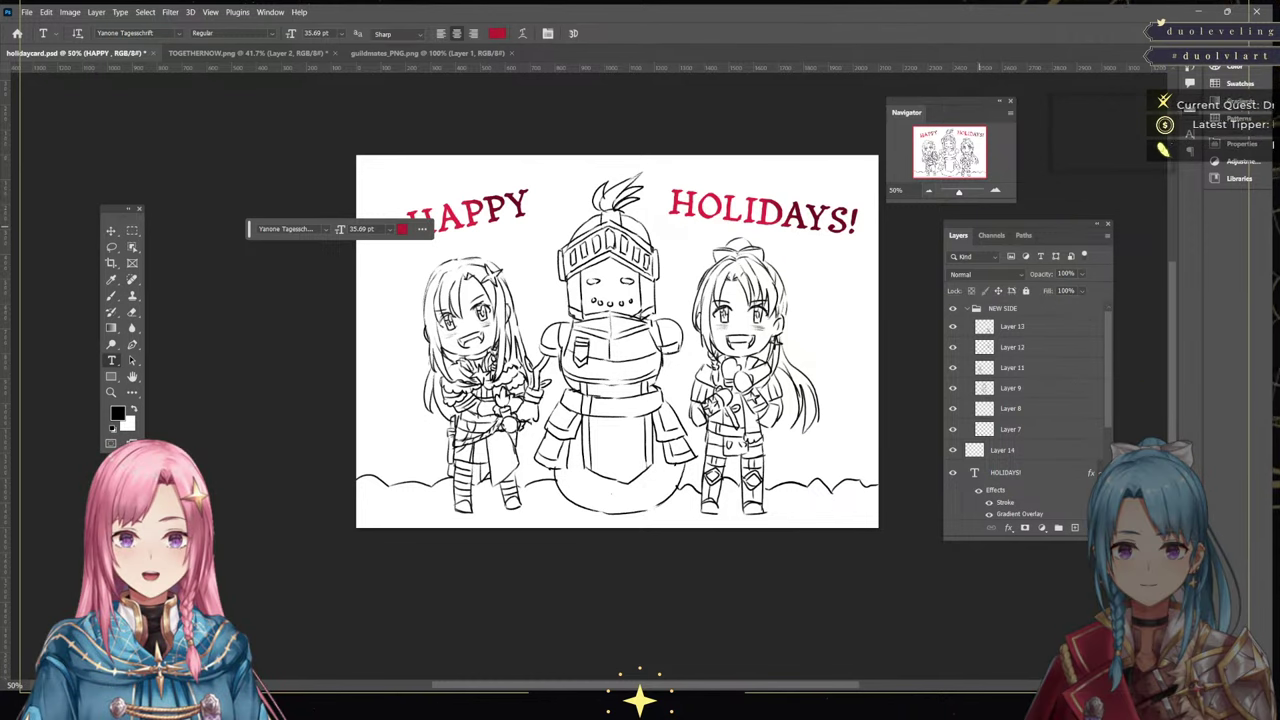
Expand the hidden SIDE group and look through the layers of the earlier card design
{"action": "left_click", "coordinate": [1000, 491]}
{"action": "scroll", "coordinate": [1030, 420], "scroll_direction": "down", "scroll_amount": 3}
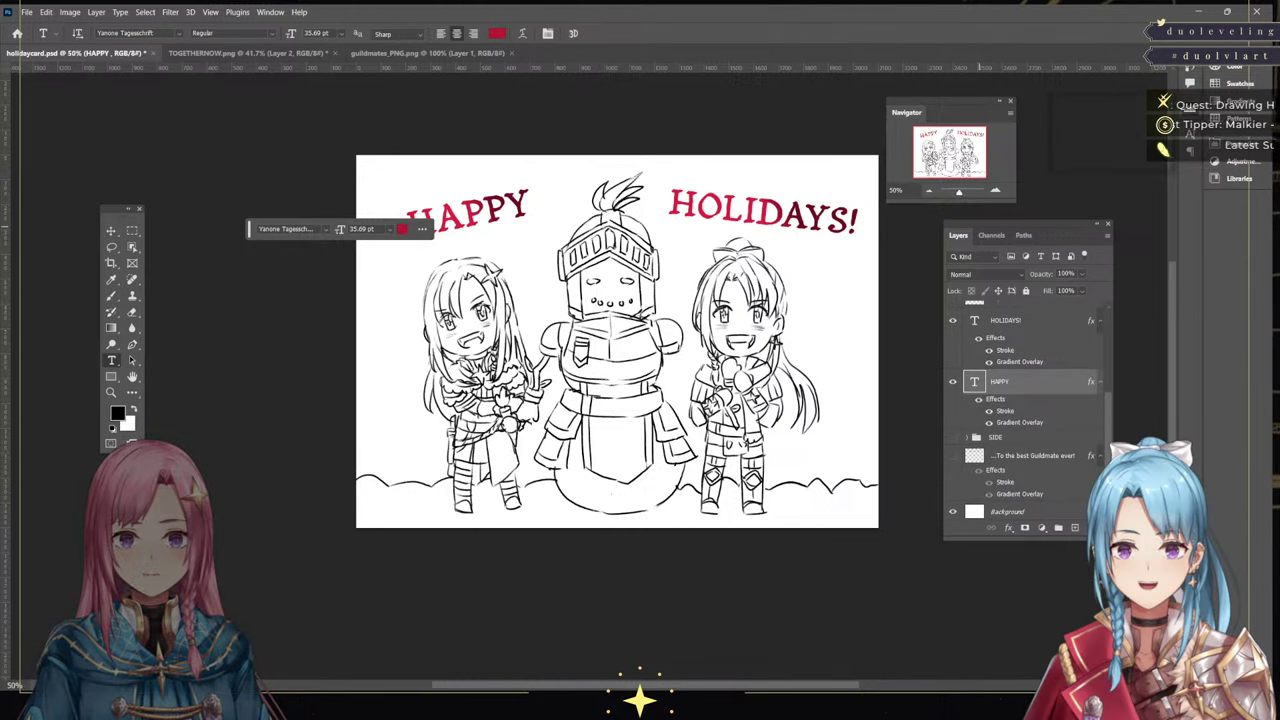
{"action": "left_click", "coordinate": [967, 437]}
{"action": "scroll", "coordinate": [1030, 410], "scroll_direction": "down", "scroll_amount": 3}
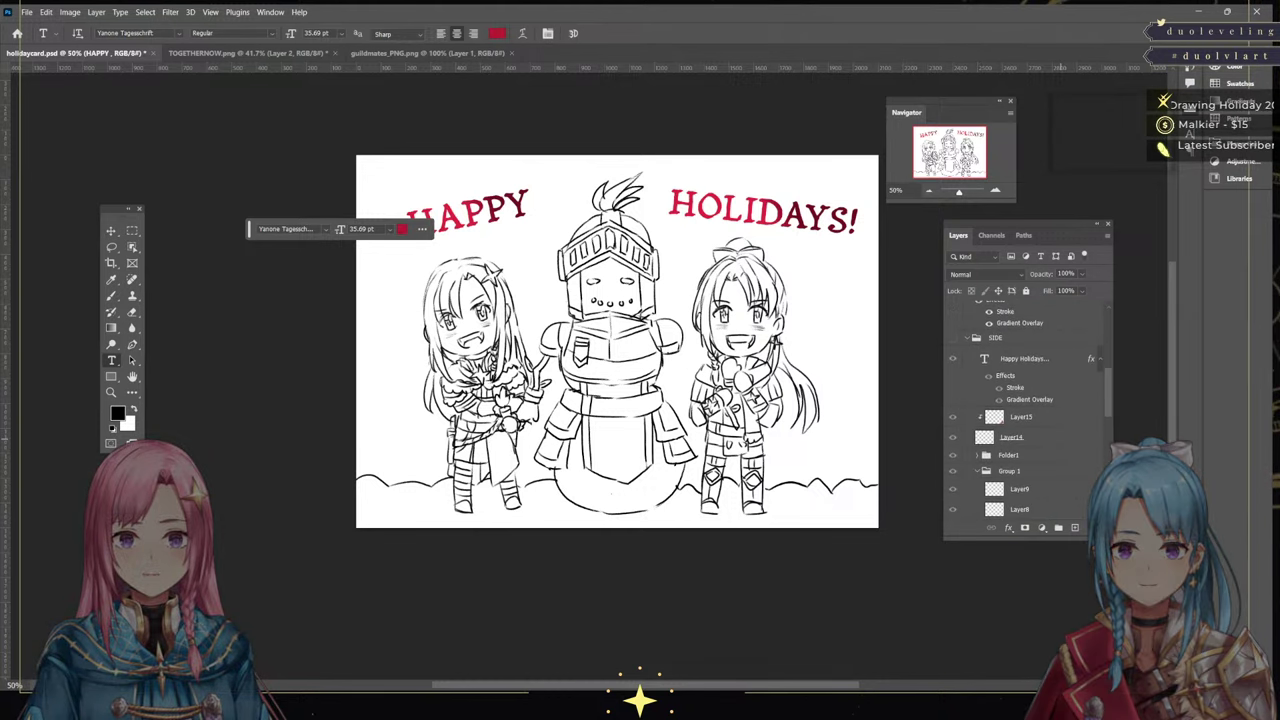
{"action": "left_click", "coordinate": [1033, 408]}
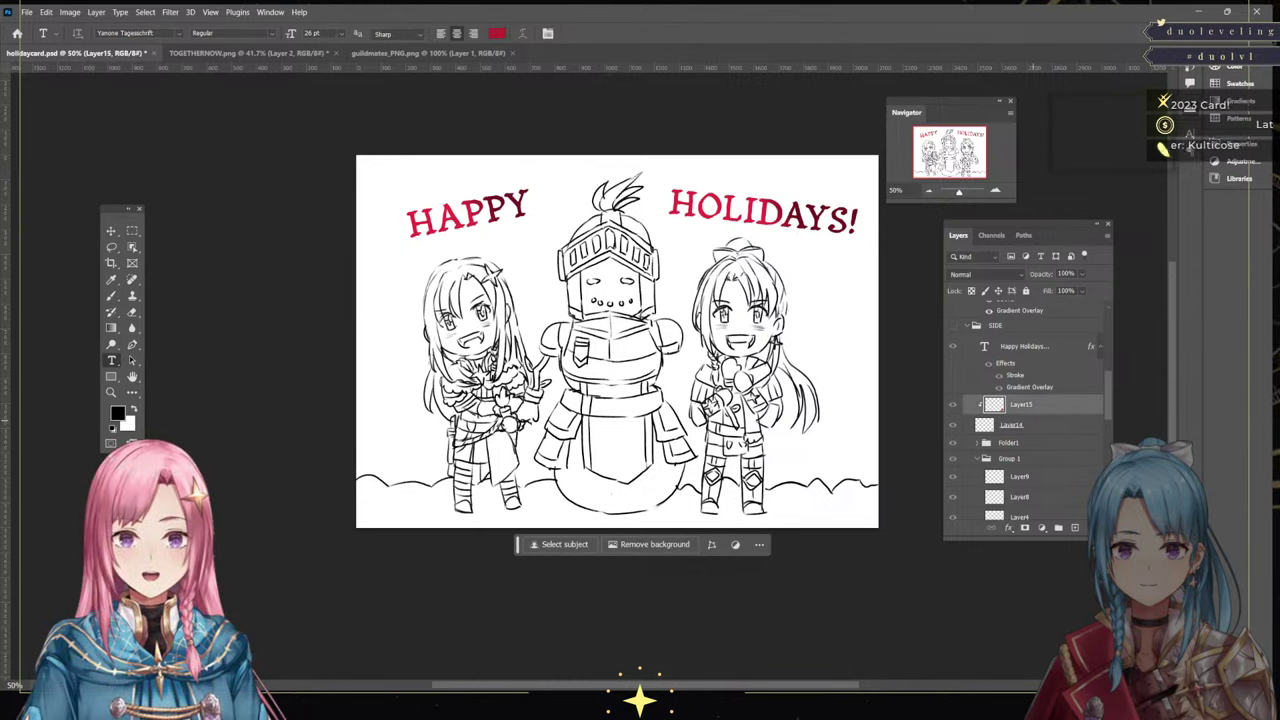
{"action": "scroll", "coordinate": [1025, 420], "scroll_direction": "up", "scroll_amount": 1}
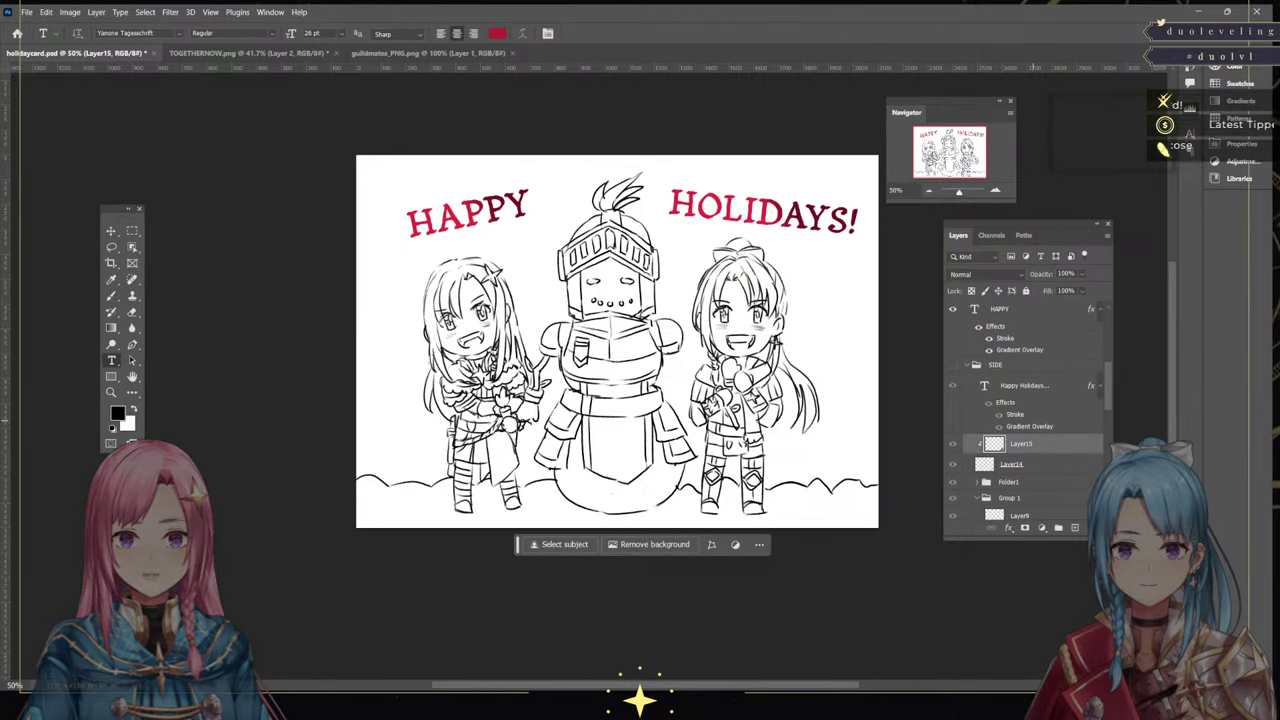
{"action": "scroll", "coordinate": [1025, 420], "scroll_direction": "down", "scroll_amount": 1}
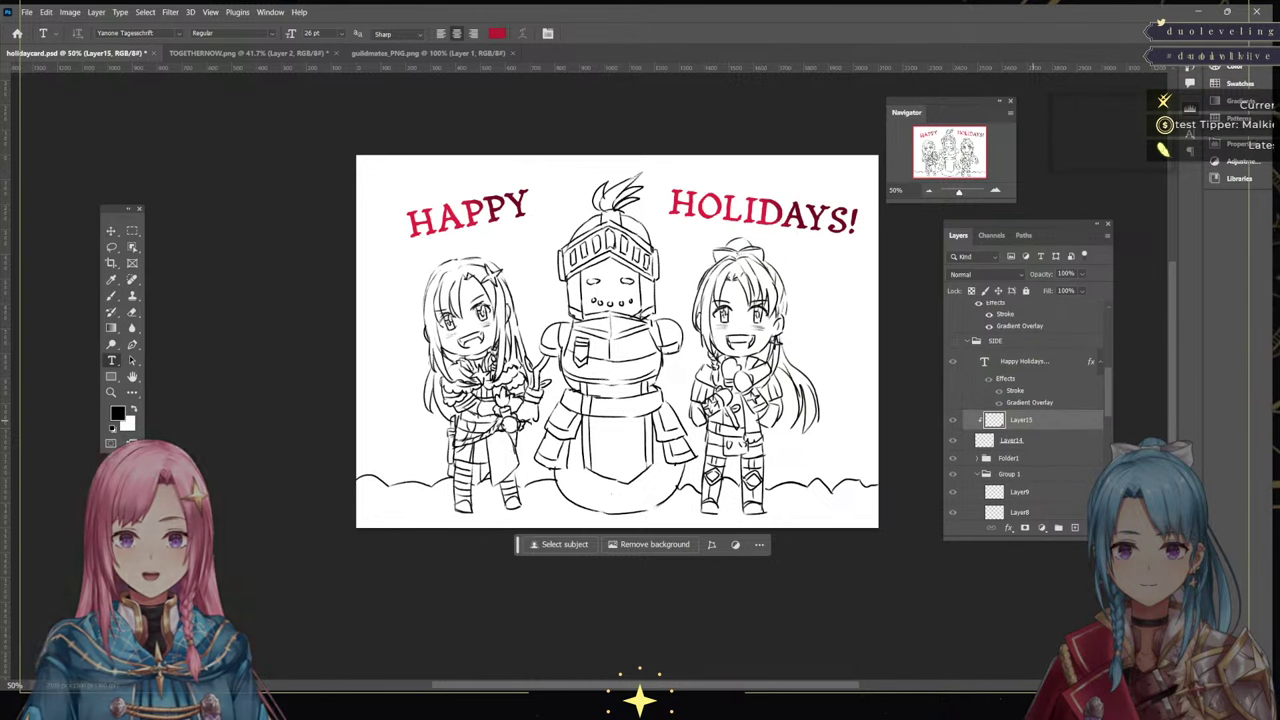
{"action": "scroll", "coordinate": [1025, 420], "scroll_direction": "down", "scroll_amount": 8}
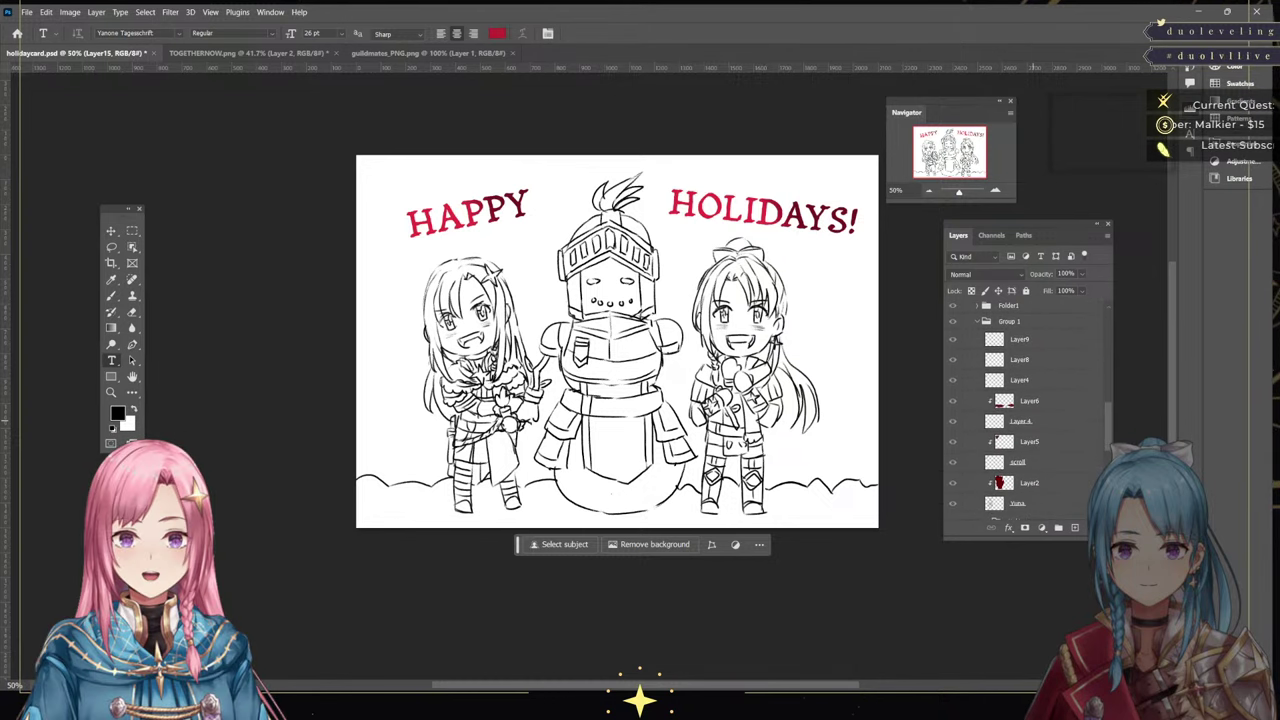
{"action": "scroll", "coordinate": [1025, 420], "scroll_direction": "down", "scroll_amount": 5}
Collapse the NEW SIDE layer group
{"action": "scroll", "coordinate": [1025, 410], "scroll_direction": "up", "scroll_amount": 5}
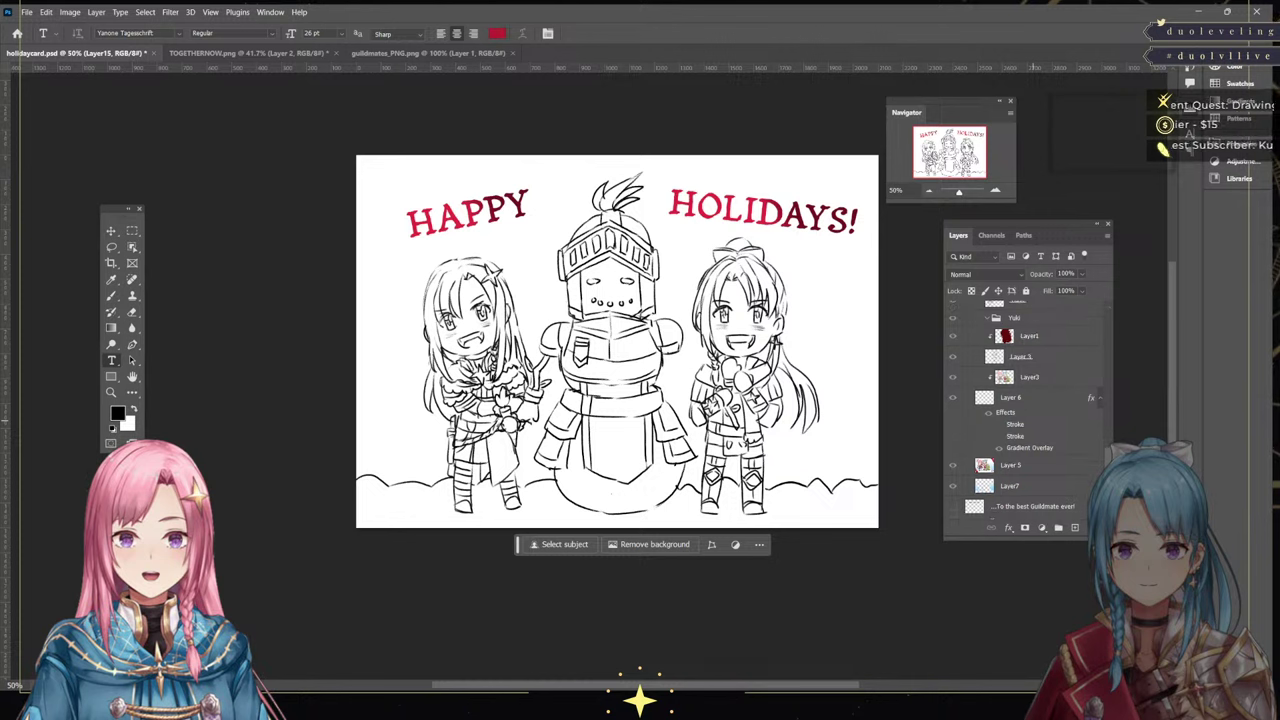
{"action": "scroll", "coordinate": [1025, 410], "scroll_direction": "up", "scroll_amount": 5}
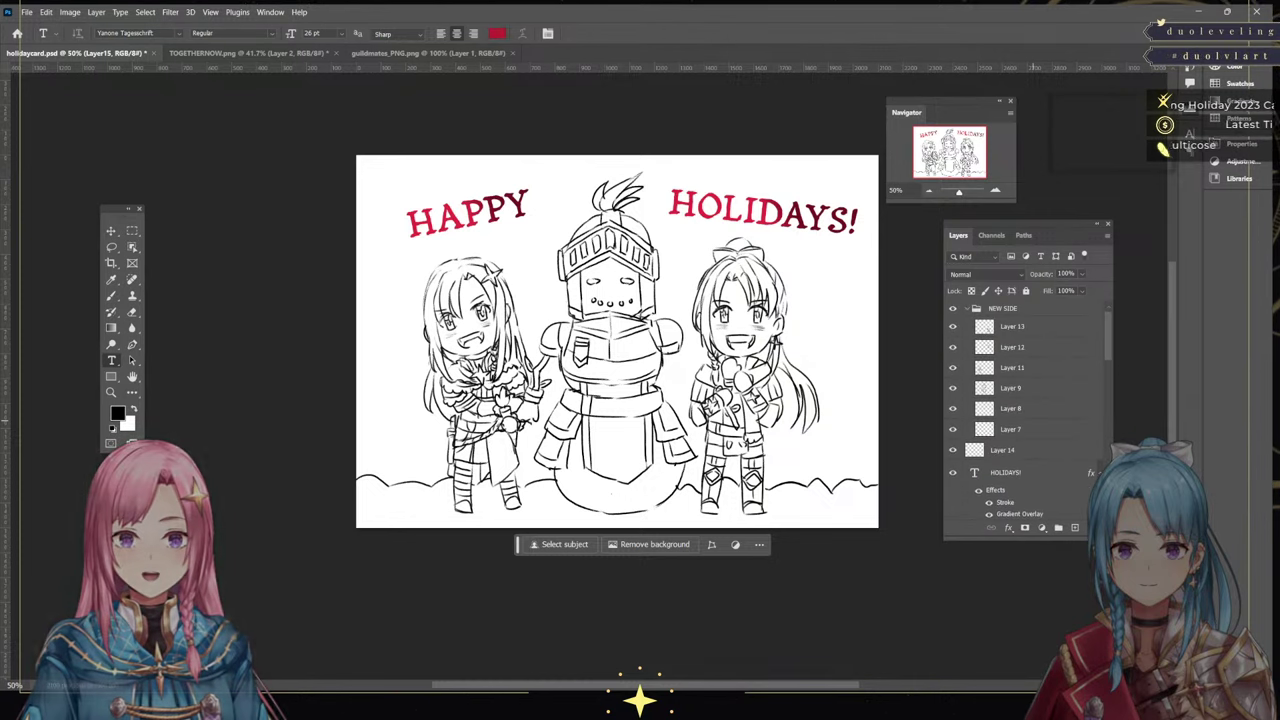
{"action": "left_click", "coordinate": [967, 309]}
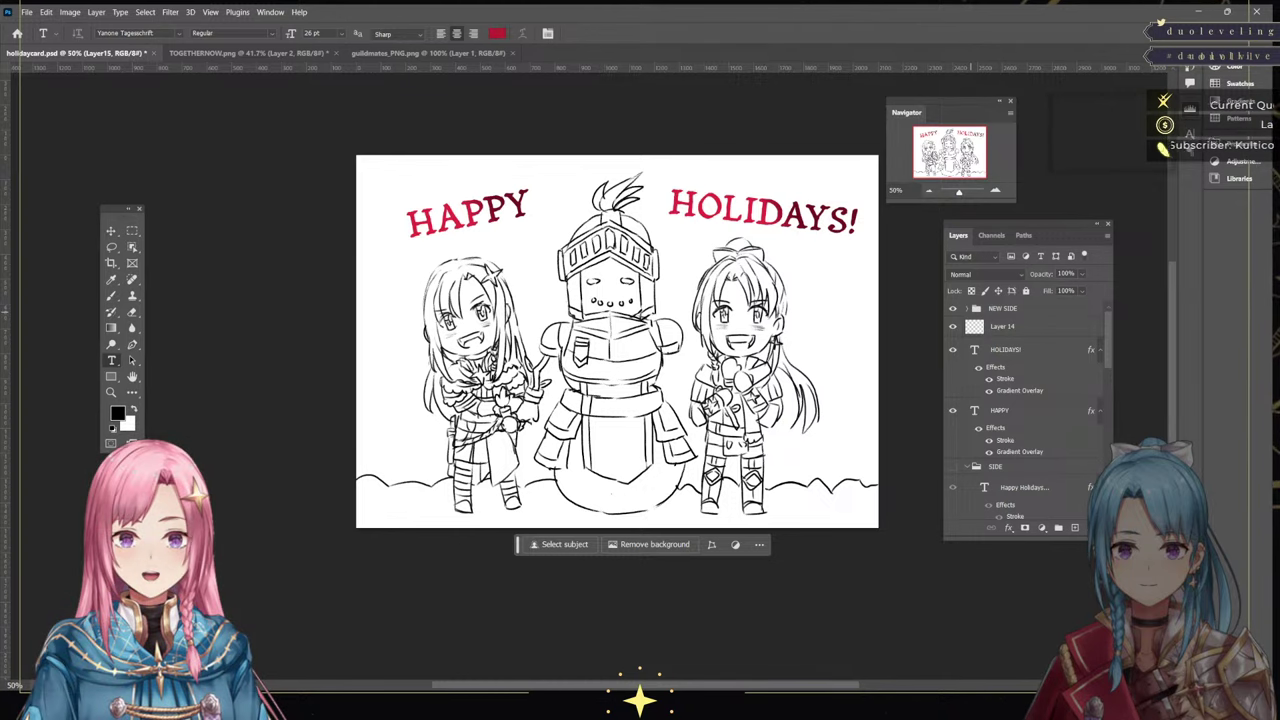
{"action": "key", "text": "ctrl+plus"}
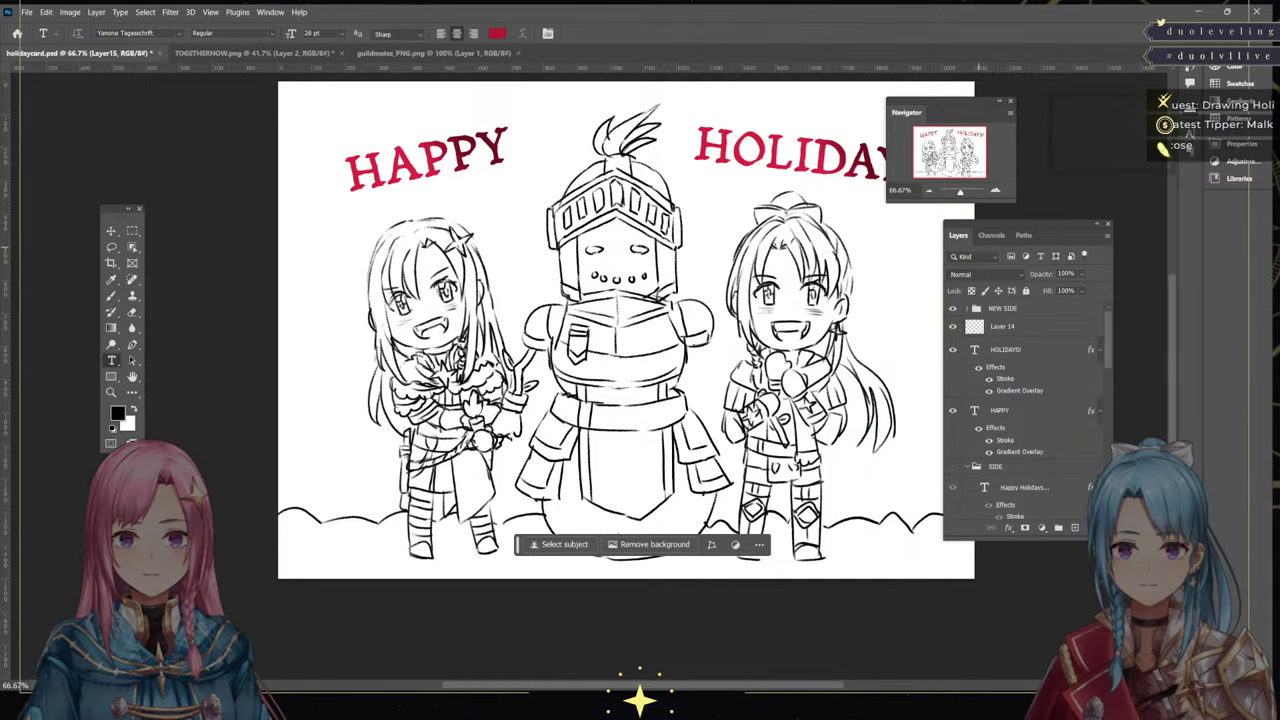
Collapse Group 1 inside the SIDE group and briefly show SIDE to view the earlier card design, leaving it hidden again
{"action": "scroll", "coordinate": [1025, 410], "scroll_direction": "down", "scroll_amount": 6}
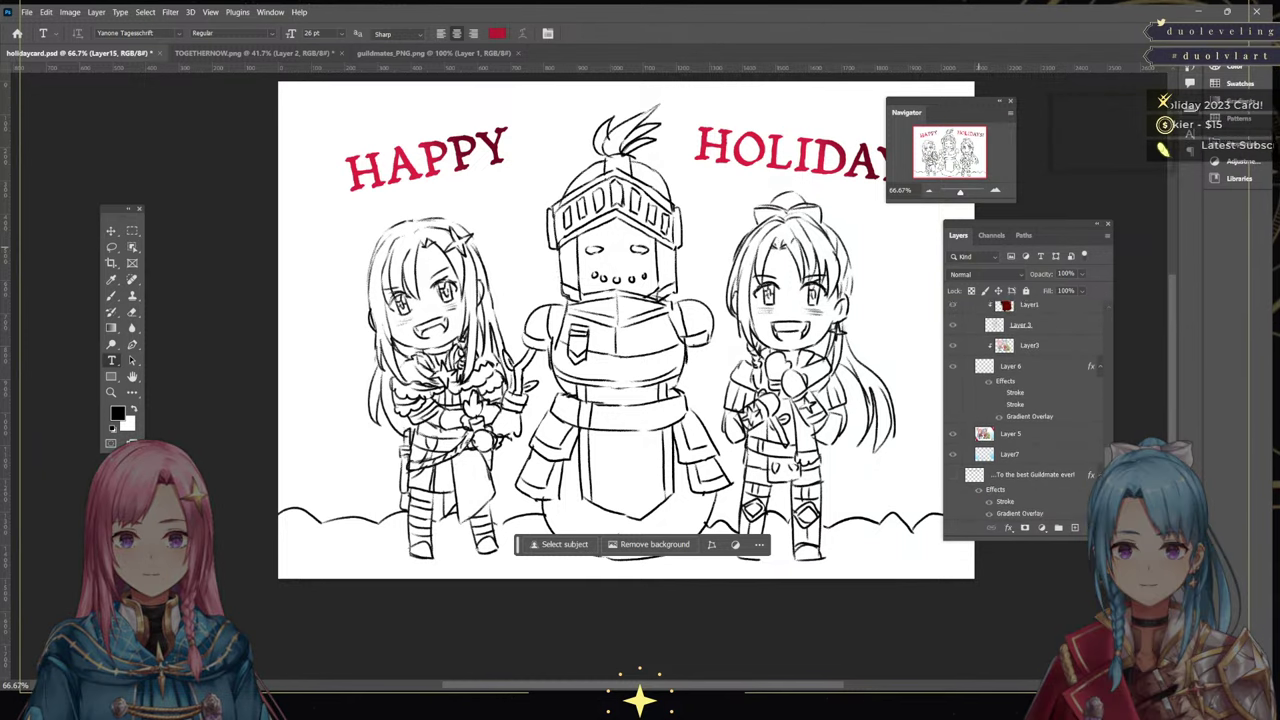
{"action": "scroll", "coordinate": [1025, 410], "scroll_direction": "up", "scroll_amount": 2}
{"action": "scroll", "coordinate": [1025, 410], "scroll_direction": "up", "scroll_amount": 5}
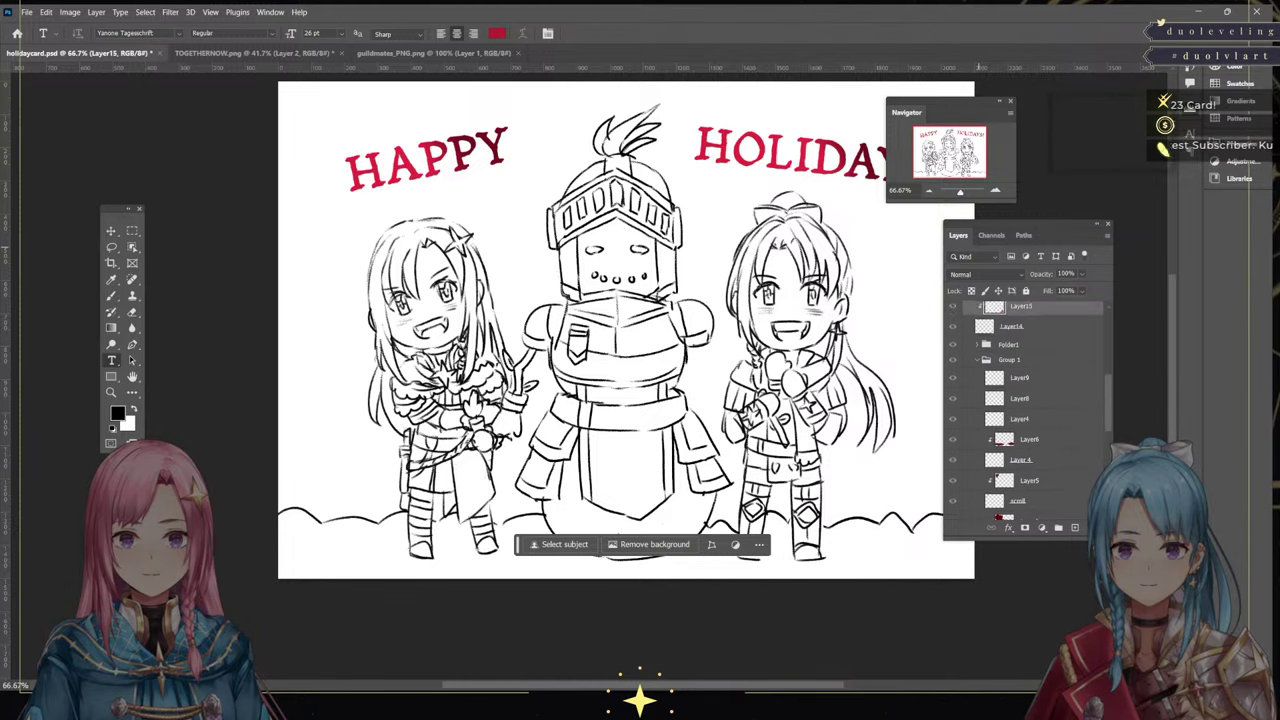
{"action": "left_click", "coordinate": [977, 383]}
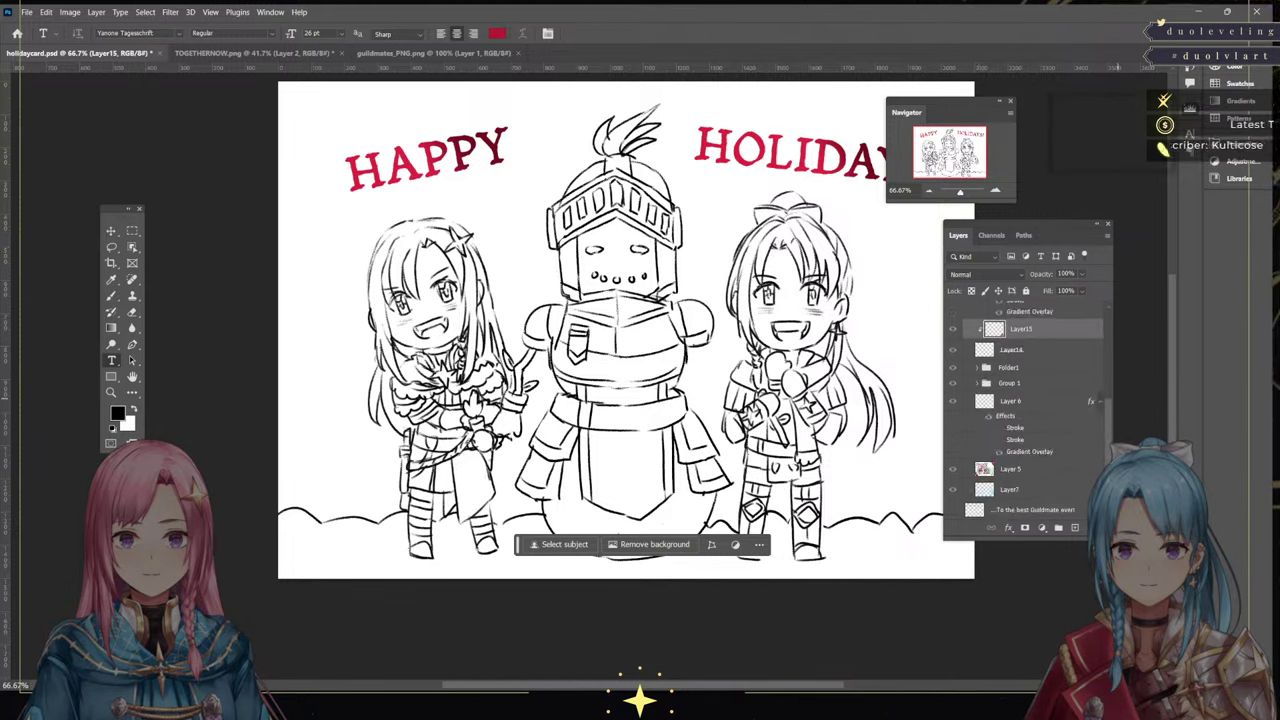
{"action": "scroll", "coordinate": [1025, 410], "scroll_direction": "up", "scroll_amount": 3}
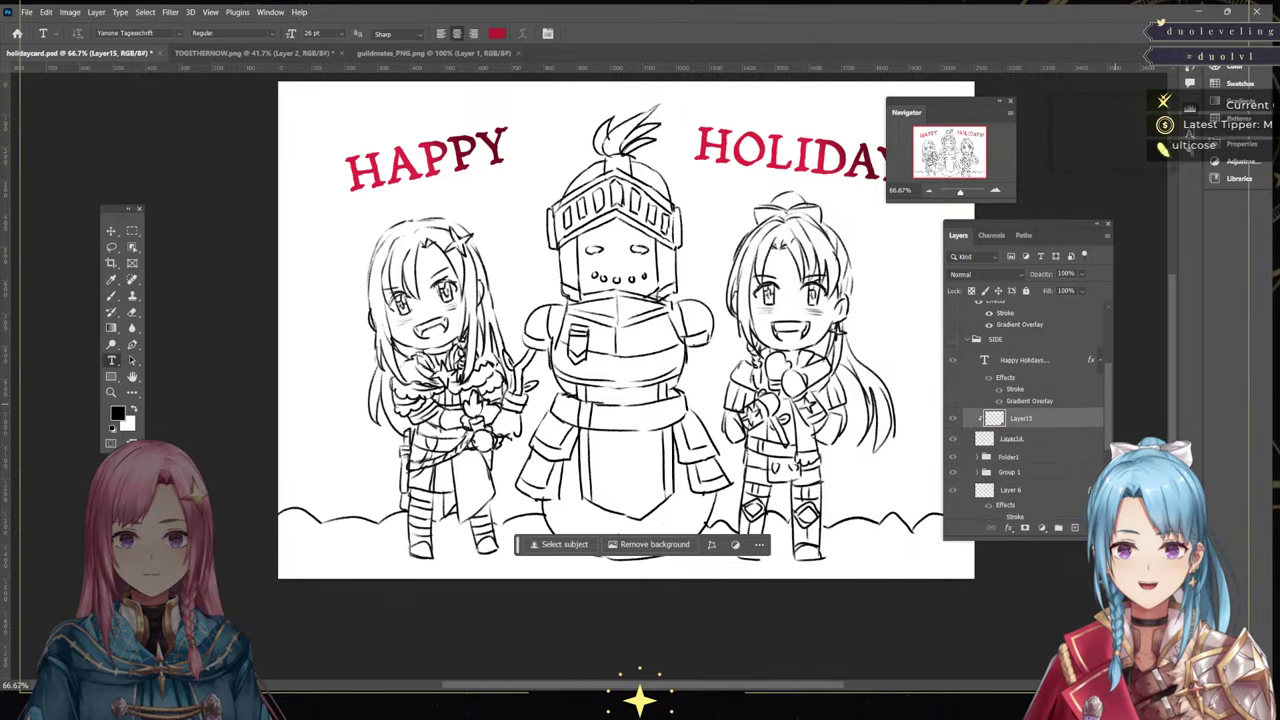
{"action": "left_click", "coordinate": [952, 339]}
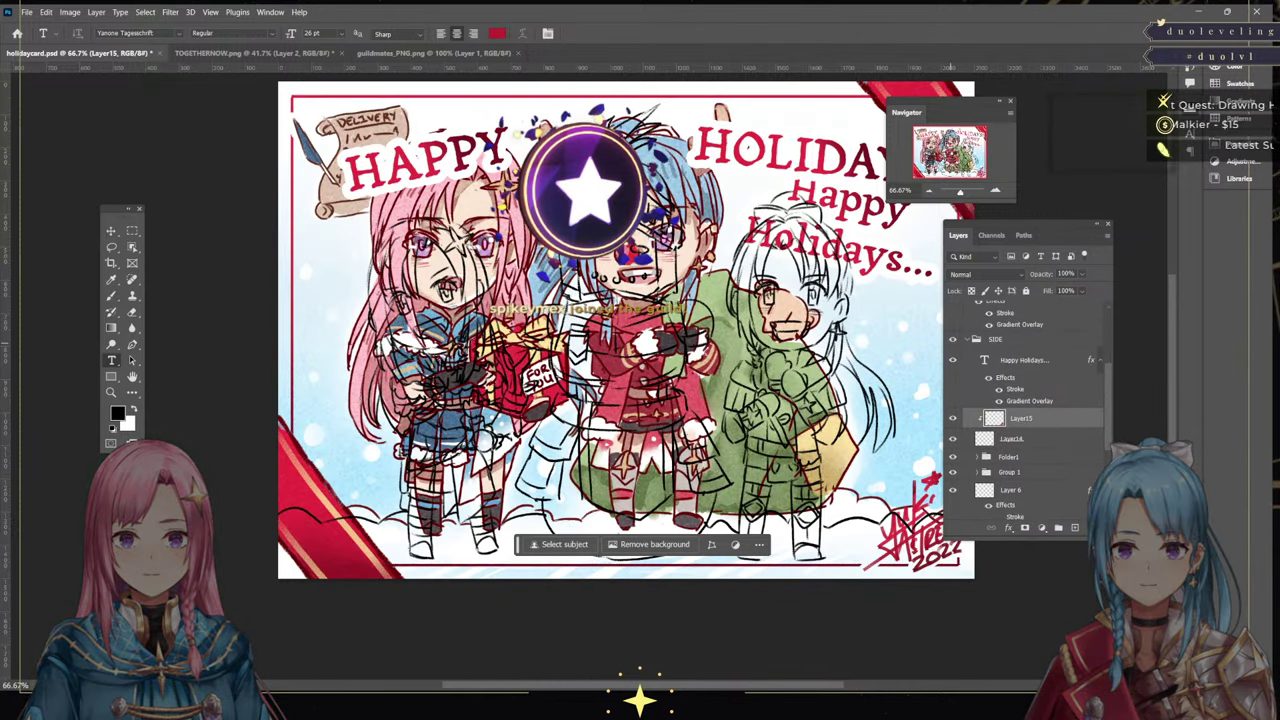
{"action": "left_click", "coordinate": [952, 339]}
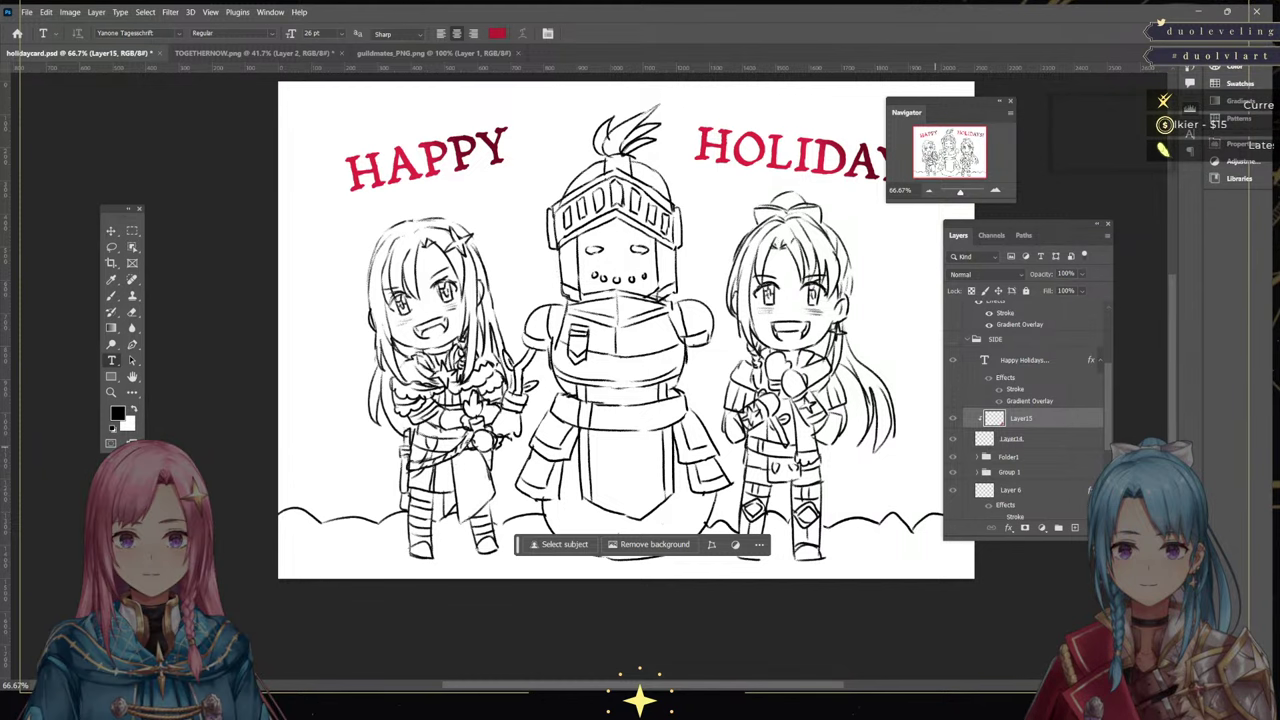
{"action": "scroll", "coordinate": [1025, 410], "scroll_direction": "up", "scroll_amount": 5}
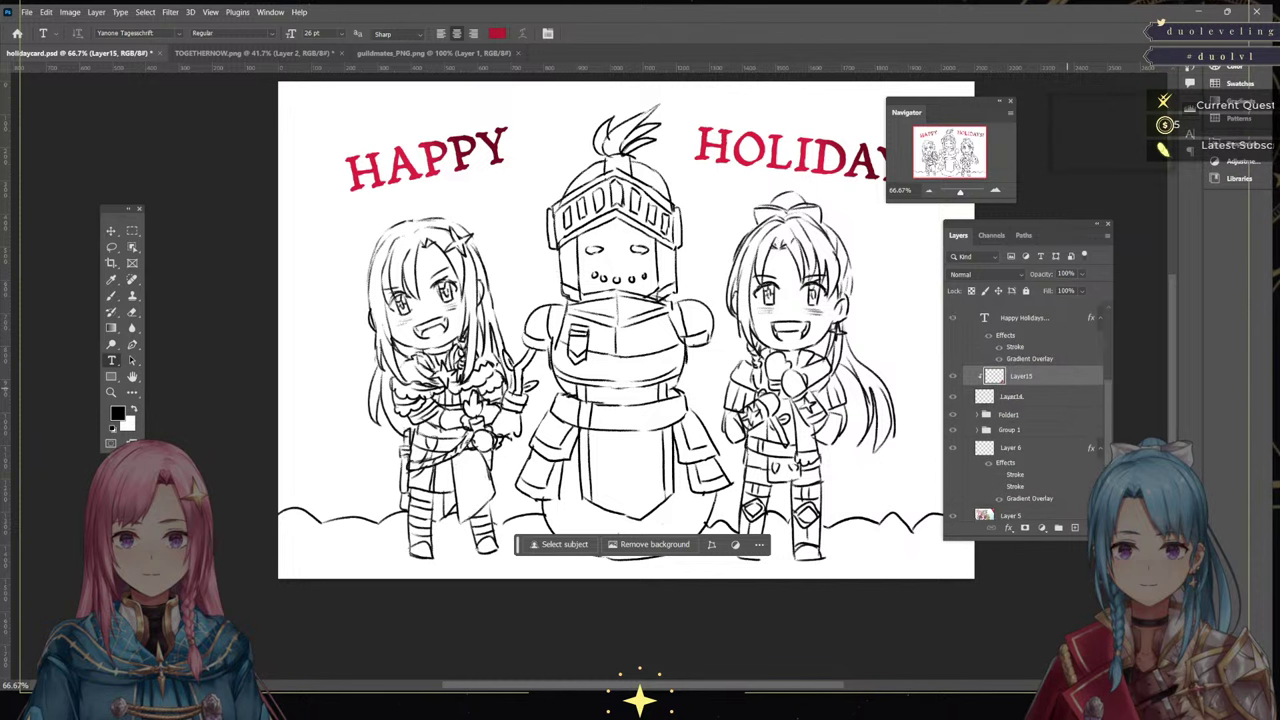
Check what the NEW SIDE group and Layer 14 contain, and delete Layer 14
{"action": "left_click", "coordinate": [966, 308]}
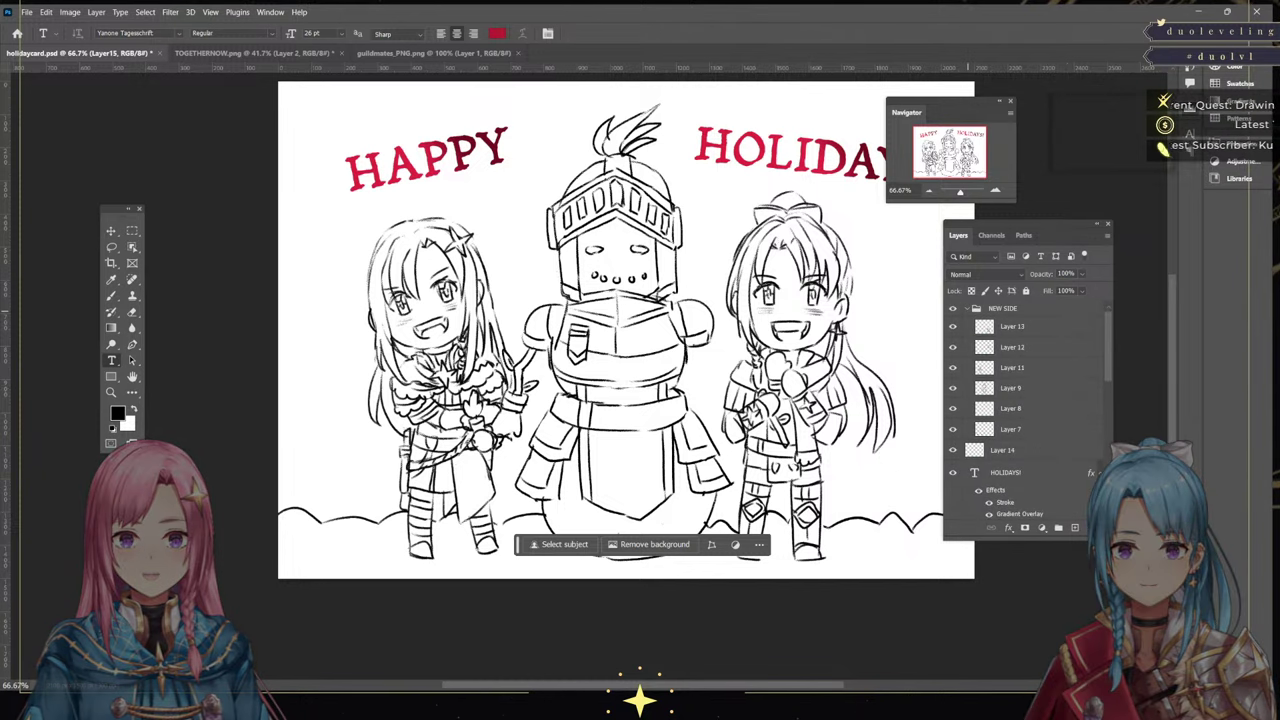
{"action": "left_click", "coordinate": [966, 308]}
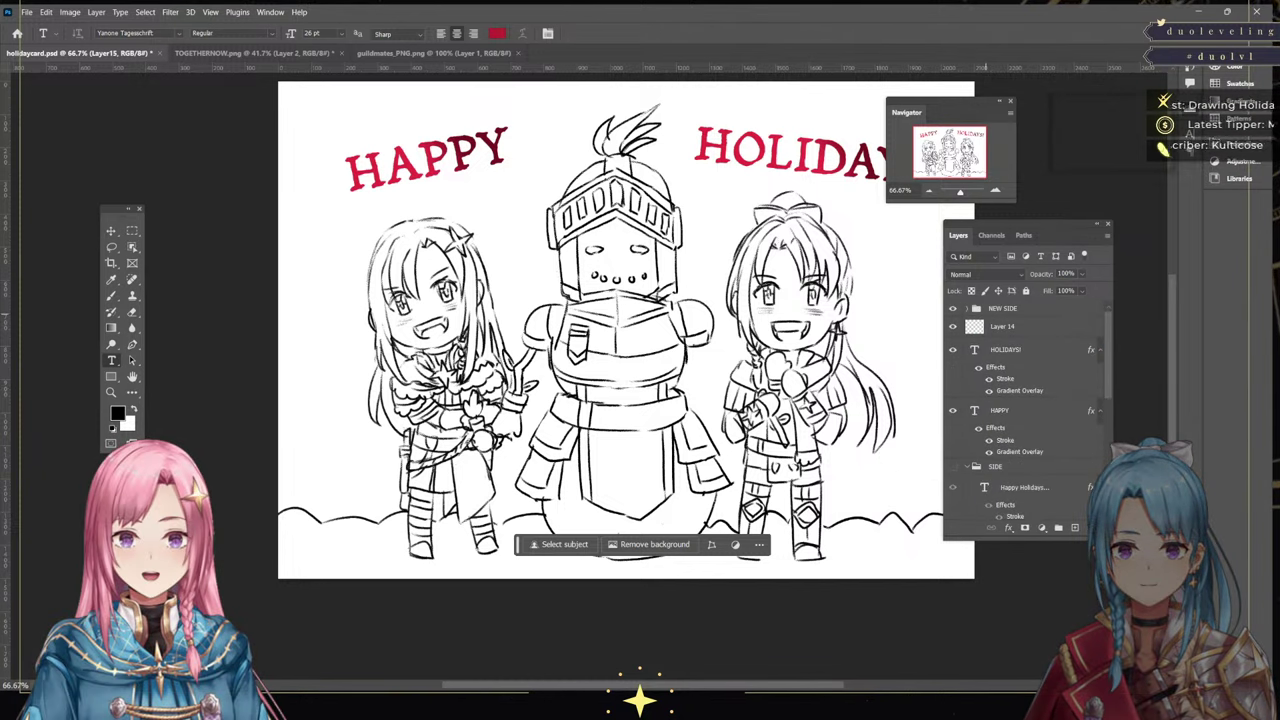
{"action": "left_click", "coordinate": [953, 308]}
{"action": "left_click", "coordinate": [953, 308]}
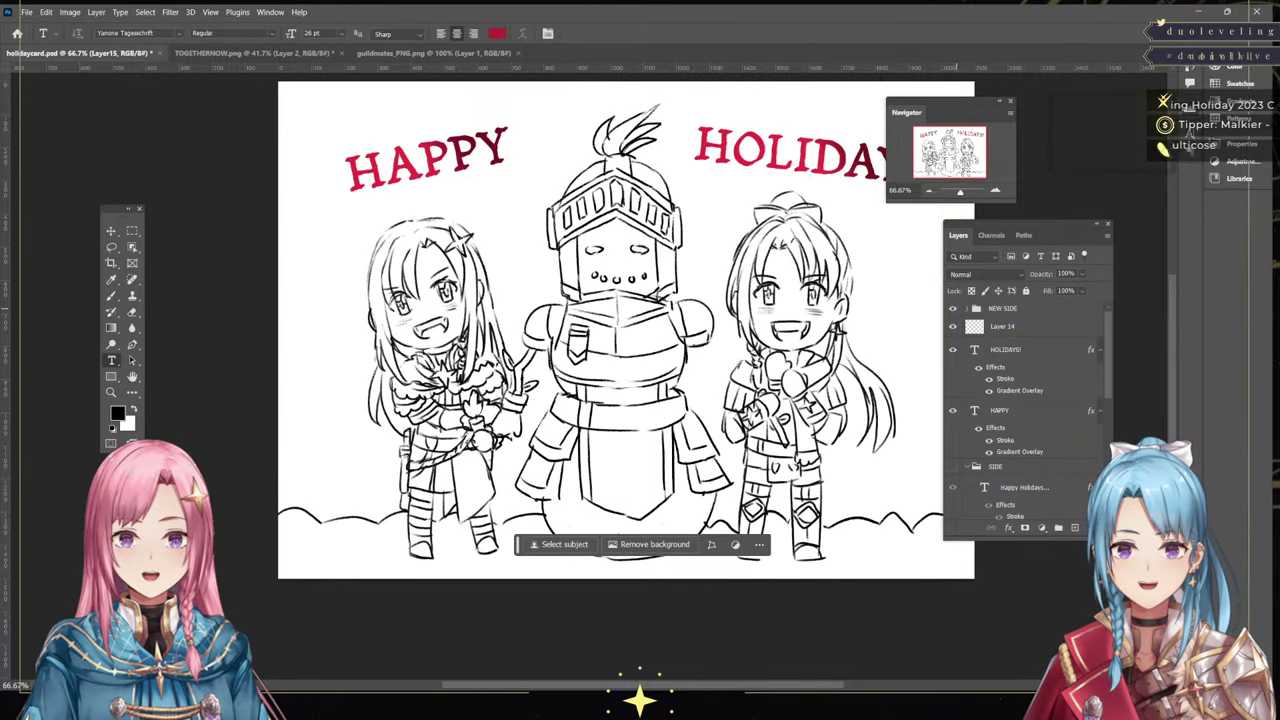
{"action": "left_click", "coordinate": [1006, 349]}
{"action": "left_click", "coordinate": [953, 327]}
{"action": "left_click", "coordinate": [953, 327]}
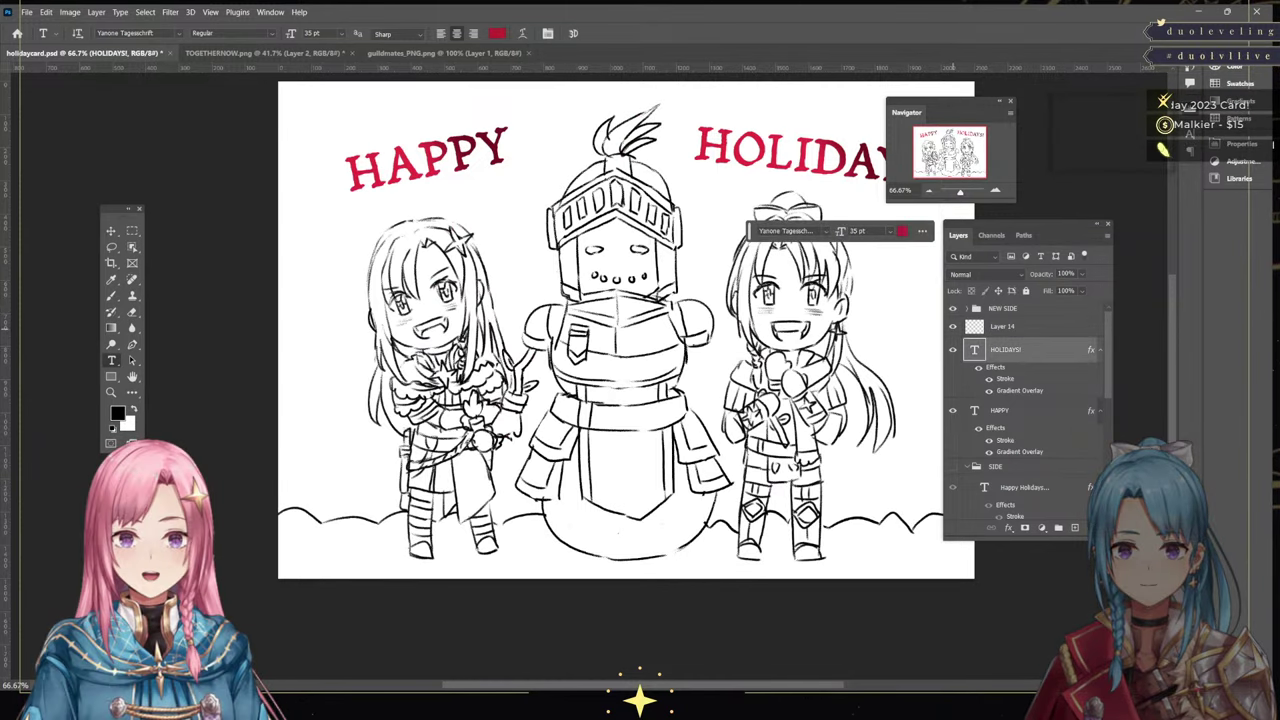
{"action": "left_click", "coordinate": [1013, 327]}
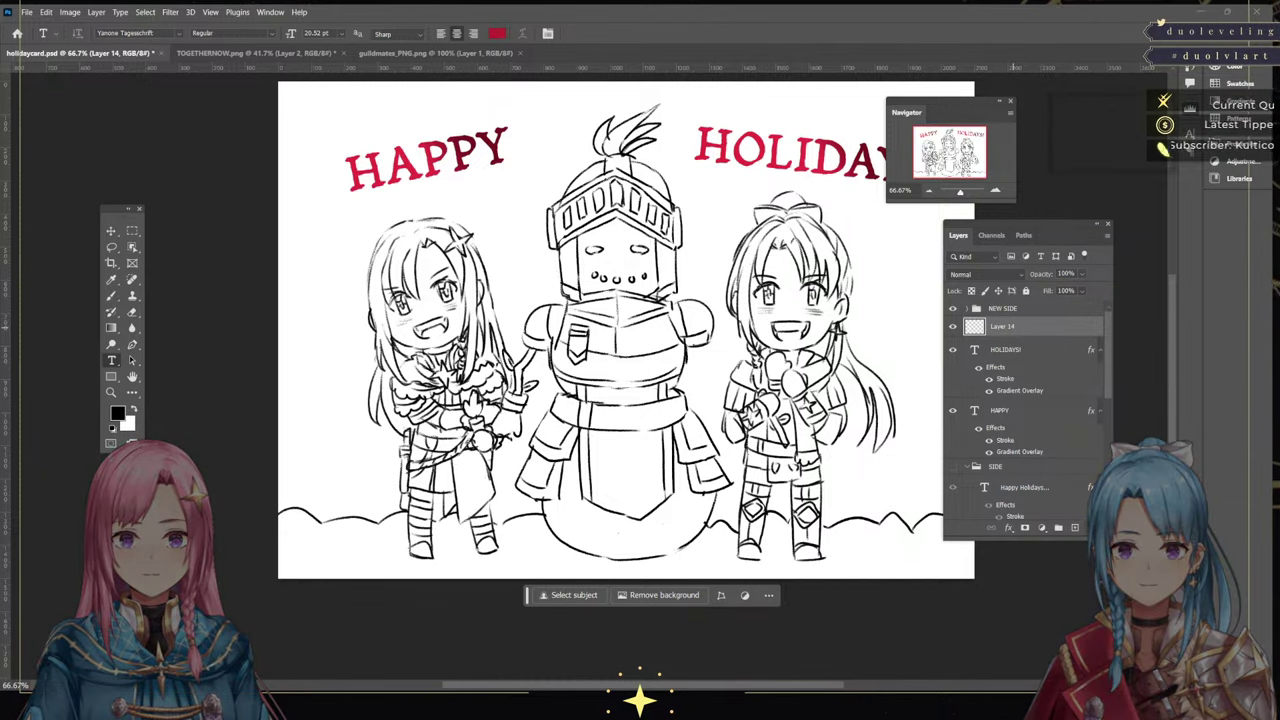
{"action": "key", "text": "Delete"}
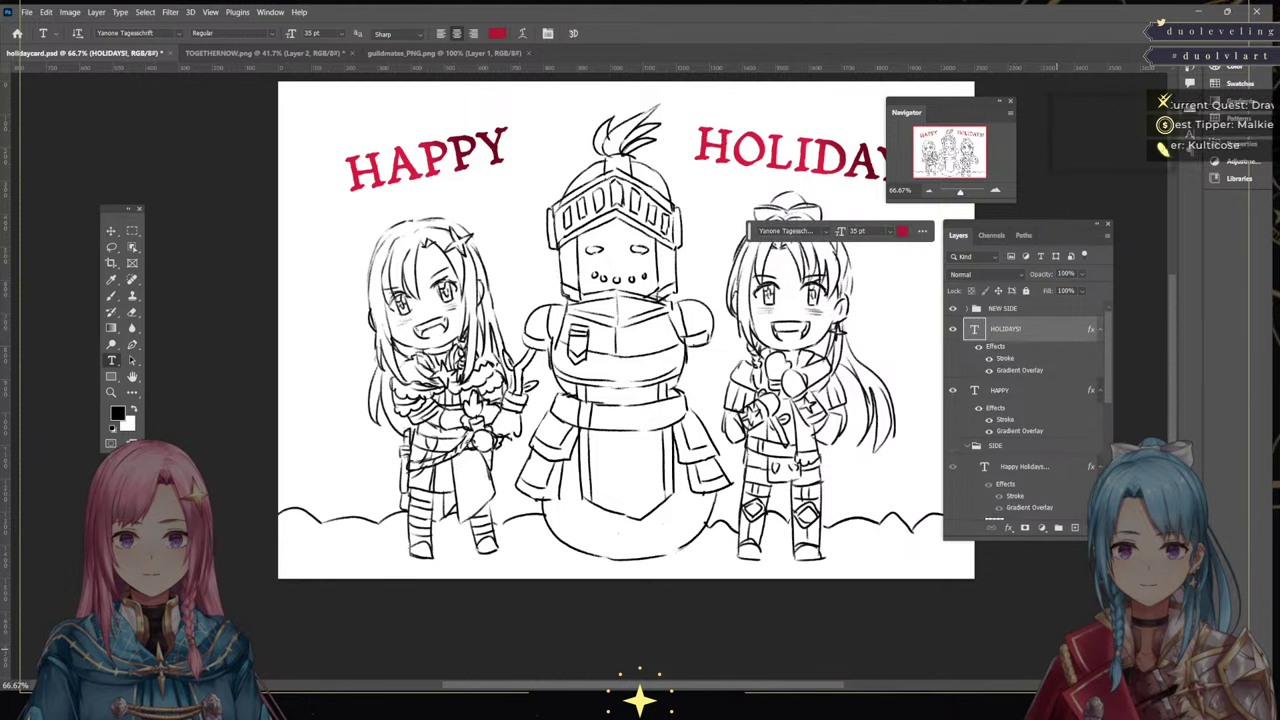
Move the "HOLIDAYS!" and "HAPPY" text layers above the NEW SIDE group, with "HAPPY" on top
{"action": "left_click_drag", "start_coordinate": [1005, 328], "coordinate": [1005, 312]}
{"action": "left_click", "coordinate": [1000, 390]}
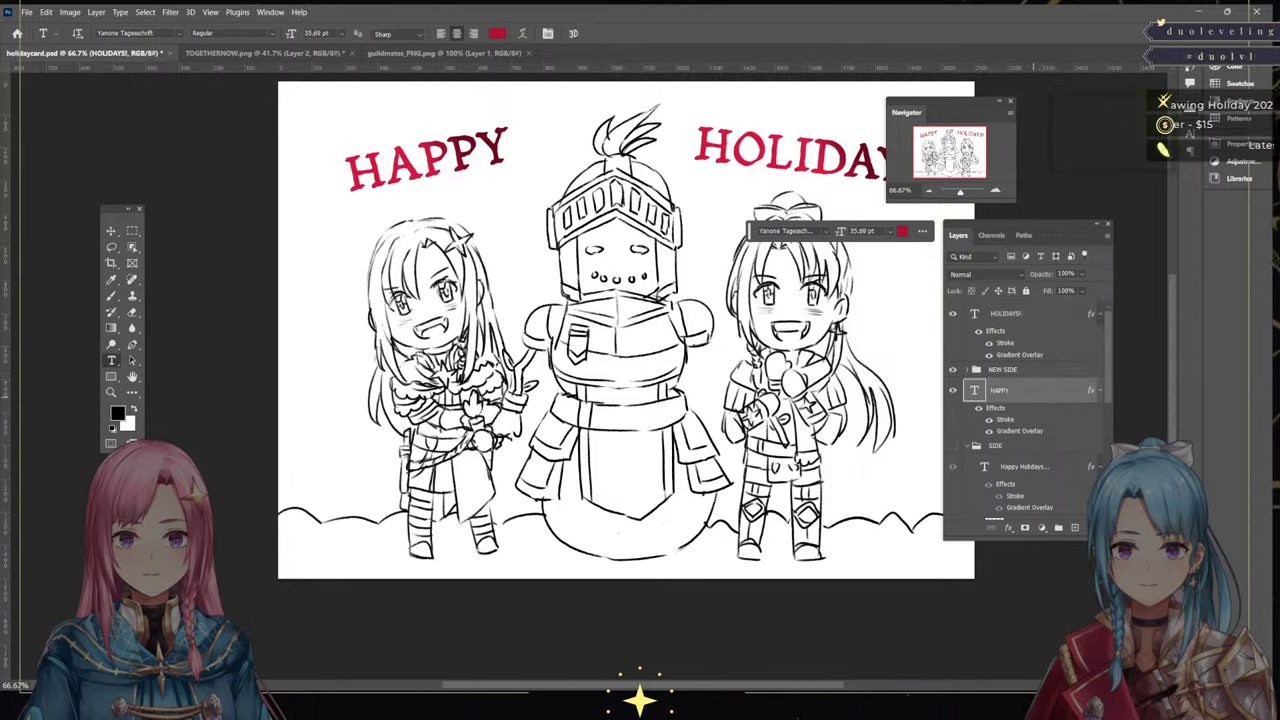
{"action": "left_click_drag", "start_coordinate": [1000, 390], "coordinate": [1000, 312]}
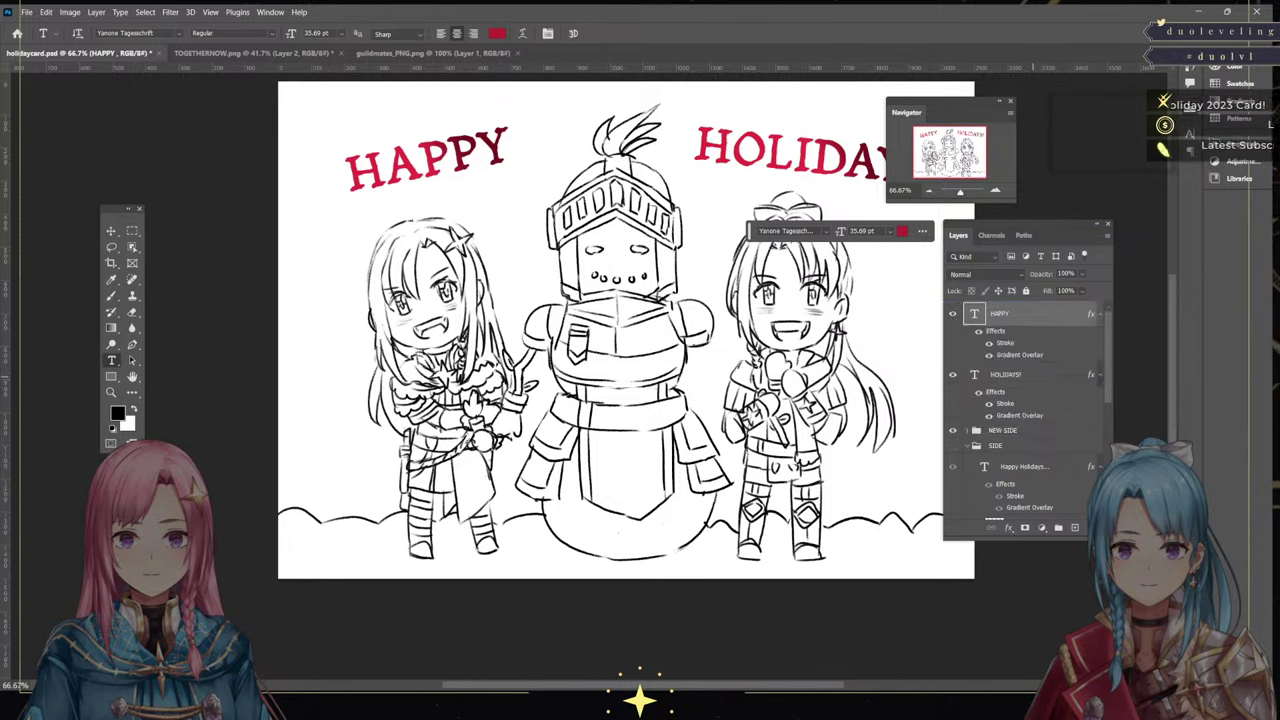
Show the SIDE group with the earlier card design and hide its coloured character layer, Layer 5
{"action": "left_click", "coordinate": [966, 445]}
{"action": "scroll", "coordinate": [1049, 419], "scroll_direction": "down", "scroll_amount": 1}
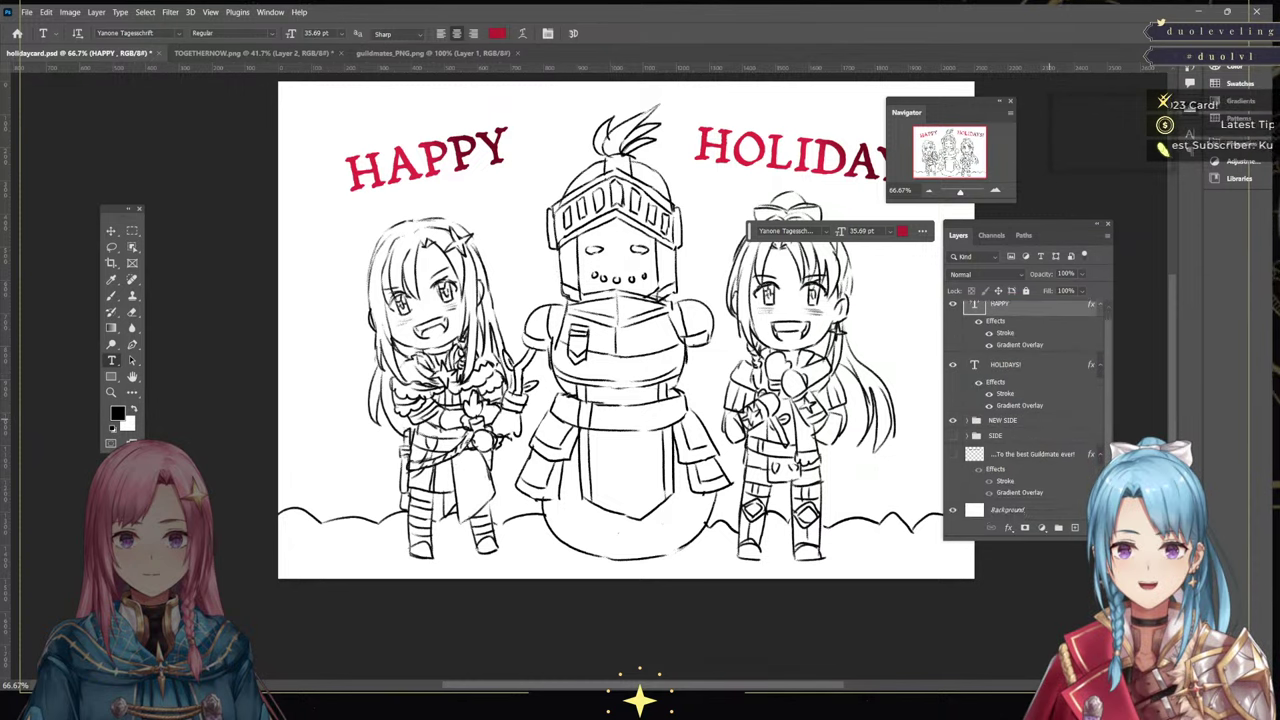
{"action": "left_click", "coordinate": [966, 435]}
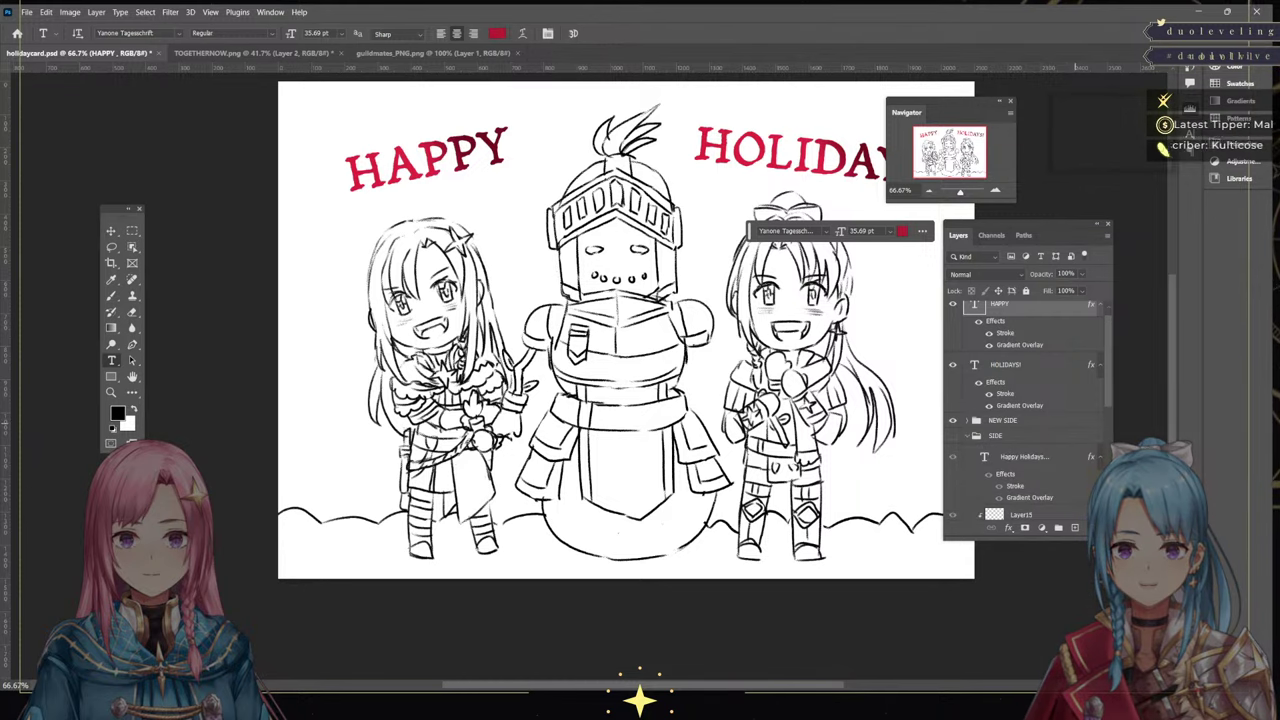
{"action": "scroll", "coordinate": [1075, 423], "scroll_direction": "down", "scroll_amount": 3}
{"action": "left_click", "coordinate": [953, 351]}
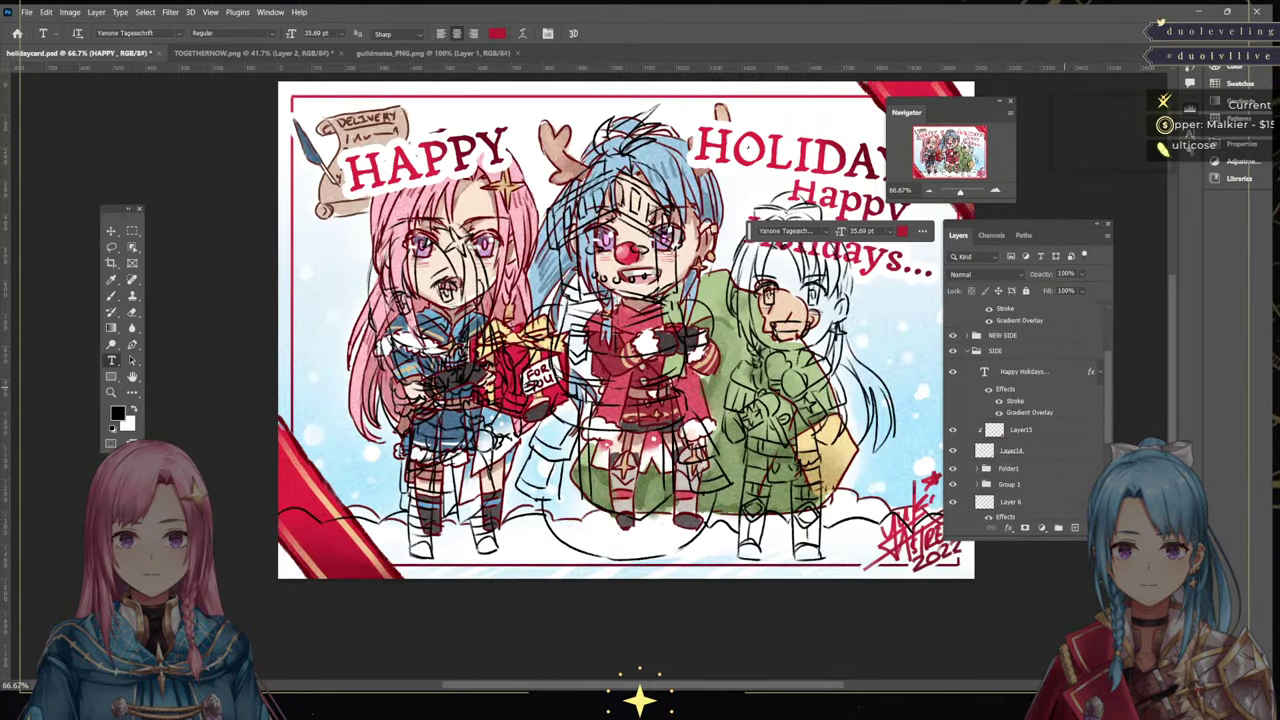
{"action": "scroll", "coordinate": [1064, 388], "scroll_direction": "down", "scroll_amount": 5}
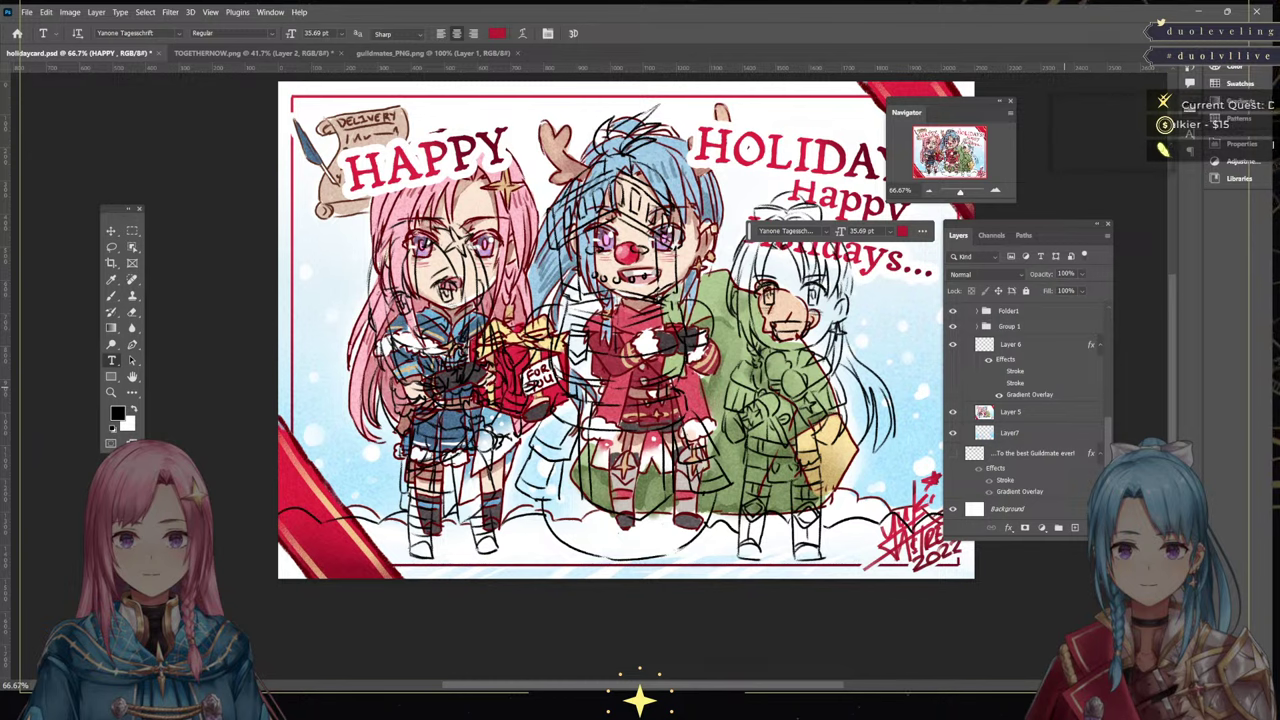
{"action": "left_click", "coordinate": [955, 412]}
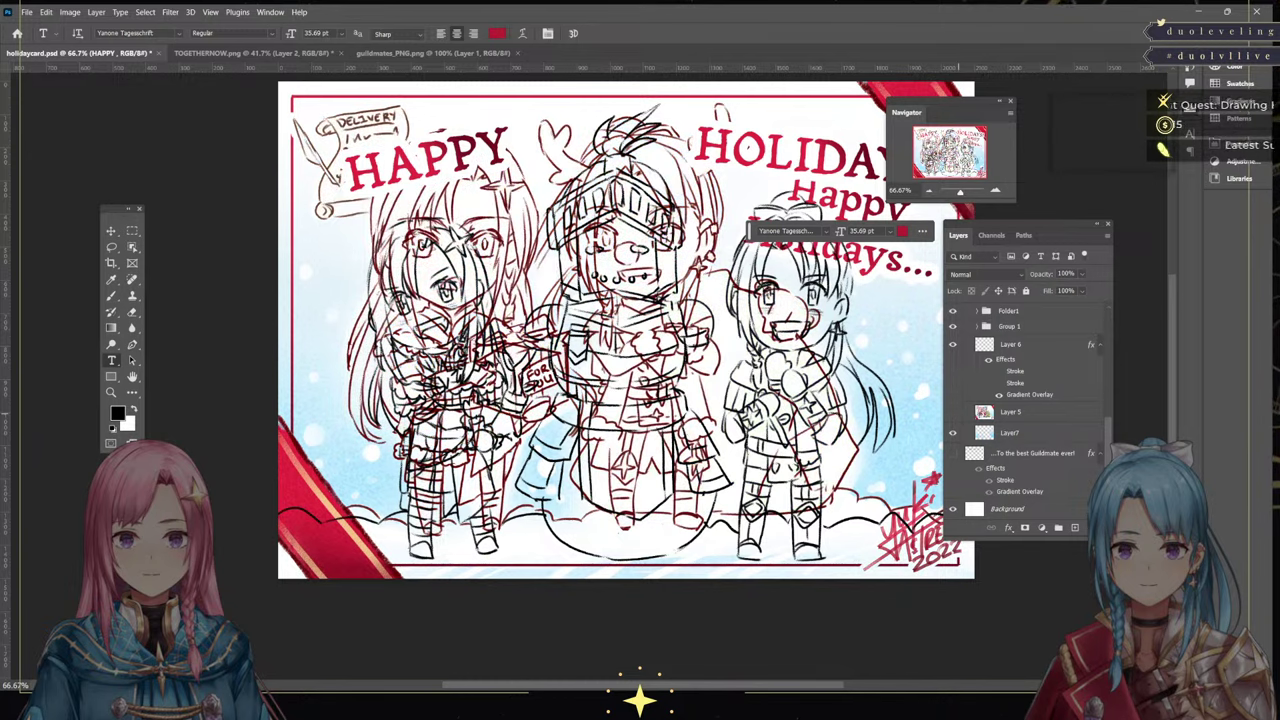
Toggle the visibility of Layer 6, Layer15 and Folder1 in SIDE to identify which hold the card's red border and corner ribbons
{"action": "scroll", "coordinate": [1025, 410], "scroll_direction": "up", "scroll_amount": 3}
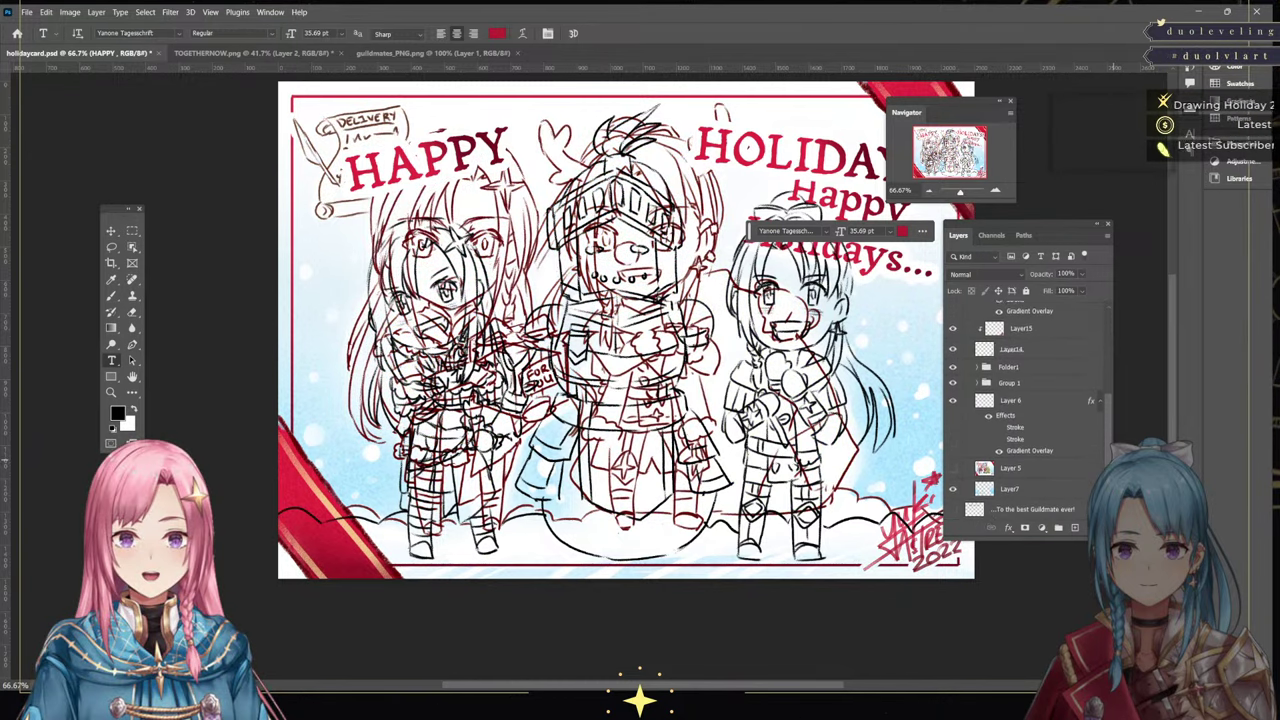
{"action": "scroll", "coordinate": [1025, 410], "scroll_direction": "up", "scroll_amount": 1}
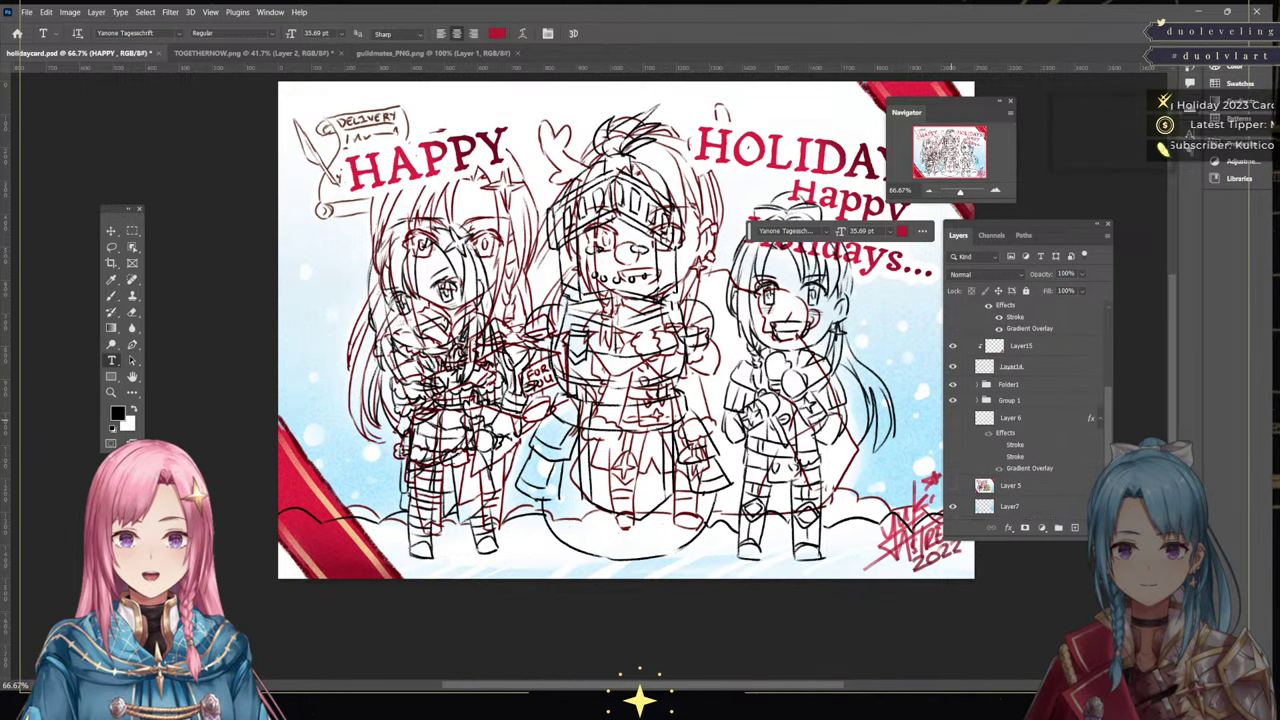
{"action": "left_click", "coordinate": [952, 418]}
{"action": "left_click", "coordinate": [1028, 420]}
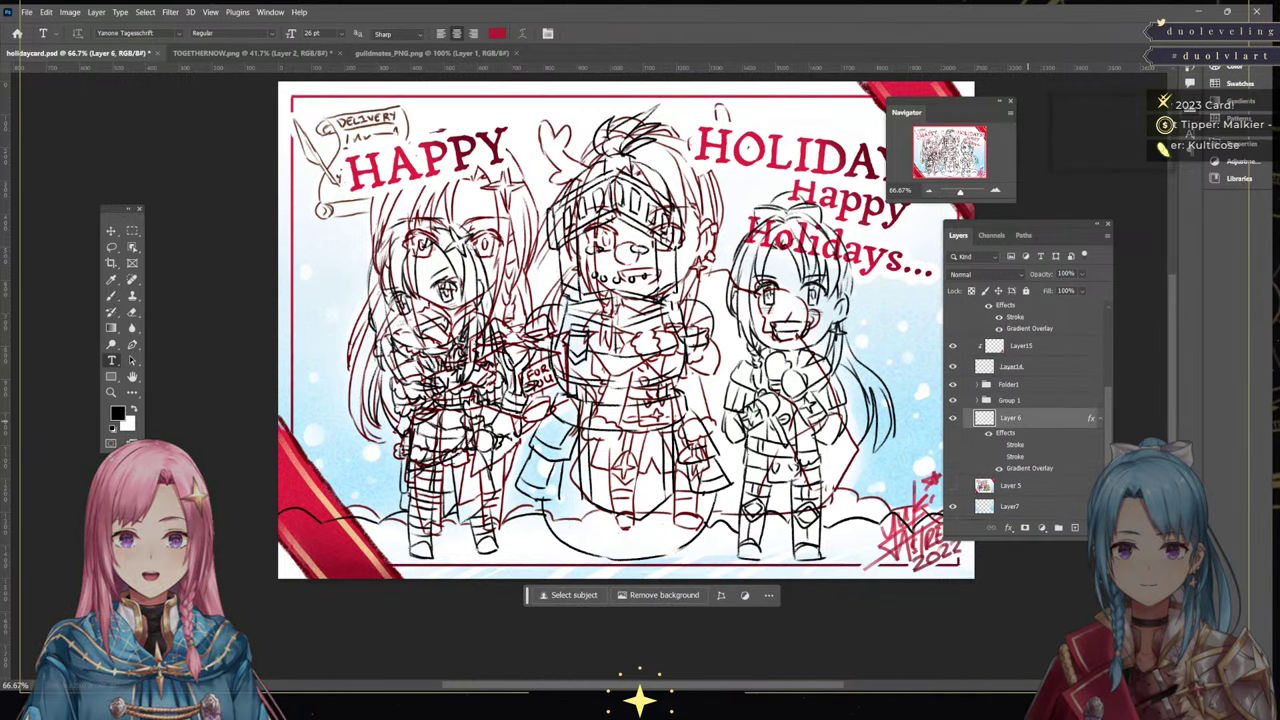
{"action": "scroll", "coordinate": [1025, 410], "scroll_direction": "up", "scroll_amount": 2}
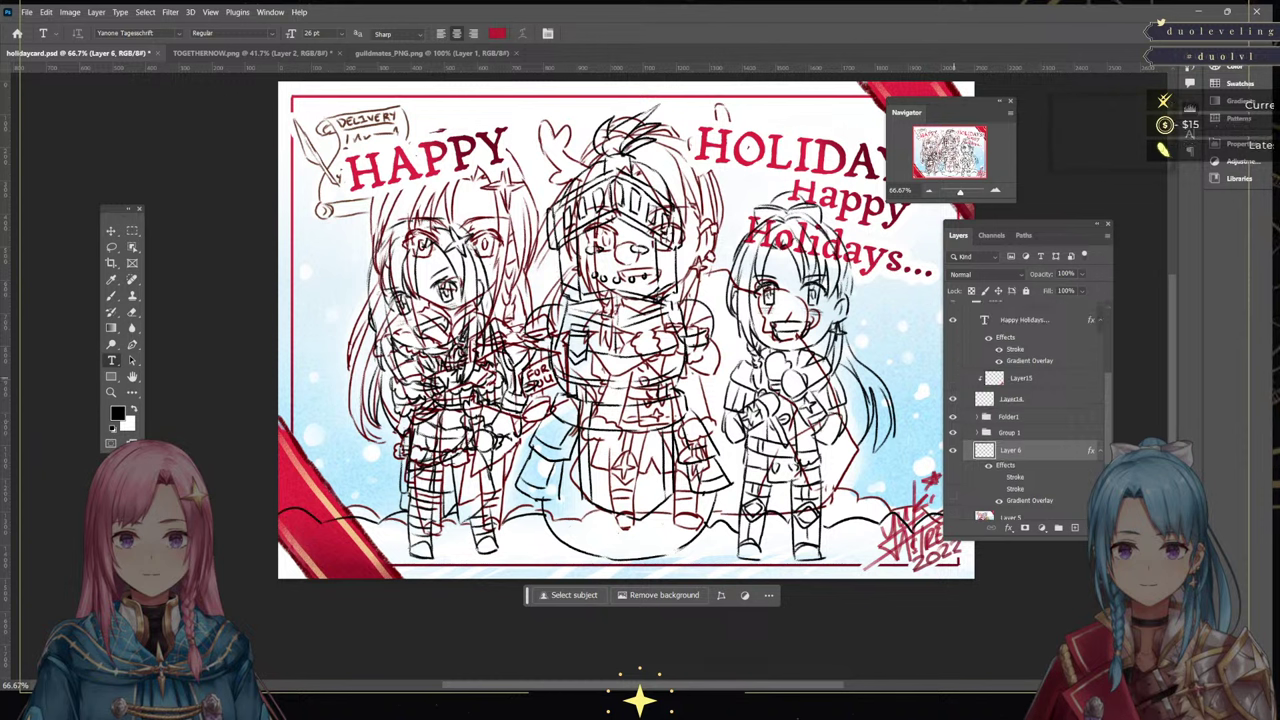
{"action": "left_click", "coordinate": [953, 378]}
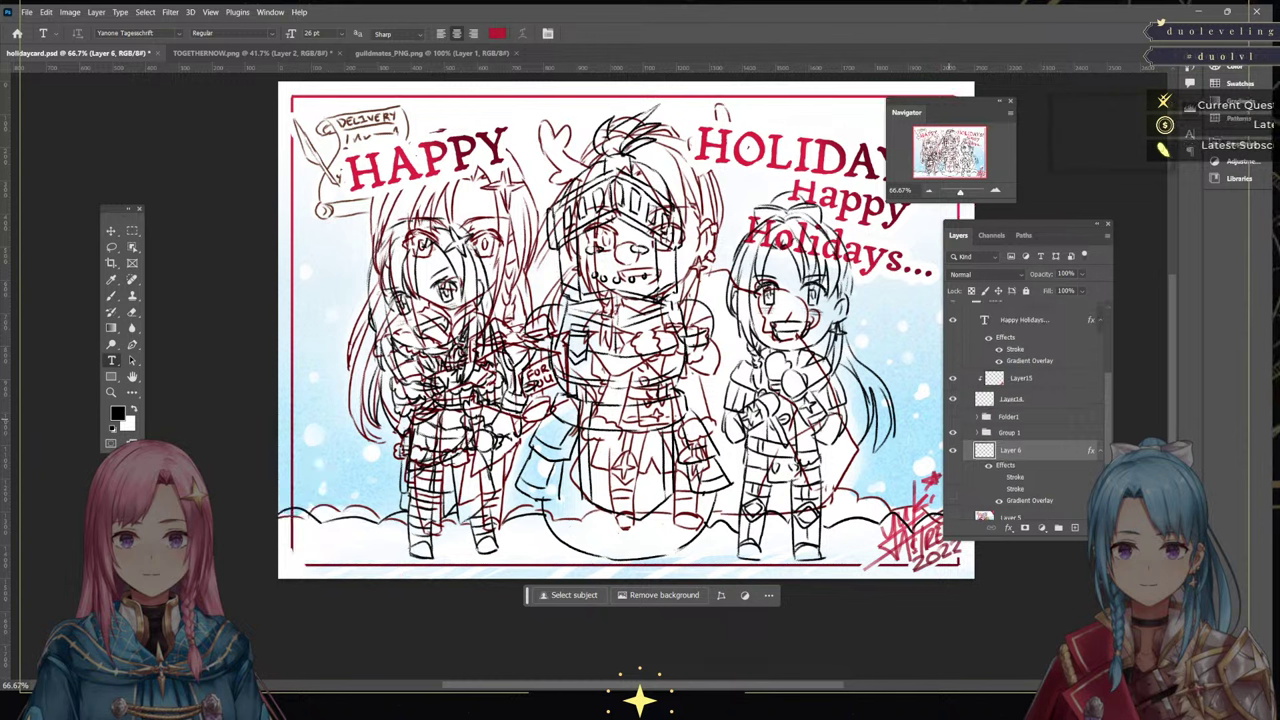
Move Folder1 and Layer 6 out of the SIDE group to the top of the layer stack, and hide and collapse SIDE
{"action": "left_click", "coordinate": [1030, 417]}
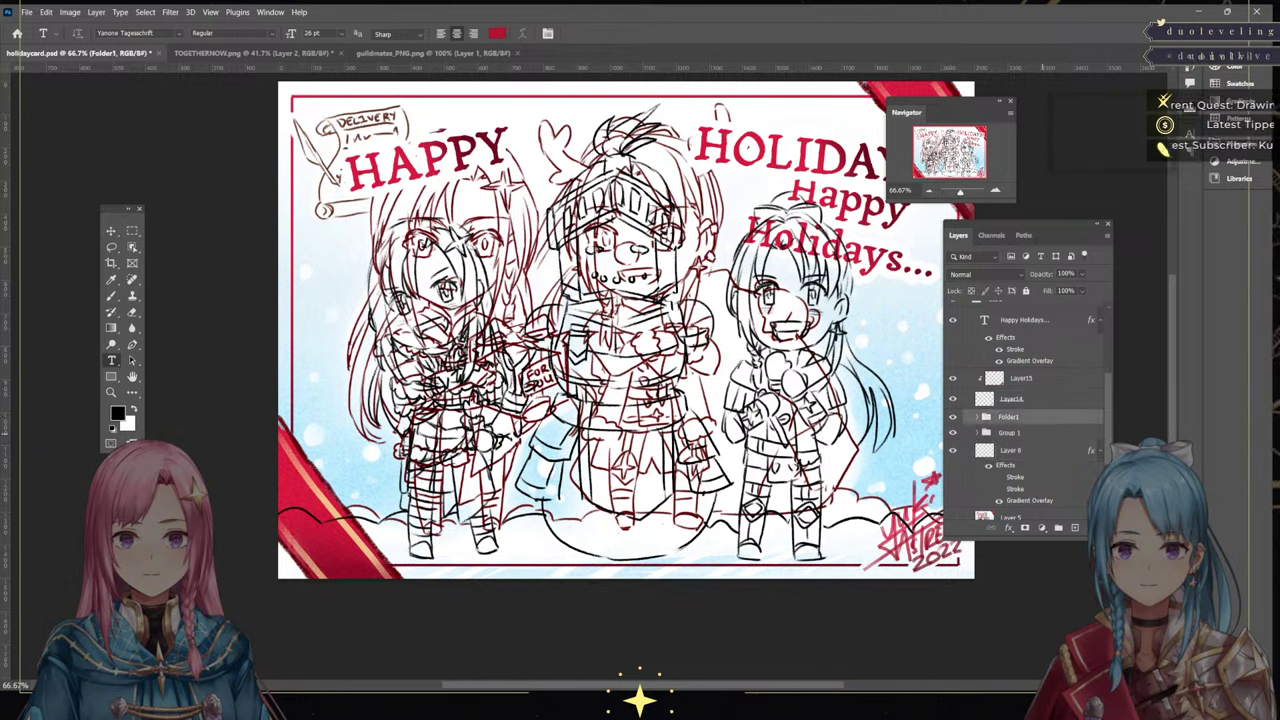
{"action": "left_click", "coordinate": [1040, 449], "text": "ctrl"}
{"action": "left_click_drag", "start_coordinate": [1040, 449], "coordinate": [1005, 312]}
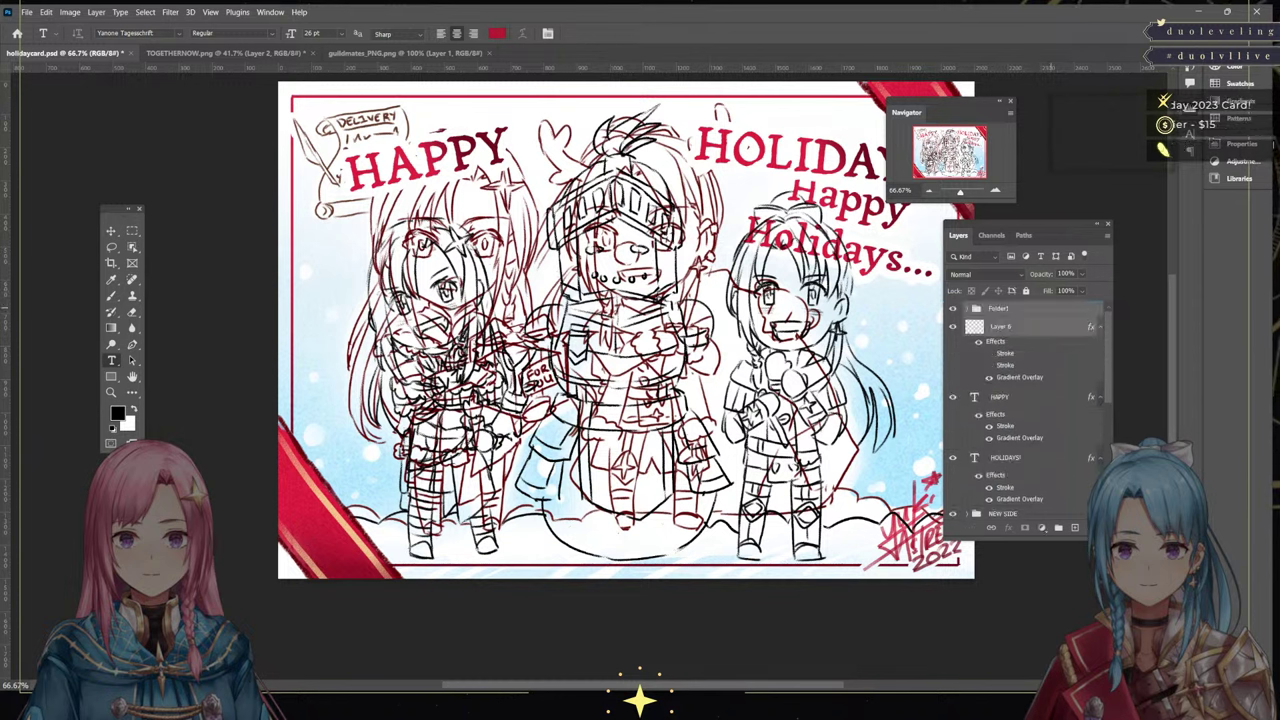
{"action": "scroll", "coordinate": [1030, 410], "scroll_direction": "down", "scroll_amount": 4}
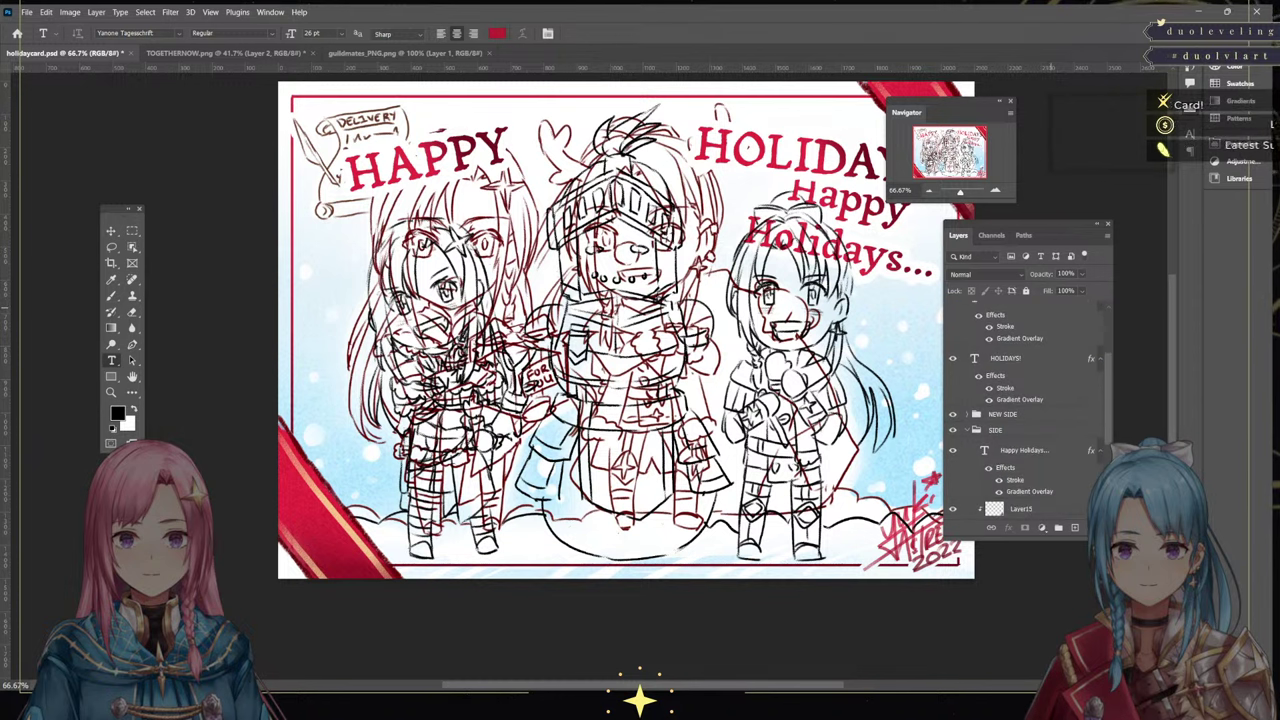
{"action": "left_click", "coordinate": [952, 435]}
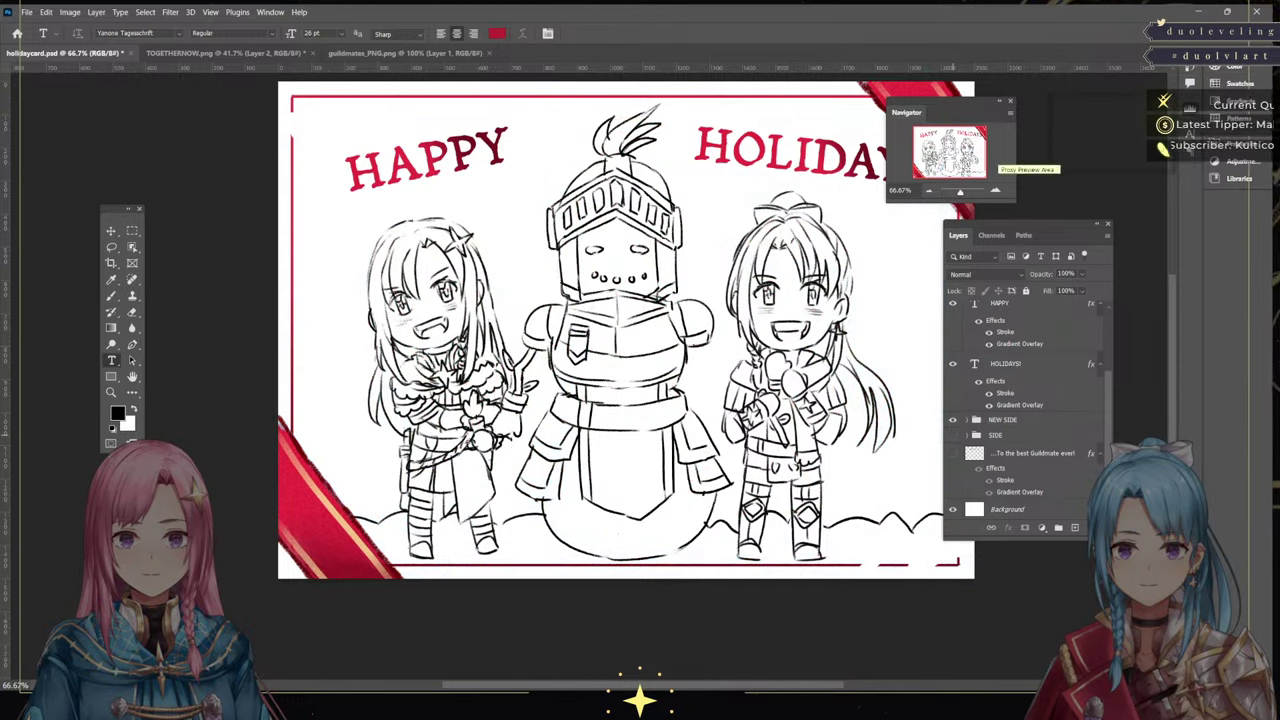
Move the Navigator off the end of the "HOLIDAYS!" text and leave the NEW SIDE group collapsed
{"action": "left_click", "coordinate": [1010, 101]}
{"action": "left_click_drag", "start_coordinate": [1010, 101], "coordinate": [543, 394]}
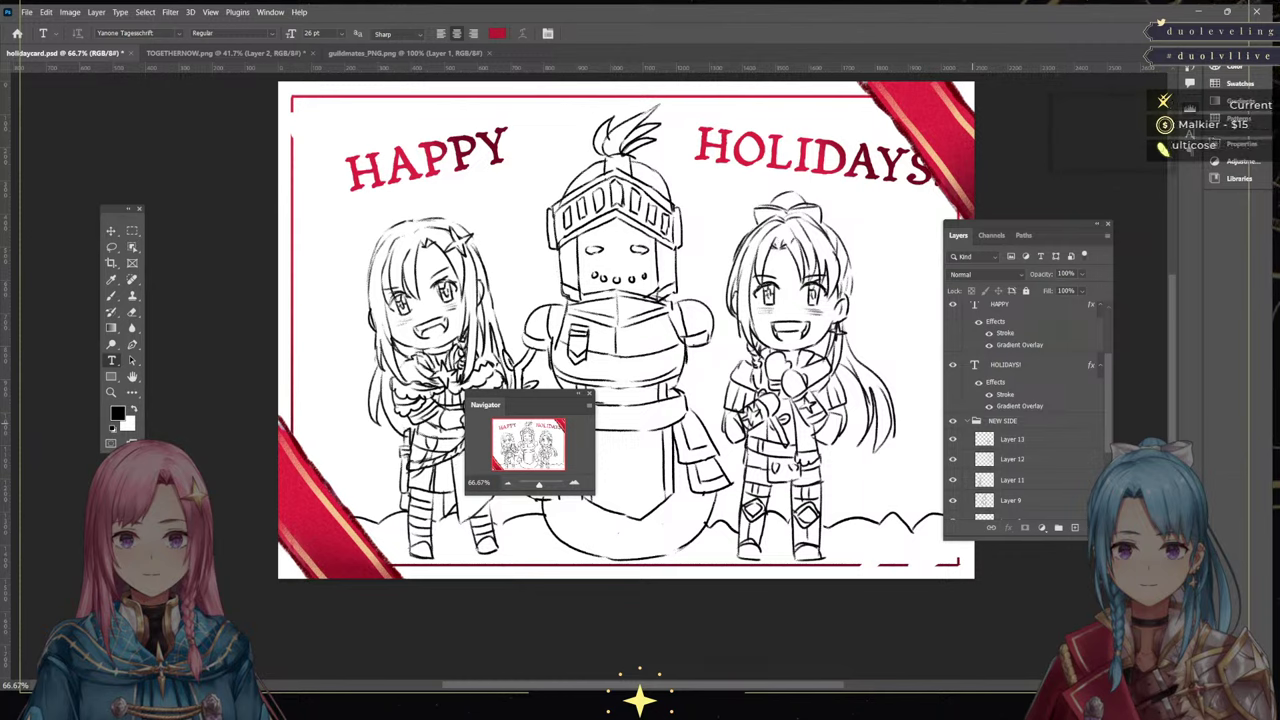
{"action": "left_click", "coordinate": [967, 421]}
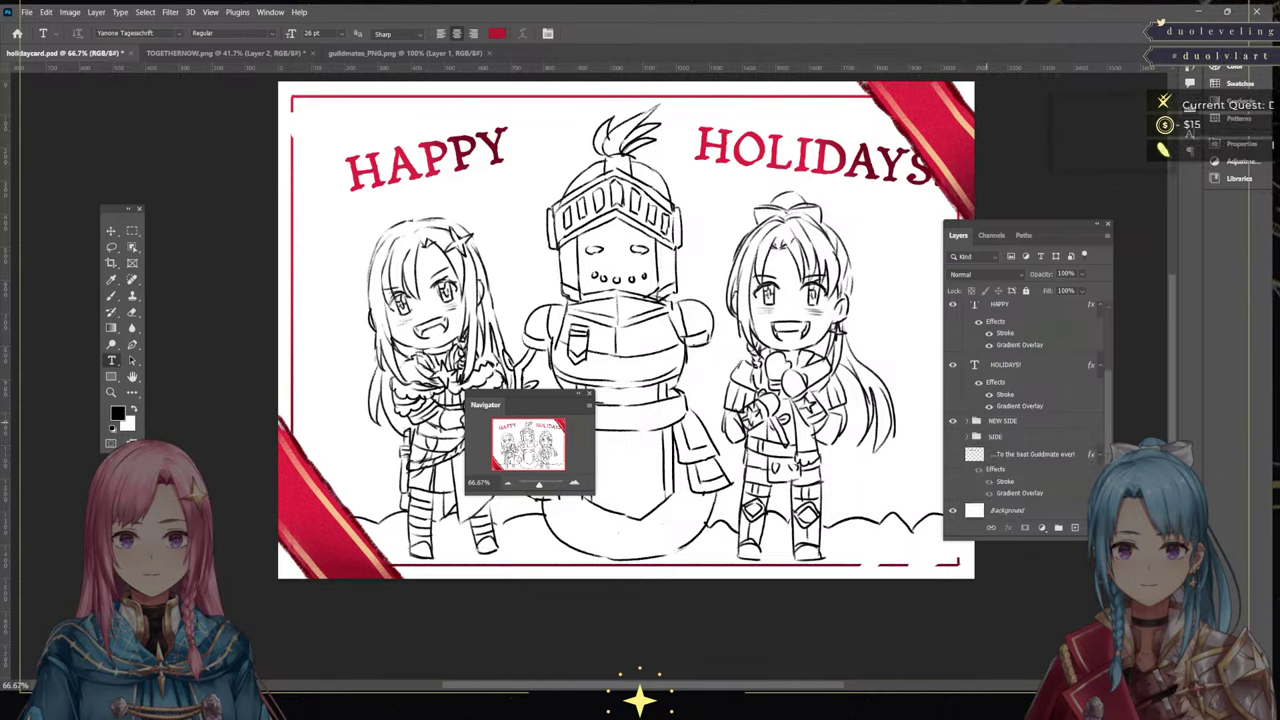
Select the upper end of the left border line on Layer 6 with a rectangular marquee, just below the corner gap
{"action": "scroll", "coordinate": [986, 422], "scroll_direction": "up", "scroll_amount": 3}
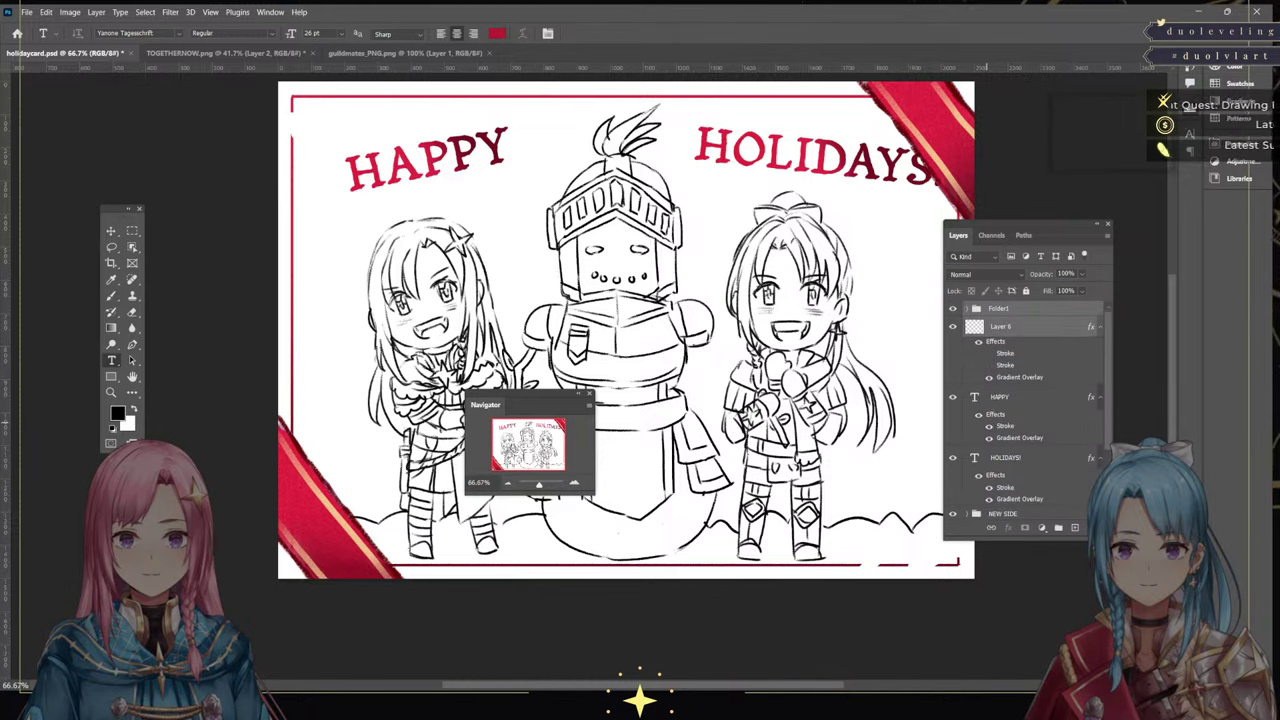
{"action": "left_click", "coordinate": [985, 330]}
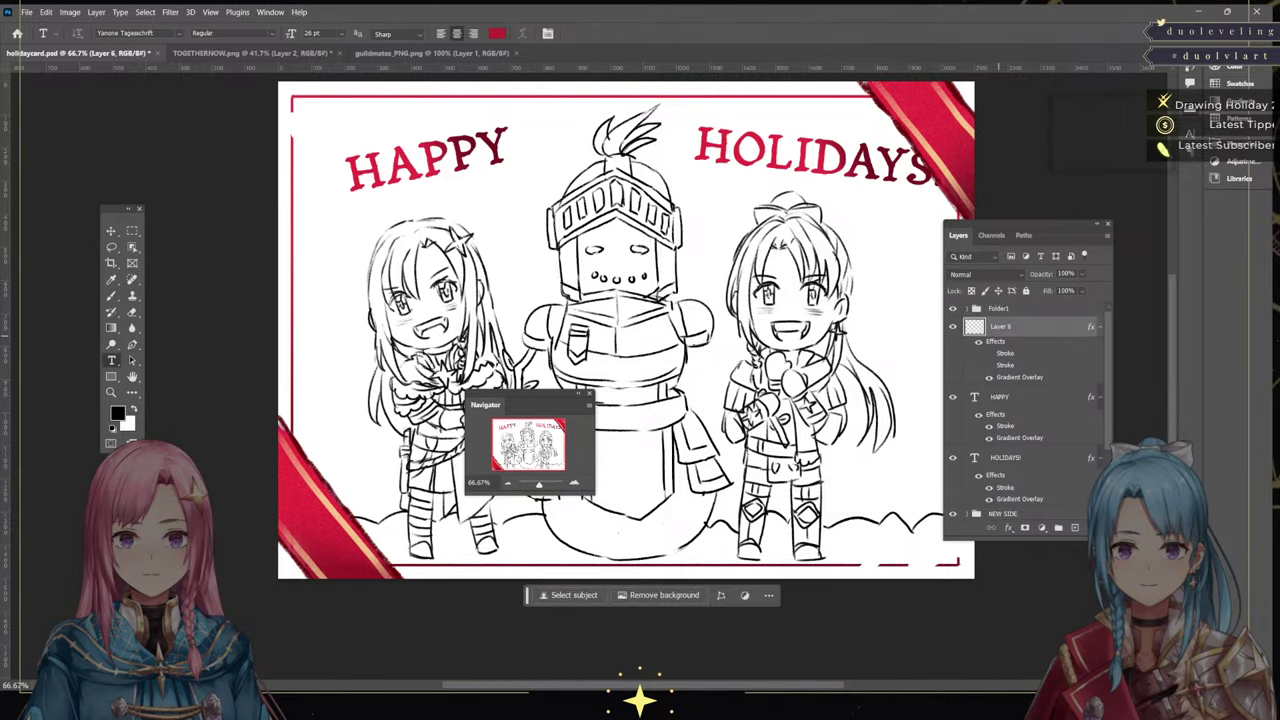
{"action": "key", "text": "m"}
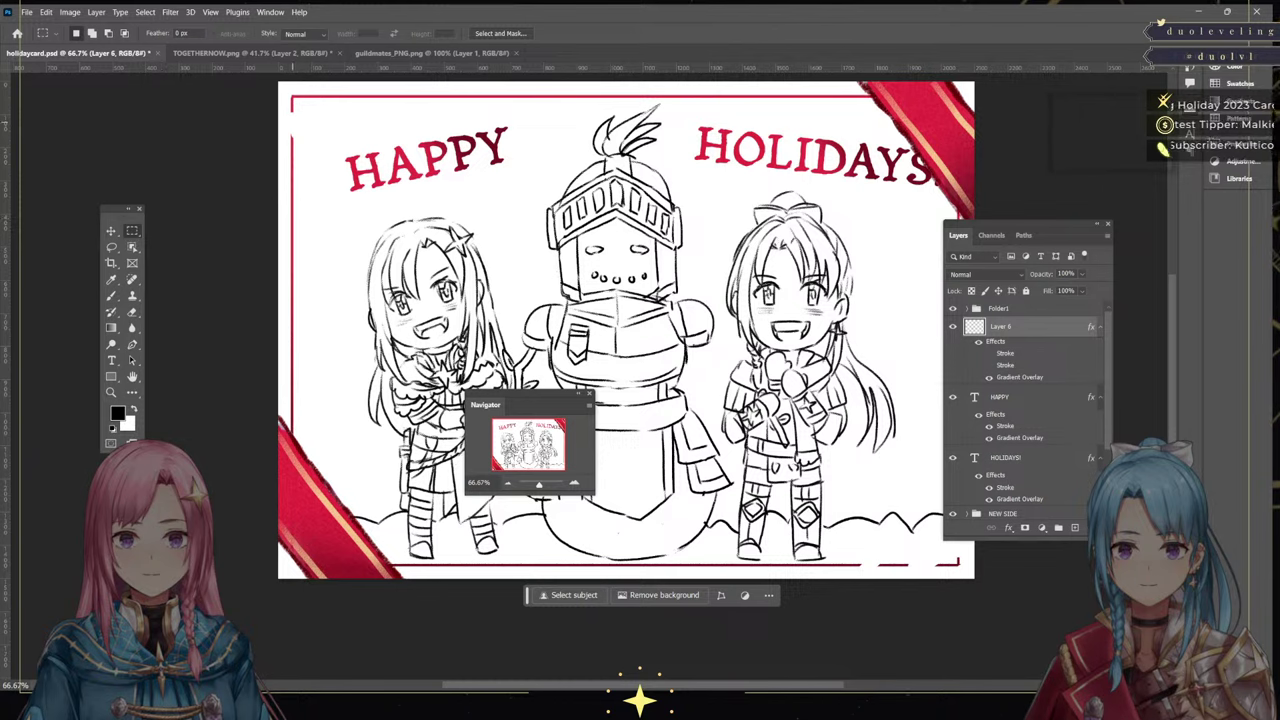
{"action": "left_click_drag", "start_coordinate": [310, 133], "coordinate": [278, 186]}
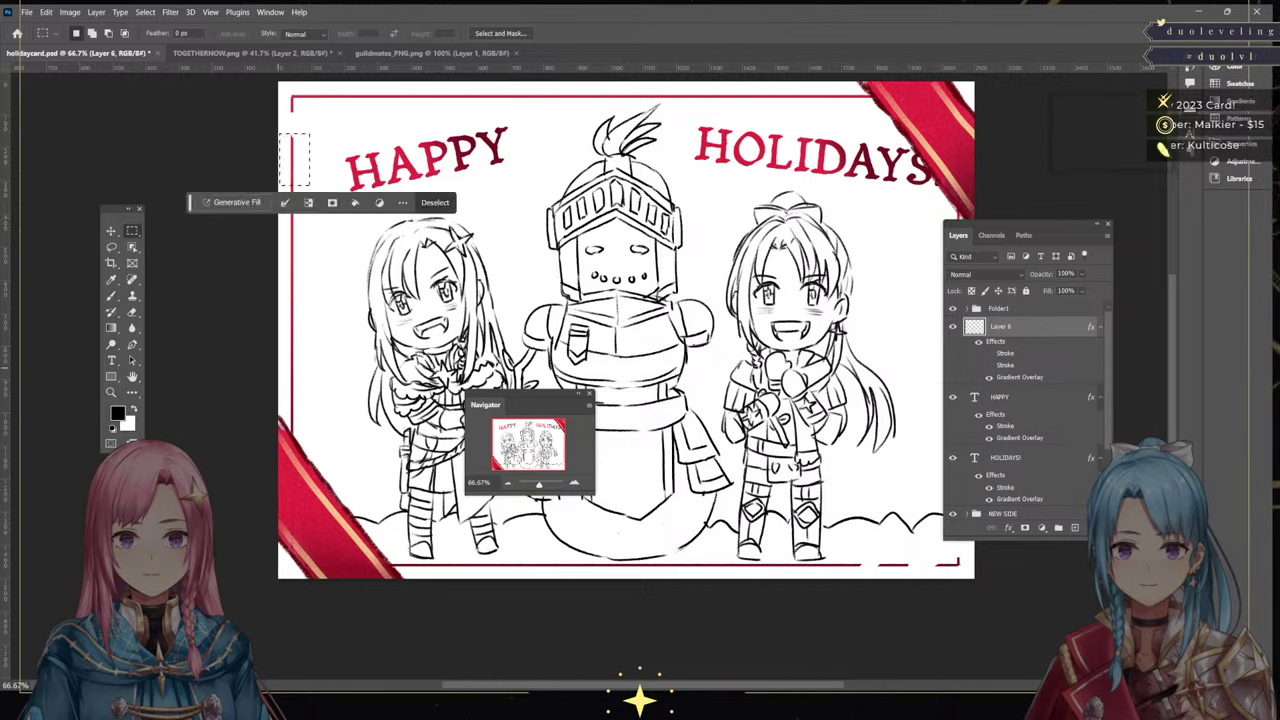
{"action": "key", "text": "ctrl+t"}
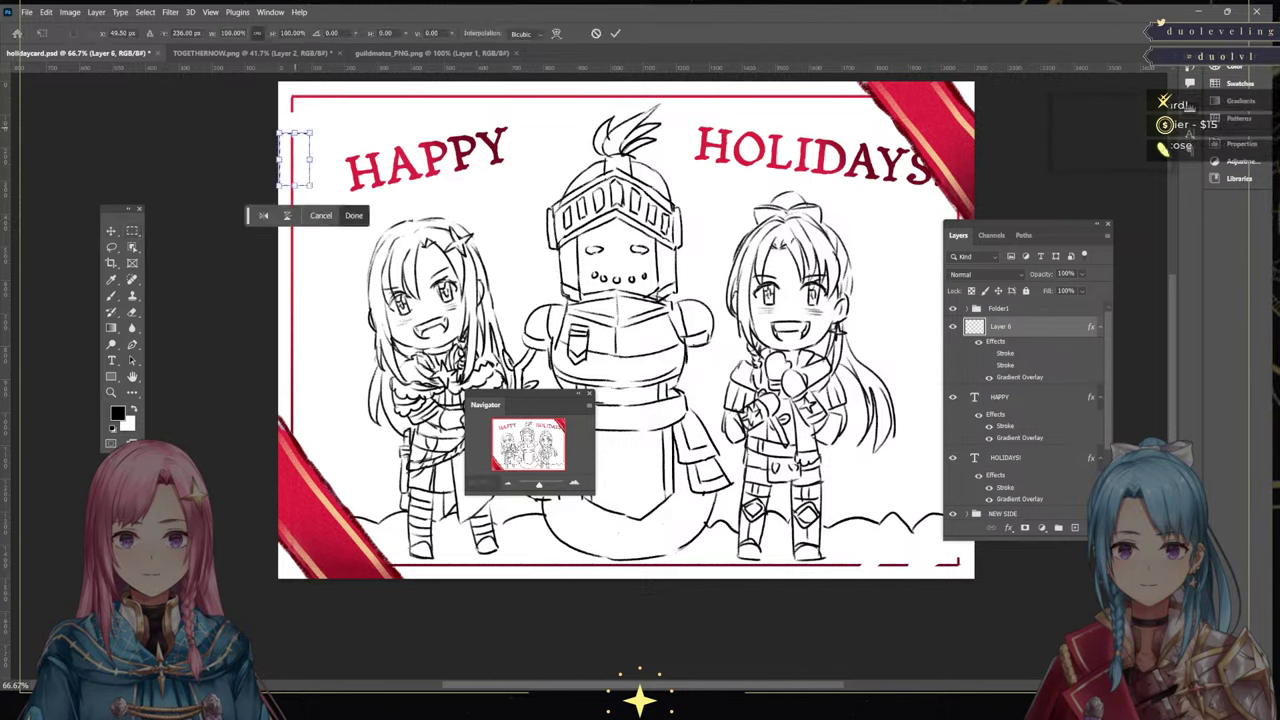
{"action": "left_click_drag", "start_coordinate": [294, 133], "coordinate": [295, 116]}
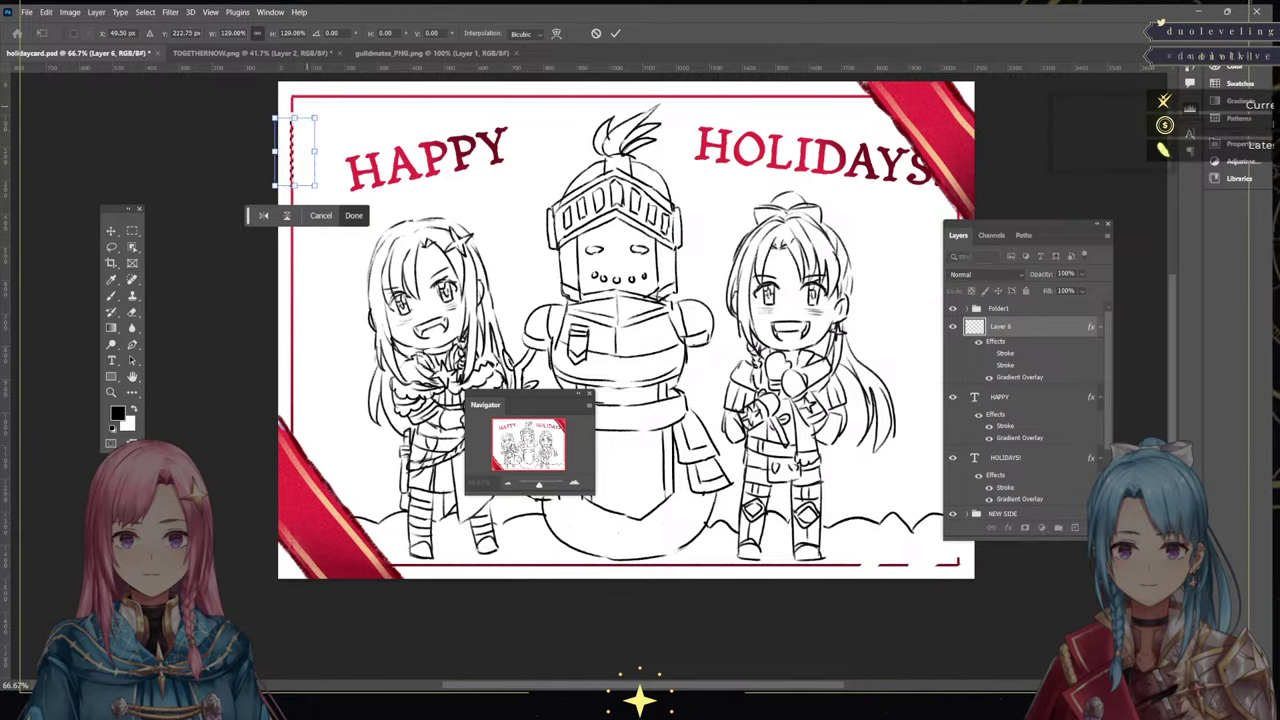
{"action": "key", "text": "Escape"}
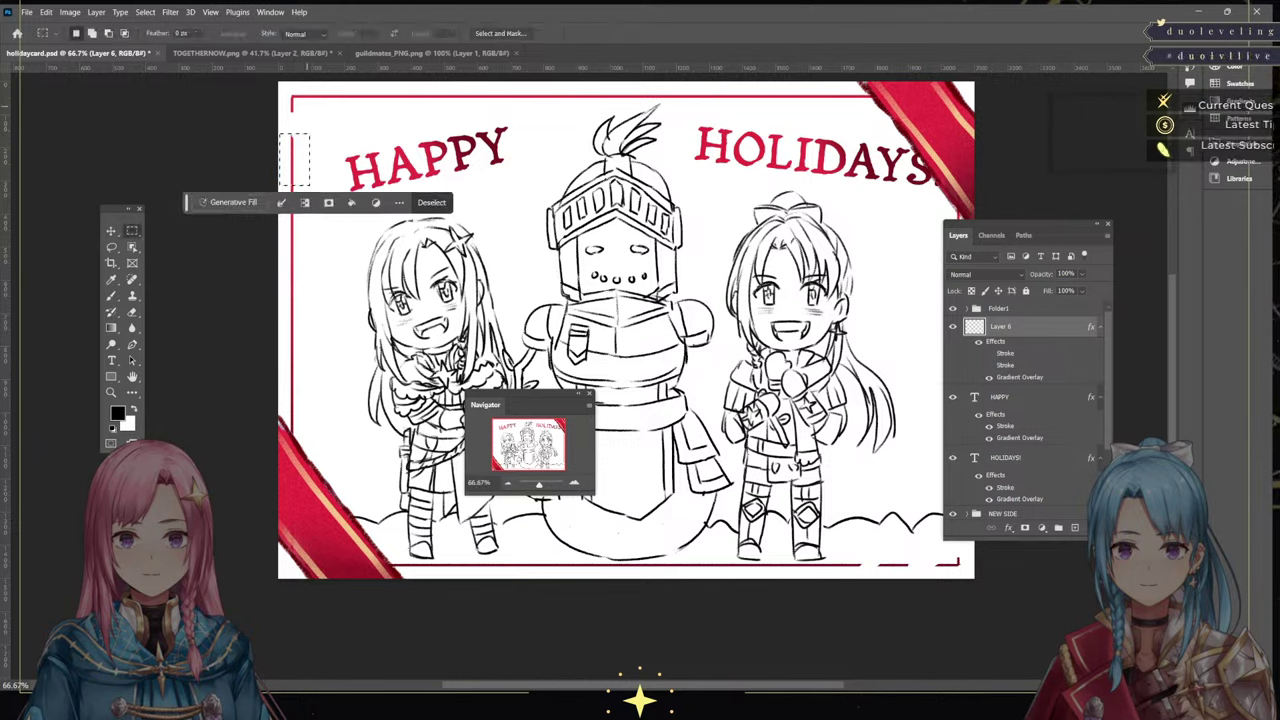
Stretch the selected piece of the left border upward to about 157% height to close the corner gap, and deselect it
{"action": "key", "text": "ctrl+t"}
{"action": "left_click_drag", "start_coordinate": [309, 133], "coordinate": [309, 102]}
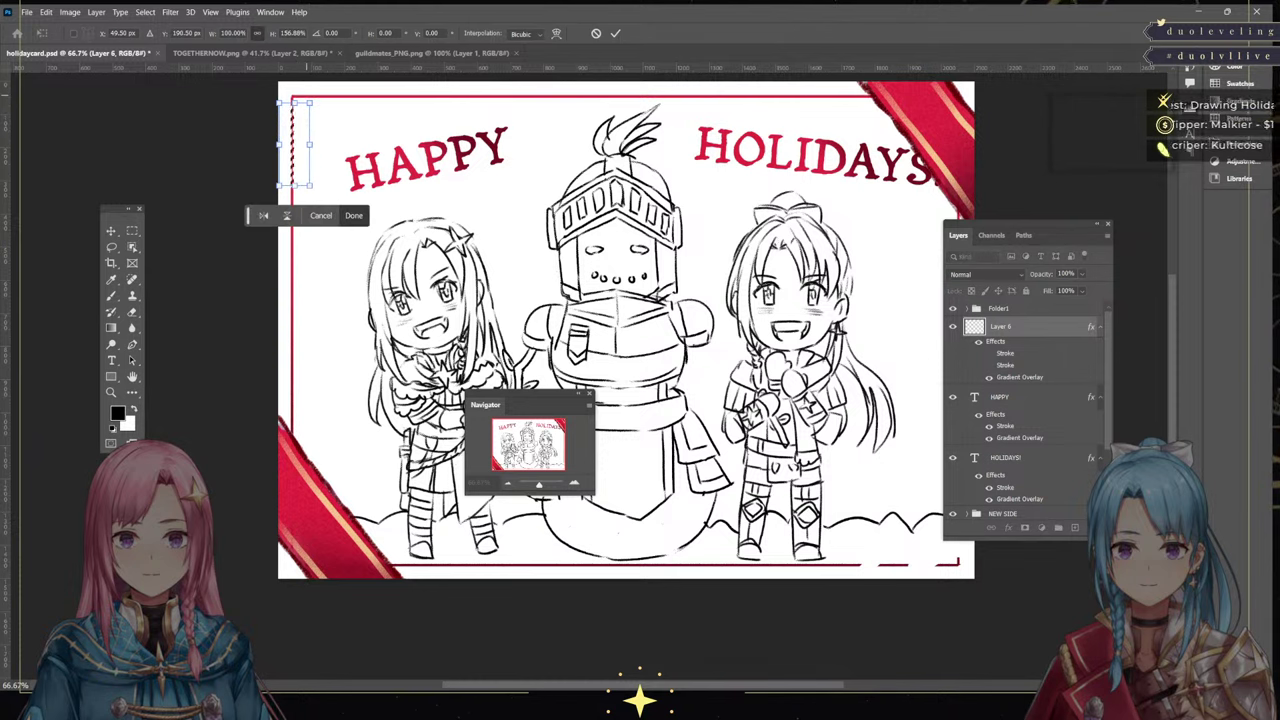
{"action": "key", "text": "Return"}
{"action": "key", "text": "ctrl+d"}
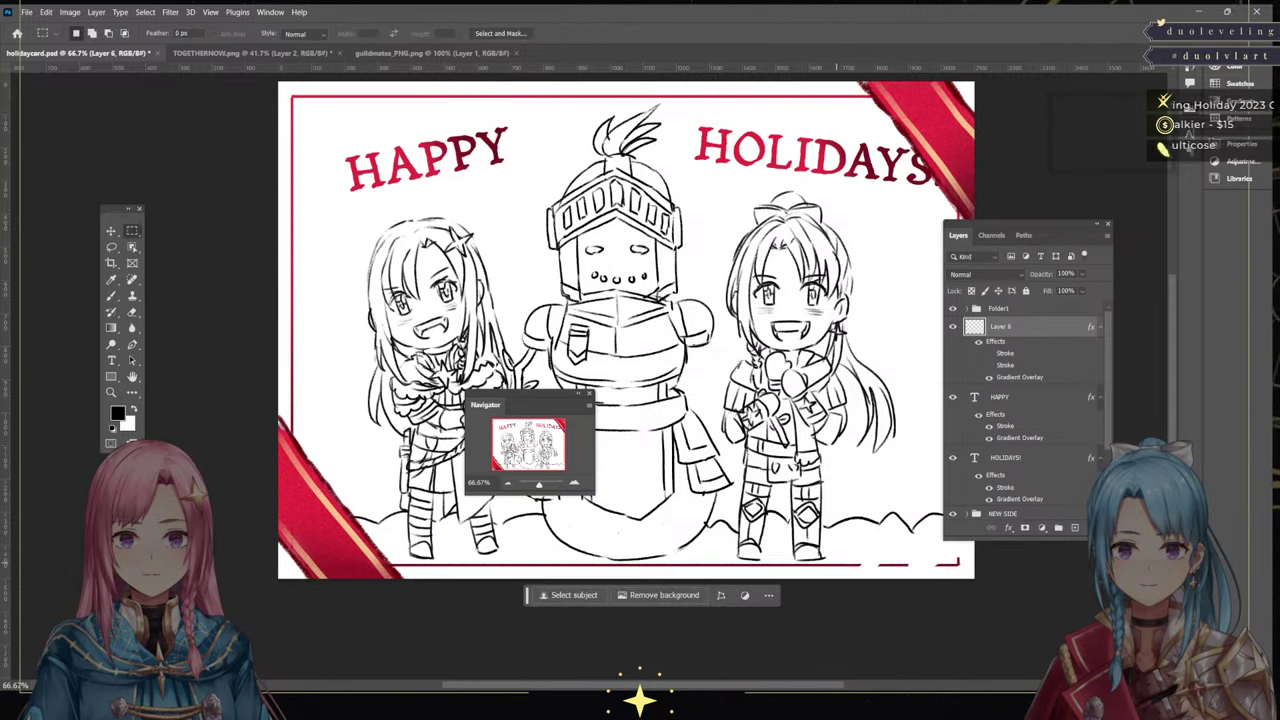
Select the bottom border piece near the lower right corner, widen it to about 391% to close the gaps, and deselect it
{"action": "mouse_move", "coordinate": [833, 550]}
{"action": "left_mouse_down"}
{"action": "mouse_move", "coordinate": [857, 580]}
{"action": "mouse_move", "coordinate": [956, 563]}
{"action": "left_mouse_up"}
{"action": "key", "text": "ctrl+t"}
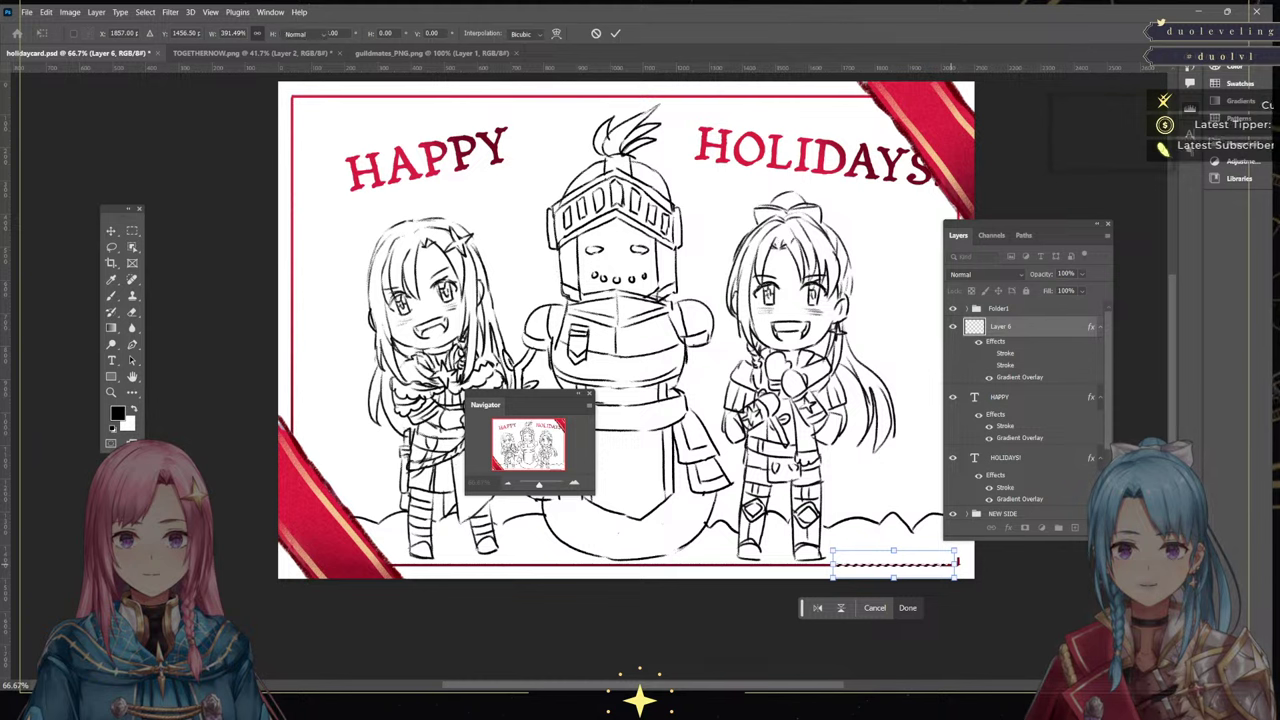
{"action": "key", "text": "Return"}
{"action": "key", "text": "ctrl+d"}
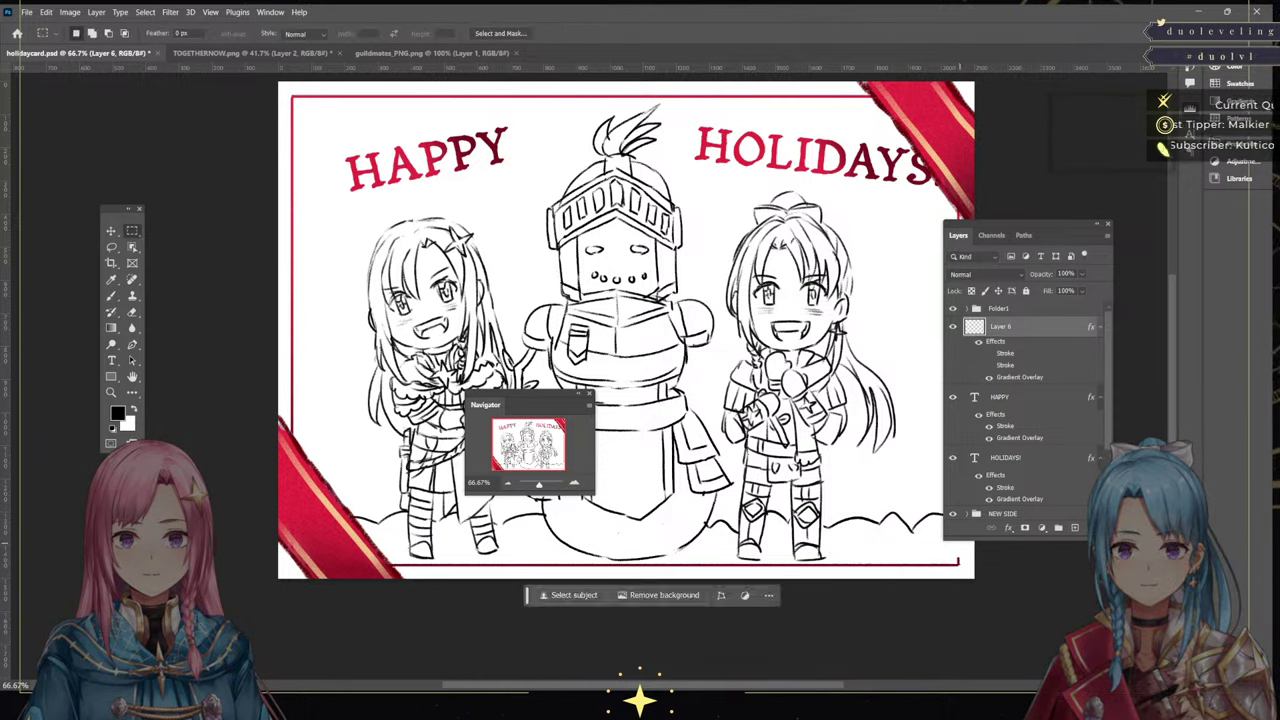
Uncover the right border and stretch its lower end down to about 192% height so it meets the bottom border
{"action": "left_click_drag", "start_coordinate": [1000, 225], "coordinate": [627, 195]}
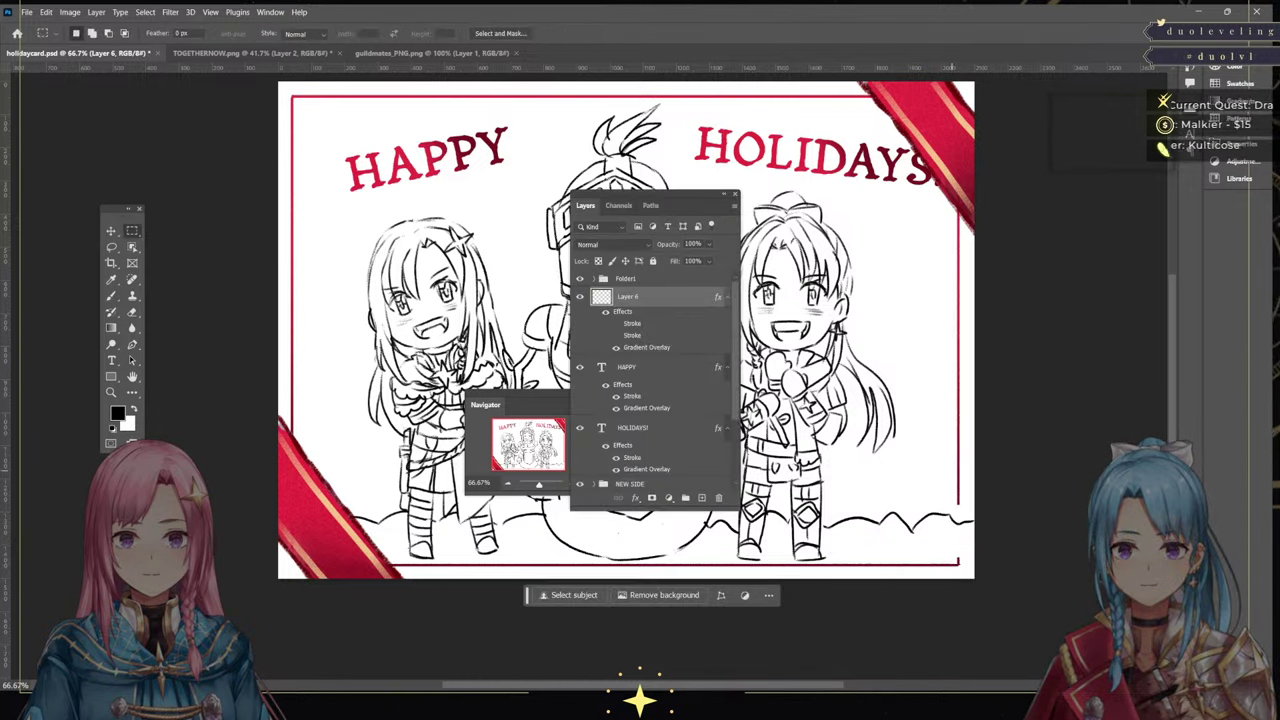
{"action": "left_click_drag", "start_coordinate": [947, 446], "coordinate": [971, 523]}
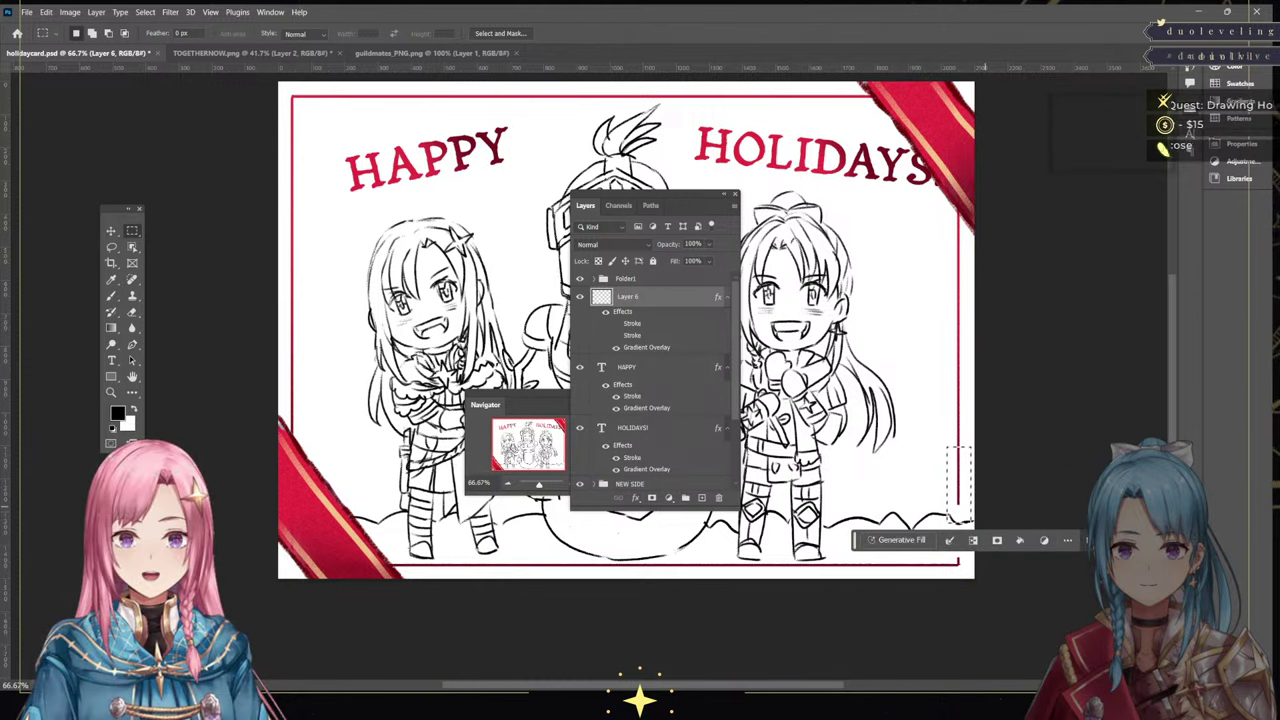
{"action": "key", "text": "ctrl+t"}
{"action": "left_click_drag", "start_coordinate": [959, 523], "coordinate": [958, 593]}
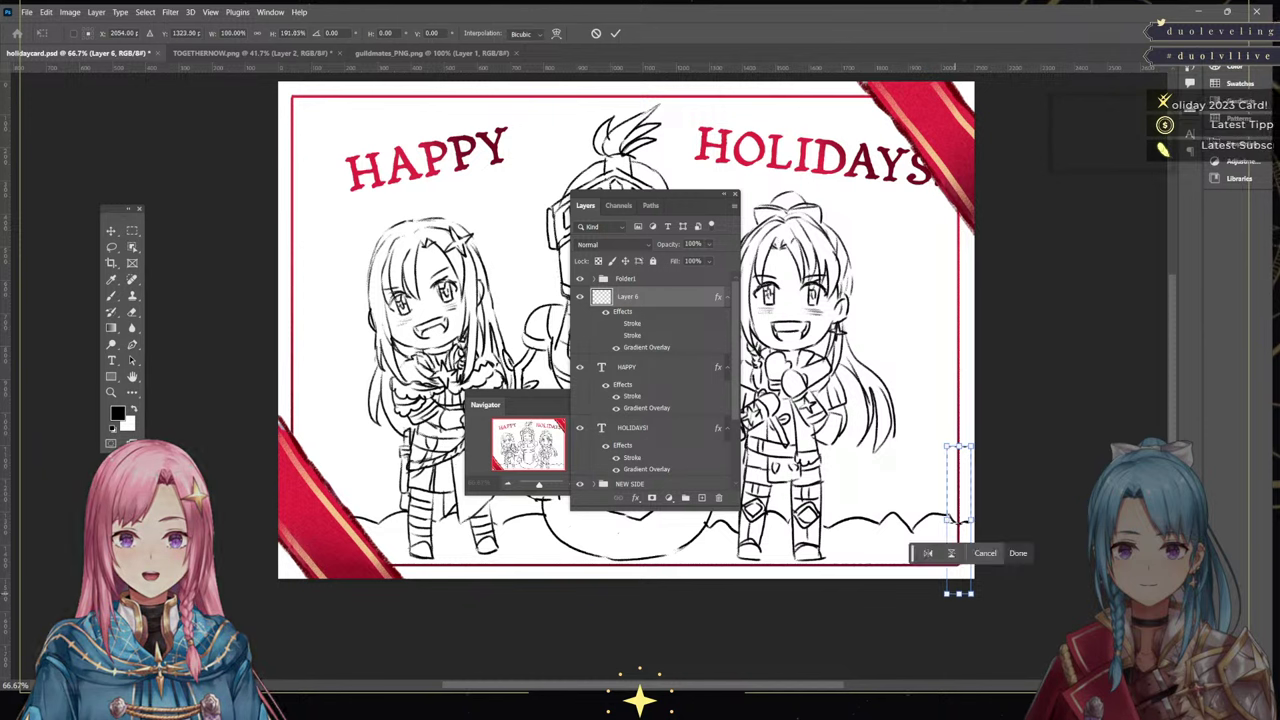
{"action": "key", "text": "Return"}
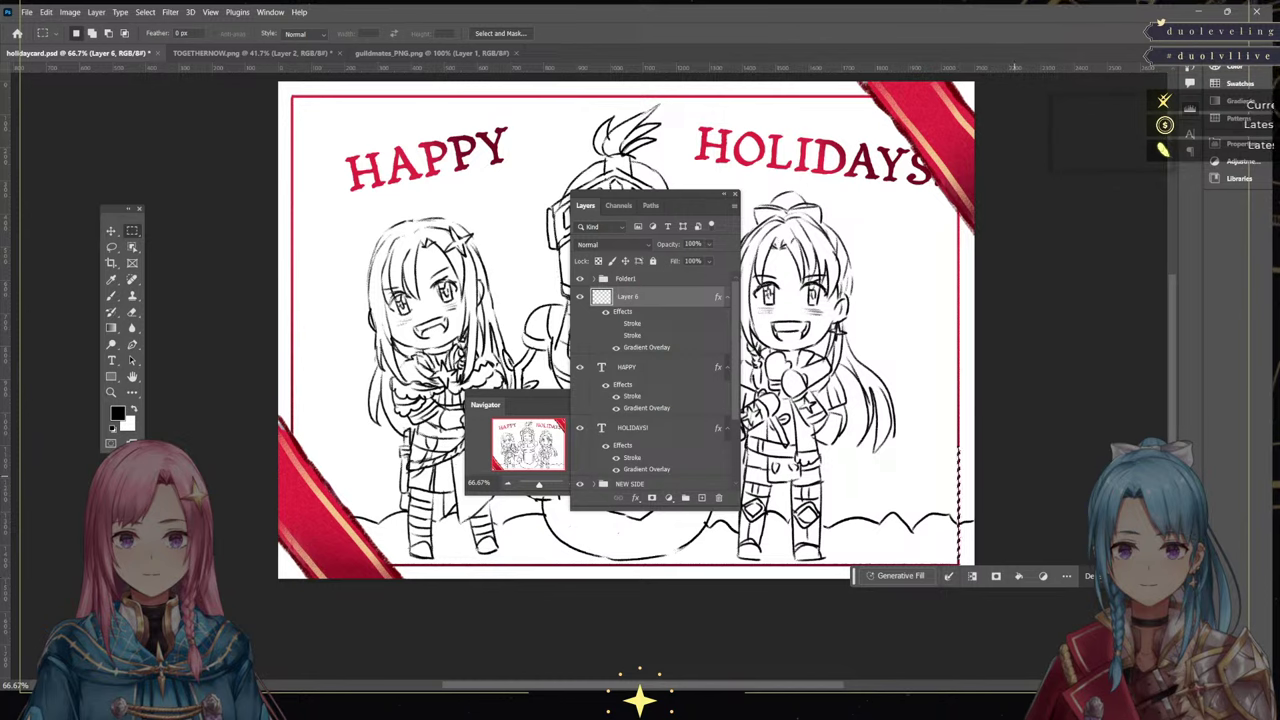
{"action": "key", "text": "ctrl+d"}
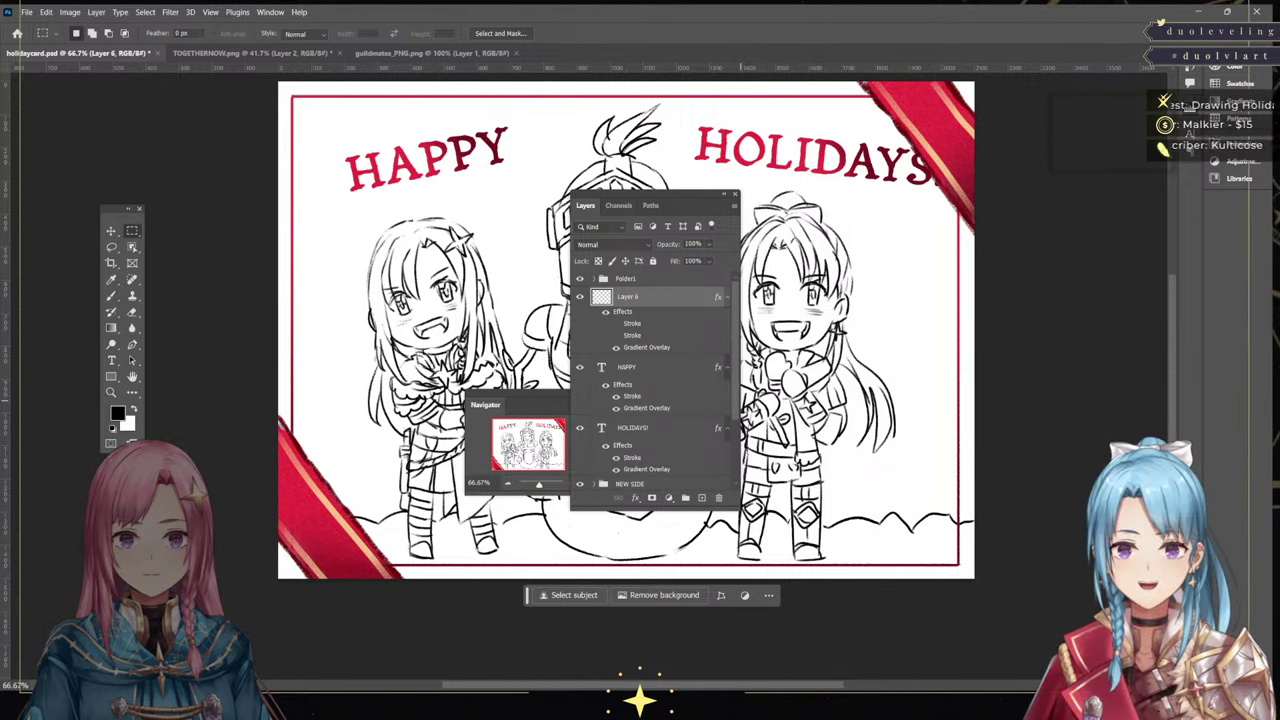
Move the whole NEW SIDE sketch group slightly upward inside the border
{"action": "left_click", "coordinate": [654, 278]}
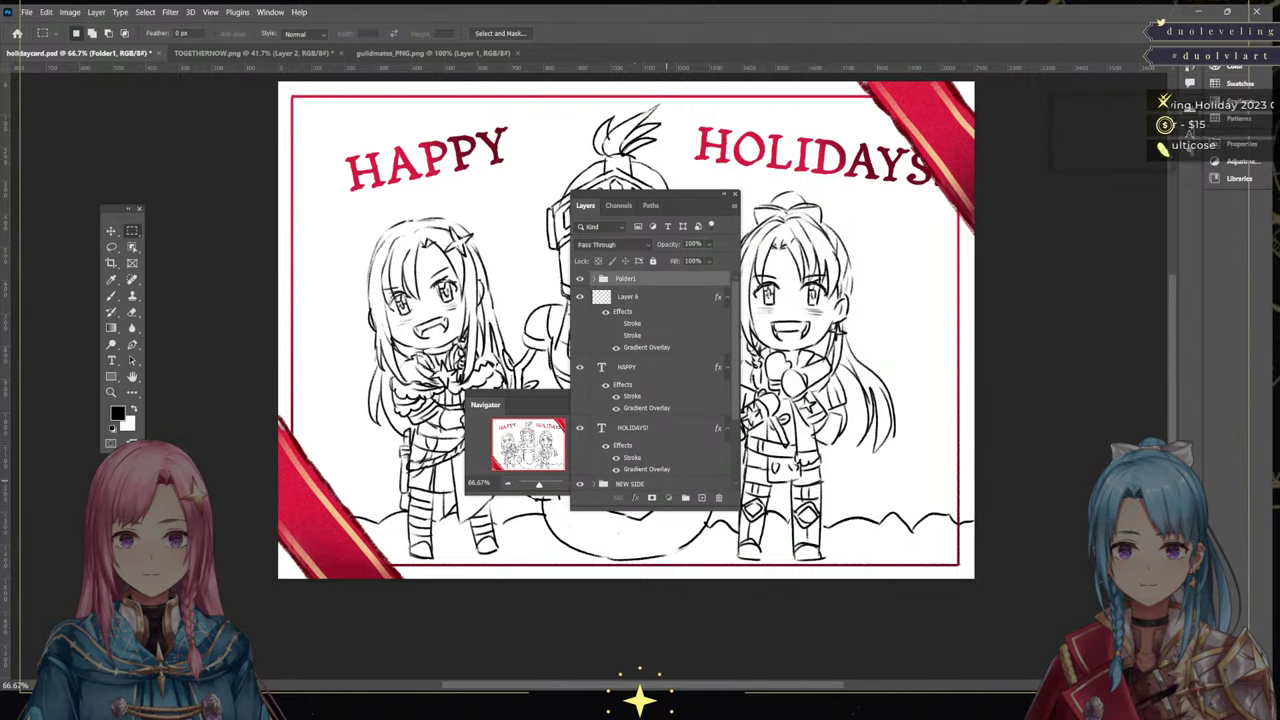
{"action": "left_click", "coordinate": [662, 483]}
{"action": "key", "text": "ctrl+t"}
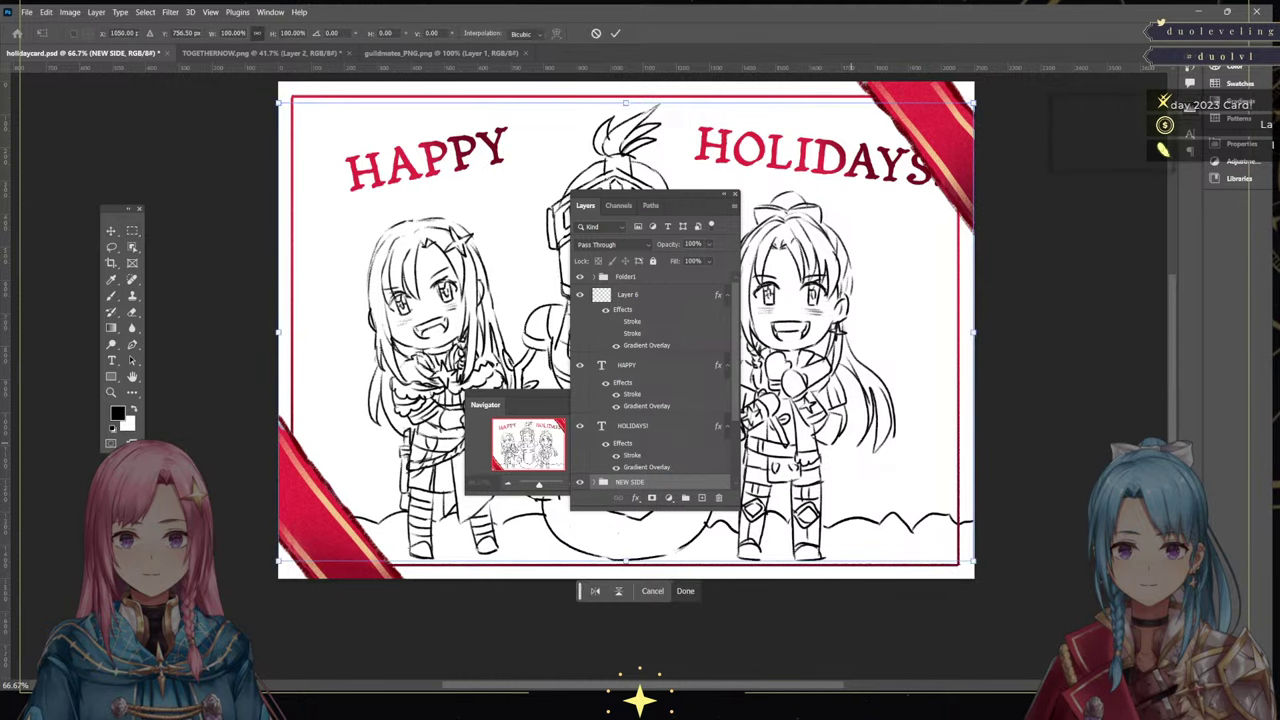
{"action": "left_click_drag", "start_coordinate": [840, 343], "coordinate": [838, 322]}
{"action": "key", "text": "Return"}
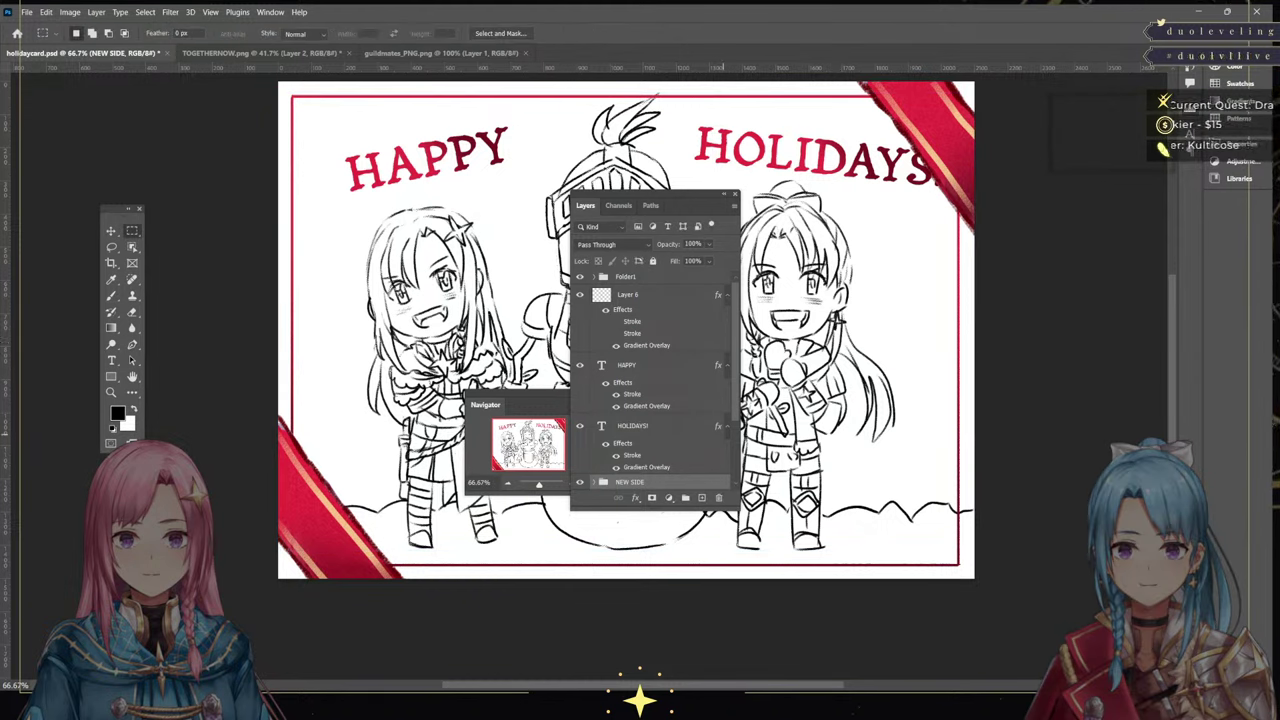
Expand the NEW SIDE group and toggle Layer 11 to check what it holds, leaving the Layers panel clear of the snowman
{"action": "scroll", "coordinate": [655, 380], "scroll_direction": "down", "scroll_amount": 3}
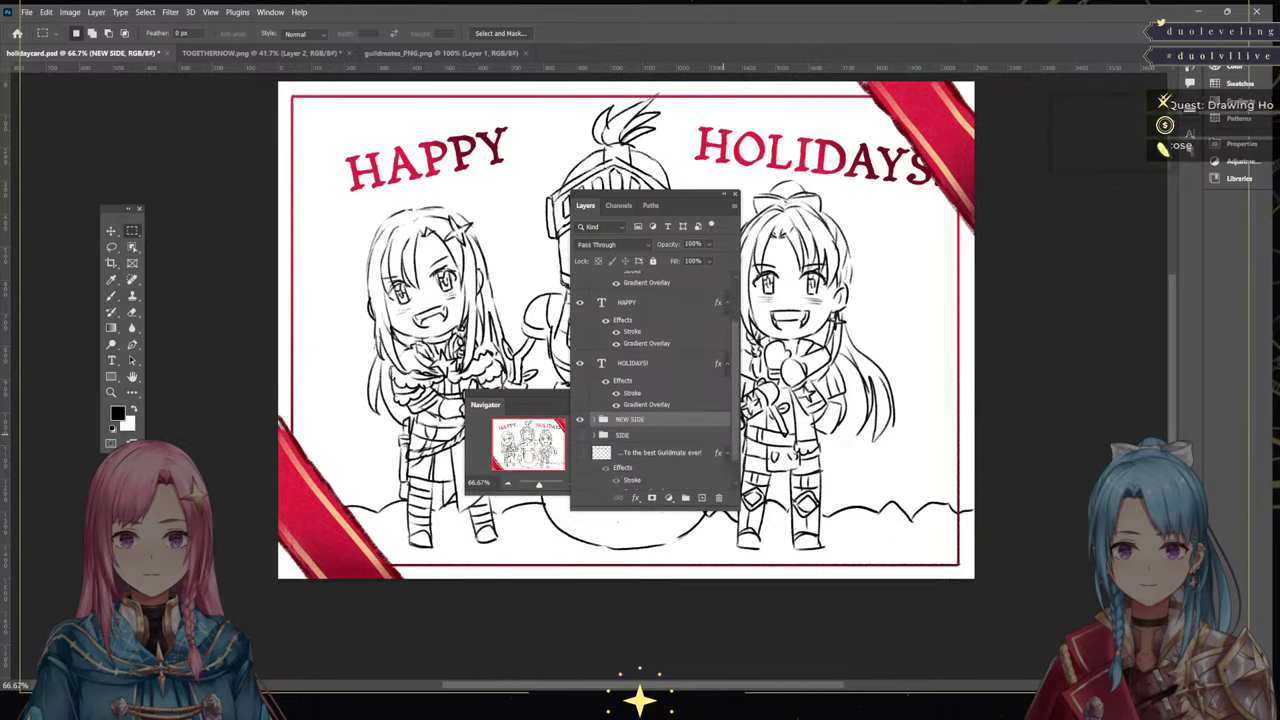
{"action": "left_click", "coordinate": [594, 419]}
{"action": "scroll", "coordinate": [655, 380], "scroll_direction": "down", "scroll_amount": 6}
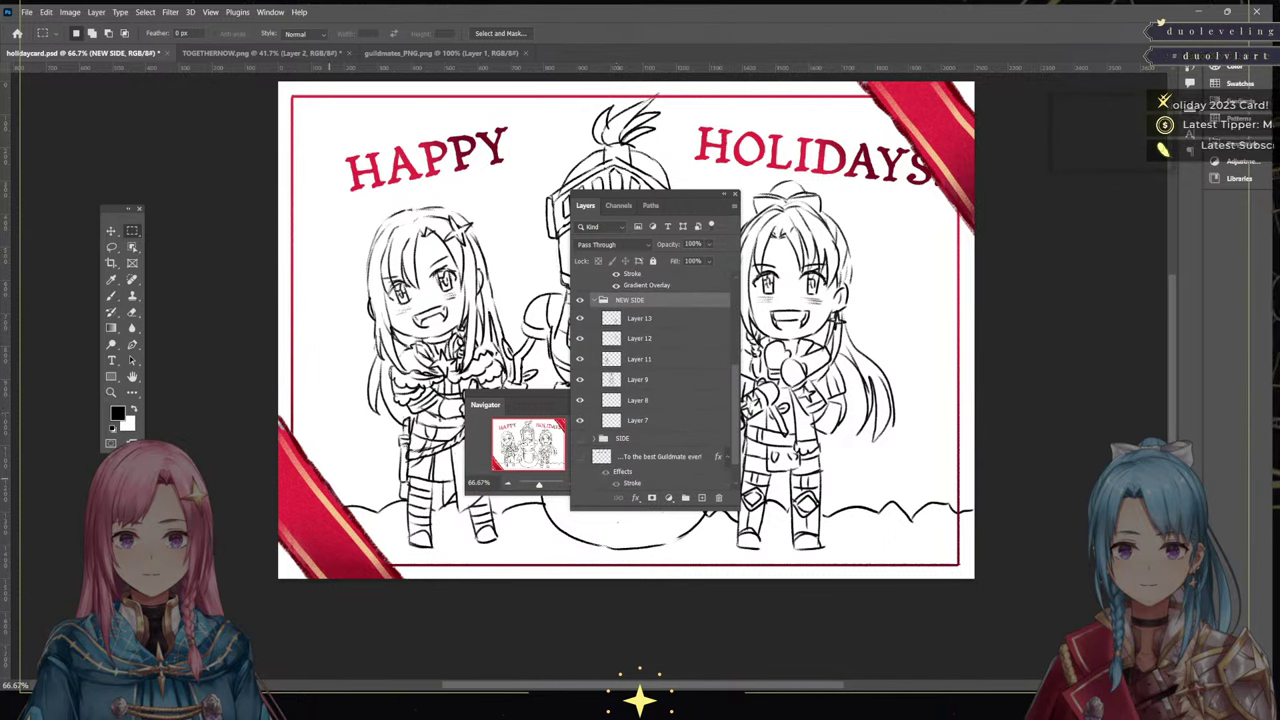
{"action": "left_click", "coordinate": [660, 420]}
{"action": "key", "text": "e"}
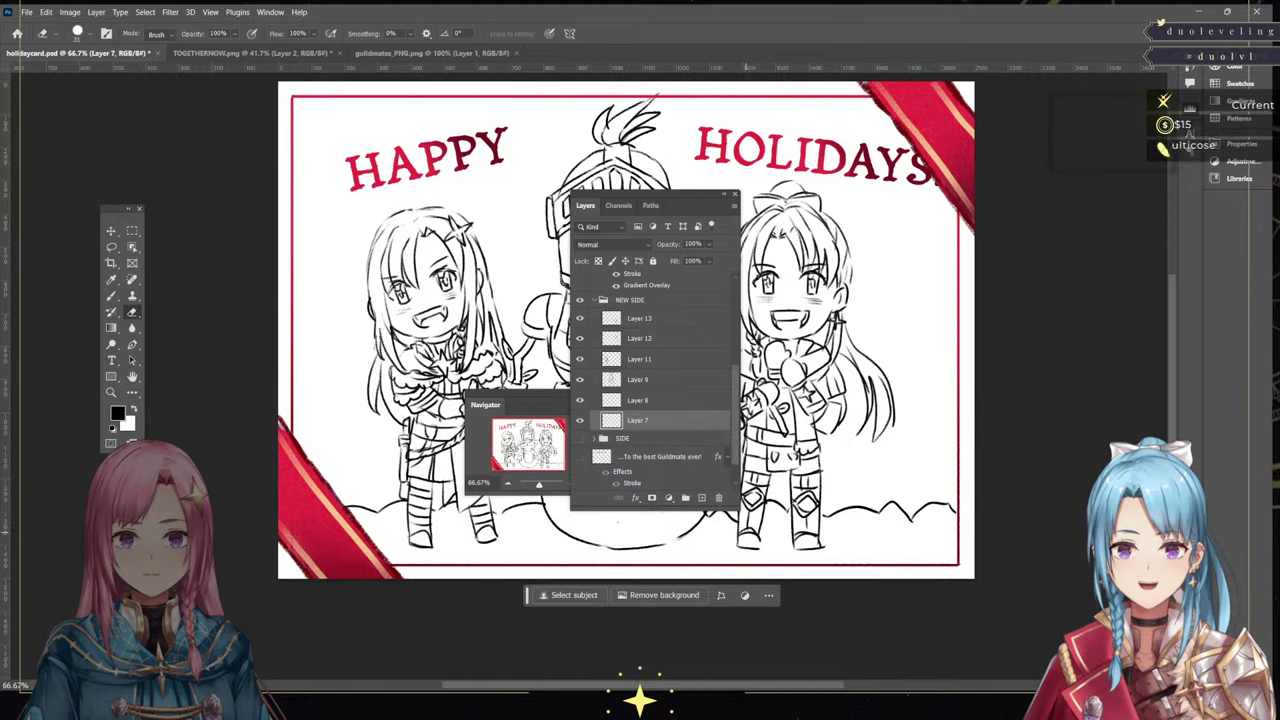
{"action": "left_click", "coordinate": [640, 359]}
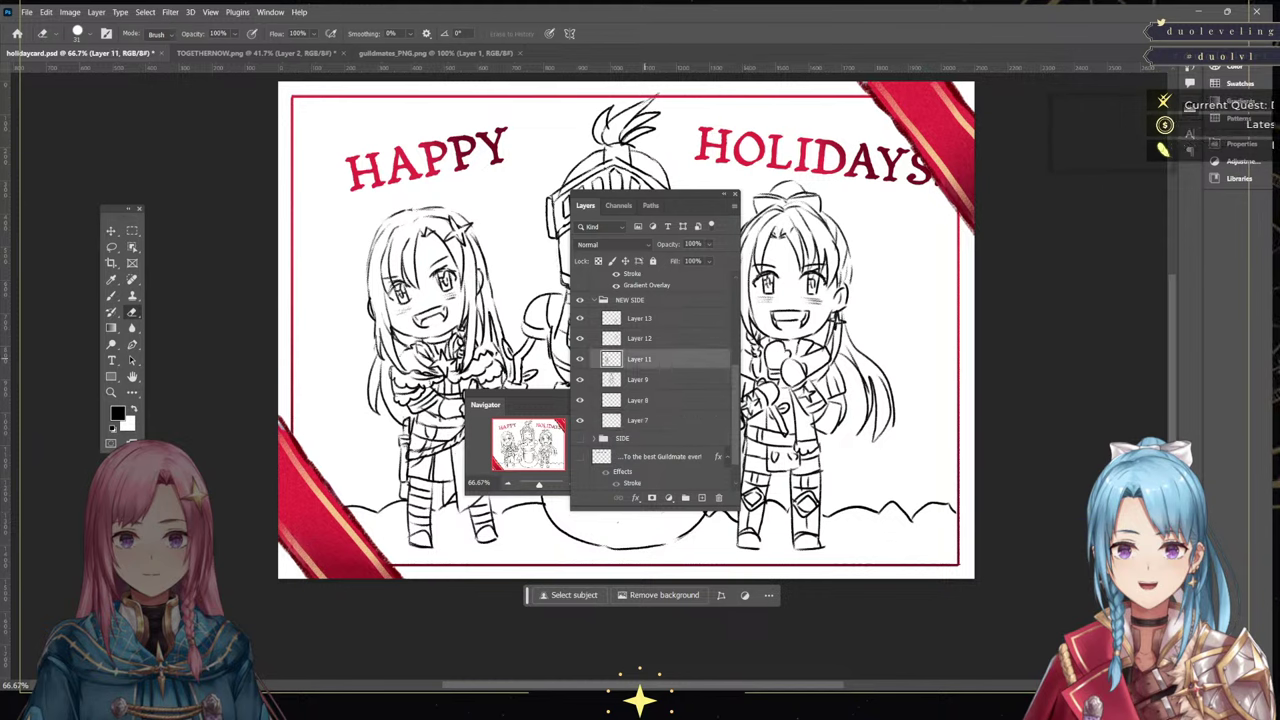
{"action": "left_click", "coordinate": [580, 359]}
{"action": "left_click", "coordinate": [580, 359]}
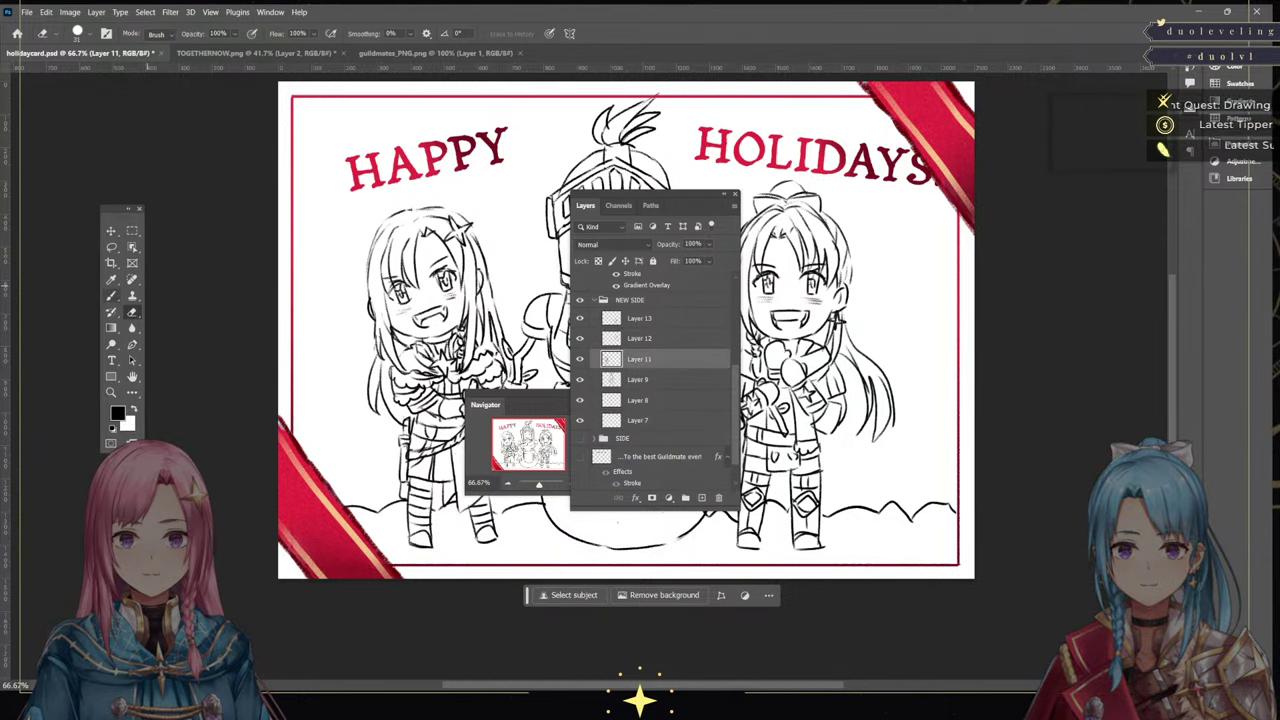
{"action": "key", "text": "b"}
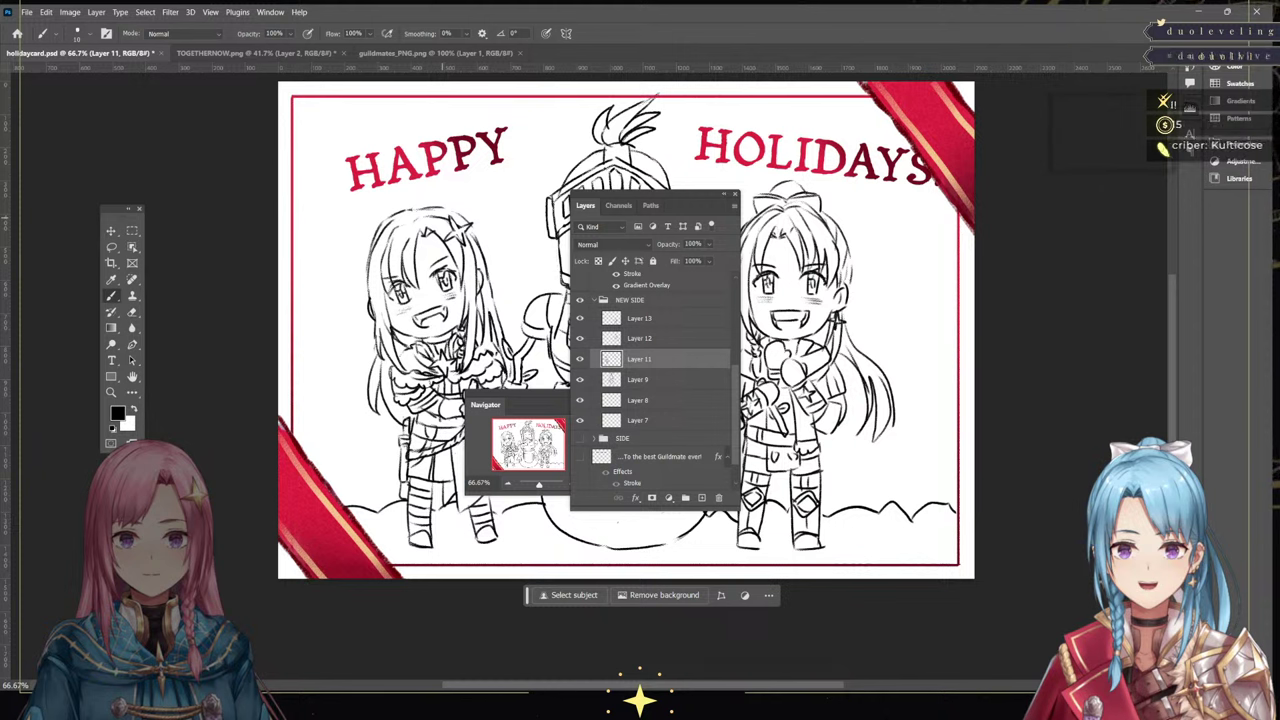
{"action": "left_click_drag", "start_coordinate": [659, 195], "coordinate": [1003, 260]}
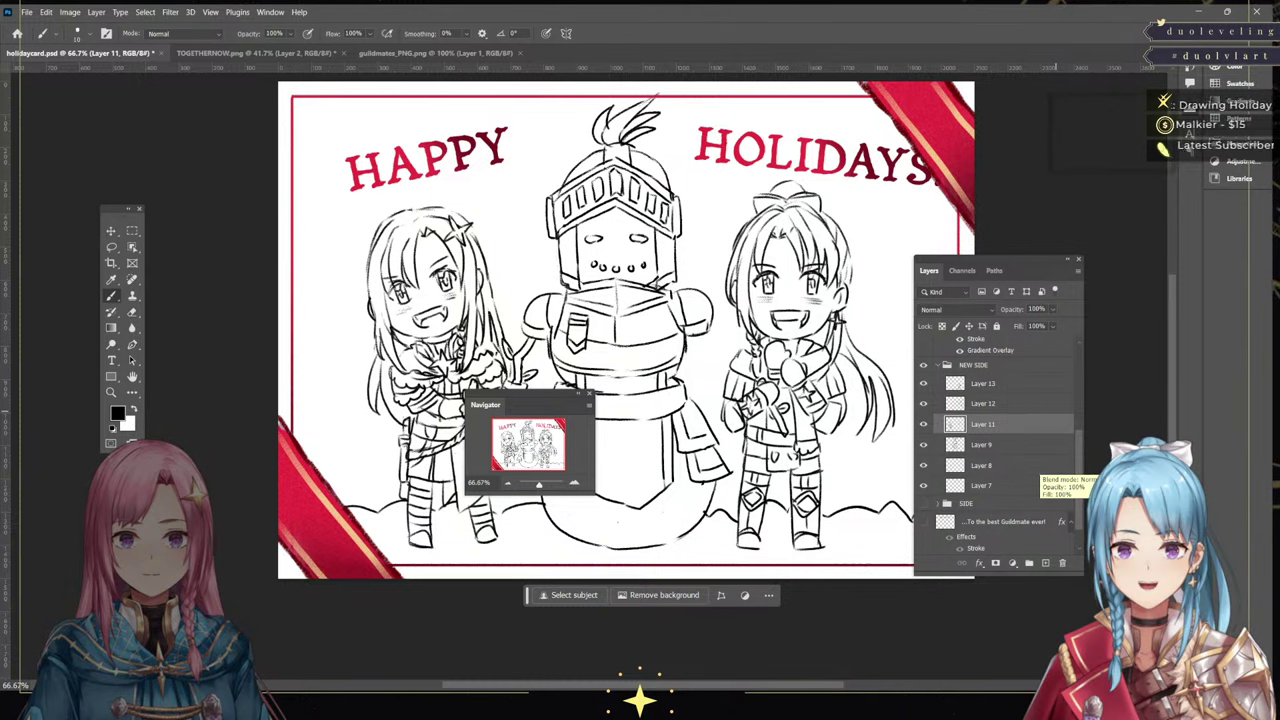
Move the "HOLIDAYS!" text directly under "HAPPY" and rotate it about -18° so both words tilt the same way
{"action": "scroll", "coordinate": [1038, 478], "scroll_direction": "up", "scroll_amount": 4}
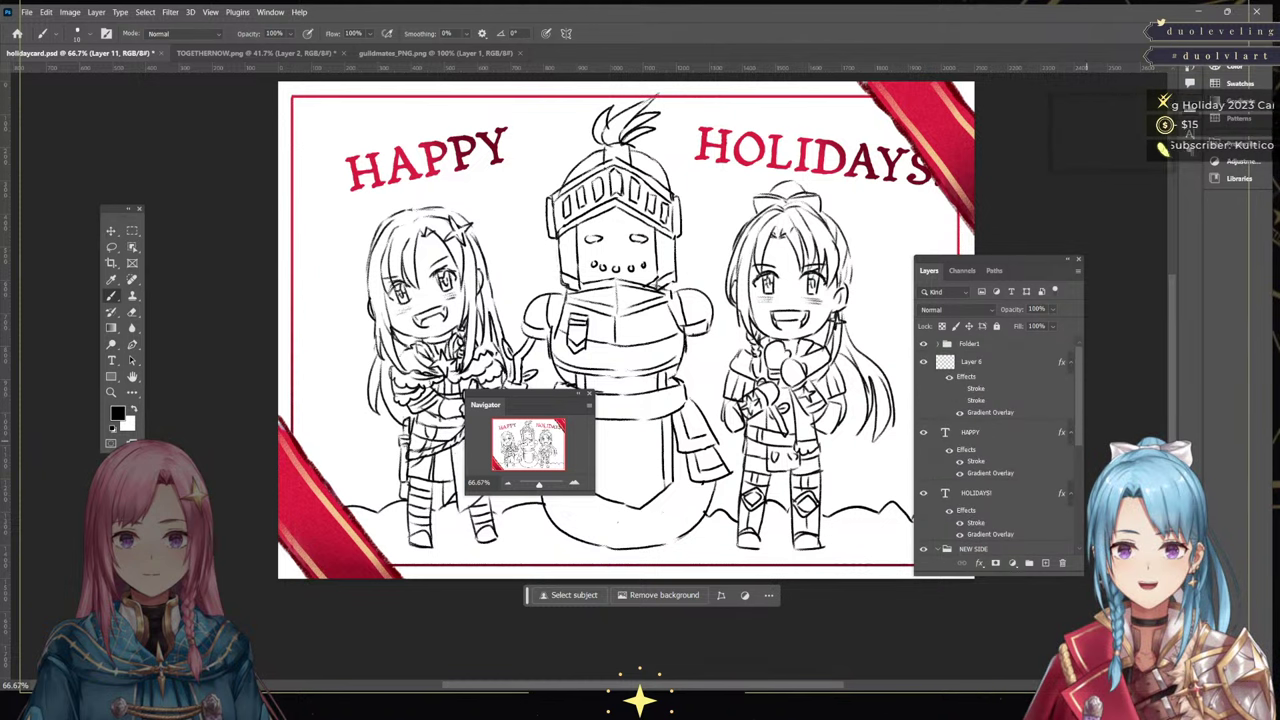
{"action": "left_click", "coordinate": [923, 493]}
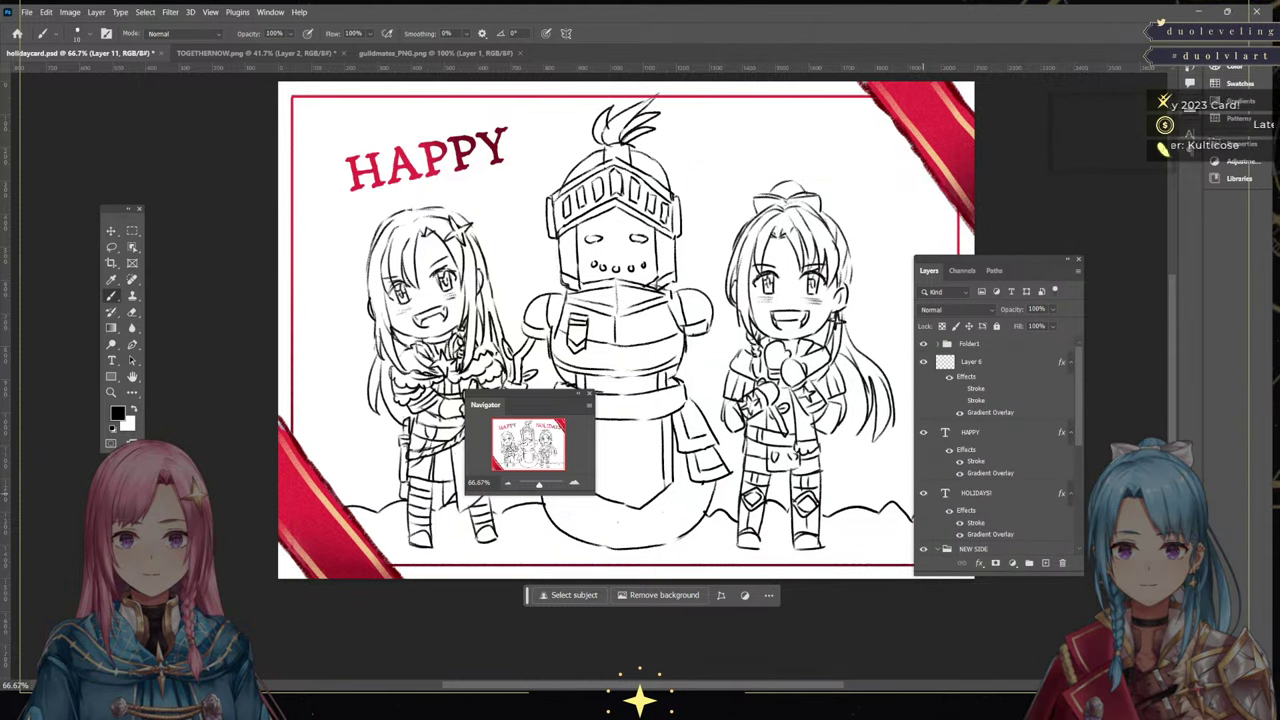
{"action": "left_click", "coordinate": [923, 493]}
{"action": "left_click", "coordinate": [996, 489]}
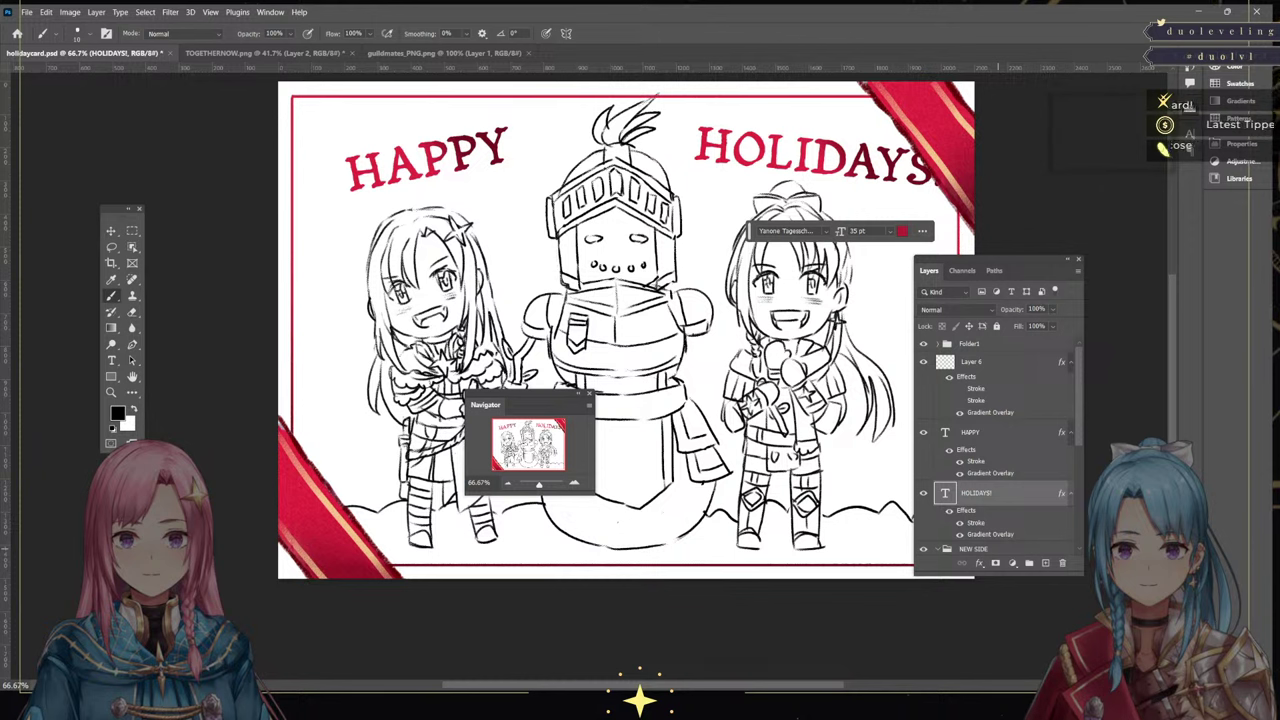
{"action": "key", "text": "ctrl+t"}
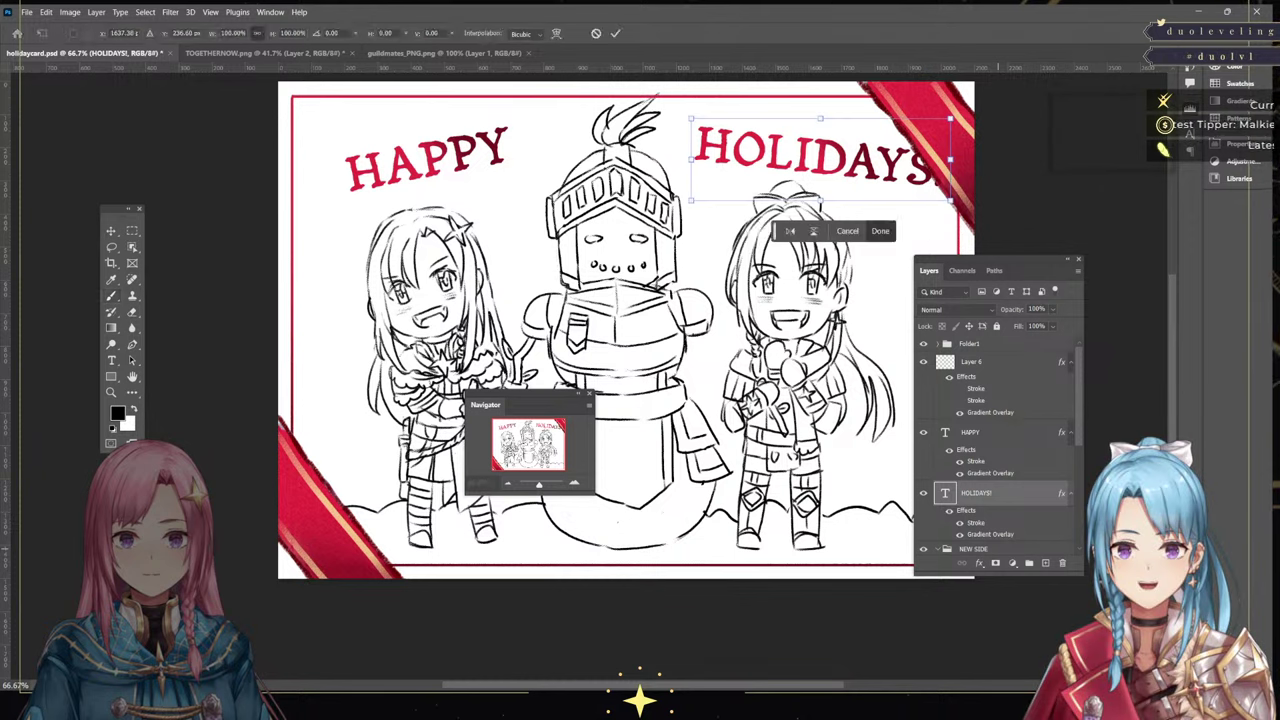
{"action": "left_click_drag", "start_coordinate": [800, 155], "coordinate": [436, 222]}
{"action": "left_click_drag", "start_coordinate": [617, 236], "coordinate": [636, 143]}
{"action": "left_click_drag", "start_coordinate": [525, 207], "coordinate": [501, 164]}
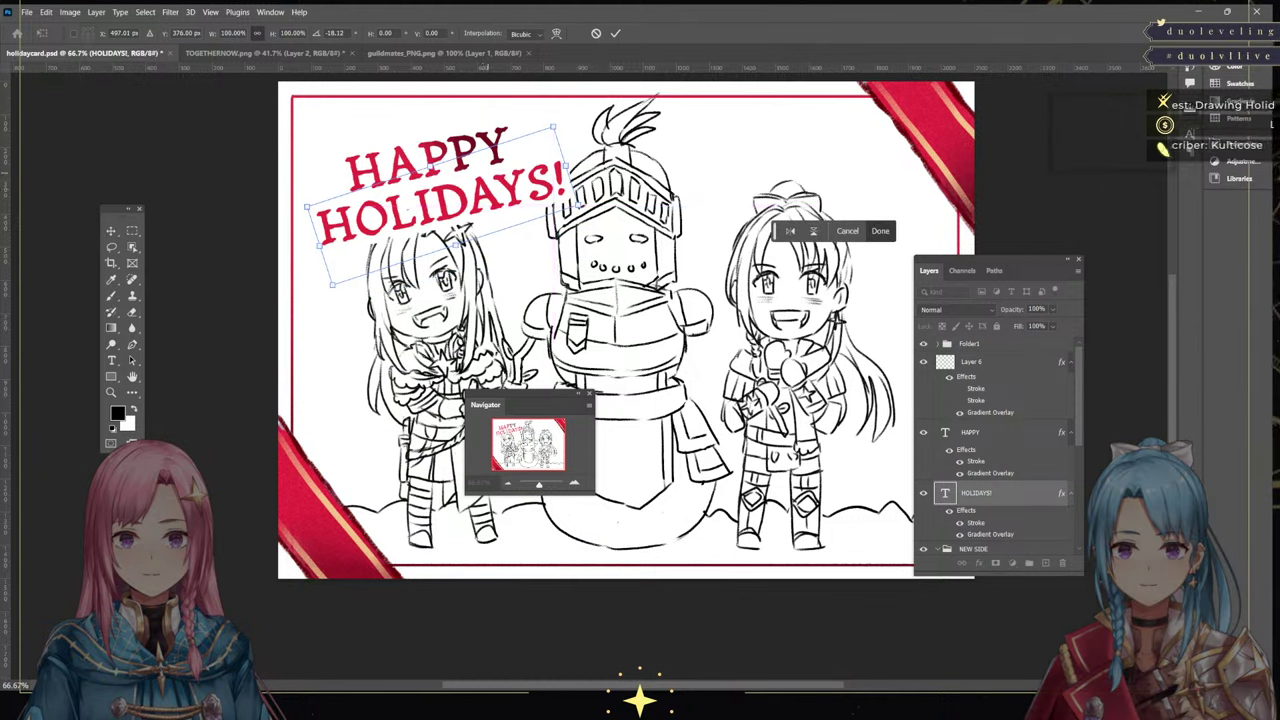
{"action": "key", "text": "Return"}
{"action": "key", "text": "b"}
Select the "HAPPY" and "HOLIDAYS!" text layers together and move them up and left into the card's upper left corner
{"action": "left_click", "coordinate": [1021, 436]}
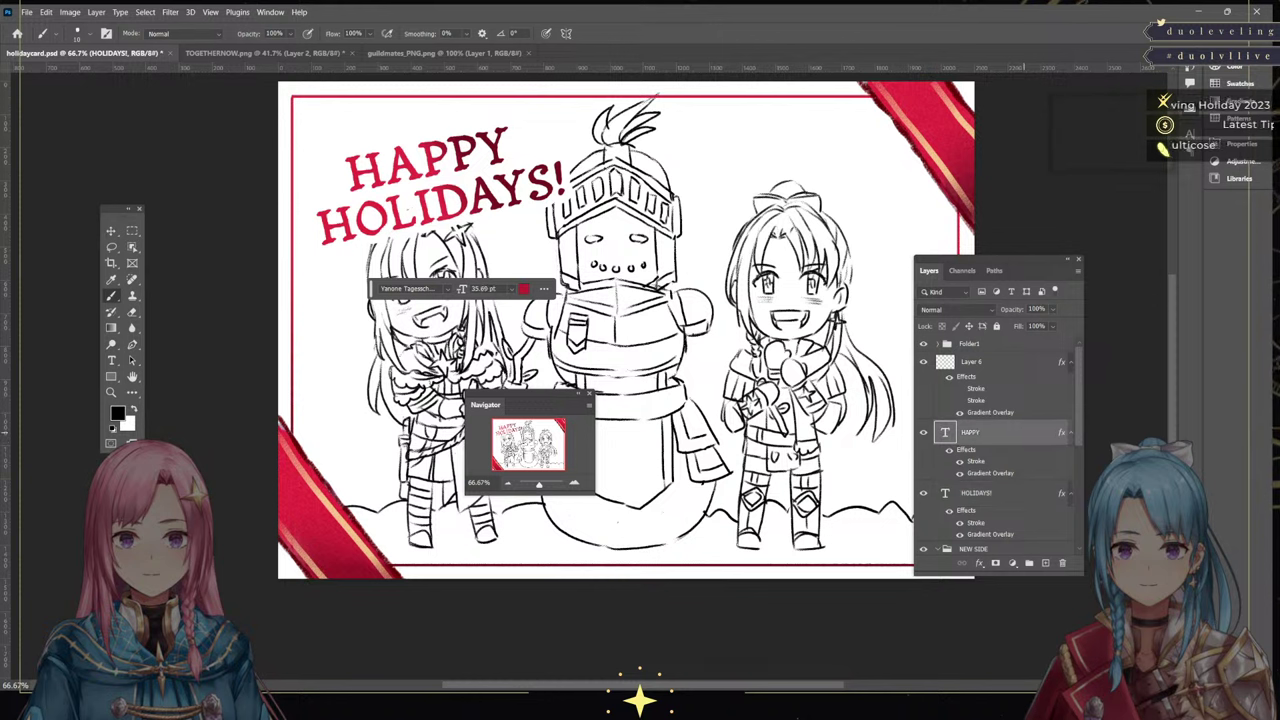
{"action": "left_click", "coordinate": [1018, 493], "text": "shift"}
{"action": "key", "text": "ctrl+t"}
{"action": "left_click_drag", "start_coordinate": [507, 171], "coordinate": [500, 115]}
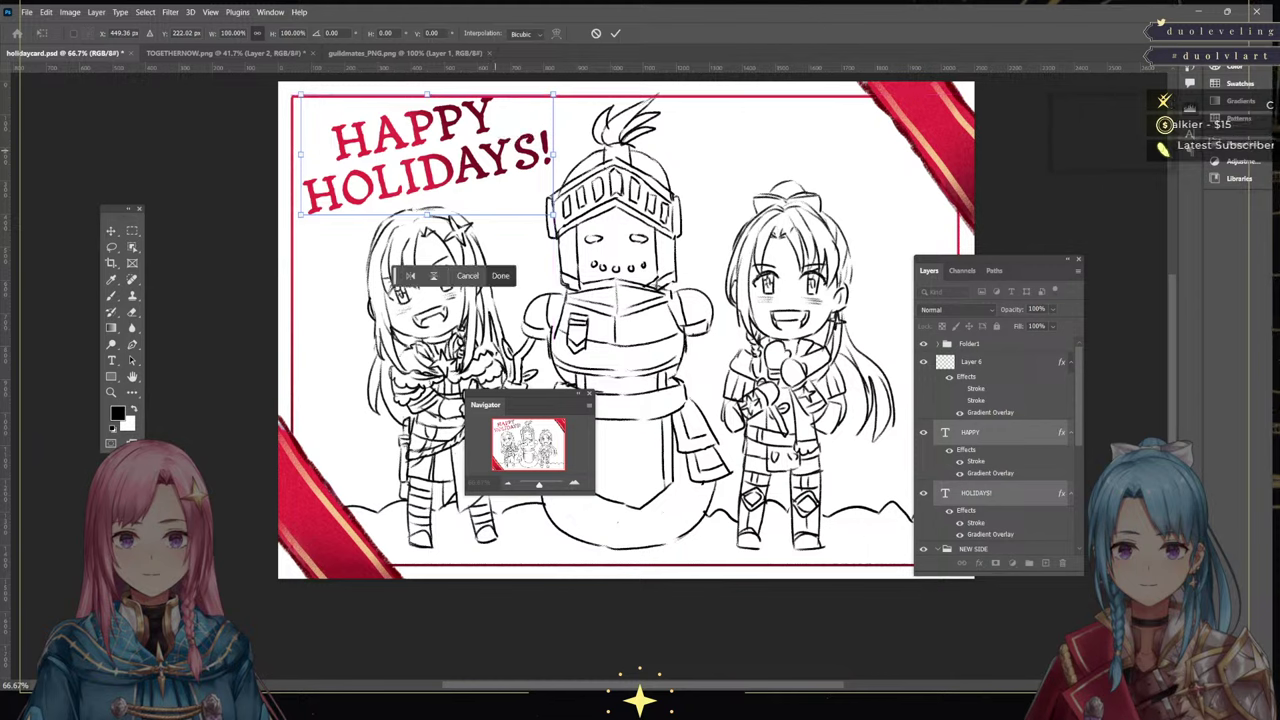
{"action": "key", "text": "Return"}
{"action": "key", "text": "b"}
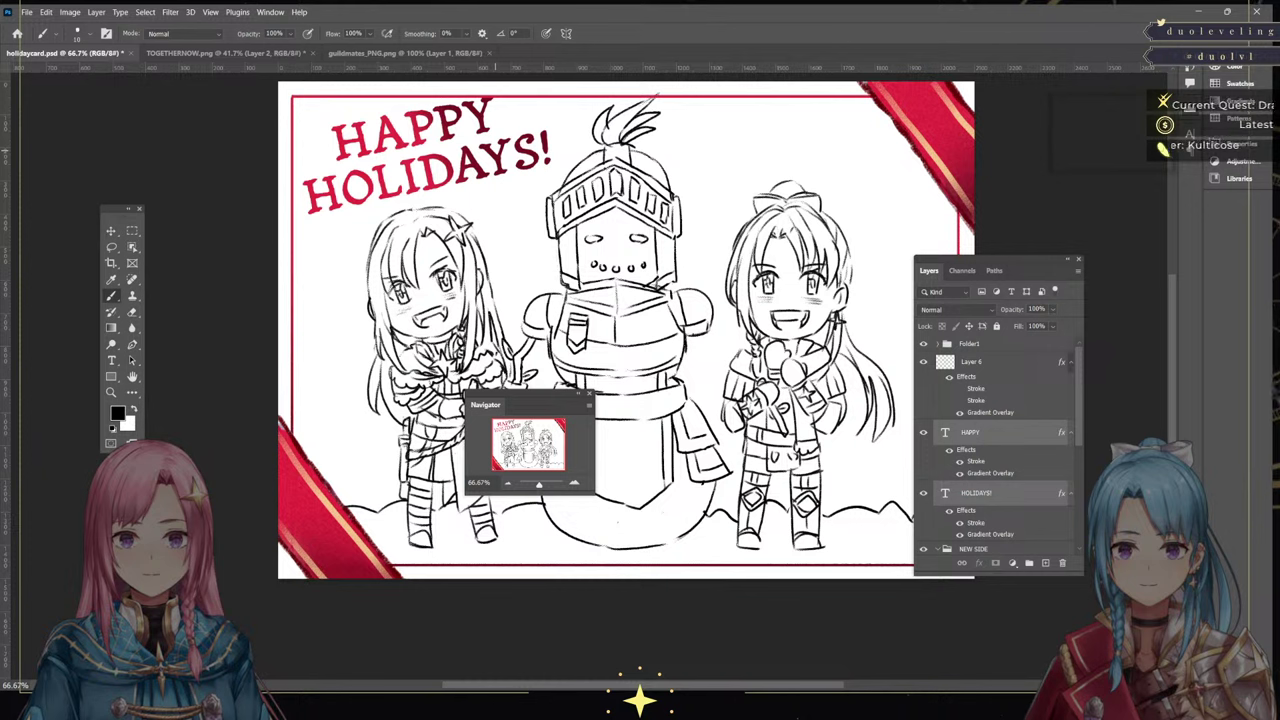
{"action": "scroll", "coordinate": [995, 450], "scroll_direction": "down", "scroll_amount": 5}
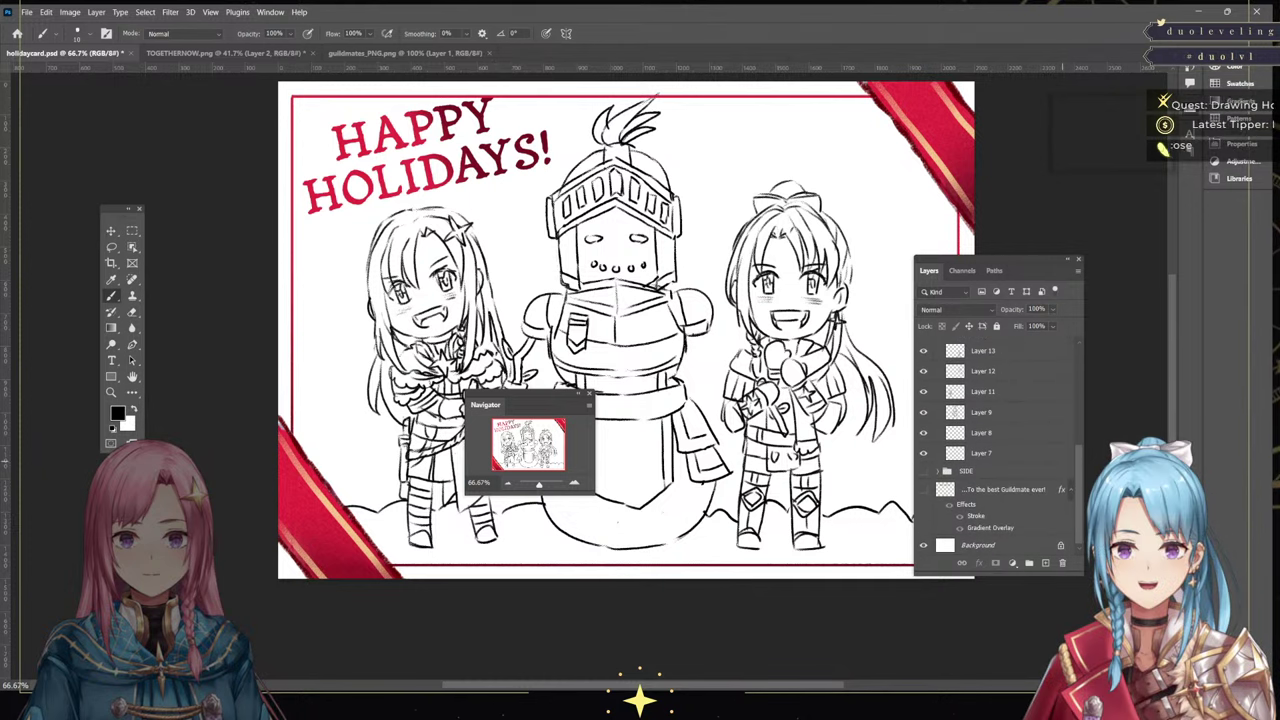
Look through the layers, toggle Layer 6 to identify the red border, and select it with the Eraser tool
{"action": "scroll", "coordinate": [995, 450], "scroll_direction": "up", "scroll_amount": 5}
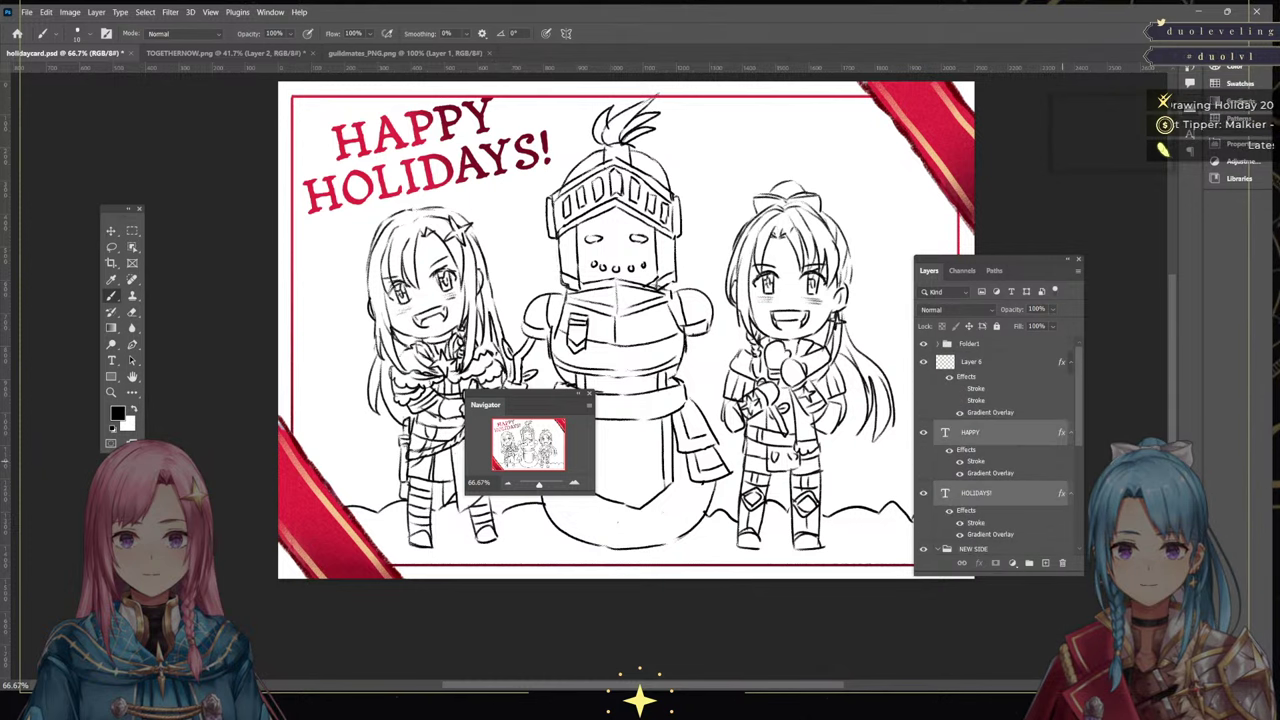
{"action": "left_click", "coordinate": [1041, 432]}
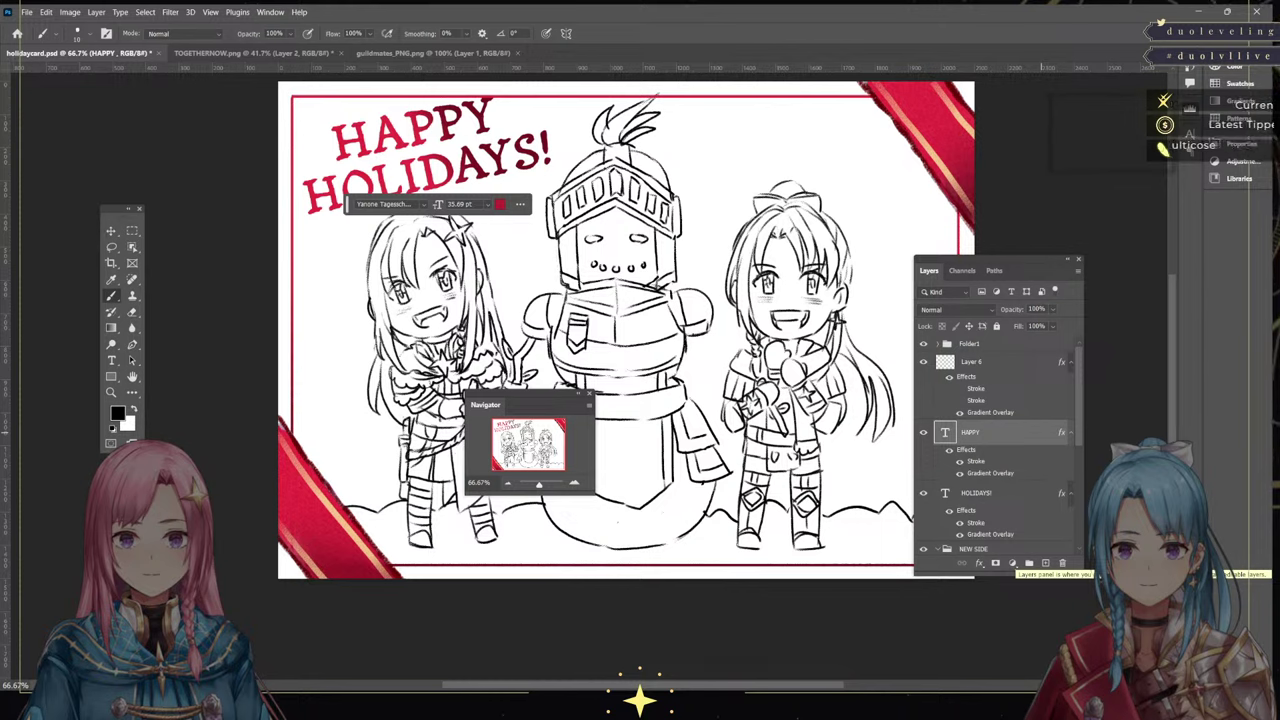
{"action": "scroll", "coordinate": [1000, 450], "scroll_direction": "down", "scroll_amount": 5}
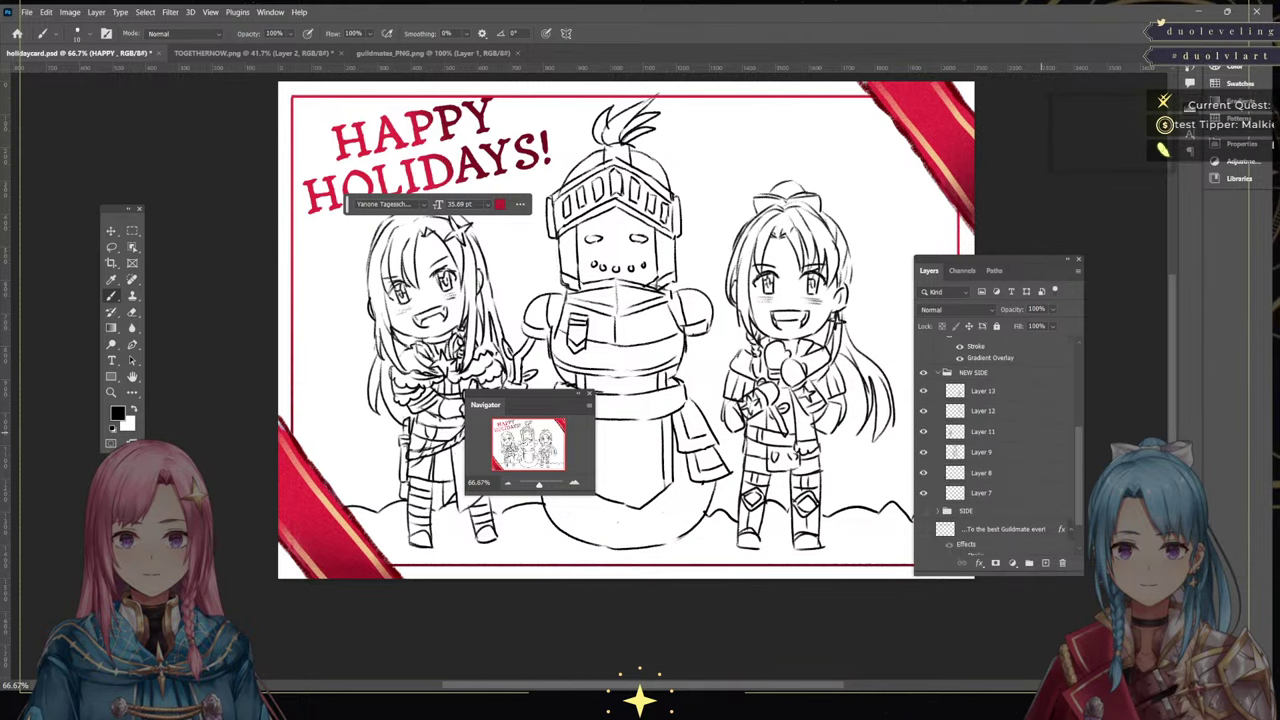
{"action": "scroll", "coordinate": [1000, 450], "scroll_direction": "down", "scroll_amount": 1}
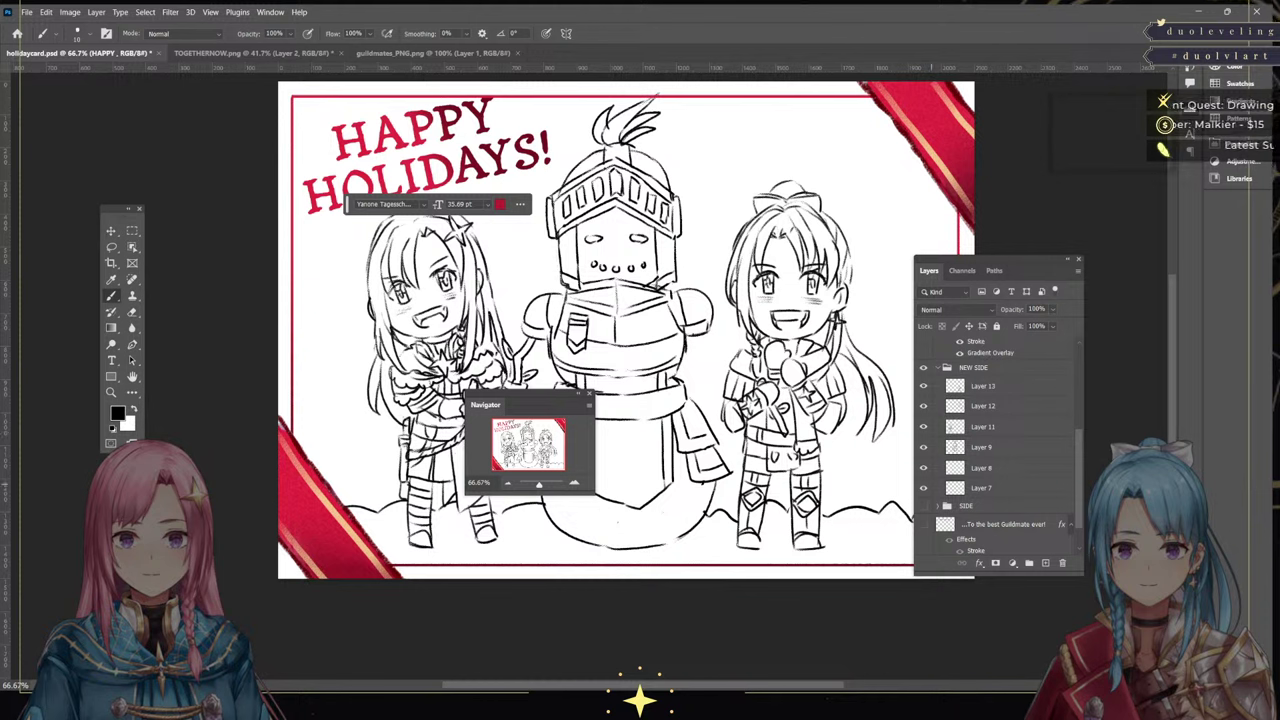
{"action": "scroll", "coordinate": [1000, 445], "scroll_direction": "up", "scroll_amount": 5}
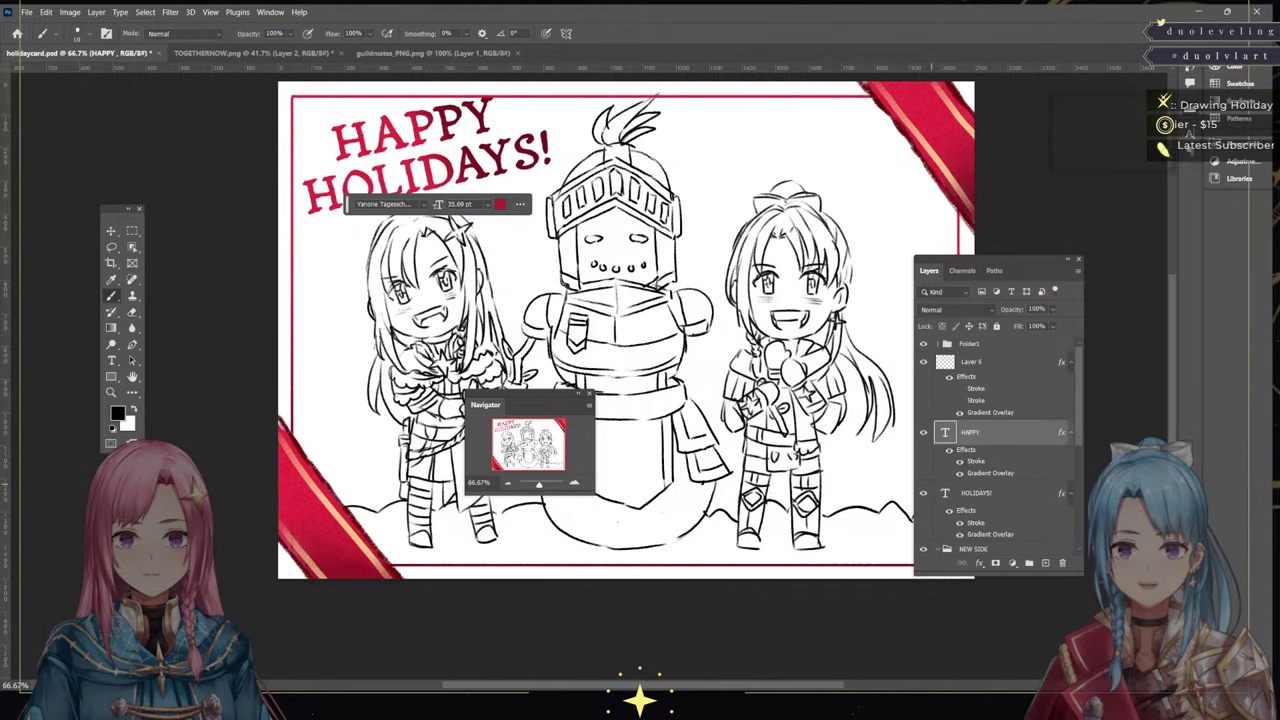
{"action": "left_click", "coordinate": [923, 361]}
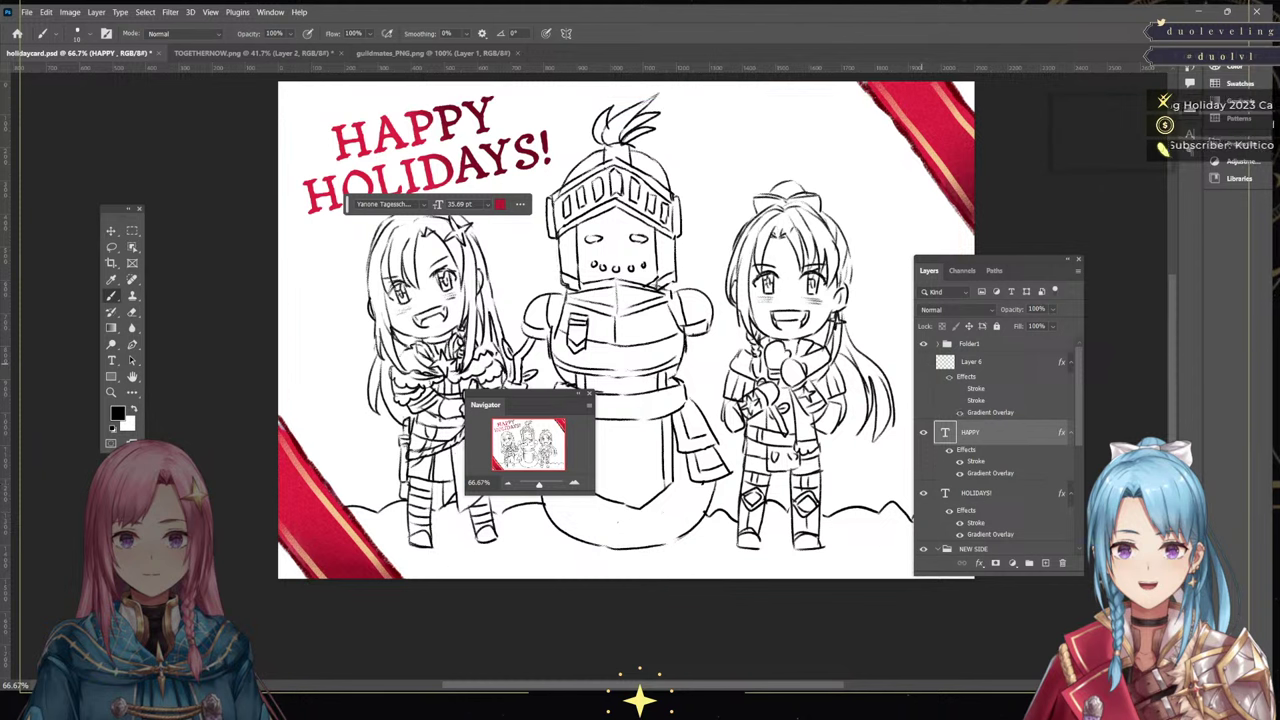
{"action": "left_click", "coordinate": [923, 361]}
{"action": "left_click", "coordinate": [1000, 361]}
{"action": "key", "text": "e"}
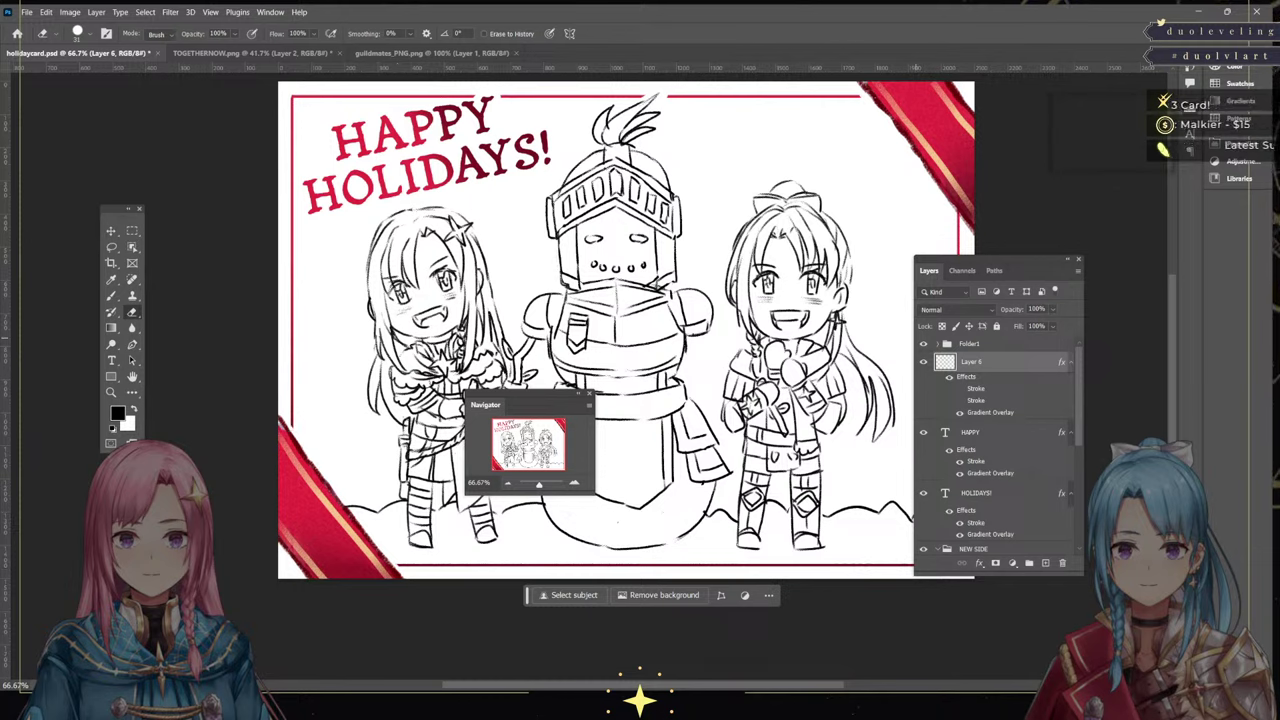
Remove the exclamation mark from the "HOLIDAYS!" text, with the whole card in view and the Layers panel beside it
{"action": "left_click_drag", "start_coordinate": [994, 270], "coordinate": [744, 271]}
{"action": "left_click", "coordinate": [665, 281]}
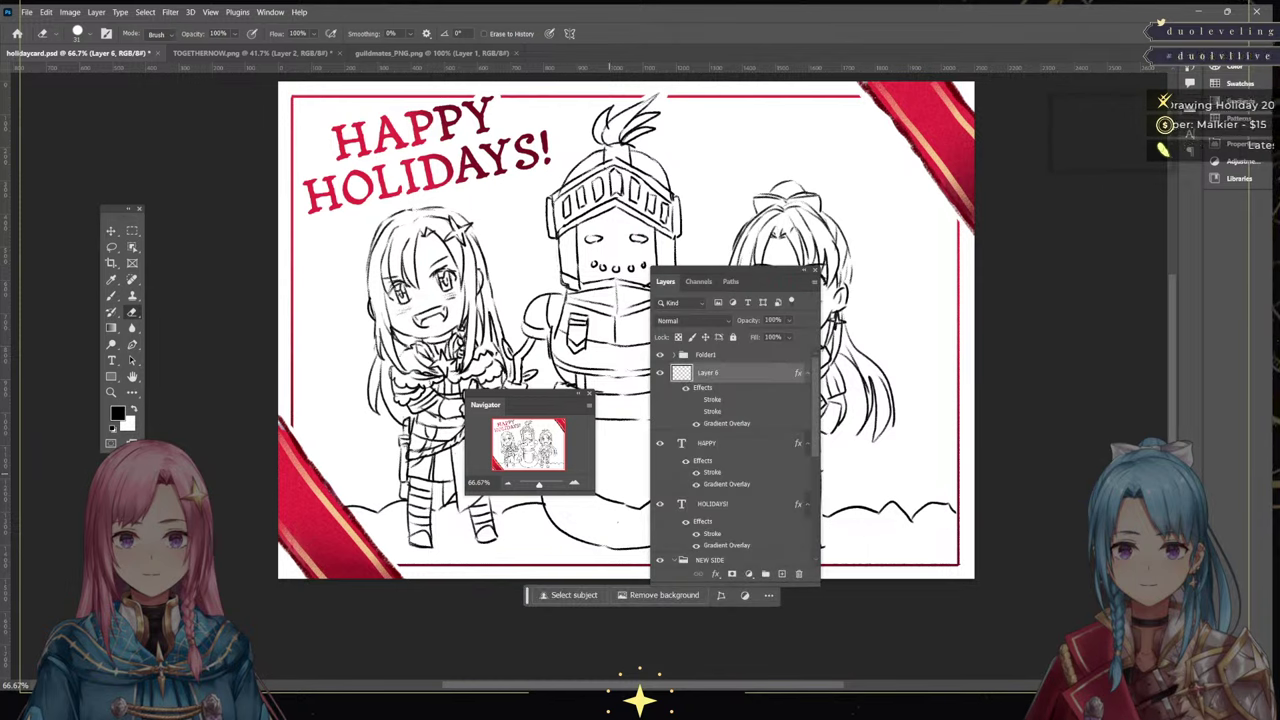
{"action": "left_click", "coordinate": [508, 483]}
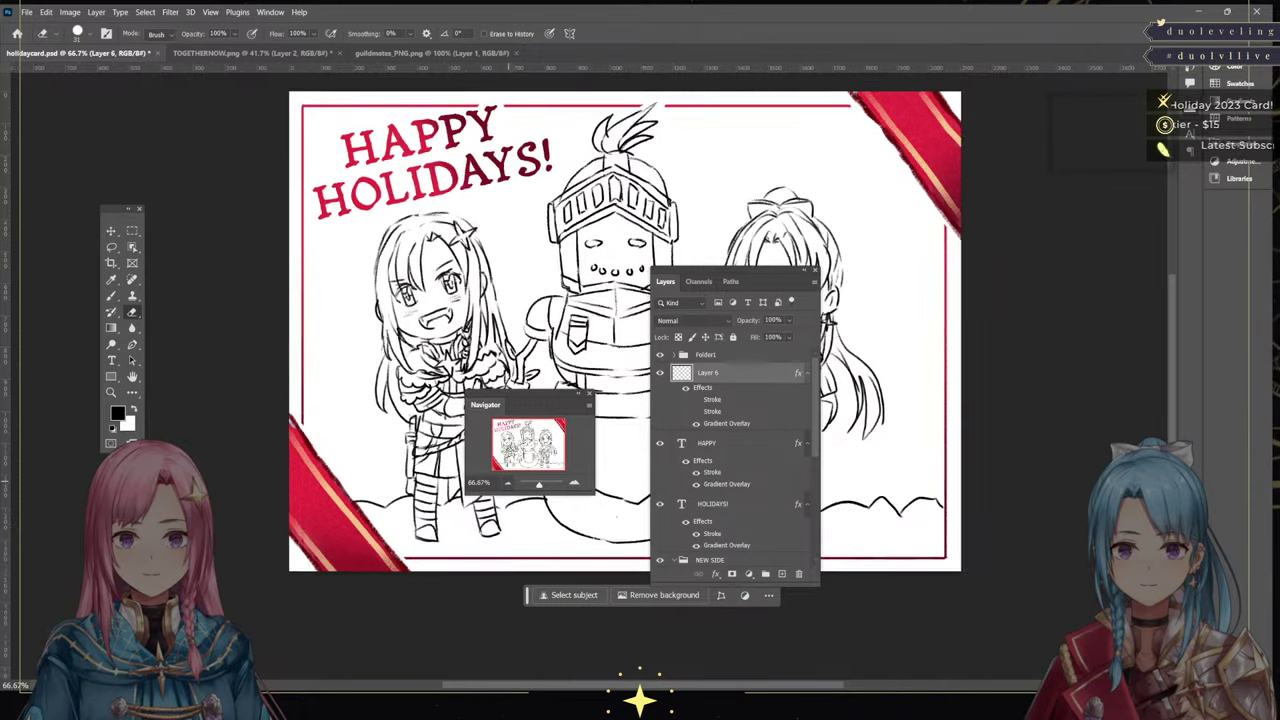
{"action": "left_click_drag", "start_coordinate": [736, 271], "coordinate": [994, 275]}
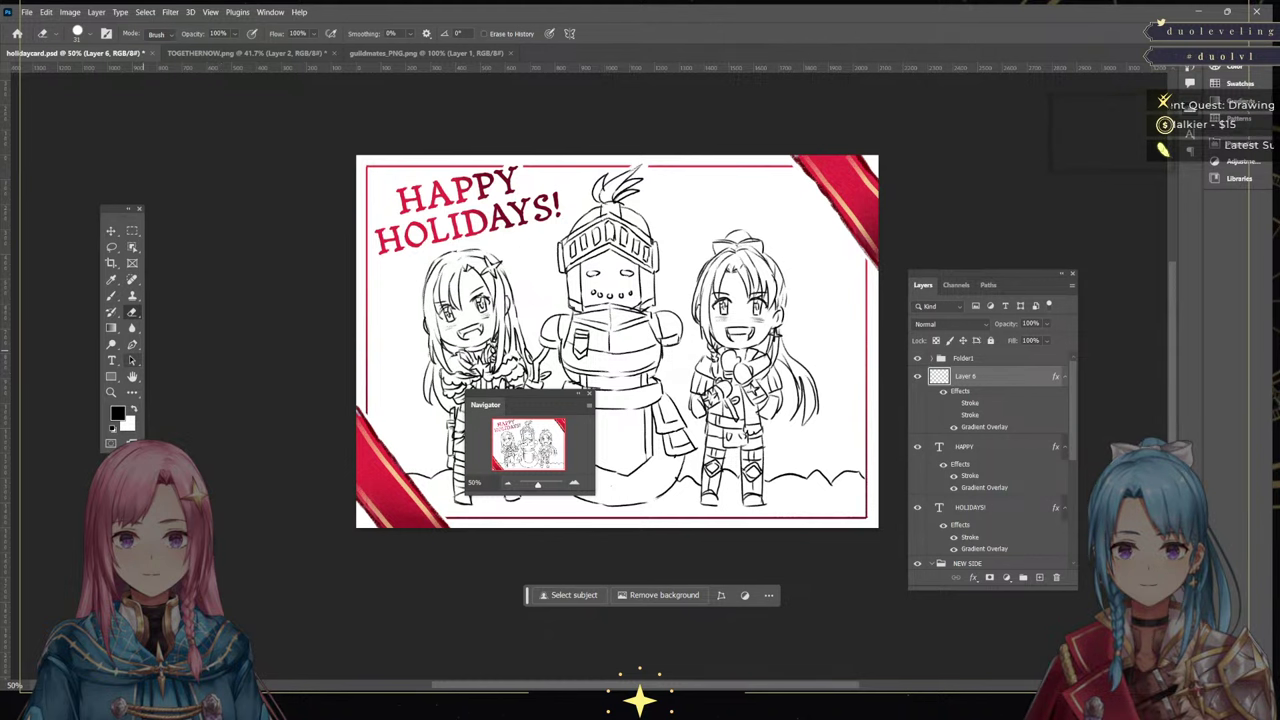
{"action": "key", "text": "a"}
{"action": "key", "text": "t"}
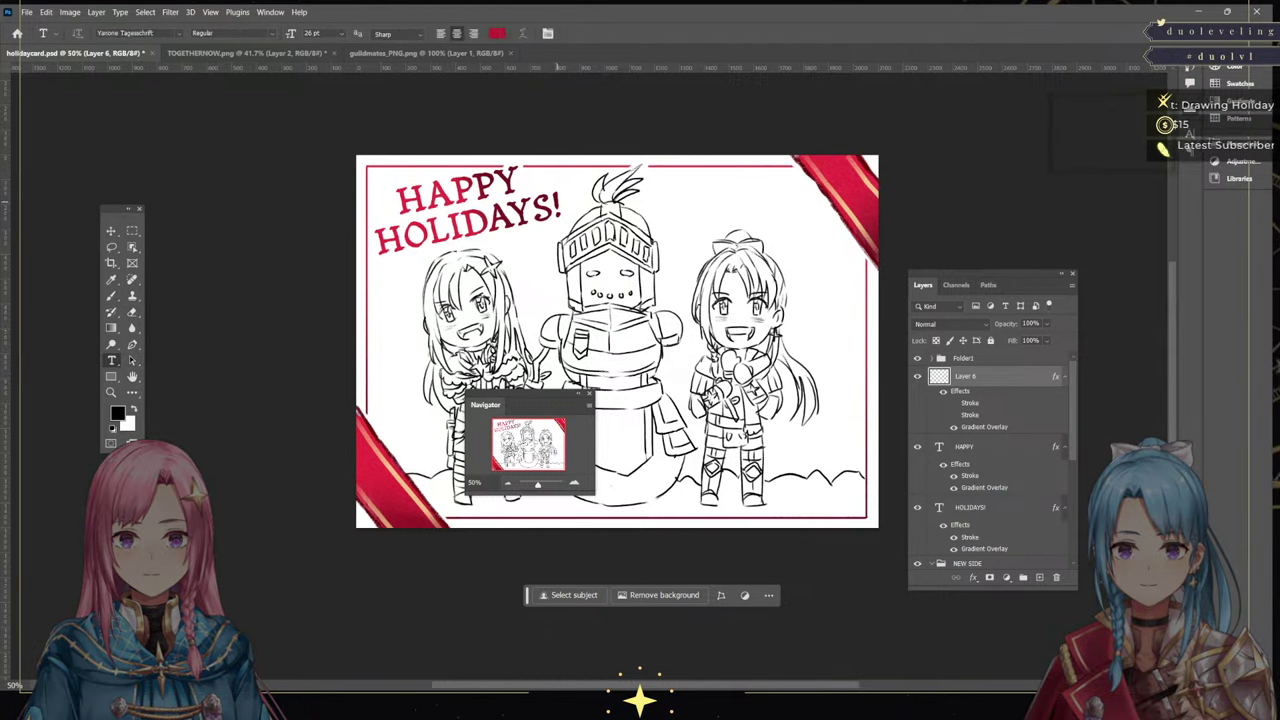
{"action": "left_click", "coordinate": [560, 207]}
{"action": "key", "text": "BackSpace"}
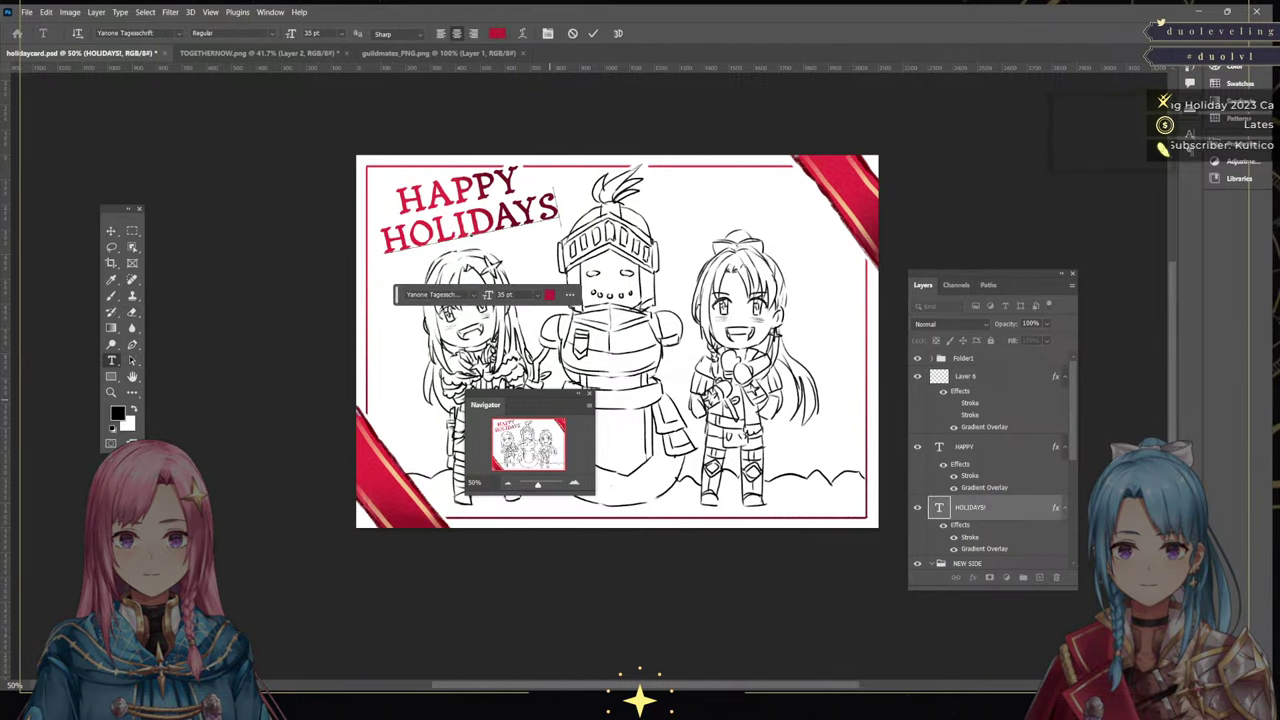
{"action": "key", "text": "Escape"}
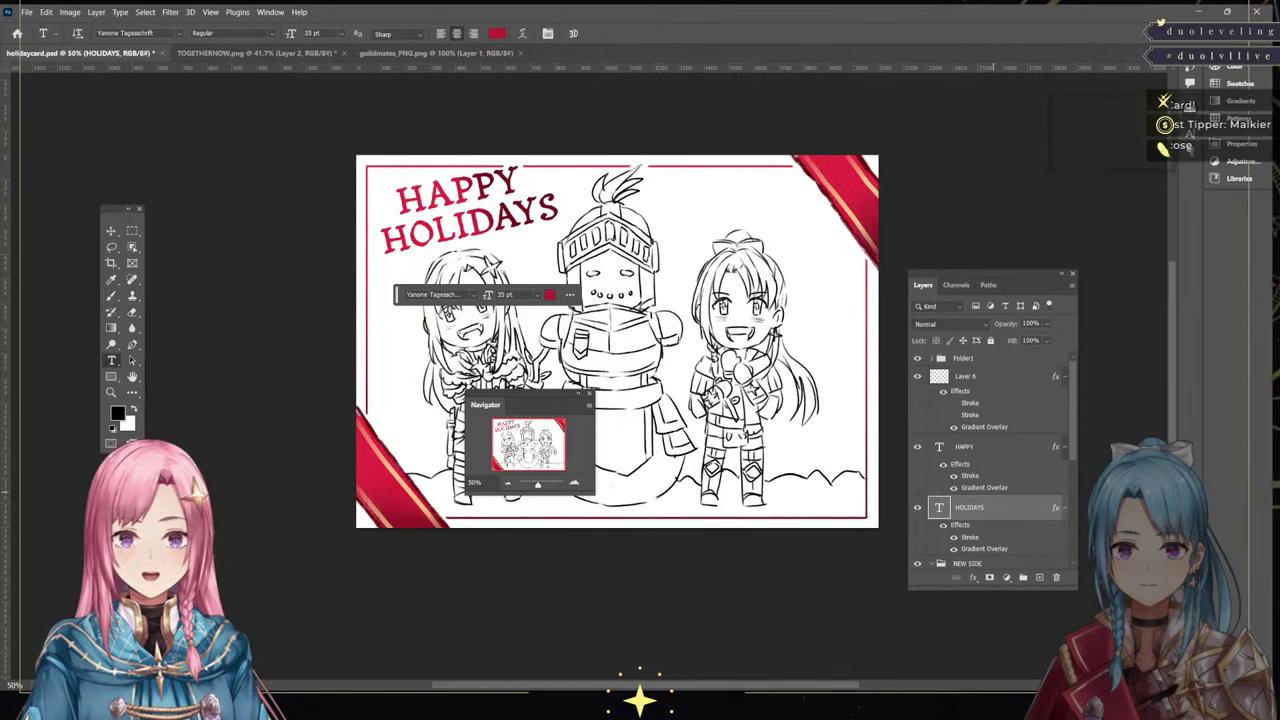
Duplicate the "HAPPY" text, move the copy beside the upper right ribbon, and rotate it clockwise so it slopes down toward the ribbon
{"action": "left_click", "coordinate": [992, 446]}
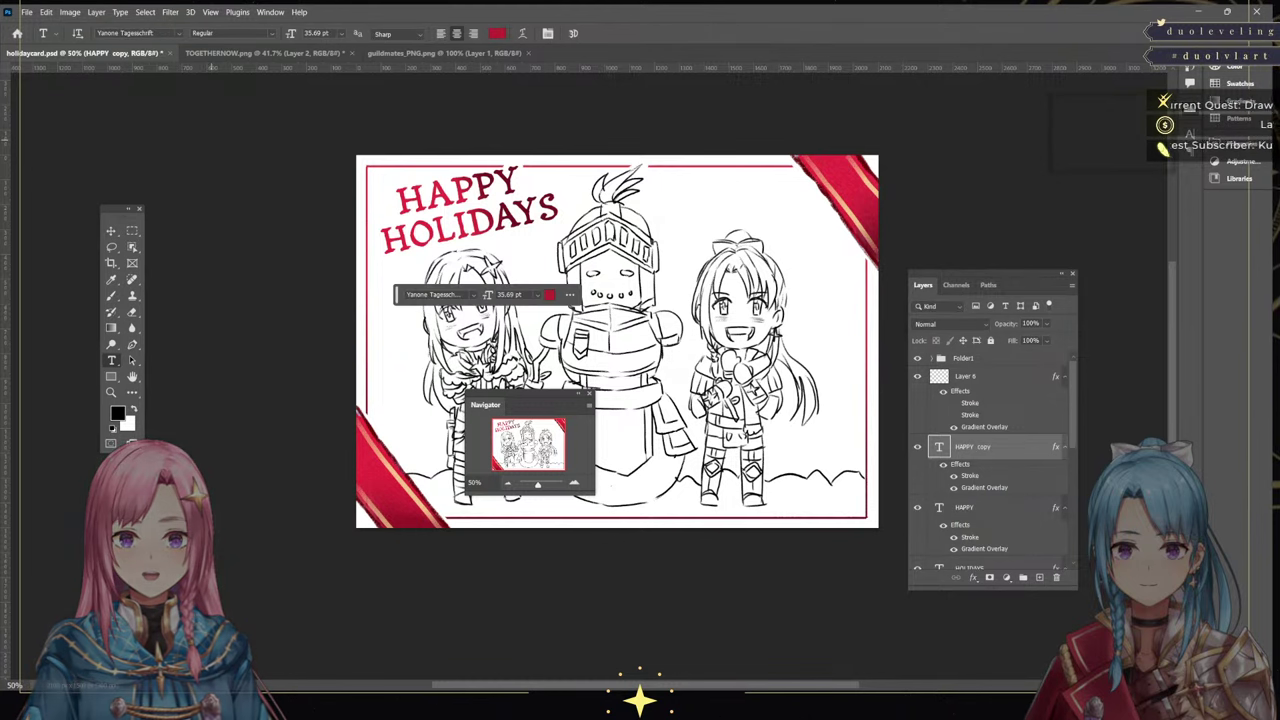
{"action": "key", "text": "ctrl+j"}
{"action": "key", "text": "ctrl+t"}
{"action": "left_click_drag", "start_coordinate": [499, 187], "coordinate": [826, 255]}
{"action": "left_click_drag", "start_coordinate": [762, 200], "coordinate": [774, 197]}
{"action": "key", "text": "Return"}
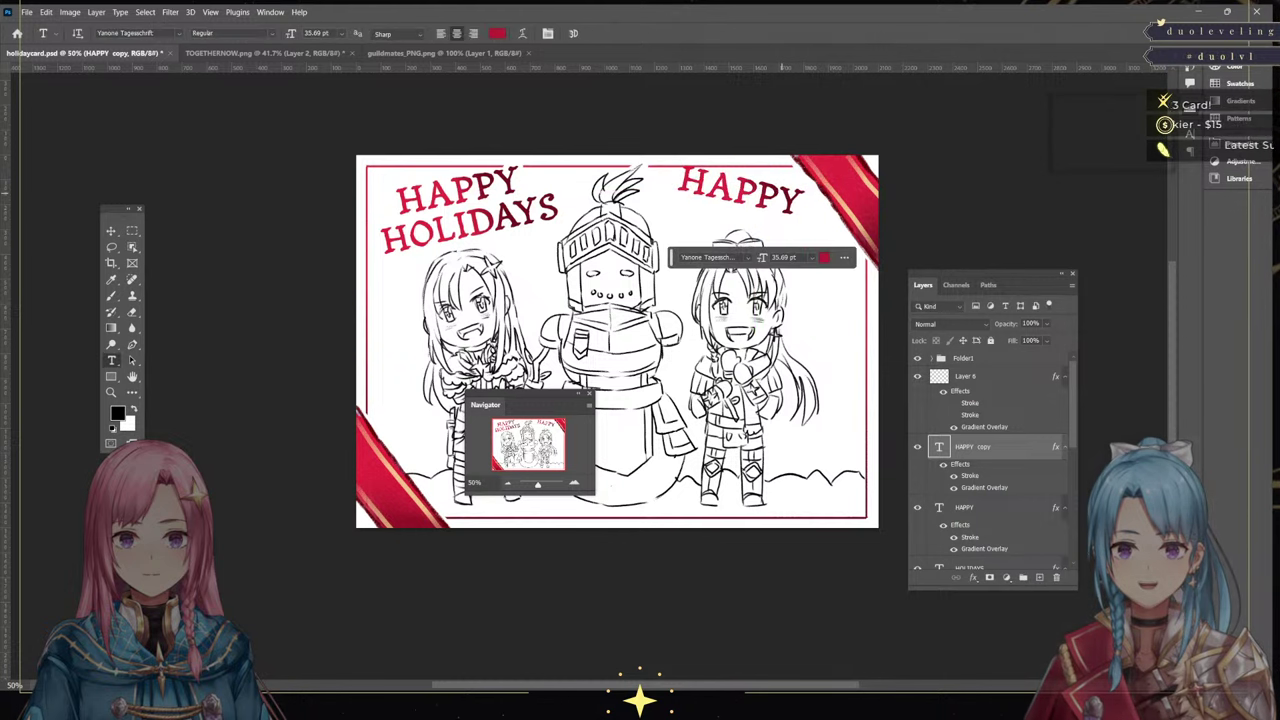
Try to replace the duplicated word with "TO YOU!" and shift it slightly while the text is still being edited
{"action": "left_click", "coordinate": [780, 200]}
{"action": "key", "text": "ctrl+a"}
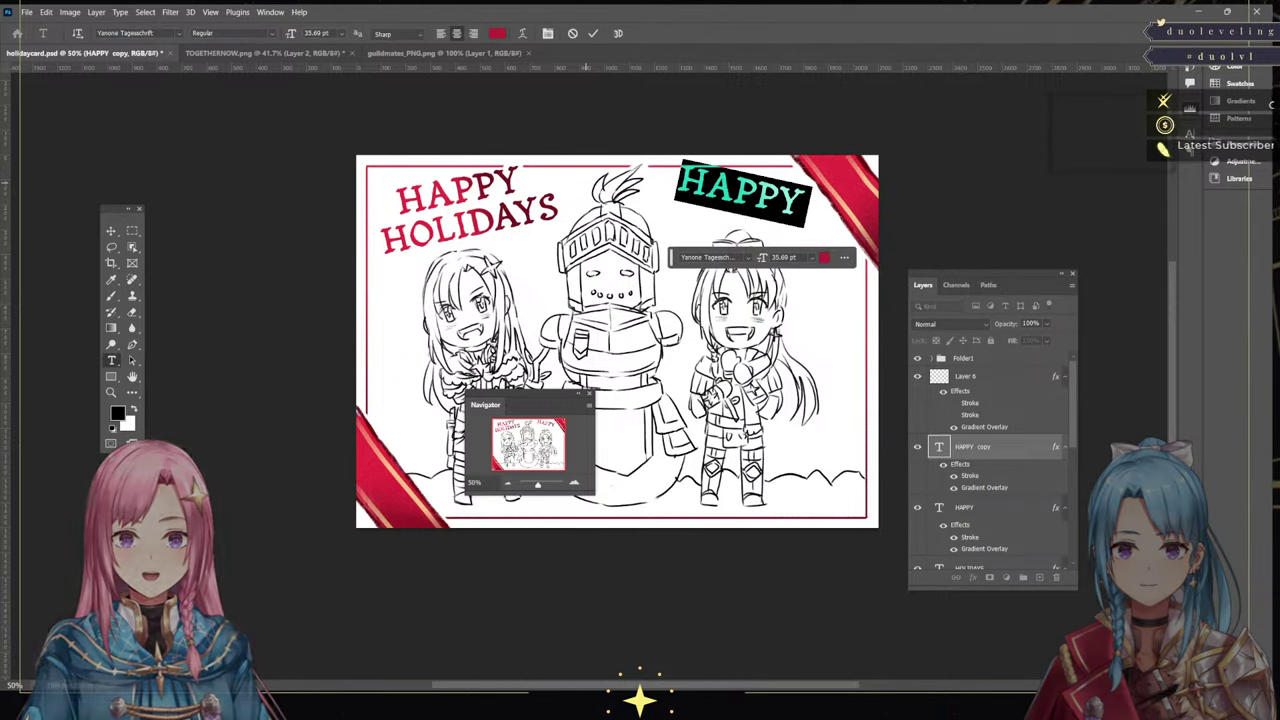
{"action": "type", "text": "TO YOU!"}
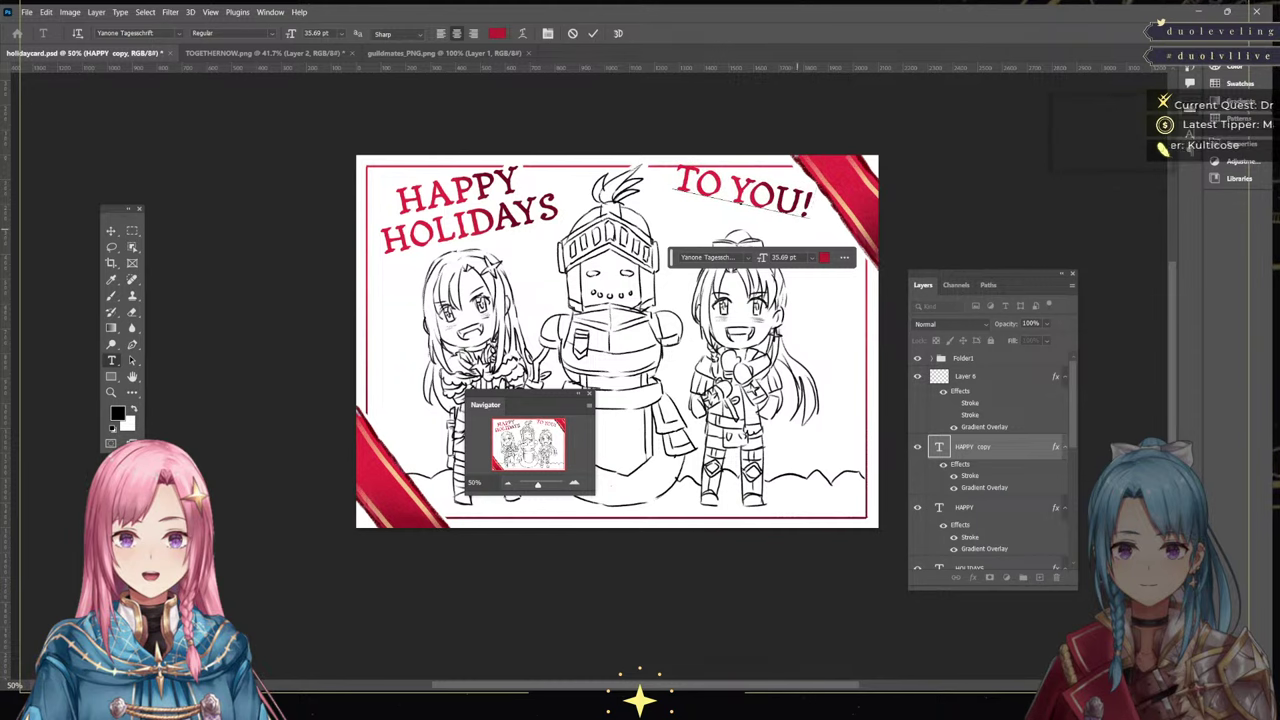
{"action": "left_click_drag", "start_coordinate": [797, 229], "coordinate": [798, 239]}
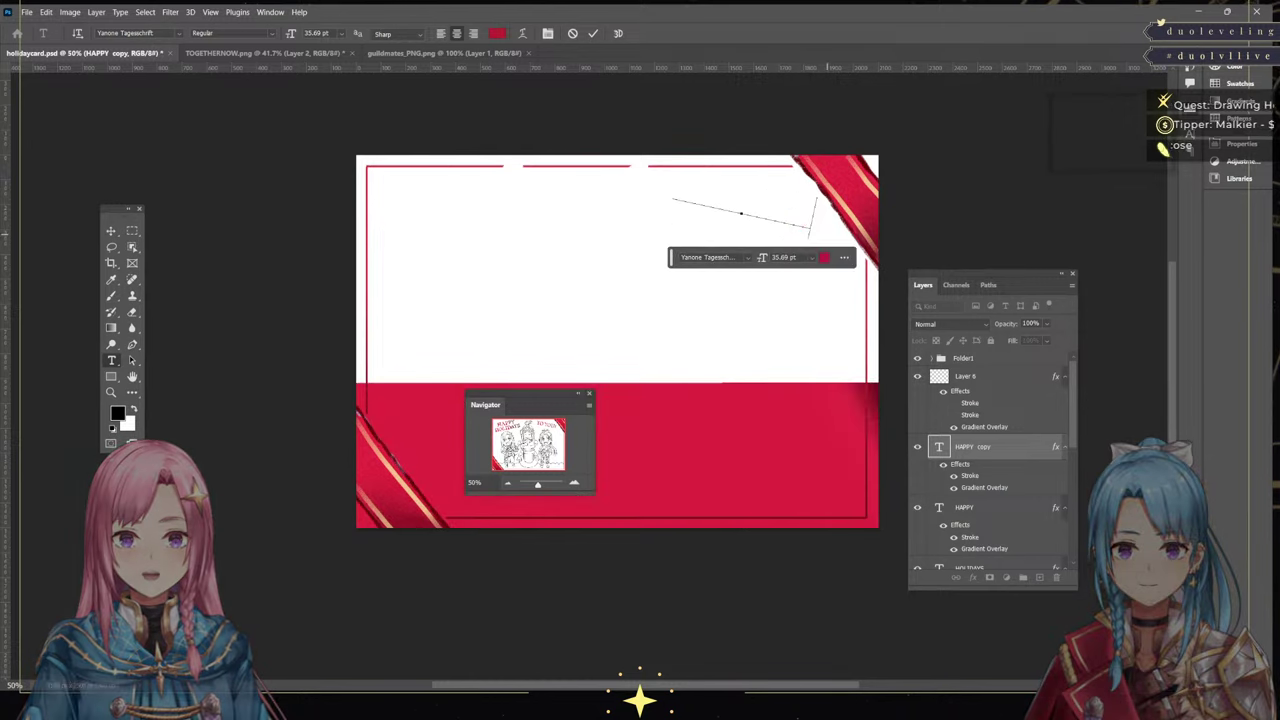
{"action": "key", "text": "ctrl"}
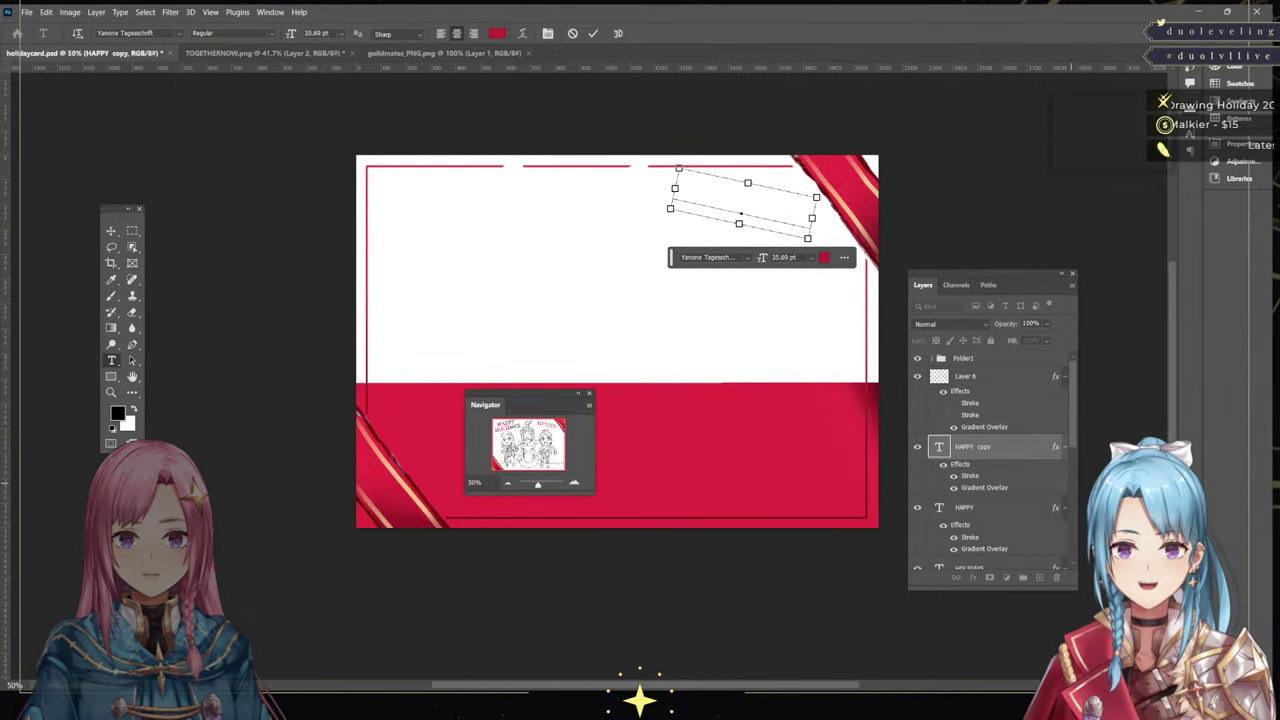
{"action": "key", "text": "ctrl+z"}
Replace the duplicated "HAPPY" near the upper right ribbon with "TO YOU!" and commit the text
{"action": "left_click", "coordinate": [798, 208]}
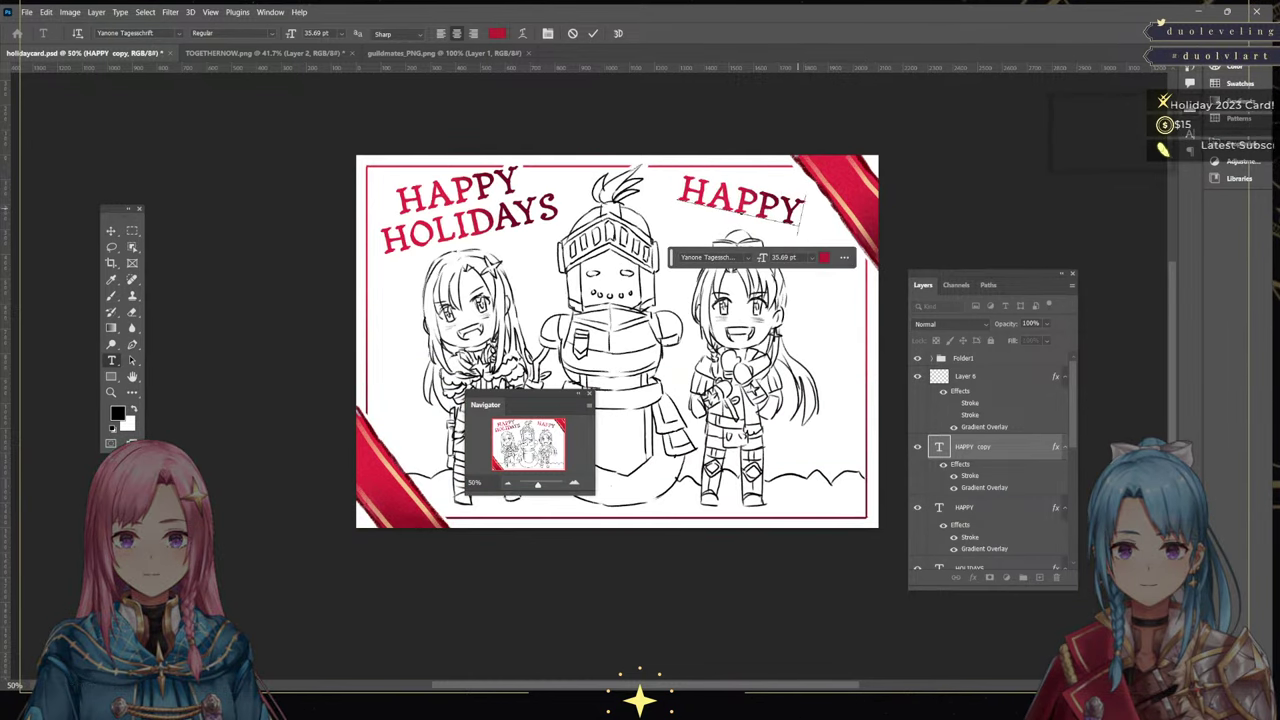
{"action": "left_click_drag", "start_coordinate": [798, 208], "coordinate": [532, 254]}
{"action": "type", "text": "TO YOU!"}
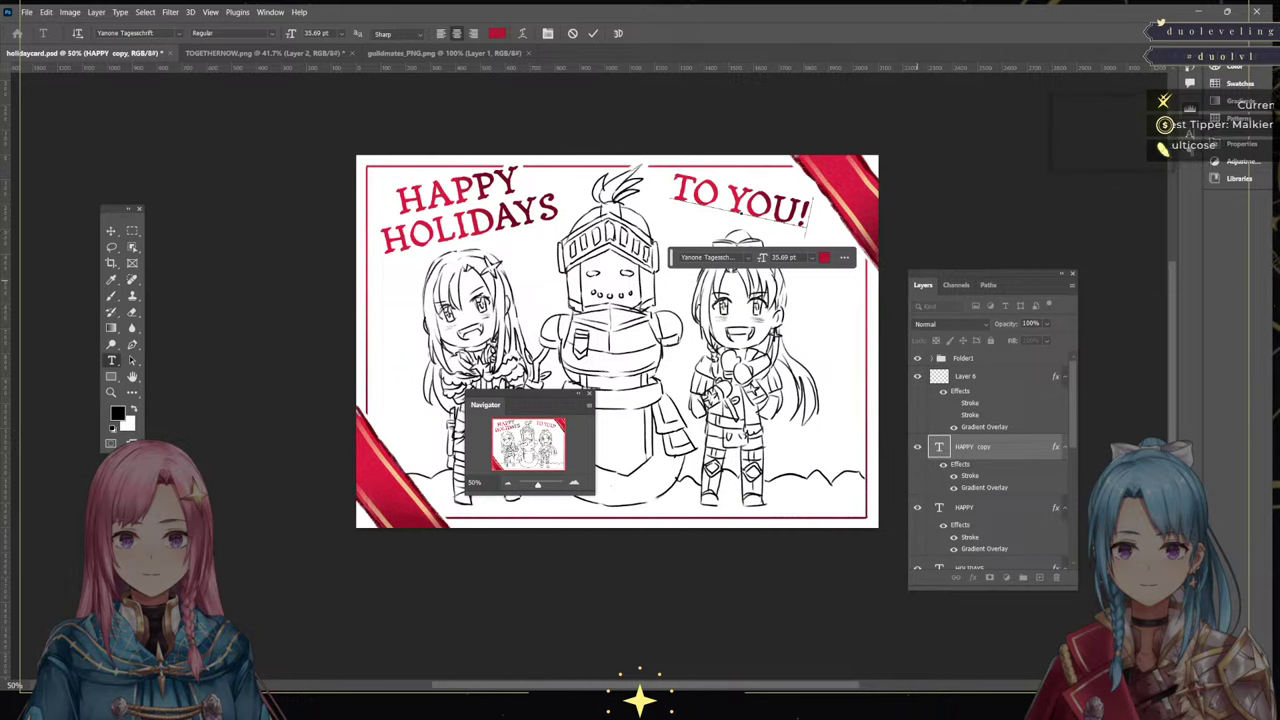
{"action": "key", "text": "ctrl+Return"}
Move the "TO YOU!" text slightly right and down, between the snowman's plume and the corner ribbon
{"action": "left_click", "coordinate": [1000, 507]}
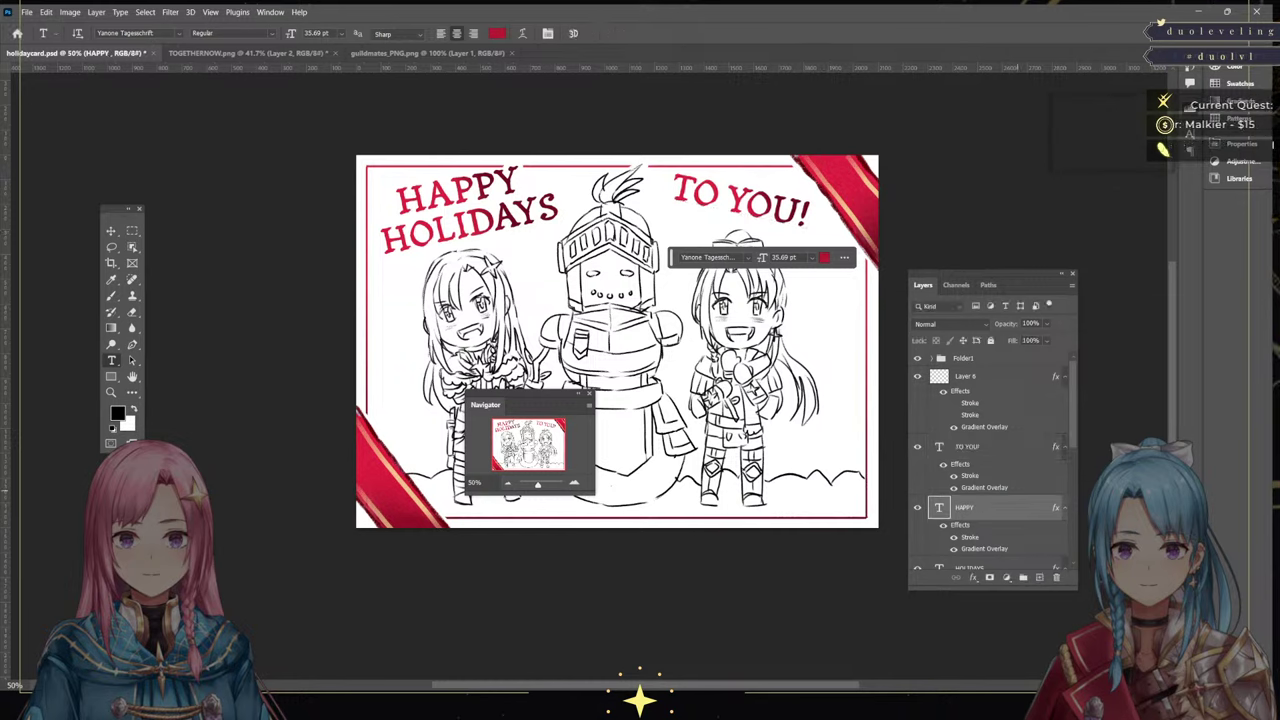
{"action": "left_click", "coordinate": [990, 446]}
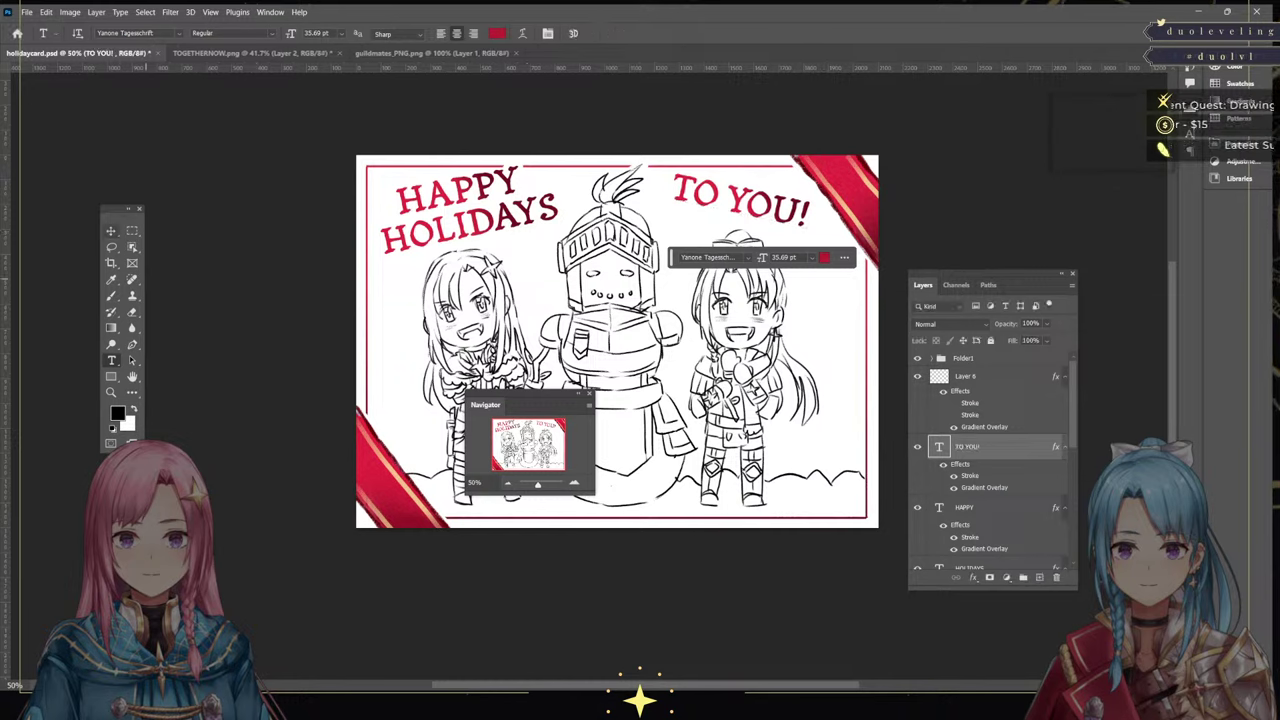
{"action": "left_click", "coordinate": [111, 231]}
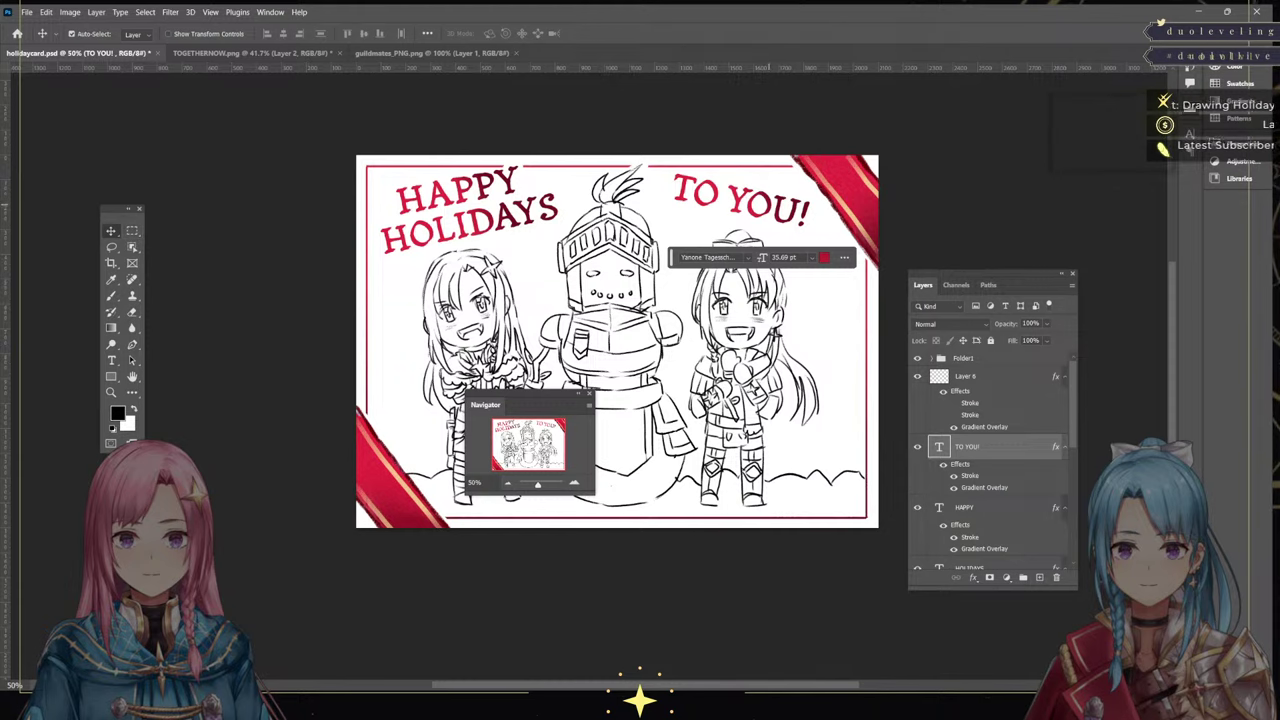
{"action": "left_click_drag", "start_coordinate": [768, 205], "coordinate": [777, 207]}
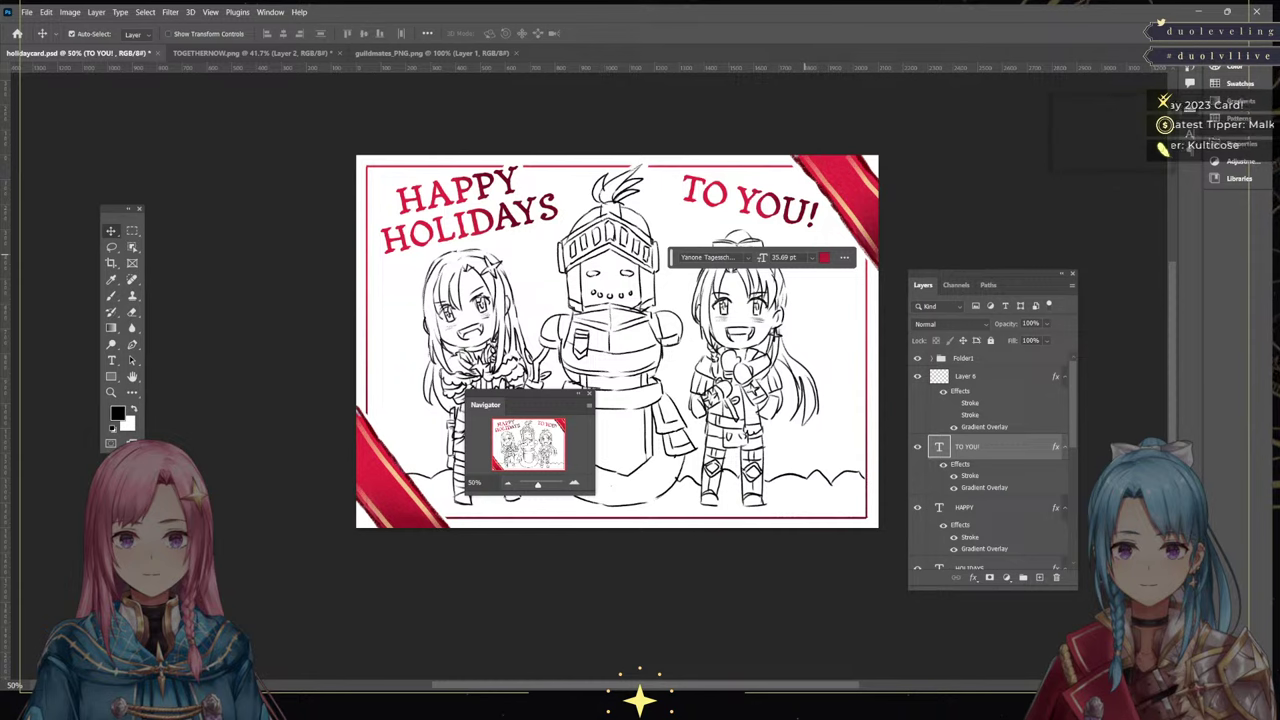
{"action": "key", "text": "ctrl+t"}
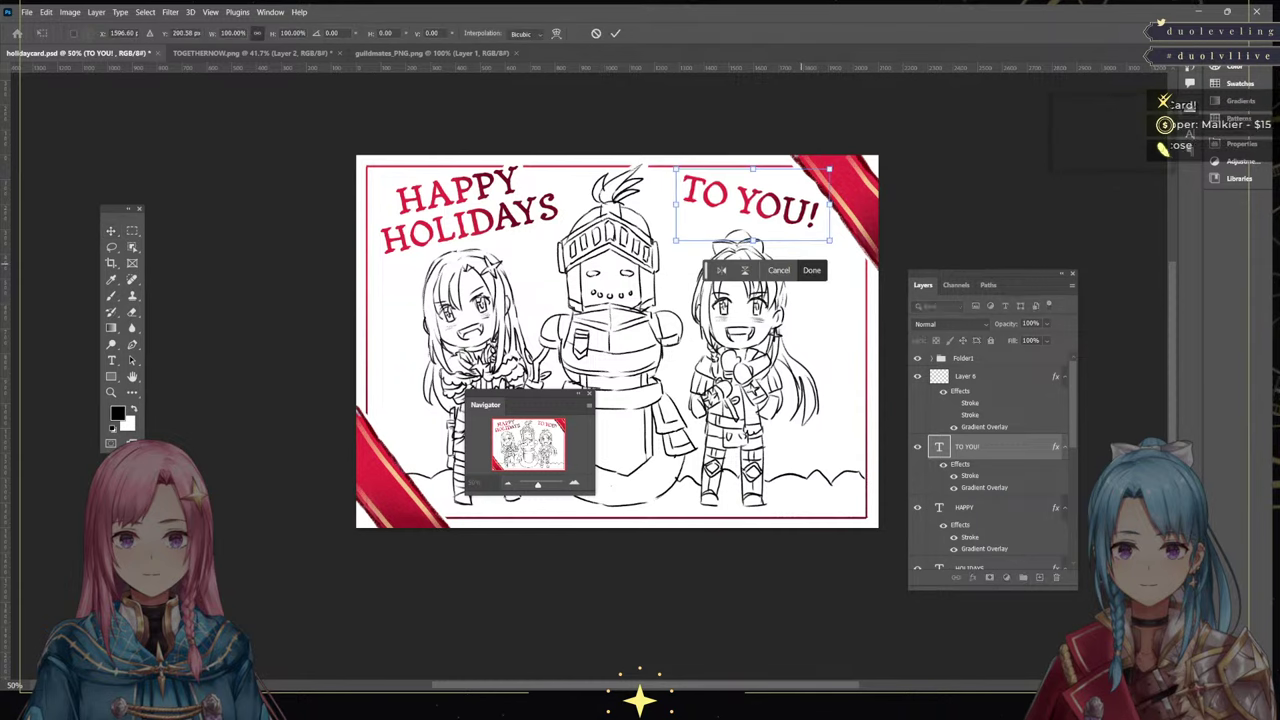
{"action": "key", "text": "Down"}
{"action": "key", "text": "Down"}
{"action": "key", "text": "Down"}
{"action": "key", "text": "Down"}
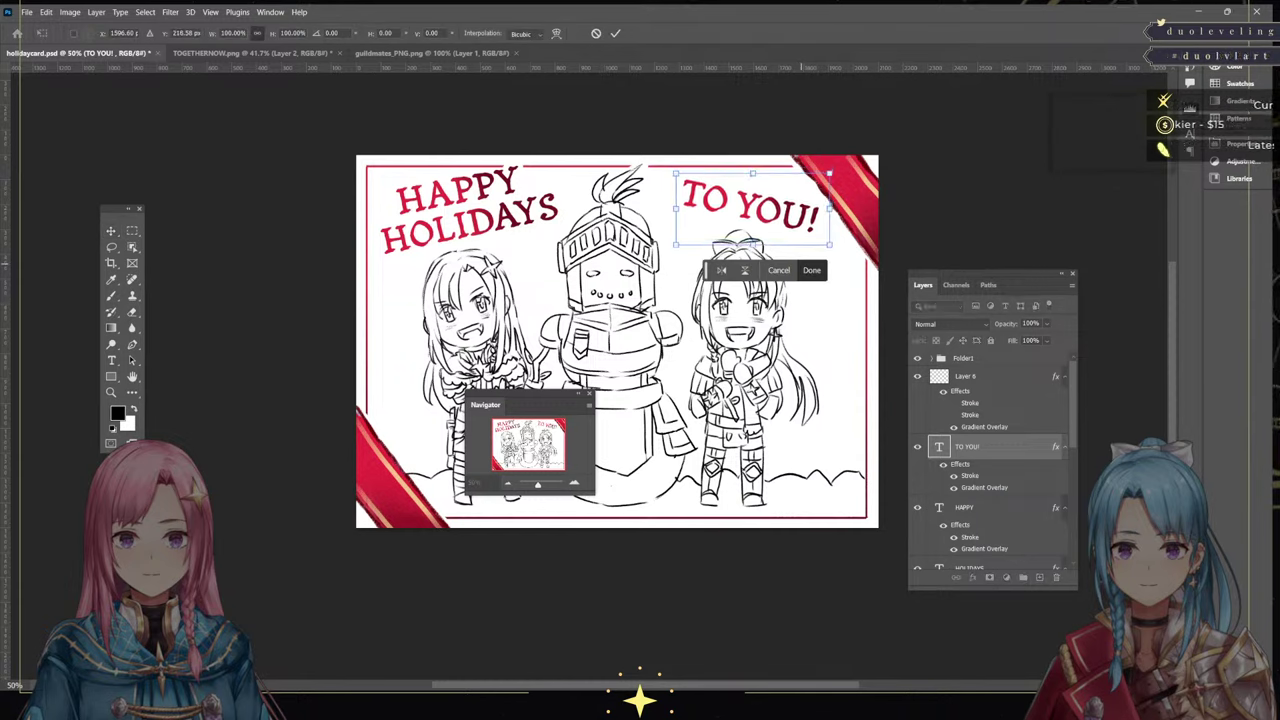
{"action": "key", "text": "Return"}
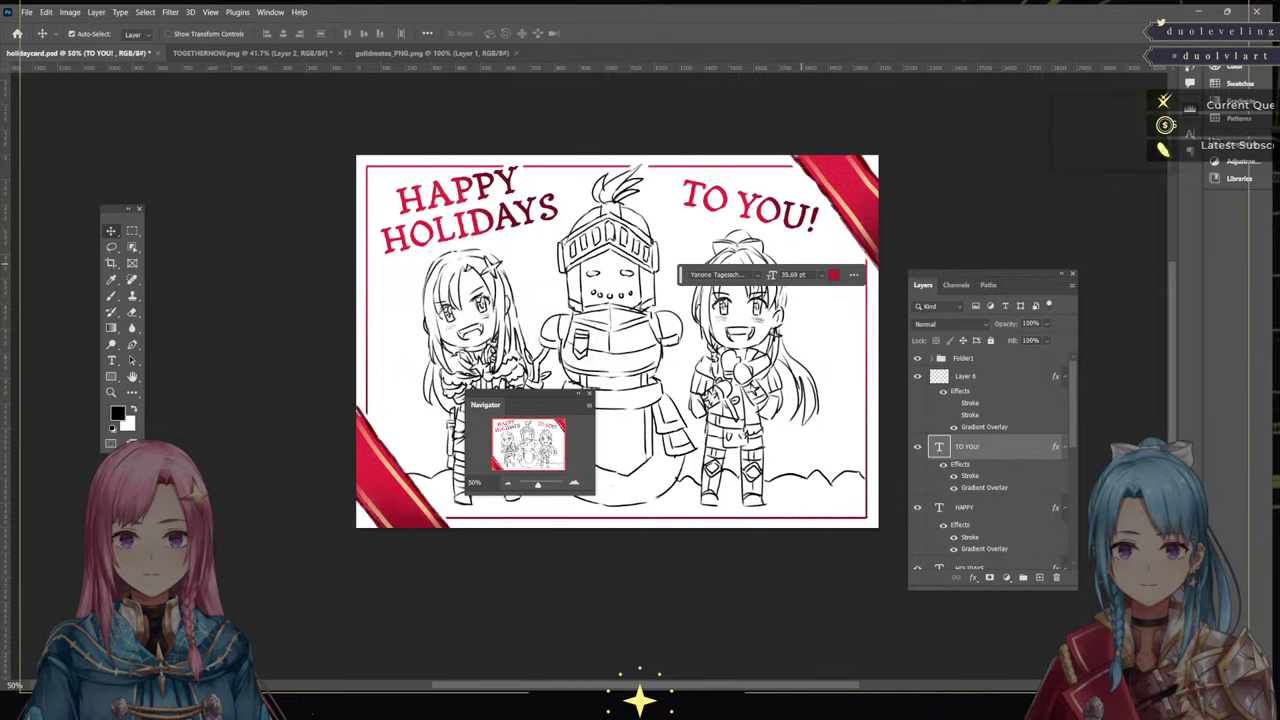
Add a new empty layer above Folder1 and switch to the Brush tool
{"action": "left_click", "coordinate": [865, 447]}
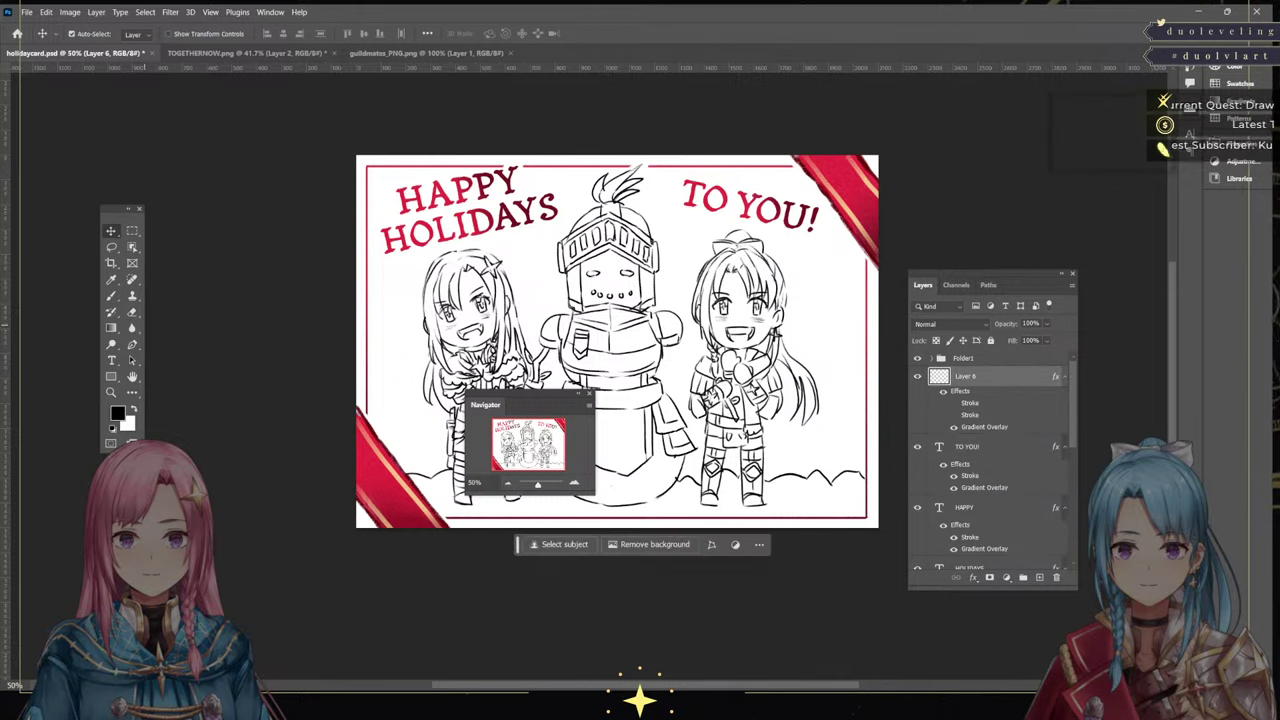
{"action": "key", "text": "e"}
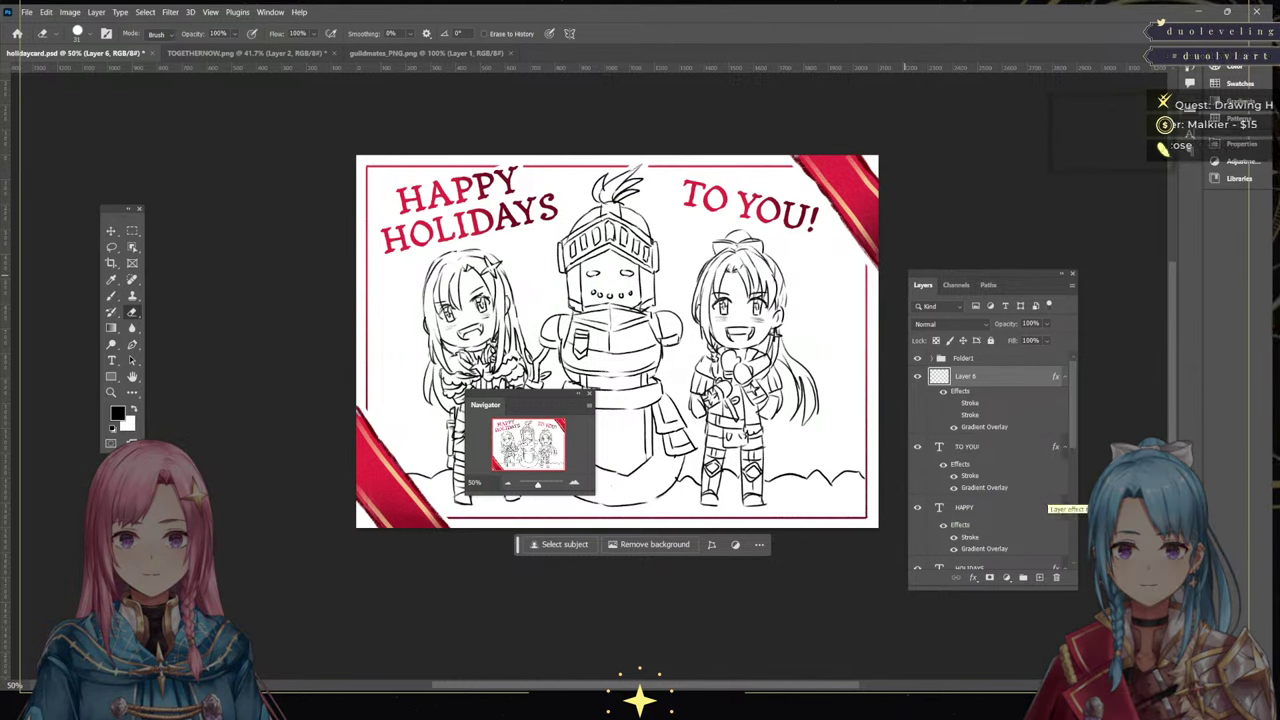
{"action": "left_click", "coordinate": [1040, 358]}
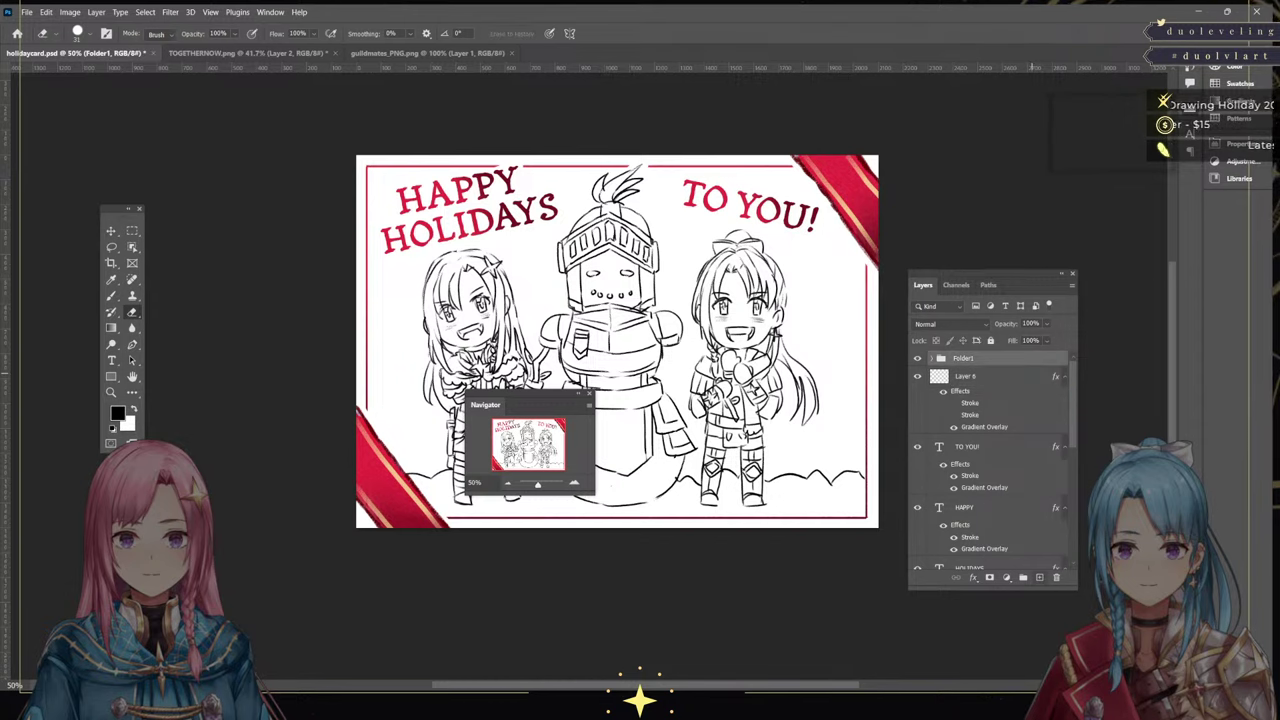
{"action": "left_click", "coordinate": [1039, 577]}
{"action": "key", "text": "b"}
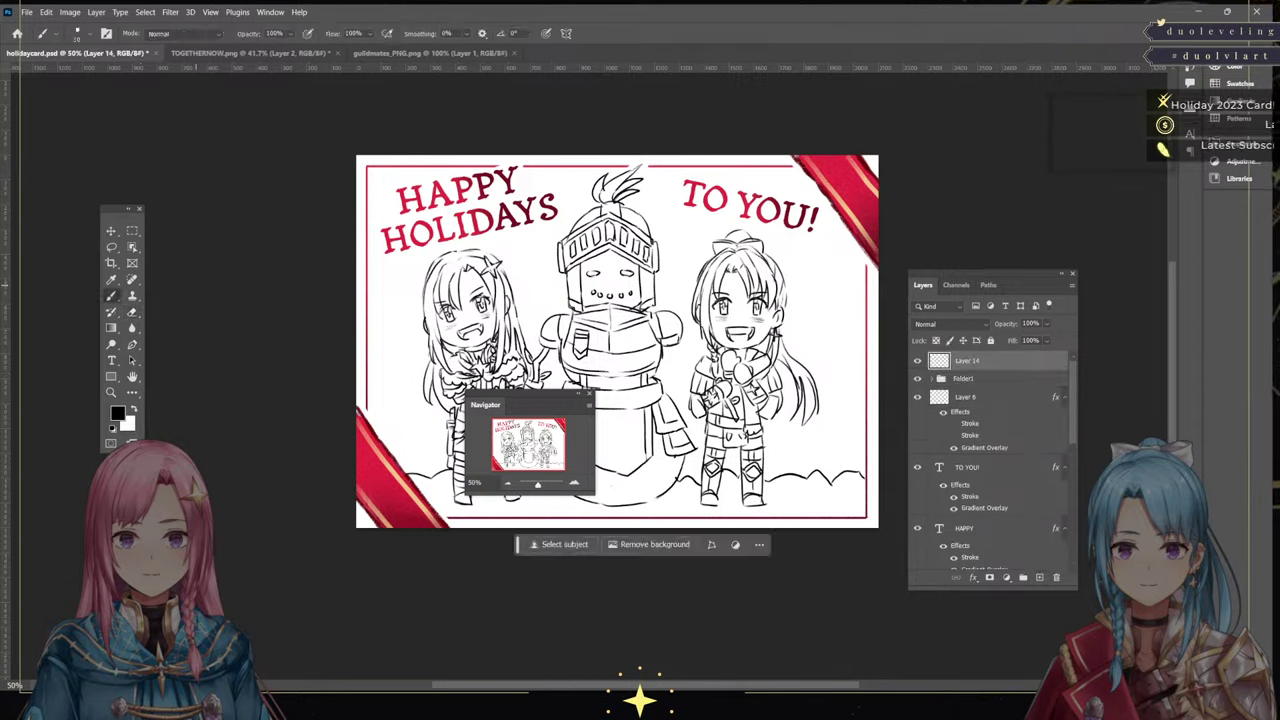
Clear the Layers panel from the card's lower right corner and sketch a small circle there, undoing unwanted strokes
{"action": "key", "text": "ctrl+plus"}
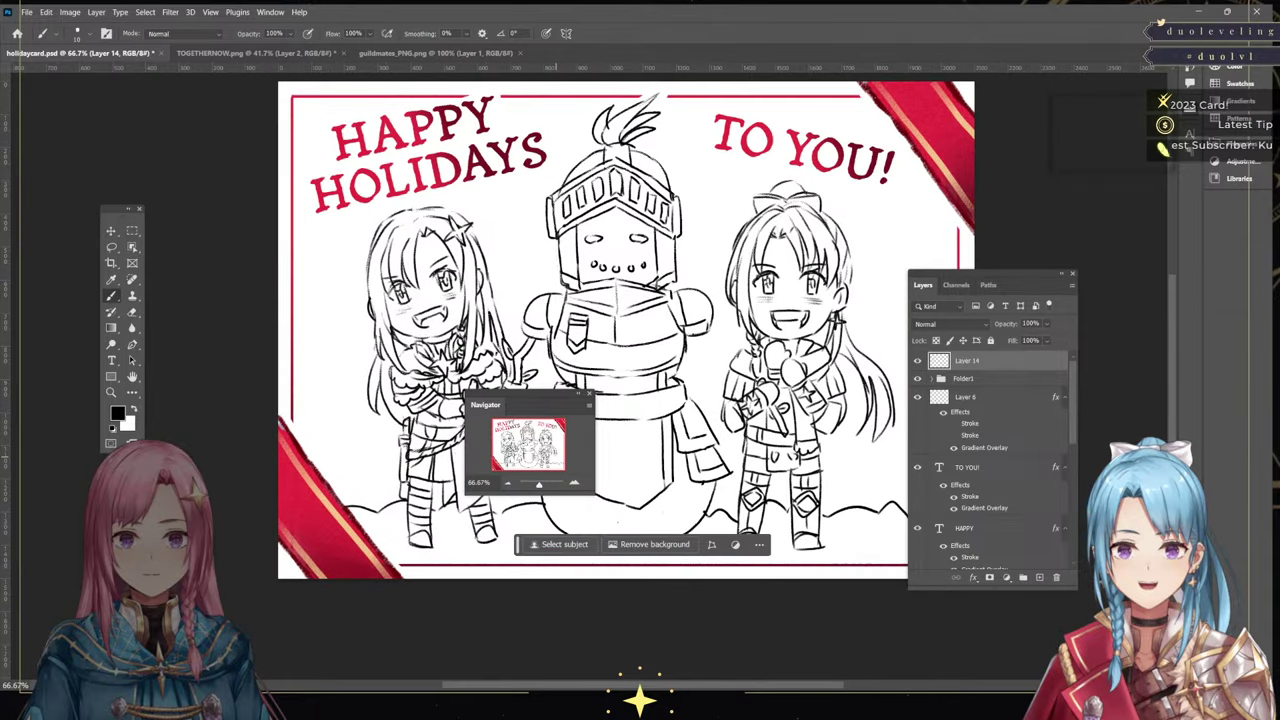
{"action": "left_click_drag", "start_coordinate": [985, 274], "coordinate": [331, 194]}
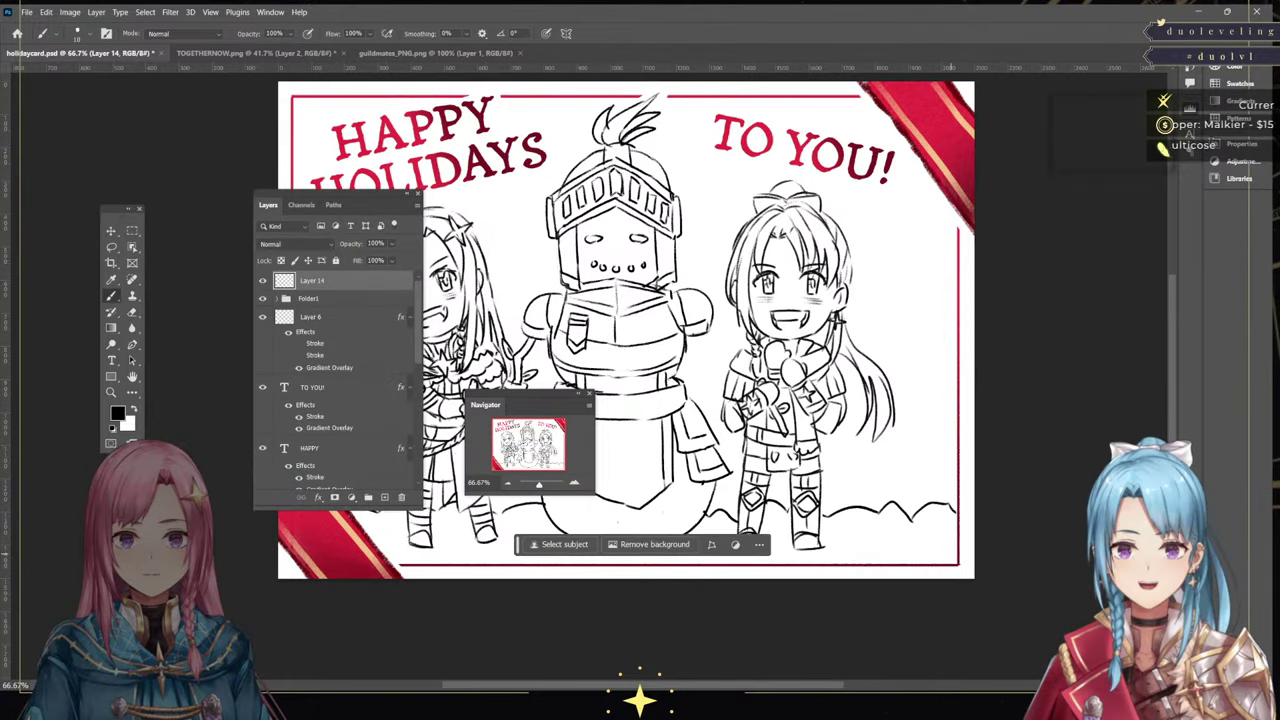
{"action": "mouse_move", "coordinate": [934, 514]}
{"action": "left_mouse_down"}
{"action": "mouse_move", "coordinate": [905, 556]}
{"action": "mouse_move", "coordinate": [940, 507]}
{"action": "mouse_move", "coordinate": [903, 552]}
{"action": "mouse_move", "coordinate": [932, 512]}
{"action": "mouse_move", "coordinate": [904, 540]}
{"action": "mouse_move", "coordinate": [943, 525]}
{"action": "mouse_move", "coordinate": [922, 534]}
{"action": "mouse_move", "coordinate": [923, 550]}
{"action": "left_mouse_up"}
{"action": "key", "text": "ctrl+z"}
{"action": "left_click_drag", "start_coordinate": [926, 524], "coordinate": [943, 509]}
{"action": "key", "text": "ctrl+z"}
{"action": "key", "text": "ctrl+z"}
{"action": "key", "text": "ctrl+z"}
{"action": "key", "text": "ctrl+z"}
{"action": "key", "text": "ctrl+z"}
{"action": "key", "text": "ctrl+z"}
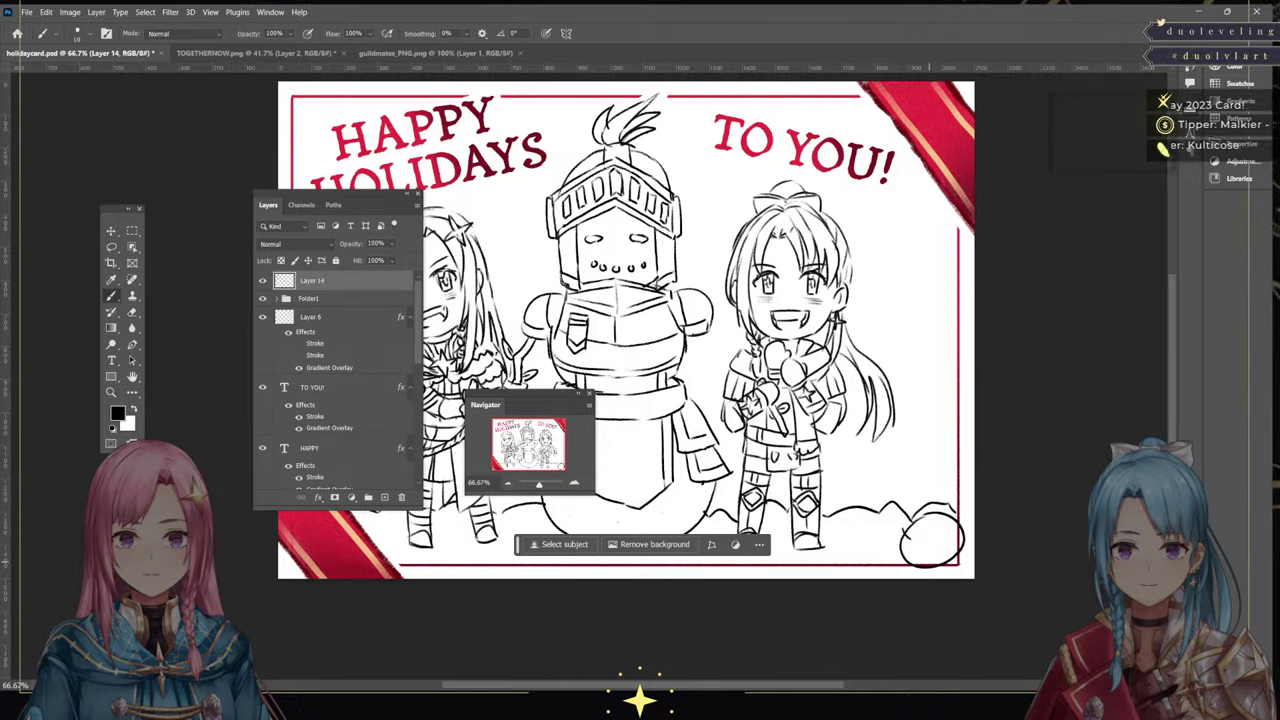
Undo the corner circle and handwrite the artists' signature with the year 2023 in the card's lower right corner
{"action": "key", "text": "ctrl+z"}
{"action": "mouse_move", "coordinate": [912, 528]}
{"action": "left_mouse_down"}
{"action": "mouse_move", "coordinate": [898, 562]}
{"action": "mouse_move", "coordinate": [952, 526]}
{"action": "mouse_move", "coordinate": [926, 548]}
{"action": "mouse_move", "coordinate": [936, 520]}
{"action": "left_mouse_up"}
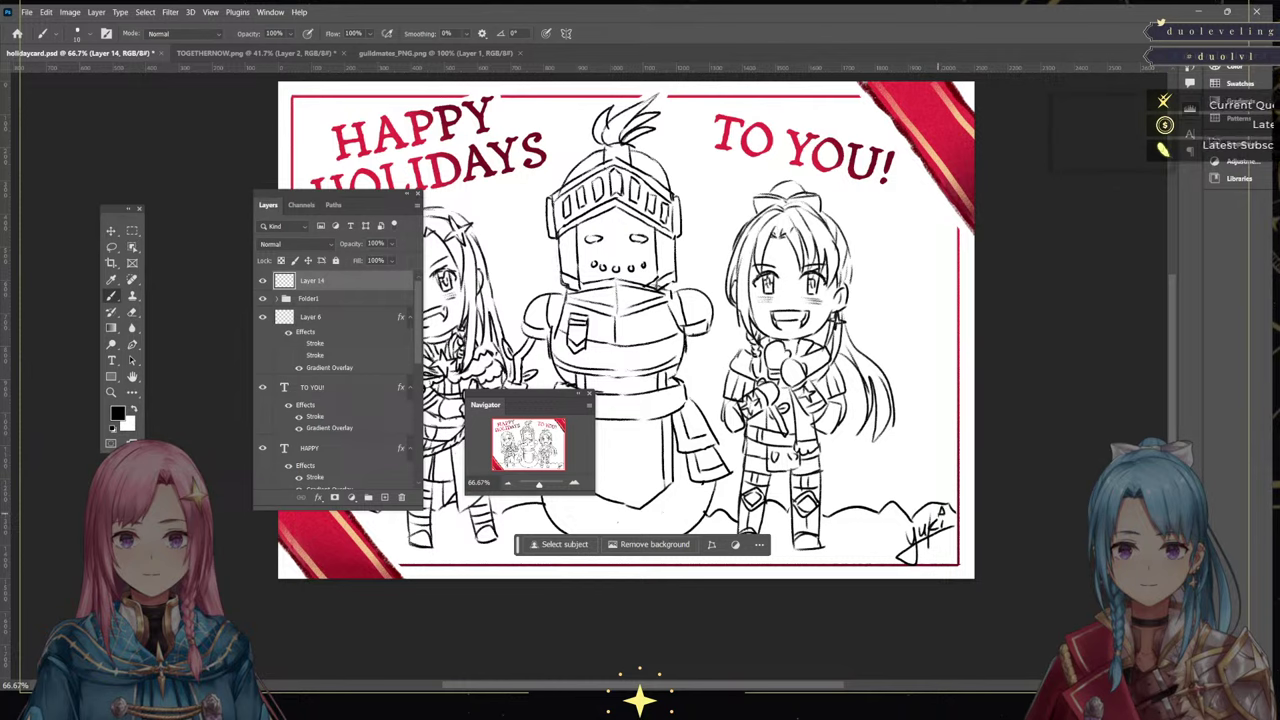
{"action": "left_click_drag", "start_coordinate": [928, 542], "coordinate": [900, 566]}
{"action": "mouse_move", "coordinate": [958, 536]}
{"action": "left_mouse_down"}
{"action": "mouse_move", "coordinate": [924, 554]}
{"action": "mouse_move", "coordinate": [959, 550]}
{"action": "mouse_move", "coordinate": [931, 572]}
{"action": "mouse_move", "coordinate": [968, 549]}
{"action": "left_mouse_up"}
Transform the signature layer to nudge it slightly right and up, commit it, and return to the Brush tool
{"action": "key", "text": "ctrl+t"}
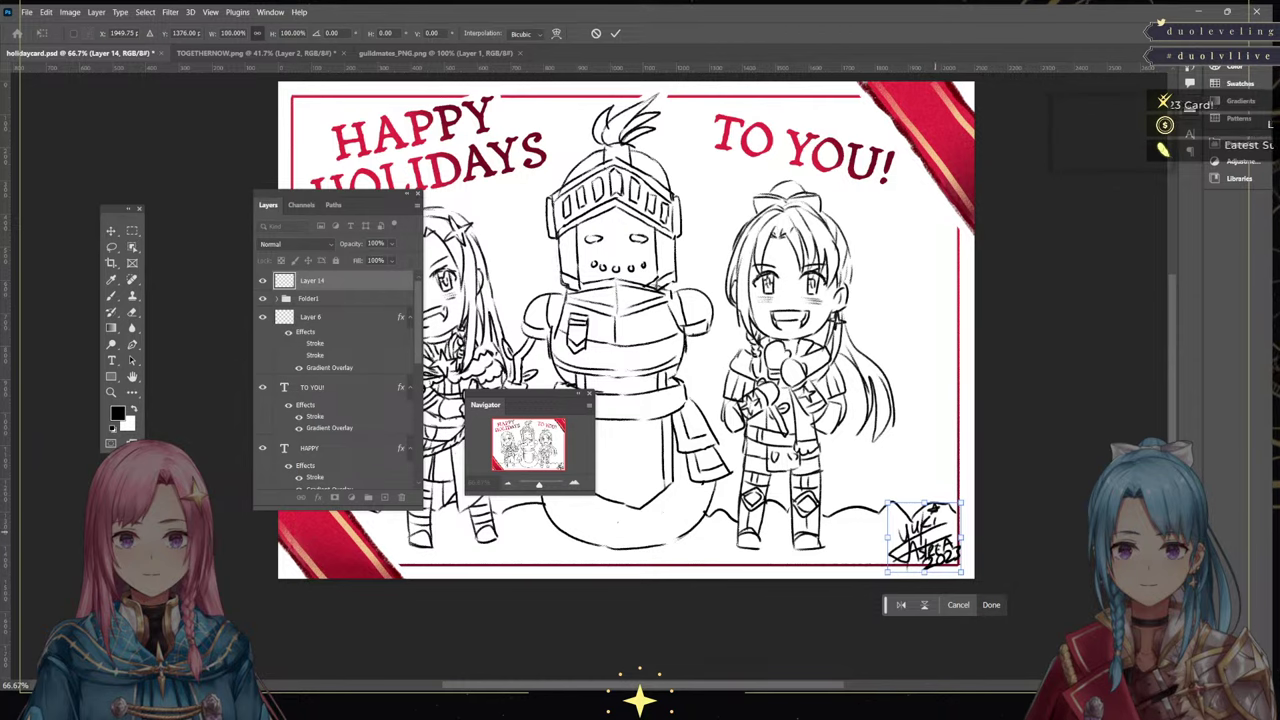
{"action": "left_click_drag", "start_coordinate": [930, 510], "coordinate": [933, 507]}
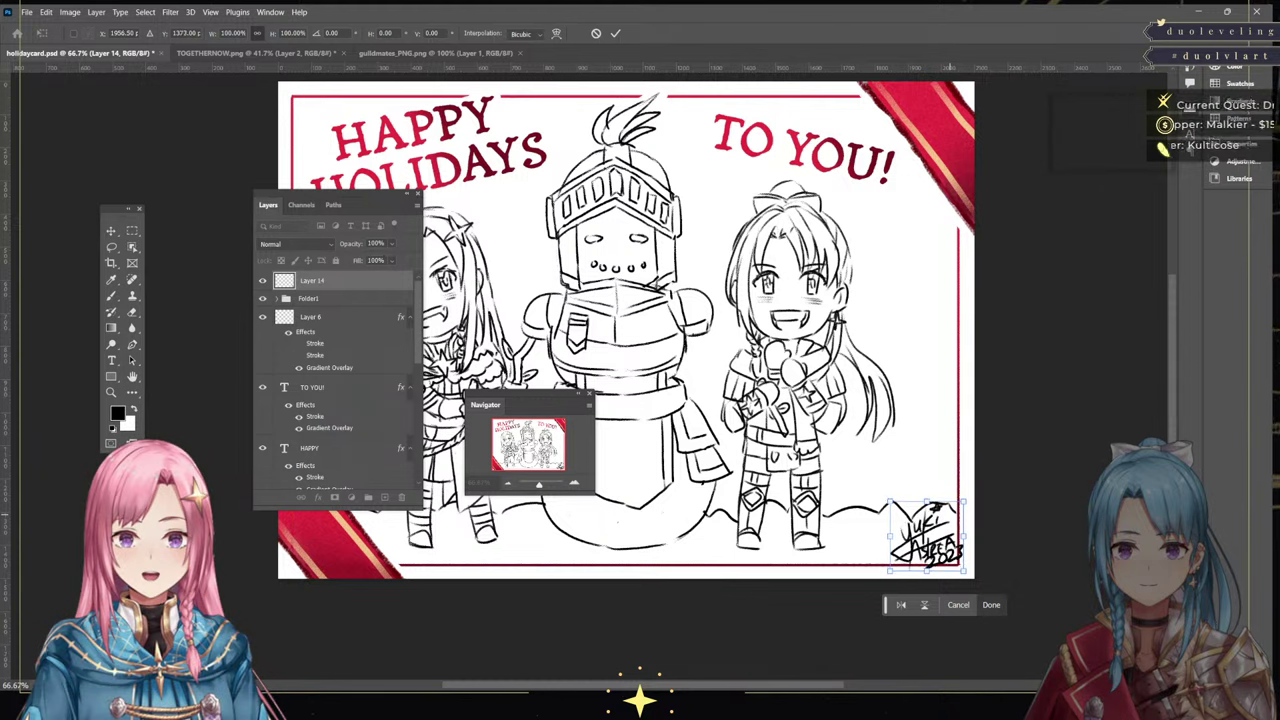
{"action": "key", "text": "Return"}
{"action": "key", "text": "b"}
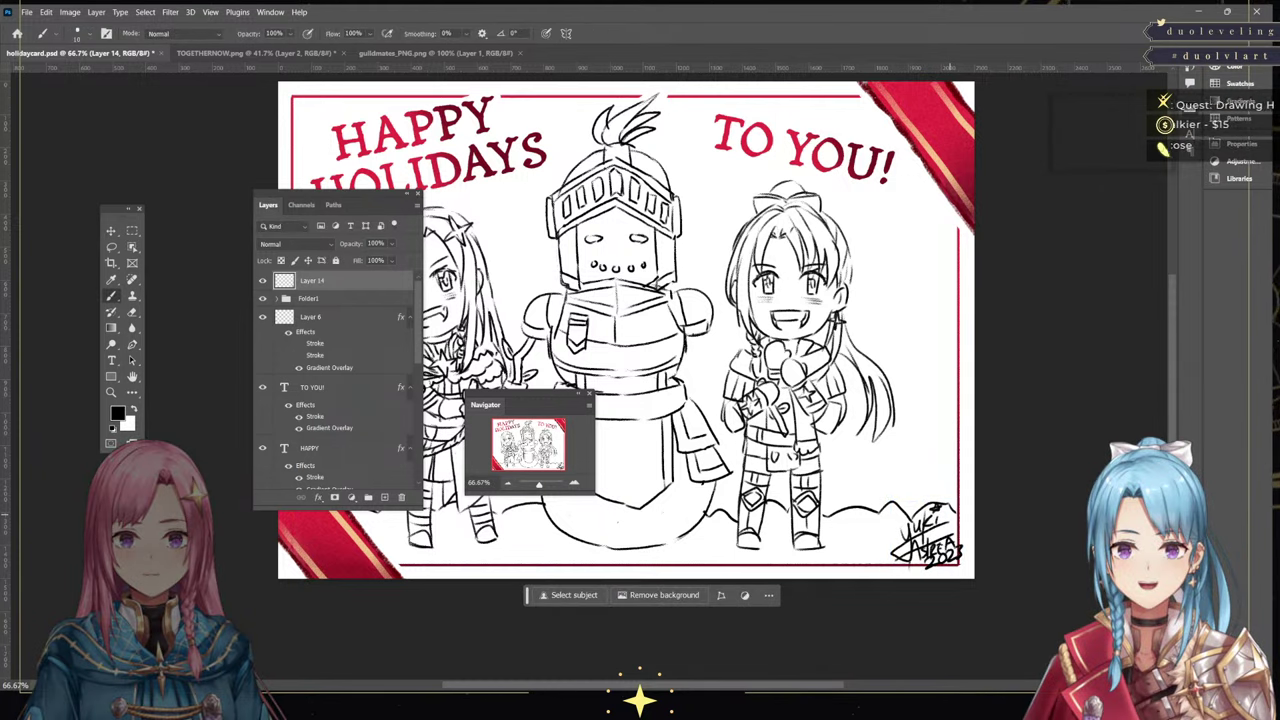
On Layer 7 in the NEW SIDE group, erase the snowy ground line running behind the corner signature
{"action": "left_click", "coordinate": [276, 298]}
{"action": "scroll", "coordinate": [340, 380], "scroll_direction": "down", "scroll_amount": 5}
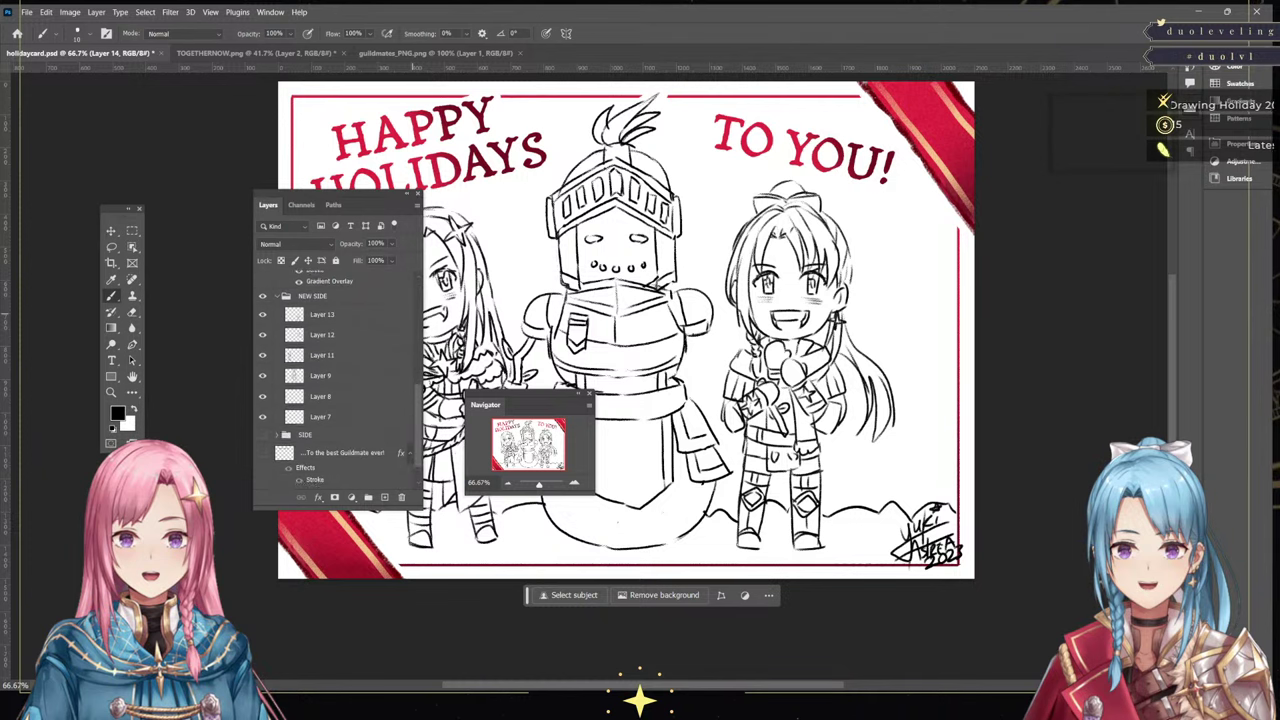
{"action": "scroll", "coordinate": [340, 380], "scroll_direction": "up", "scroll_amount": 5}
{"action": "left_click", "coordinate": [279, 298]}
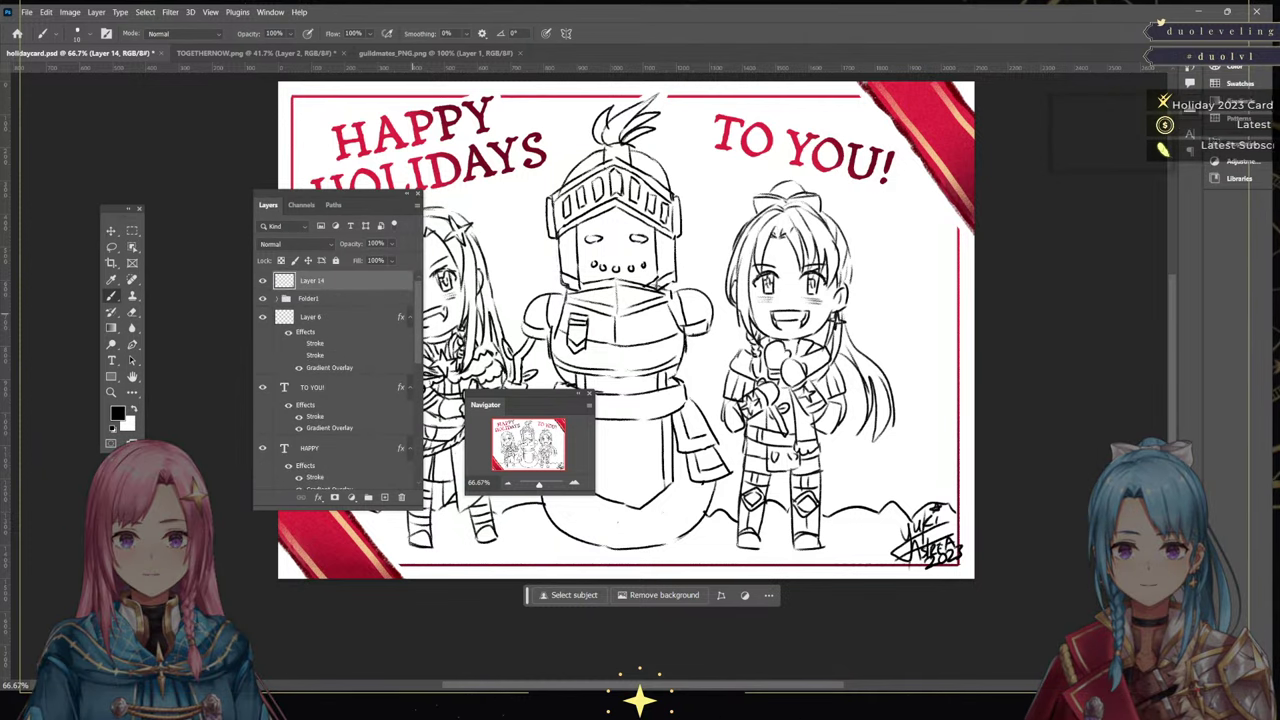
{"action": "left_click", "coordinate": [279, 298]}
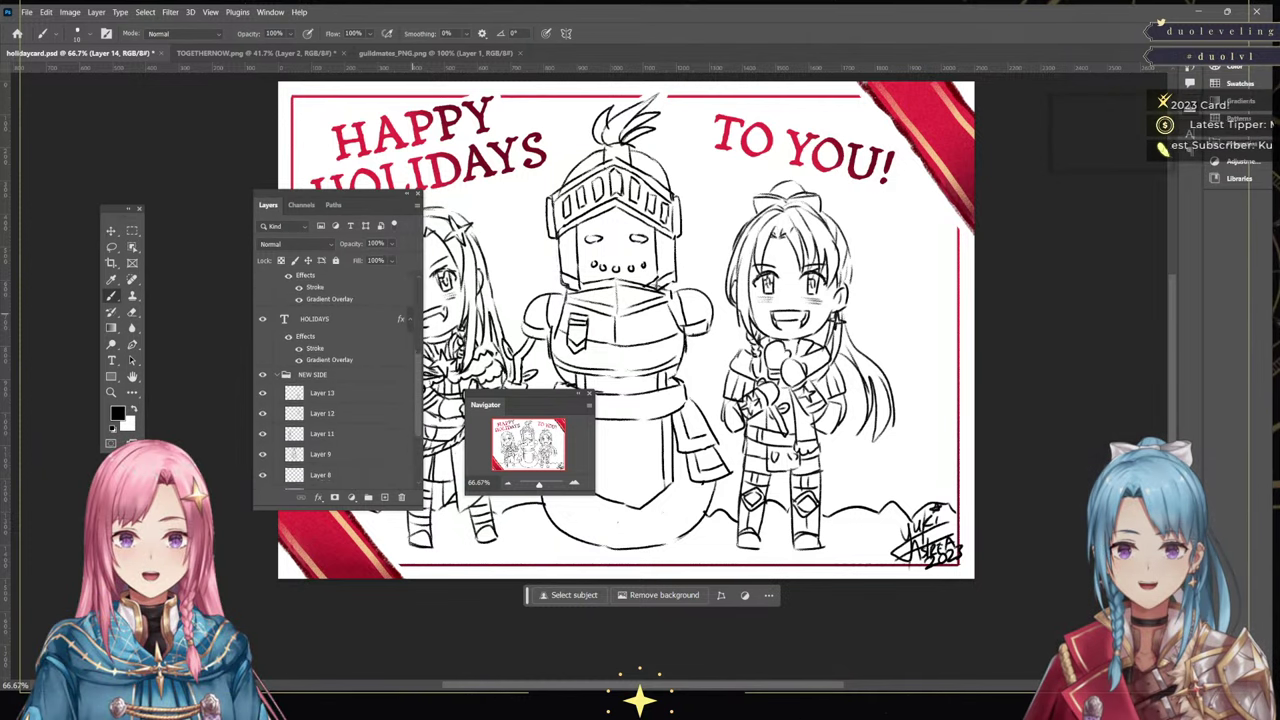
{"action": "scroll", "coordinate": [340, 380], "scroll_direction": "down", "scroll_amount": 3}
{"action": "left_click", "coordinate": [320, 446]}
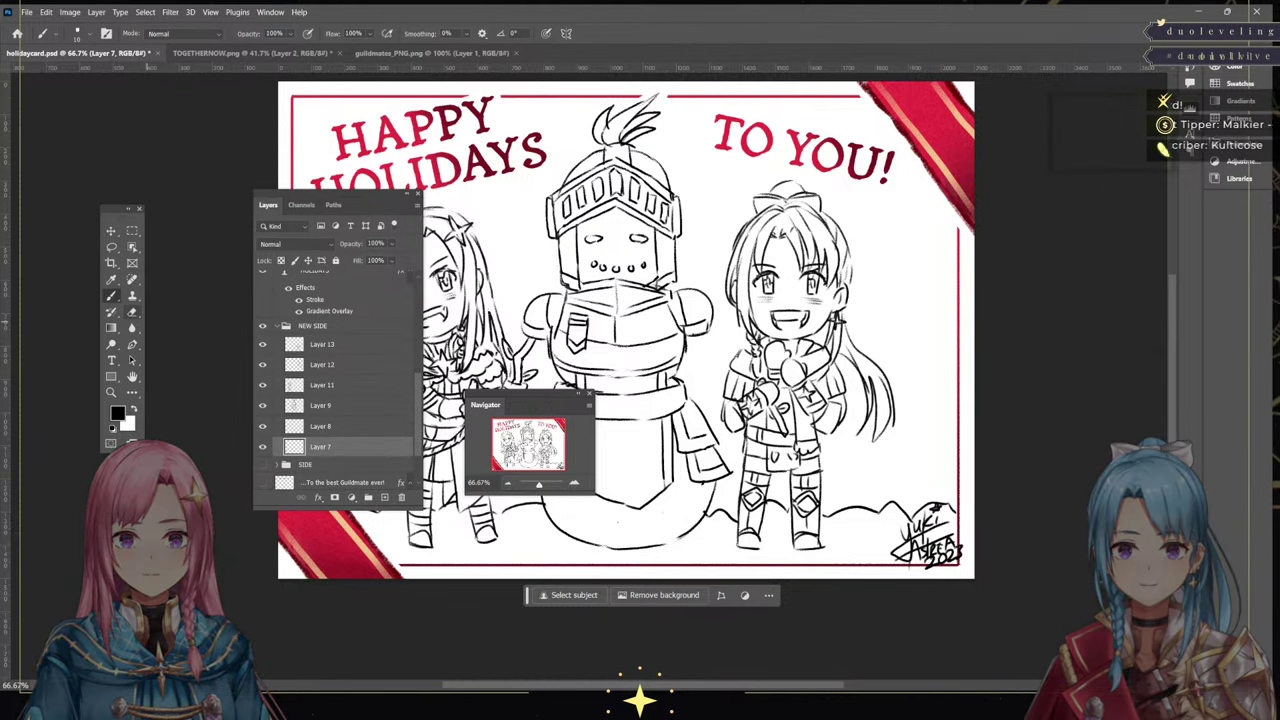
{"action": "key", "text": "e"}
{"action": "left_click_drag", "start_coordinate": [935, 503], "coordinate": [919, 508]}
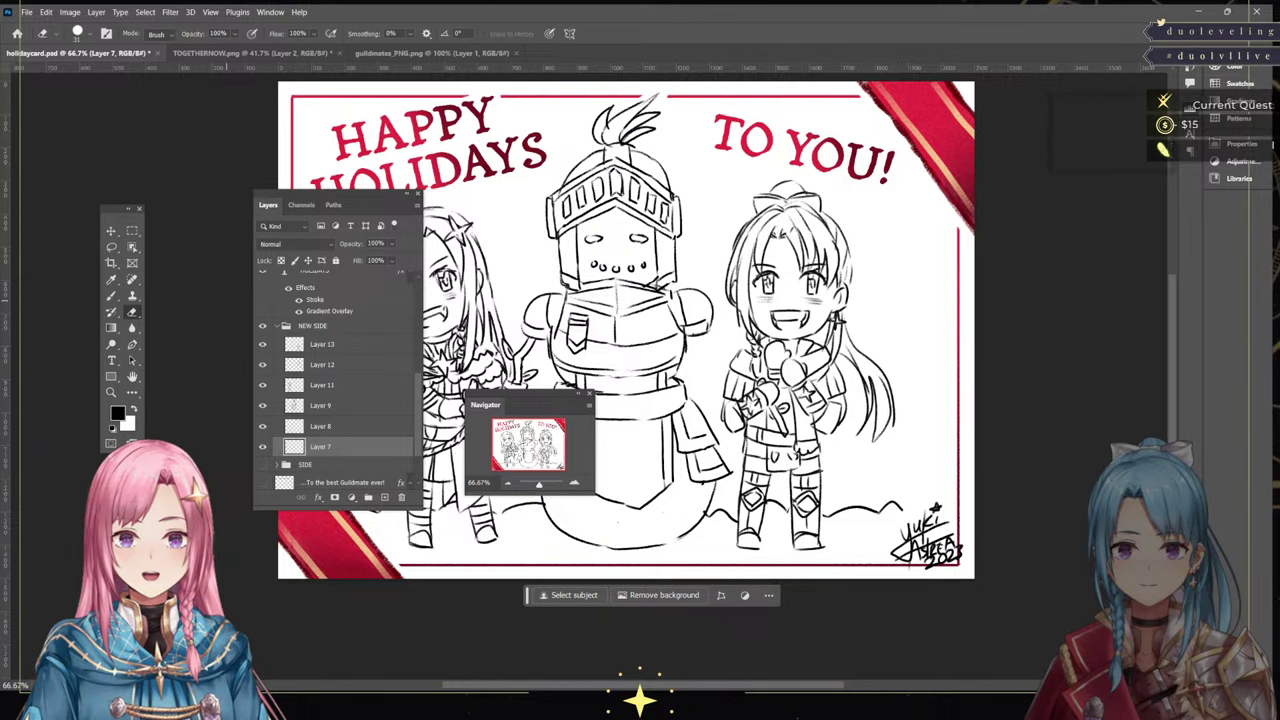
{"action": "key", "text": "b"}
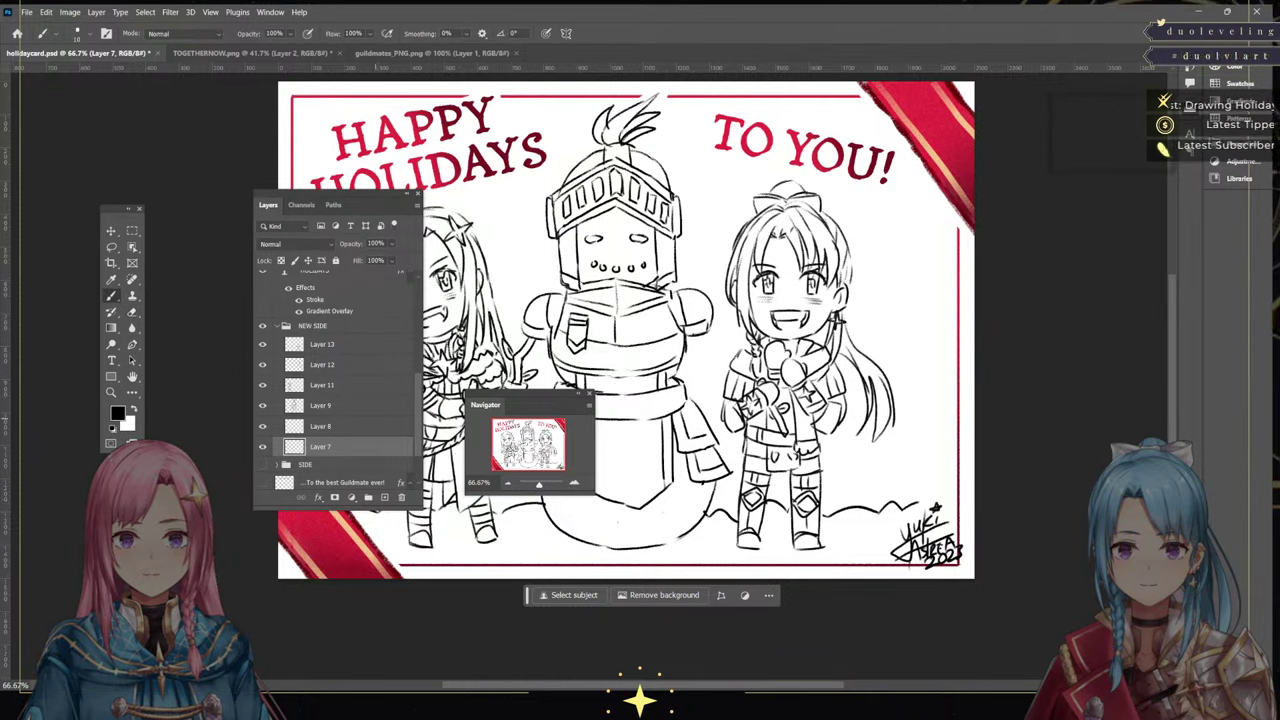
Review the layer stack and check the whole card at 25% zoom before returning to 66.67%
{"action": "scroll", "coordinate": [338, 380], "scroll_direction": "up", "scroll_amount": 4}
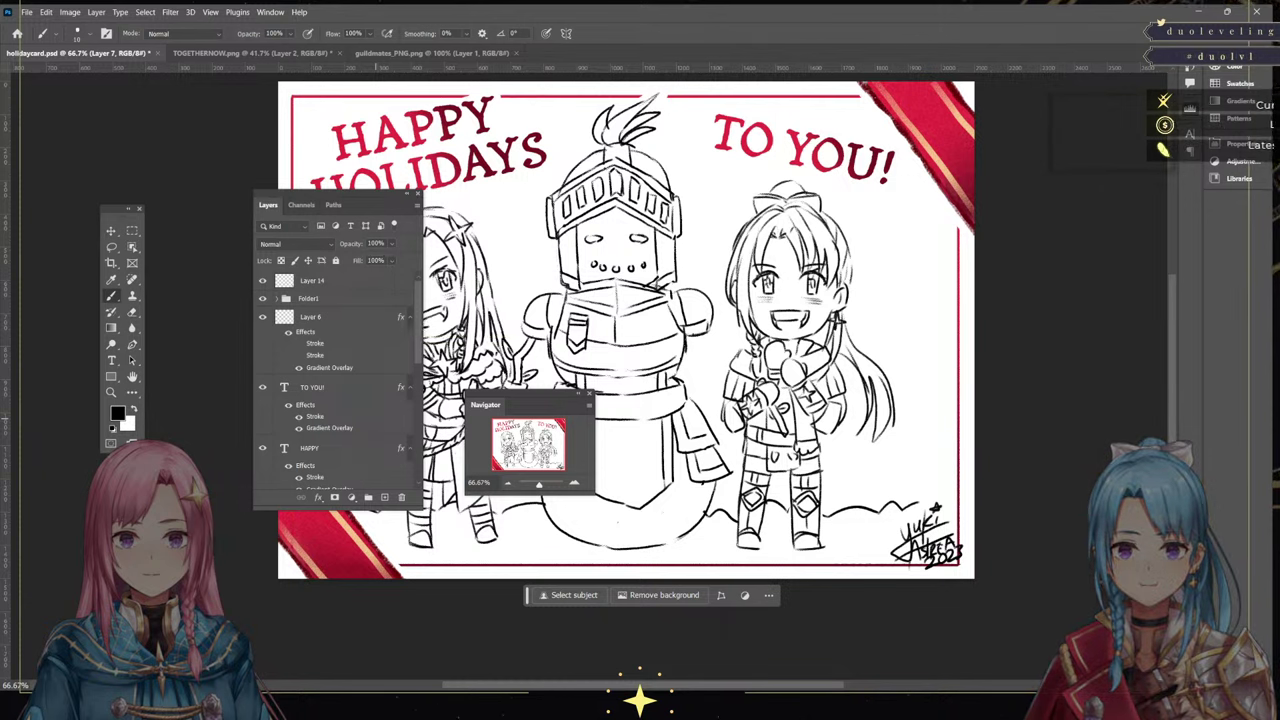
{"action": "key", "text": "F7"}
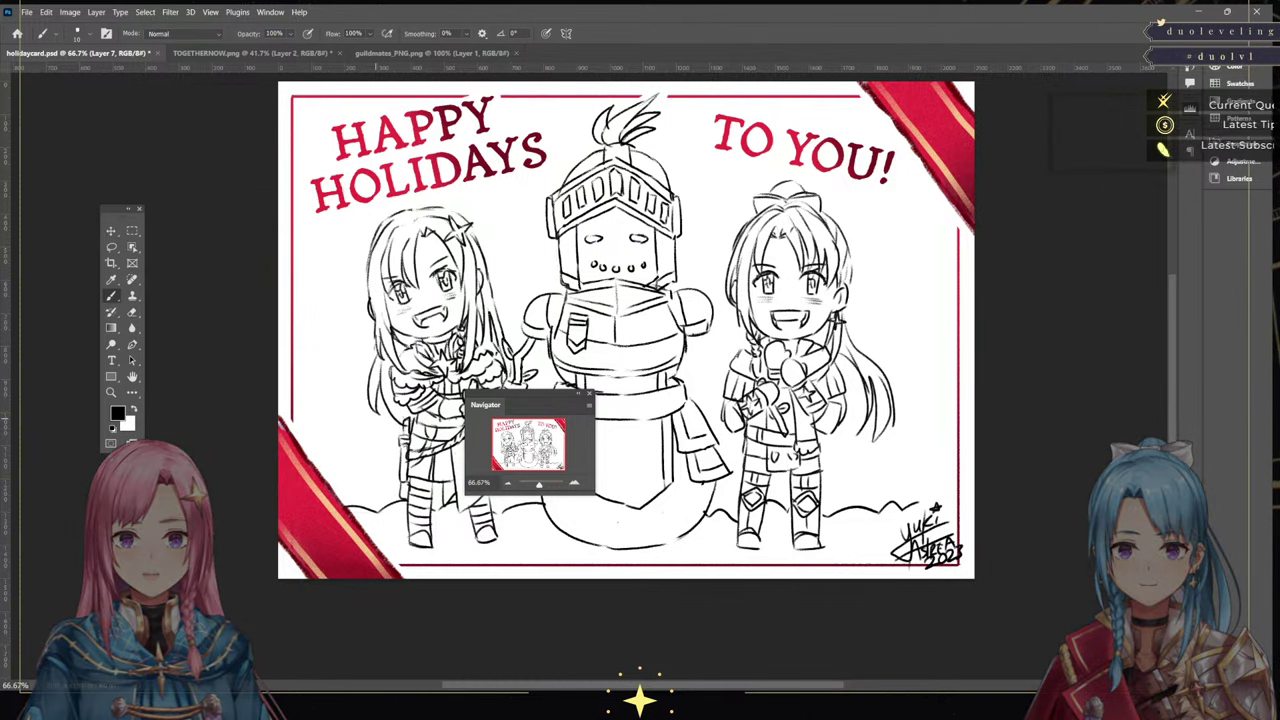
{"action": "key", "text": "F7"}
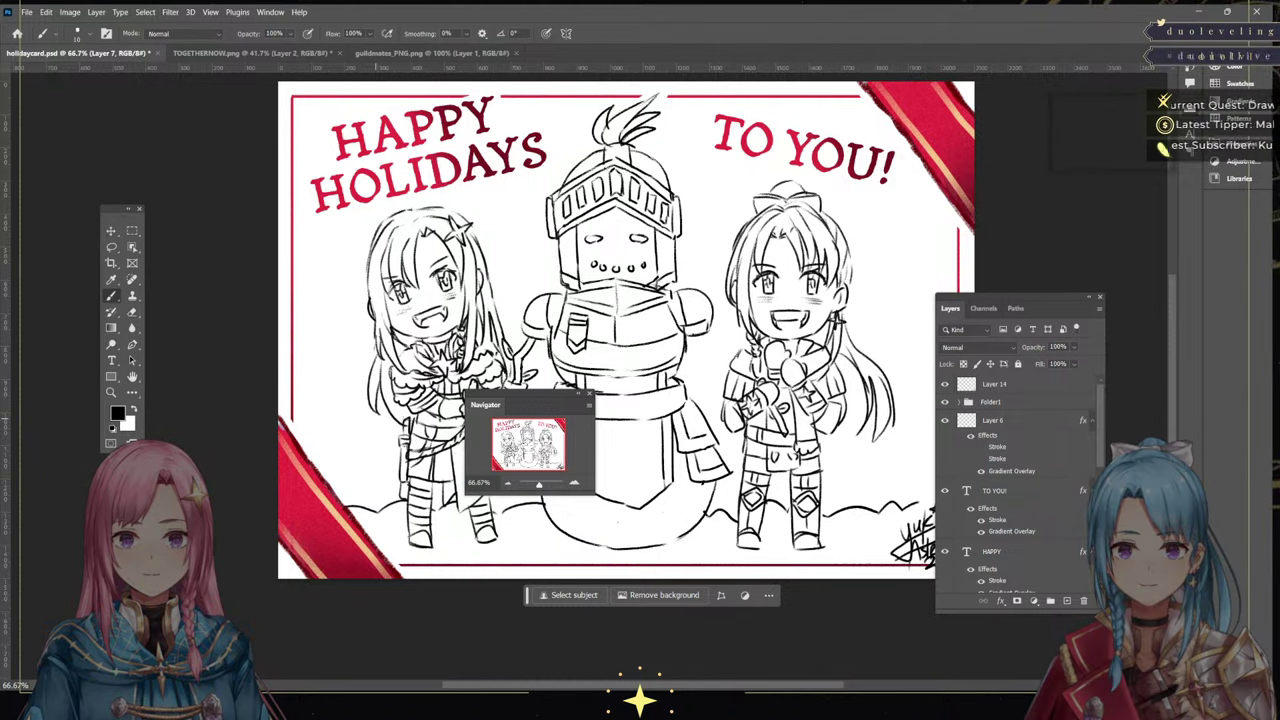
{"action": "scroll", "coordinate": [1020, 480], "scroll_direction": "down", "scroll_amount": 3}
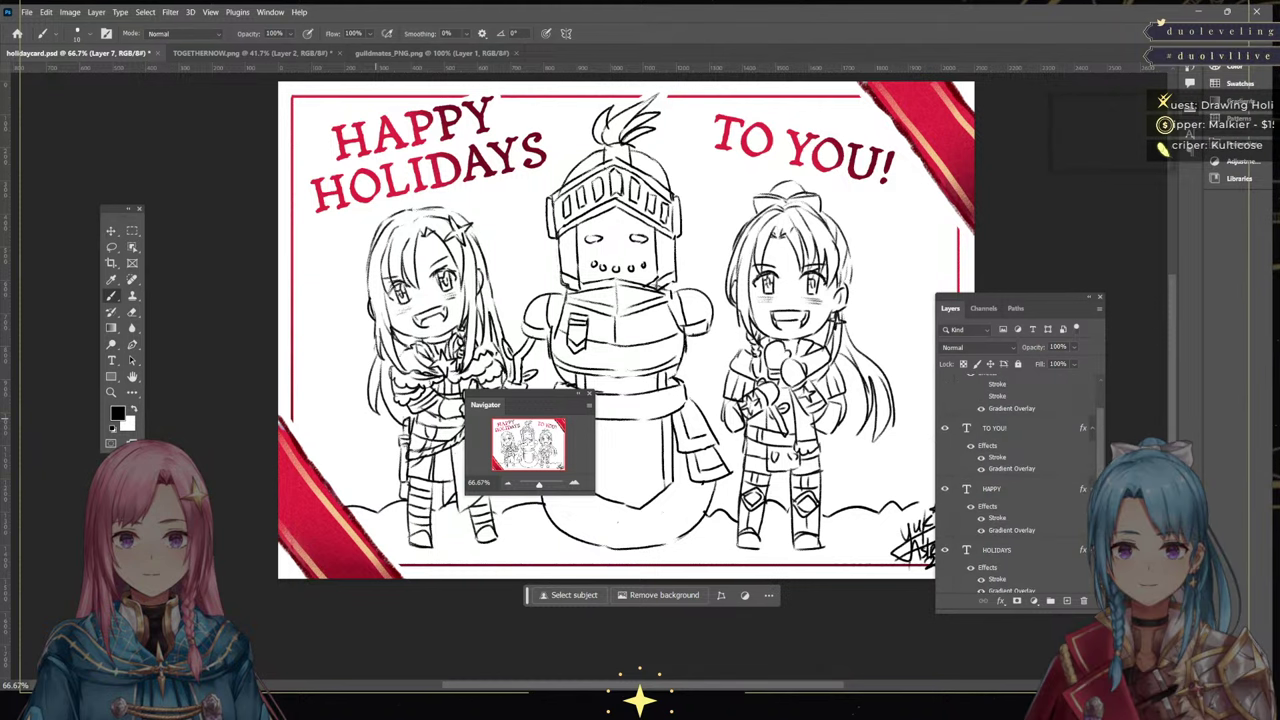
{"action": "scroll", "coordinate": [1020, 480], "scroll_direction": "up", "scroll_amount": 3}
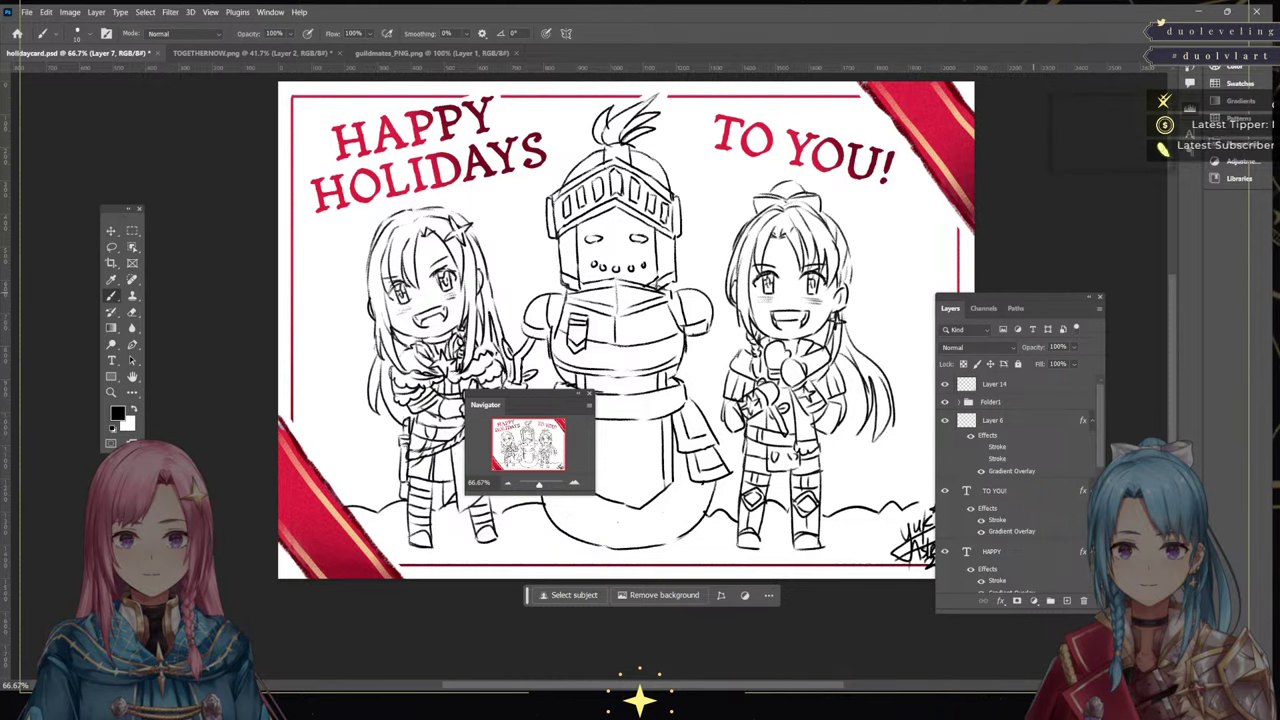
{"action": "left_click", "coordinate": [507, 483]}
{"action": "left_click", "coordinate": [507, 483]}
{"action": "left_click", "coordinate": [507, 483]}
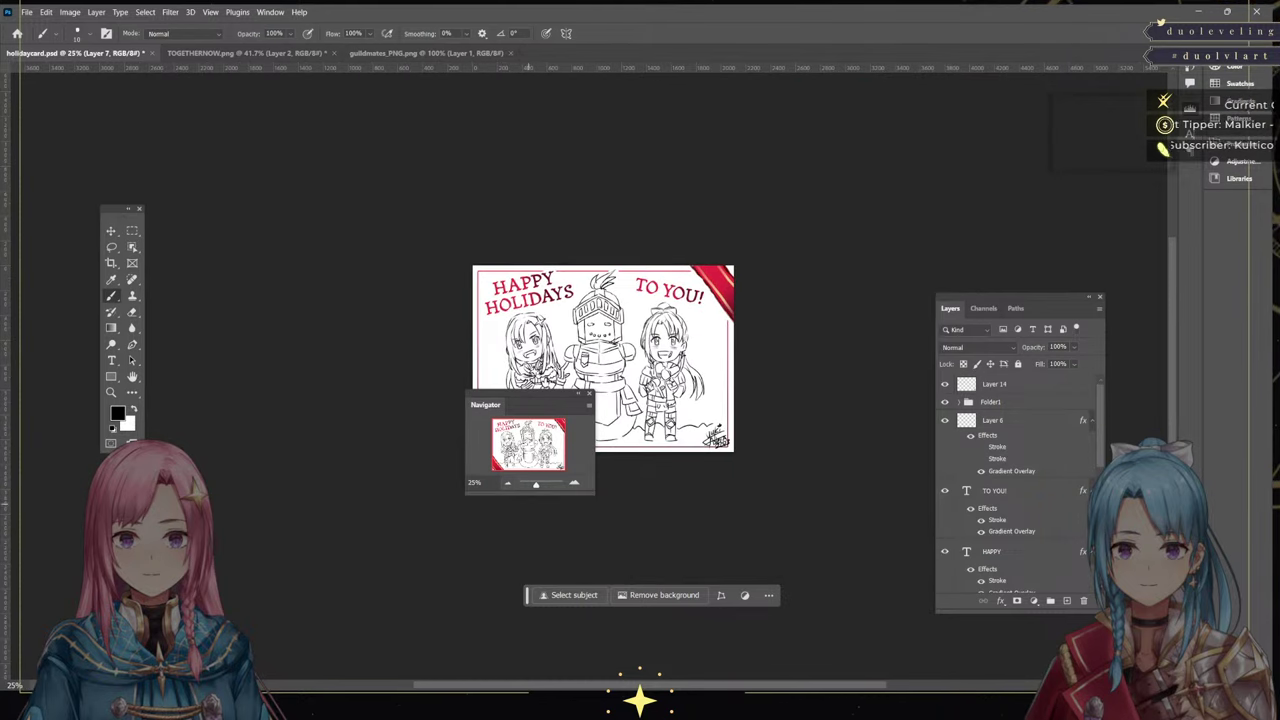
{"action": "key", "text": "ctrl+plus"}
{"action": "key", "text": "ctrl+plus"}
{"action": "key", "text": "ctrl+plus"}
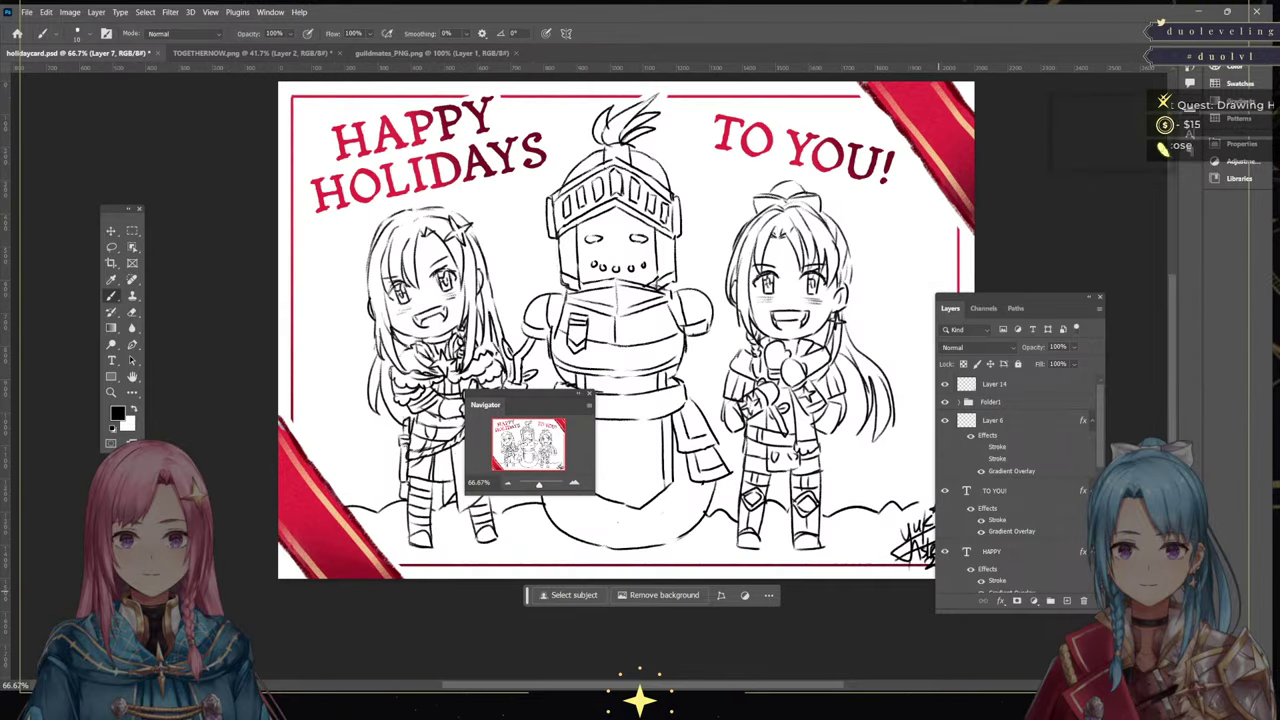
Erase the red border line around the signature on Layer 6 and move the floating panels off the card
{"action": "left_click", "coordinate": [1041, 420]}
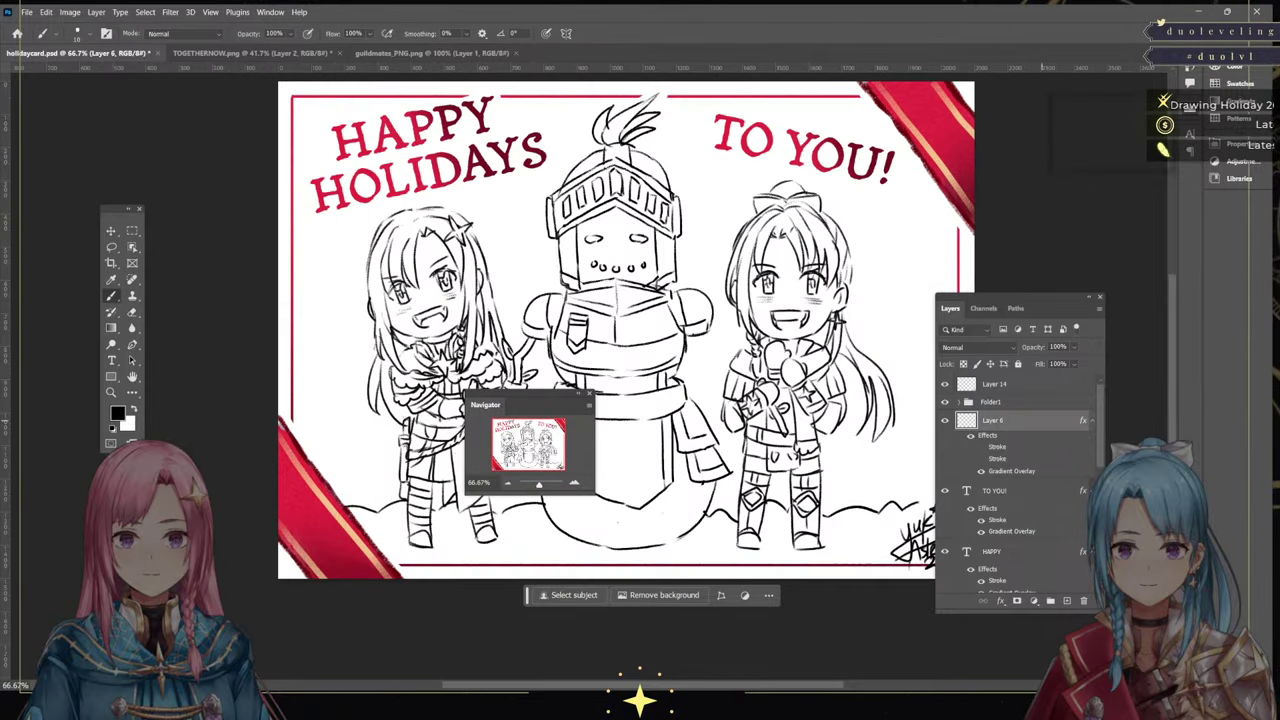
{"action": "left_click_drag", "start_coordinate": [1010, 297], "coordinate": [654, 179]}
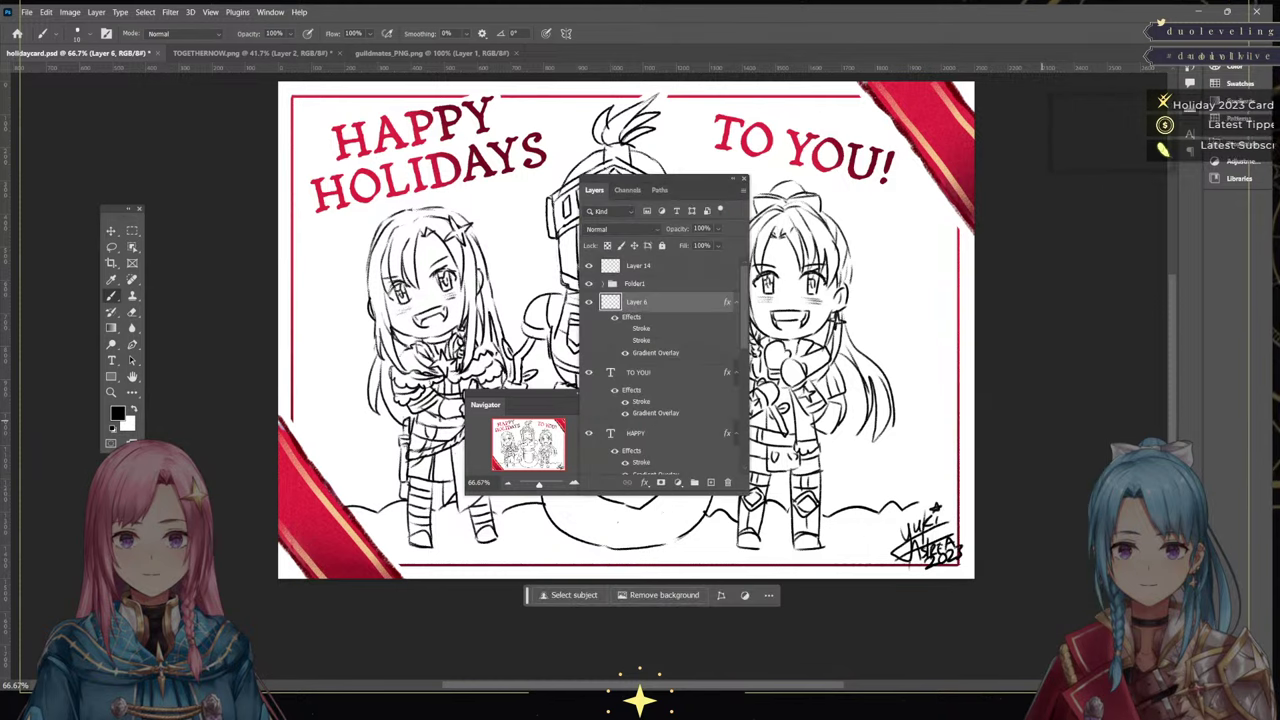
{"action": "scroll", "coordinate": [664, 365], "scroll_direction": "down", "scroll_amount": 5}
{"action": "scroll", "coordinate": [664, 365], "scroll_direction": "up", "scroll_amount": 5}
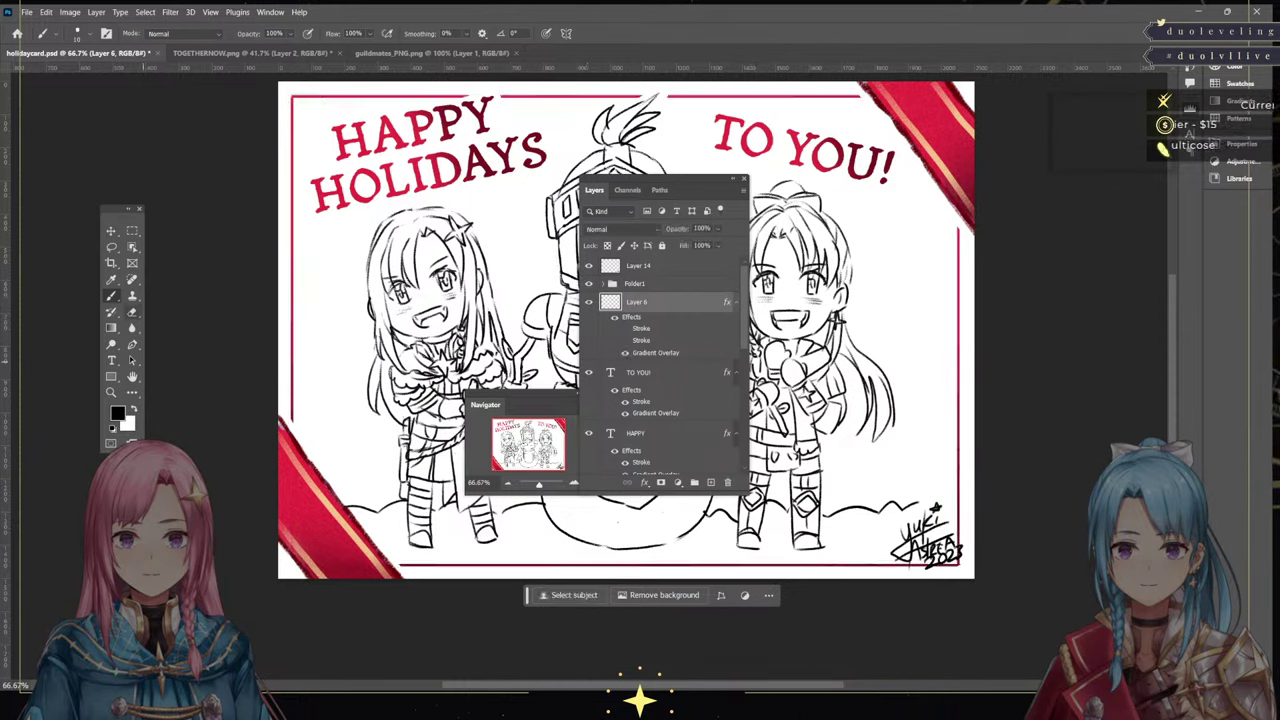
{"action": "key", "text": "e"}
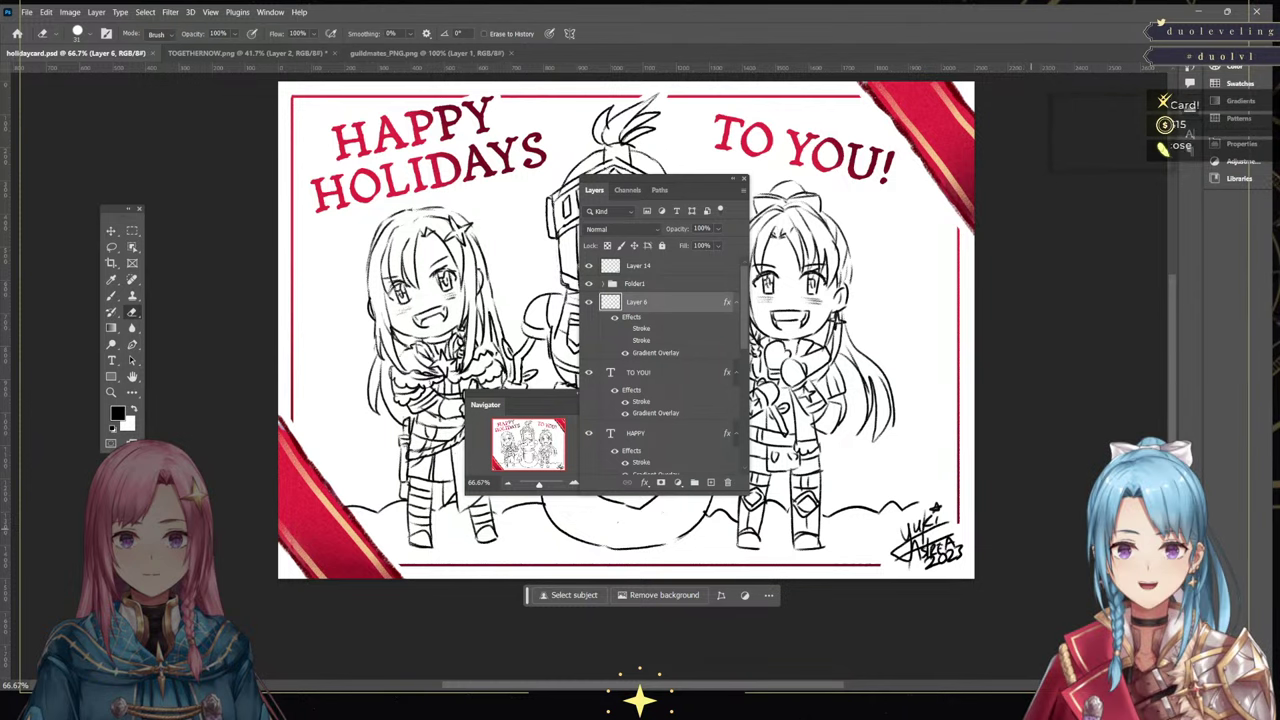
{"action": "left_click_drag", "start_coordinate": [661, 180], "coordinate": [1083, 261]}
{"action": "left_click", "coordinate": [590, 393]}
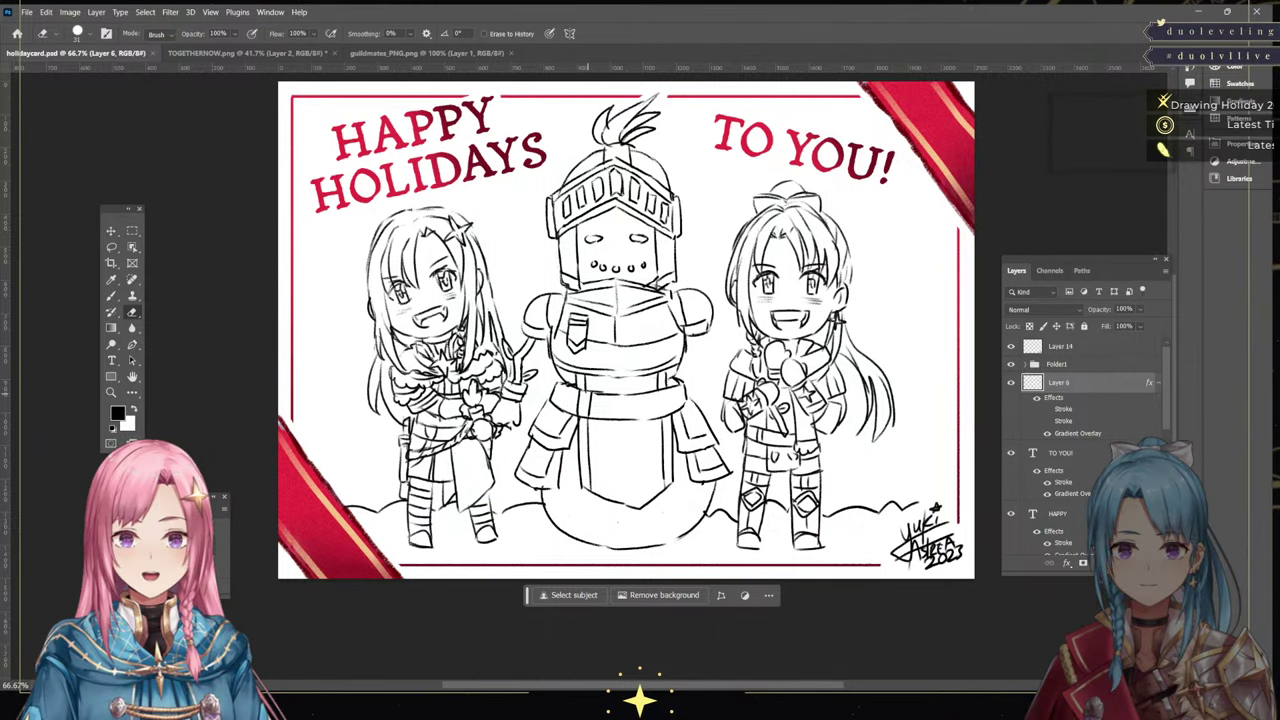
Draw a row of small round studs along the snowman knight's belt on Layer 9 and save the card
{"action": "scroll", "coordinate": [1085, 450], "scroll_direction": "down", "scroll_amount": 5}
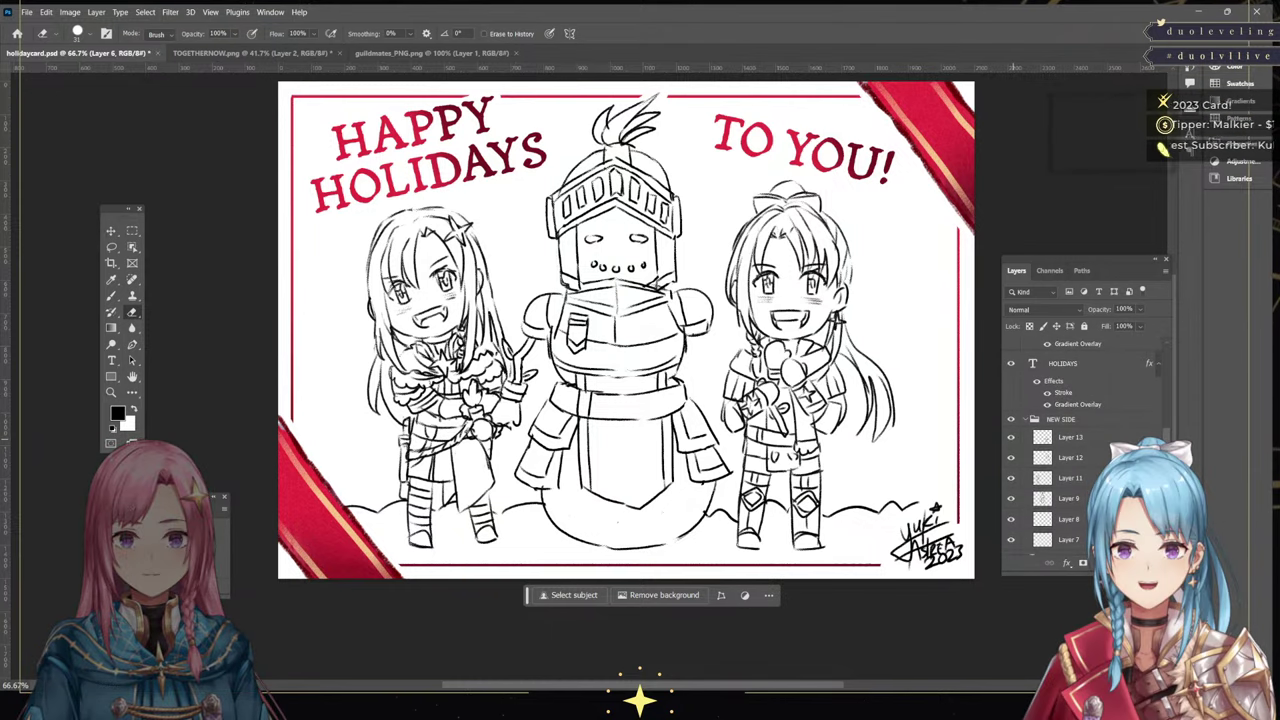
{"action": "left_click", "coordinate": [1011, 498]}
{"action": "left_click", "coordinate": [1011, 498]}
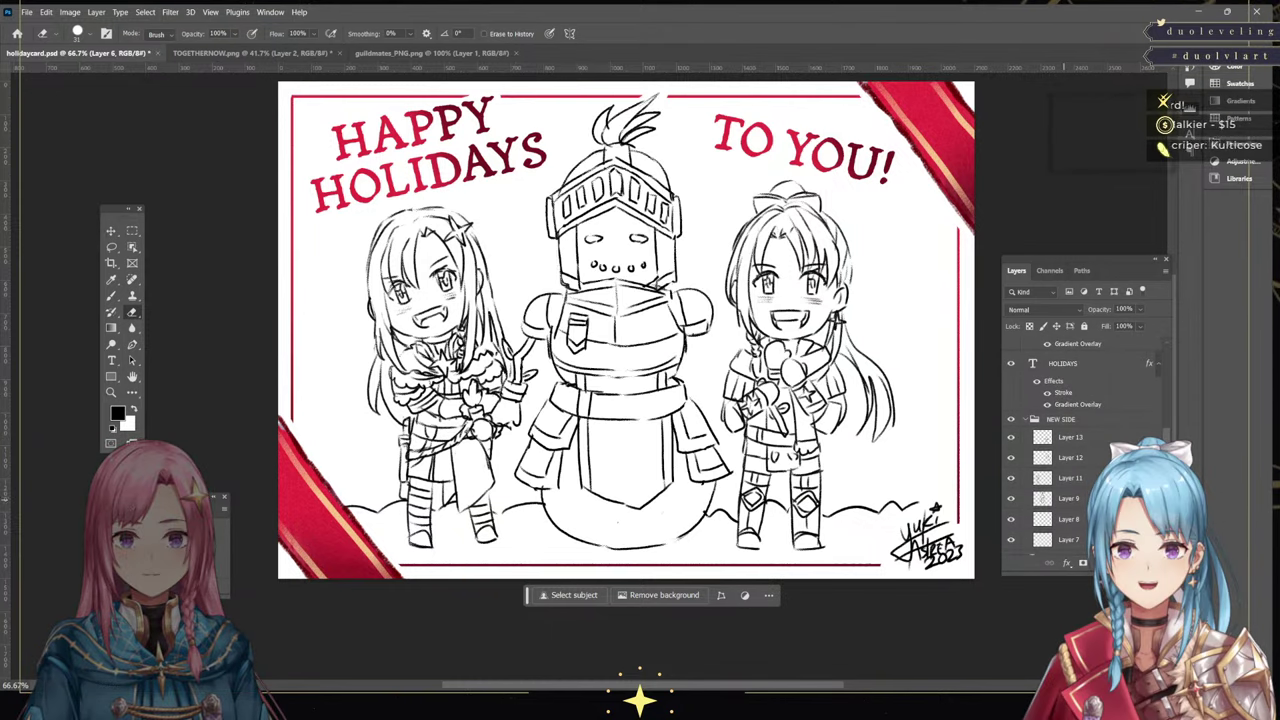
{"action": "left_click", "coordinate": [1070, 498]}
{"action": "key", "text": "b"}
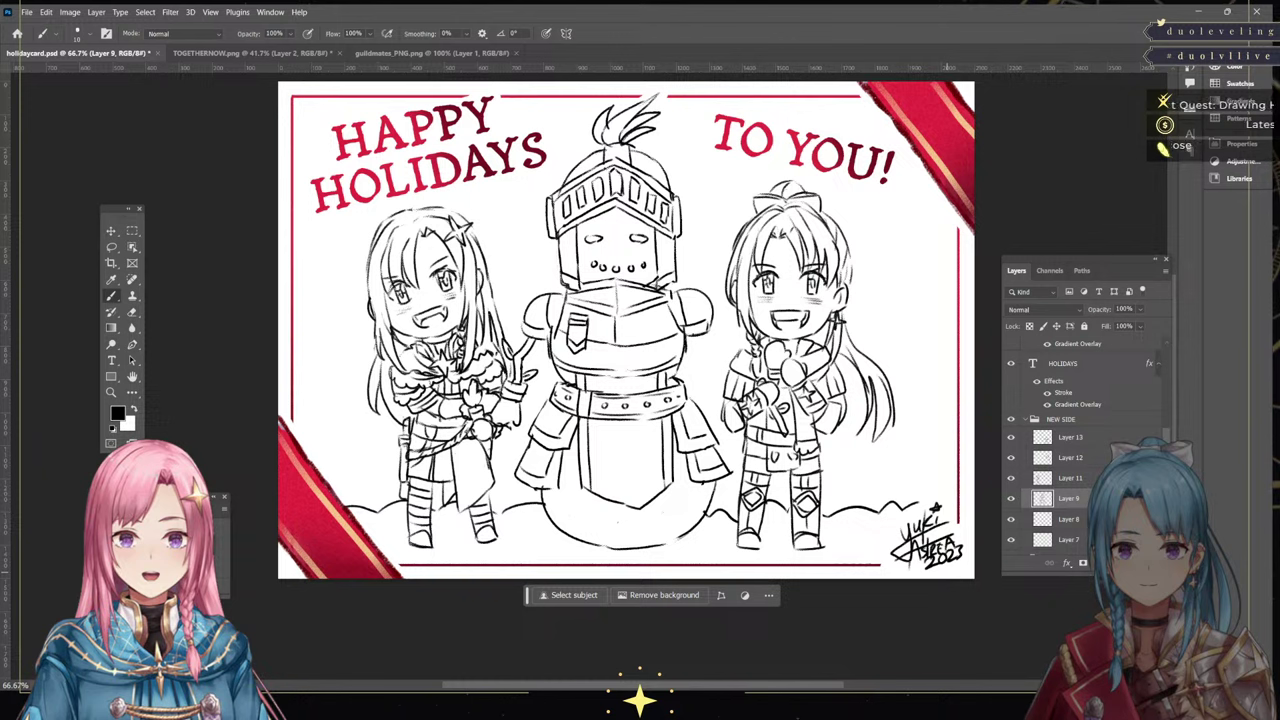
{"action": "key", "text": "ctrl+s"}
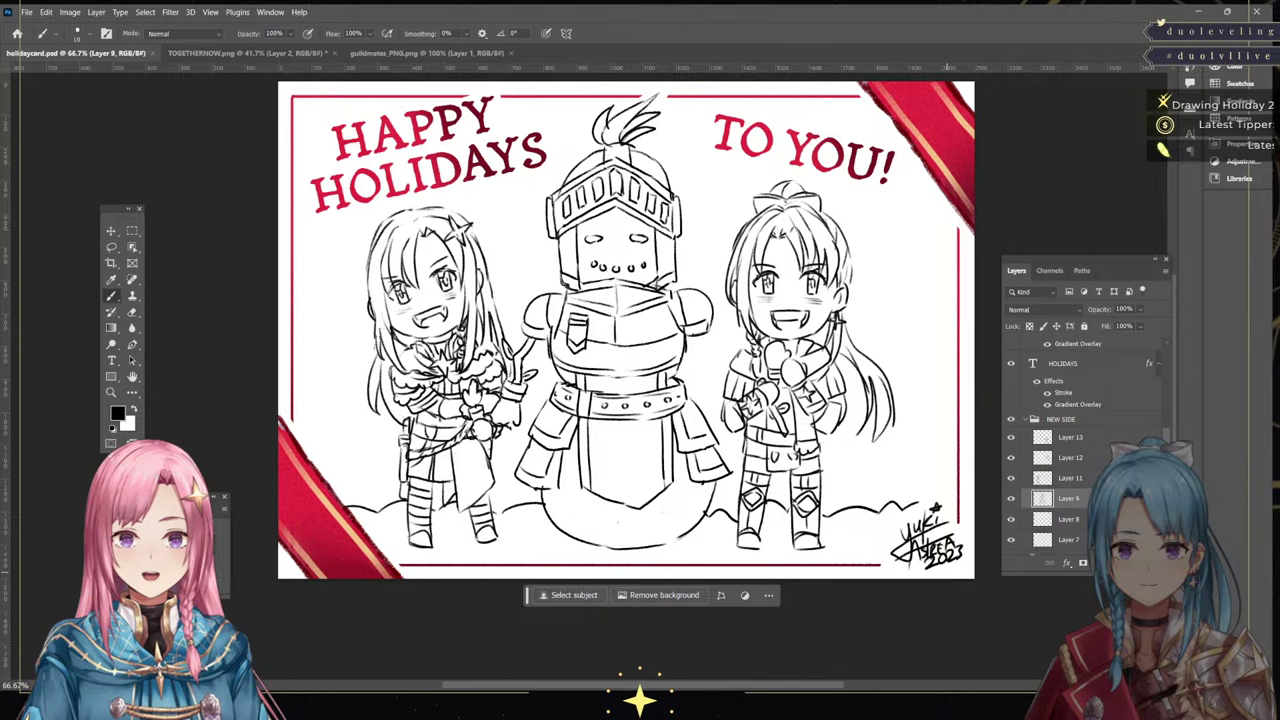